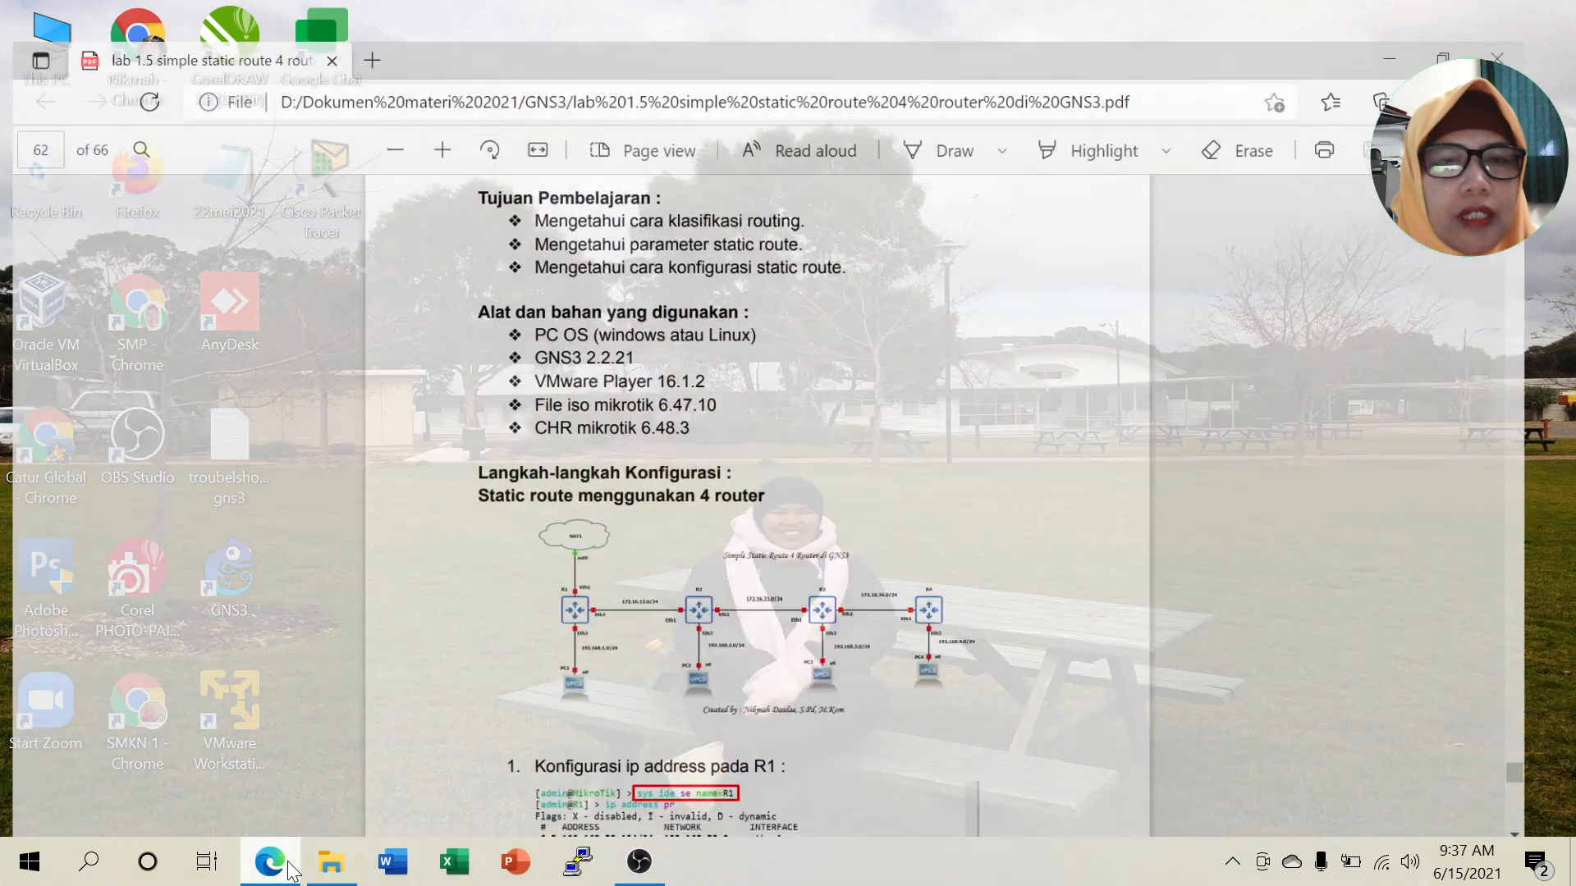
# Zoom the Lab 1.5 handout in Edge to 150%, review it, then minimize the window.
pyautogui.scroll(5, 827, 459)
pyautogui.scroll(-3, 826, 459)
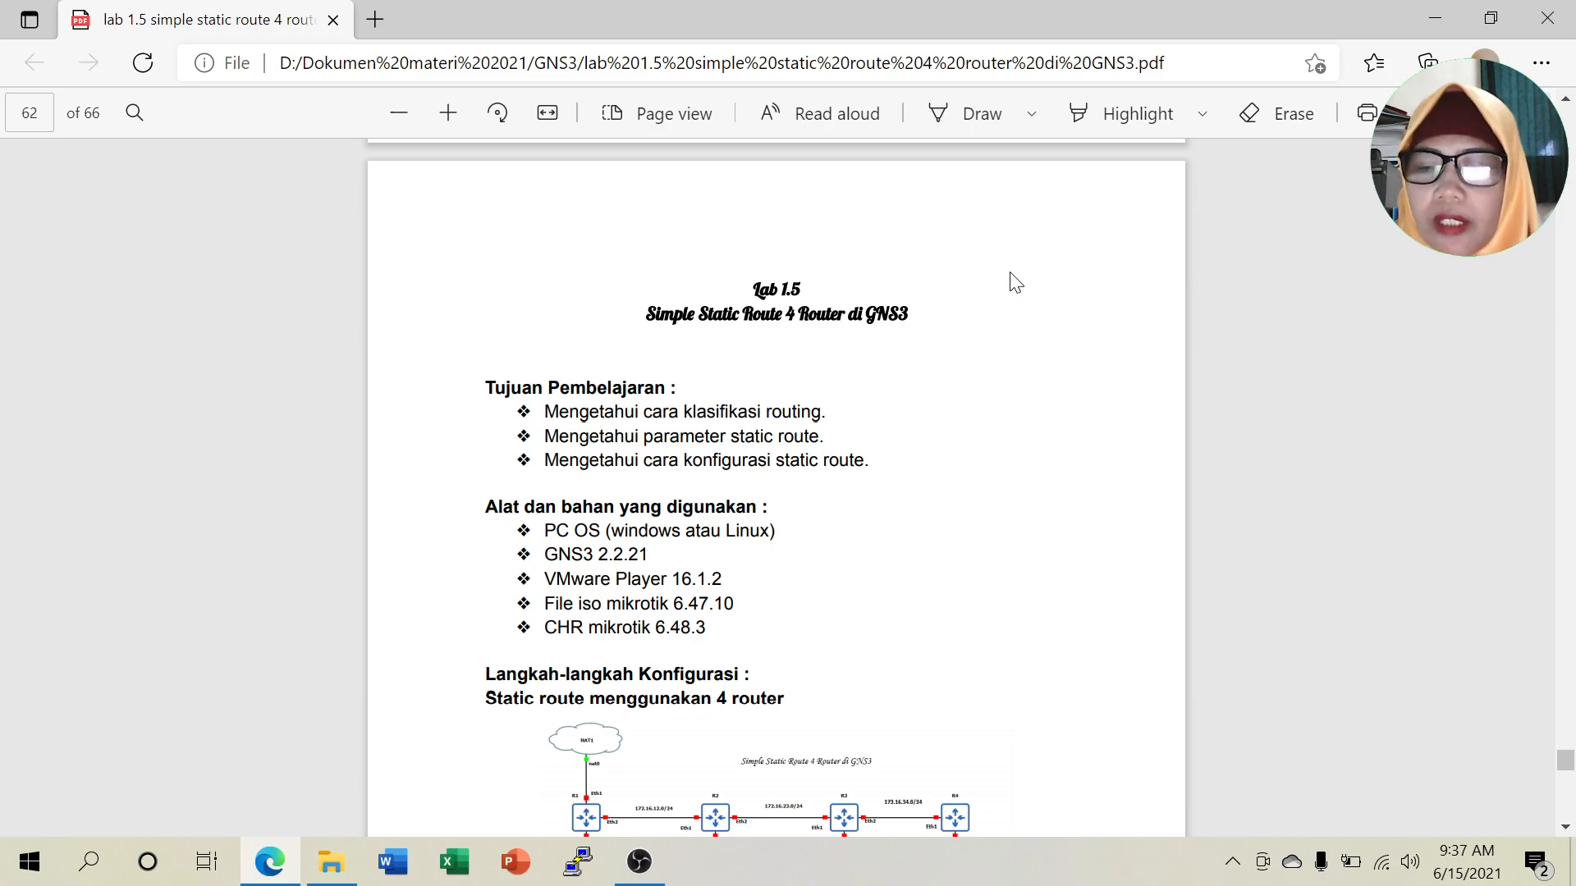
pyautogui.hotkey('ctrl', '+')
pyautogui.hotkey('ctrl', '+')
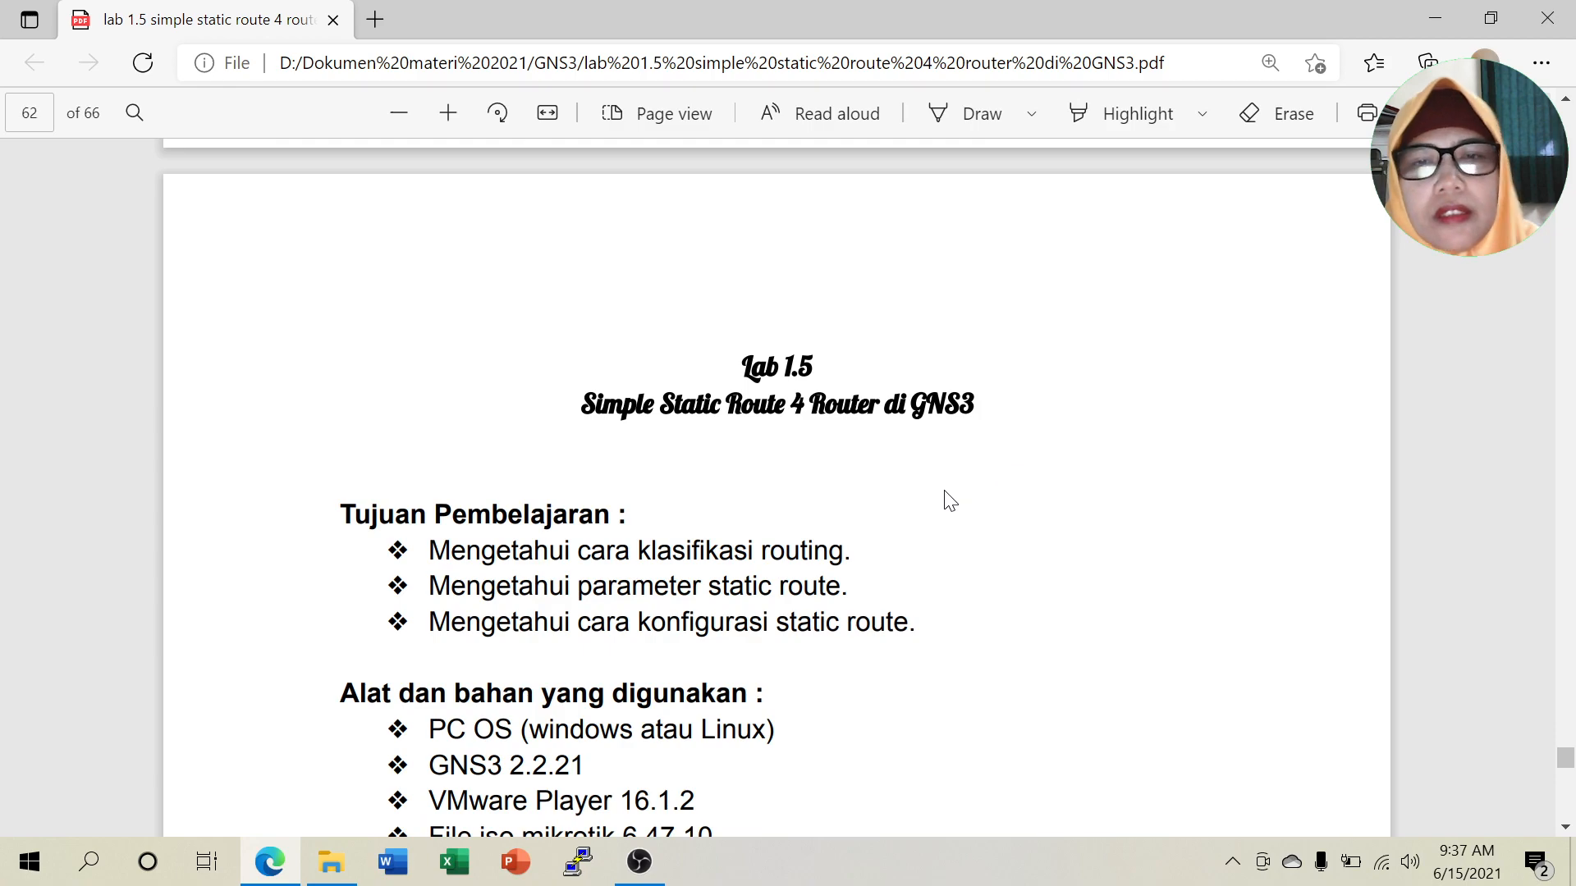
pyautogui.scroll(-1, 895, 462)
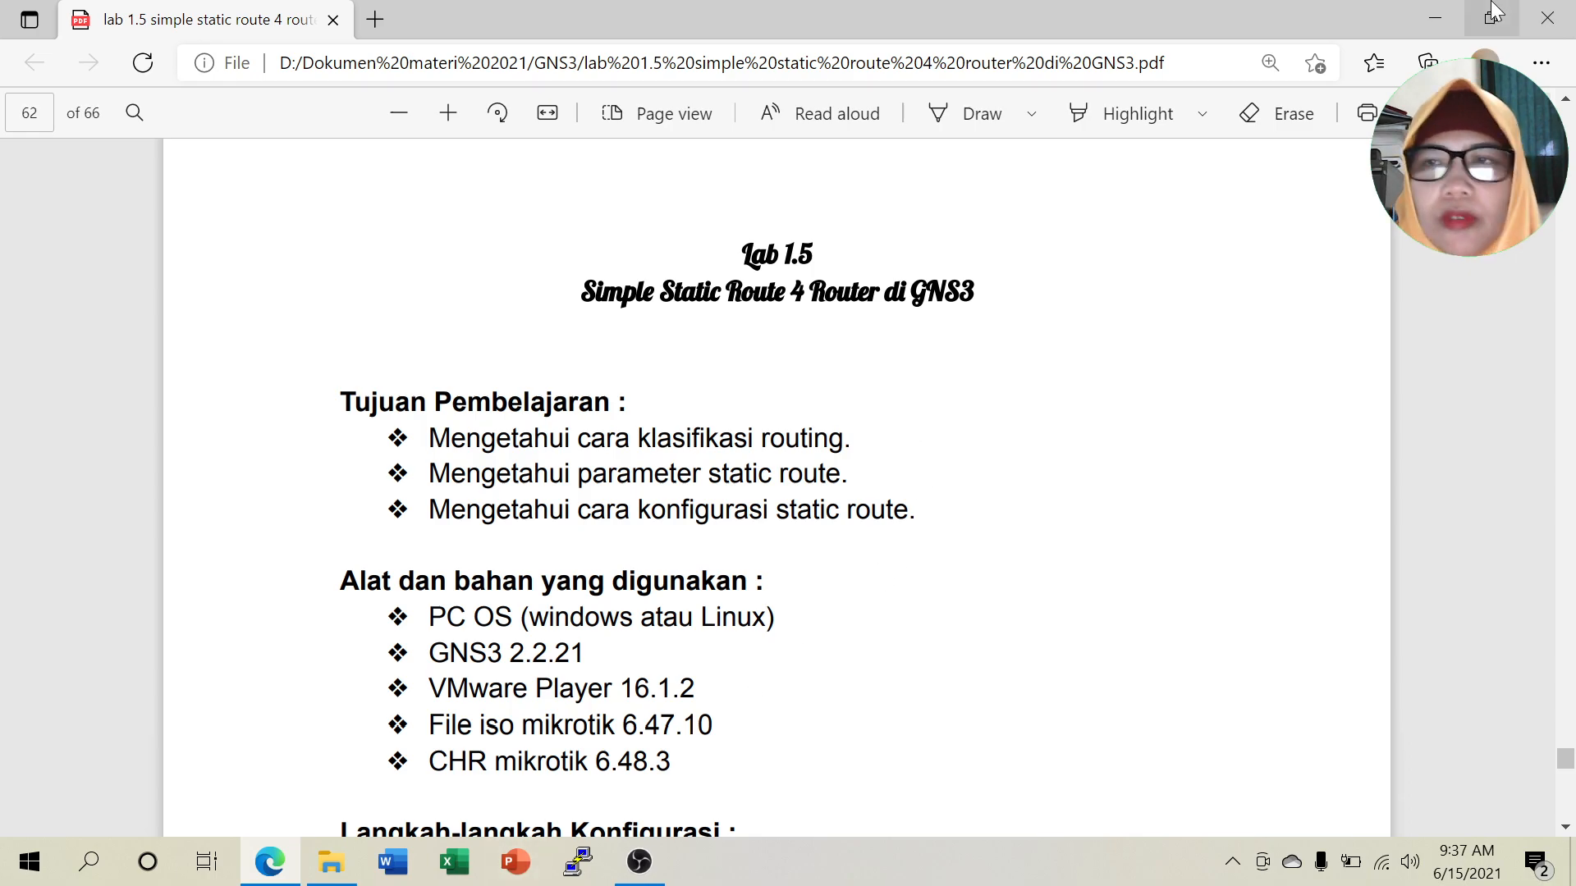
pyautogui.click(1438, 20)
# Launch GNS3 as administrator from its desktop shortcut, then bring the Lab 1.5 handout back in Edge.
pyautogui.click(259, 578)
pyautogui.rightClick(258, 578)
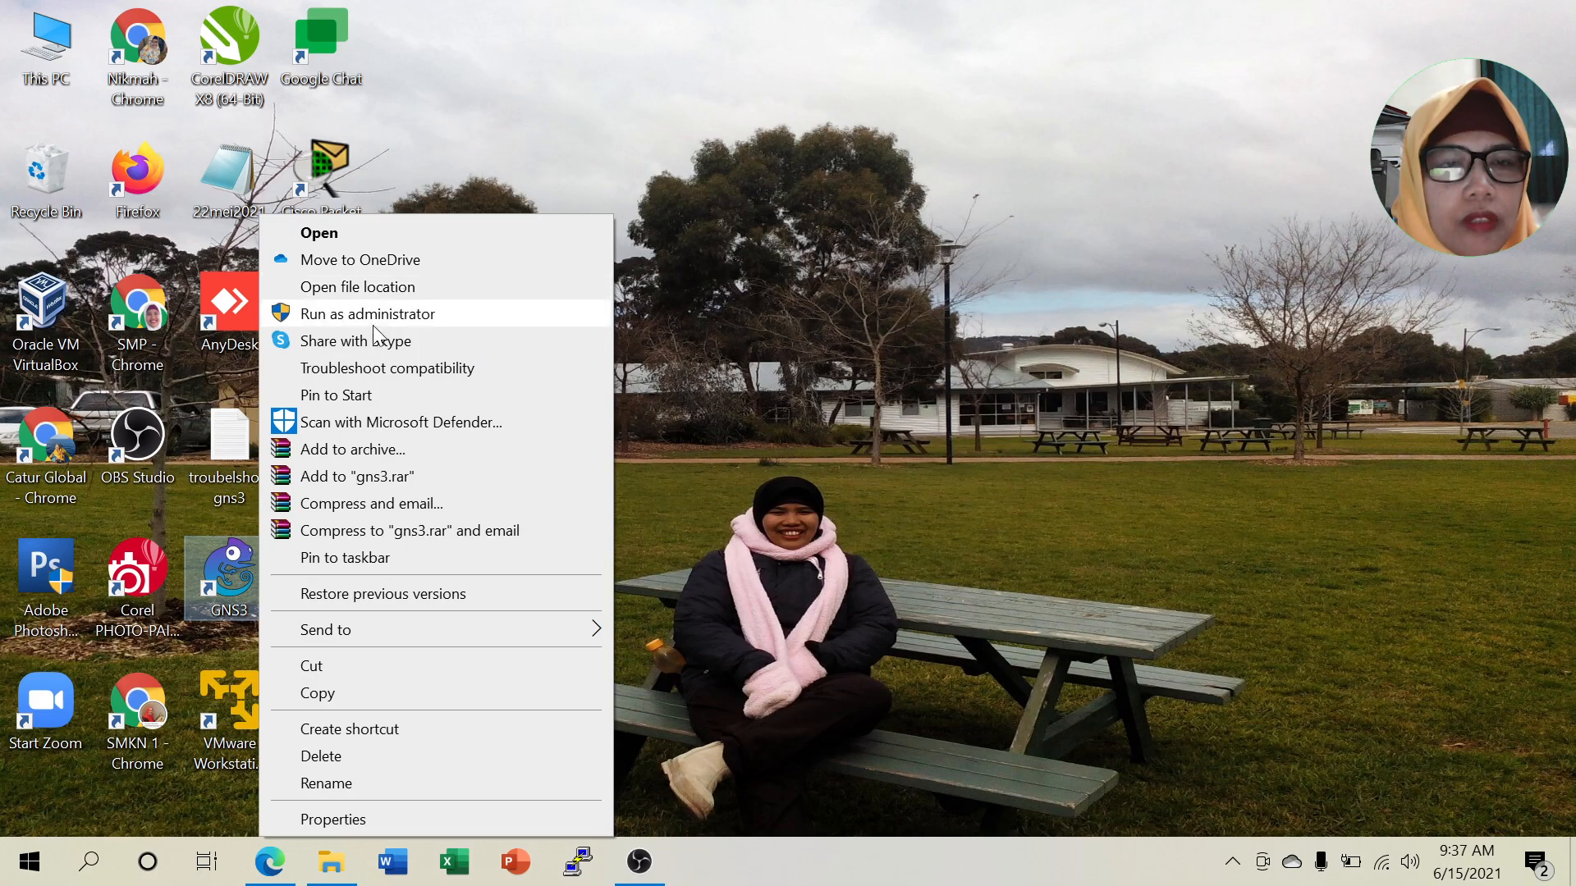
pyautogui.click(375, 318)
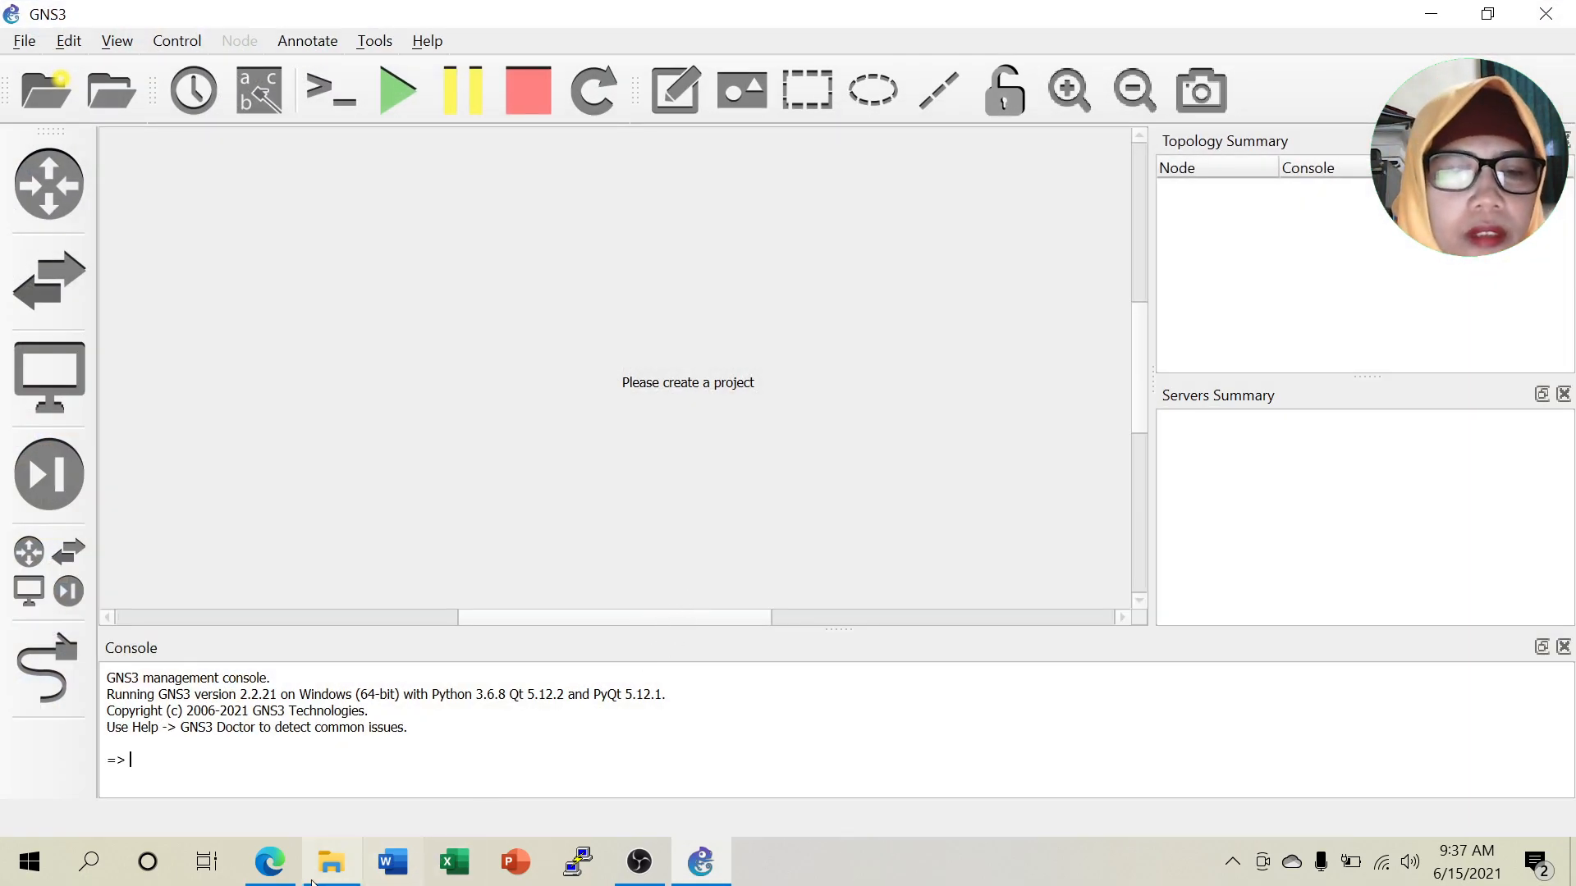
pyautogui.click(261, 880)
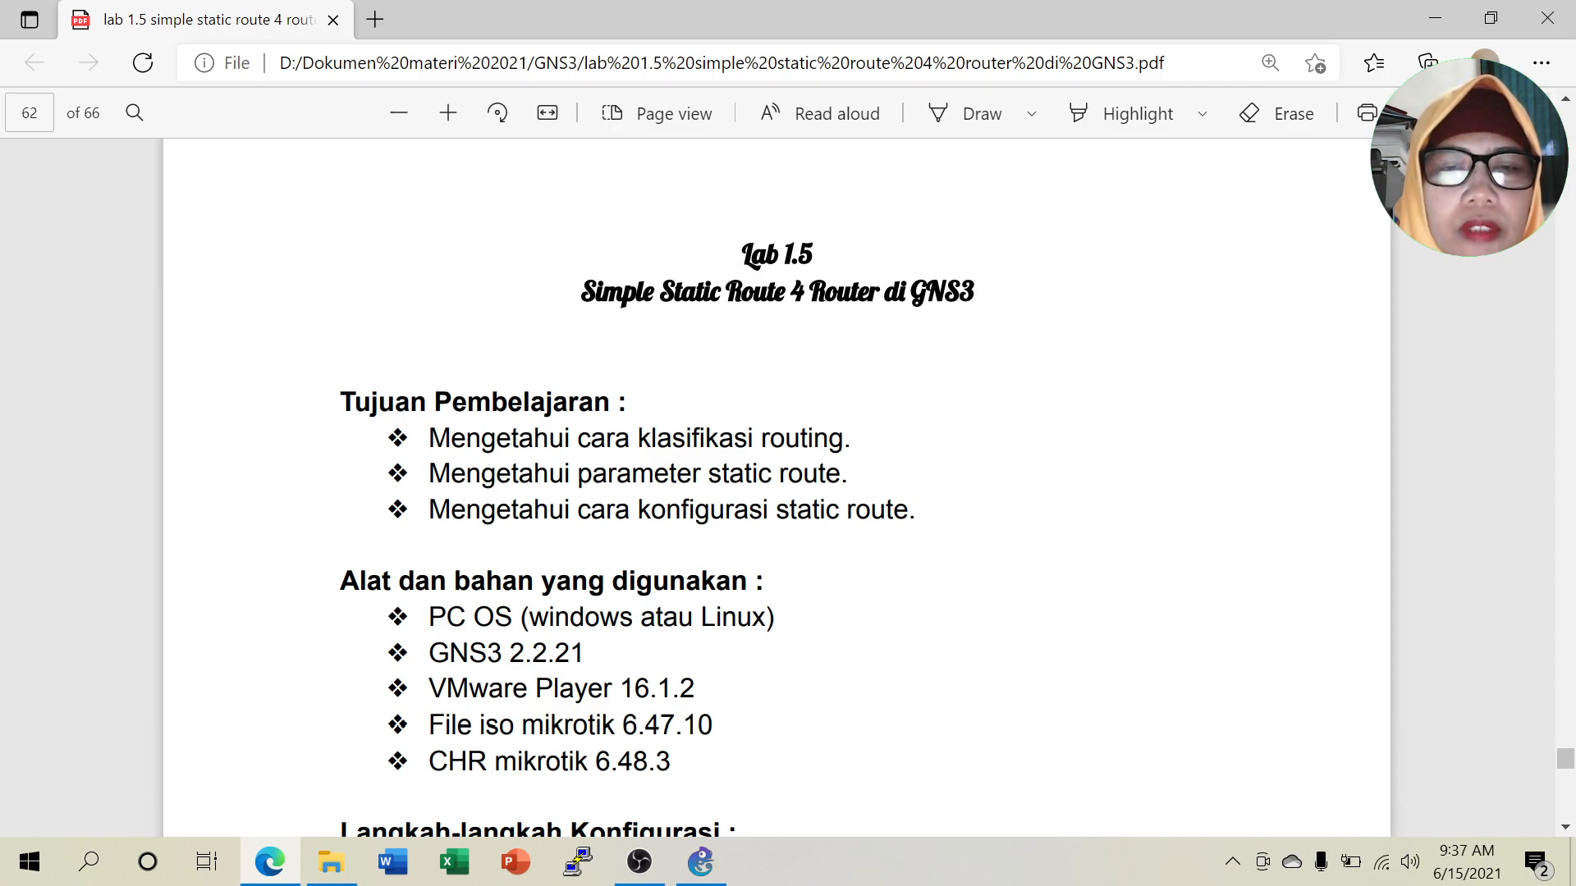
# Scroll the handout to page 62, showing the four-router topology and step 1 for R1's IPs.
pyautogui.scroll(-3, 777, 487)
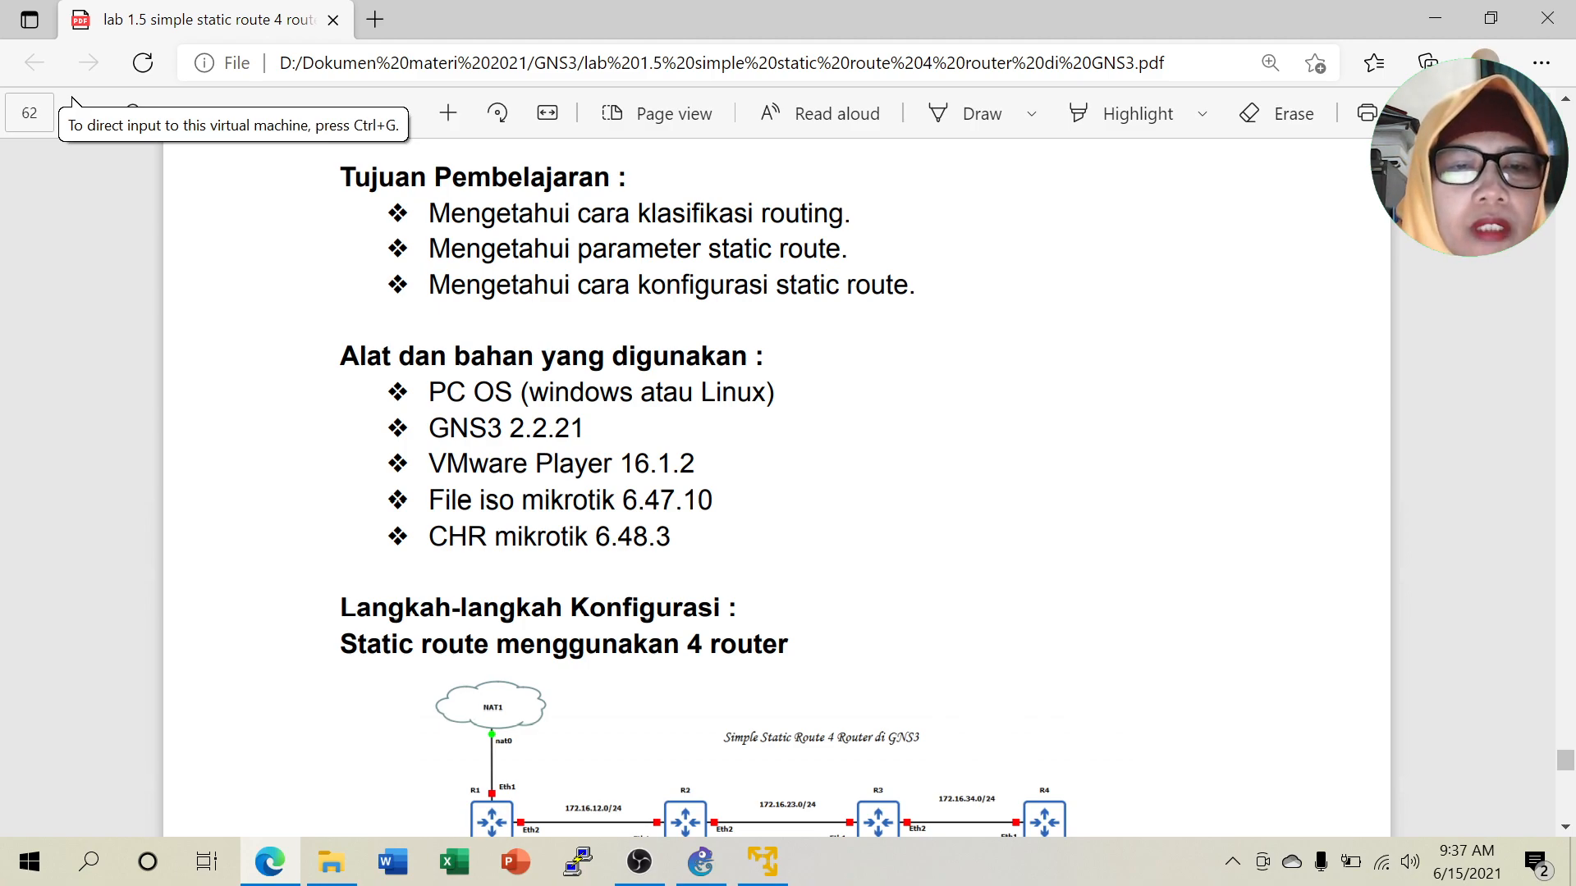
pyautogui.scroll(-3, 575, 492)
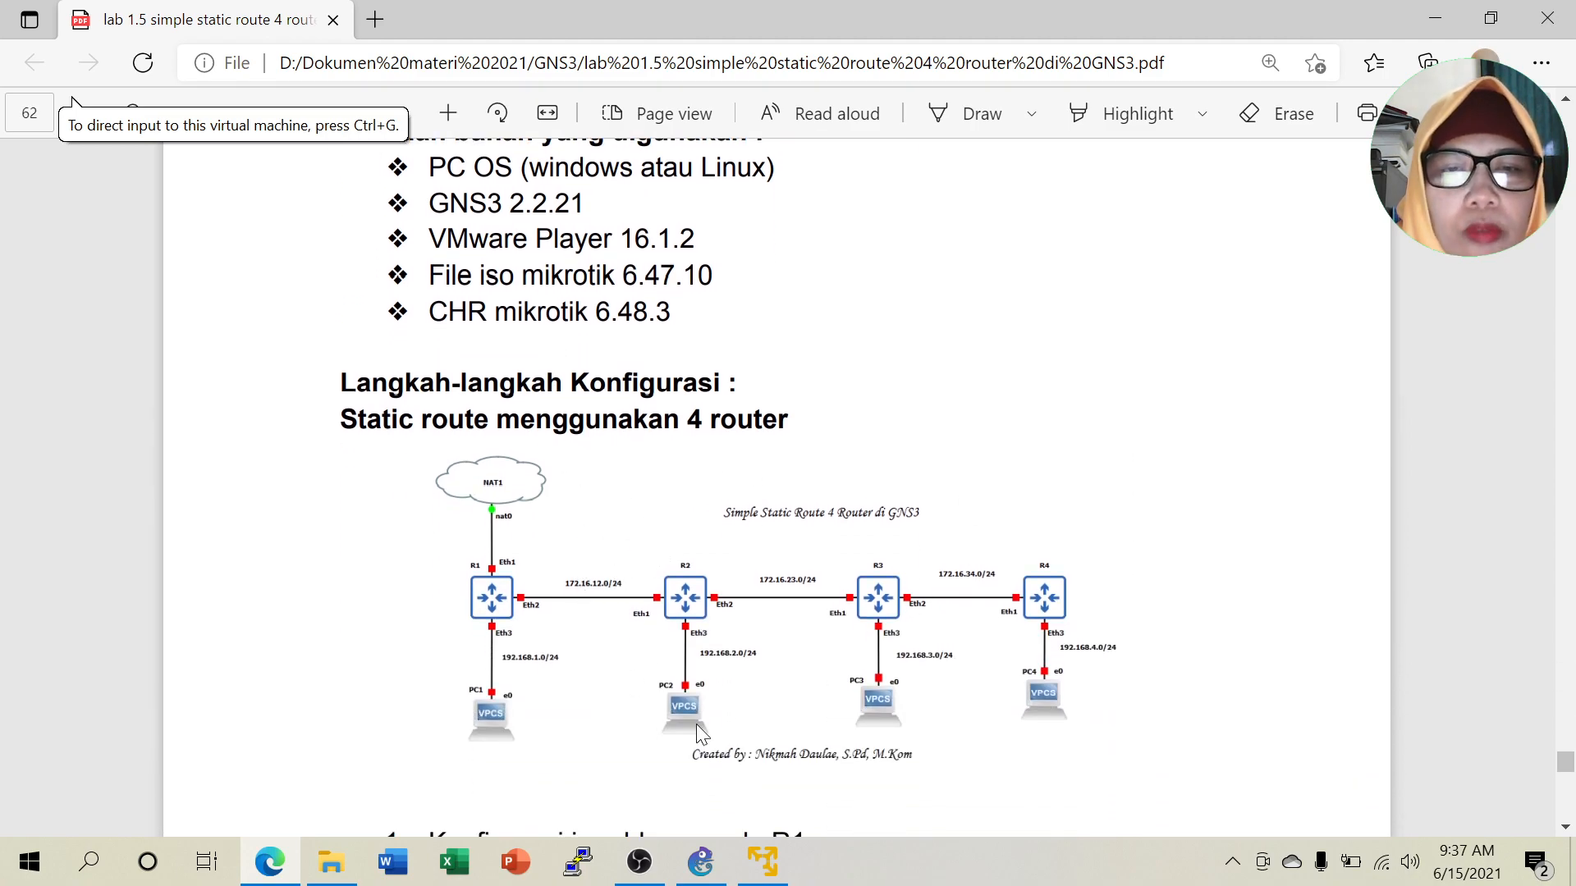
pyautogui.scroll(-1, 808, 549)
pyautogui.scroll(-1, 813, 549)
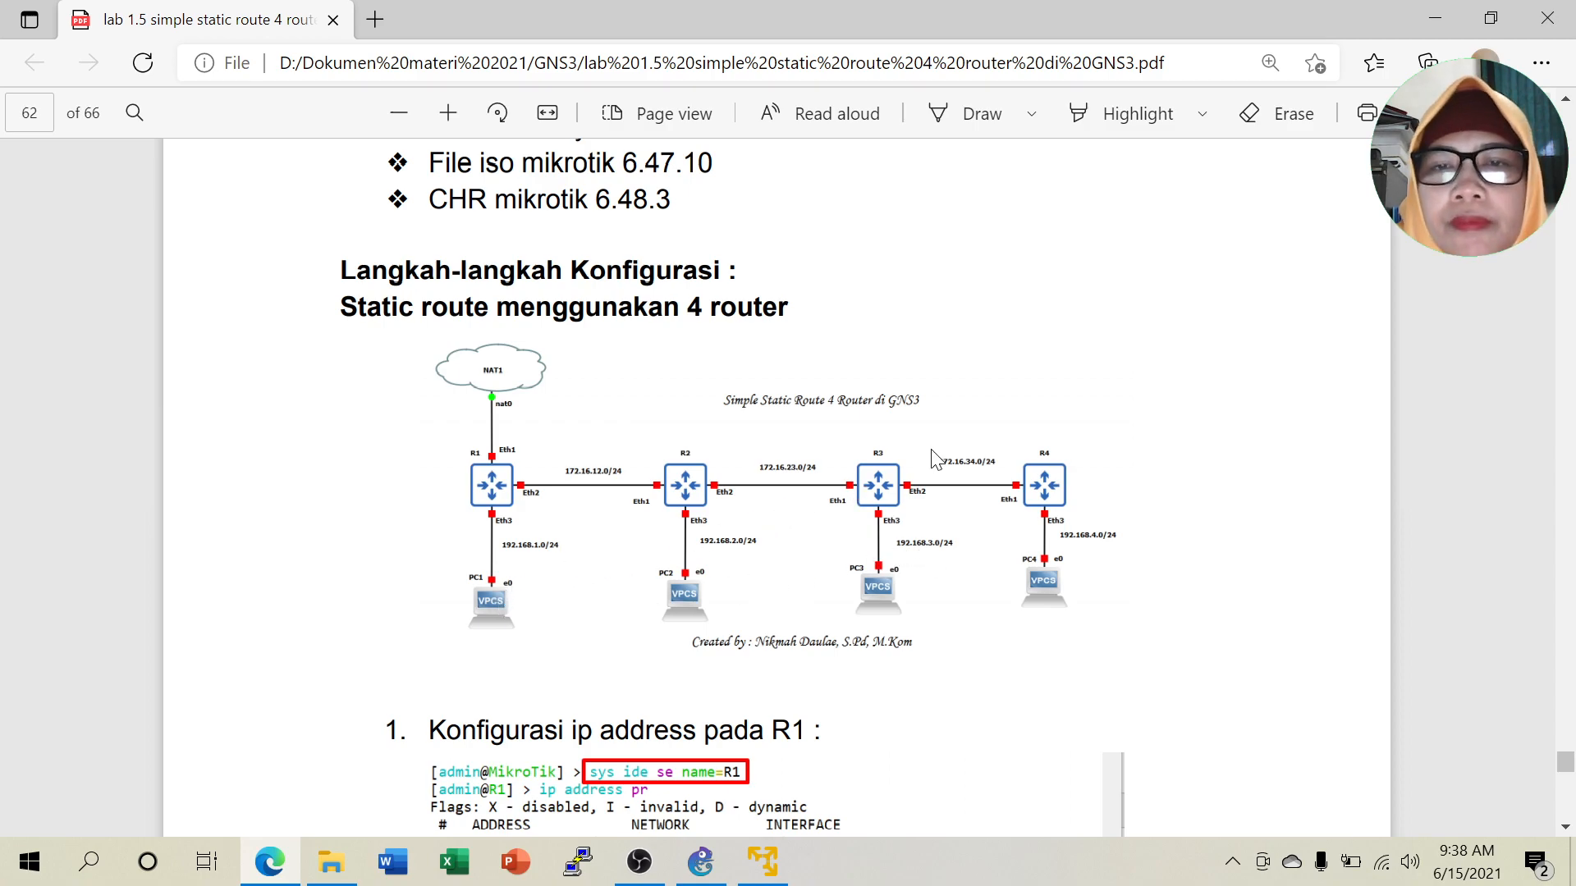
# Try creating a project named 'Lab 1.5 Static 4 Ro' and dismiss the path-already-exists error.
pyautogui.click(714, 857)
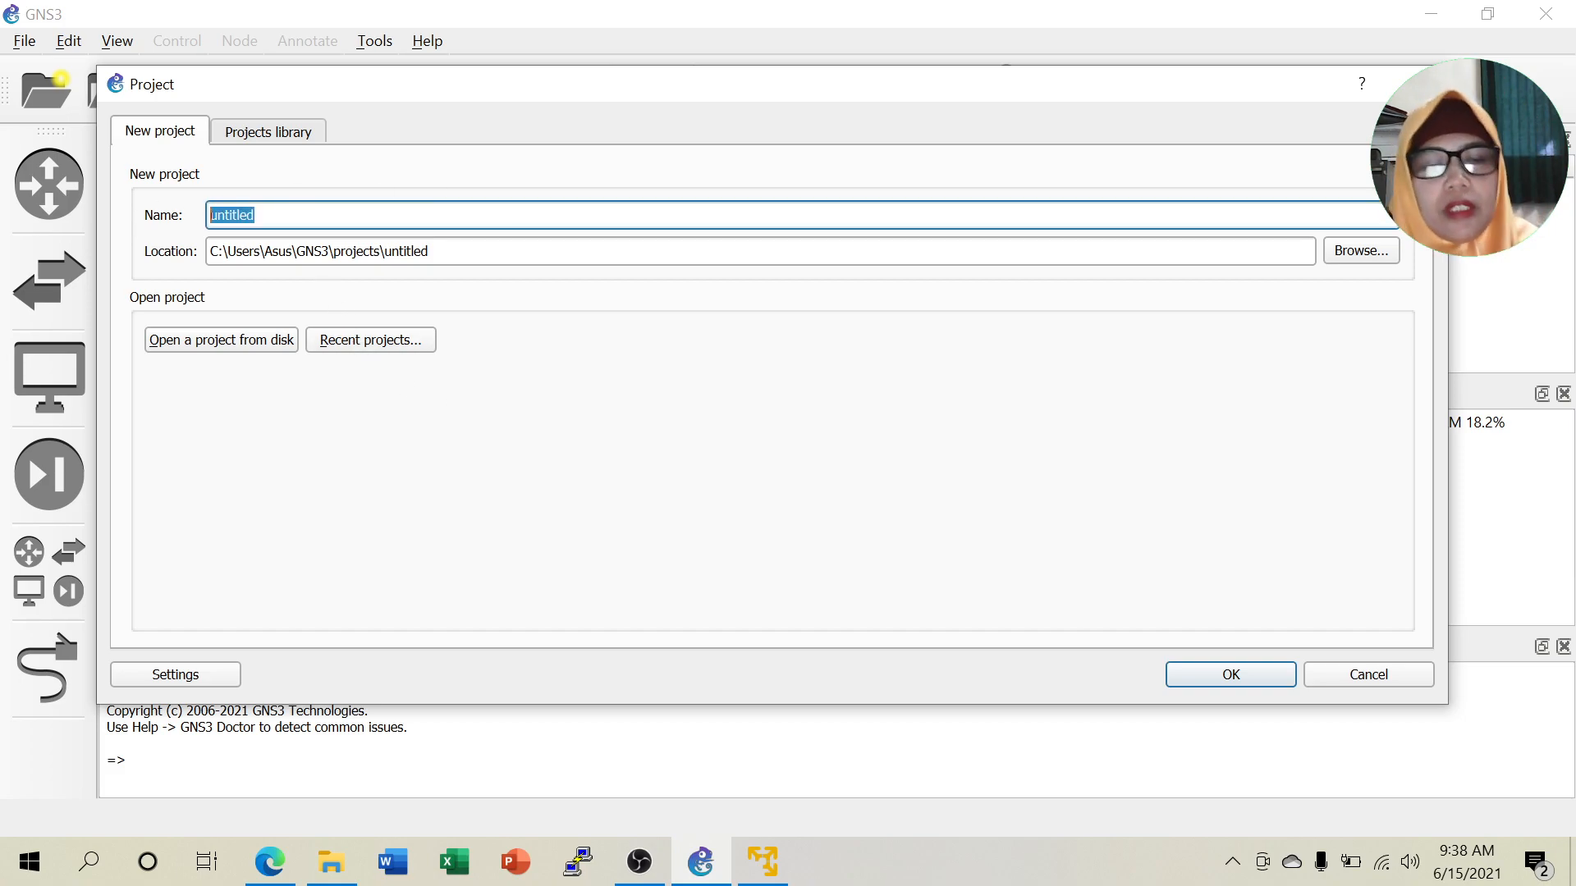
pyautogui.write('Lab 1.5')
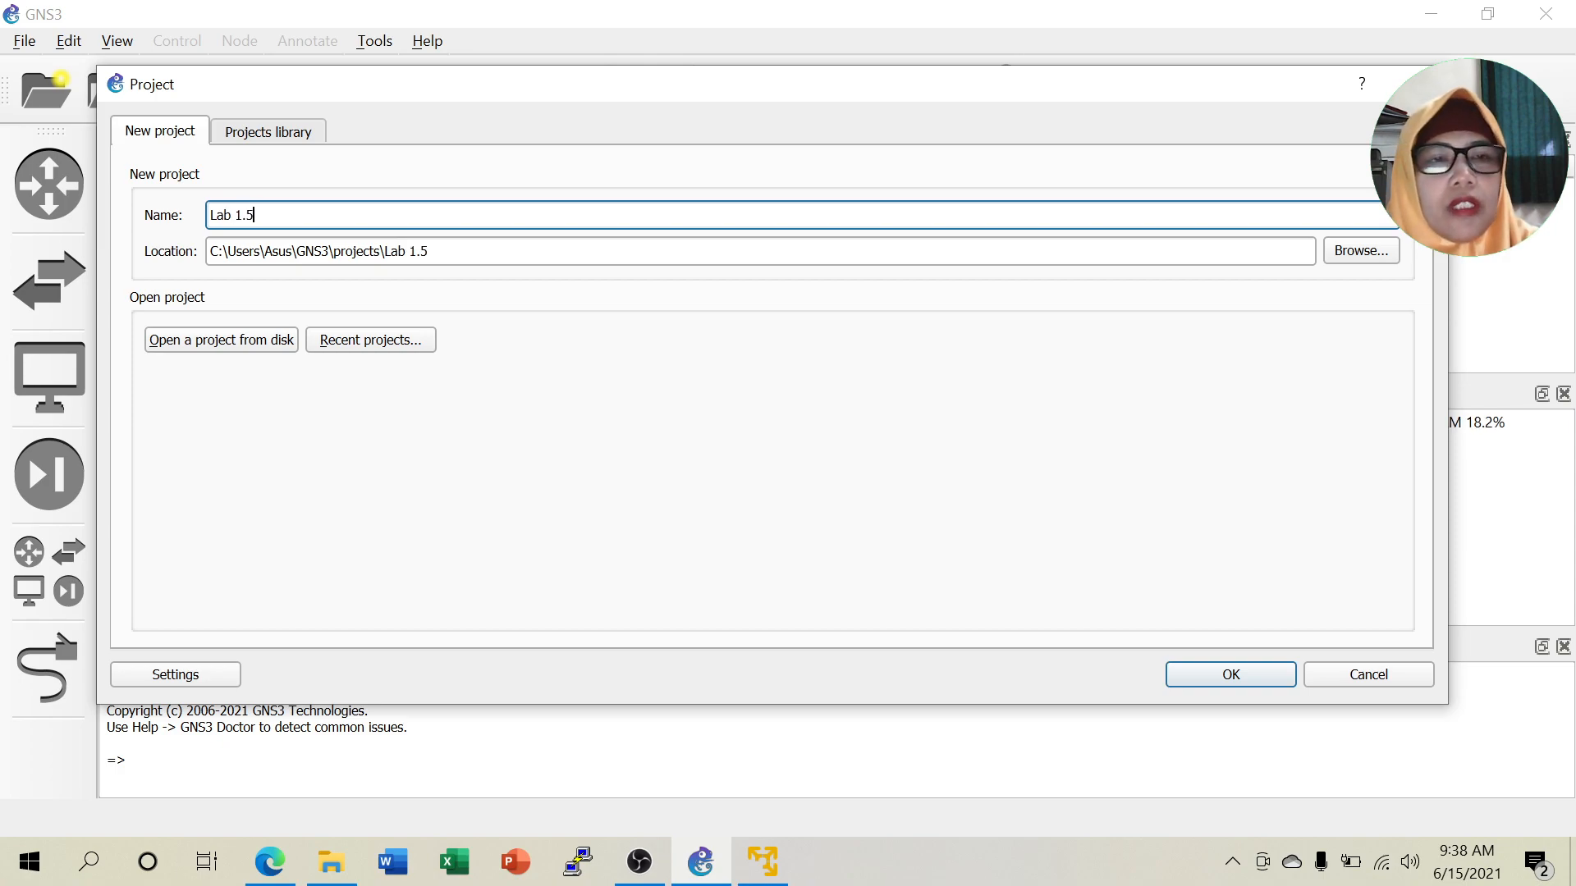
pyautogui.write(' Stat')
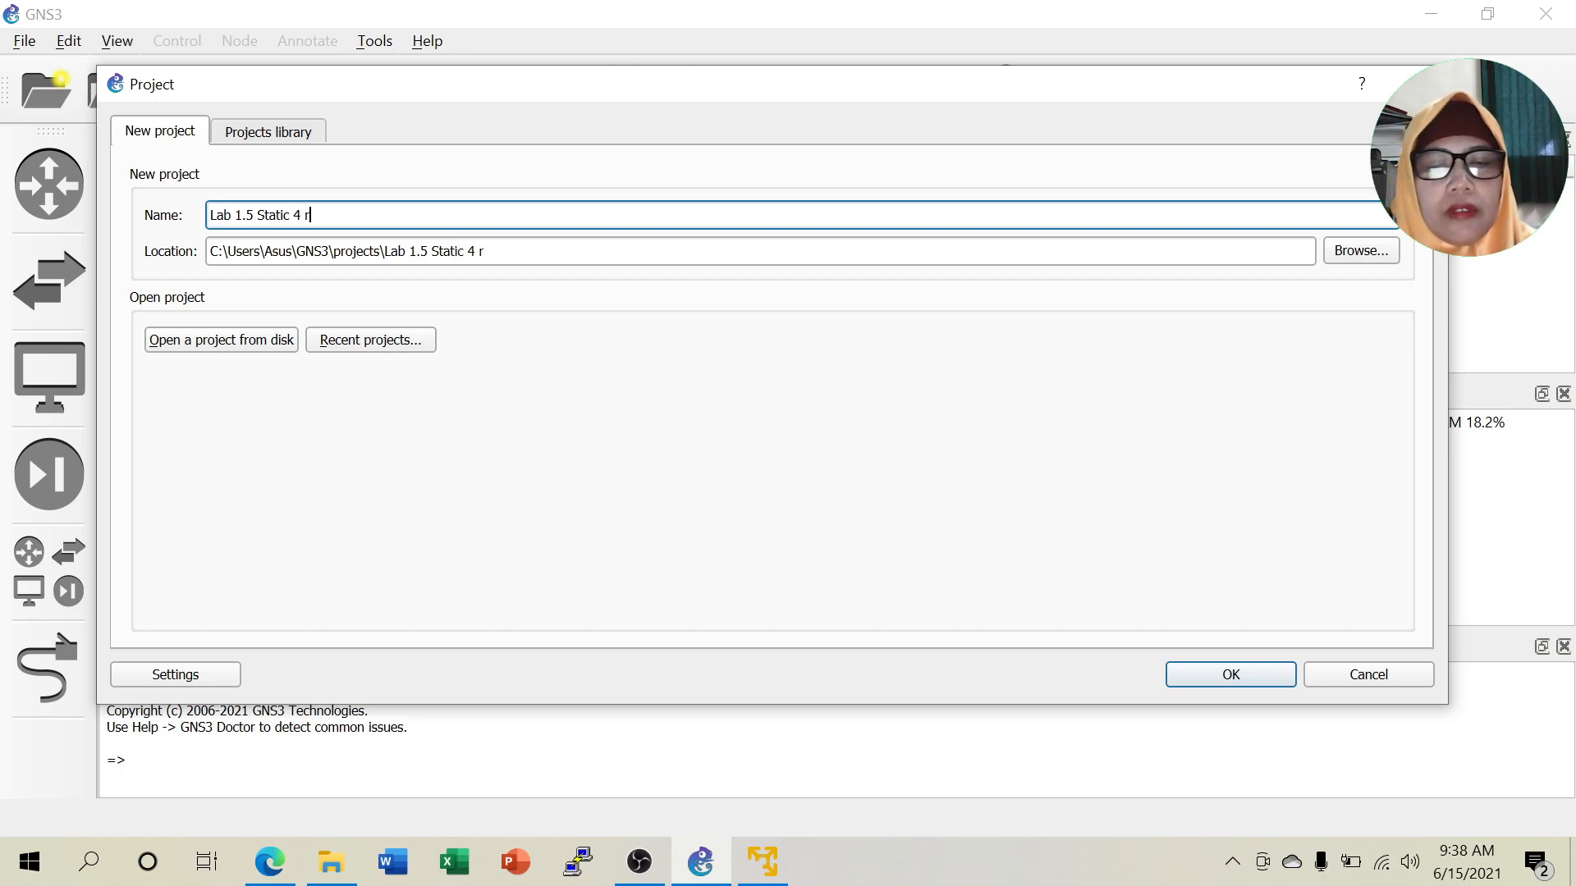
pyautogui.write('ic 4 Route')
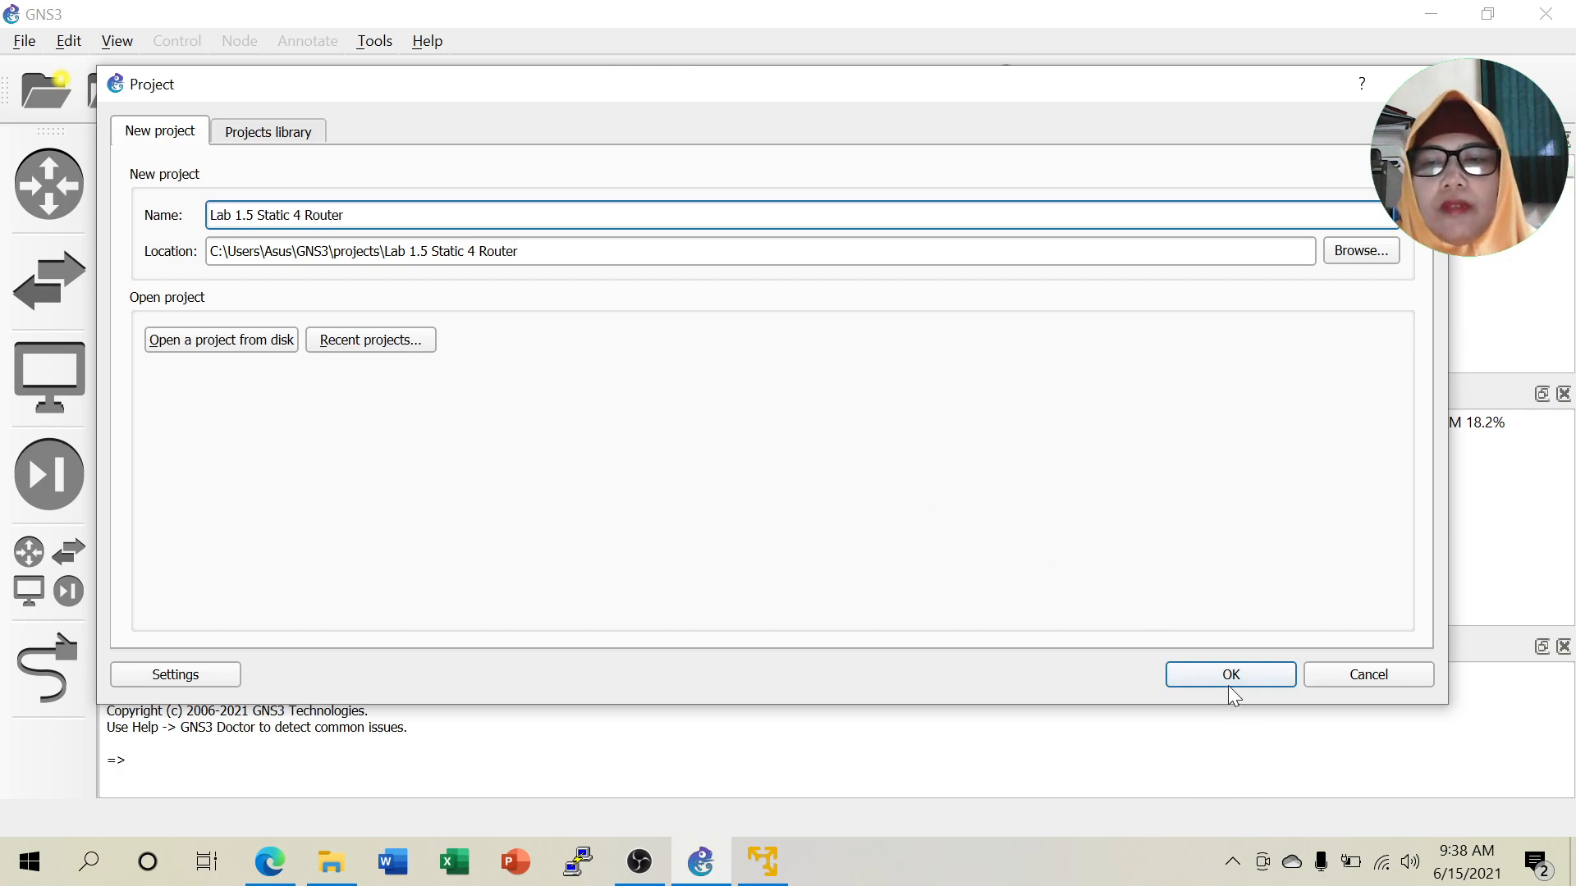
pyautogui.click(1228, 684)
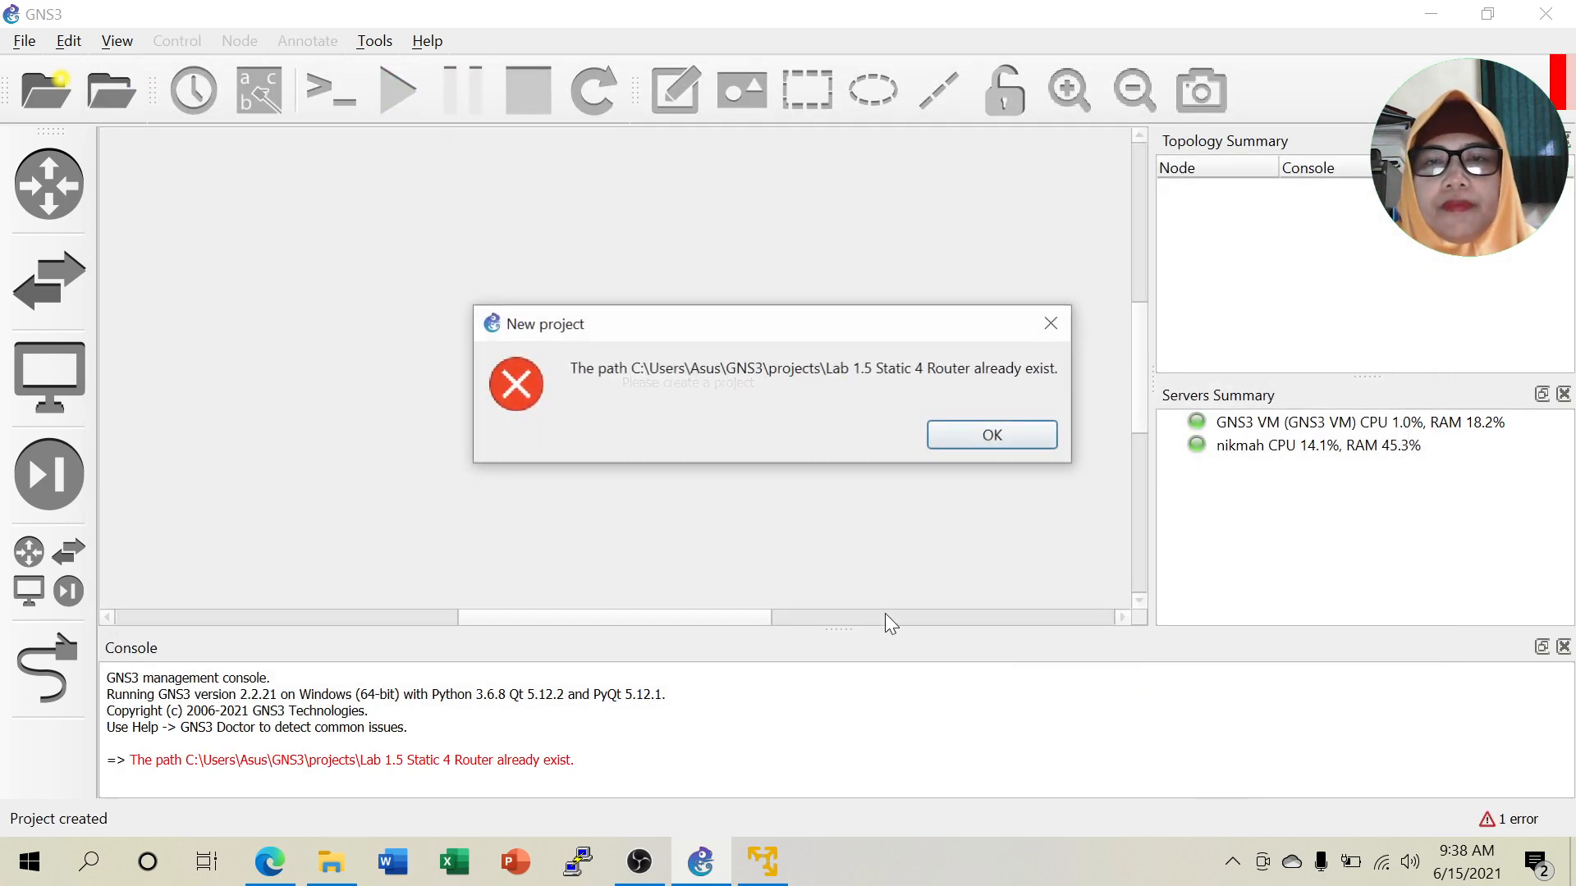
pyautogui.click(989, 435)
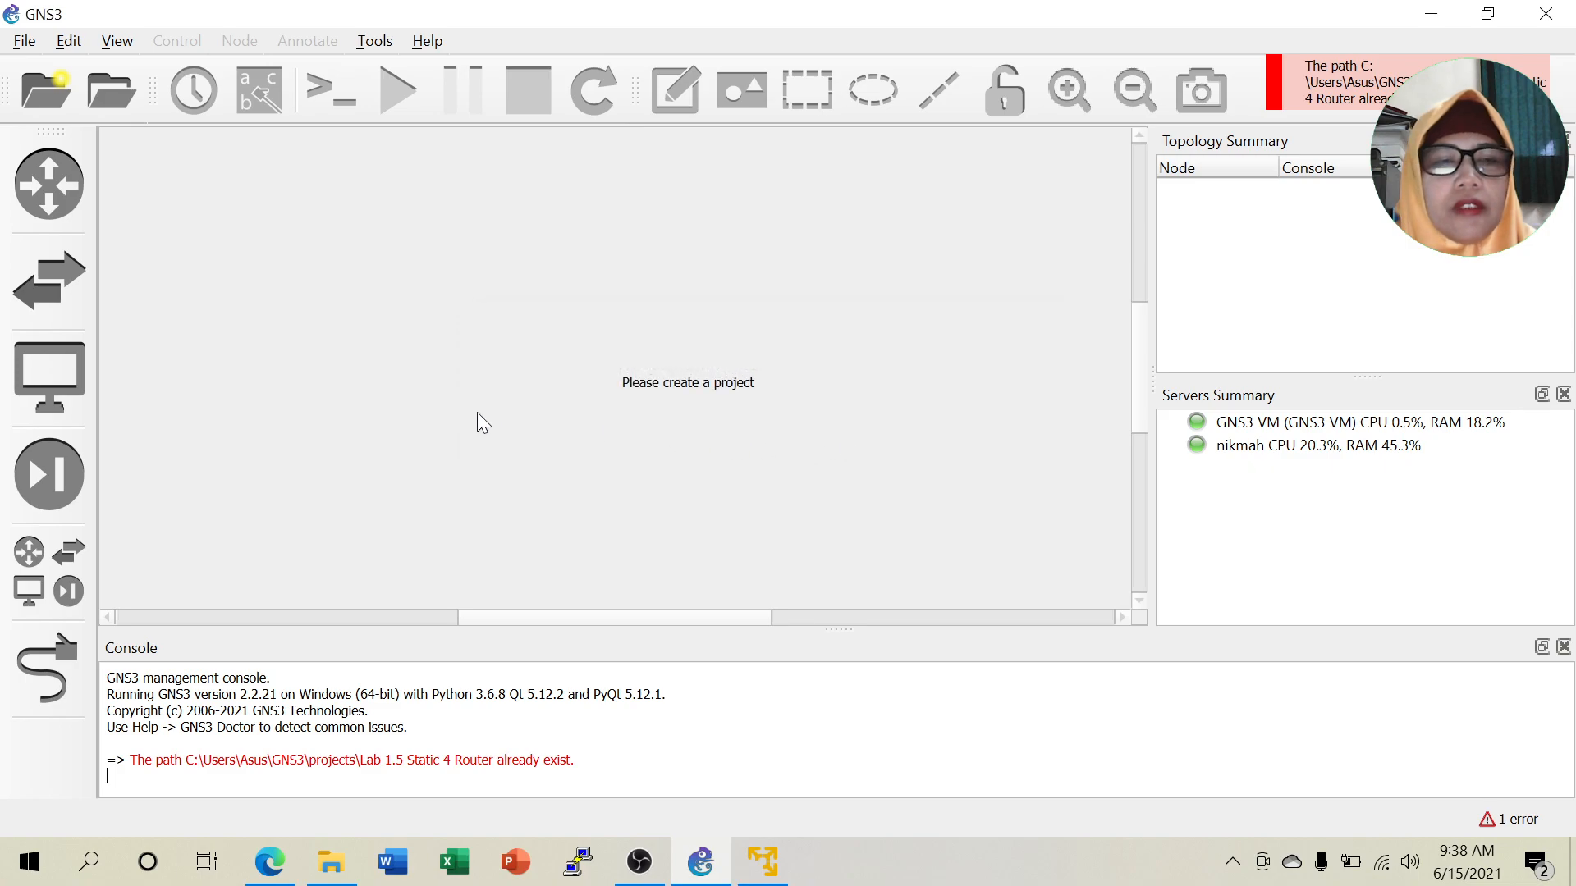
# Look through the Edit menu and the Open project dialog, cancelling without changes.
pyautogui.click(71, 43)
pyautogui.click(283, 234)
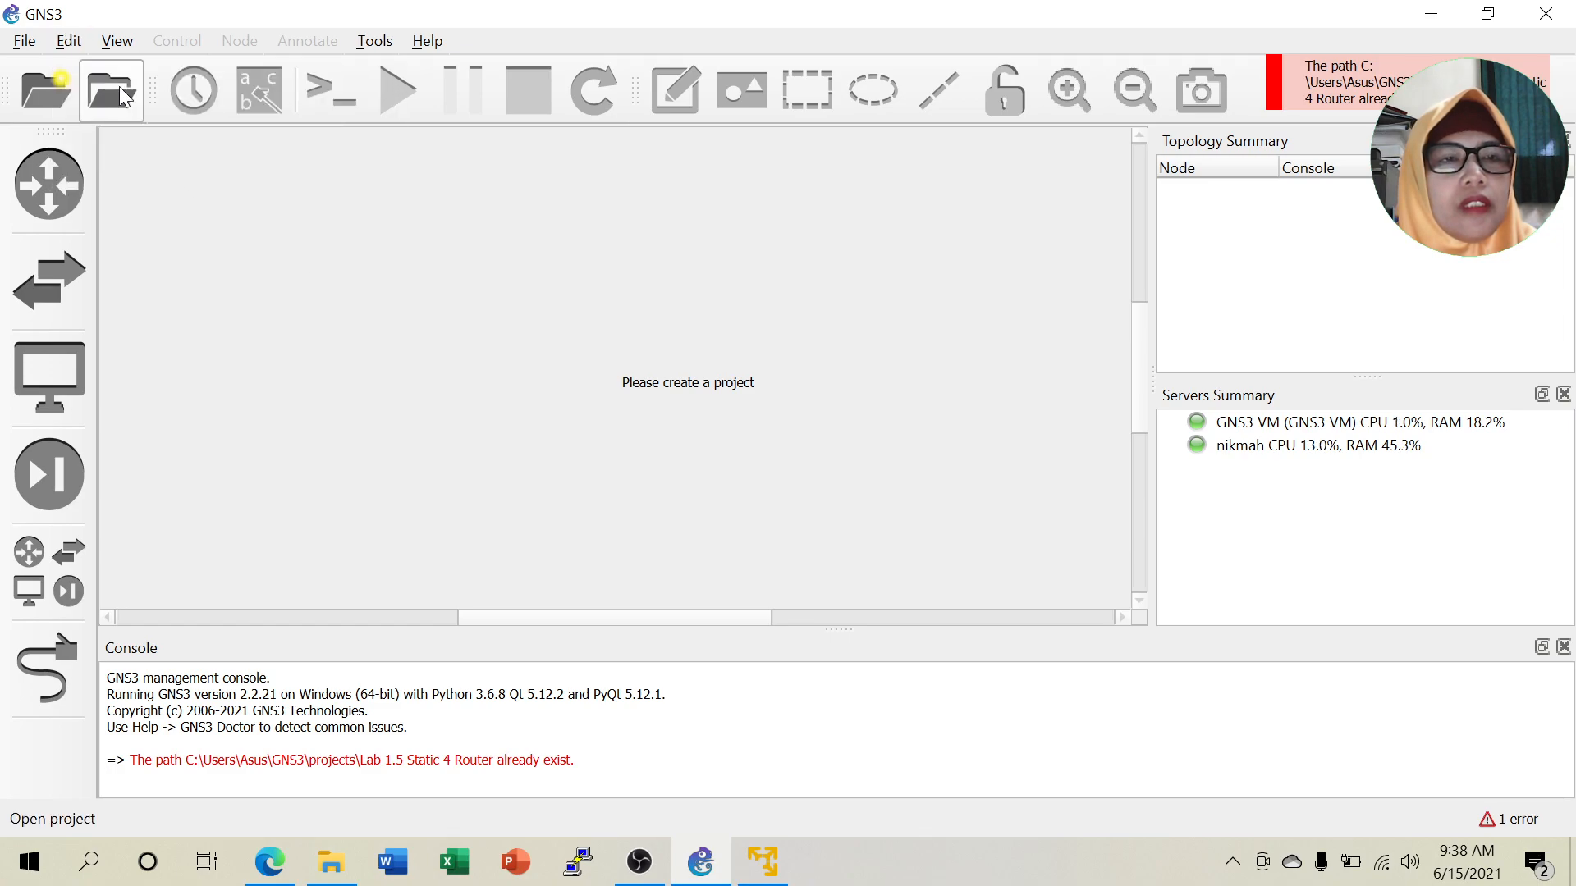
pyautogui.hotkey('ctrl', 'o')
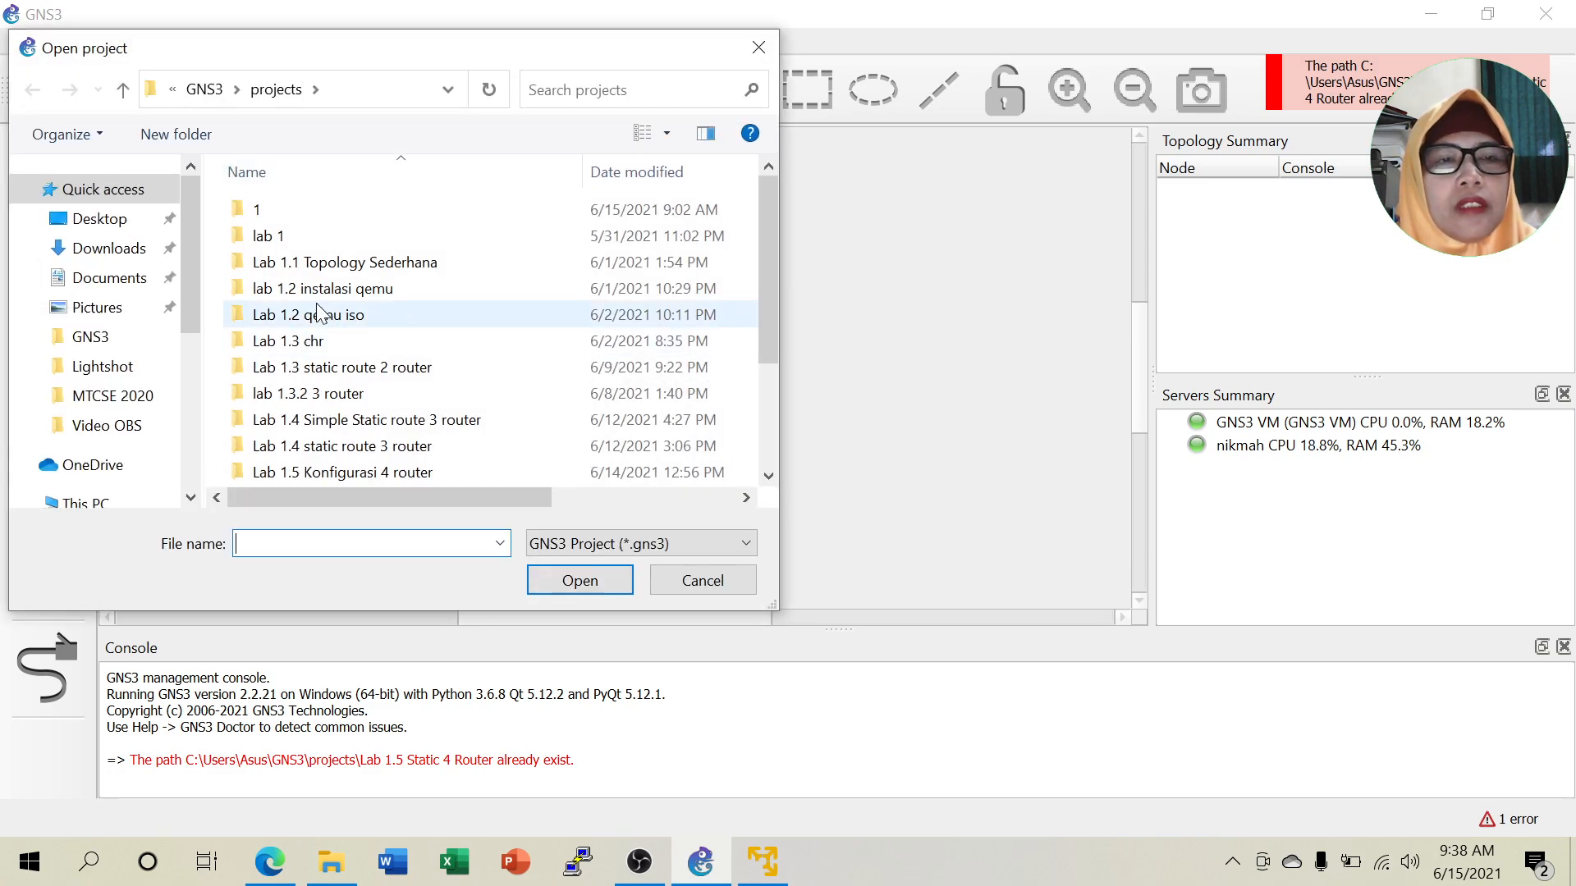
pyautogui.click(708, 577)
# Create a new blank project named 'Lab 1.5 4 router static'.
pyautogui.click(25, 41)
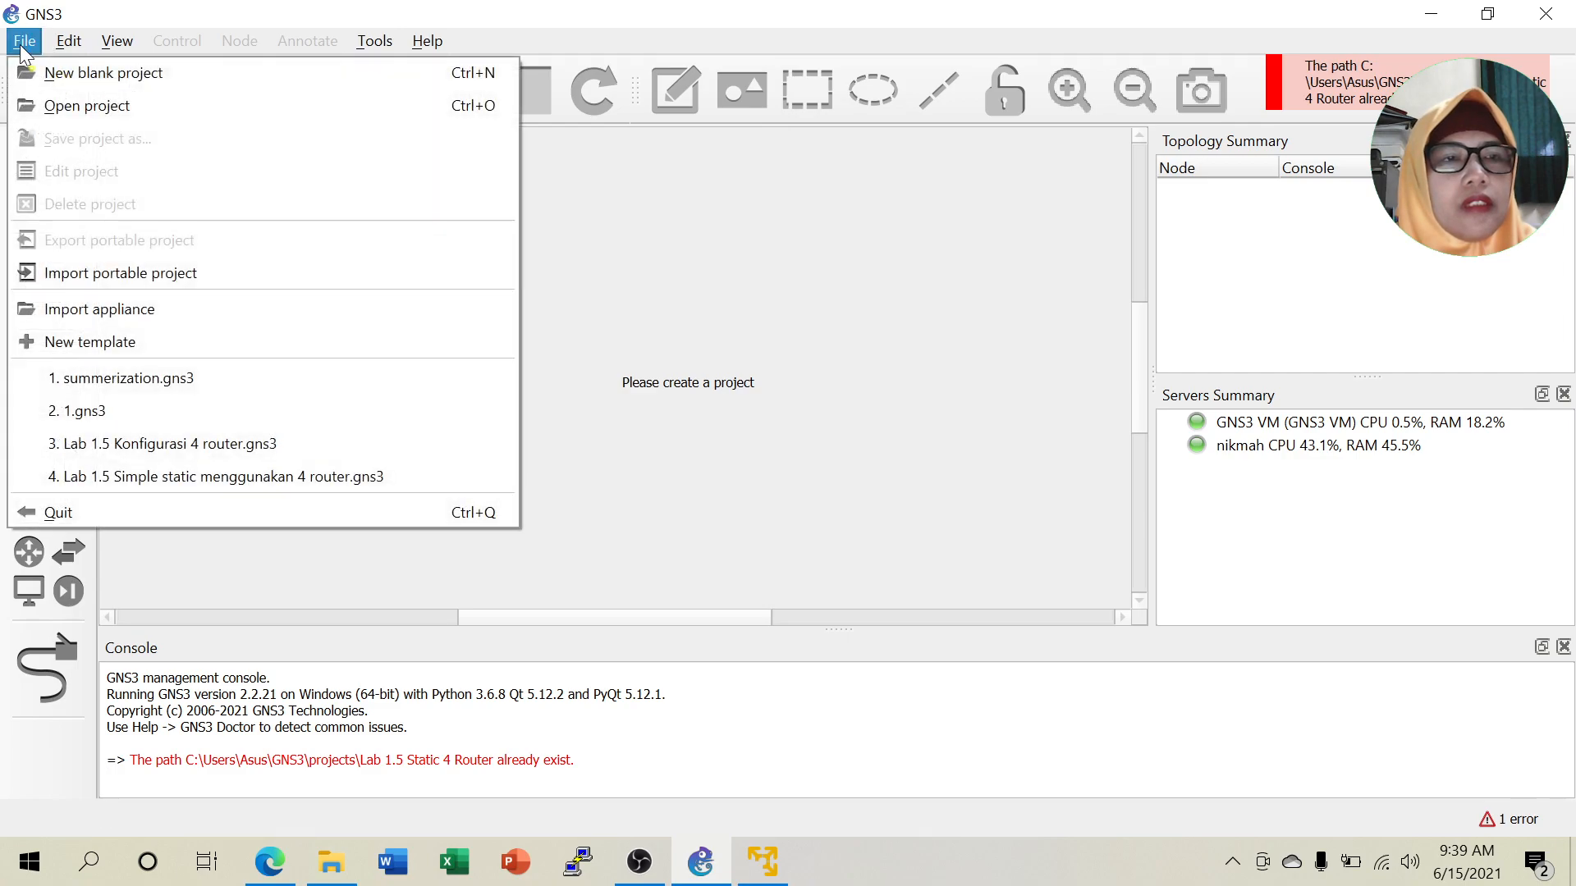
pyautogui.click(74, 89)
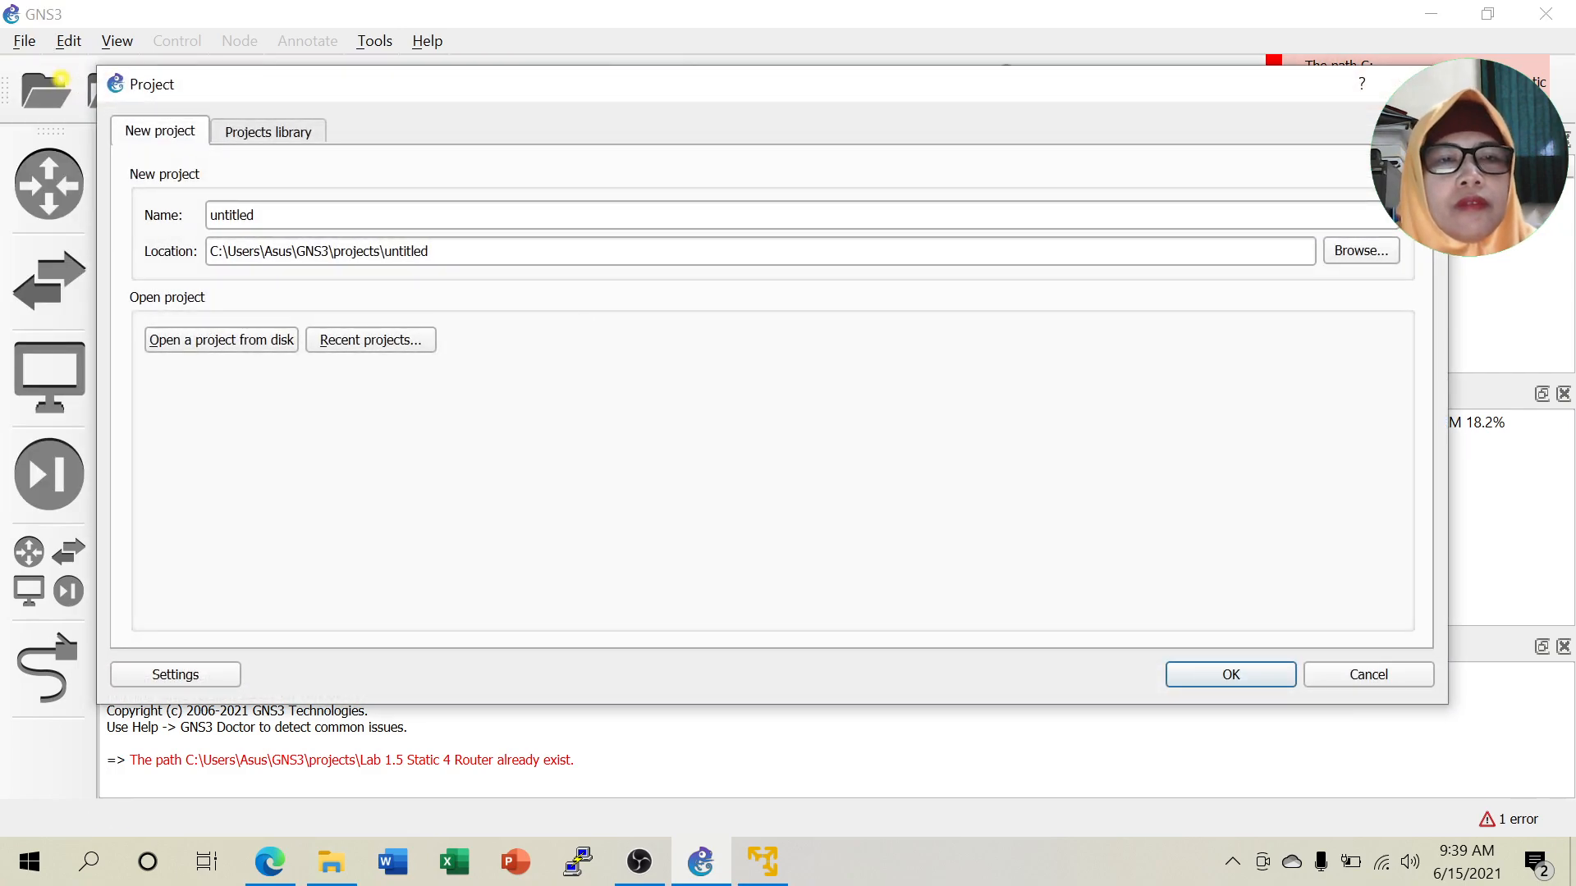
pyautogui.write('Lab 1.5 4 router static')
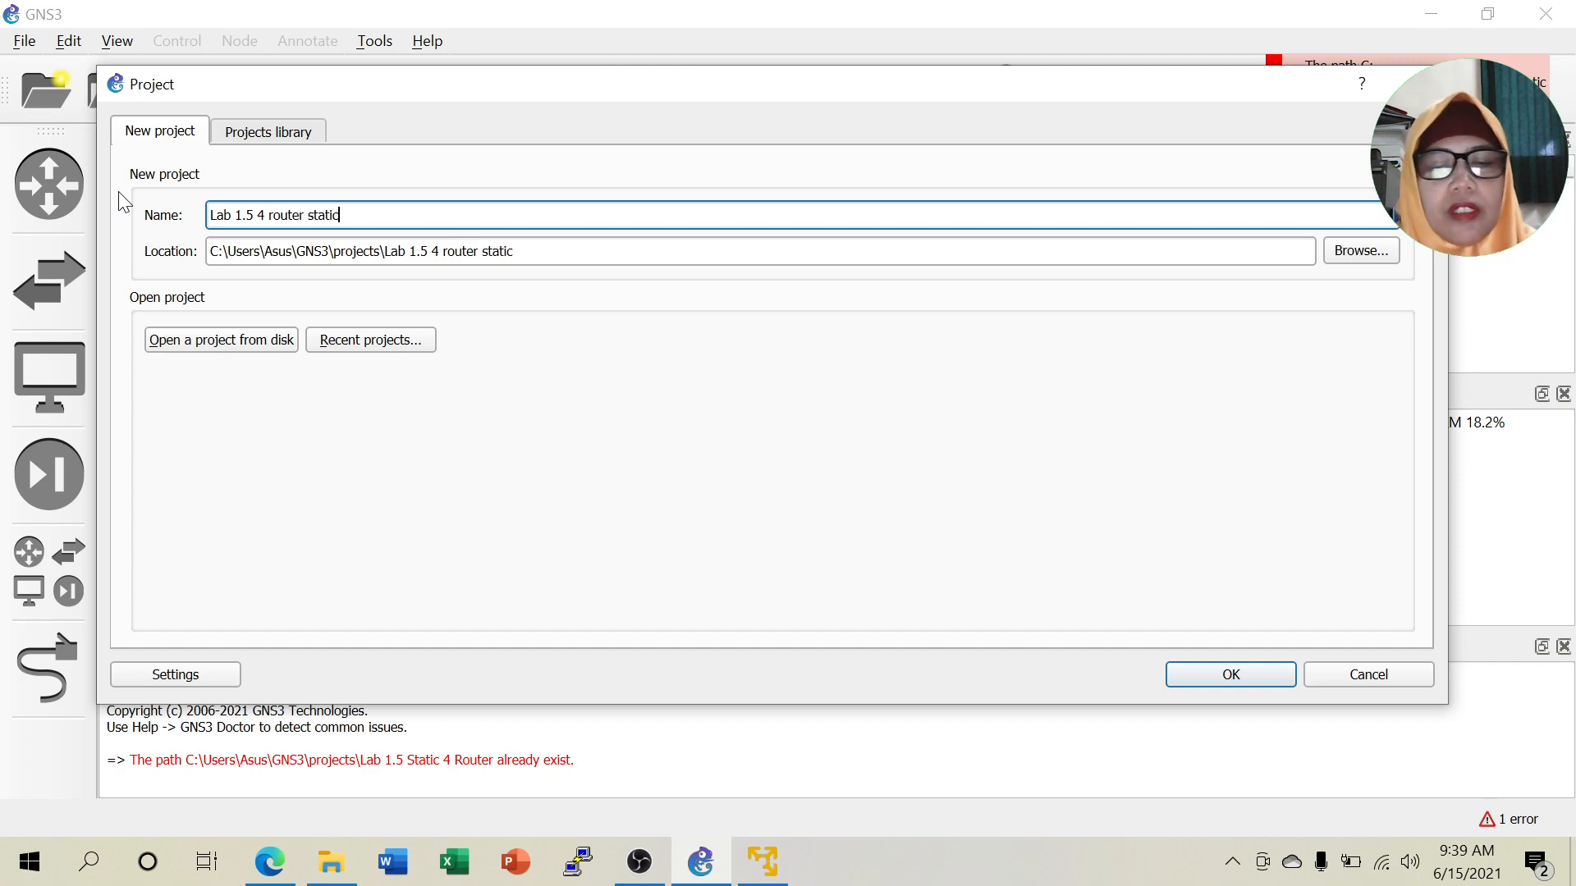
pyautogui.click(1202, 673)
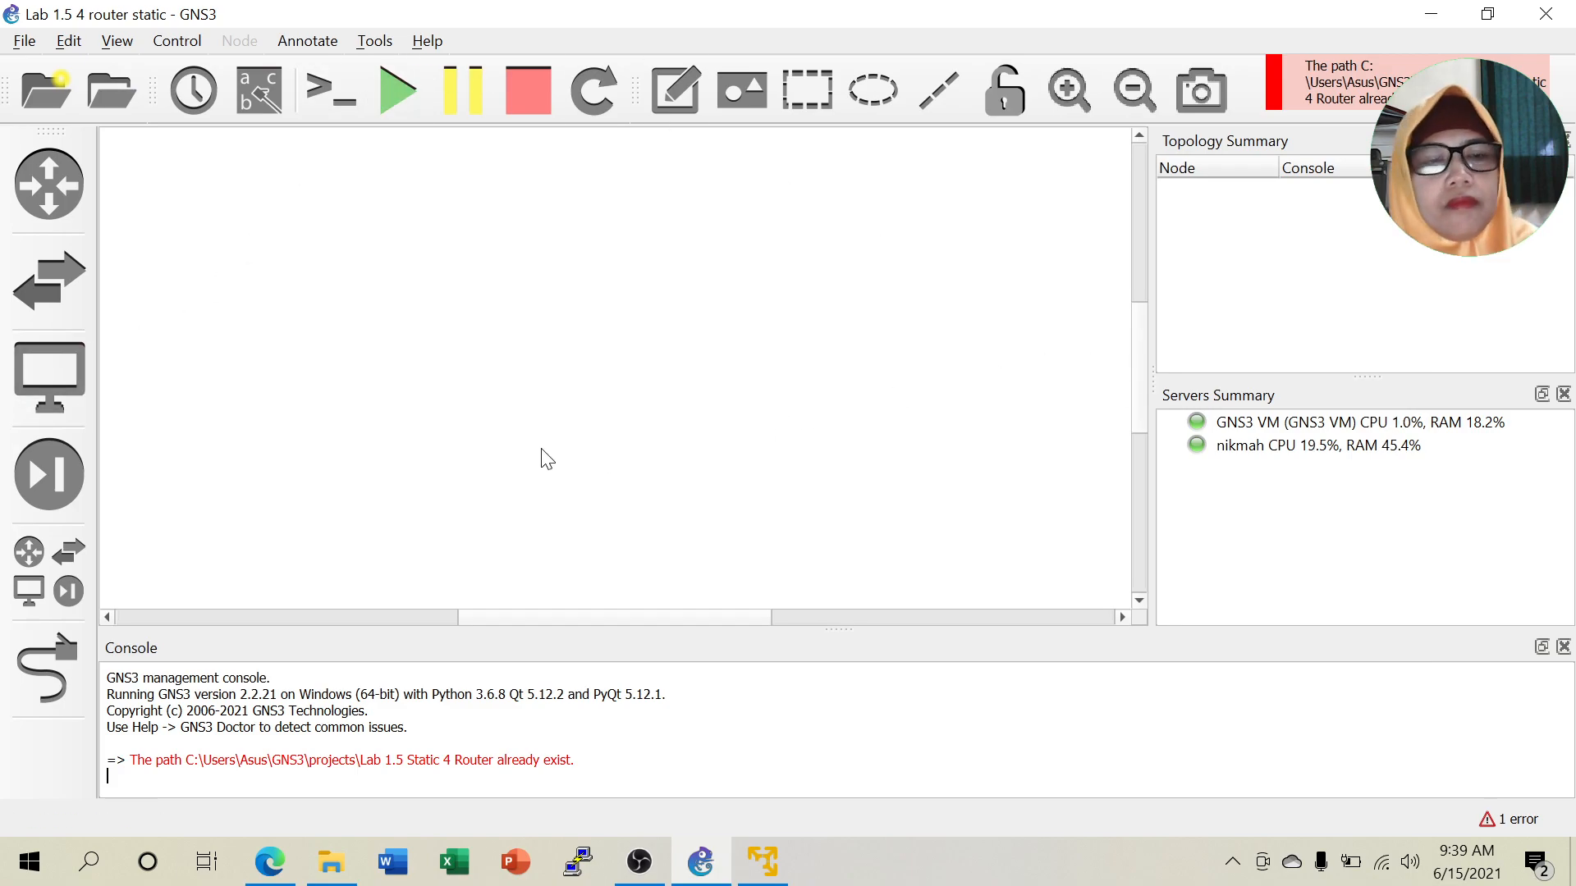
# Add a NAT cloud on the GNS3 VM and move NAT1 to the upper-left of the canvas.
pyautogui.click(59, 592)
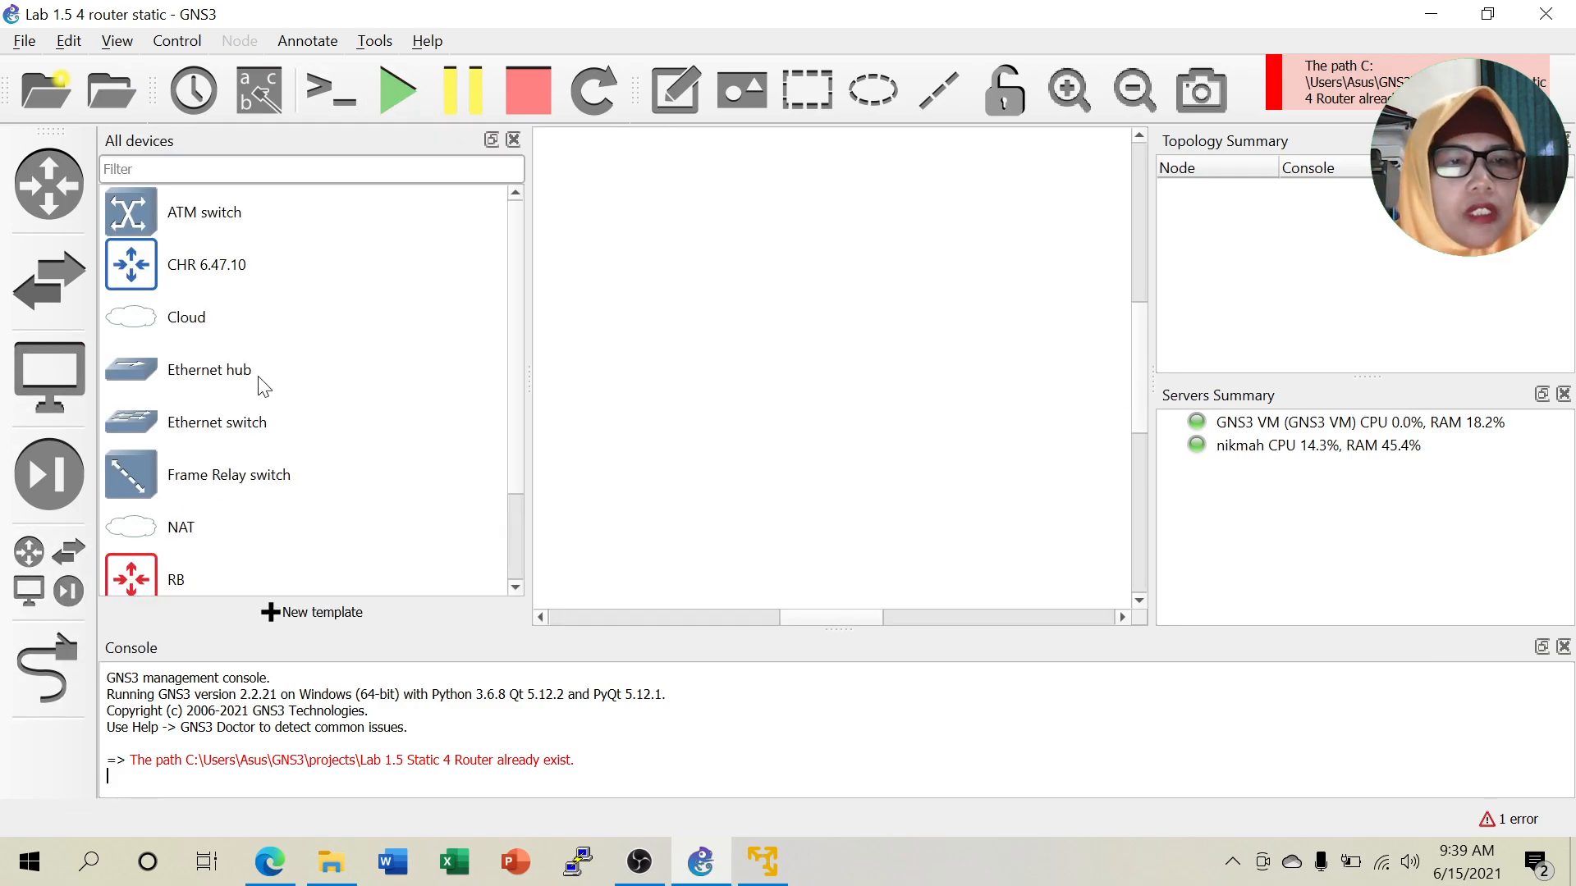
pyautogui.scroll(-1, 246, 410)
pyautogui.moveTo(141, 440); pyautogui.dragTo(594, 302)
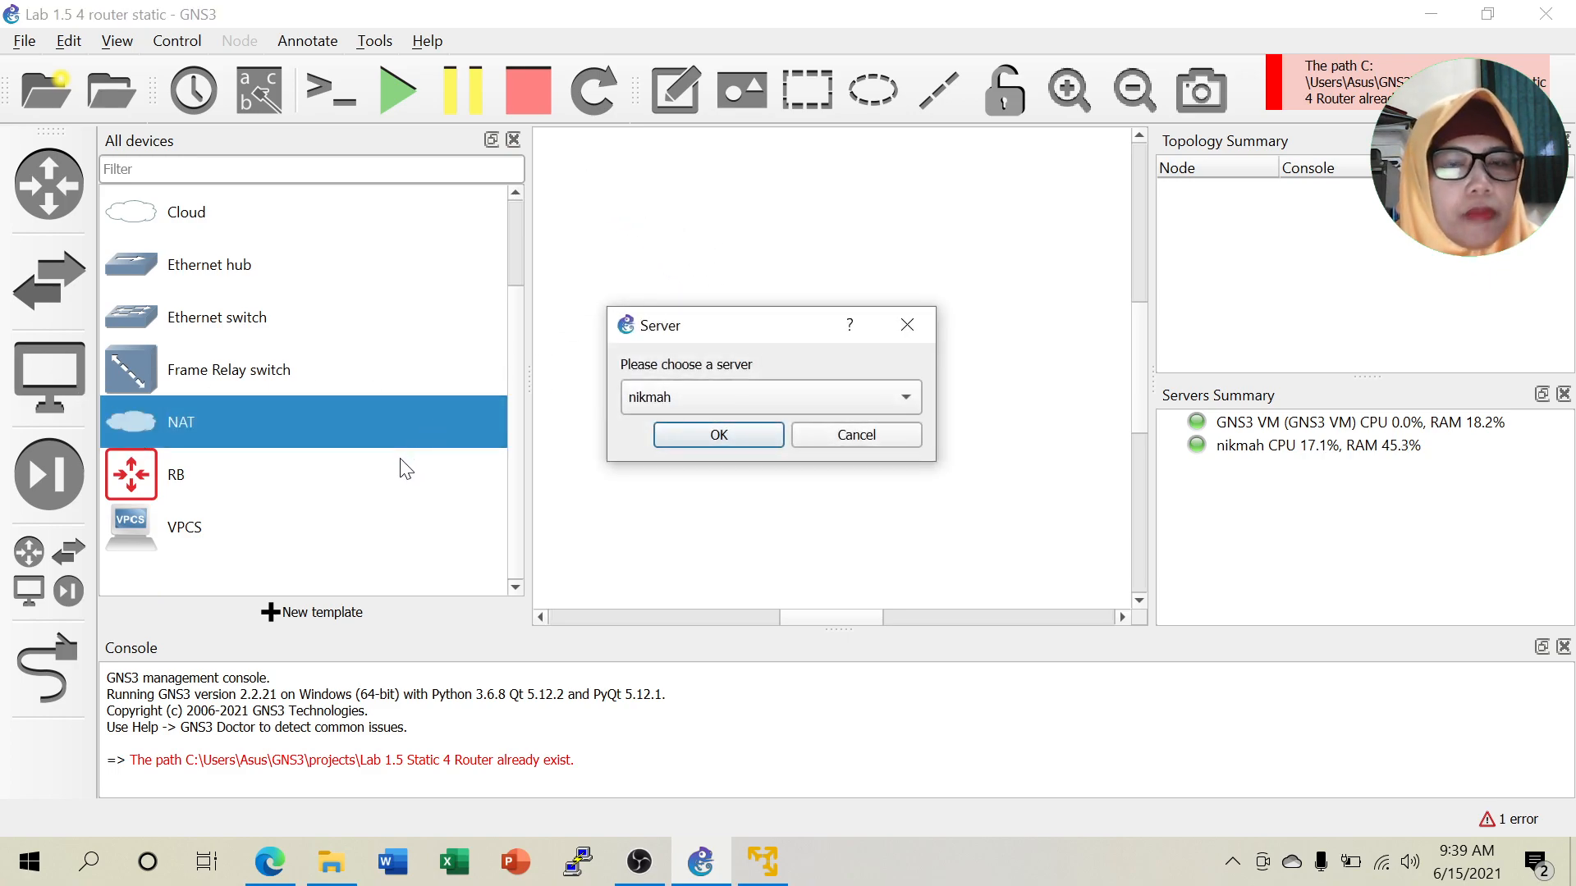
pyautogui.click(723, 397)
pyautogui.click(721, 423)
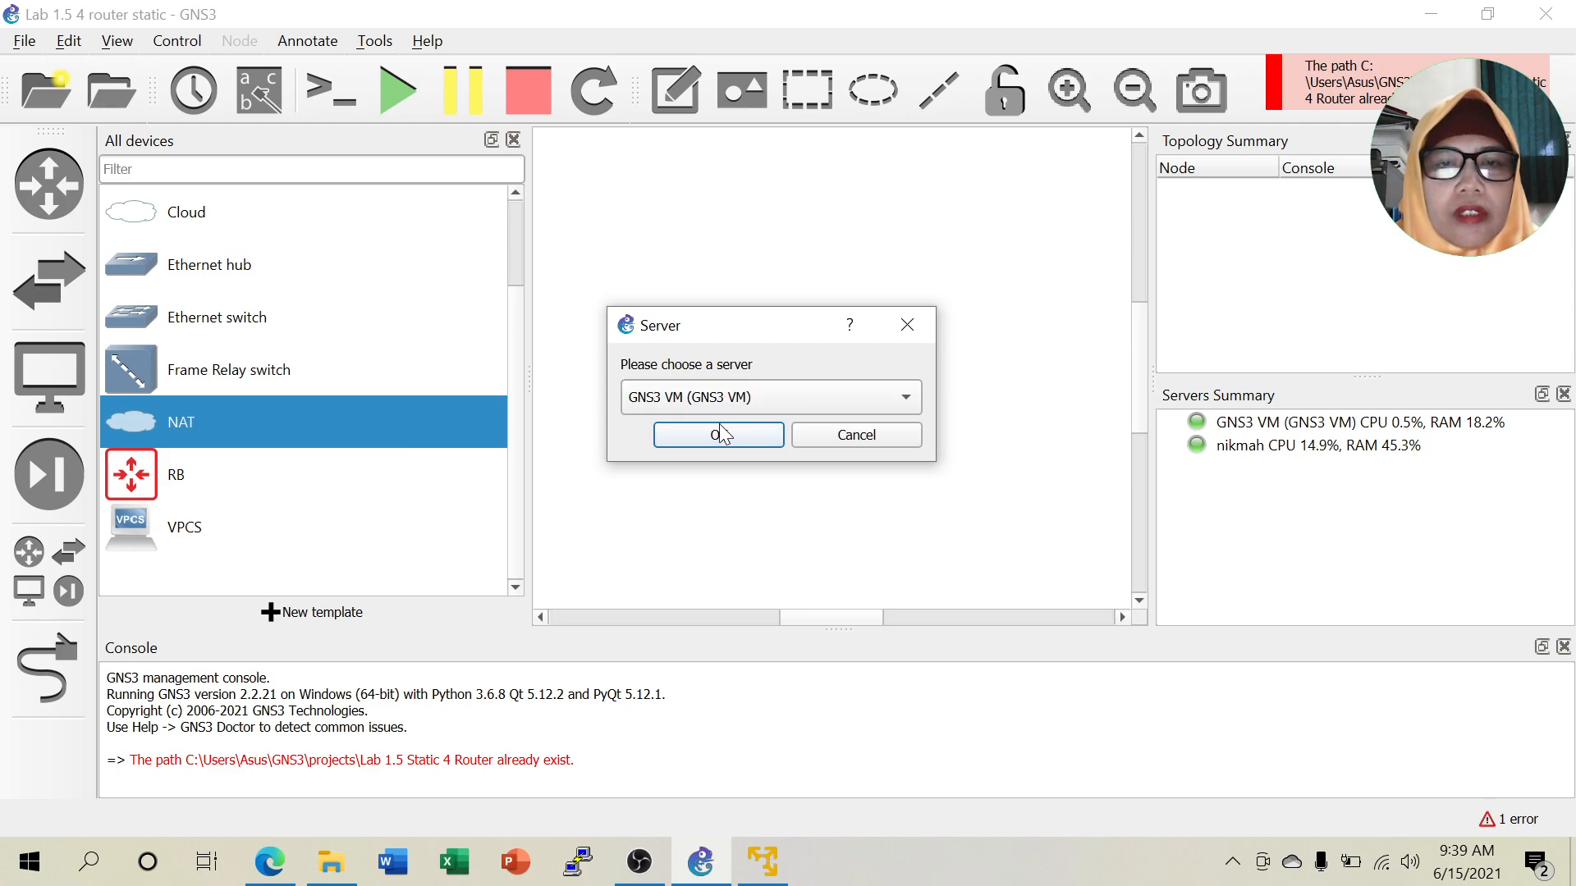
pyautogui.click(719, 436)
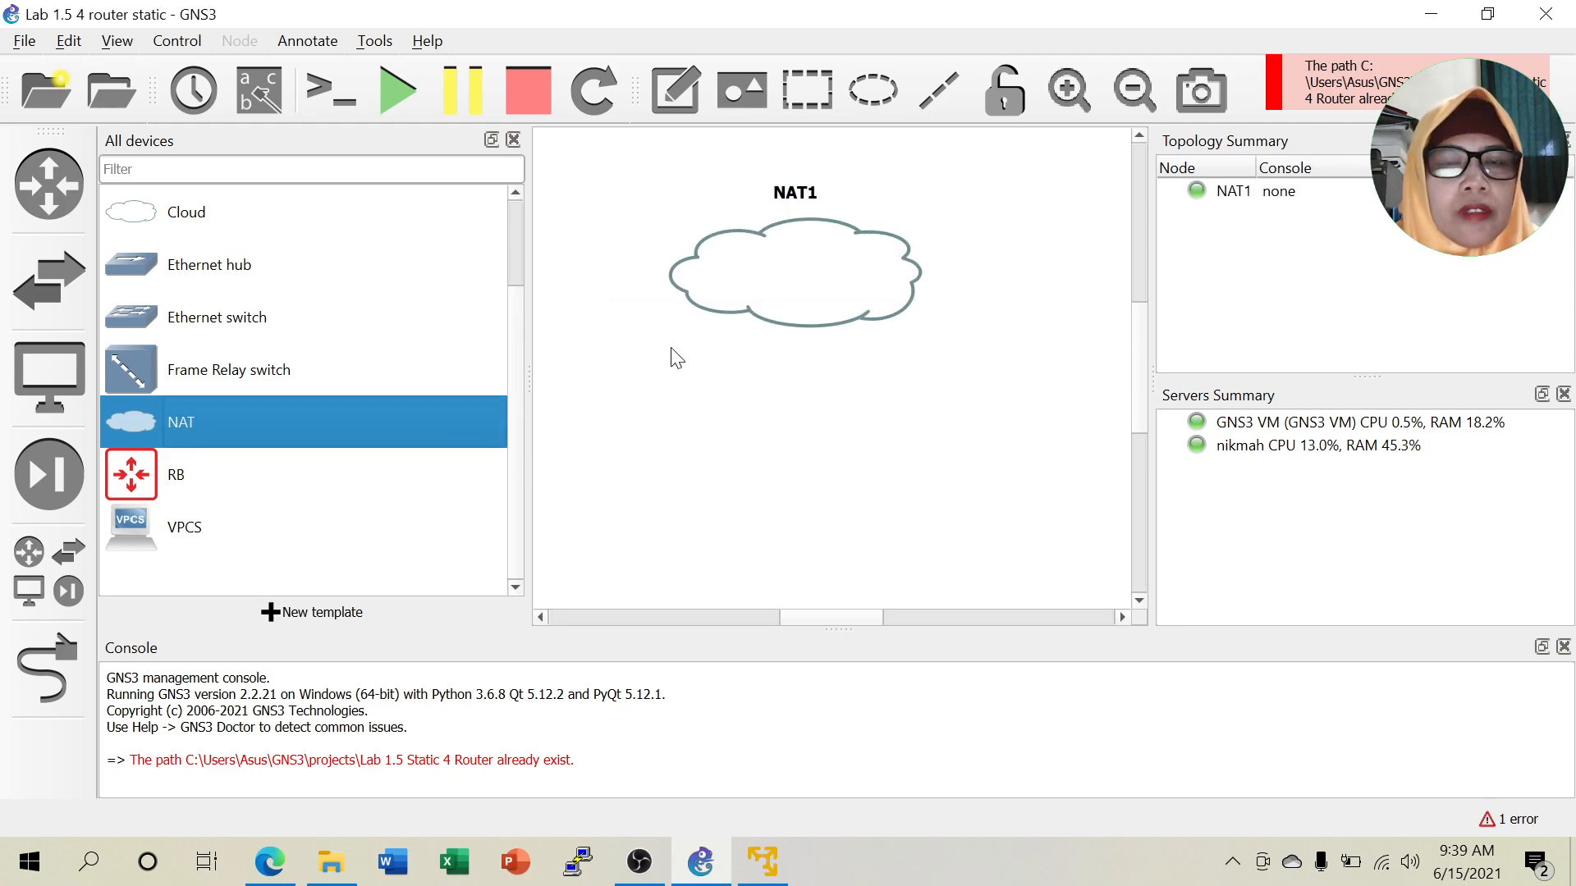
pyautogui.moveTo(760, 299); pyautogui.dragTo(614, 250)
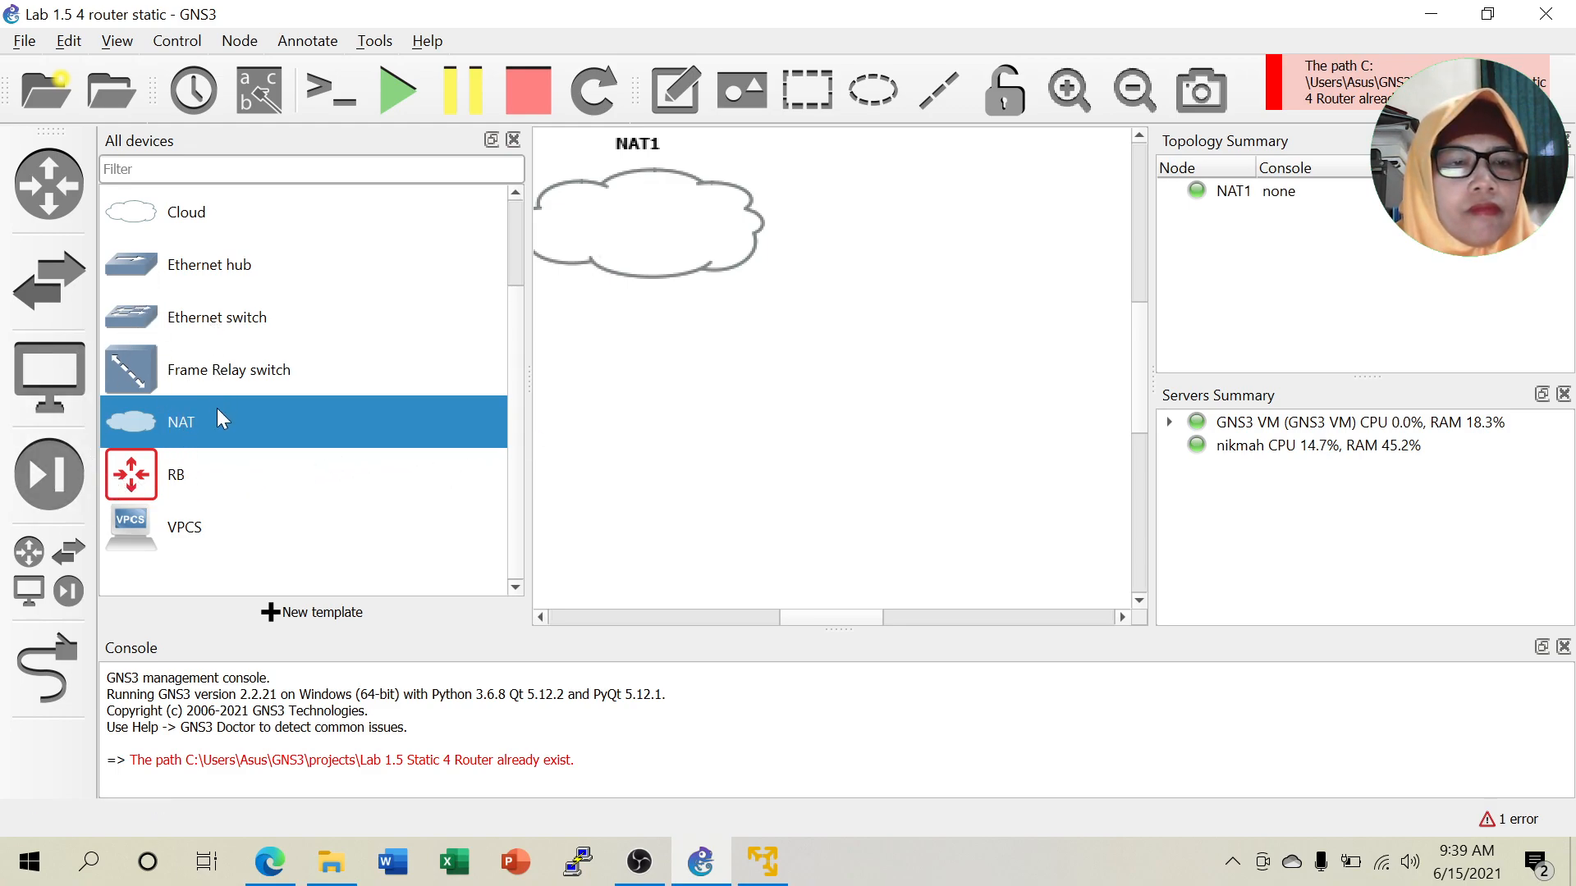
# Add four CHR 6.47.10 routers, CHR6.47.10-1 through -4, to the canvas.
pyautogui.scroll(2, 220, 419)
pyautogui.moveTo(139, 264); pyautogui.dragTo(591, 334)
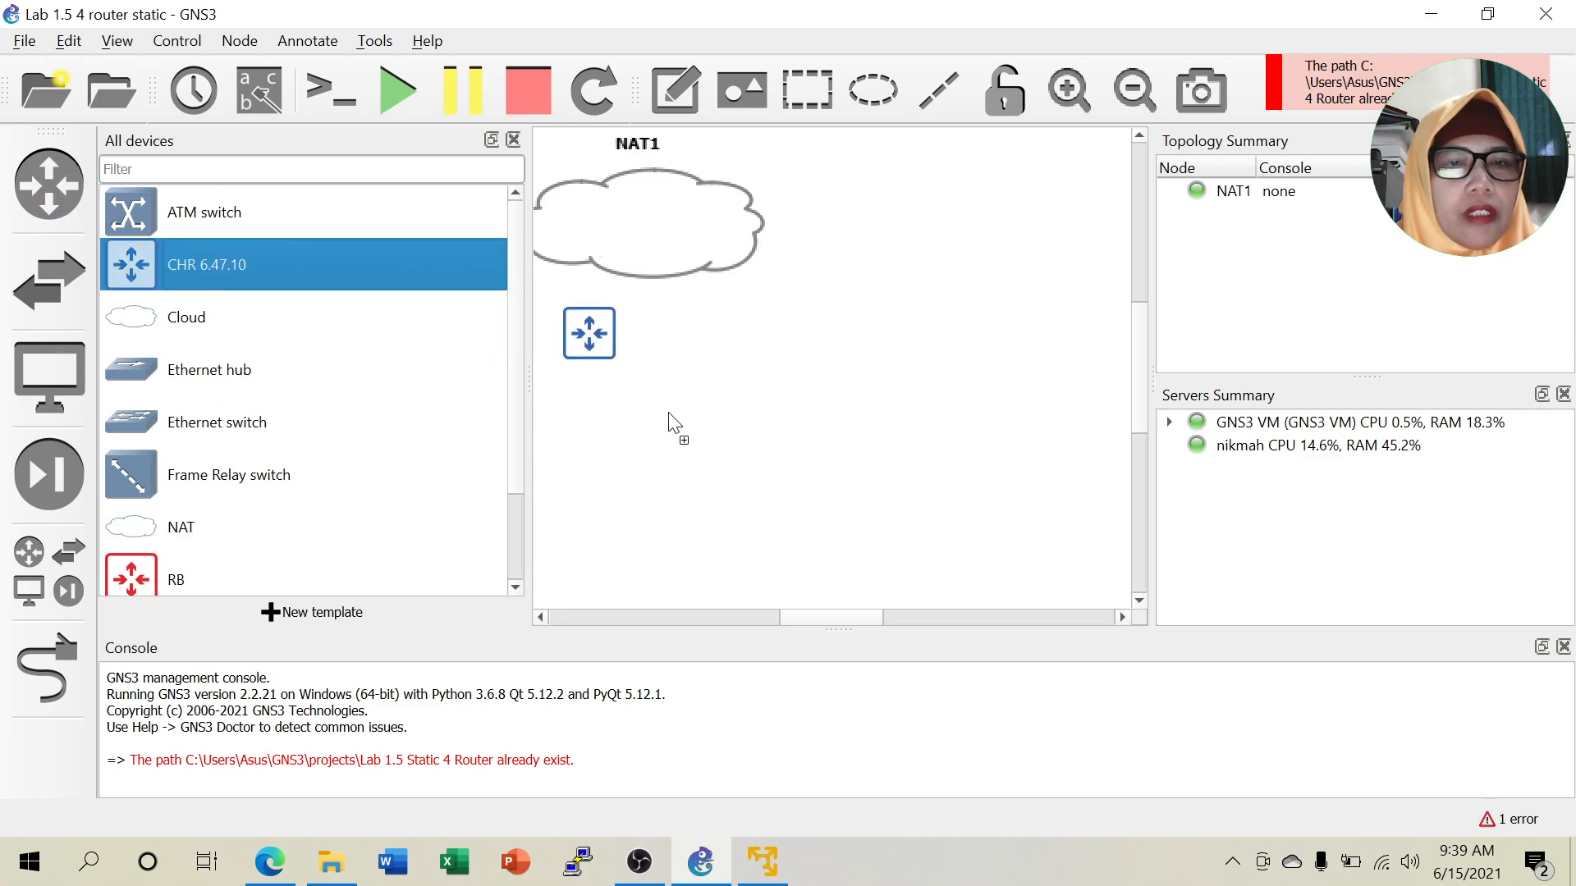
pyautogui.moveTo(669, 414); pyautogui.dragTo(670, 415)
pyautogui.moveTo(143, 278); pyautogui.dragTo(918, 480)
pyautogui.moveTo(144, 264); pyautogui.dragTo(987, 355)
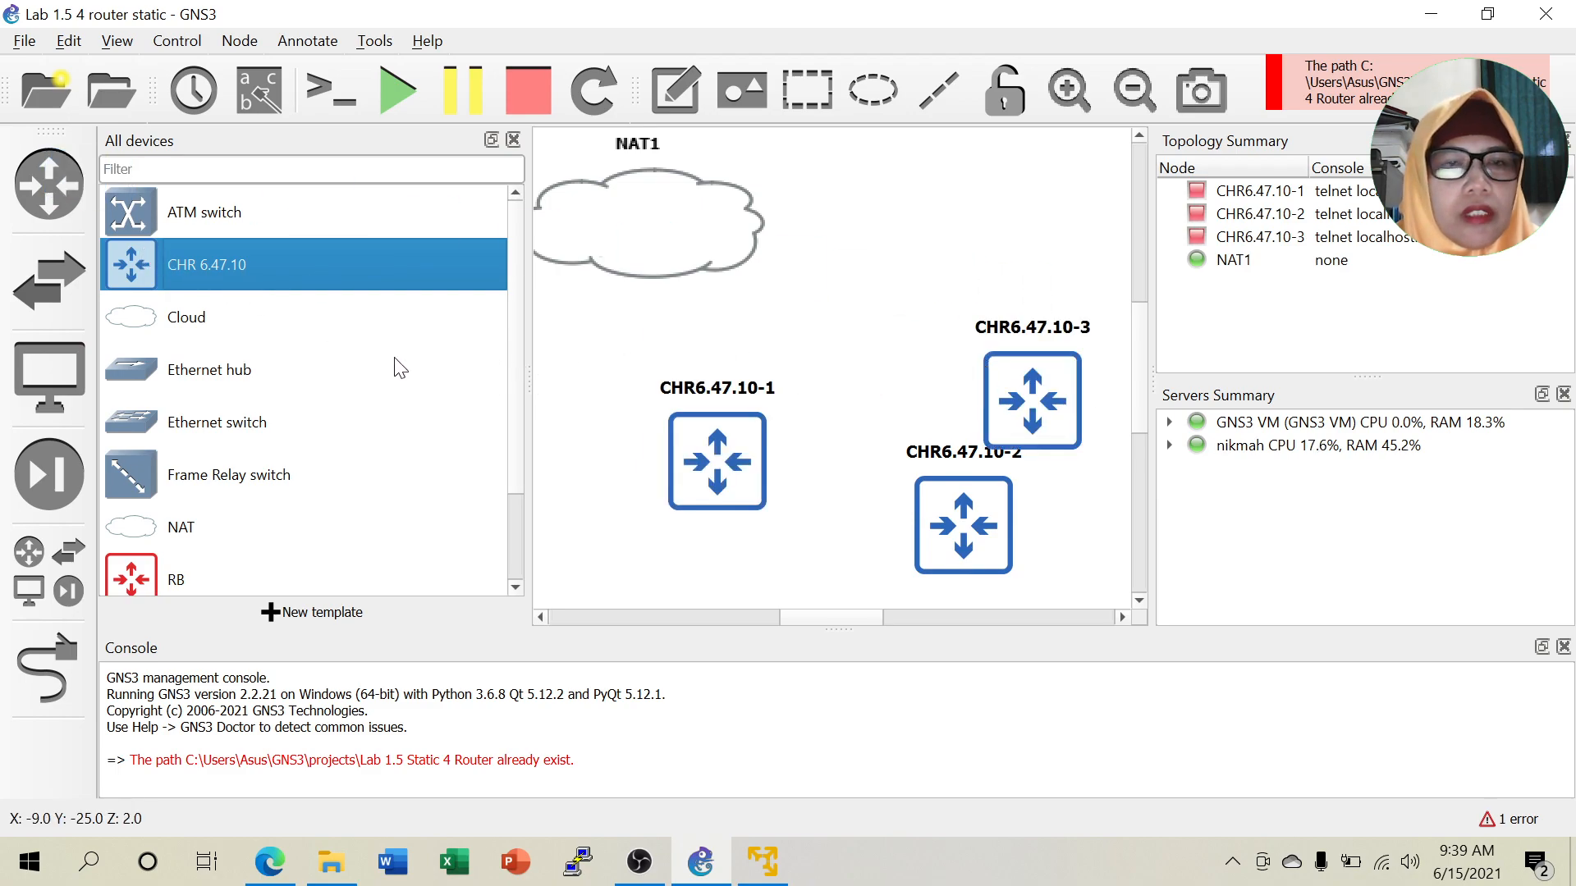
pyautogui.moveTo(155, 267); pyautogui.dragTo(963, 292)
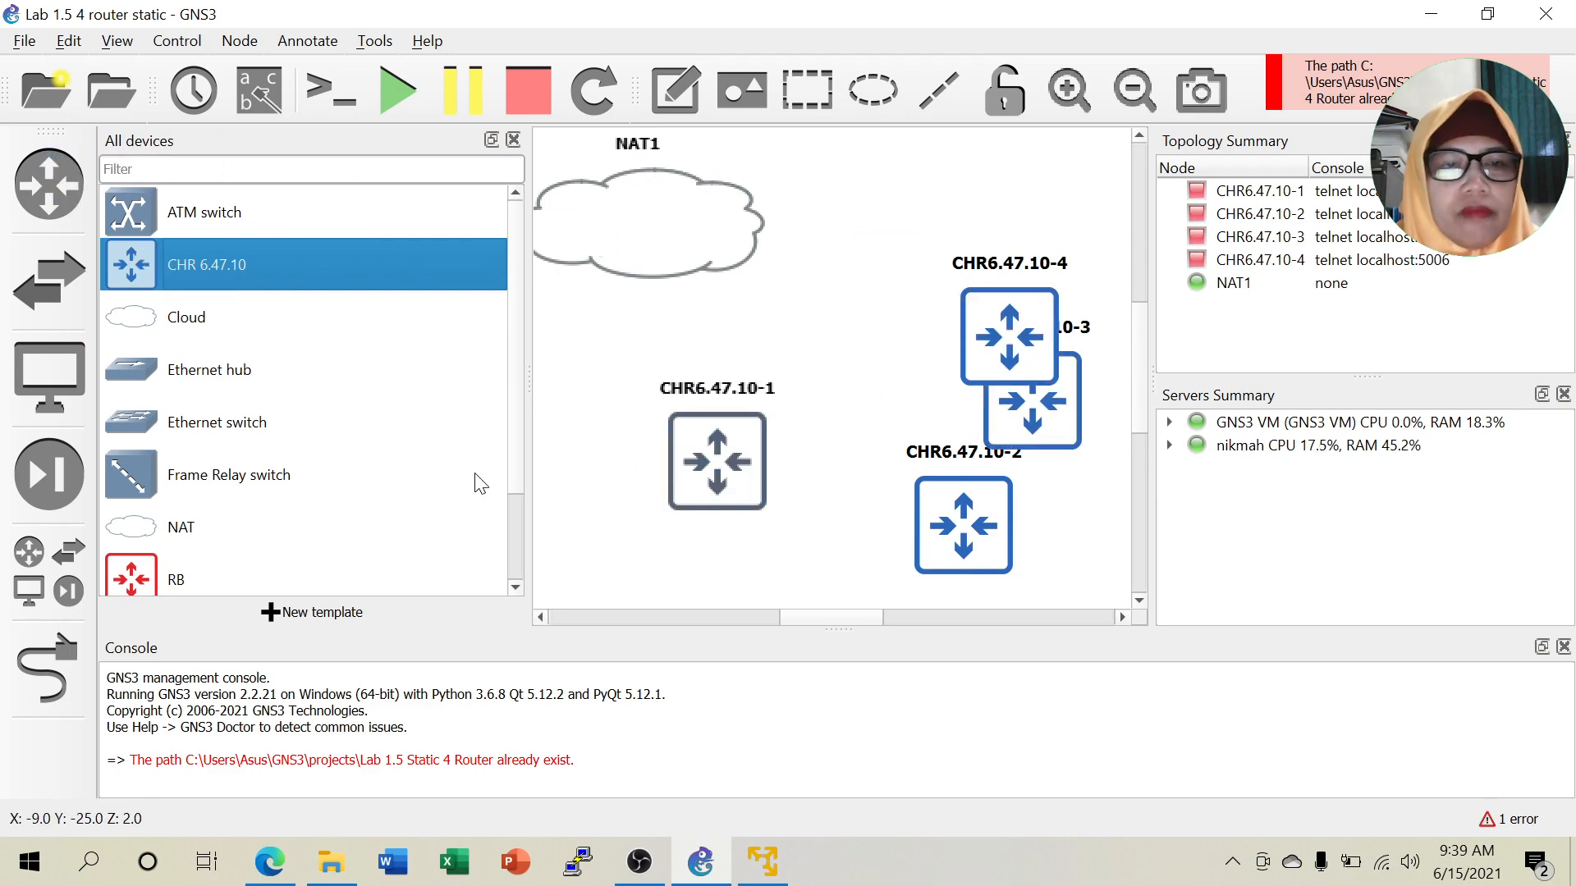
pyautogui.scroll(-2, 302, 521)
# Add VPCS hosts PC1 and PC2, each running on the GNS3 VM.
pyautogui.moveTo(143, 530); pyautogui.dragTo(675, 415)
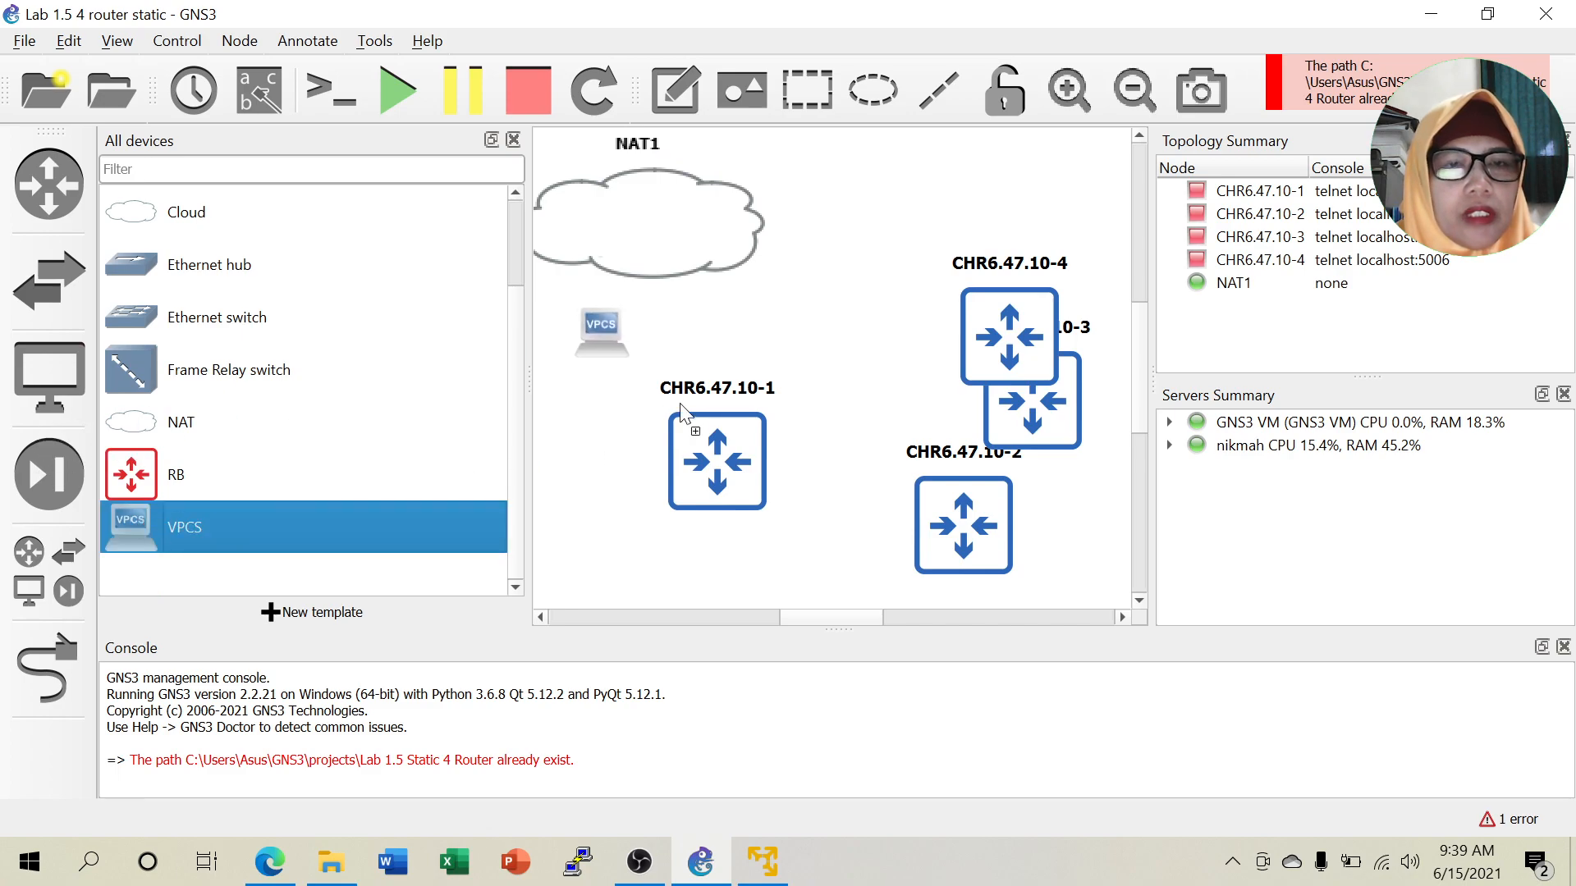
pyautogui.click(778, 400)
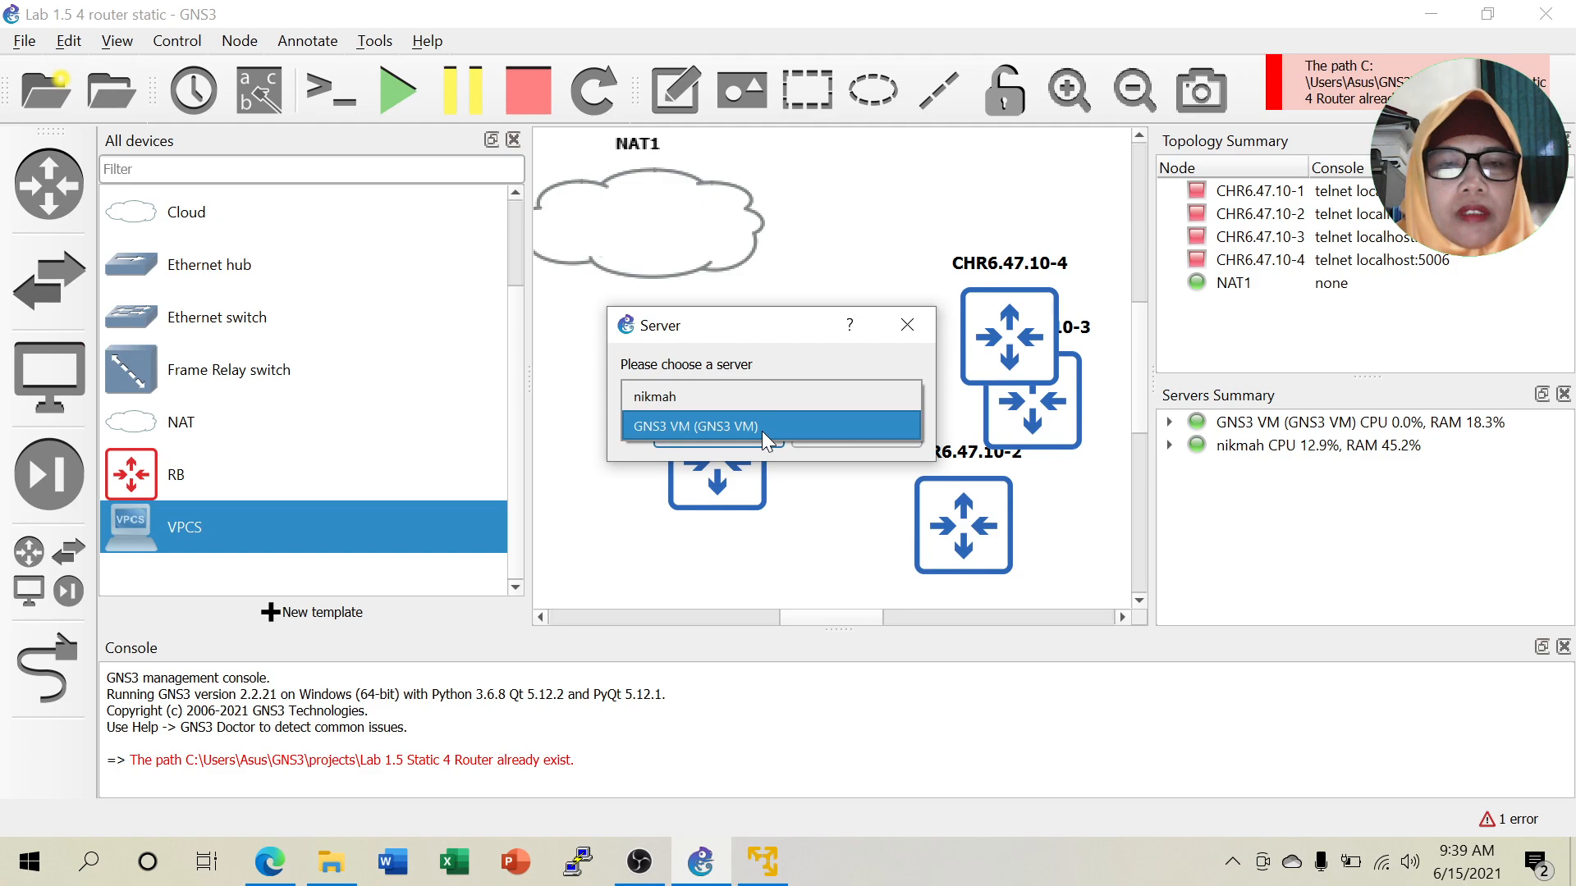
pyautogui.click(762, 426)
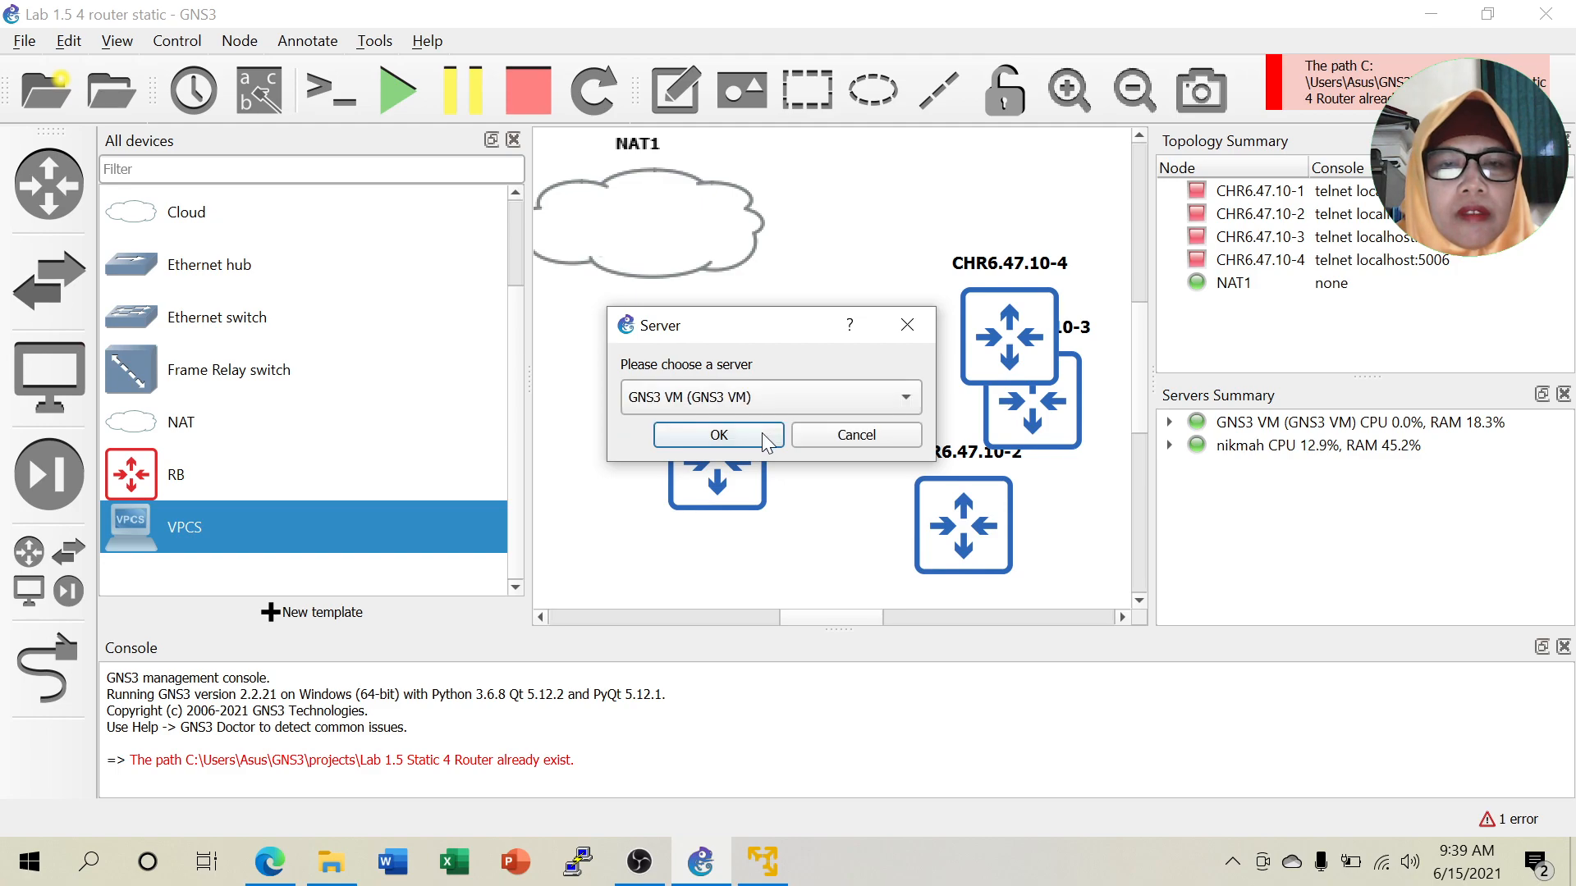
pyautogui.click(718, 436)
pyautogui.moveTo(152, 529); pyautogui.dragTo(693, 394)
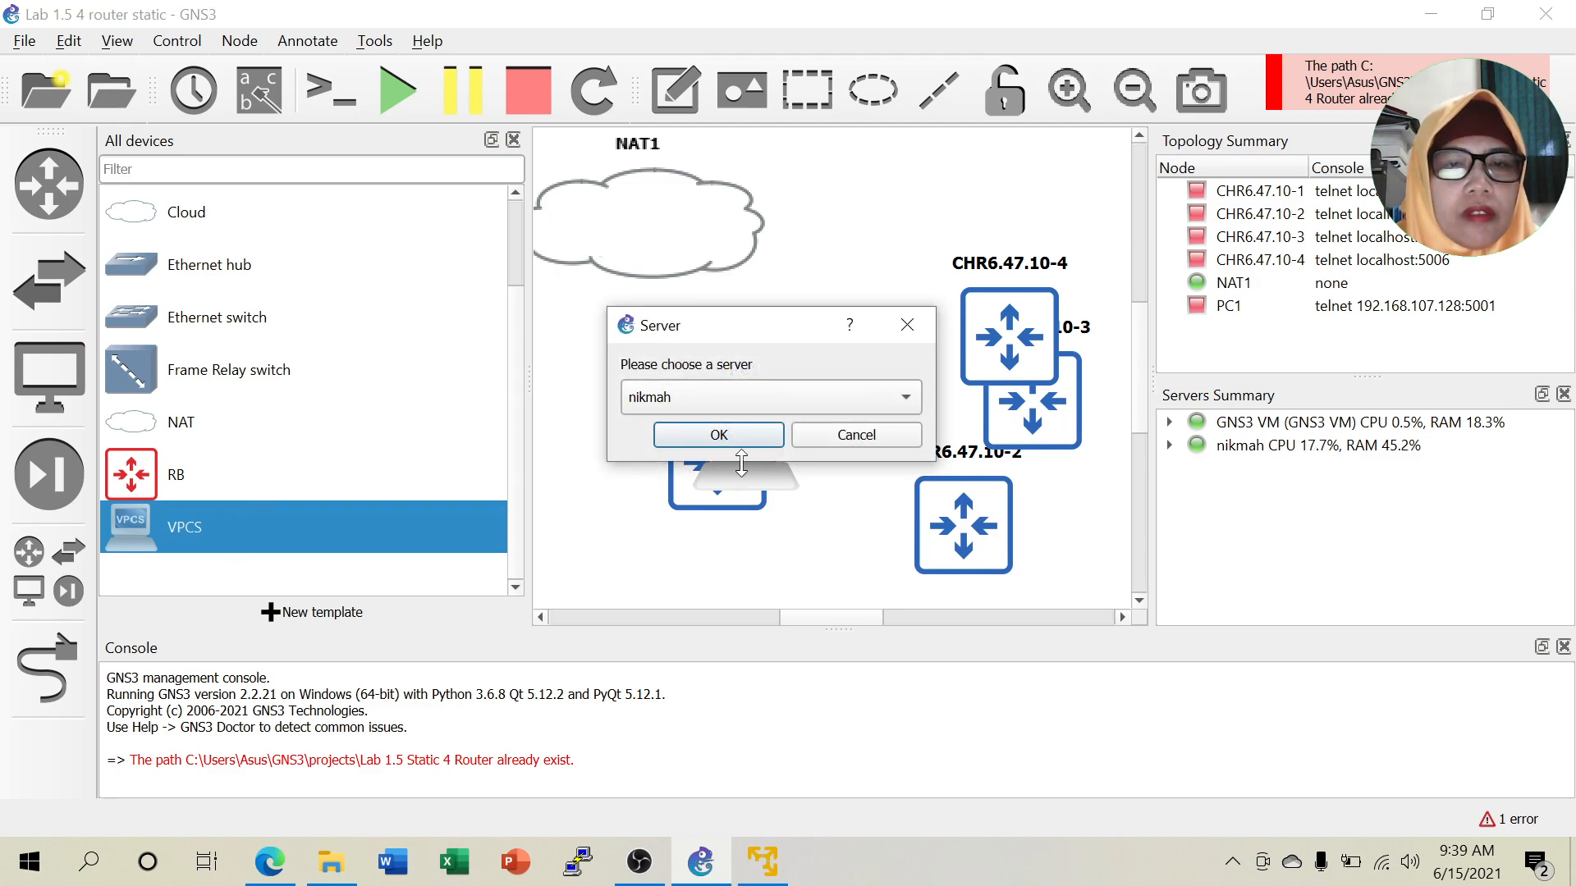
pyautogui.click(780, 397)
pyautogui.click(749, 426)
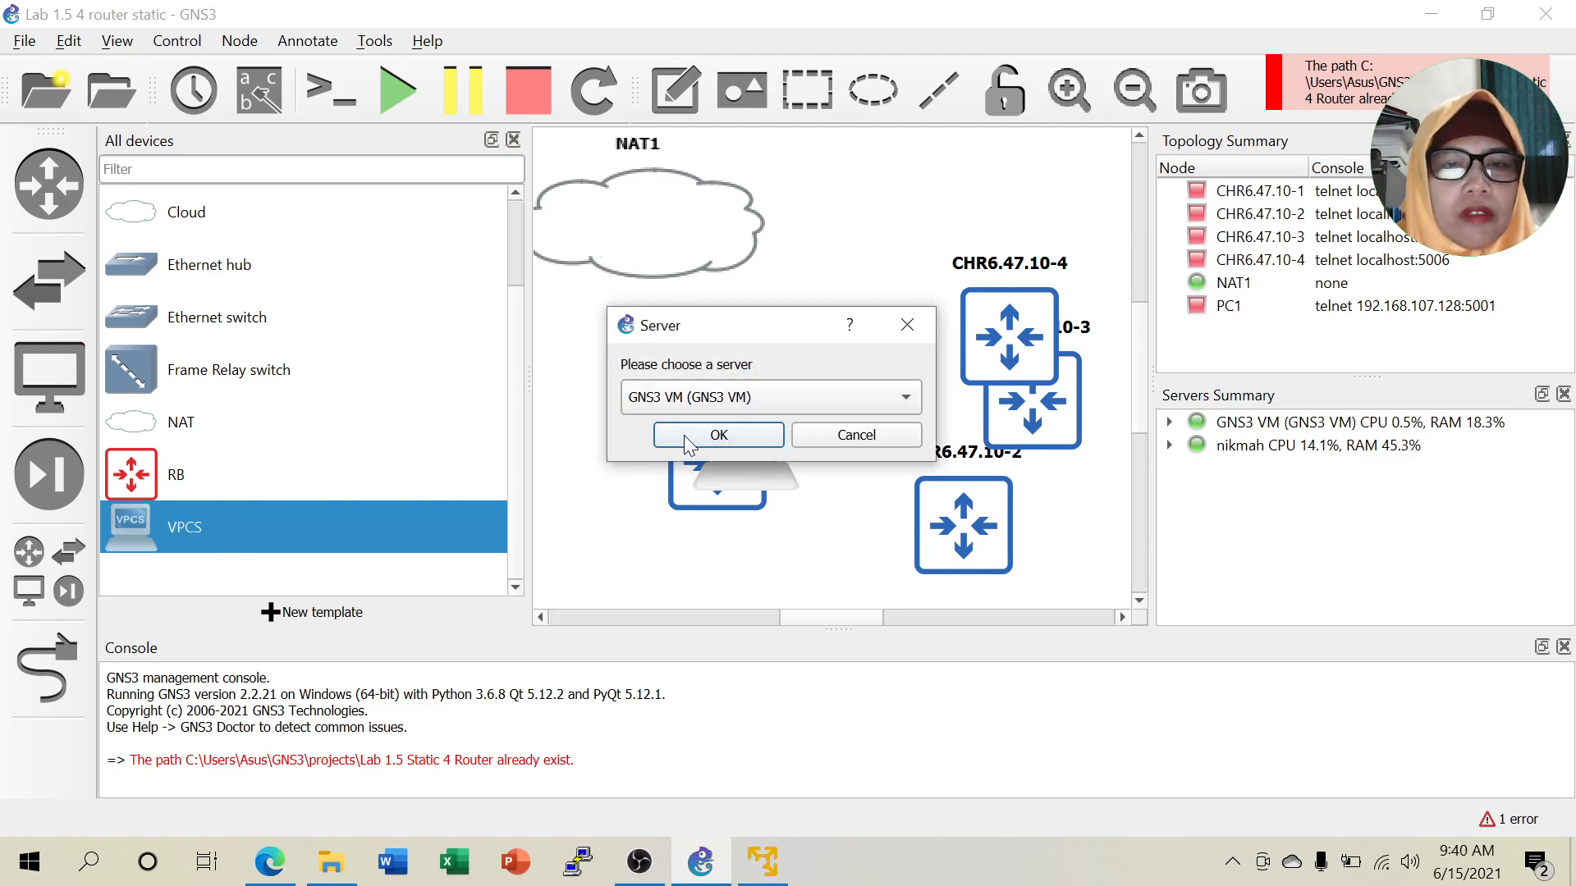
pyautogui.click(686, 443)
# Add VPCS hosts PC3 and PC4, each running on the GNS3 VM.
pyautogui.moveTo(124, 532); pyautogui.dragTo(727, 401)
pyautogui.click(722, 399)
pyautogui.click(709, 431)
pyautogui.click(716, 435)
pyautogui.moveTo(129, 533); pyautogui.dragTo(748, 410)
pyautogui.click(746, 397)
pyautogui.click(741, 428)
pyautogui.click(719, 435)
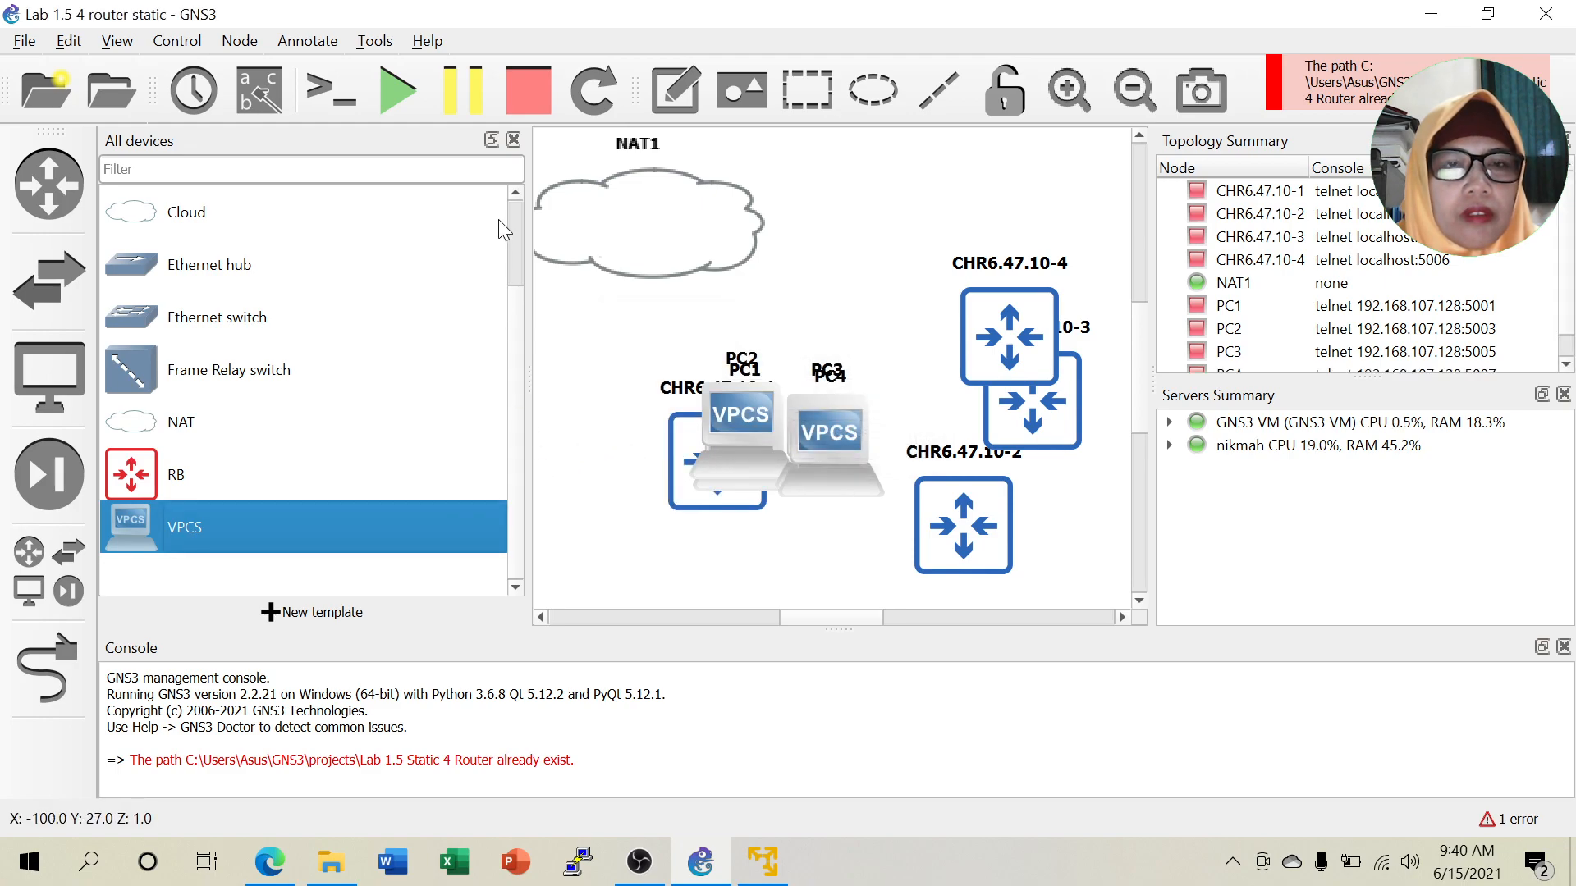
# Close the device list and move NAT1, PC2 and CHR6.47.10-1 to the left.
pyautogui.click(514, 140)
pyautogui.moveTo(474, 227); pyautogui.dragTo(297, 223)
pyautogui.moveTo(529, 412); pyautogui.dragTo(215, 534)
pyautogui.moveTo(451, 480); pyautogui.dragTo(185, 404)
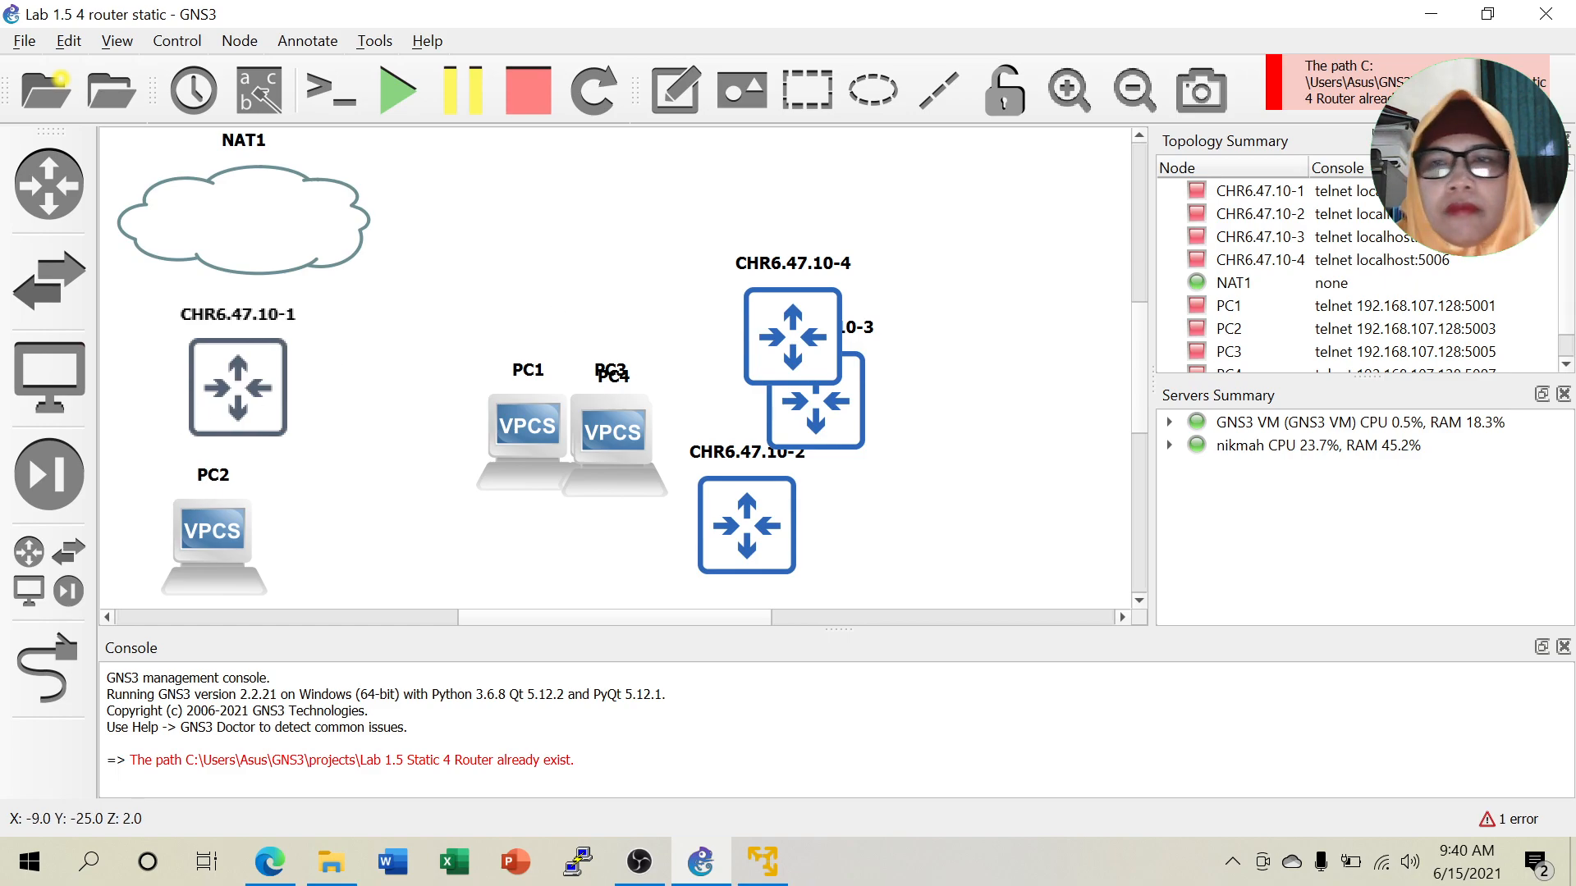
# Zoom out and place NAT1 top-left, with CHR6.47.10-1 and PC1 beneath it.
pyautogui.click(1133, 94)
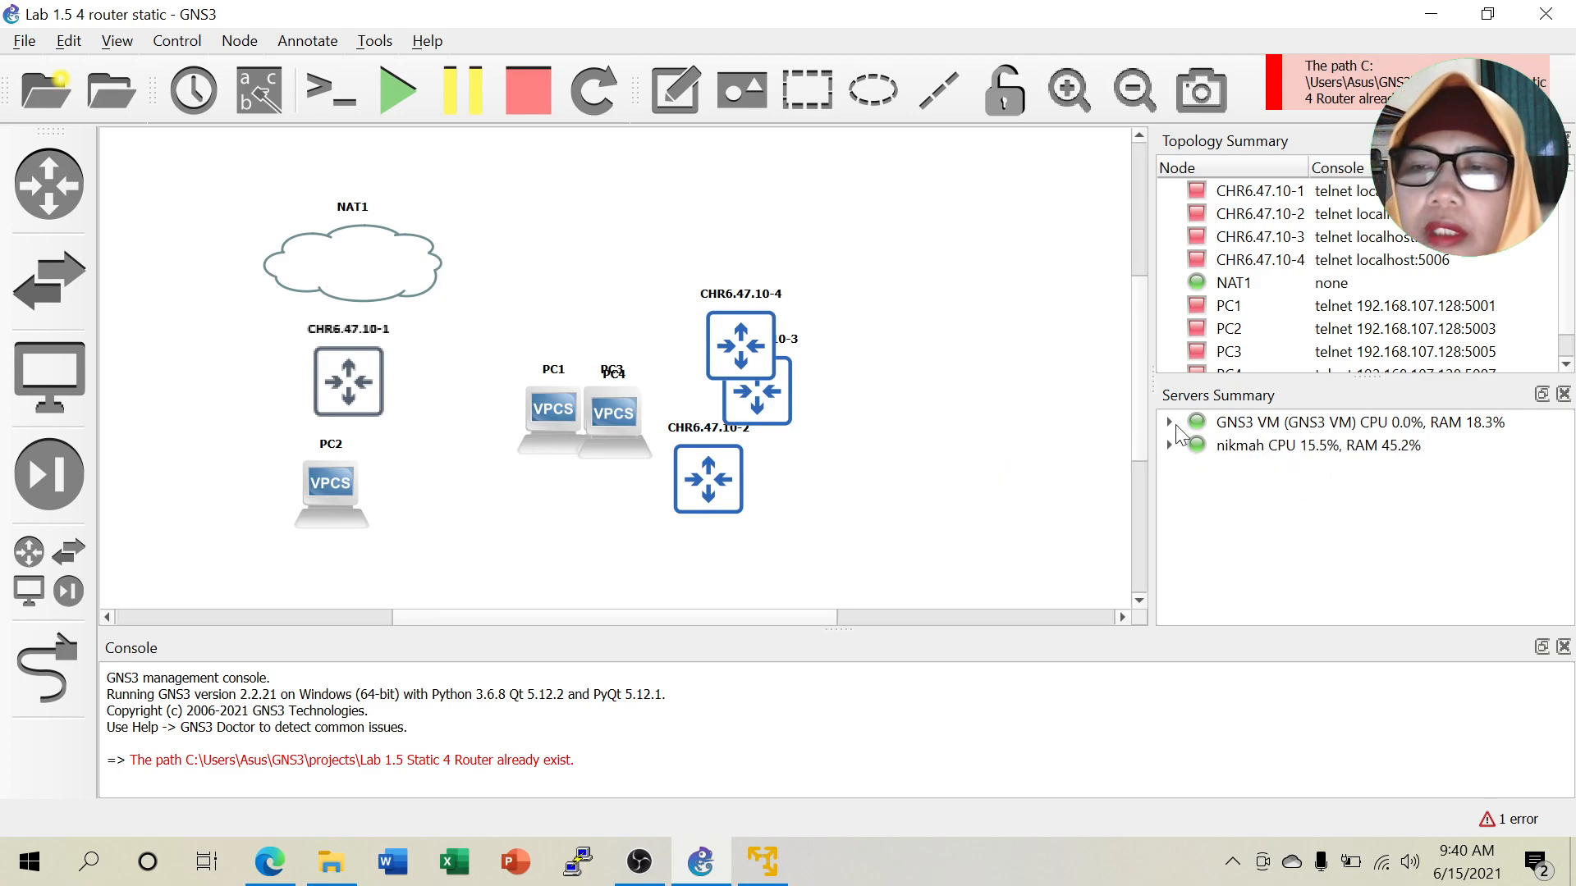
pyautogui.moveTo(405, 268); pyautogui.dragTo(257, 210)
pyautogui.moveTo(341, 390); pyautogui.dragTo(201, 374)
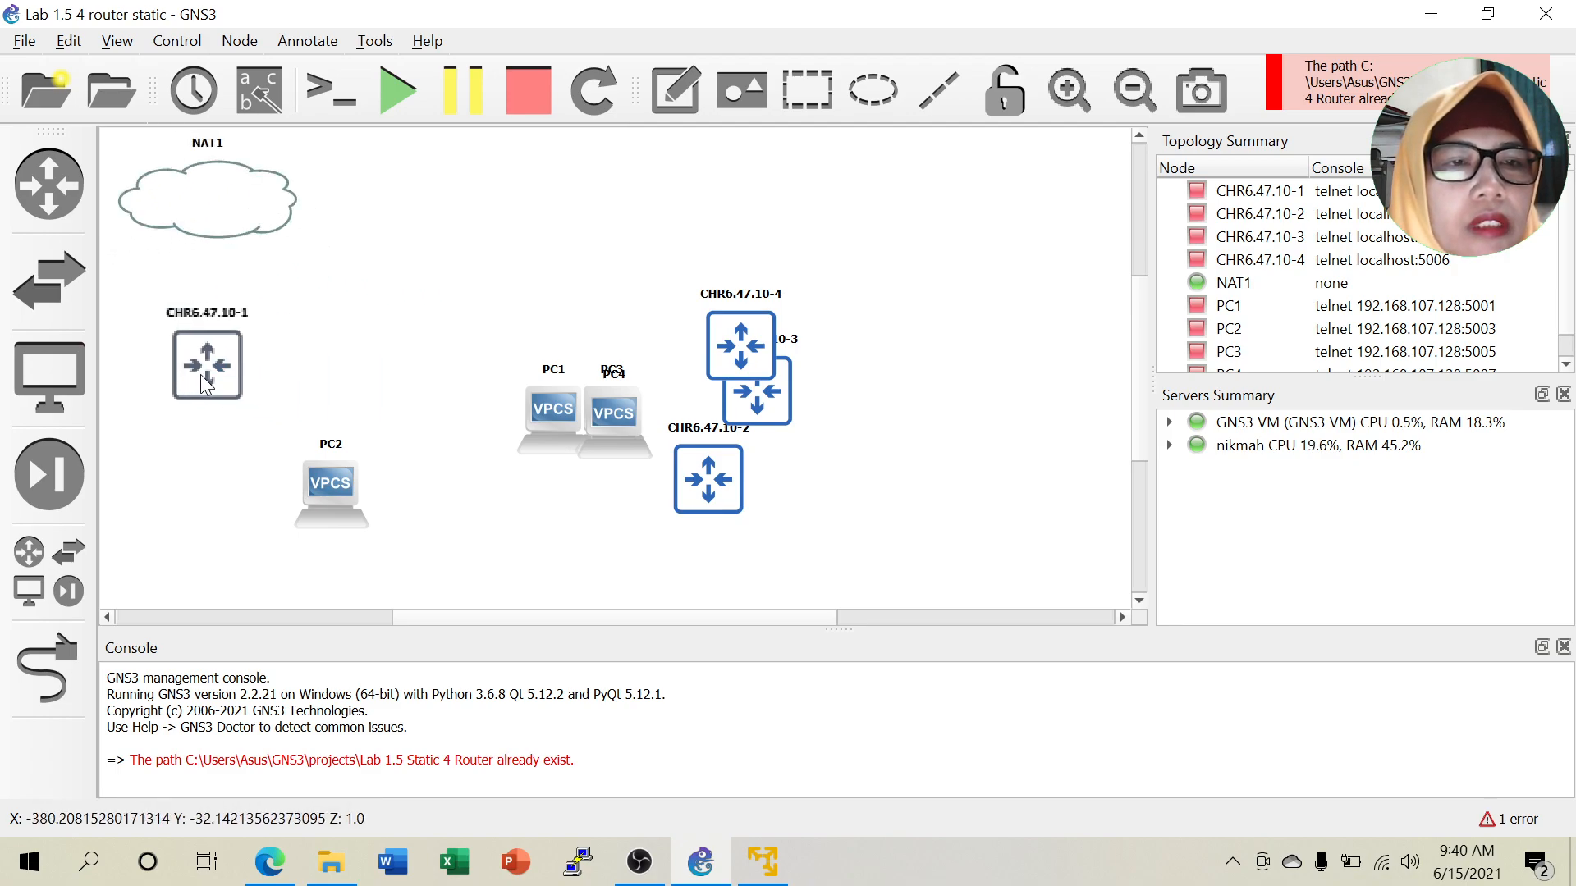
pyautogui.moveTo(338, 469); pyautogui.dragTo(389, 501)
pyautogui.moveTo(529, 410); pyautogui.dragTo(192, 502)
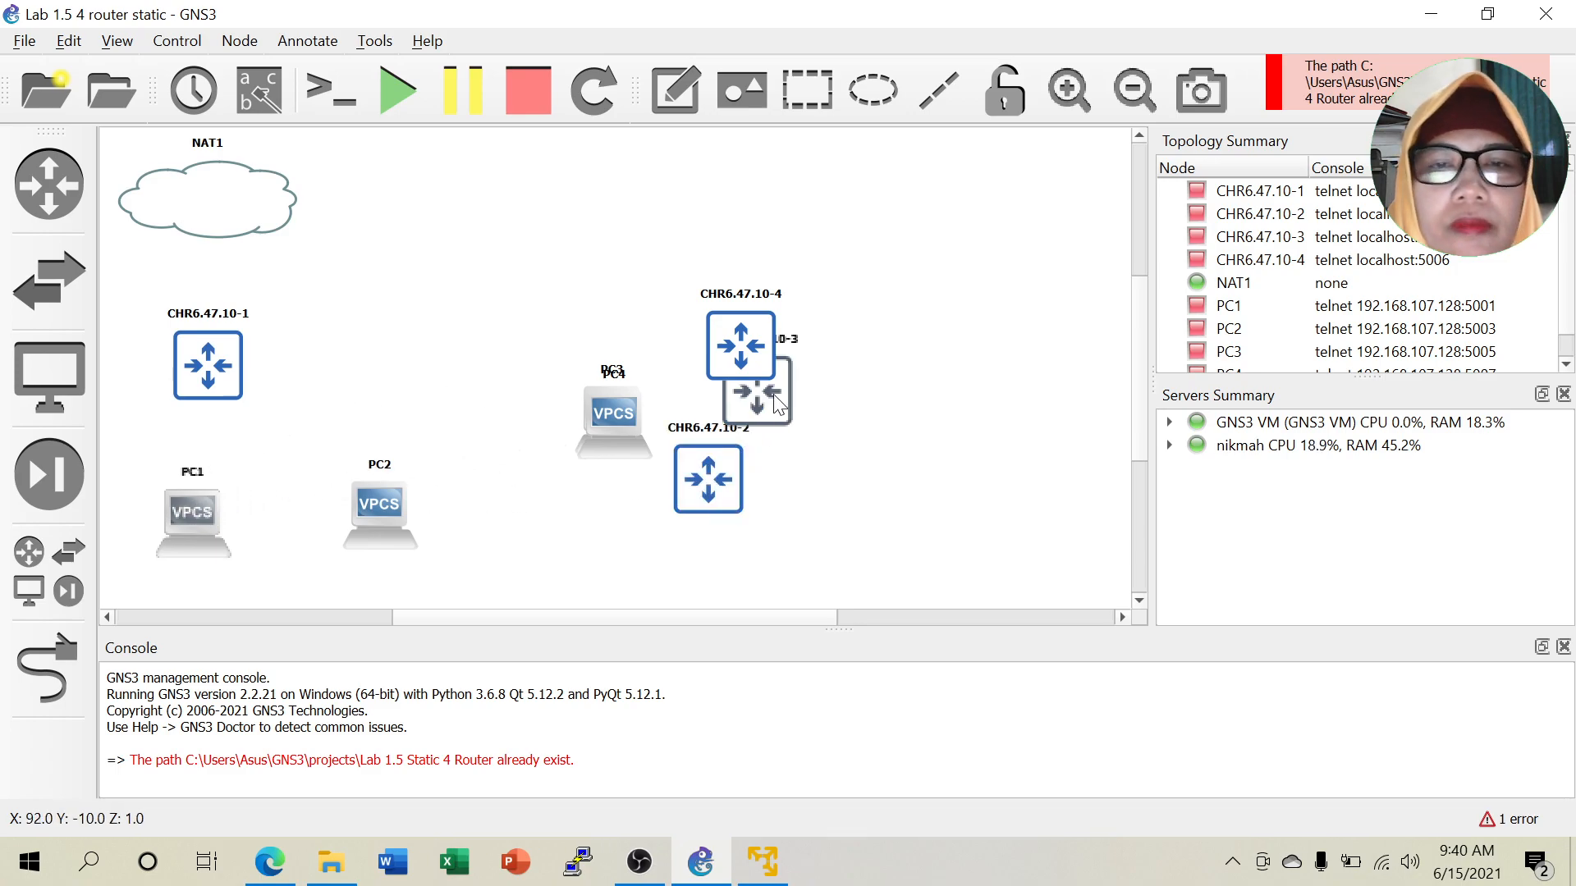
# Arrange CHR6.47.10-2 to -4 in a row, with PC2–PC4 each under its router.
pyautogui.moveTo(716, 483); pyautogui.dragTo(445, 367)
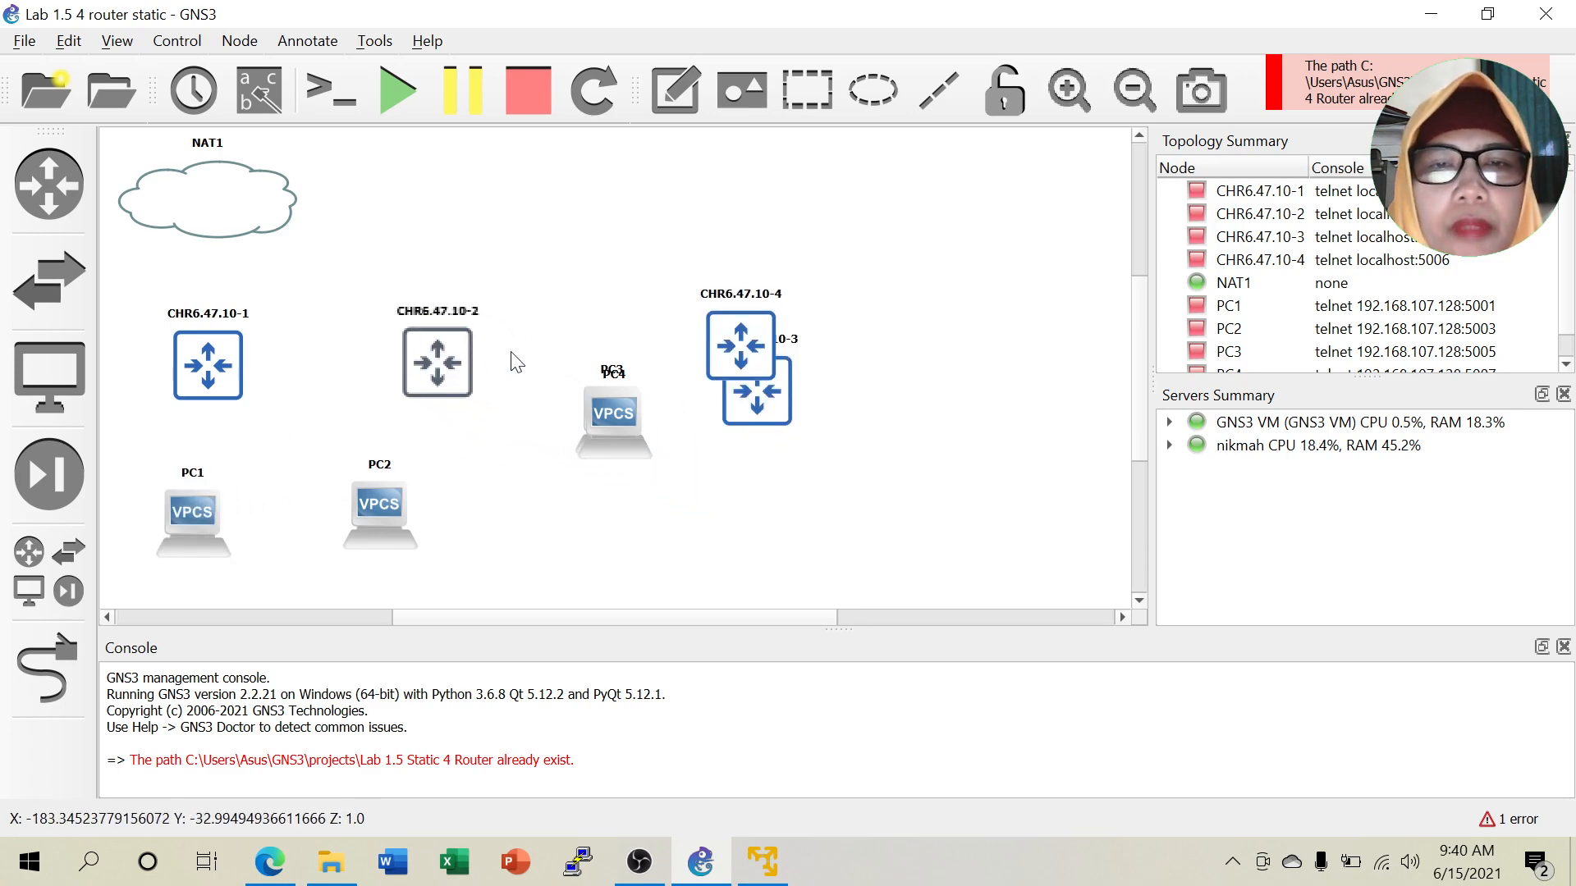
pyautogui.moveTo(751, 348); pyautogui.dragTo(1046, 360)
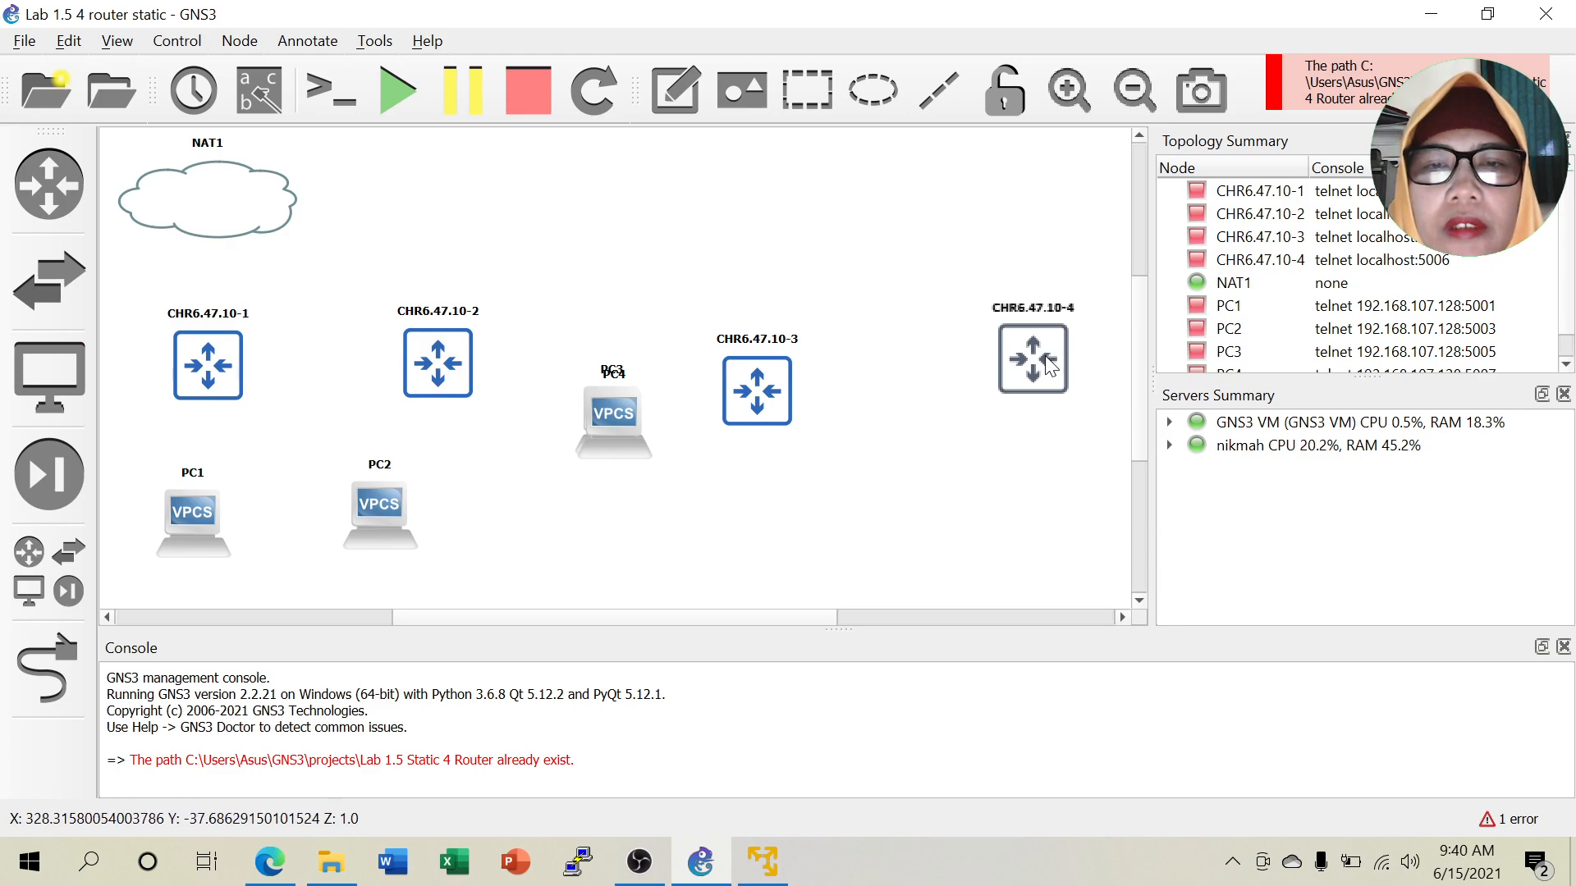
pyautogui.moveTo(613, 410); pyautogui.dragTo(1036, 504)
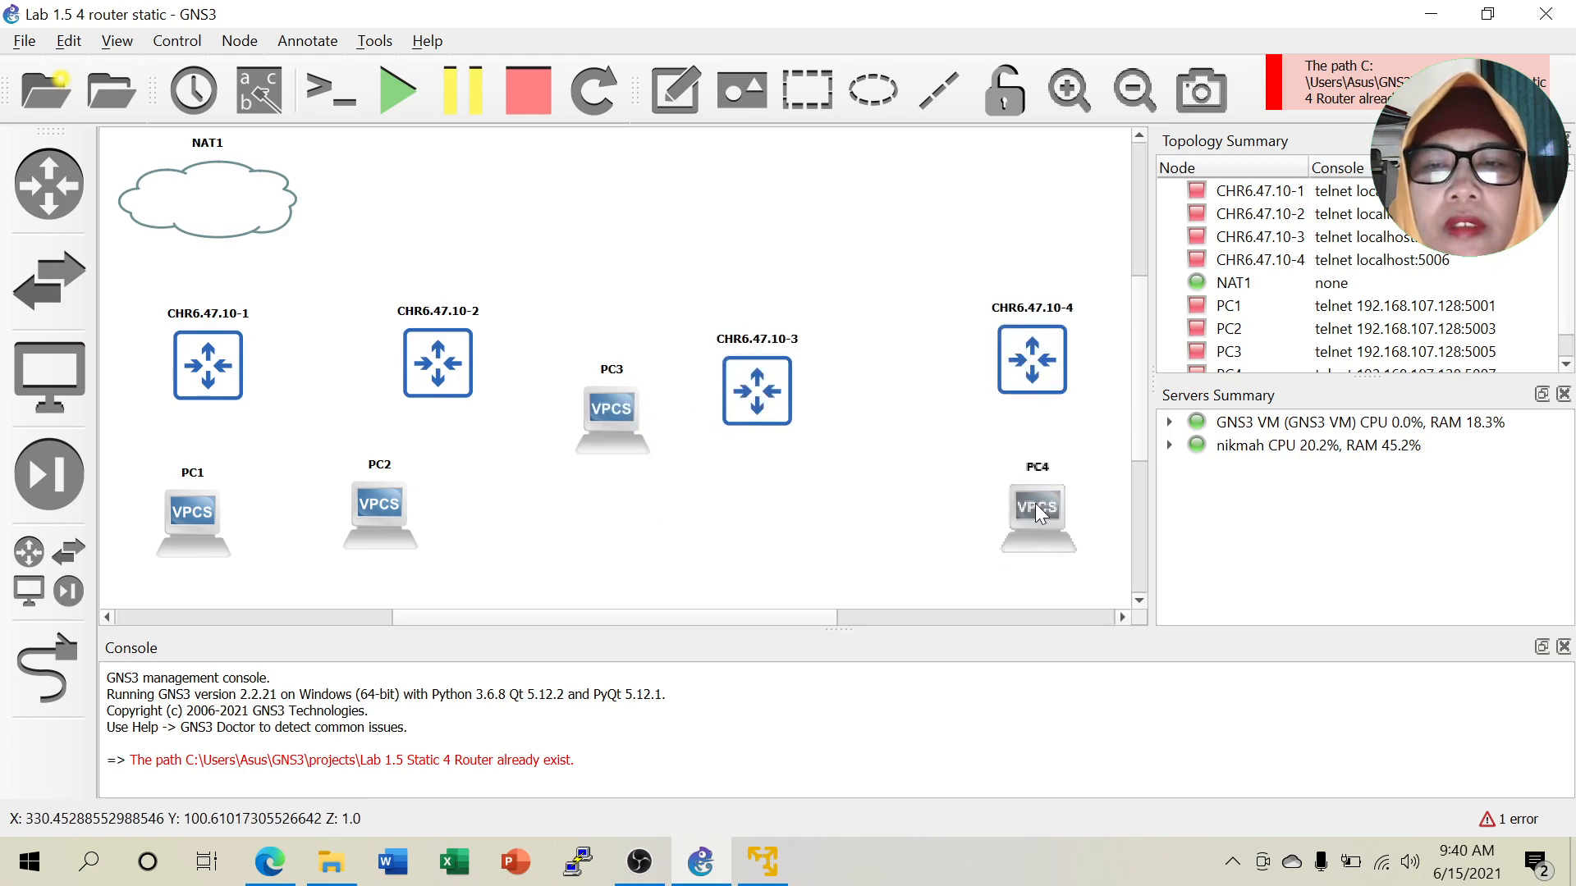
pyautogui.moveTo(604, 407); pyautogui.dragTo(760, 534)
pyautogui.moveTo(755, 387); pyautogui.dragTo(720, 354)
pyautogui.moveTo(400, 503); pyautogui.dragTo(471, 503)
pyautogui.moveTo(761, 535); pyautogui.dragTo(726, 523)
pyautogui.moveTo(1056, 534); pyautogui.dragTo(1051, 525)
# Link NAT1's nat0 interface to Eth1 of CHR6.47.10-1.
pyautogui.click(47, 670)
pyautogui.click(194, 200)
pyautogui.click(212, 216)
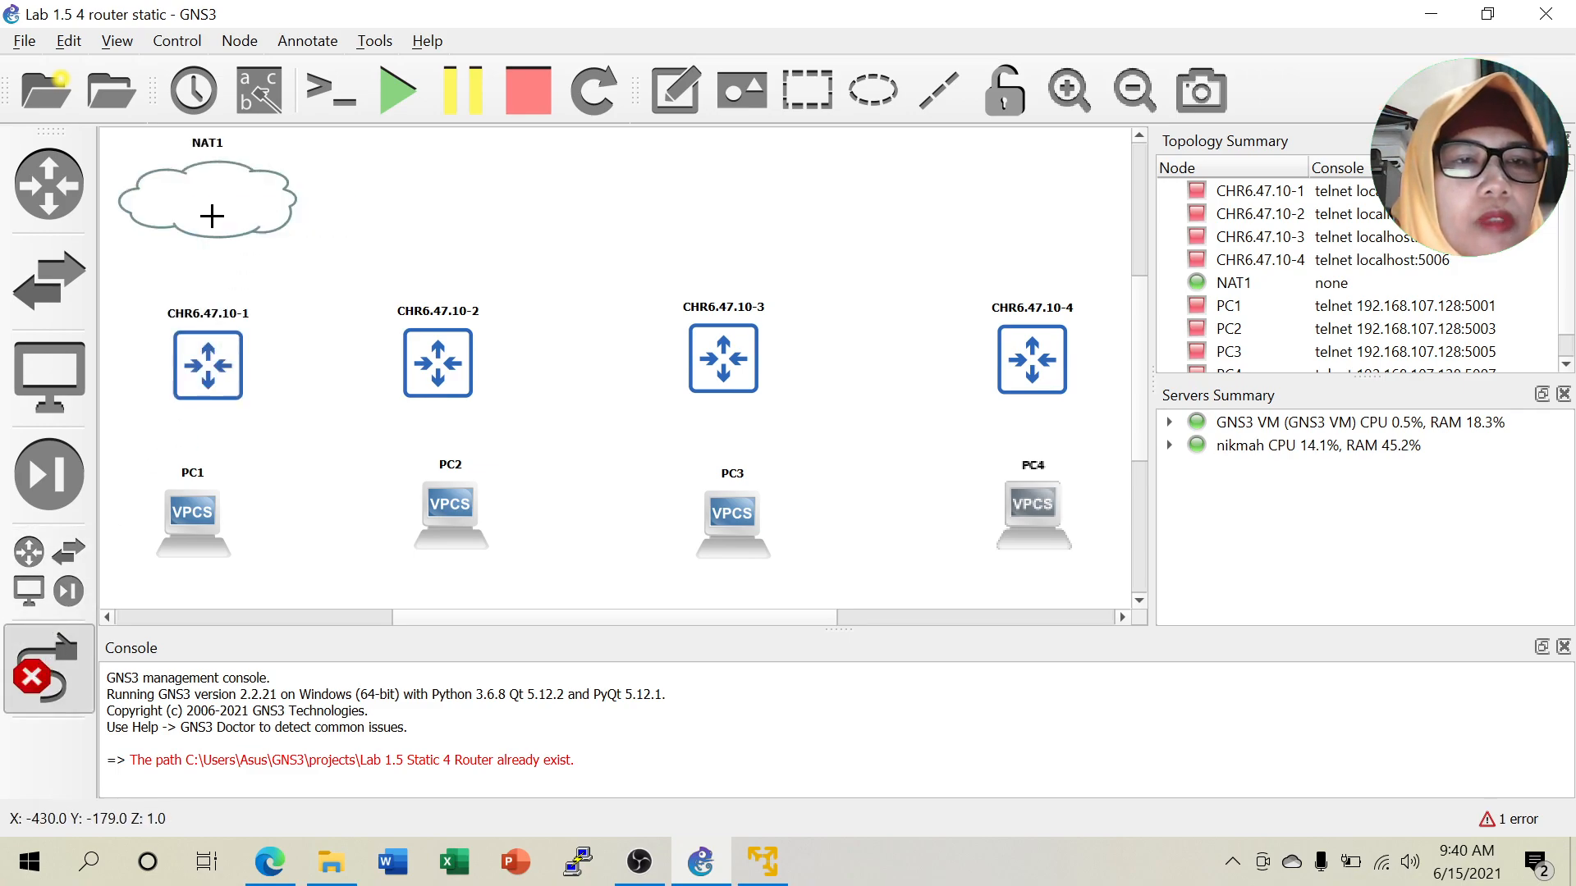
pyautogui.click(211, 361)
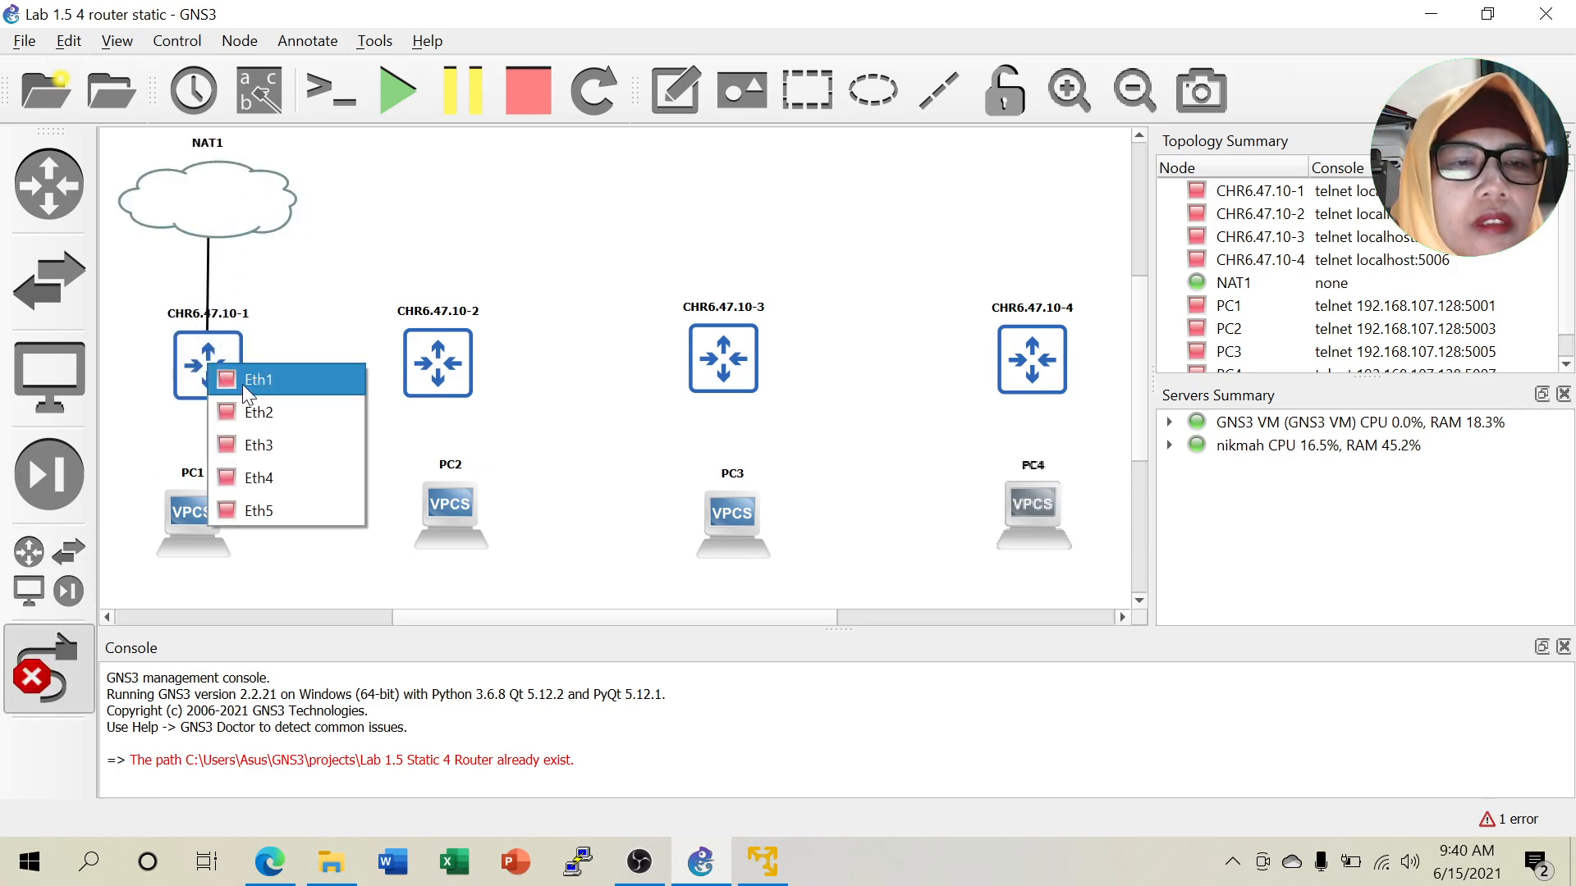
pyautogui.click(241, 383)
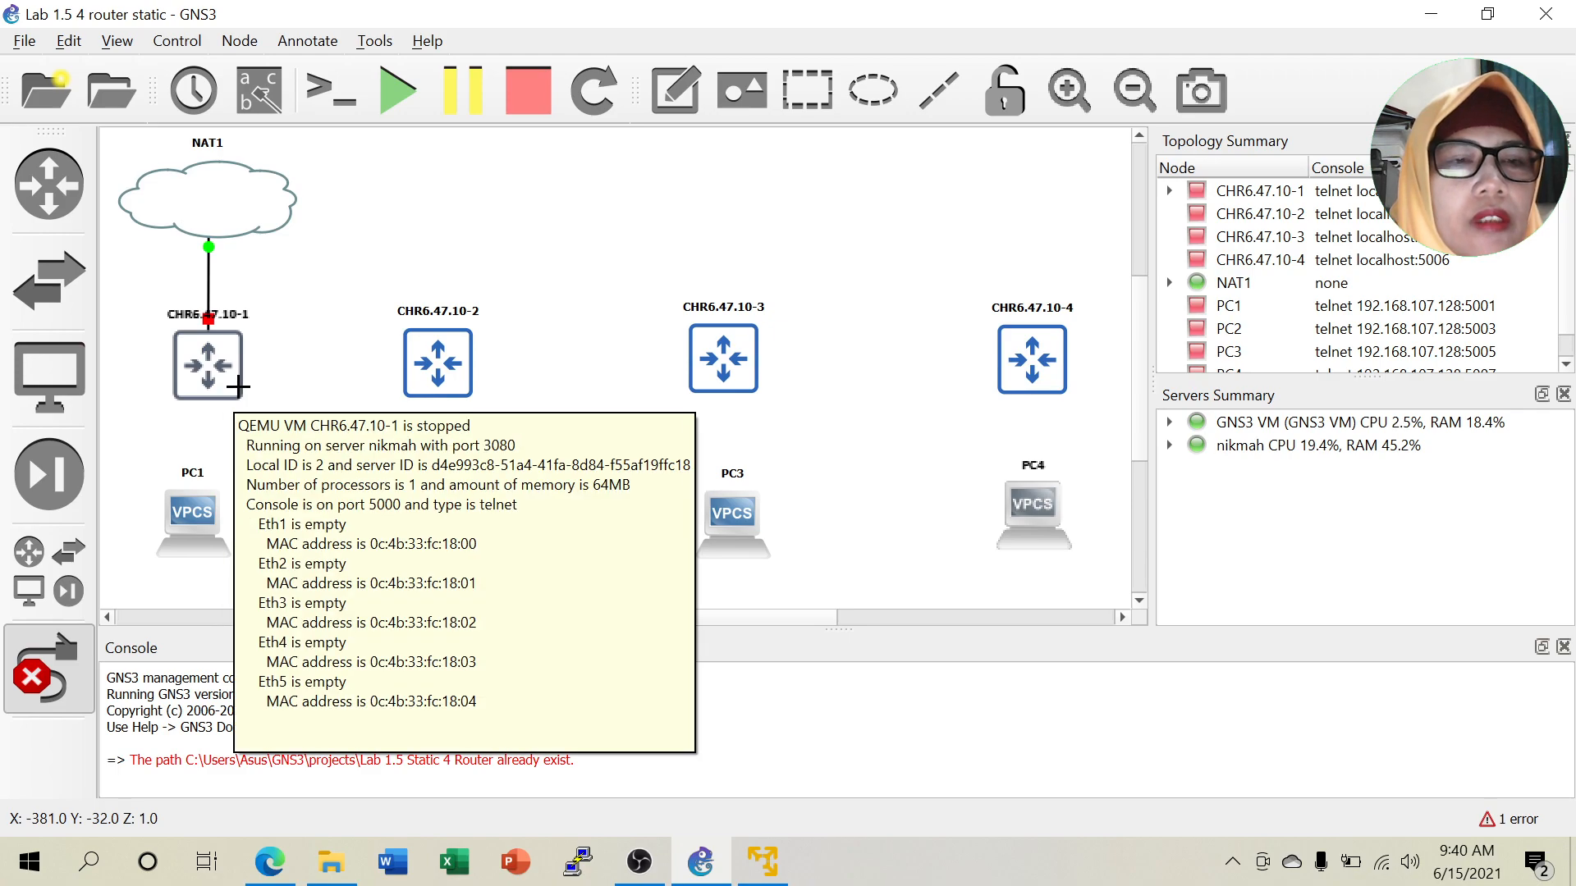
# Chain the routers in series: CHR6.47.10-1 Eth2 to -2 Eth1, -2 Eth2 to -3, -3 to -4 Eth1.
pyautogui.click(211, 365)
pyautogui.click(246, 413)
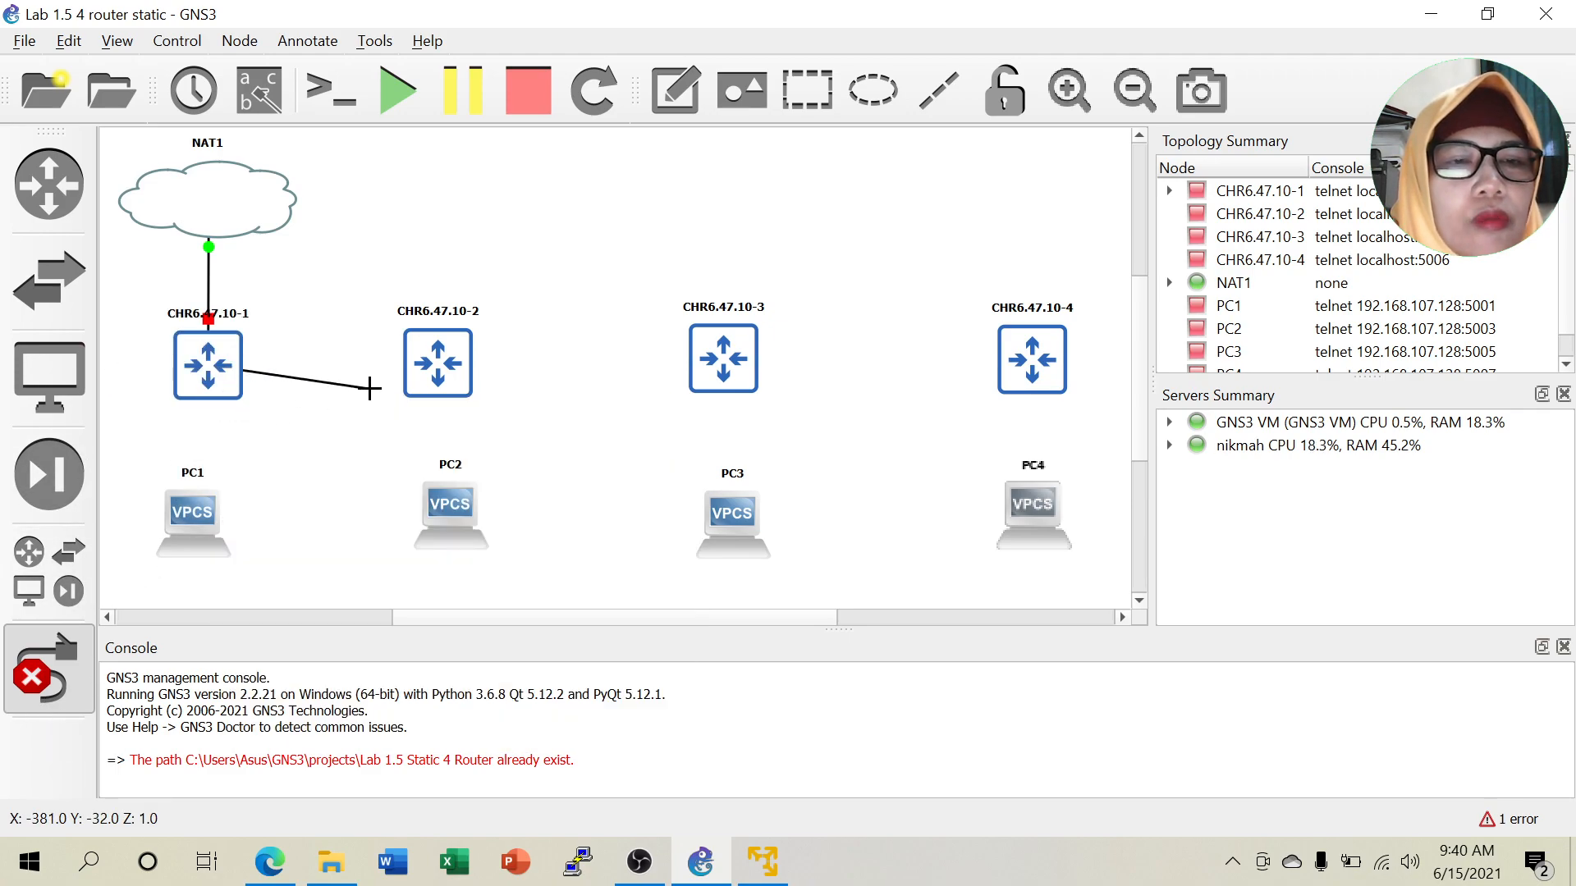
pyautogui.click(438, 367)
pyautogui.click(456, 381)
pyautogui.click(452, 366)
pyautogui.click(482, 412)
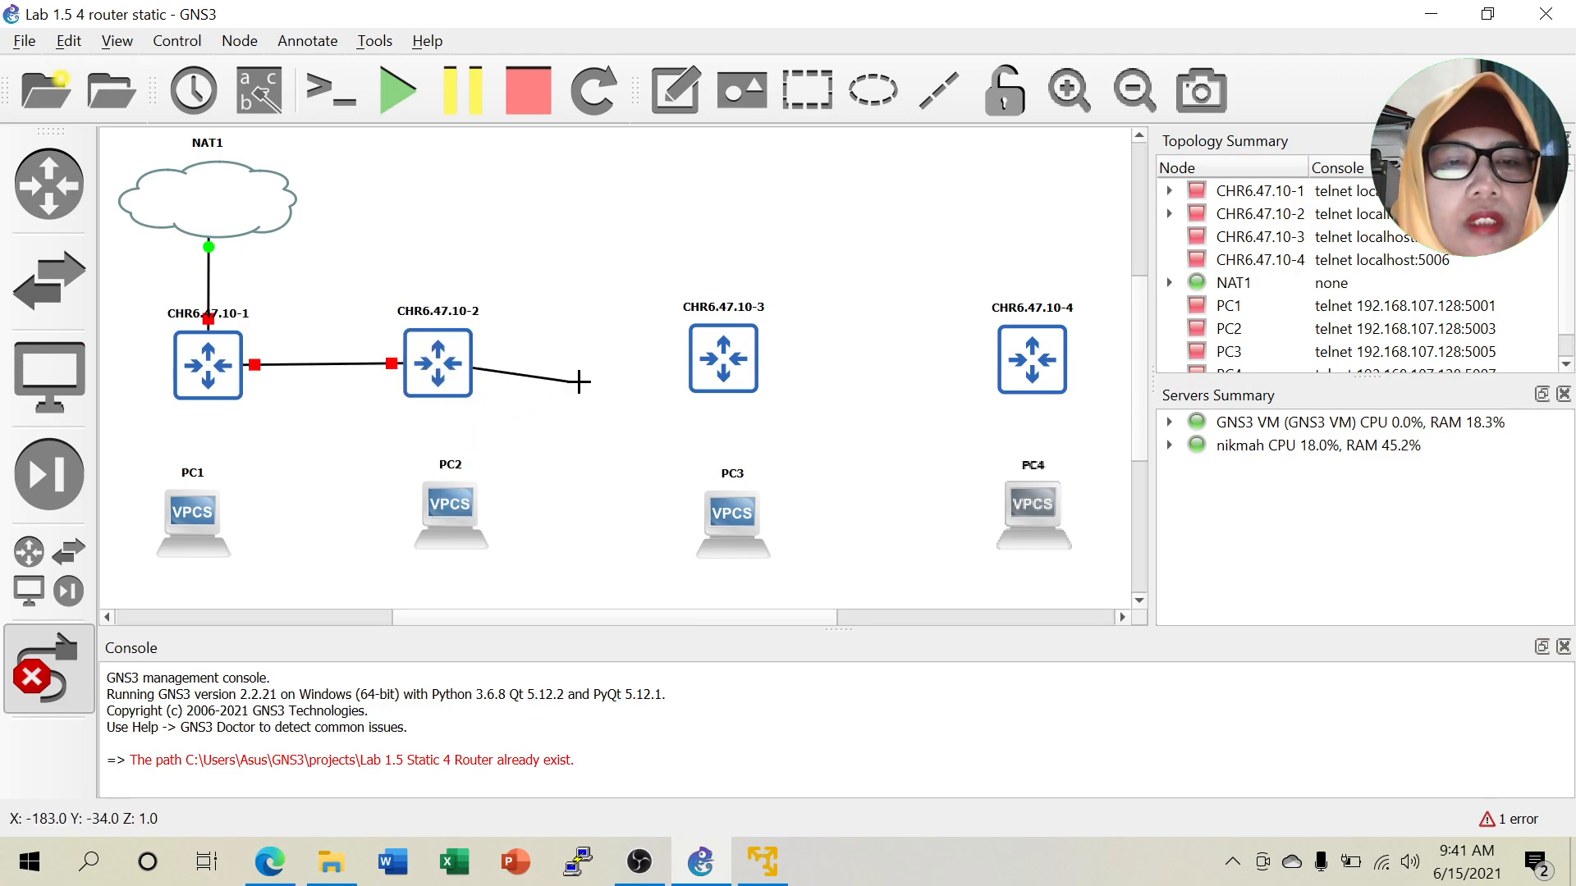
pyautogui.click(743, 360)
pyautogui.click(764, 376)
pyautogui.click(744, 359)
pyautogui.click(776, 403)
pyautogui.click(1042, 365)
pyautogui.click(1046, 371)
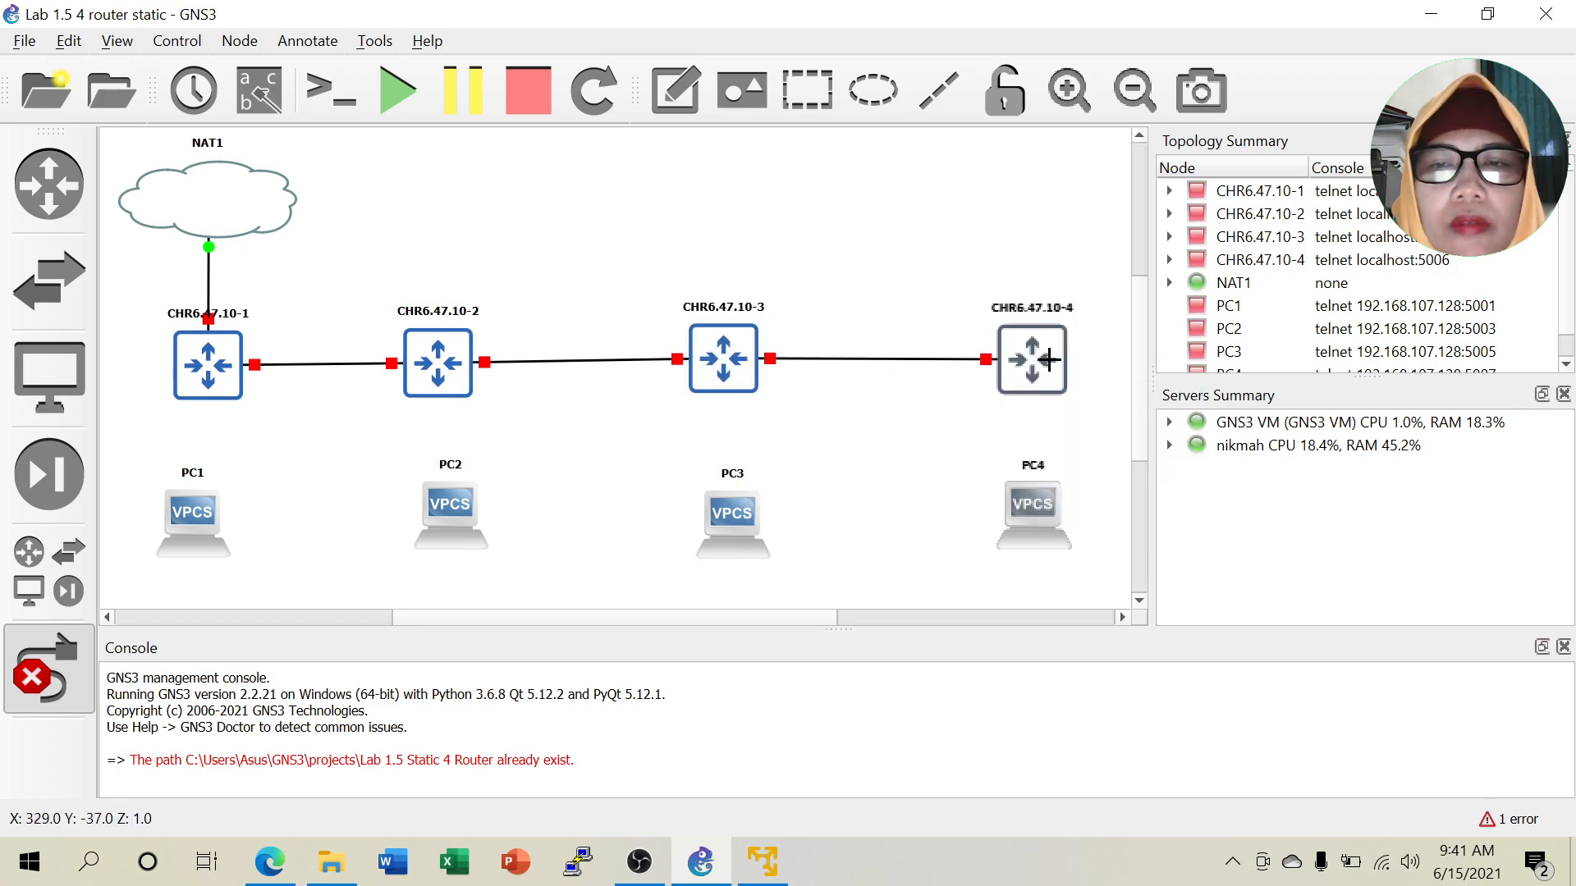
# Cable CHR6.47.10-1 to PC1 and CHR6.47.10-2 to PC2's Ethernet0.
pyautogui.click(193, 382)
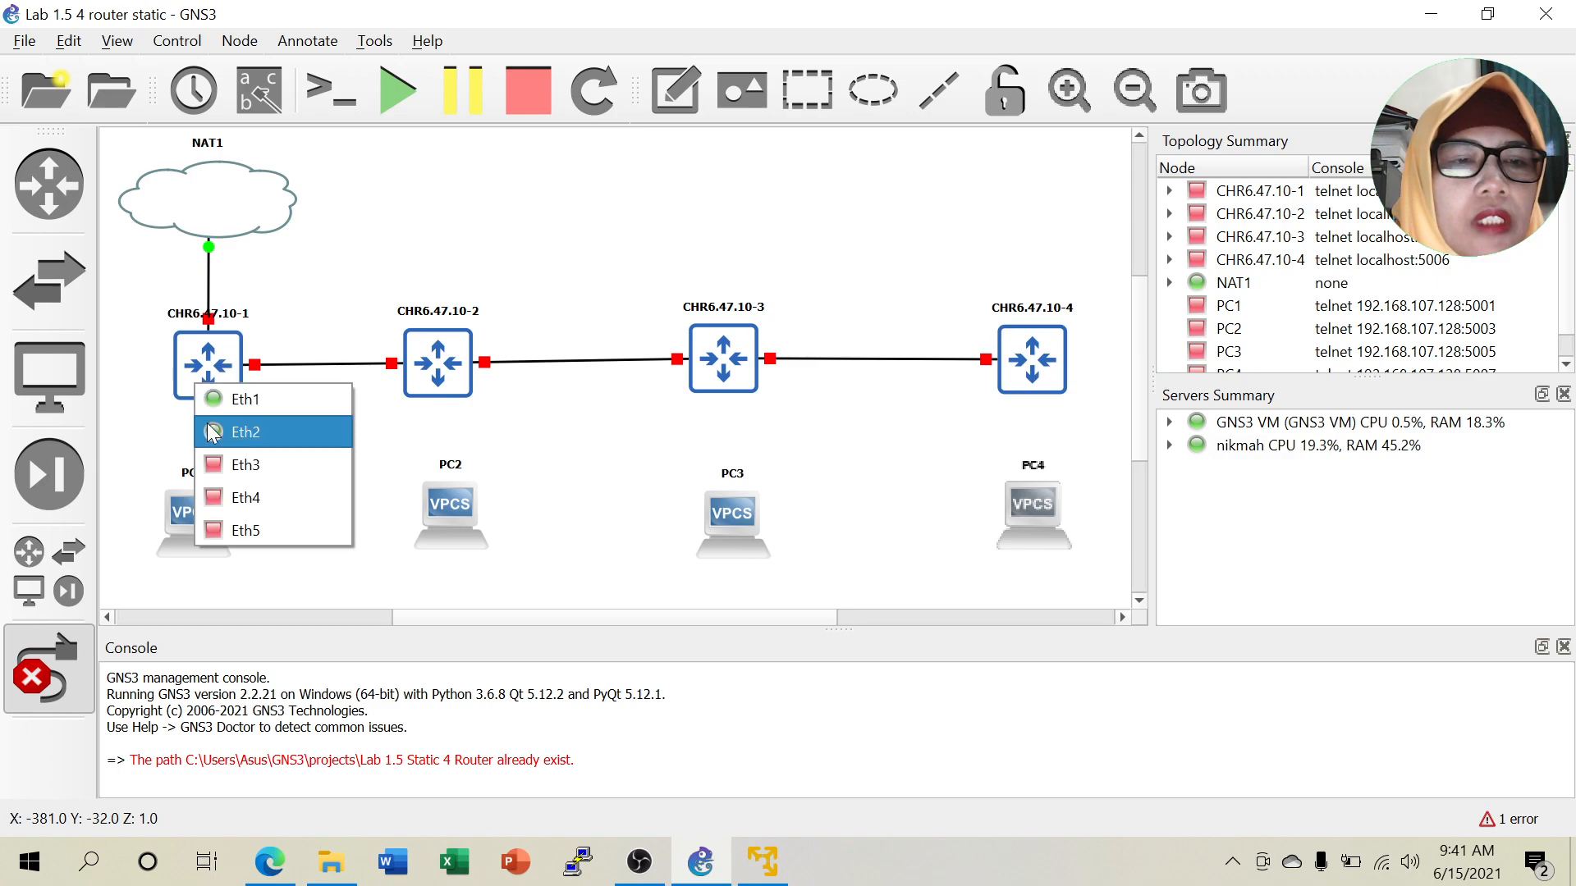
pyautogui.click(223, 460)
pyautogui.click(190, 519)
pyautogui.click(216, 532)
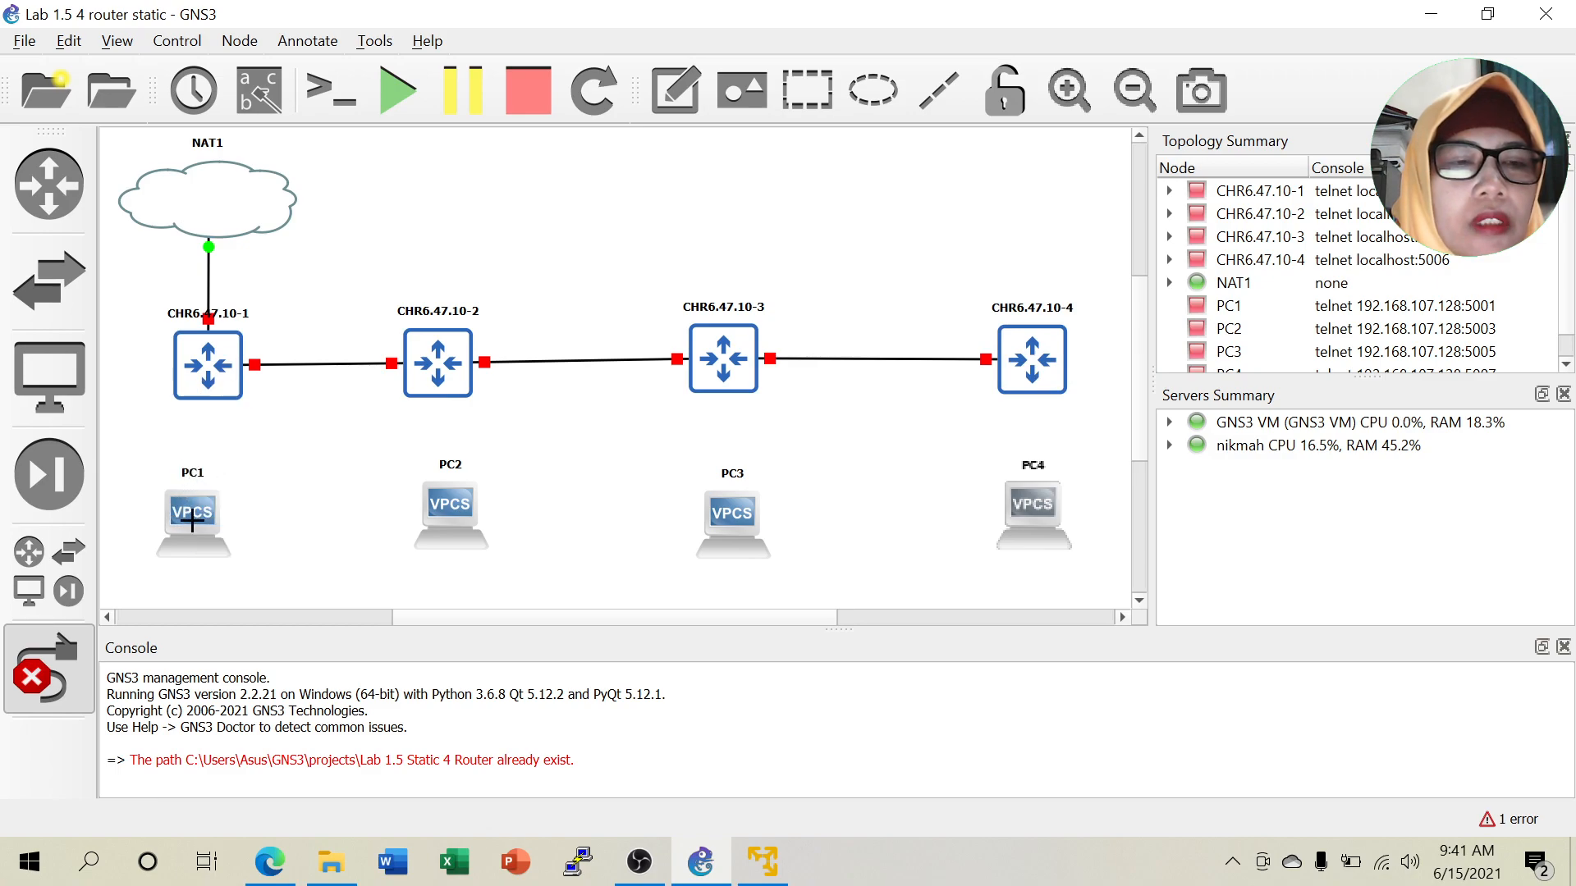
pyautogui.click(433, 381)
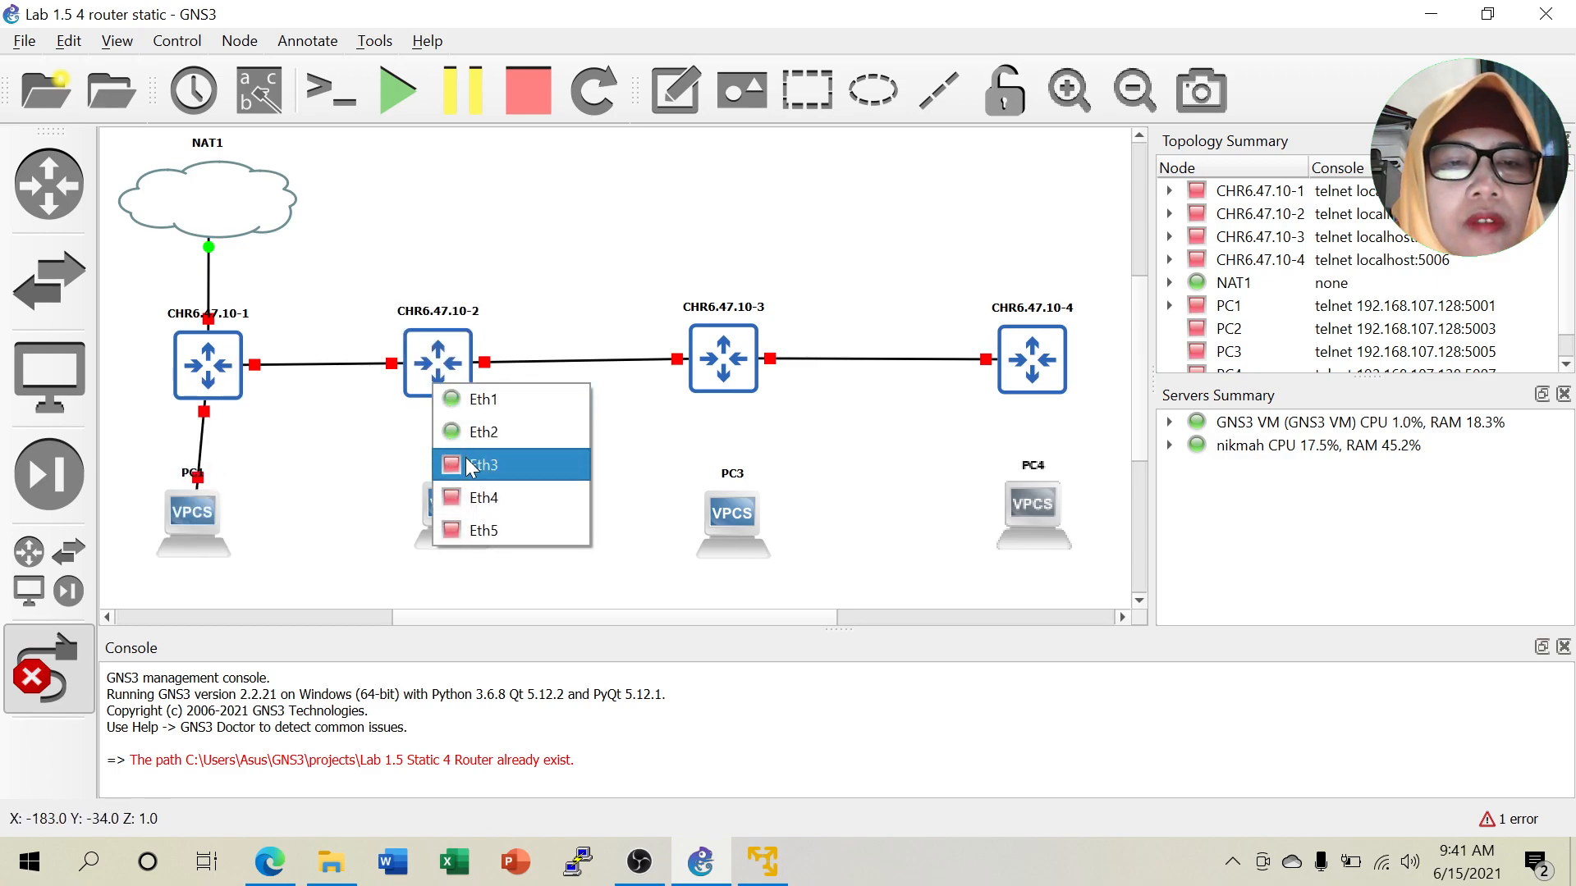
pyautogui.click(457, 430)
pyautogui.click(448, 506)
pyautogui.click(462, 525)
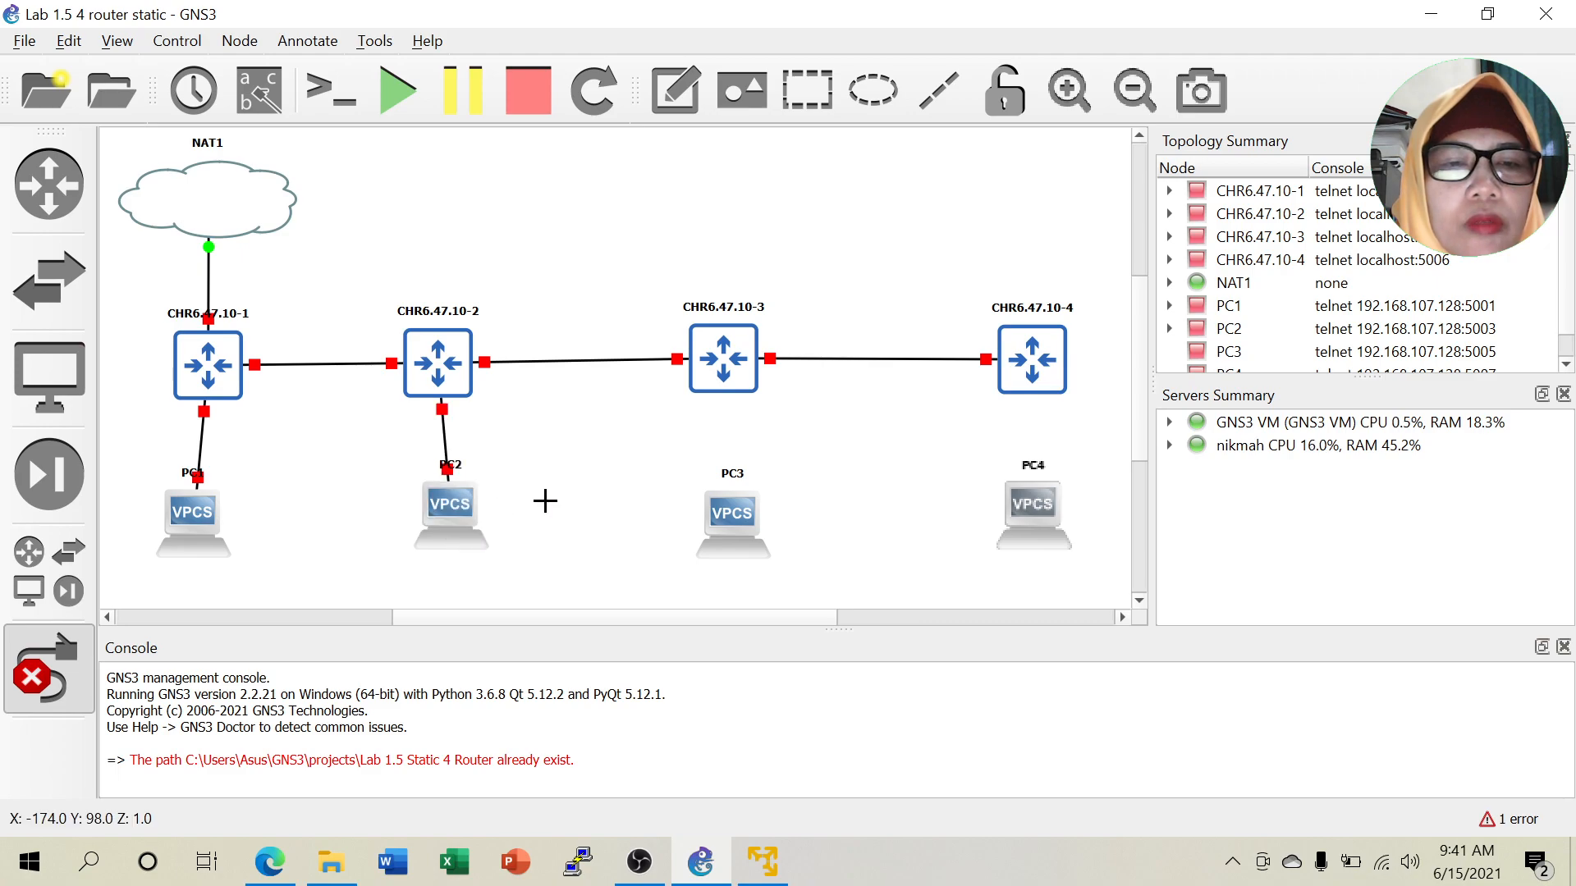
# Cable CHR6.47.10-3 Eth3 to PC3 and CHR6.47.10-4 Eth3 to PC4, after a port-in-use warning.
pyautogui.click(696, 394)
pyautogui.click(746, 451)
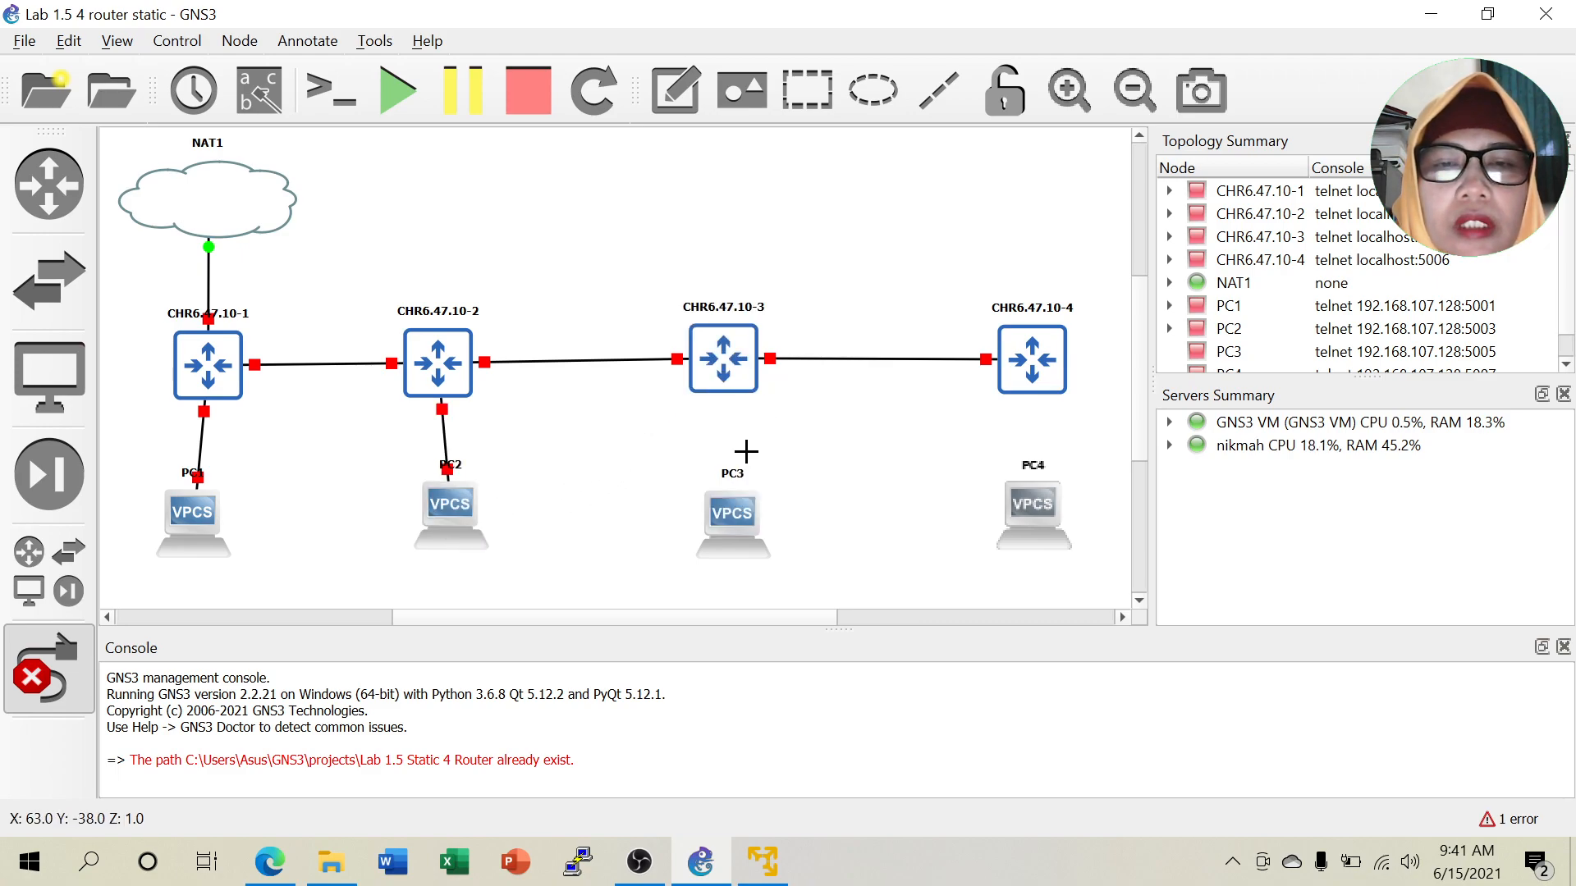
pyautogui.click(727, 514)
pyautogui.click(748, 532)
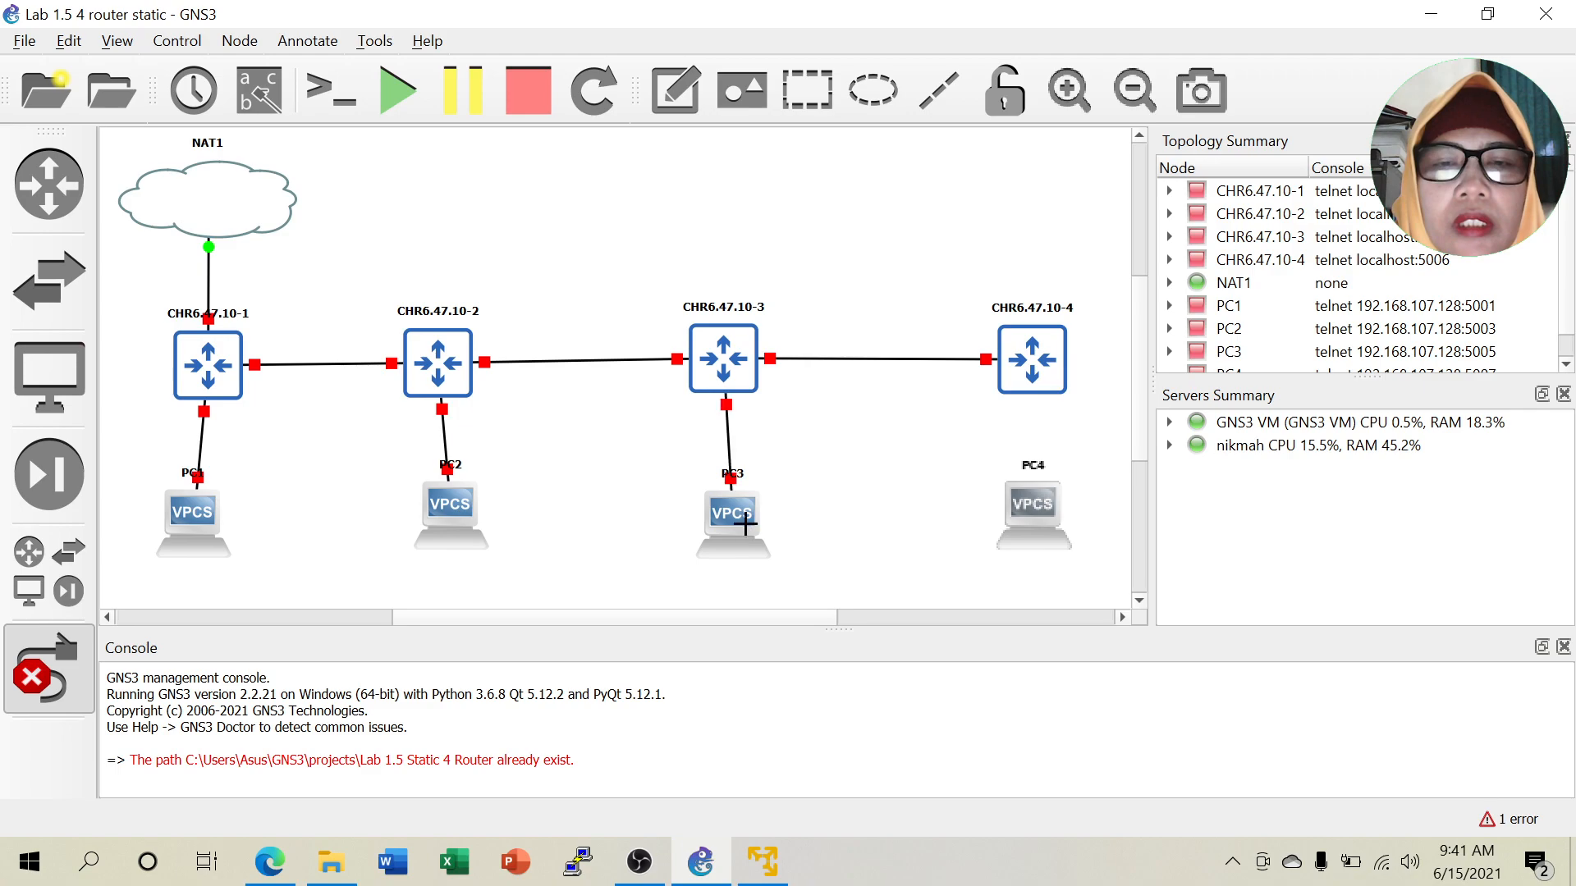
pyautogui.click(1039, 376)
pyautogui.click(1065, 441)
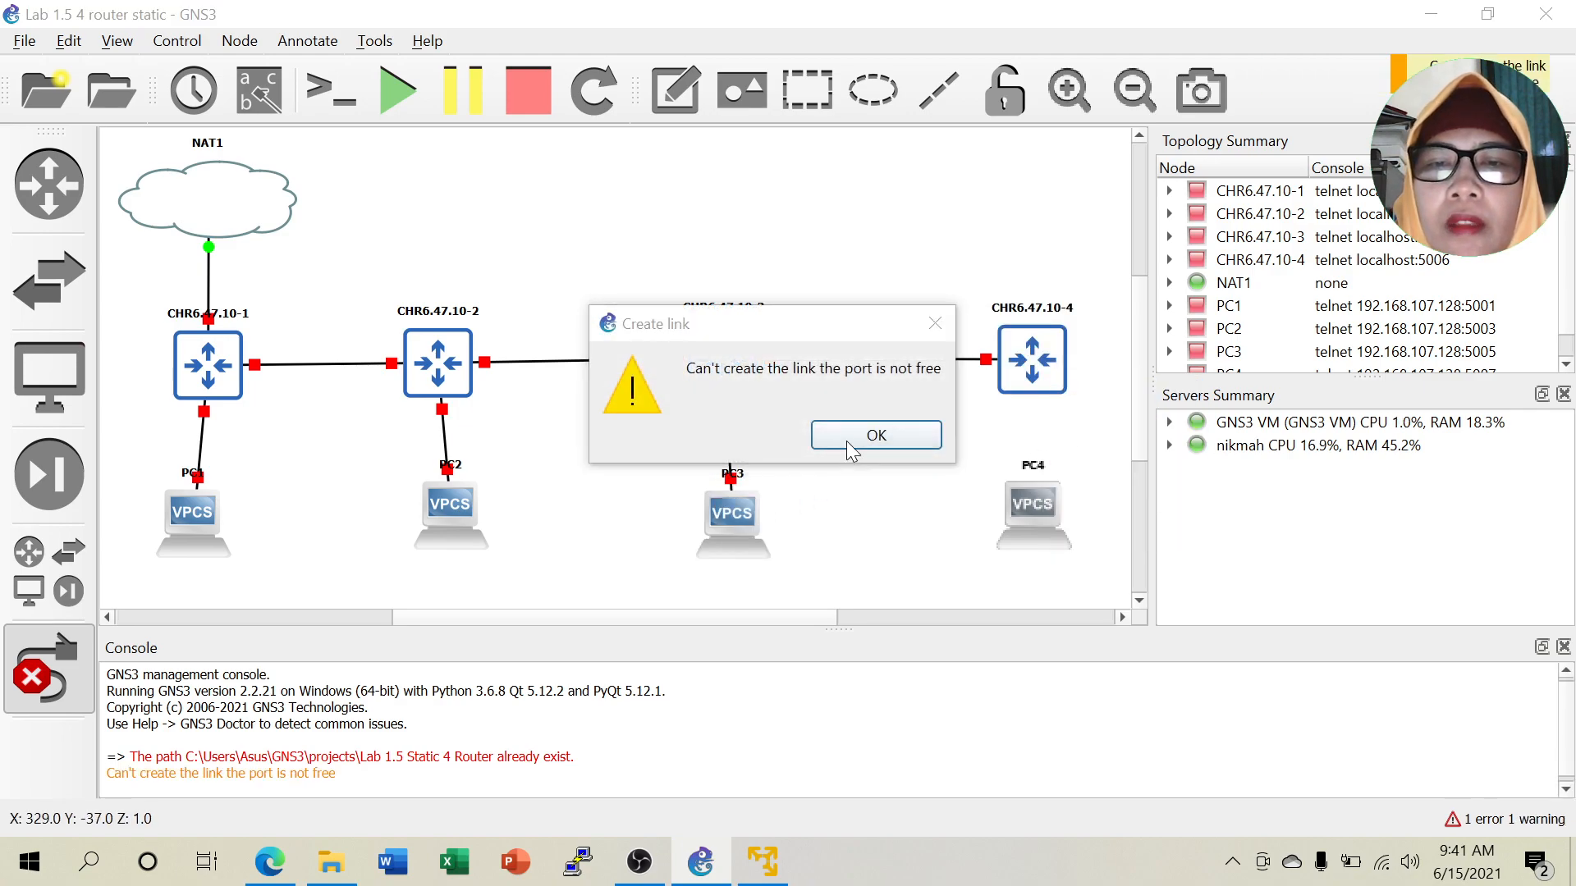
pyautogui.click(873, 435)
pyautogui.click(1022, 371)
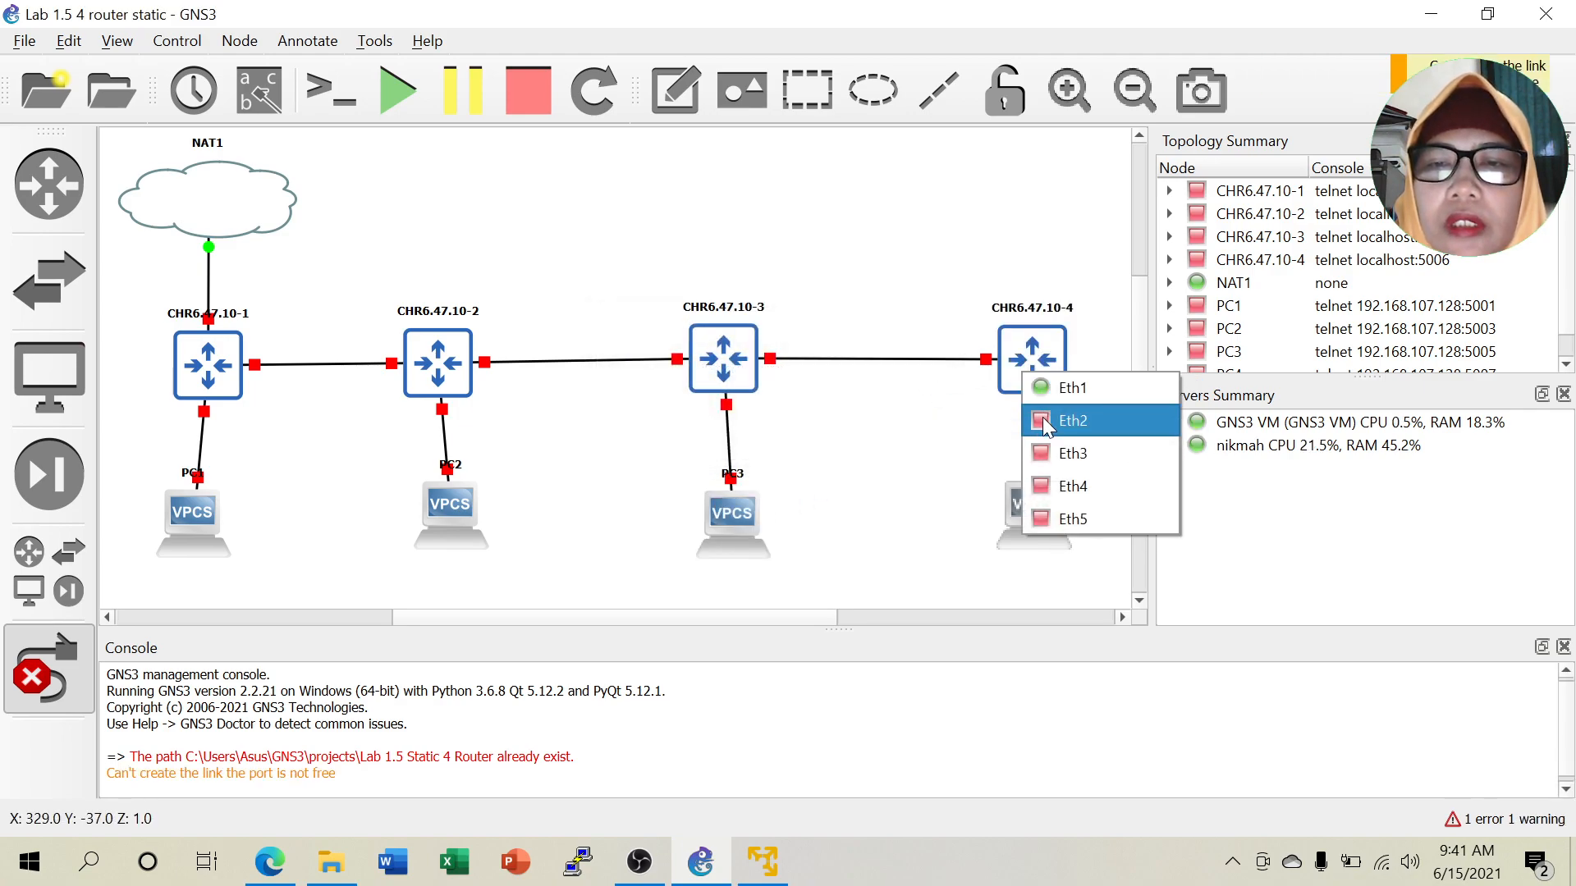
pyautogui.click(1072, 453)
pyautogui.click(1027, 491)
pyautogui.click(1045, 506)
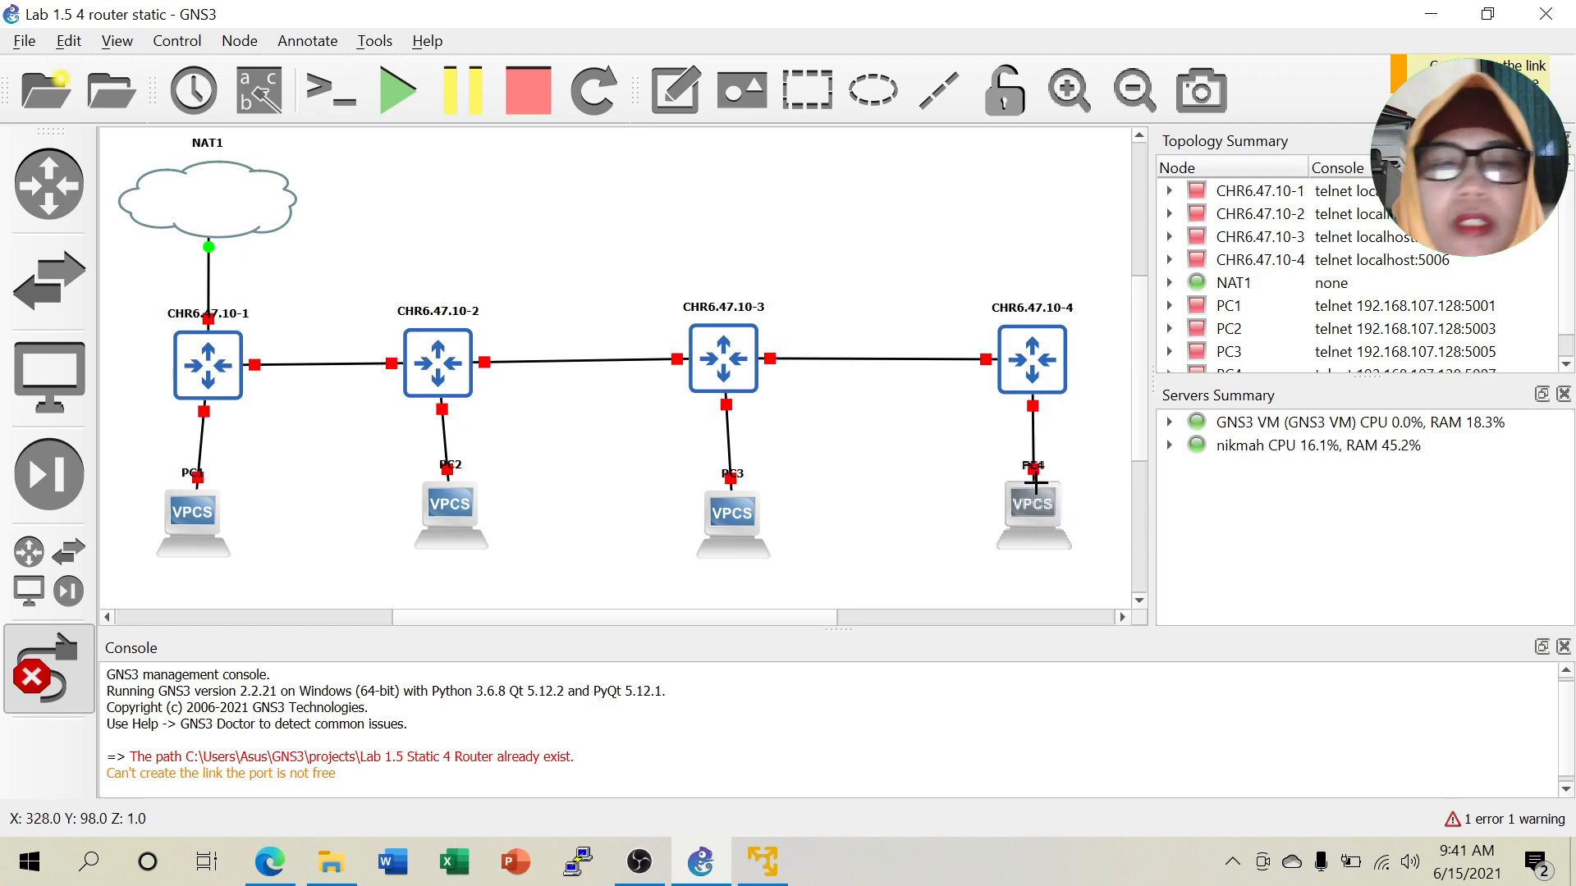
# Align CHR6.47.10-2, -3 and -4 vertically above PC2, PC3 and PC4 respectively.
pyautogui.click(41, 678)
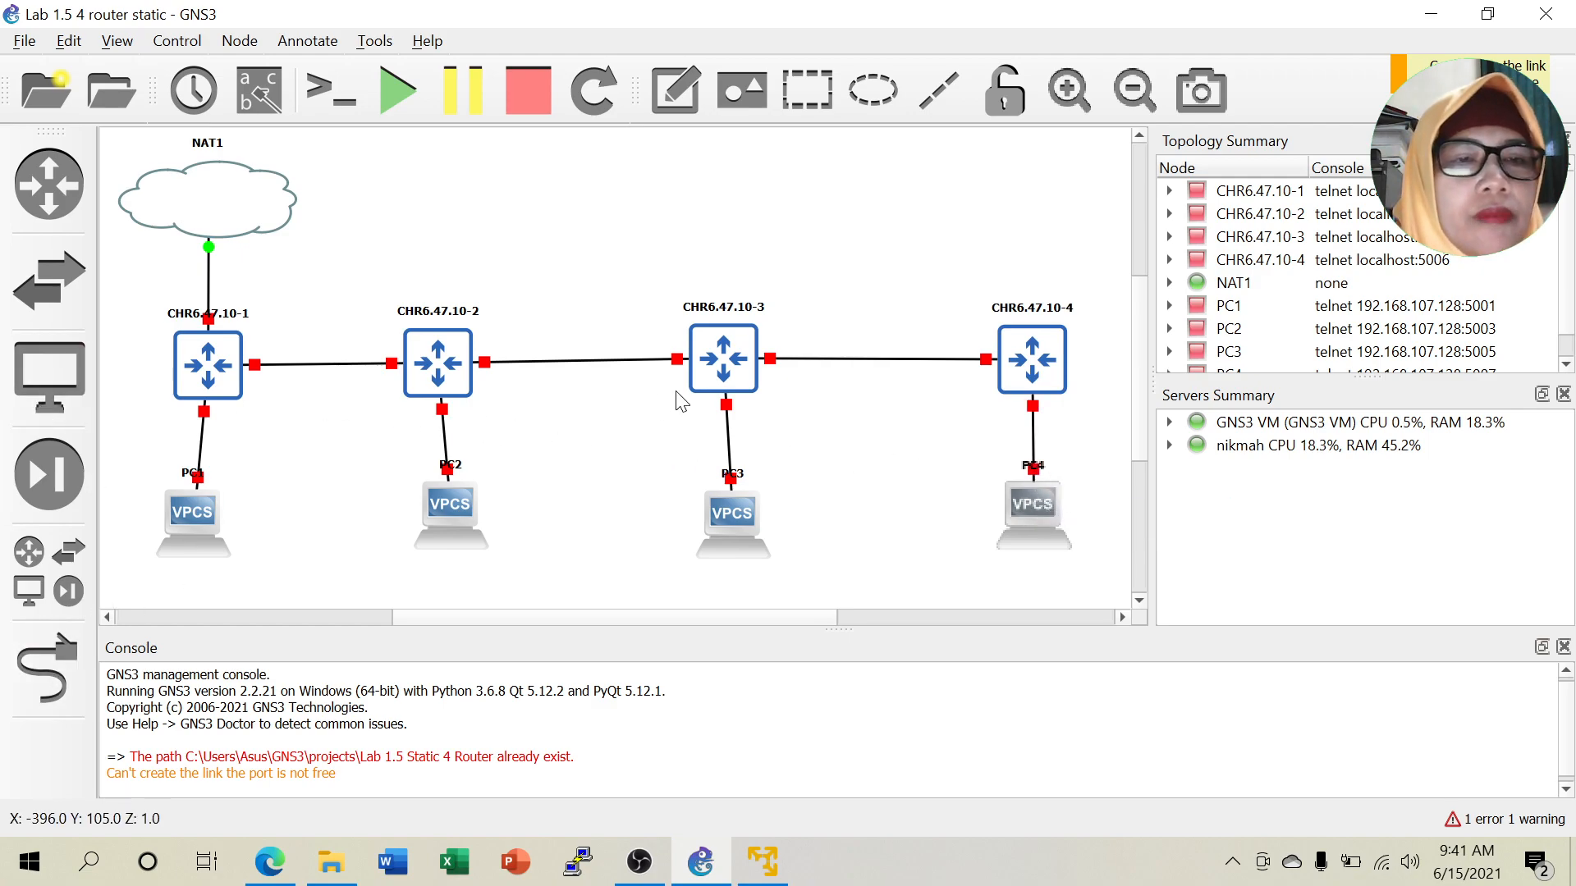
pyautogui.moveTo(345, 266); pyautogui.dragTo(559, 574)
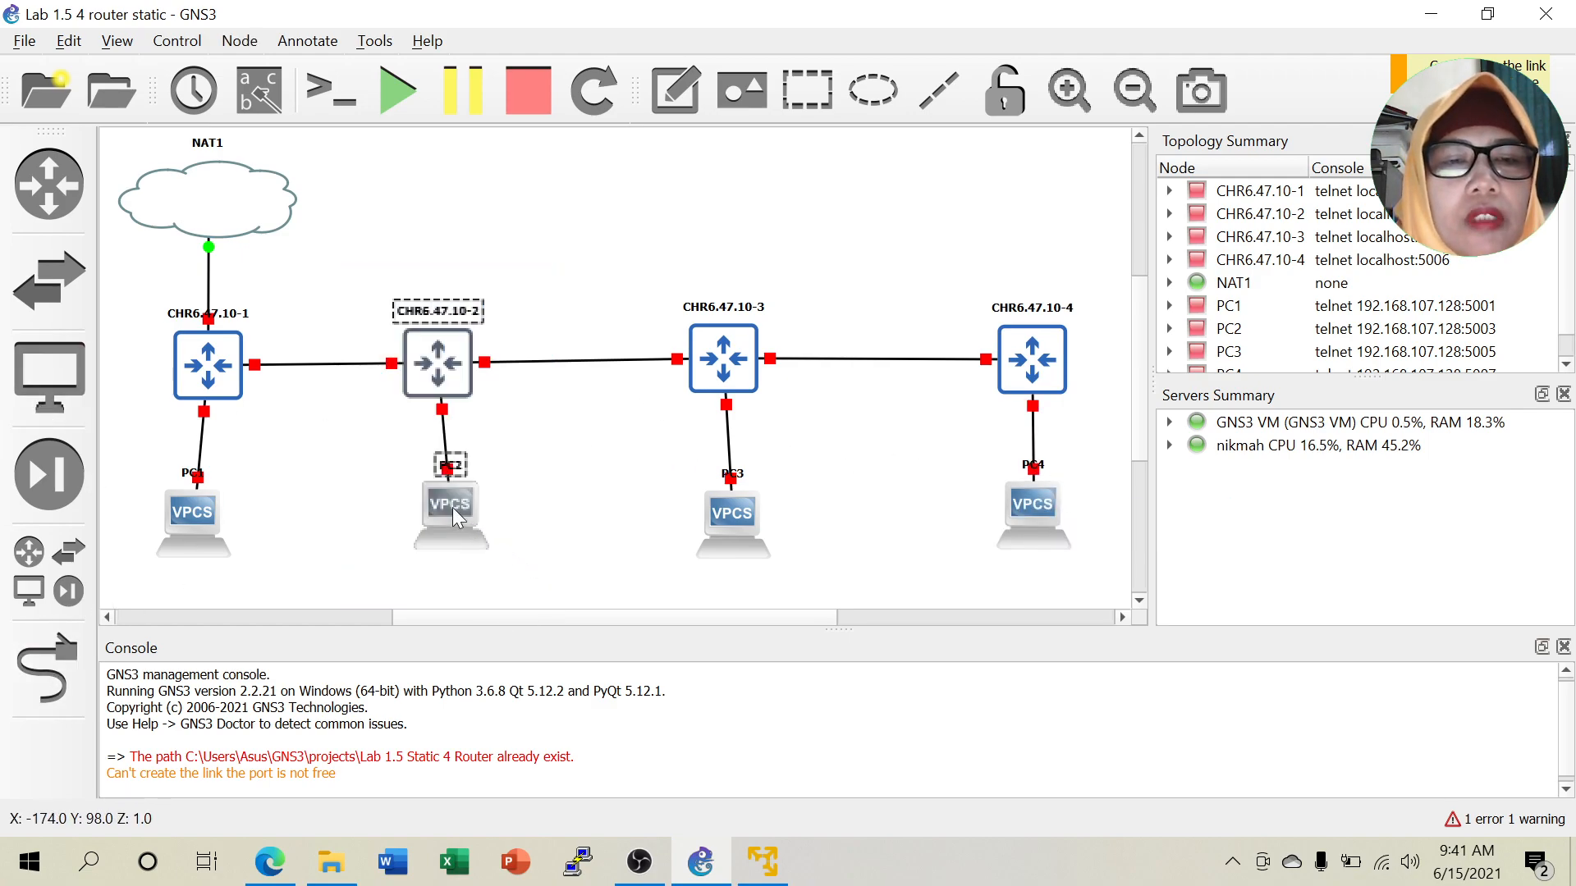
pyautogui.rightClick(450, 509)
pyautogui.click(499, 641)
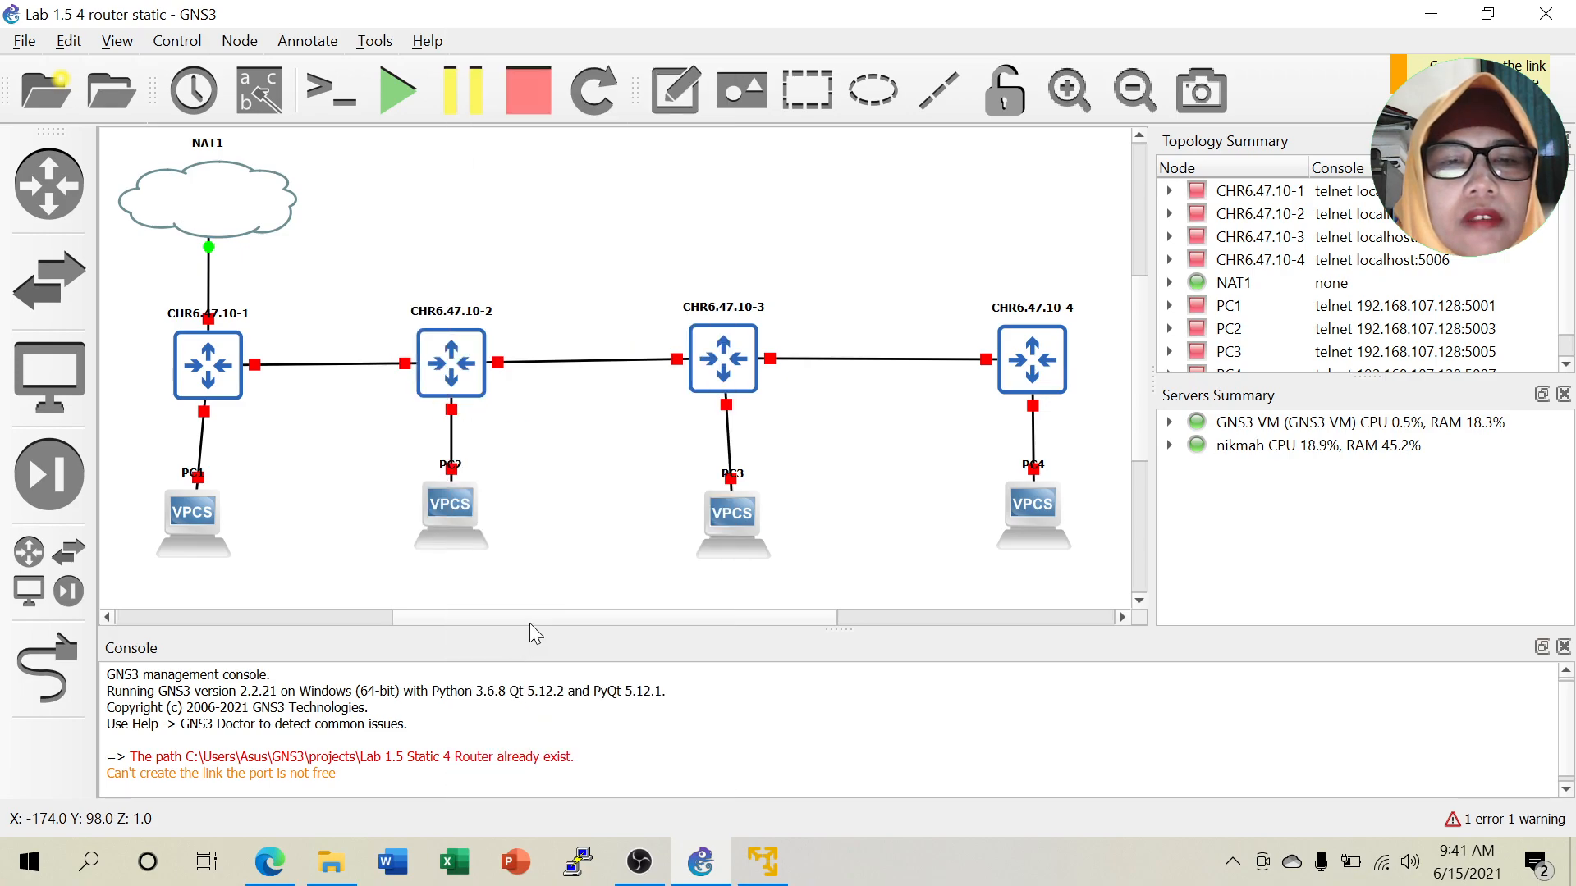
pyautogui.moveTo(632, 249); pyautogui.dragTo(855, 586)
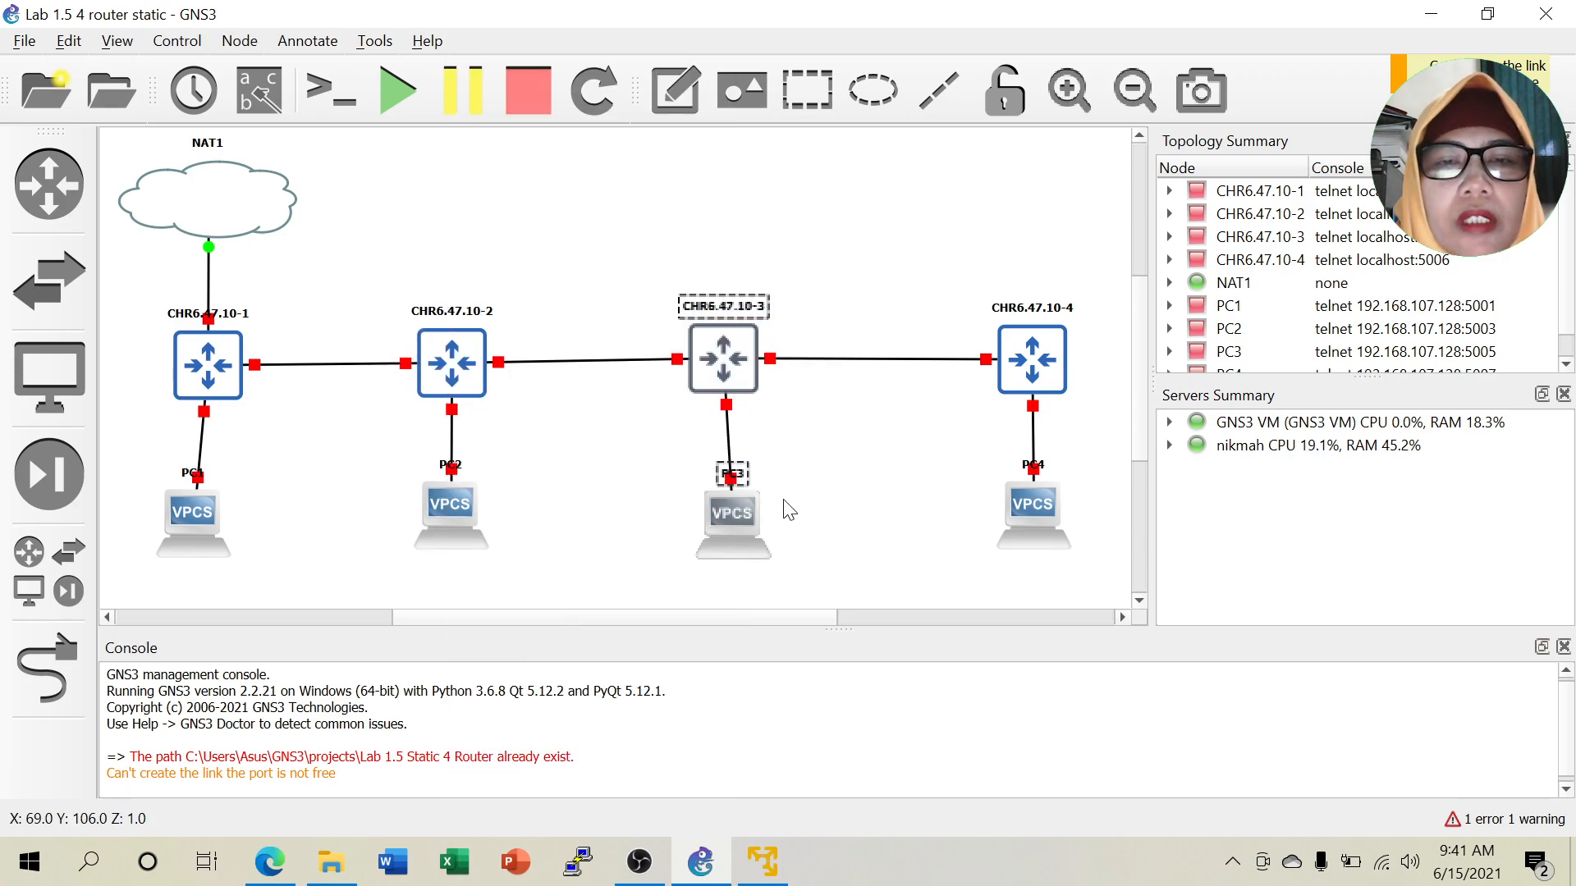
pyautogui.rightClick(737, 514)
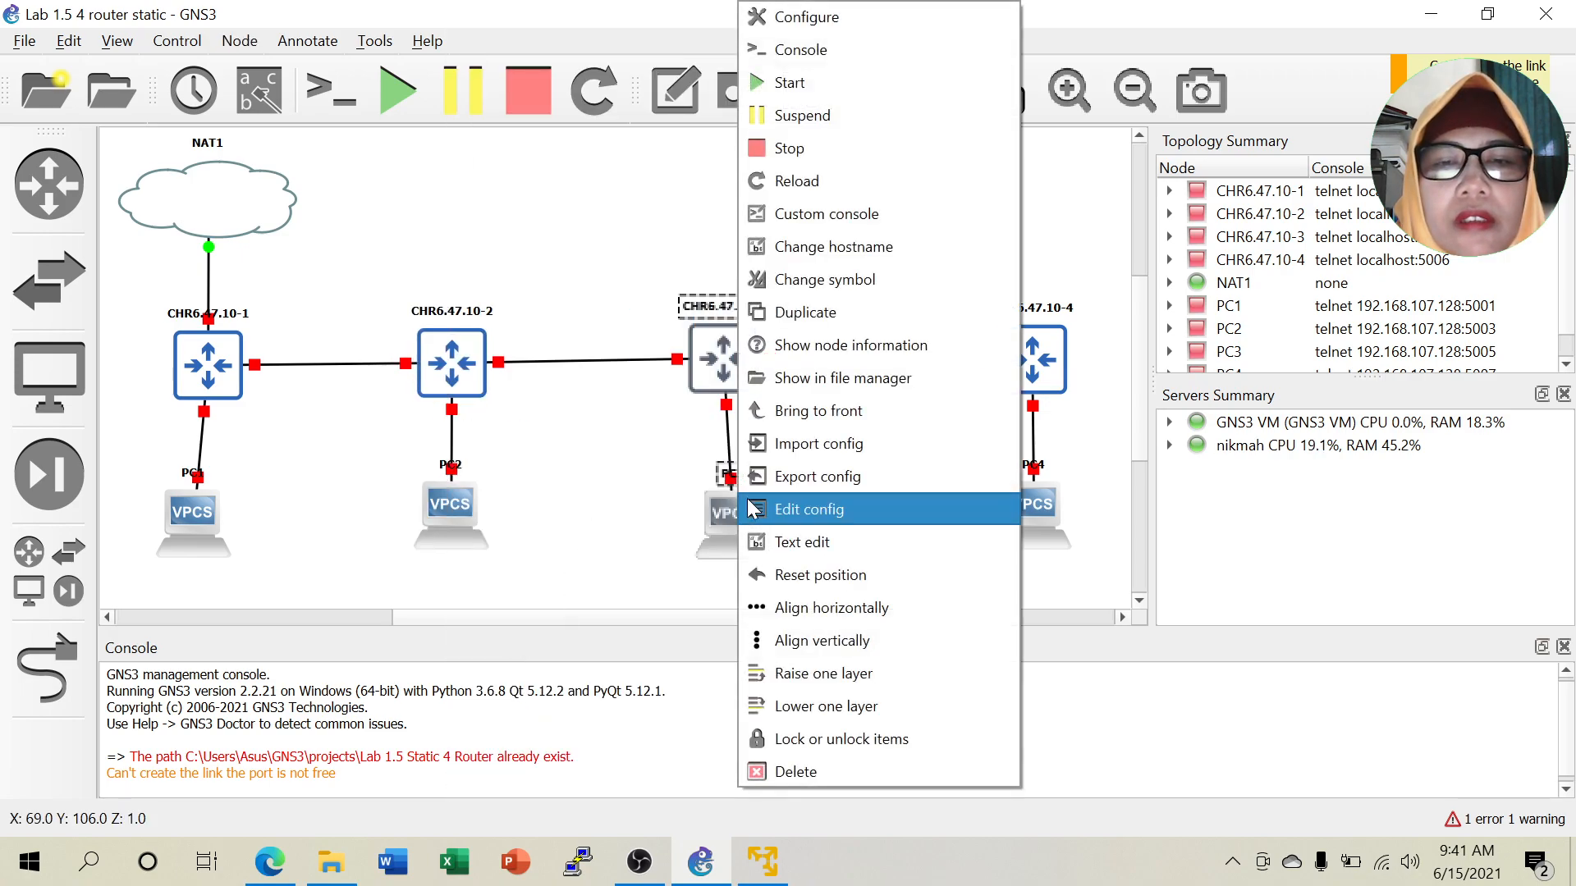
pyautogui.click(834, 639)
pyautogui.moveTo(950, 275); pyautogui.dragTo(1105, 561)
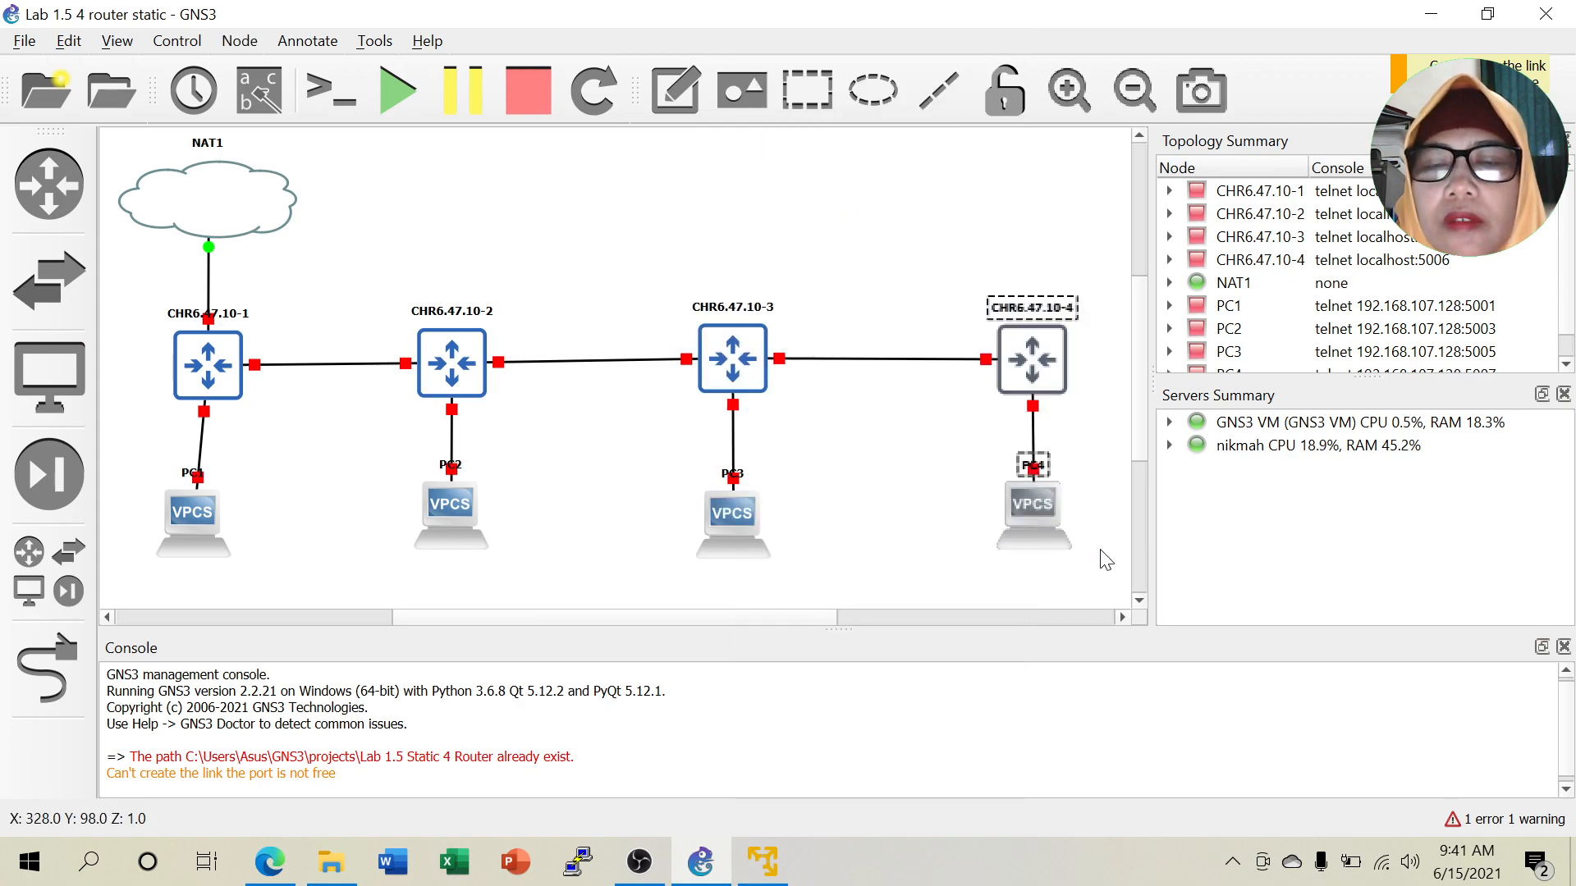
pyautogui.rightClick(1055, 519)
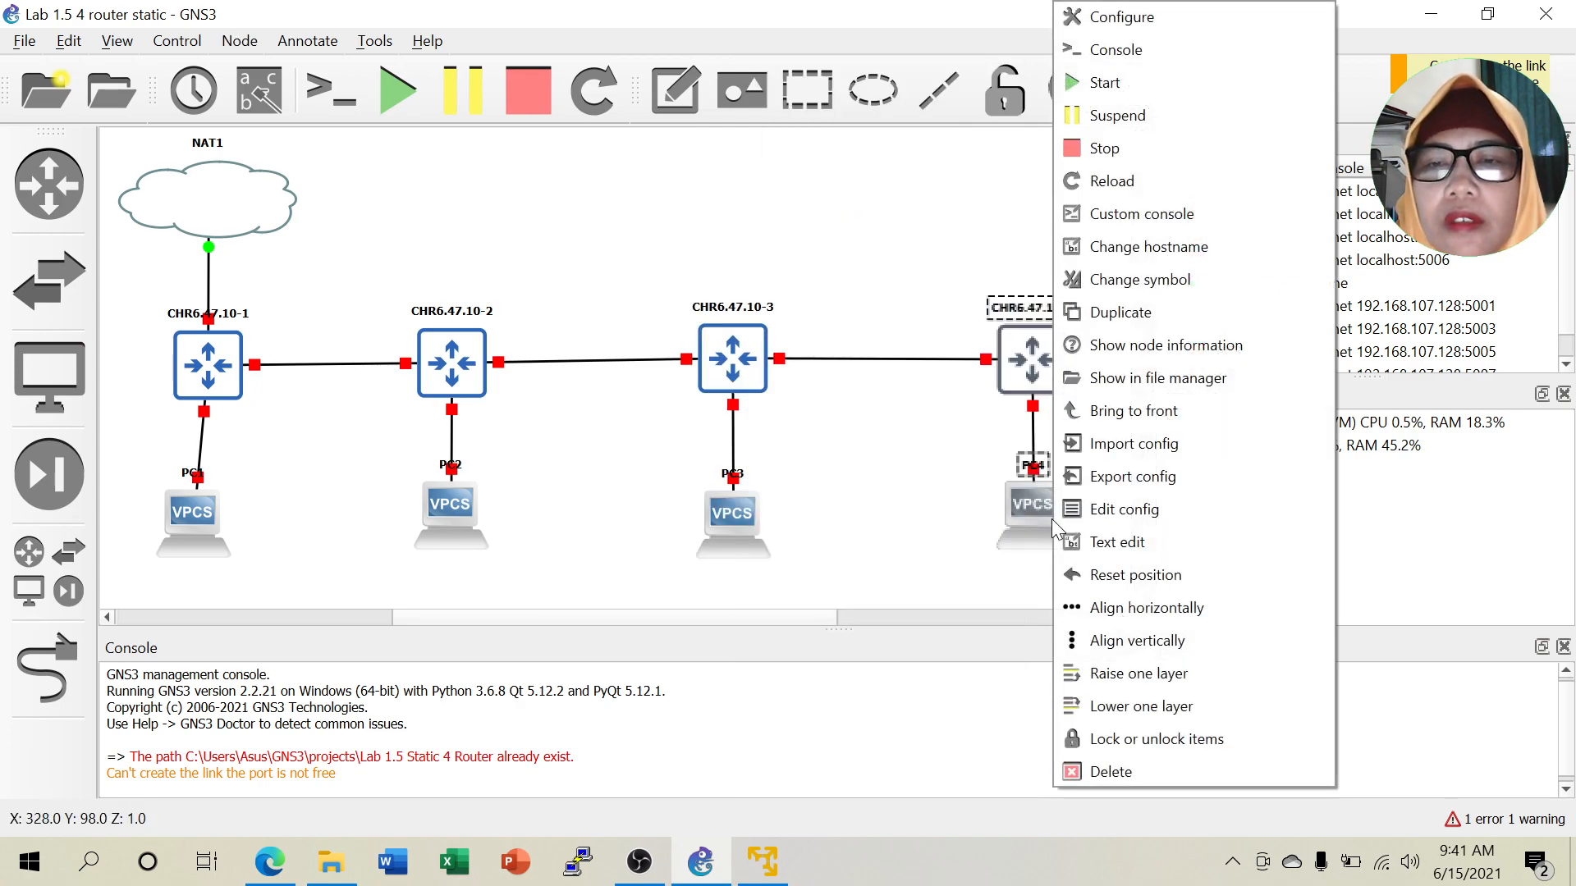
pyautogui.click(1119, 645)
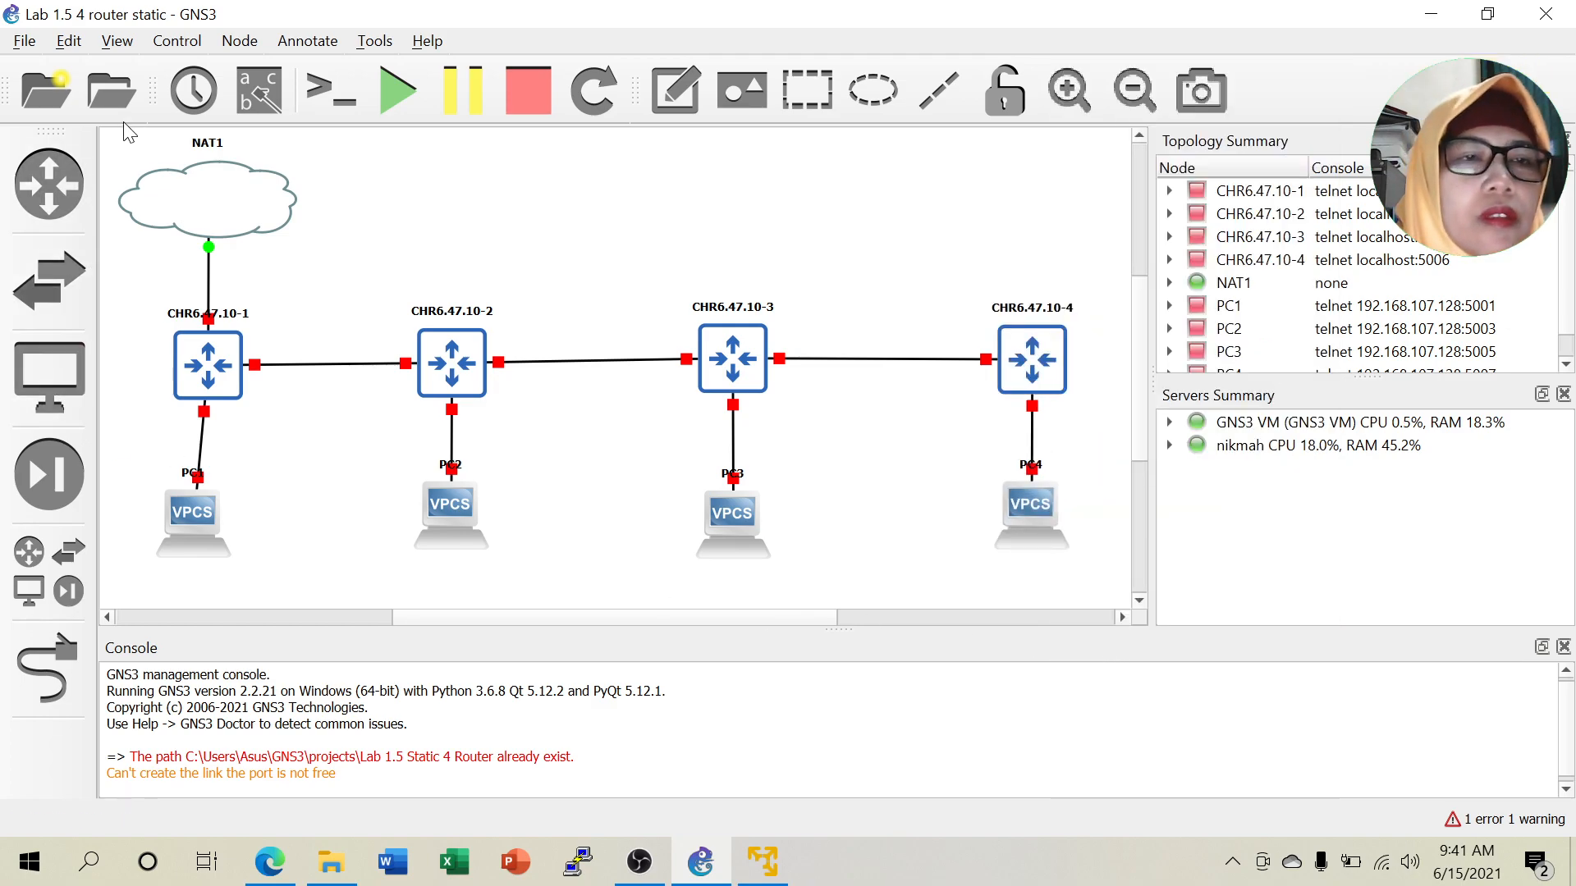
# Align NAT1, CHR6.47.10-1 and PC1 in one column and move NAT1's label into the cloud.
pyautogui.moveTo(113, 147); pyautogui.dragTo(333, 578)
pyautogui.rightClick(204, 529)
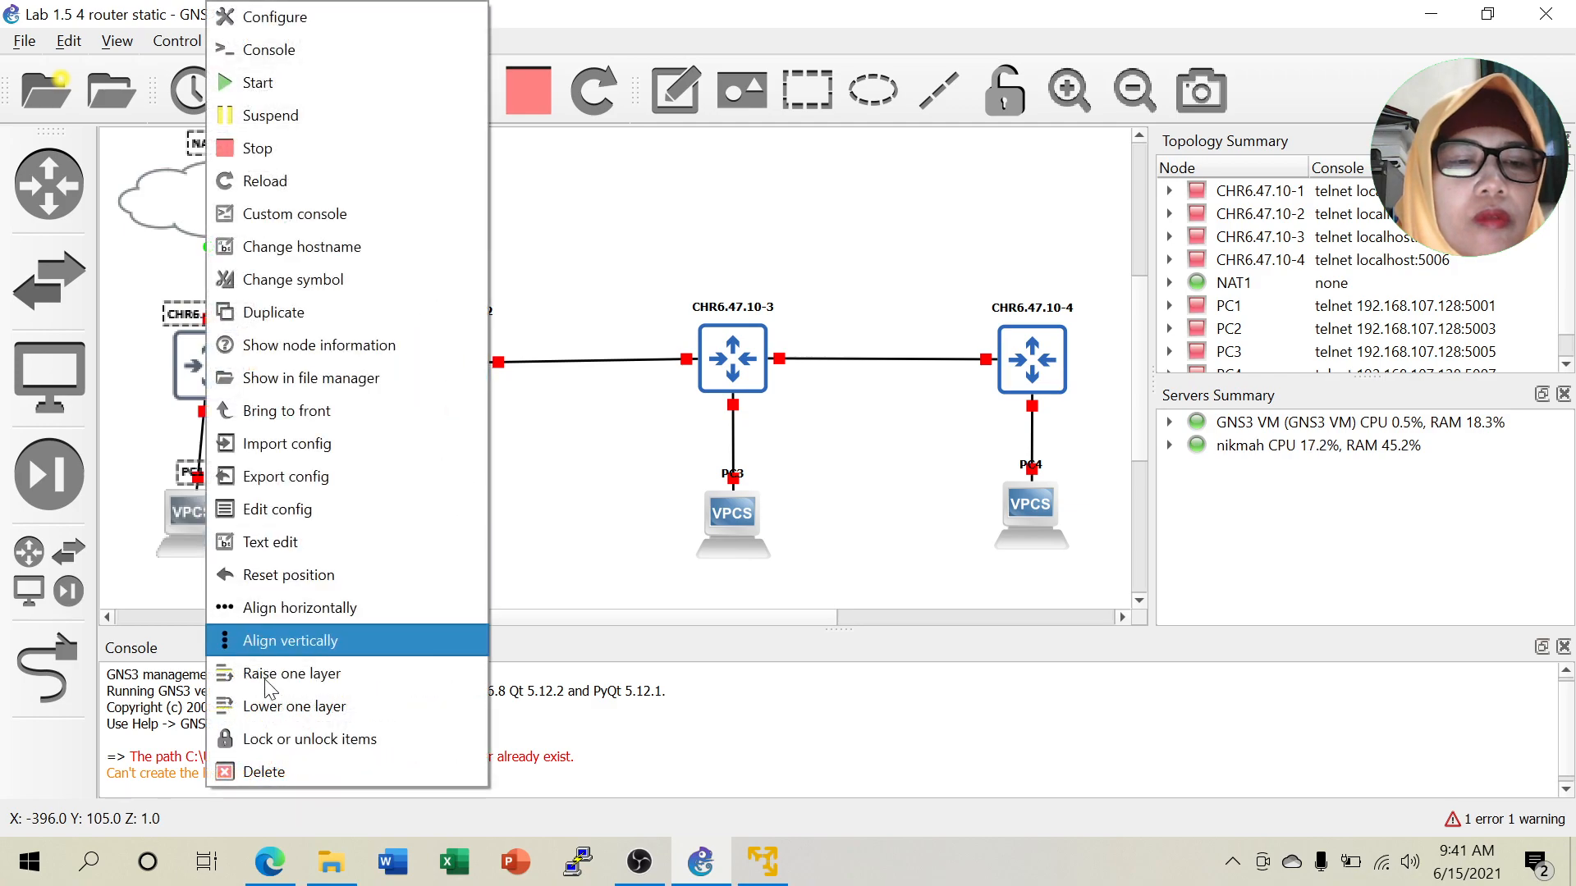
pyautogui.click(279, 642)
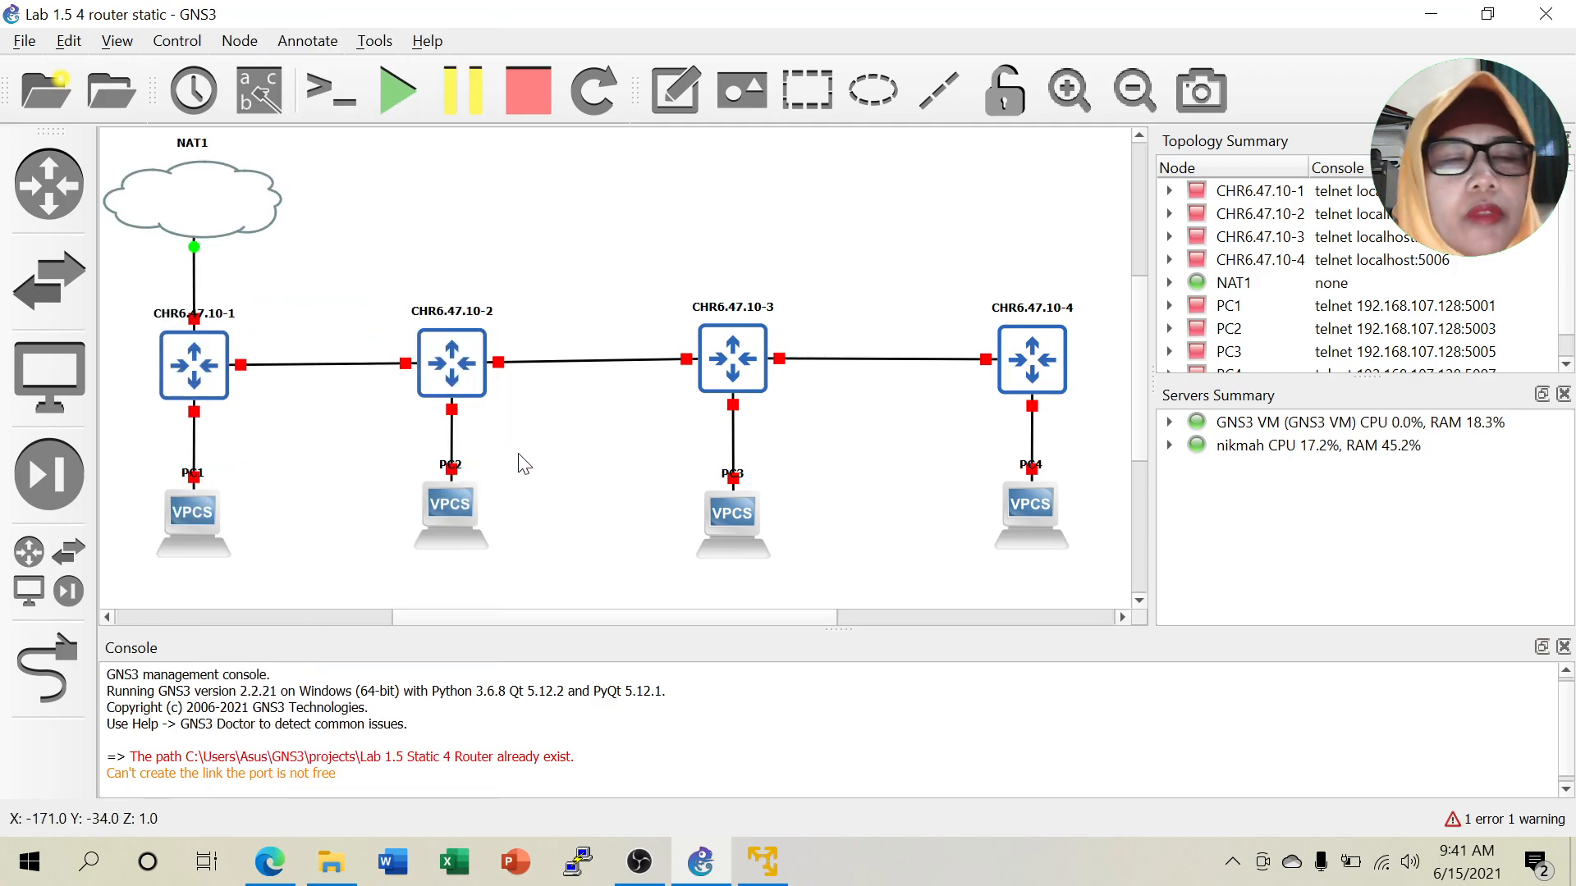
pyautogui.moveTo(194, 143); pyautogui.dragTo(195, 199)
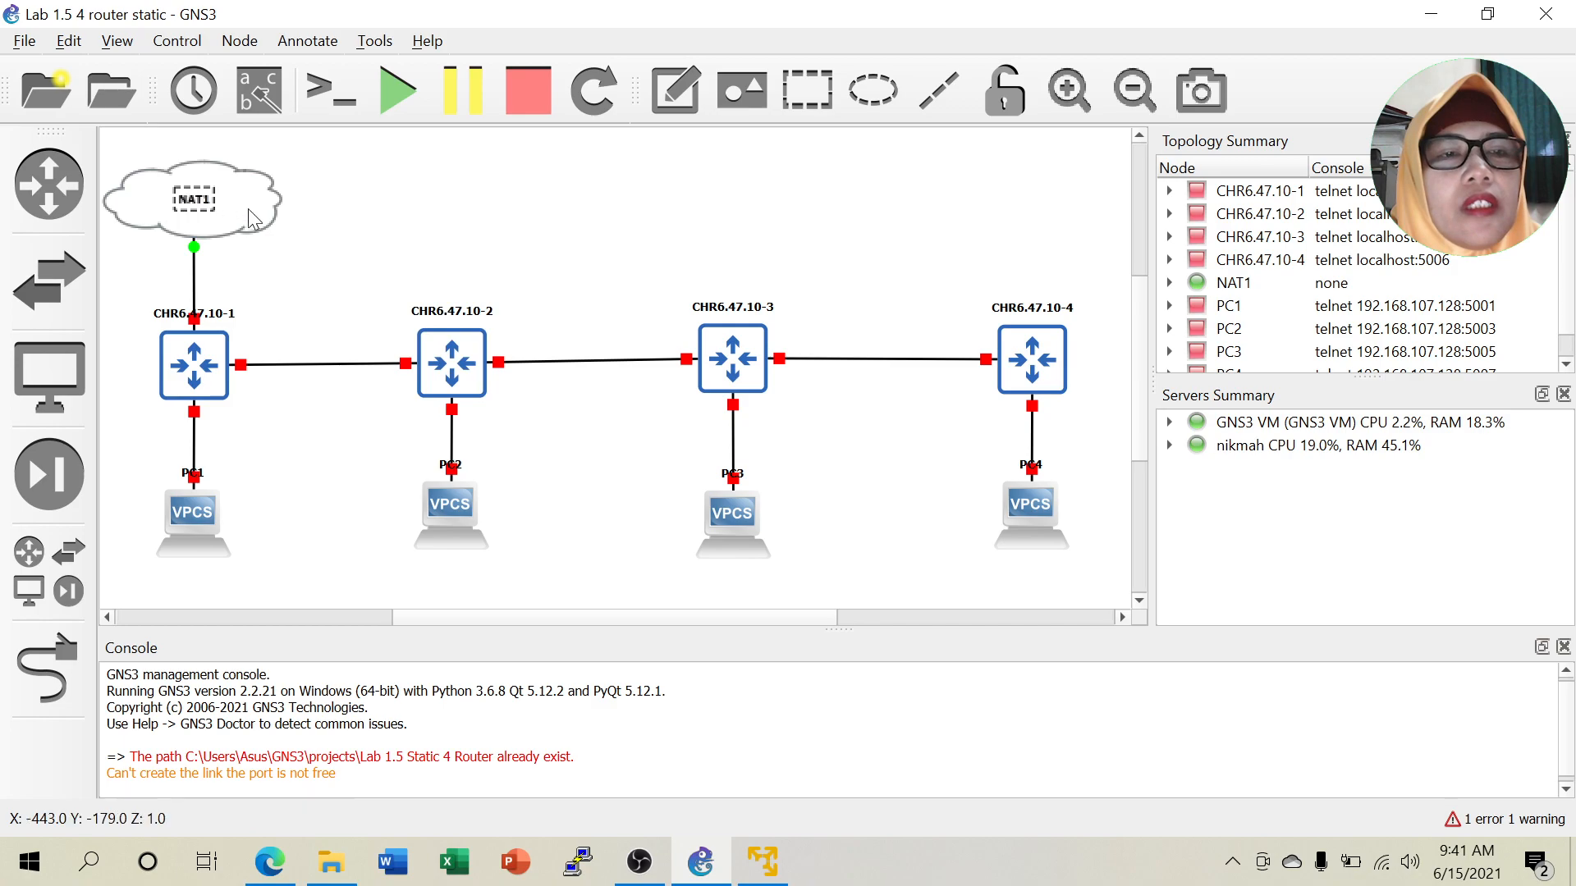
# Rename the first two routers to R1 and R2 via Change hostname.
pyautogui.rightClick(194, 365)
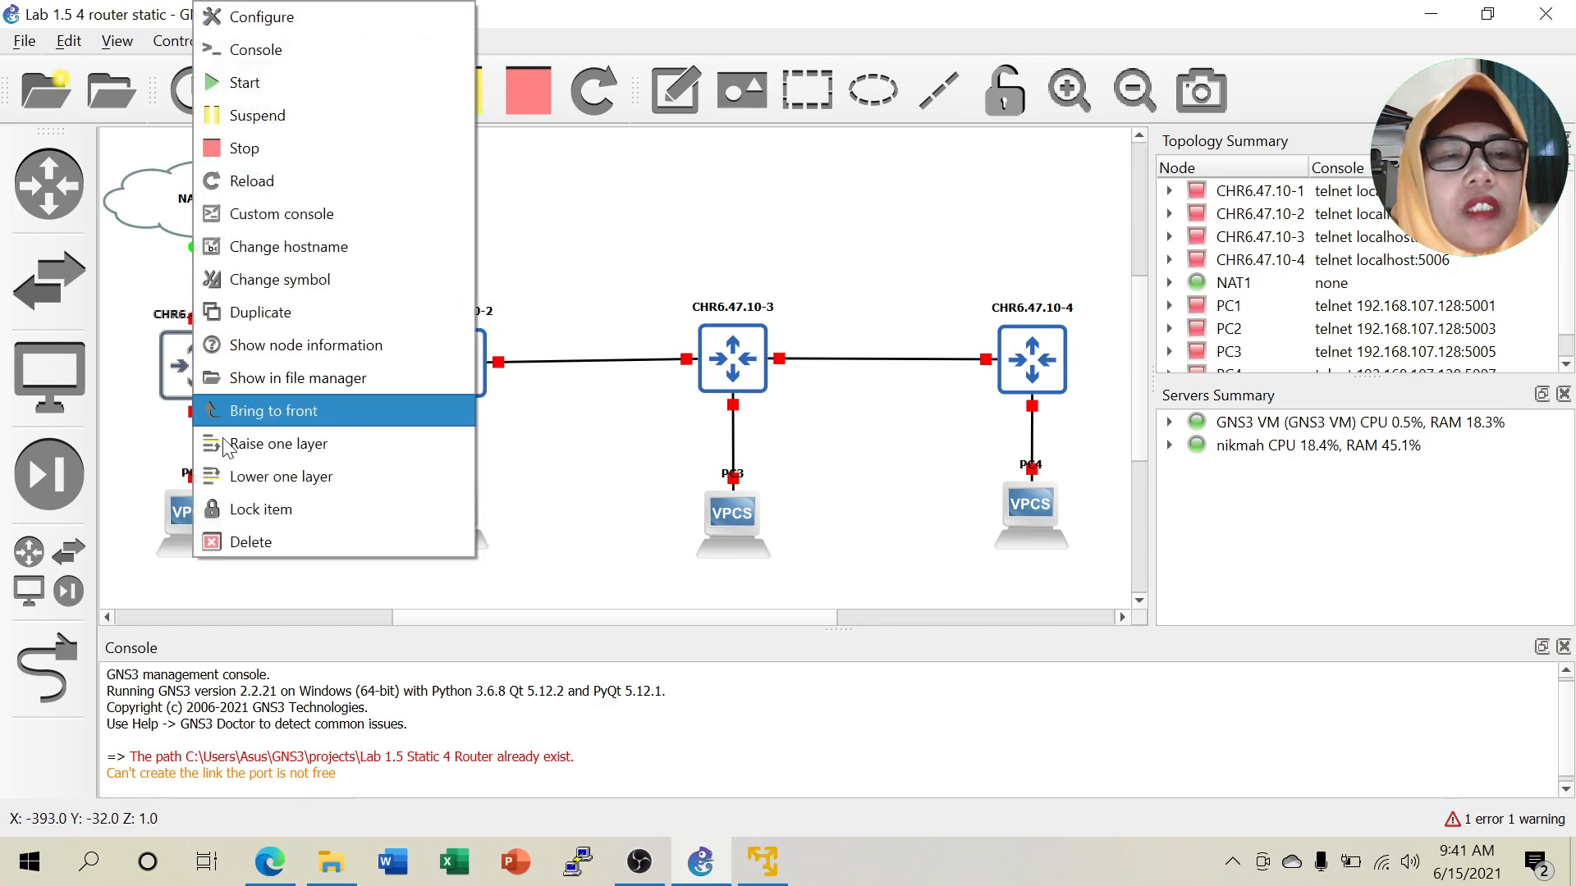
pyautogui.click(319, 245)
pyautogui.write('R')
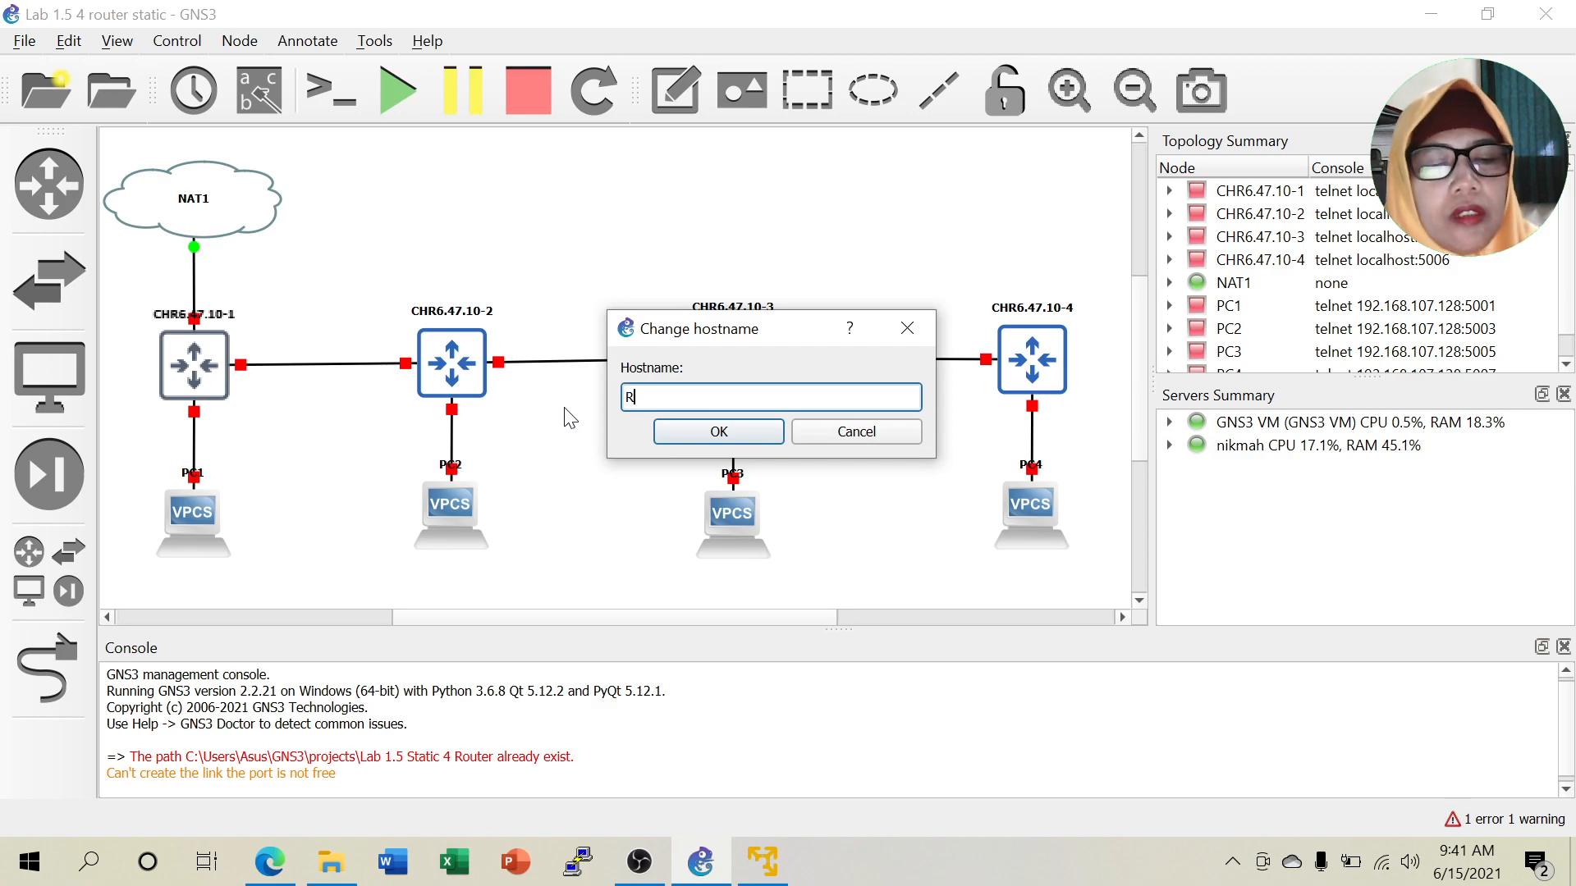
pyautogui.write('1')
pyautogui.click(714, 433)
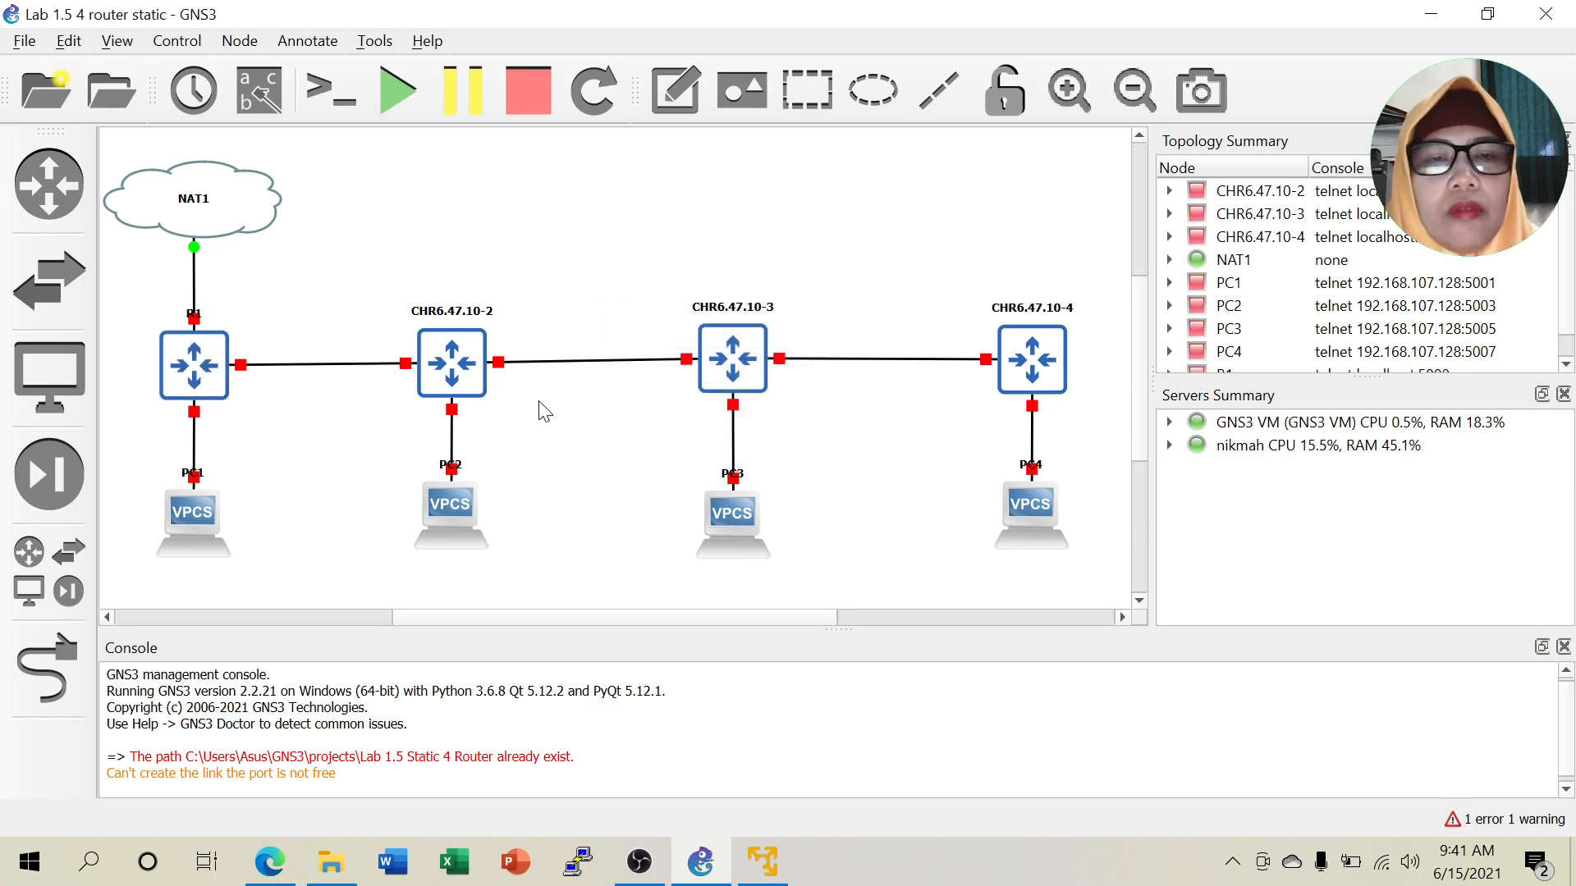
pyautogui.rightClick(452, 369)
pyautogui.click(541, 246)
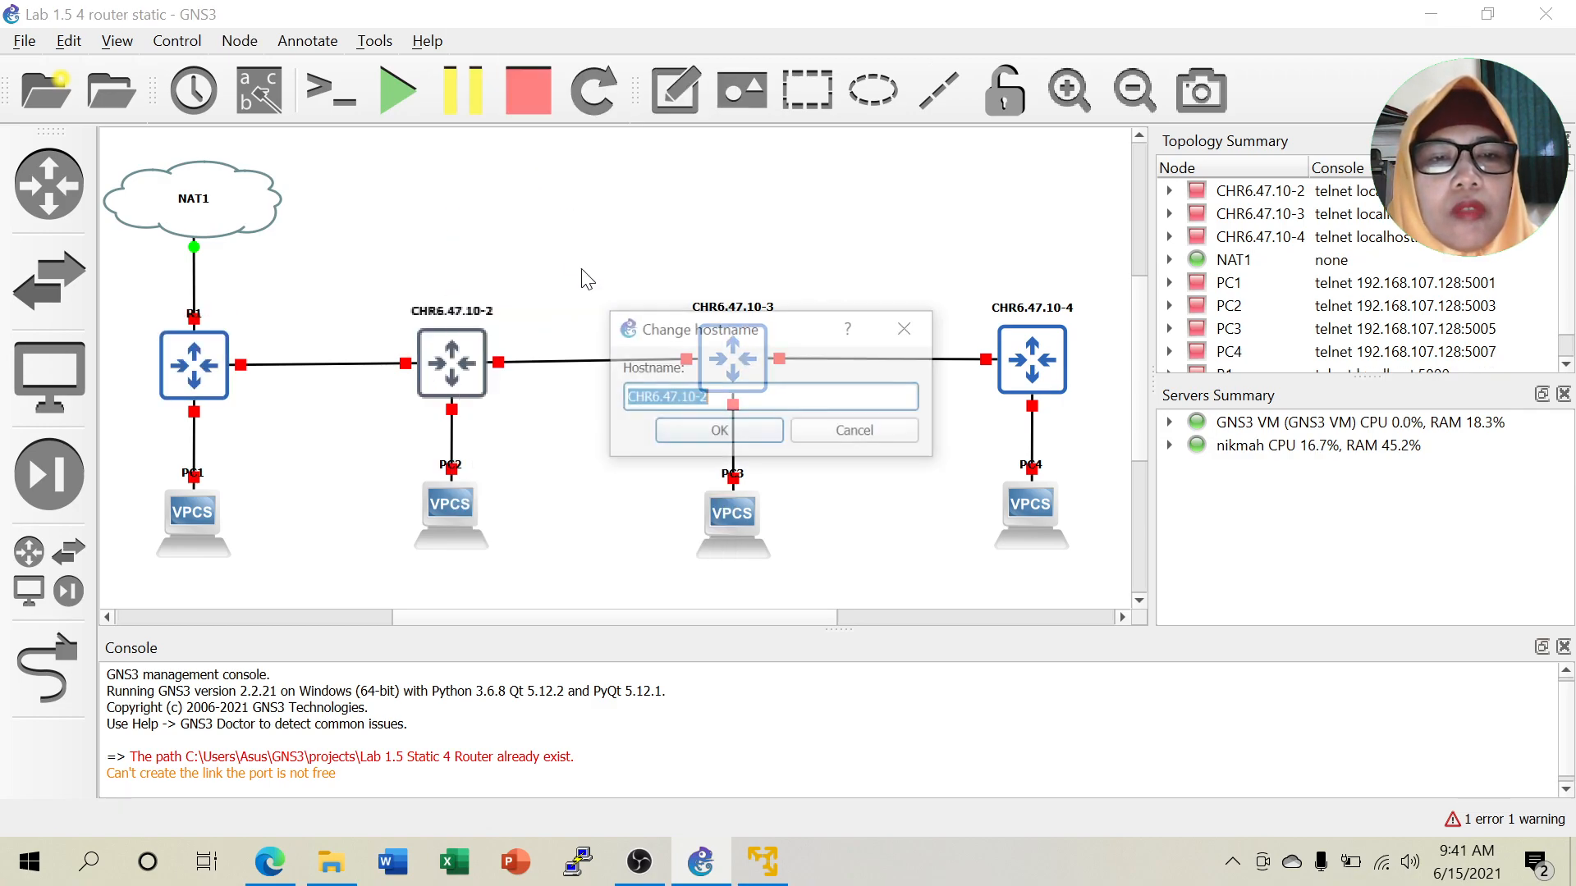
pyautogui.write('R2')
pyautogui.click(726, 431)
# Rename routers CHR6.47.10-3 and CHR6.47.10-4 to R3 and R4.
pyautogui.rightClick(722, 353)
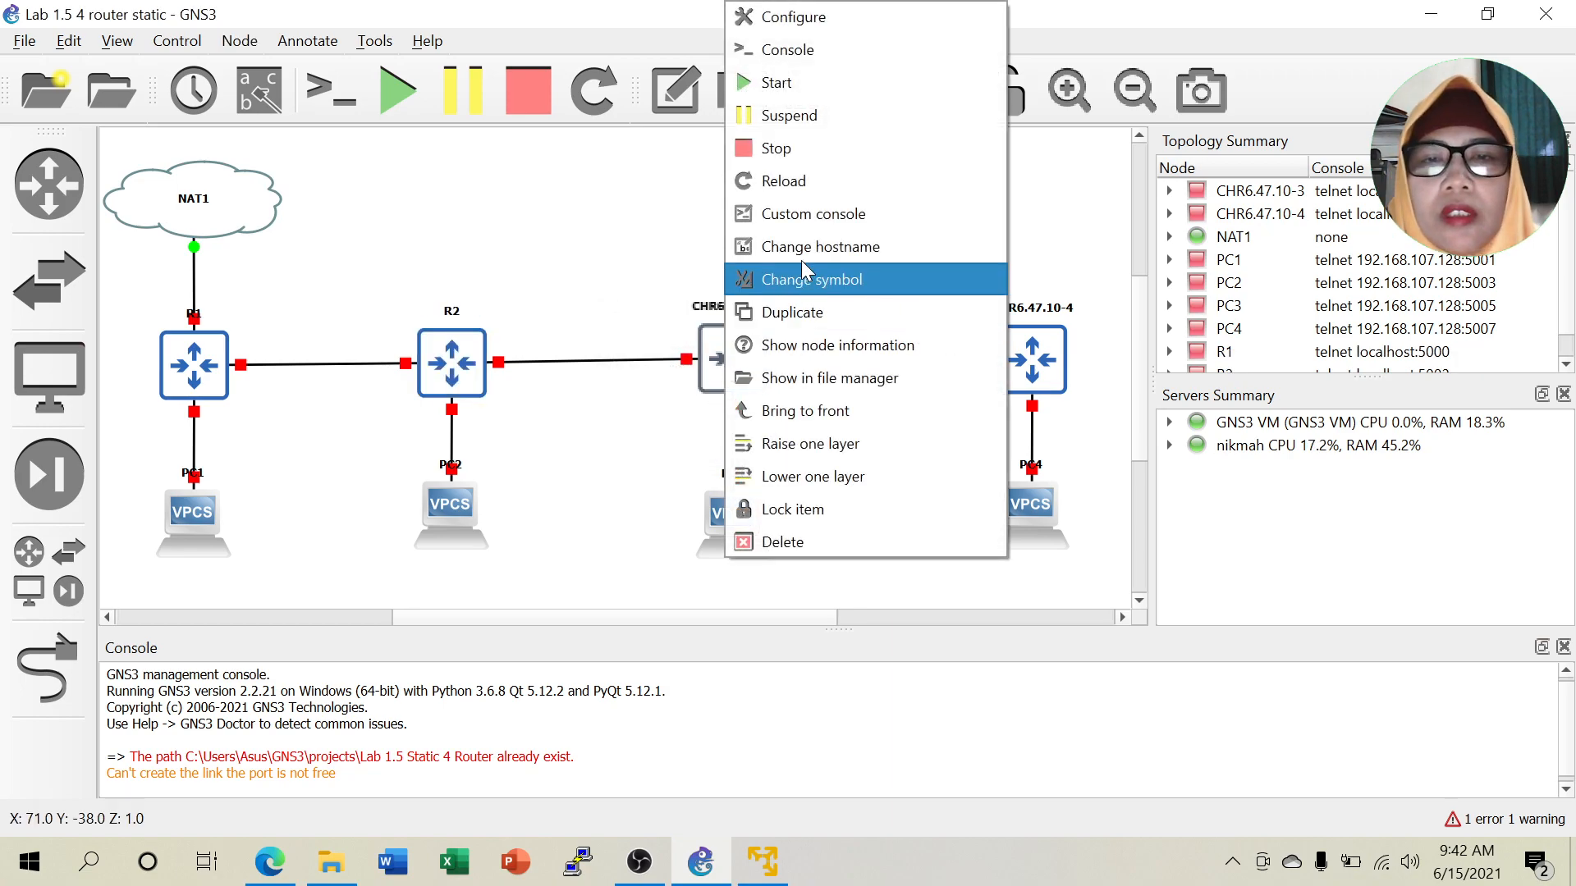
pyautogui.click(825, 251)
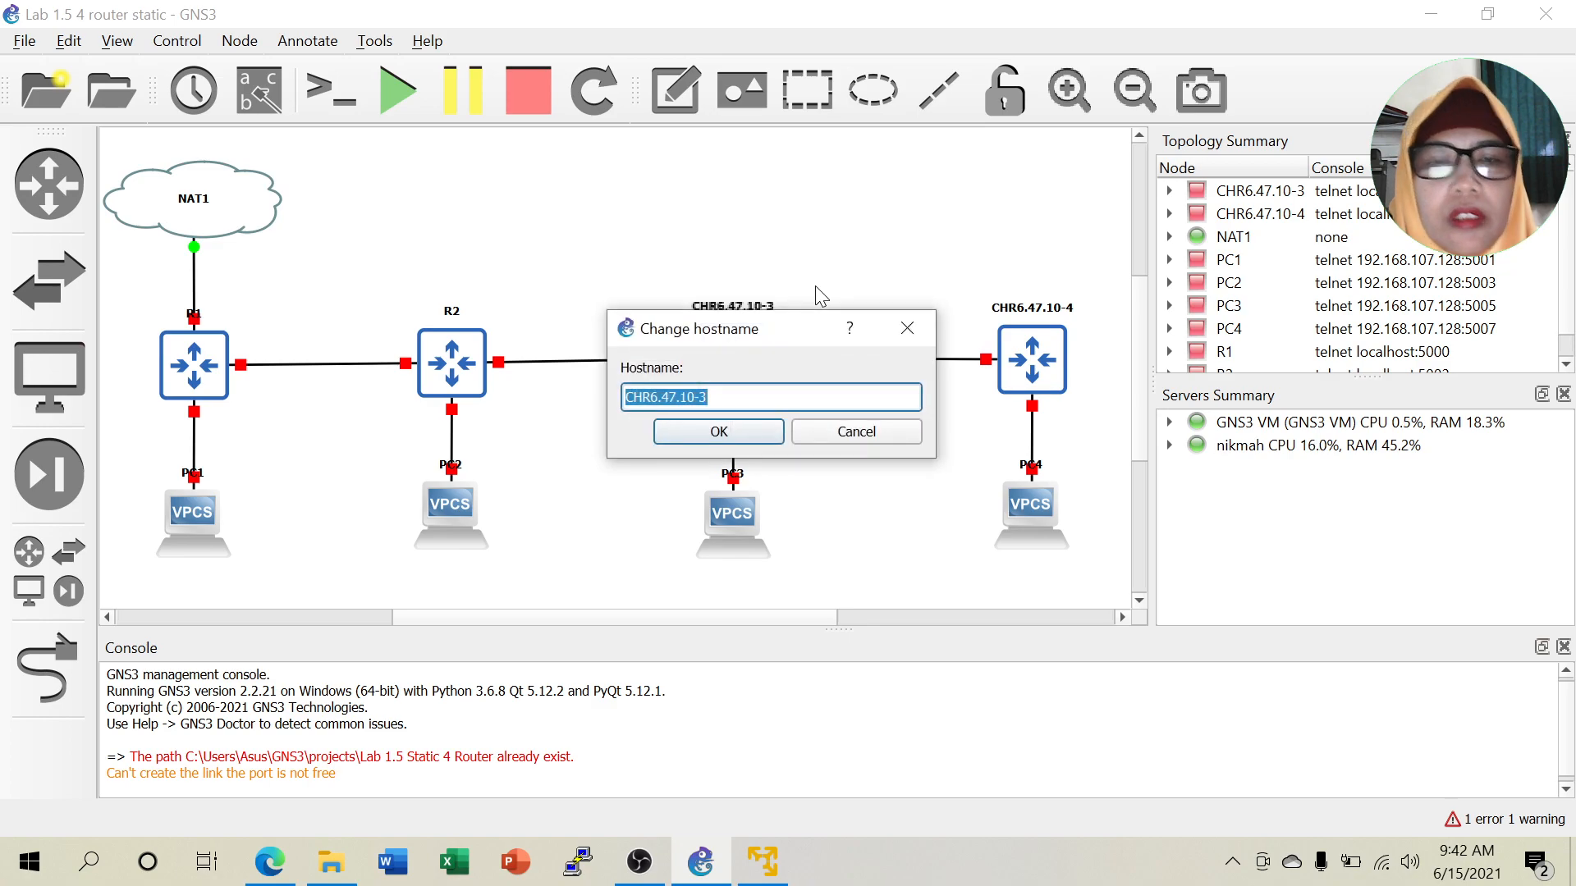
pyautogui.write('R3')
pyautogui.click(760, 429)
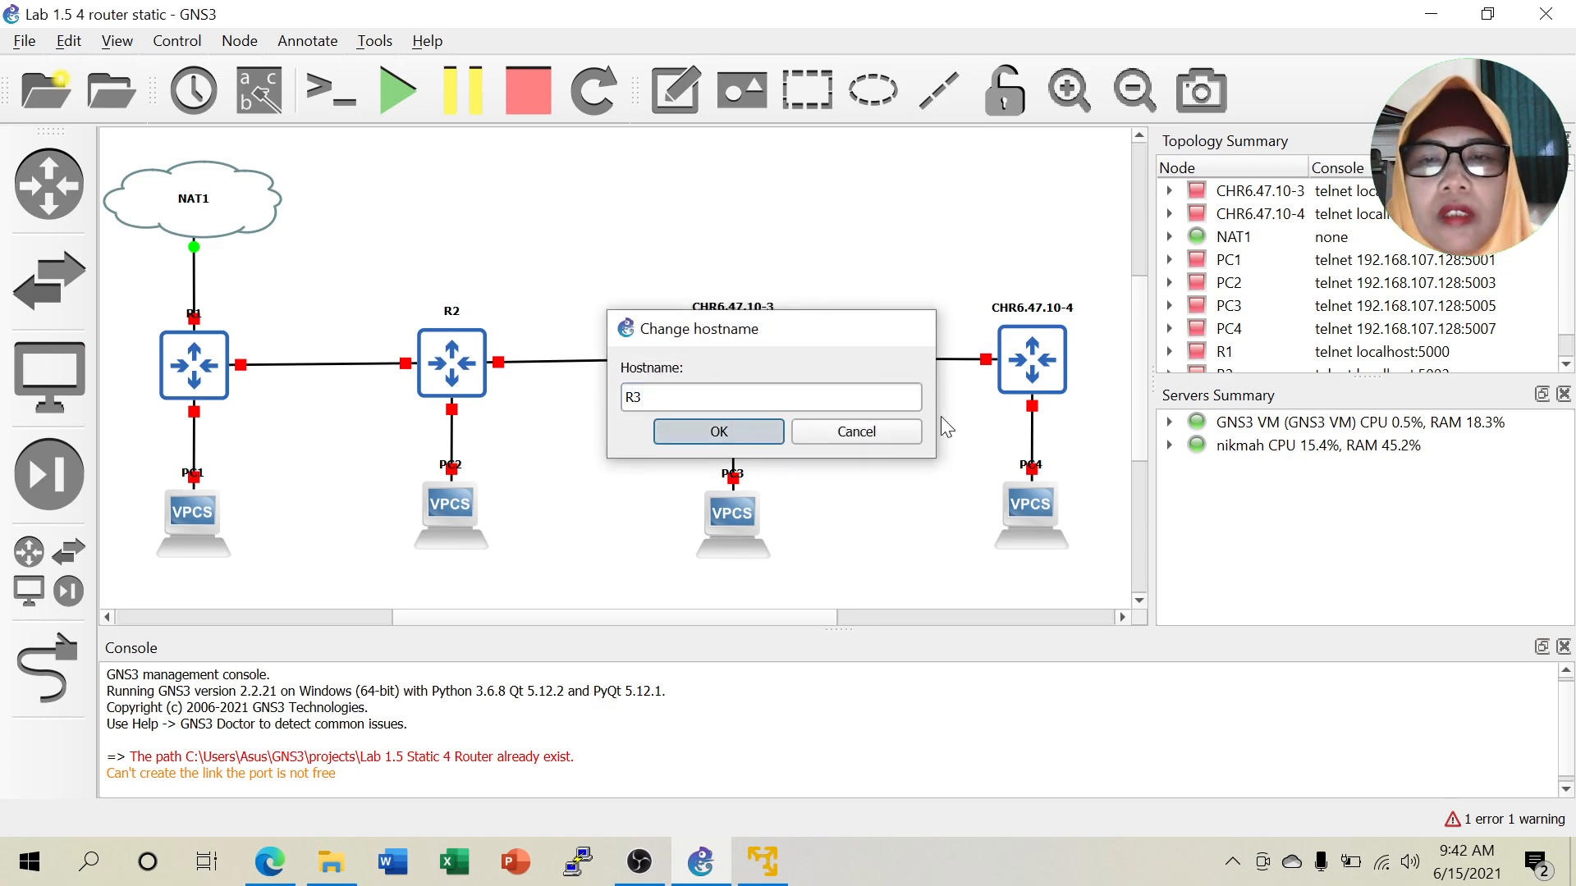
pyautogui.rightClick(1048, 368)
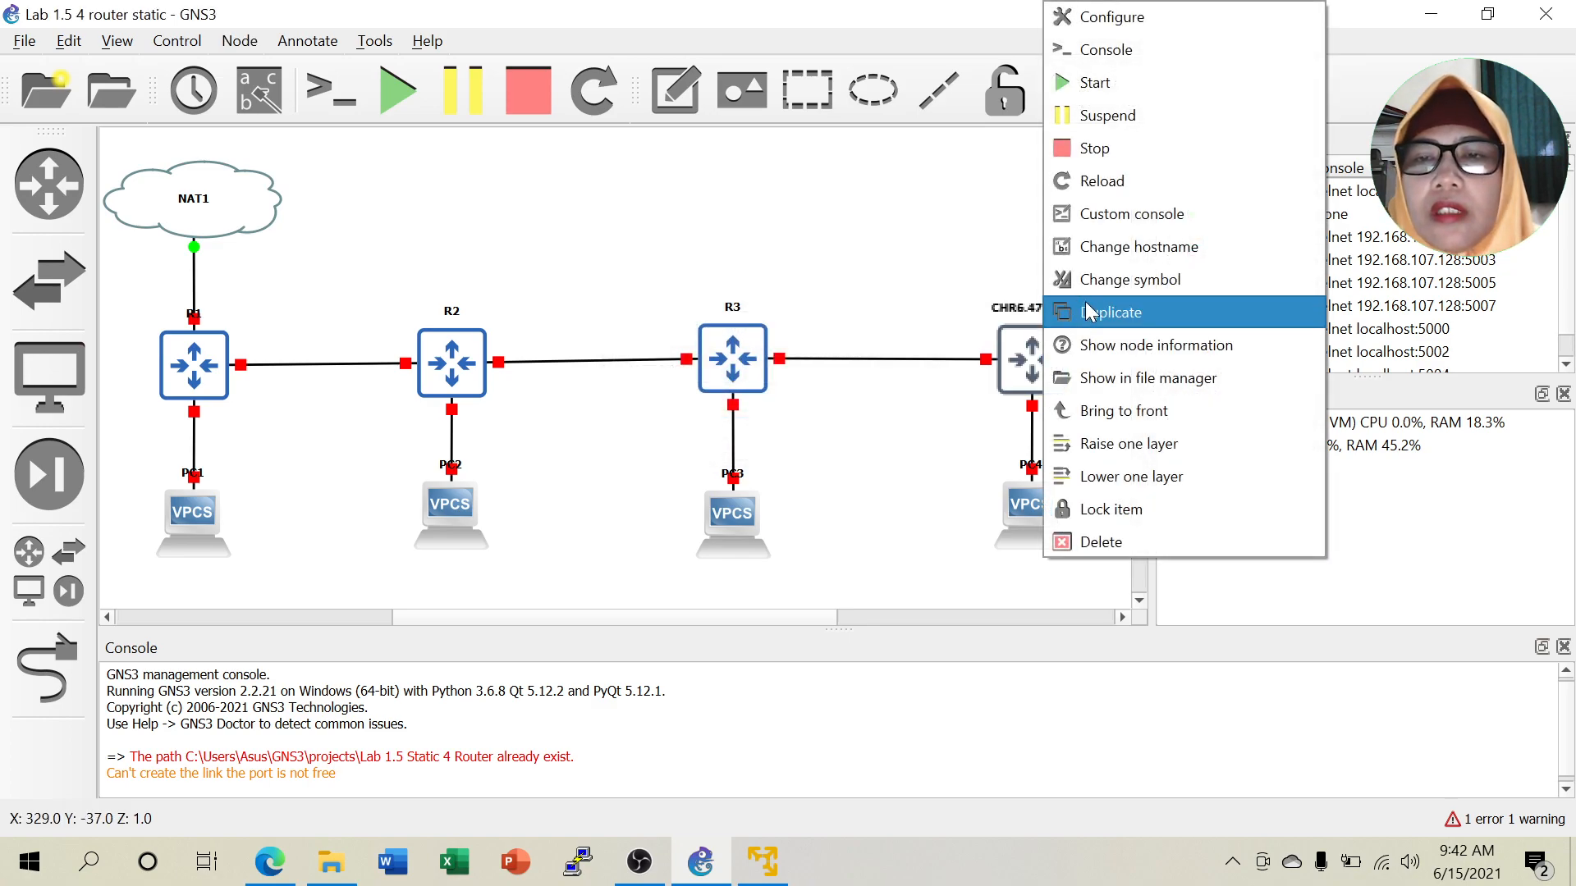
pyautogui.click(1151, 265)
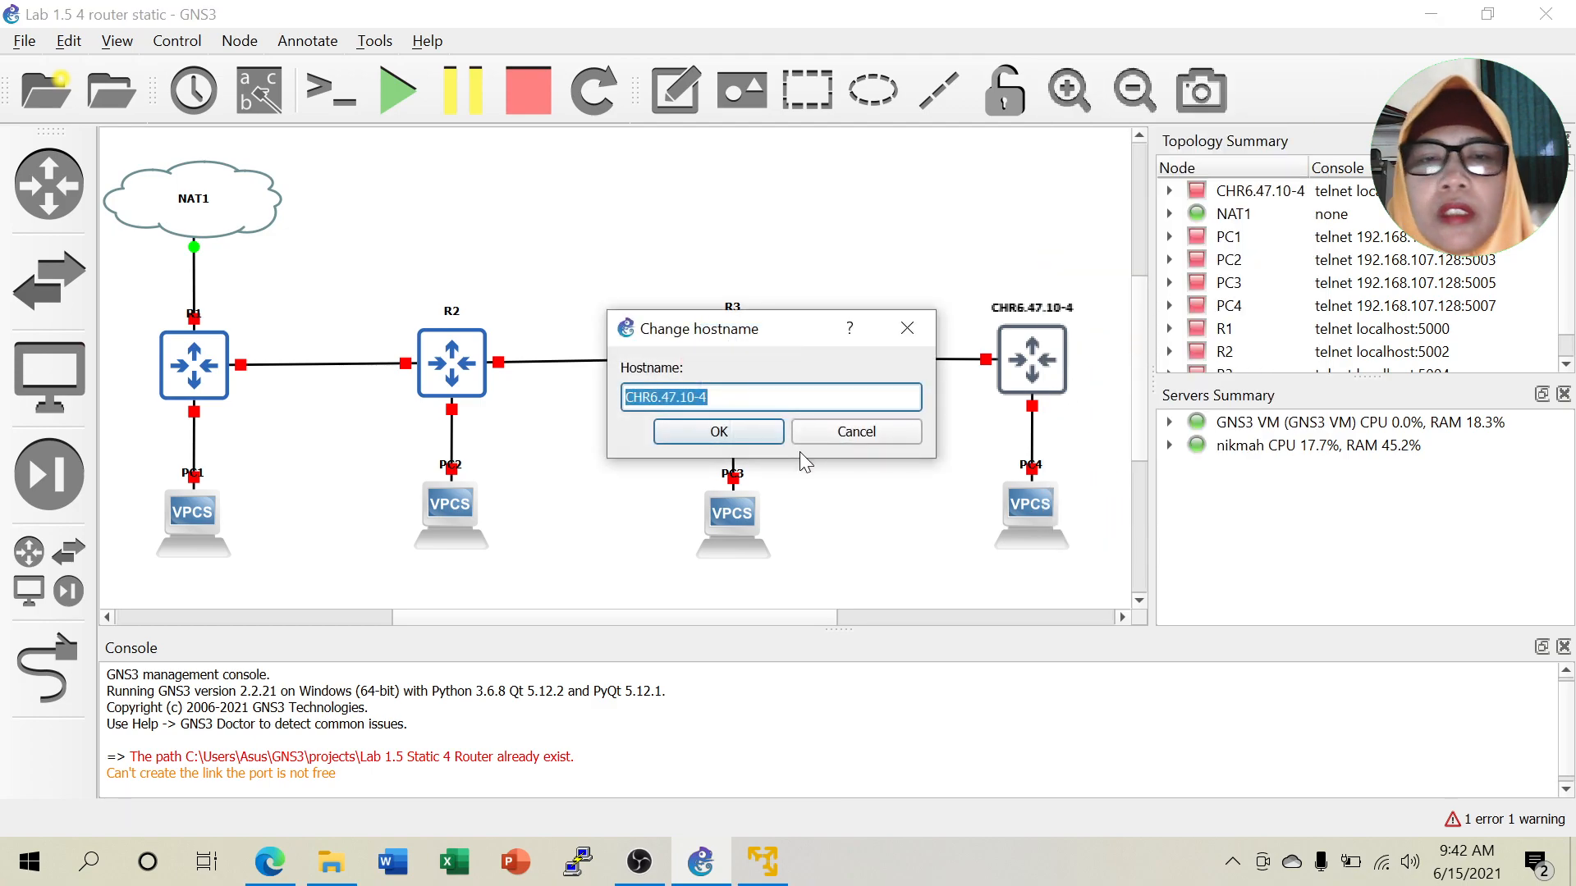
pyautogui.write('R4')
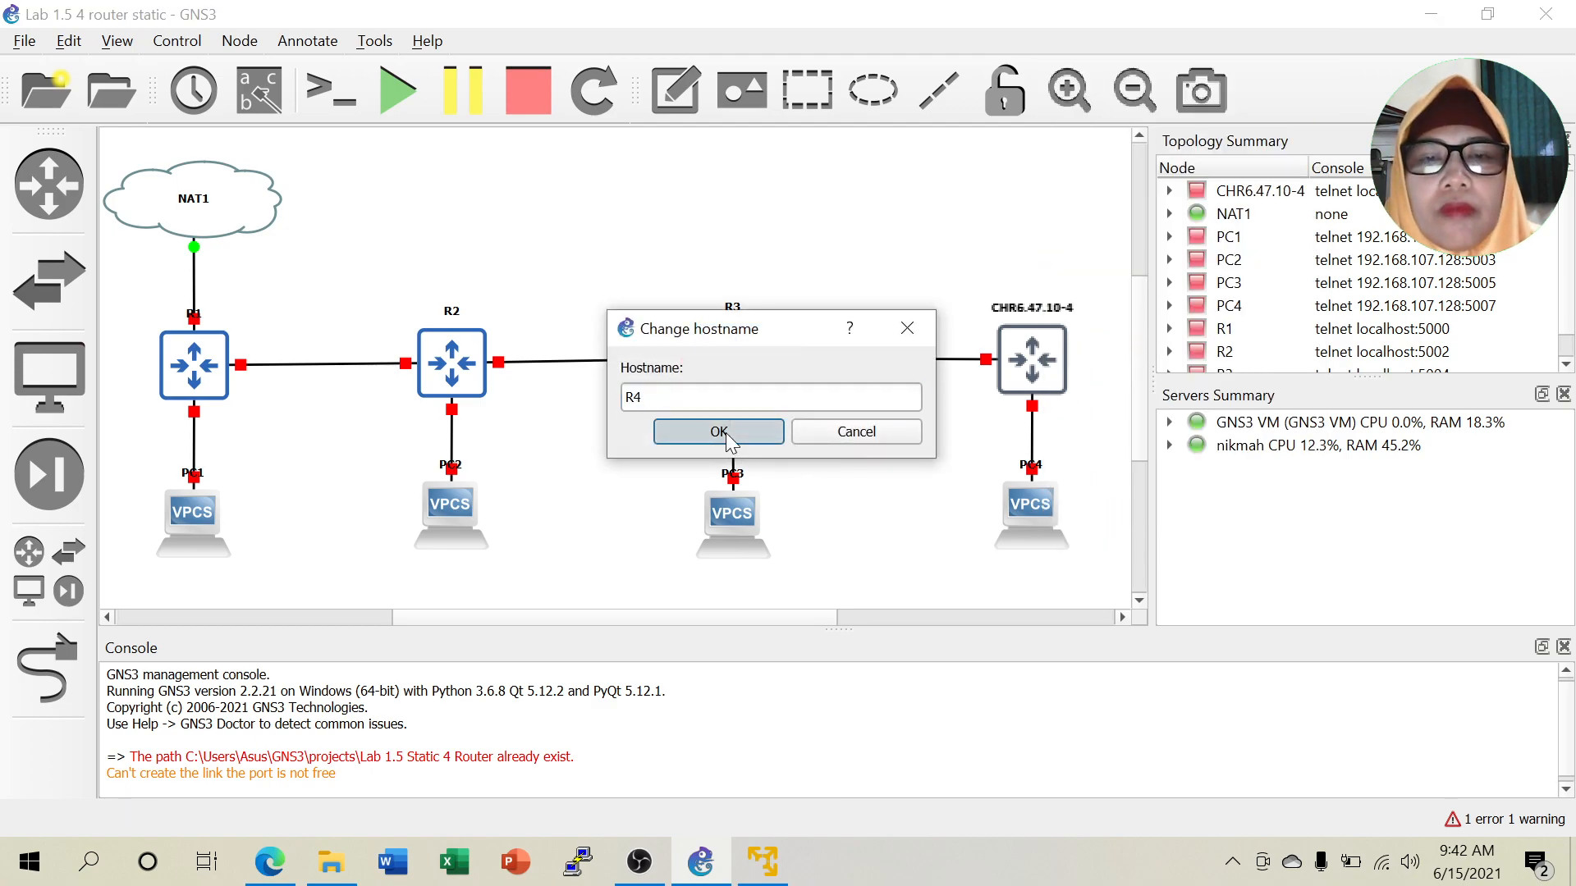
pyautogui.click(726, 431)
# Shift the PC1, PC2, PC3 and PC4 labels left off their links.
pyautogui.moveTo(203, 477); pyautogui.dragTo(183, 482)
pyautogui.moveTo(448, 467); pyautogui.dragTo(420, 463)
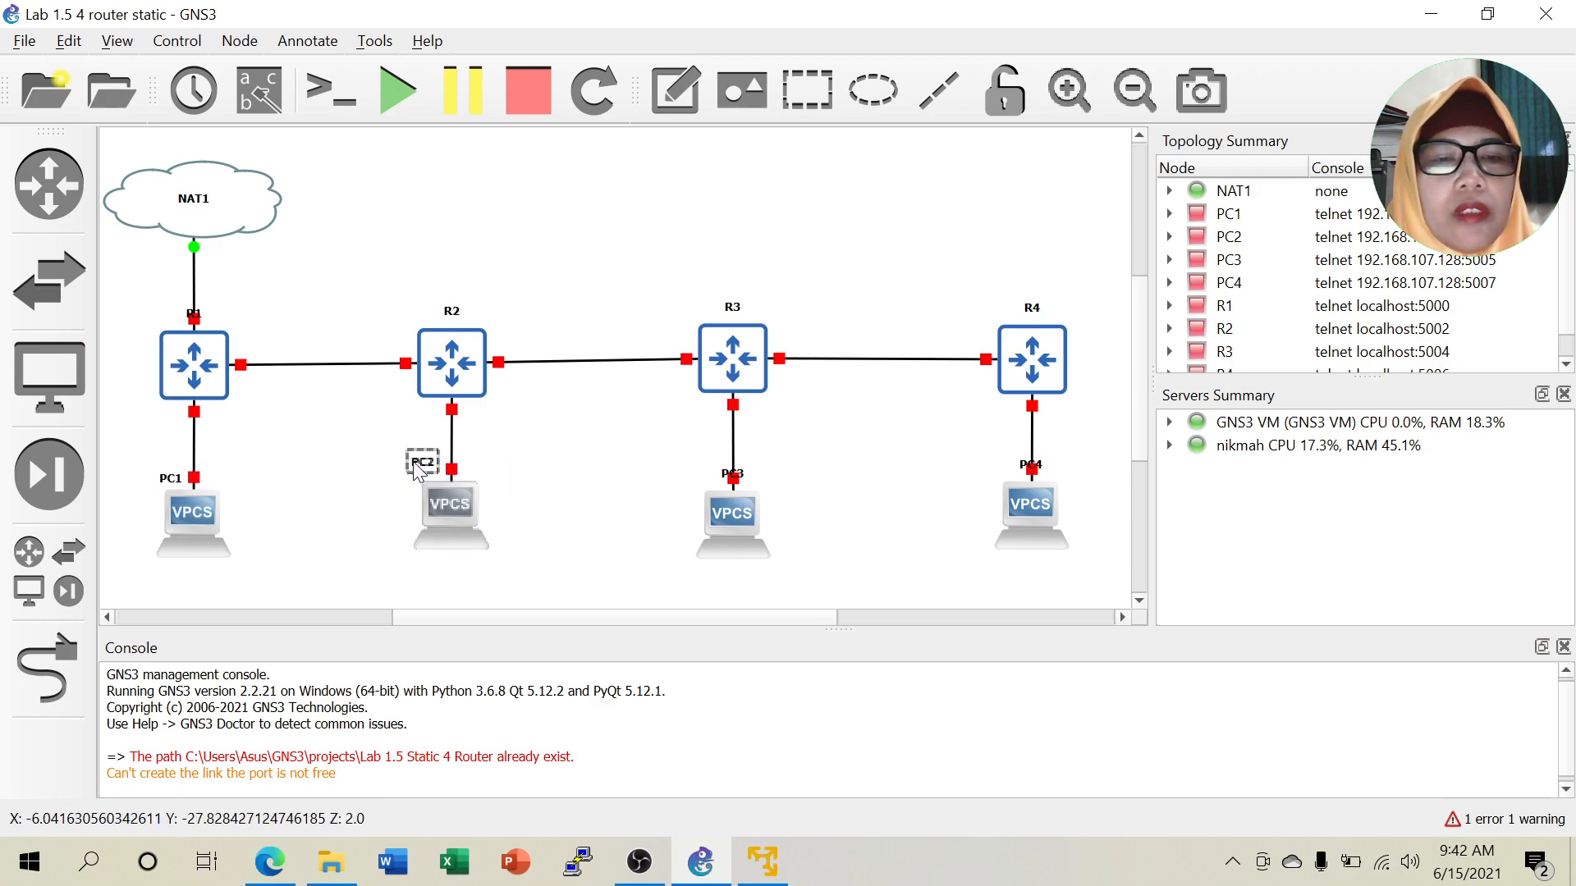
pyautogui.moveTo(721, 486); pyautogui.dragTo(679, 492)
pyautogui.moveTo(1030, 478); pyautogui.dragTo(1008, 480)
pyautogui.click(911, 433)
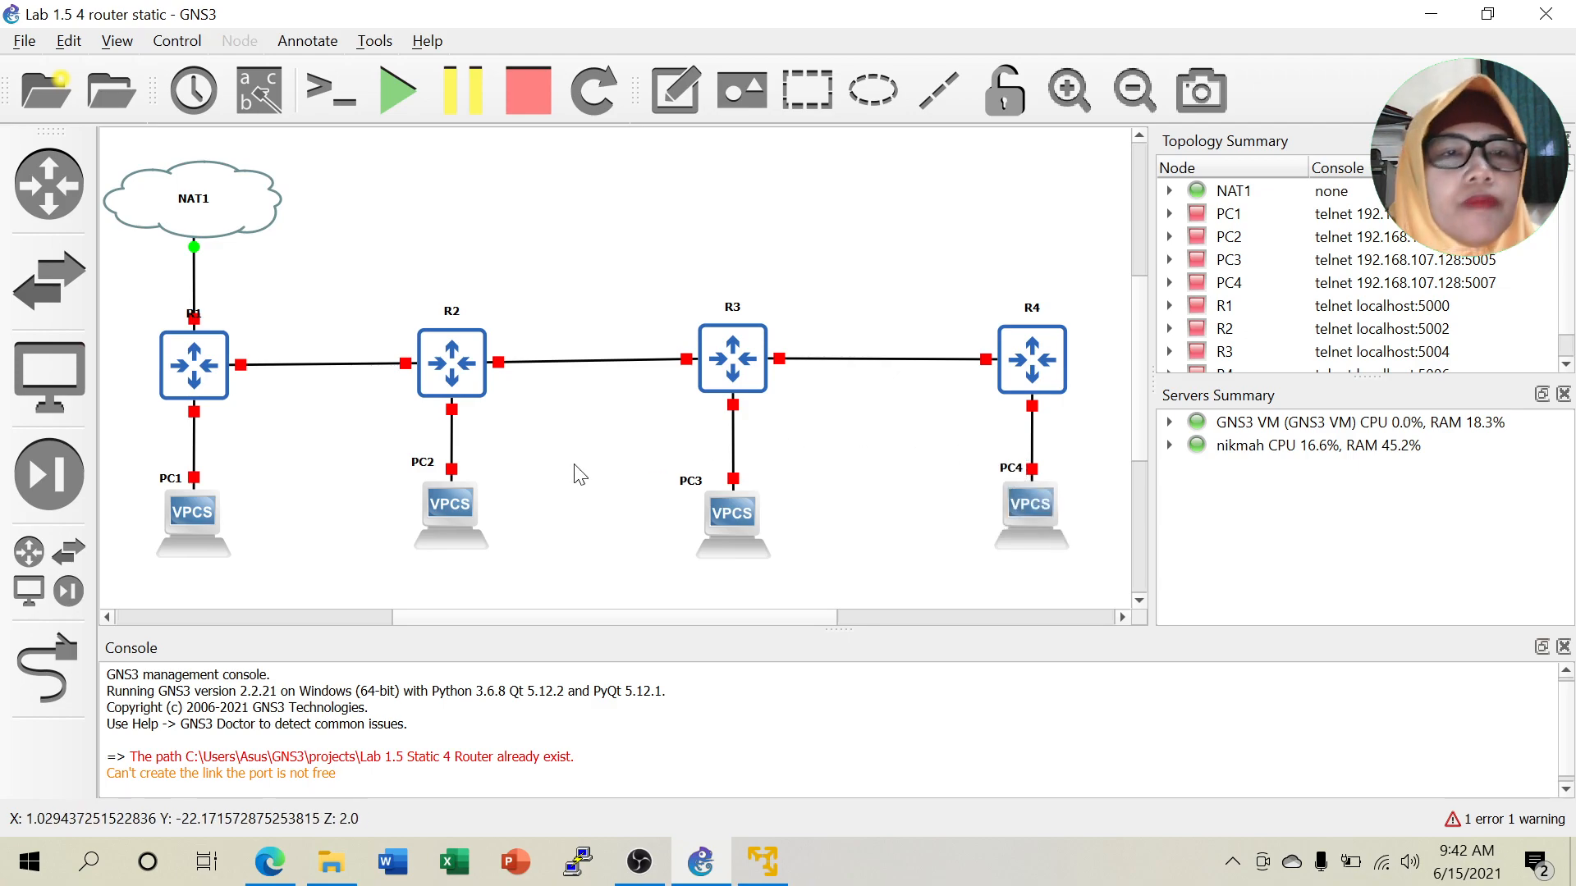
# Add a 172.16.12.0/24 note and place it above the R1–R2 link.
pyautogui.click(307, 41)
pyautogui.click(335, 72)
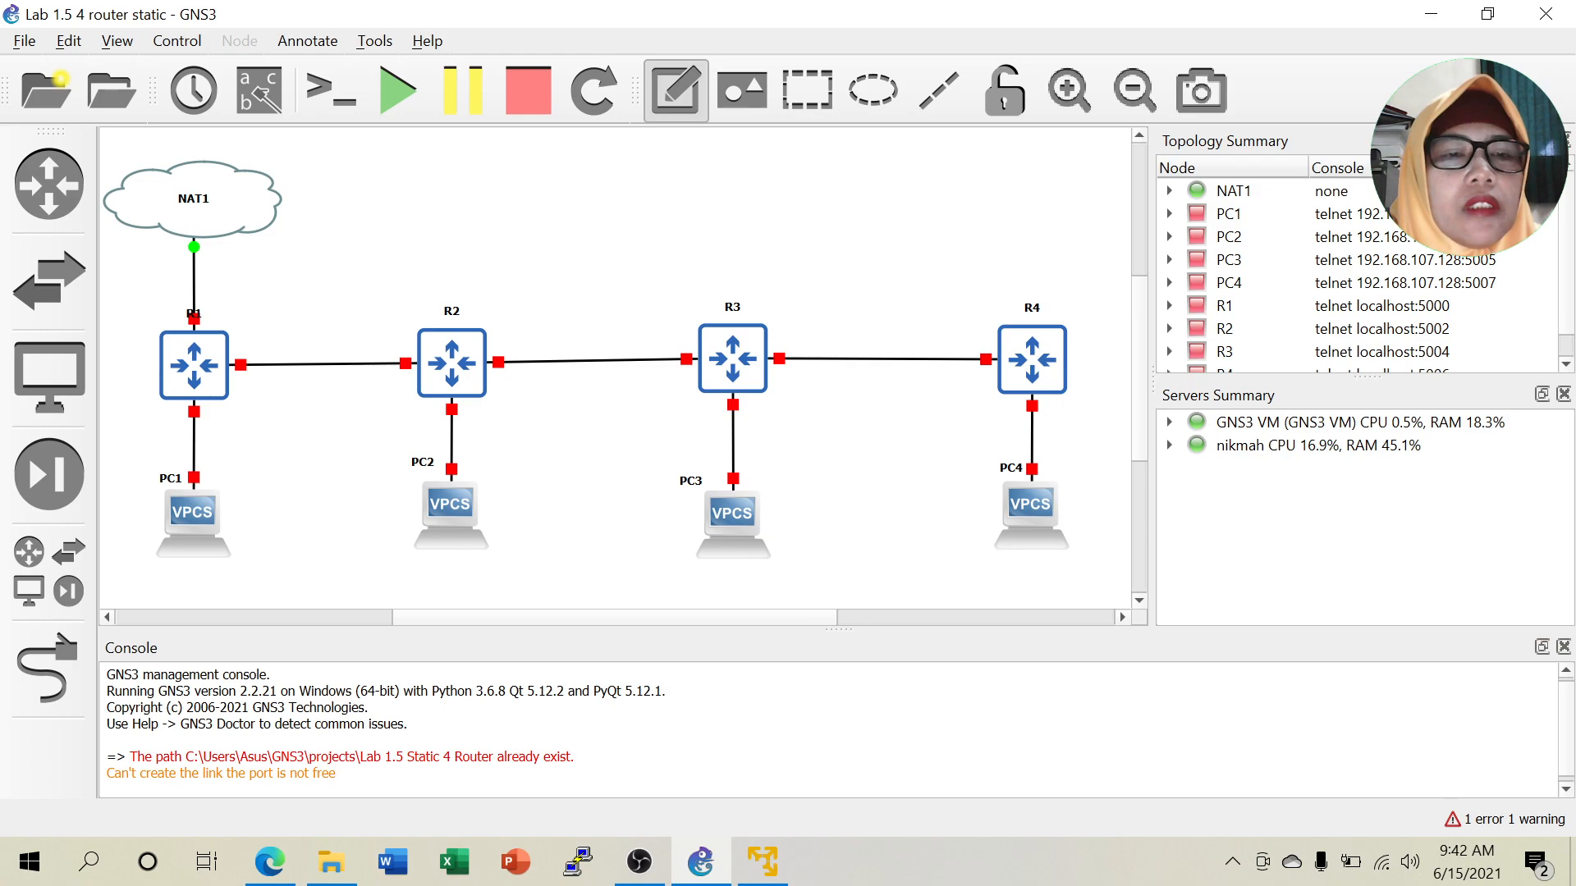
pyautogui.click(301, 356)
pyautogui.write('172.16.12.0/24')
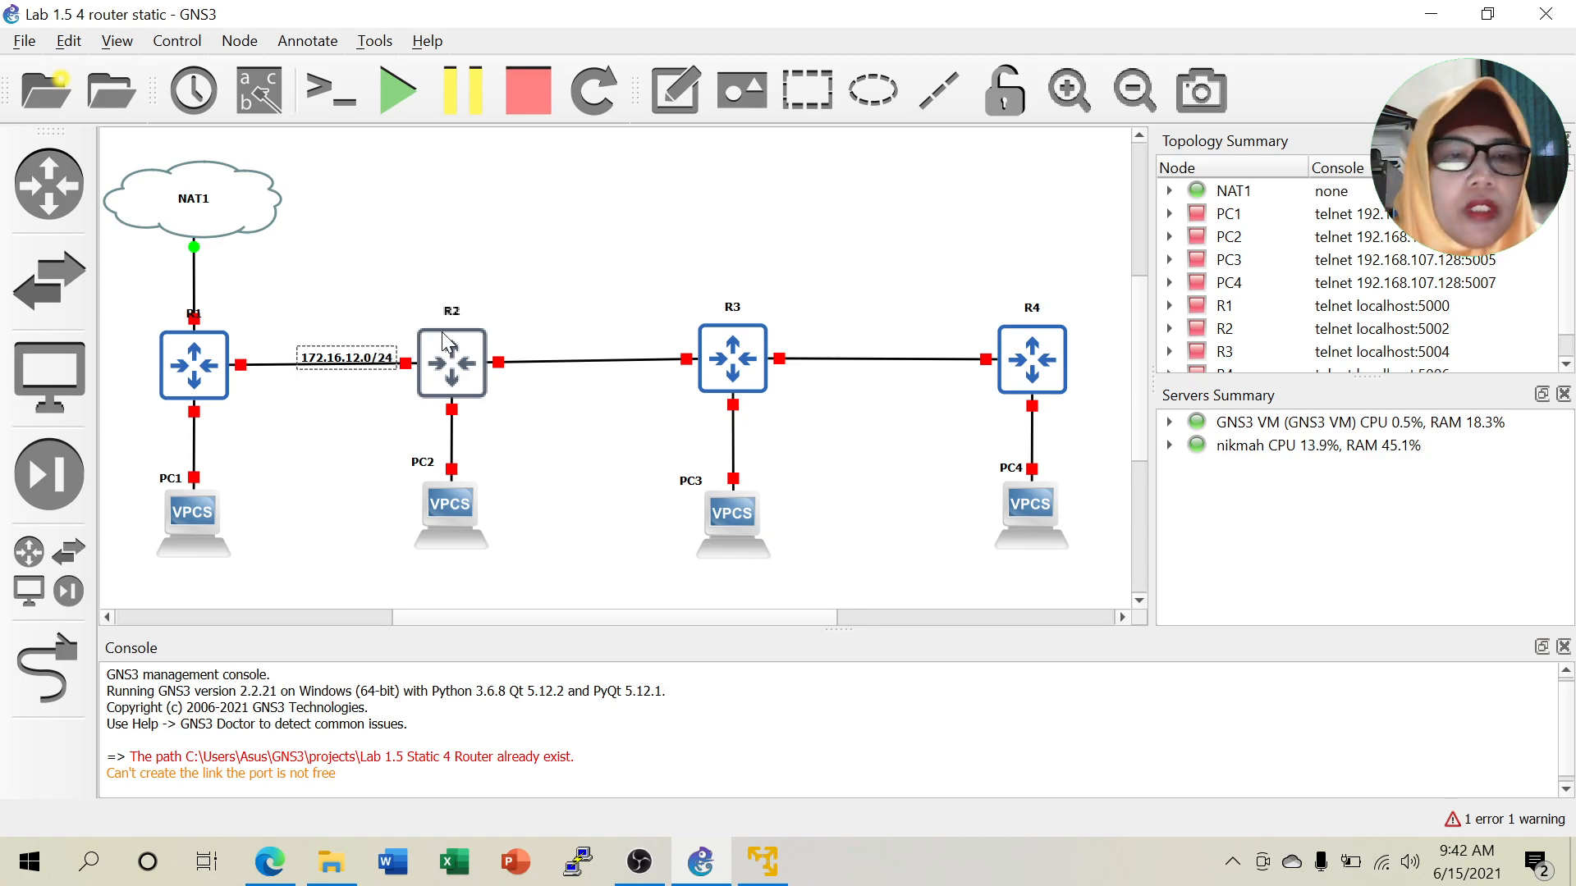
pyautogui.click(376, 227)
pyautogui.moveTo(362, 348); pyautogui.dragTo(596, 343)
# Duplicate the subnet note twice, placing a copy above the R3–R4 link.
pyautogui.rightClick(343, 344)
pyautogui.click(386, 350)
pyautogui.rightClick(612, 340)
pyautogui.click(653, 346)
pyautogui.moveTo(646, 365); pyautogui.dragTo(957, 340)
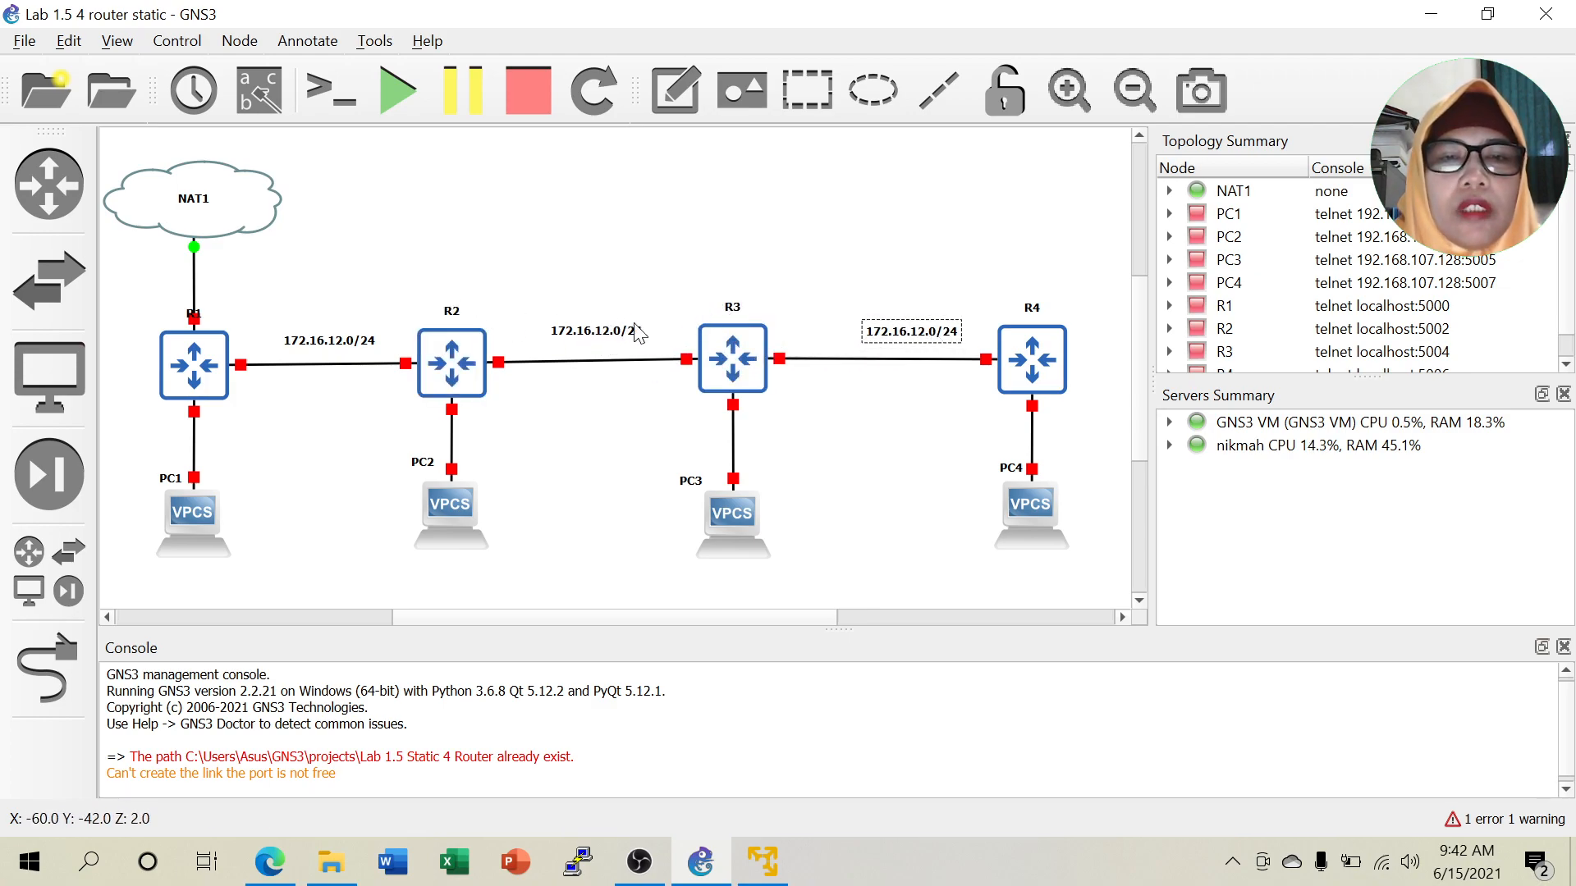
# Edit the copies to read 172.16.23.0/24 for R2–R3 and 172.16.34.0/24 for R3–R4.
pyautogui.doubleClick(606, 328)
pyautogui.click(603, 329)
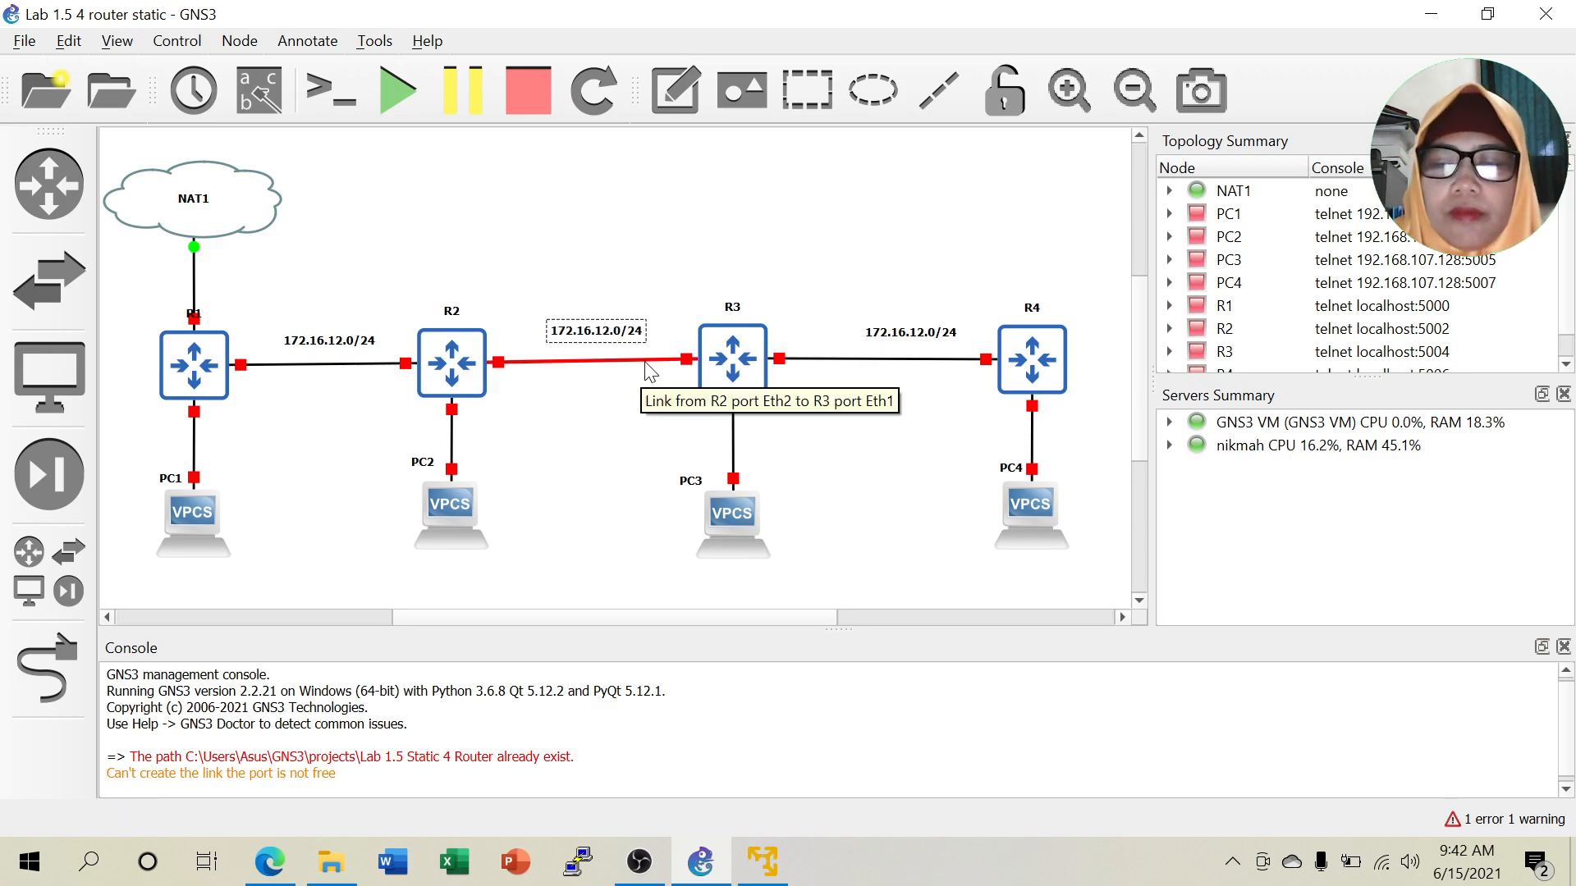
pyautogui.write('3')
pyautogui.click(924, 339)
pyautogui.doubleClick(925, 336)
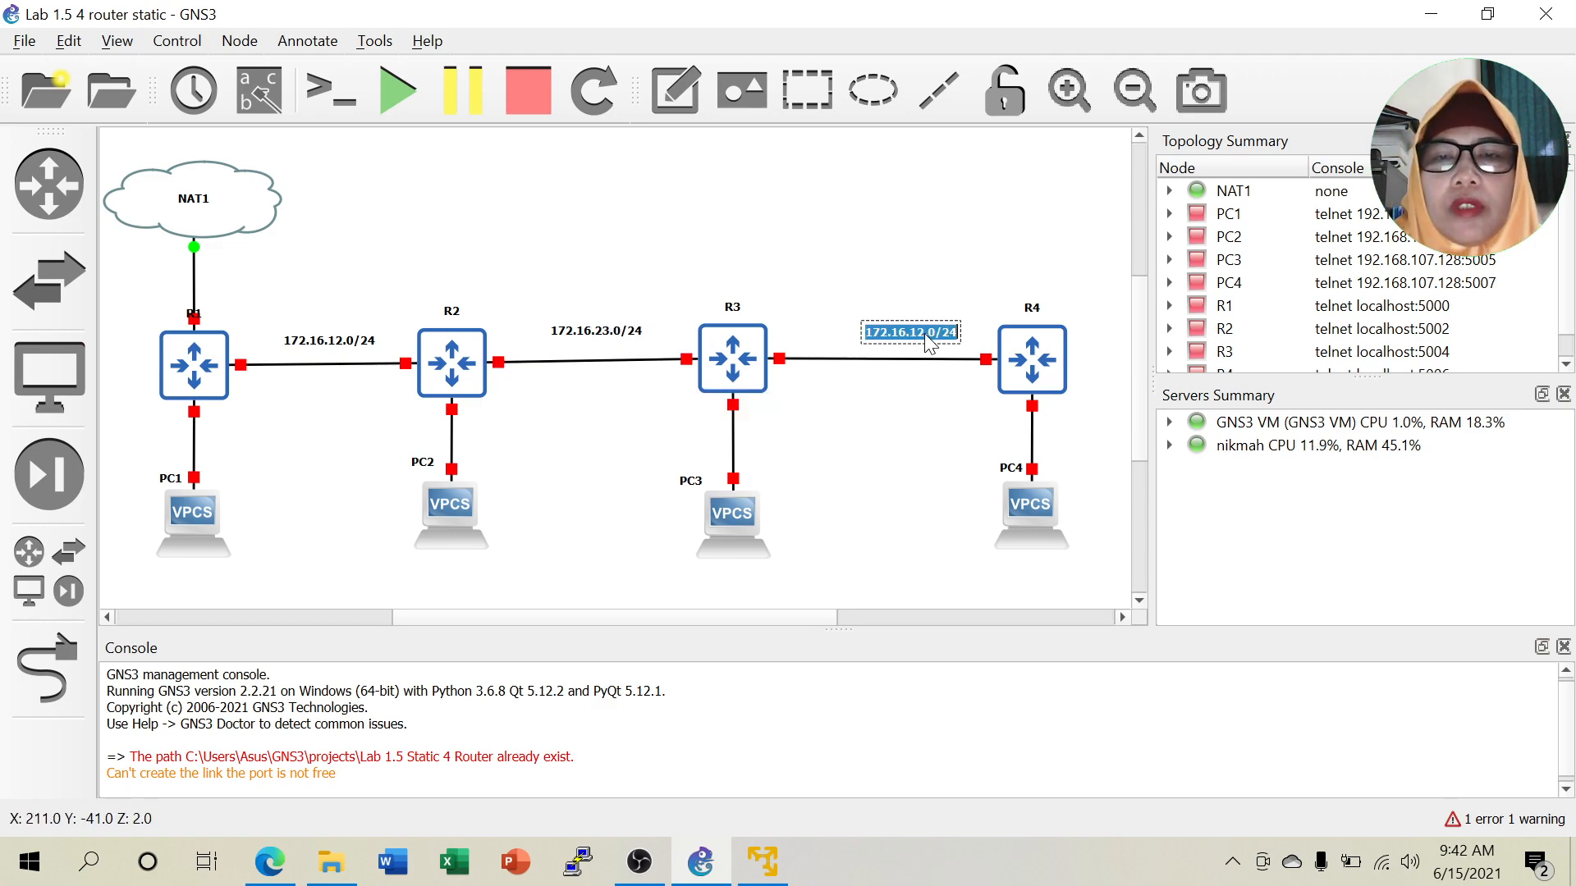
pyautogui.click(925, 334)
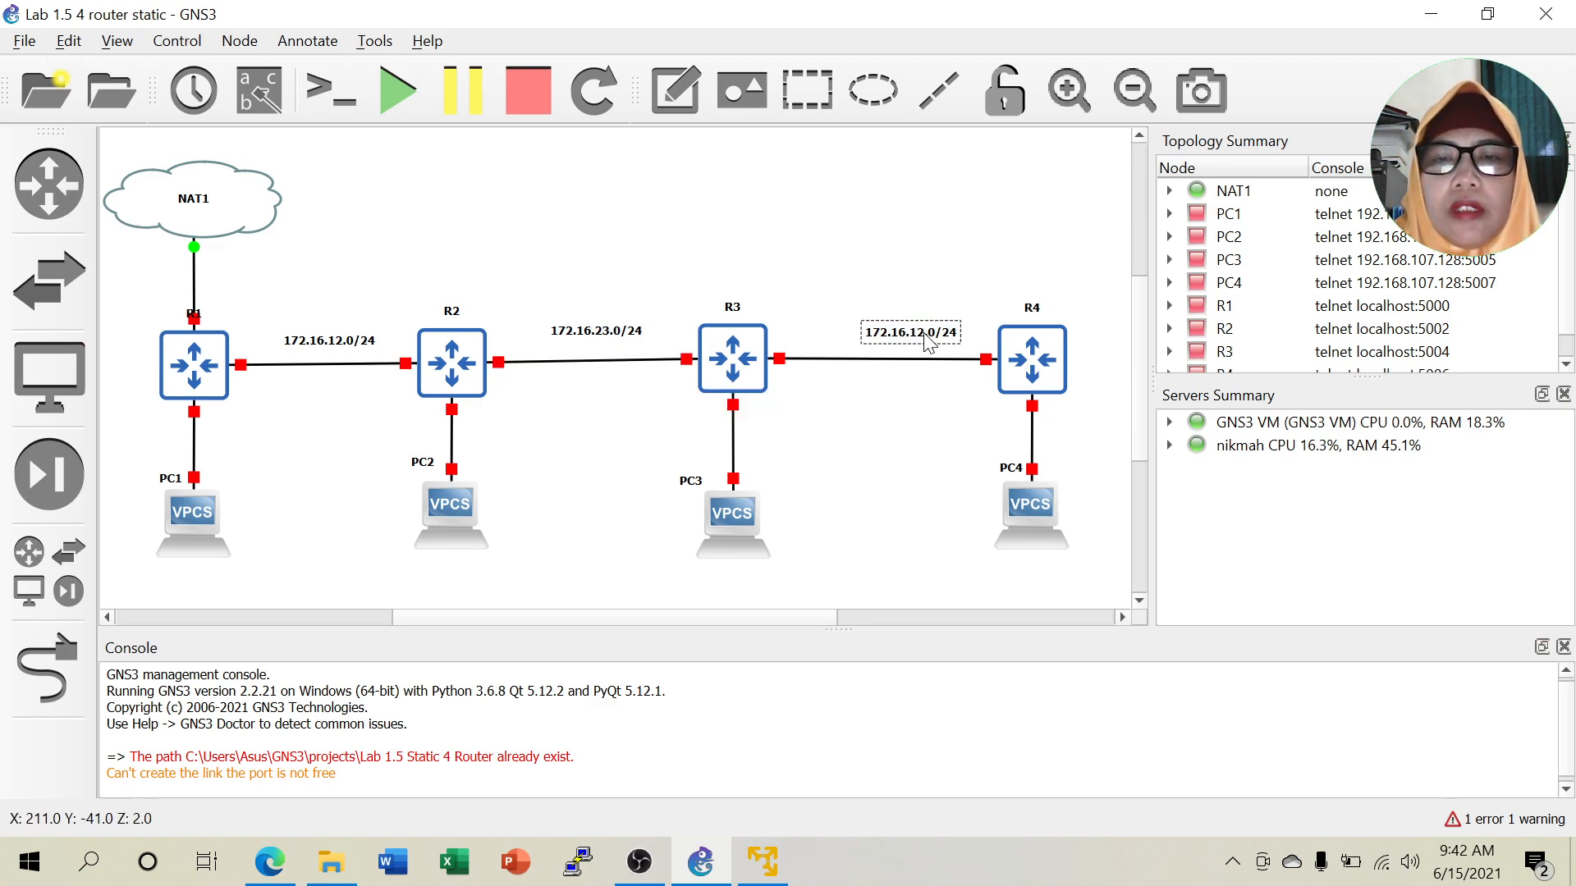
pyautogui.write('34')
pyautogui.click(865, 253)
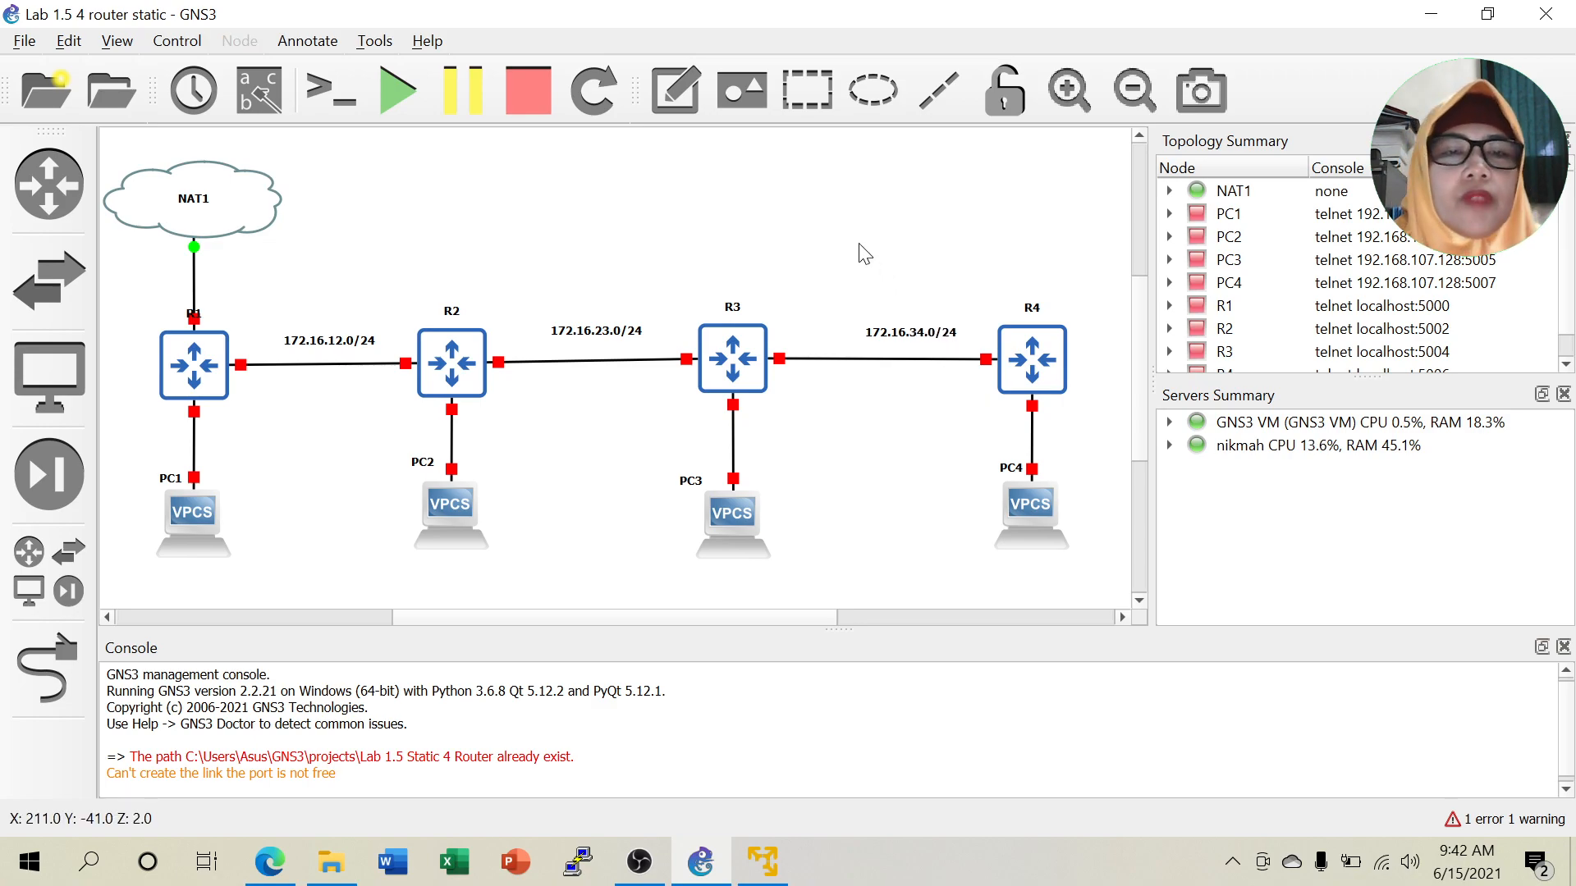
# Add a 192.168.1.0/24 note beside the R1–PC1 link.
pyautogui.click(309, 43)
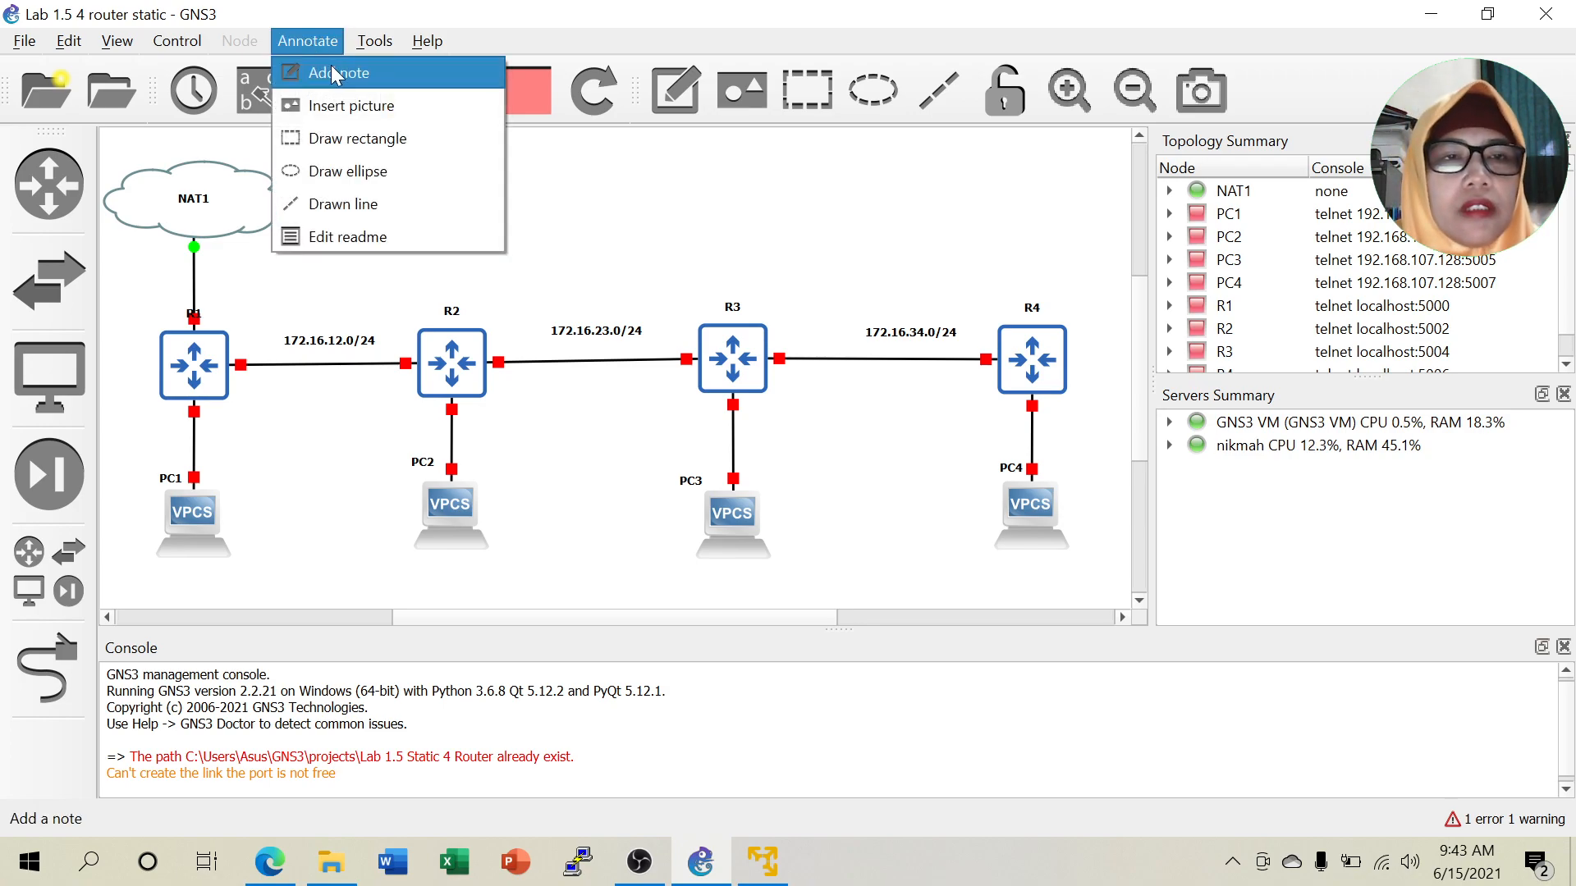
pyautogui.click(331, 68)
pyautogui.click(225, 448)
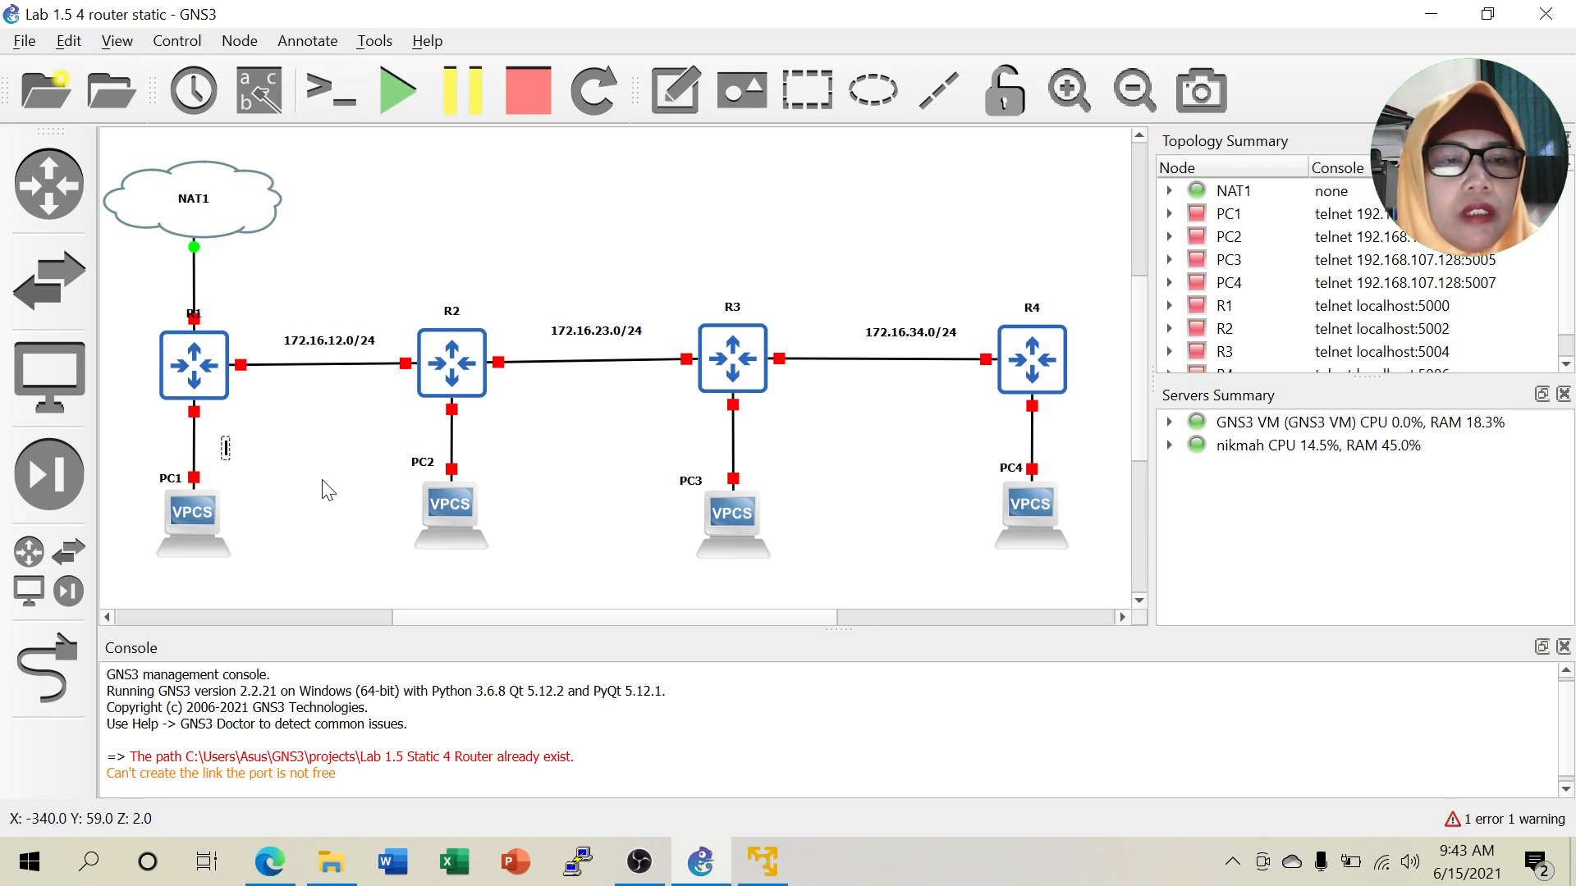
pyautogui.write('192.168.1.0/24')
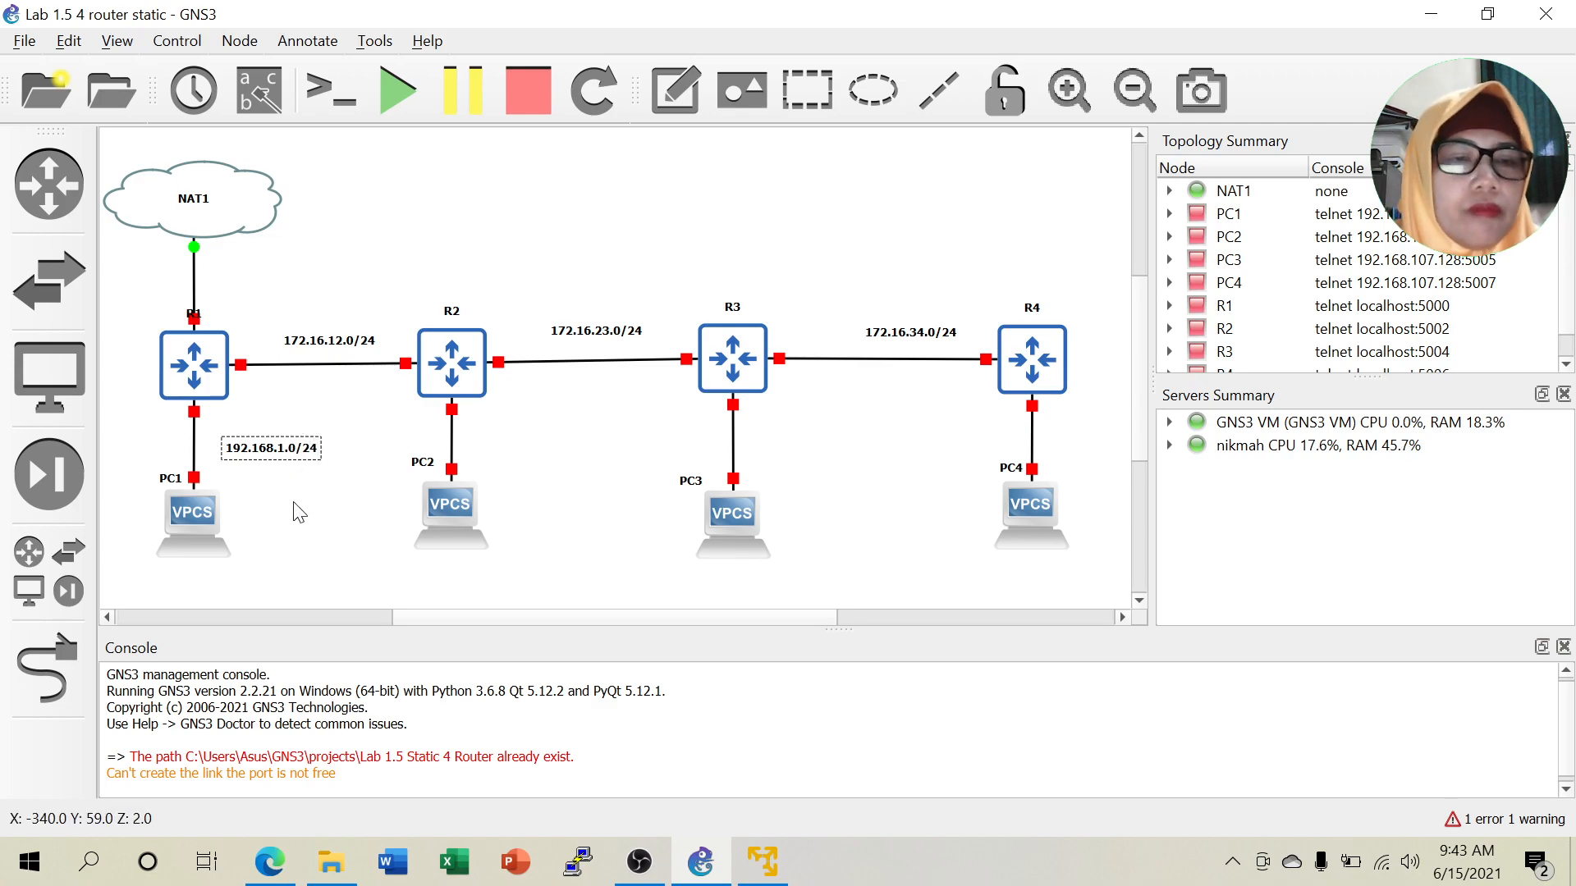
pyautogui.click(300, 511)
pyautogui.moveTo(280, 447); pyautogui.dragTo(536, 453)
# Duplicate the LAN note onto the PC2, PC3 and PC4 links, then zoom out.
pyautogui.rightClick(262, 448)
pyautogui.click(298, 458)
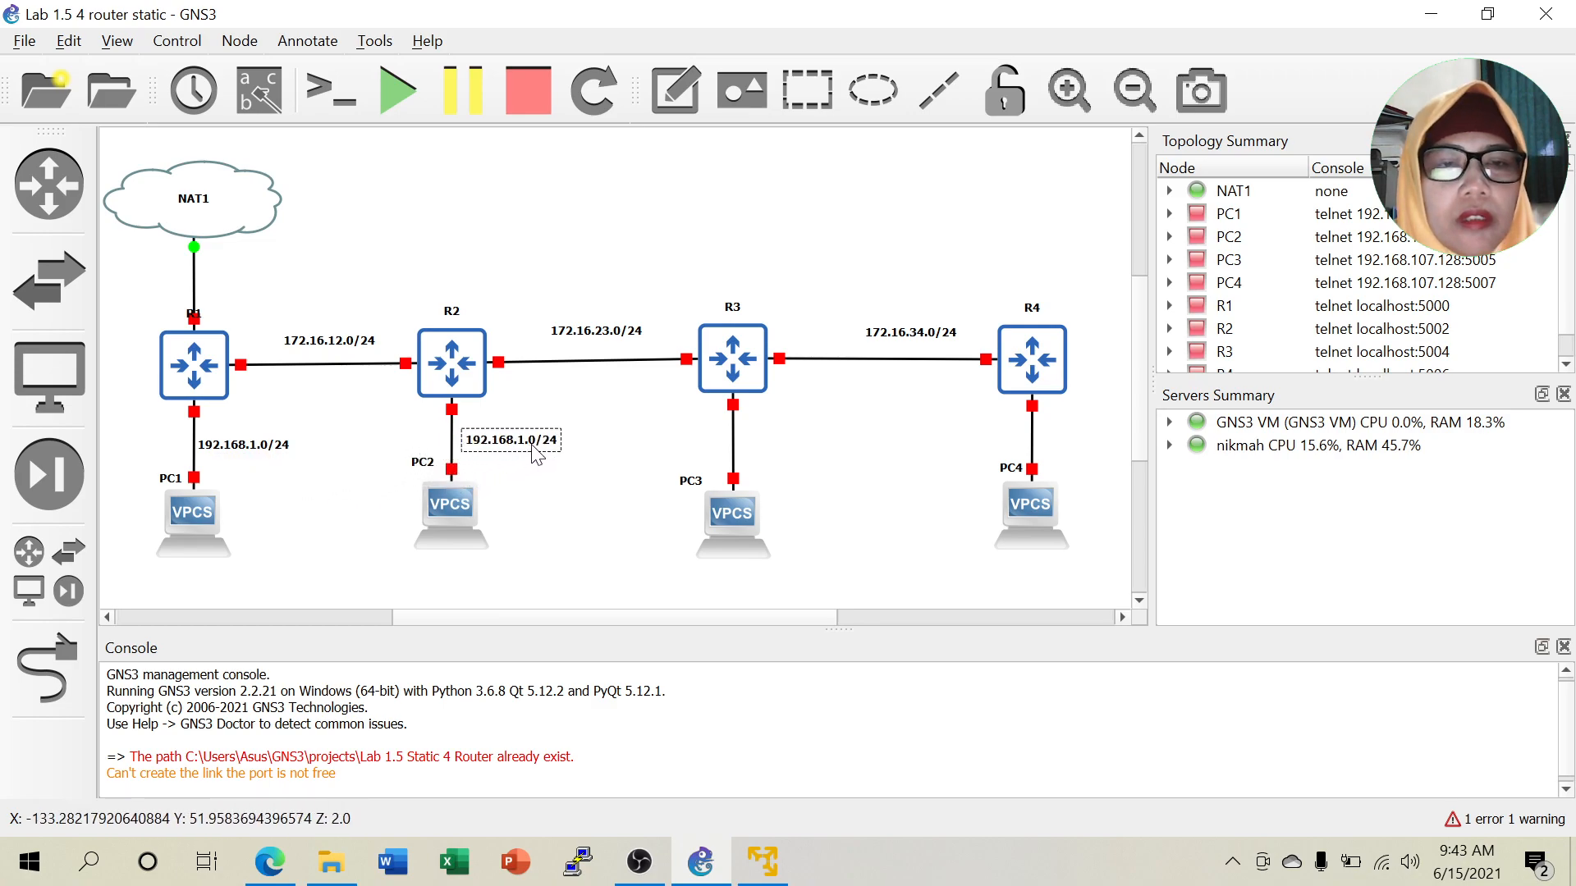
pyautogui.rightClick(550, 454)
pyautogui.click(585, 463)
pyautogui.moveTo(569, 469); pyautogui.dragTo(1102, 436)
pyautogui.rightClick(842, 453)
pyautogui.click(886, 460)
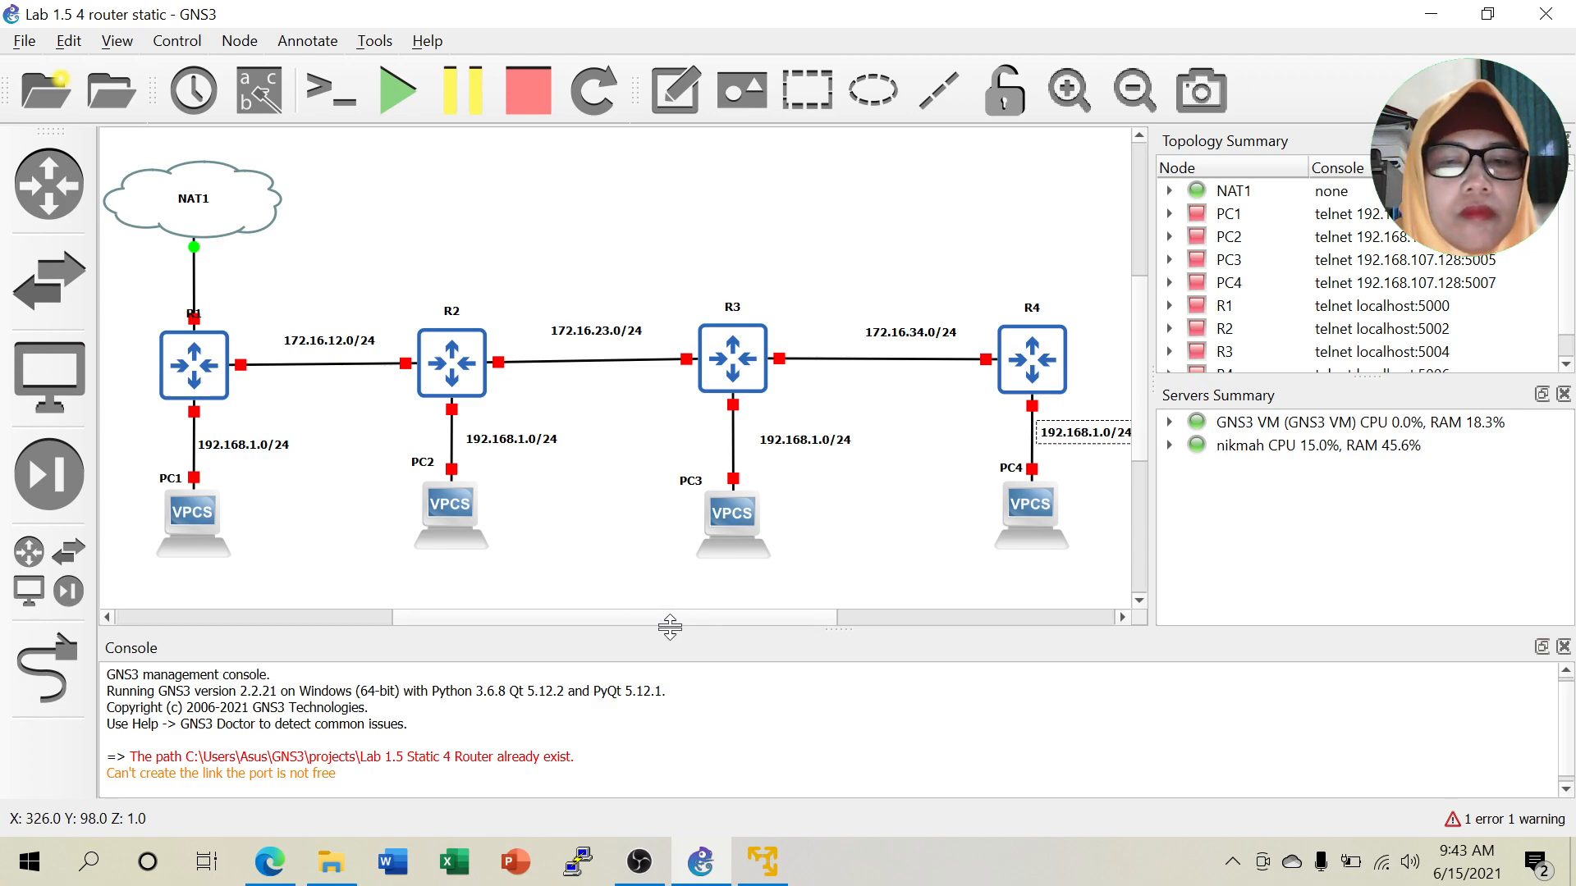
pyautogui.moveTo(677, 619)
pyautogui.mouseDown()
pyautogui.moveTo(717, 622)
pyautogui.moveTo(678, 620)
pyautogui.mouseUp()
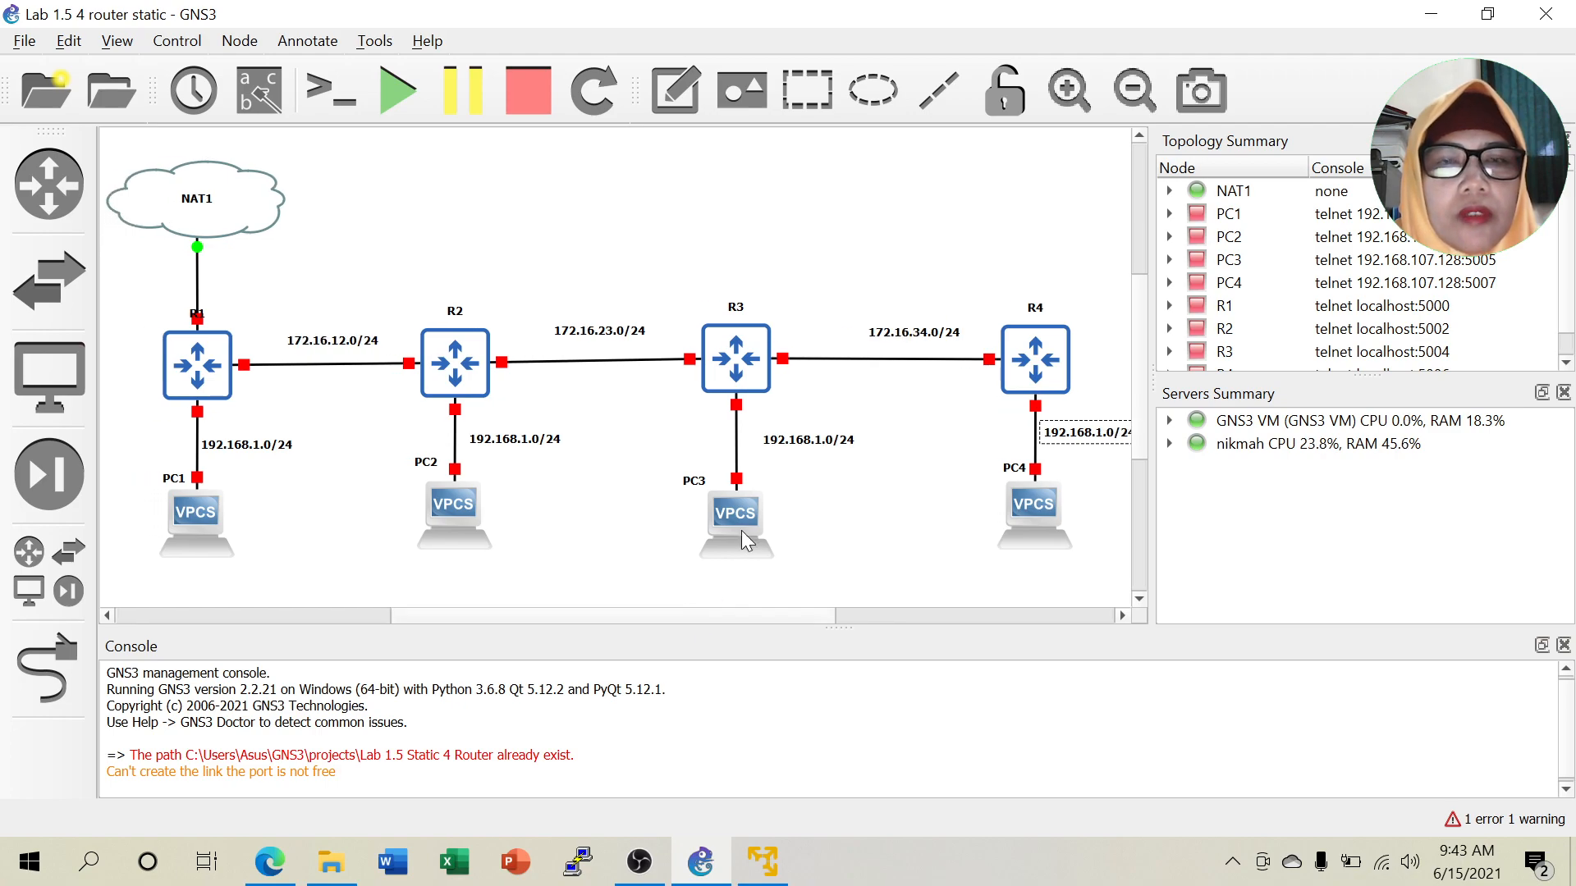
pyautogui.click(1135, 90)
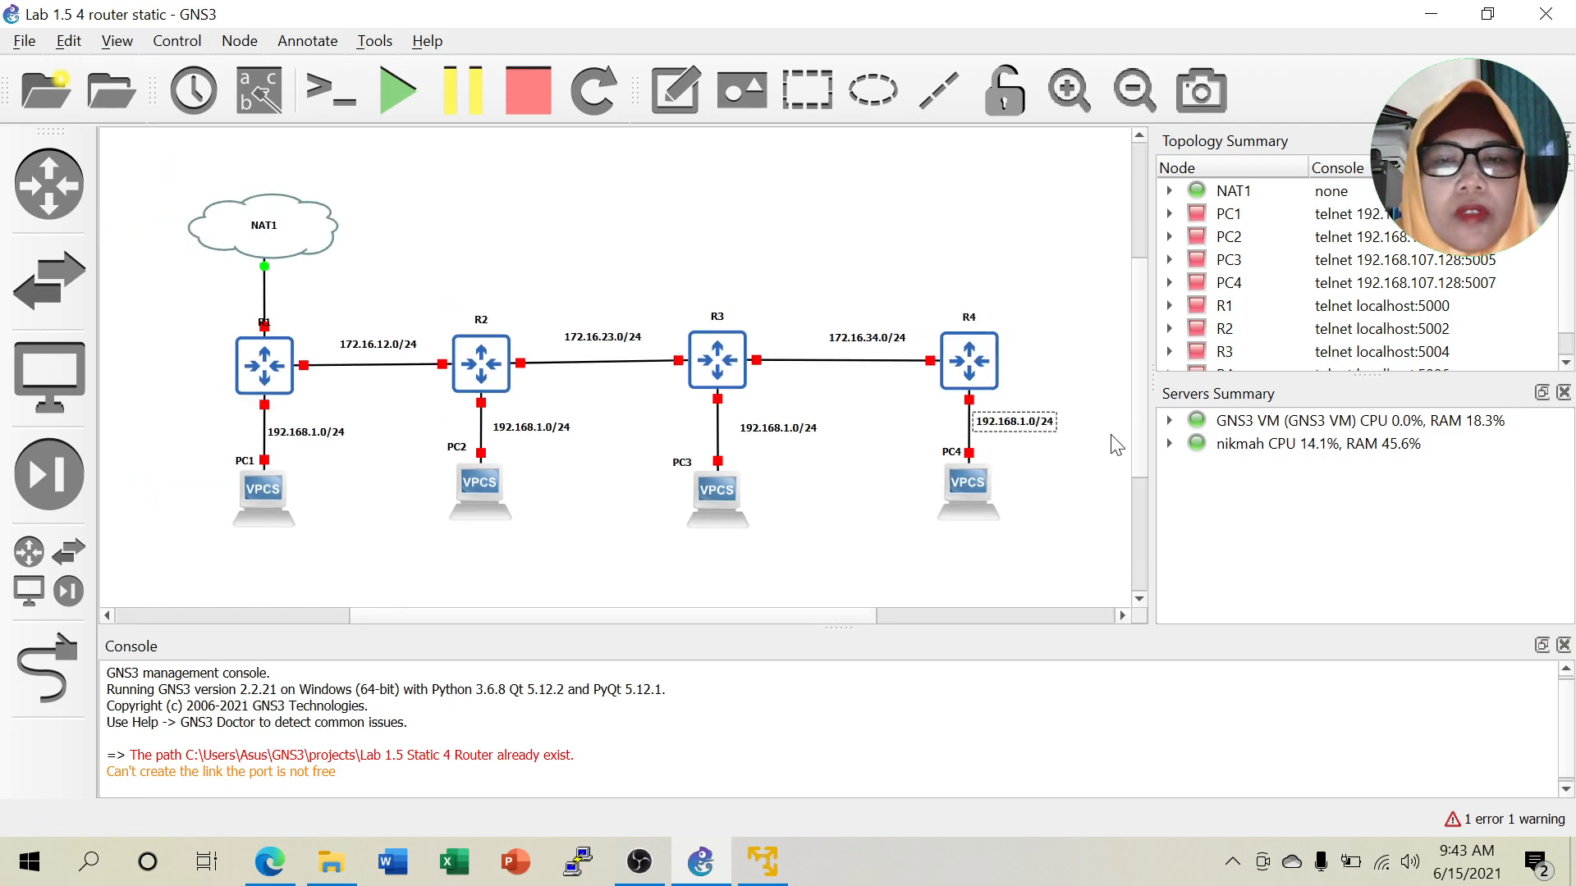
# Edit the copied labels to 192.168.2.0/24, 192.168.3.0/24 and 192.168.4.0/24.
pyautogui.doubleClick(541, 427)
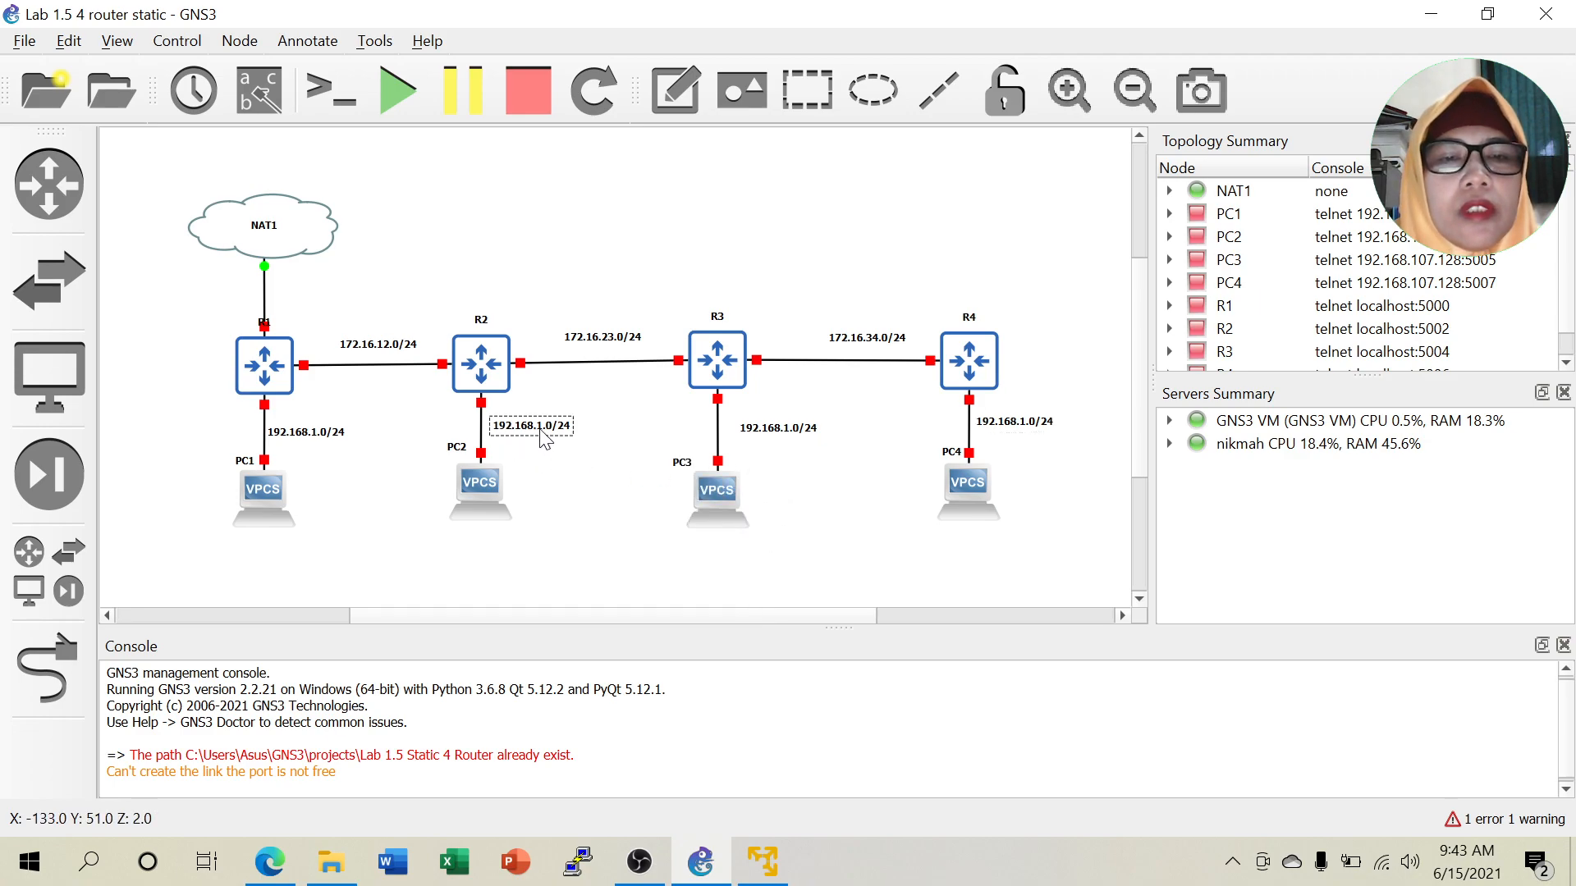
pyautogui.click(544, 431)
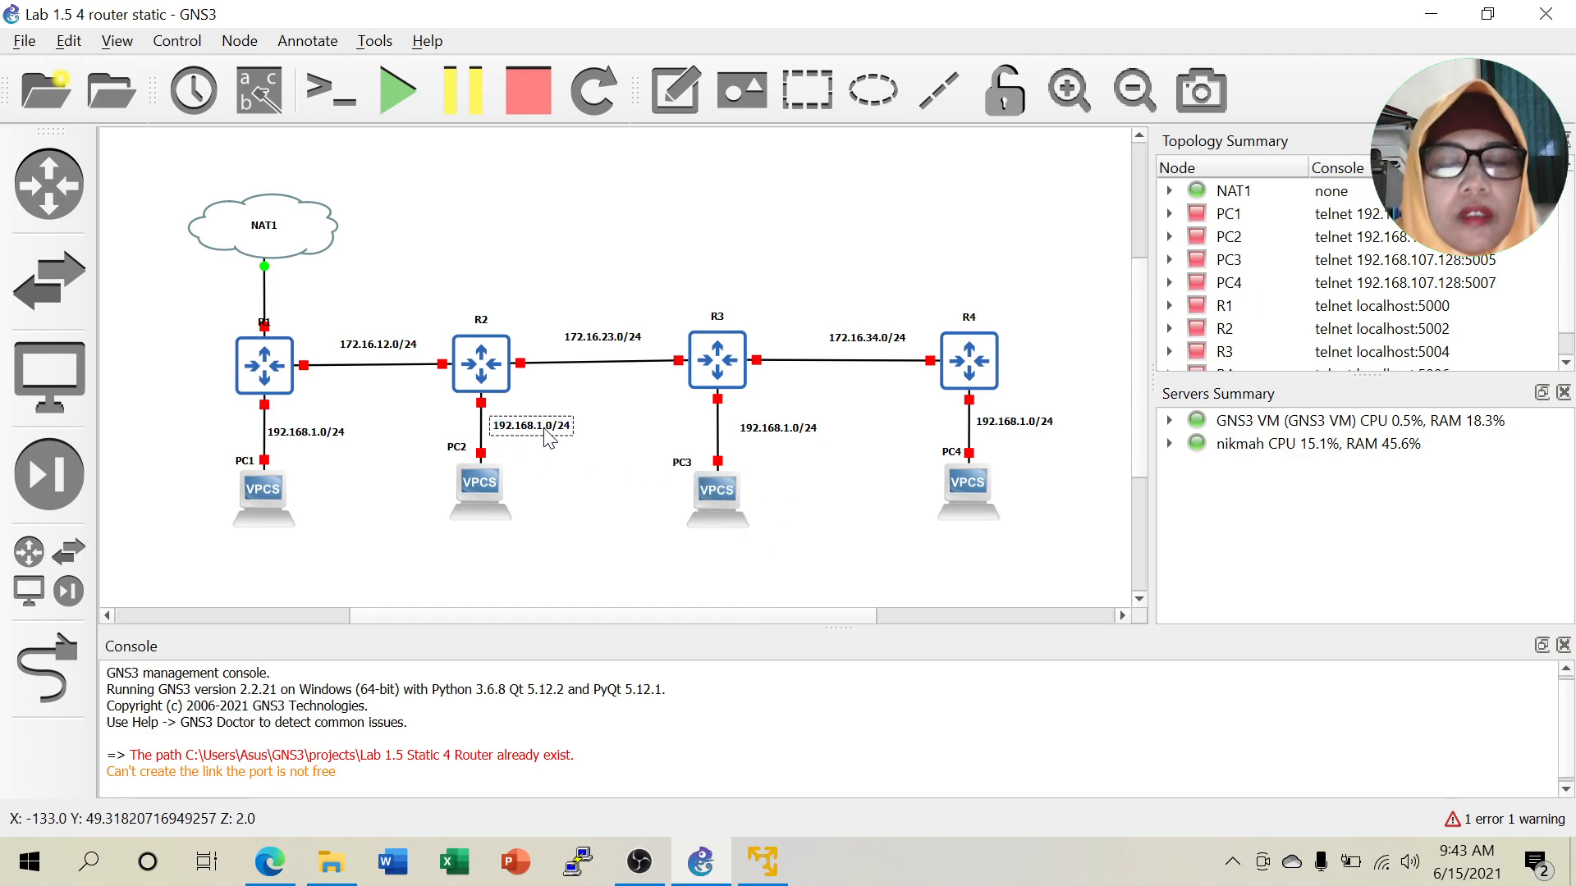
pyautogui.doubleClick(796, 429)
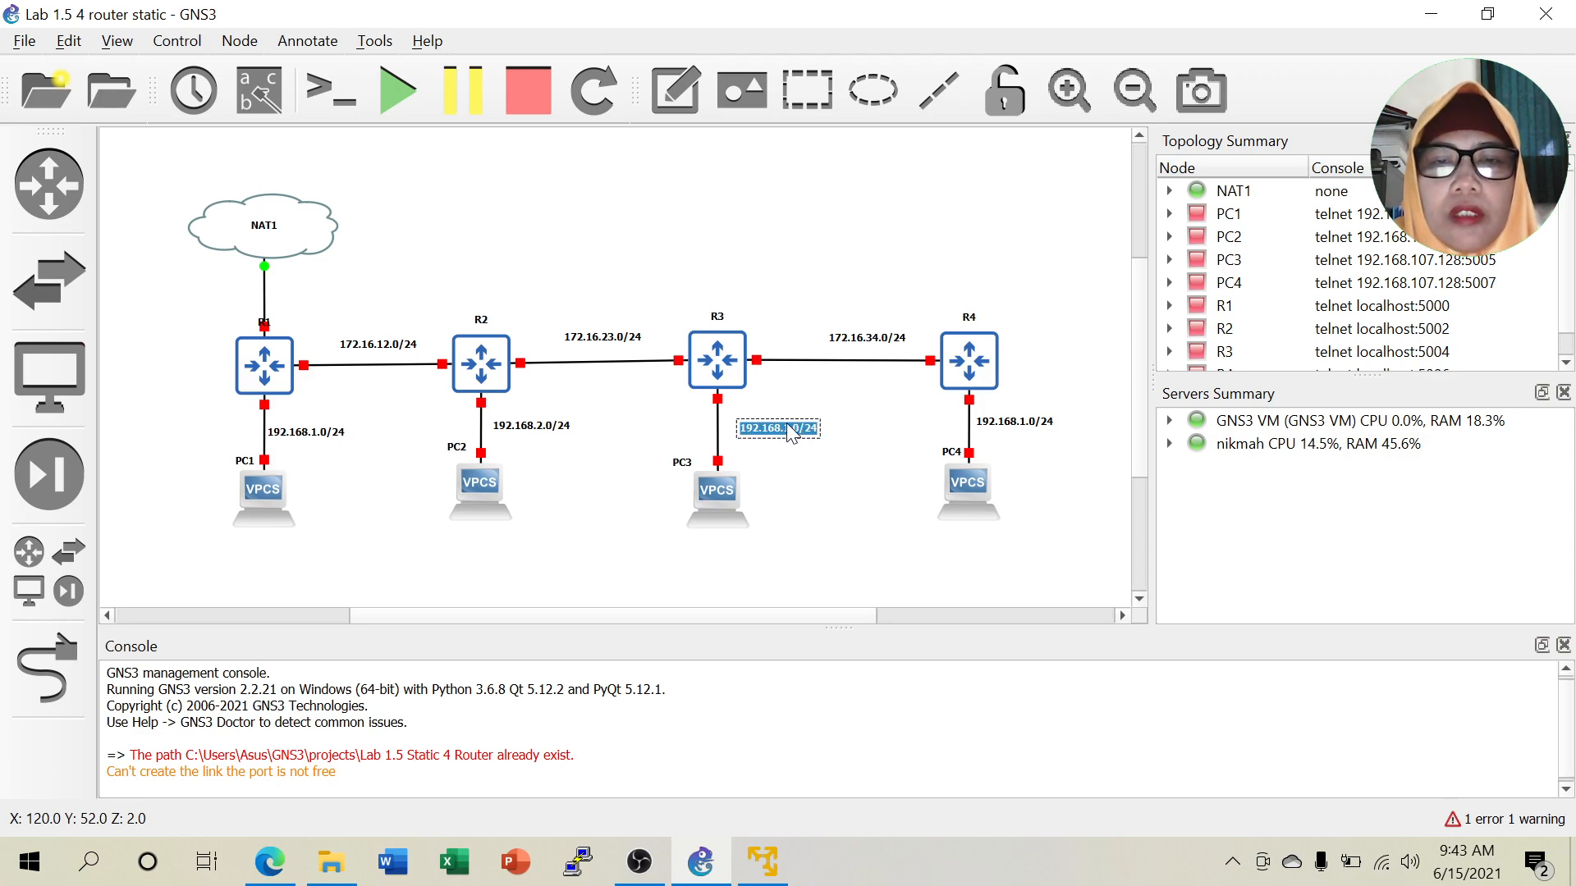
pyautogui.press('BackSpace')
pyautogui.write('3')
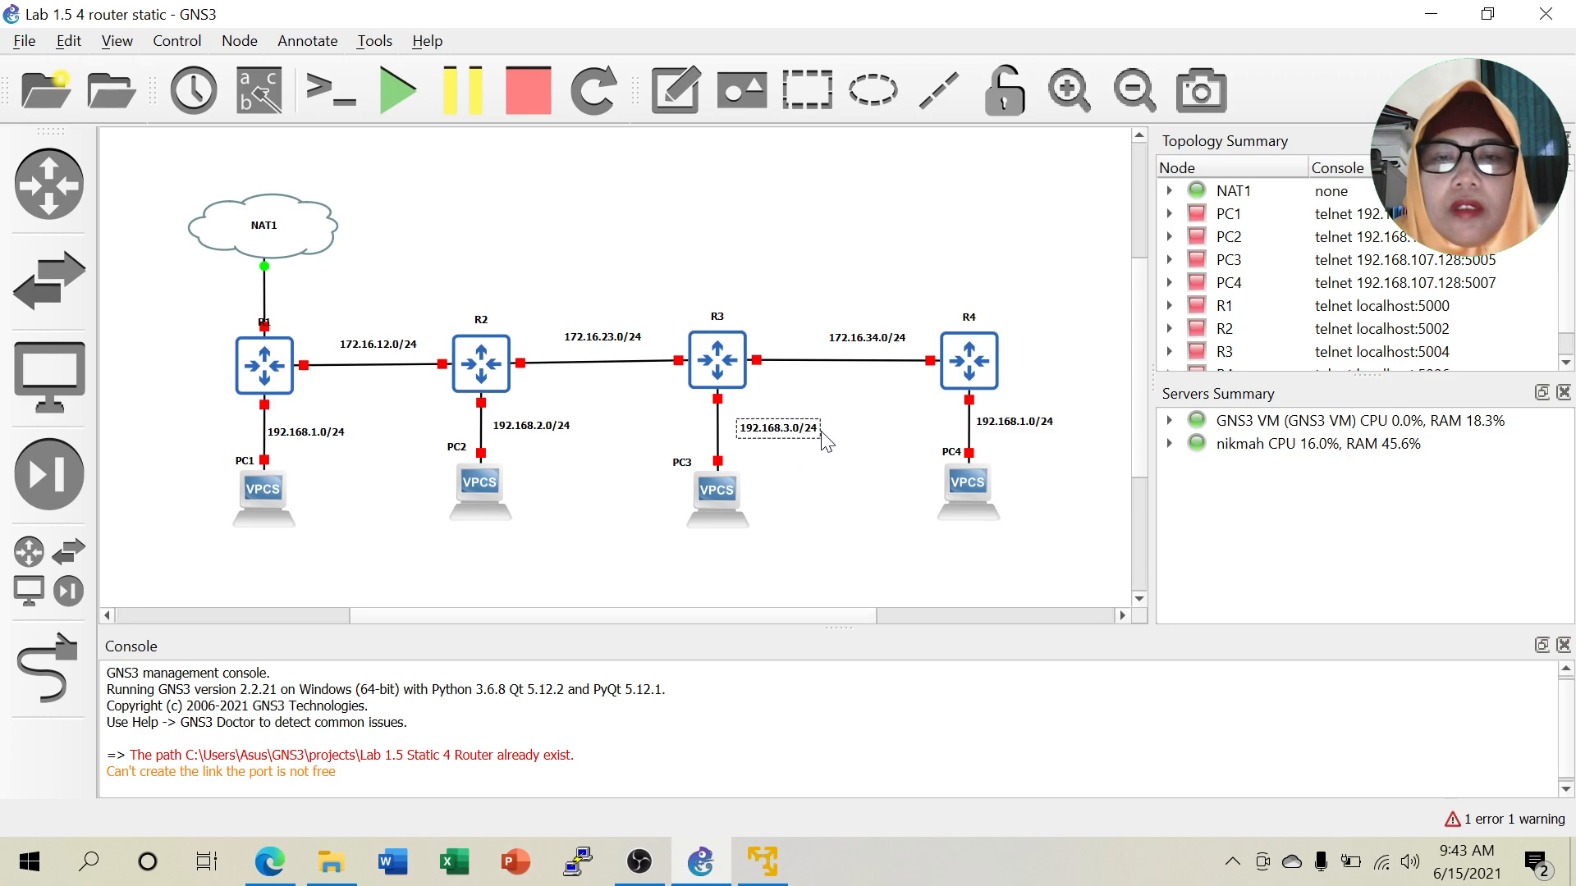
pyautogui.click(1032, 432)
pyautogui.press('BackSpace')
pyautogui.write('4')
pyautogui.click(1048, 506)
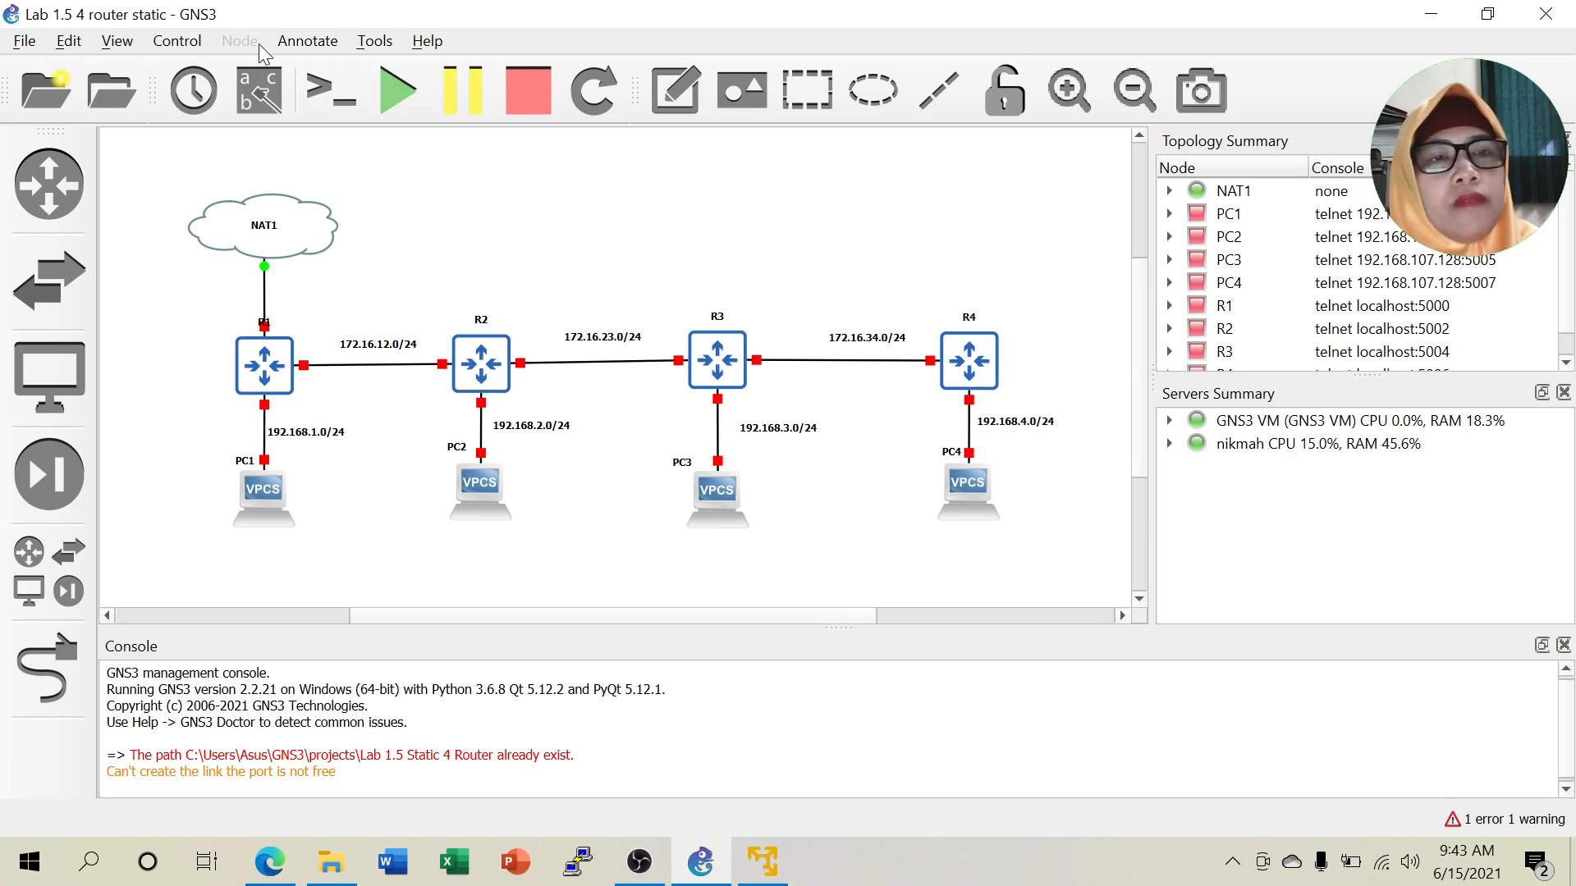
# Add a note reading 'Simple Static route 4 router di GNS3' above the topology.
pyautogui.click(300, 42)
pyautogui.click(331, 67)
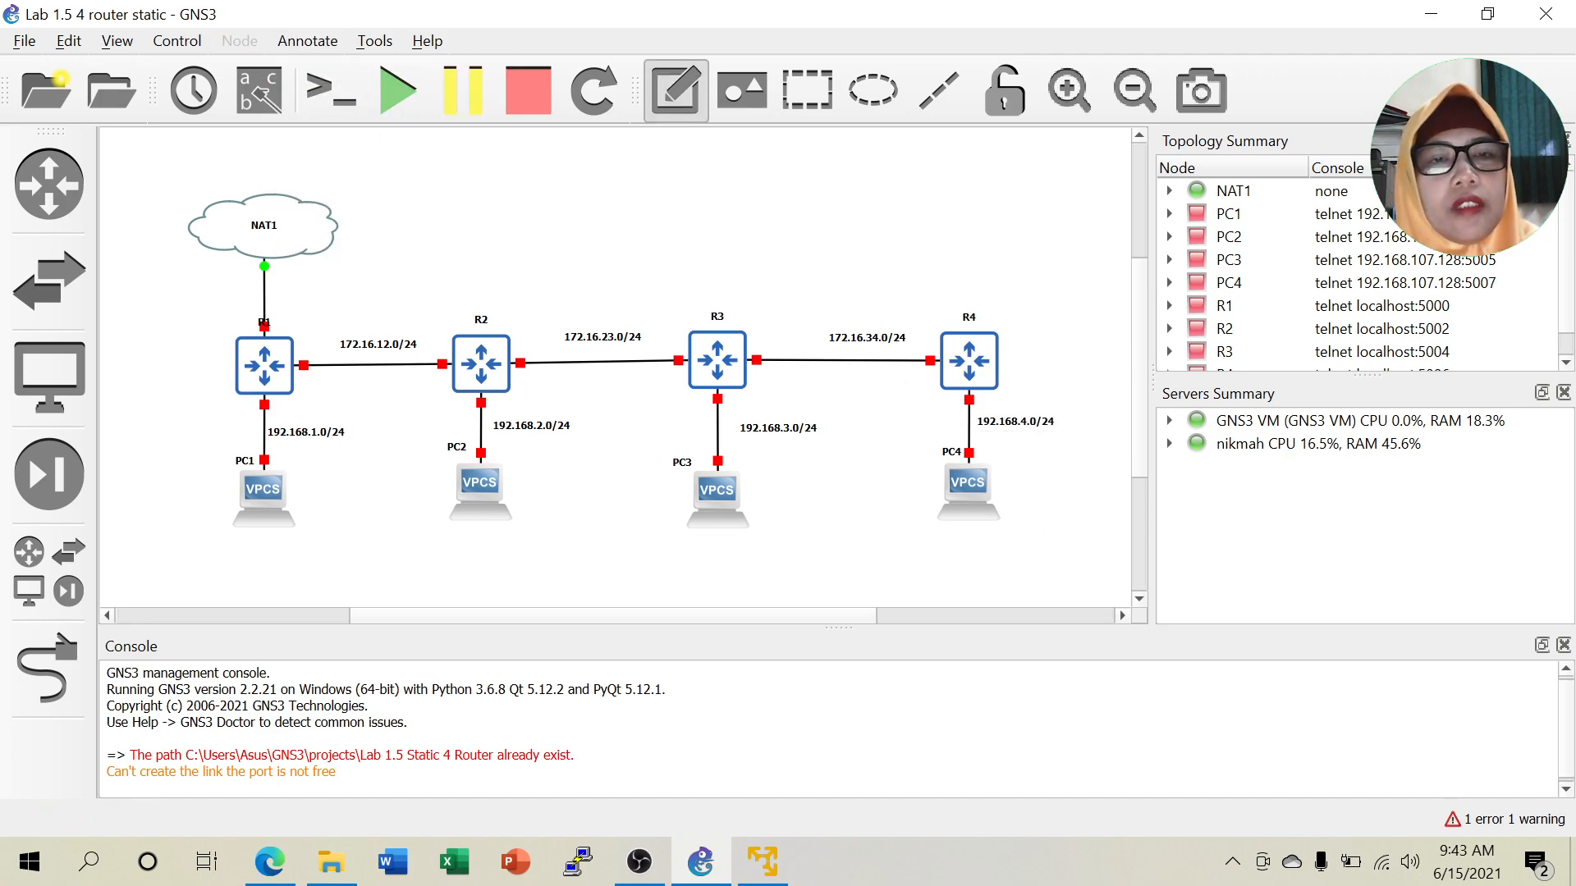
pyautogui.click(516, 239)
pyautogui.write('Sim')
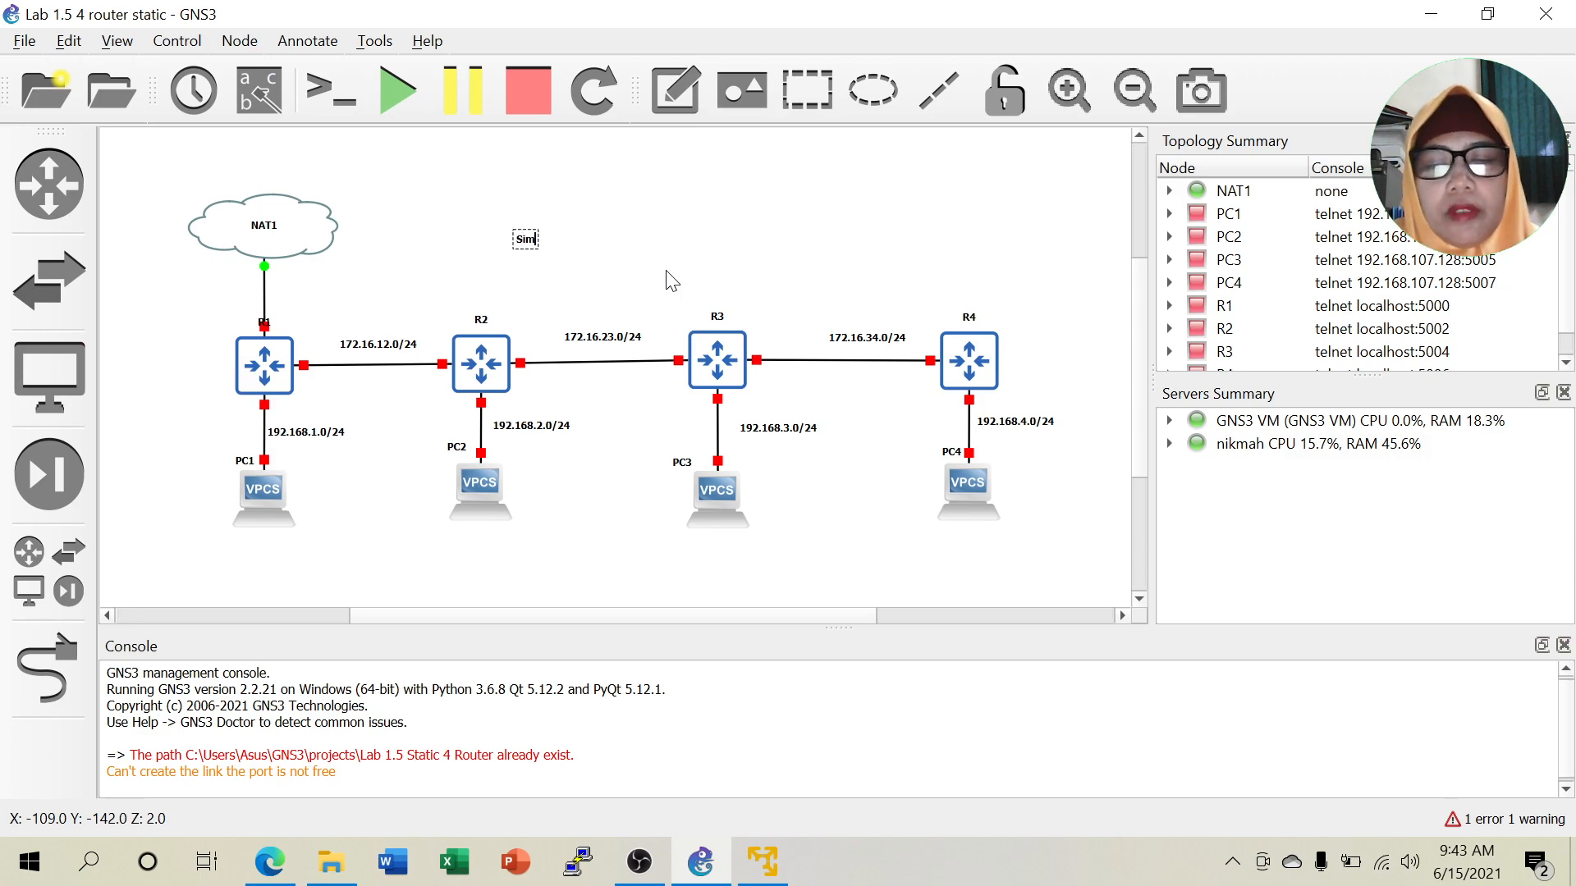
pyautogui.write('ple Sta')
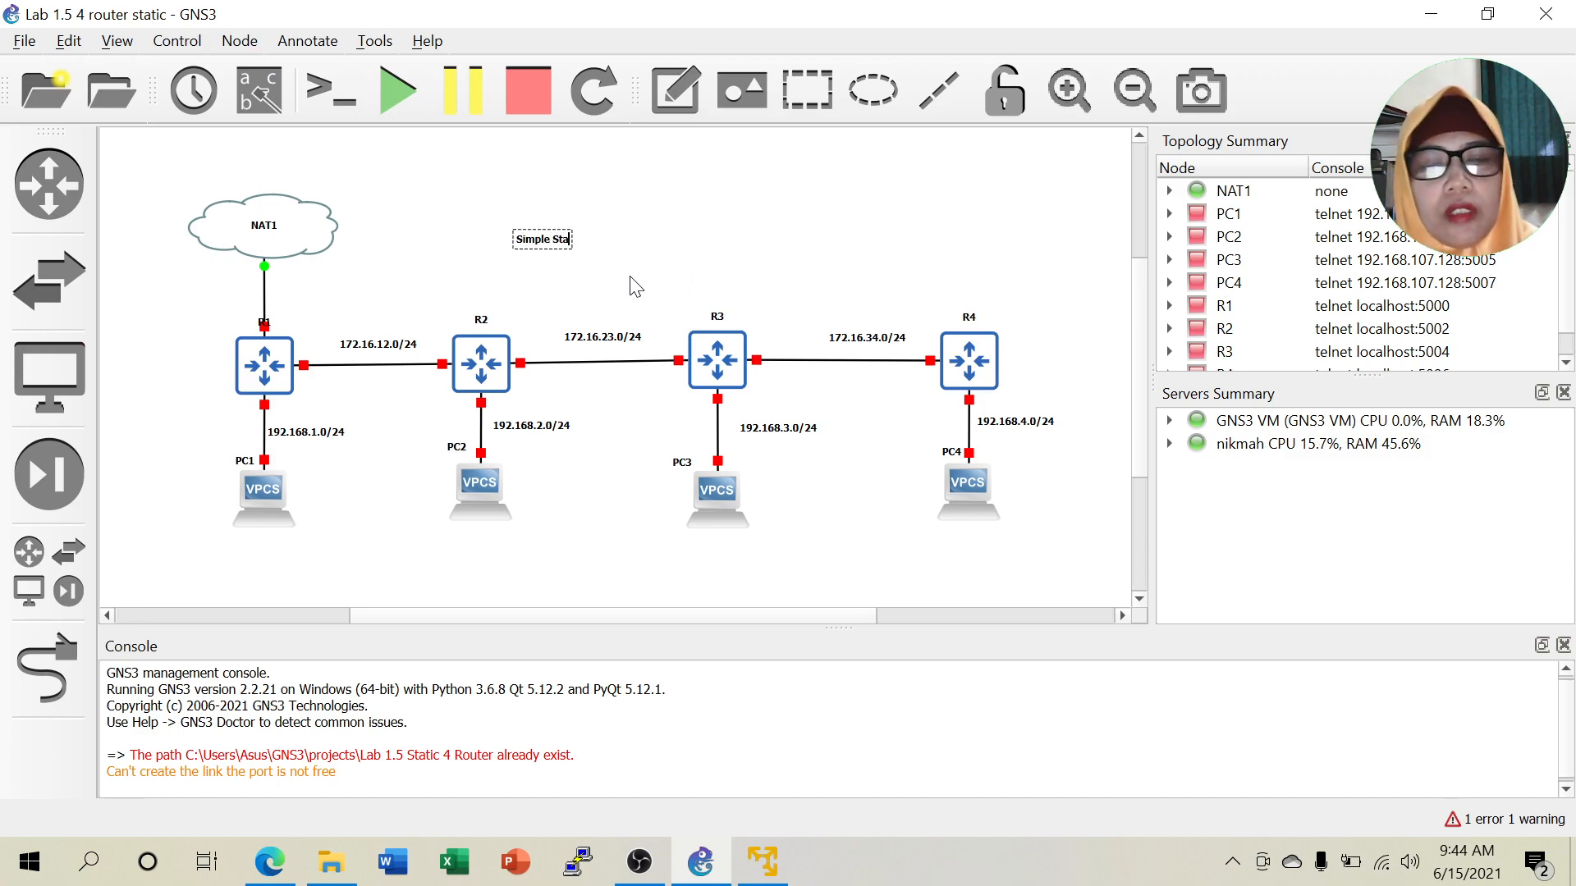
pyautogui.write('tic route 4 router')
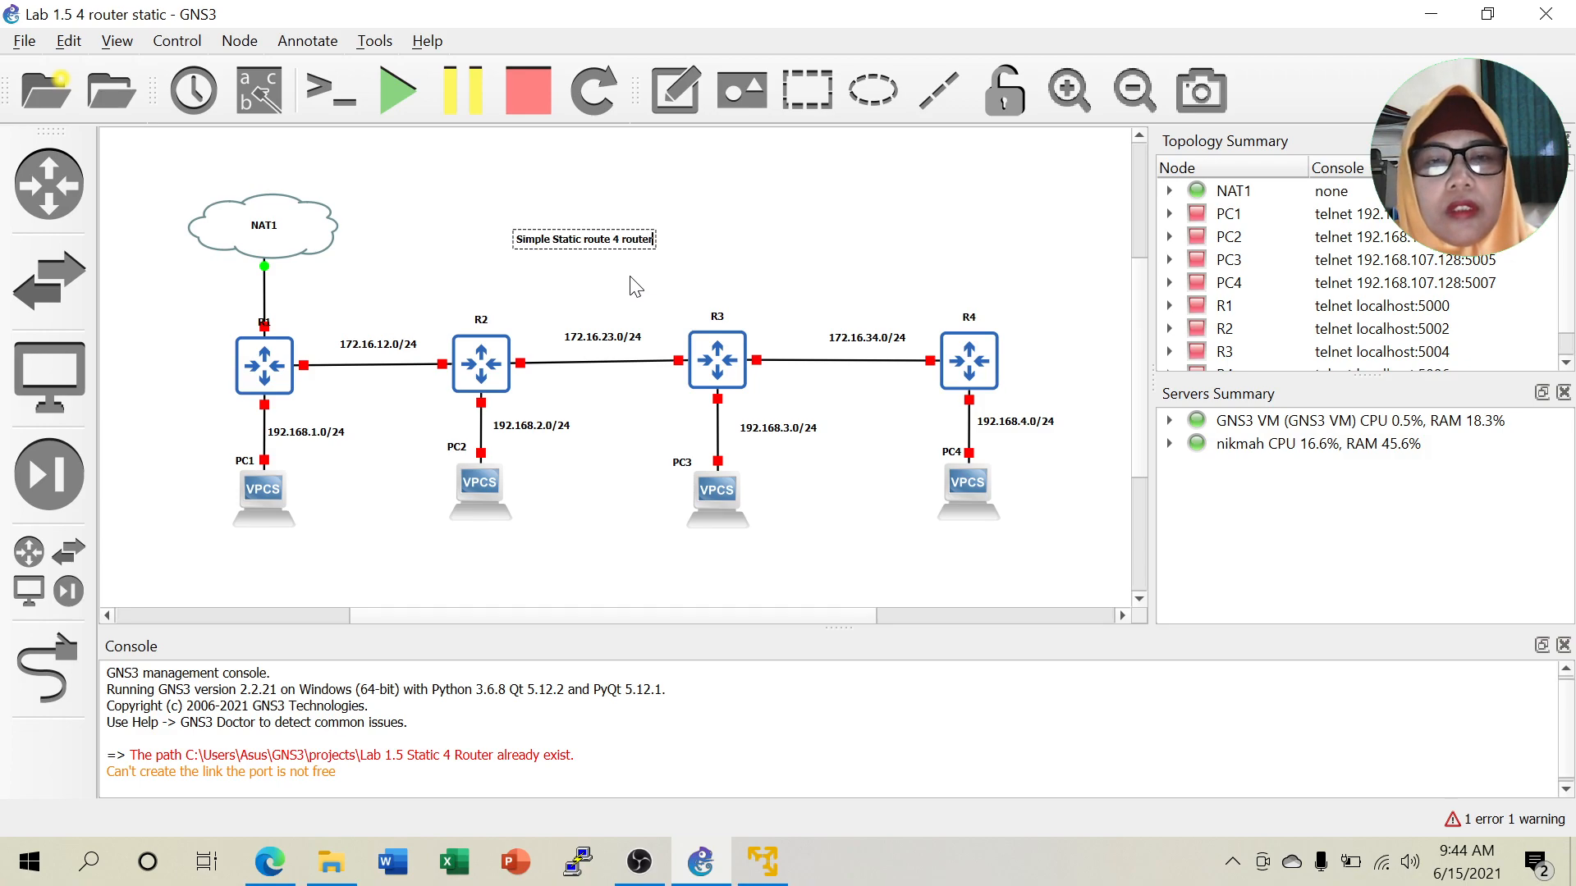
pyautogui.write(' di GNS3')
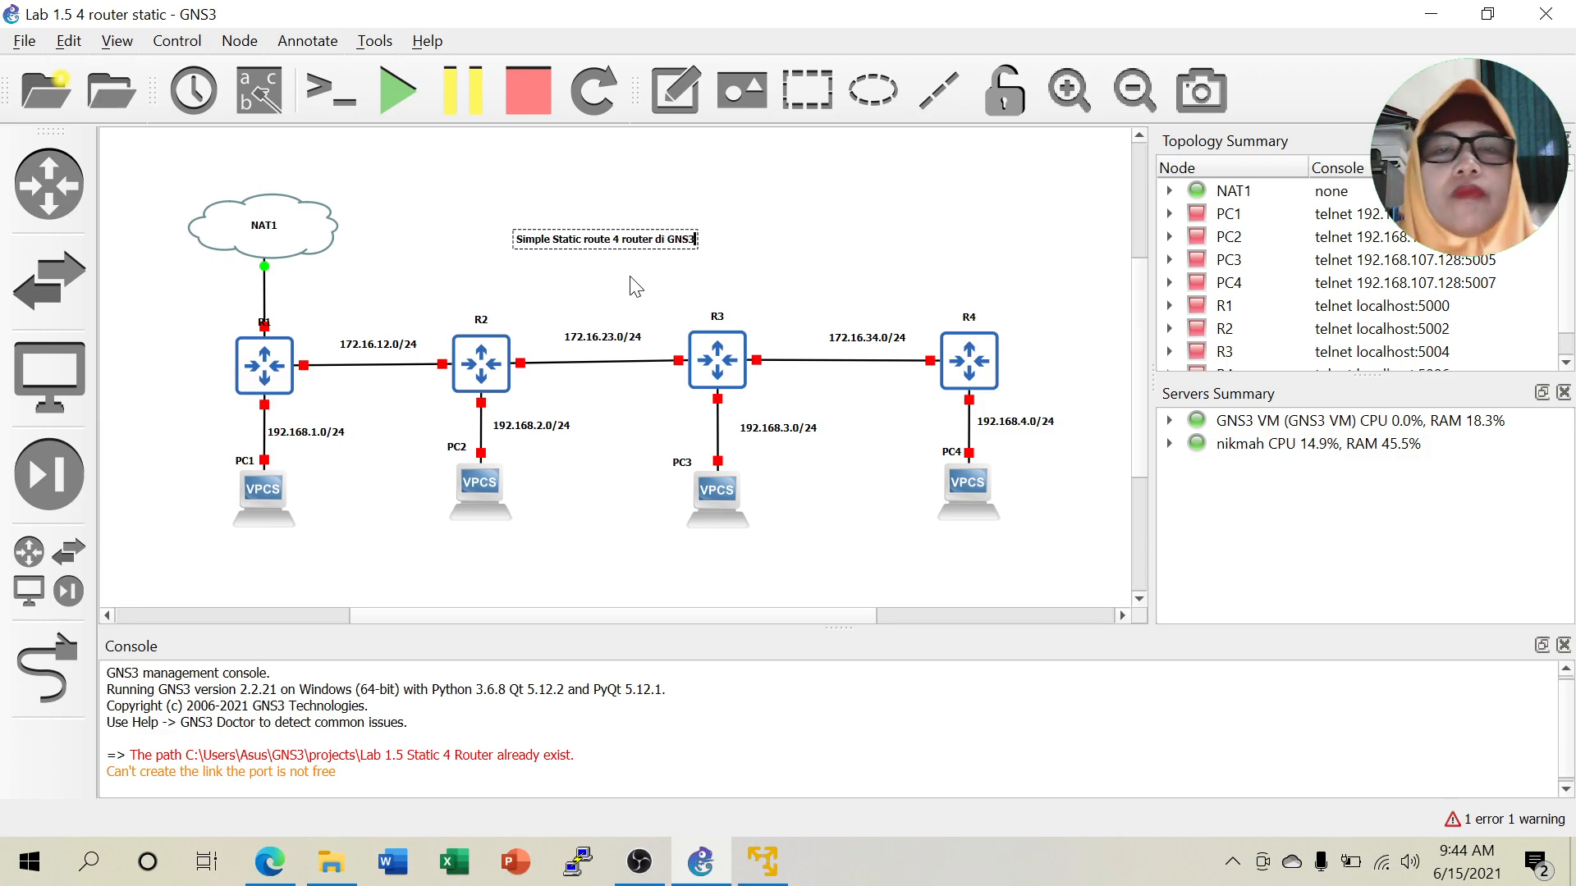
pyautogui.click(754, 275)
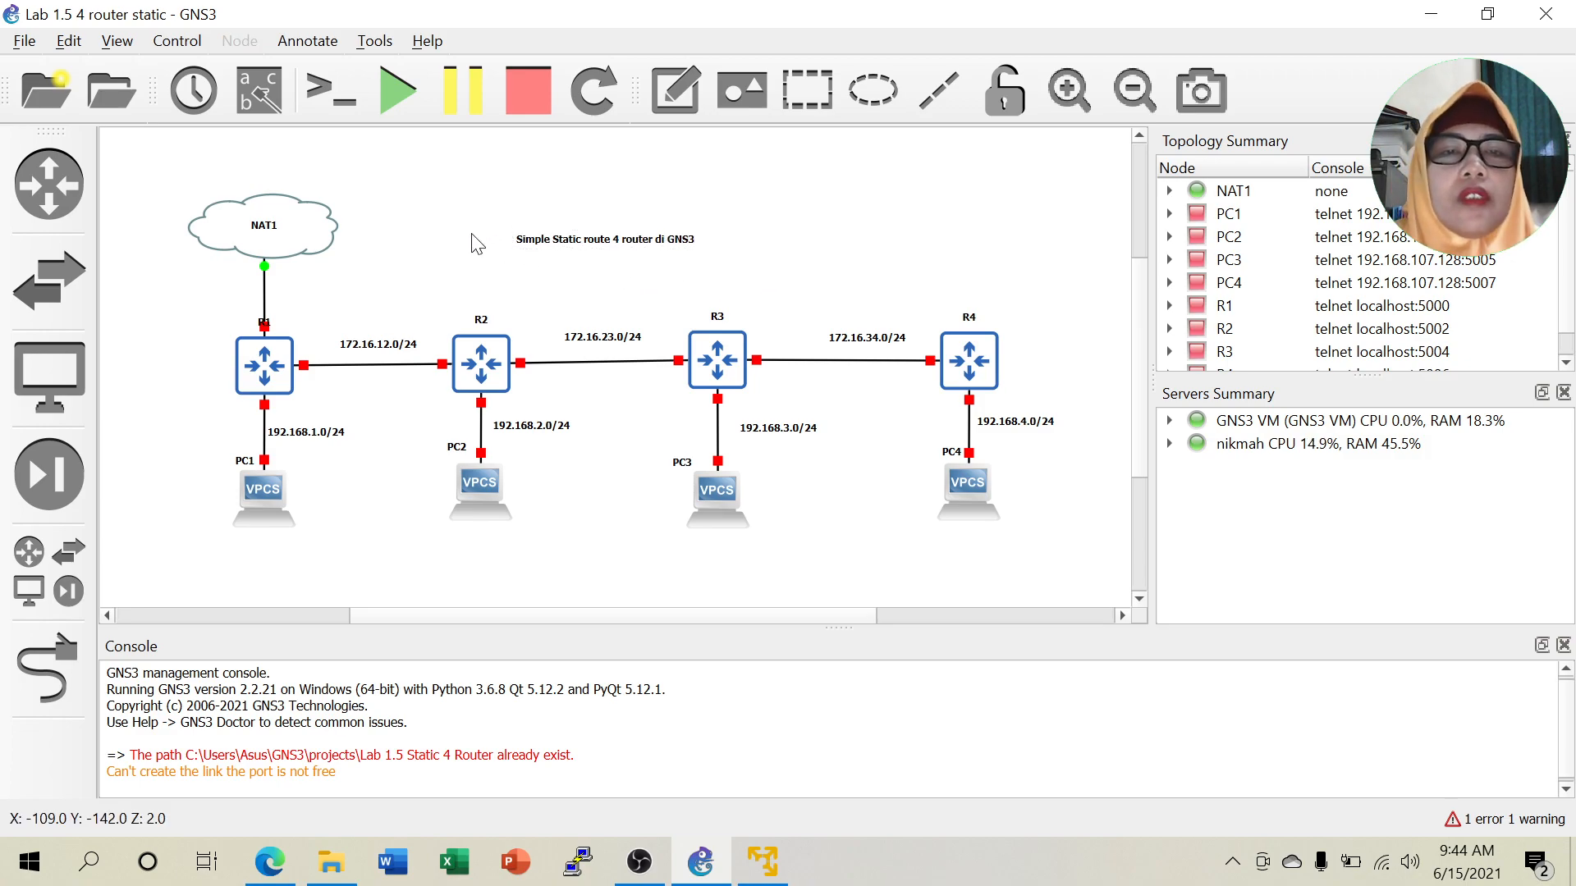
pyautogui.click(532, 242)
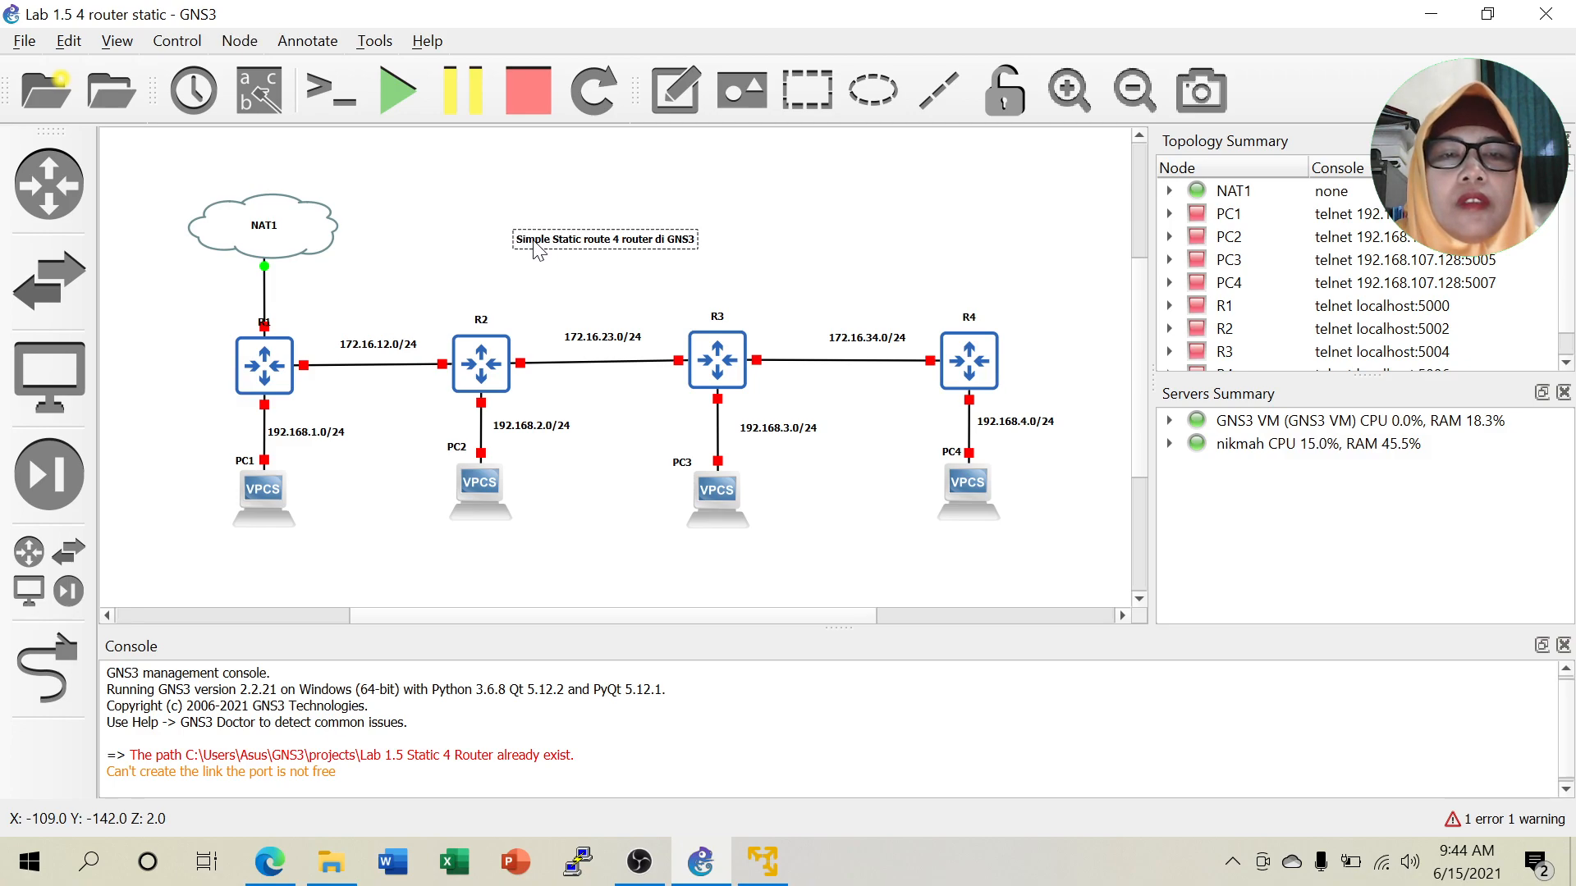
# Set the title note's font to Monotype Corsiva, size 20.
pyautogui.rightClick(539, 250)
pyautogui.click(615, 293)
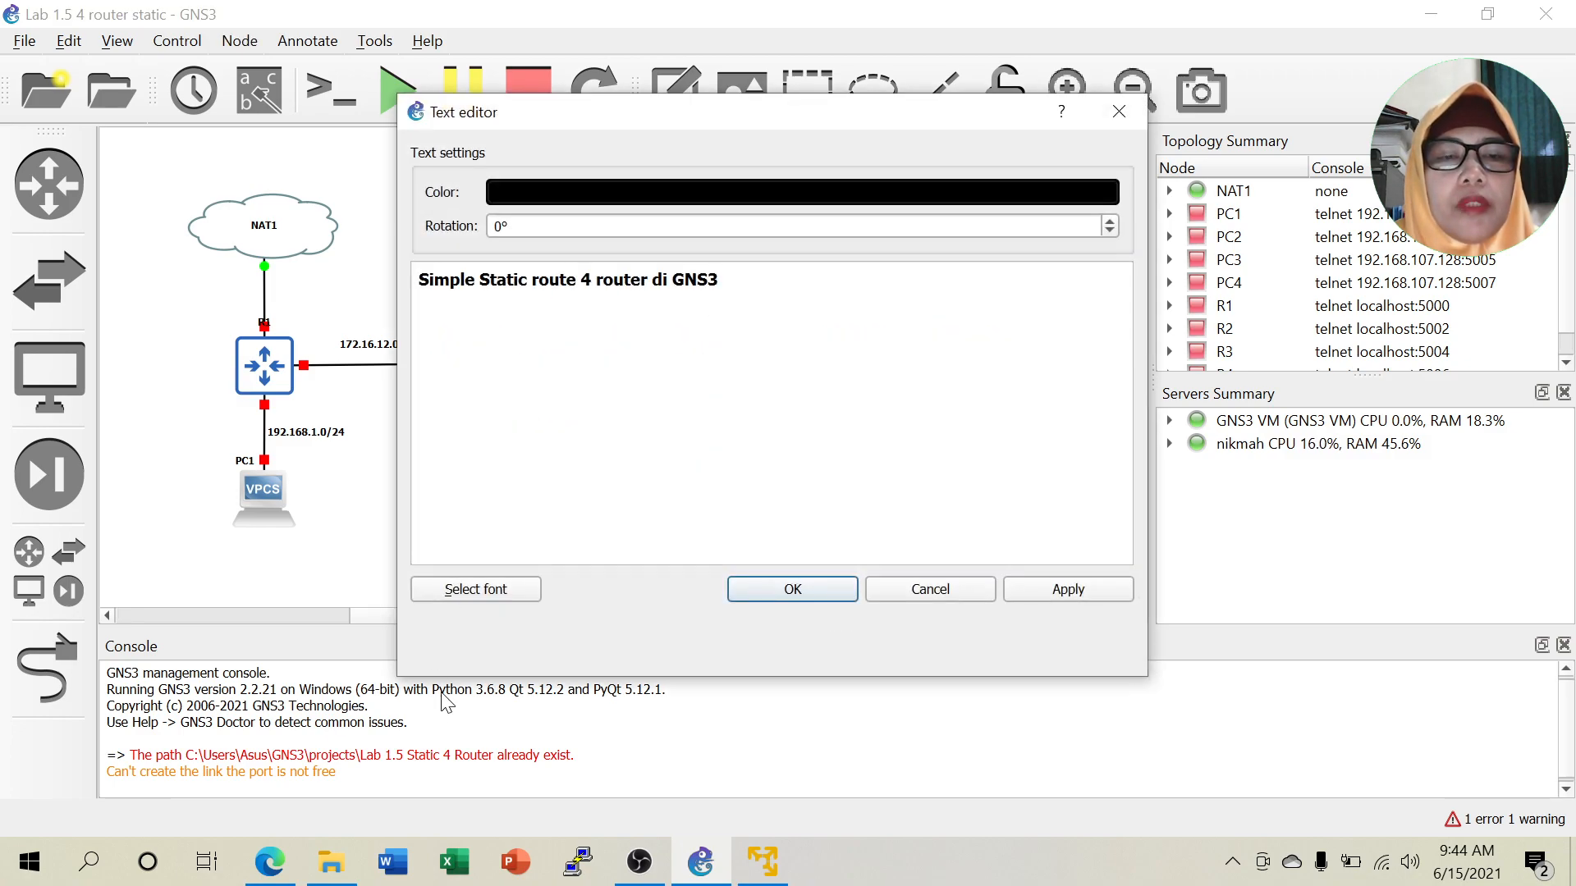
pyautogui.click(486, 590)
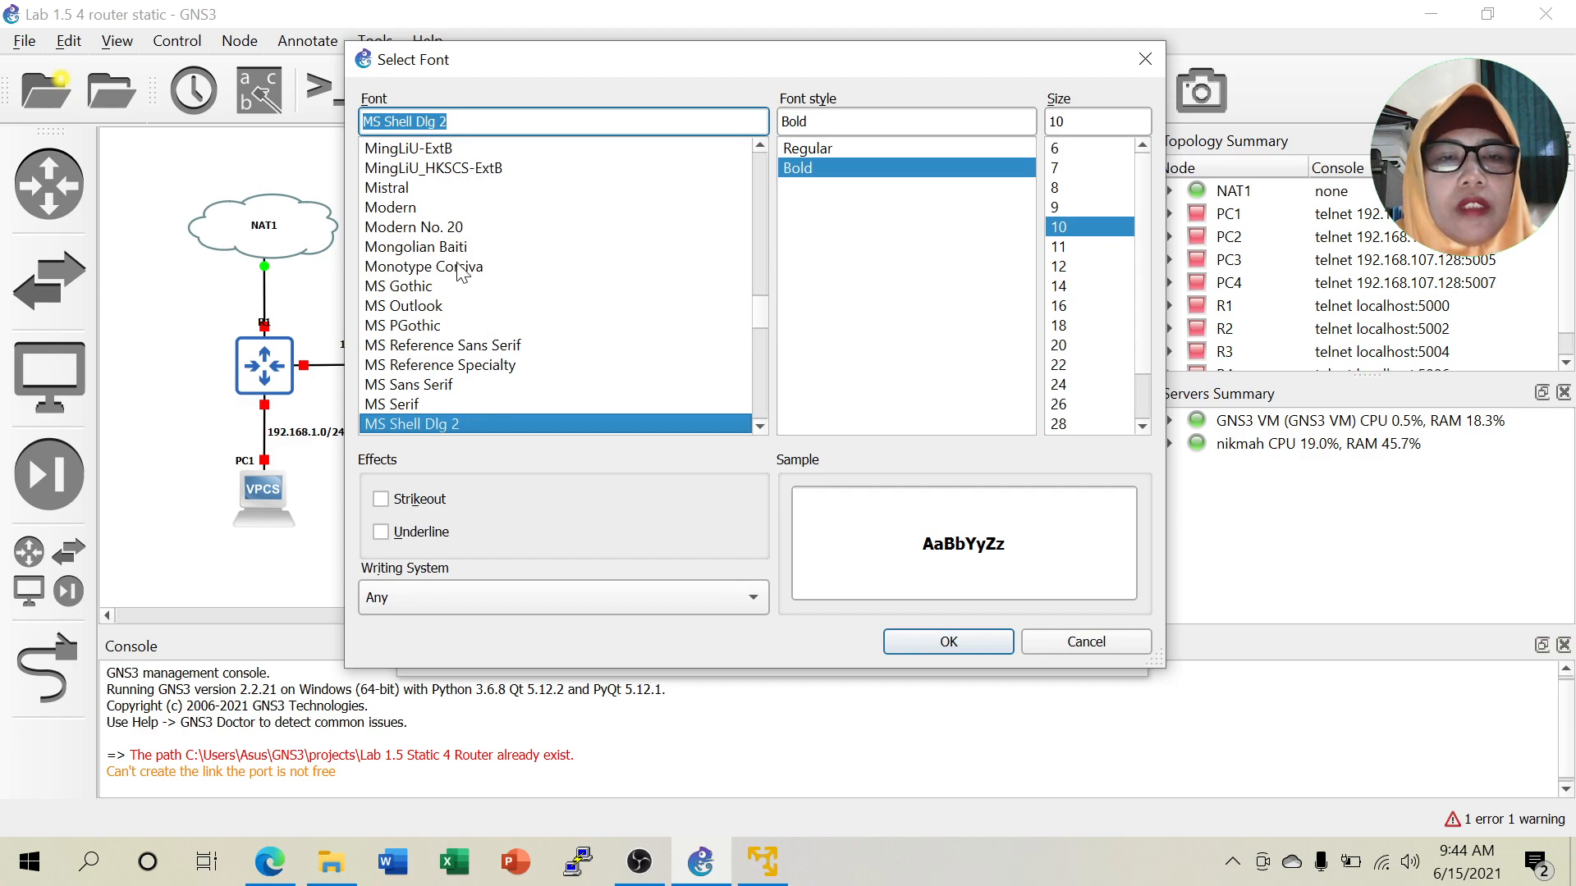
pyautogui.click(464, 267)
pyautogui.click(1063, 346)
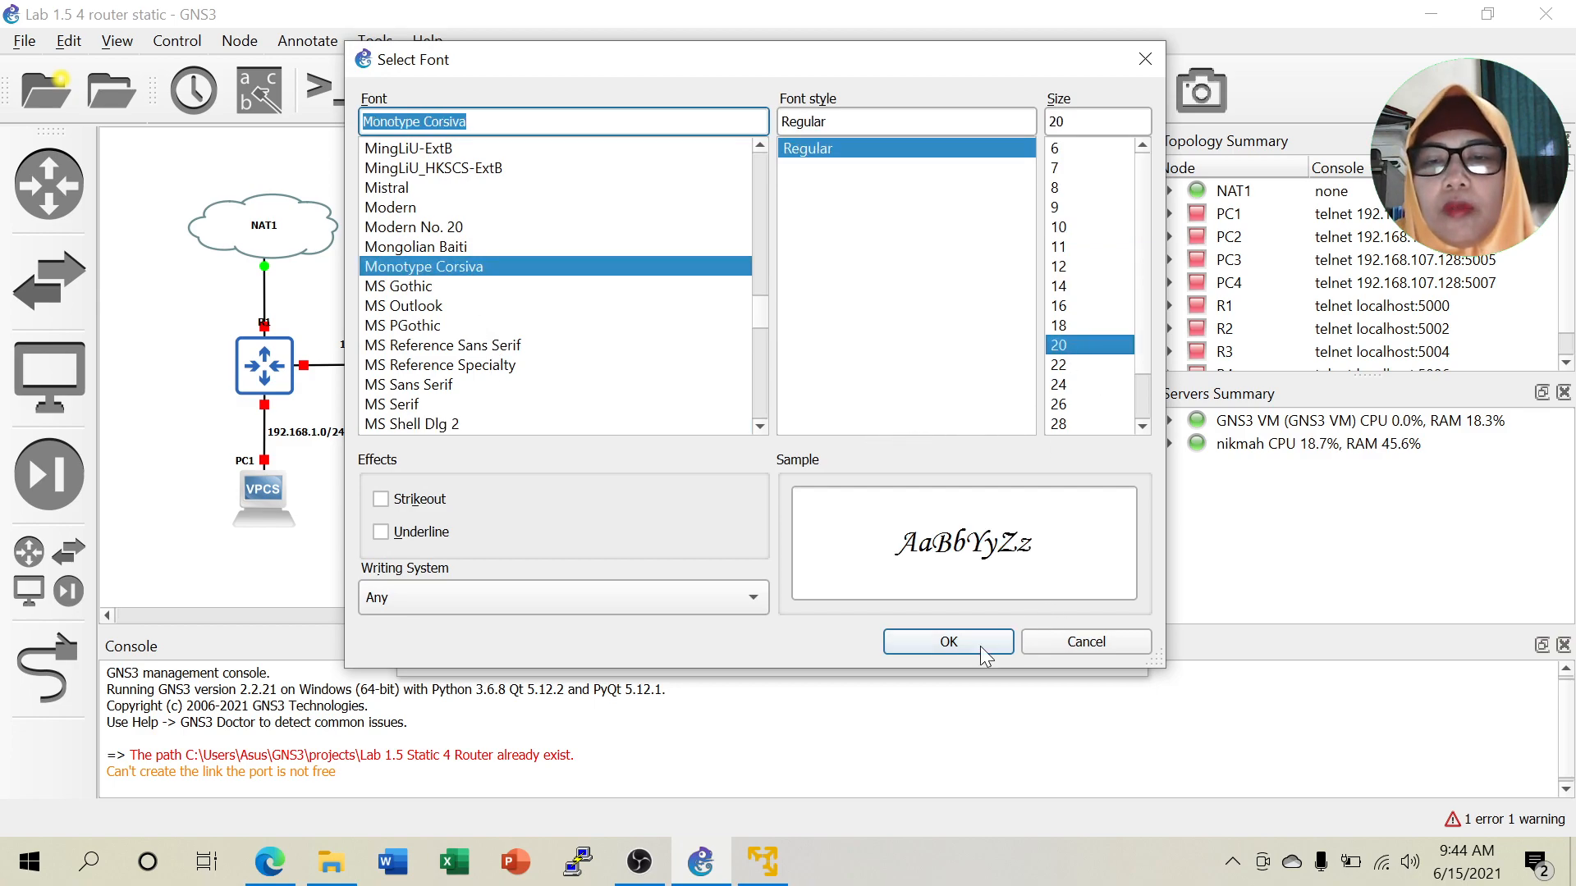
pyautogui.click(980, 646)
pyautogui.click(793, 589)
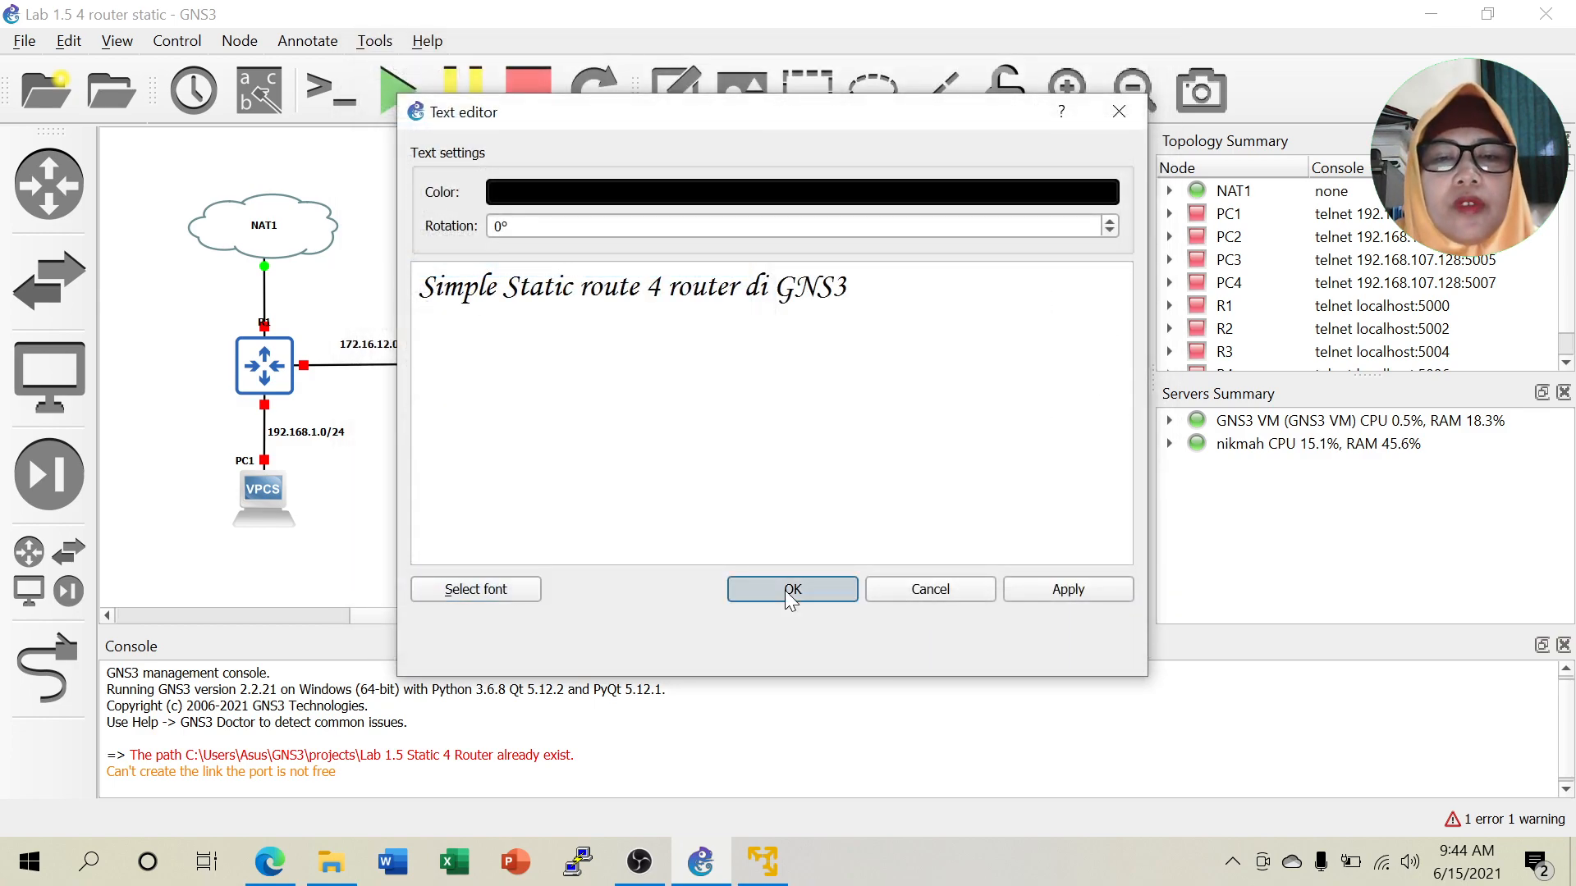
# Duplicate the title below the topology and change it to a 'Created by:' caption with the author's name and degrees.
pyautogui.rightClick(657, 244)
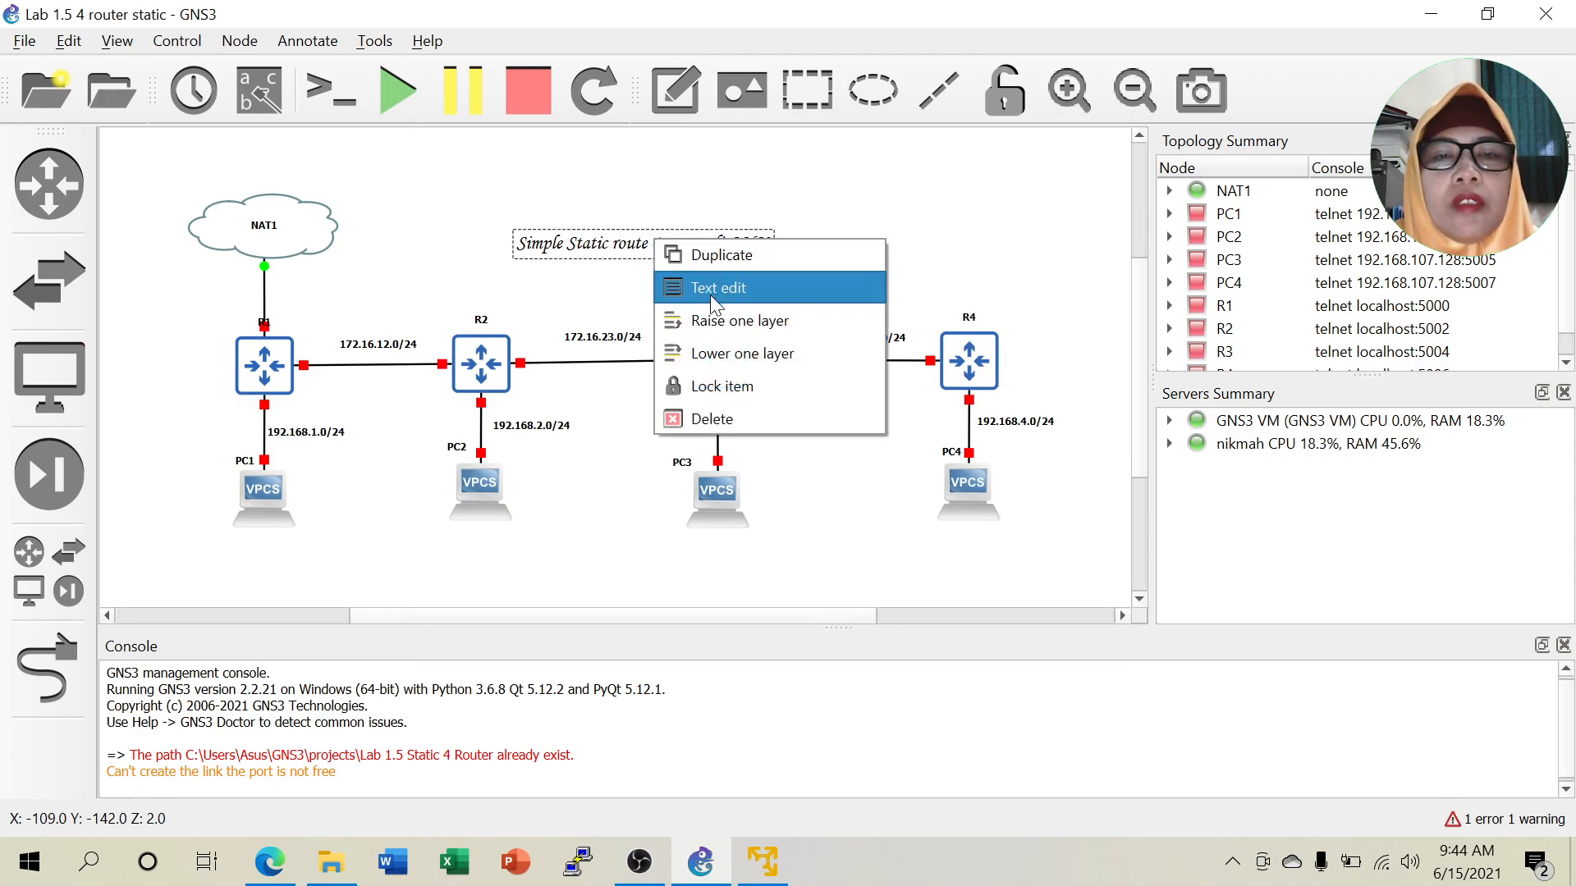
pyautogui.click(715, 261)
pyautogui.moveTo(681, 267); pyautogui.dragTo(633, 572)
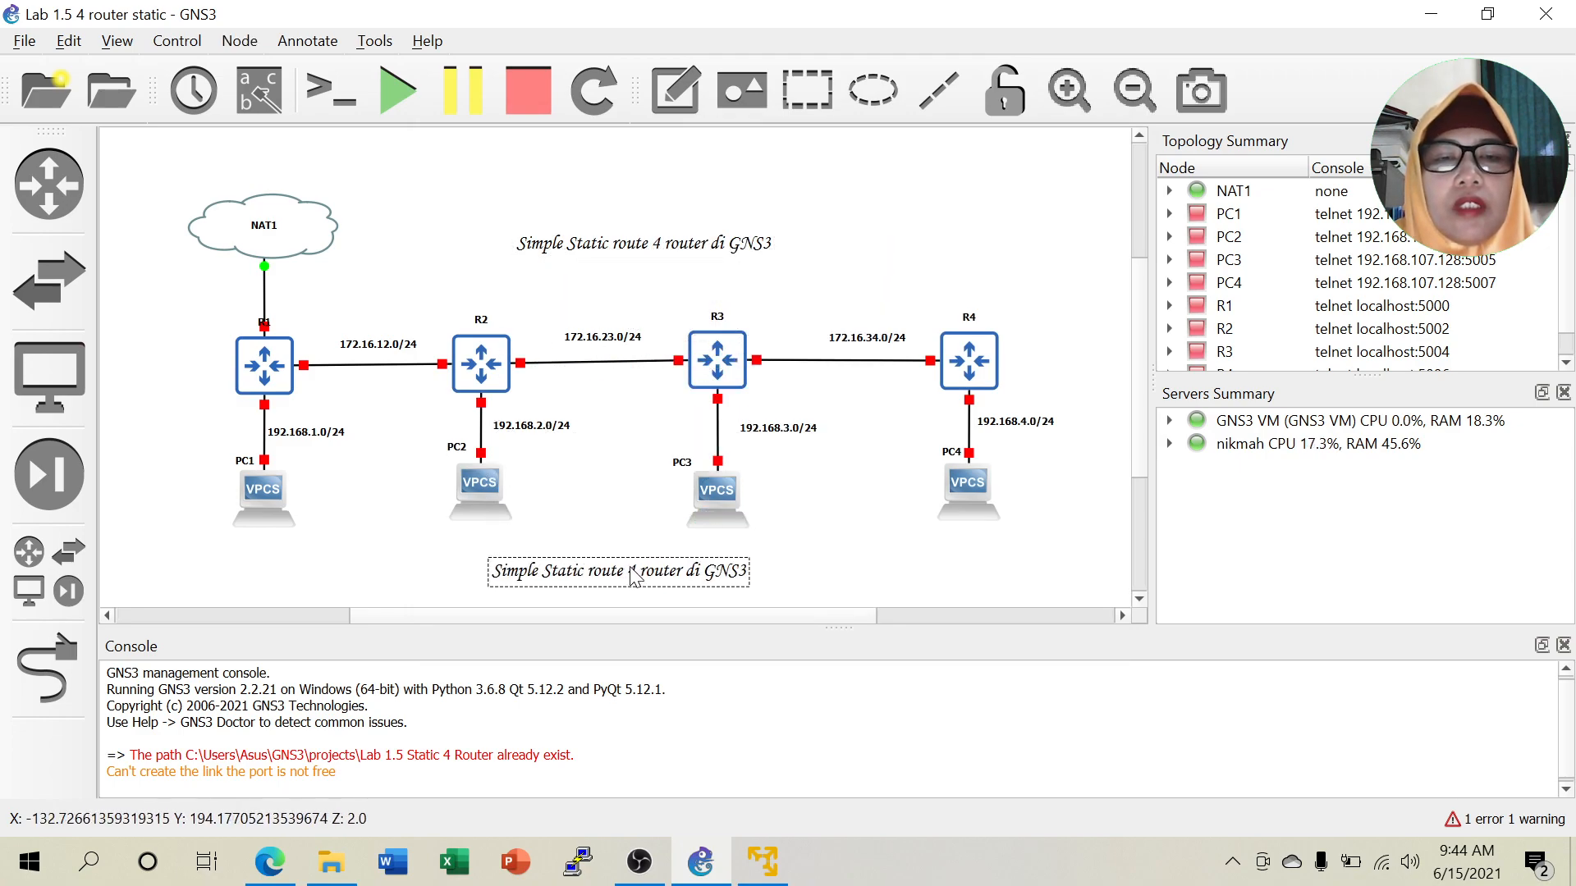
pyautogui.doubleClick(630, 572)
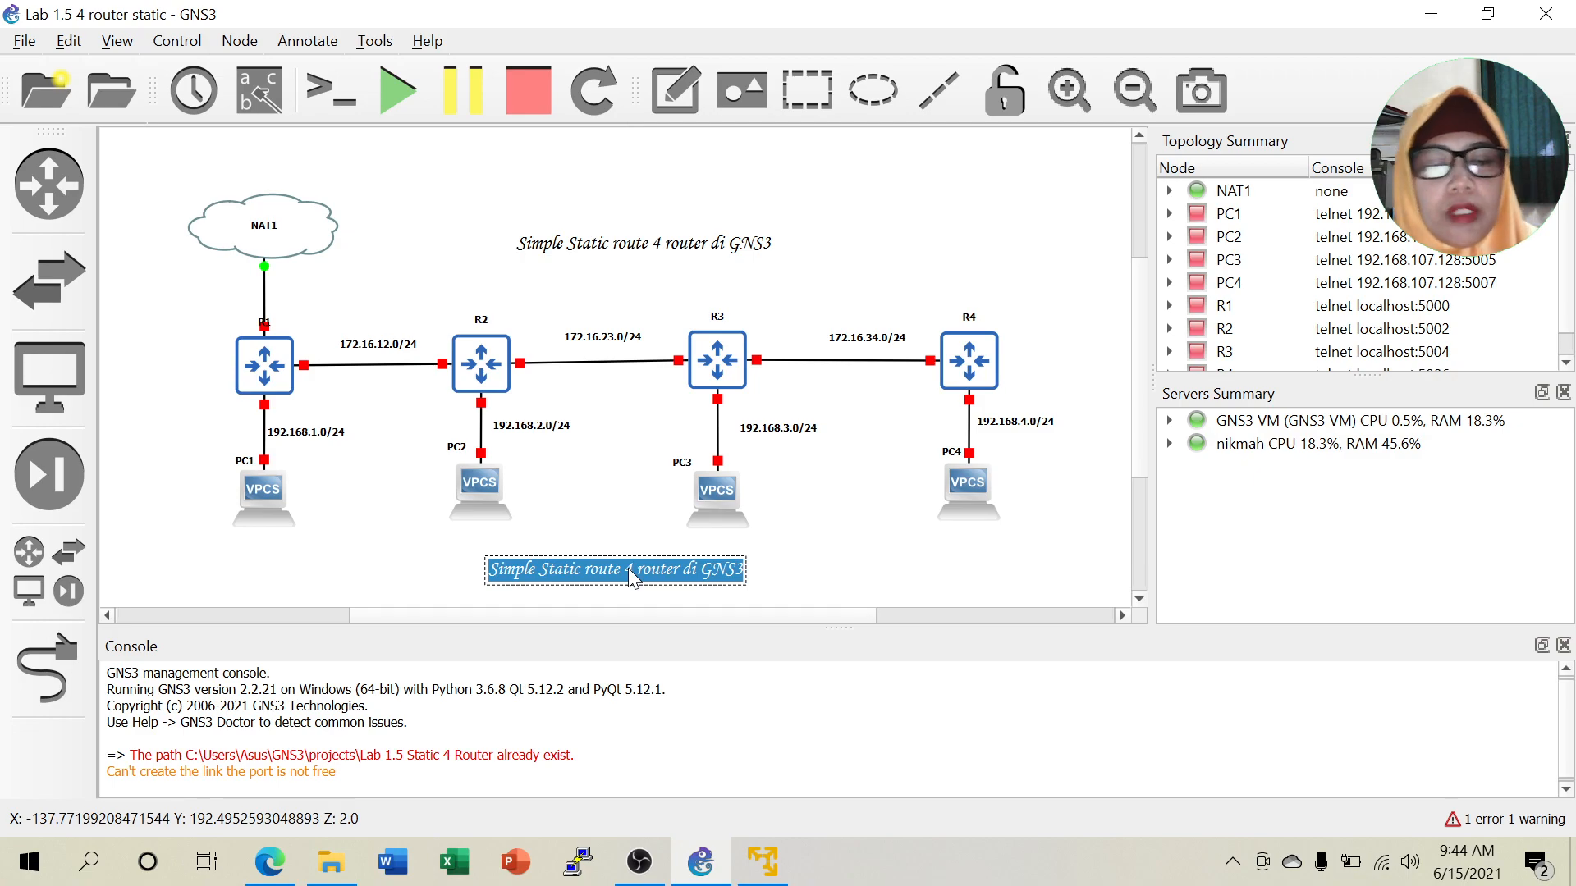
pyautogui.write('Created')
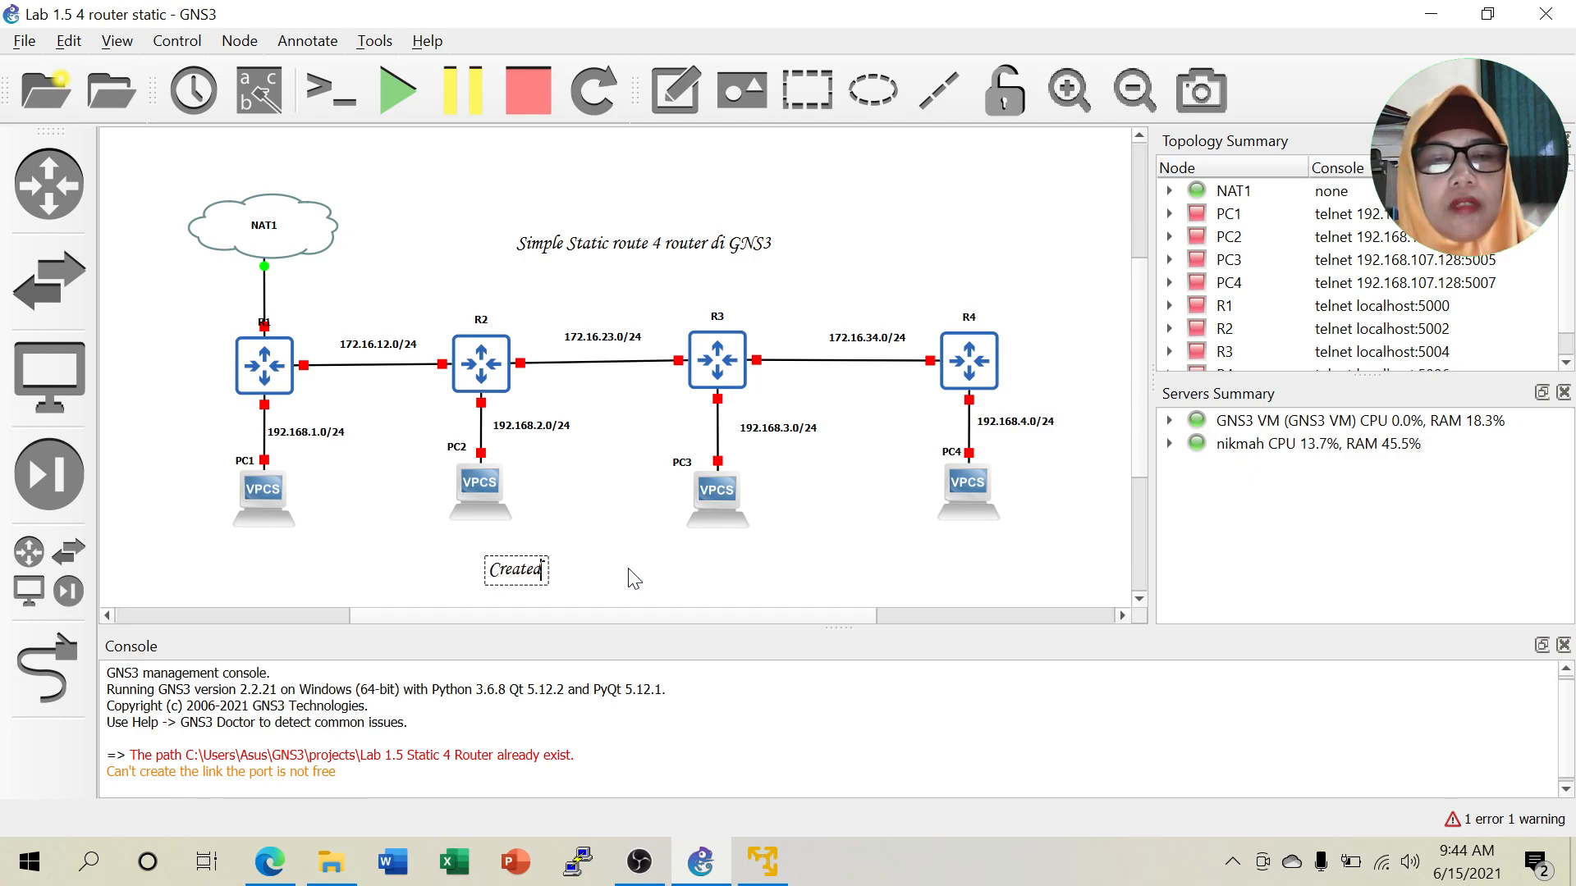
pyautogui.write(' by: Nikmah Daulae, S.Pd')
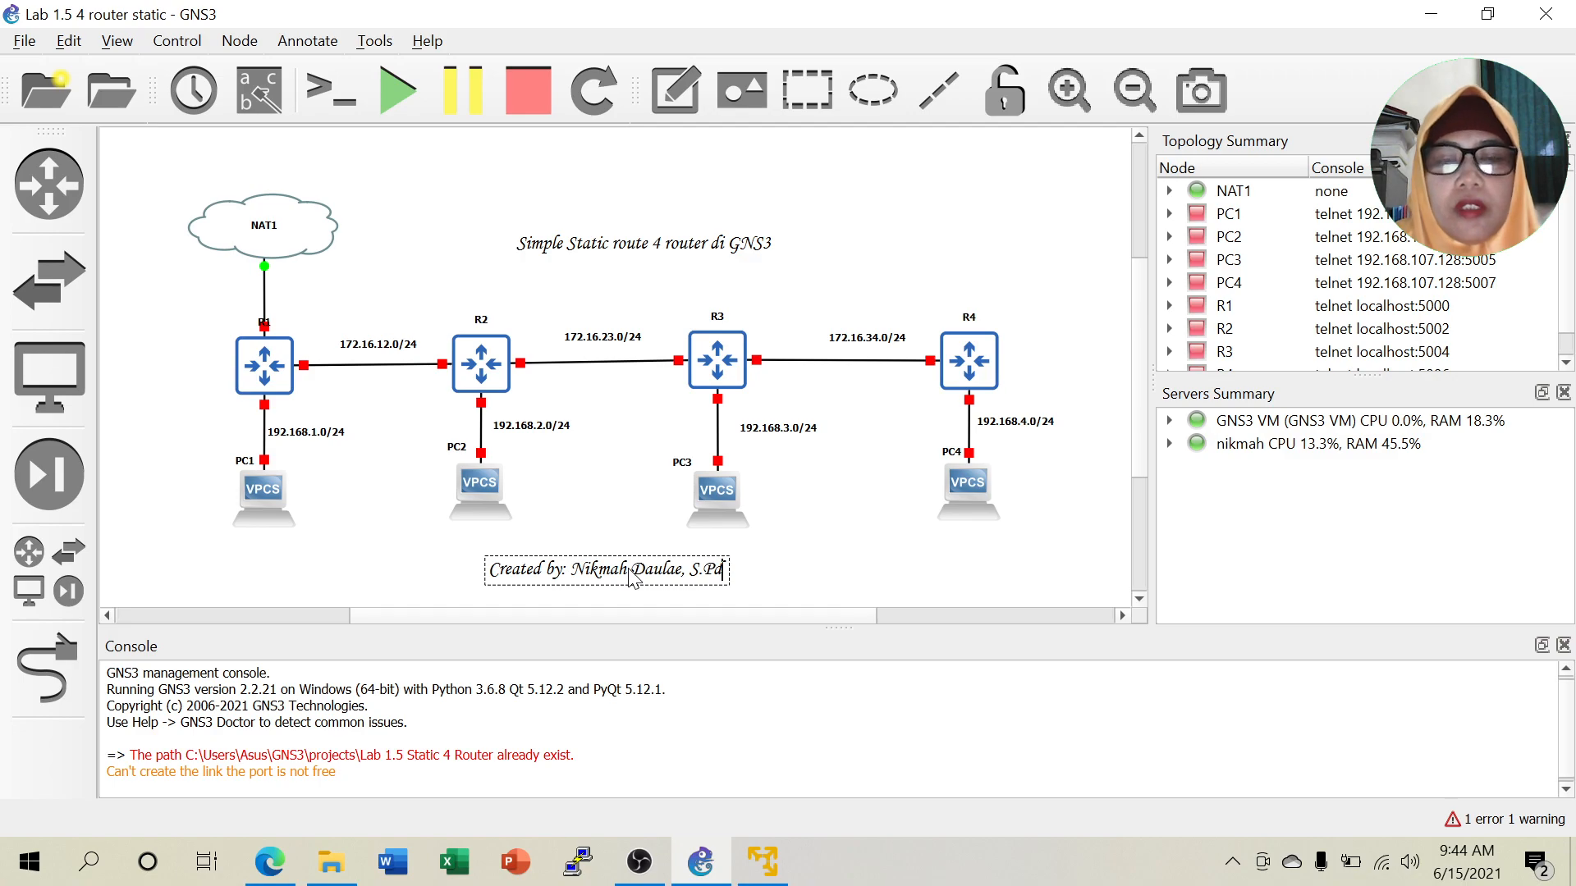
pyautogui.write(', M.Kom')
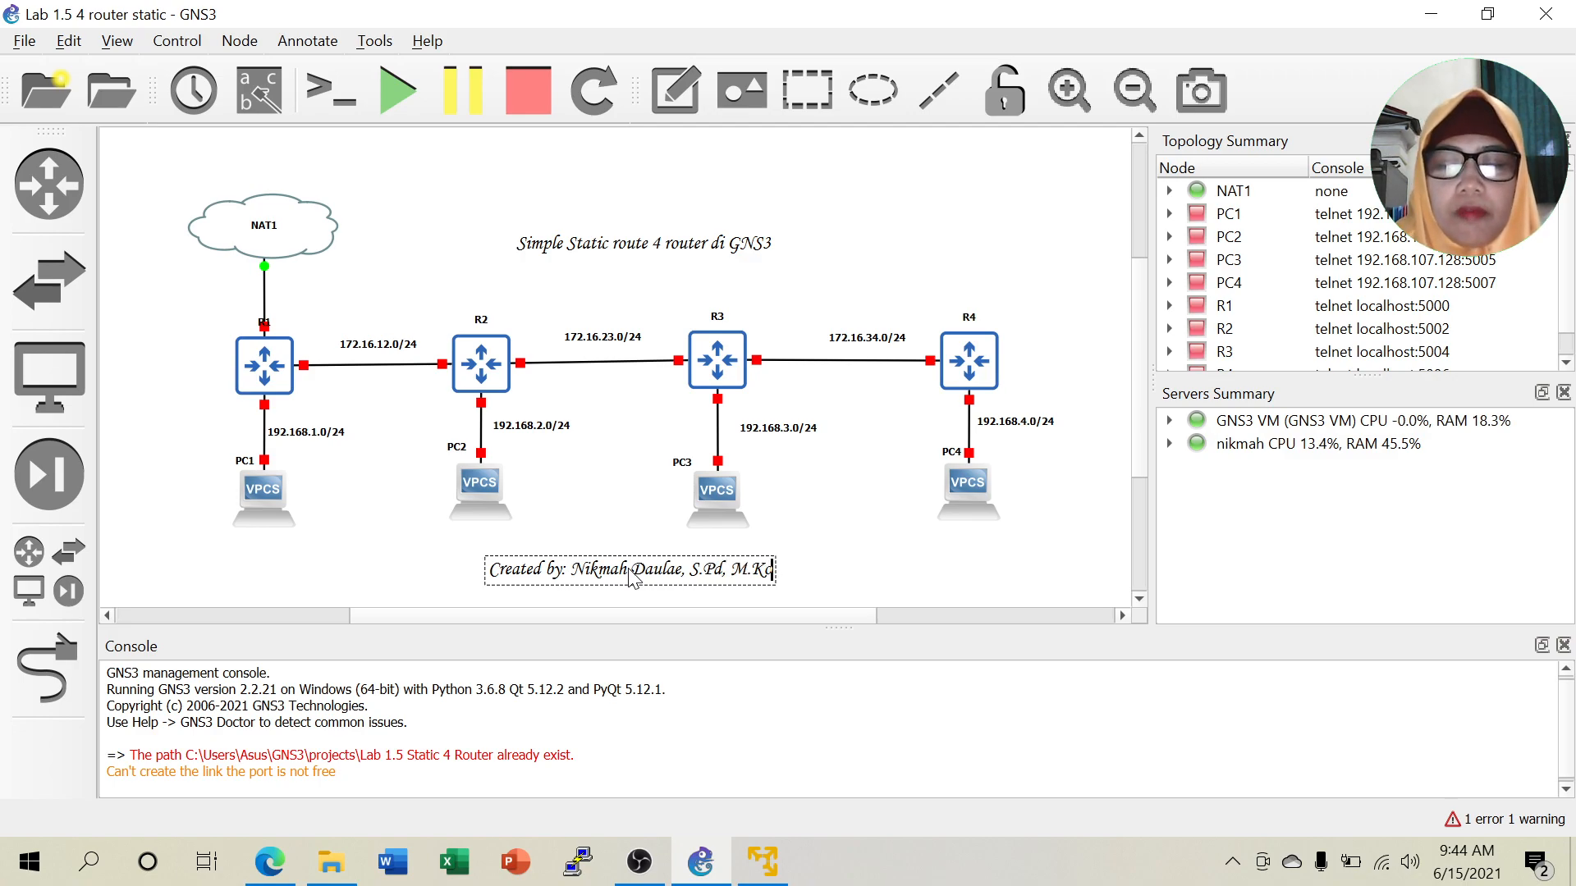
pyautogui.click(928, 566)
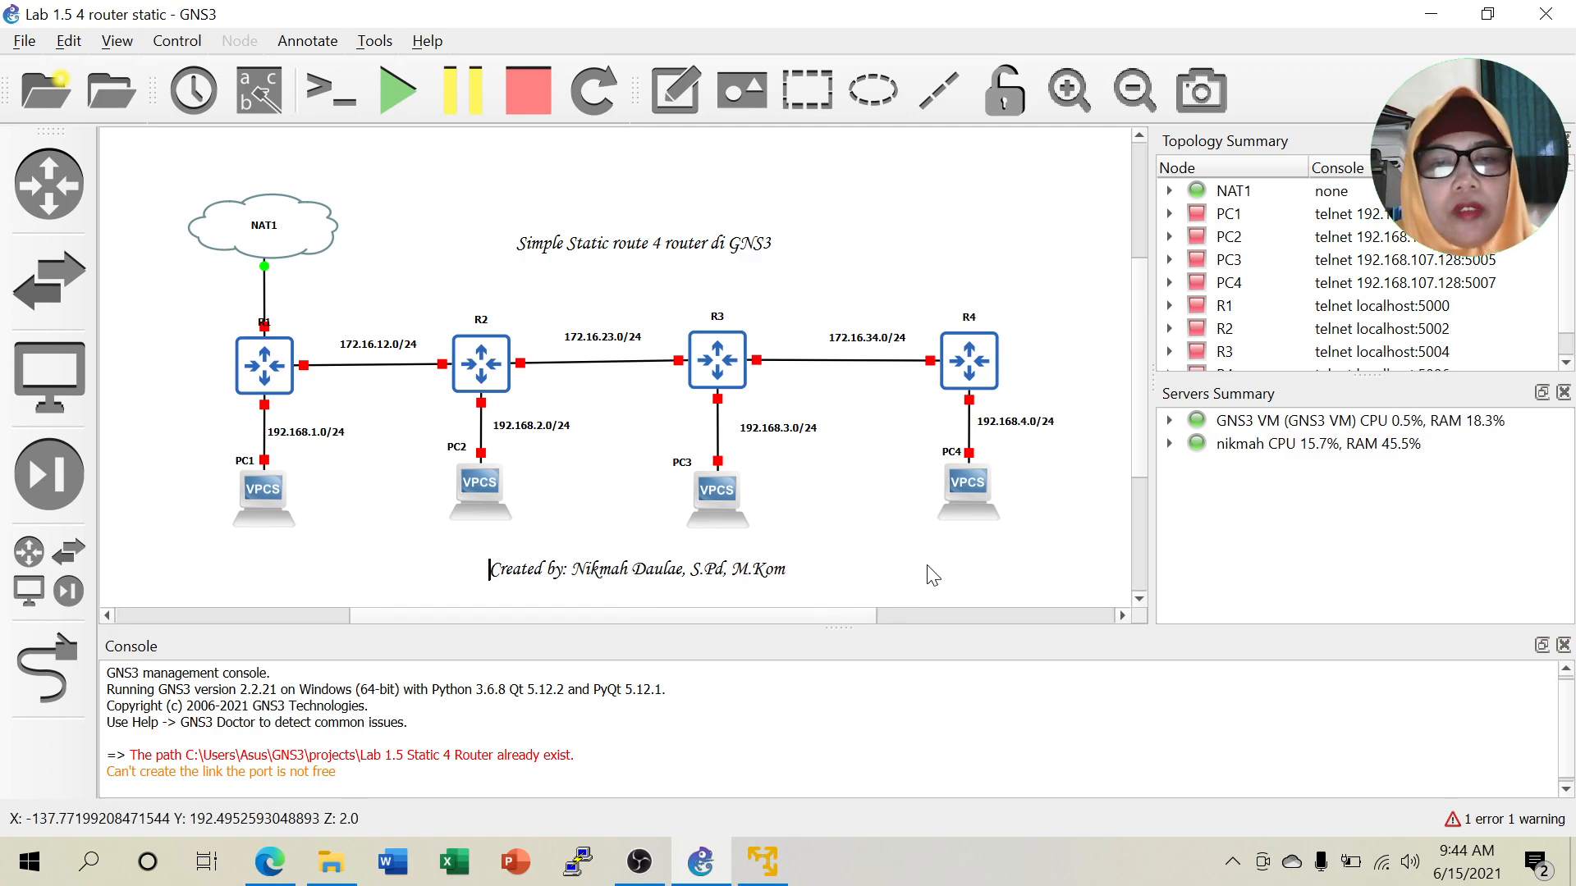
# Nudge the author caption slightly up and left beneath the diagram.
pyautogui.doubleClick(751, 569)
pyautogui.click(915, 561)
pyautogui.moveTo(693, 572); pyautogui.dragTo(645, 561)
pyautogui.click(818, 563)
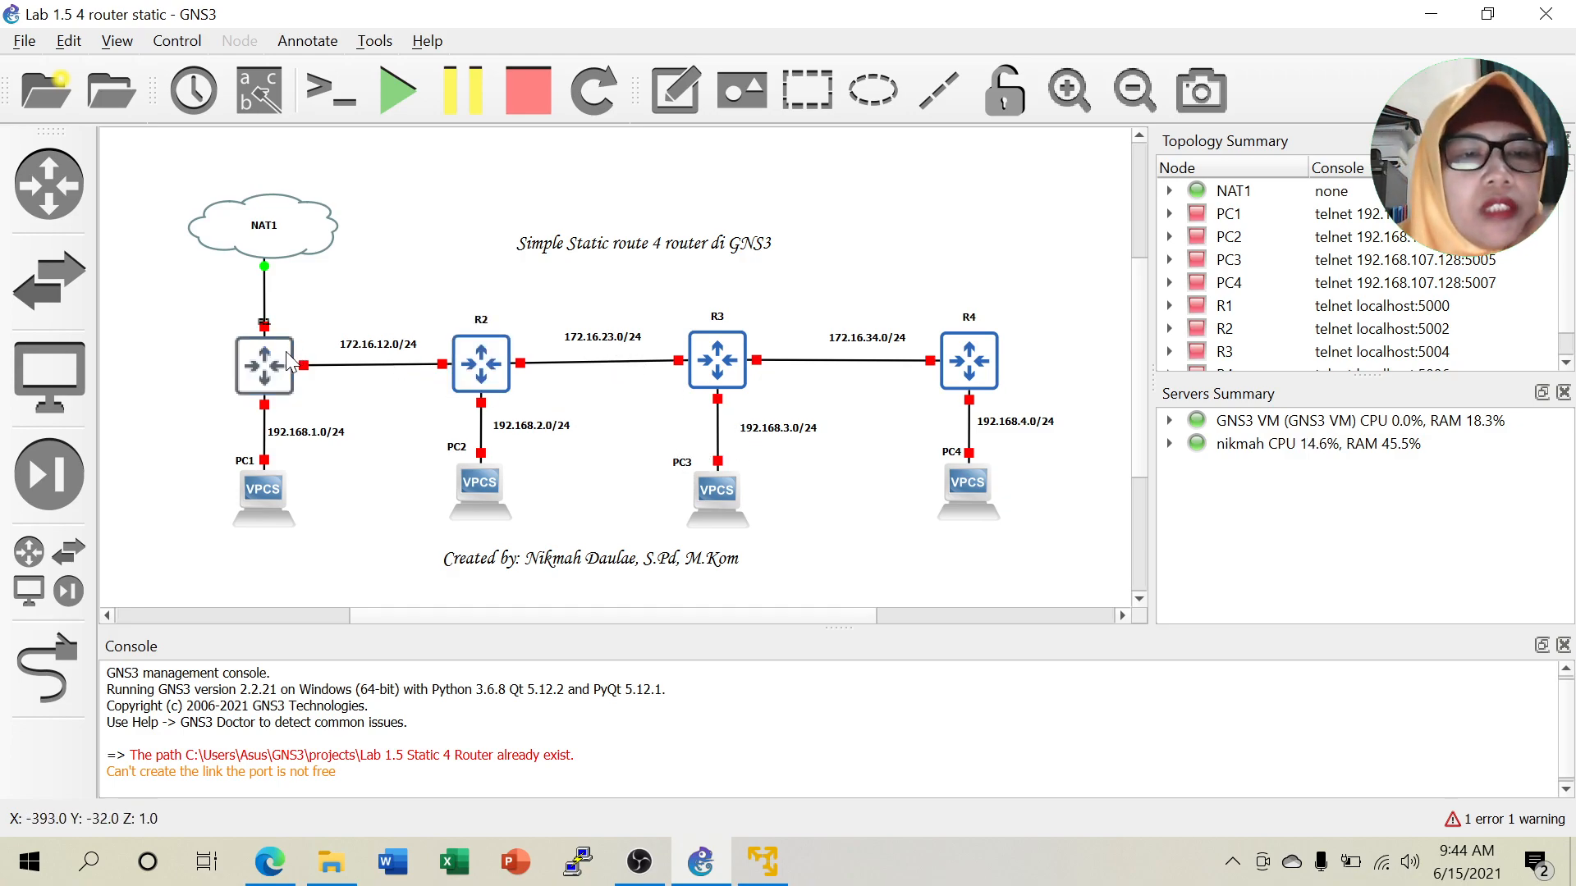
# Start router R1 and PC1.
pyautogui.rightClick(276, 379)
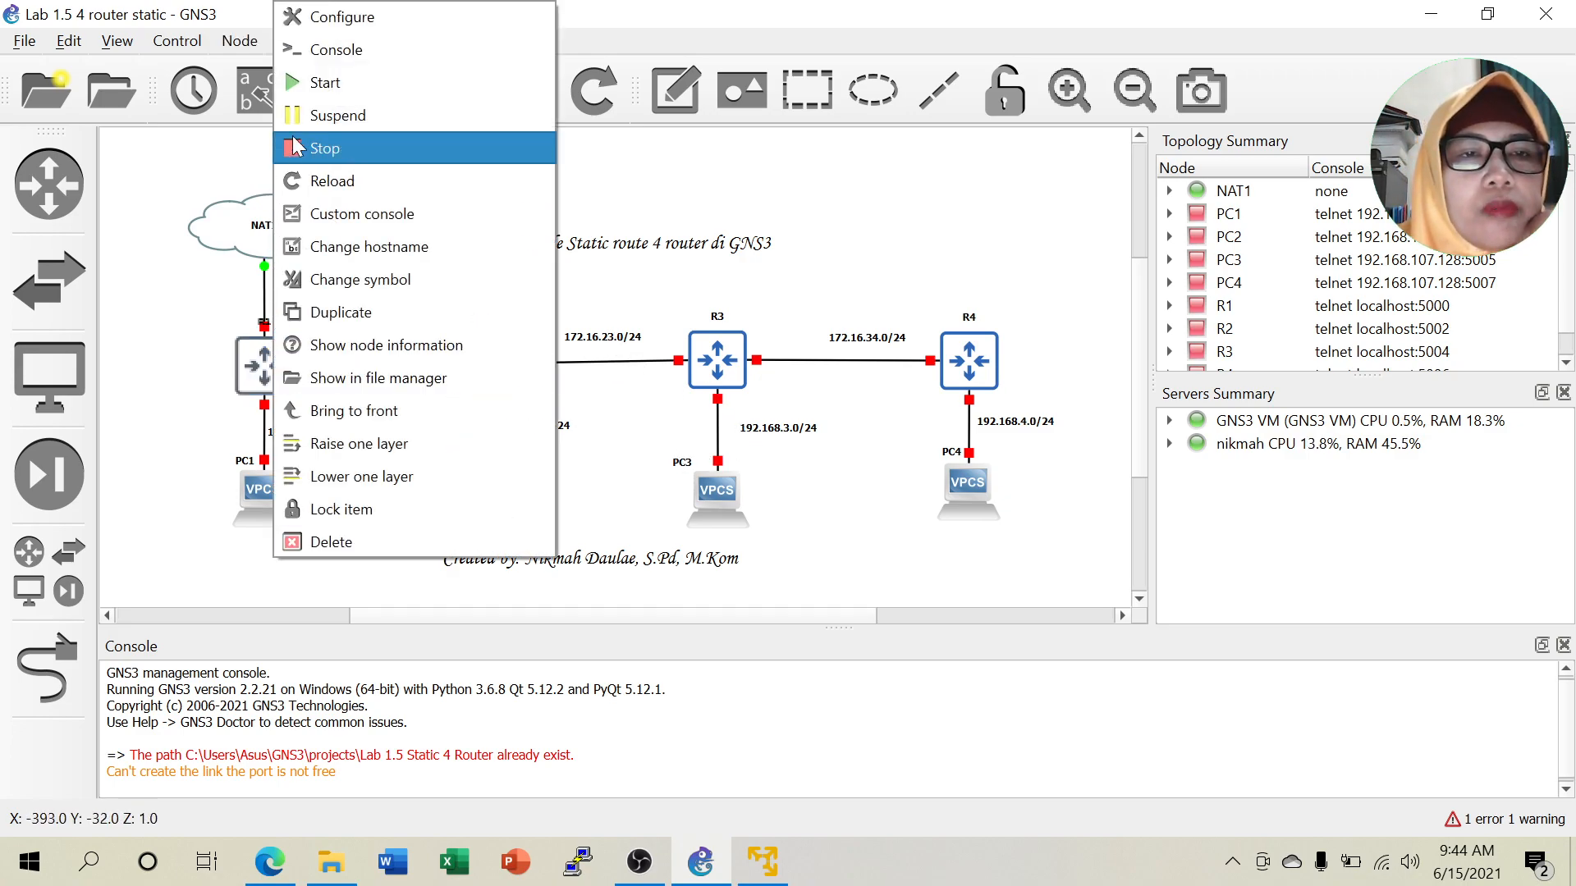
pyautogui.click(327, 82)
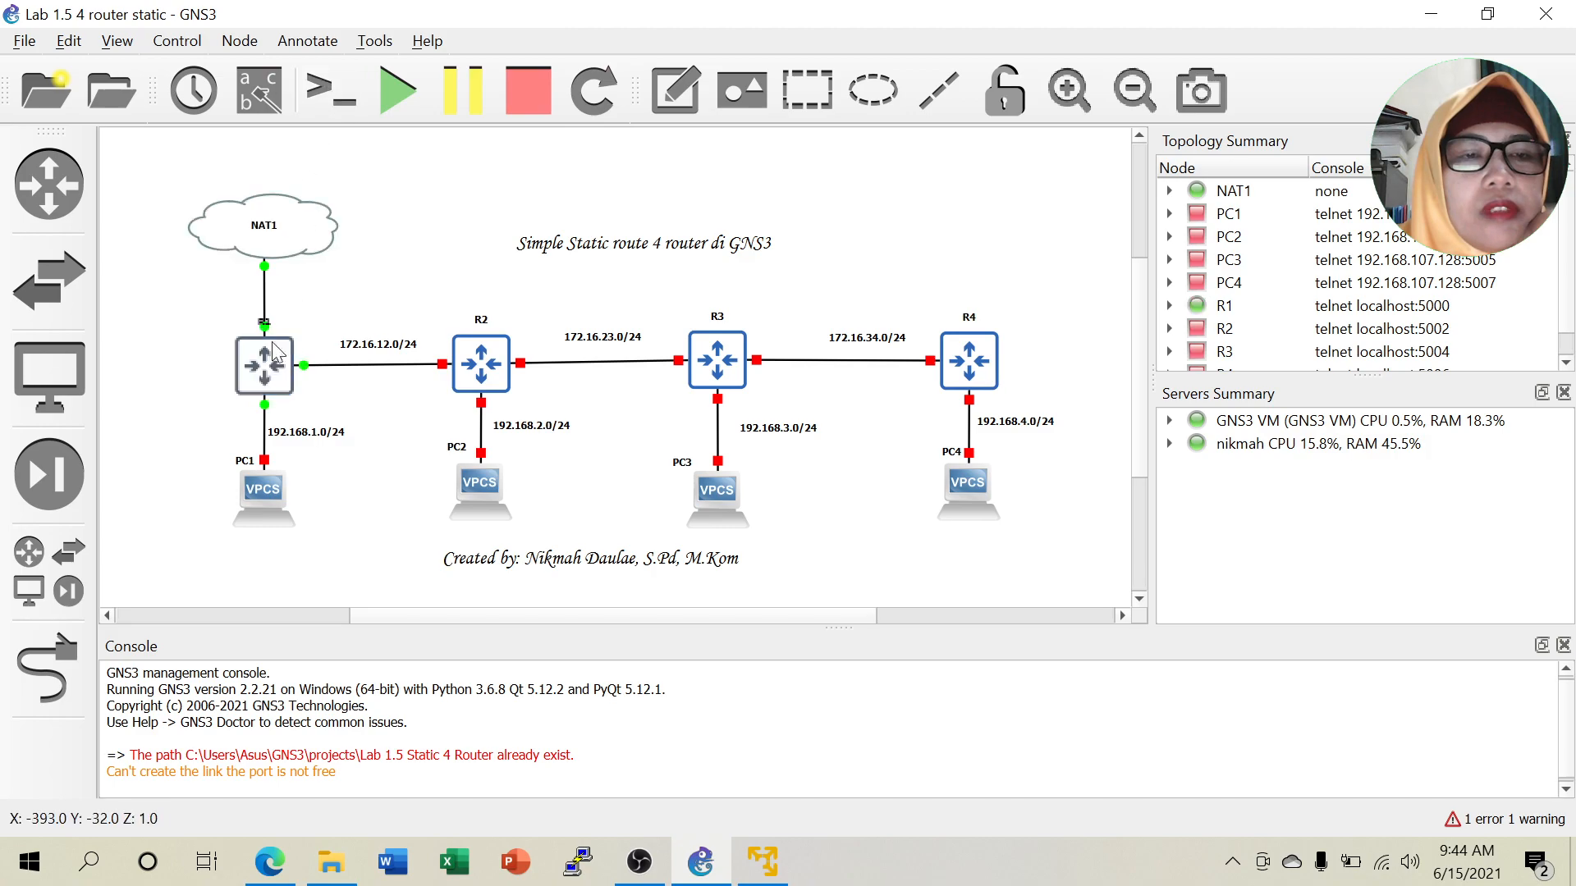
pyautogui.rightClick(259, 490)
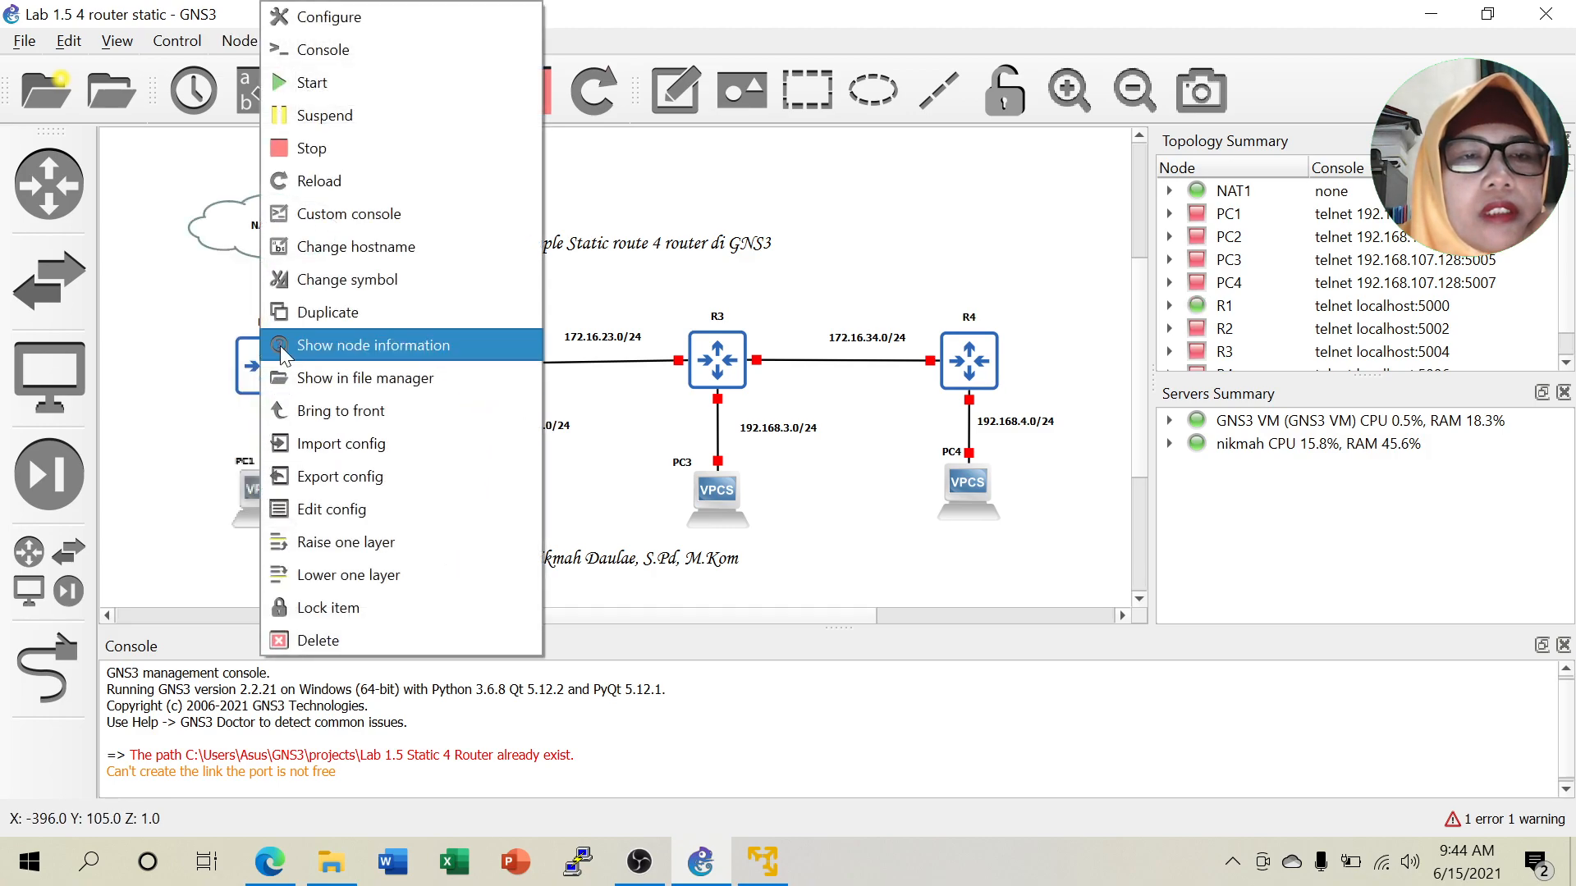
pyautogui.click(317, 83)
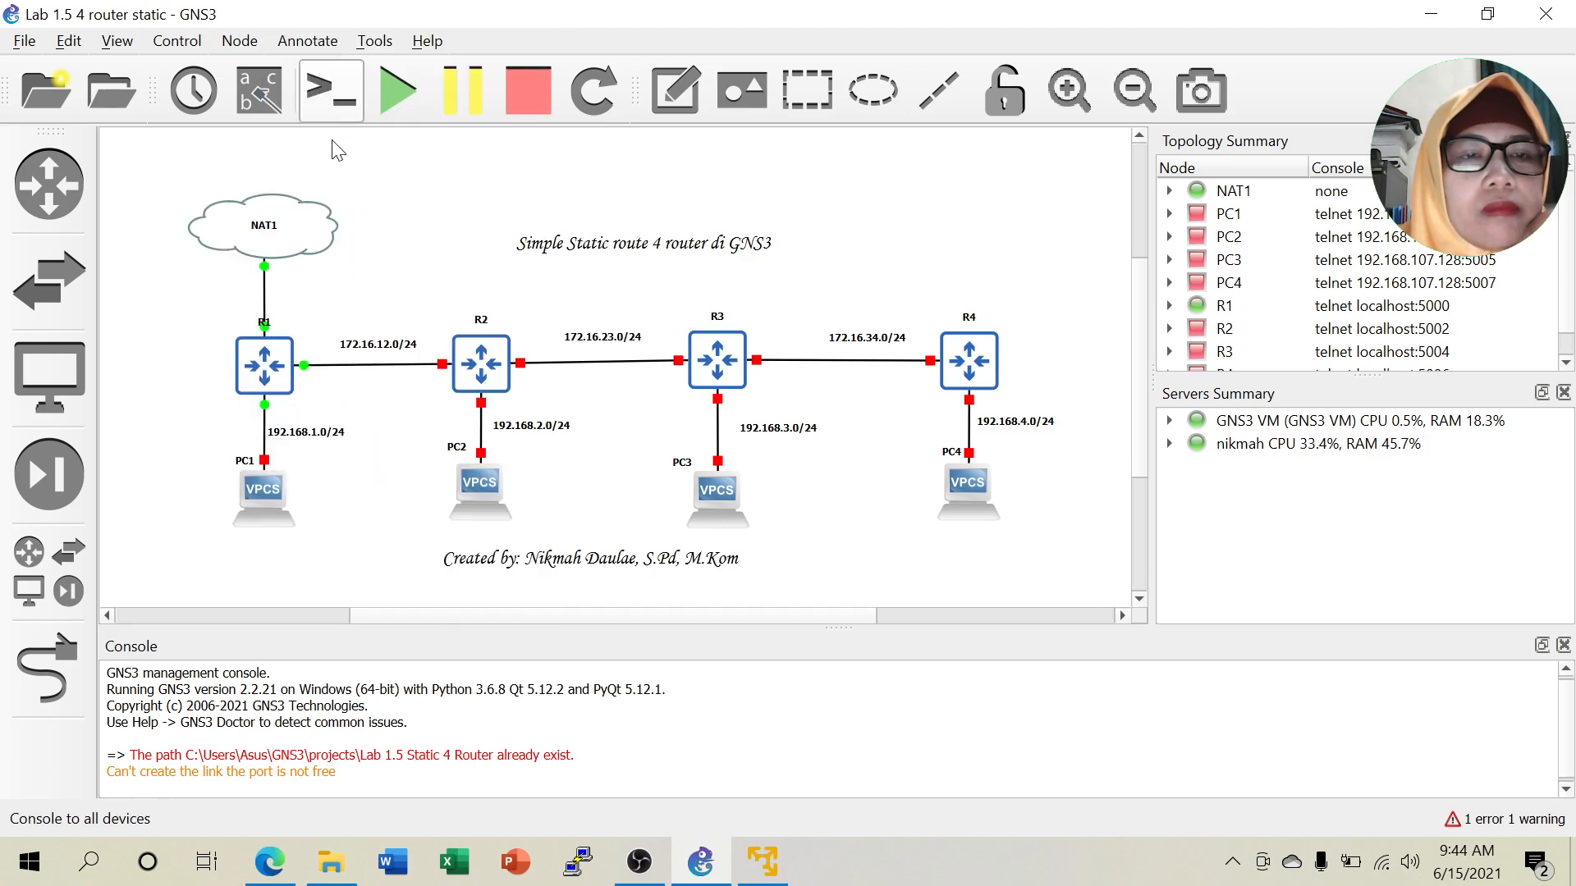
# In PC1's console, run 'ip 192.168.1.2 192.168.1.1' to set its address and gateway.
pyautogui.rightClick(258, 490)
pyautogui.click(321, 55)
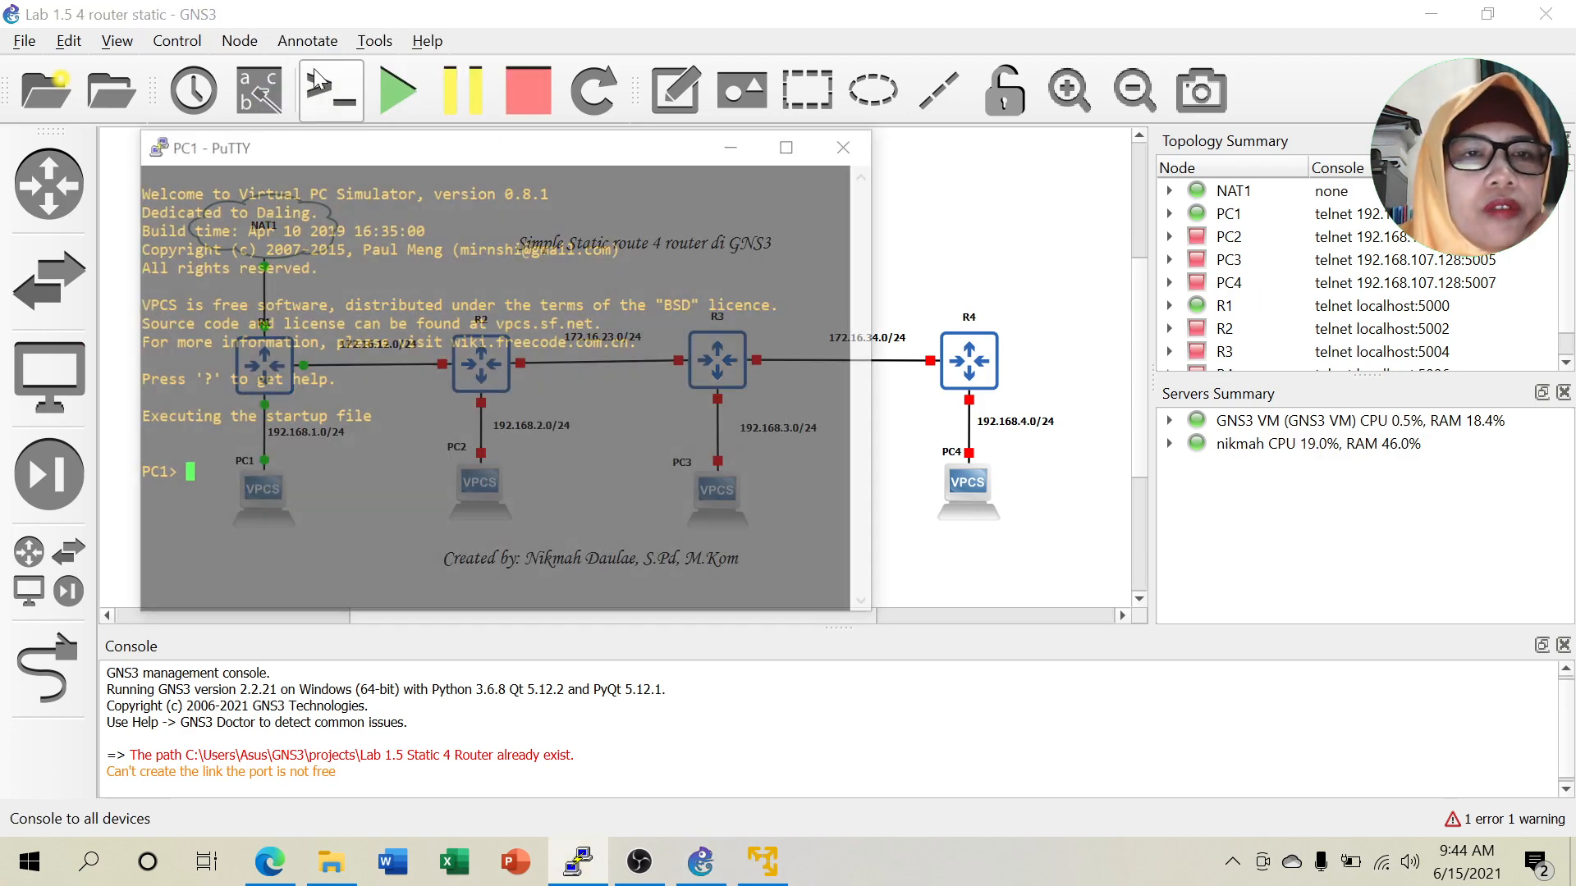
pyautogui.moveTo(319, 140); pyautogui.dragTo(994, 121)
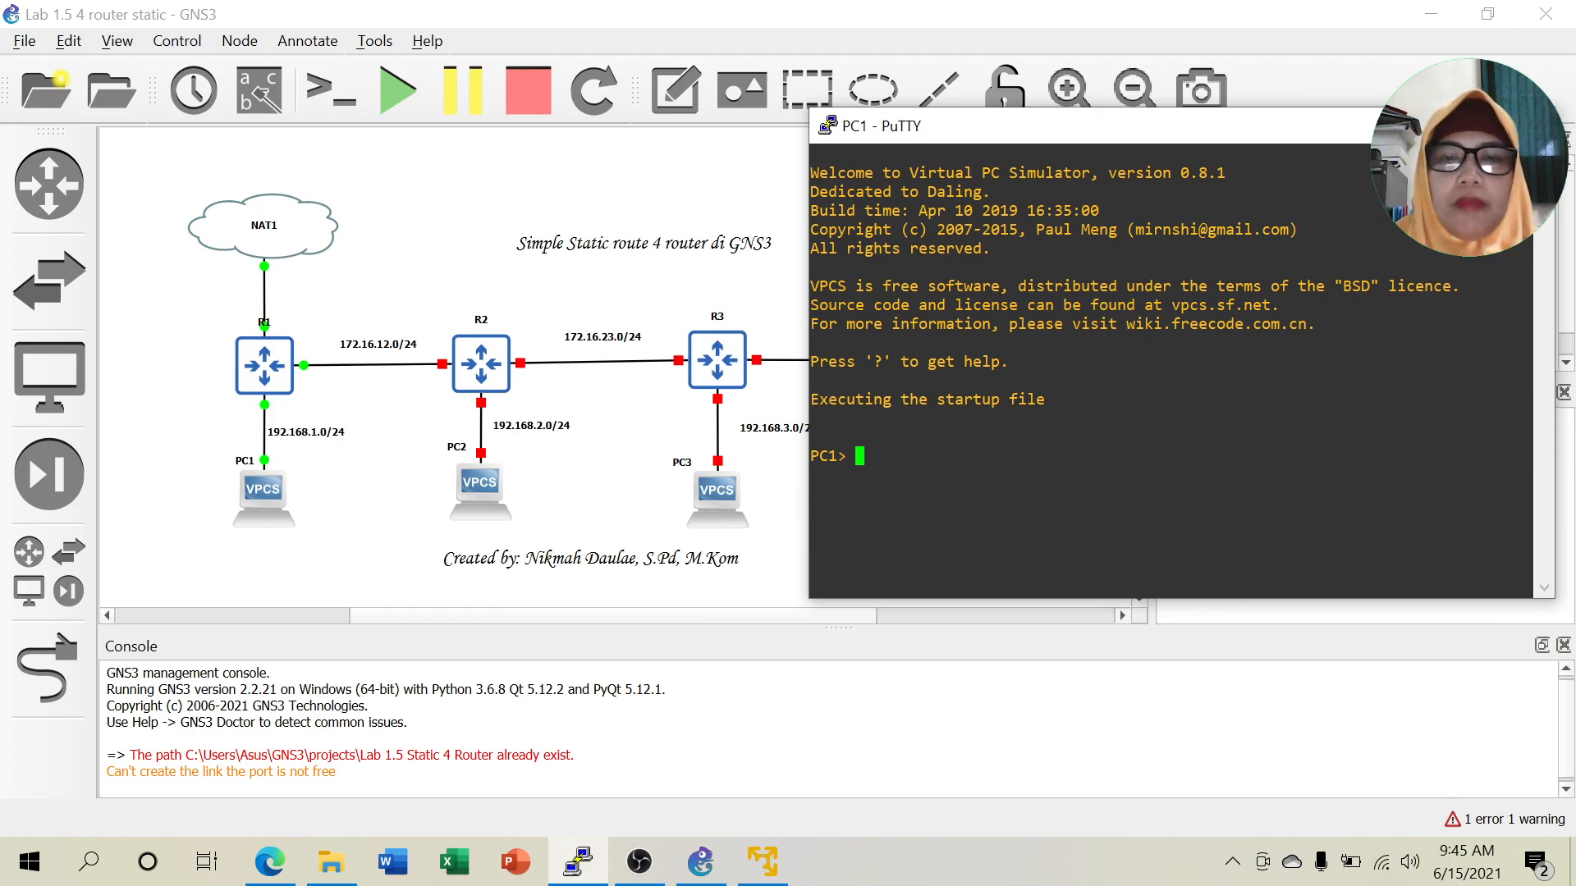
pyautogui.write('ip ')
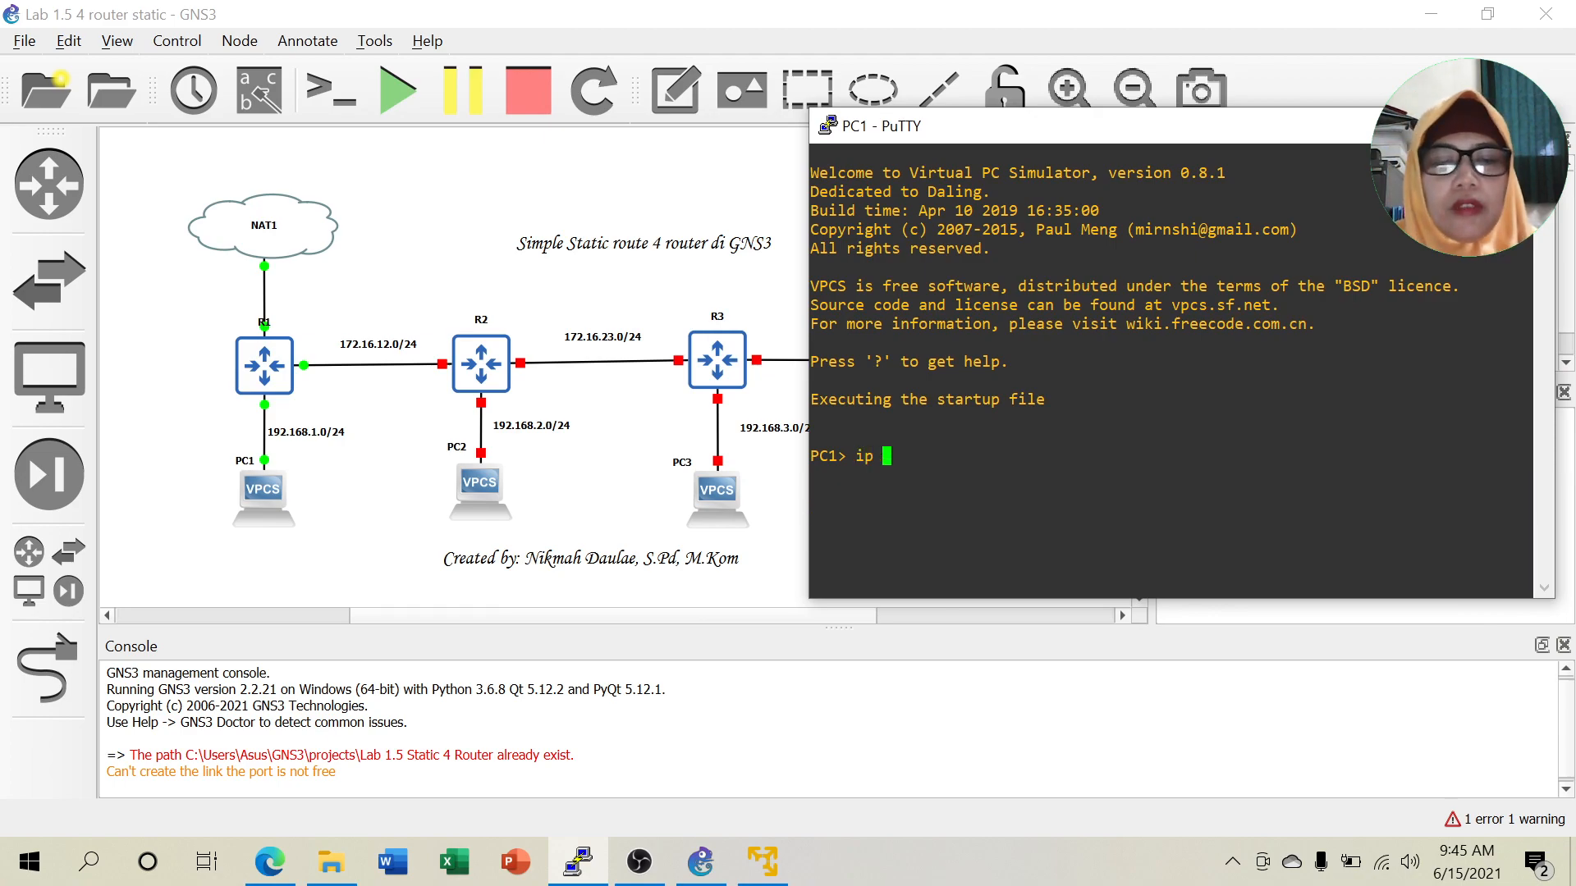
pyautogui.write('192.168.1.2 192.168.1.1')
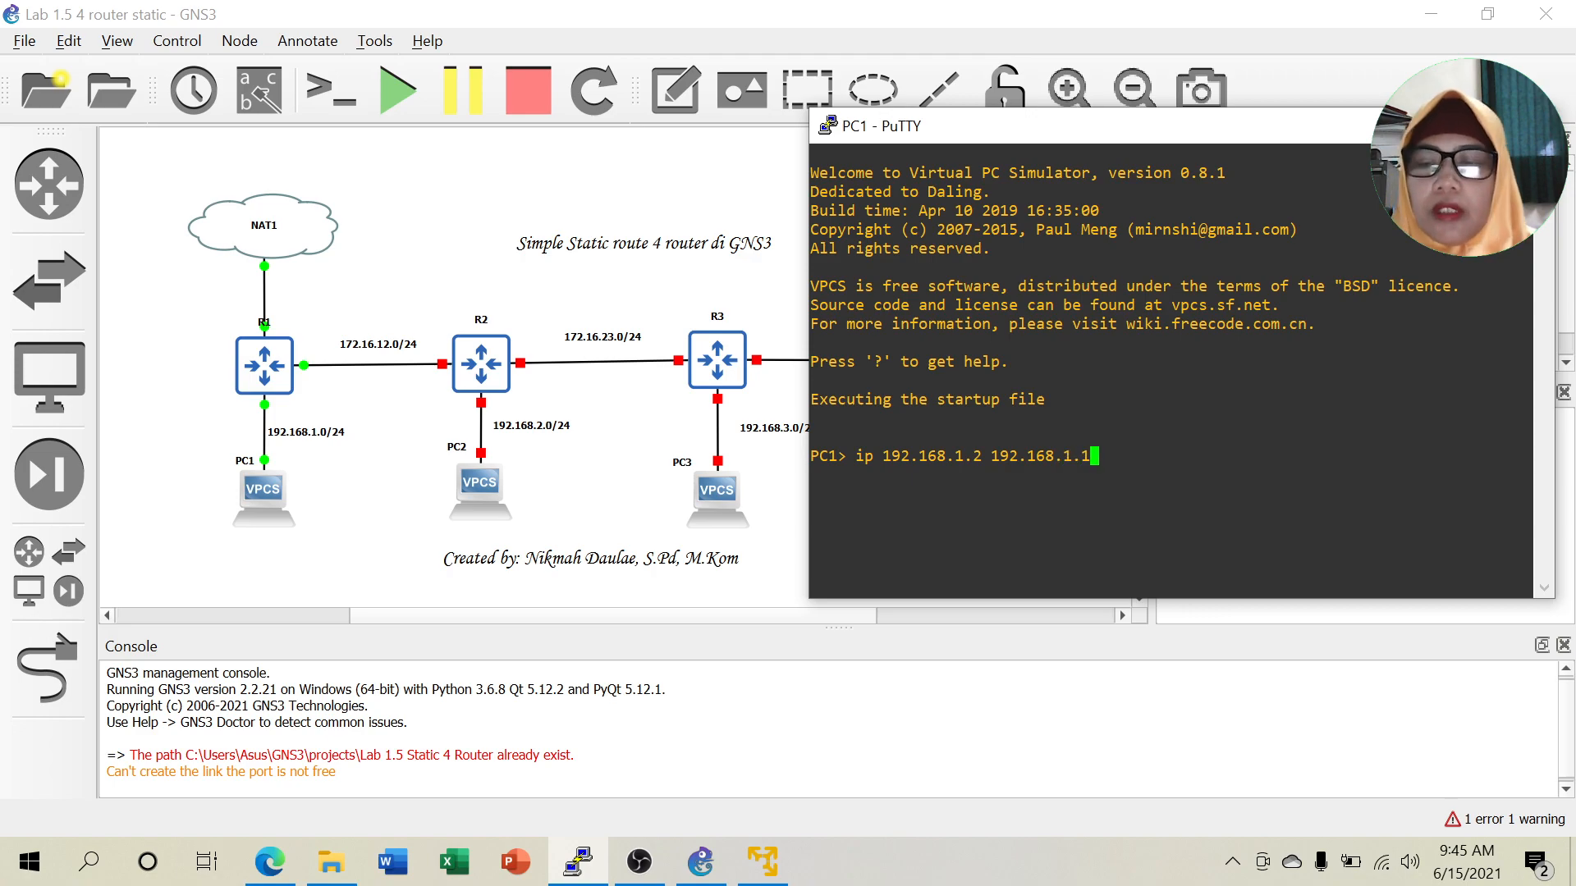
pyautogui.press('Return')
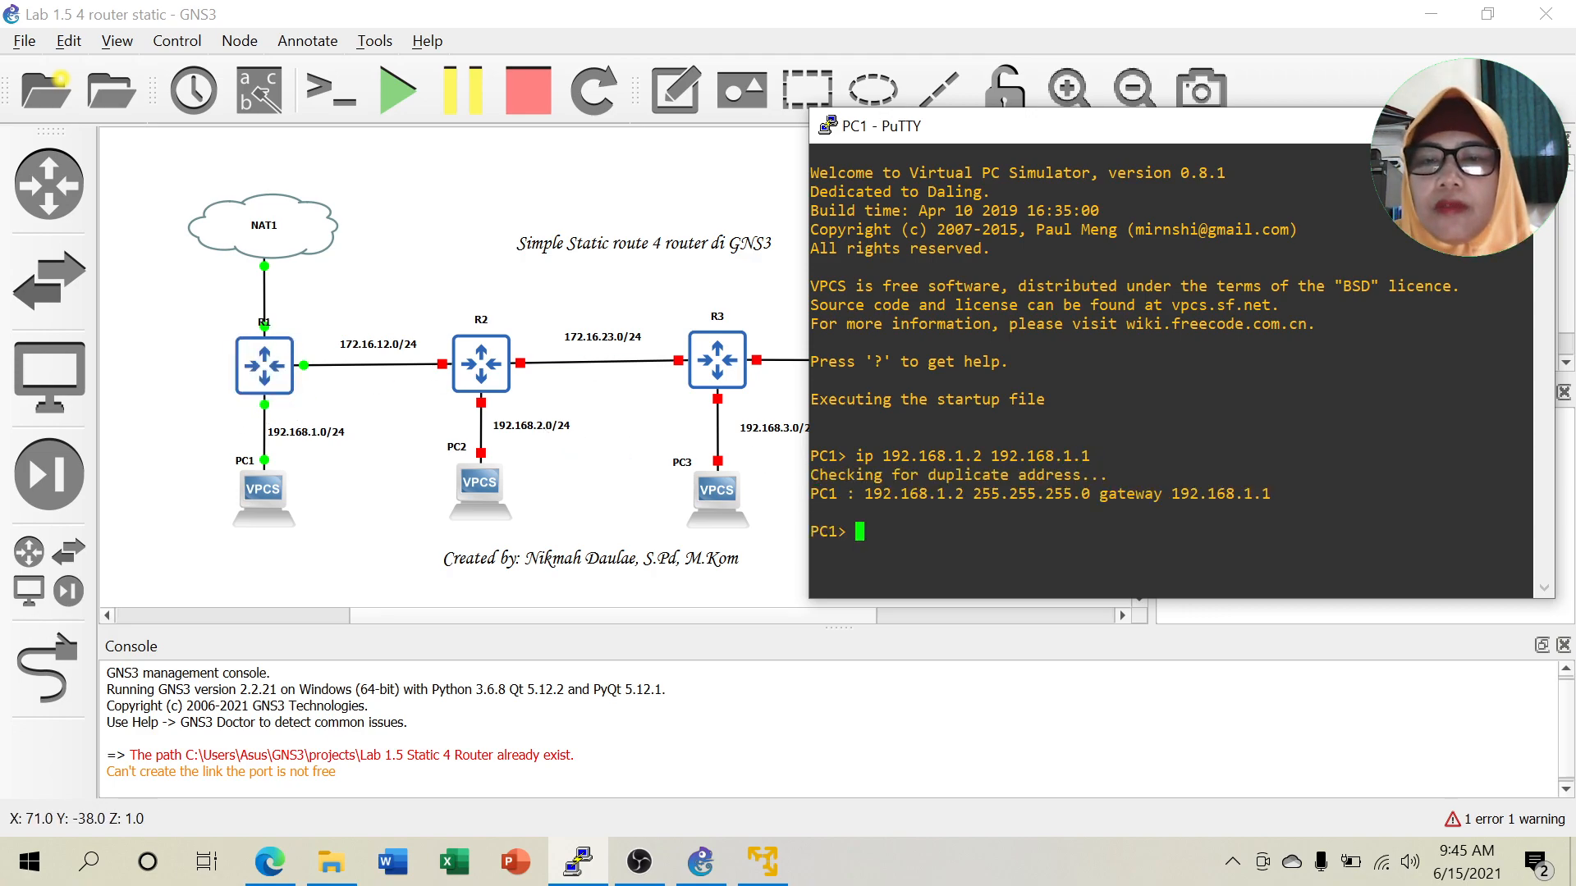
# Minimize PC1's console and show interface labels on all links.
pyautogui.click(1413, 125)
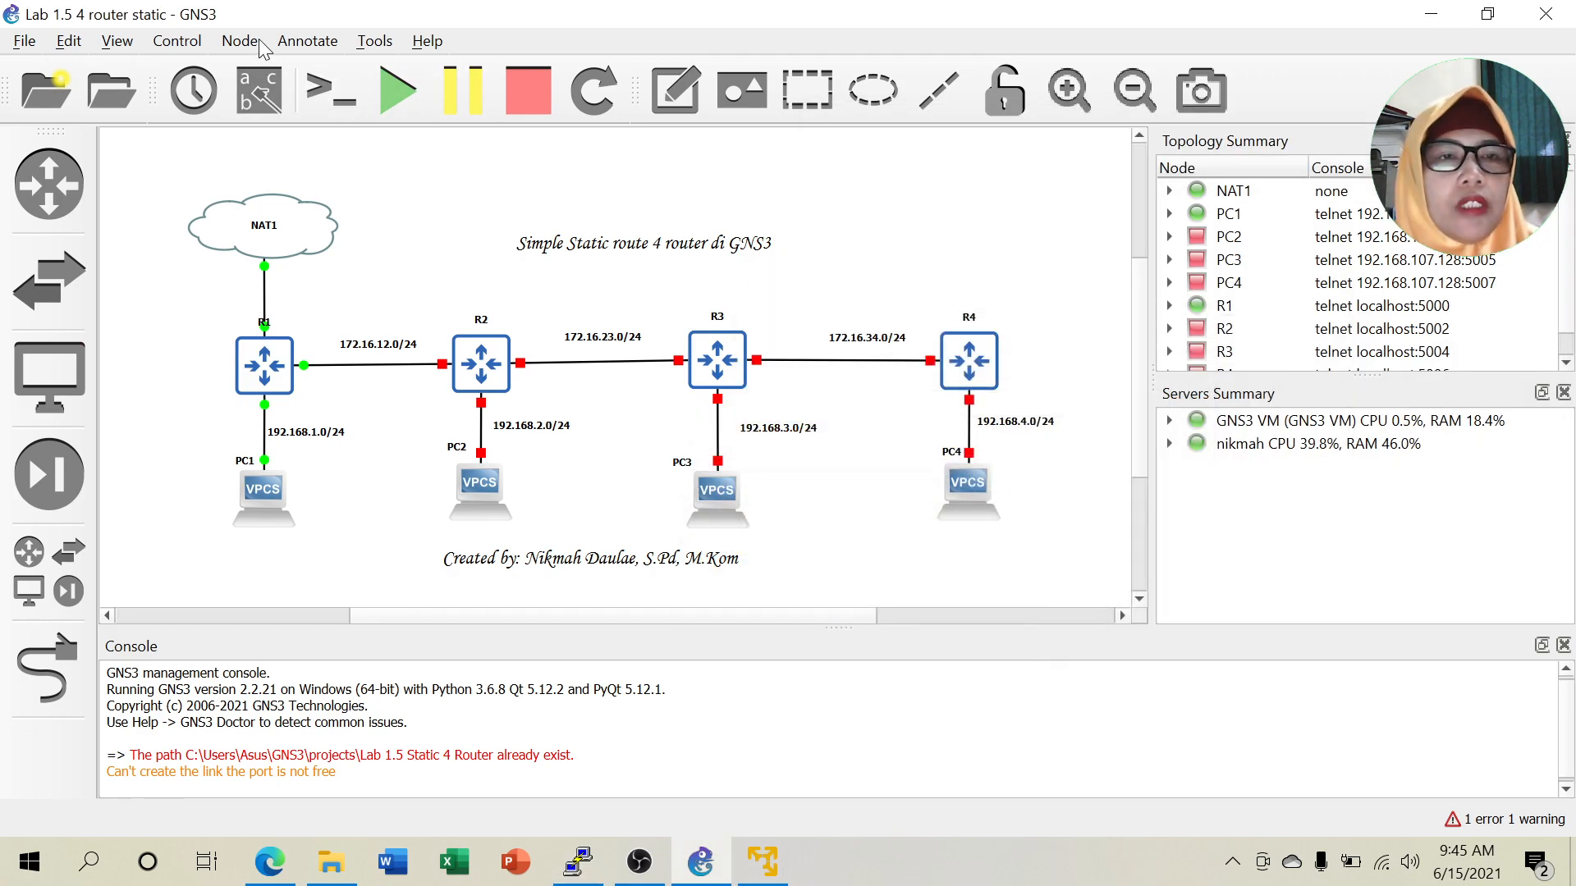
pyautogui.click(261, 107)
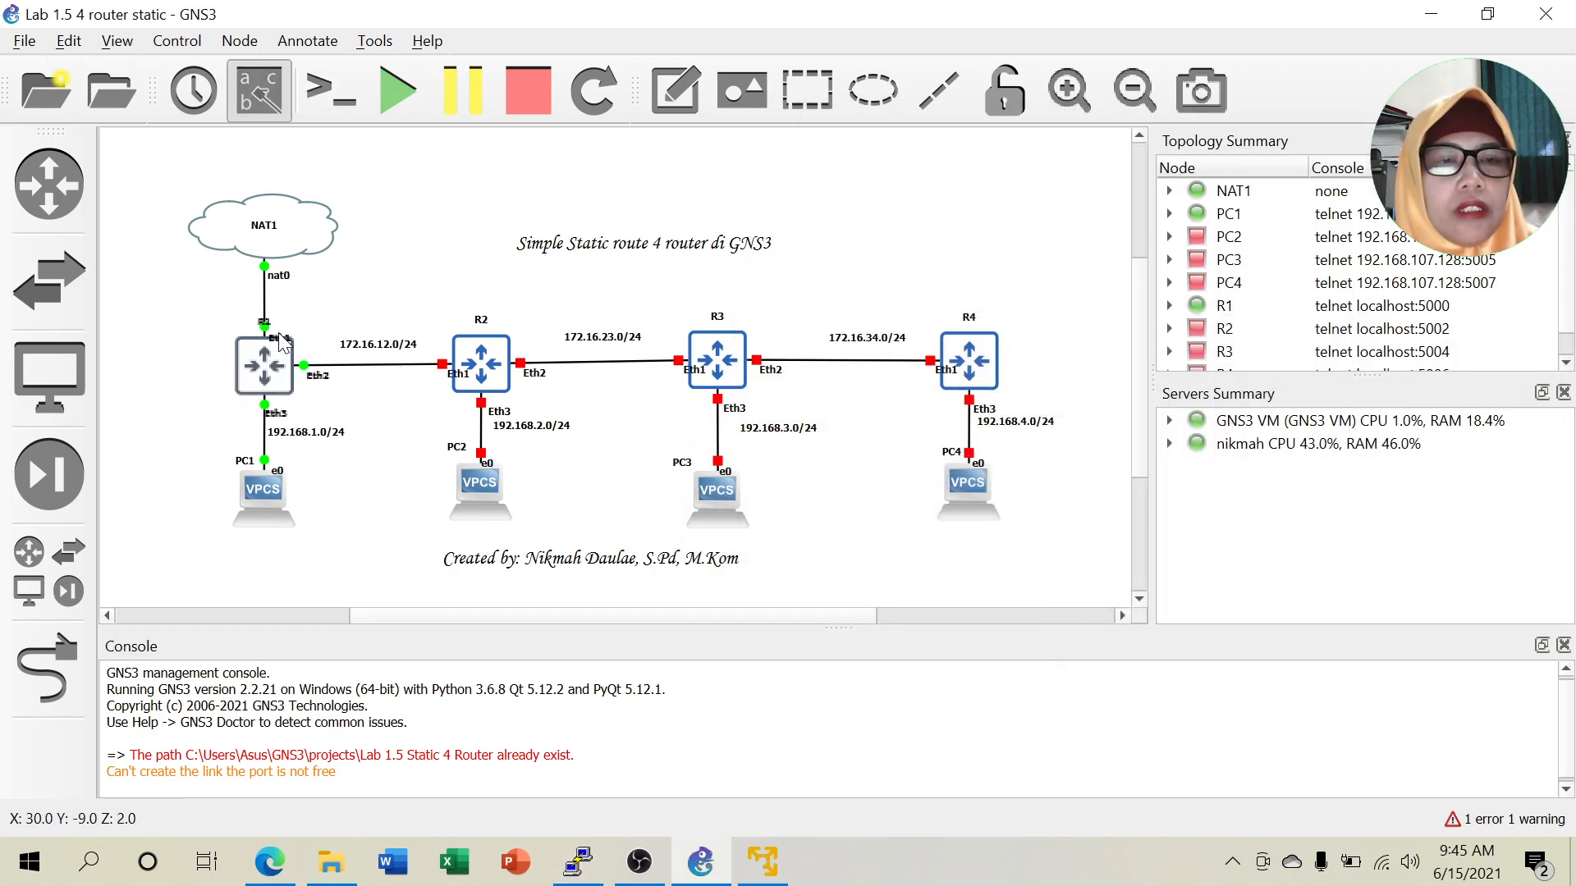
pyautogui.click(371, 302)
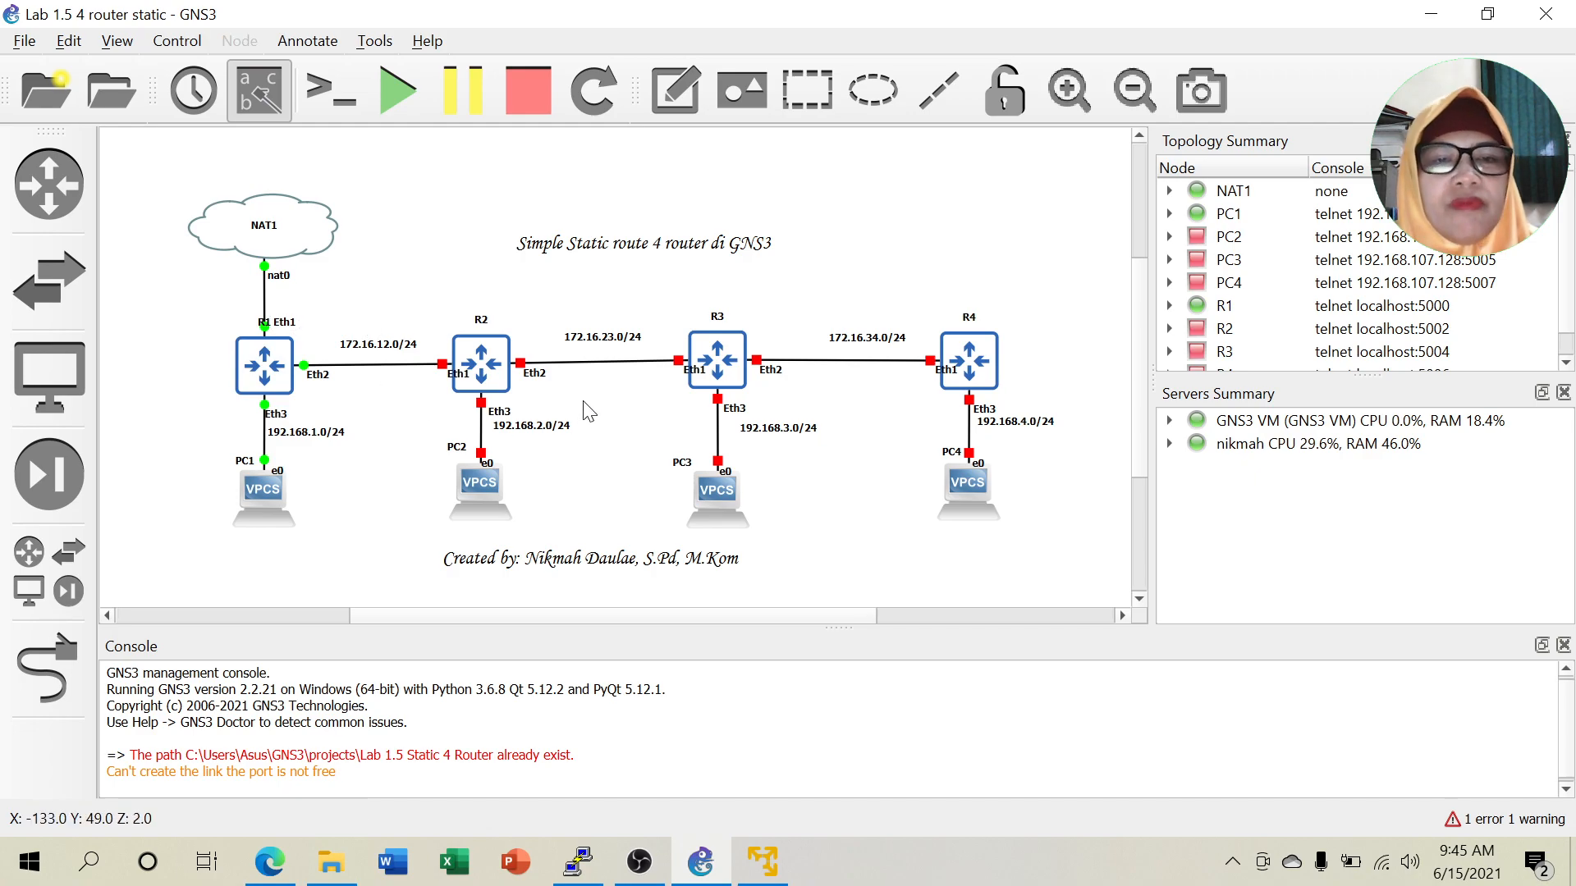
# Move the Eth1 labels of R2, R3 and R4 left below their links.
pyautogui.moveTo(451, 383); pyautogui.dragTo(422, 388)
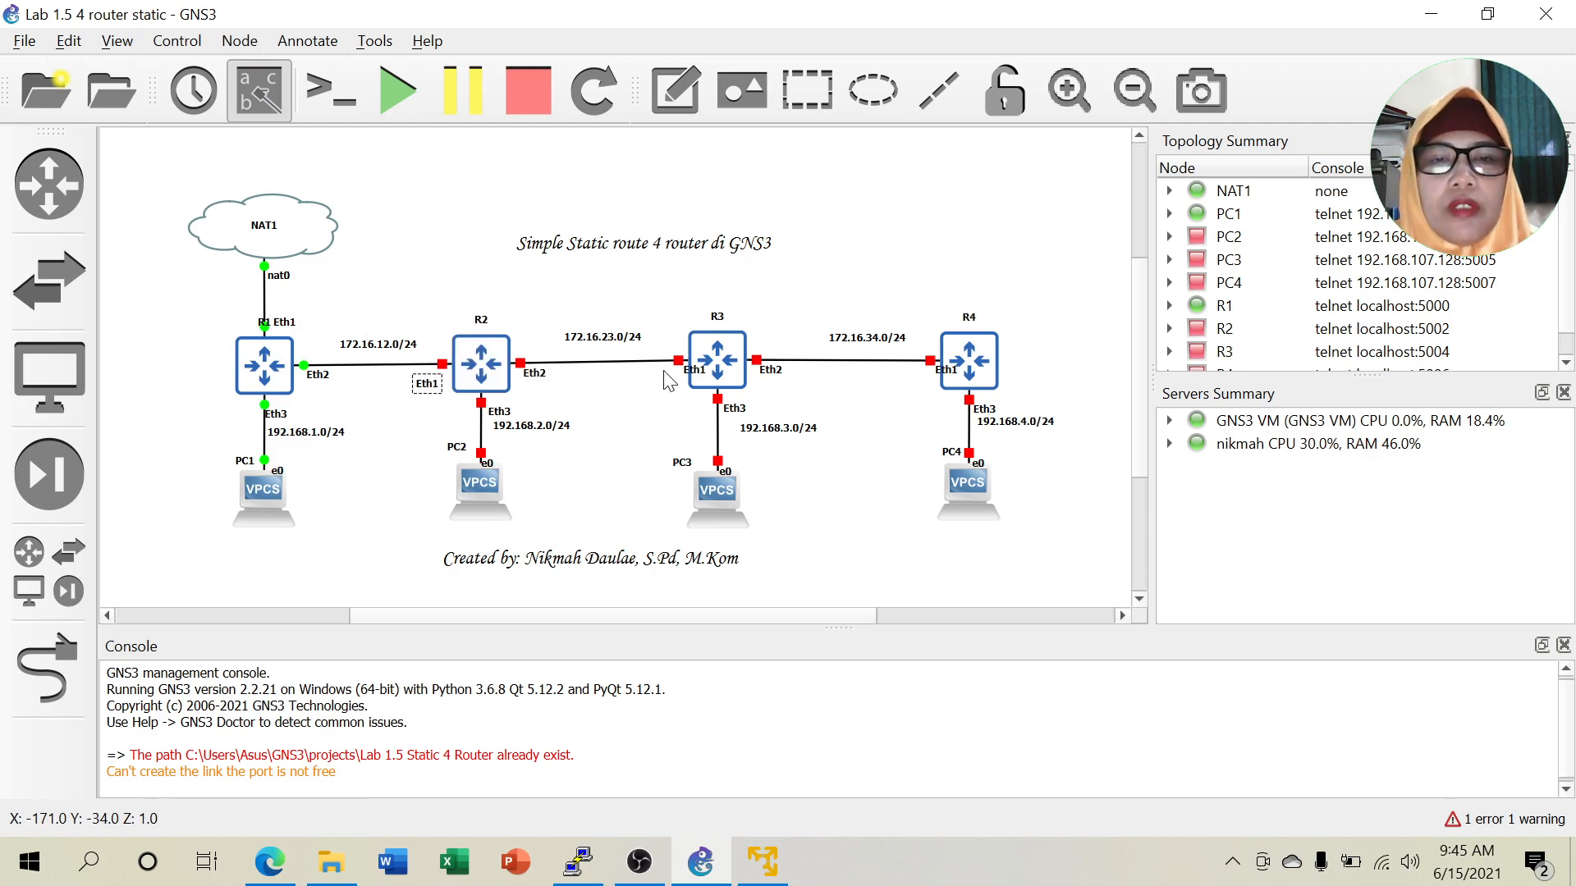
pyautogui.moveTo(696, 378); pyautogui.dragTo(666, 382)
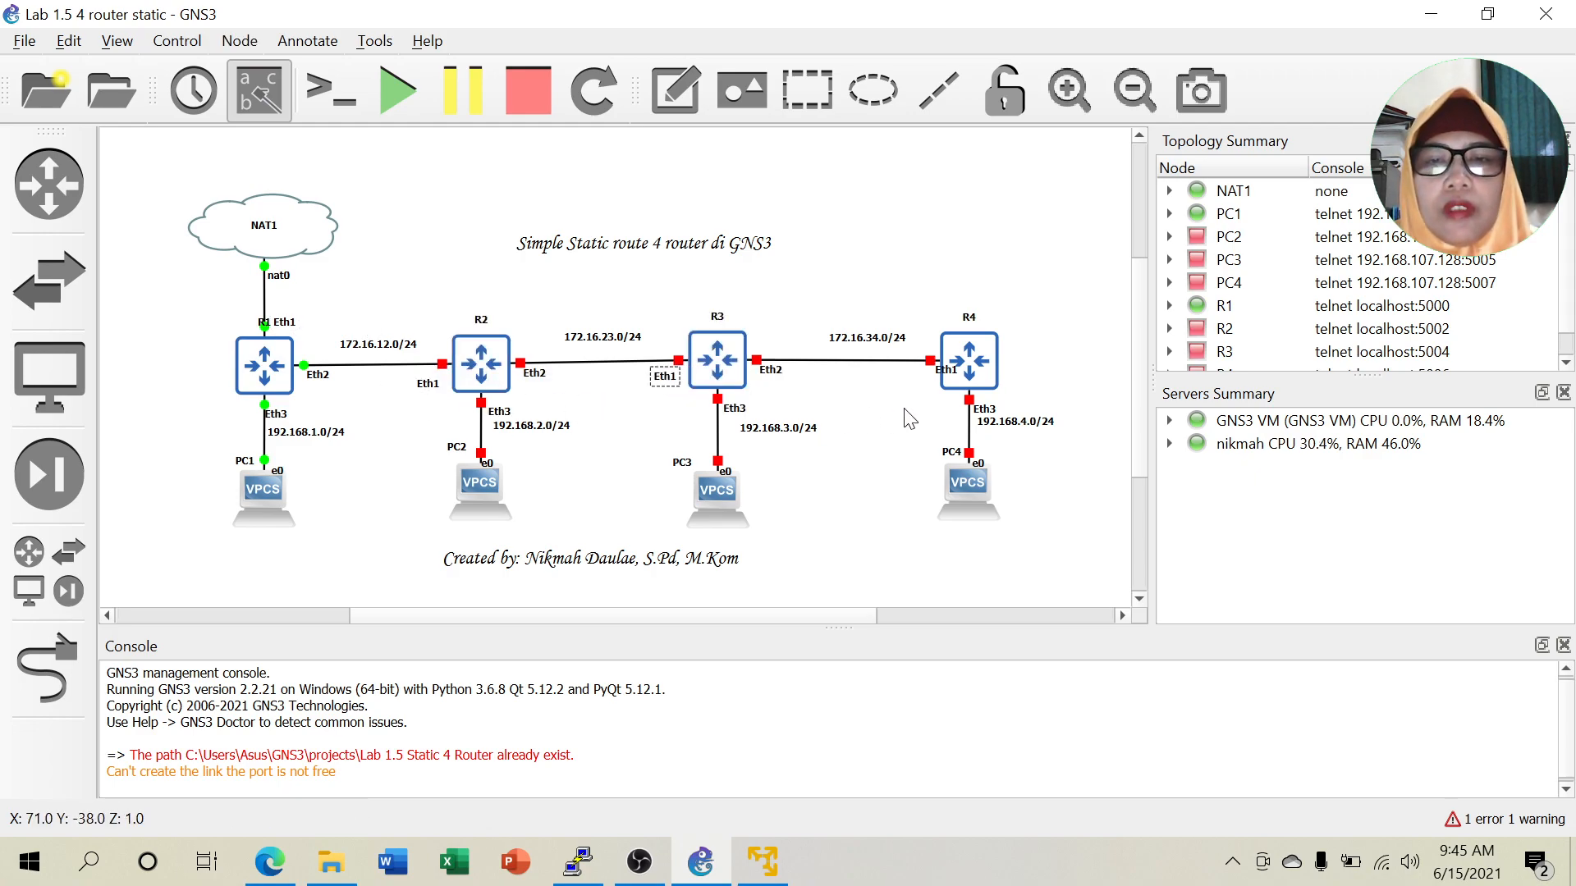
pyautogui.moveTo(950, 379); pyautogui.dragTo(919, 376)
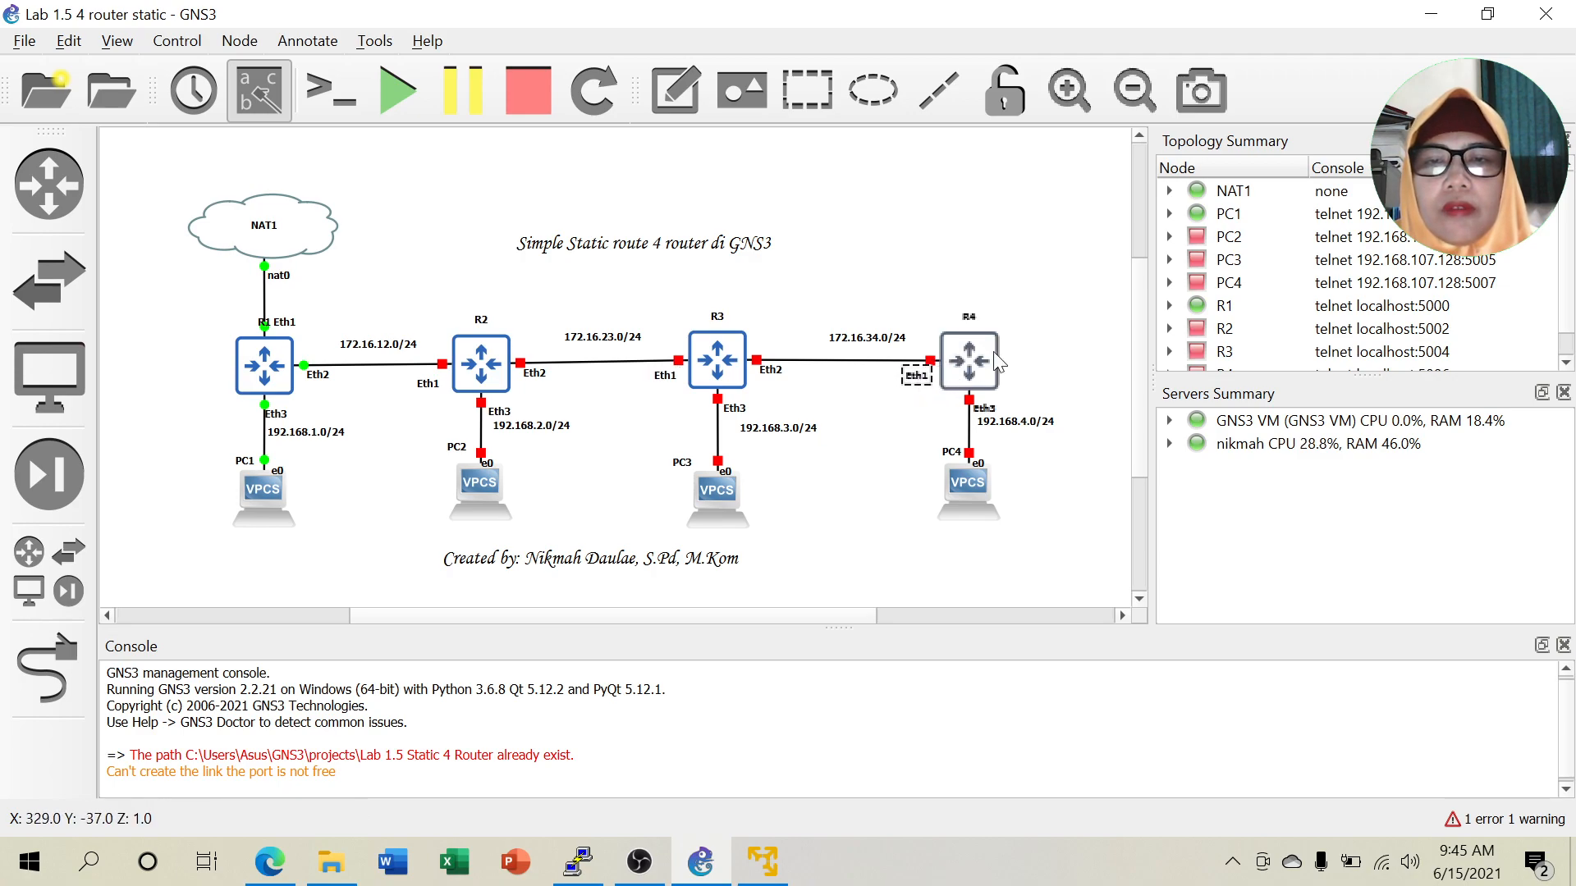
pyautogui.click(1086, 330)
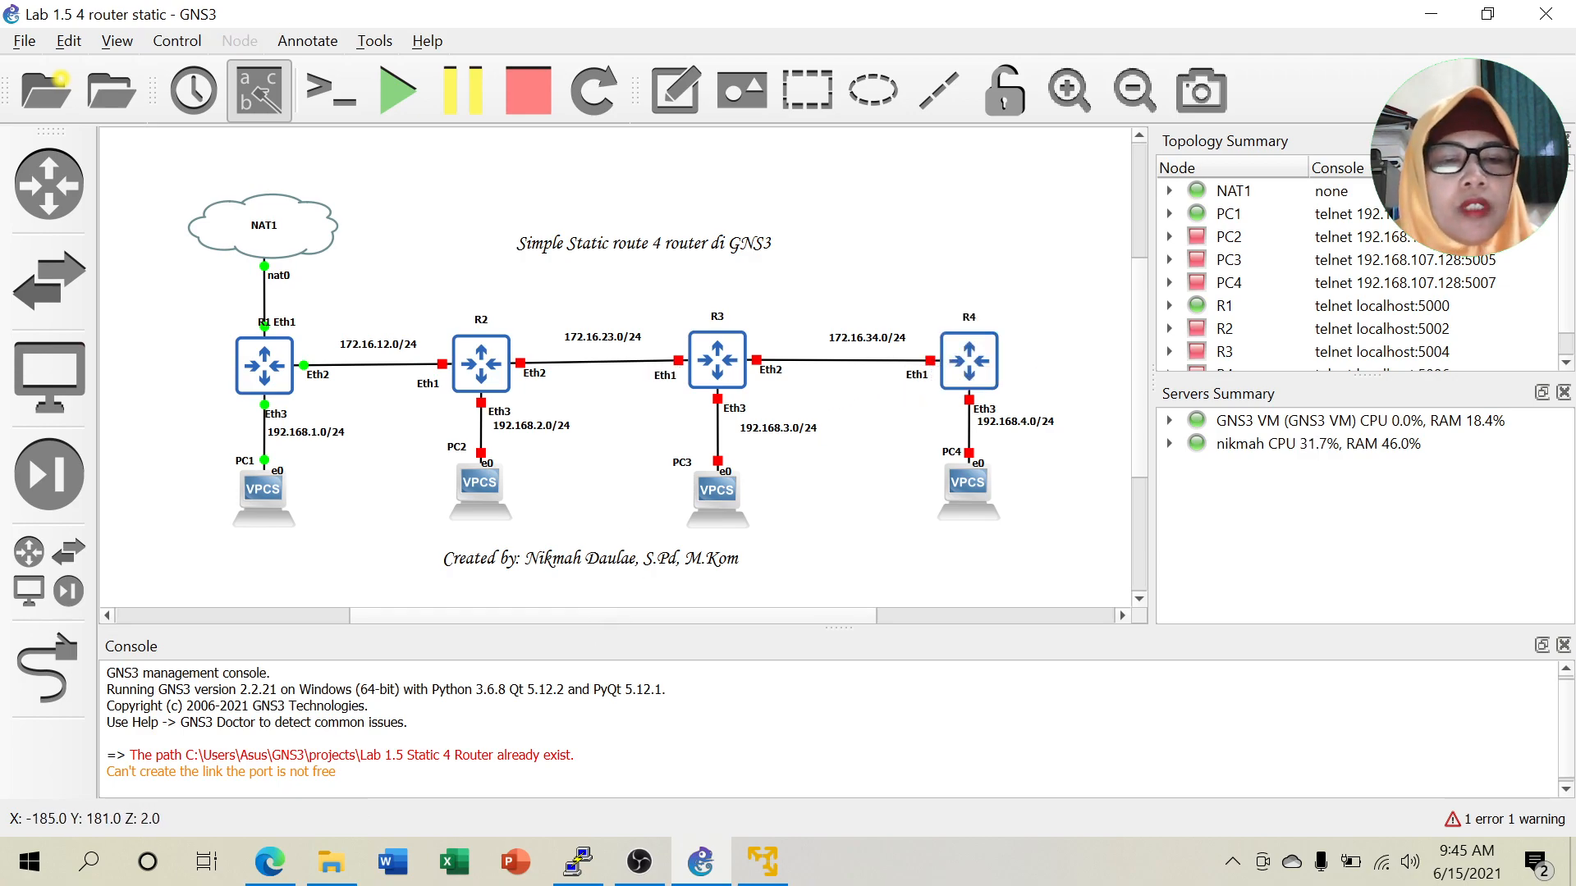
# Open R1's console and log in as admin with an empty password.
pyautogui.rightClick(275, 369)
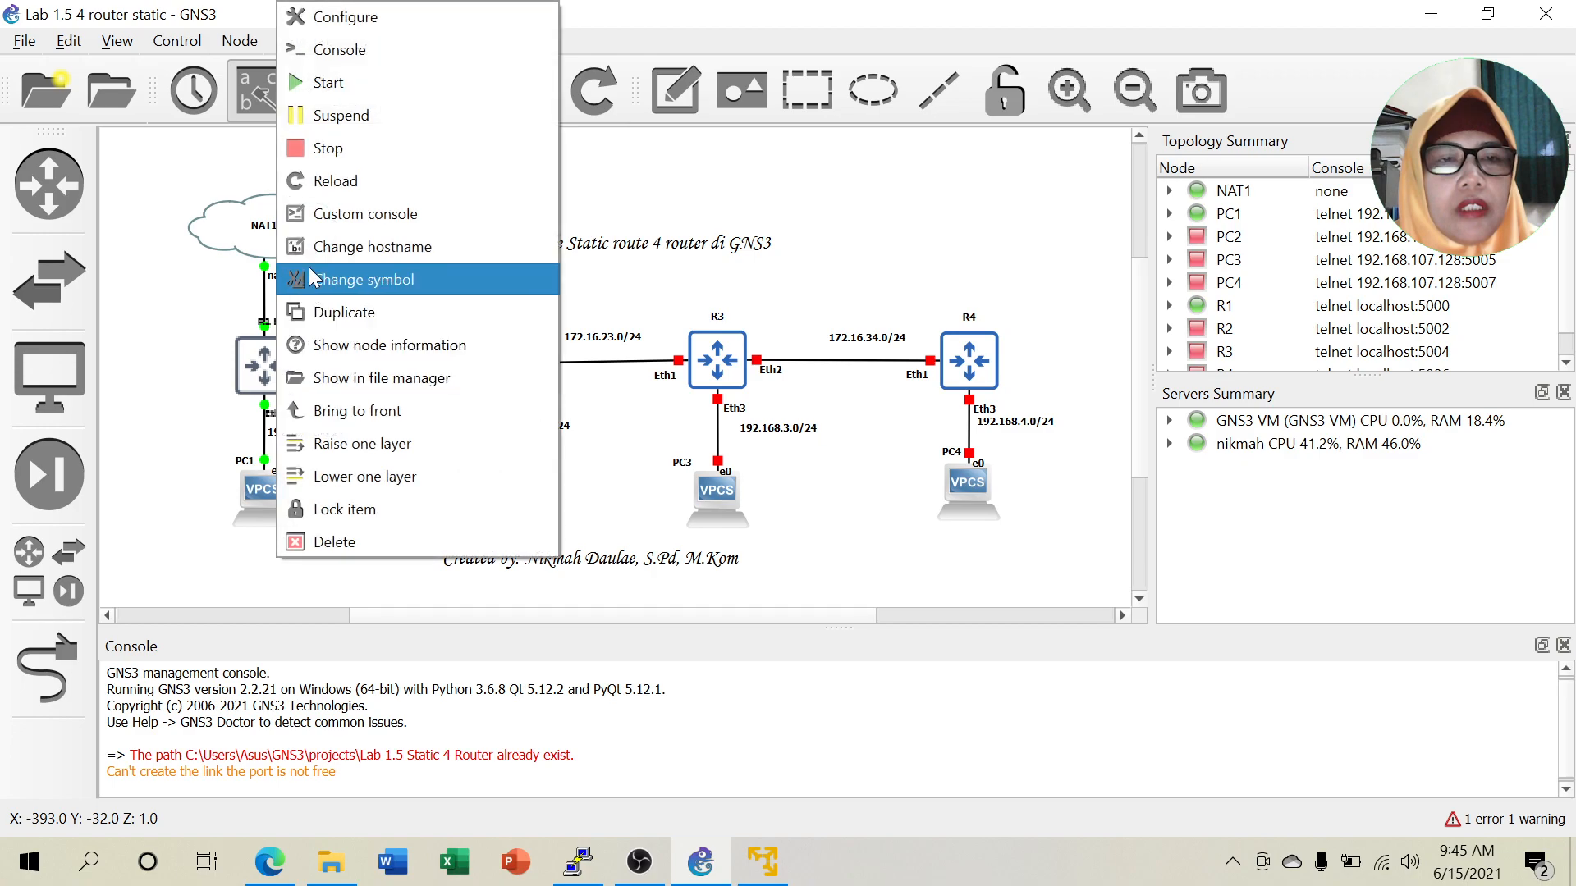
pyautogui.click(328, 50)
pyautogui.moveTo(502, 179); pyautogui.dragTo(1231, 155)
pyautogui.write('admin')
pyautogui.press('Return')
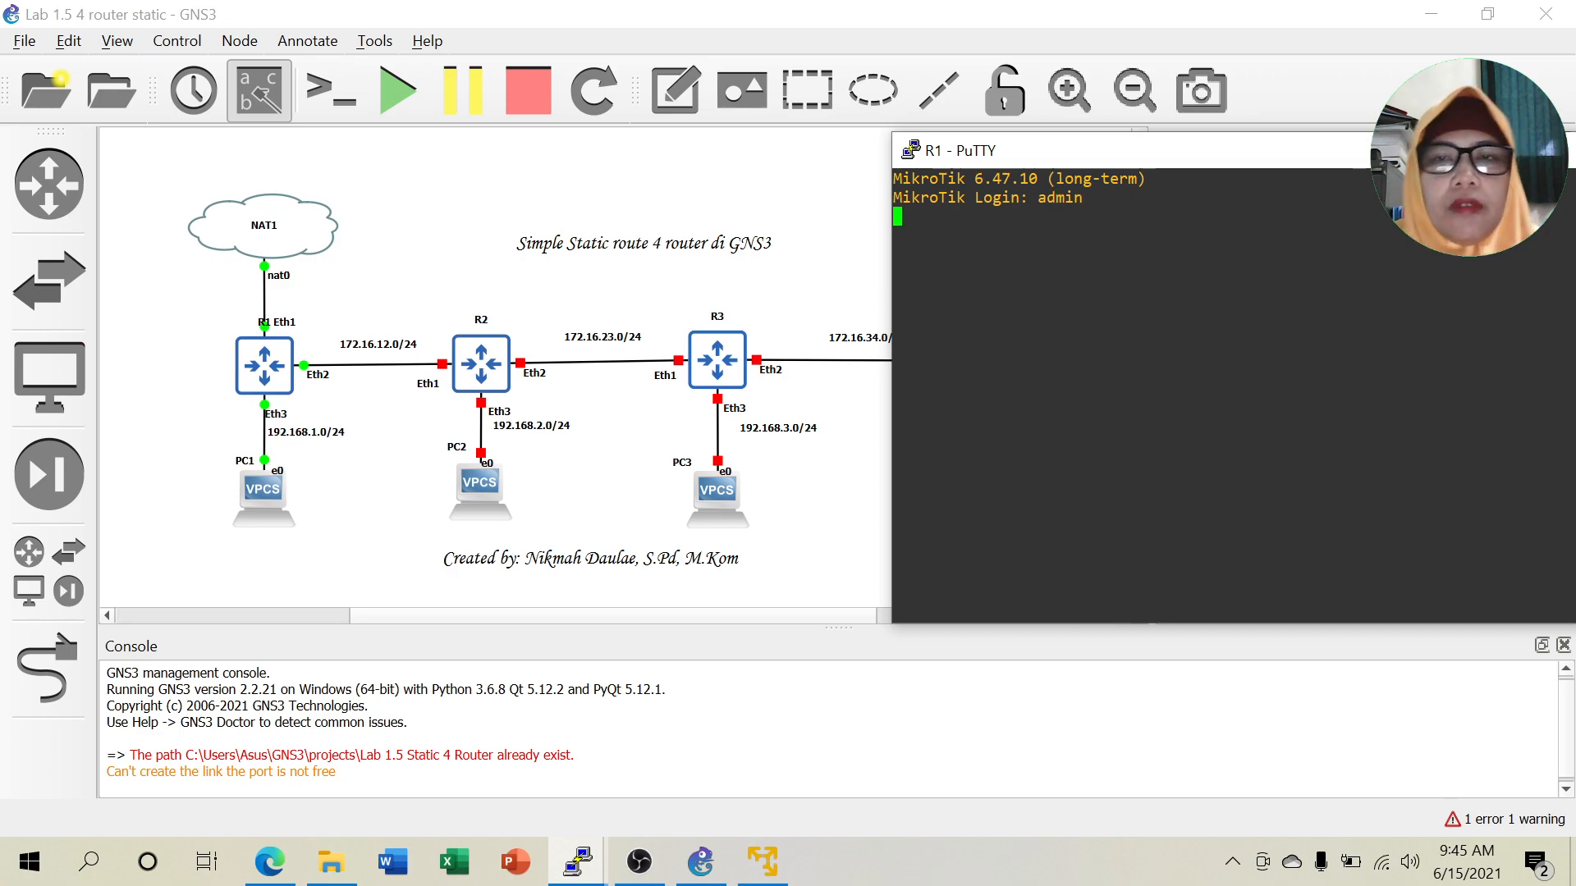
pyautogui.press('Return')
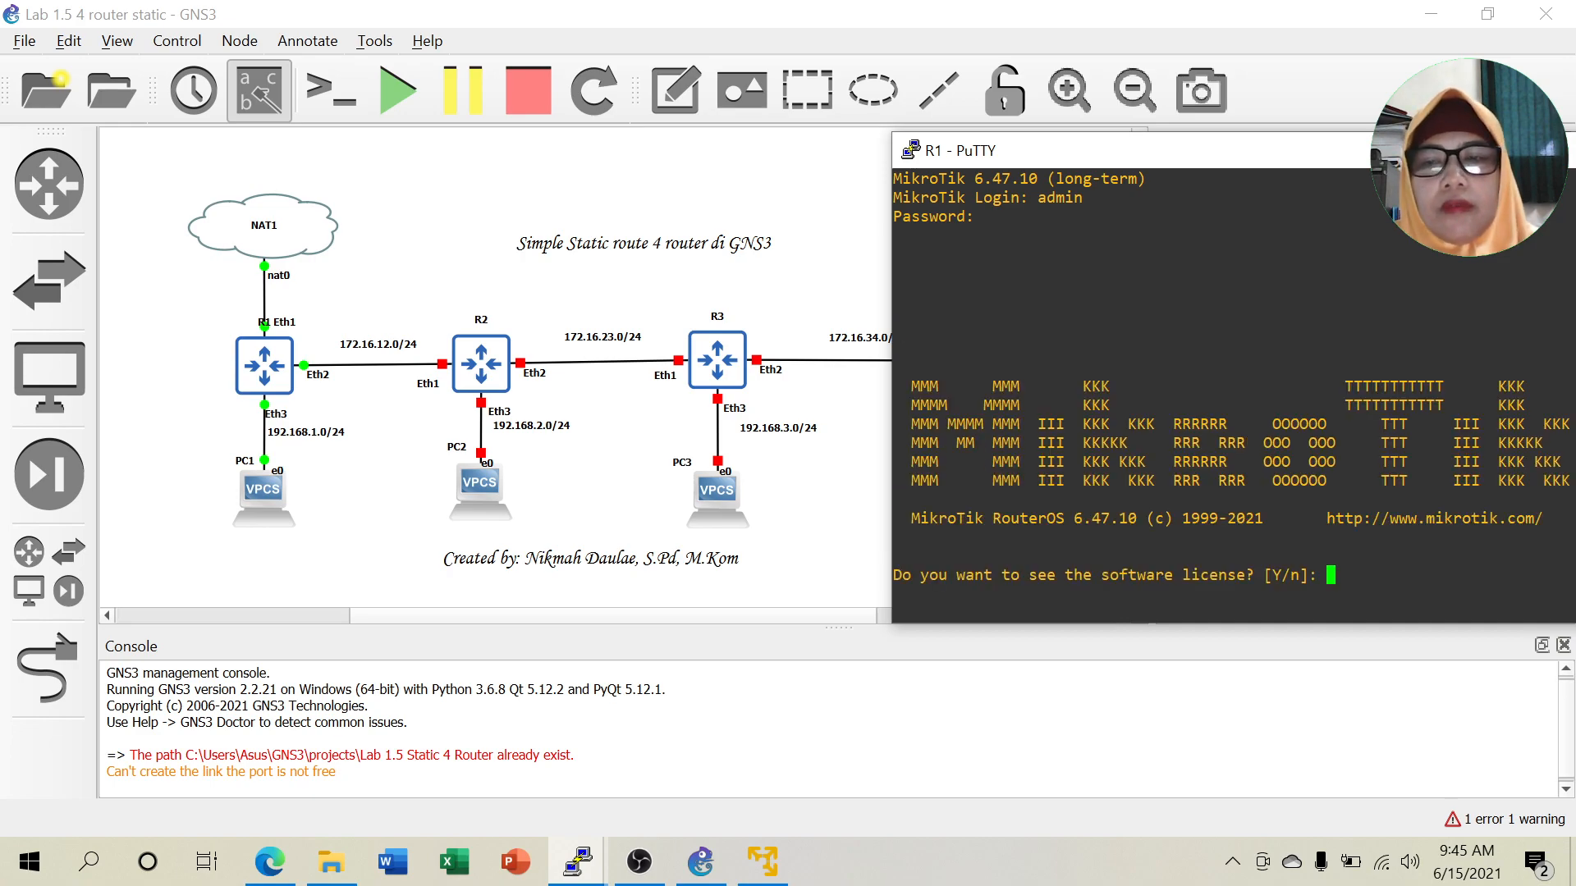
# Run 'sy id set na=R1' and 'ip address pr' to name R1 and list its addresses.
pyautogui.write('n@MikroTik] > ')
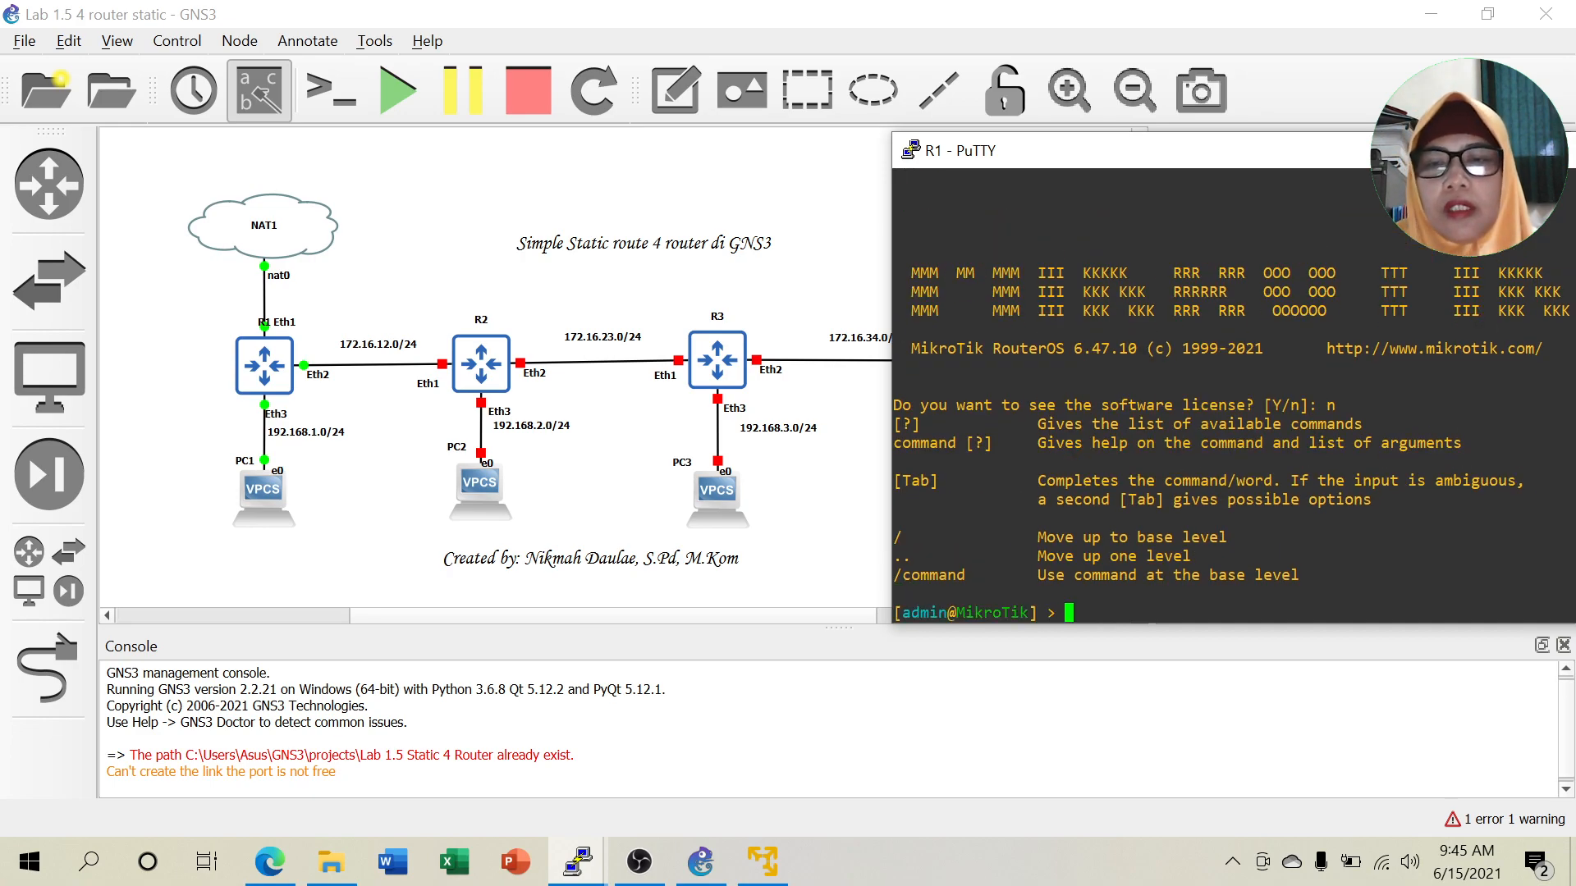
pyautogui.write('sy')
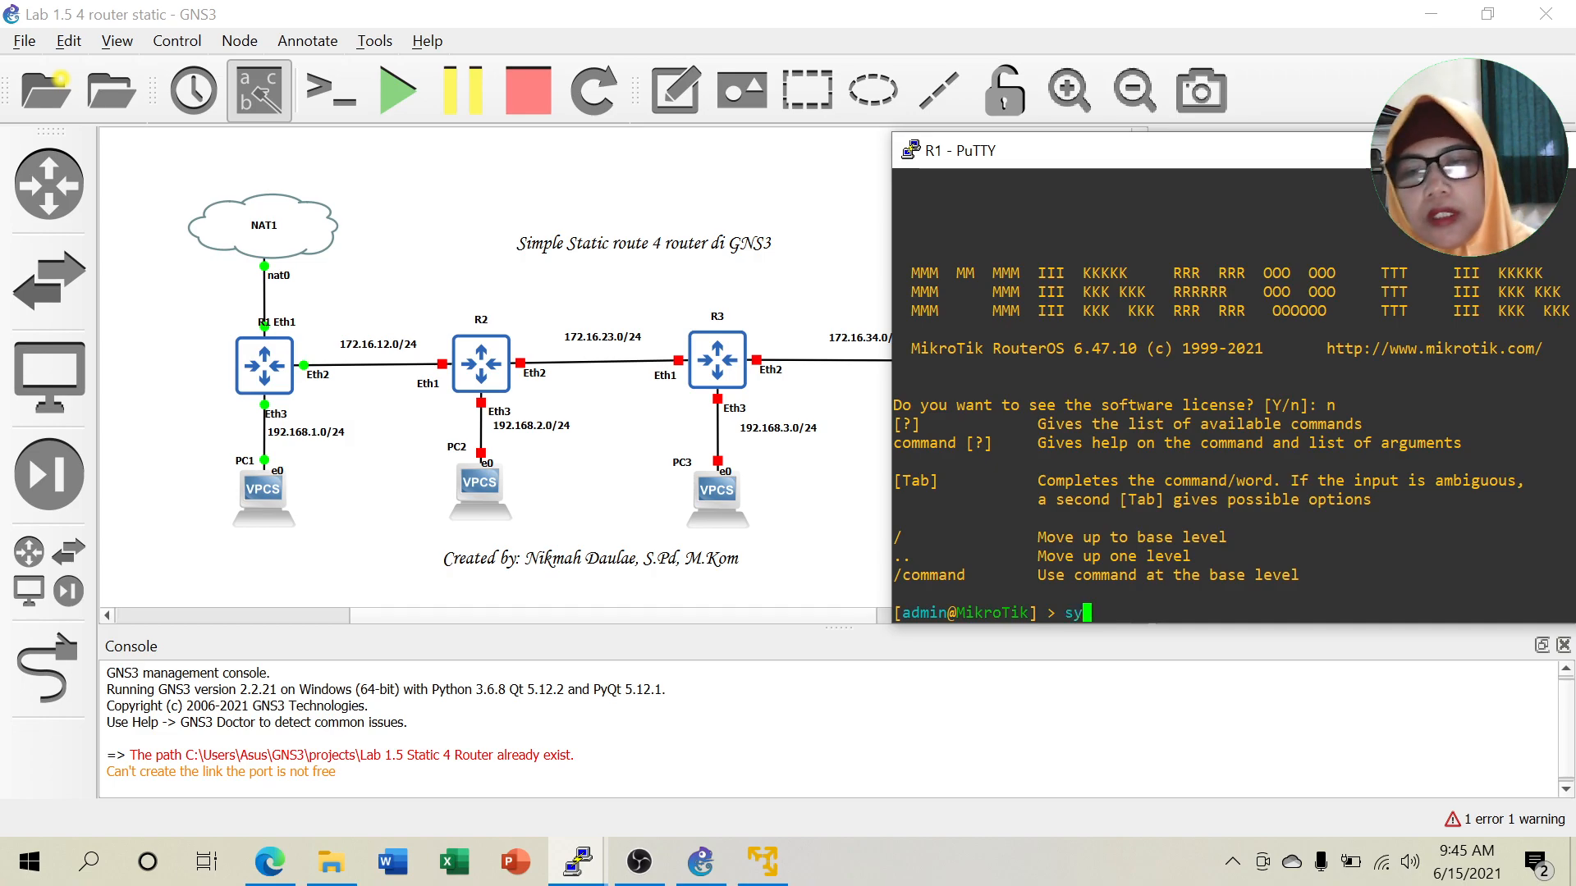
pyautogui.write(' id')
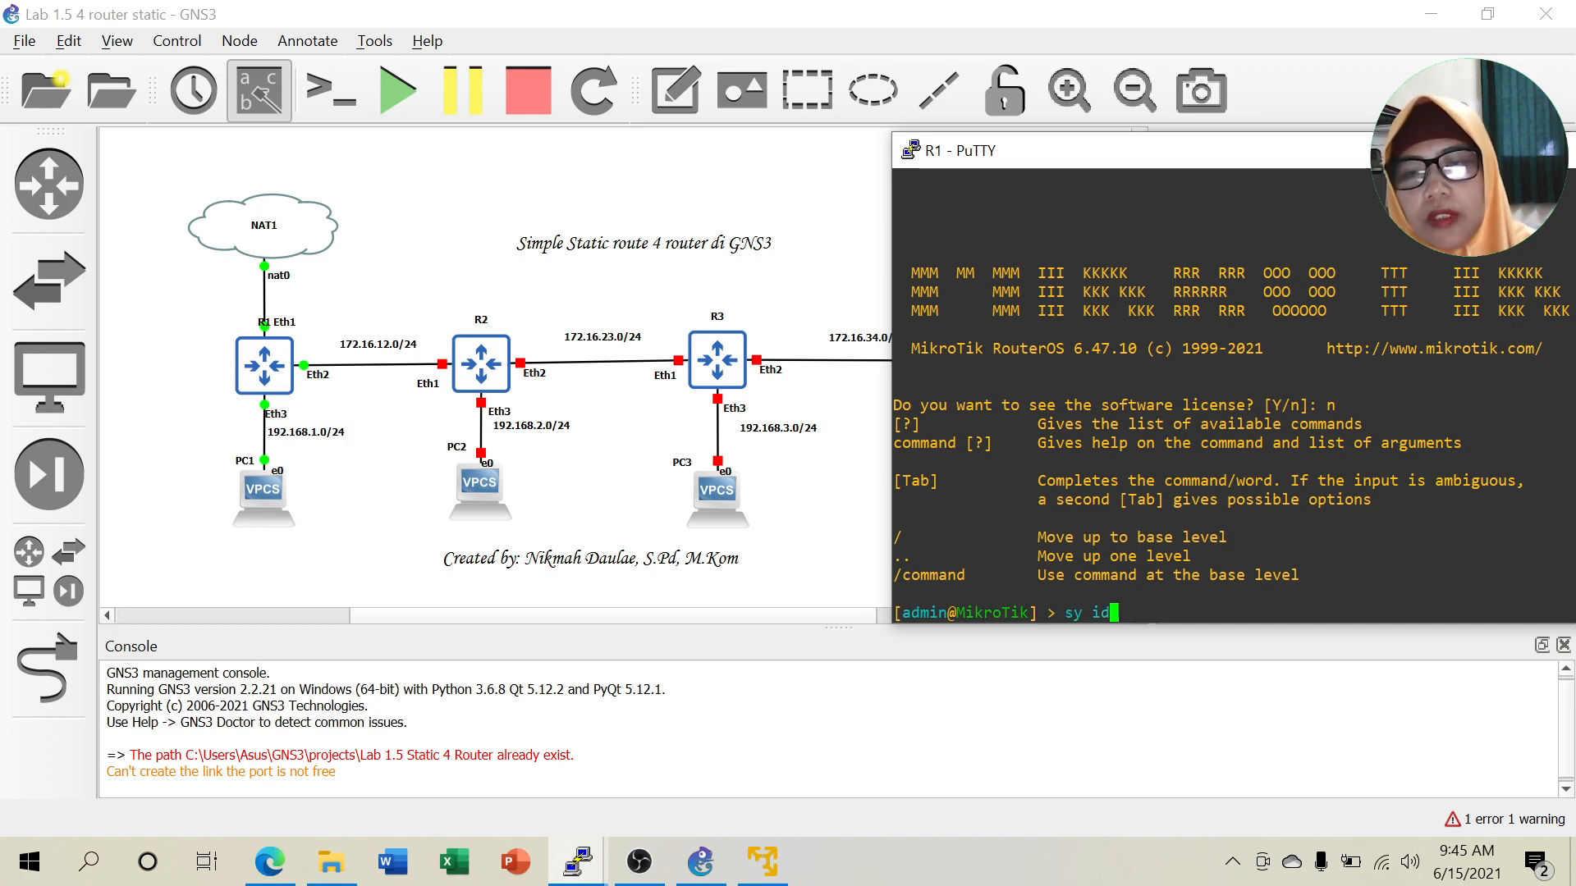
pyautogui.write(' set na')
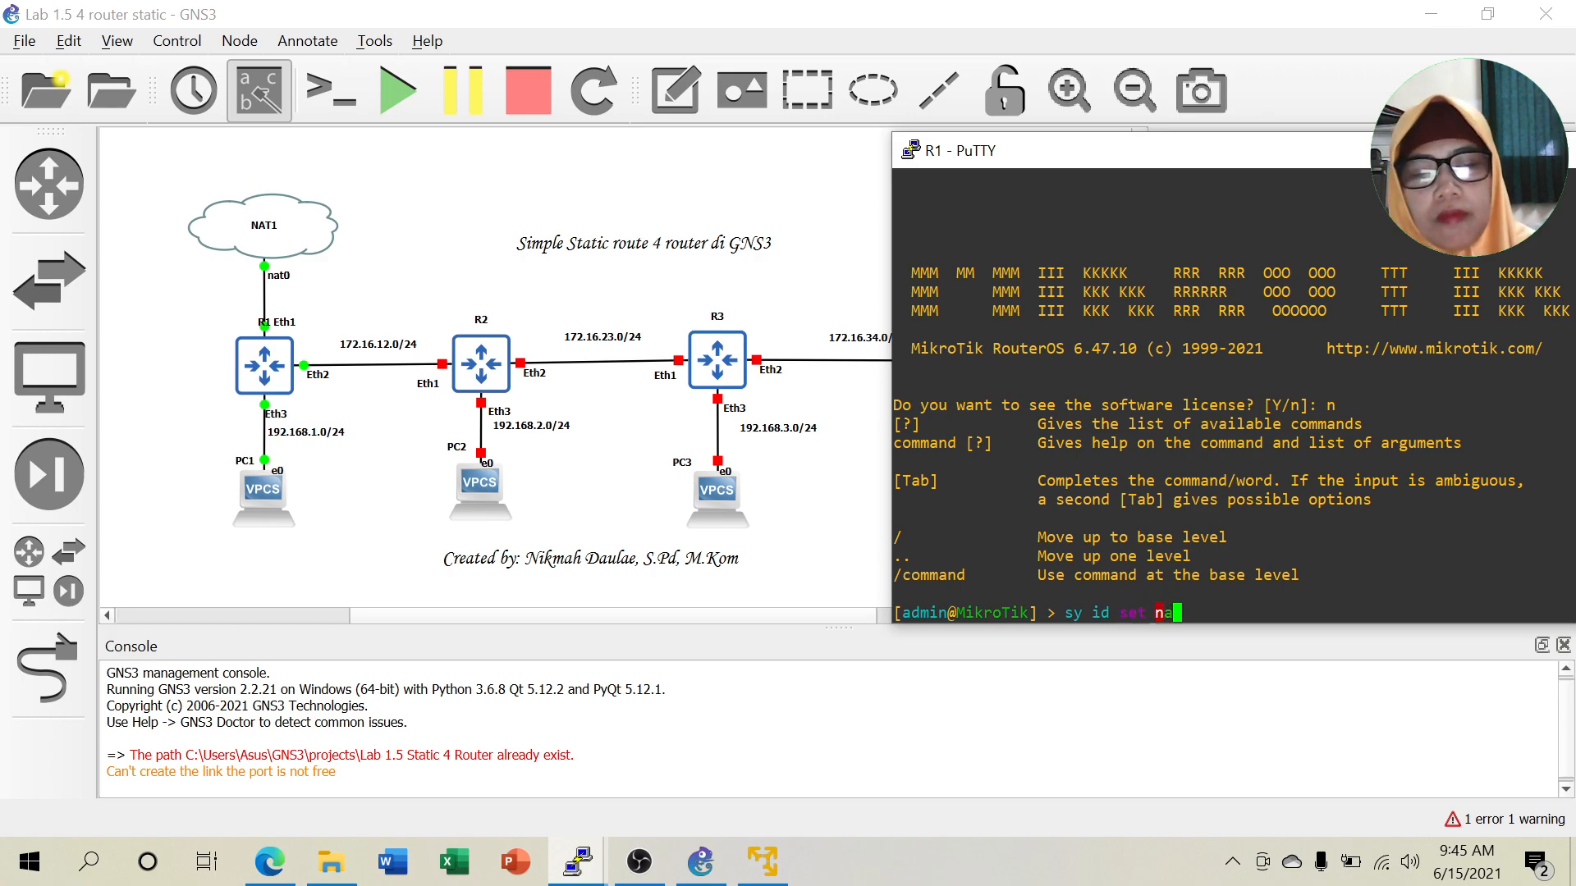
pyautogui.write('R1')
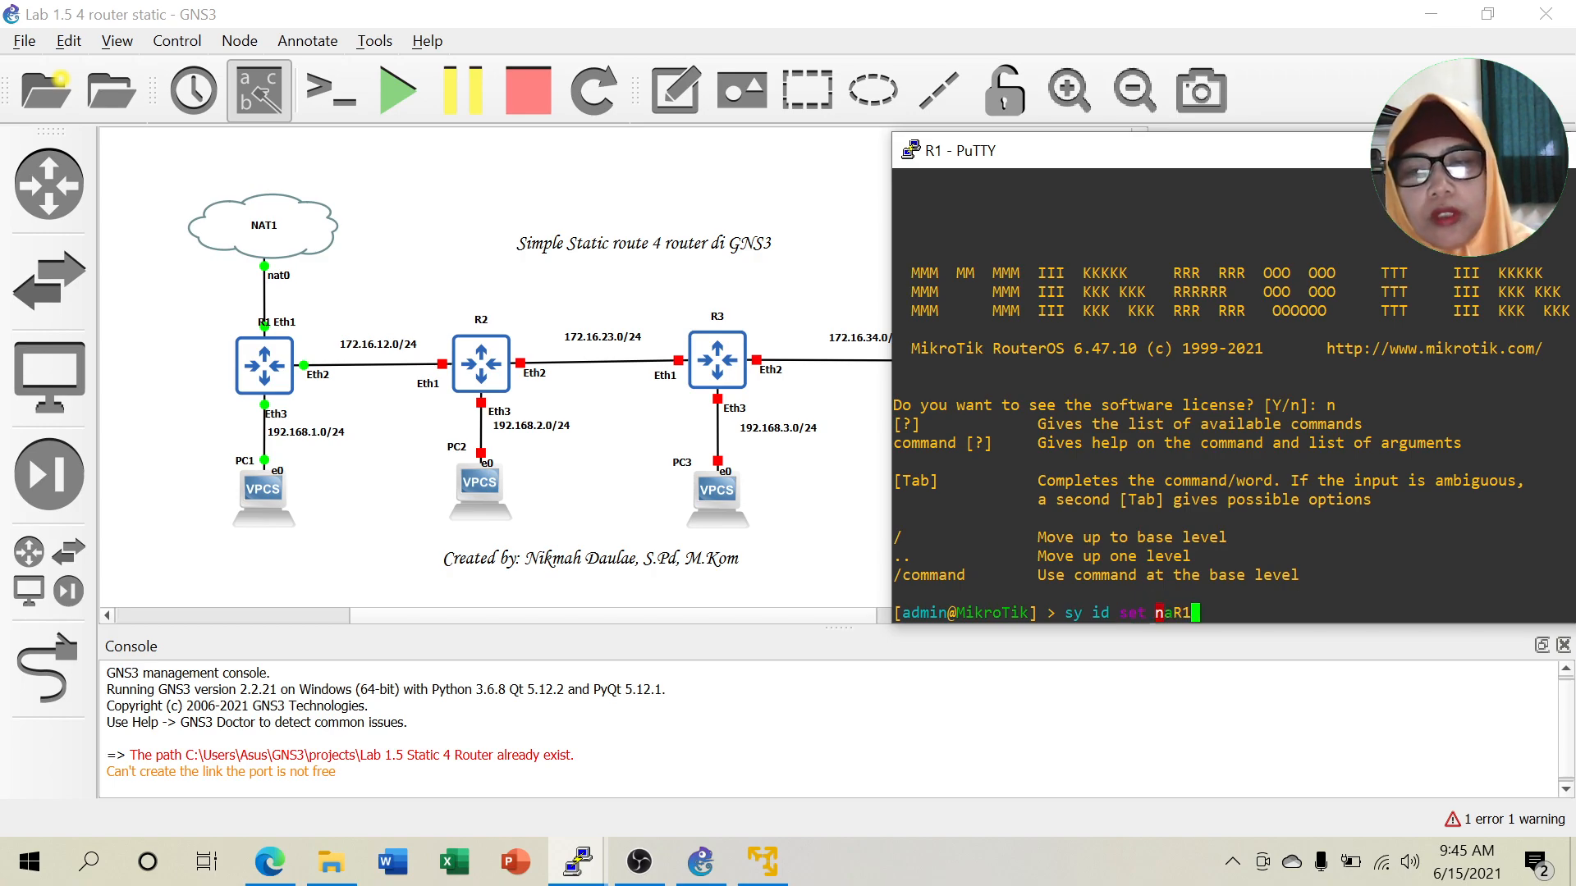
pyautogui.press('BackSpace')
pyautogui.press('BackSpace')
pyautogui.write('=R1')
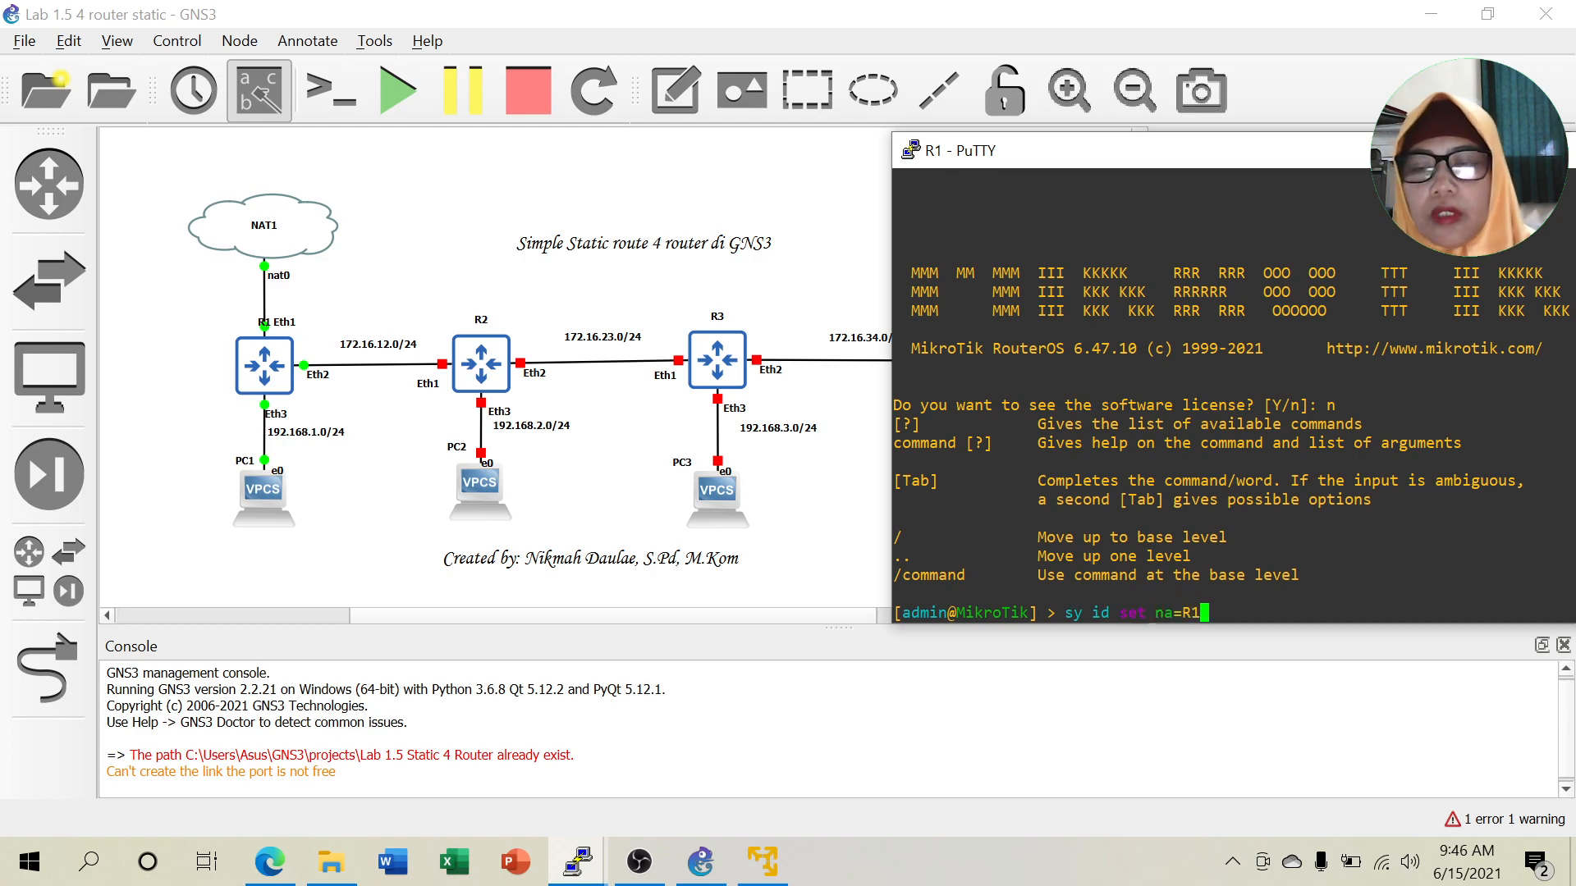
pyautogui.press('Return')
pyautogui.write('ip ')
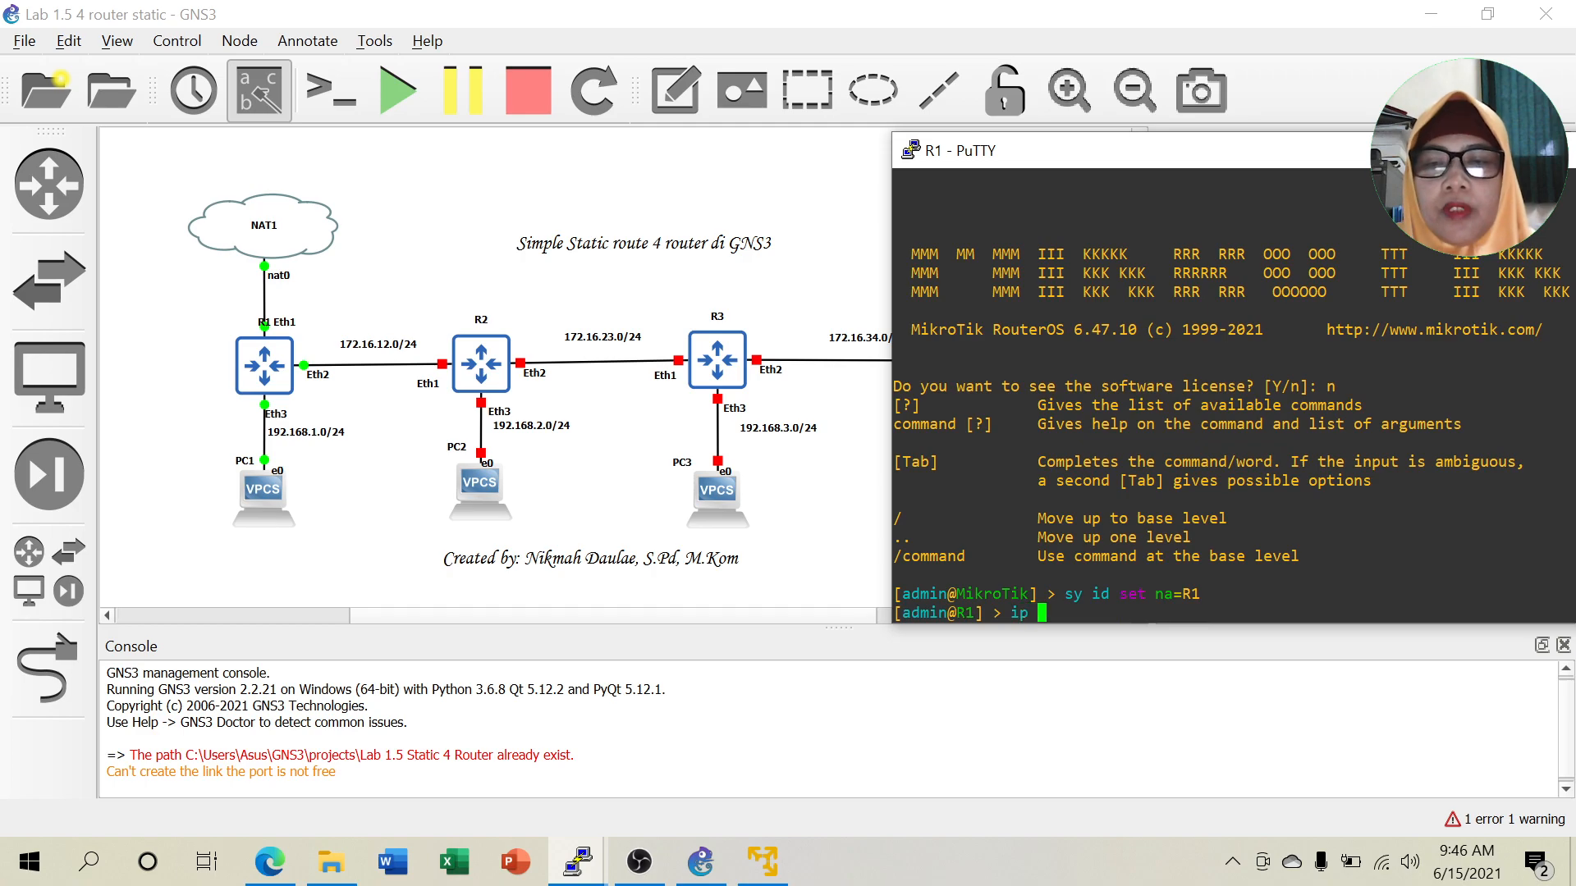
pyautogui.write('address pr')
pyautogui.press('Return')
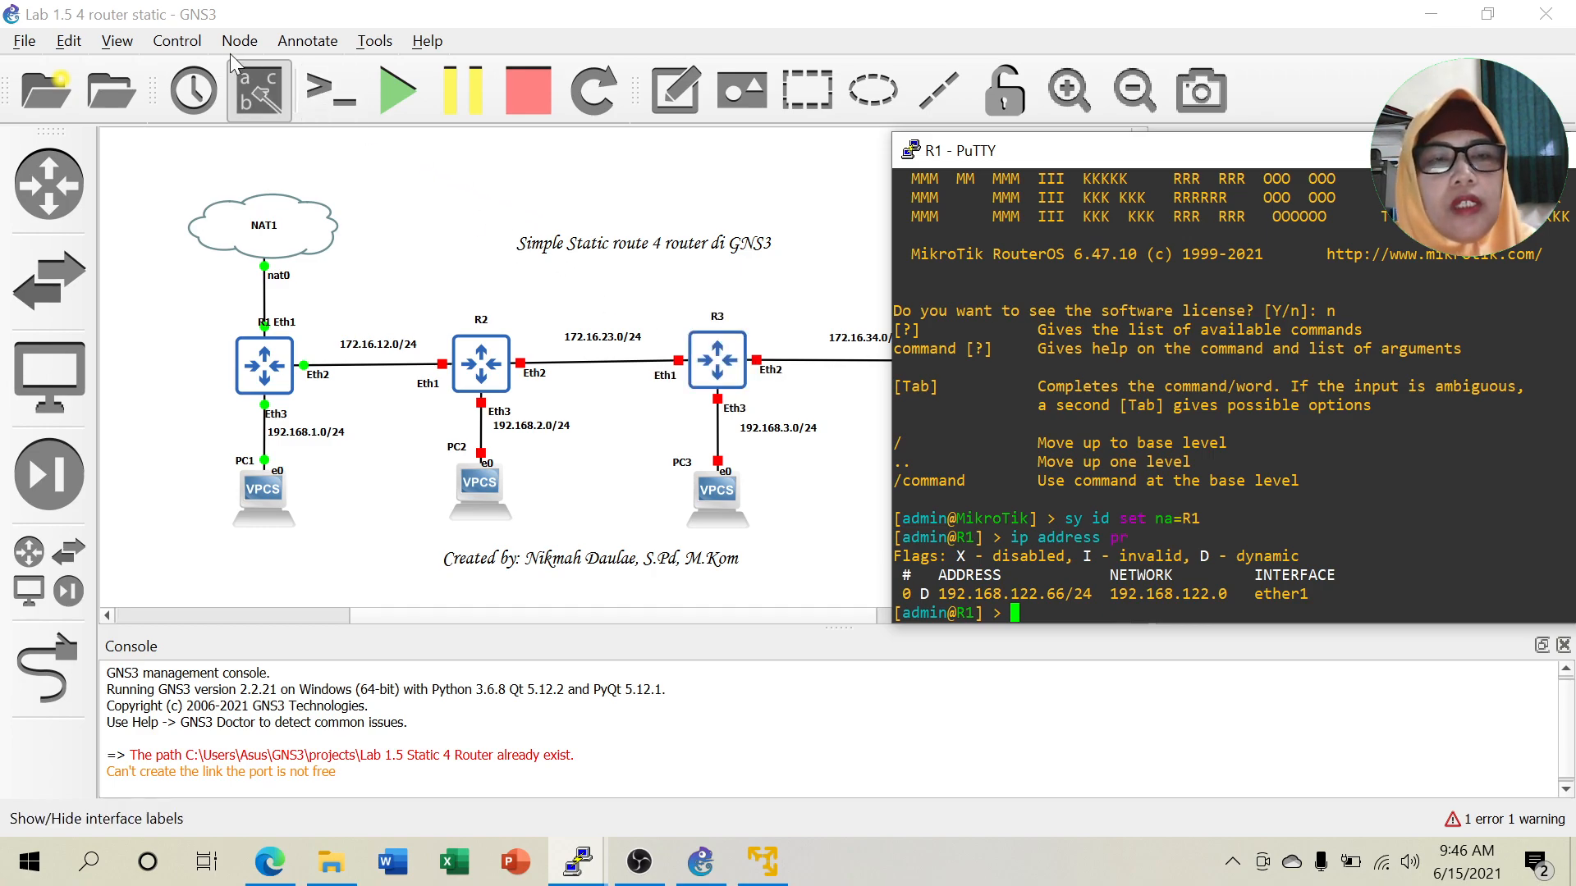
# Add a 192.168.122.0/24 note beside the NAT1–R1 link and move the NAT1 cloud higher.
pyautogui.click(308, 43)
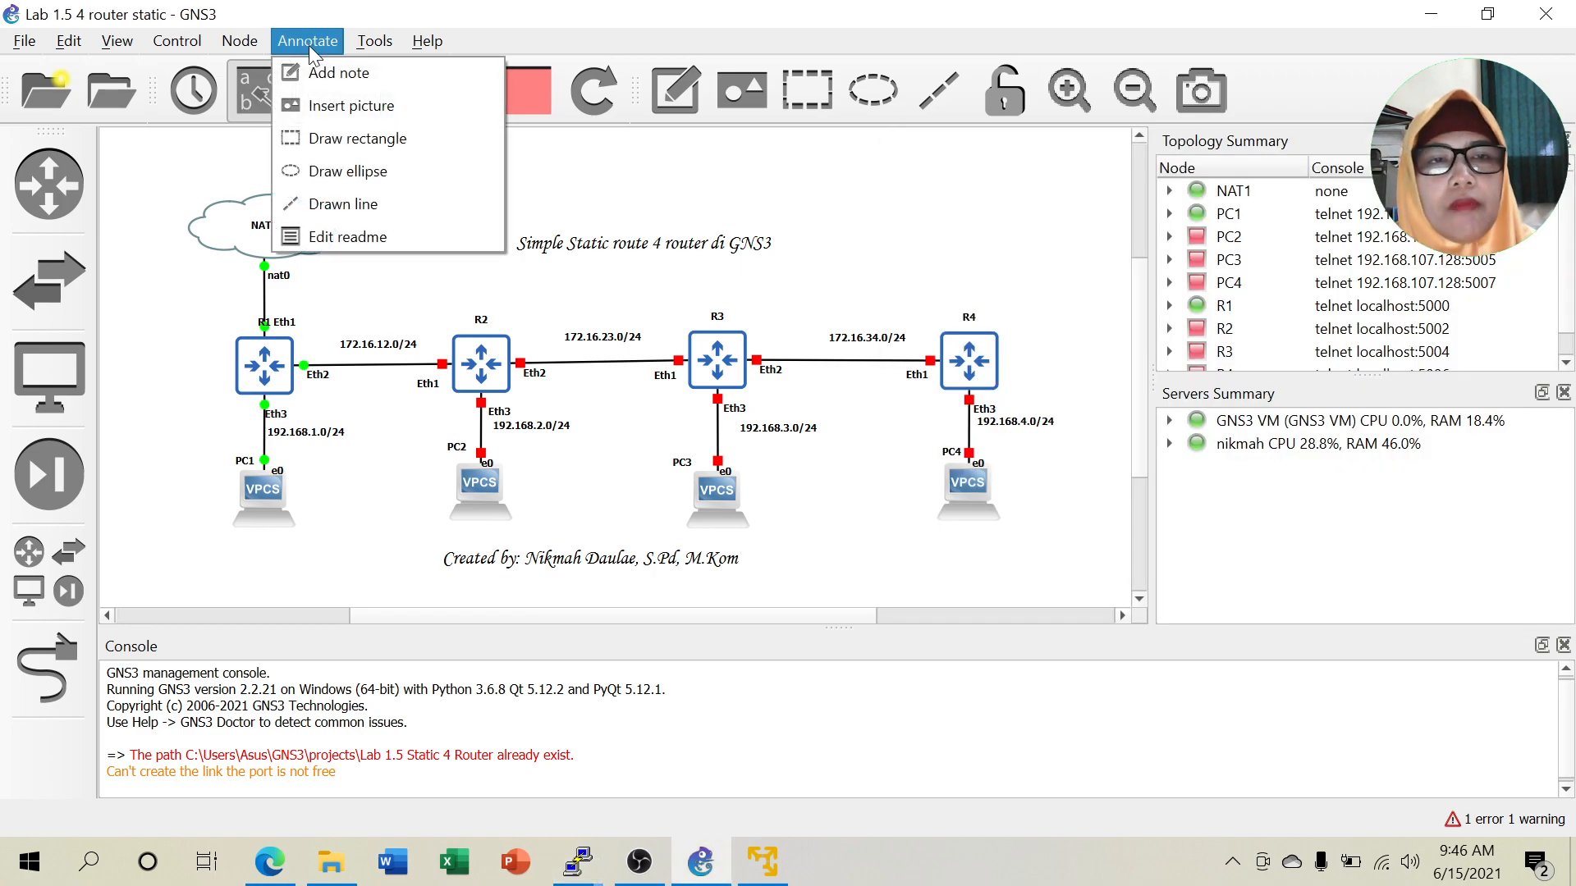
pyautogui.click(330, 68)
pyautogui.click(161, 300)
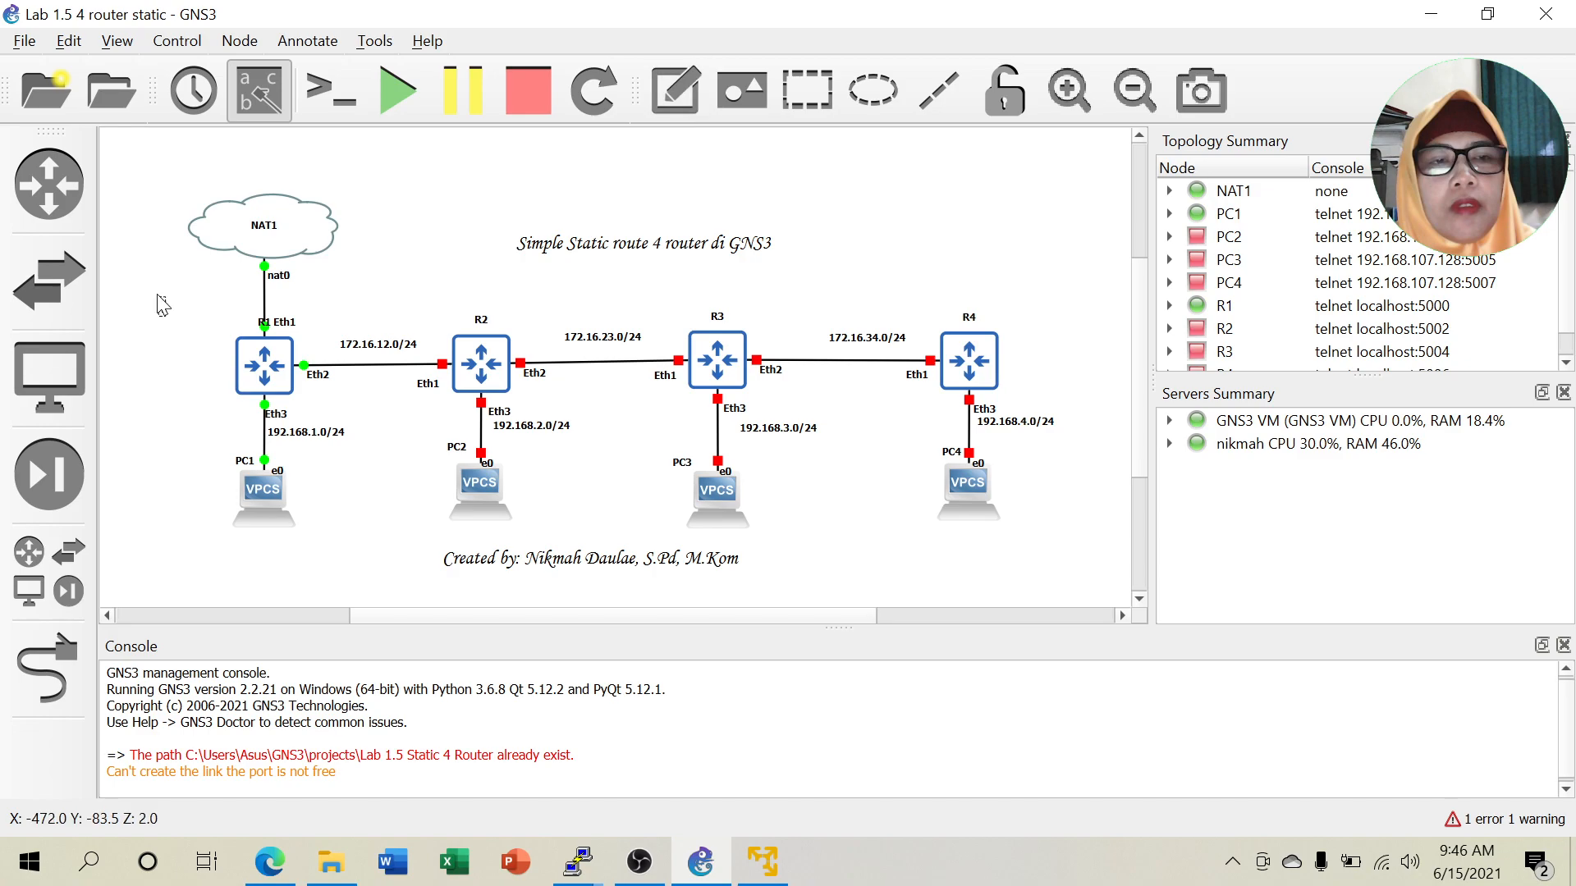
pyautogui.write('192')
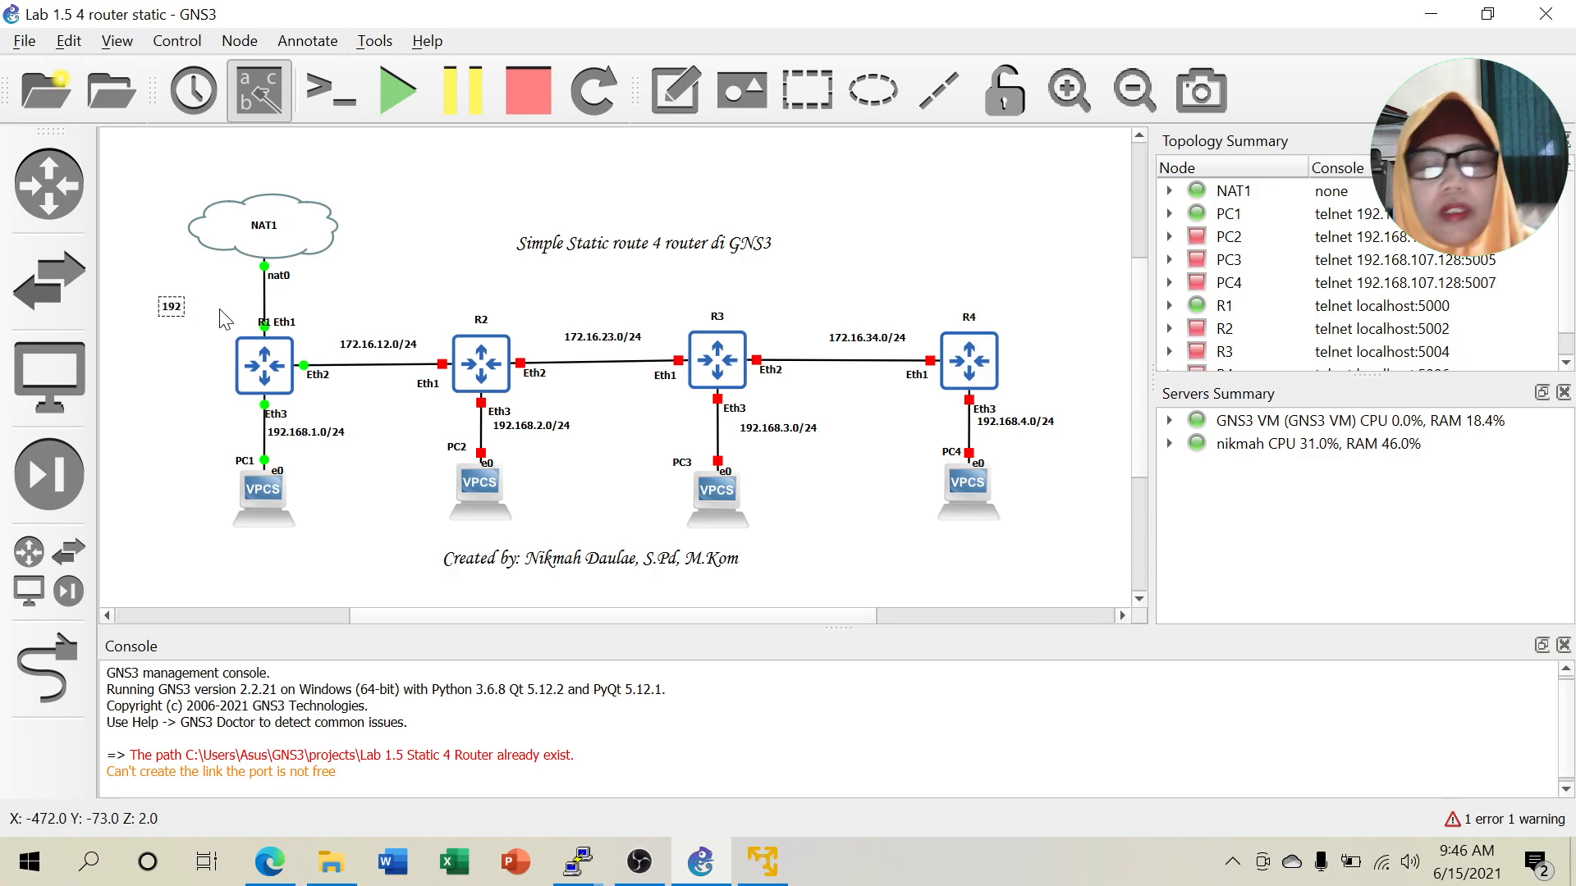
pyautogui.write('.168.')
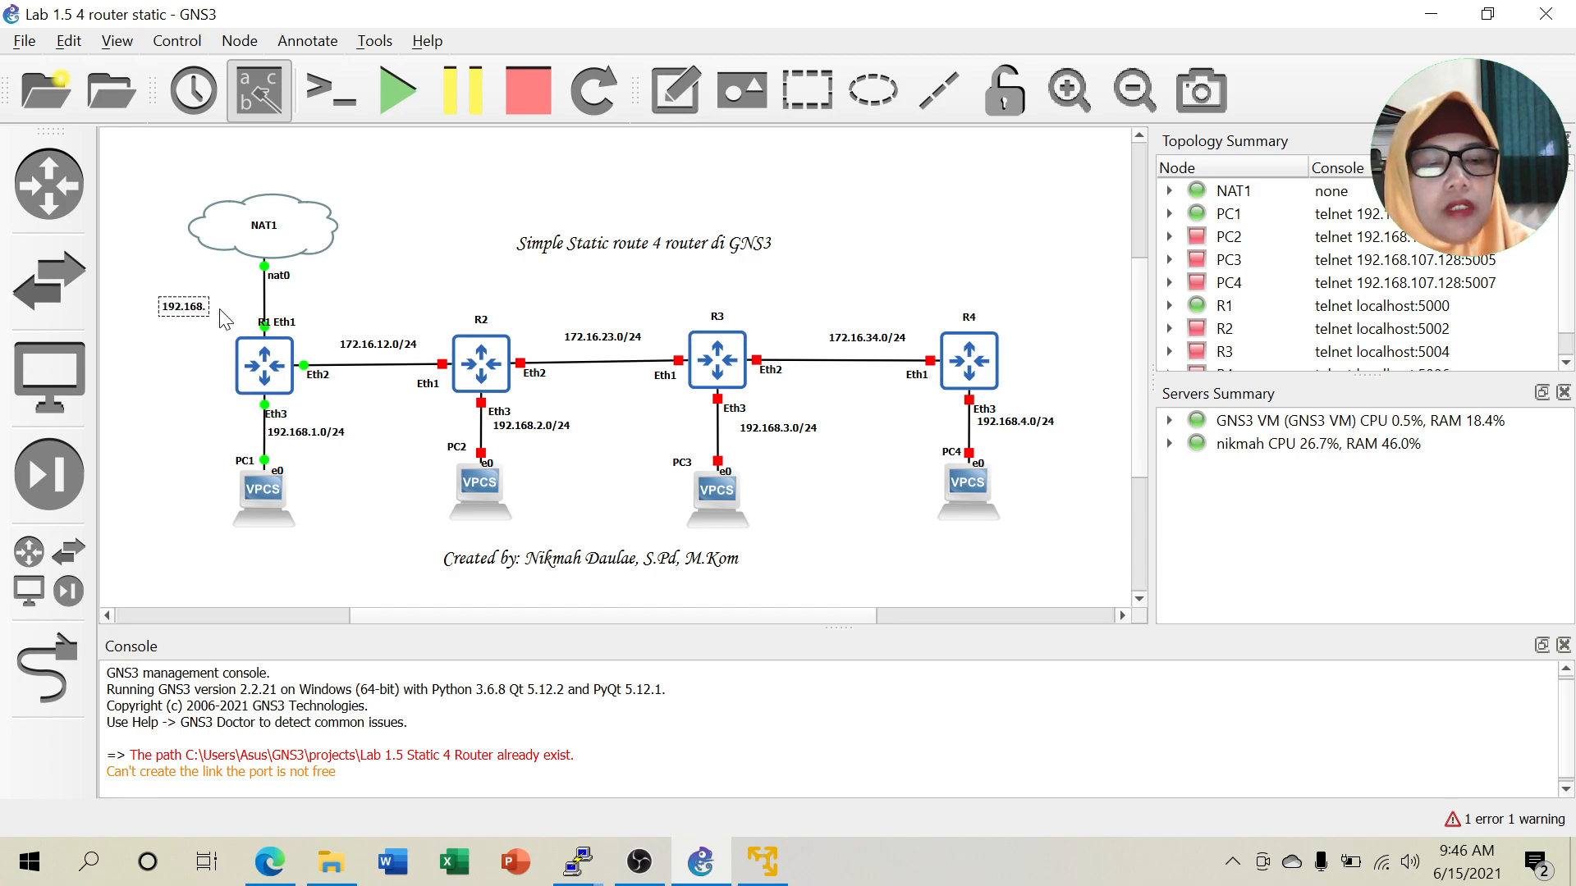
pyautogui.write('122.66/24')
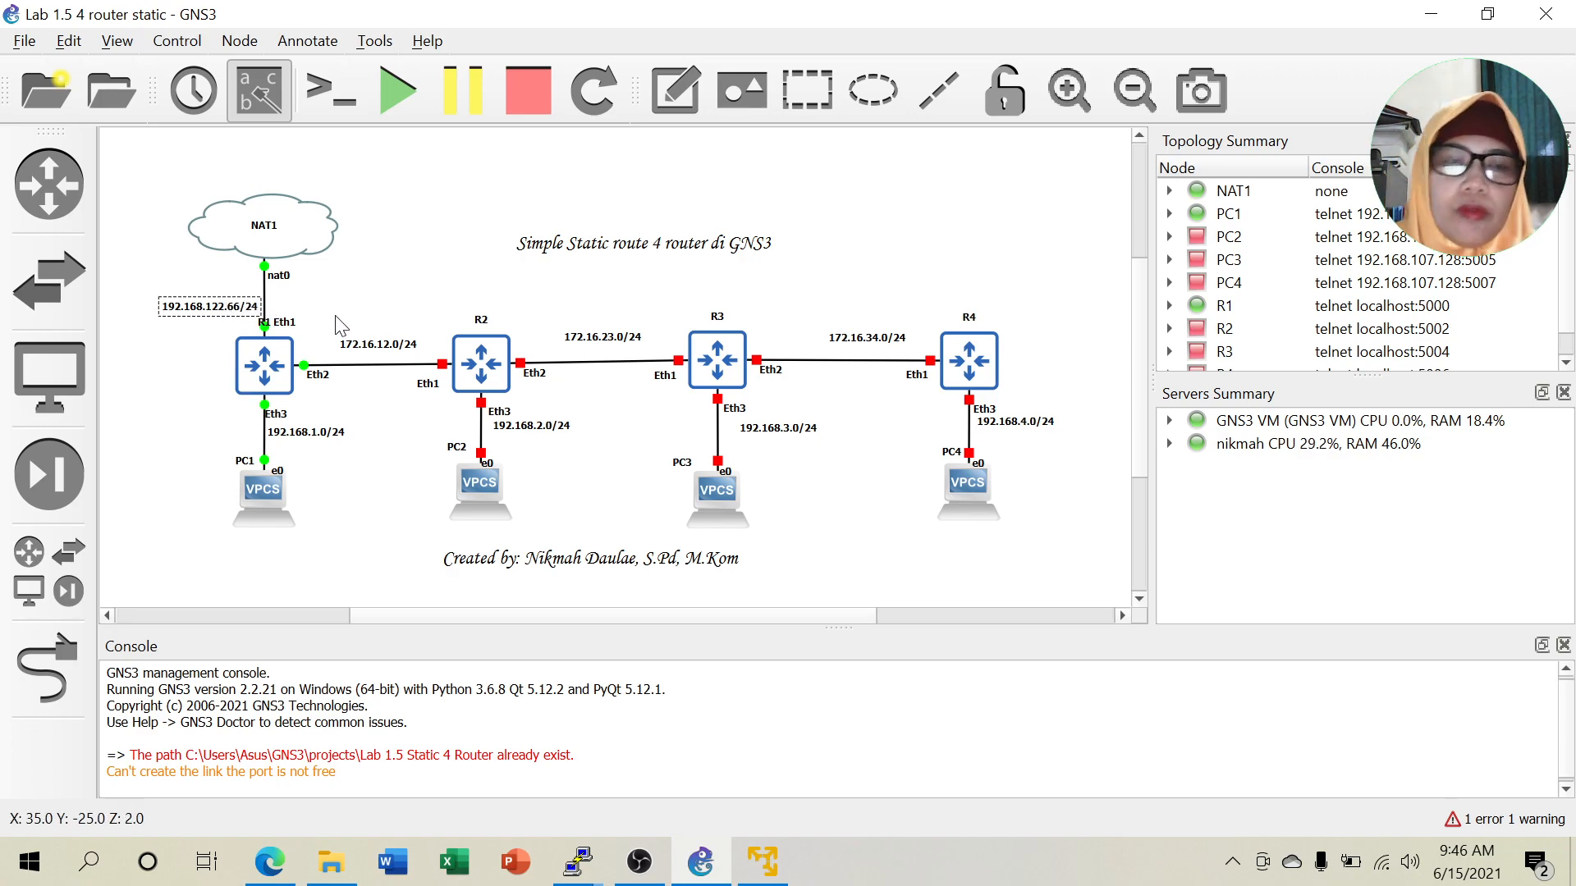
pyautogui.press('BackSpace')
pyautogui.press('BackSpace')
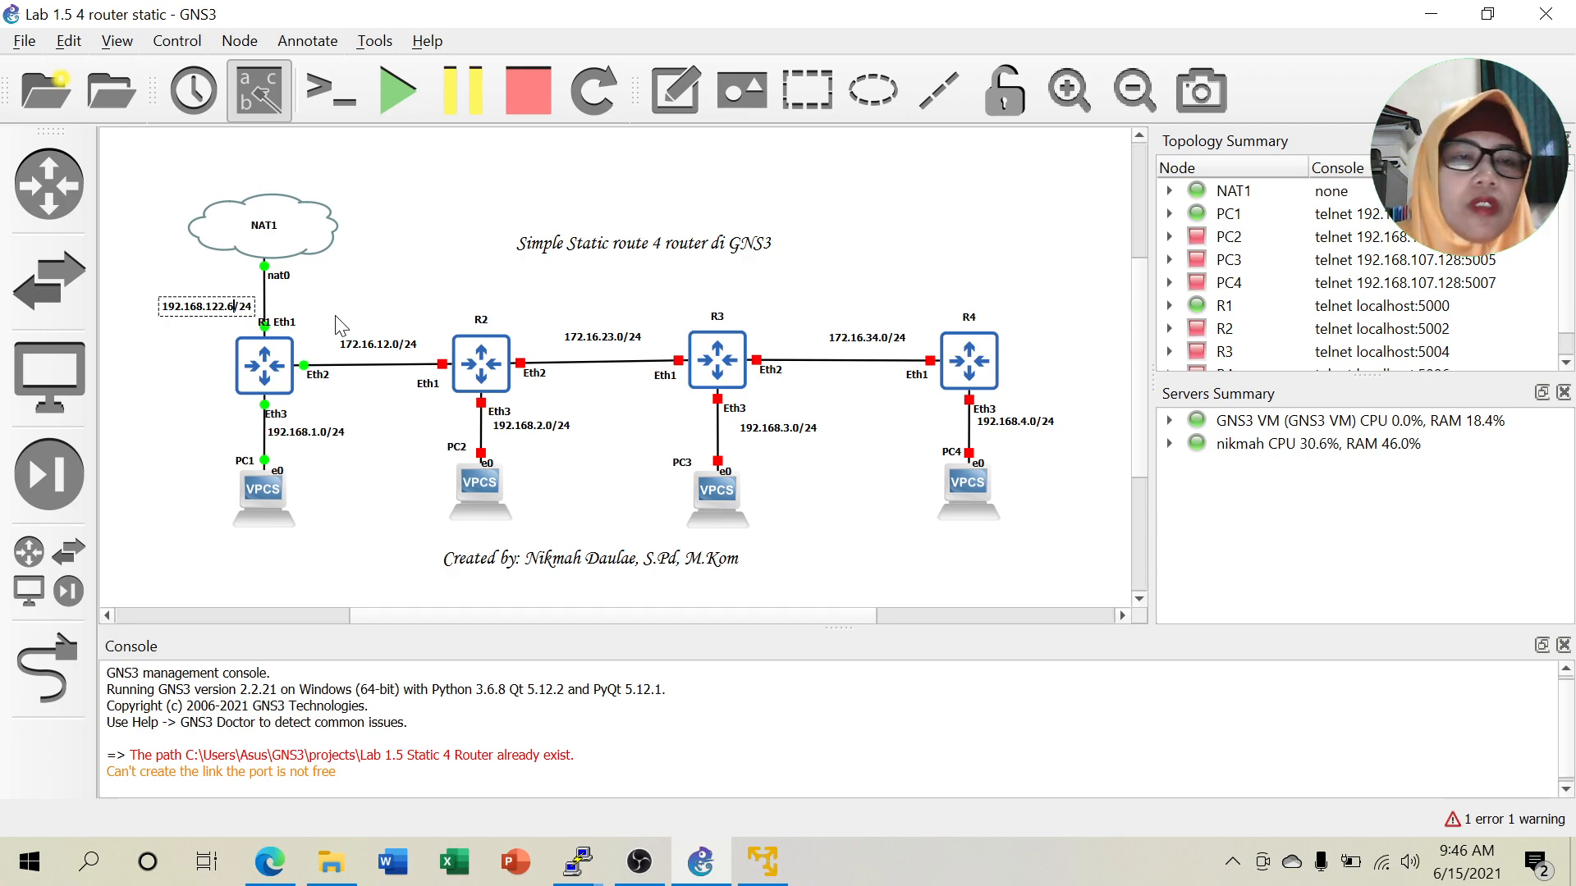
pyautogui.write('0')
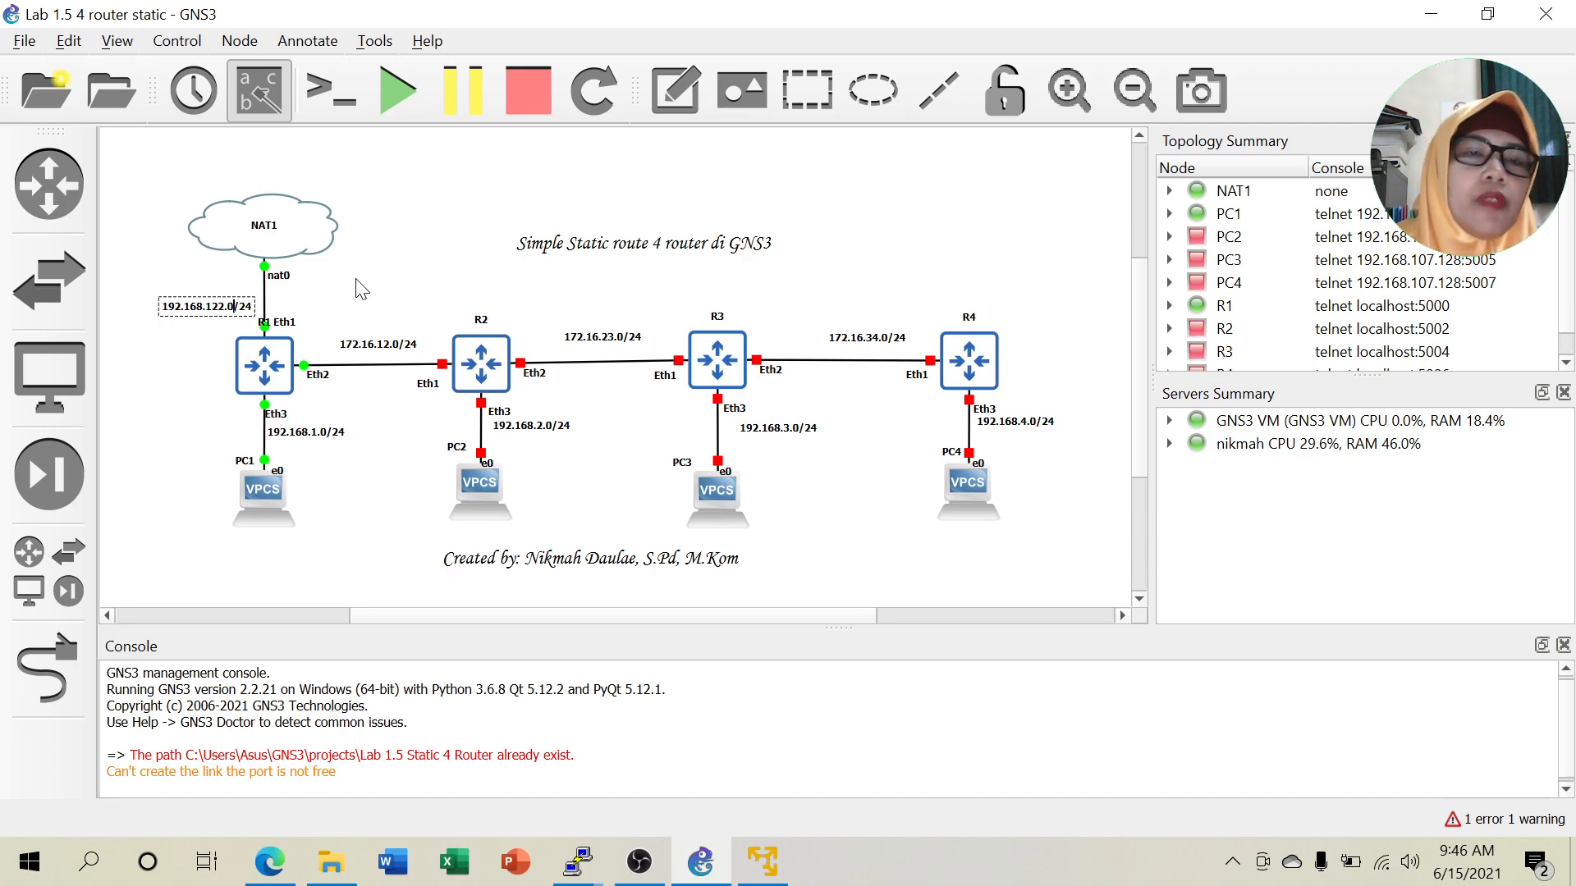
pyautogui.moveTo(201, 313); pyautogui.dragTo(191, 293)
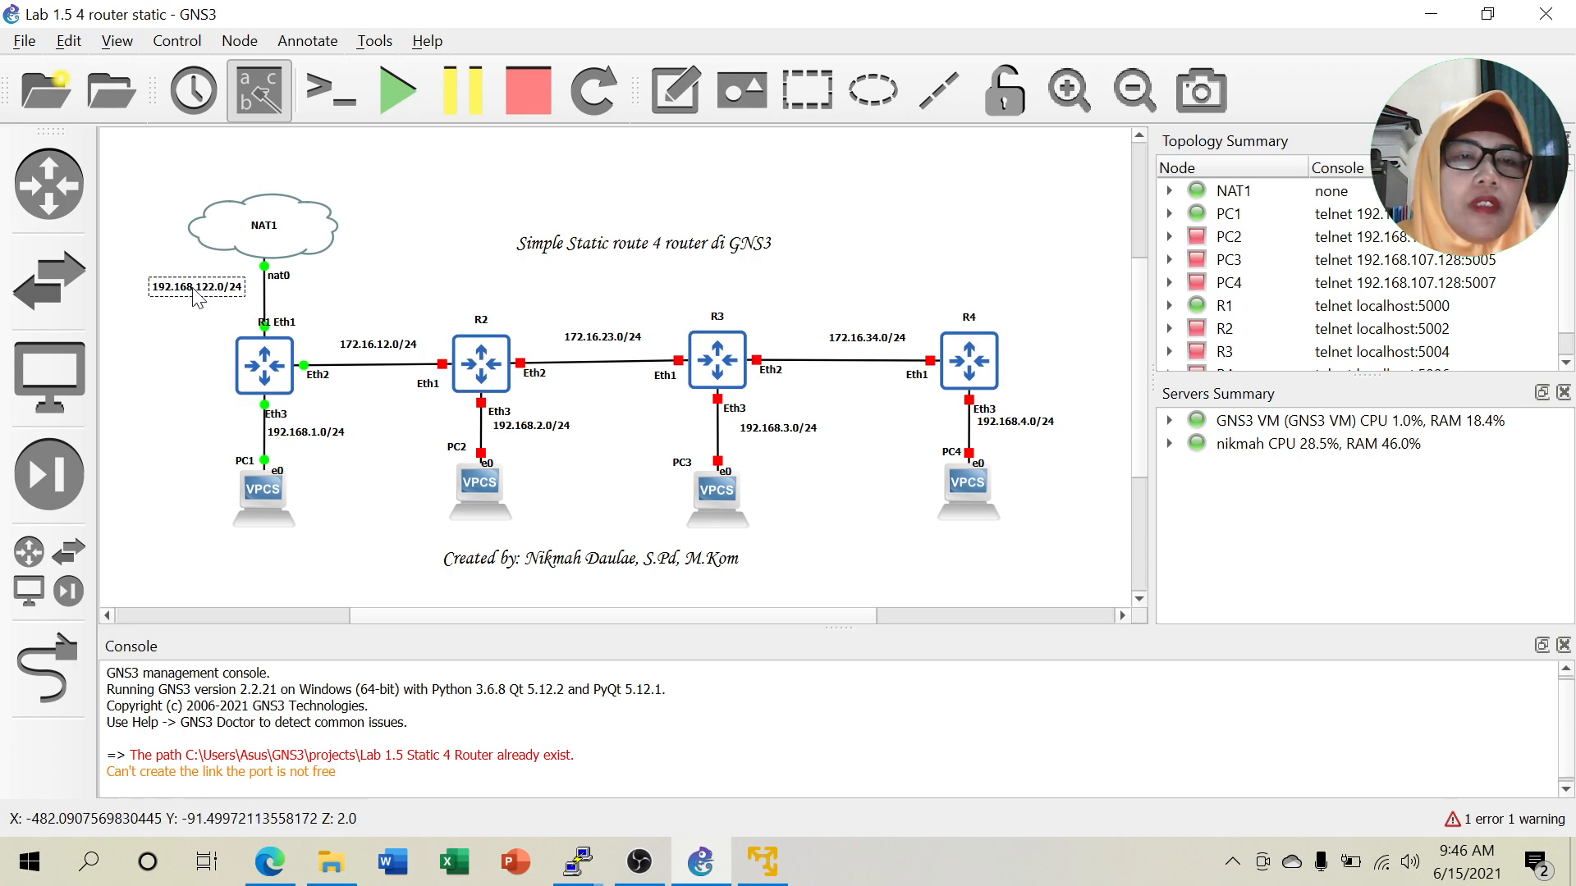
pyautogui.moveTo(290, 233); pyautogui.dragTo(297, 176)
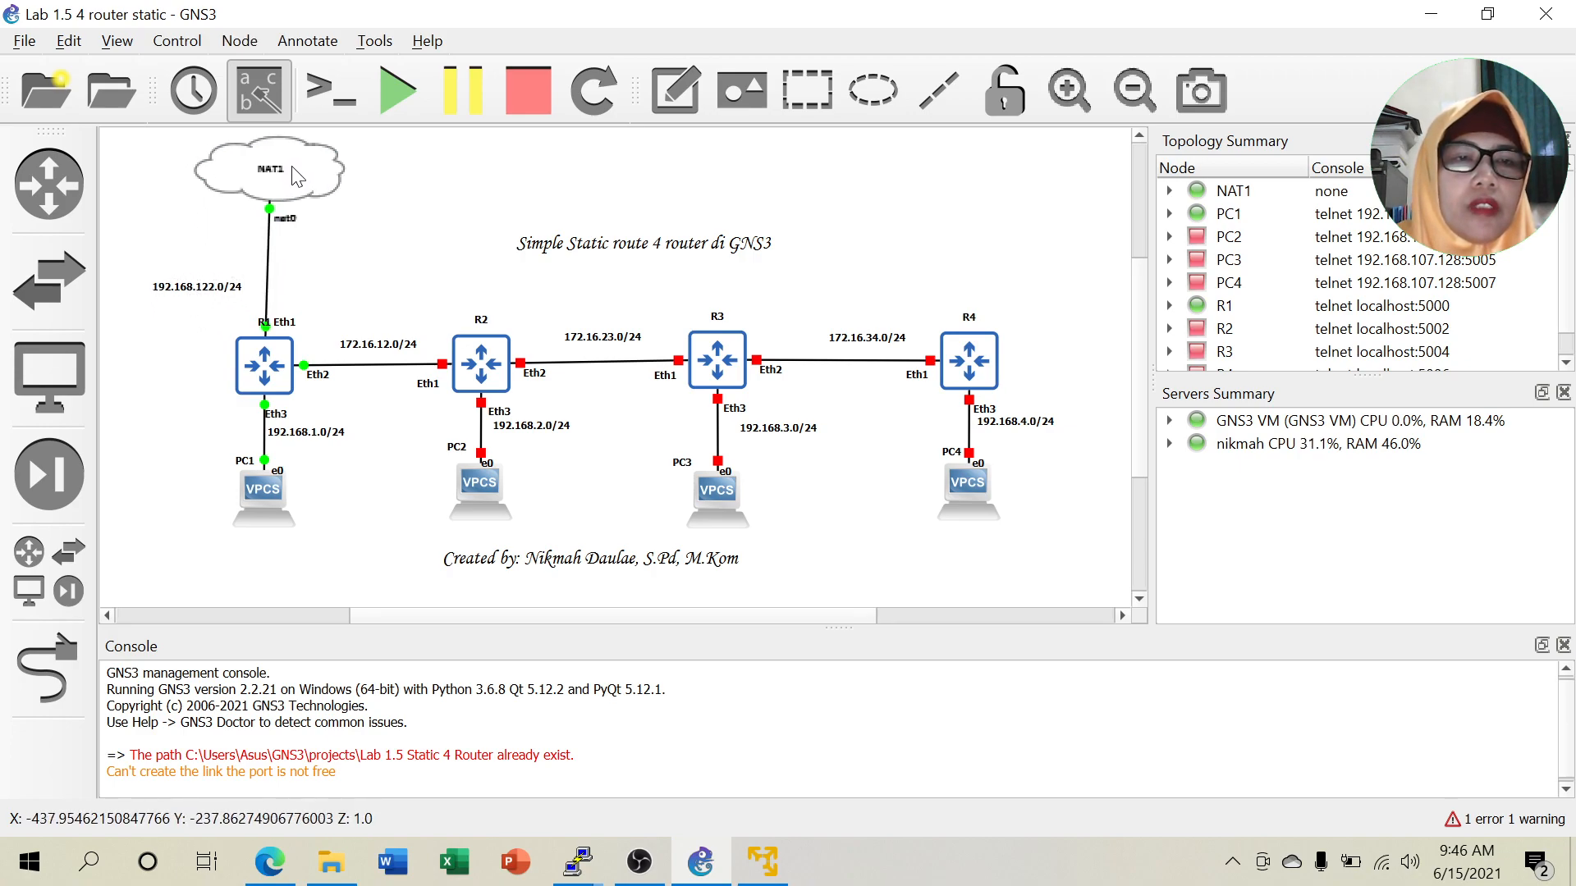
pyautogui.moveTo(215, 289); pyautogui.dragTo(233, 256)
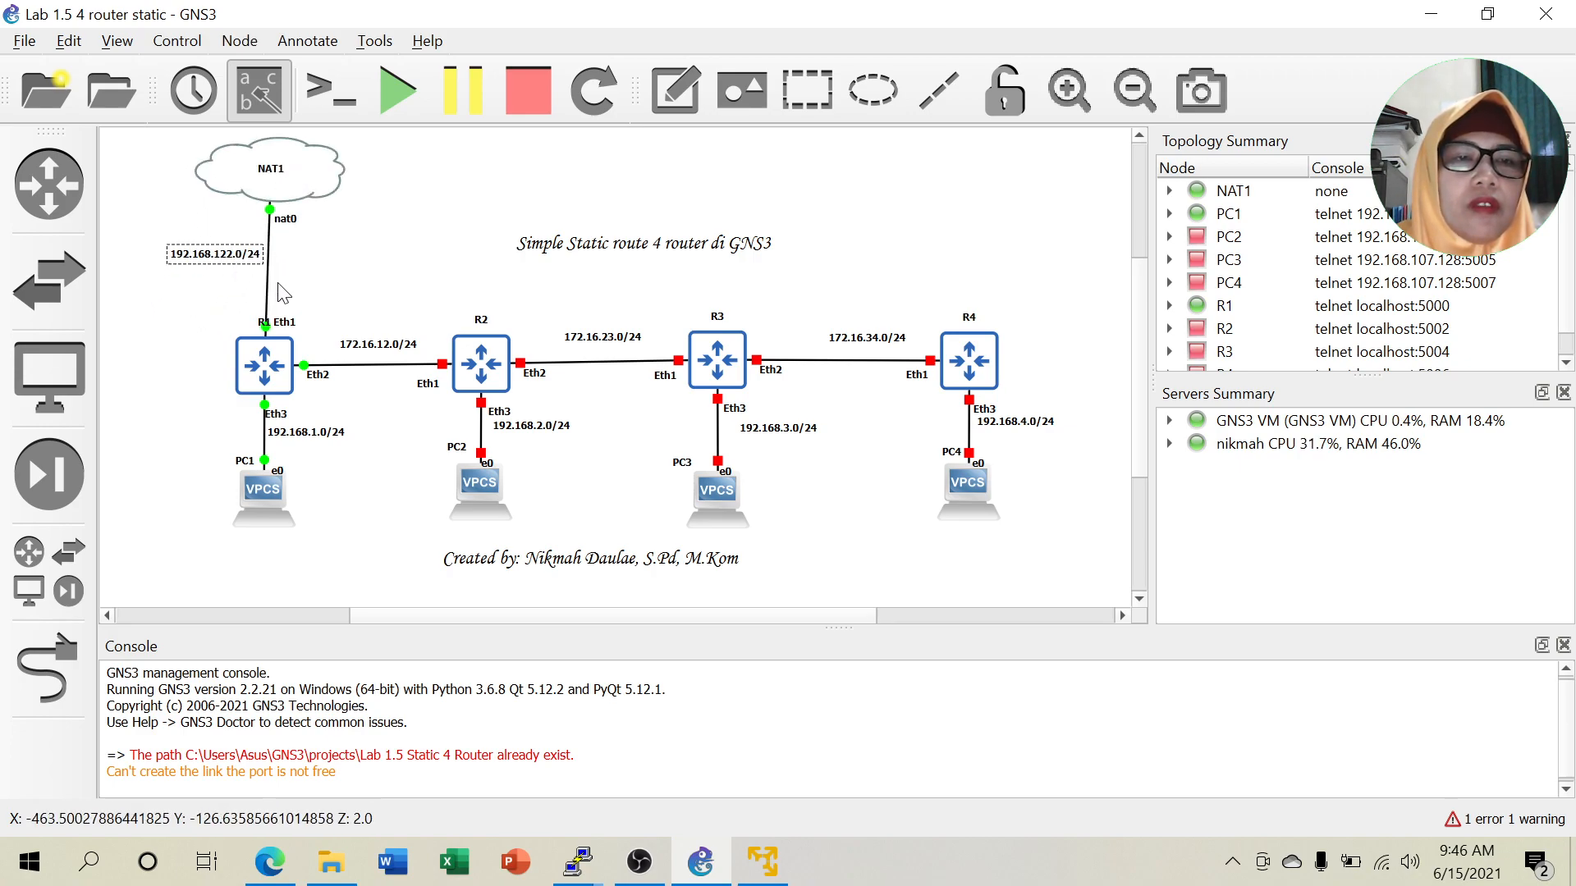
# Add a '66' note just above R1's Eth1 label.
pyautogui.click(307, 40)
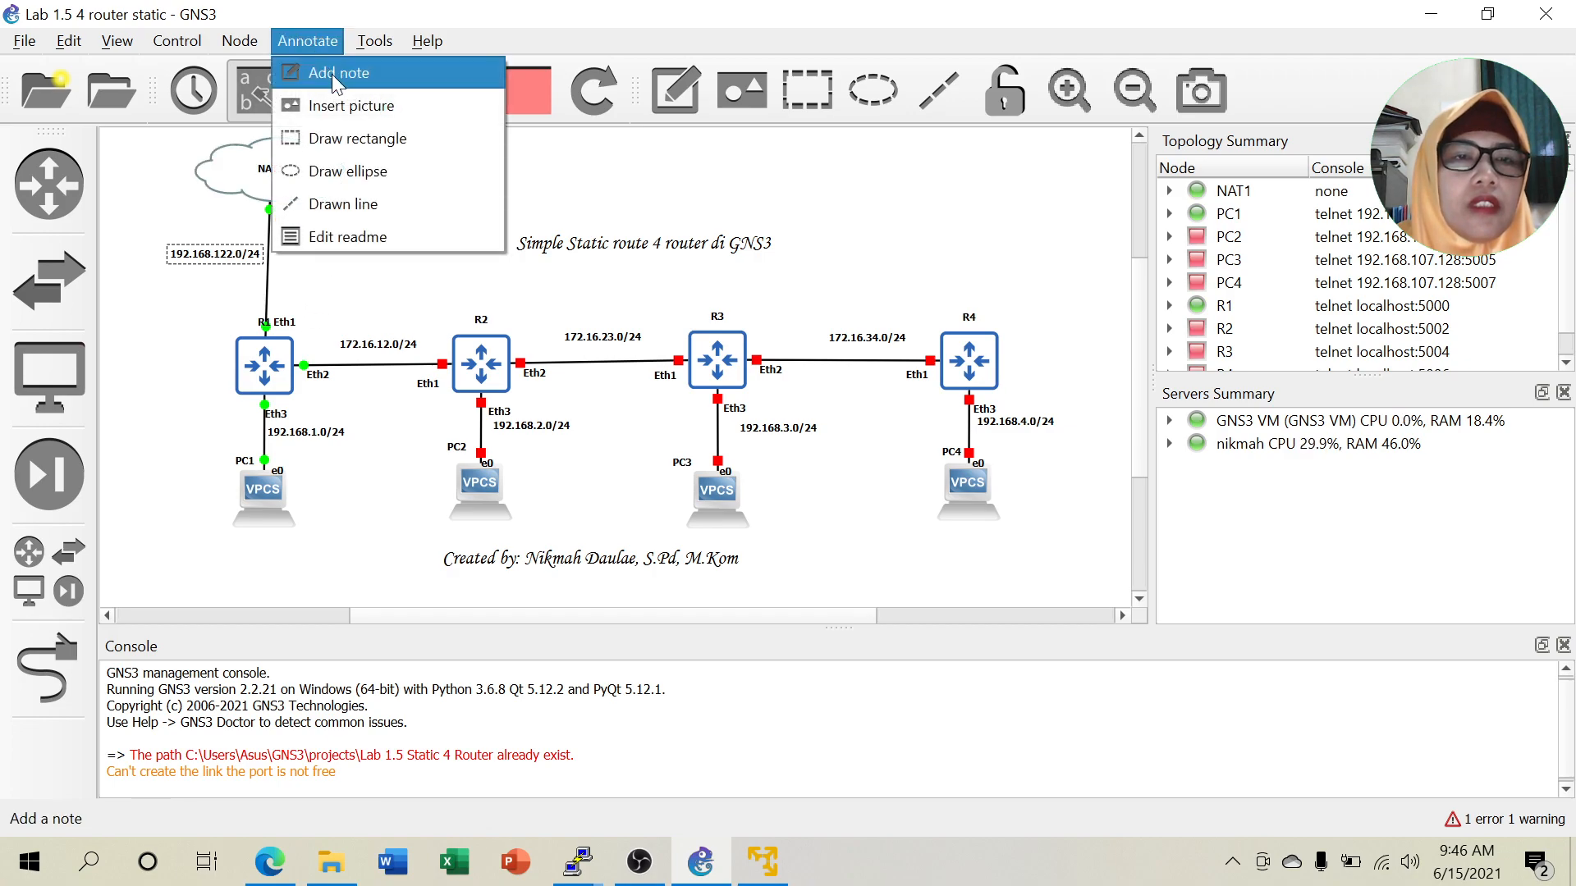
pyautogui.click(336, 73)
pyautogui.click(288, 310)
pyautogui.write('66')
pyautogui.click(420, 281)
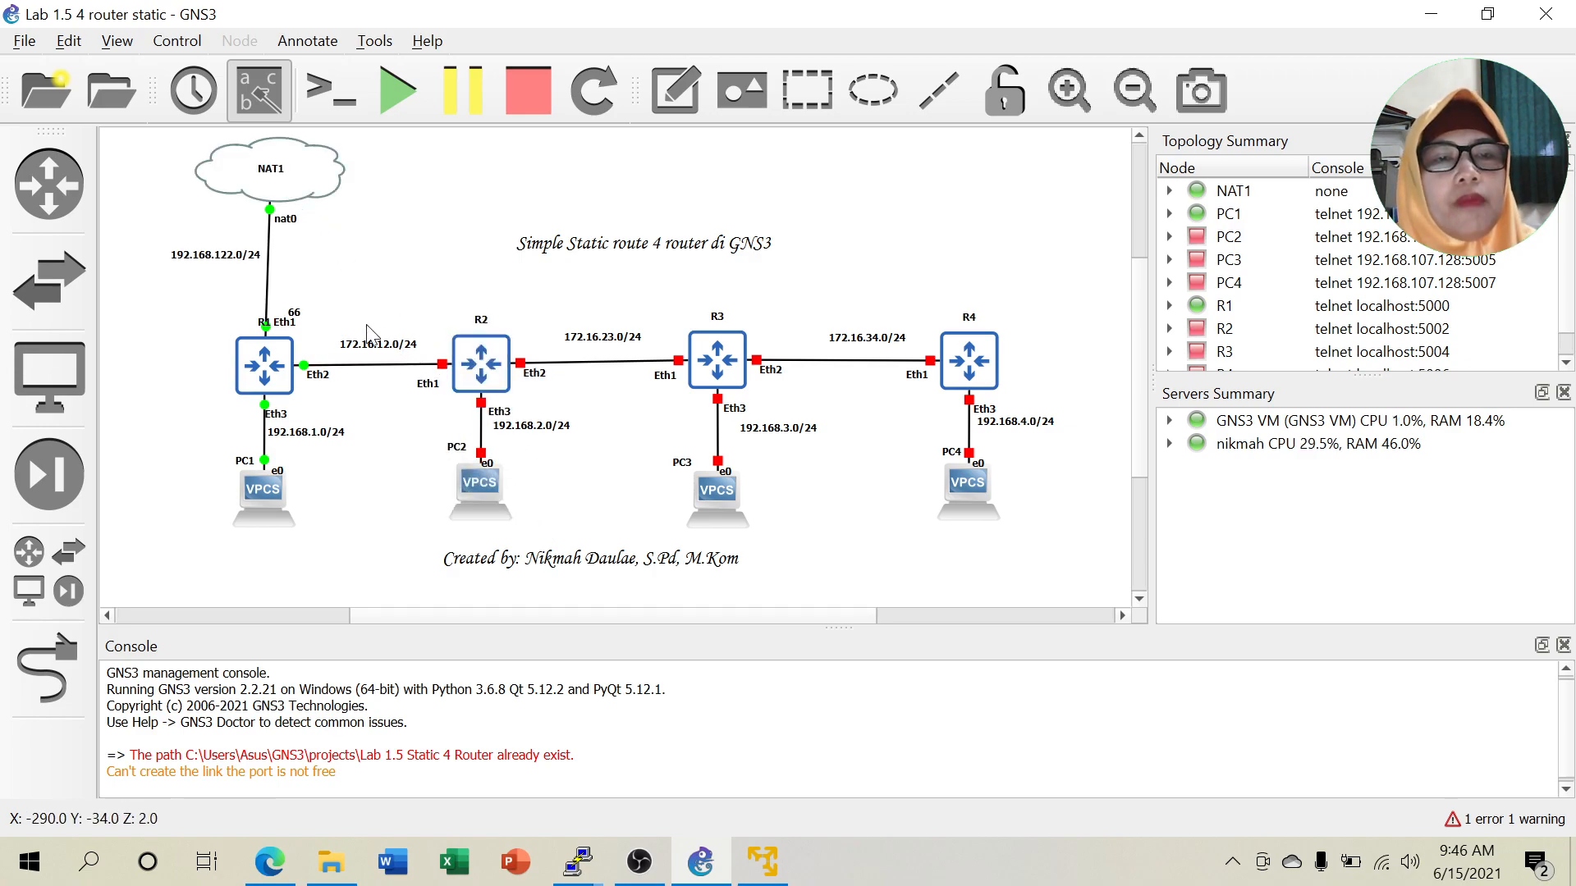
pyautogui.moveTo(295, 315); pyautogui.dragTo(286, 306)
pyautogui.click(365, 295)
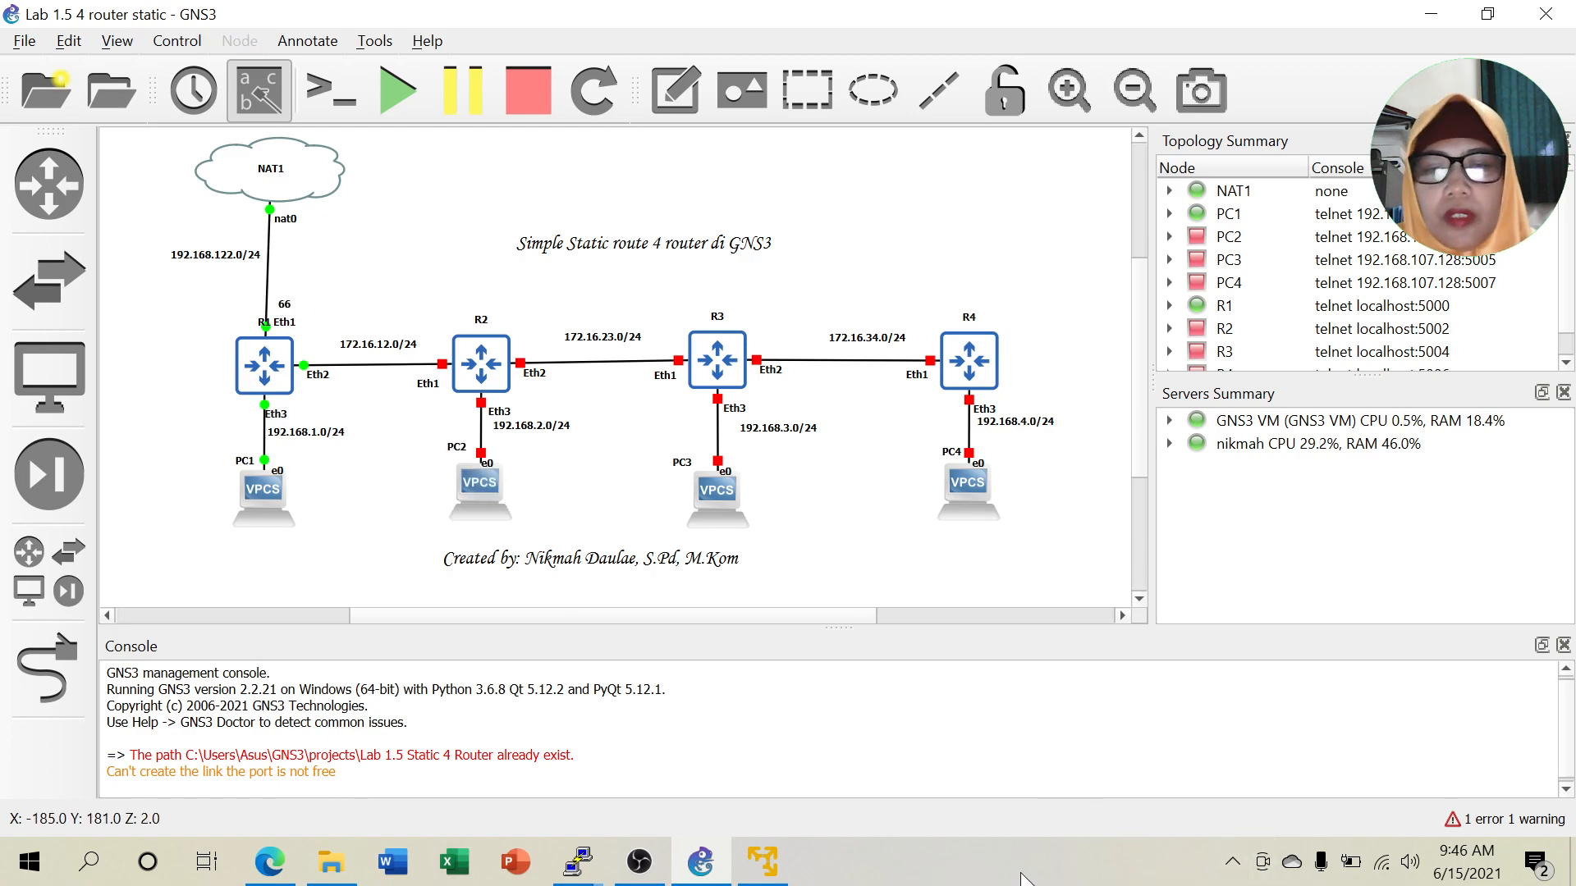
pyautogui.rightClick(1382, 861)
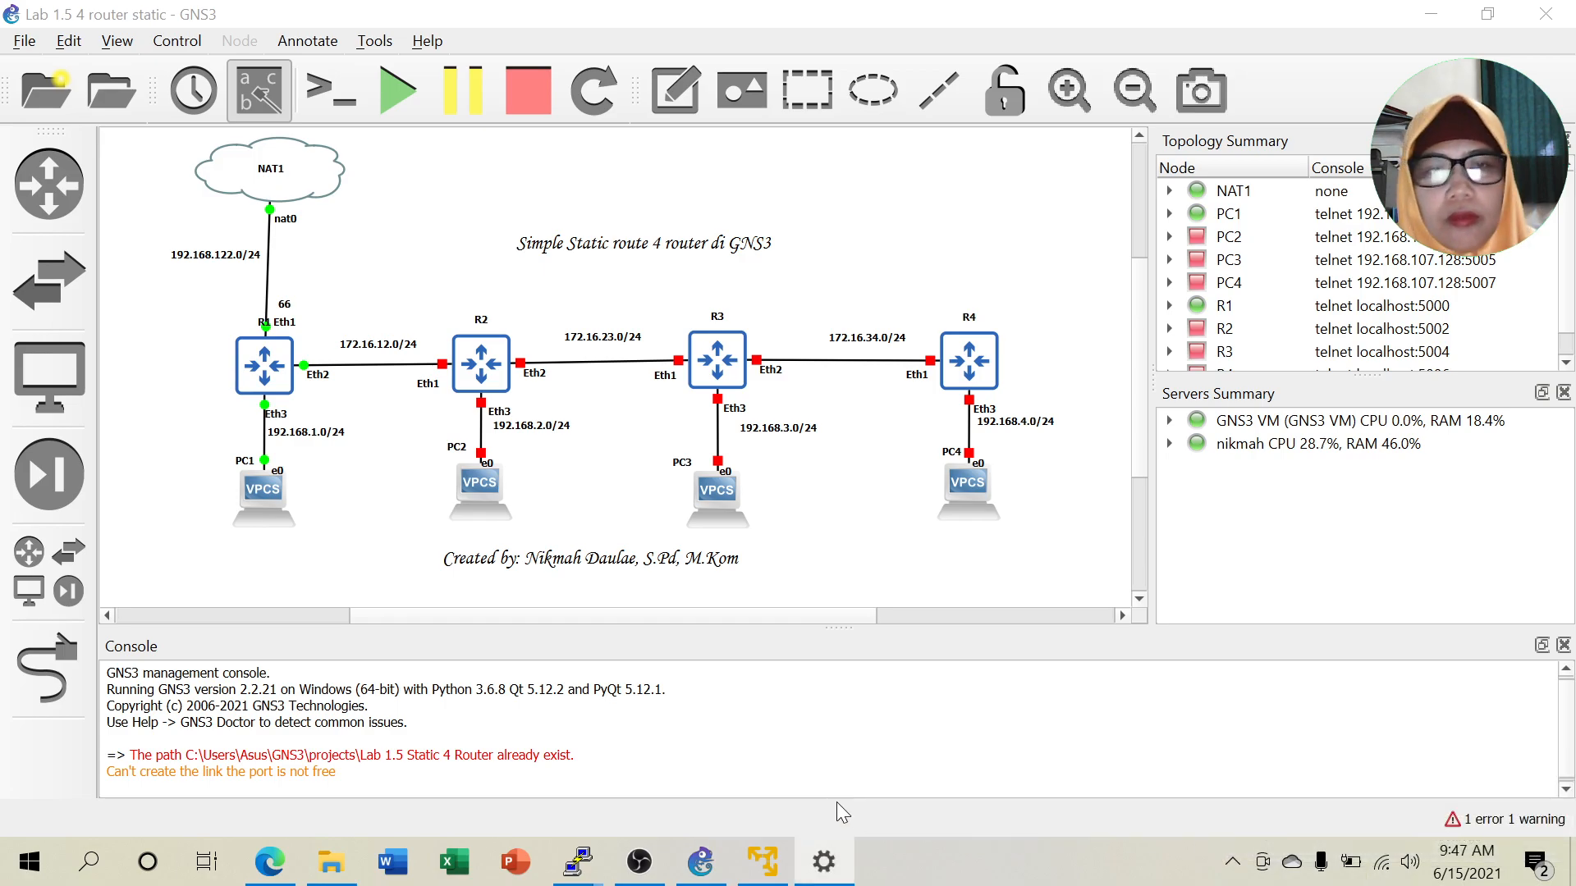
pyautogui.scroll(-3, 667, 675)
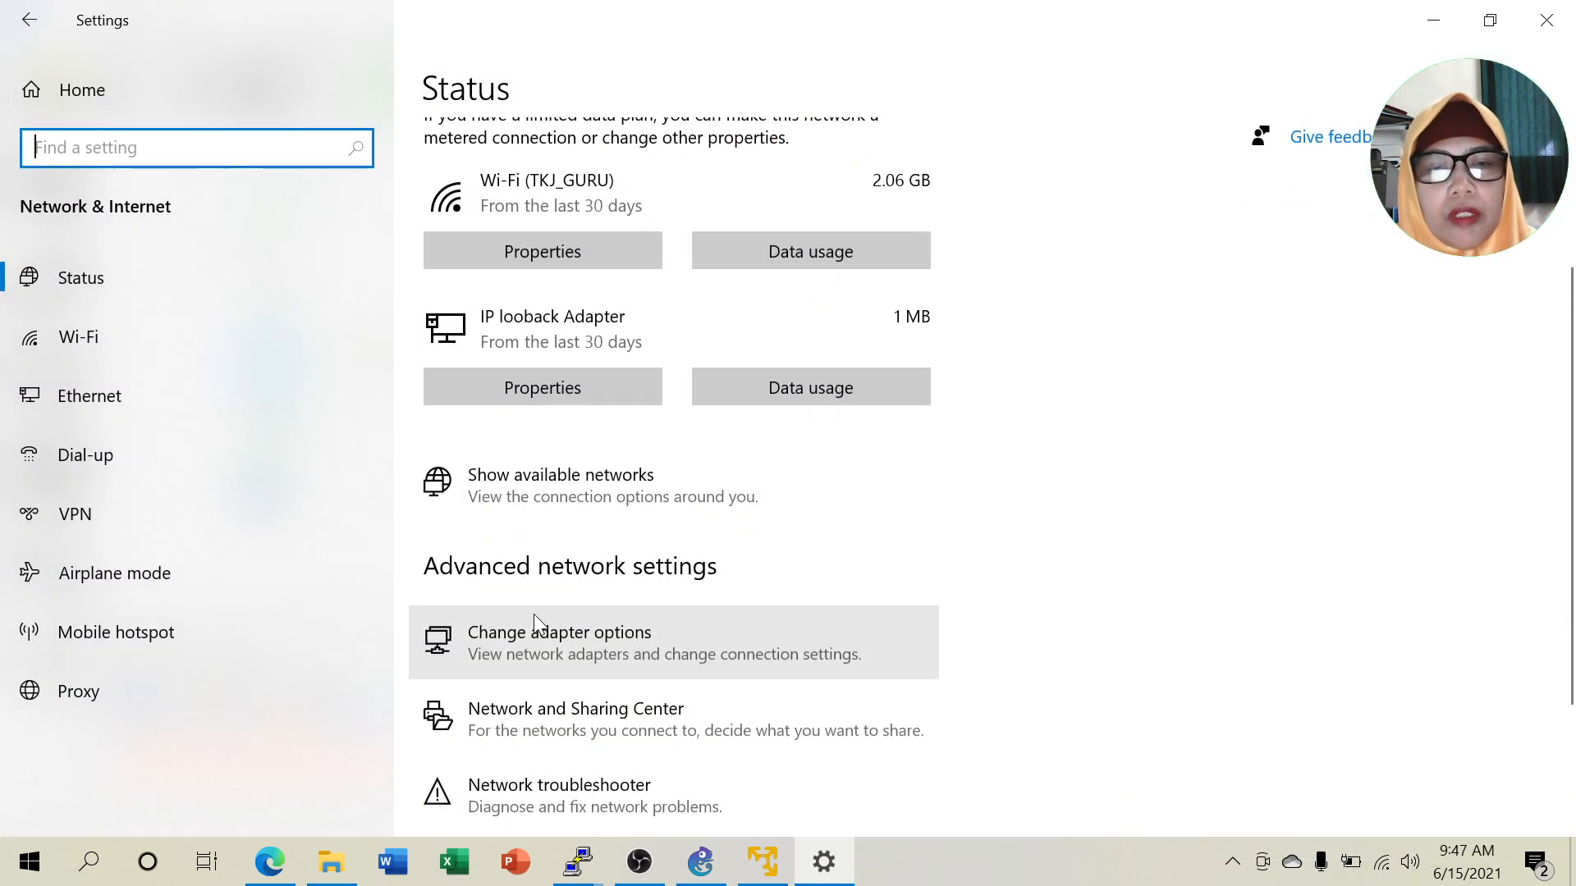
pyautogui.click(549, 633)
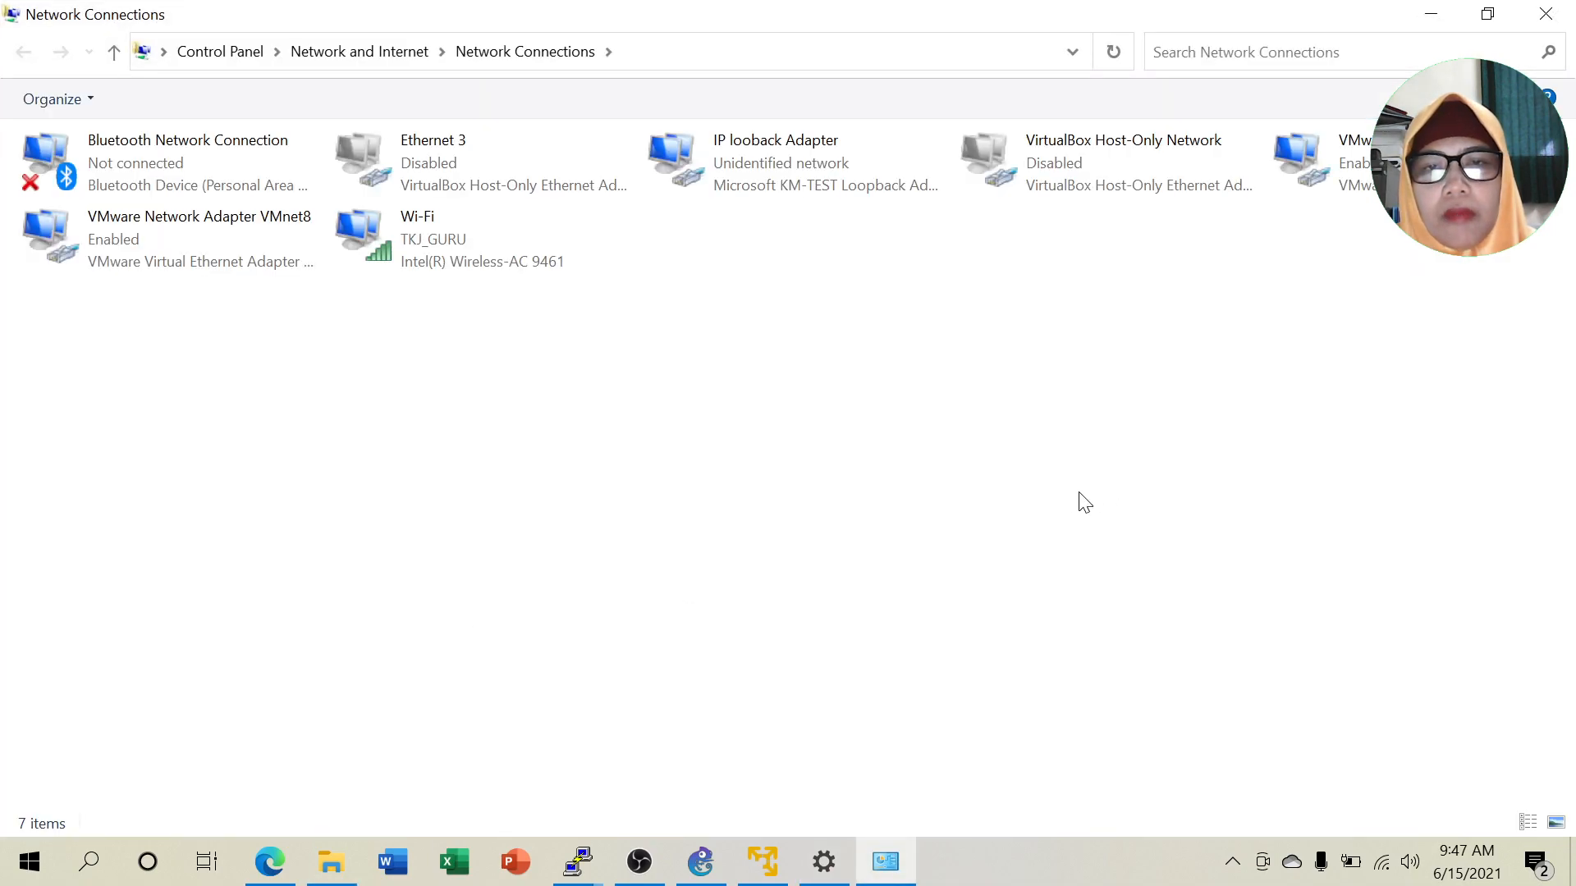
pyautogui.click(194, 246)
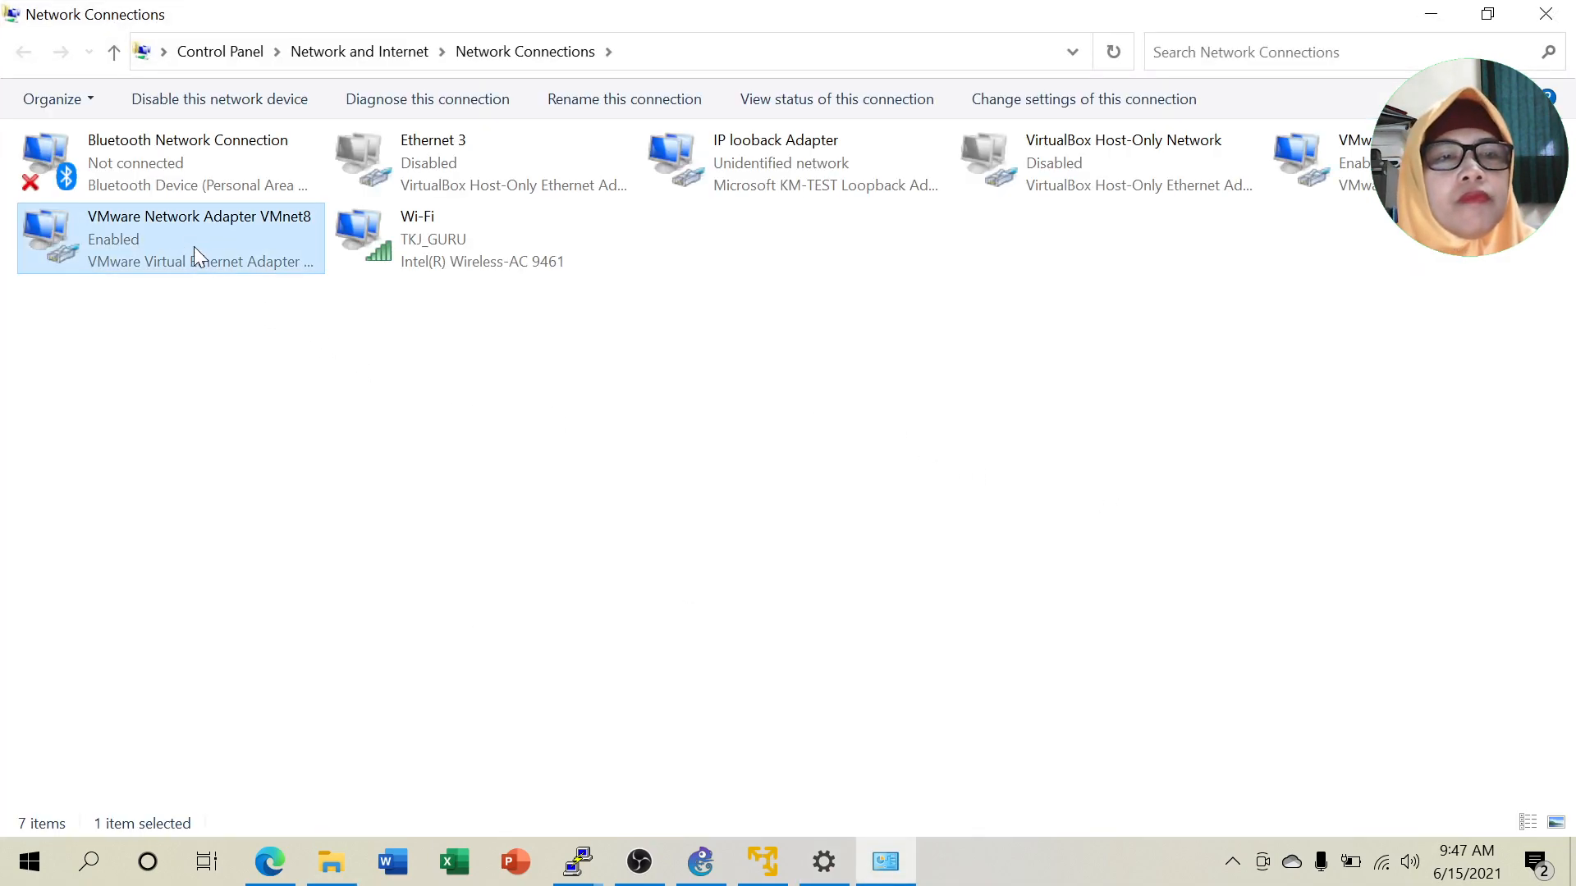
pyautogui.rightClick(194, 246)
pyautogui.click(263, 300)
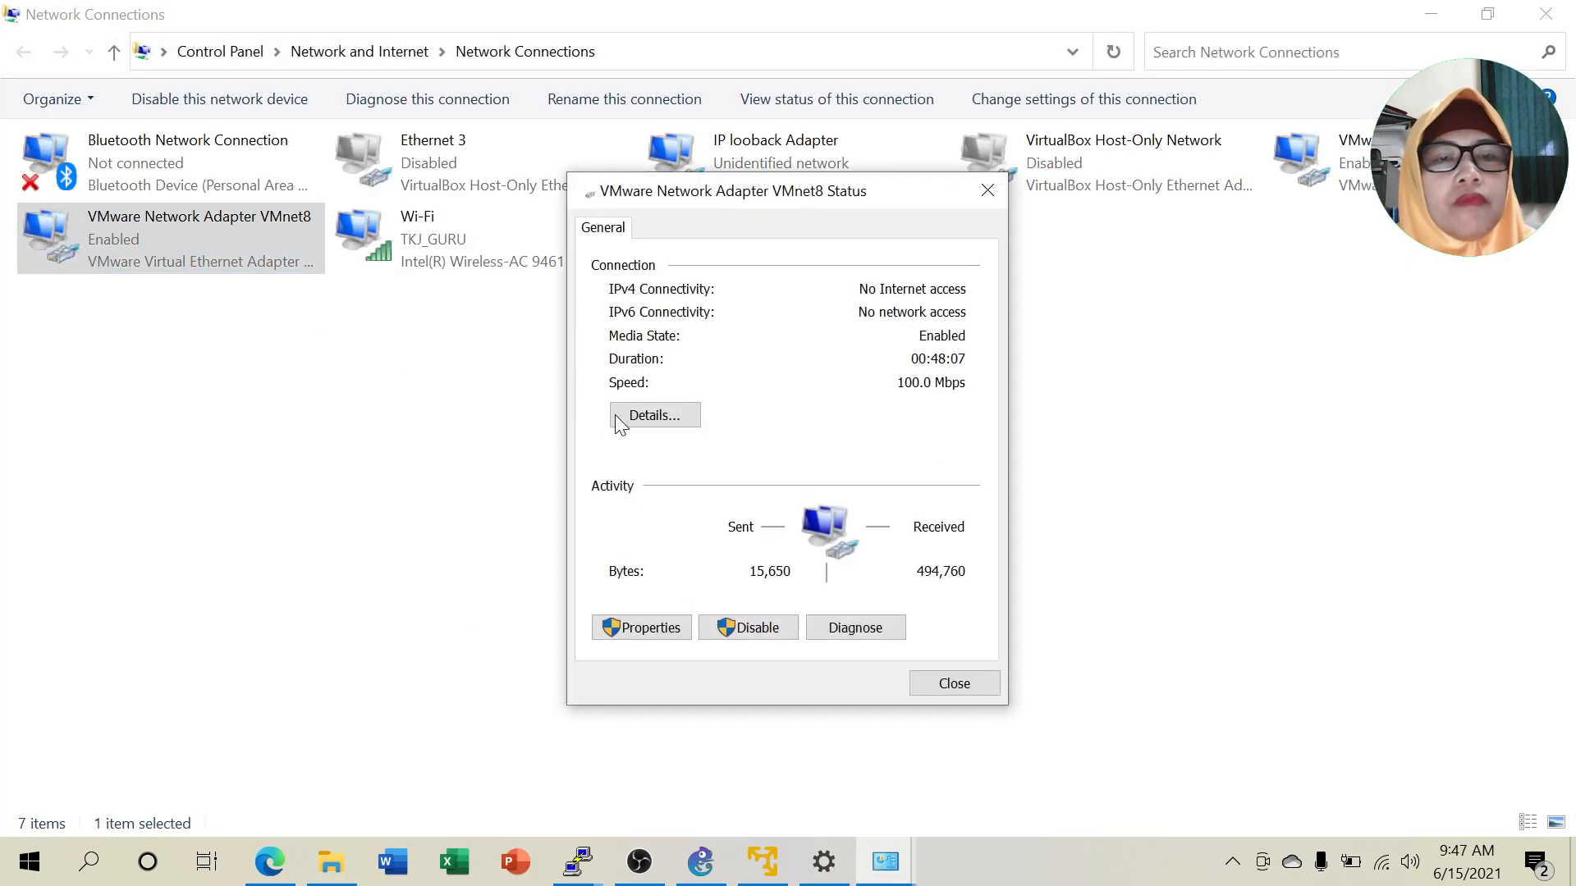
pyautogui.click(665, 421)
pyautogui.click(998, 228)
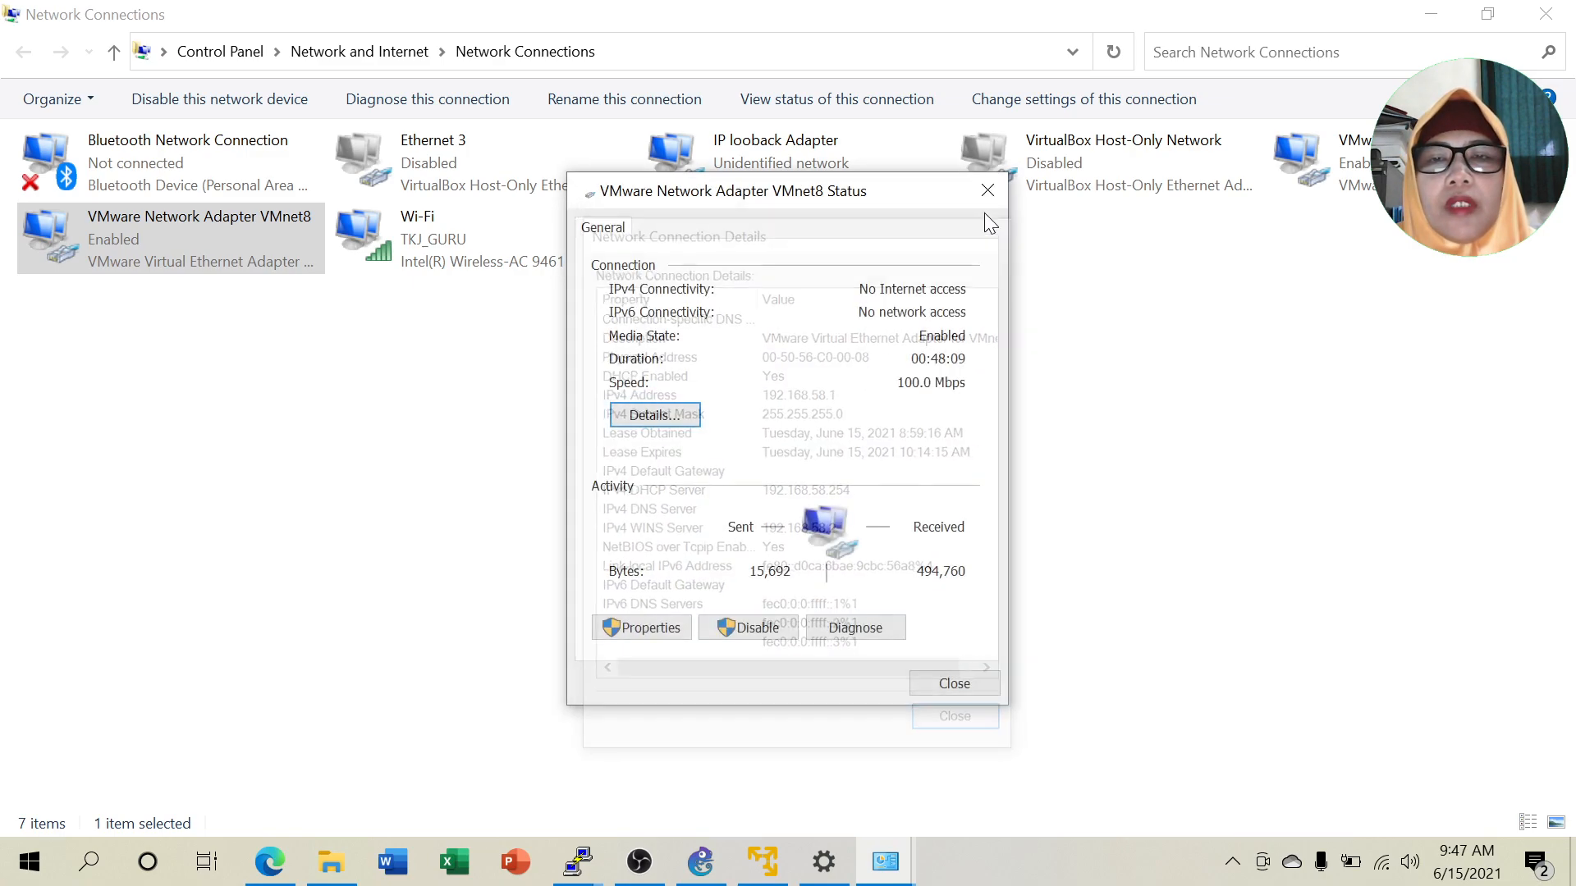
pyautogui.click(987, 191)
pyautogui.click(1317, 168)
pyautogui.rightClick(1317, 169)
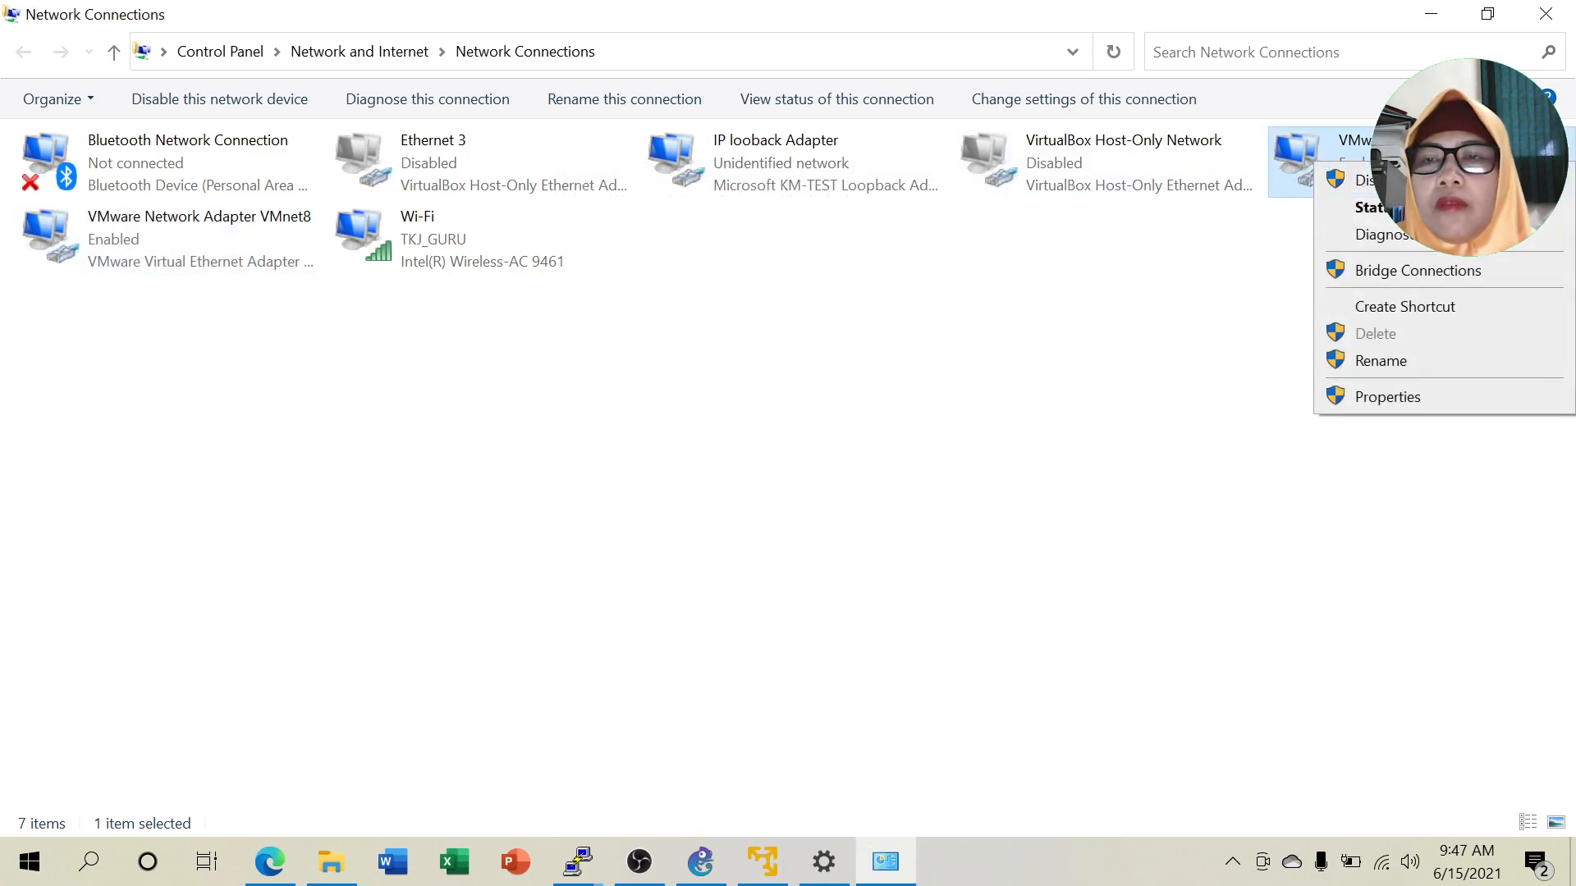
pyautogui.click(1330, 209)
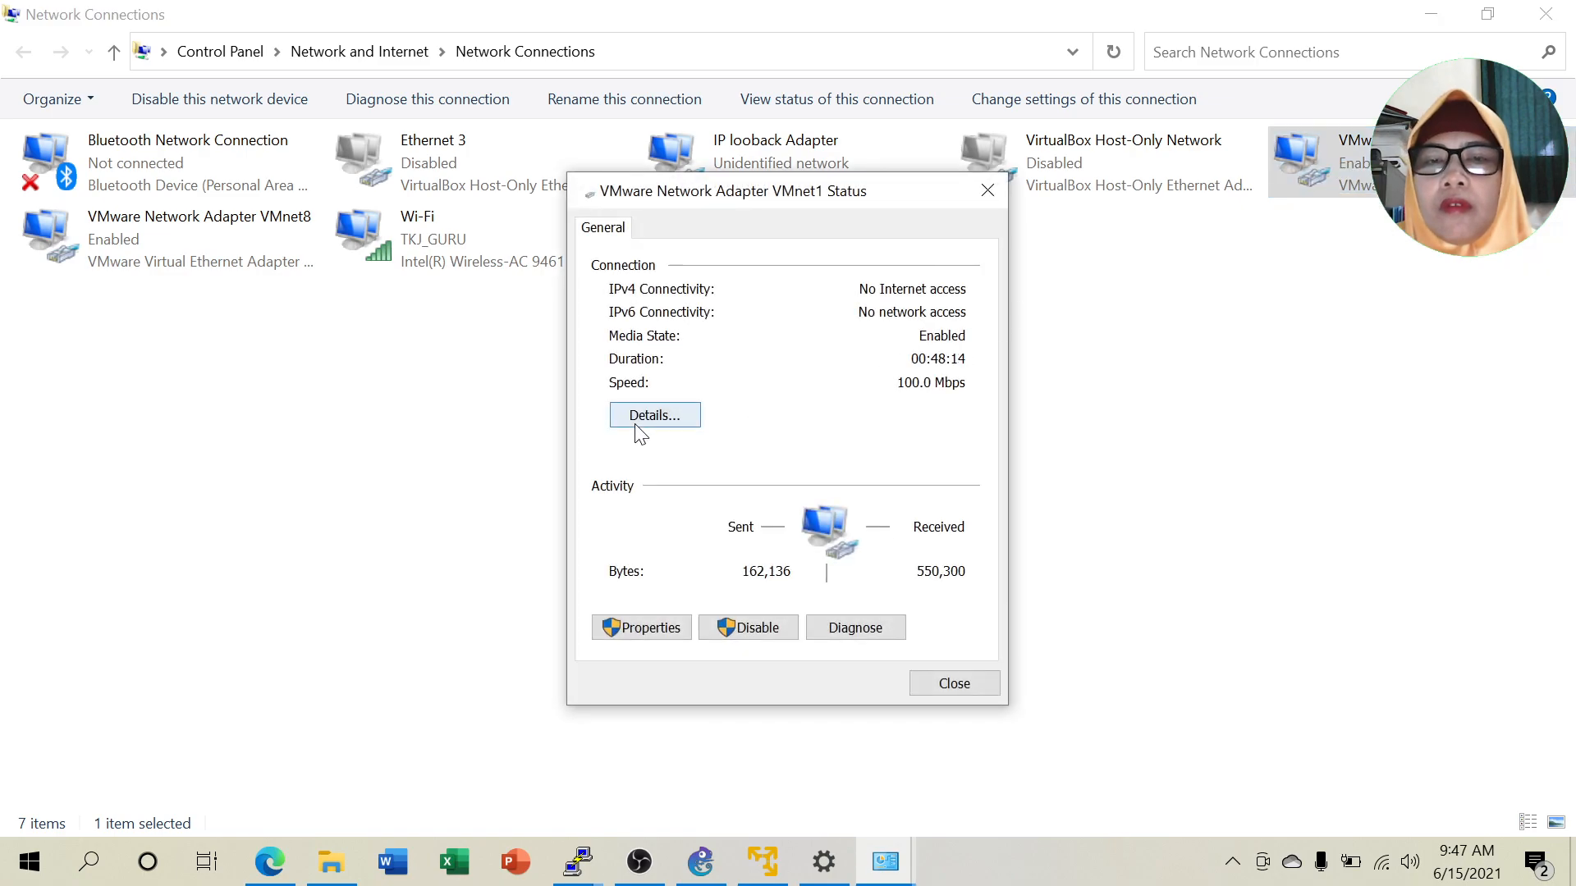
pyautogui.click(644, 416)
pyautogui.click(999, 227)
pyautogui.click(988, 192)
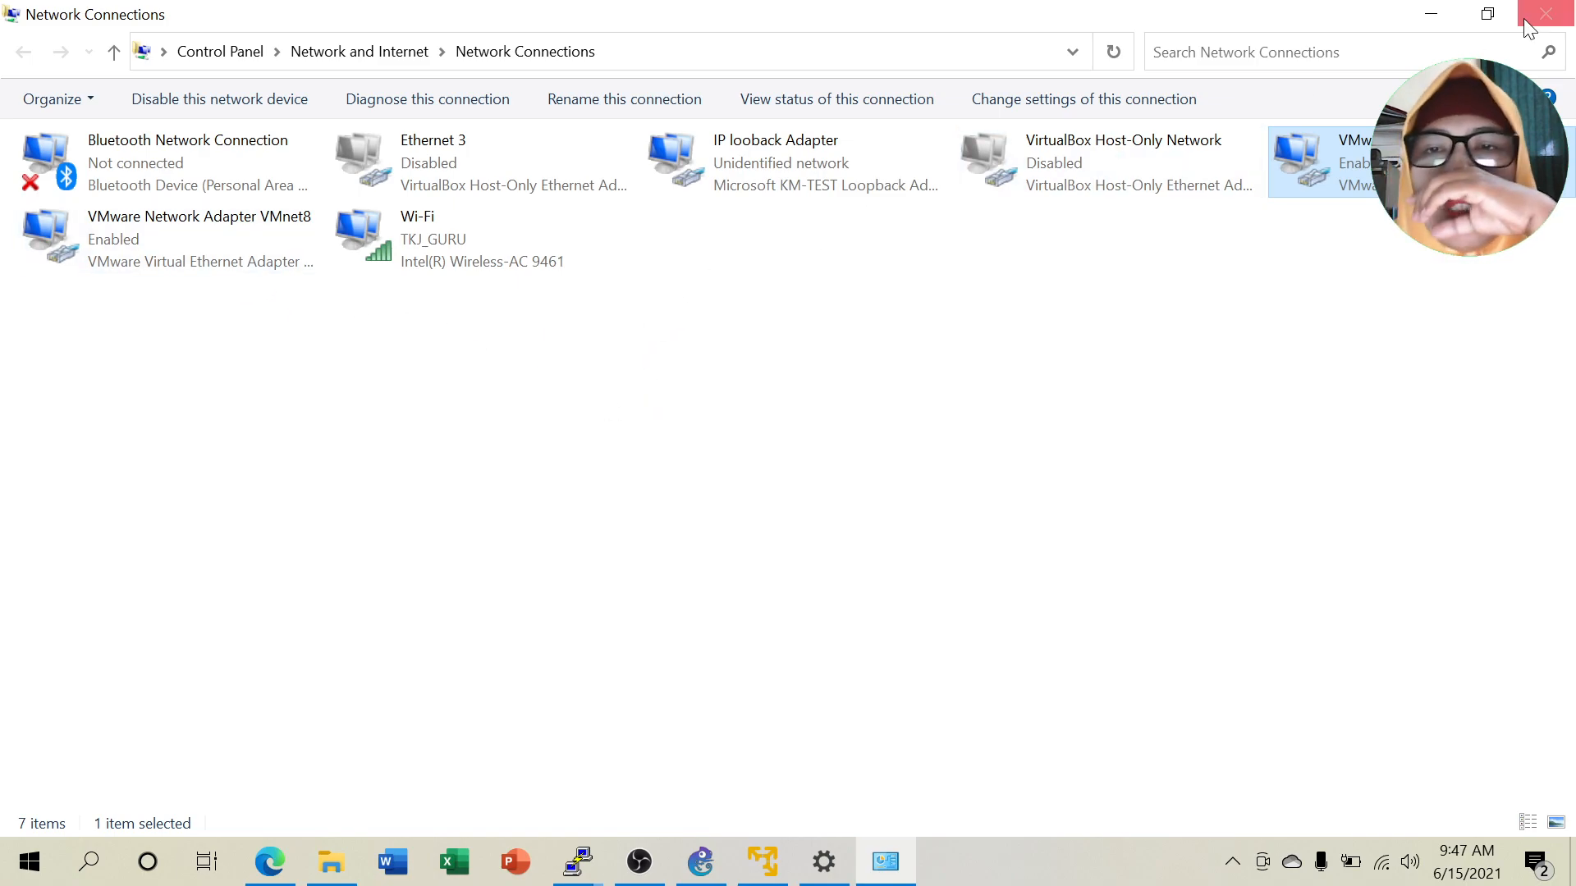
pyautogui.click(1431, 19)
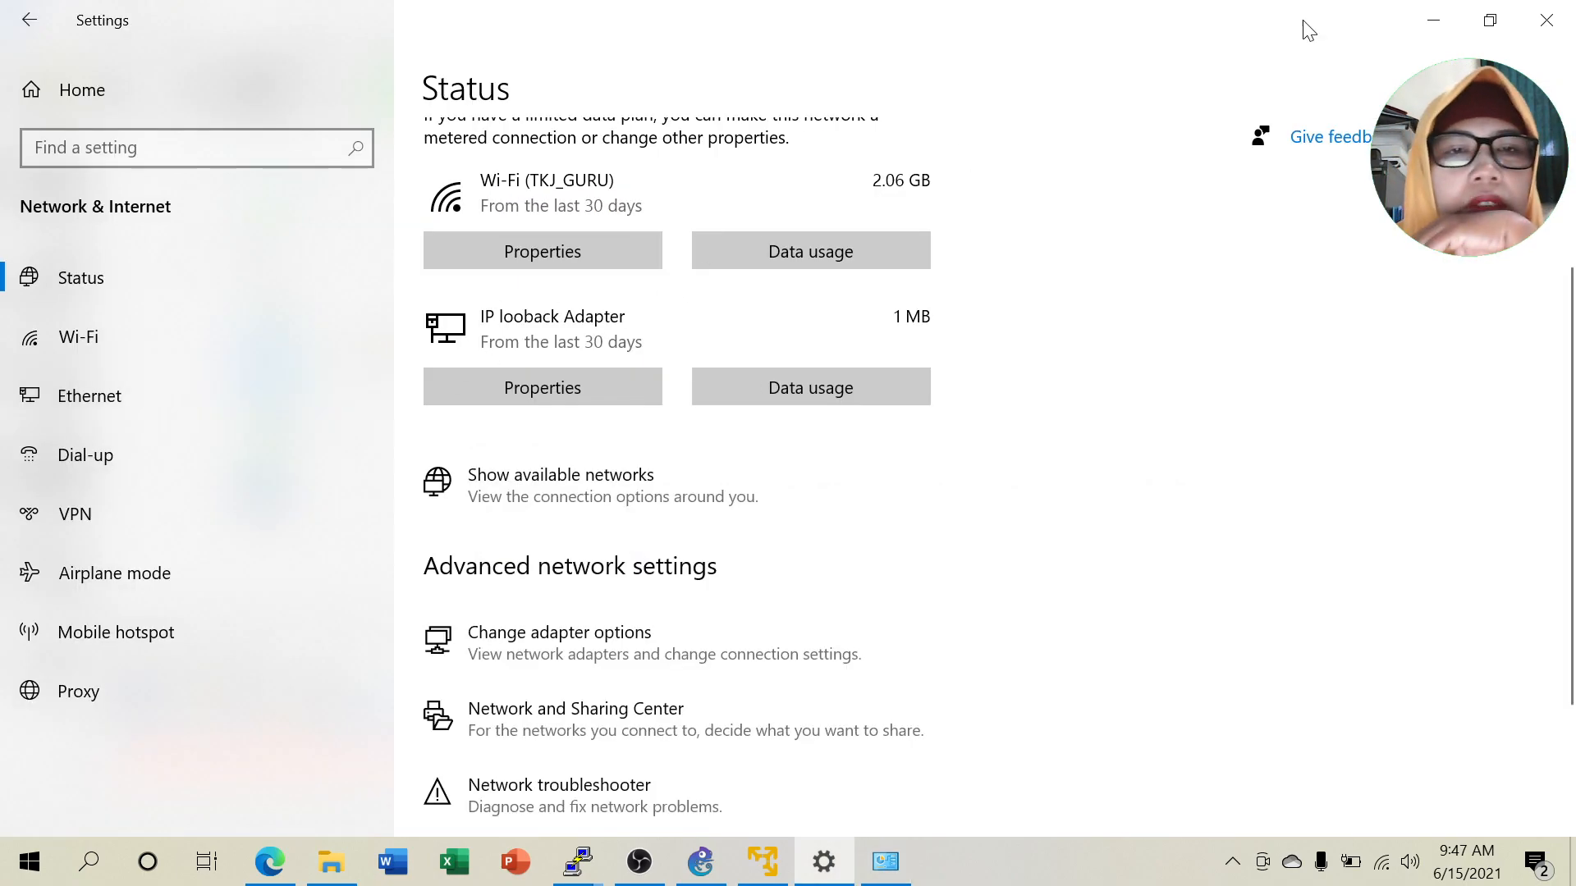
pyautogui.click(1432, 19)
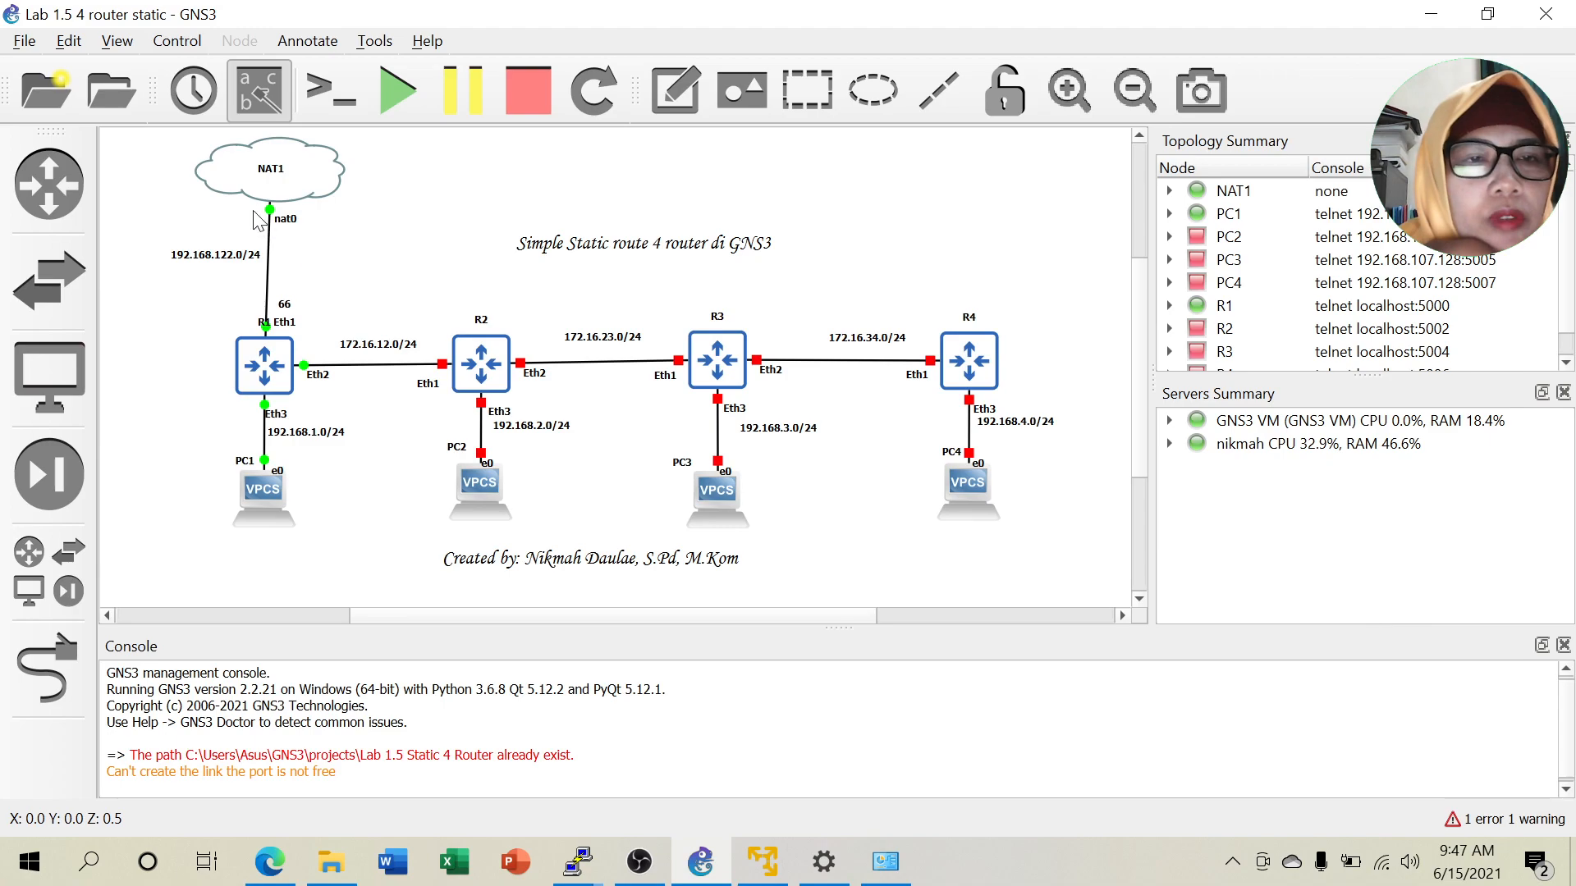
# Start router R2 and the PC2 virtual PC.
pyautogui.click(279, 322)
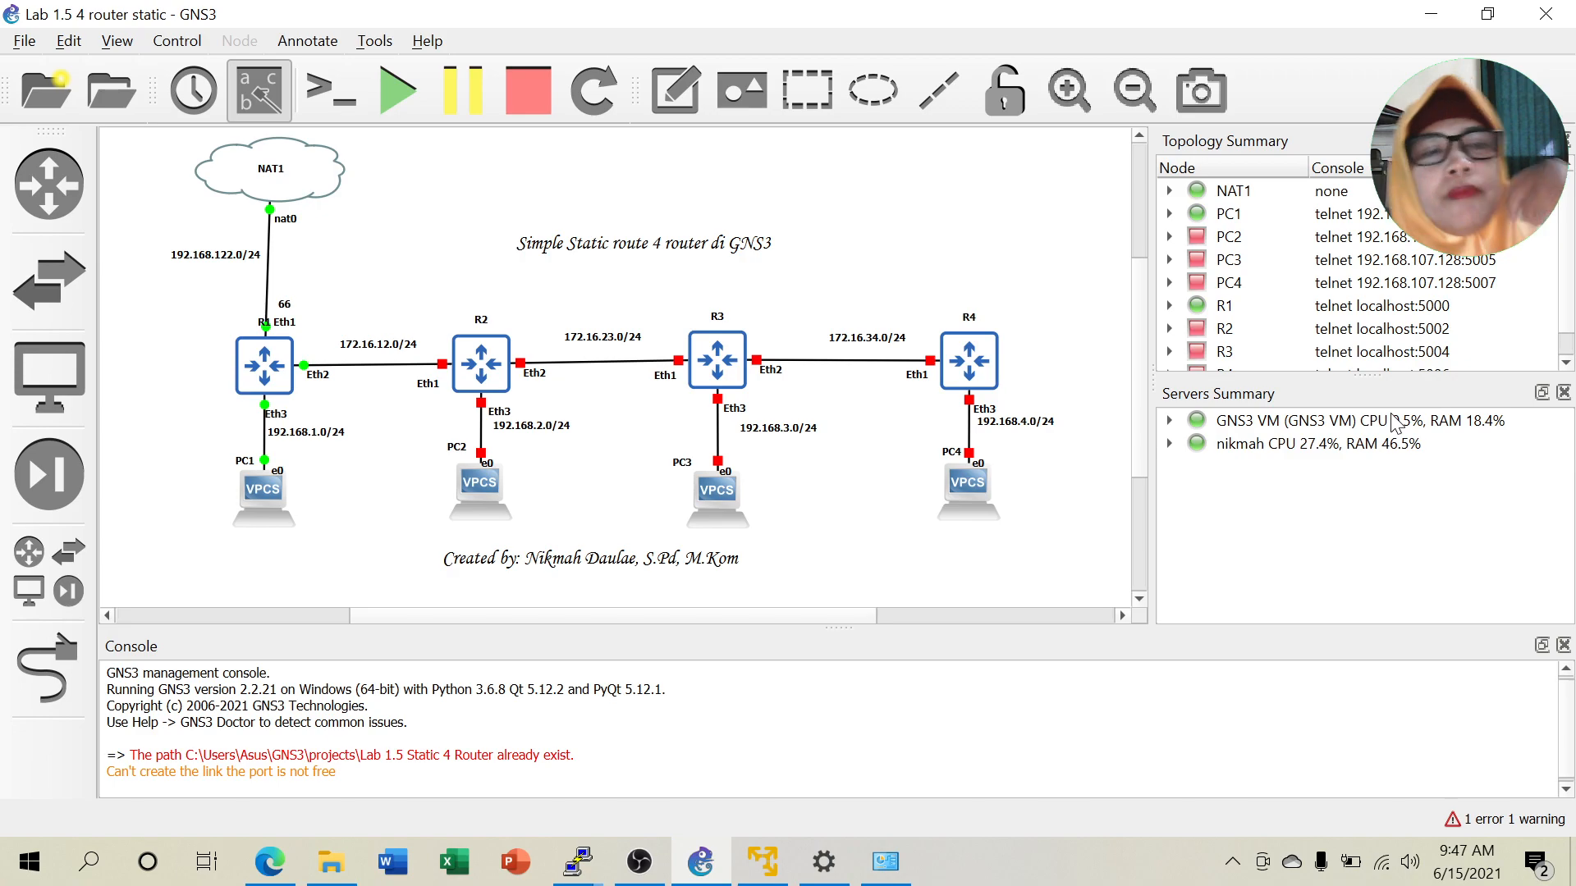
pyautogui.rightClick(491, 361)
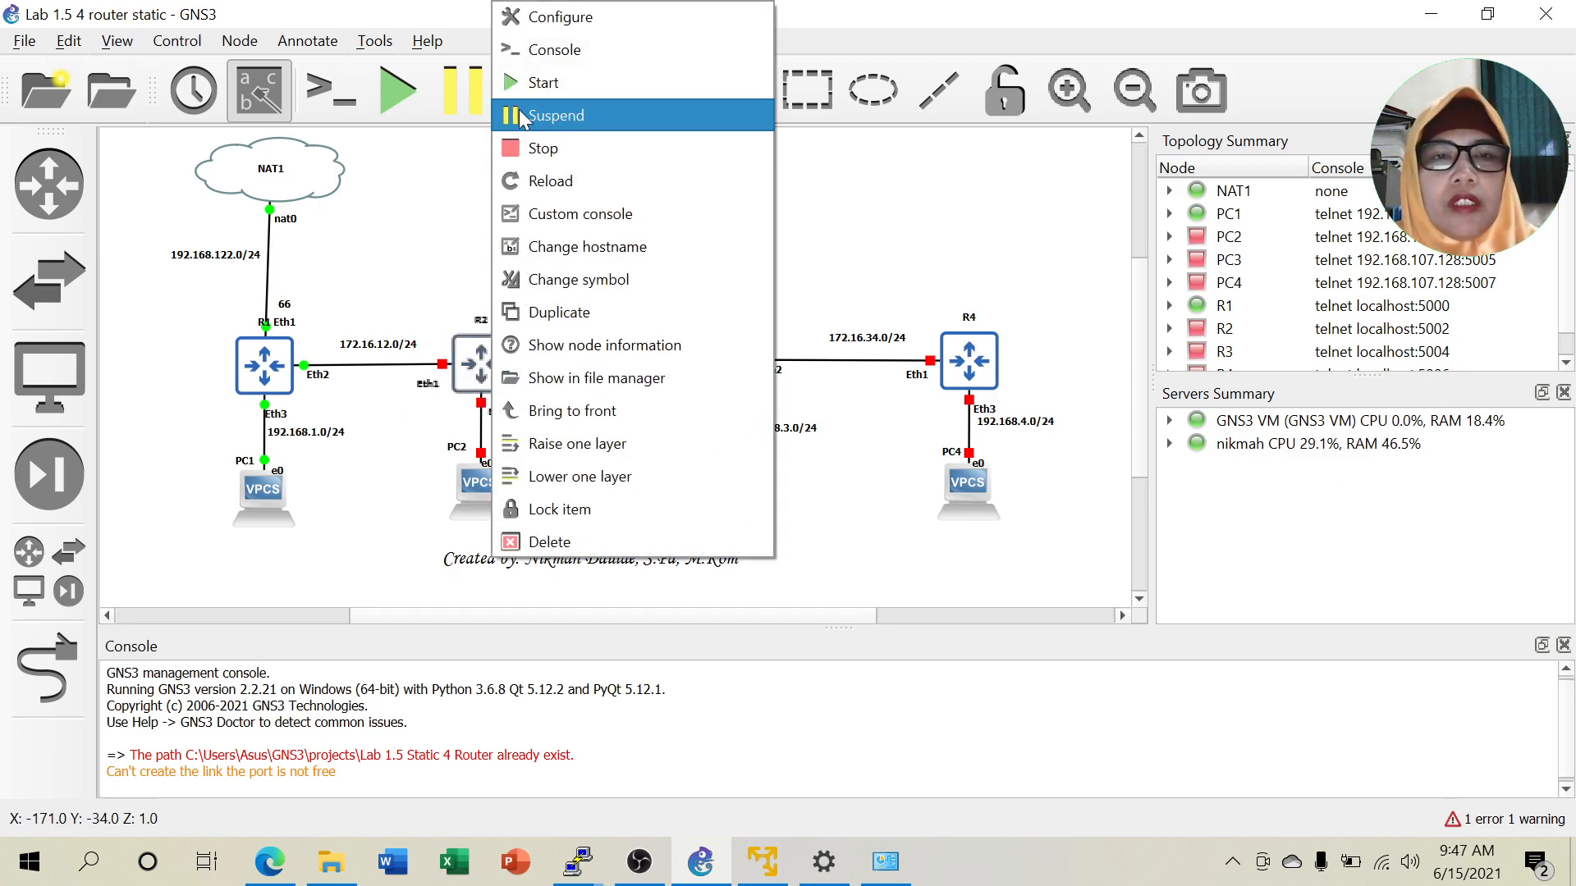
pyautogui.click(542, 82)
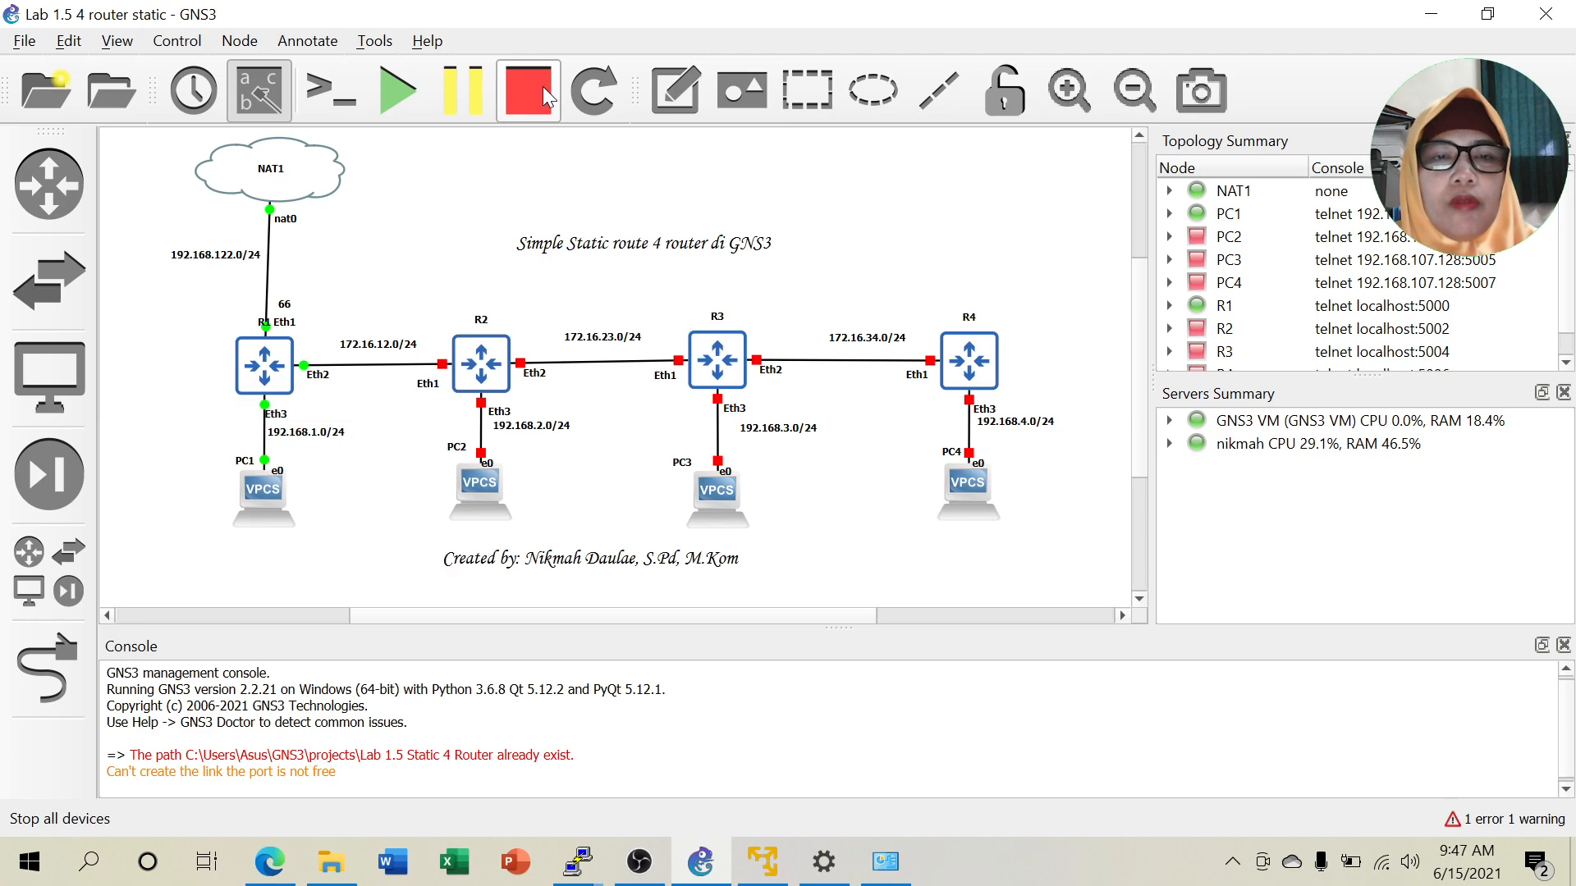
pyautogui.rightClick(483, 483)
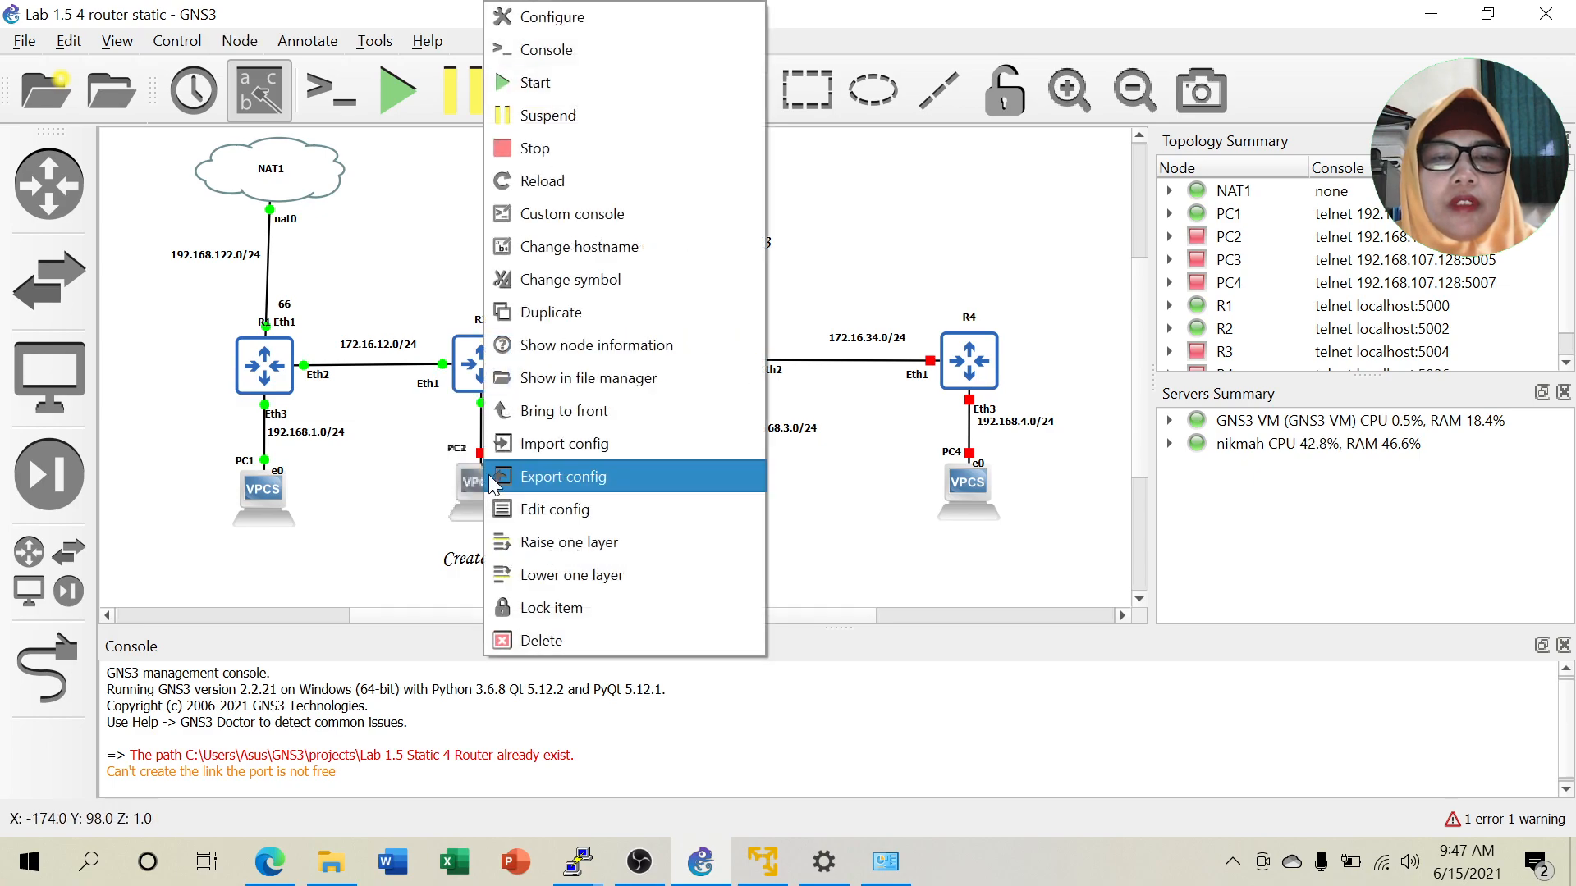
pyautogui.click(534, 85)
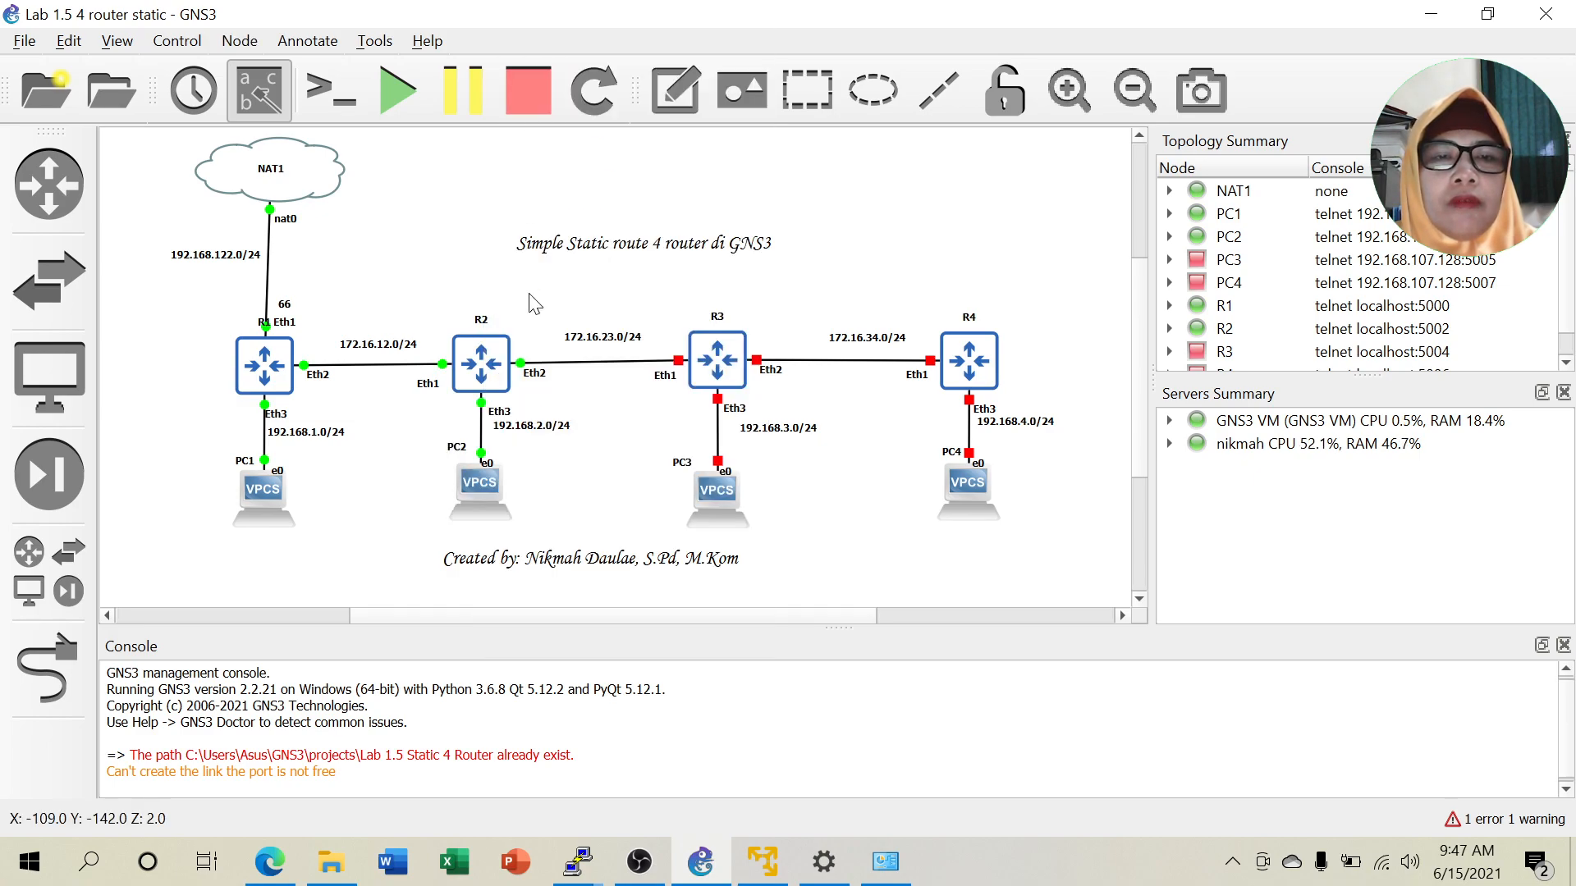
# Open a console to router R2 and minimize it to reveal the topology.
pyautogui.rightClick(481, 369)
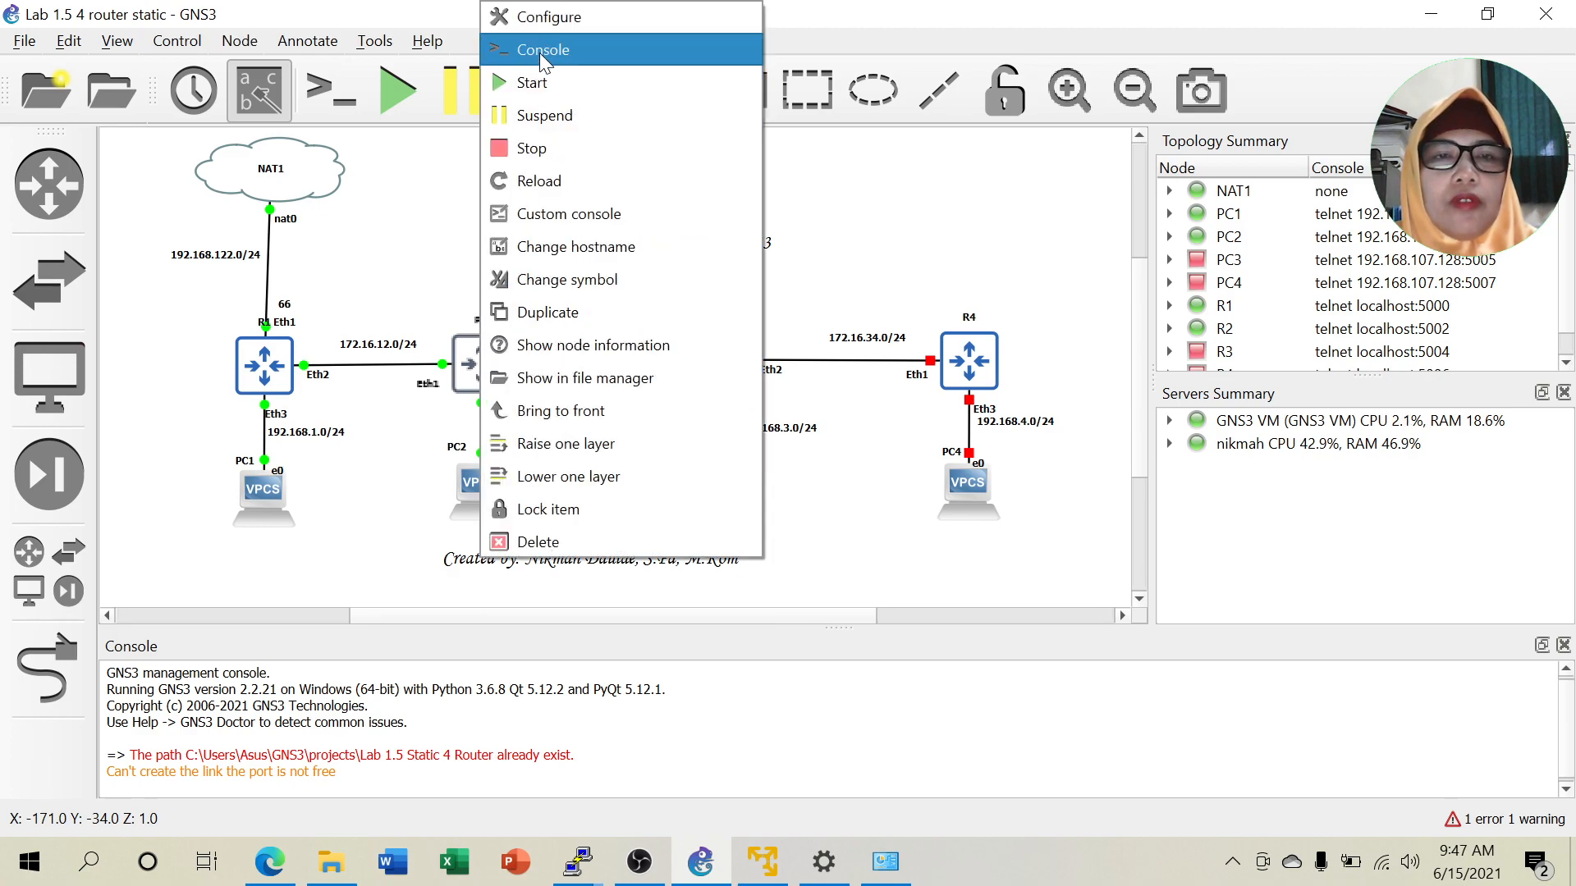
pyautogui.click(540, 52)
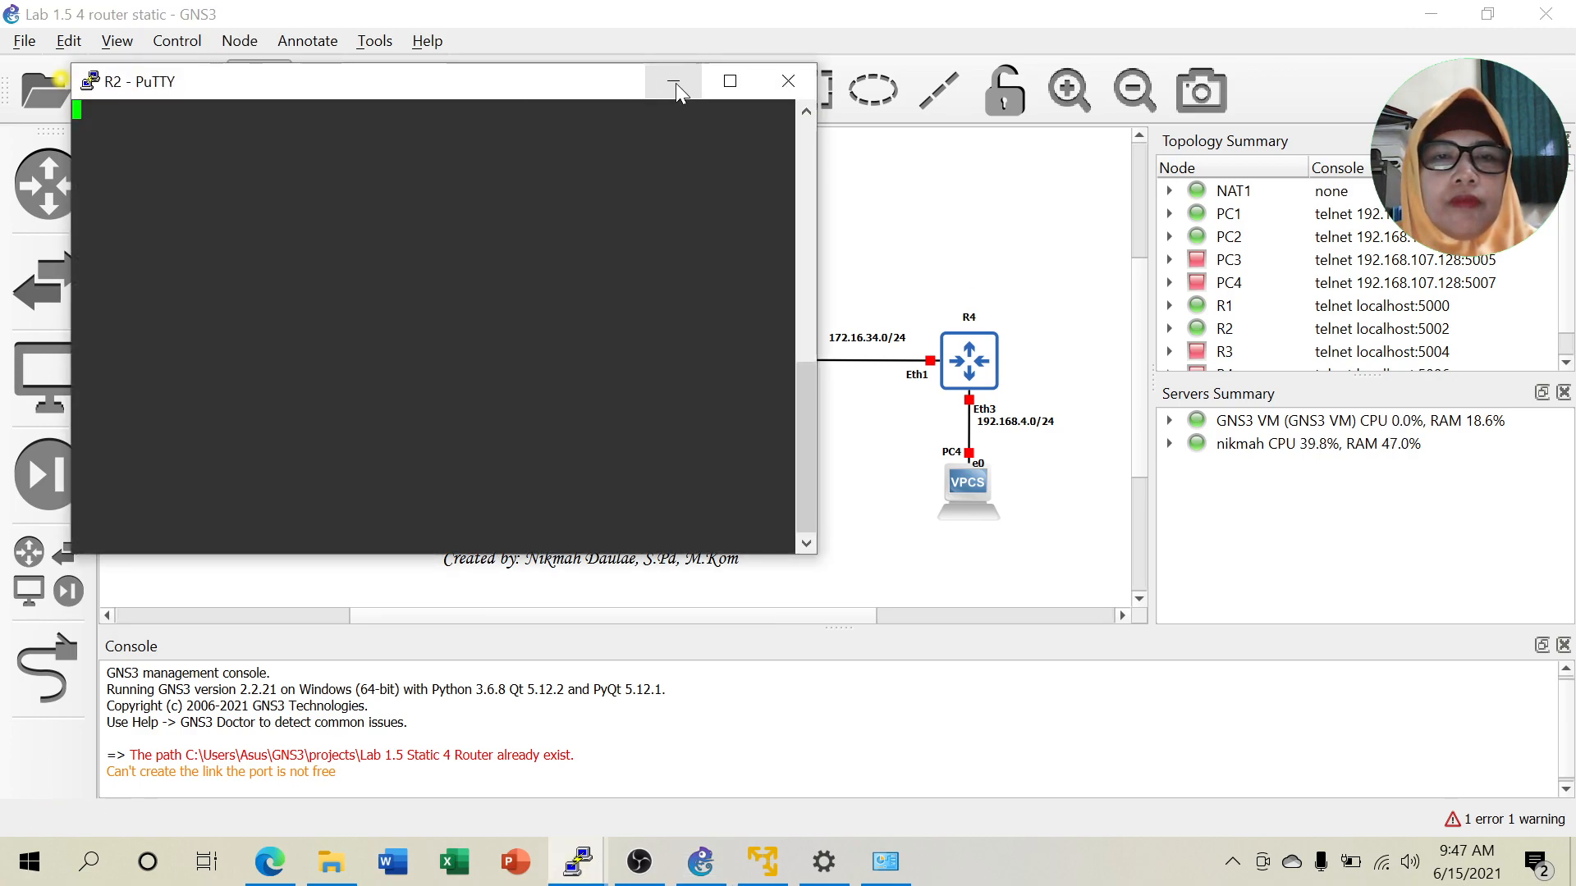
pyautogui.click(674, 82)
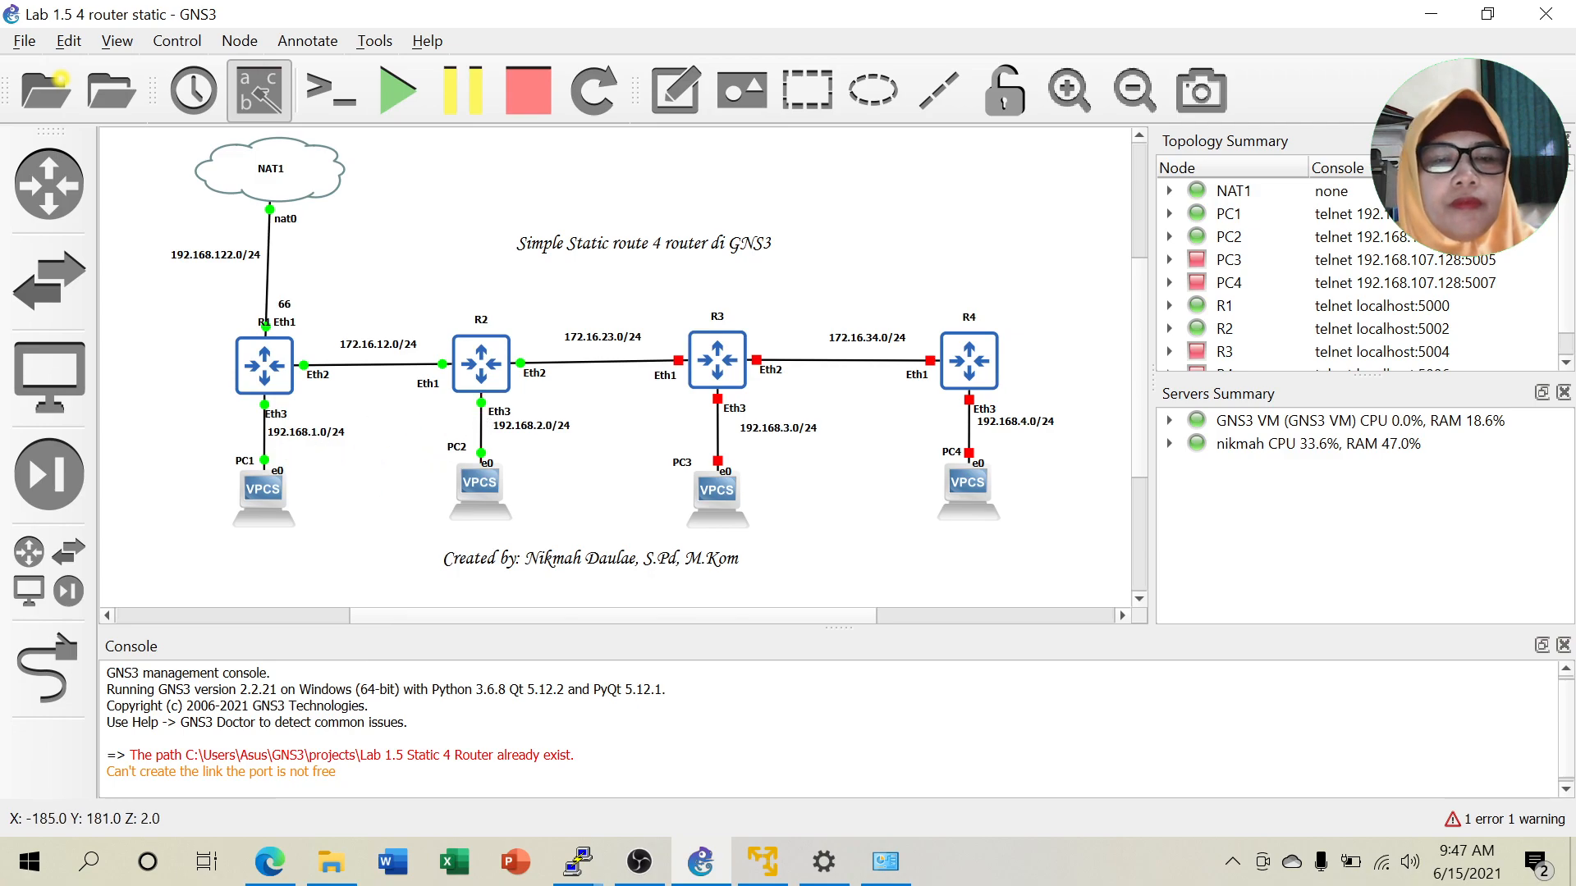
pyautogui.moveTo(577, 858)
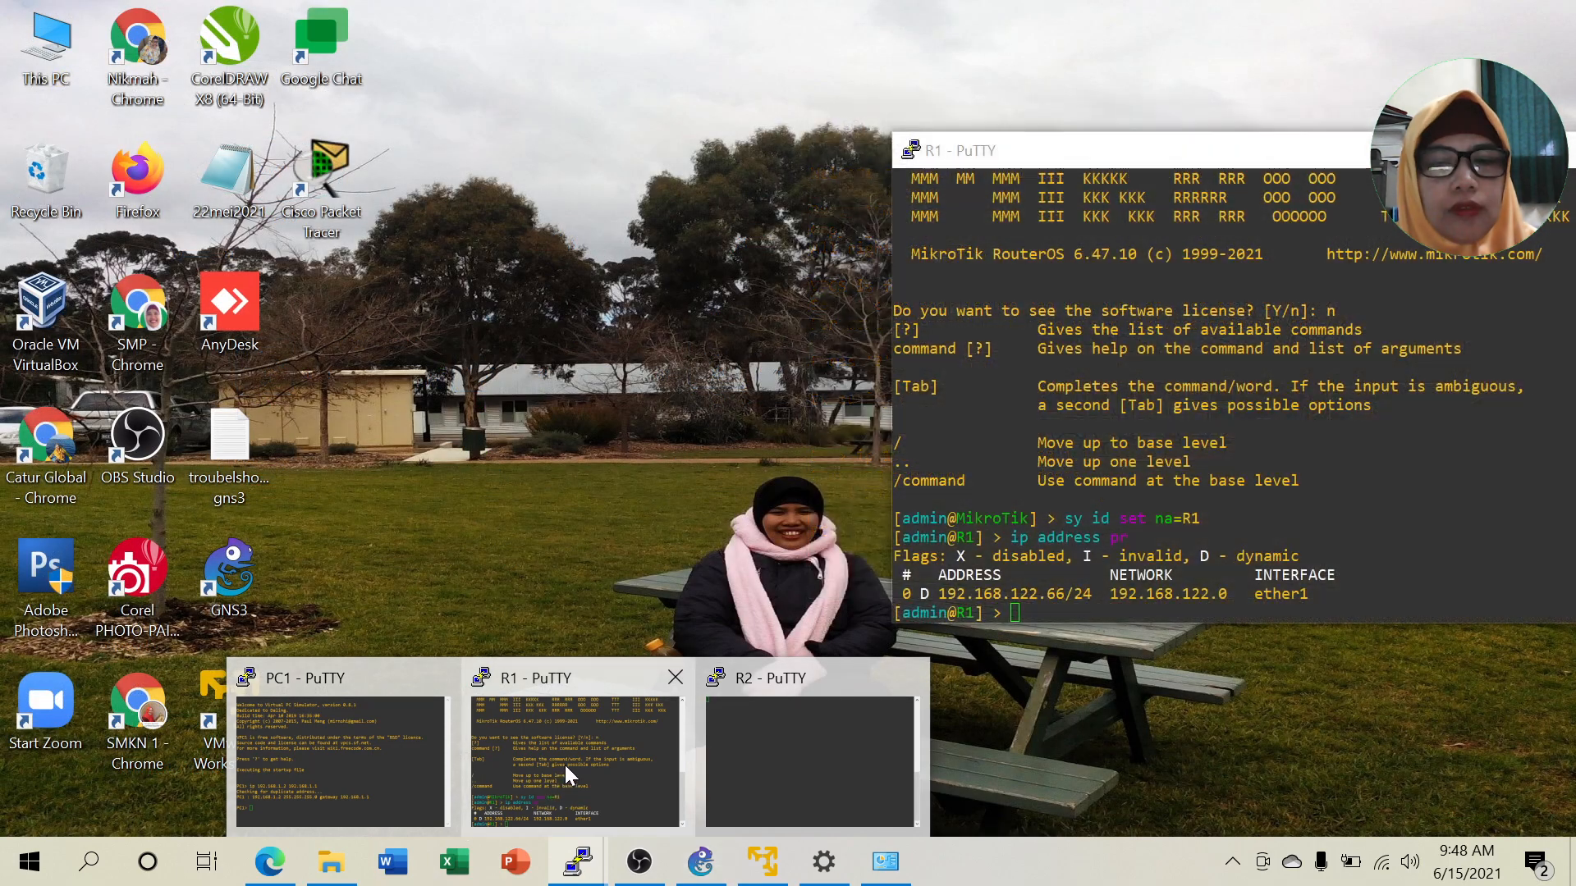
# In R1's console, add address 172.16.12.1/24 on interface ether2.
pyautogui.click(565, 765)
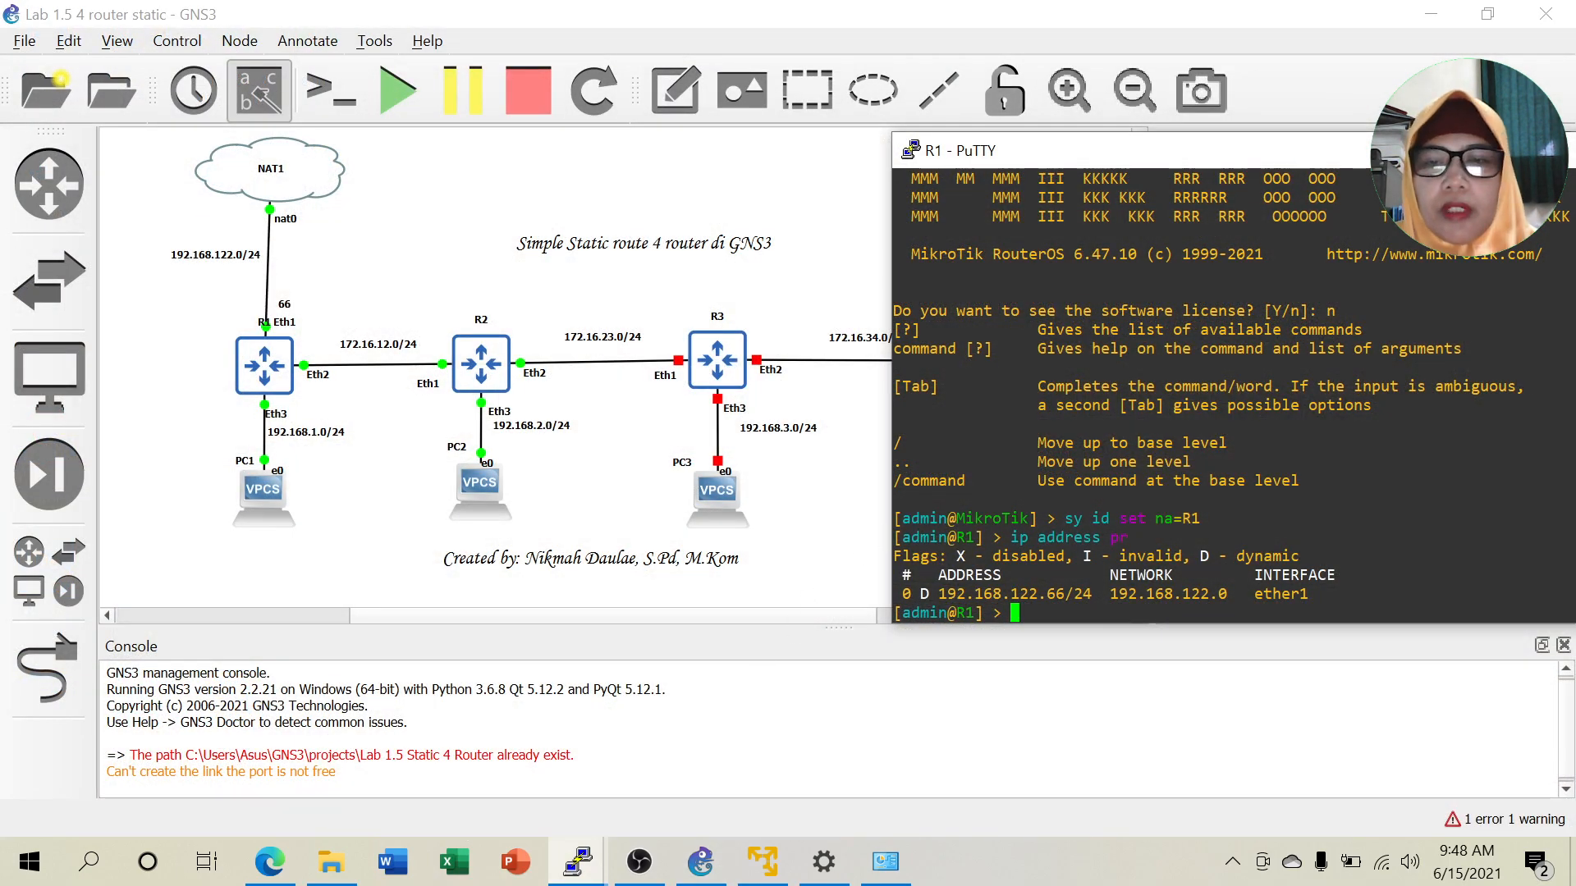
pyautogui.moveTo(1253, 149); pyautogui.dragTo(1208, 68)
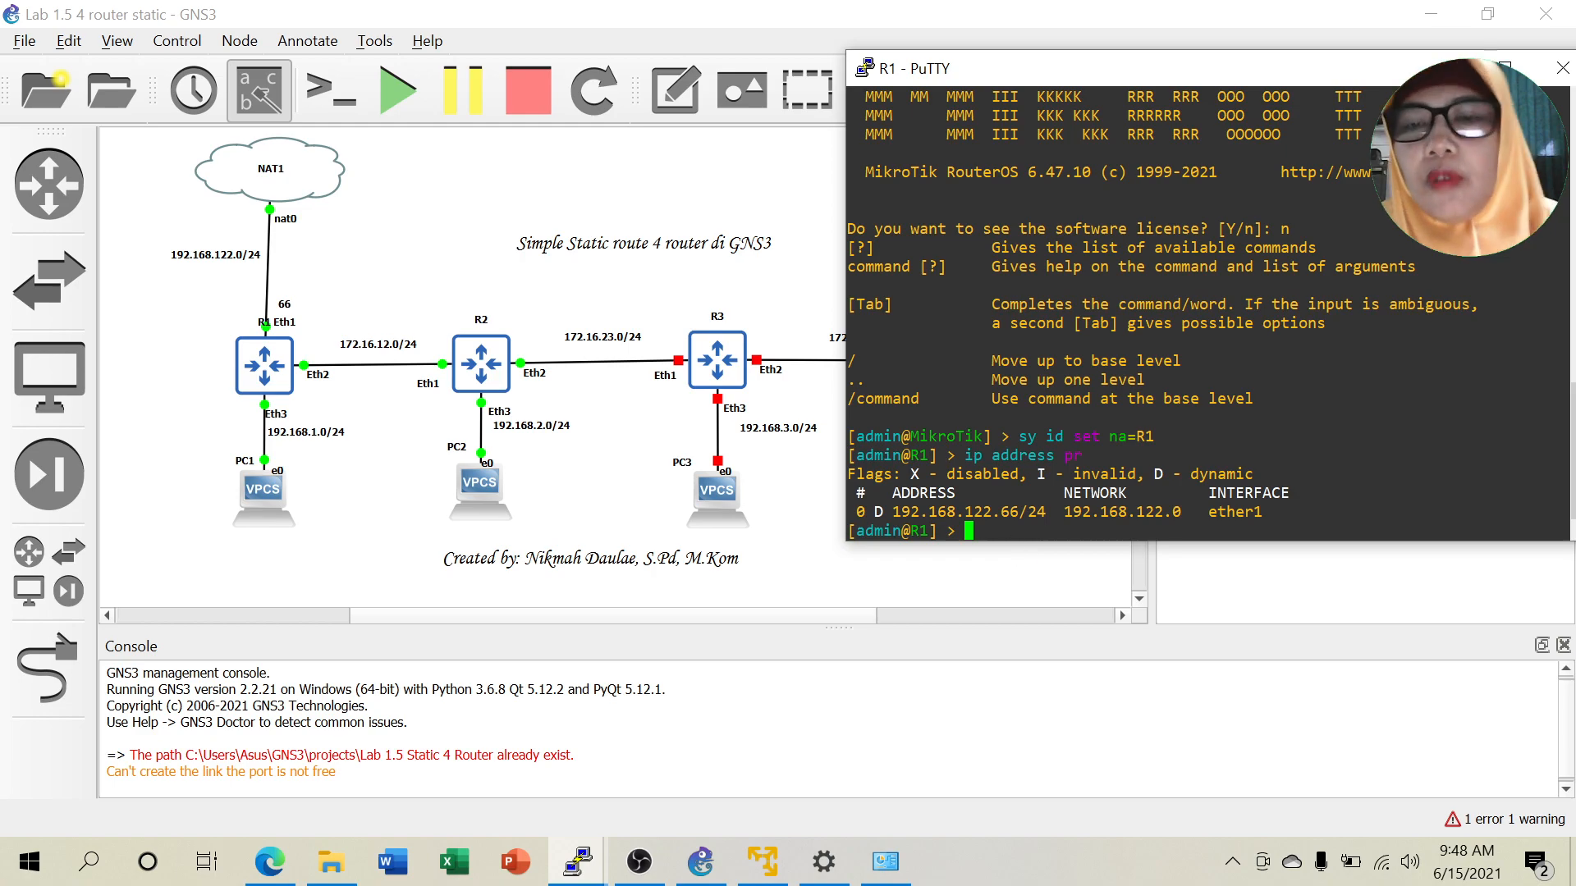
pyautogui.write('ip')
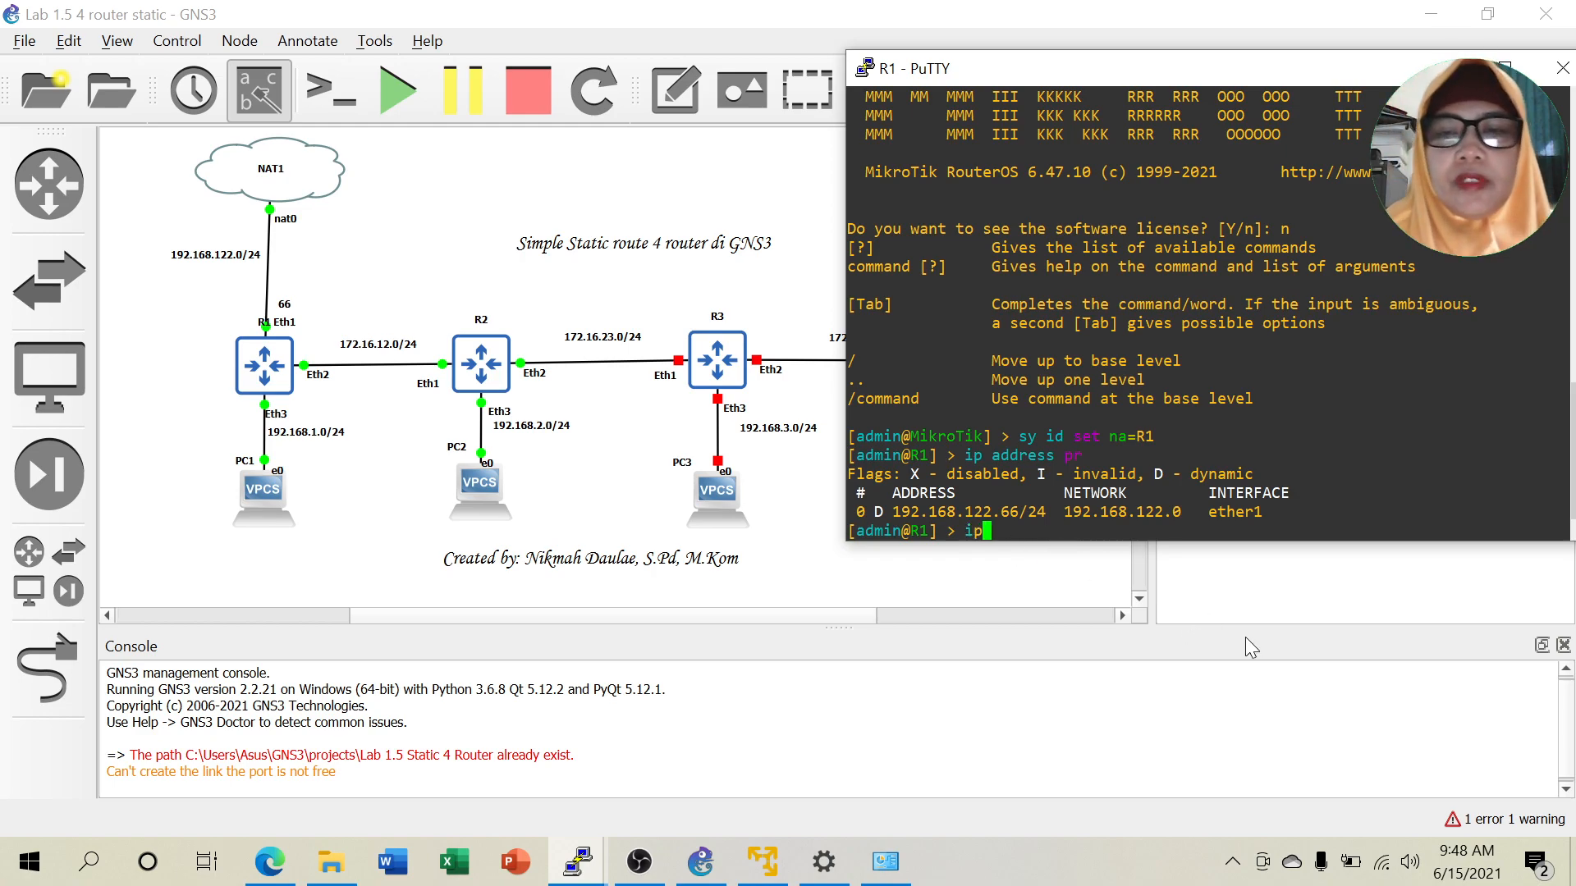
pyautogui.write(' a')
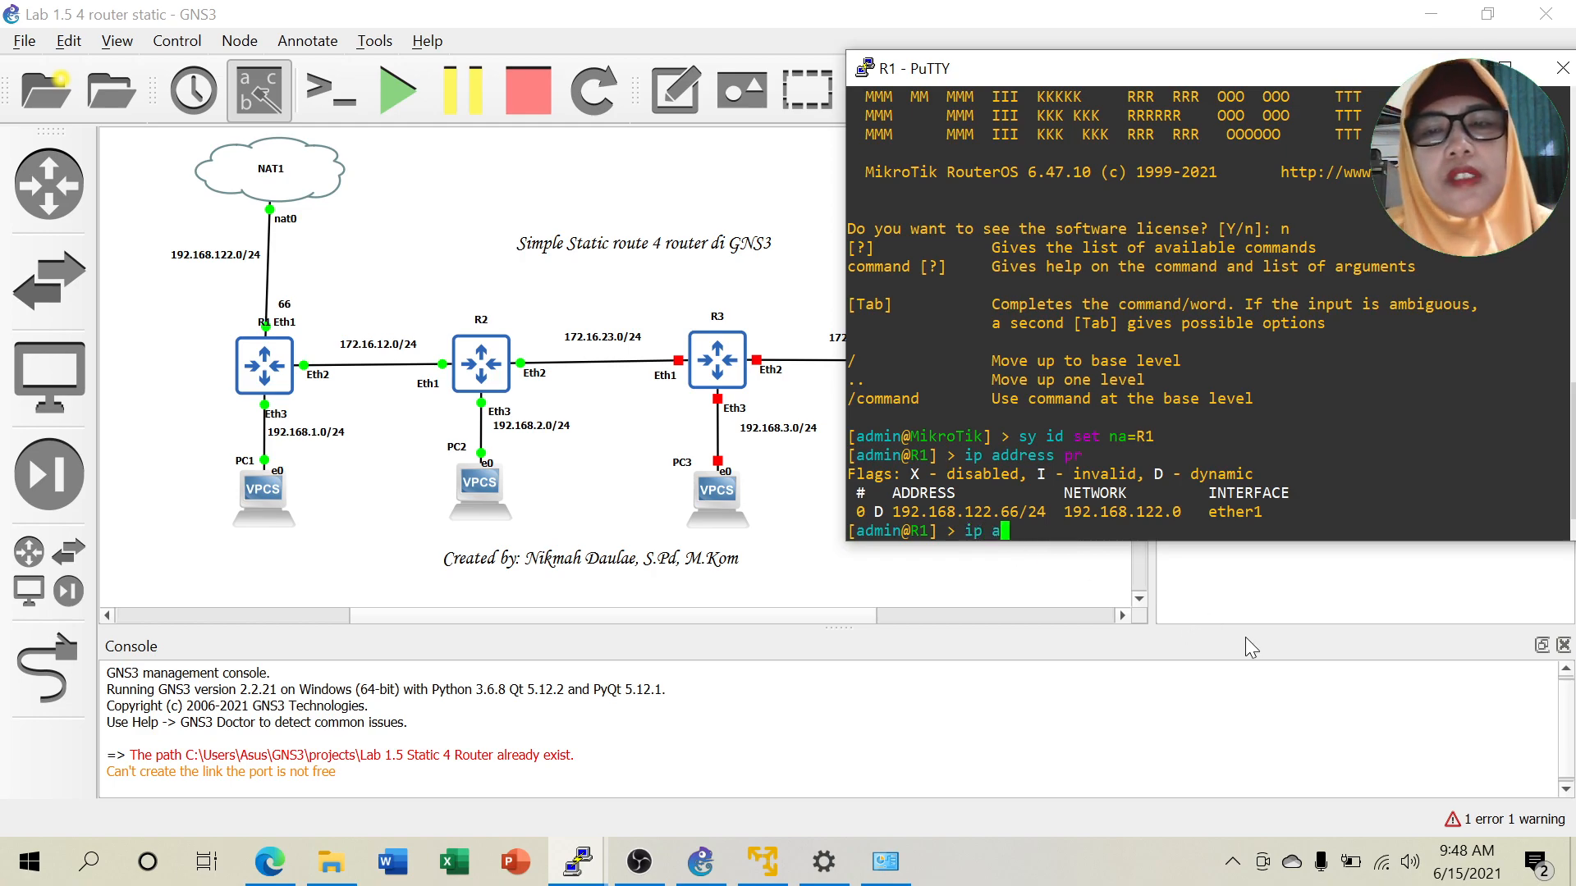
pyautogui.write('ddress a')
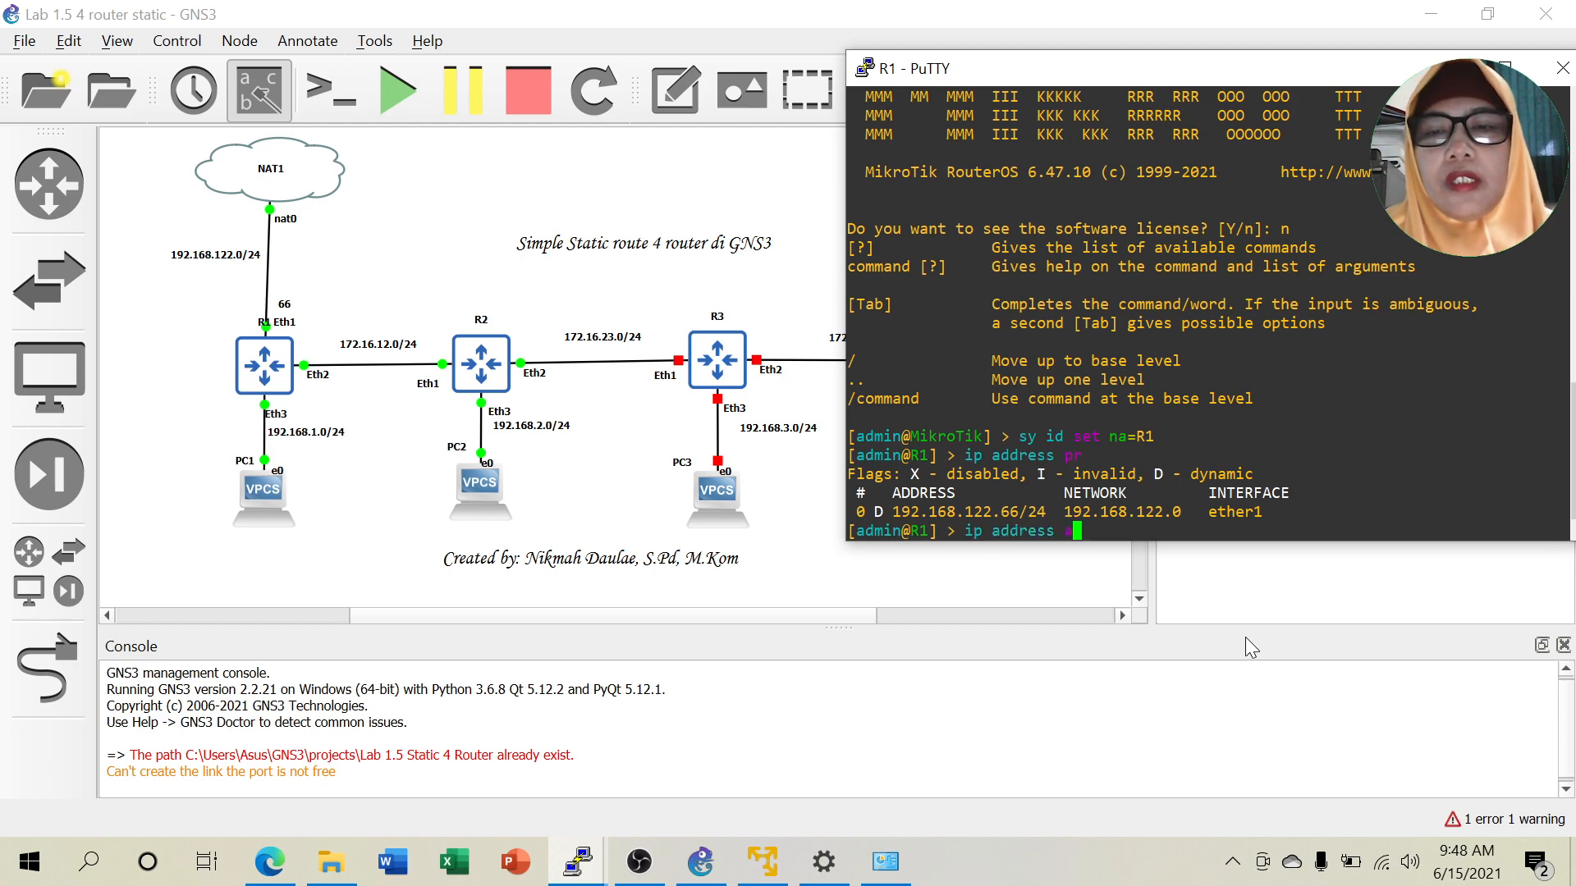
pyautogui.write('dd address=')
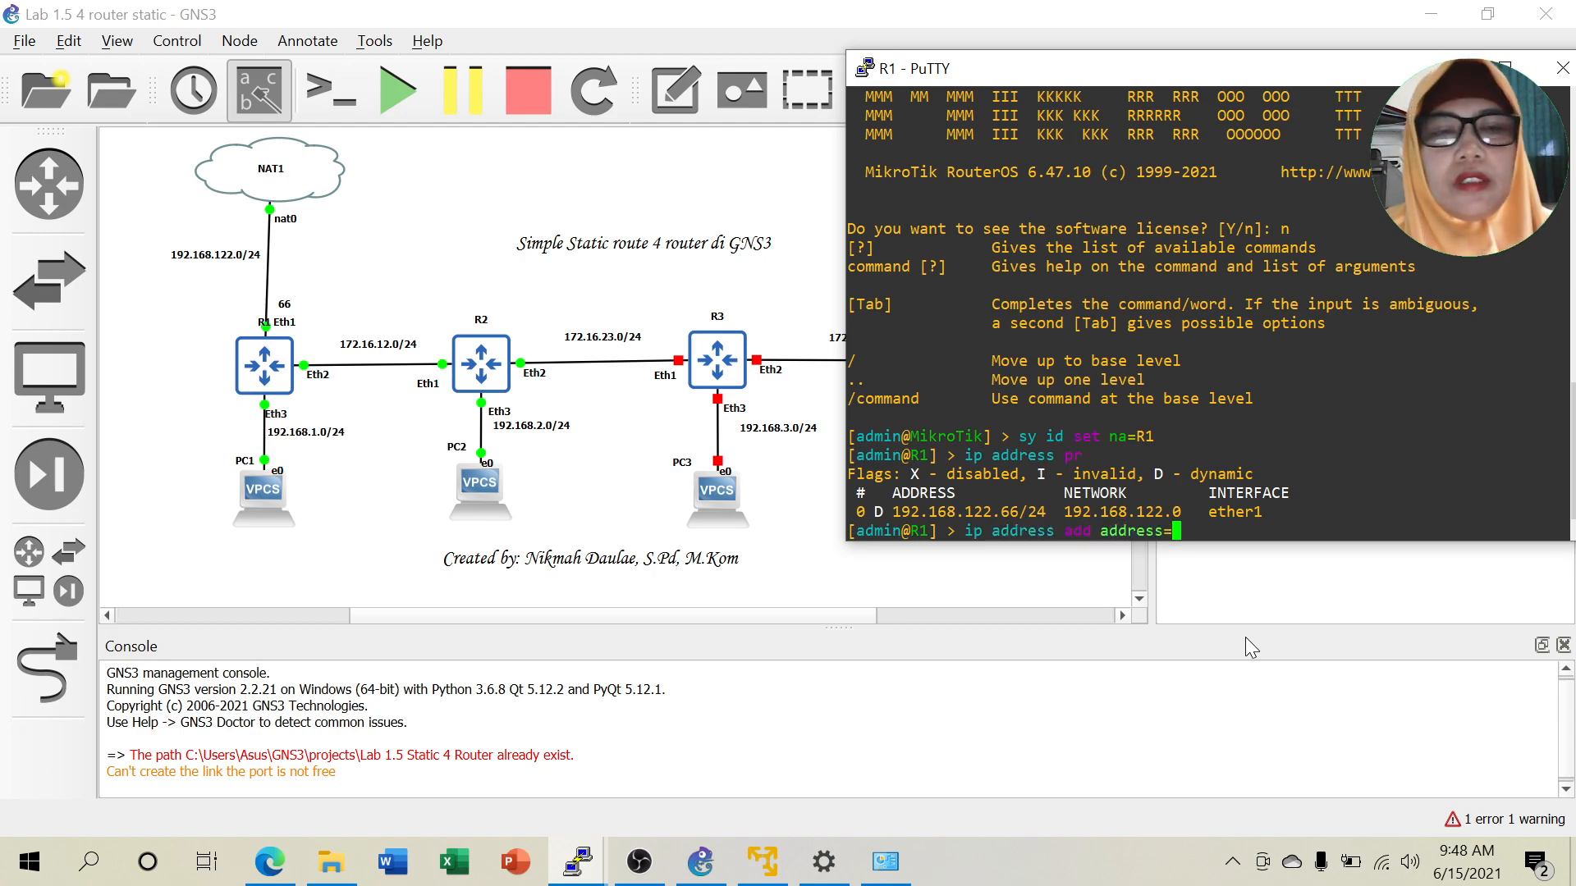
pyautogui.write('172.16.12.1/24 i')
pyautogui.press('Tab')
pyautogui.write('ether')
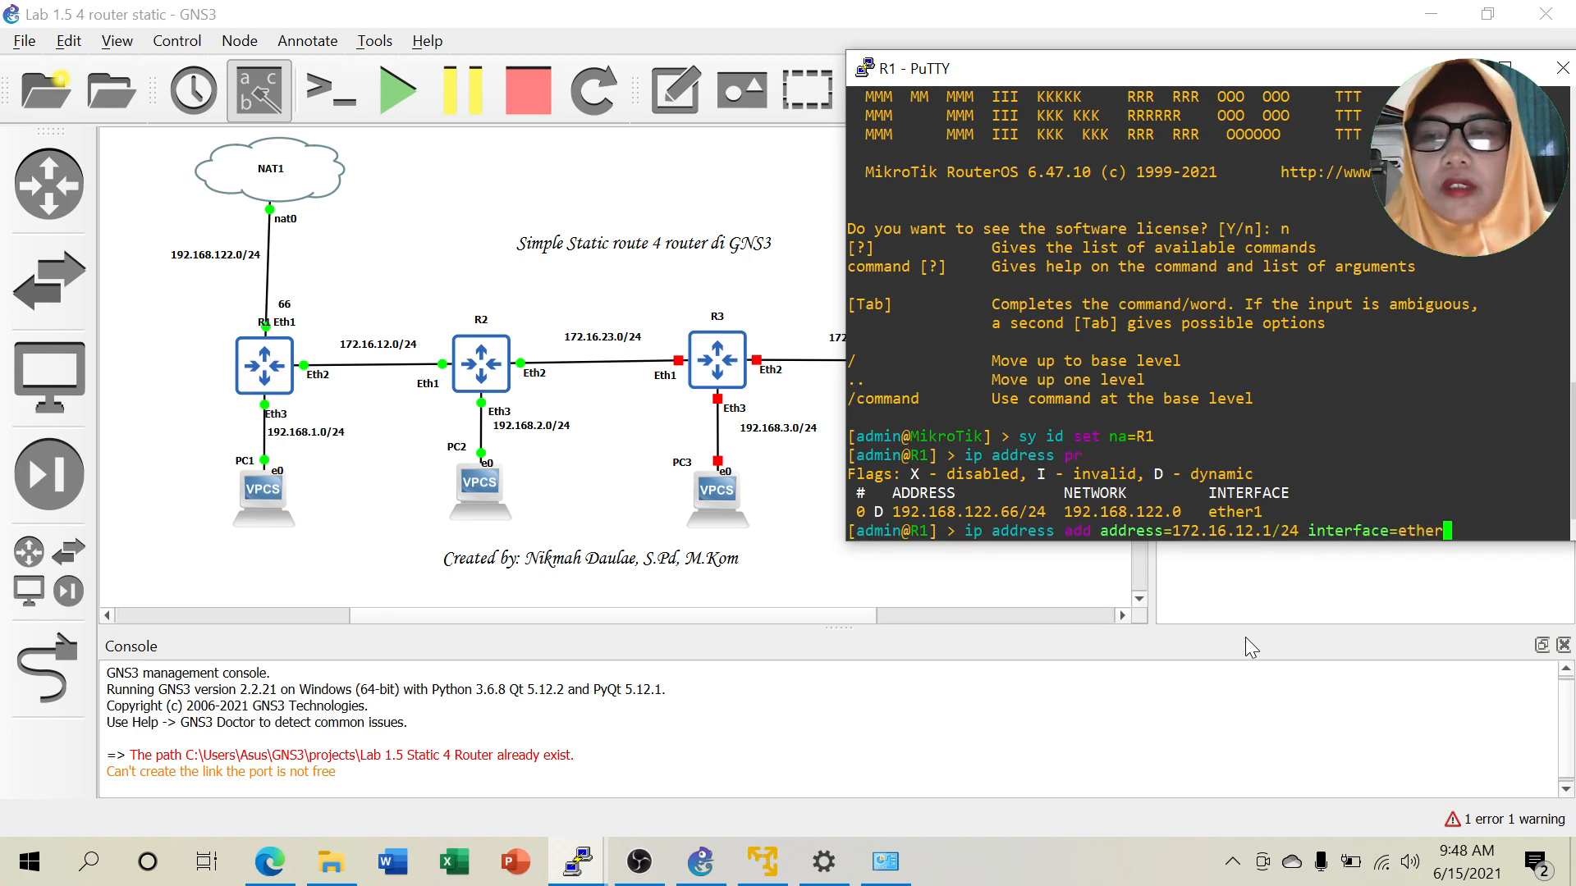
pyautogui.write('2')
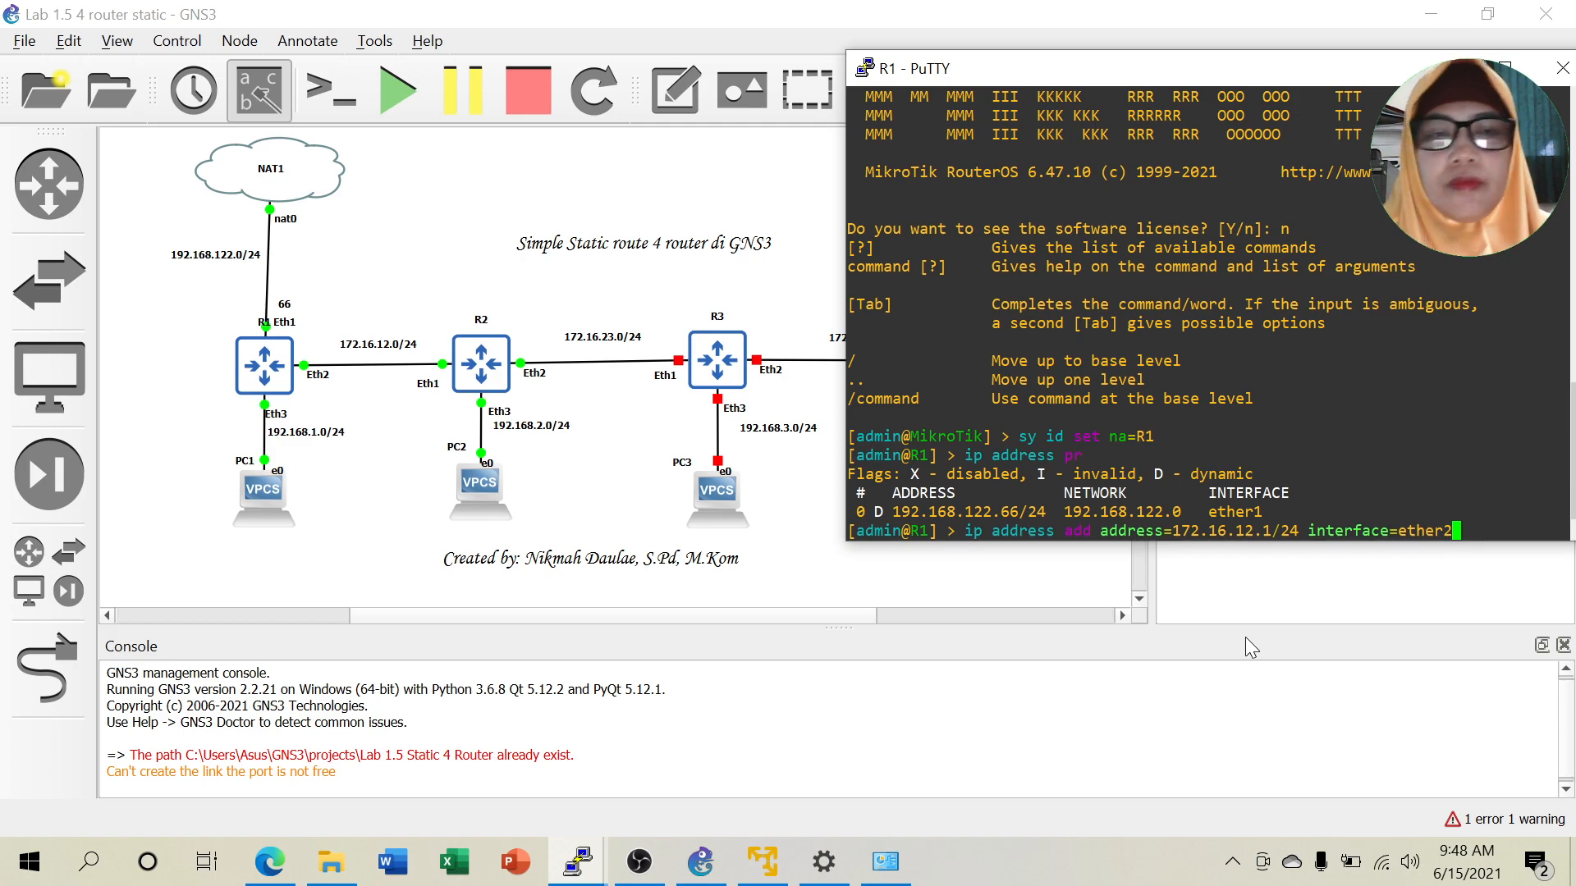
pyautogui.press('Return')
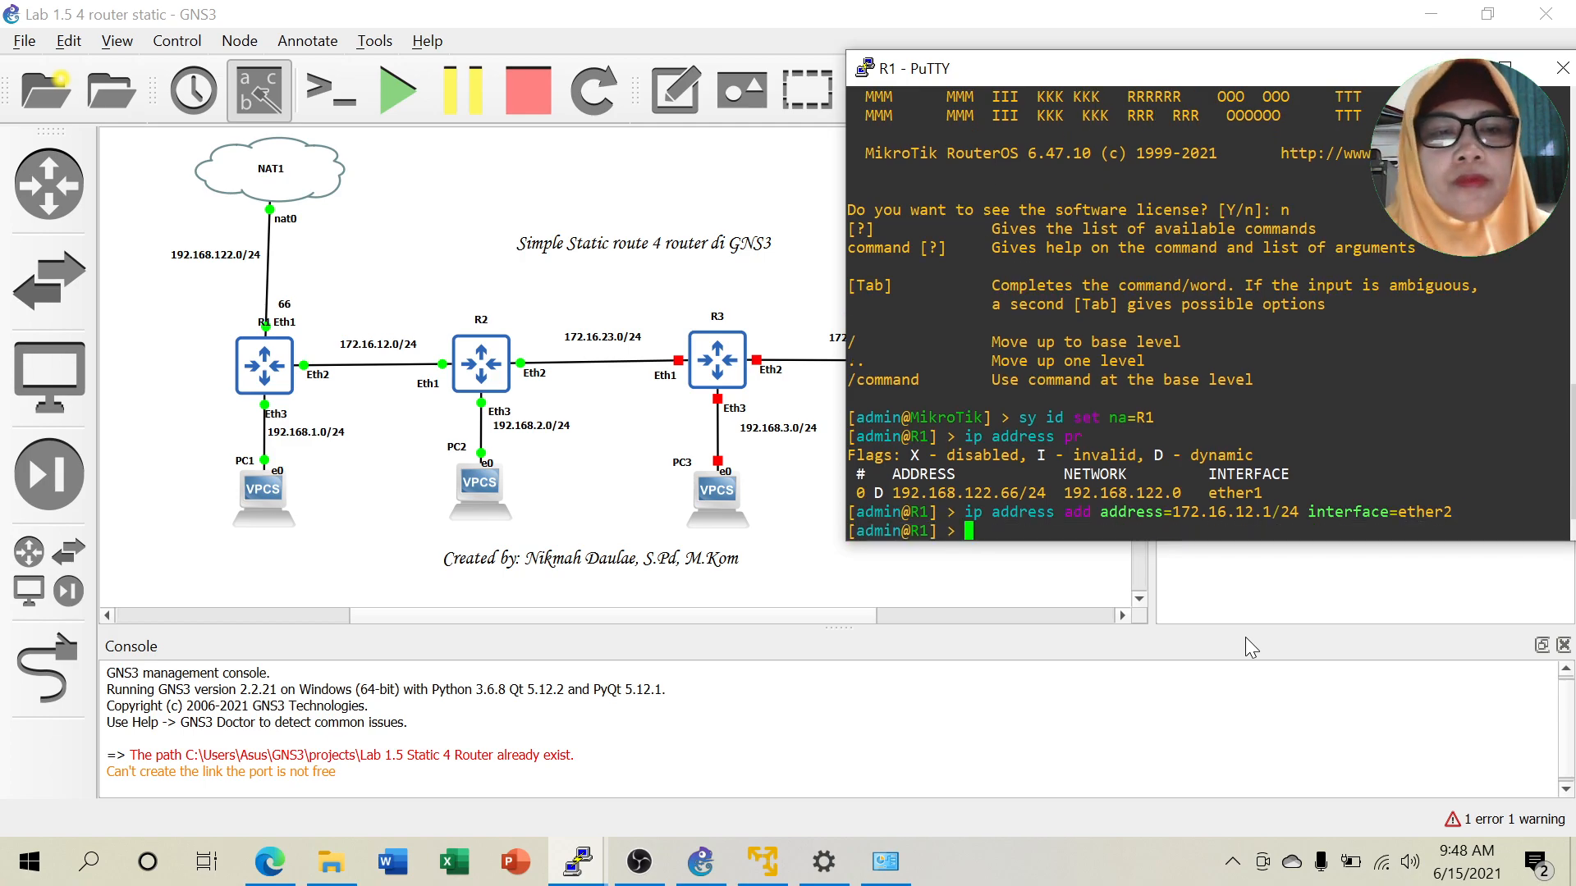
# Add 192.168.1.1/24 on R1's ether3 by editing the previous command.
pyautogui.press('Up')
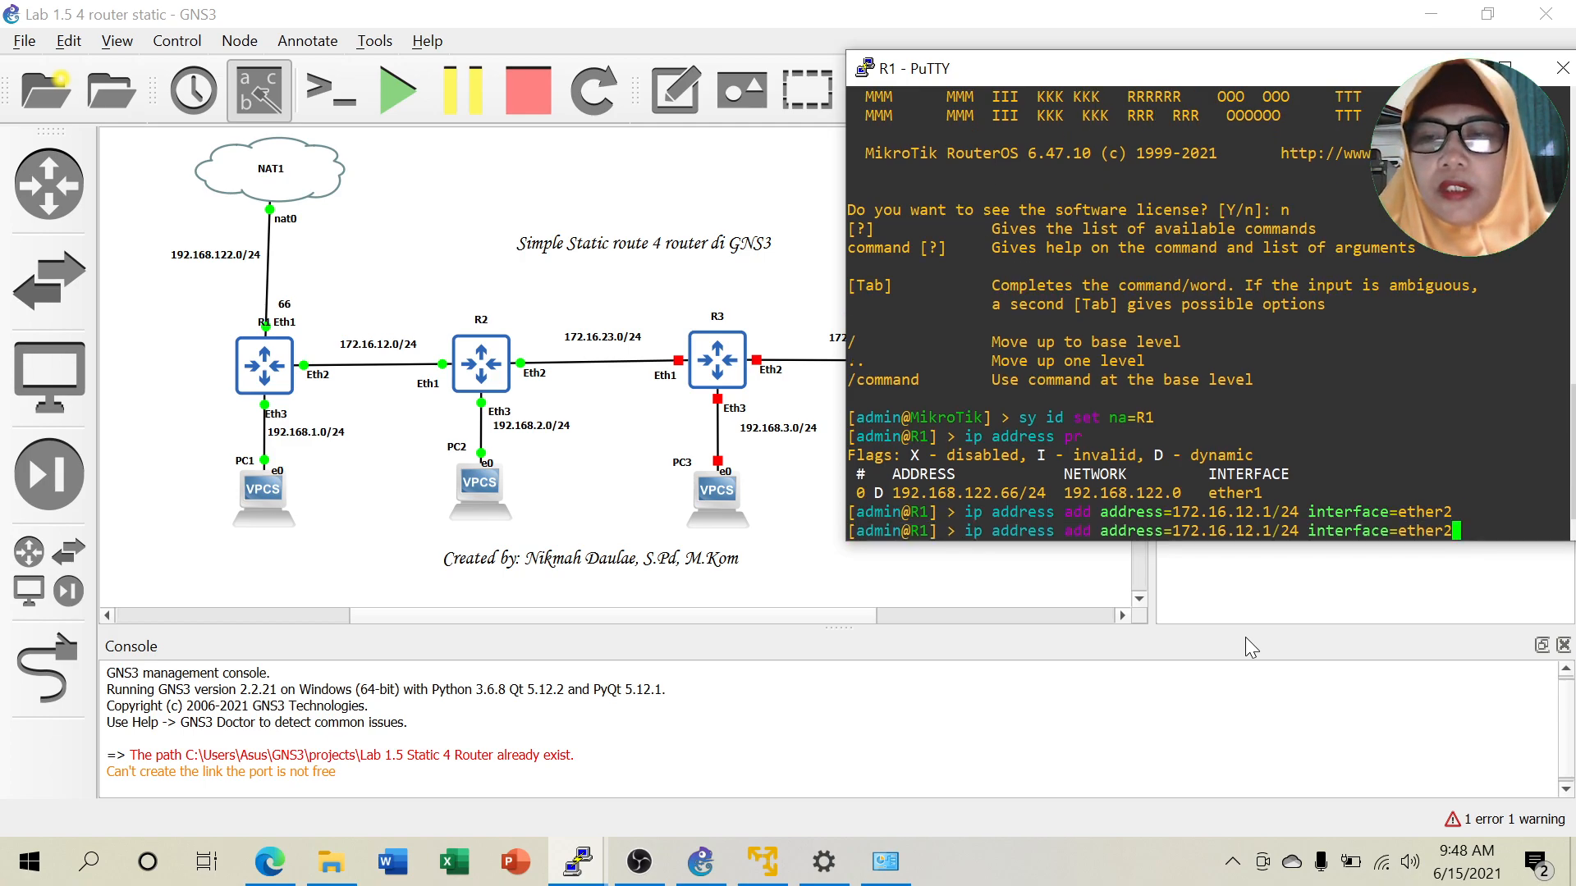
pyautogui.press('BackSpace')
pyautogui.write('3')
pyautogui.press('Left')
pyautogui.press('Left')
pyautogui.press('Left')
pyautogui.press('Left')
pyautogui.press('Left')
pyautogui.press('Left')
pyautogui.press('Left')
pyautogui.press('Left')
pyautogui.press('Left')
pyautogui.press('Left')
pyautogui.press('Left')
pyautogui.press('Left')
pyautogui.press('Left')
pyautogui.press('Left')
pyautogui.press('Left')
pyautogui.press('Left')
pyautogui.press('Left')
pyautogui.press('Left')
pyautogui.press('Left')
pyautogui.press('Left')
pyautogui.press('Left')
pyautogui.press('Left')
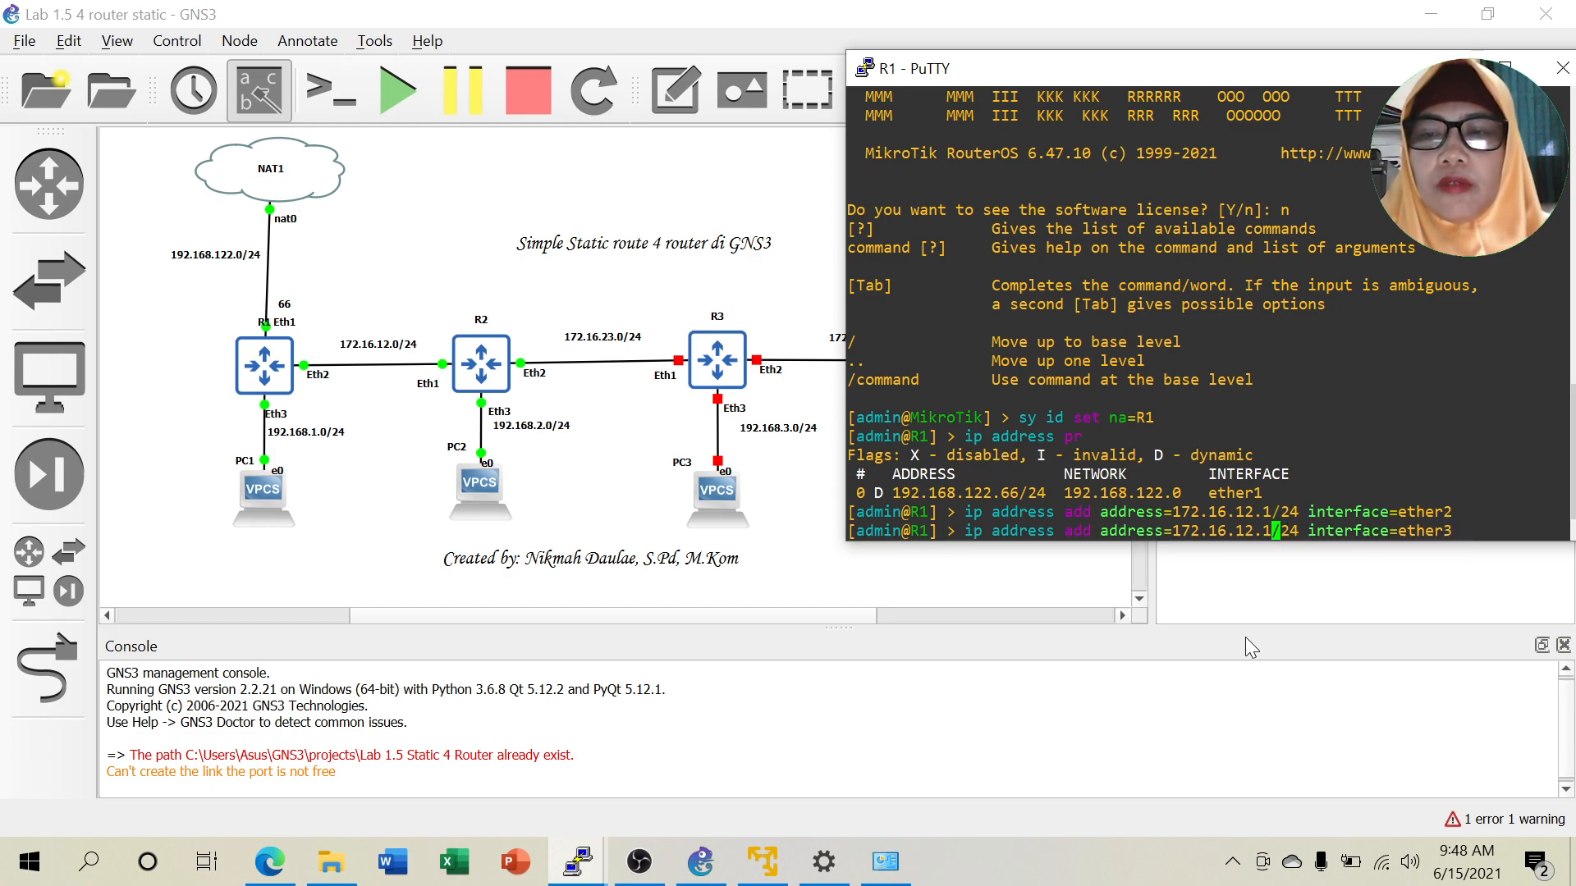
pyautogui.press('BackSpace')
pyautogui.press('BackSpace')
pyautogui.press('BackSpace')
pyautogui.press('BackSpace')
pyautogui.press('BackSpace')
pyautogui.press('BackSpace')
pyautogui.press('BackSpace')
pyautogui.press('BackSpace')
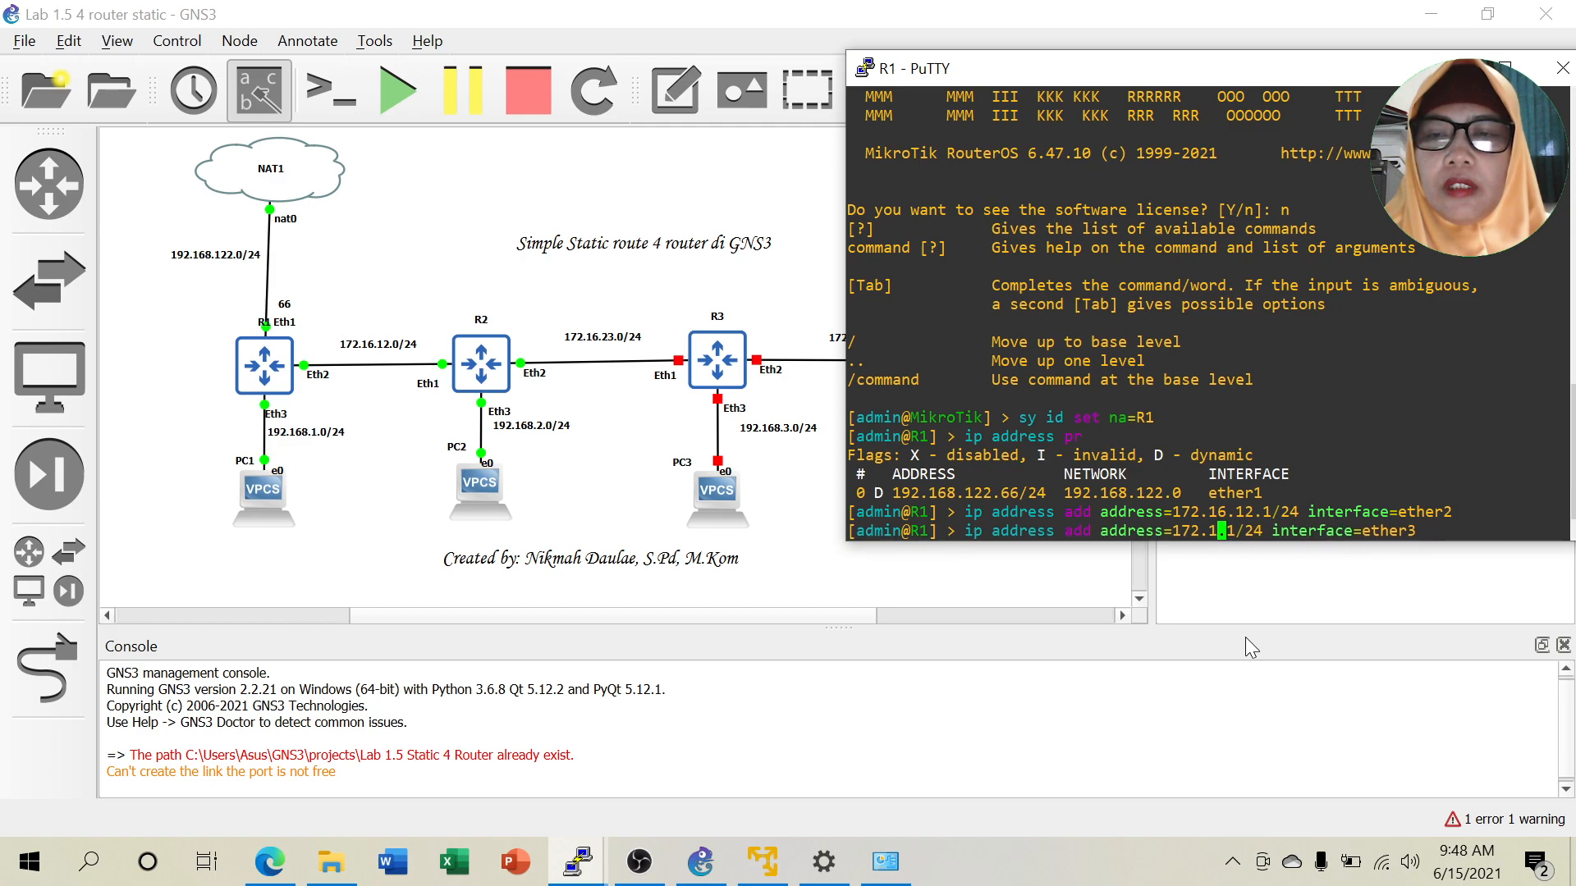
pyautogui.write('92')
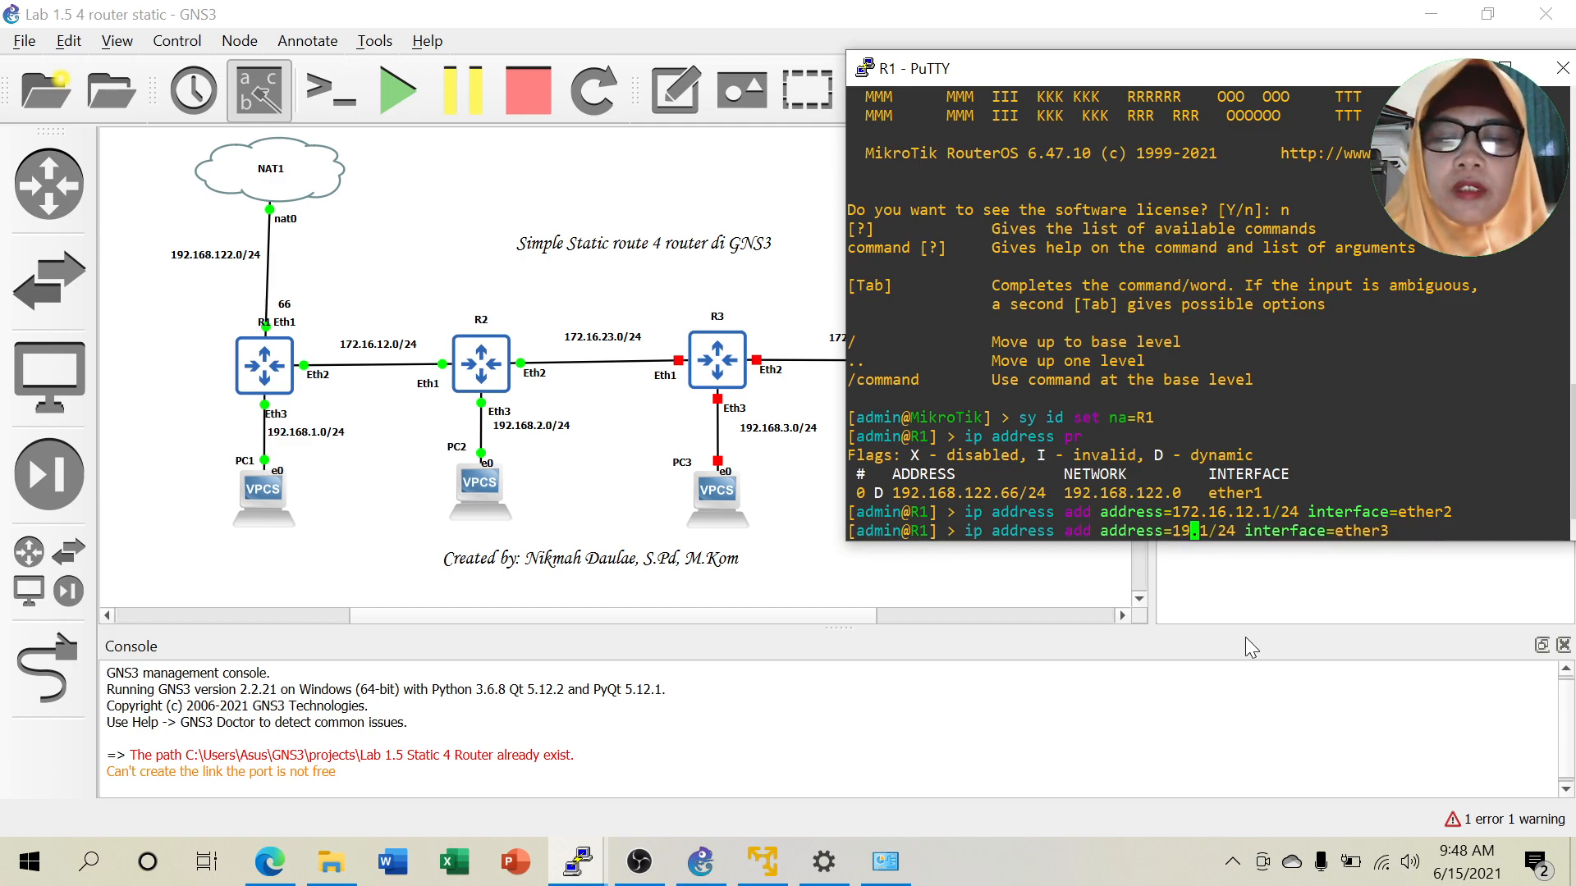
pyautogui.write('.168.')
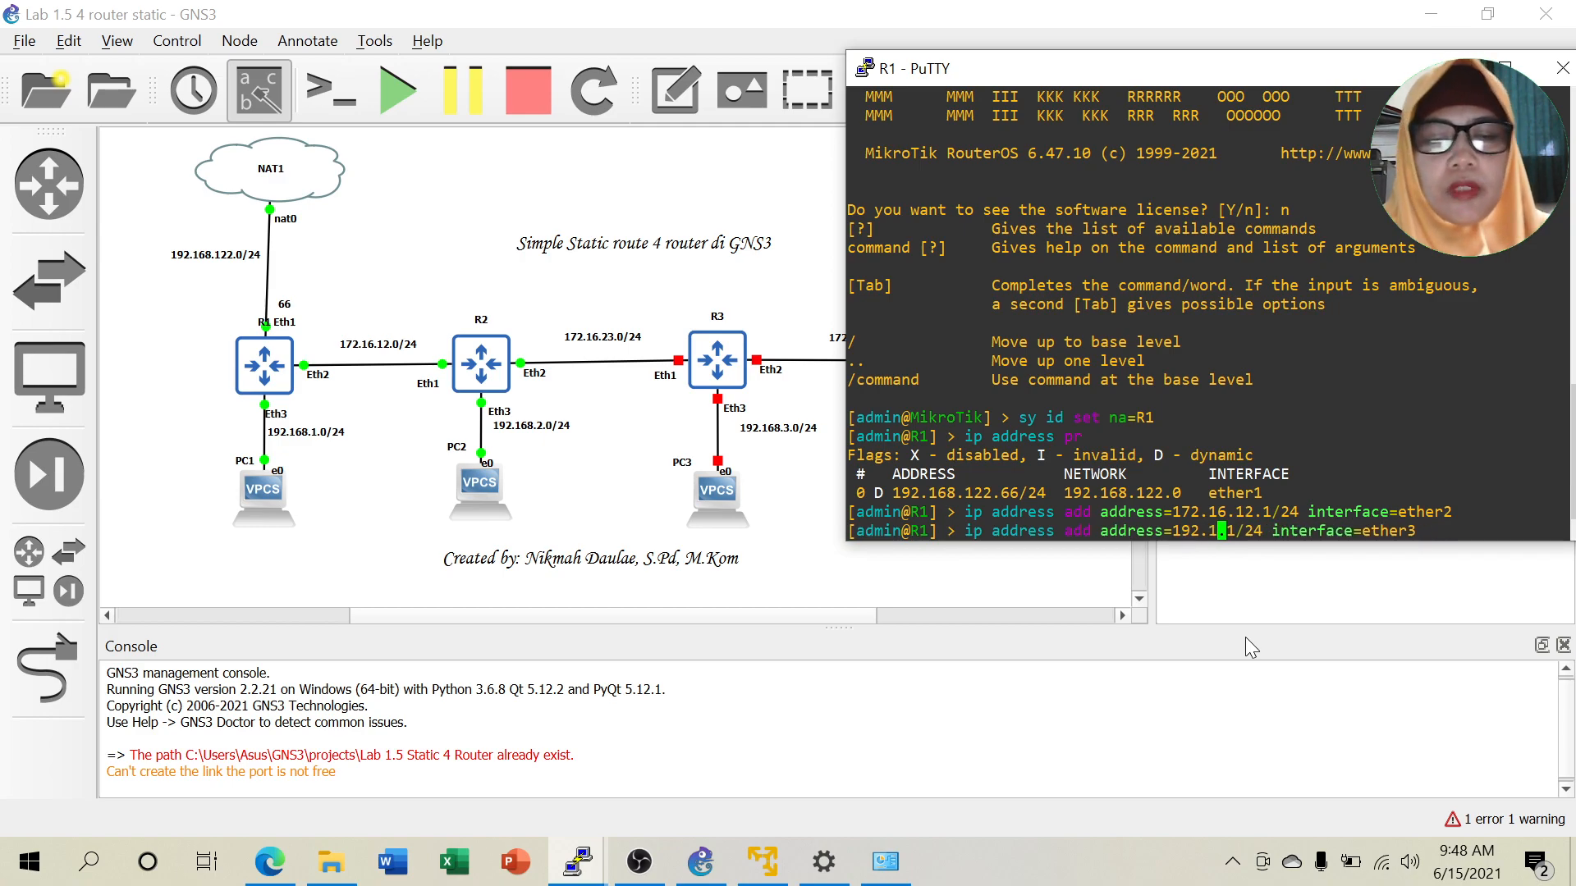
pyautogui.write('1')
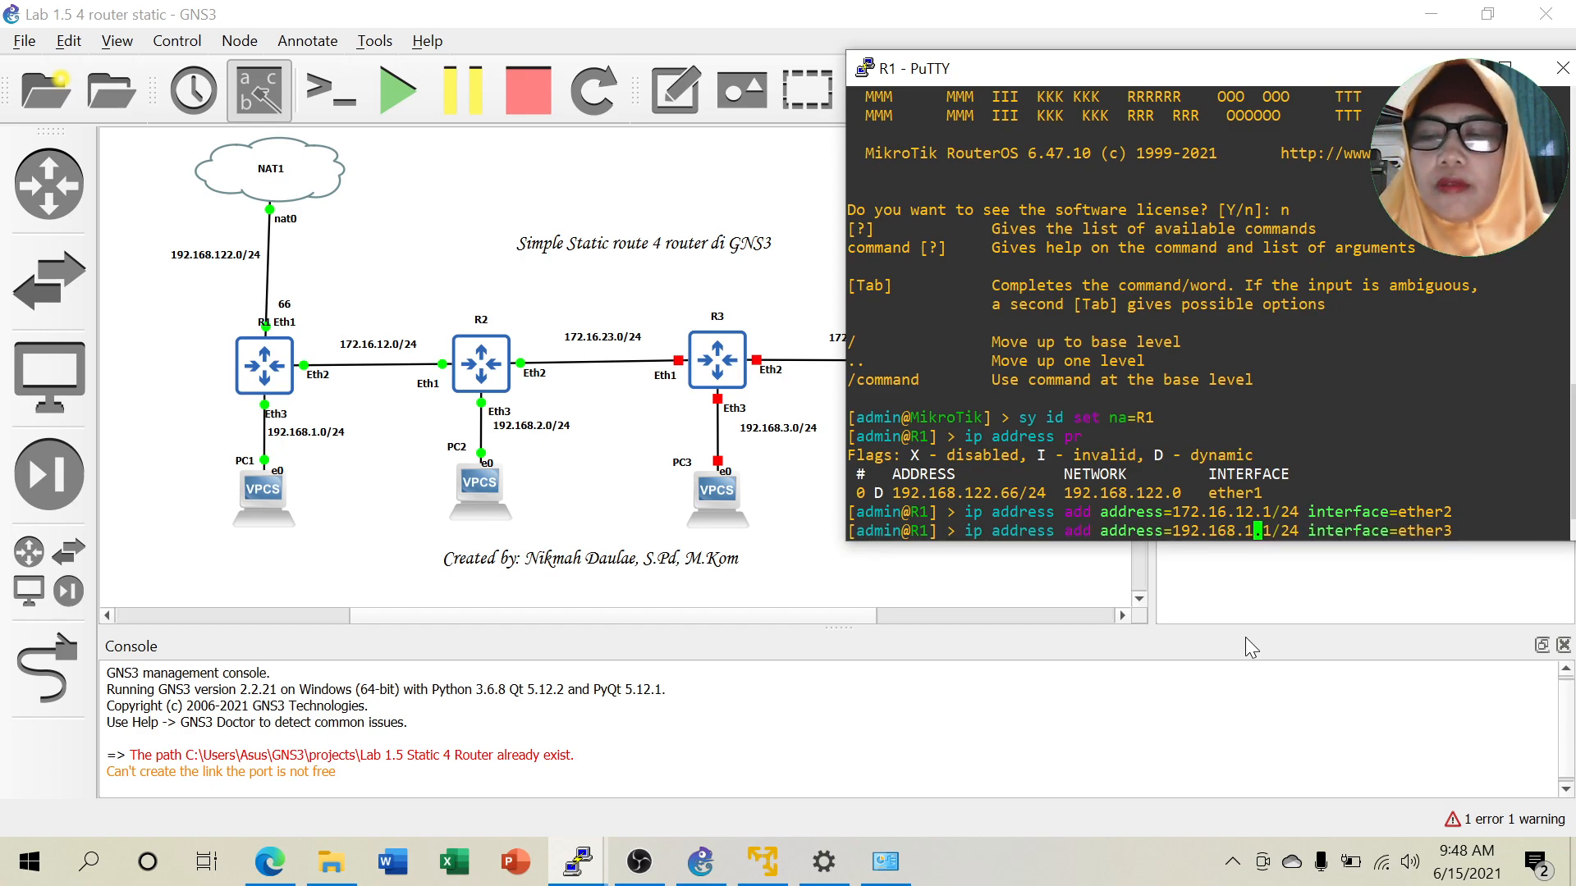
pyautogui.press('Return')
# Ping 192.168.1.2 from R1, stop after four replies, and hide the console.
pyautogui.write('ping 192.168.1.2')
pyautogui.press('Return')
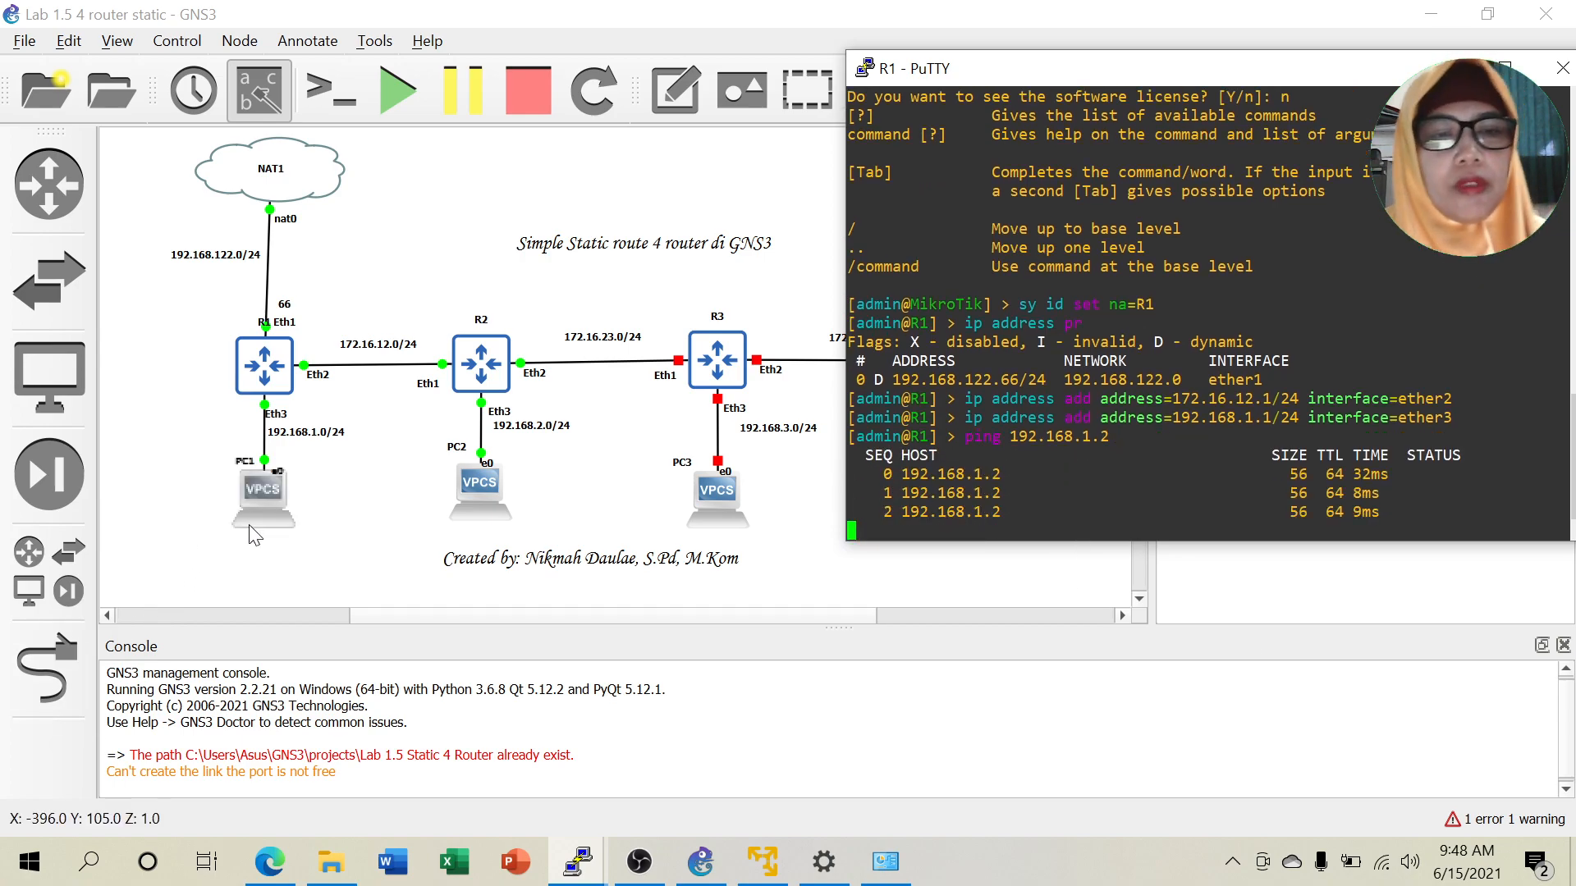
pyautogui.hotkey('ctrl', 'c')
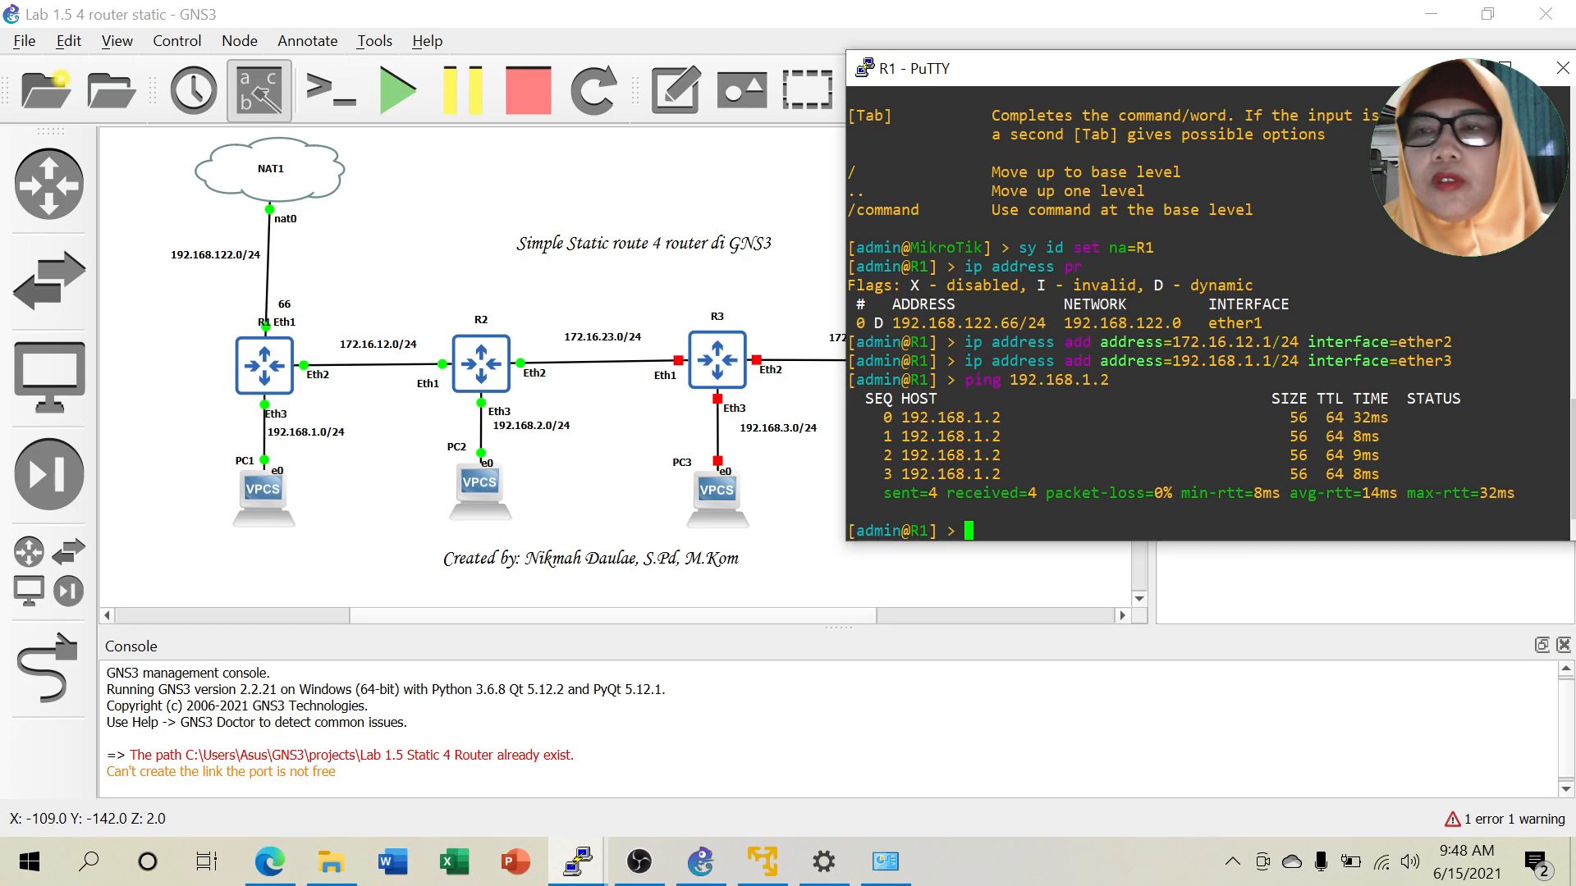
pyautogui.click(1448, 69)
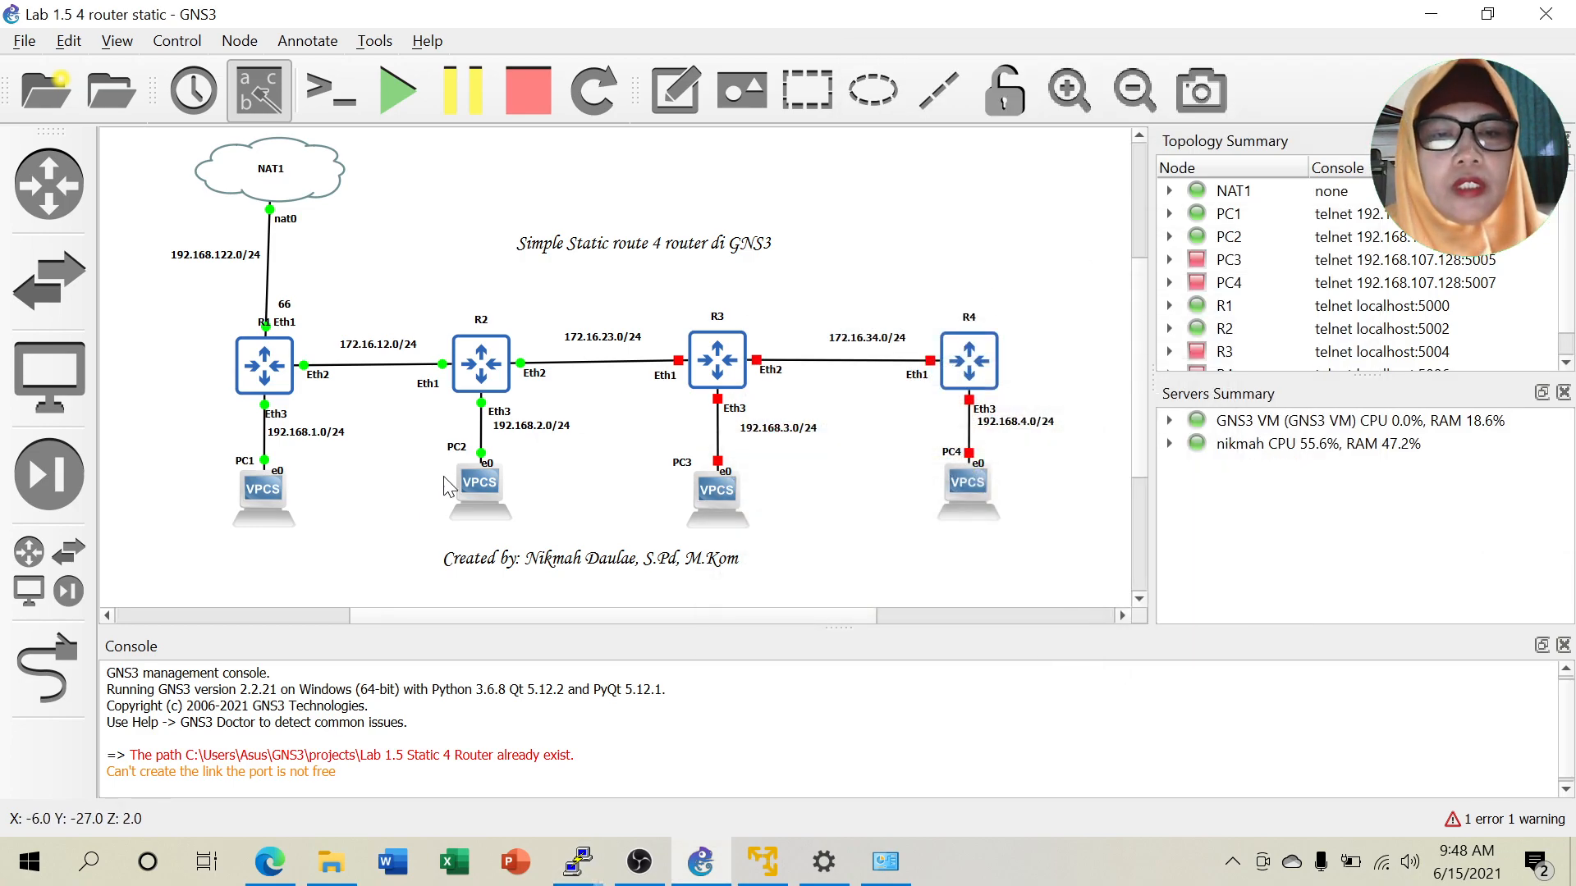
# In PC2's VPCS console, set IP 192.168.2.2/24 with gateway 192.168.2.1, then hide it.
pyautogui.rightClick(485, 490)
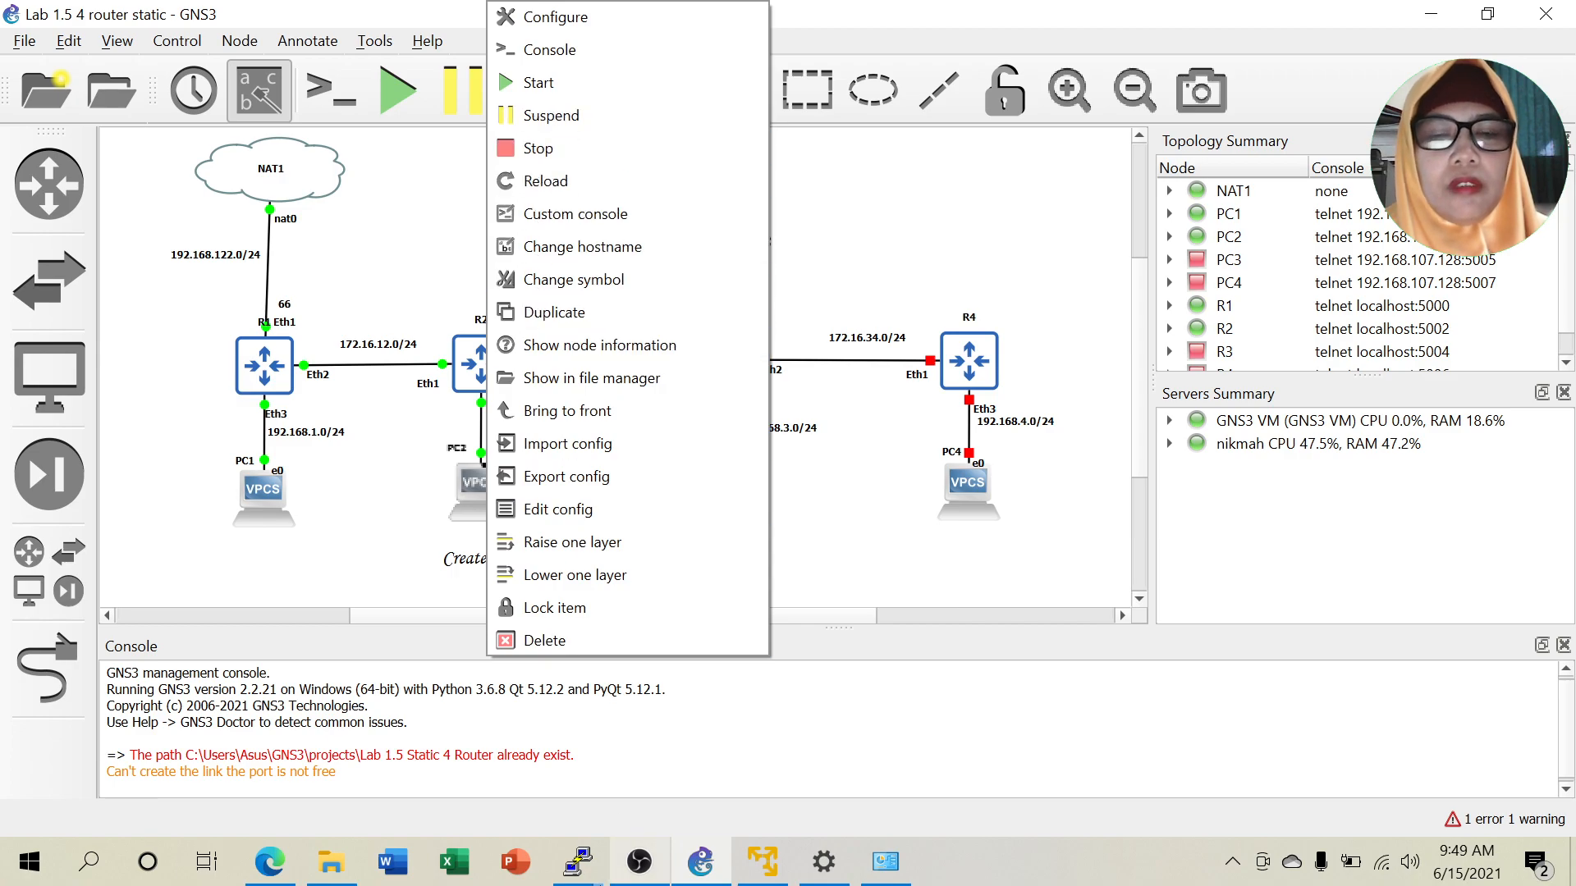
pyautogui.moveTo(596, 875)
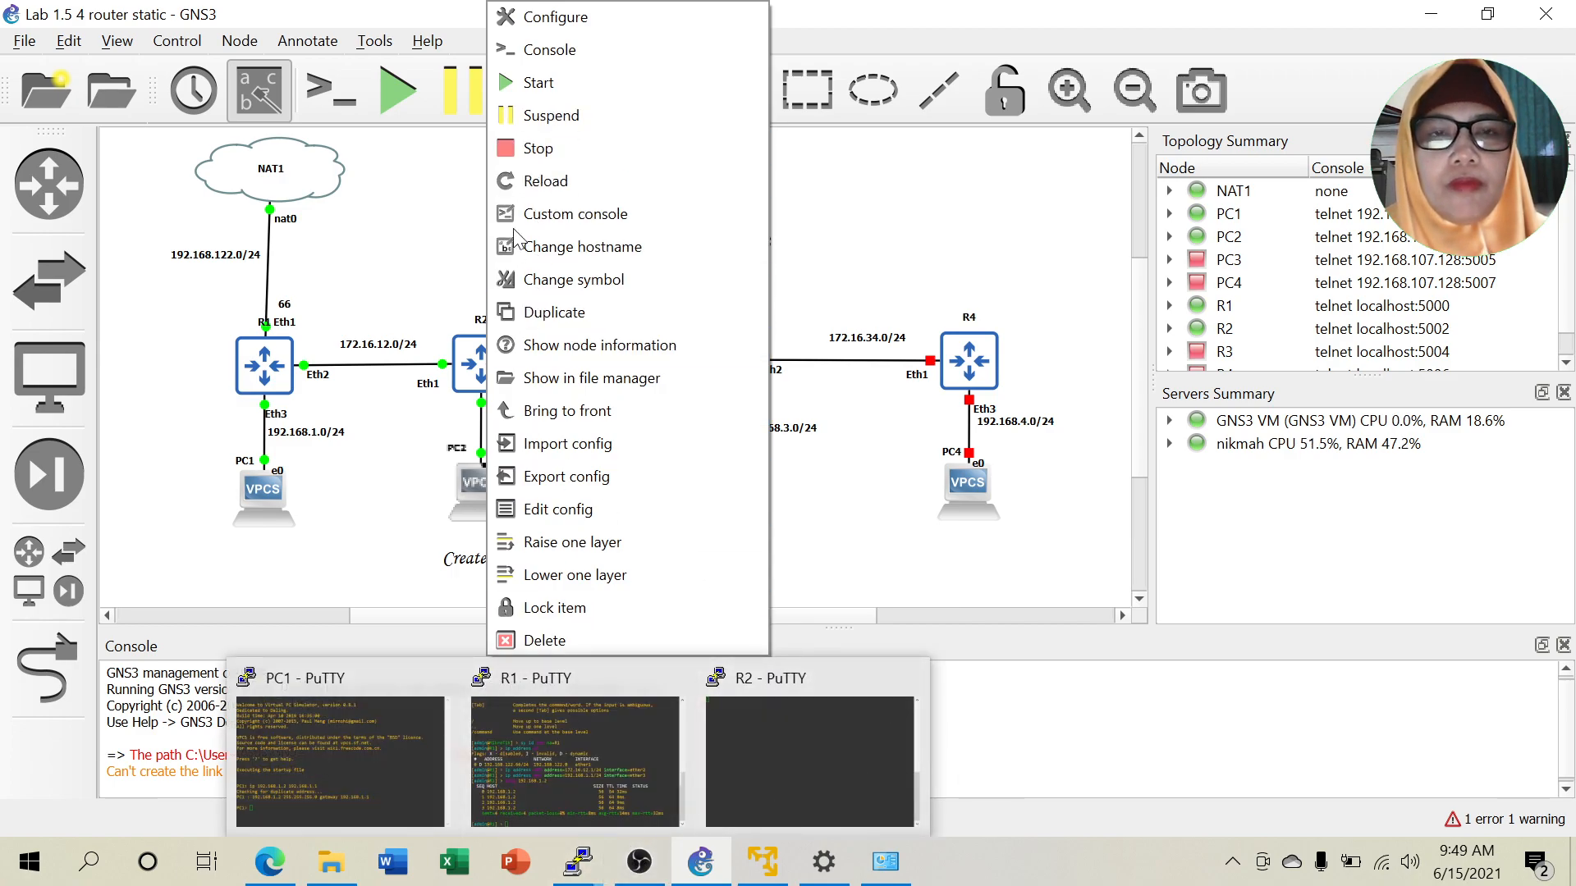
pyautogui.click(568, 46)
pyautogui.moveTo(440, 123); pyautogui.dragTo(1162, 108)
pyautogui.write('ip 1')
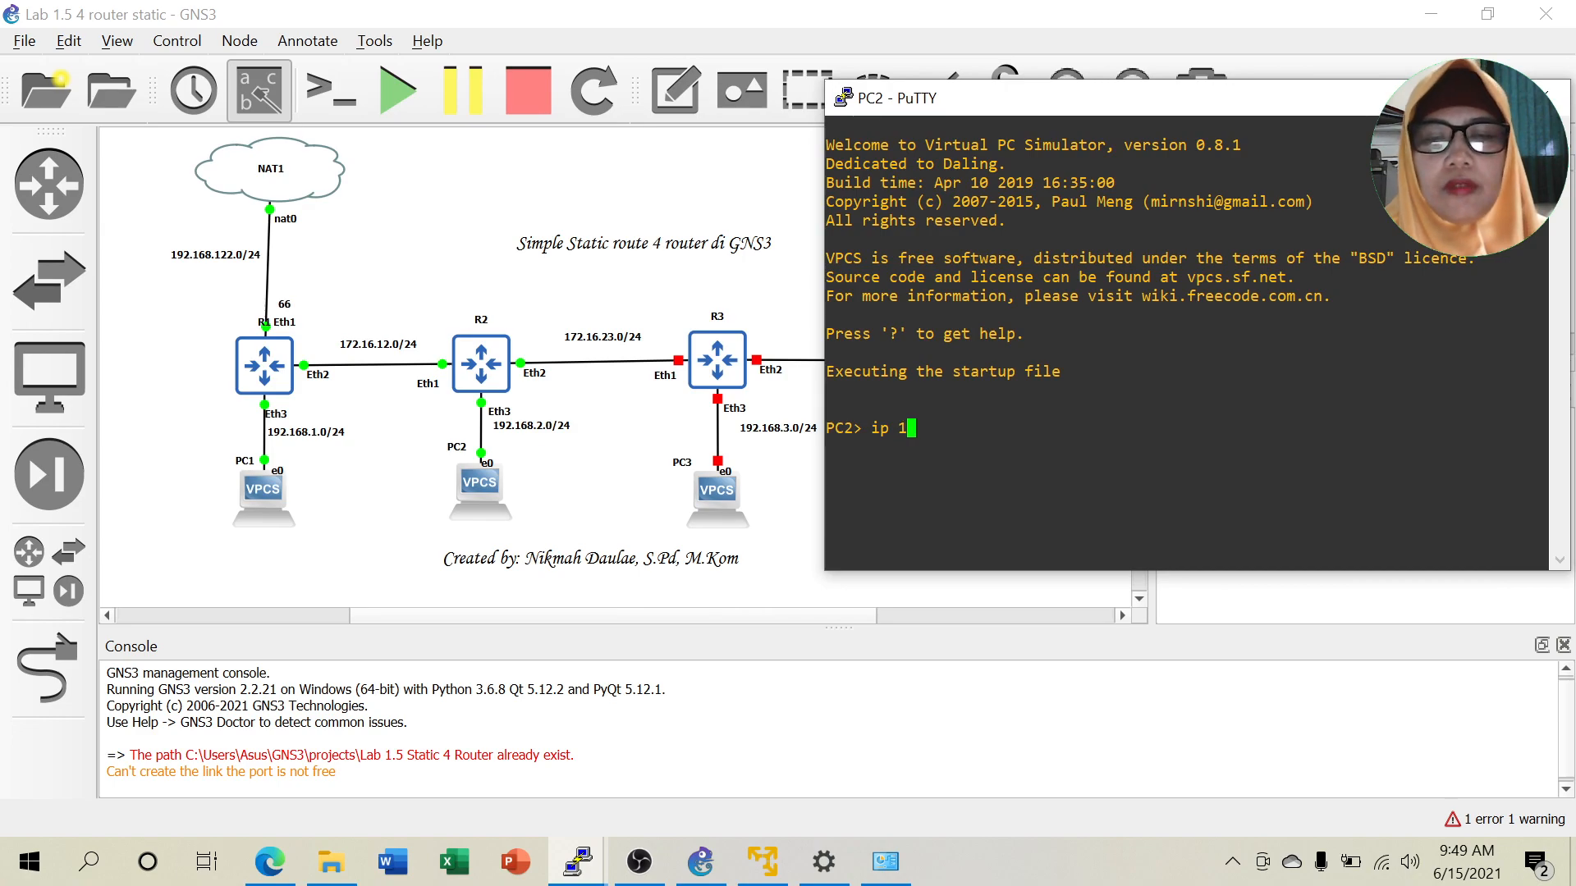
pyautogui.write('92.168')
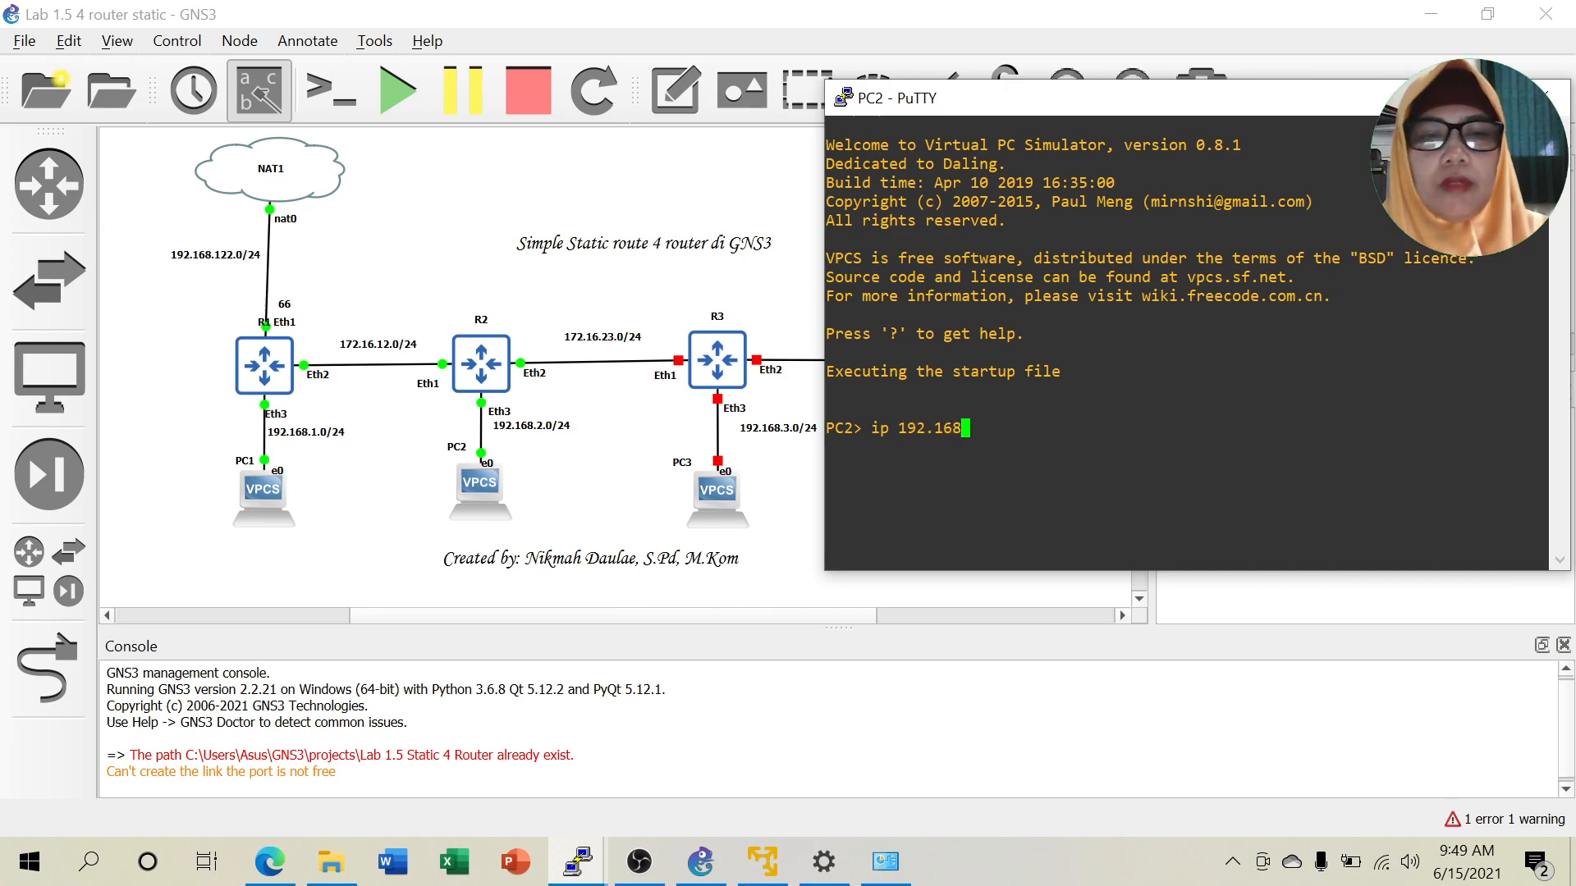
pyautogui.write('.2.2 192.168.2.')
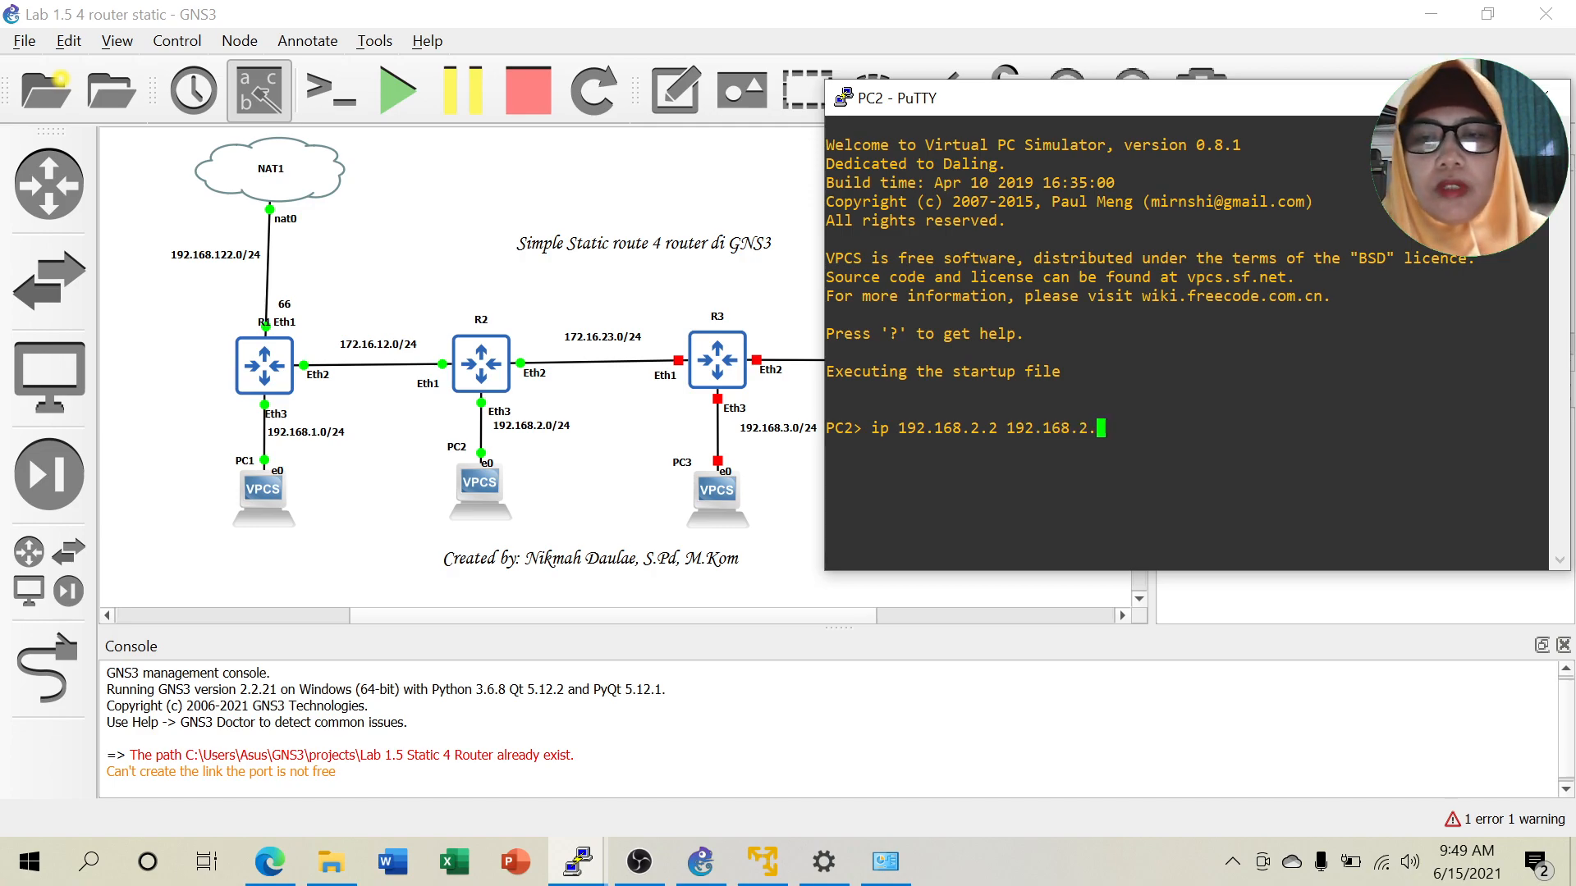
pyautogui.press('Return')
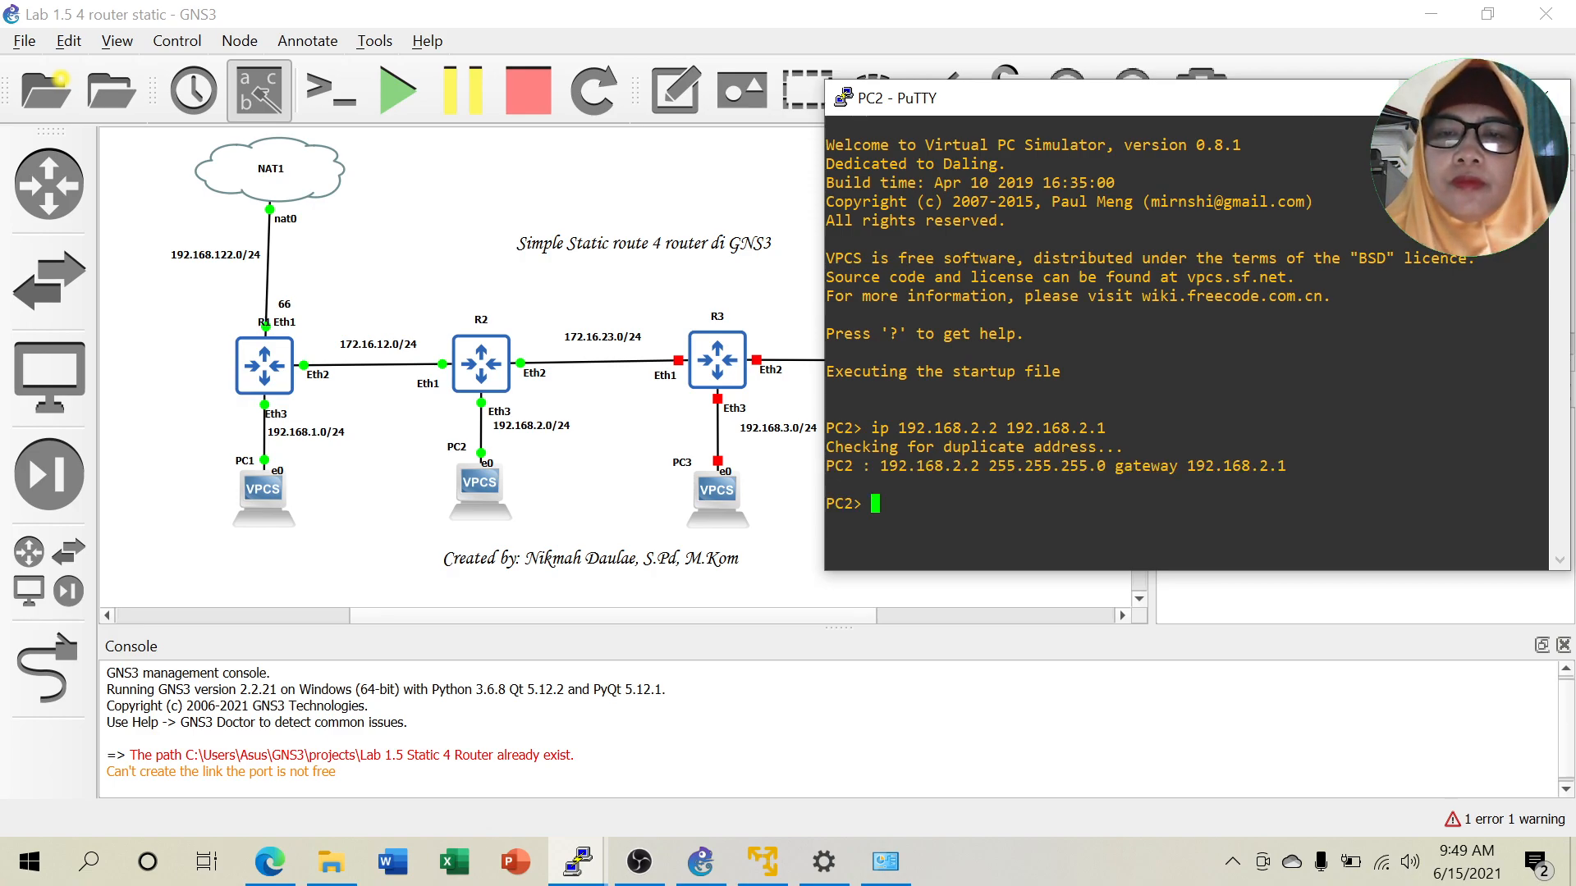
pyautogui.click(1431, 97)
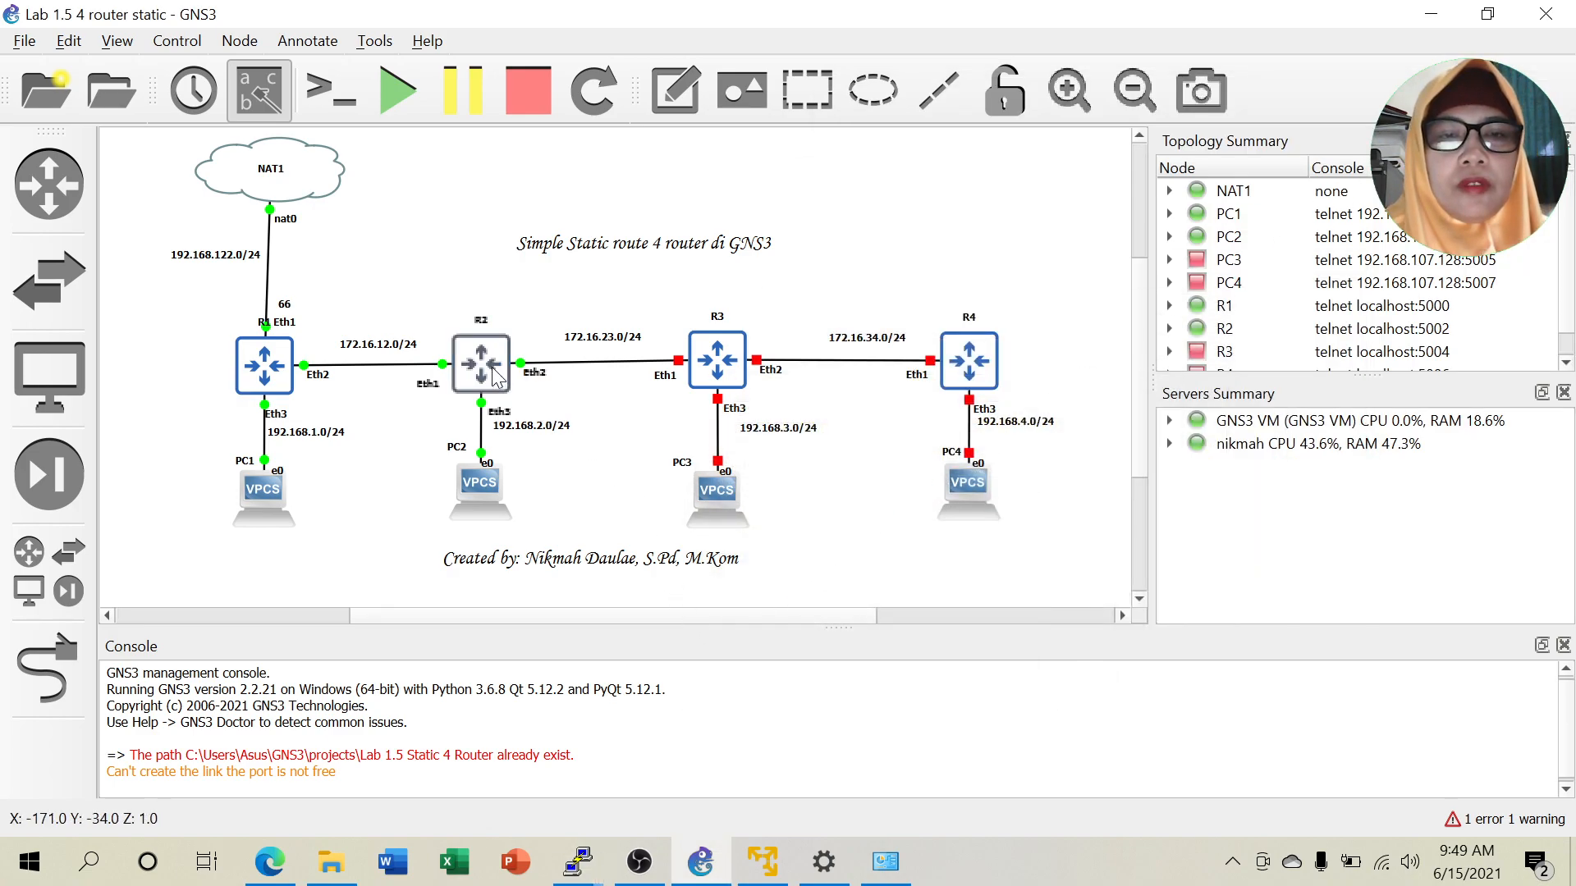
# Move R2's console aside and start router R3 and PC3.
pyautogui.moveTo(577, 862)
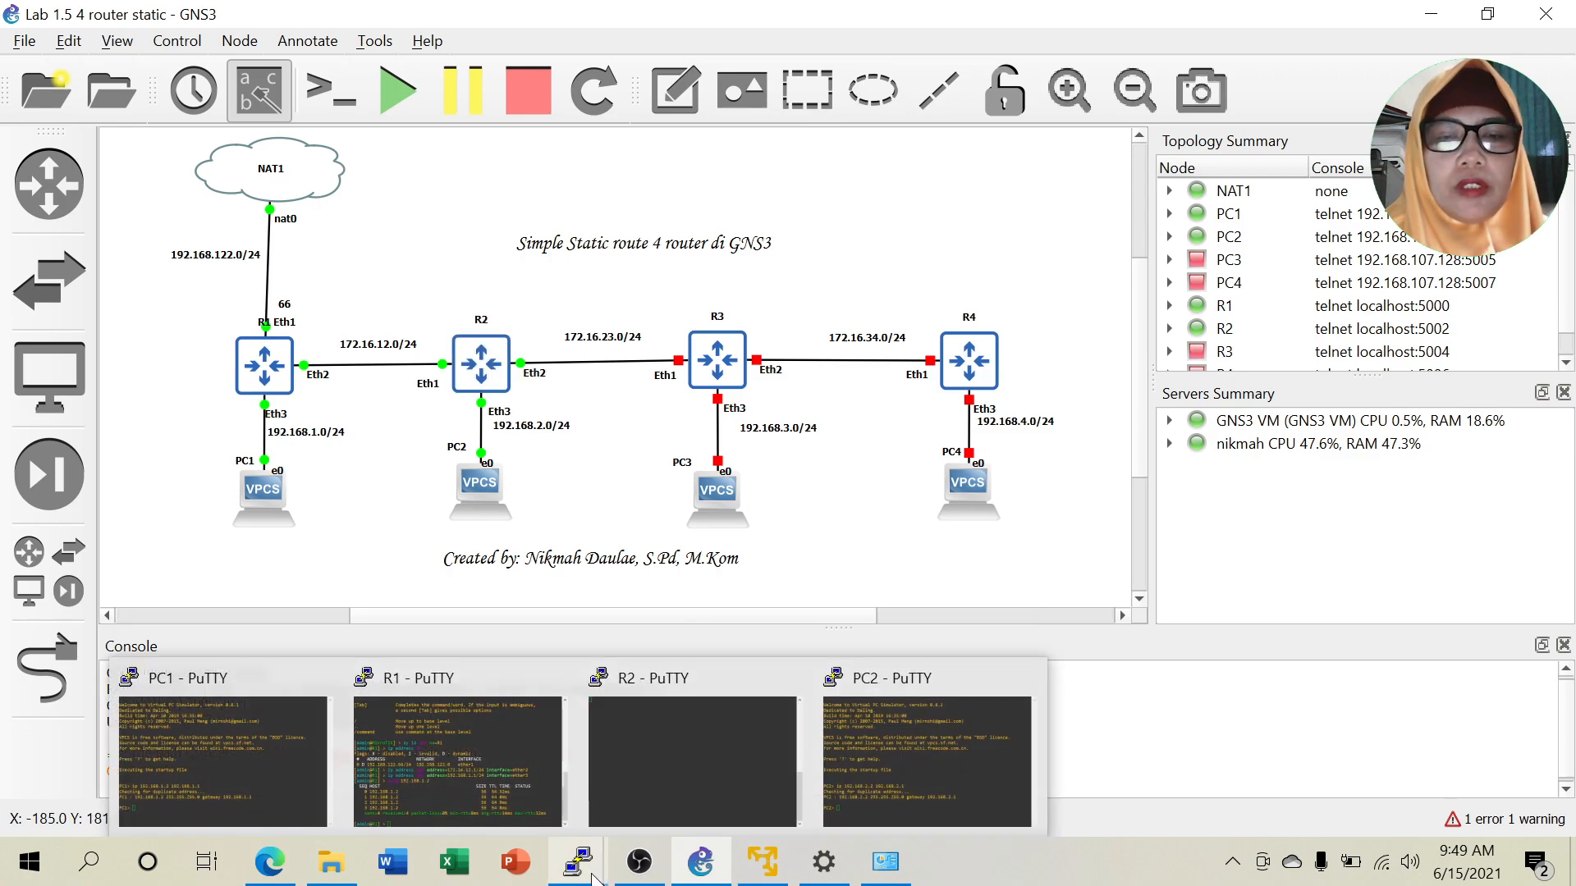
pyautogui.click(647, 780)
pyautogui.moveTo(380, 79); pyautogui.dragTo(1283, 136)
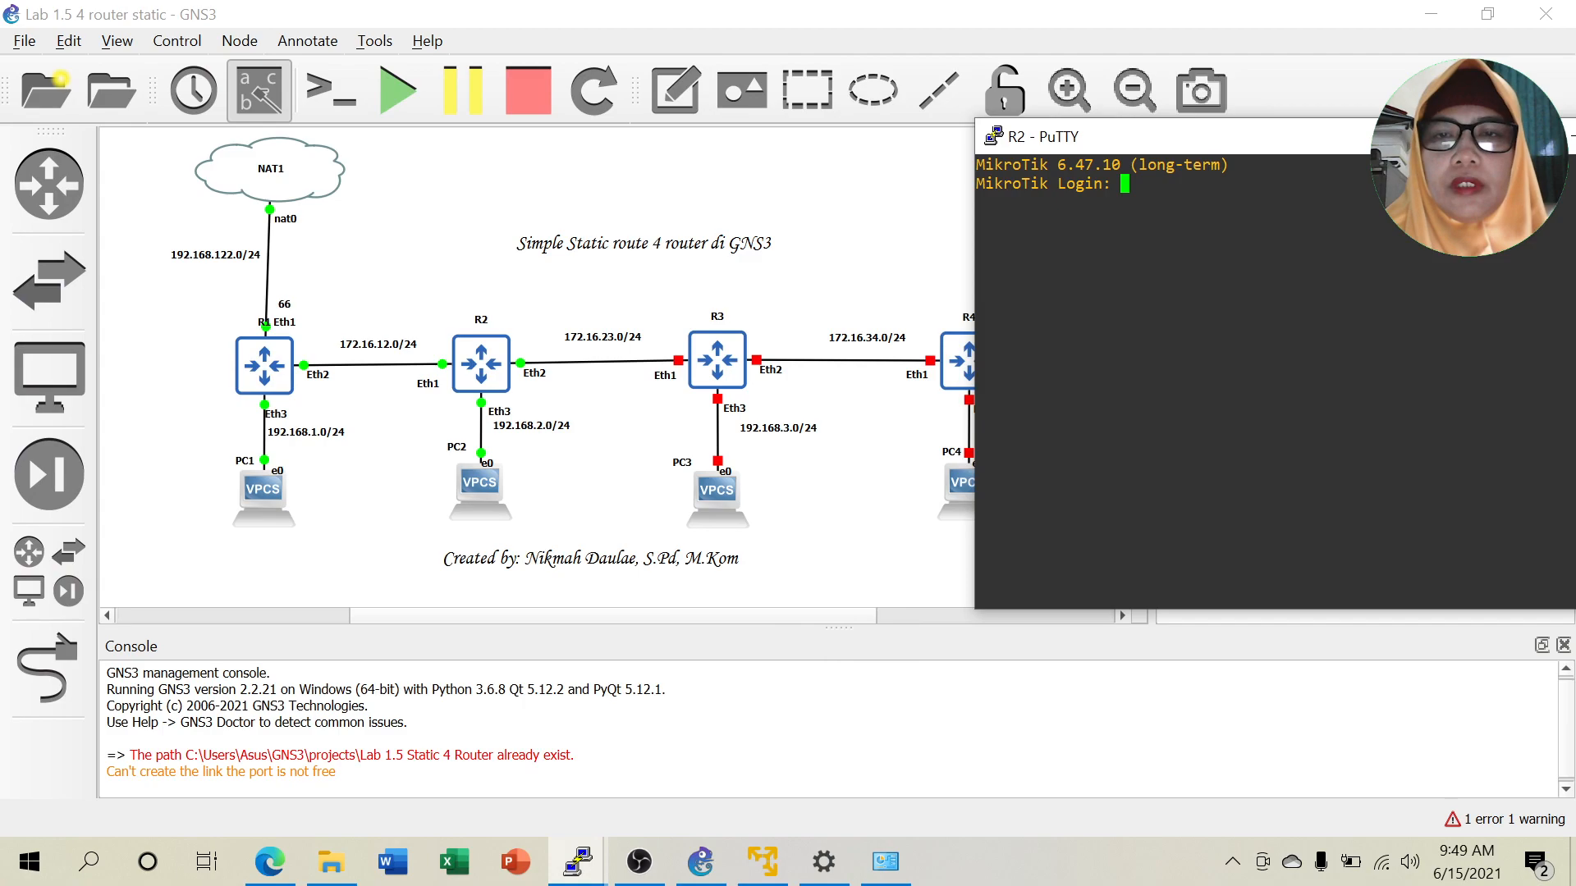
pyautogui.click(693, 374)
pyautogui.rightClick(711, 366)
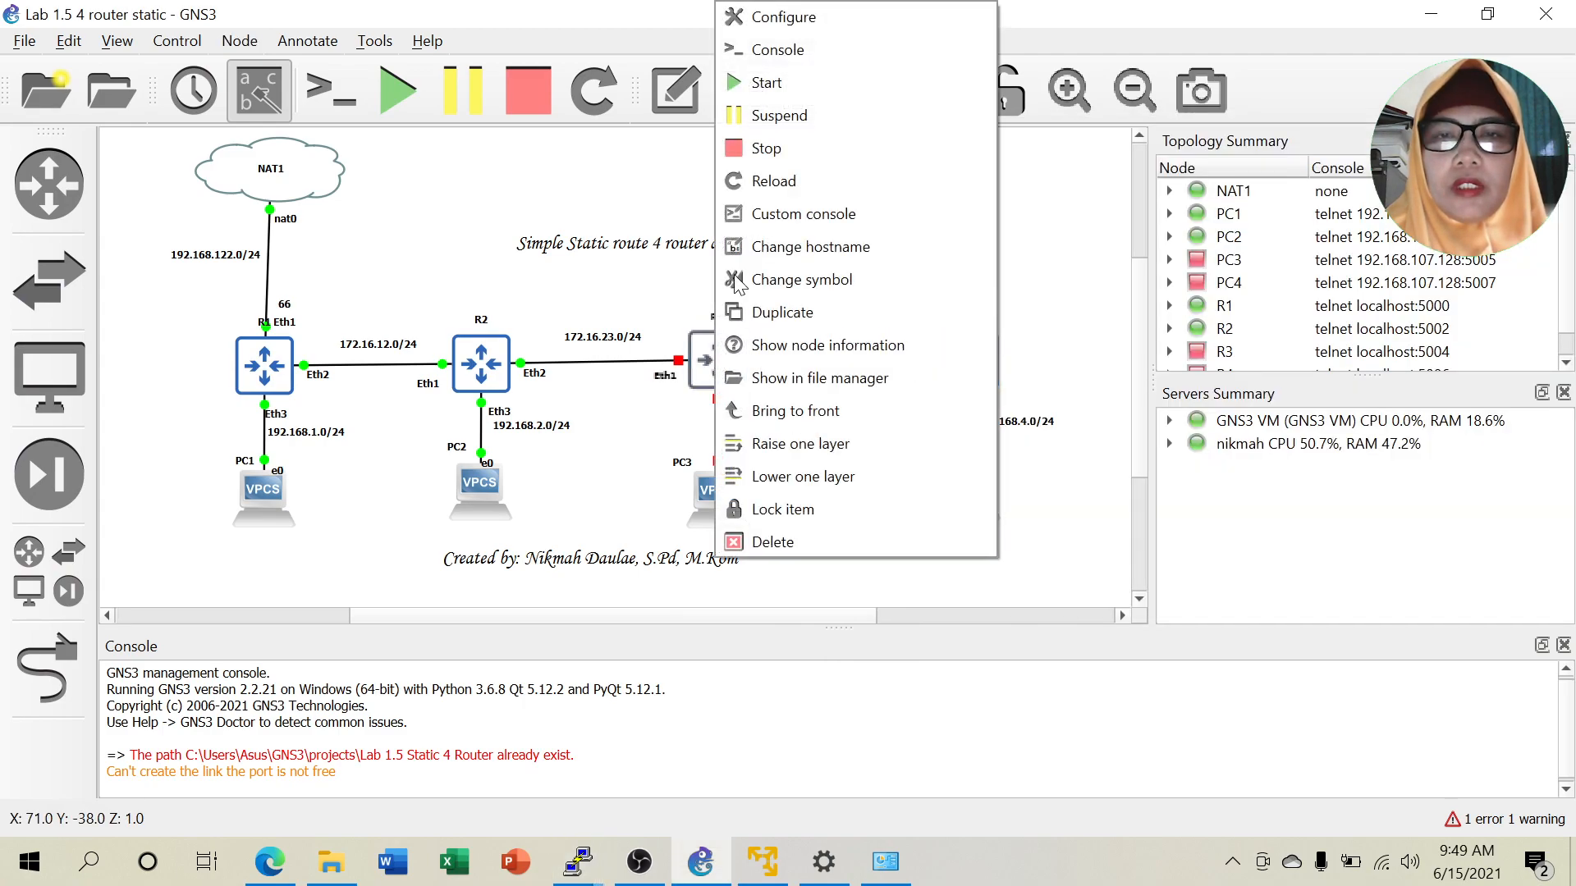
pyautogui.click(779, 86)
pyautogui.rightClick(719, 495)
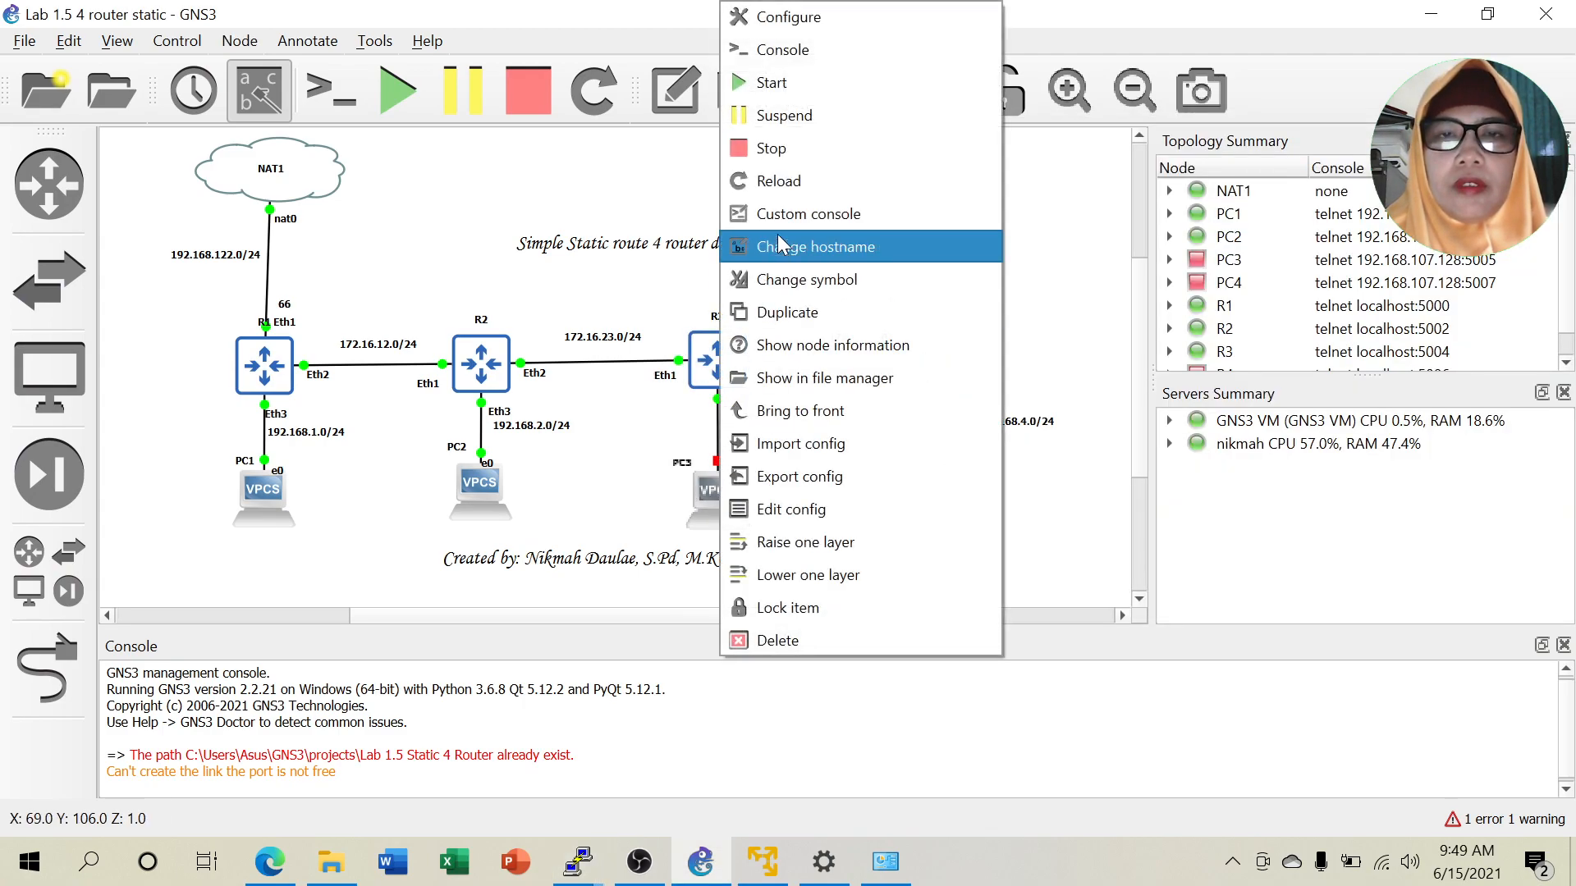
pyautogui.click(782, 85)
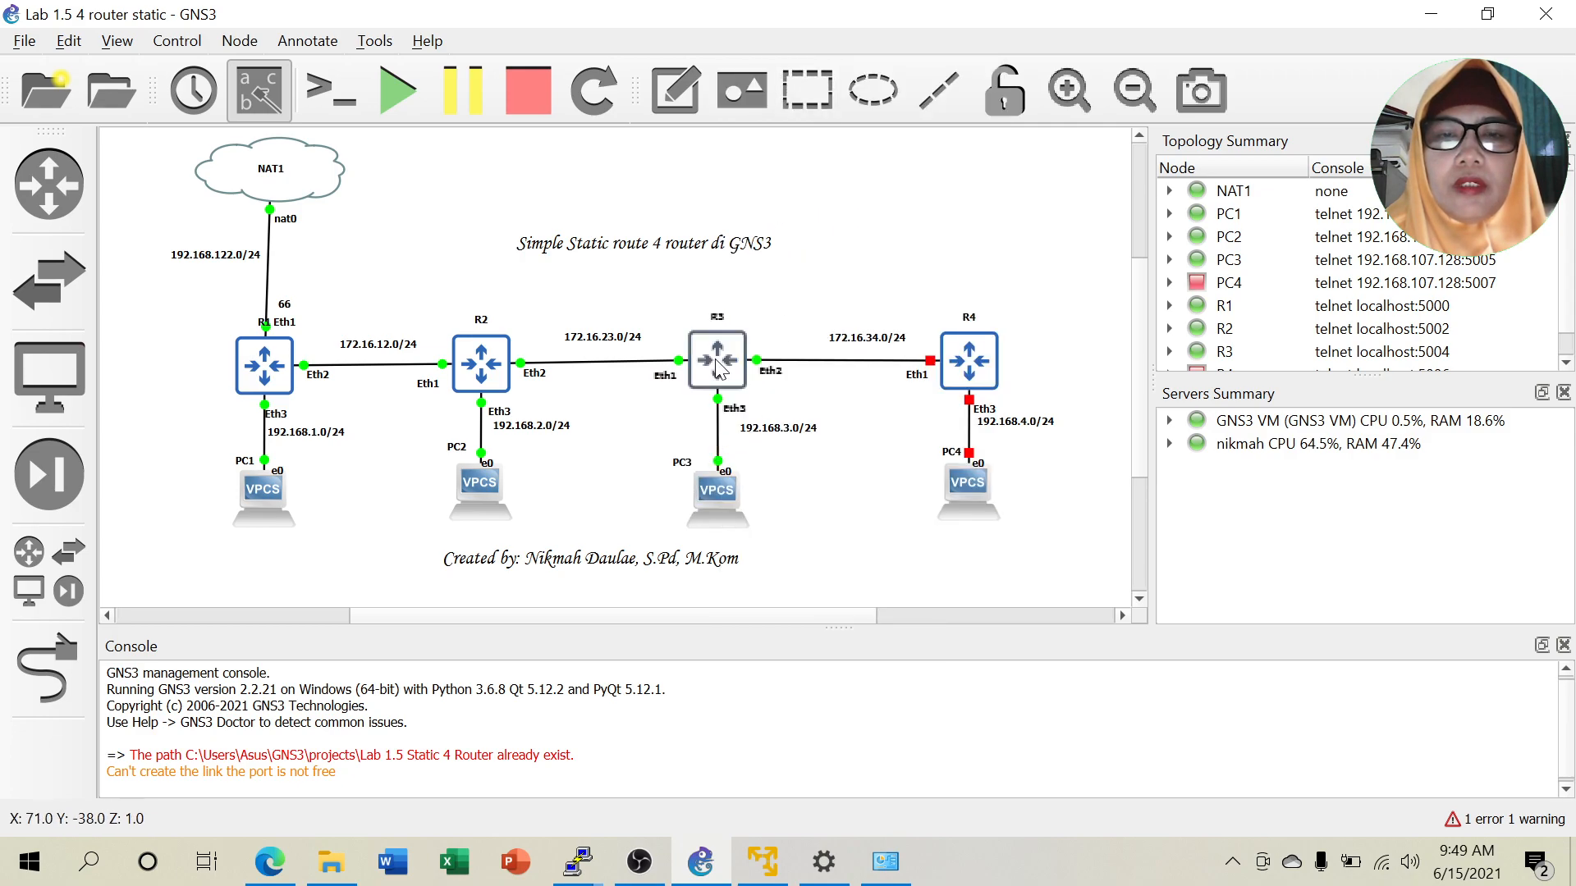
# Open R3's console and hide it, then open PC3's console.
pyautogui.rightClick(720, 373)
pyautogui.click(780, 53)
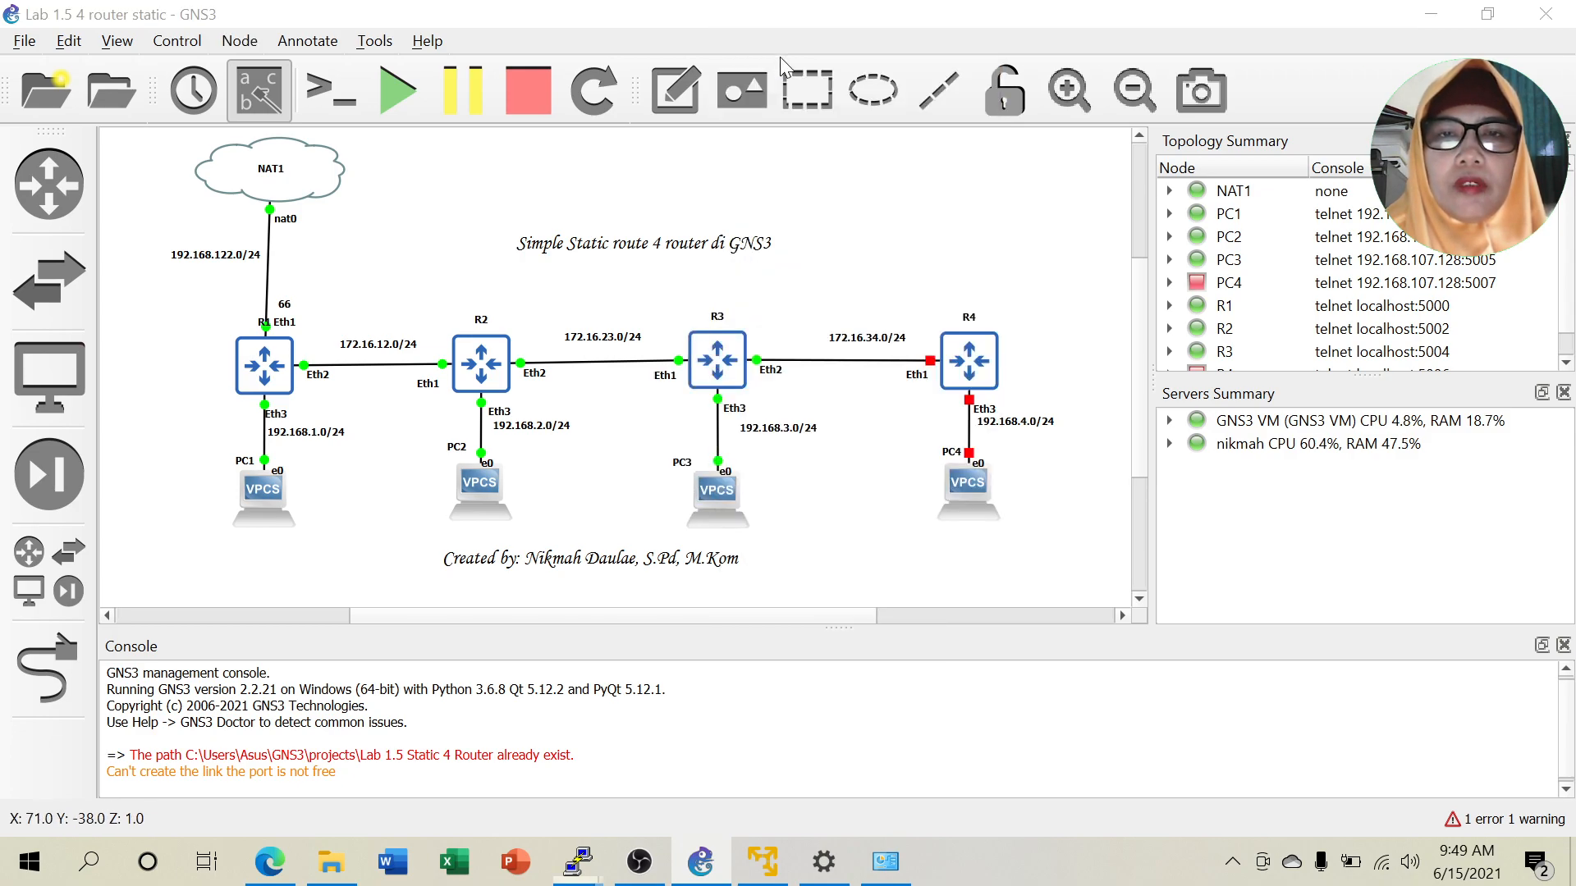
pyautogui.click(736, 145)
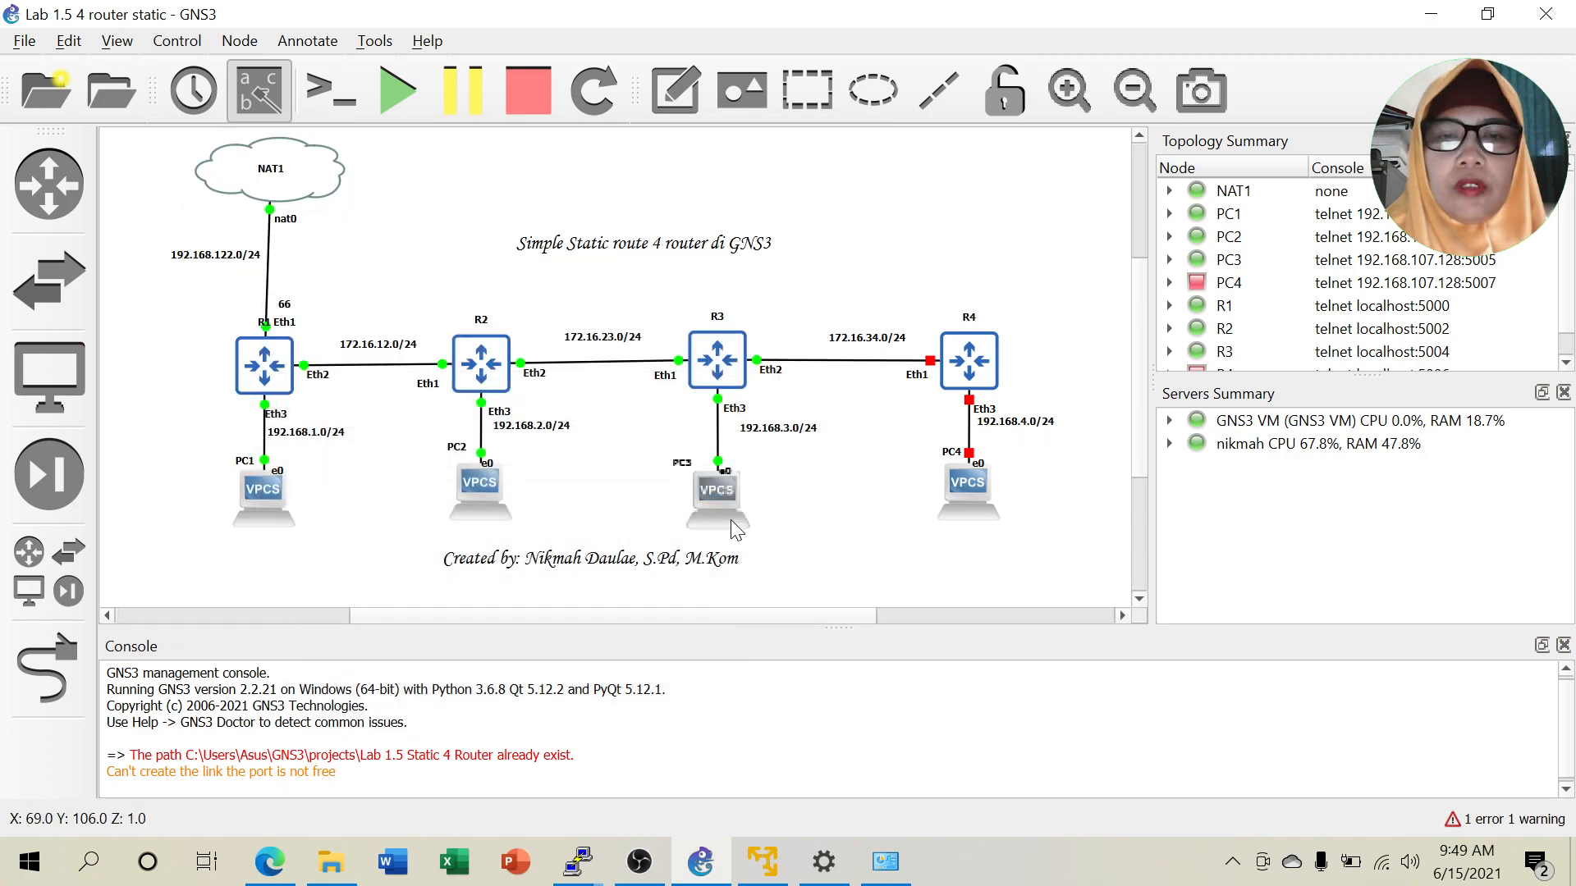
pyautogui.rightClick(720, 495)
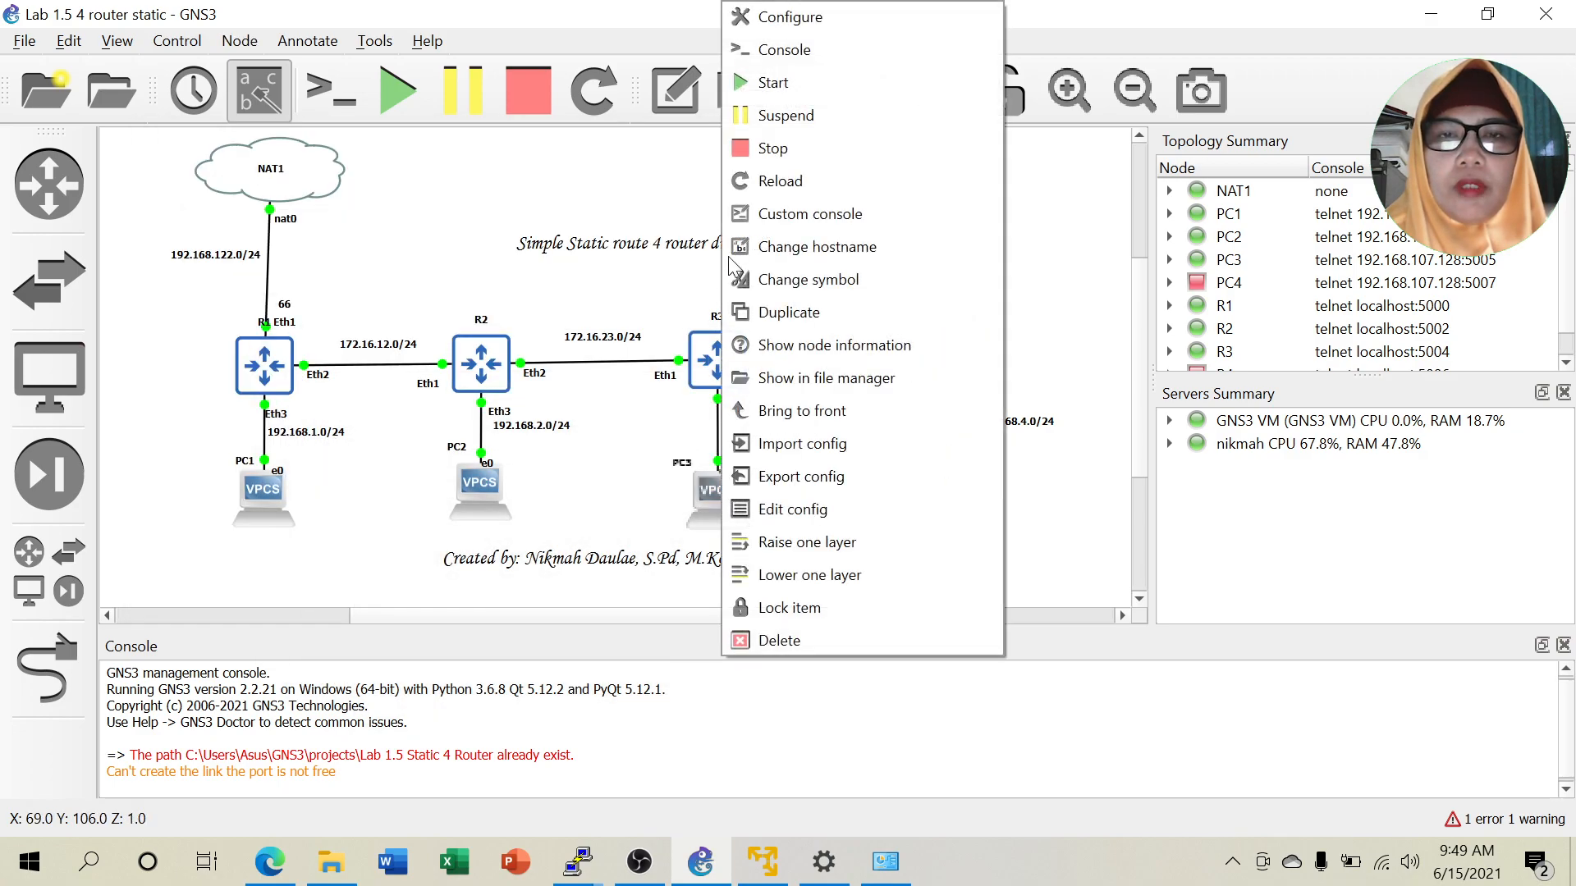
pyautogui.click(790, 51)
# Run 'ip 192.168.3.2 192.168.3.1' in PC3's console and move the window aside.
pyautogui.moveTo(568, 179); pyautogui.dragTo(1359, 147)
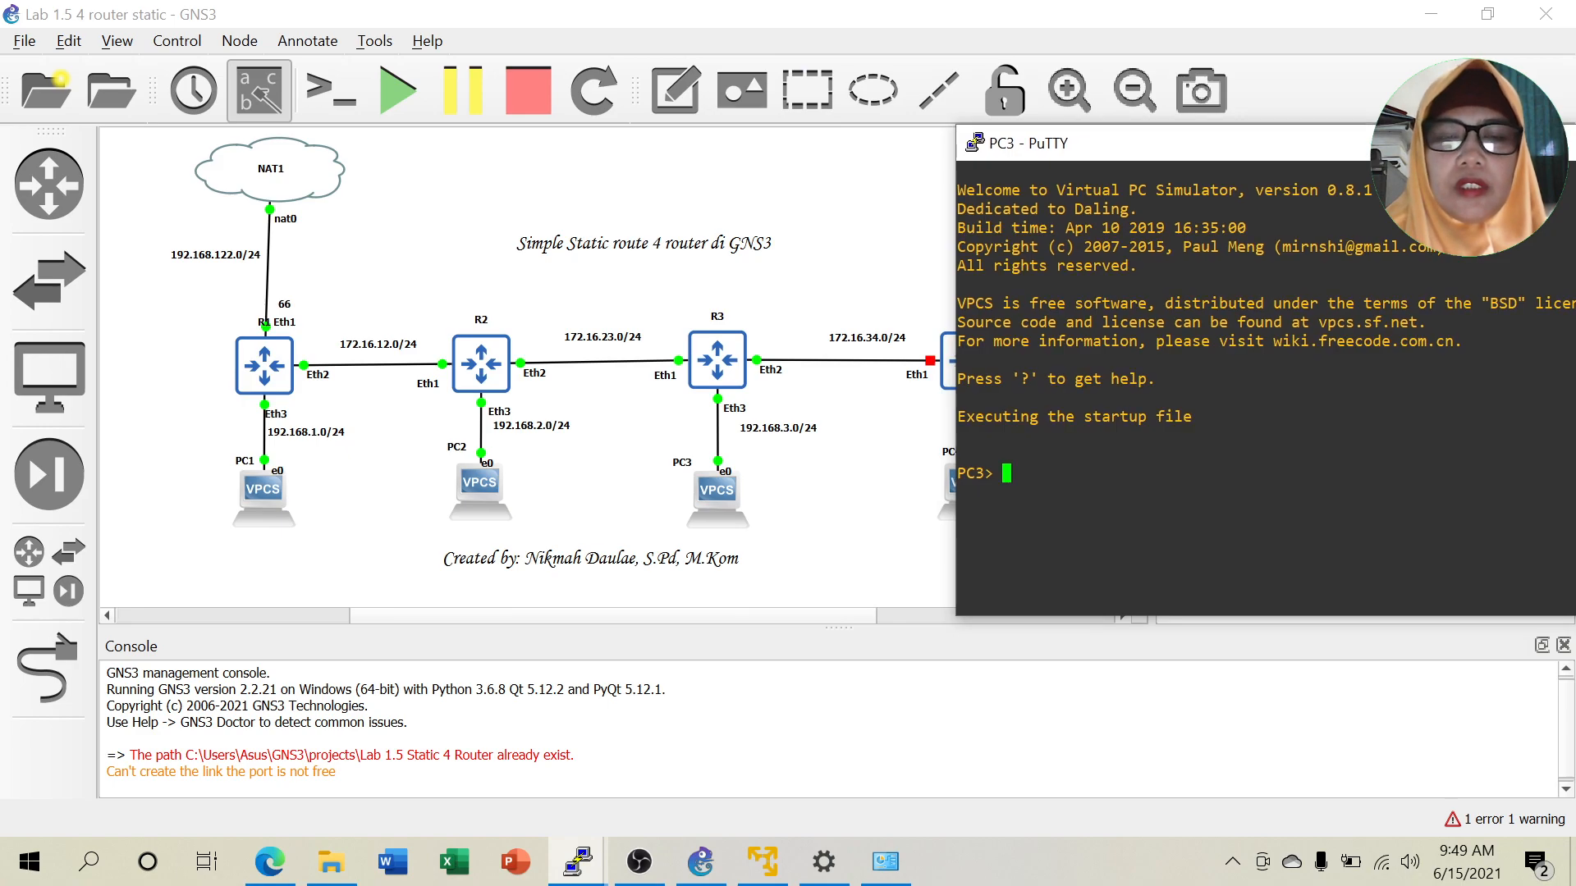
pyautogui.write('ip 192.168.')
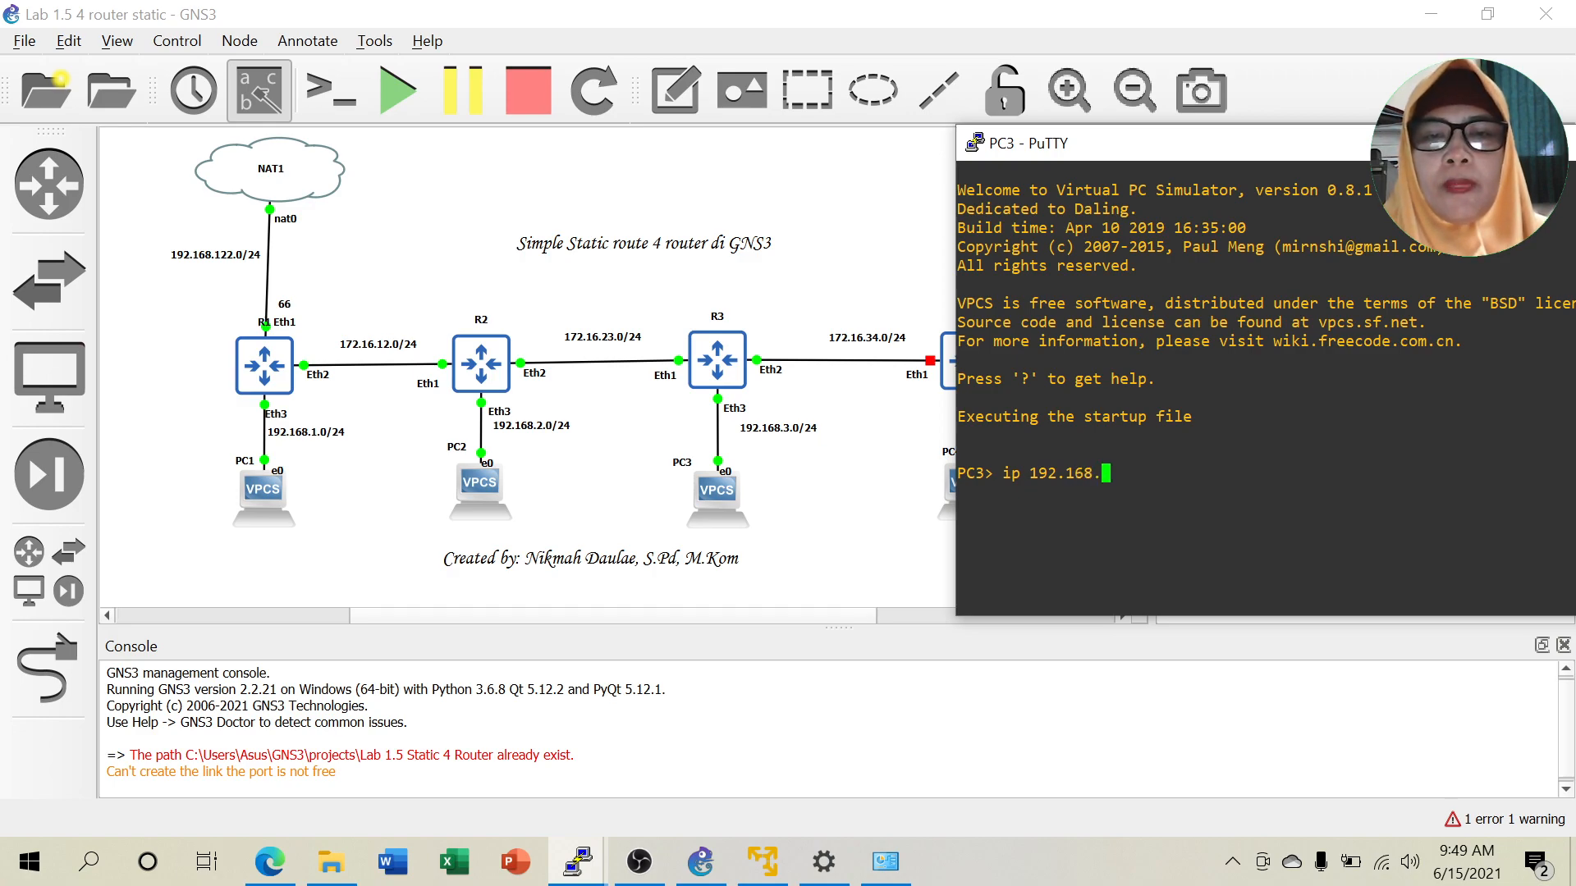
pyautogui.write('3.2')
pyautogui.write(' 192.')
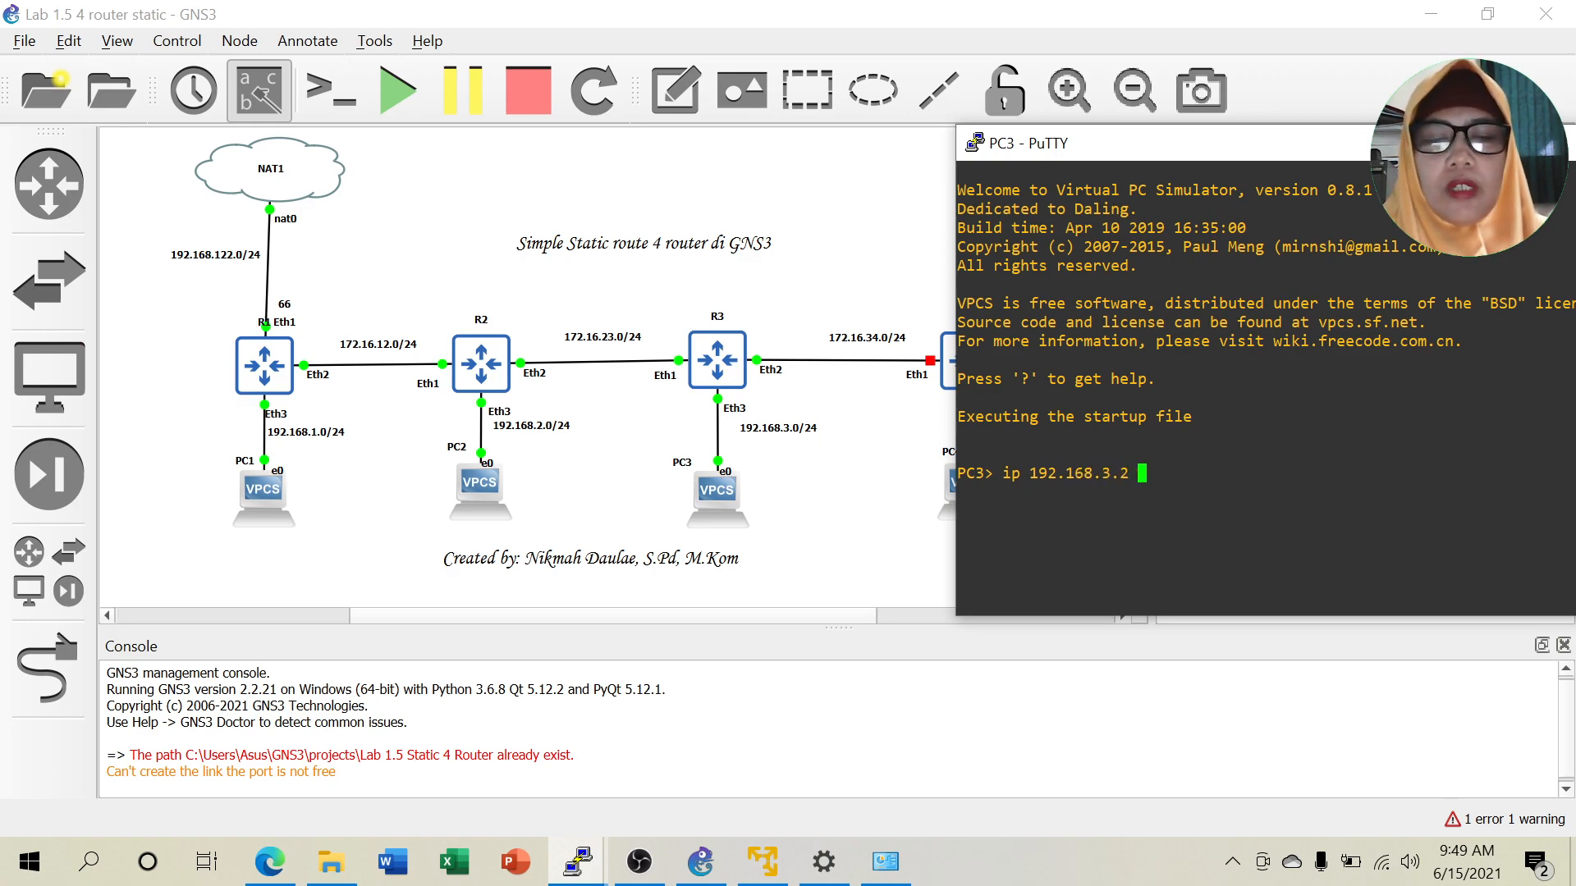
pyautogui.write('168.3')
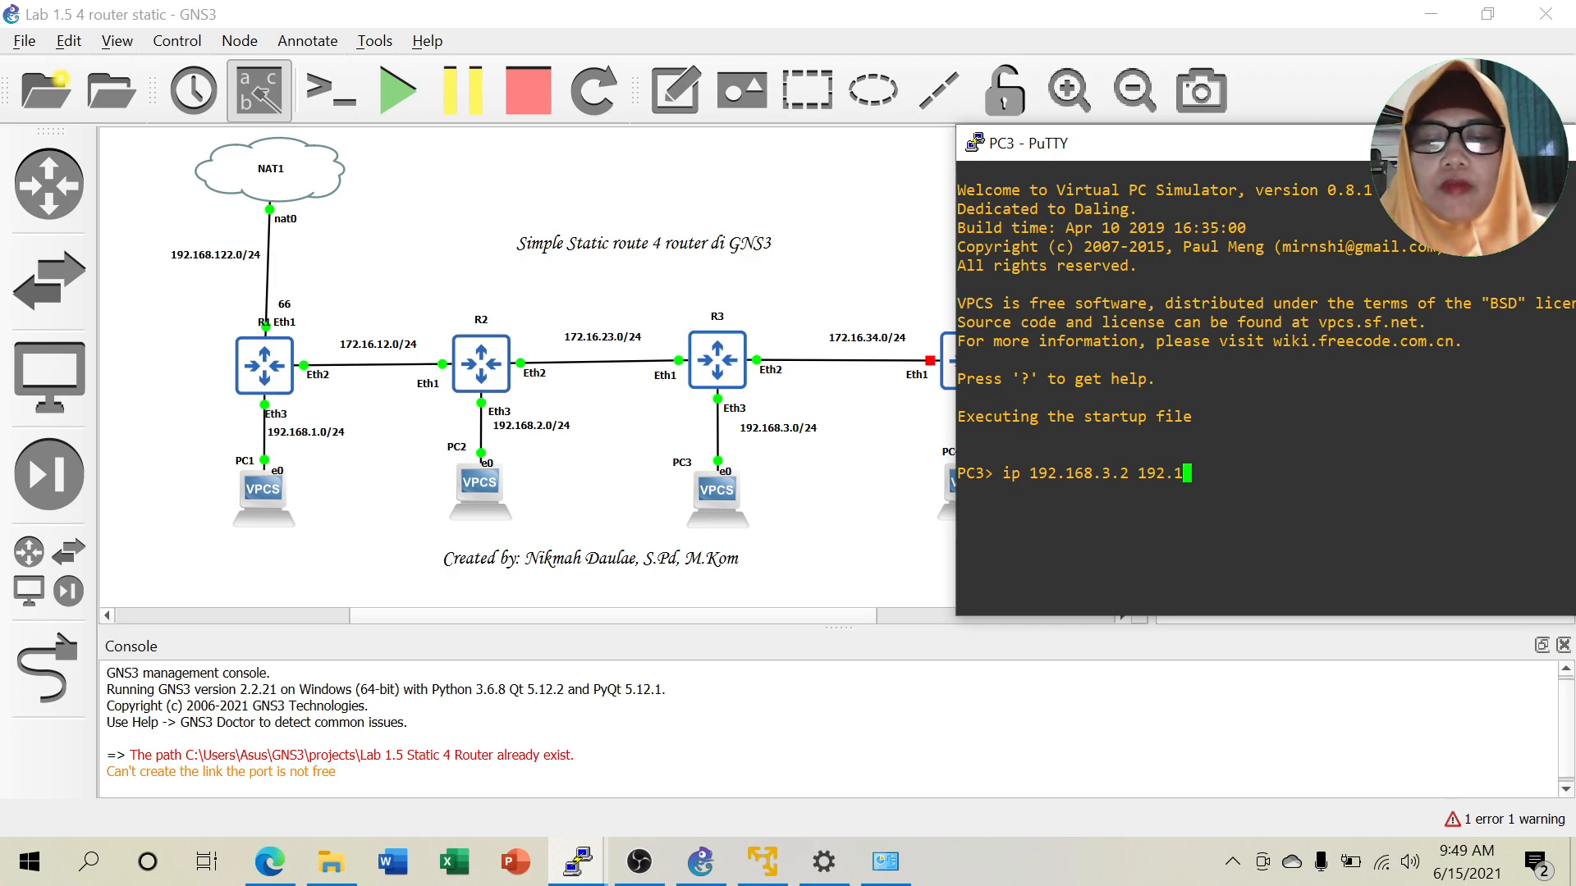
pyautogui.write('.1')
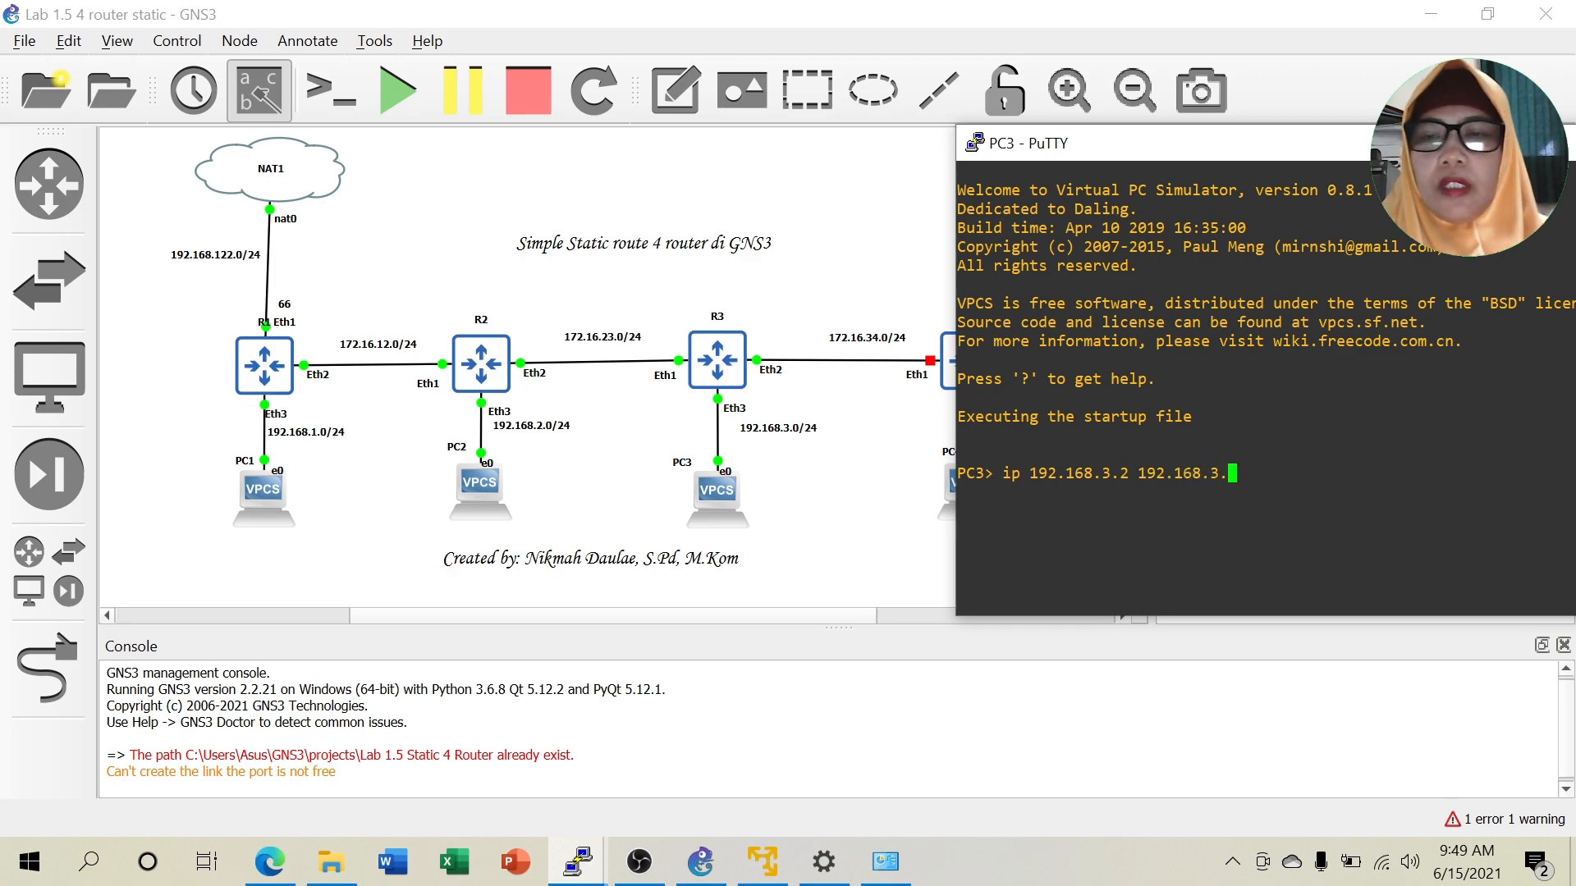
pyautogui.press('Return')
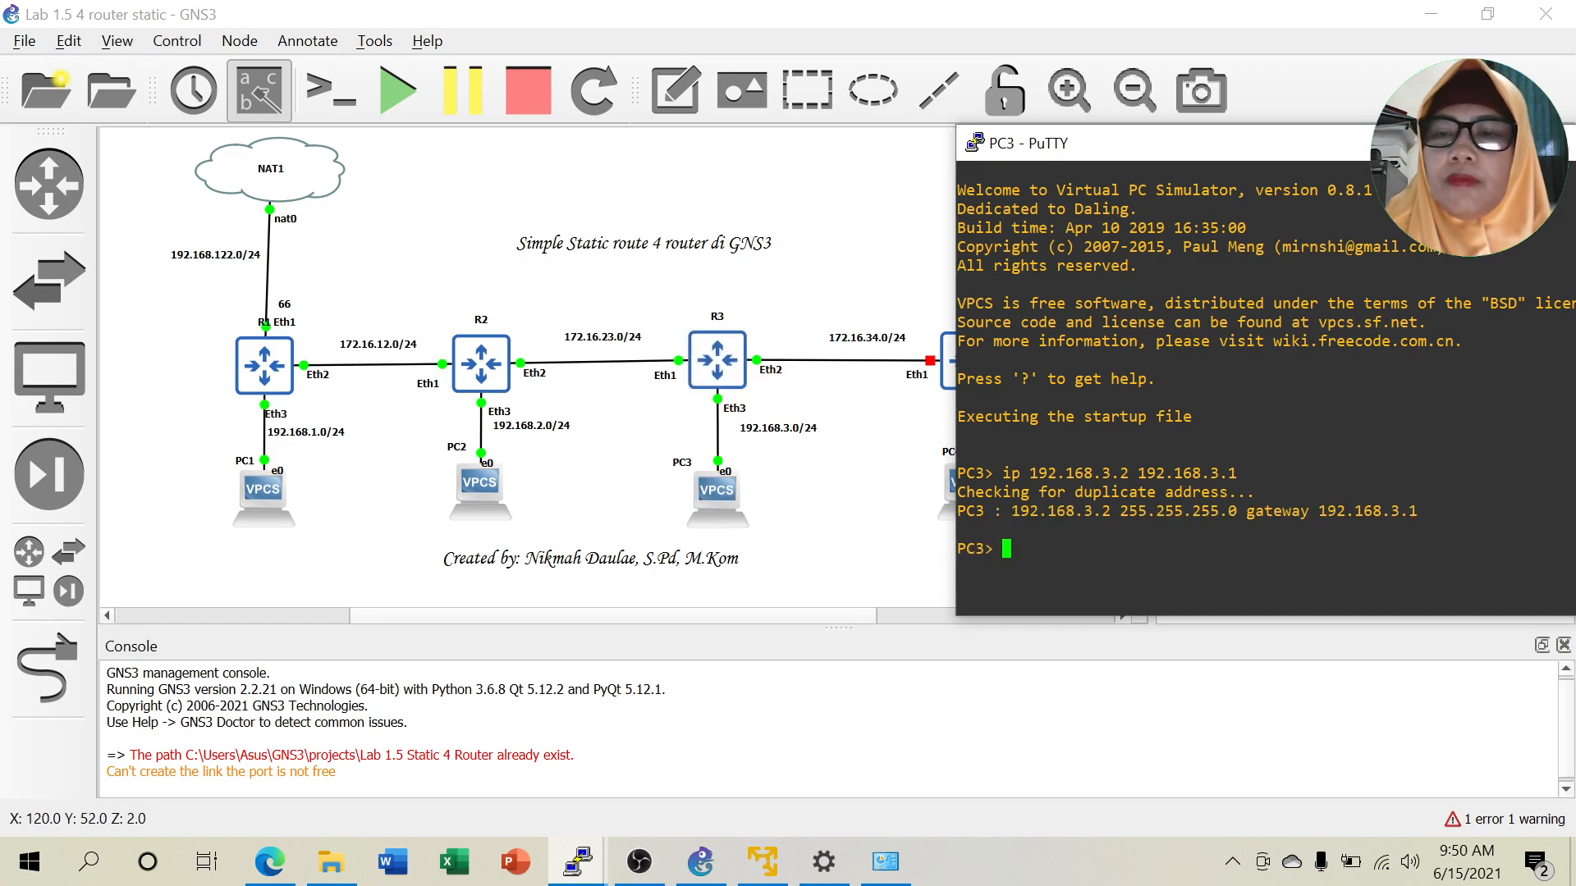
pyautogui.moveTo(1479, 138); pyautogui.dragTo(1298, 149)
# Log in to R2's MikroTik console as admin with a blank password, declining the license.
pyautogui.click(1379, 154)
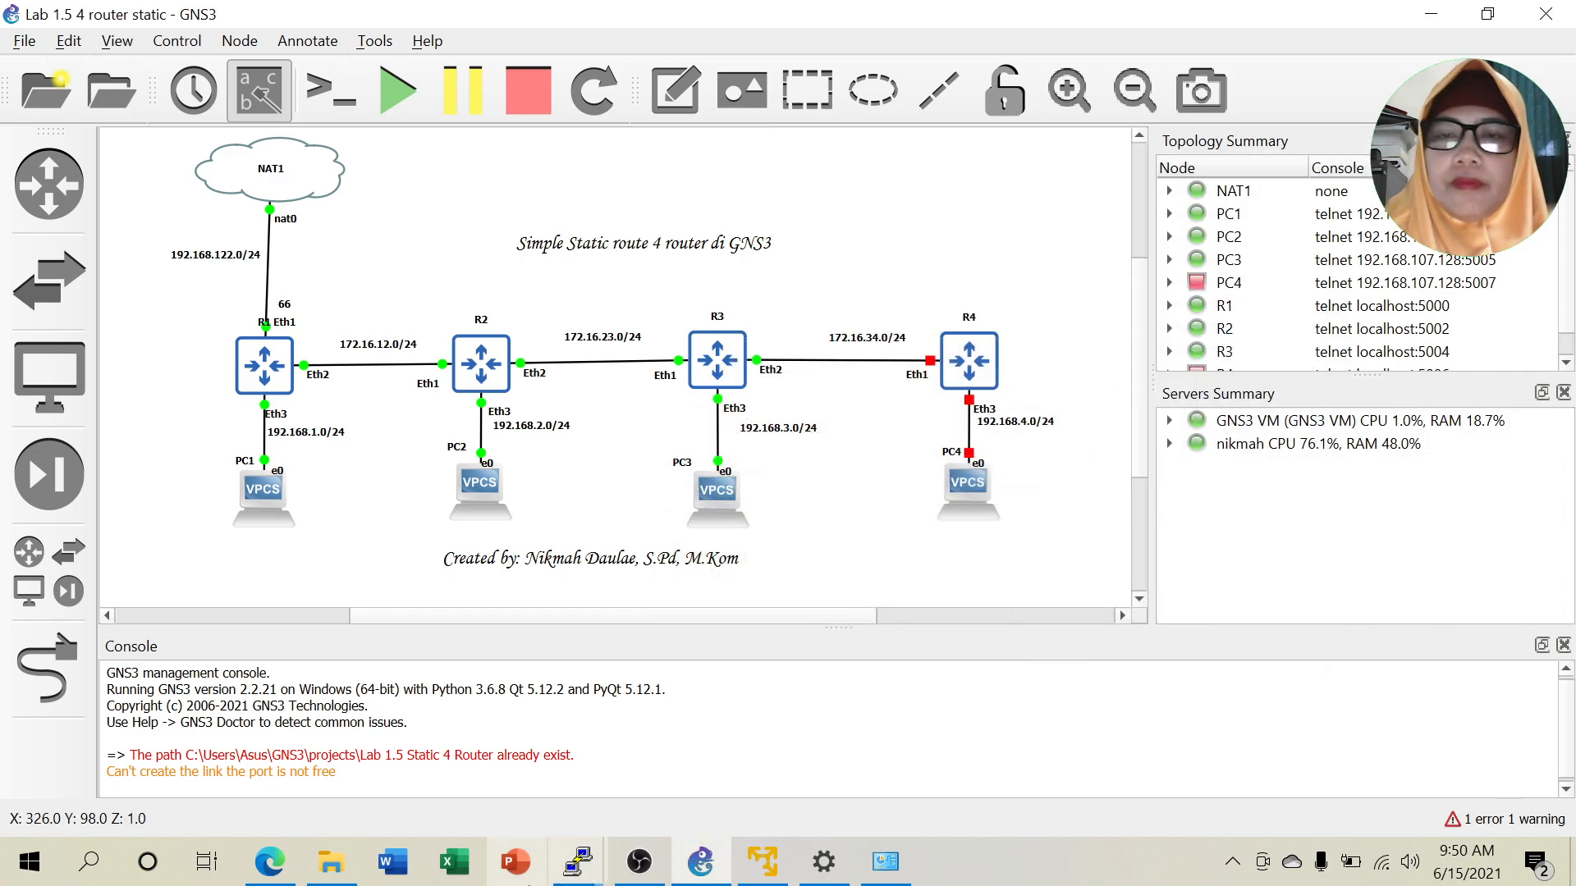
pyautogui.moveTo(573, 873)
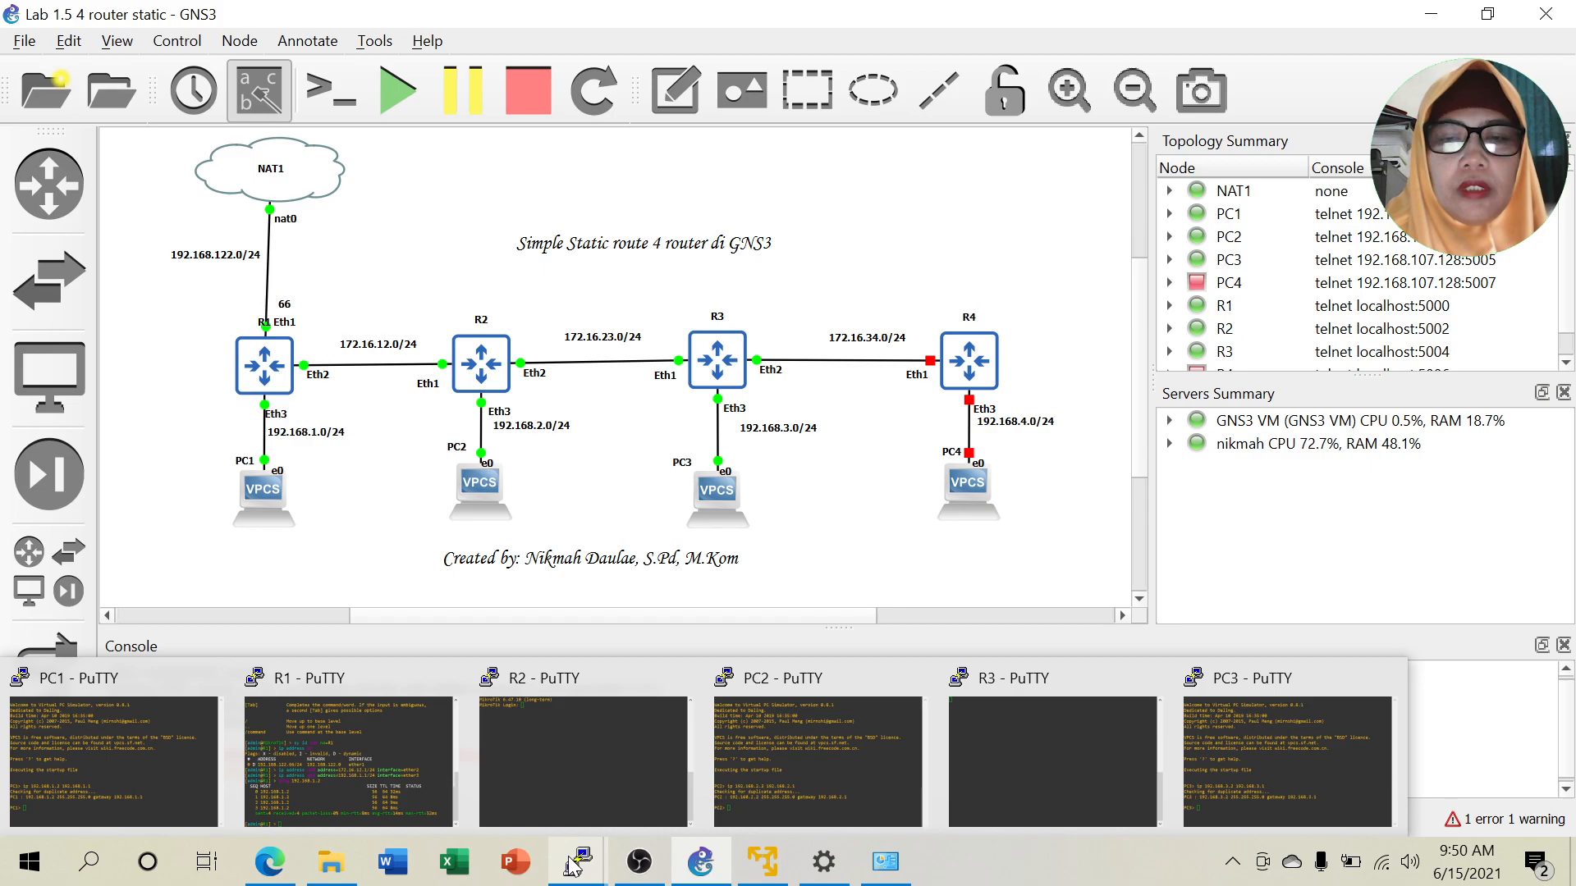
pyautogui.click(555, 820)
pyautogui.write('admin')
pyautogui.press('Return')
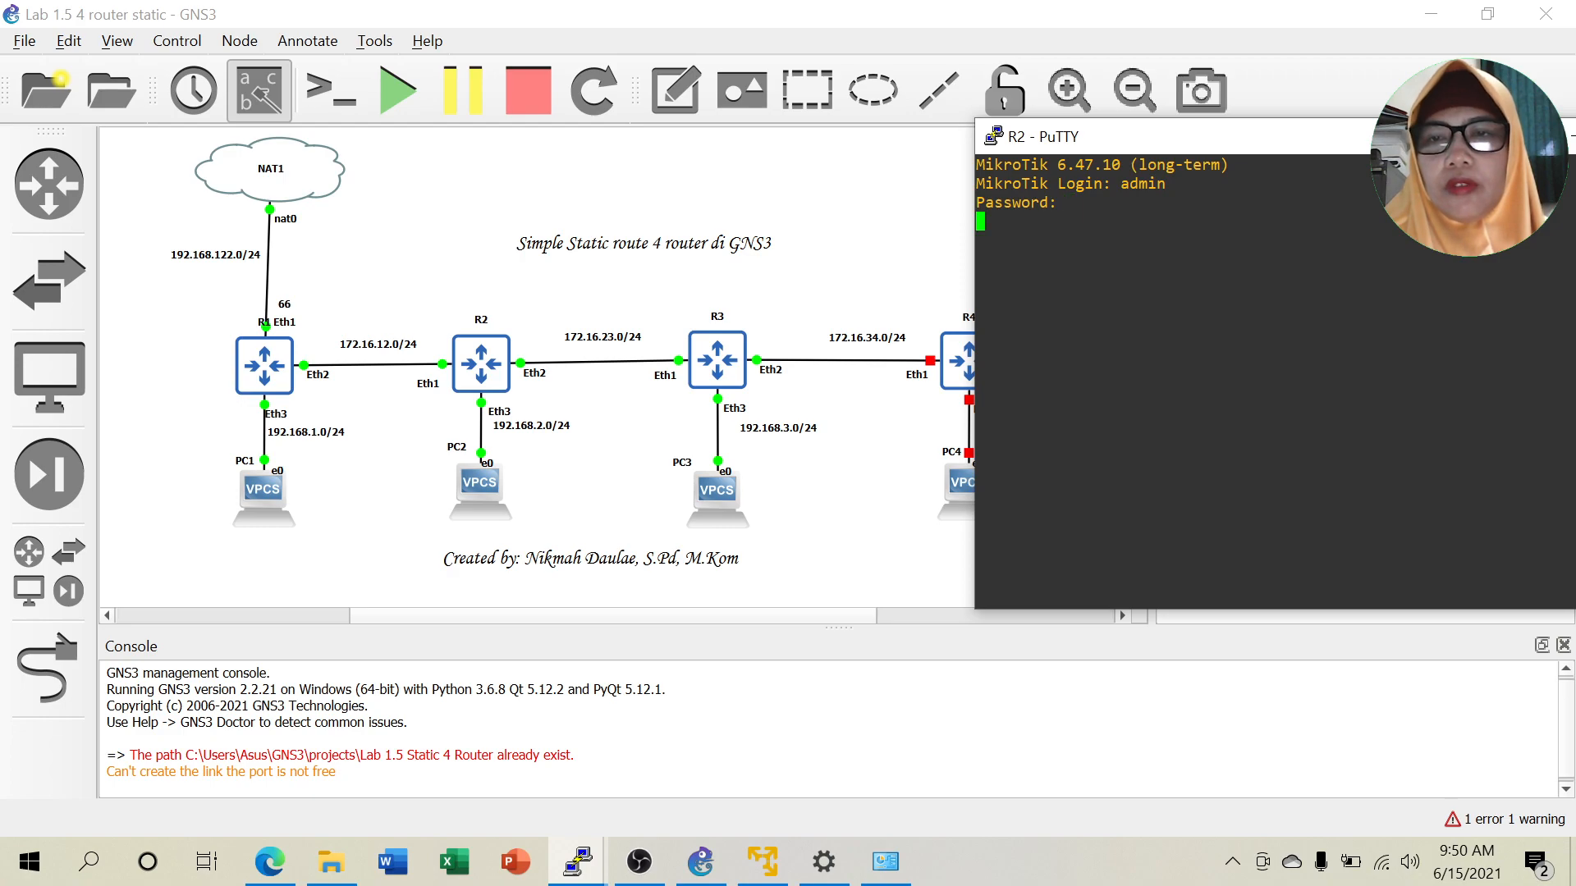
pyautogui.press('Return')
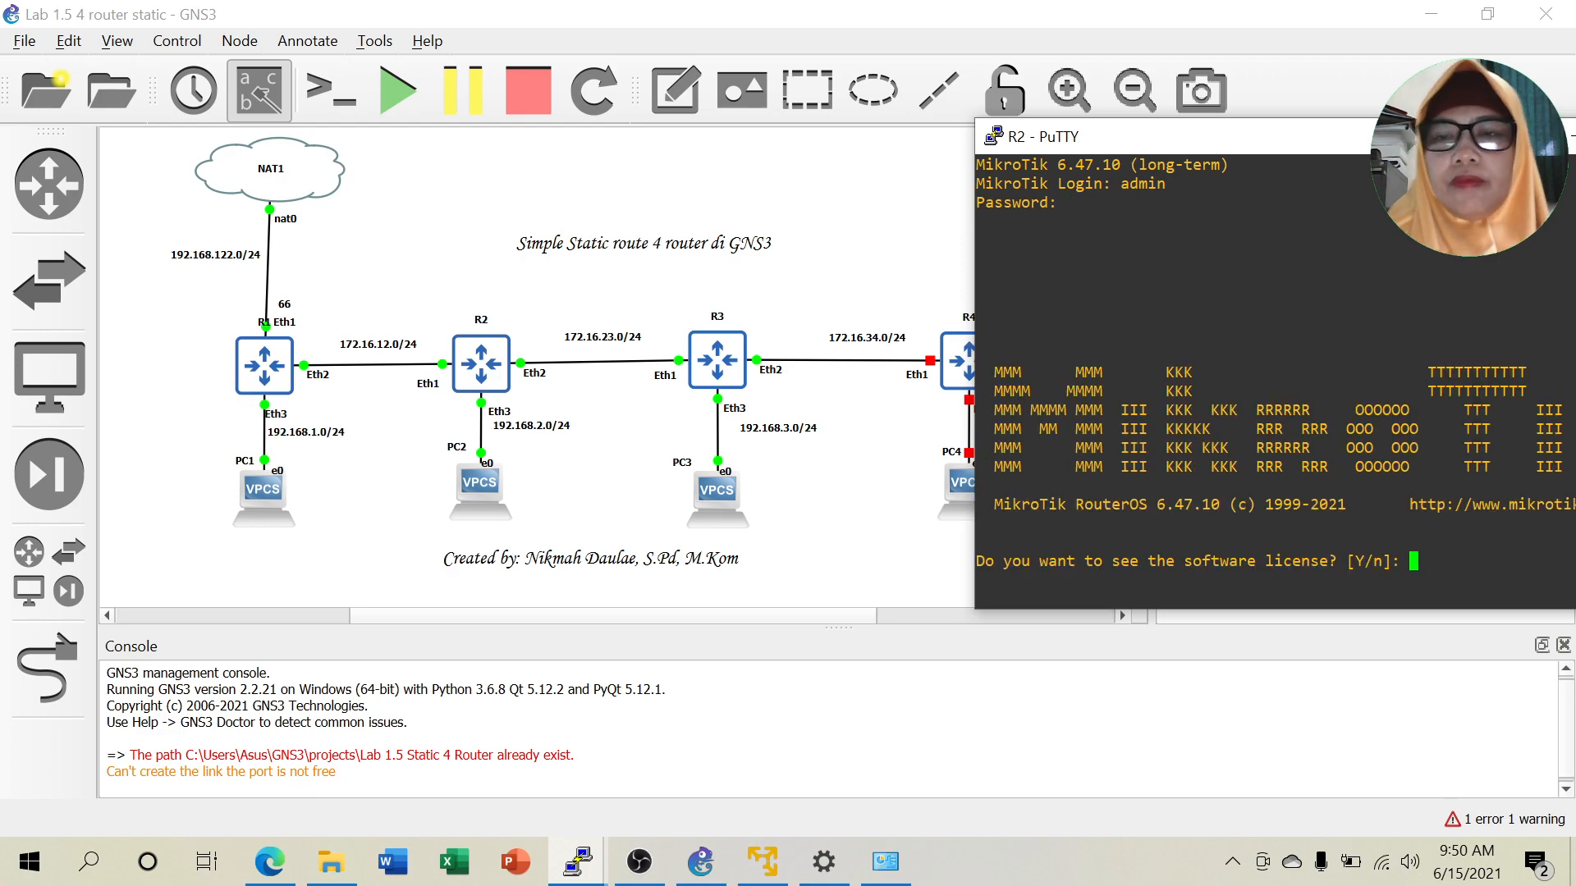
pyautogui.write('n')
pyautogui.press('Return')
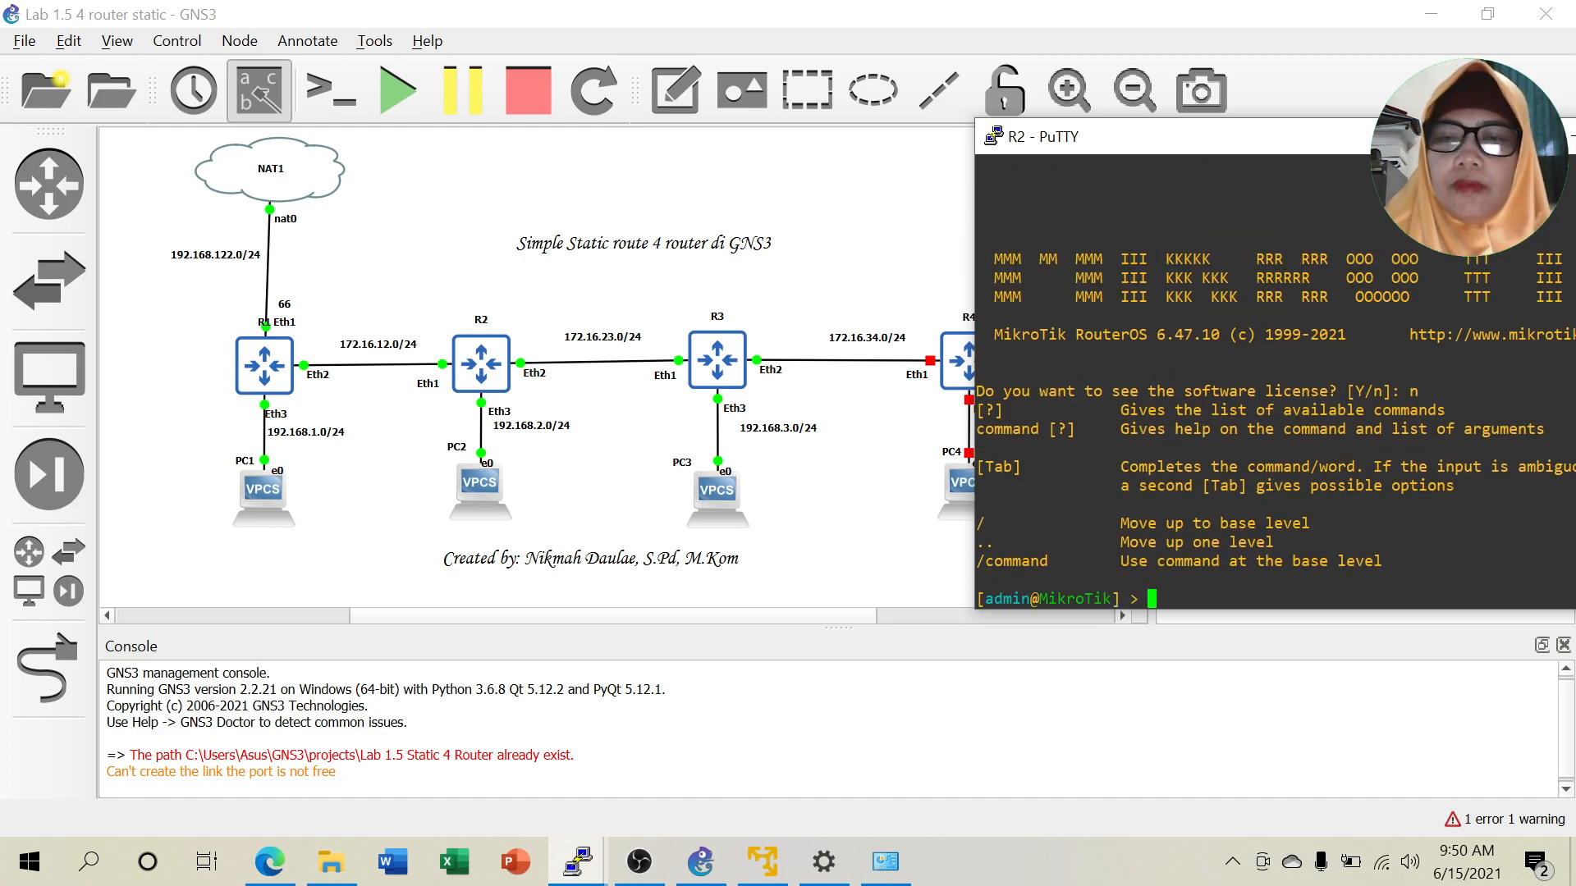
# Set the router identity to R2 and add 172.16.12.2/24 on ether1.
pyautogui.moveTo(1210, 134); pyautogui.dragTo(913, 114)
pyautogui.write('sy id set name=')
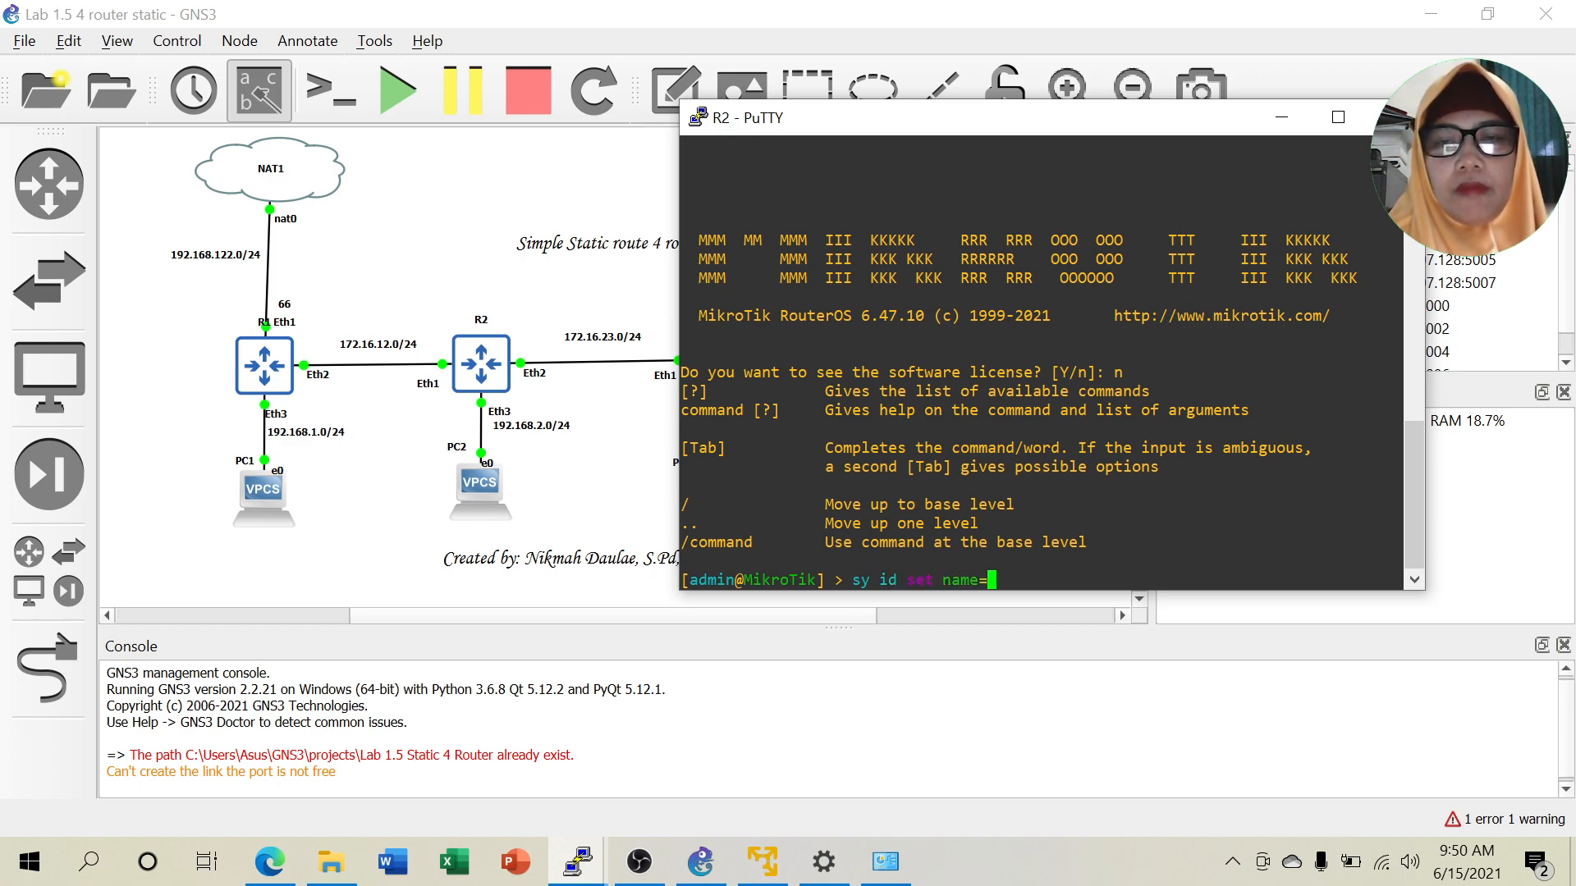
pyautogui.write('R2')
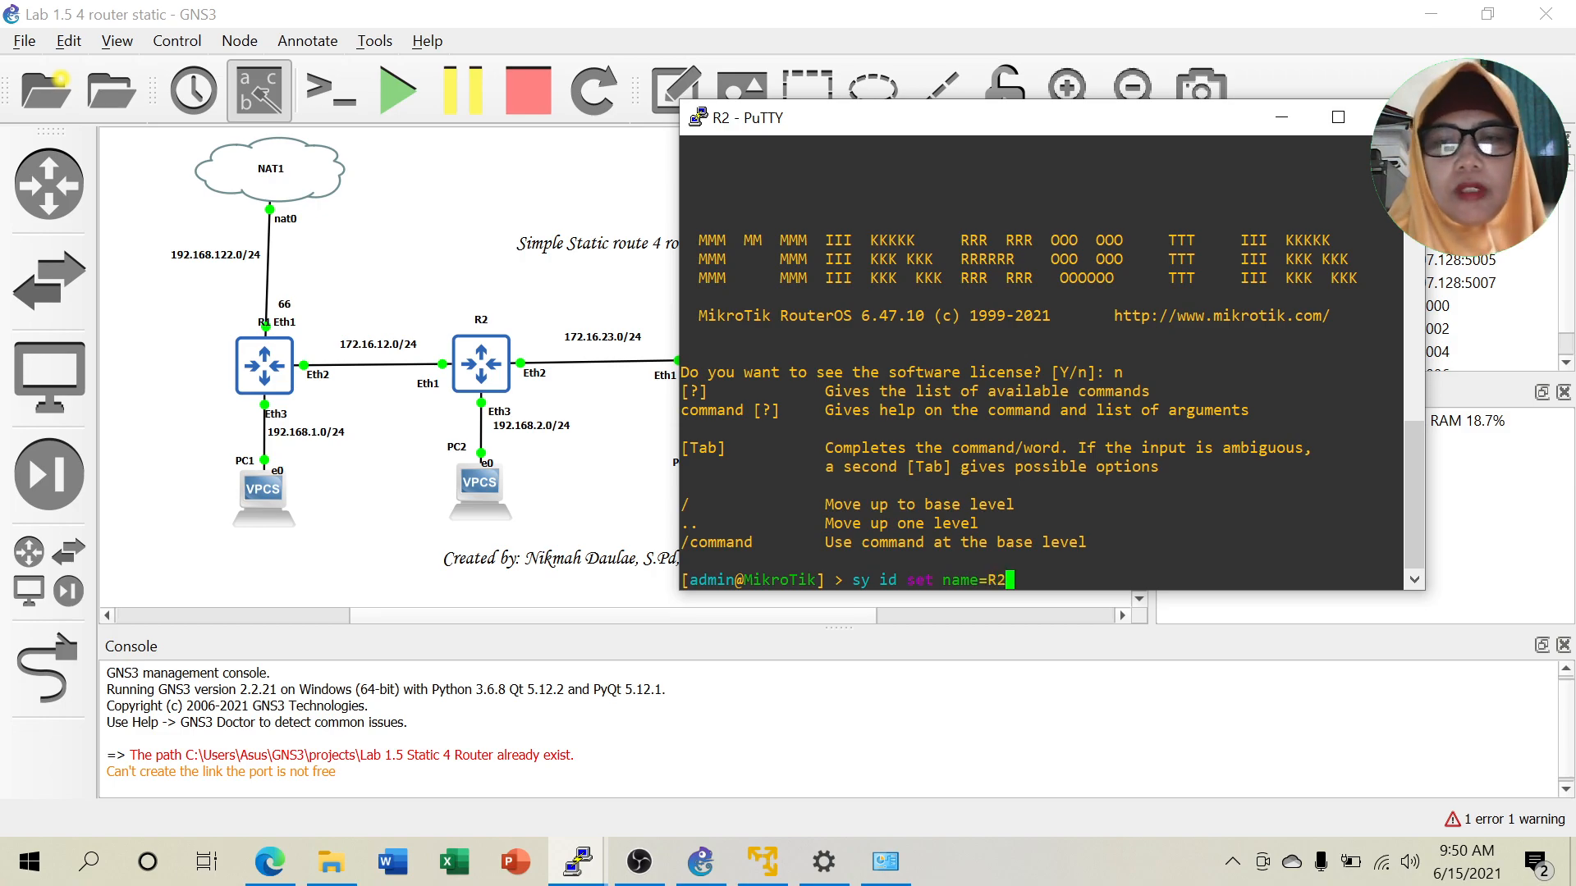
pyautogui.press('Return')
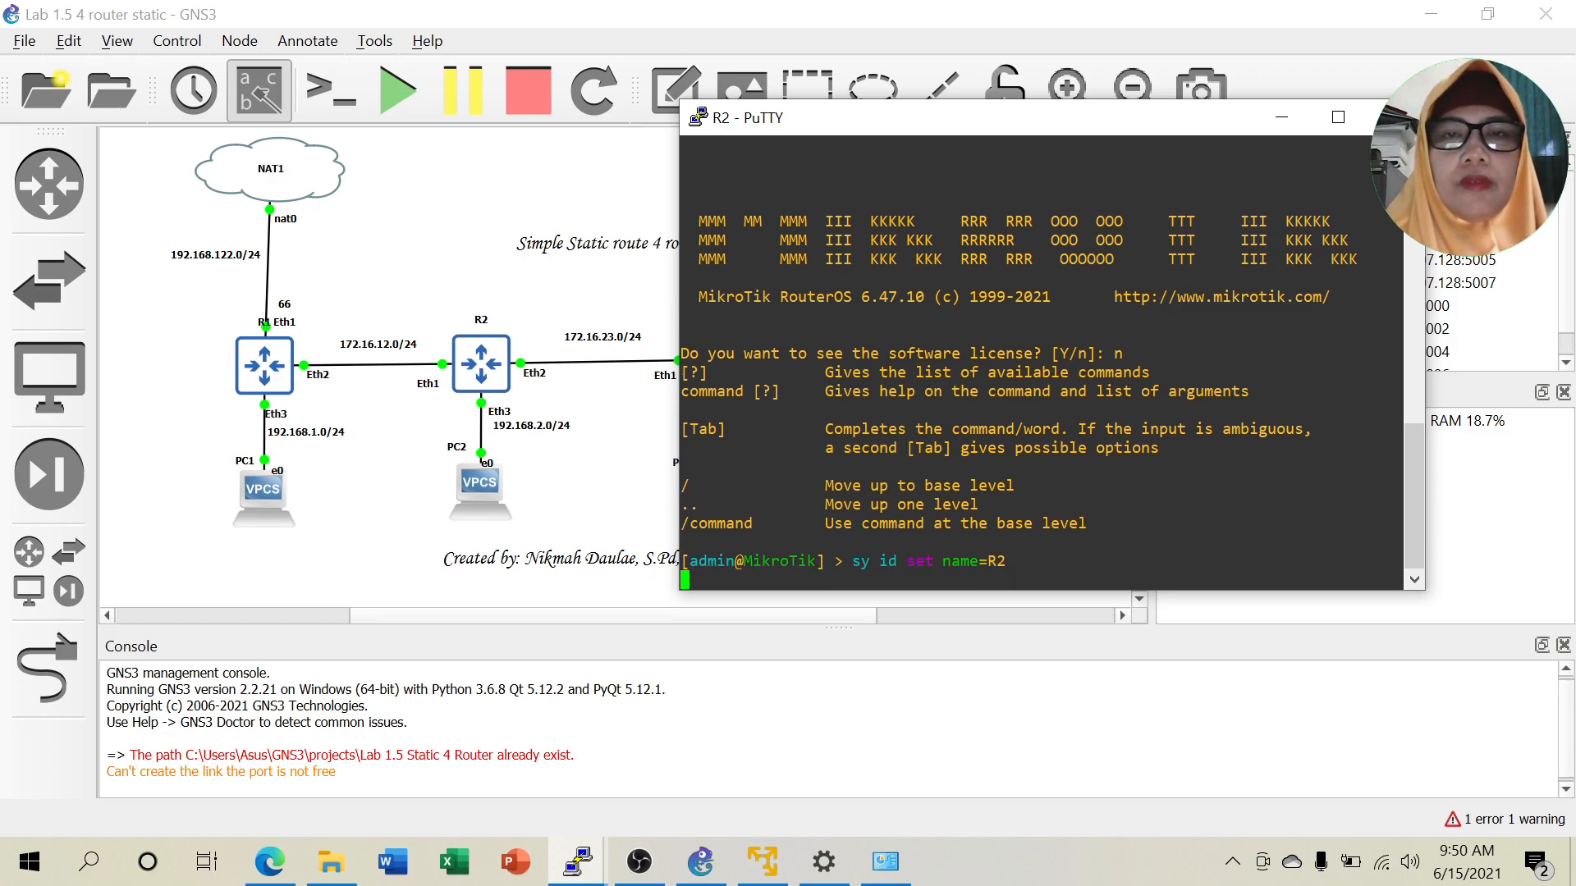
pyautogui.write('ip a')
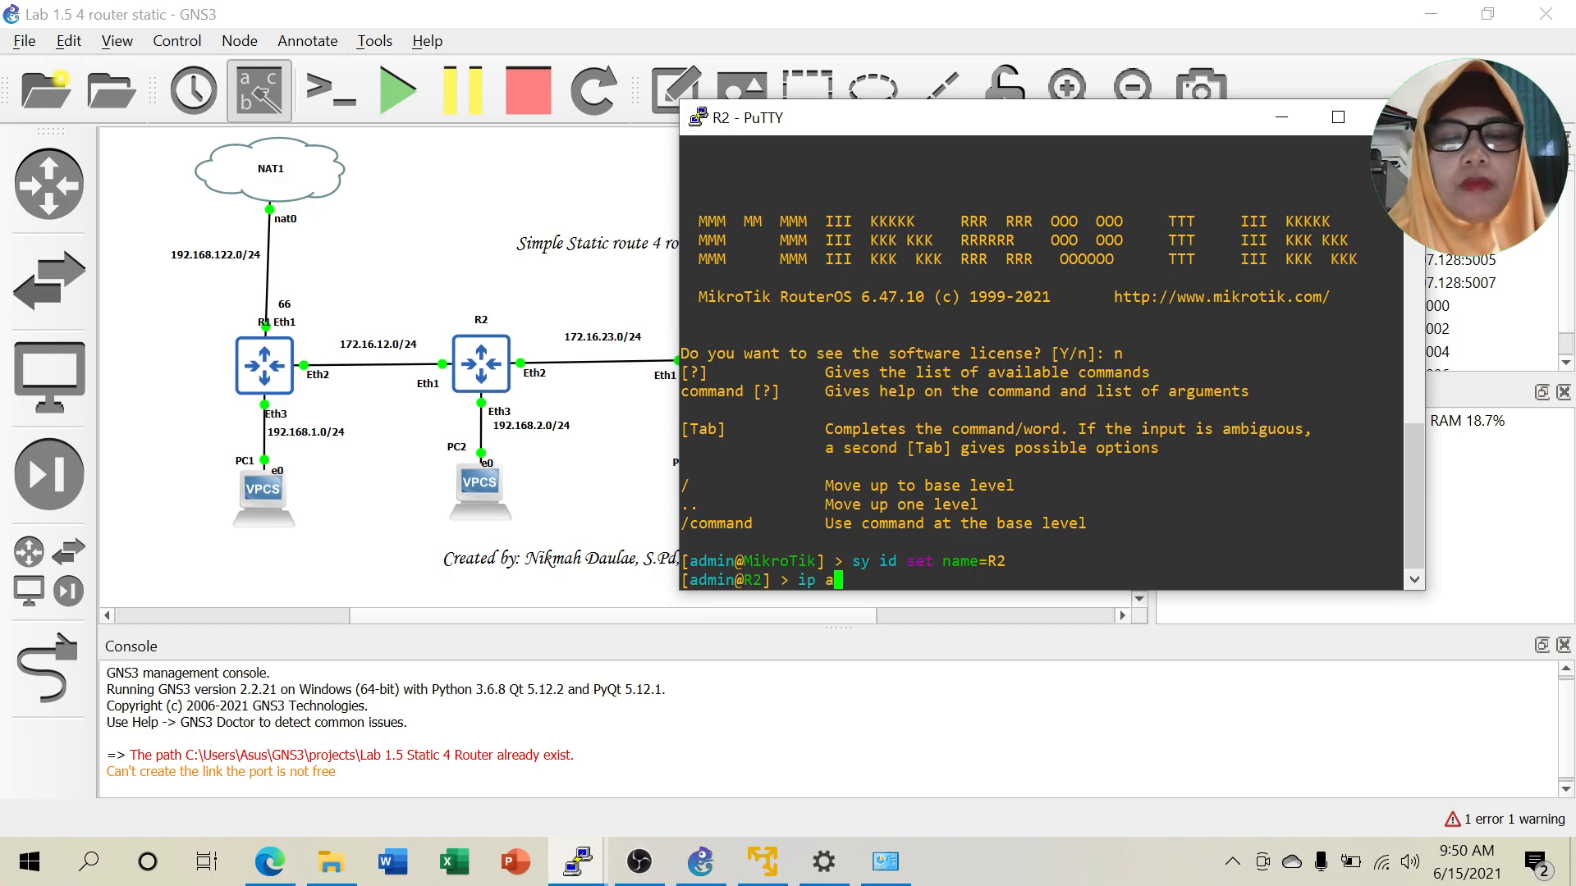
pyautogui.write('ddress add ad')
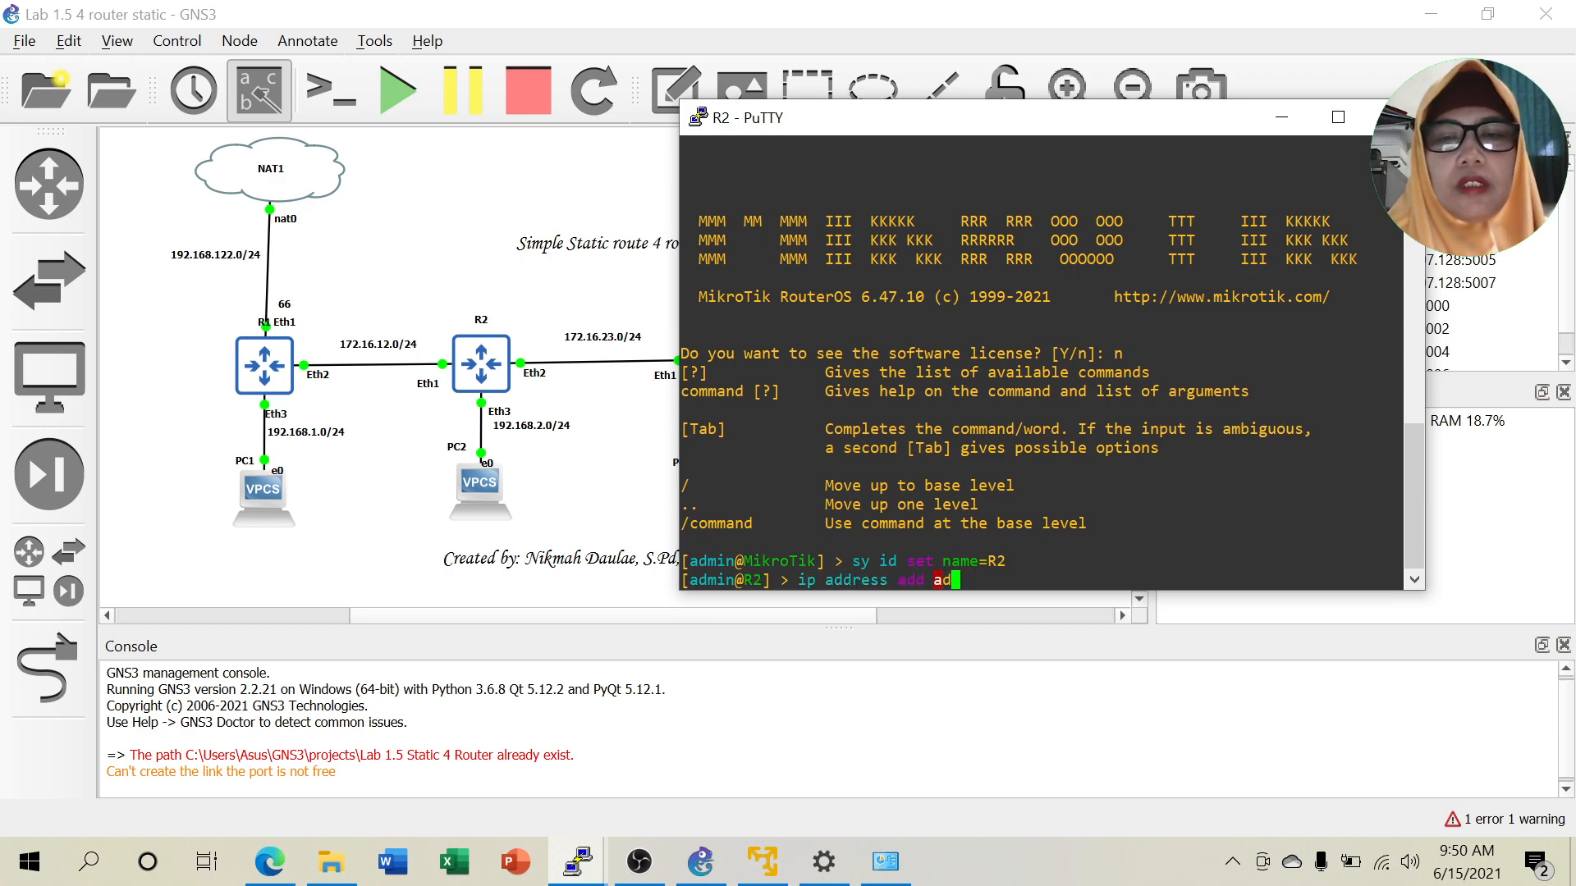
pyautogui.write('dress=172.16.12.2/24 interface=ether')
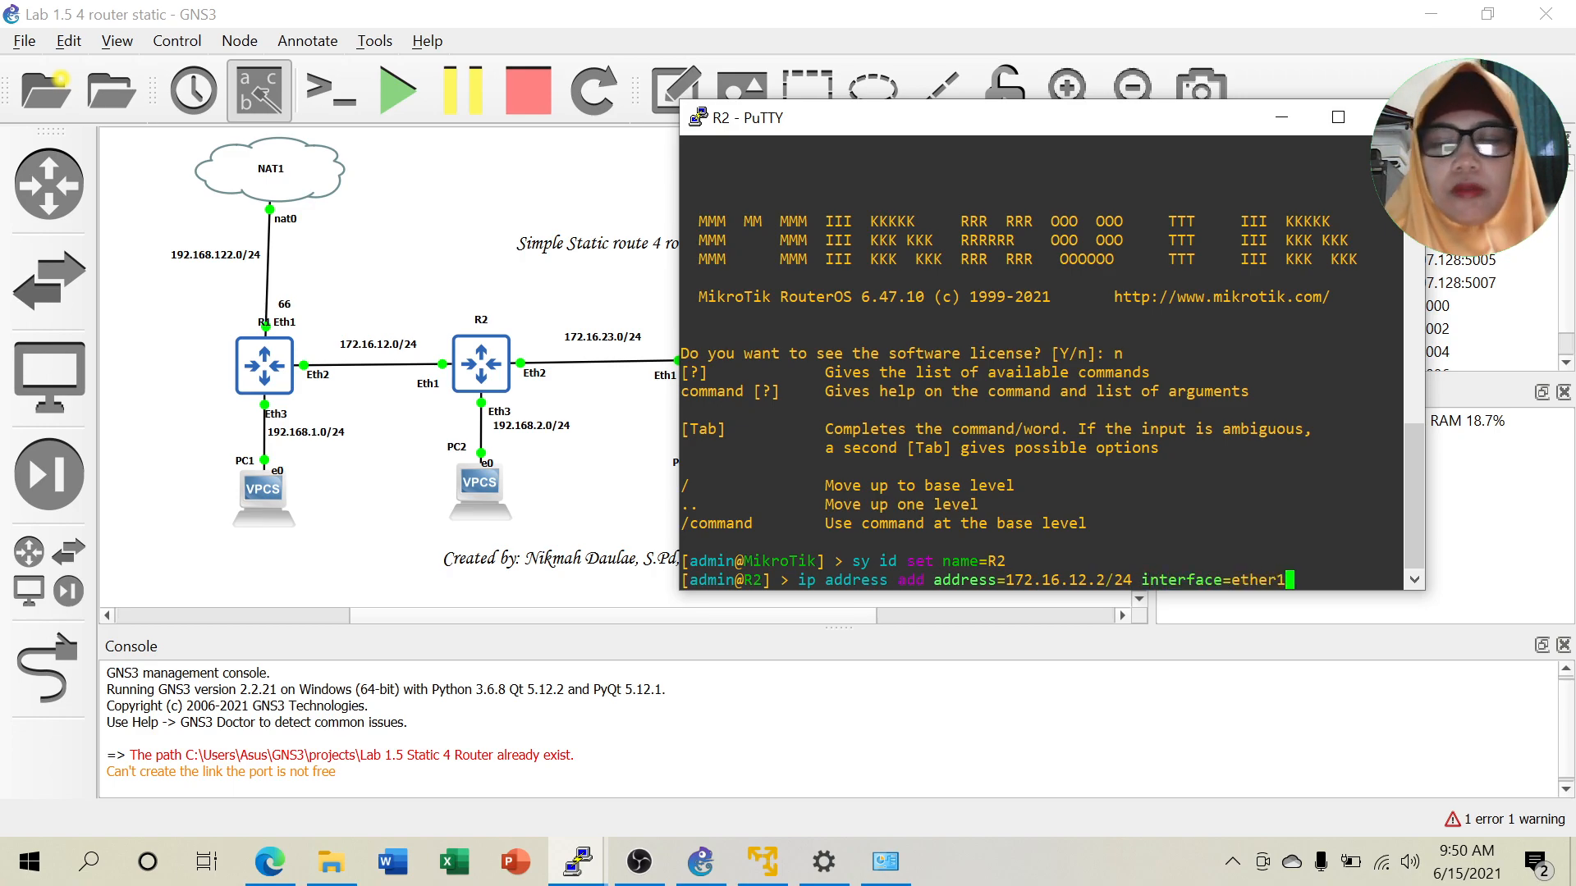
pyautogui.write('1')
pyautogui.press('Return')
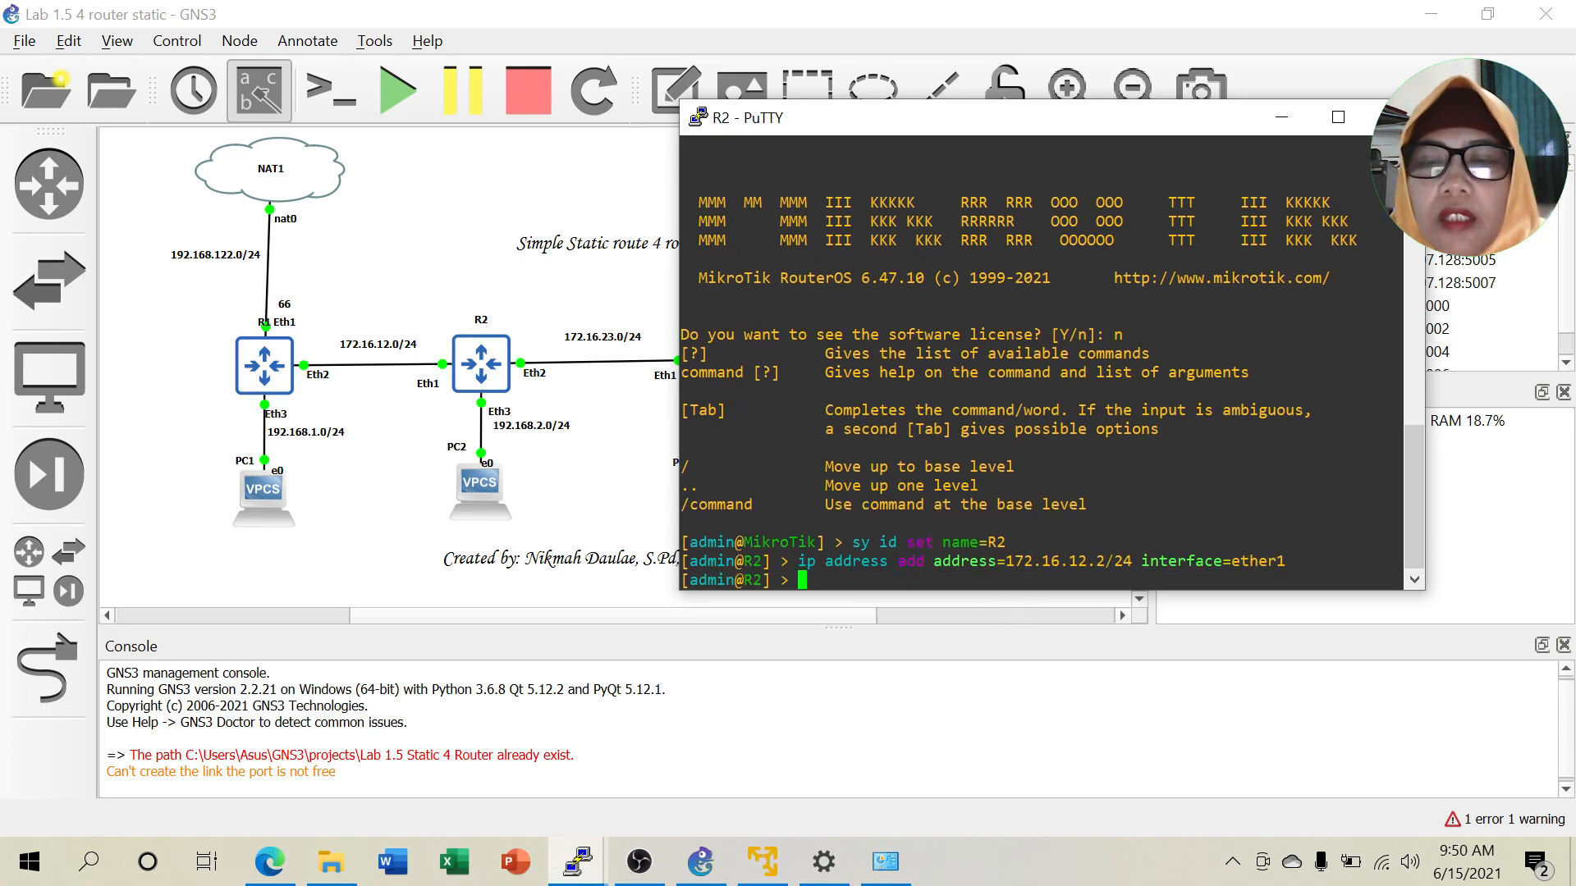
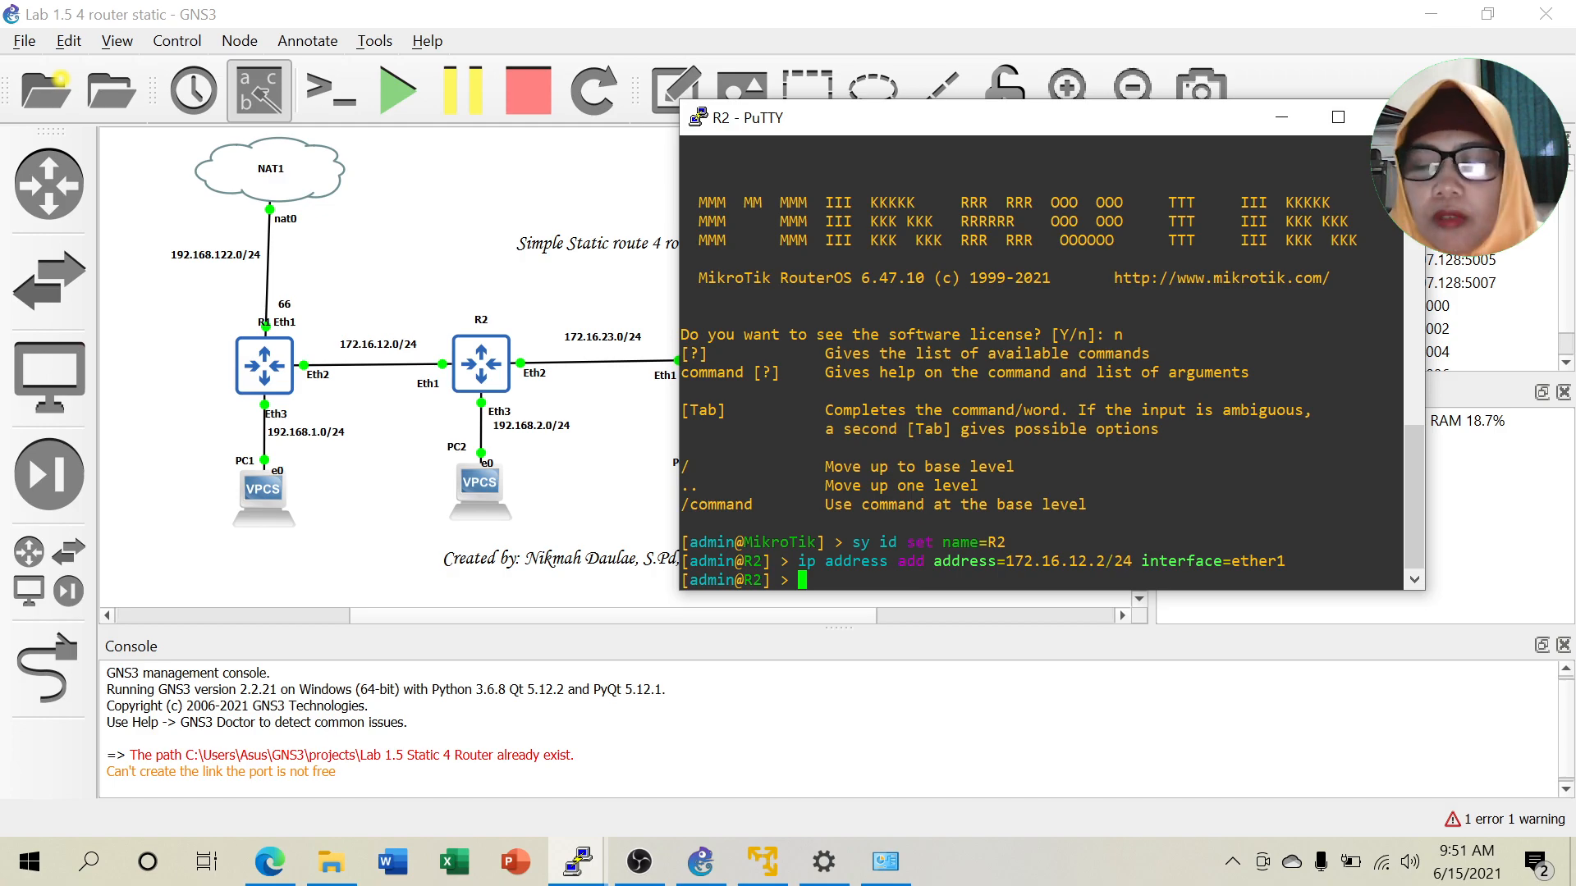
# Edit the recalled address command to assign 172.16.23.1/24 to R2's ether2.
pyautogui.press('Up')
pyautogui.press('BackSpace')
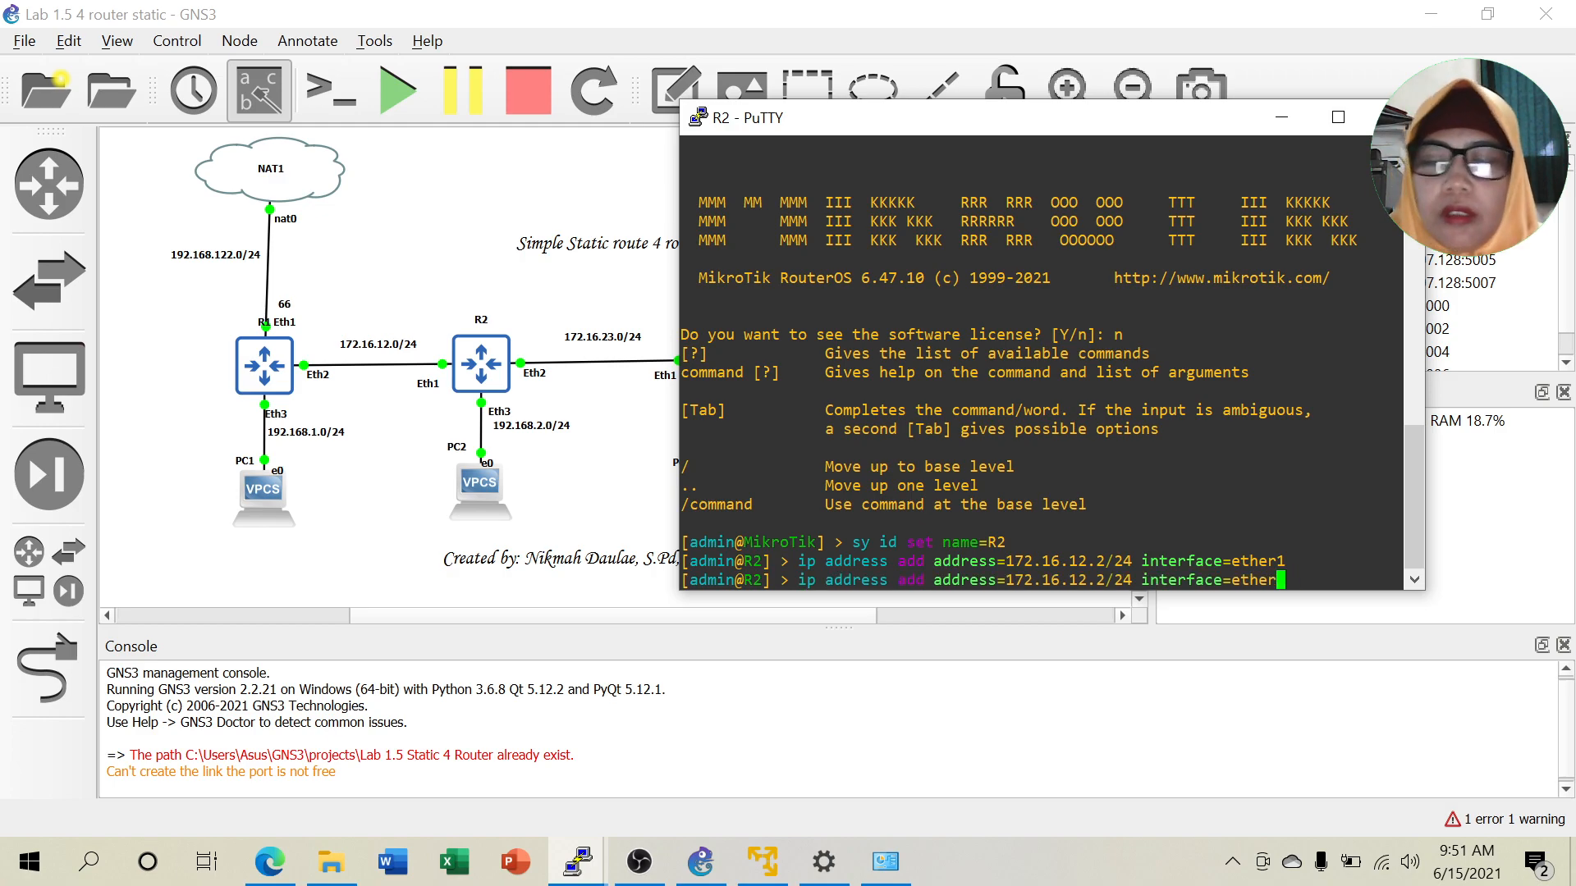
pyautogui.write('2')
pyautogui.press('Left')
pyautogui.press('Left')
pyautogui.press('Left')
pyautogui.press('Left')
pyautogui.press('Left')
pyautogui.press('Left')
pyautogui.press('Left')
pyautogui.press('Left')
pyautogui.press('Left')
pyautogui.press('Left')
pyautogui.press('Left')
pyautogui.press('Left')
pyautogui.press('Left')
pyautogui.press('Left')
pyautogui.press('Left')
pyautogui.press('Left')
pyautogui.press('Left')
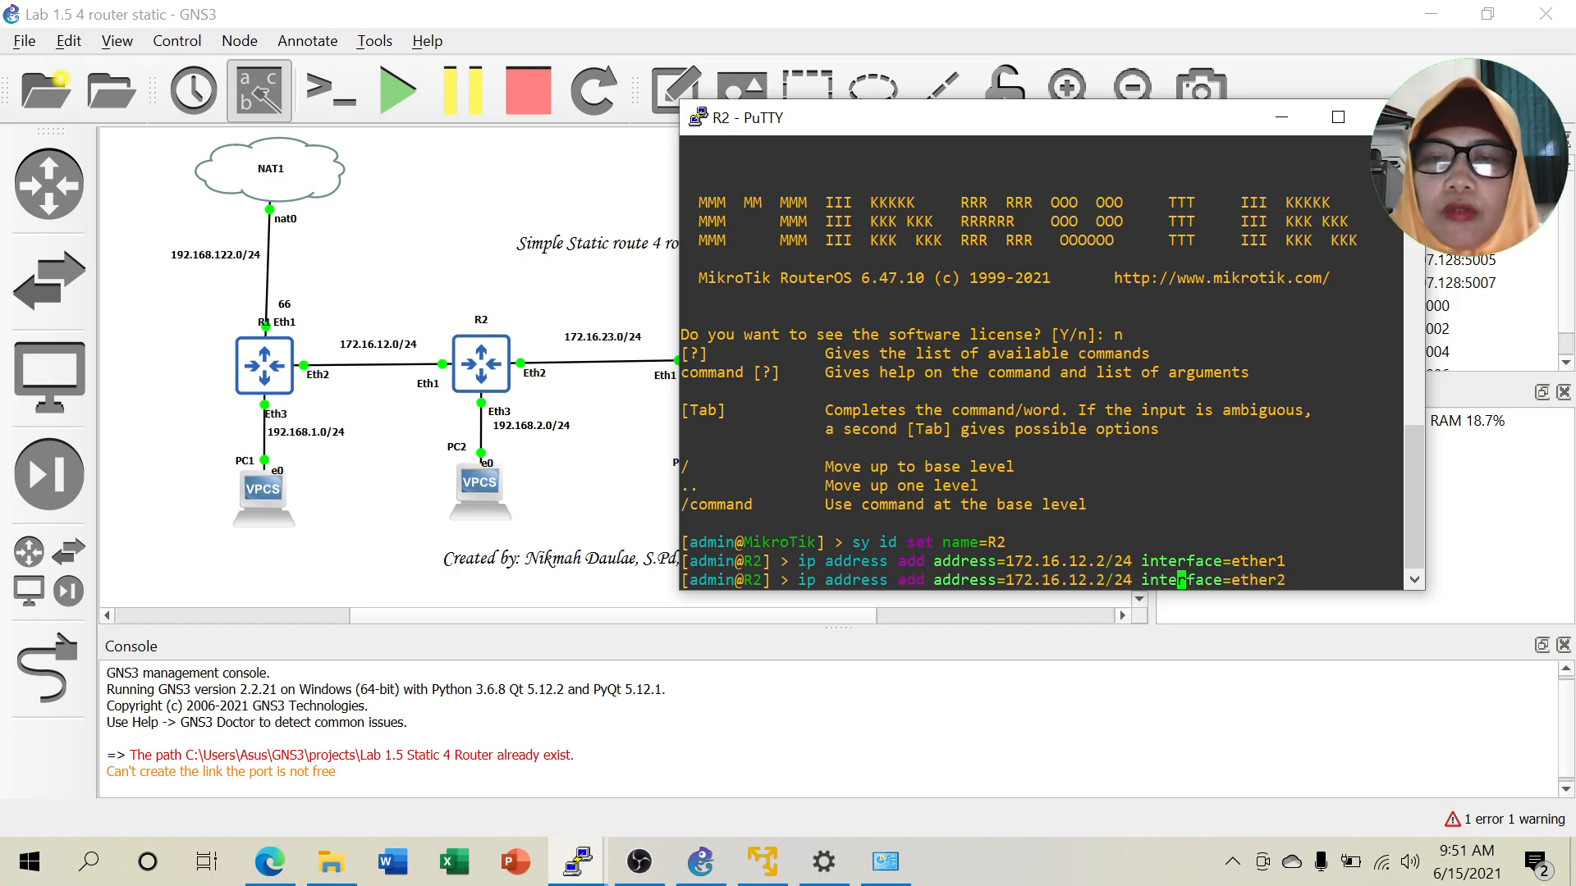
pyautogui.press('Left')
pyautogui.press('Left')
pyautogui.press('Left')
pyautogui.press('Left')
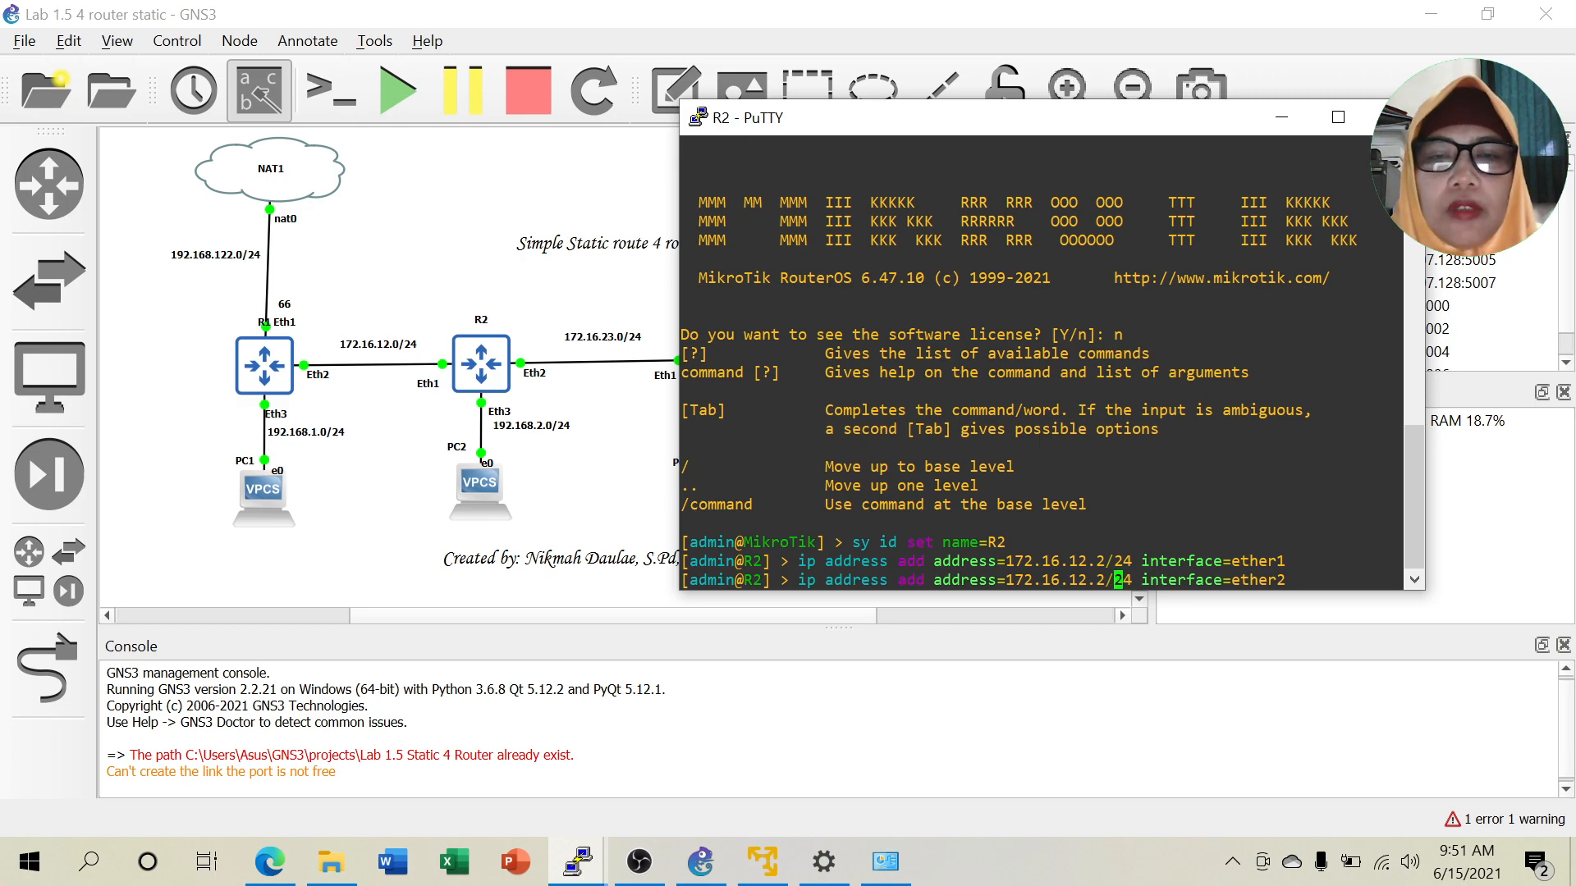
pyautogui.press('Right')
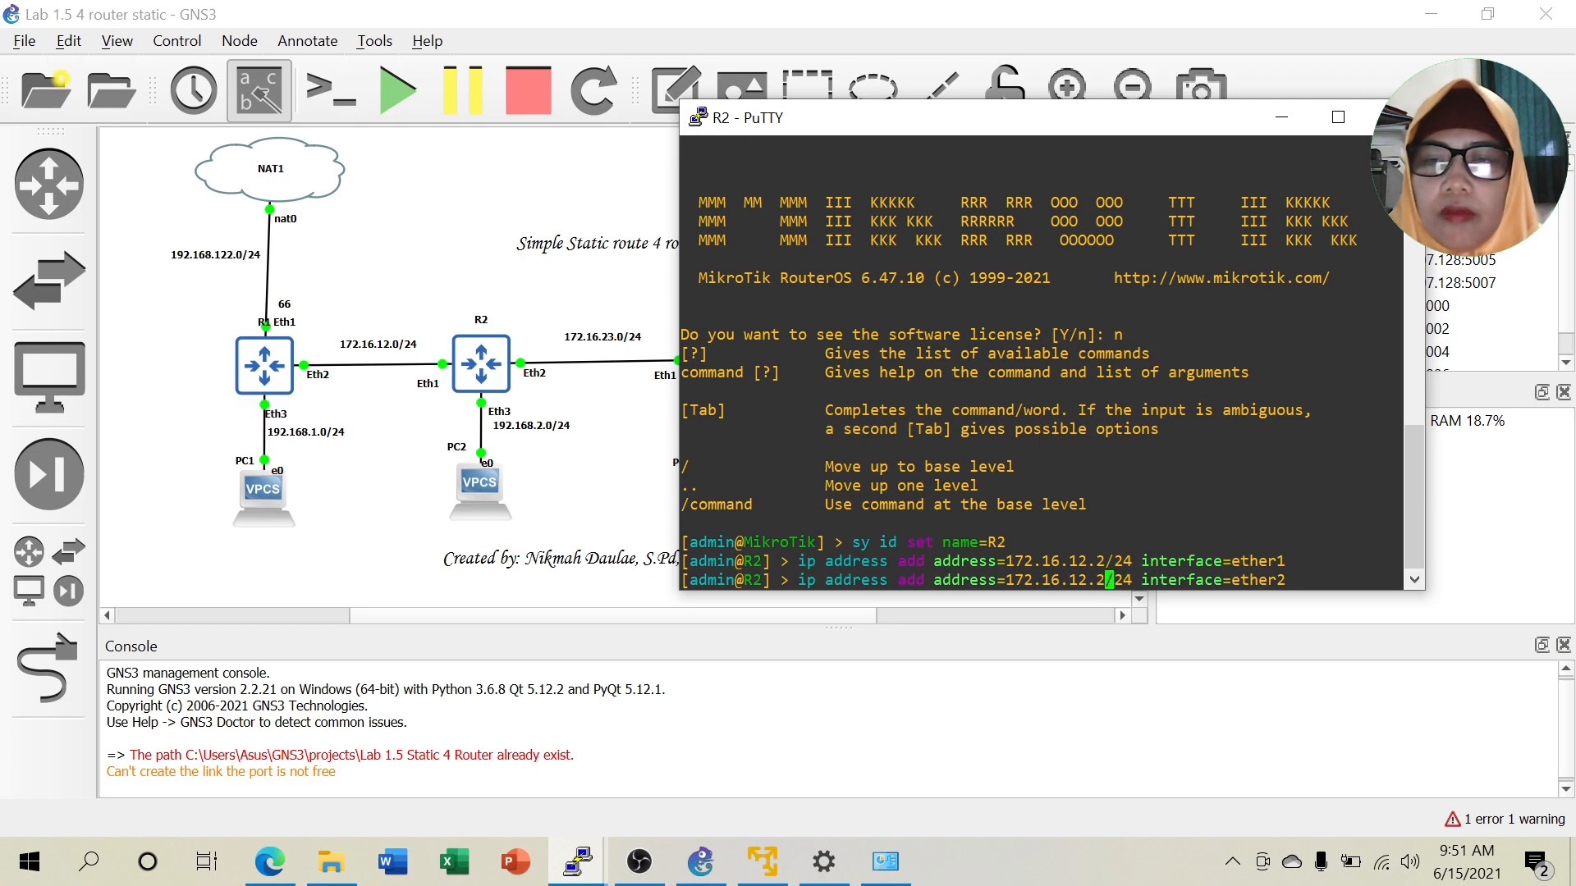
pyautogui.press('BackSpace')
pyautogui.press('BackSpace')
pyautogui.press('BackSpace')
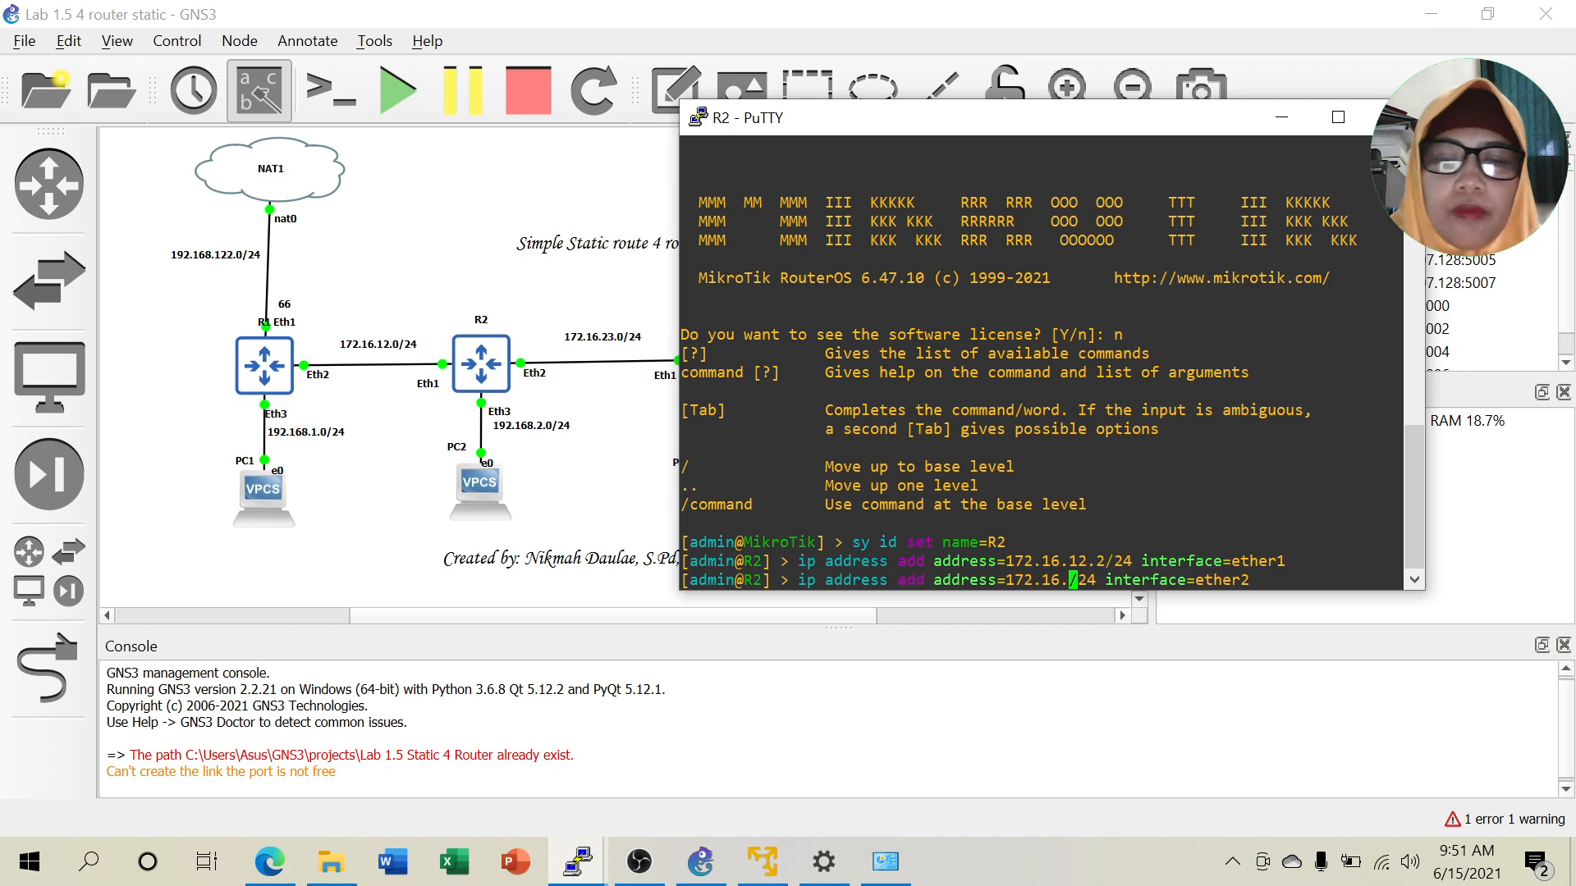
pyautogui.write('3.1')
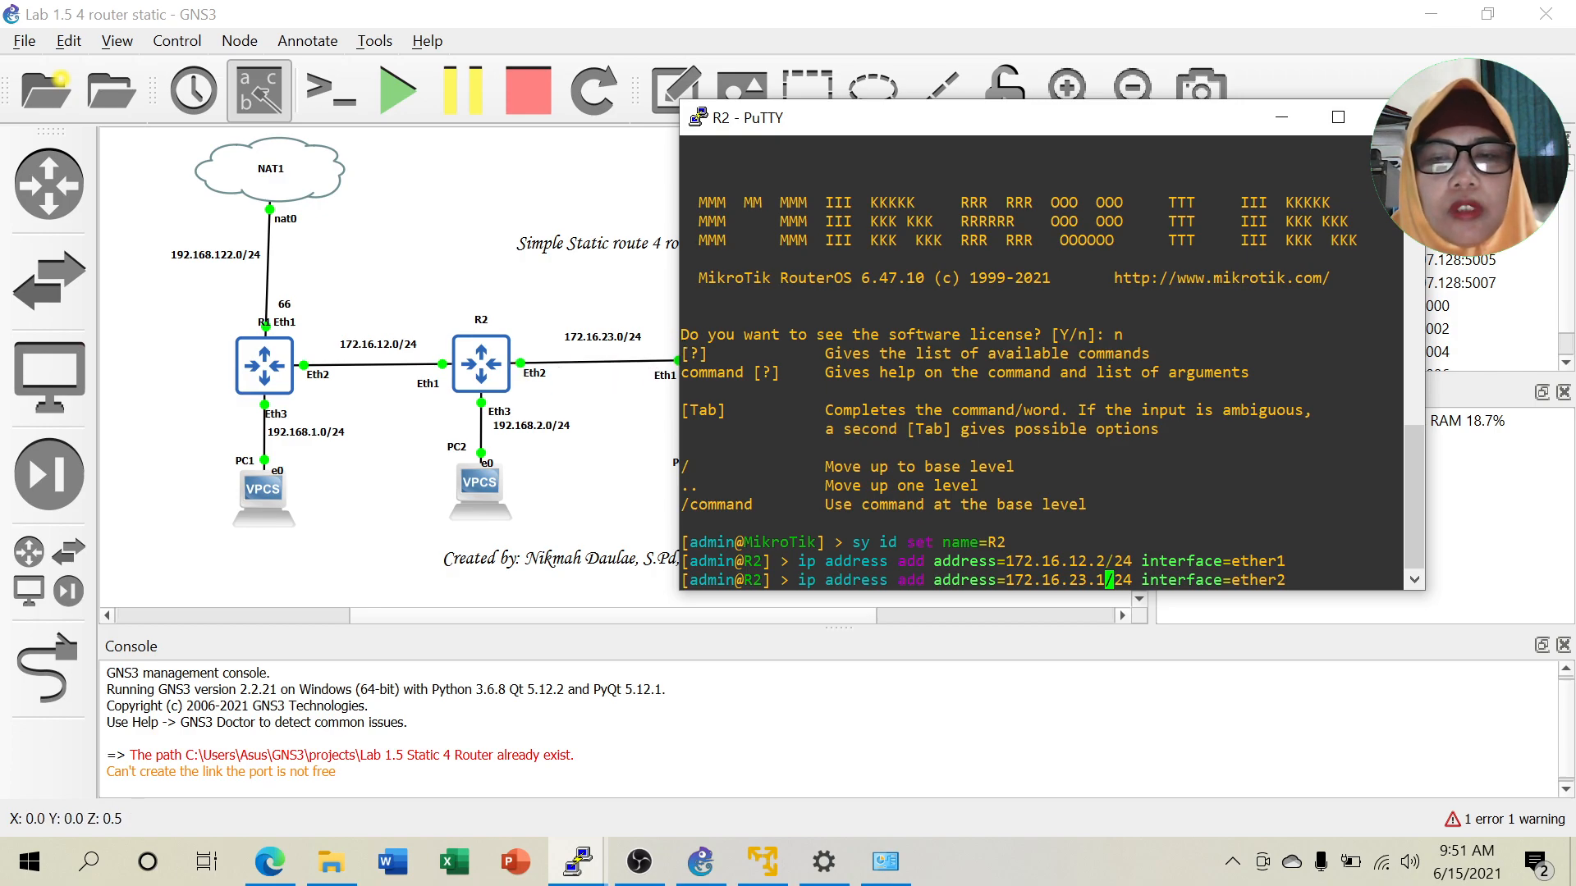
pyautogui.press('Return')
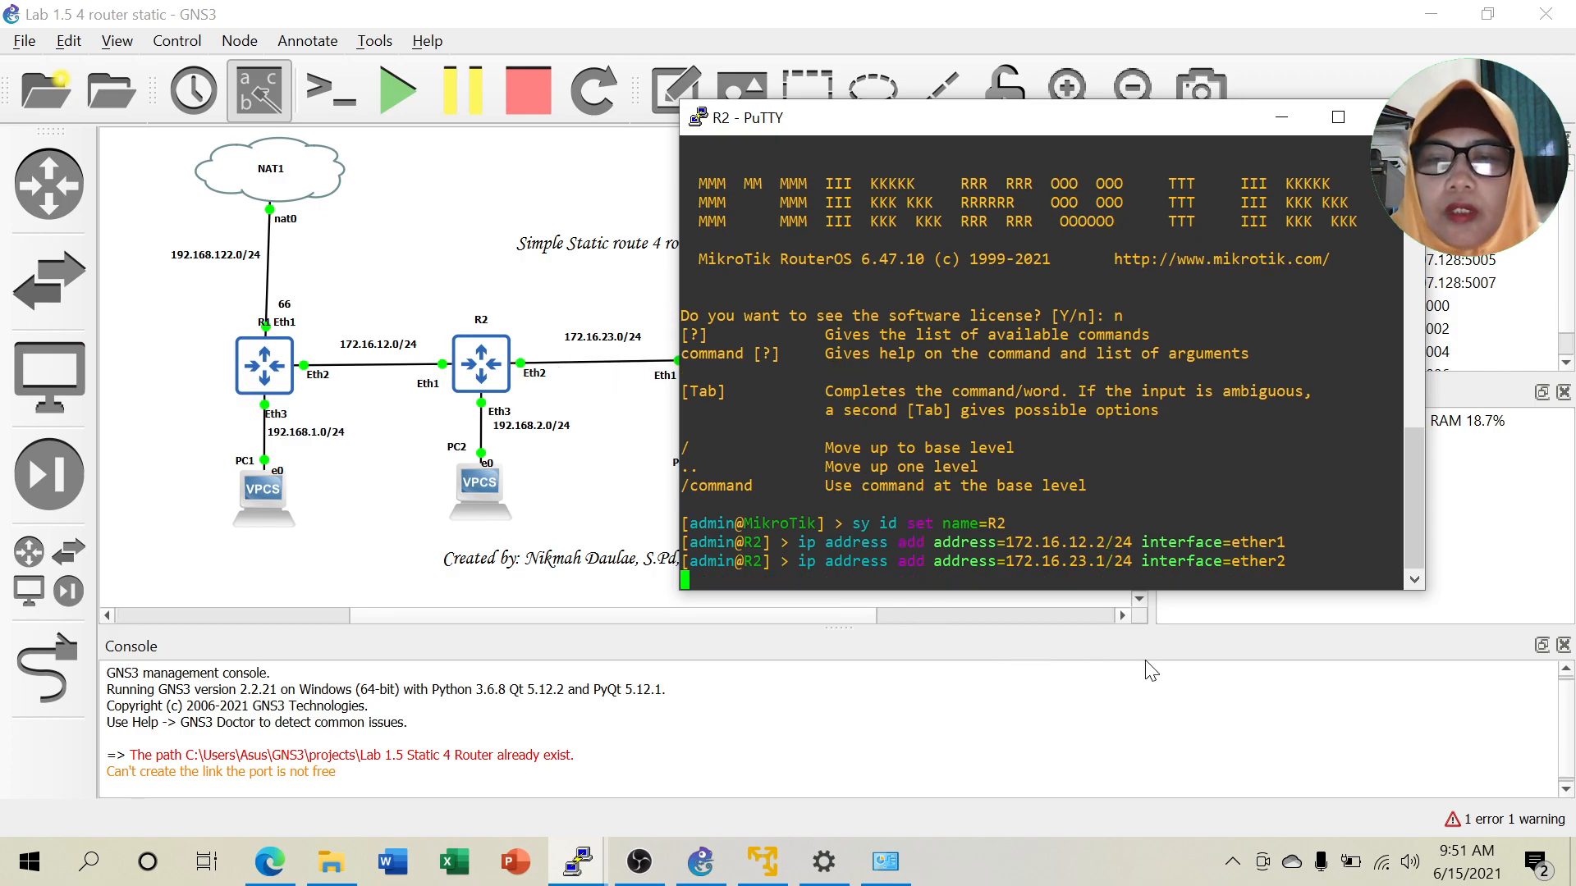
# Edit the recalled command to assign 192.168.2.1/24 to R2's ether3.
pyautogui.press('Up')
pyautogui.press('BackSpace')
pyautogui.write('3')
pyautogui.press('Left')
pyautogui.press('Left')
pyautogui.press('Left')
pyautogui.press('Left')
pyautogui.press('Left')
pyautogui.press('Left')
pyautogui.press('Left')
pyautogui.press('Left')
pyautogui.press('Left')
pyautogui.press('Left')
pyautogui.press('Left')
pyautogui.press('Left')
pyautogui.press('Left')
pyautogui.press('Left')
pyautogui.press('Left')
pyautogui.press('Left')
pyautogui.press('Left')
pyautogui.press('Left')
pyautogui.press('Left')
pyautogui.press('Left')
pyautogui.press('Left')
pyautogui.press('Left')
pyautogui.press('BackSpace')
pyautogui.press('BackSpace')
pyautogui.press('BackSpace')
pyautogui.press('BackSpace')
pyautogui.press('BackSpace')
pyautogui.press('BackSpace')
pyautogui.press('BackSpace')
pyautogui.press('BackSpace')
pyautogui.write('92.168.')
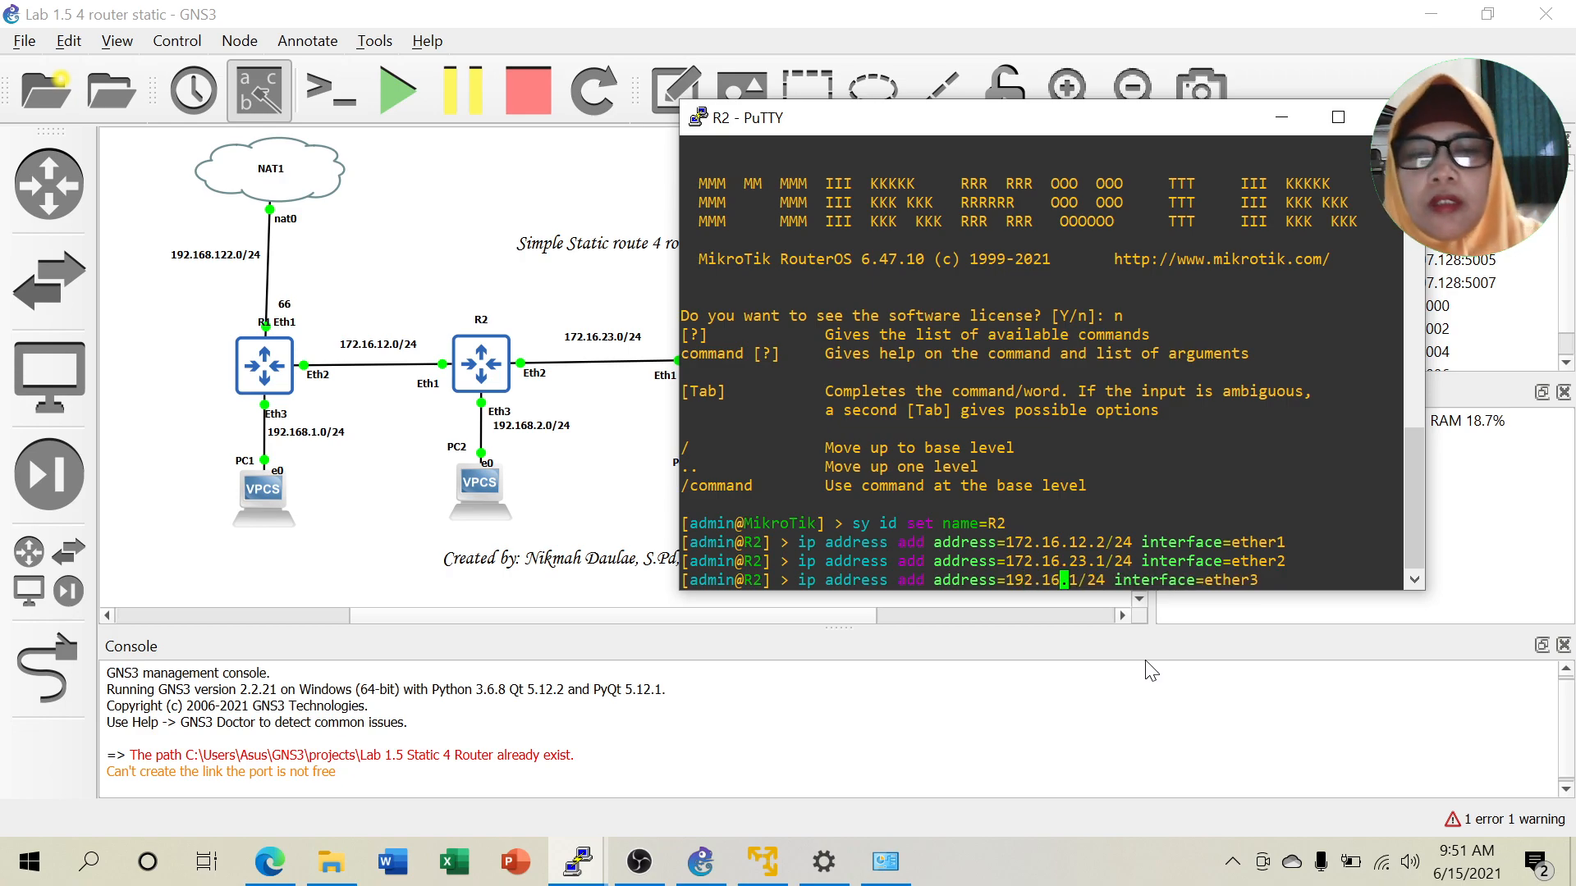
pyautogui.write('2.1')
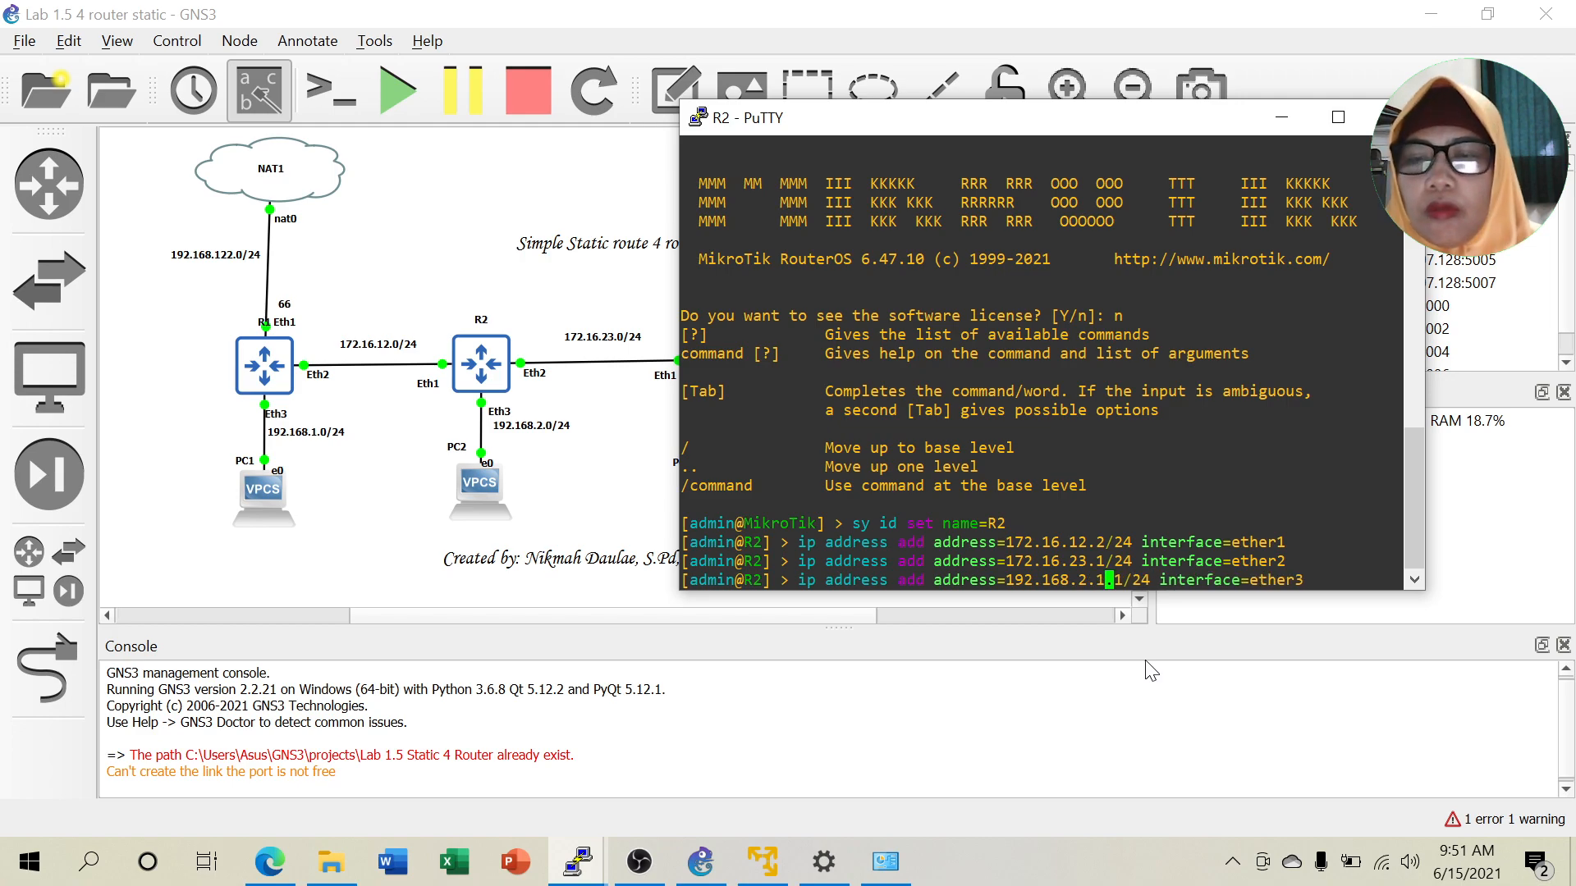
pyautogui.press('BackSpace')
pyautogui.press('BackSpace')
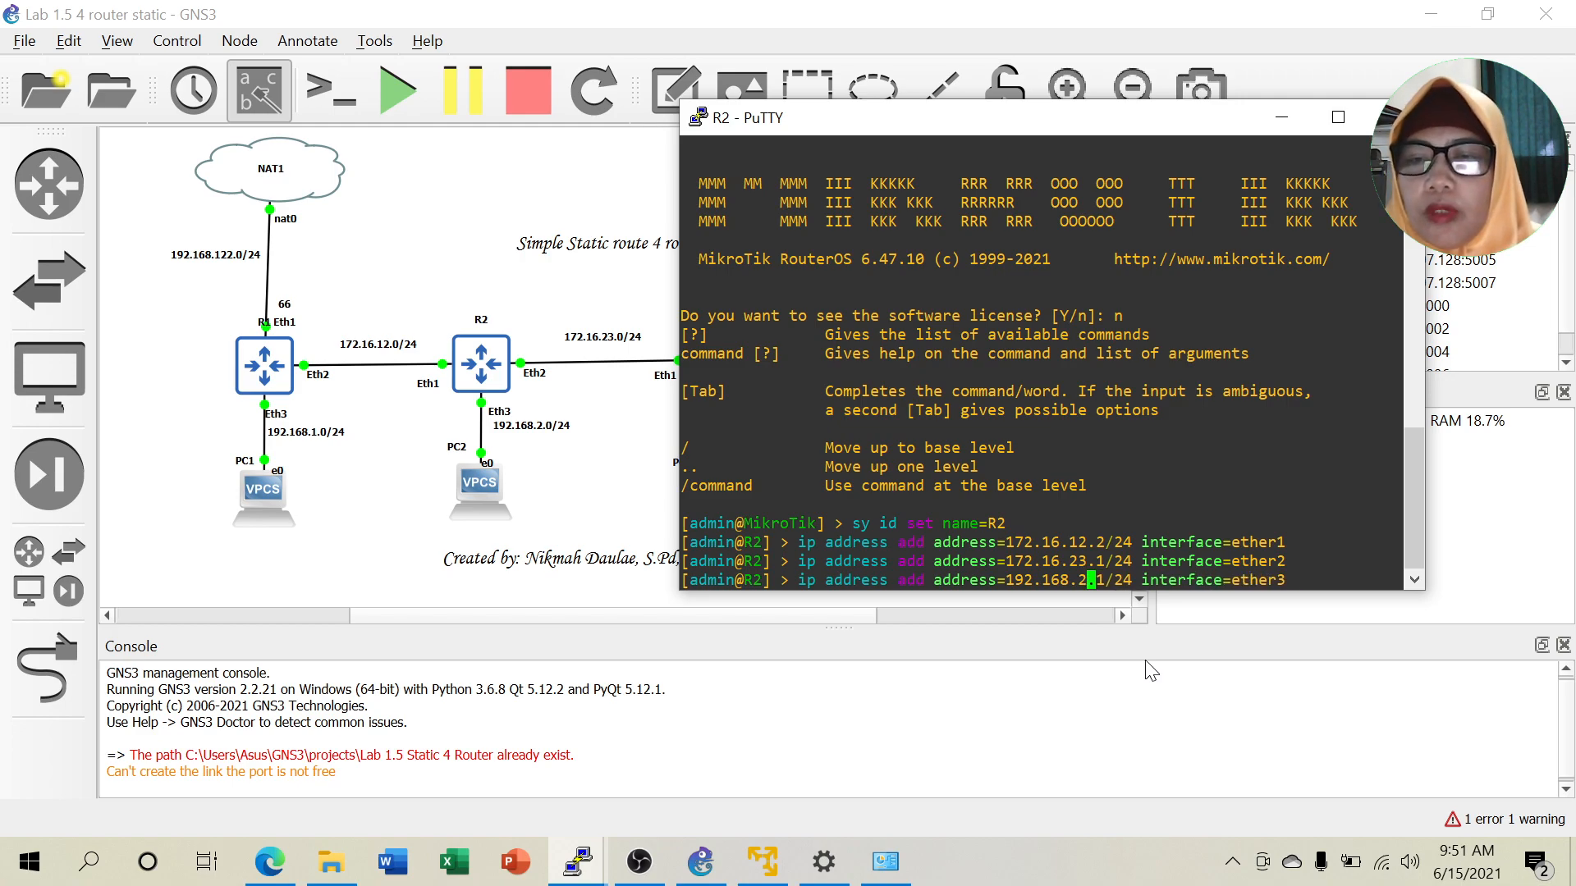
pyautogui.press('Return')
# List R2's interface addresses and ping 192.168.2.2 to confirm replies.
pyautogui.write('ip address pr')
pyautogui.press('Return')
pyautogui.write('ping 192.168.')
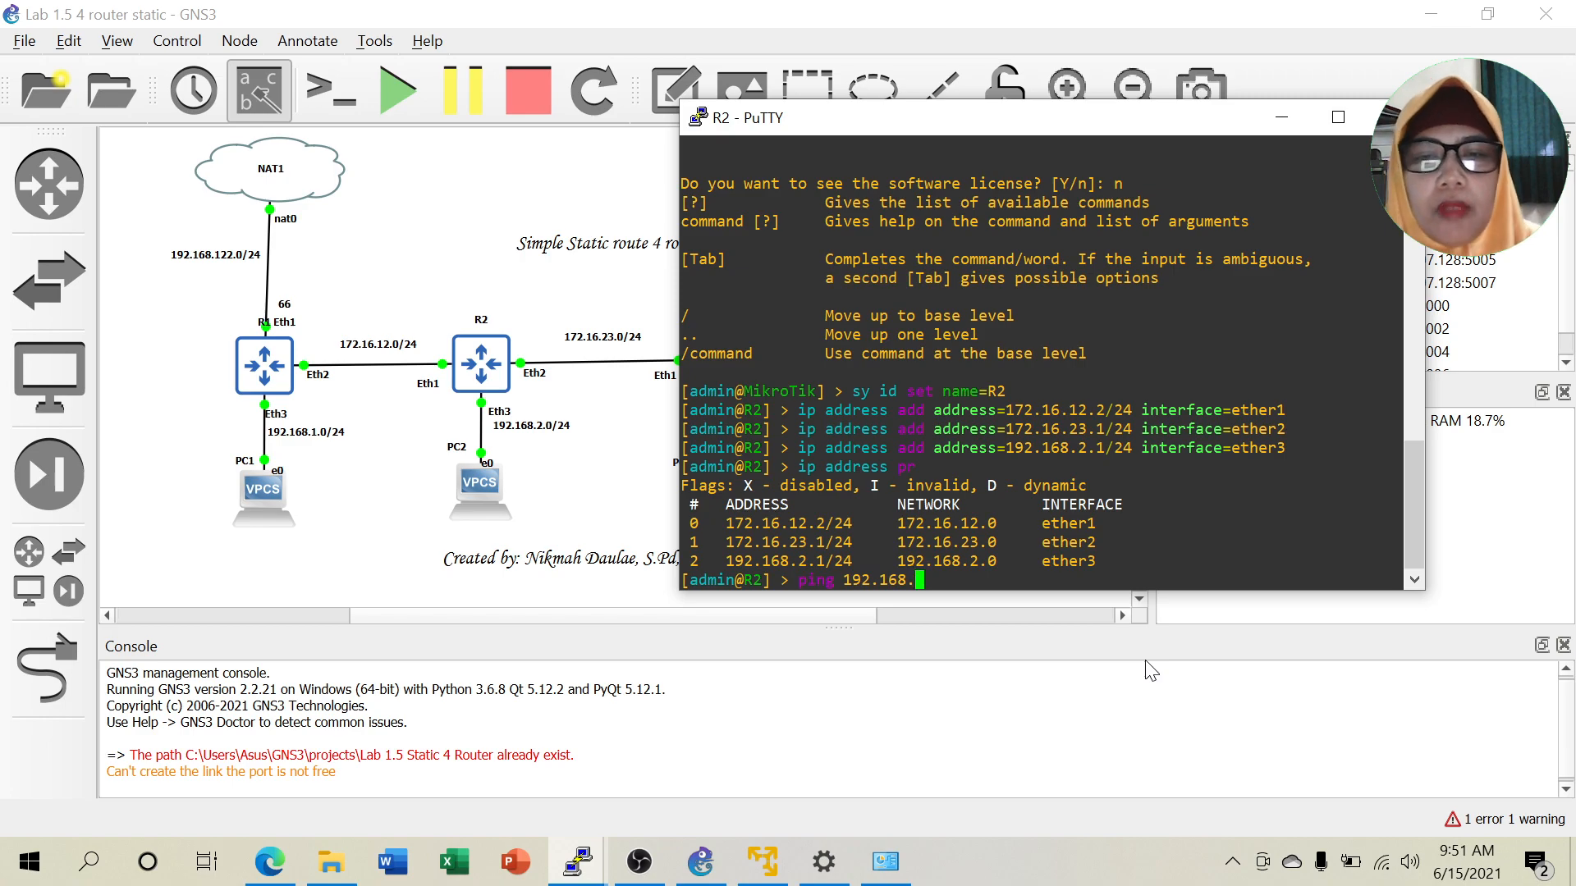
pyautogui.write('2.2')
pyautogui.press('Return')
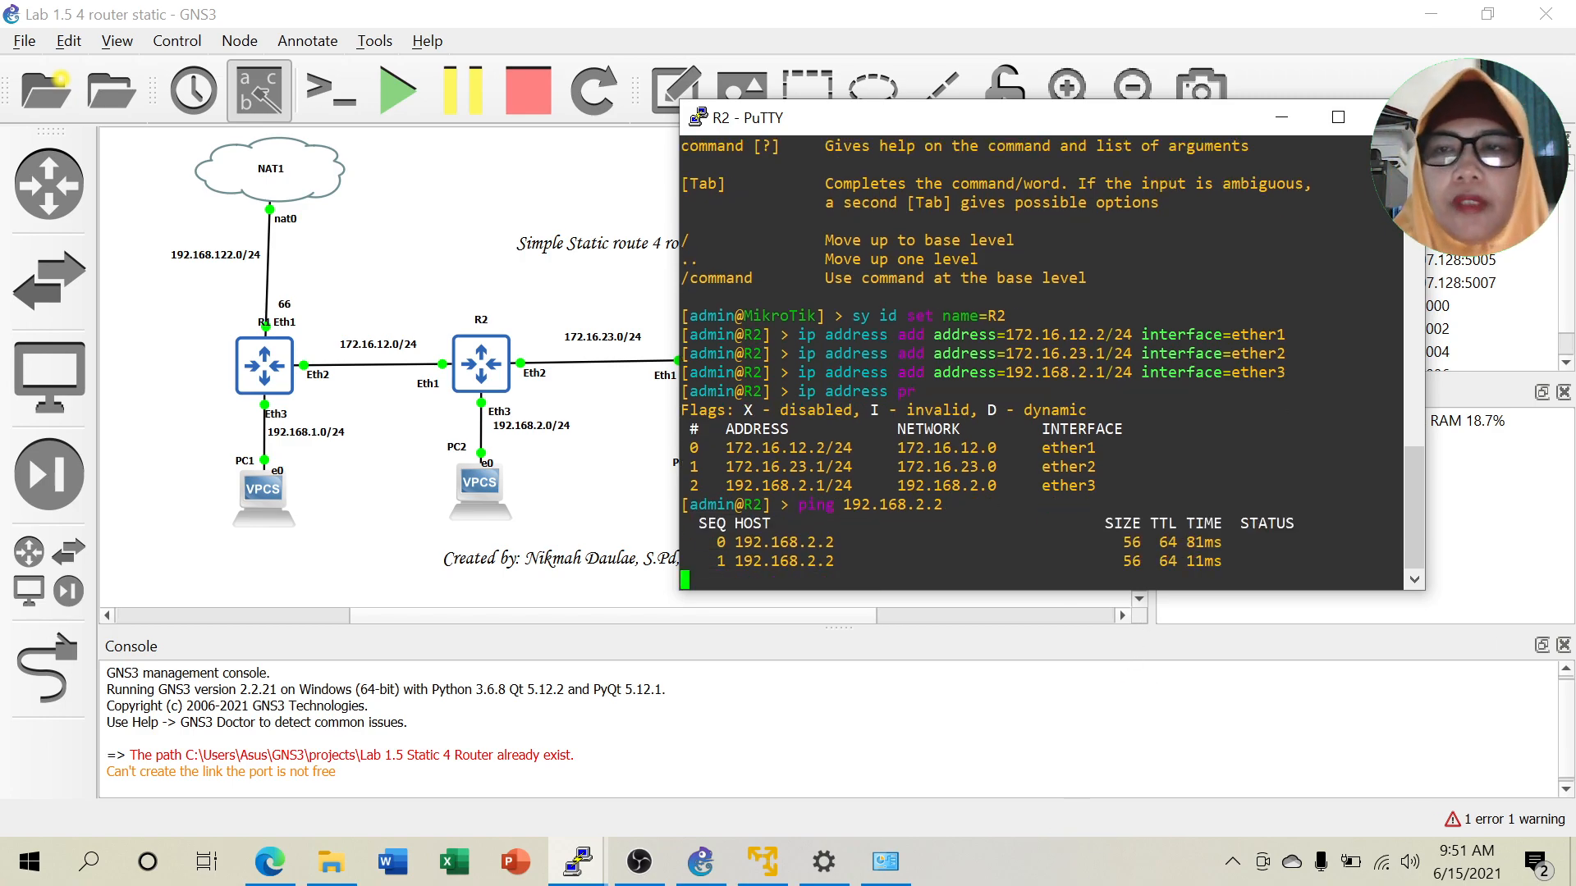
# Start the R4 router and PC4, and open R4's console.
pyautogui.click(1272, 122)
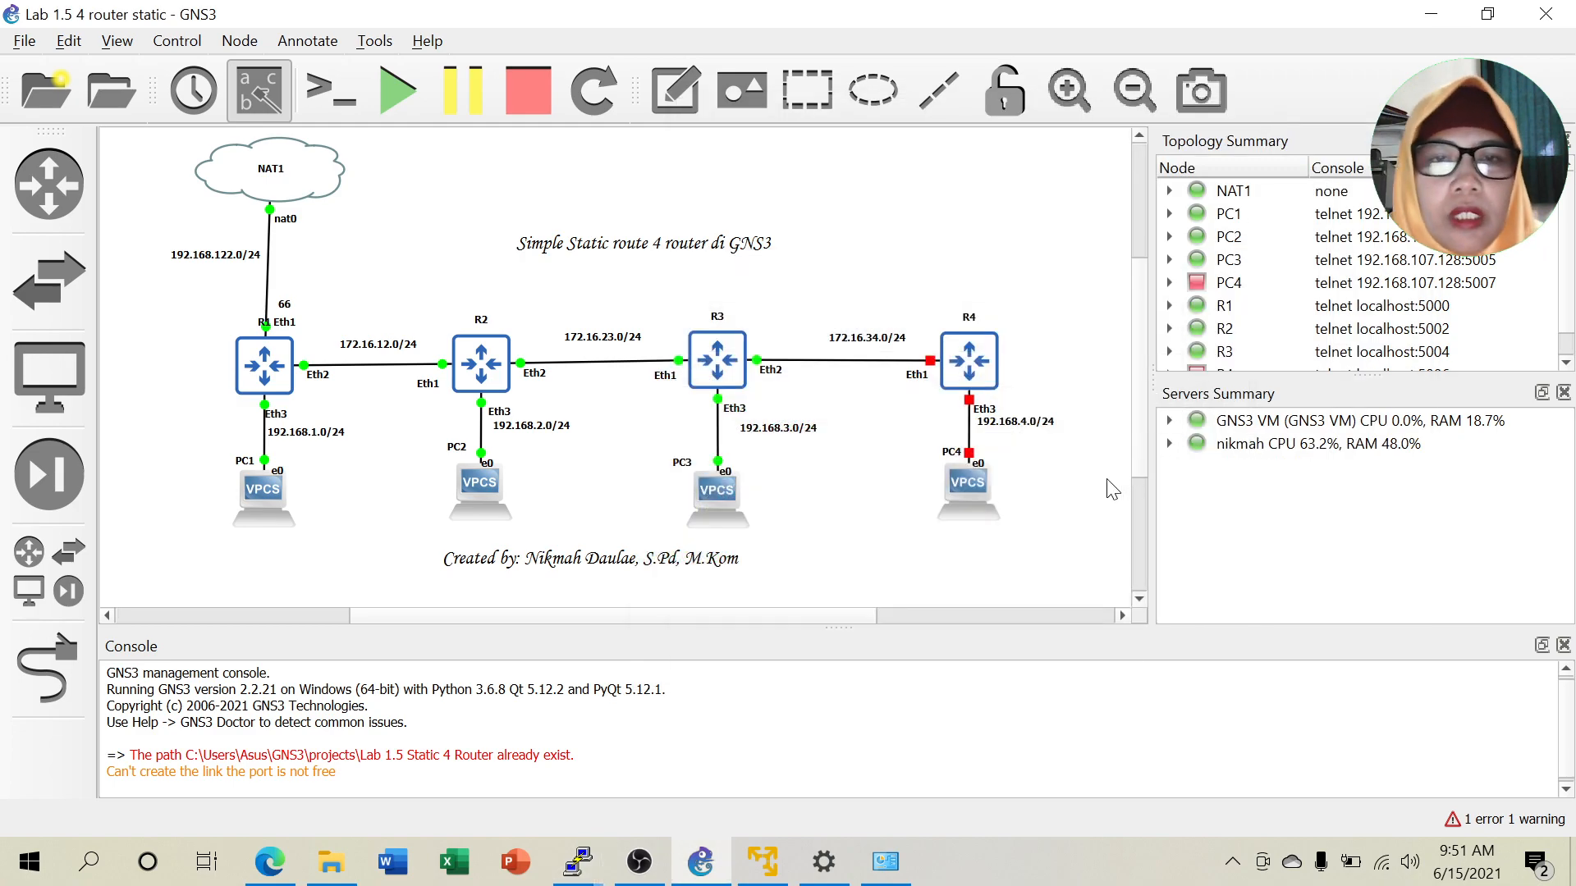
pyautogui.rightClick(965, 371)
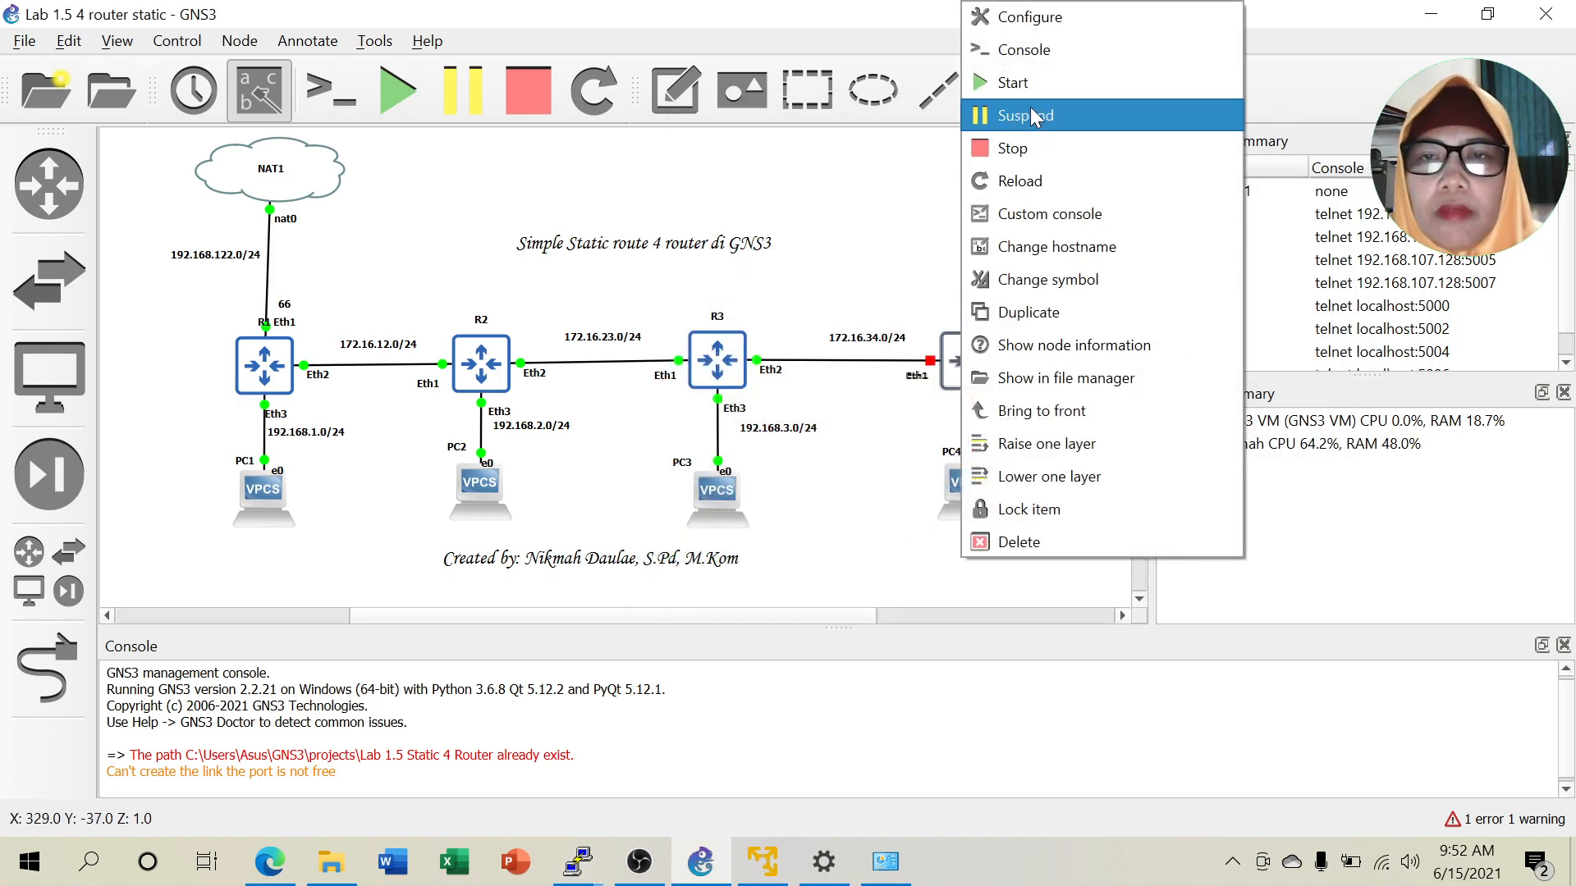
pyautogui.click(1036, 75)
pyautogui.rightClick(975, 476)
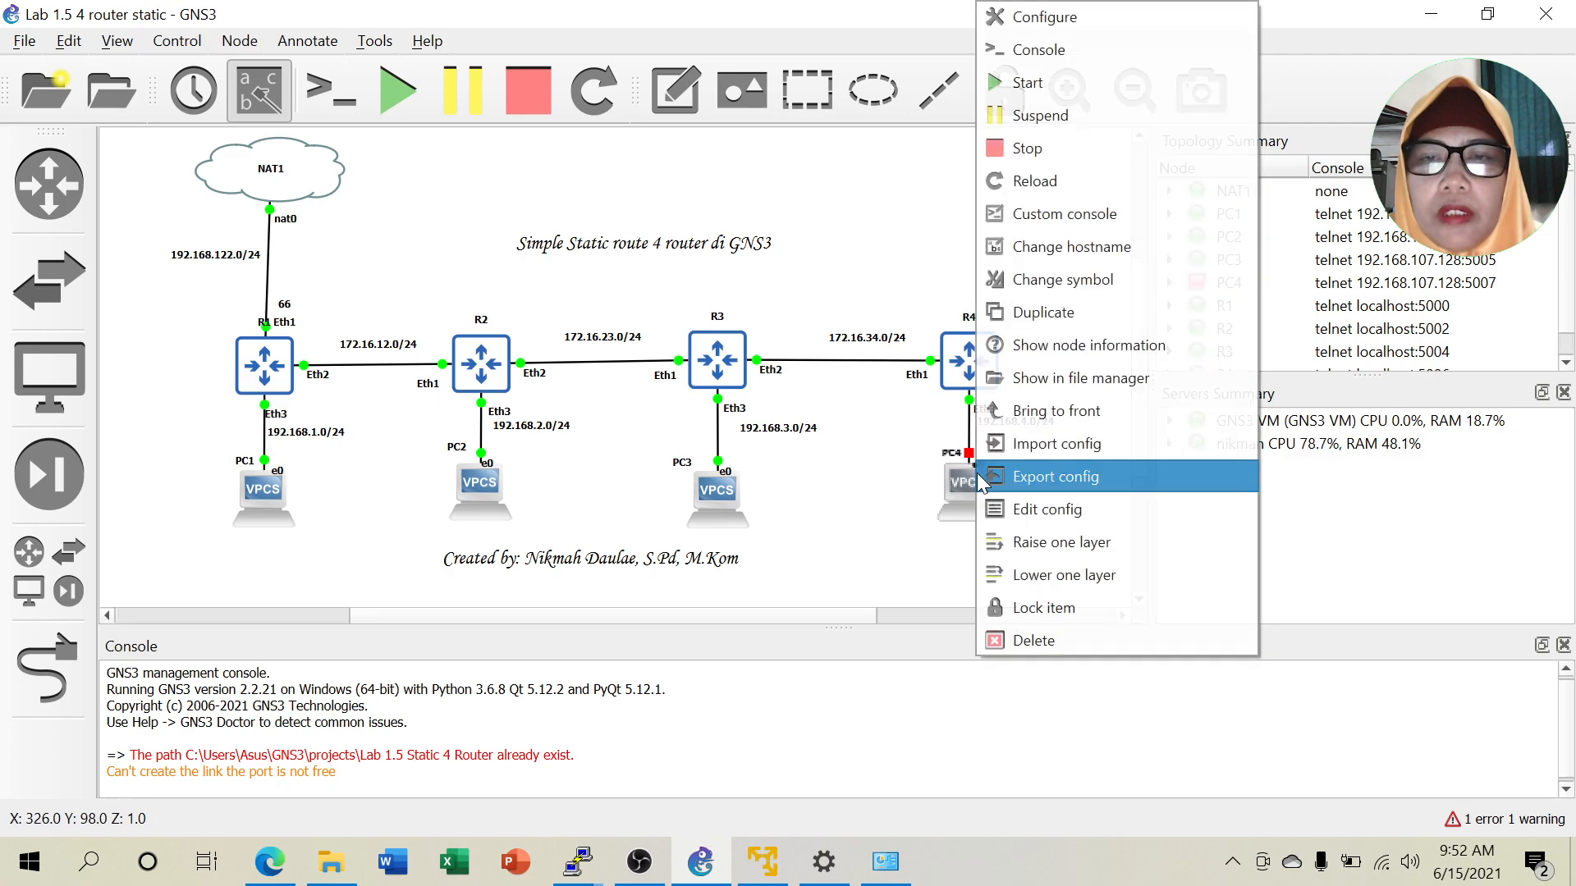
pyautogui.click(1046, 79)
pyautogui.rightClick(967, 361)
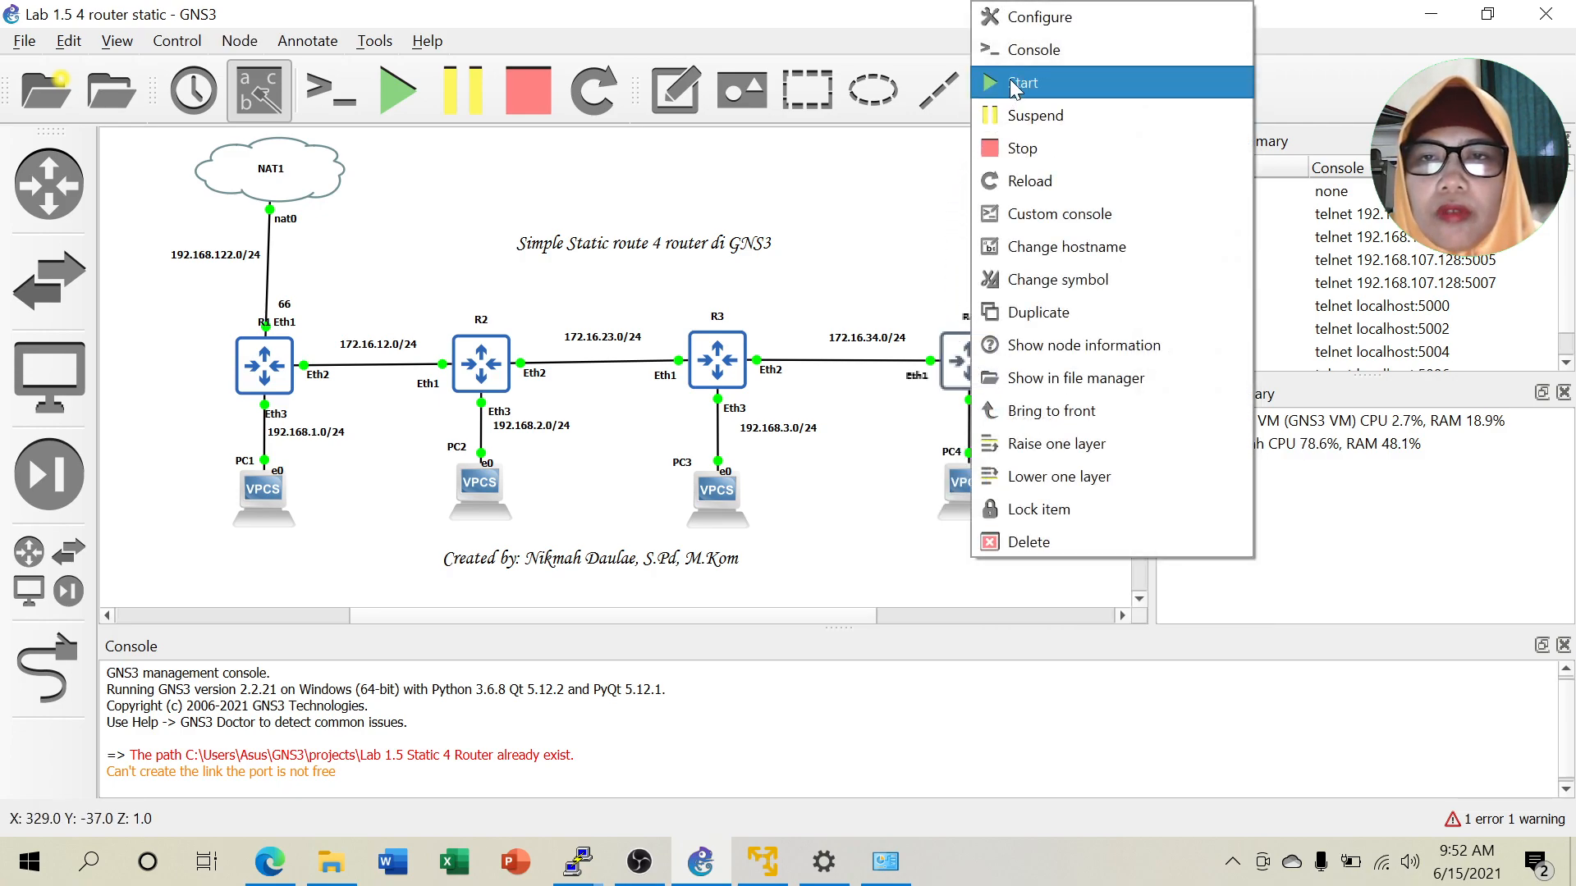
pyautogui.click(1031, 51)
# Open PC4's console and set its address to 192.168.4.2 with gateway 192.168.4.1.
pyautogui.click(800, 215)
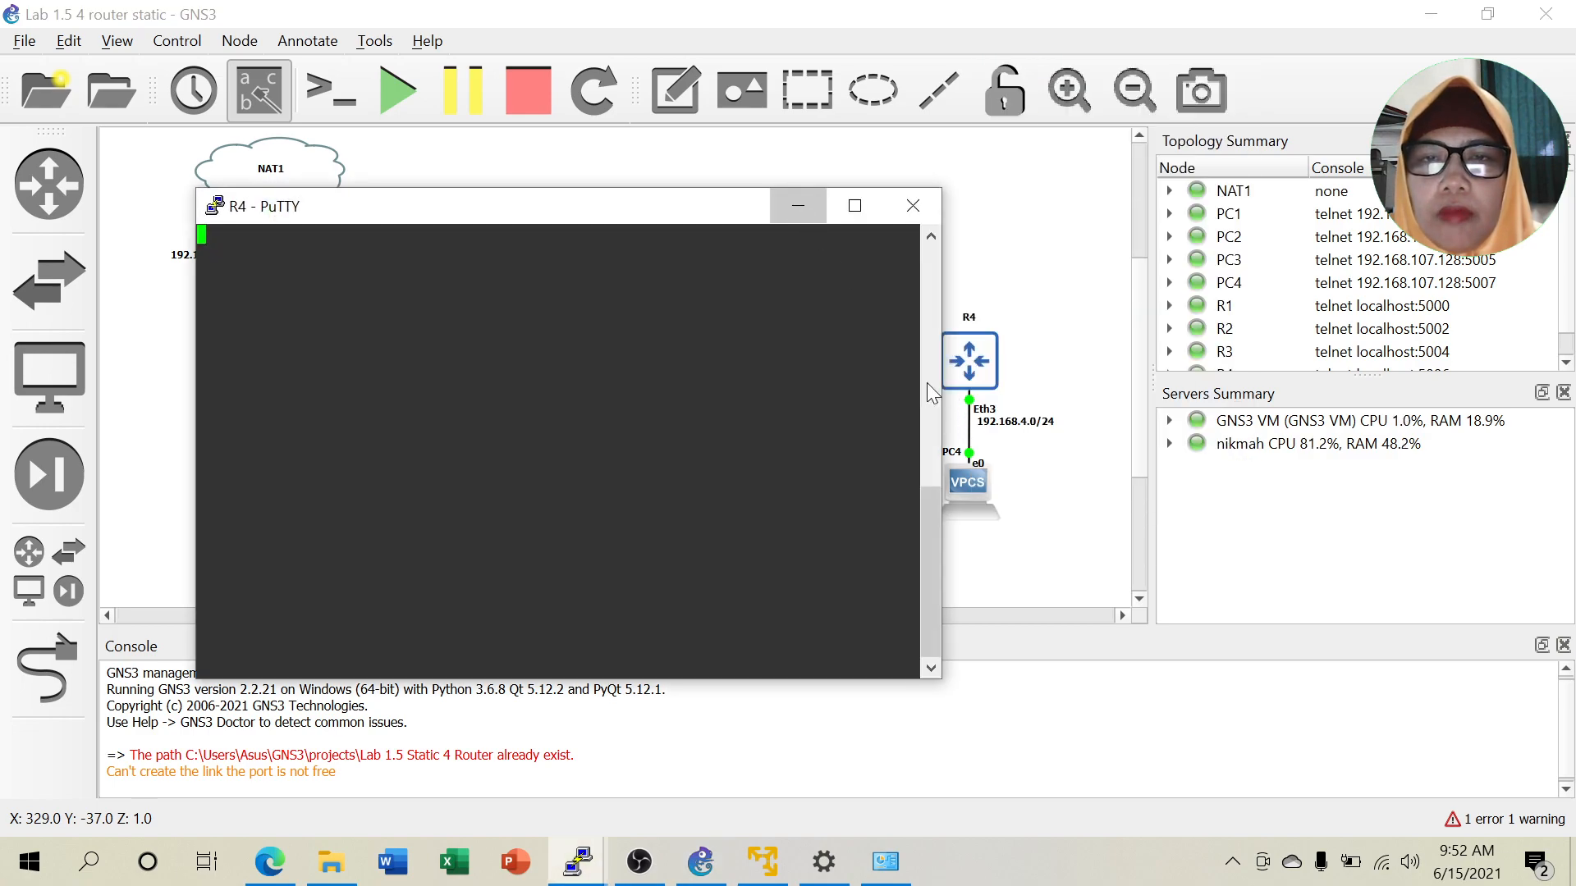
pyautogui.rightClick(965, 481)
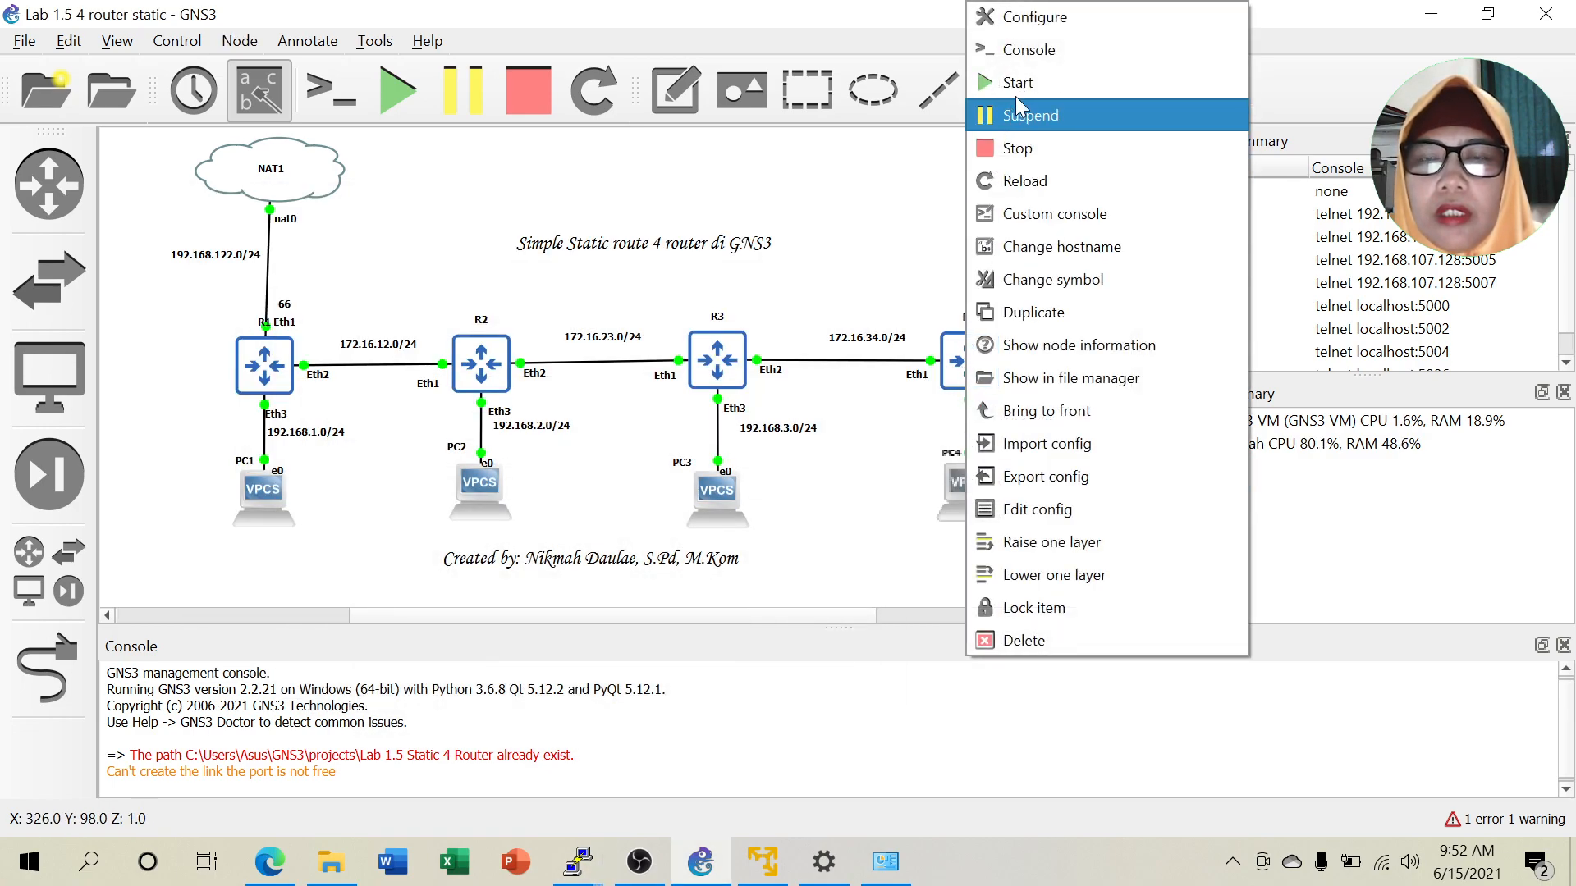
pyautogui.click(1038, 49)
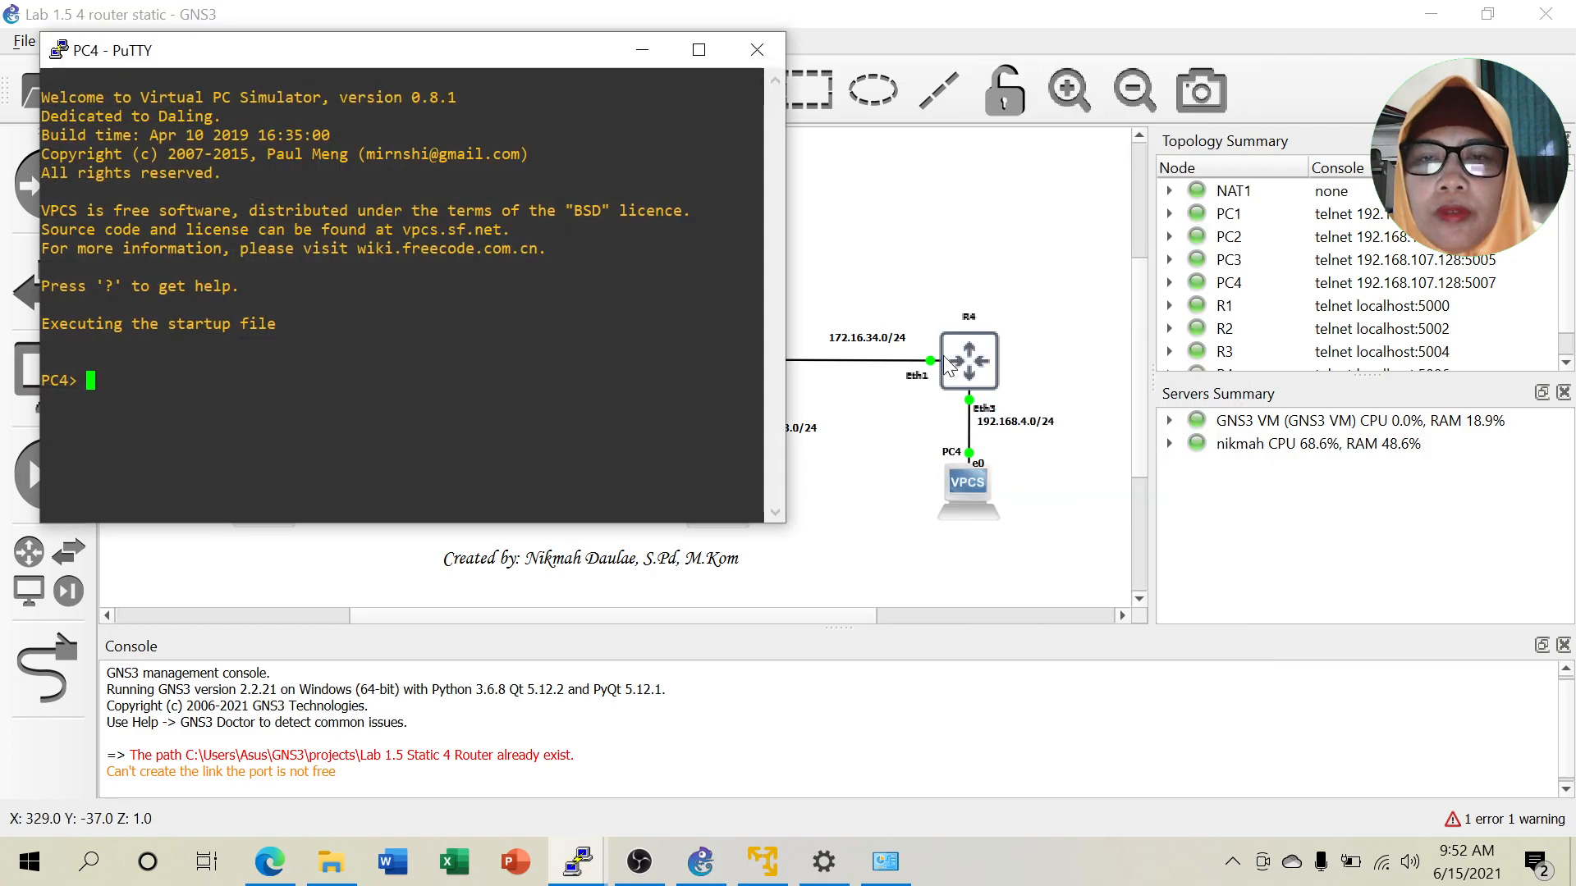
pyautogui.moveTo(365, 49); pyautogui.dragTo(1365, 89)
pyautogui.write('ip 1')
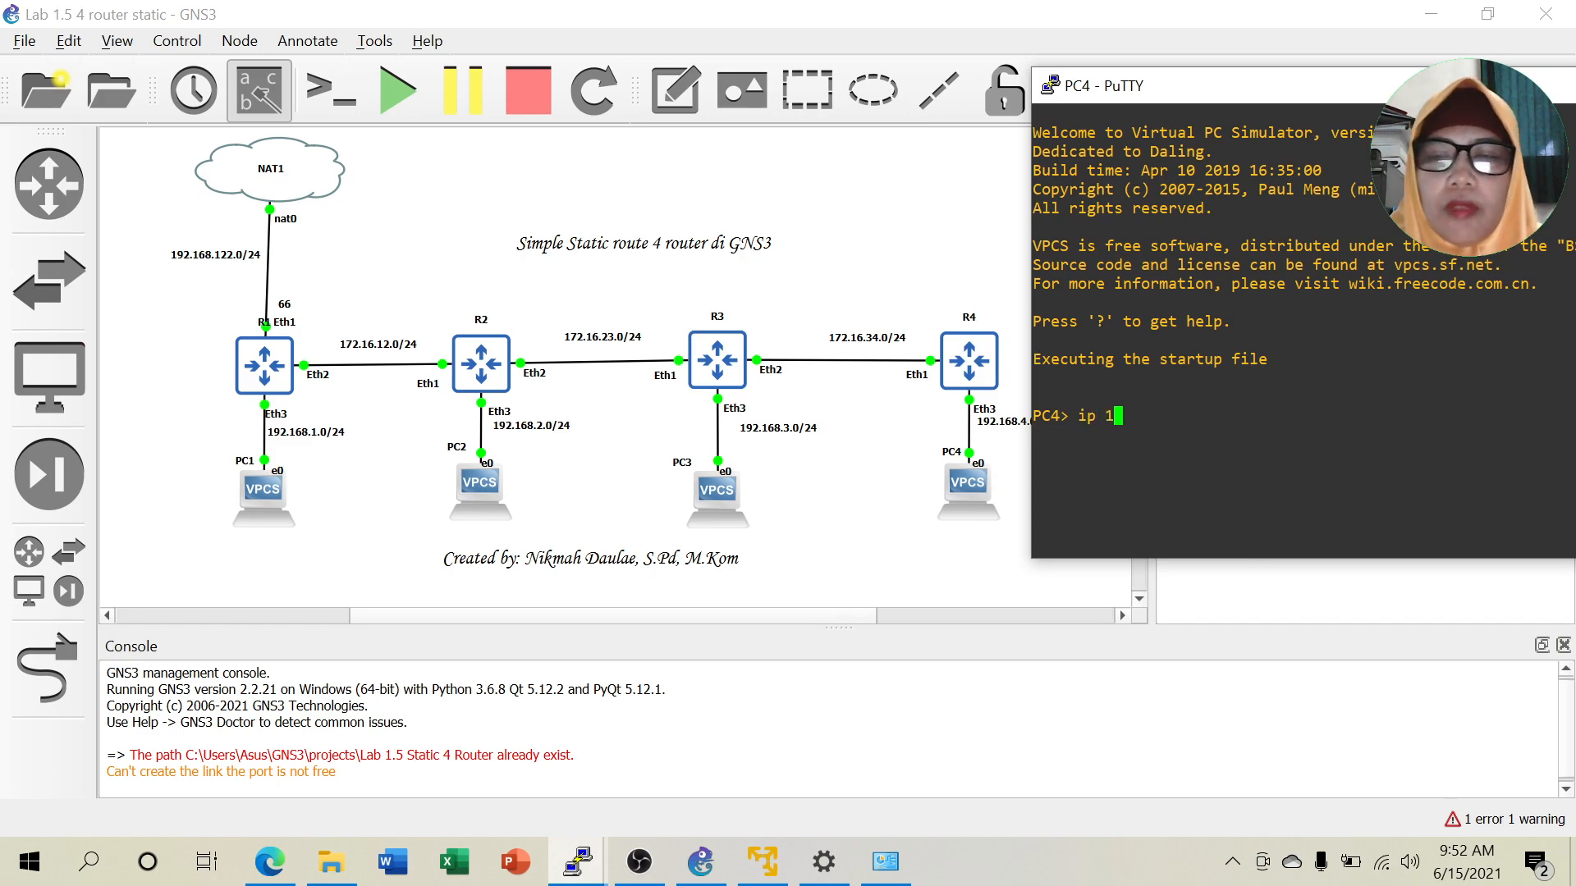
pyautogui.write('92.168')
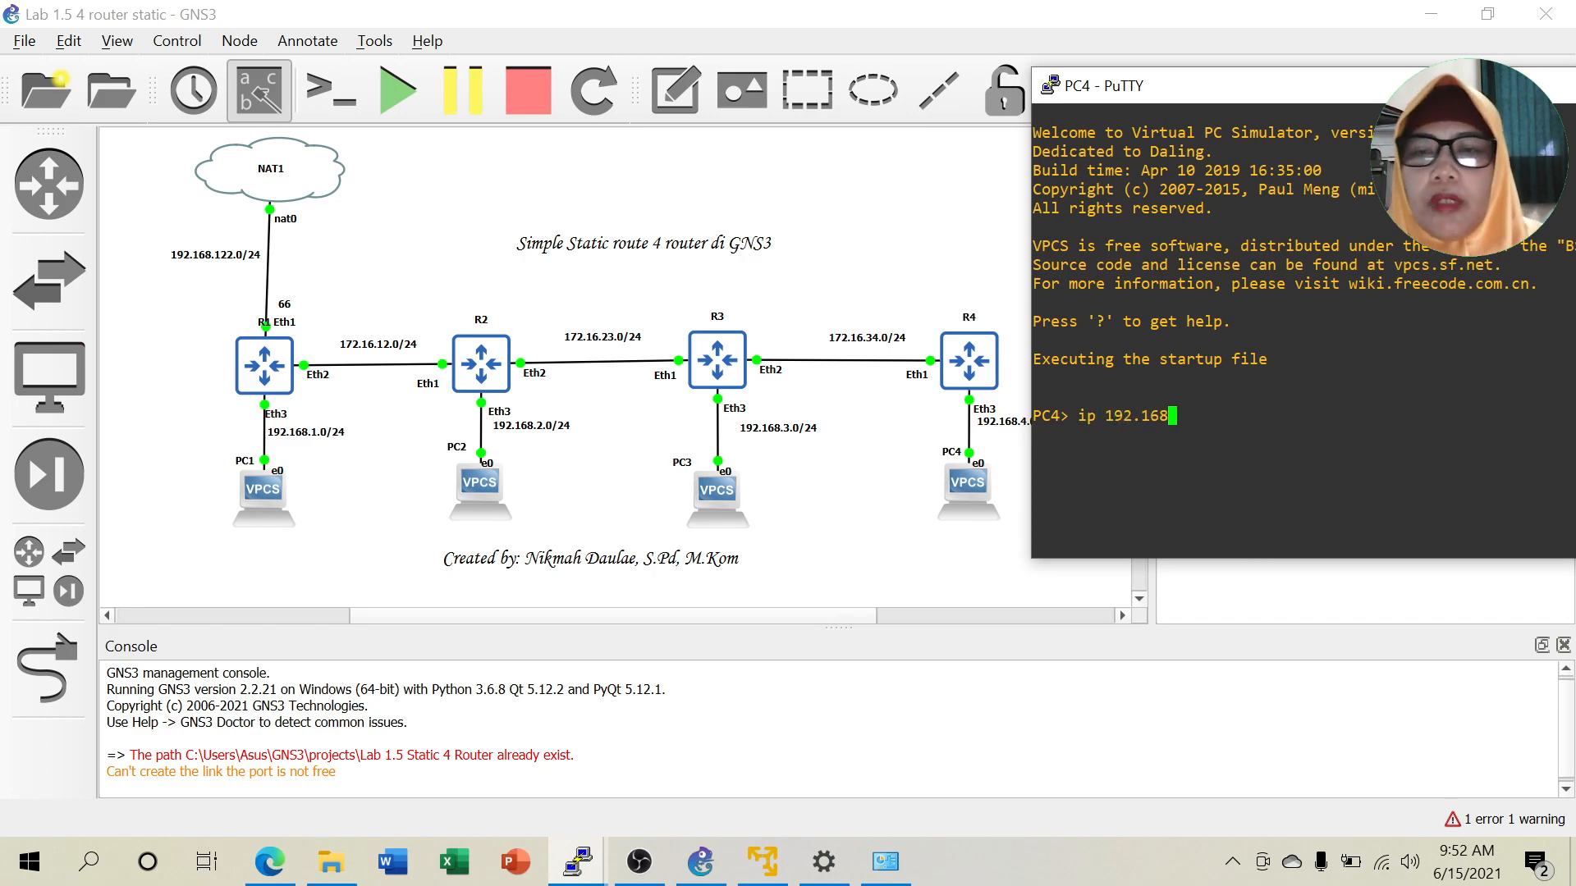
pyautogui.write('.4.2 ')
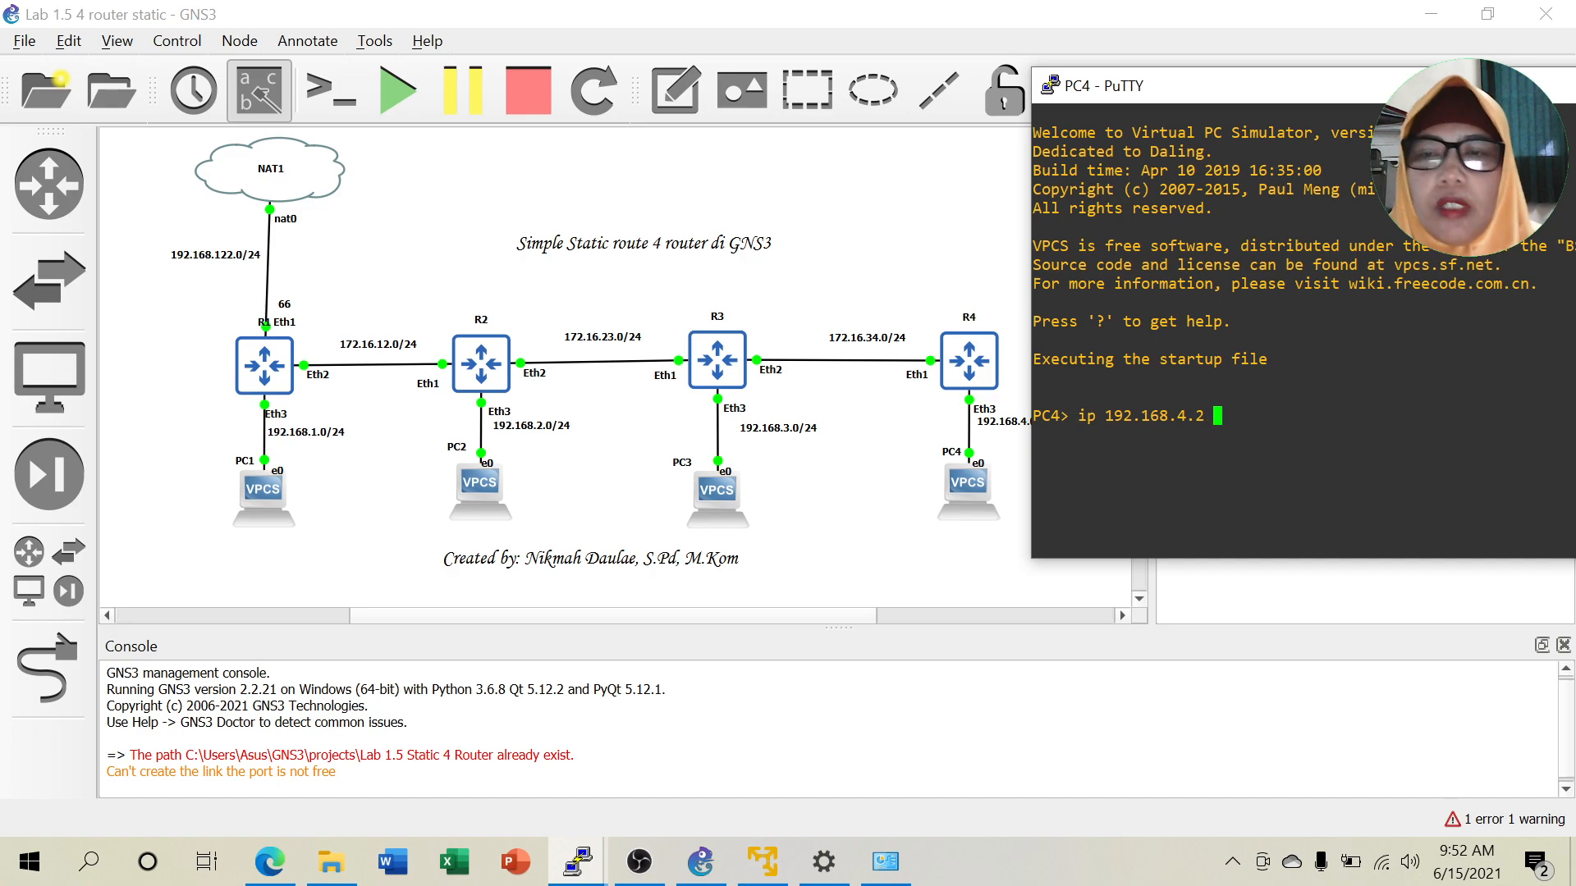
pyautogui.write('192')
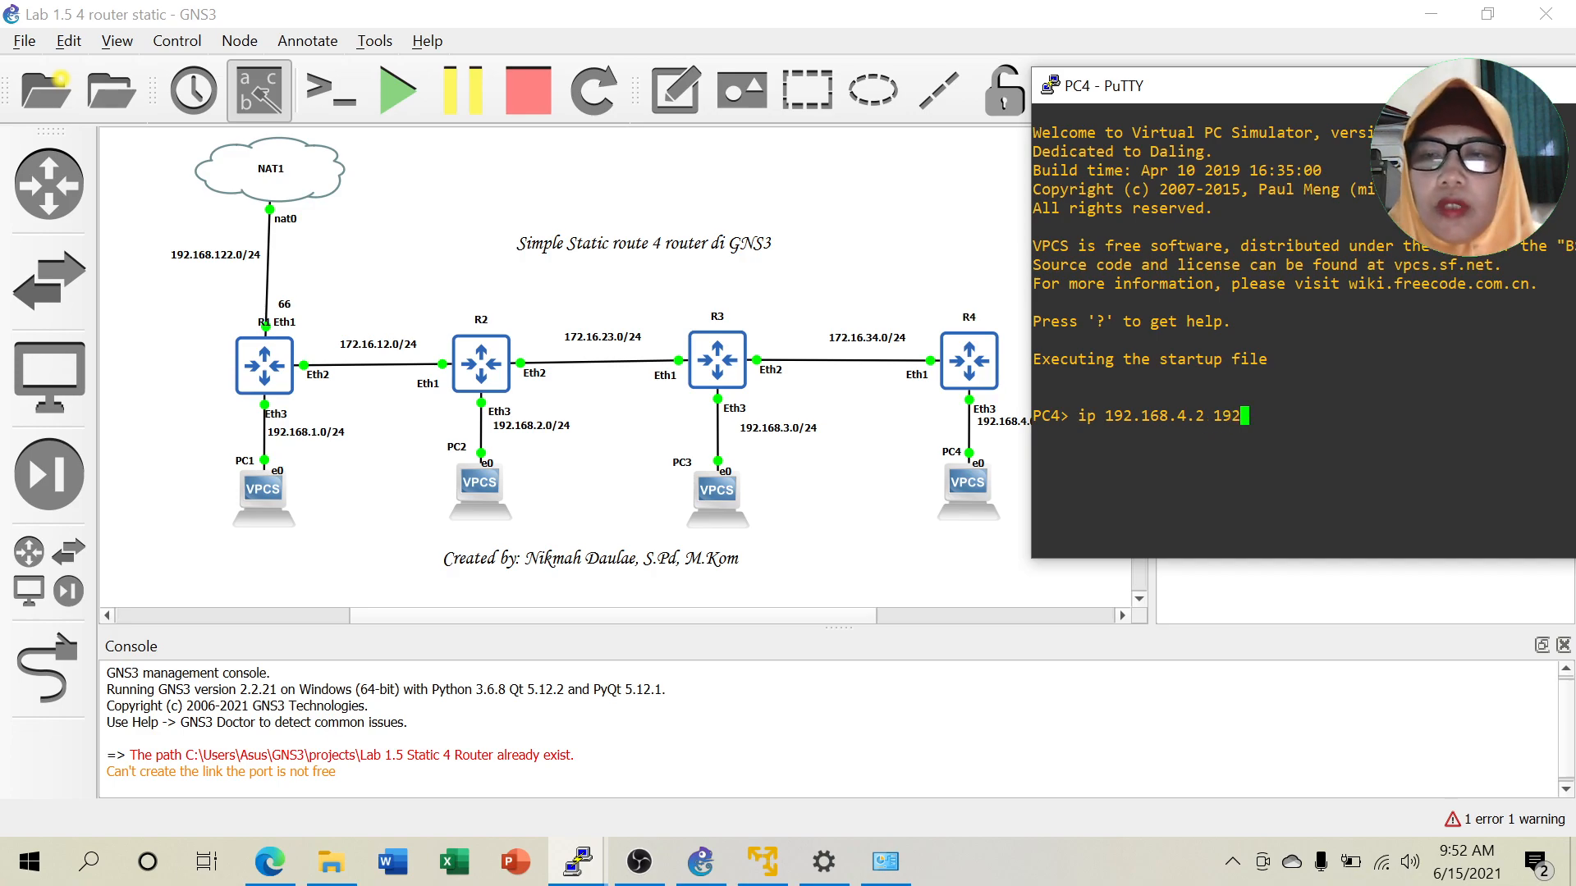
pyautogui.write('.168.')
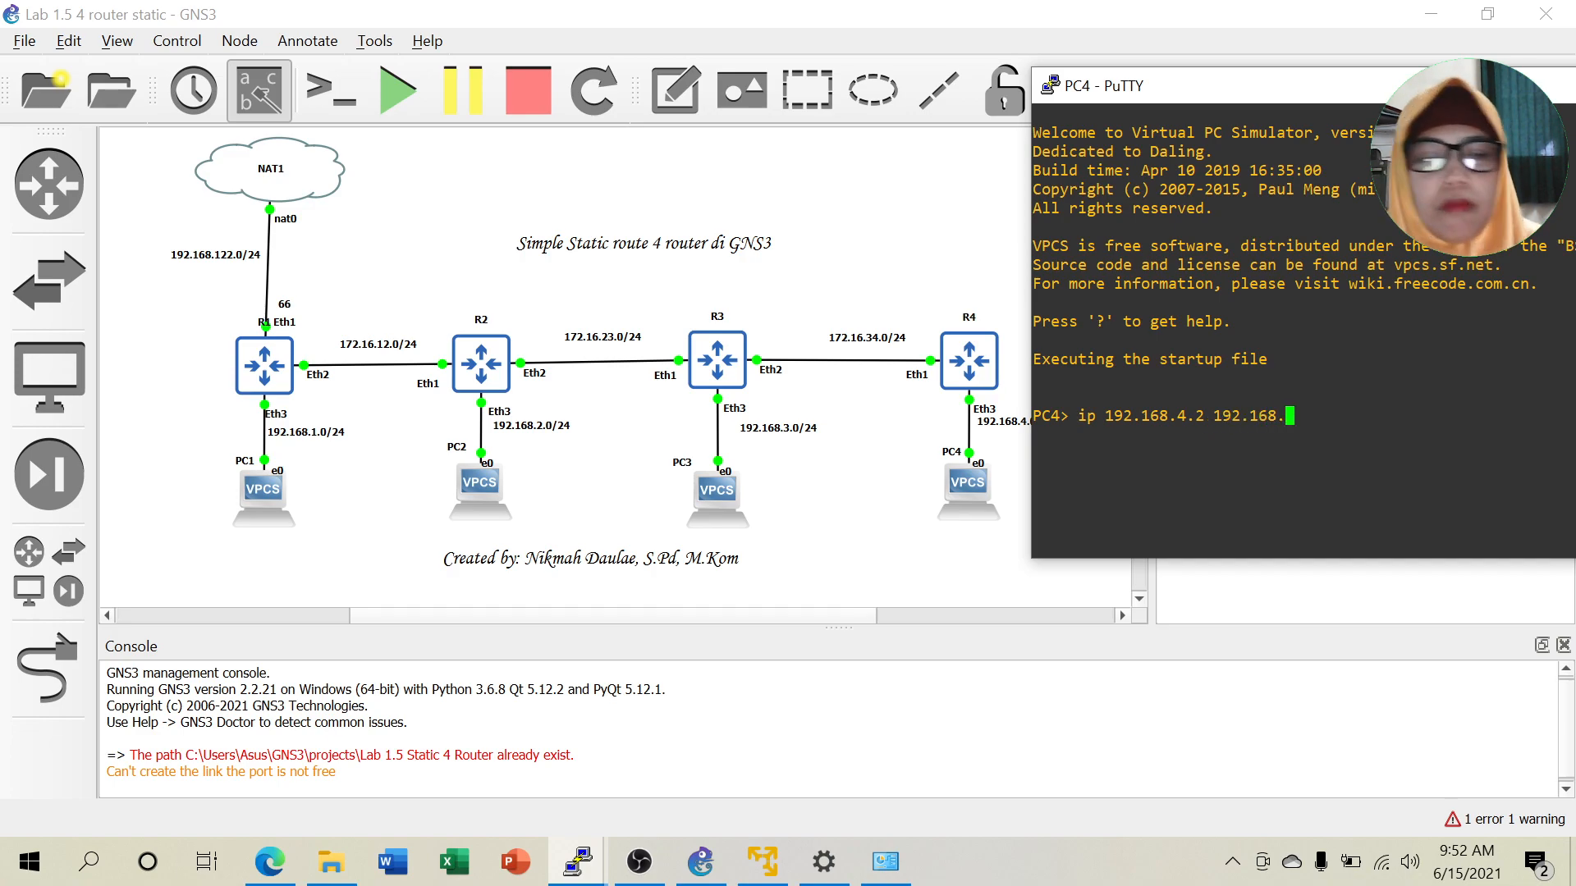
pyautogui.write('4.1')
pyautogui.press('Return')
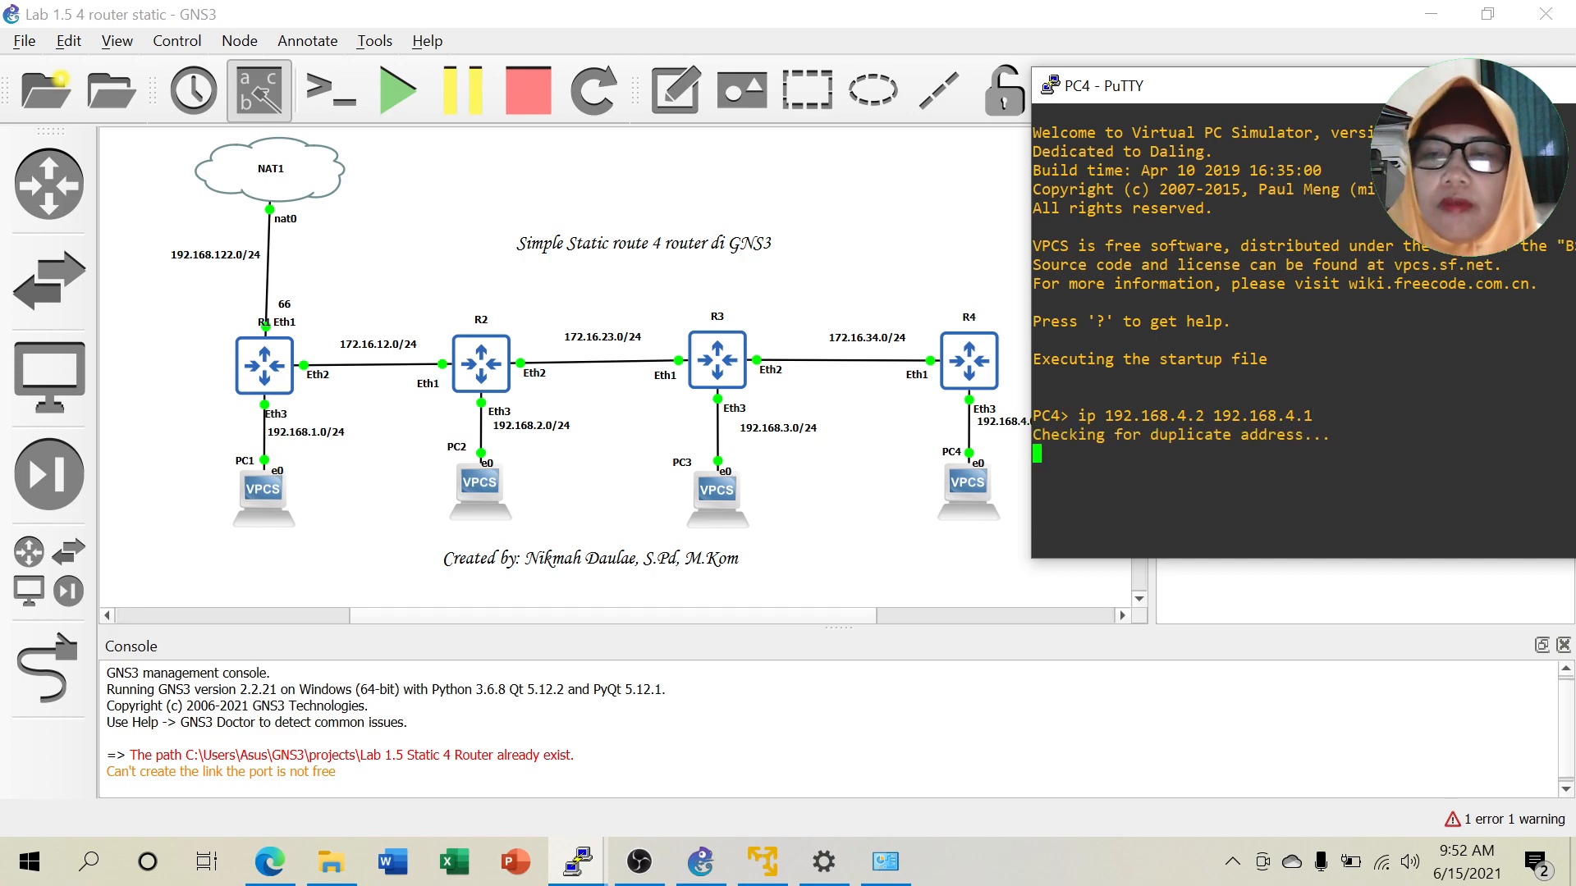
pyautogui.moveTo(1567, 99); pyautogui.dragTo(1365, 112)
pyautogui.click(1434, 98)
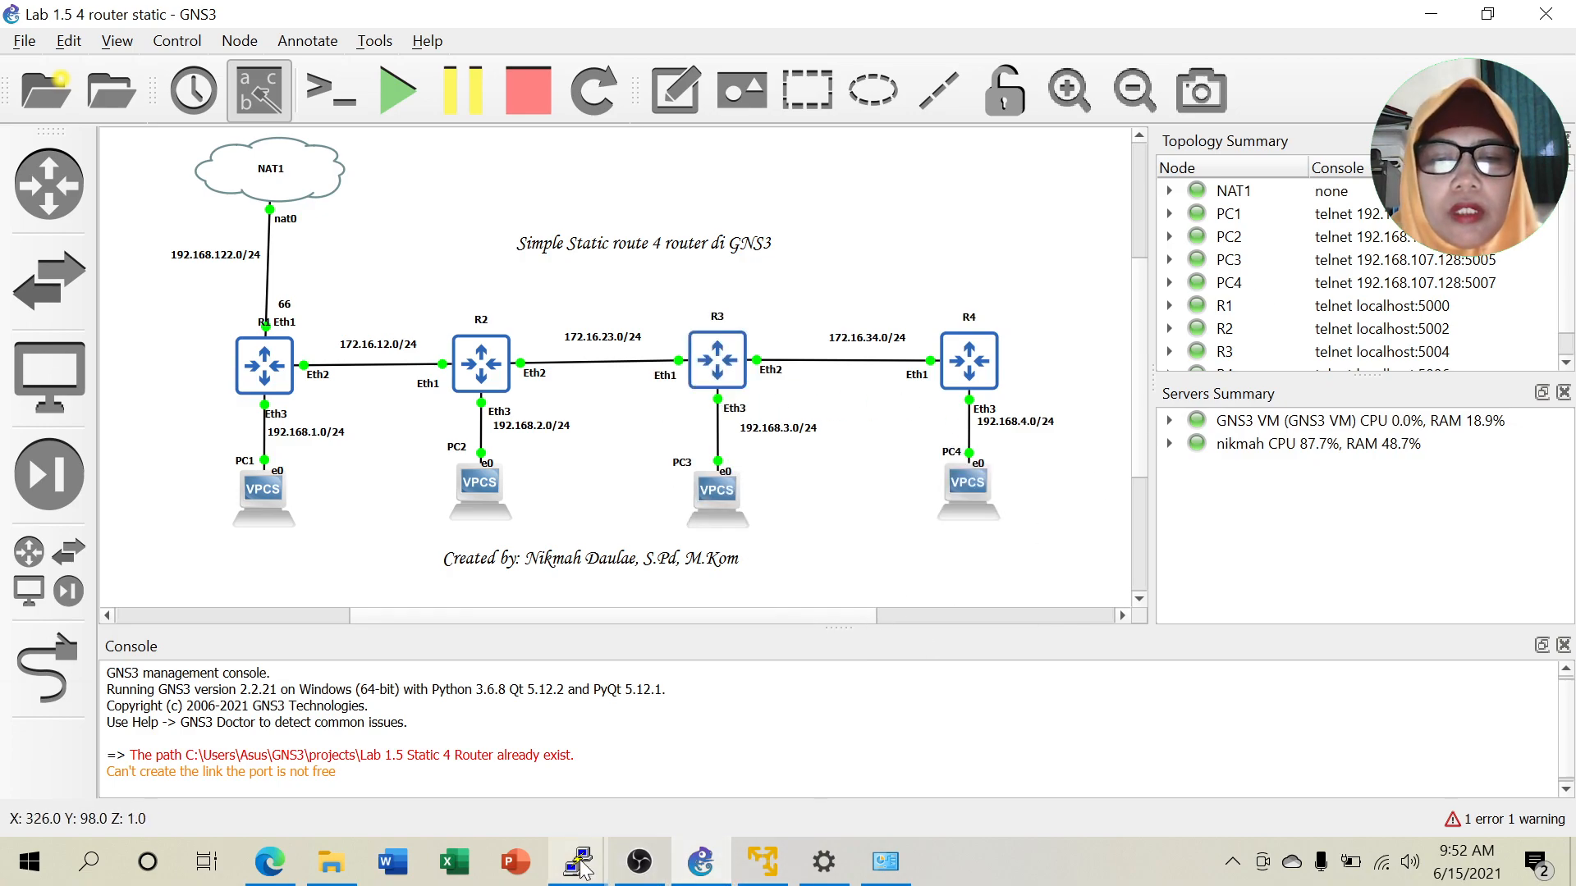
# Log in to R3's console as admin and set the router identity to R3.
pyautogui.moveTo(581, 863)
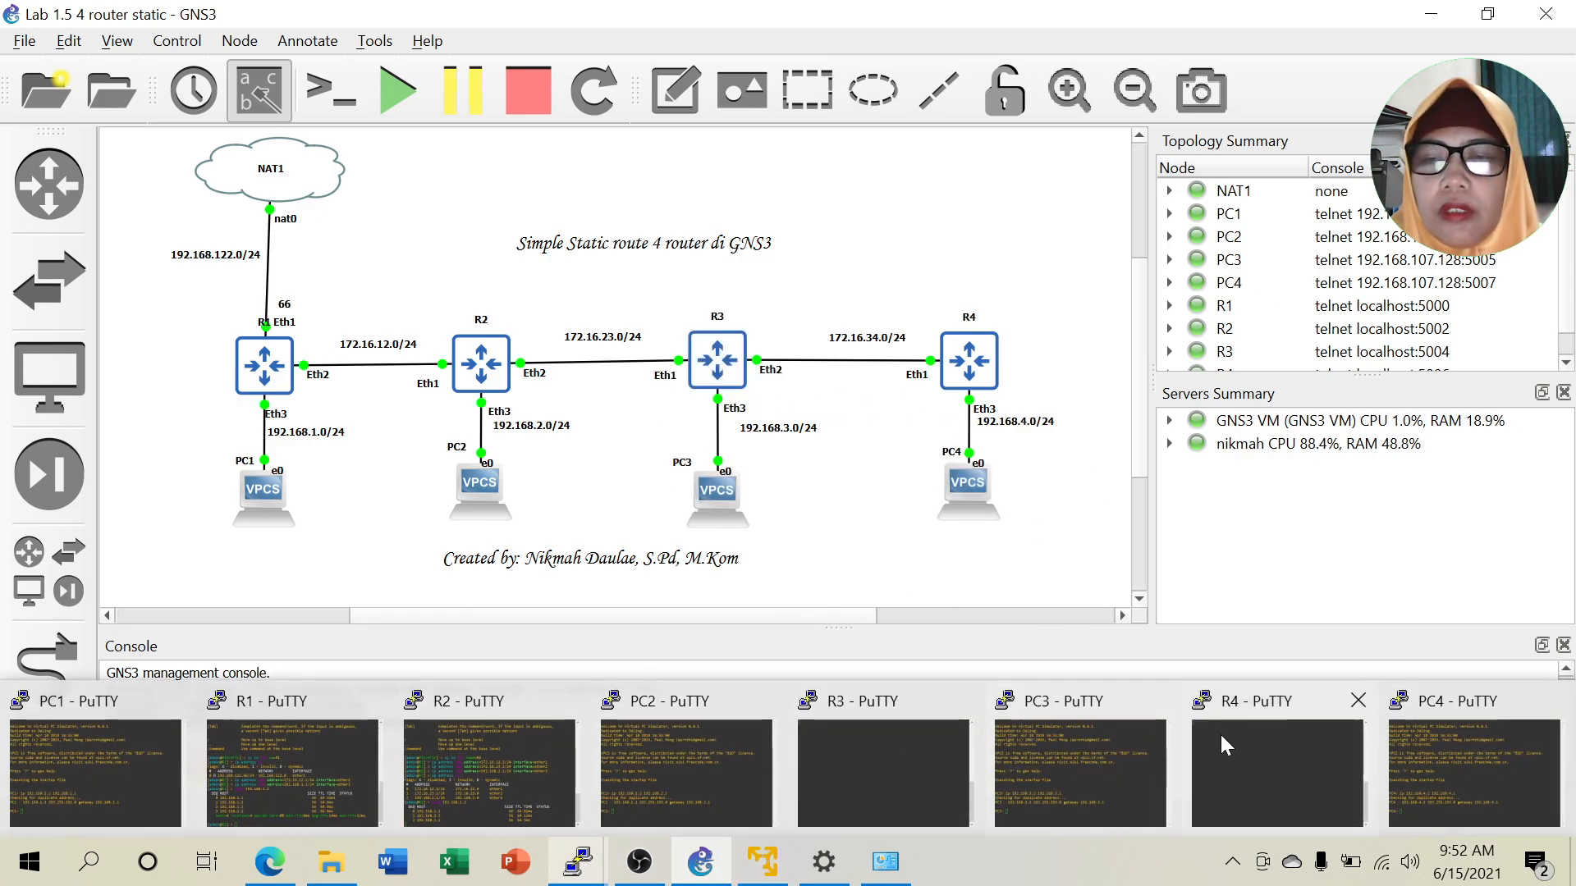
pyautogui.click(898, 786)
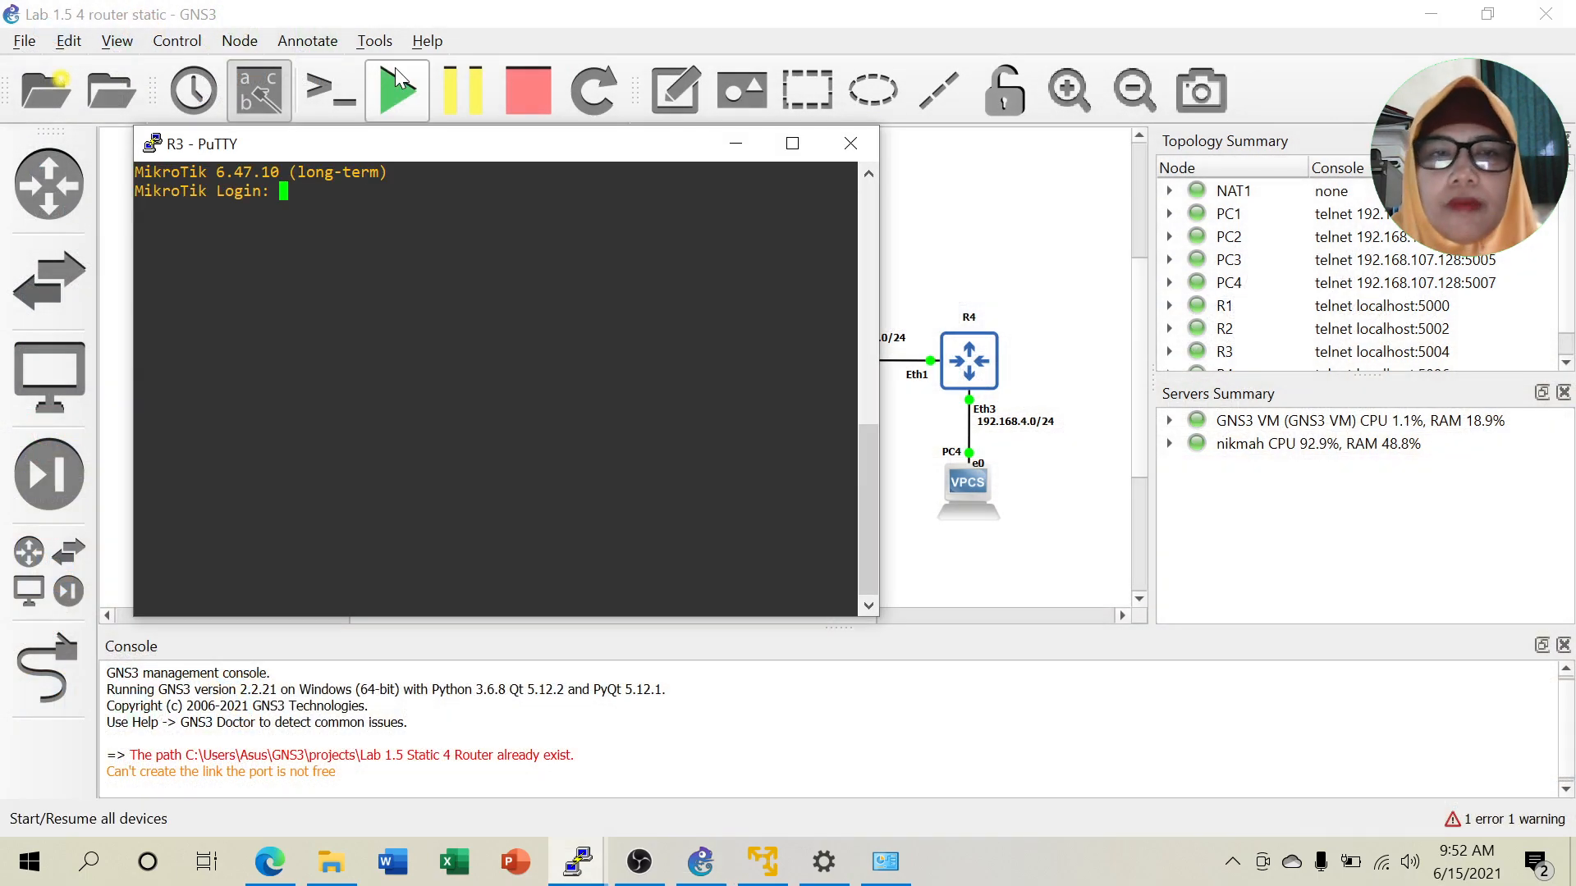
pyautogui.moveTo(443, 146); pyautogui.dragTo(1321, 117)
pyautogui.write('admin')
pyautogui.press('Return')
pyautogui.press('Return')
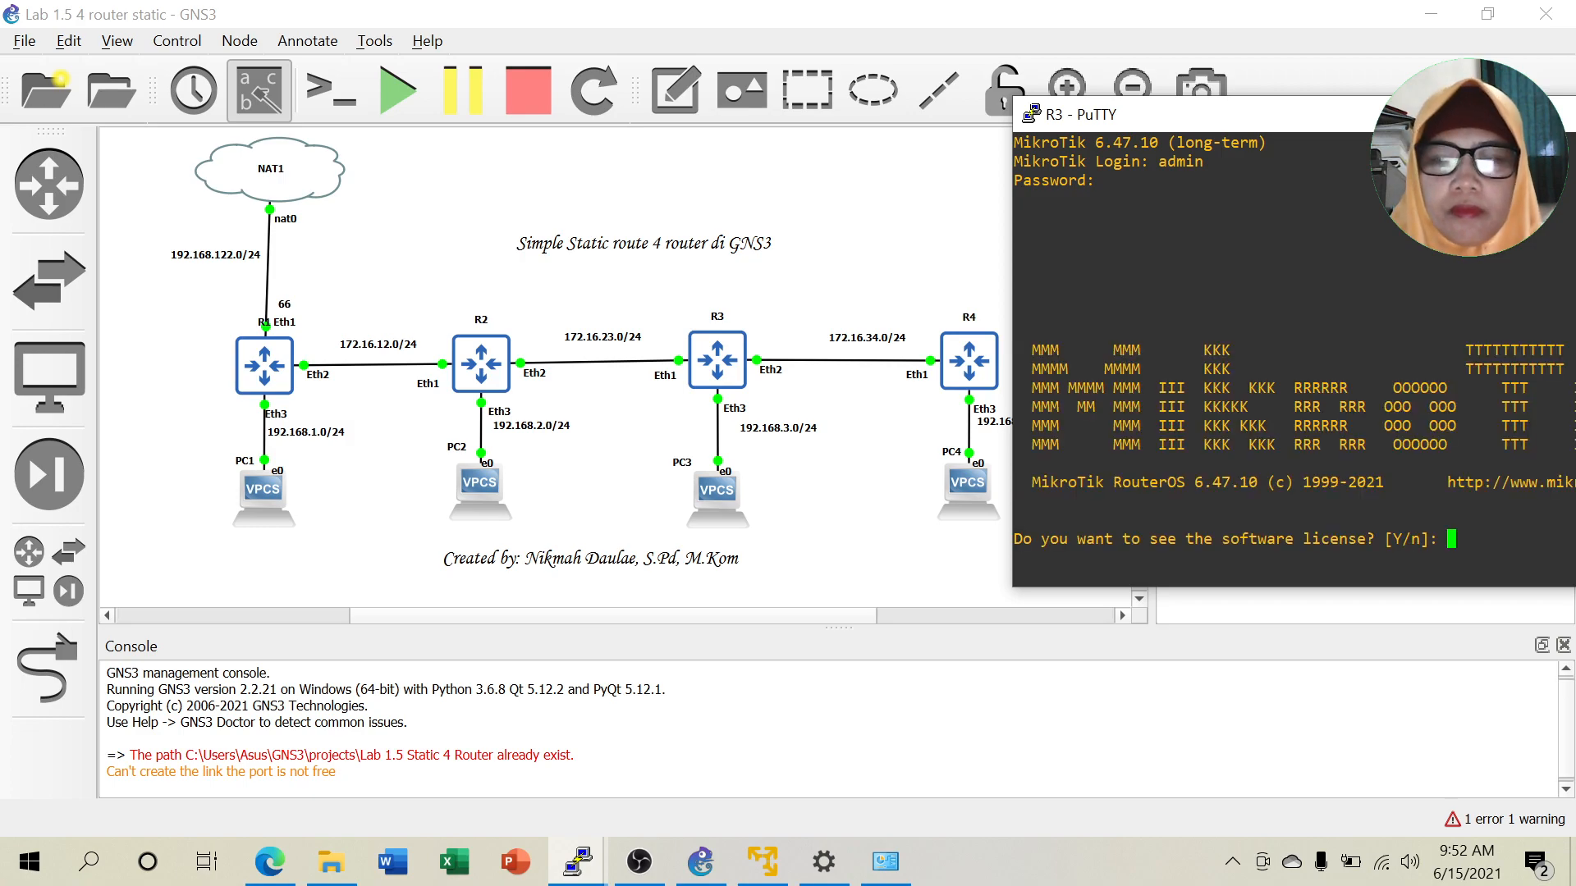
pyautogui.write('n@MikroTik] > ')
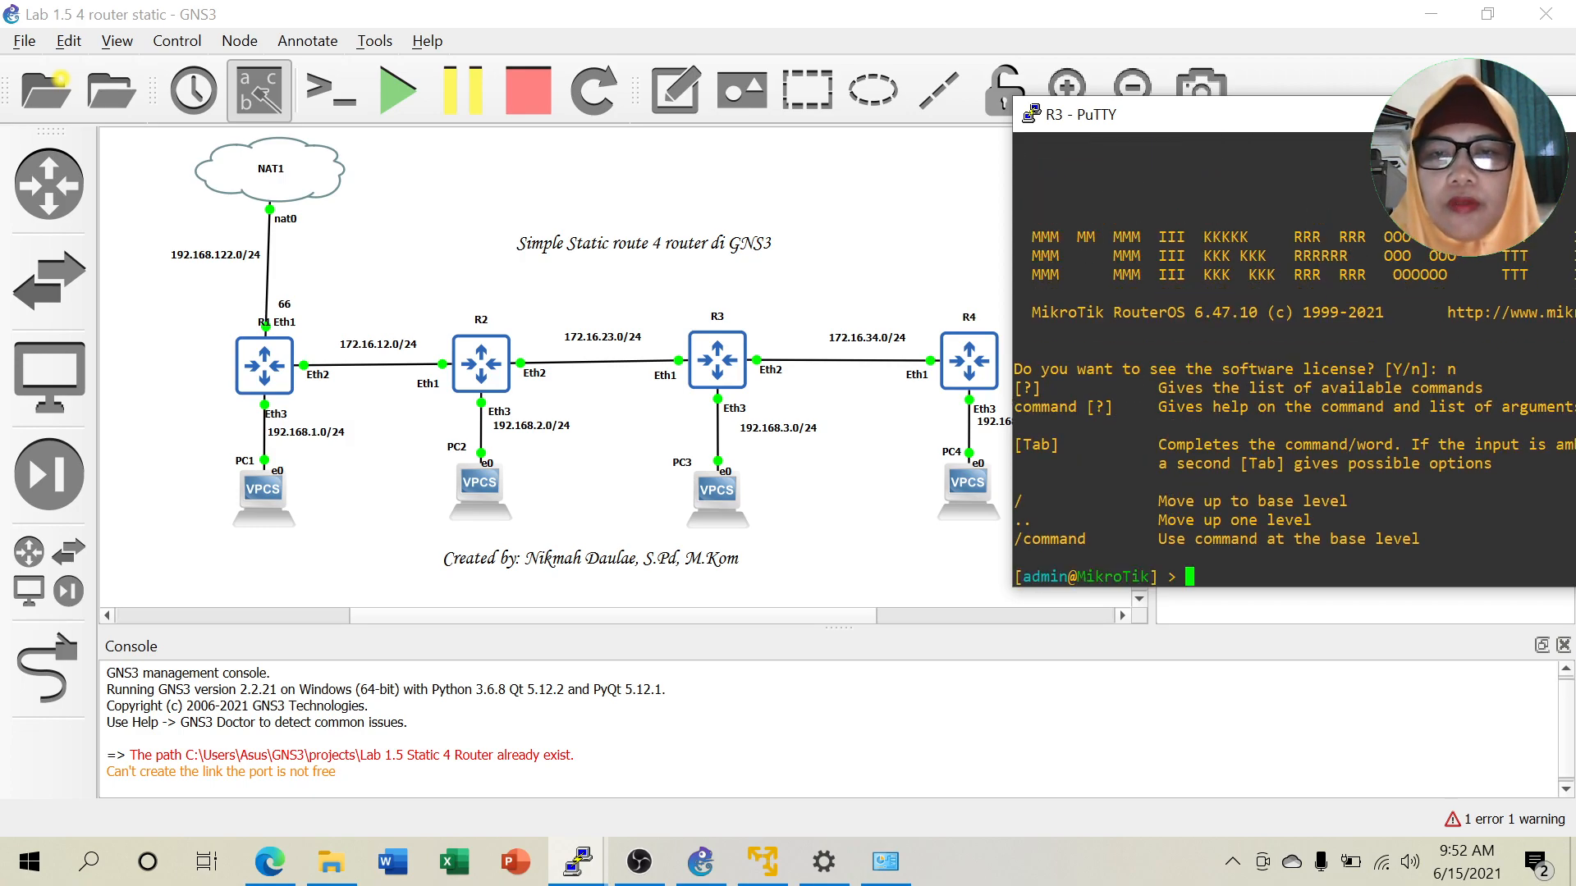
pyautogui.write('sy id ')
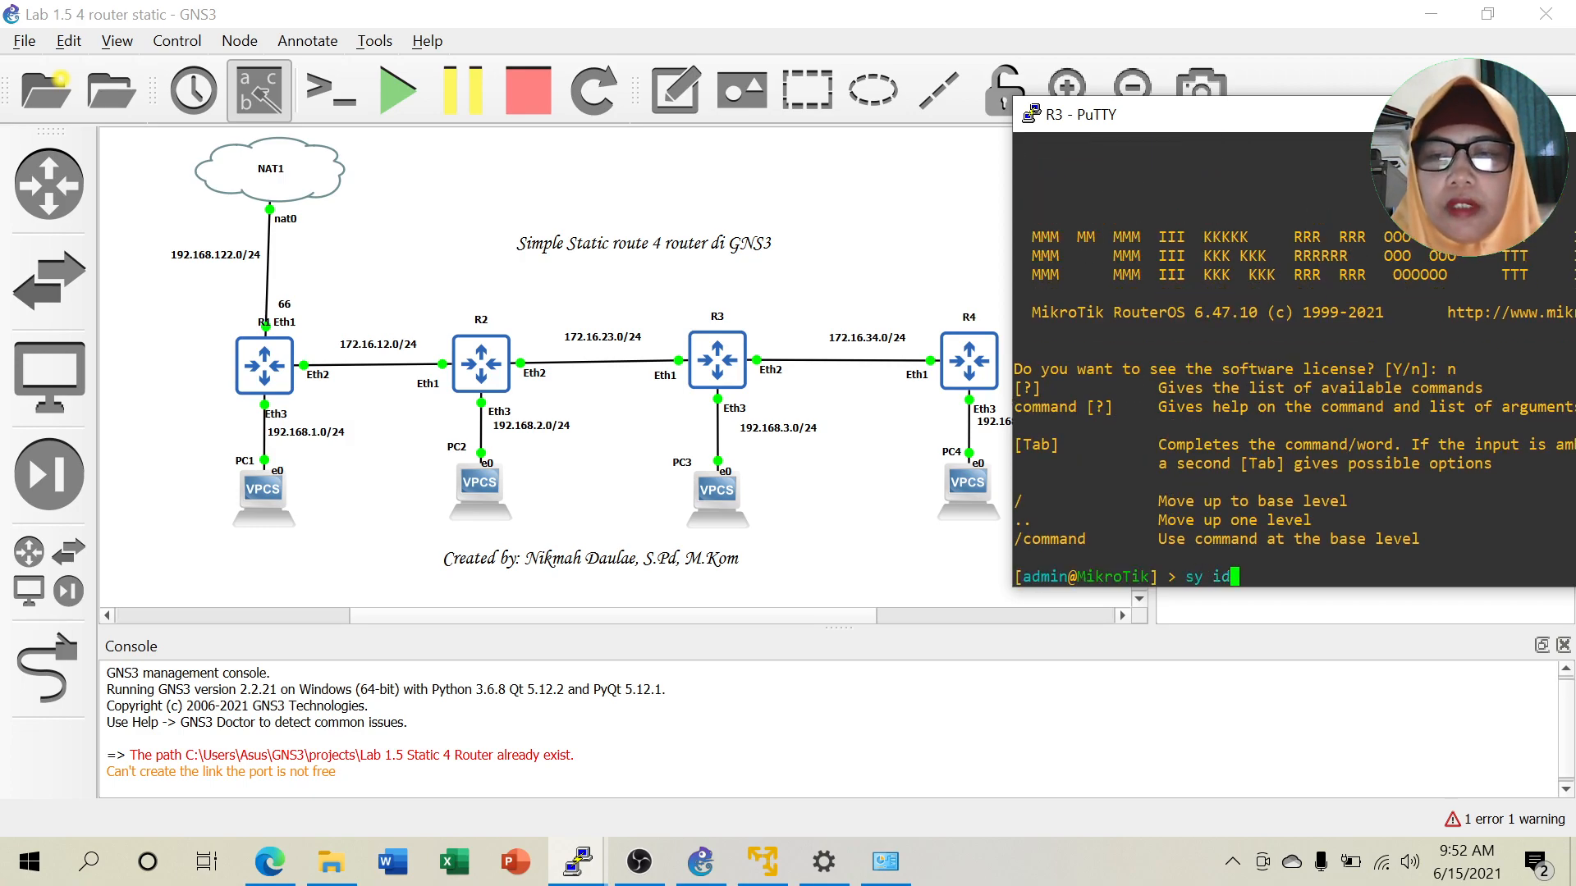
pyautogui.write('set')
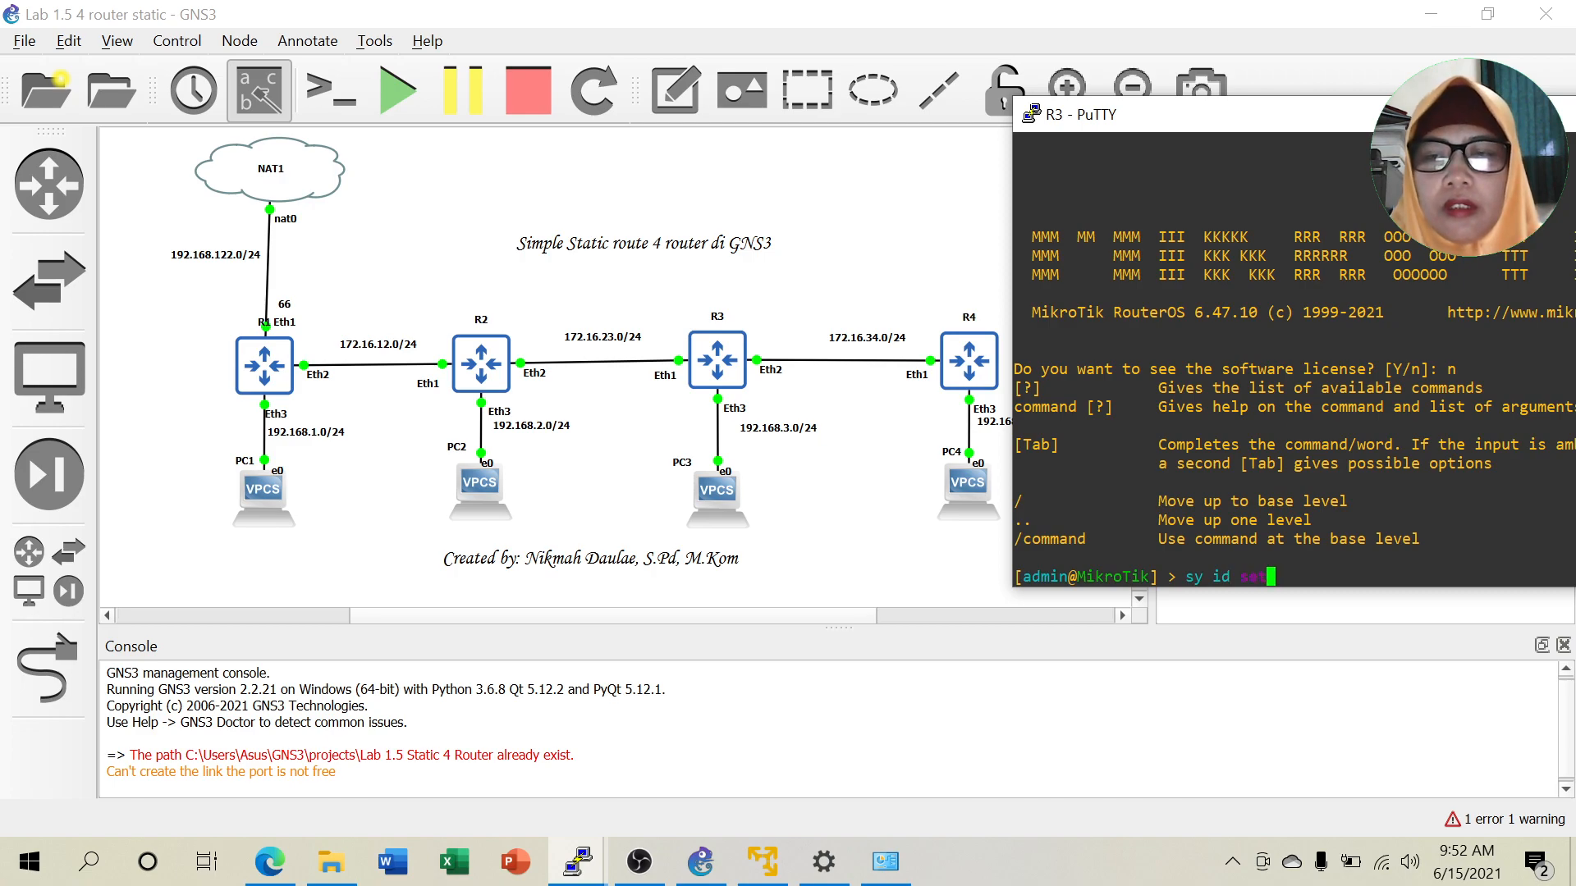
pyautogui.write(' name=')
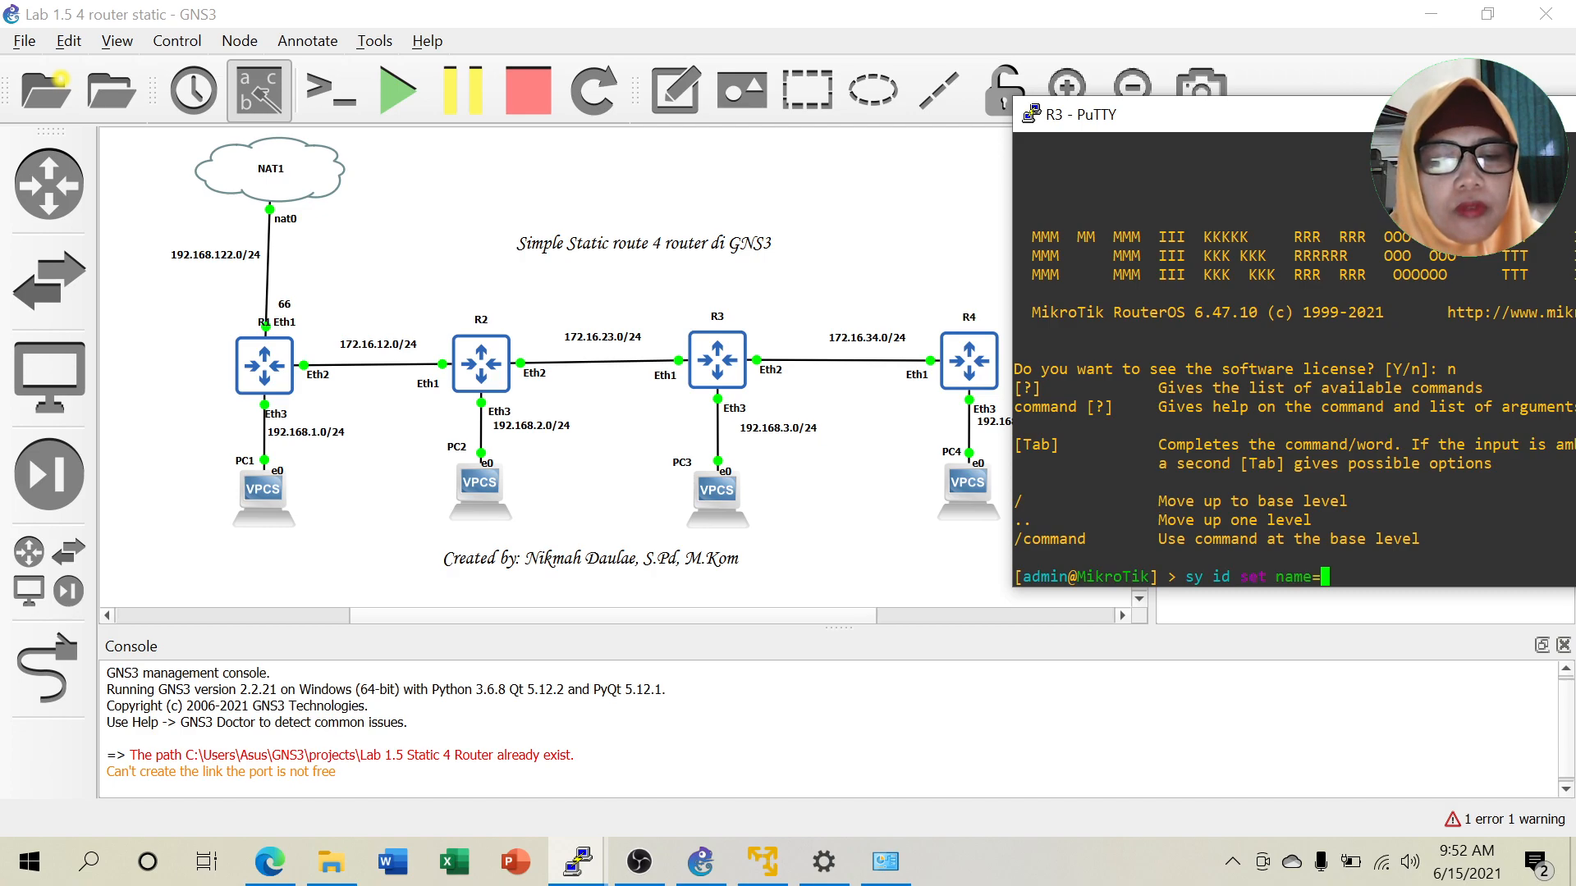
pyautogui.write('R3')
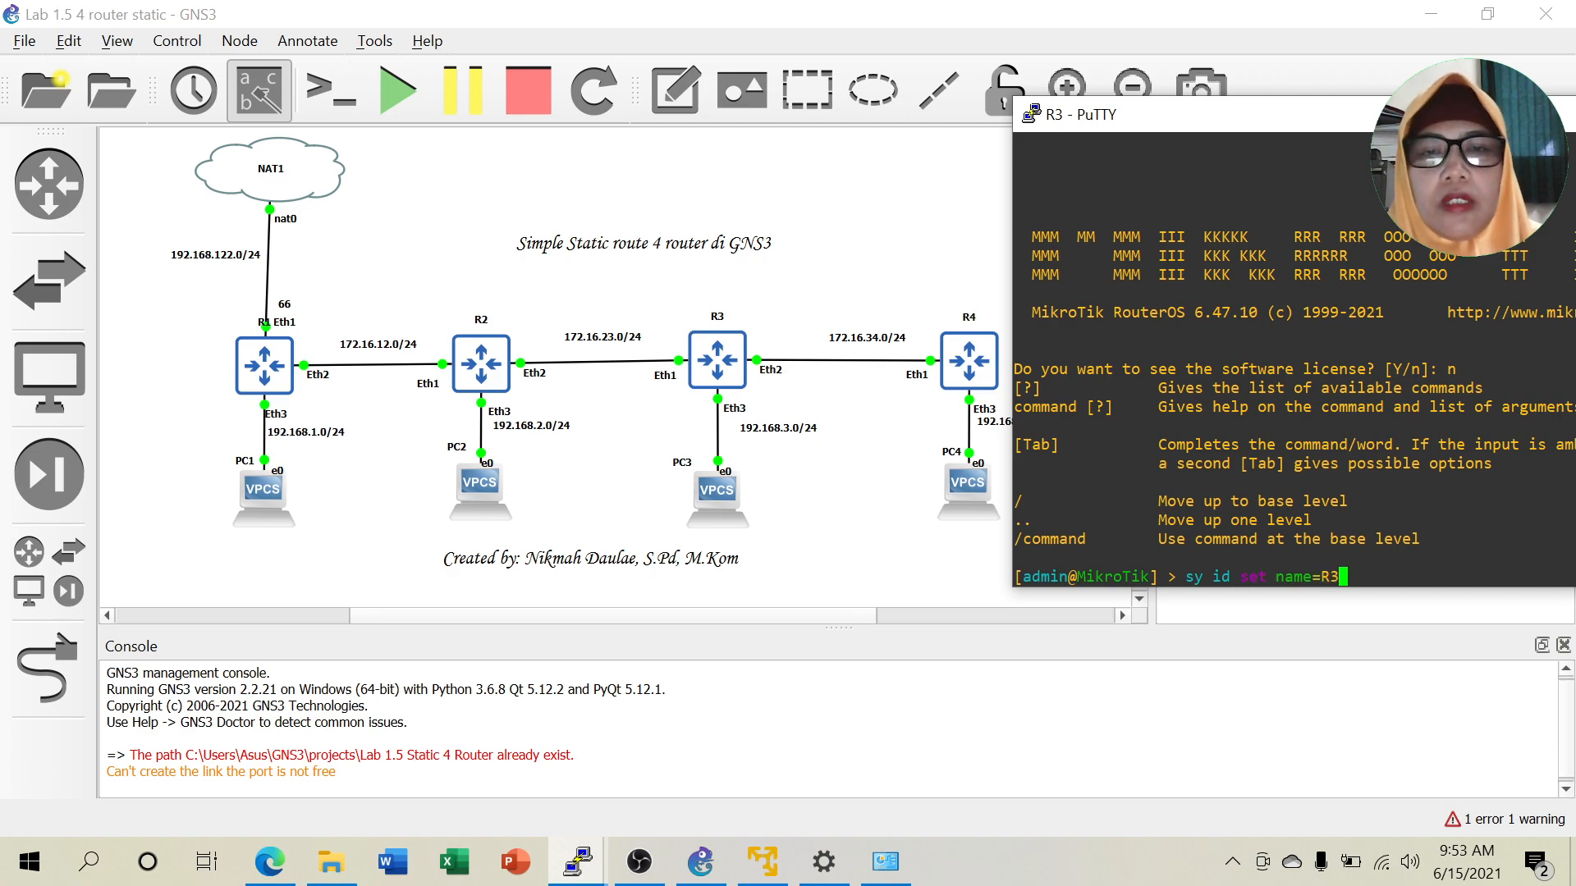
pyautogui.press('Return')
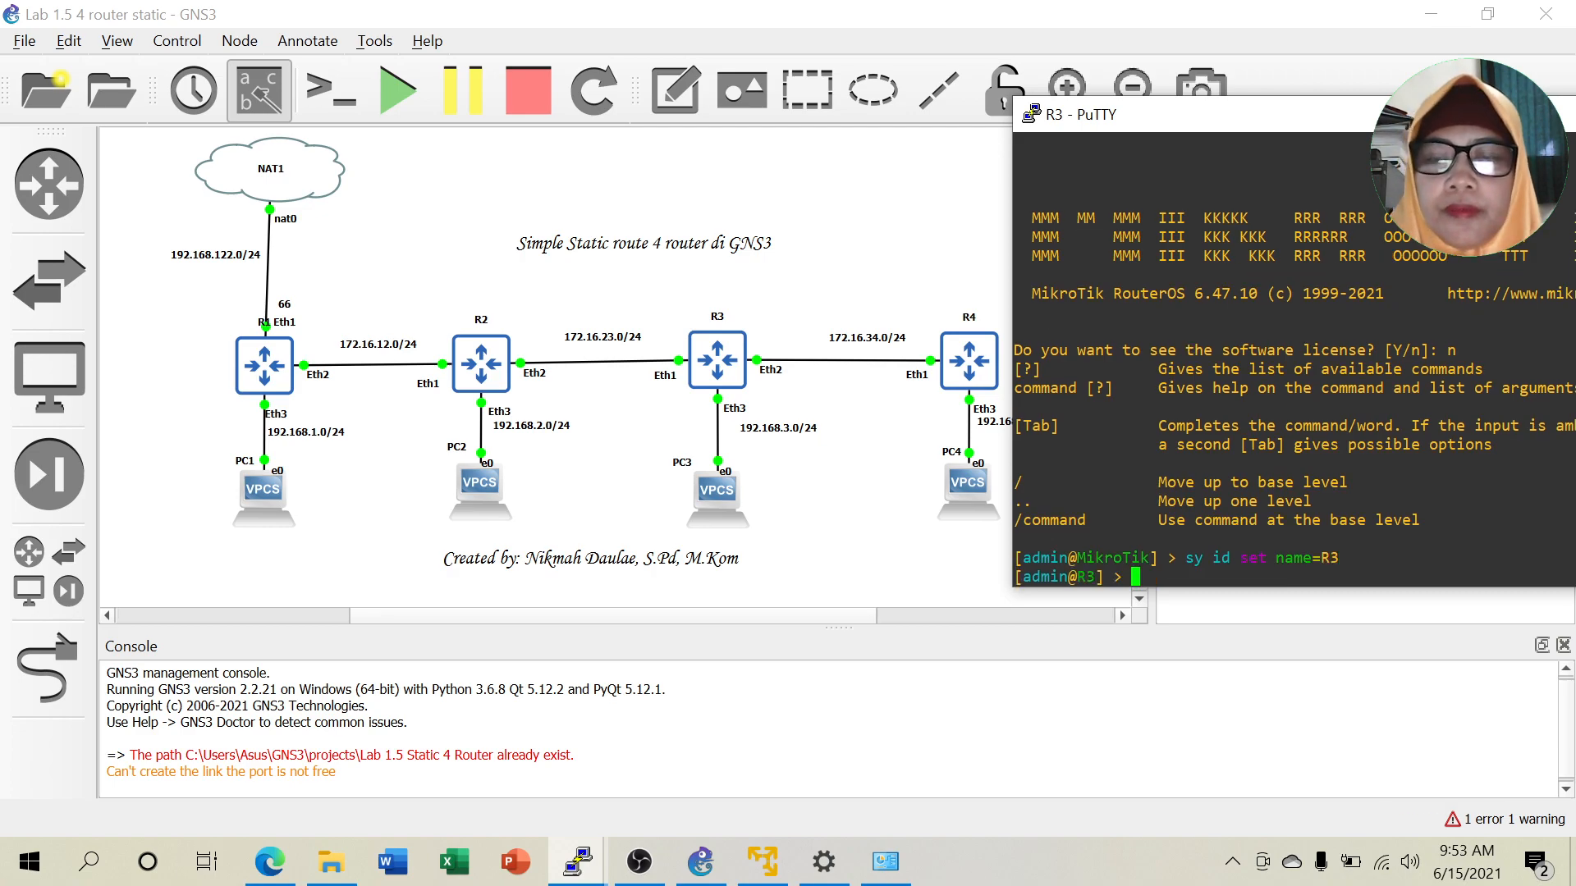
# Add 172.16.23.2/24 on R3's ether1.
pyautogui.write('ip ad')
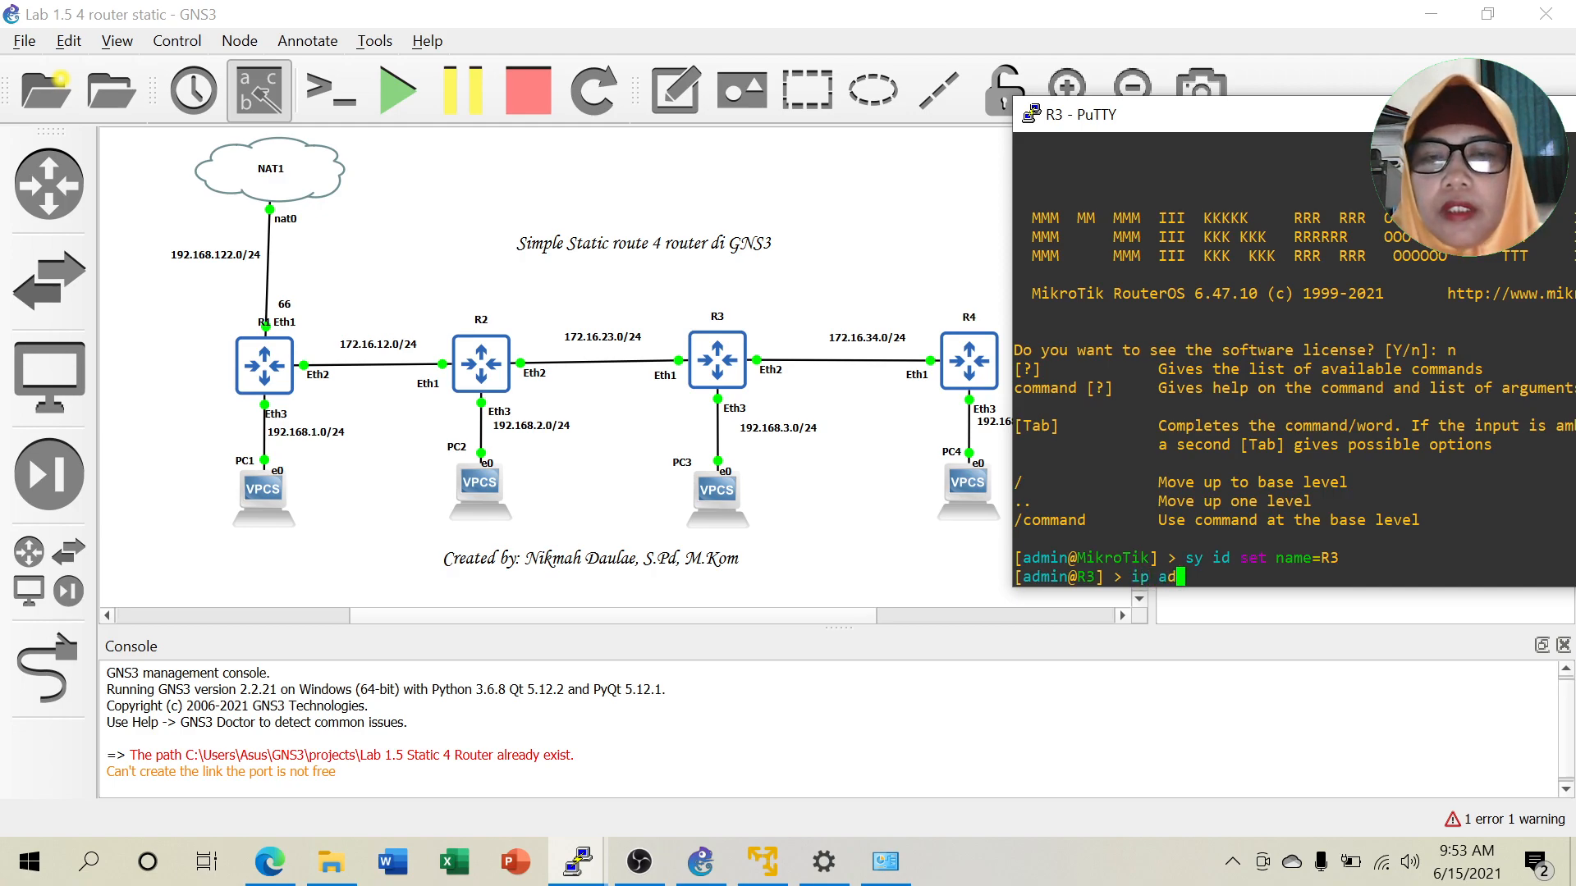
pyautogui.write('dress add ad')
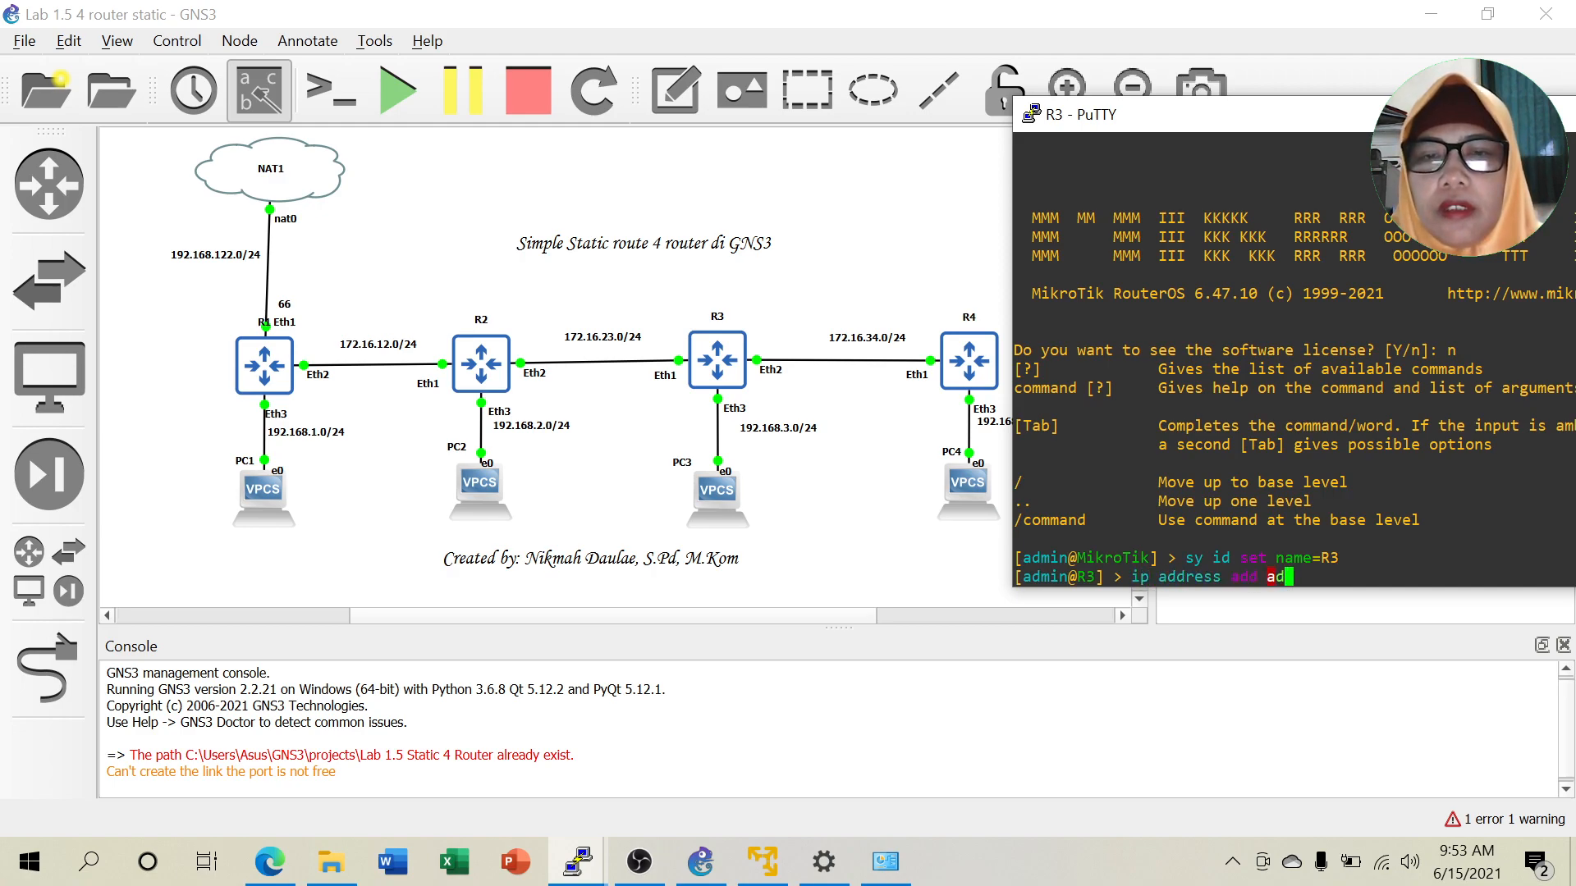
pyautogui.write('dress=172')
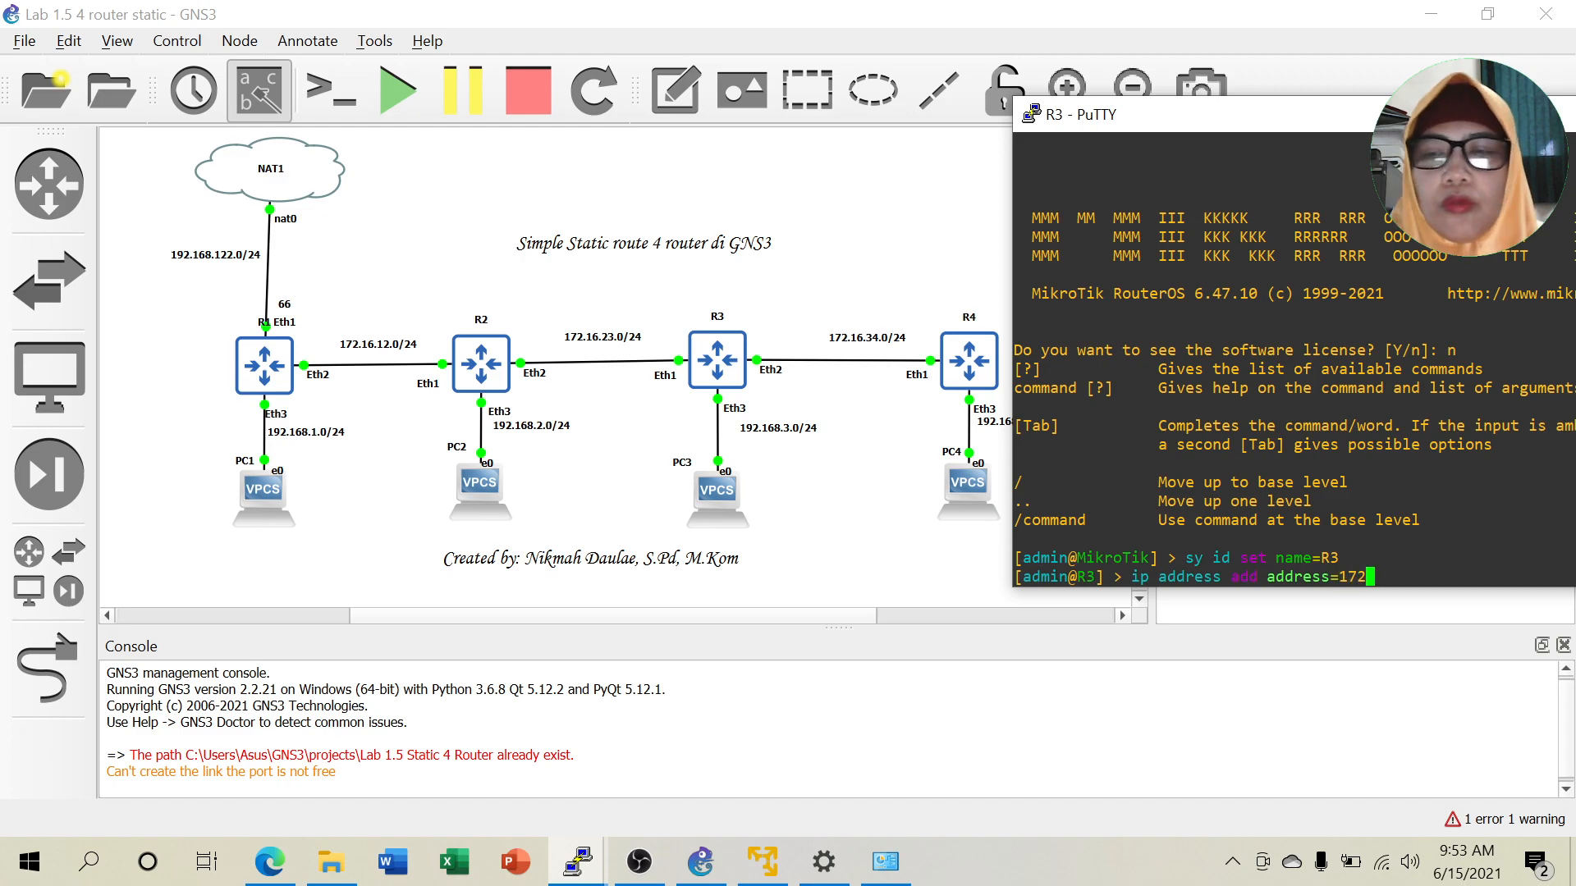
pyautogui.write('.16.')
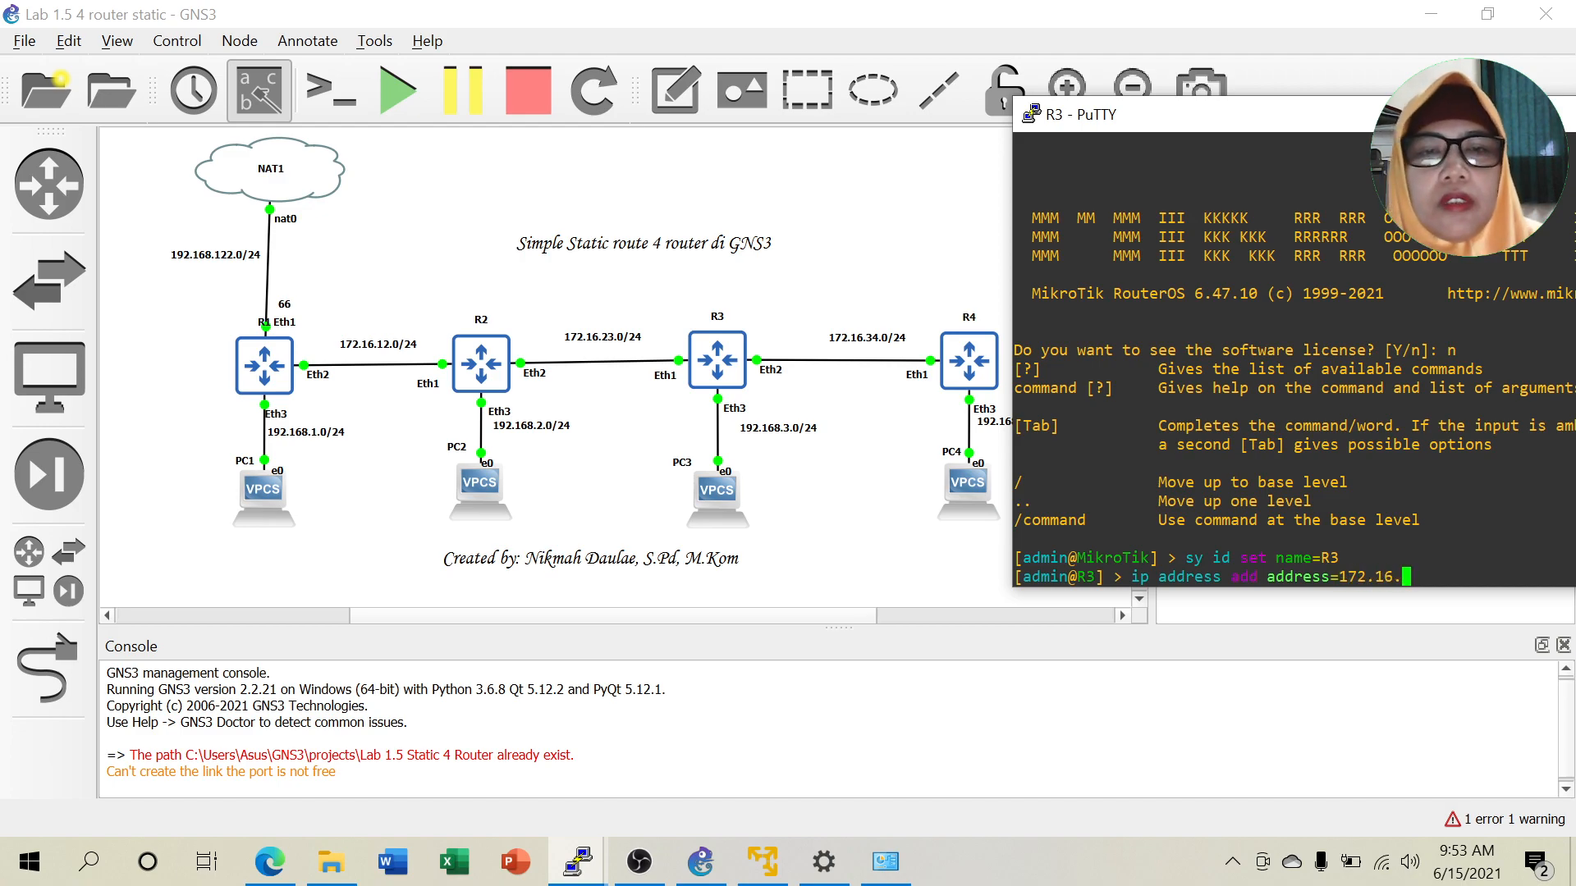
pyautogui.write('23')
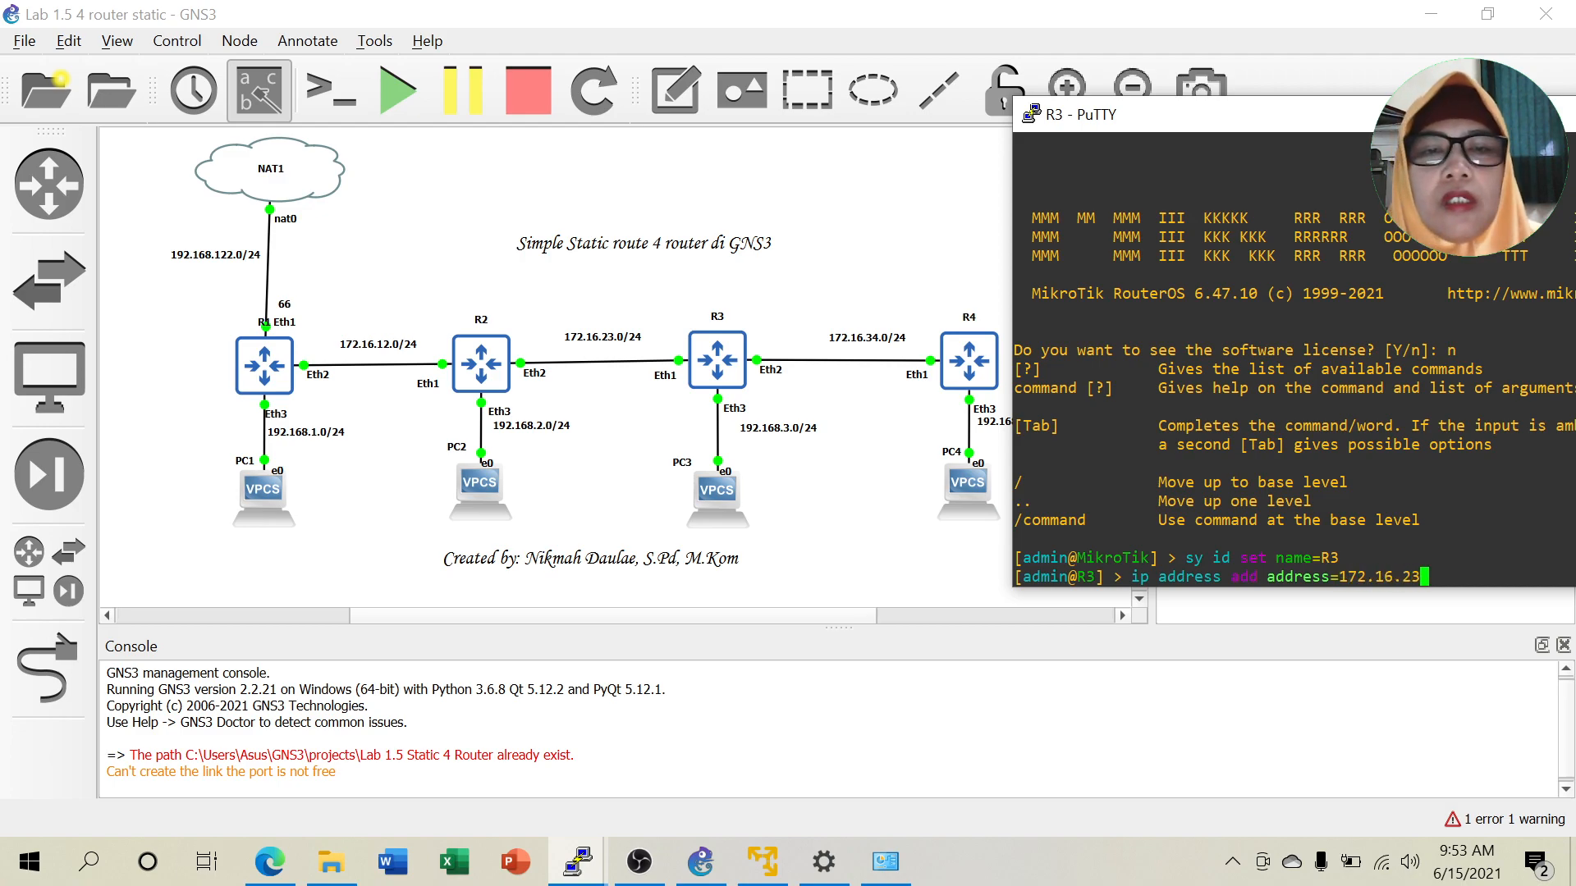
pyautogui.write('.2/')
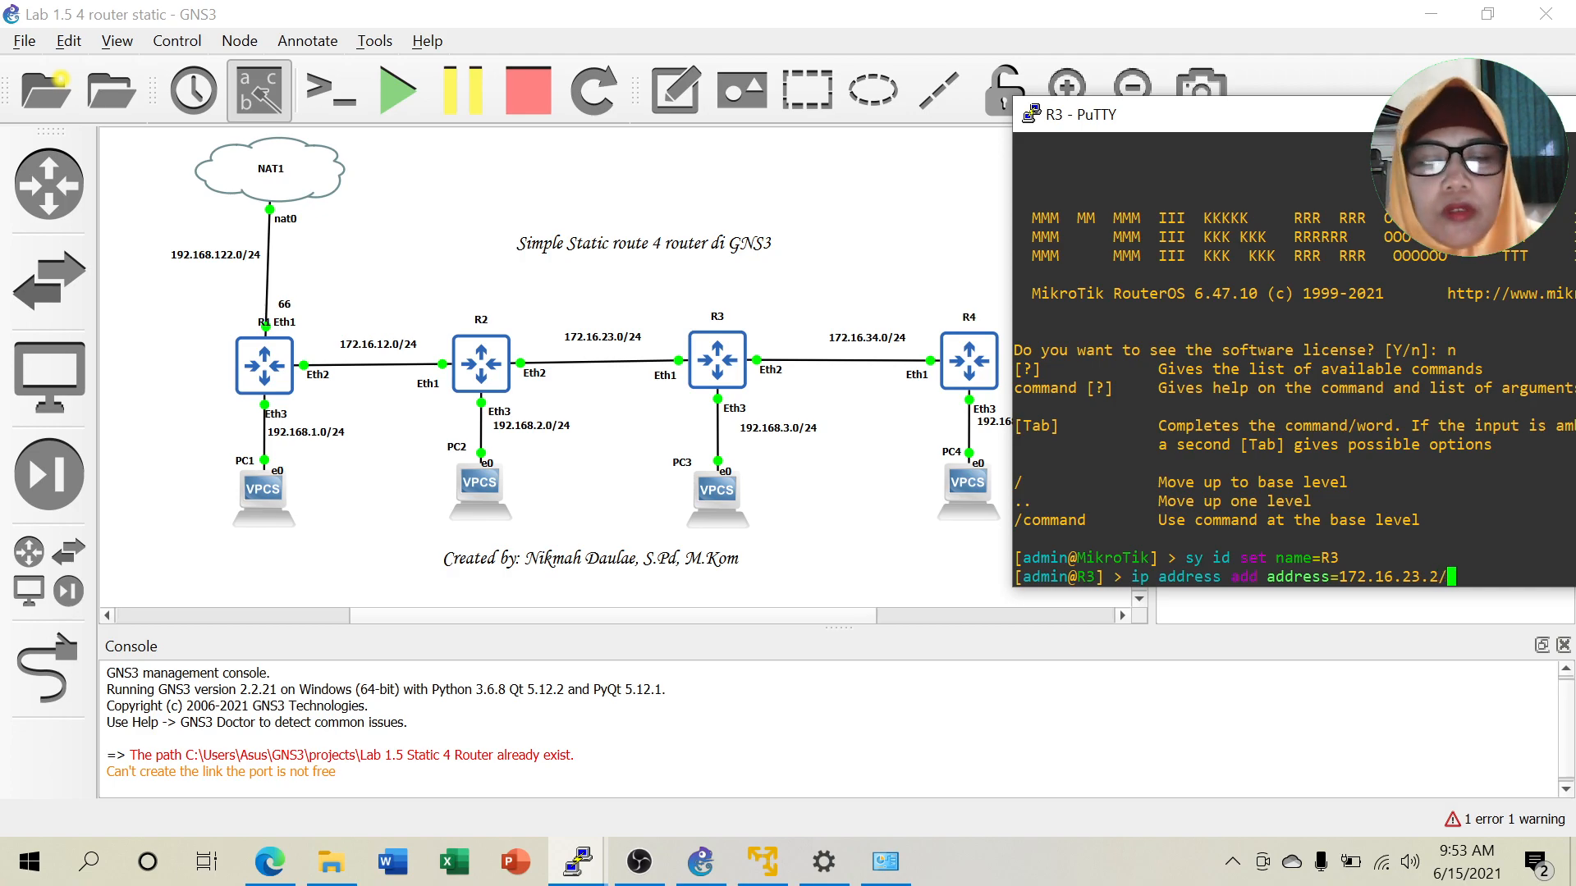
pyautogui.write('24 int')
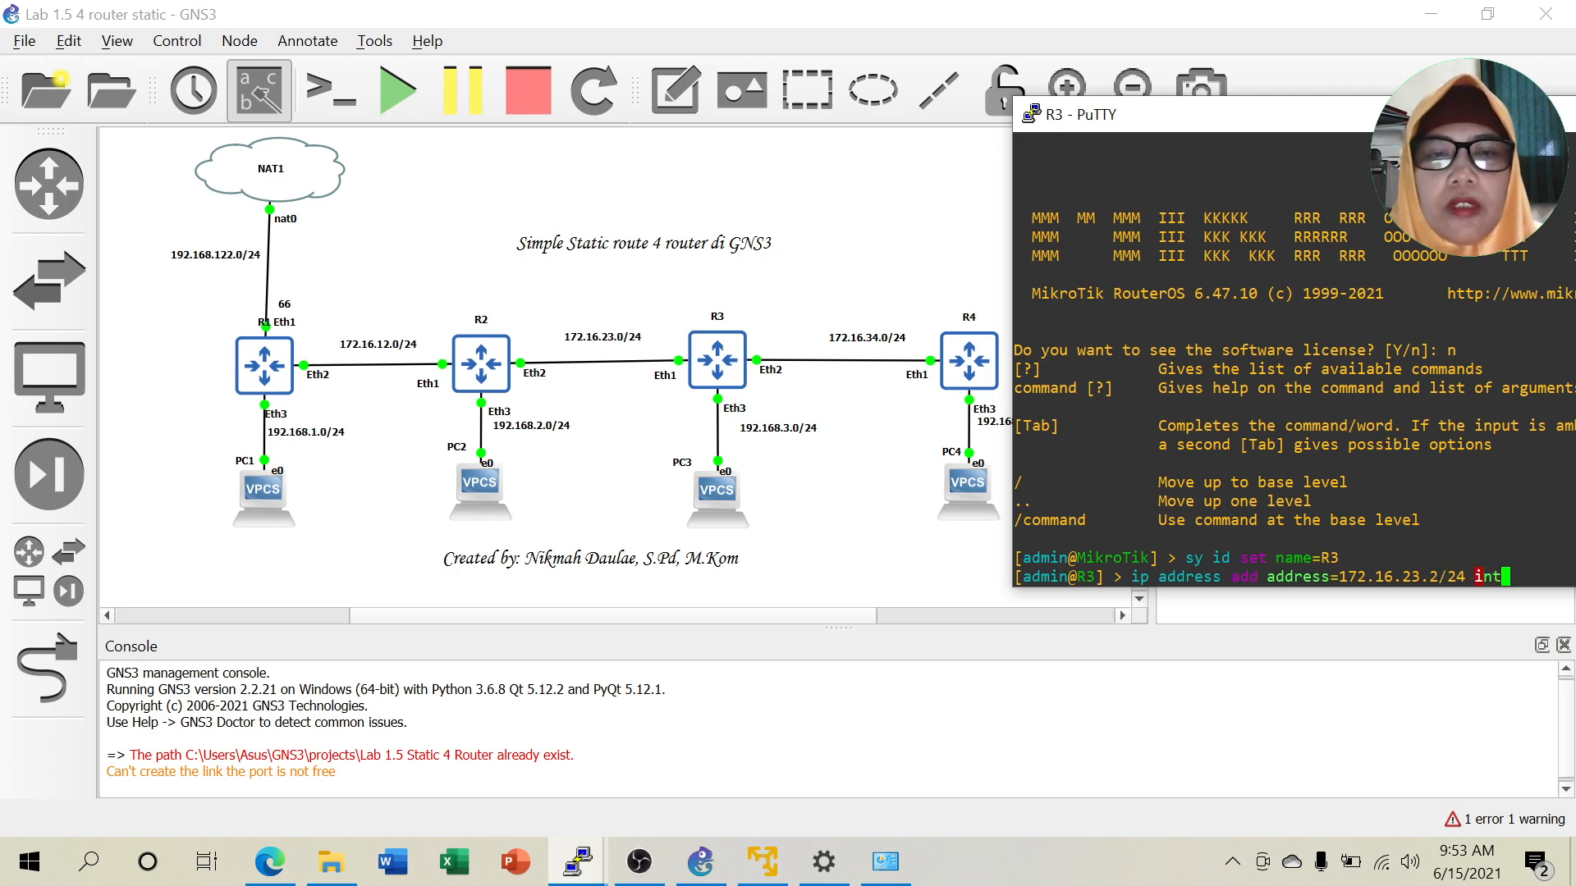
pyautogui.write('erface=e')
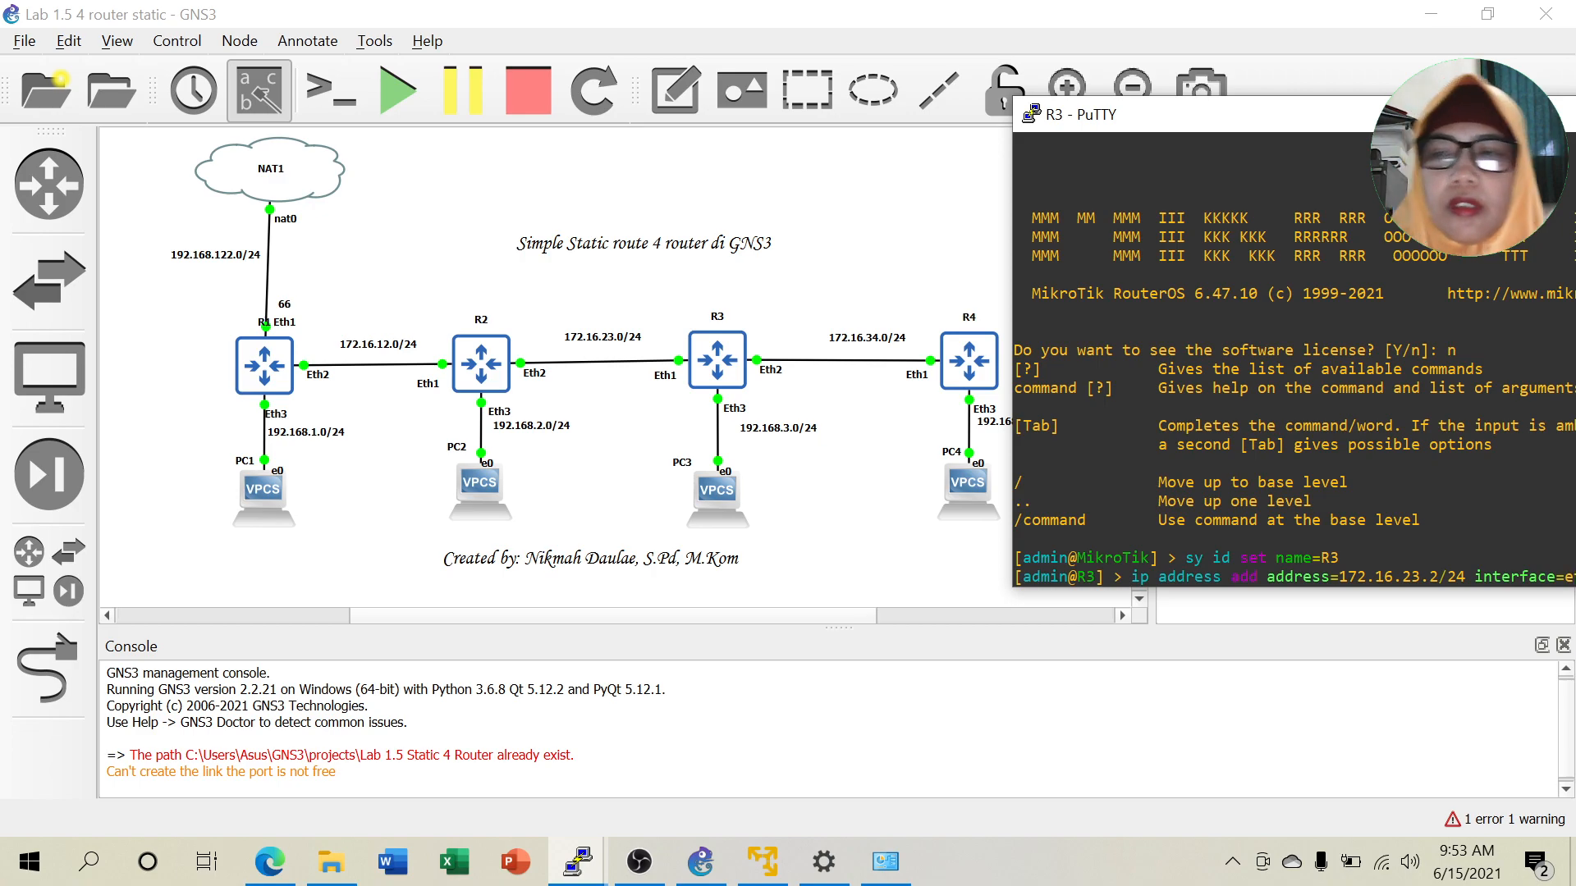
pyautogui.moveTo(1330, 117); pyautogui.dragTo(1204, 84)
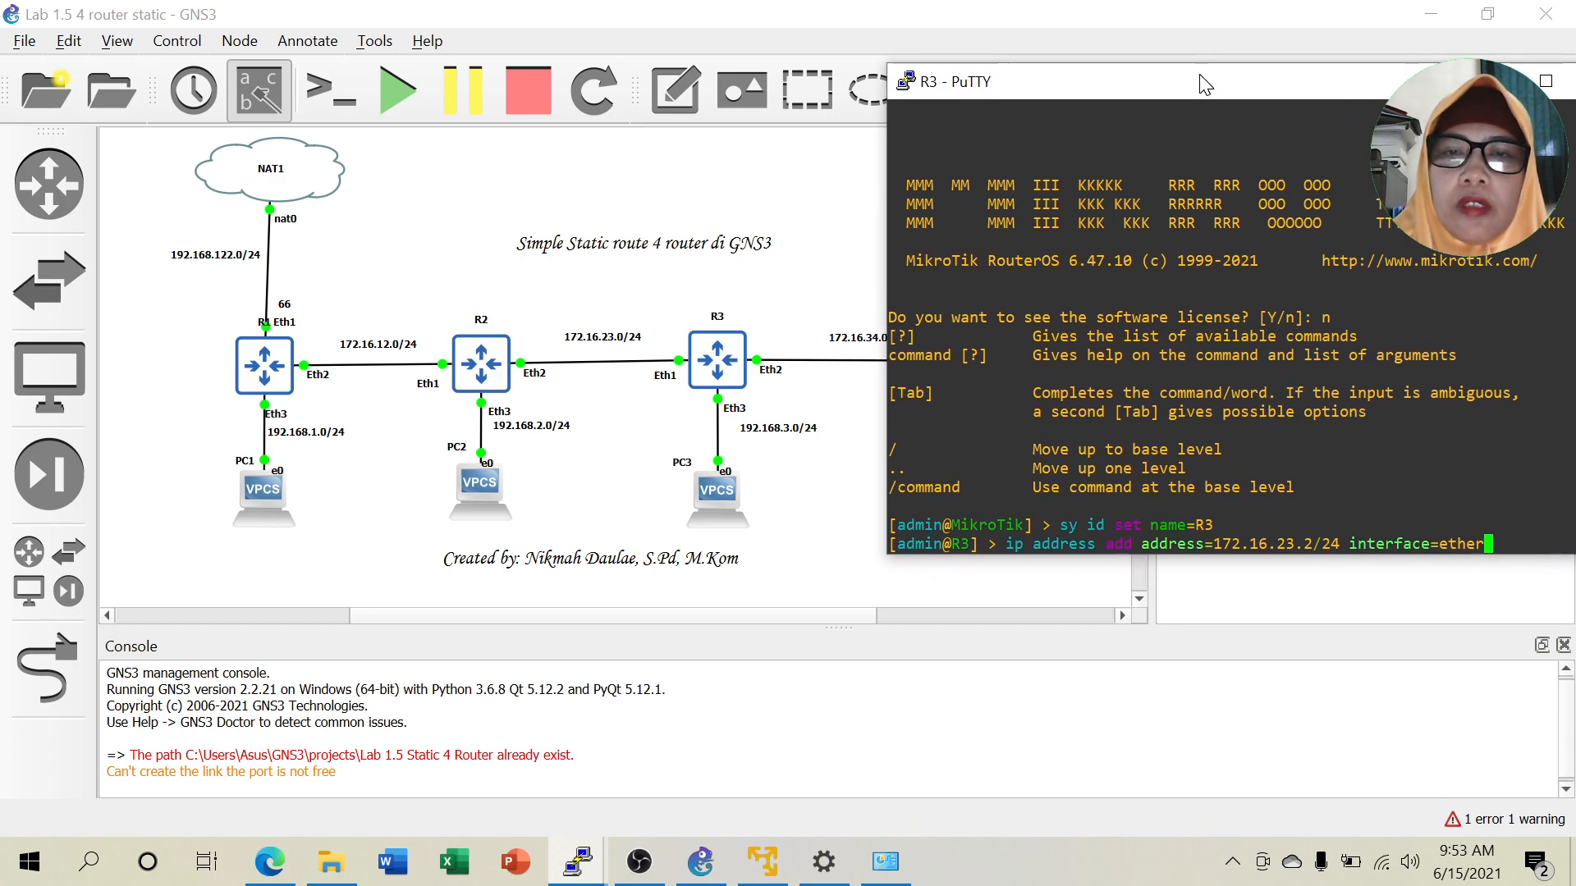
pyautogui.write('ther1')
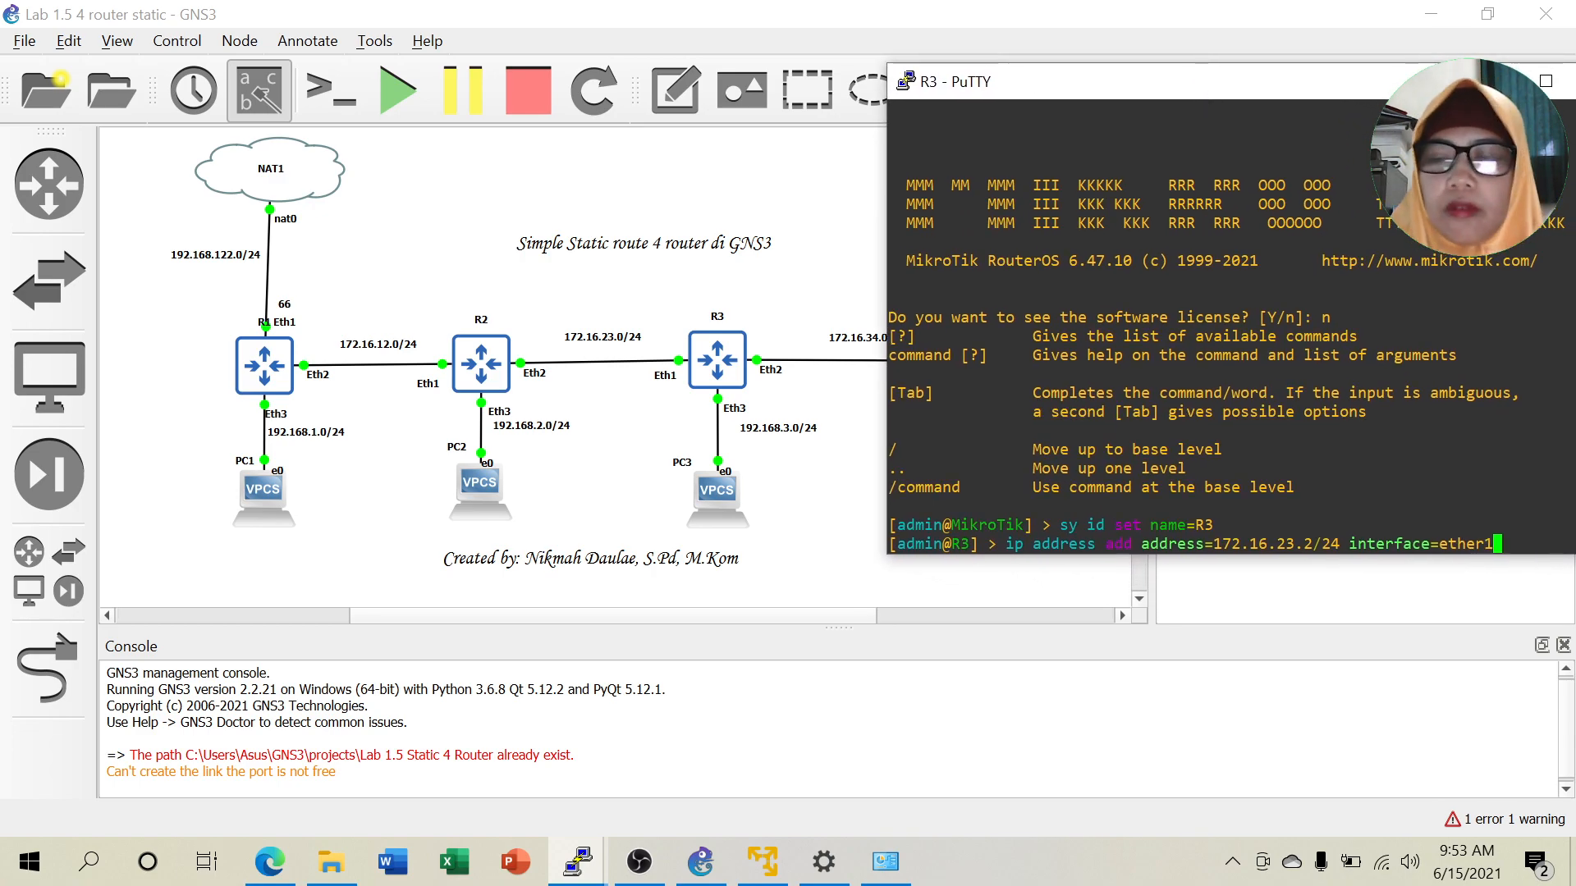
pyautogui.press('Return')
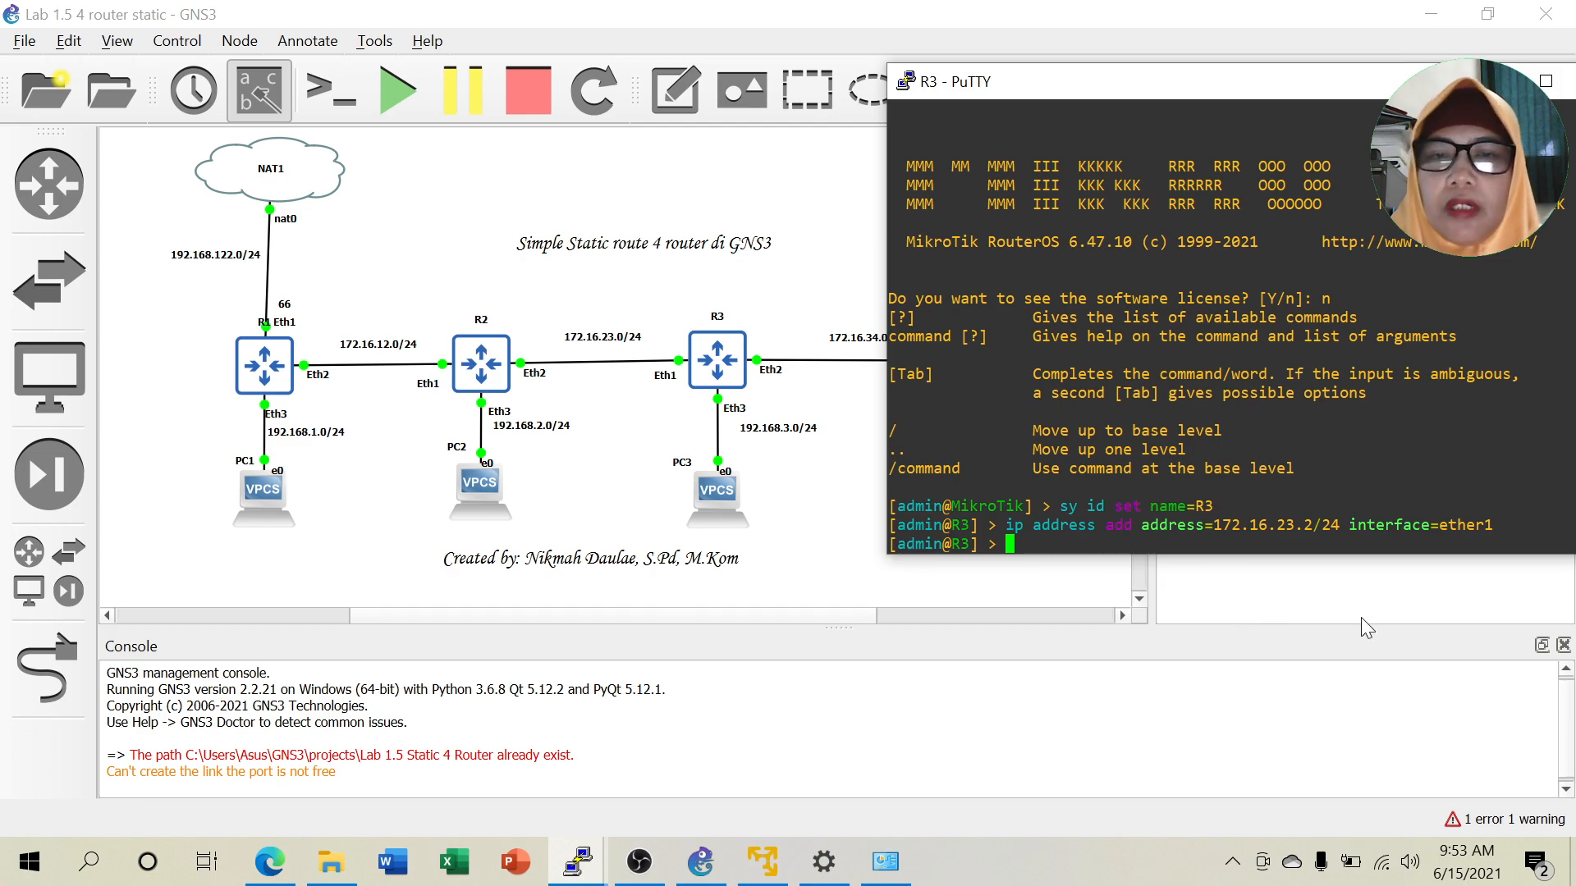
# Edit the recalled command to assign 172.16.34.1/24 to R3's ether2.
pyautogui.press('Up')
pyautogui.press('BackSpace')
pyautogui.write('2')
pyautogui.press('Left')
pyautogui.press('Left')
pyautogui.press('Left')
pyautogui.press('Left')
pyautogui.press('Left')
pyautogui.press('Left')
pyautogui.press('Left')
pyautogui.press('Left')
pyautogui.press('Left')
pyautogui.press('Left')
pyautogui.press('Left')
pyautogui.press('Left')
pyautogui.press('Left')
pyautogui.press('Left')
pyautogui.press('Left')
pyautogui.press('Left')
pyautogui.press('Left')
pyautogui.press('Left')
pyautogui.press('Left')
pyautogui.press('Left')
pyautogui.press('Left')
pyautogui.press('Left')
pyautogui.press('Left')
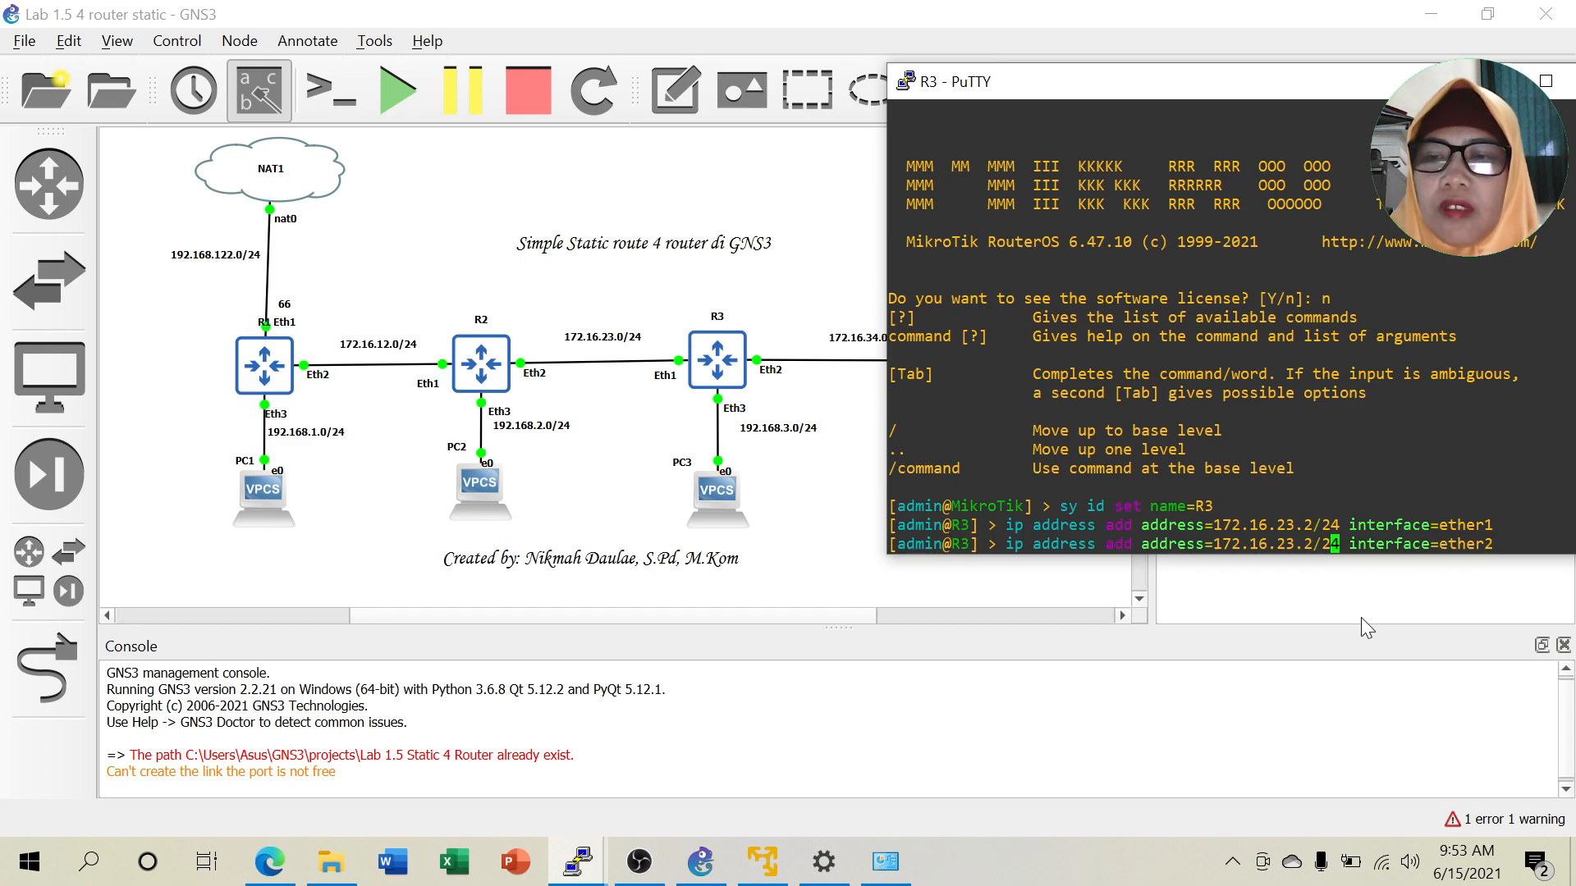
pyautogui.press('BackSpace')
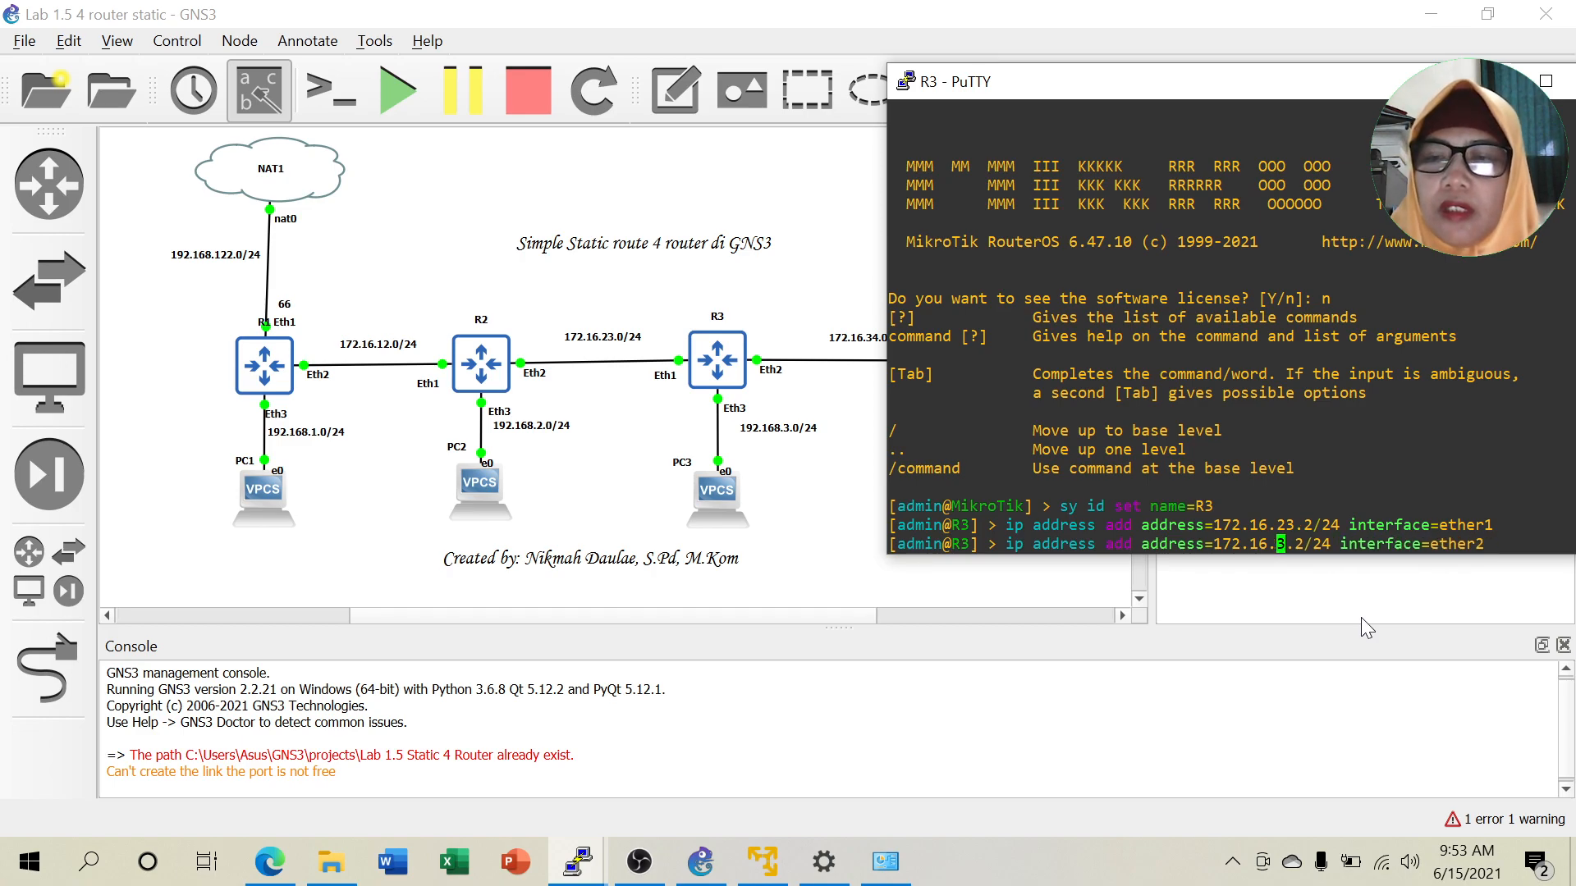
pyautogui.press('Right')
pyautogui.write('4')
pyautogui.press('Right')
pyautogui.press('Right')
pyautogui.press('BackSpace')
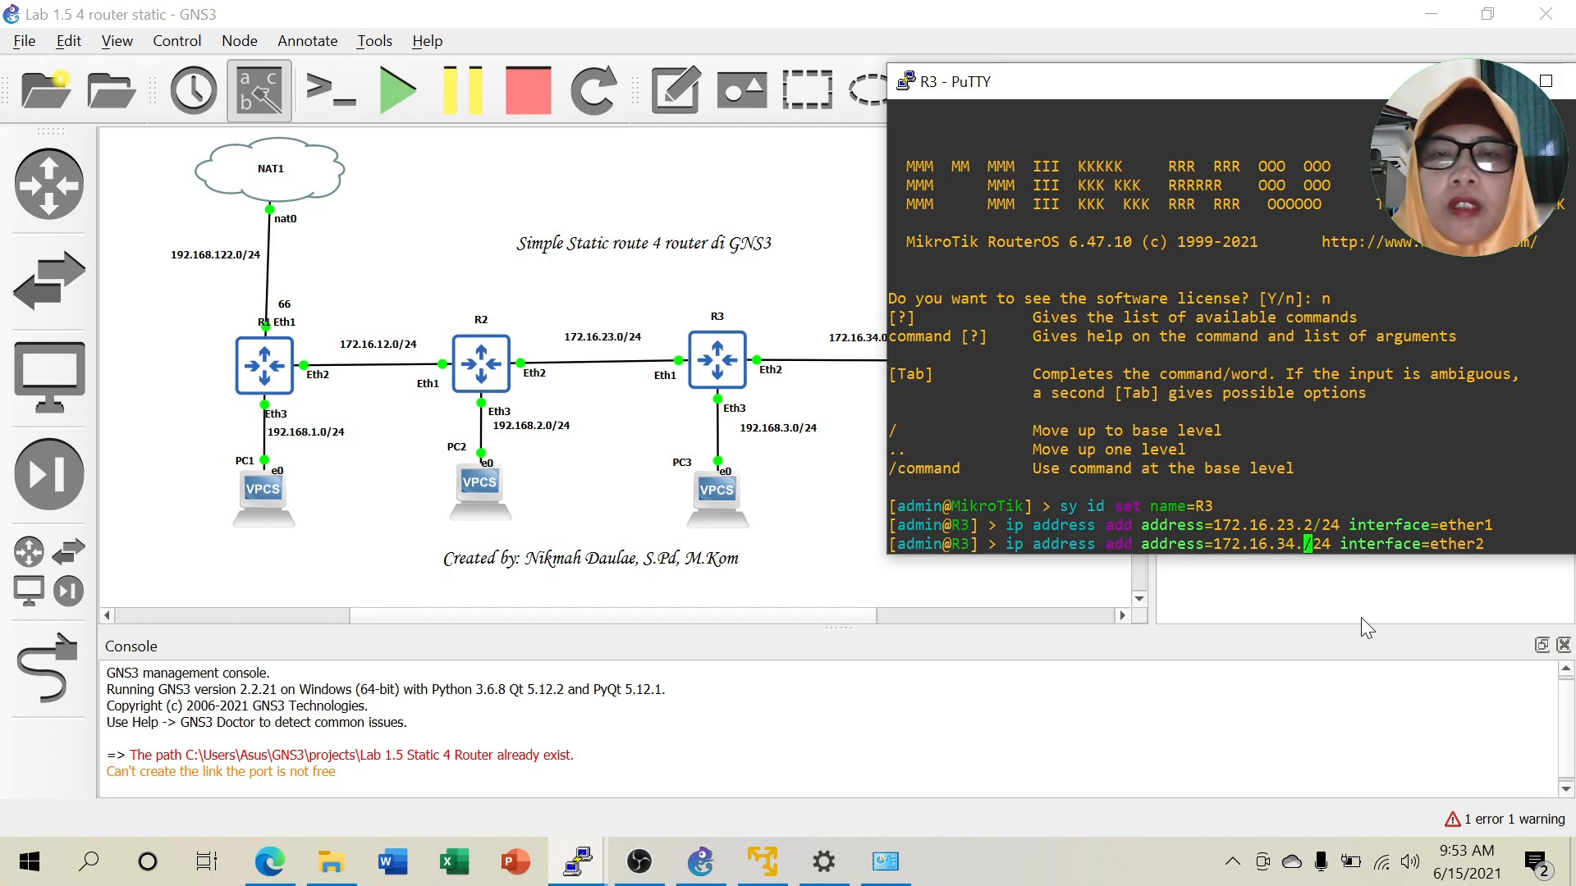
pyautogui.write('1')
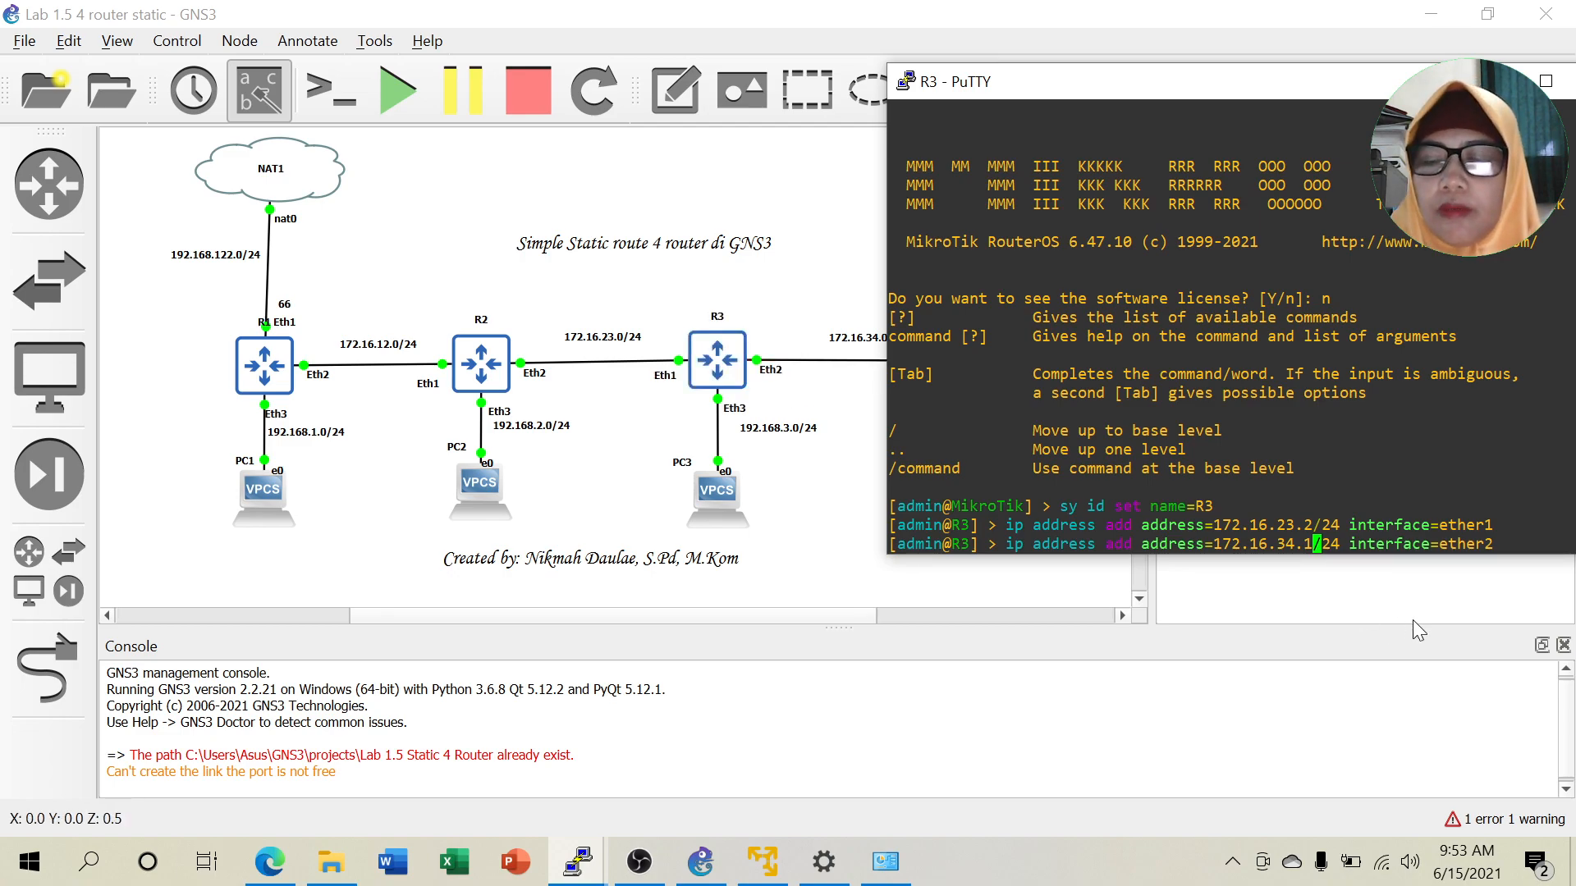
pyautogui.press('Return')
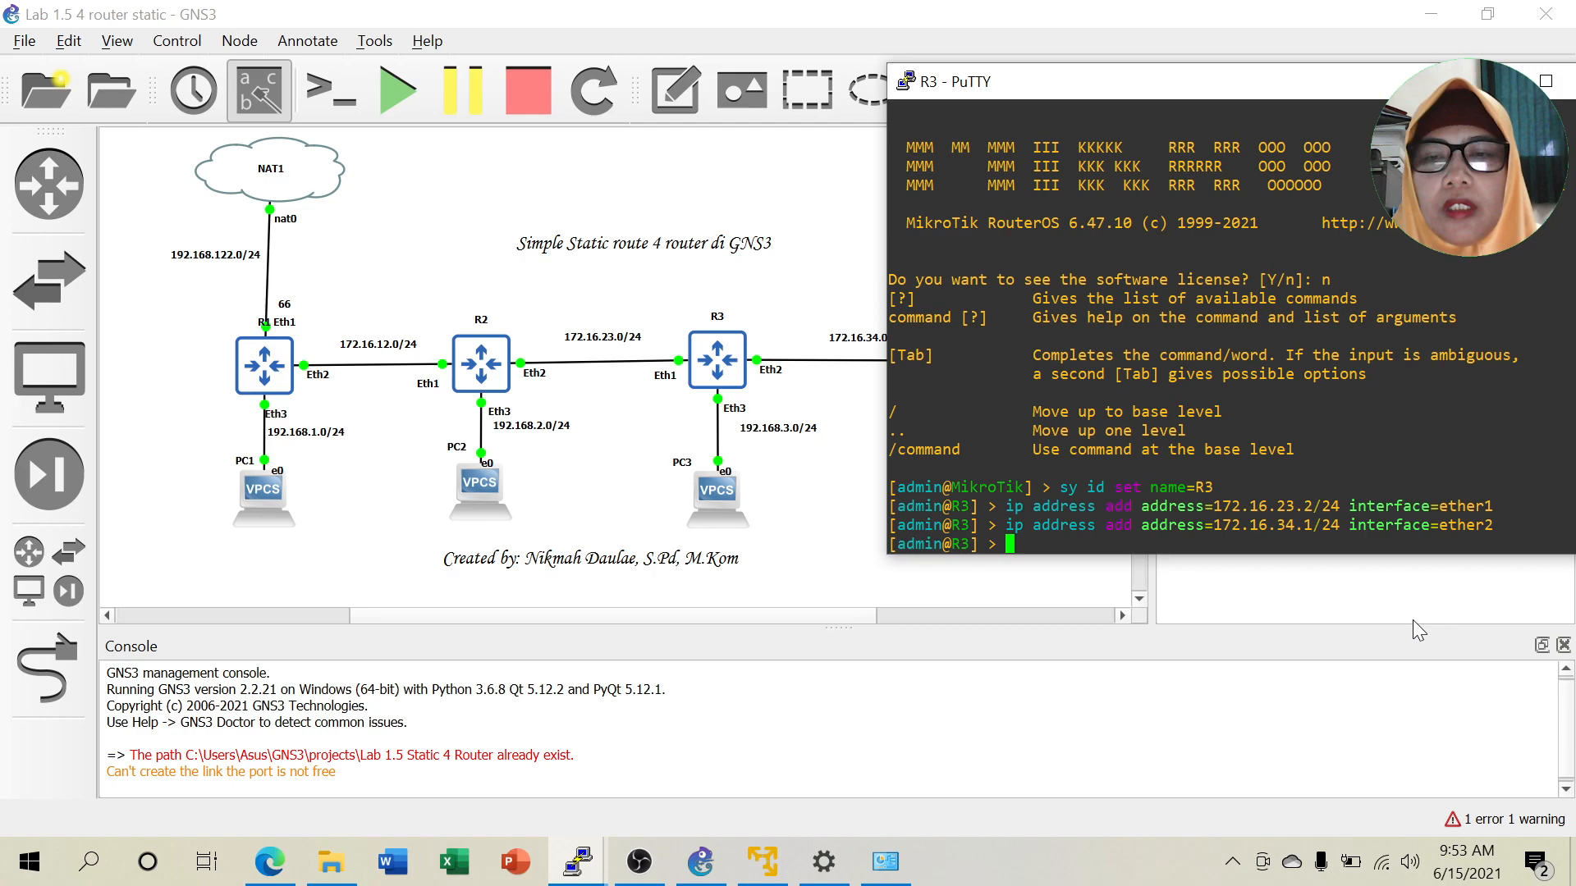
# Assign 192.168.3.1/24 to R3's ether3, then ping 192.168.3.2 successfully.
pyautogui.write('i')
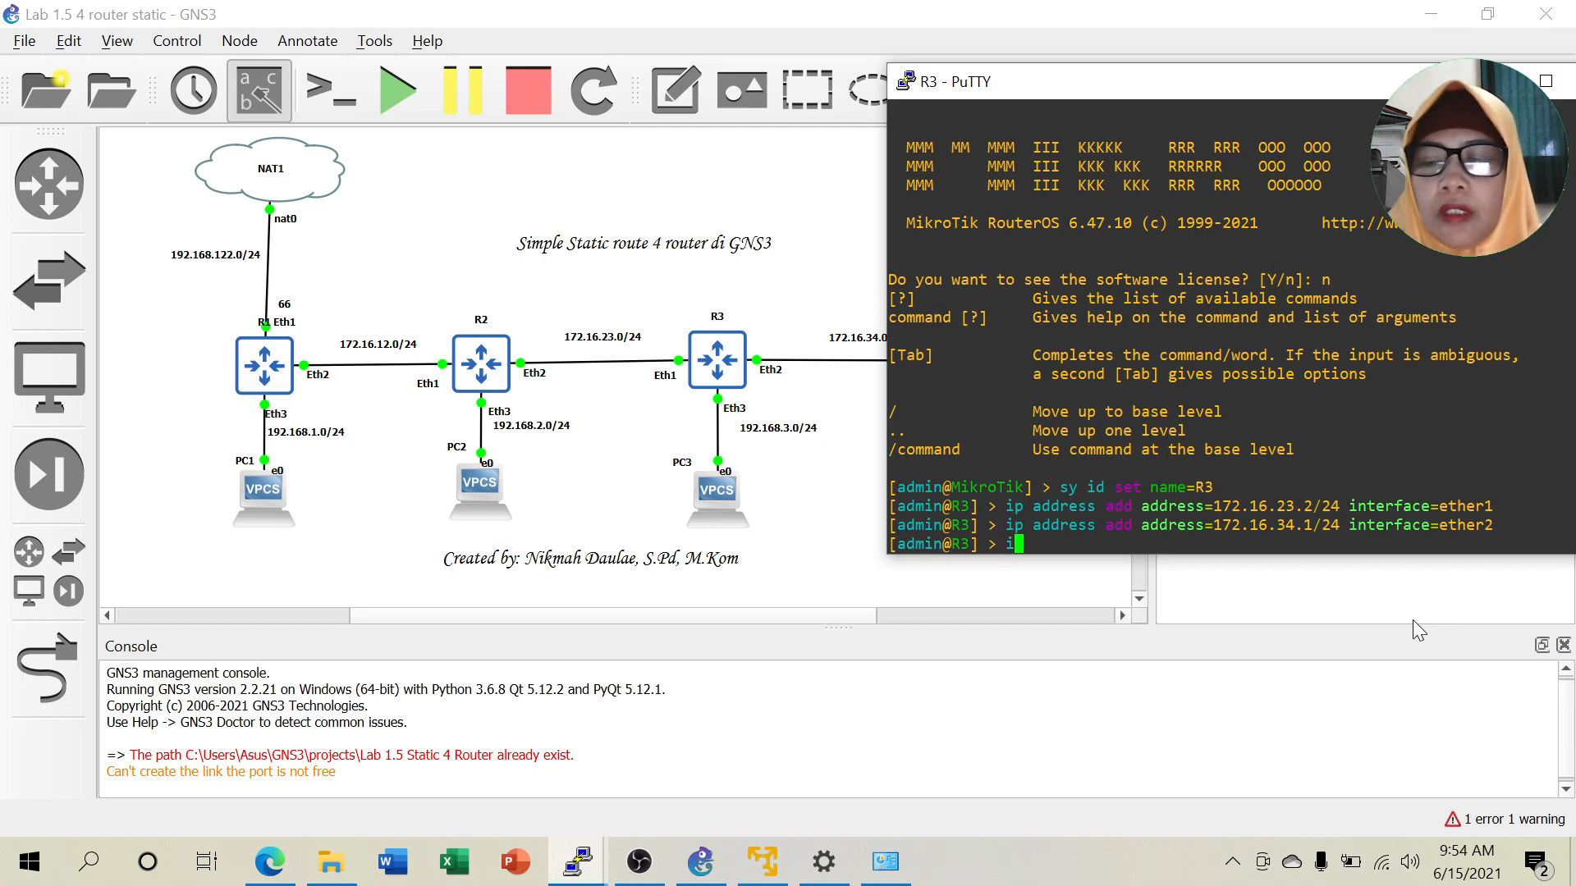
pyautogui.press('Up')
pyautogui.press('BackSpace')
pyautogui.write('3')
pyautogui.press('Left')
pyautogui.press('Left')
pyautogui.press('Left')
pyautogui.press('Left')
pyautogui.press('Left')
pyautogui.press('Left')
pyautogui.press('Left')
pyautogui.press('Left')
pyautogui.press('Left')
pyautogui.press('Left')
pyautogui.press('Left')
pyautogui.press('Left')
pyautogui.press('Left')
pyautogui.press('Left')
pyautogui.press('Left')
pyautogui.press('Left')
pyautogui.press('Left')
pyautogui.press('Left')
pyautogui.press('Left')
pyautogui.press('Left')
pyautogui.press('Left')
pyautogui.press('Left')
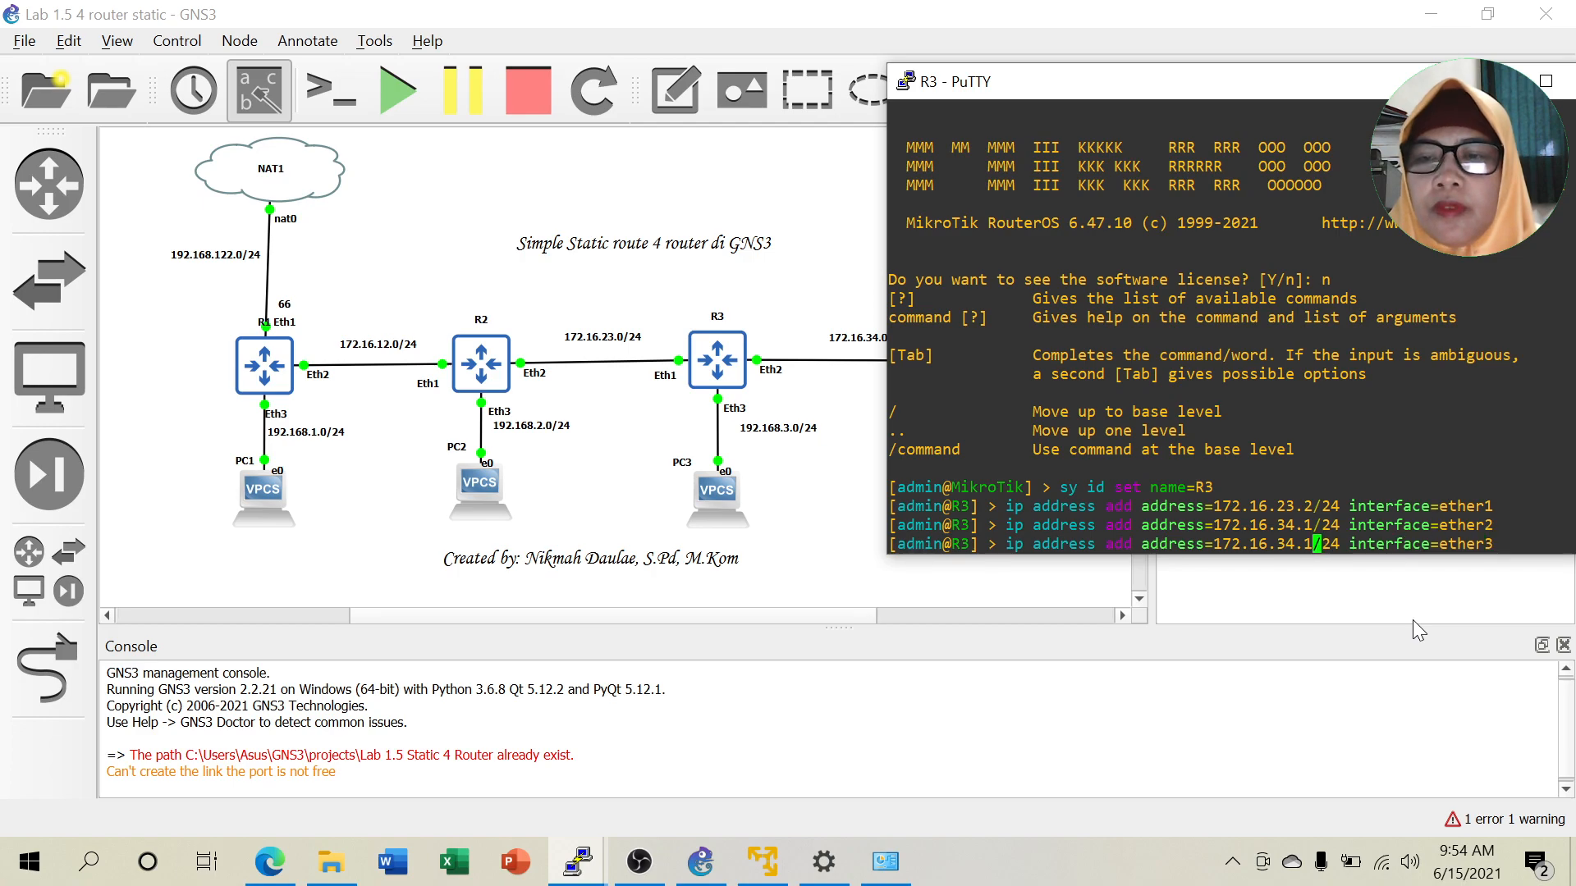
pyautogui.press('BackSpace')
pyautogui.press('BackSpace')
pyautogui.press('BackSpace')
pyautogui.press('BackSpace')
pyautogui.press('BackSpace')
pyautogui.press('BackSpace')
pyautogui.press('BackSpace')
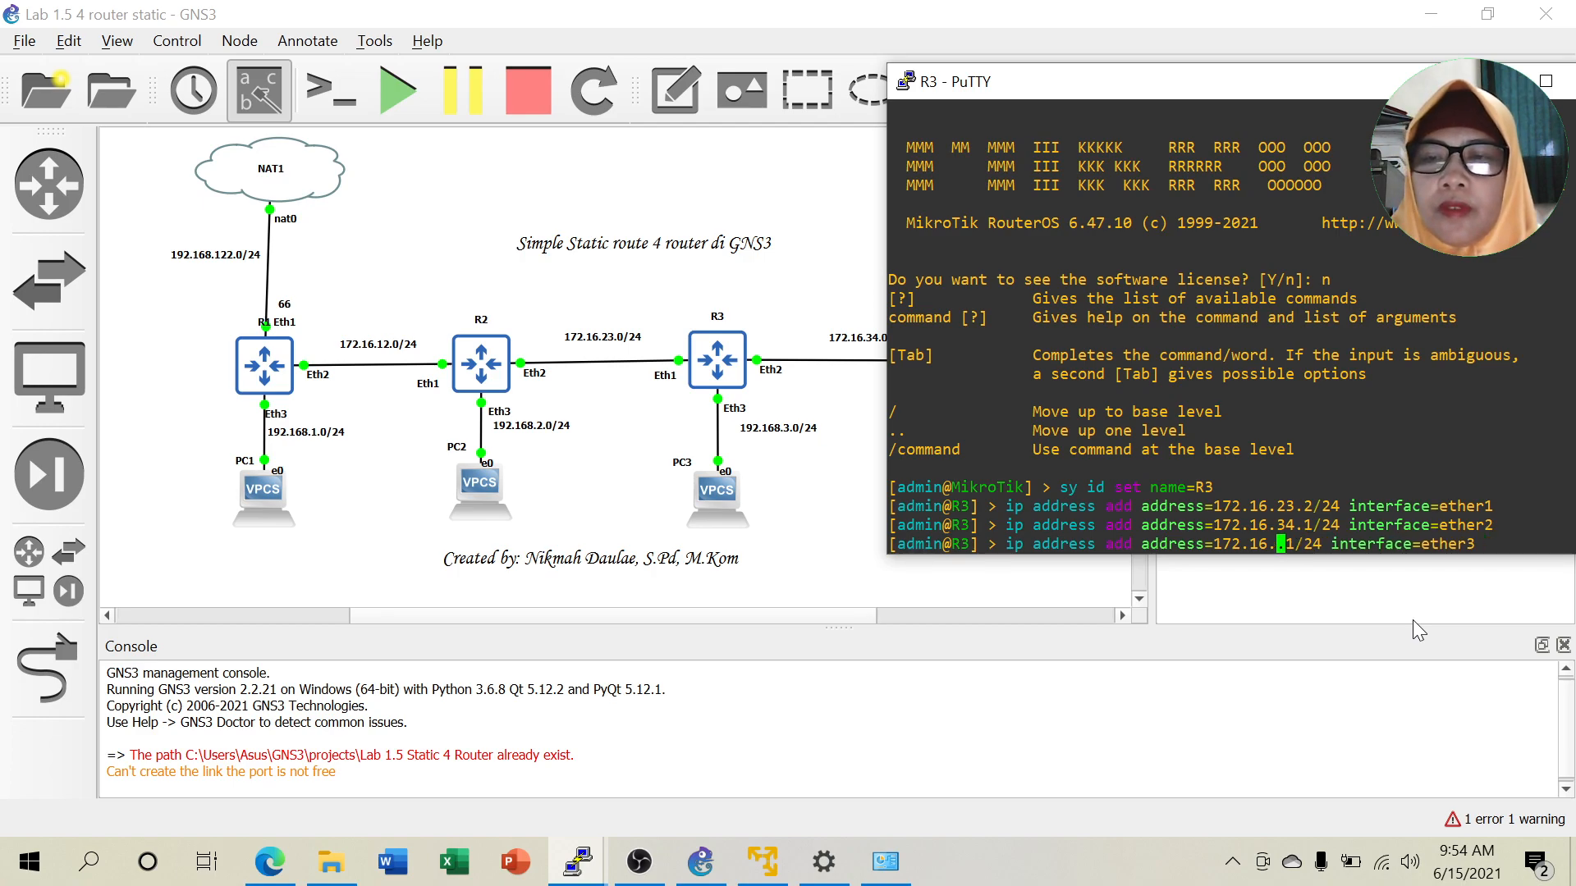
pyautogui.press('BackSpace')
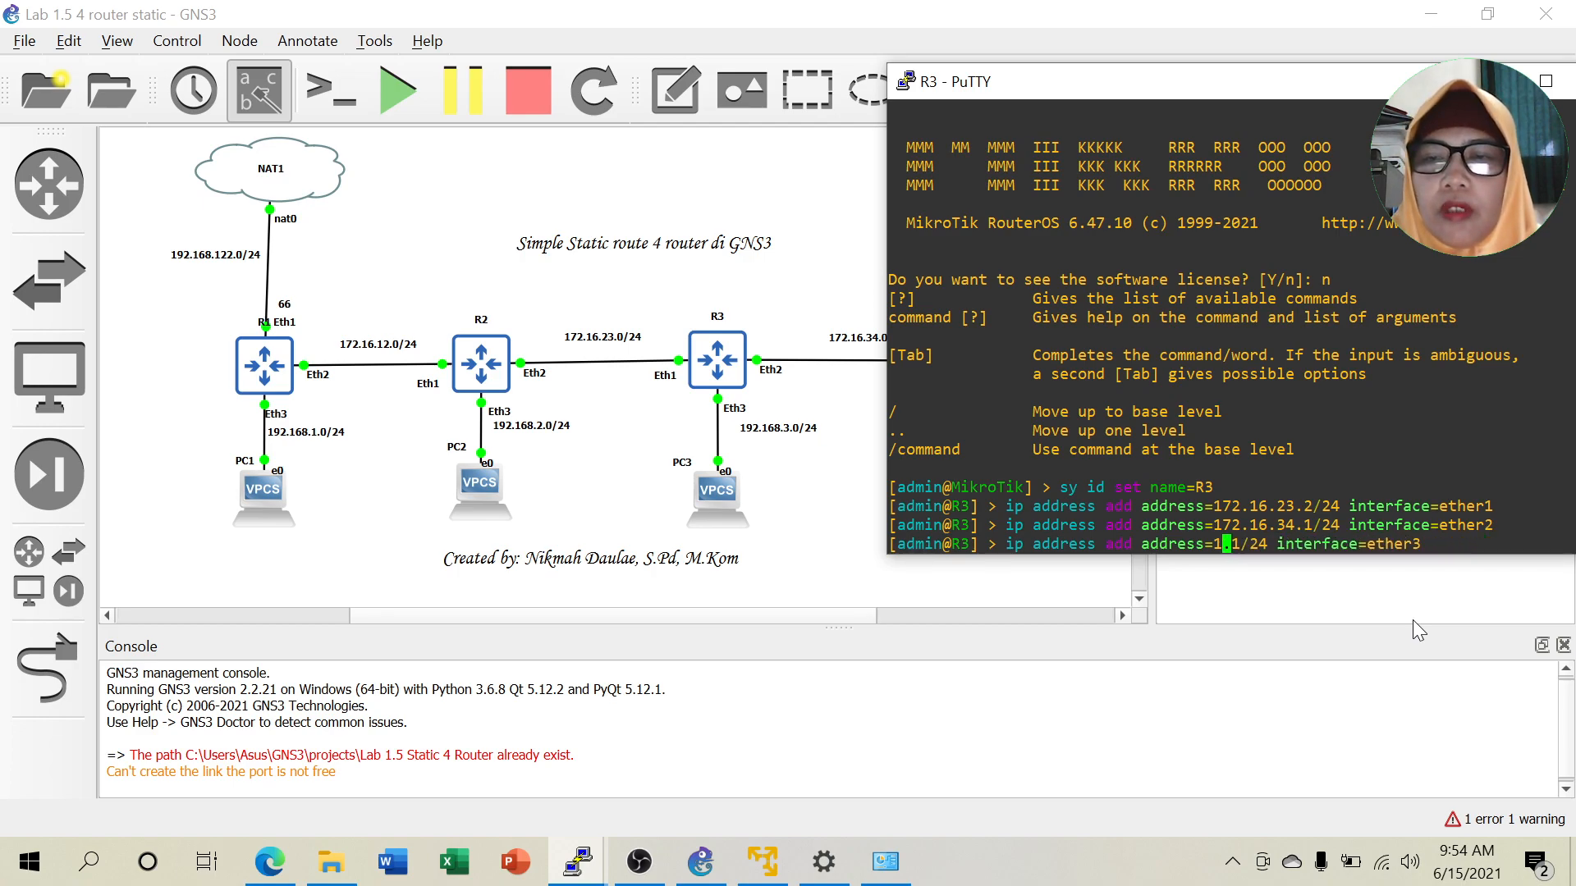
pyautogui.write('92')
pyautogui.write('.168')
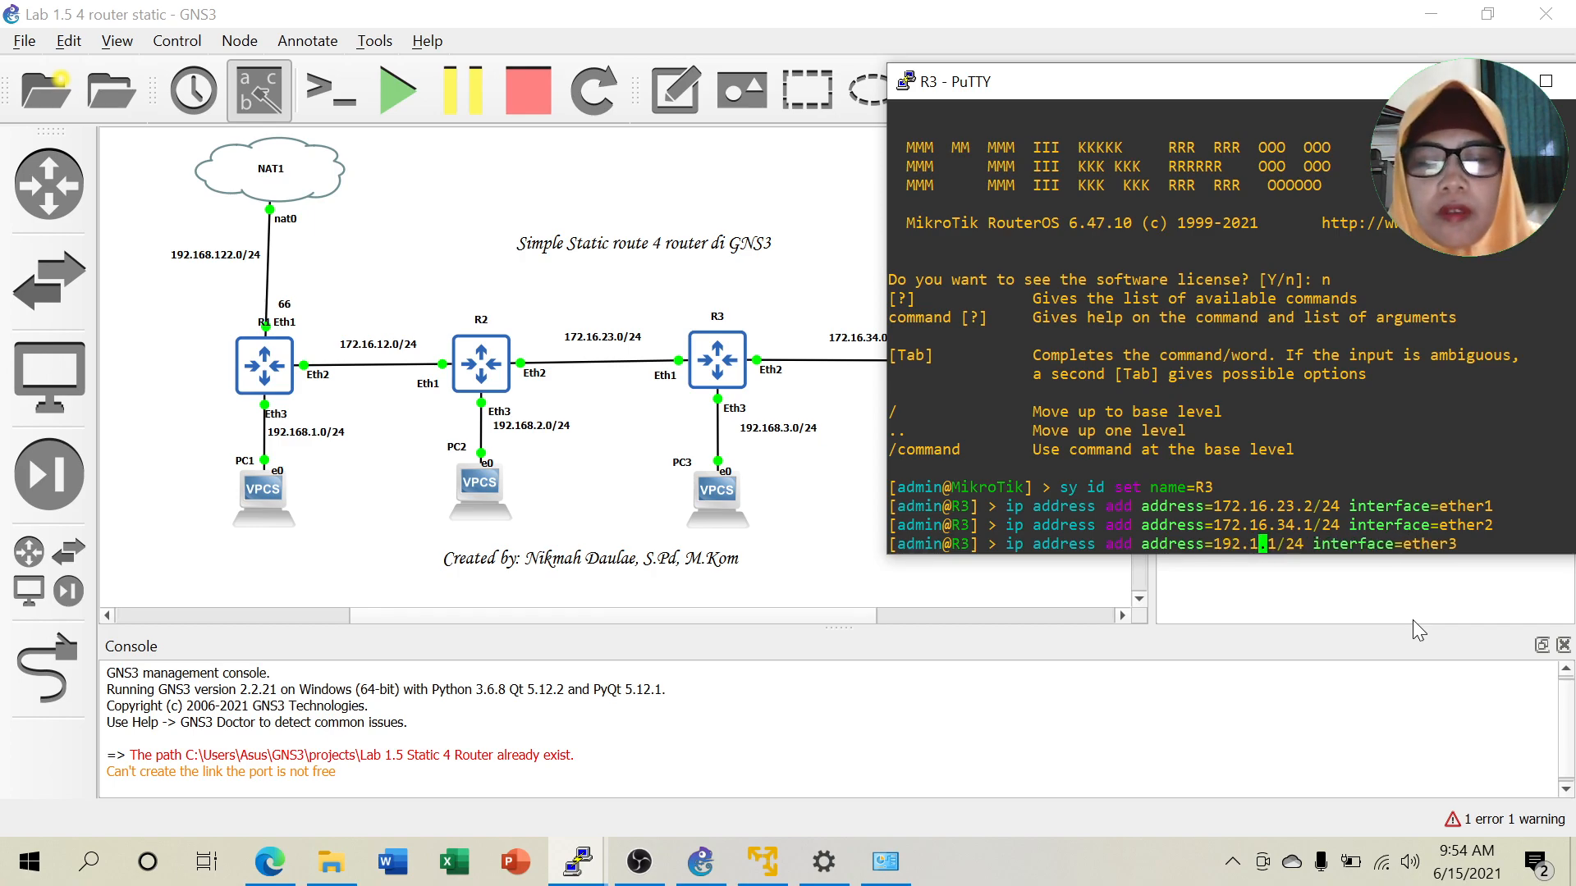
pyautogui.write('.3')
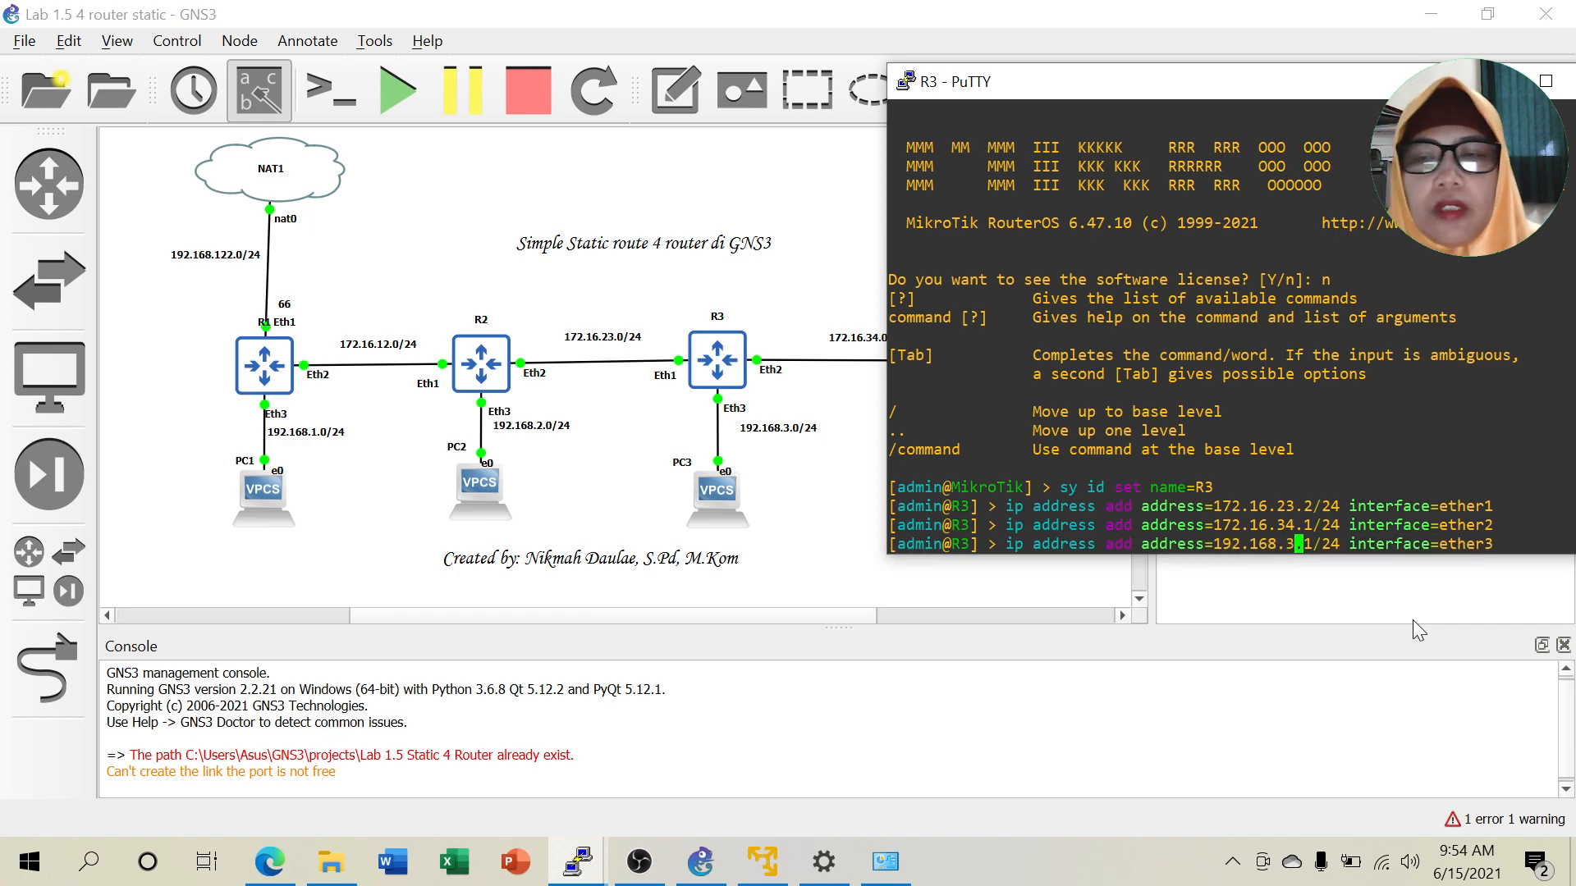
pyautogui.press('Return')
pyautogui.write('ping ')
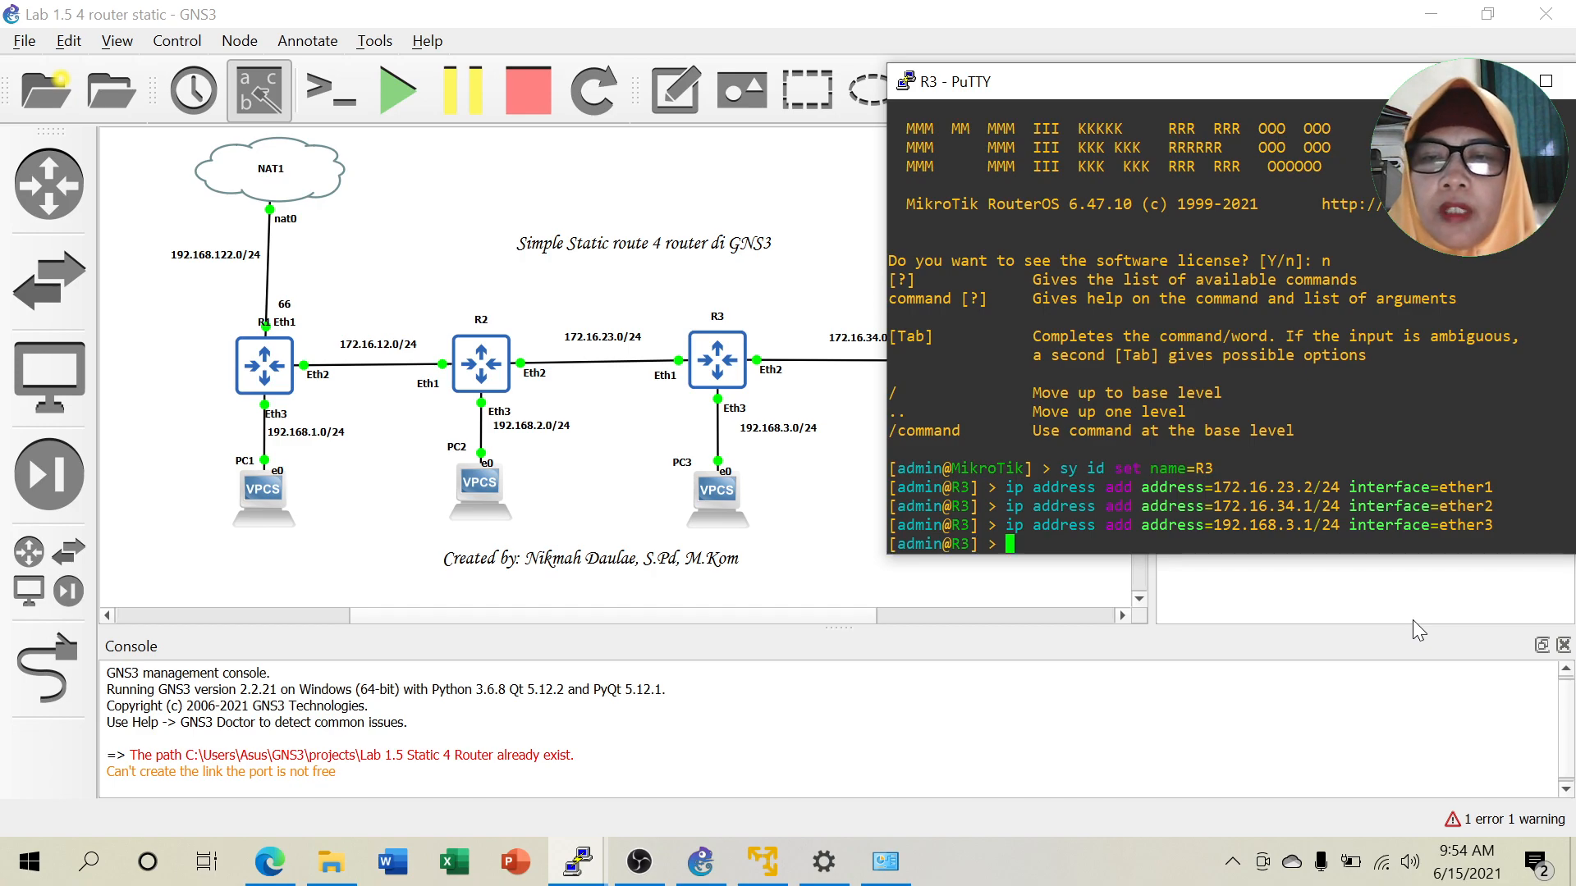
pyautogui.write('192.168')
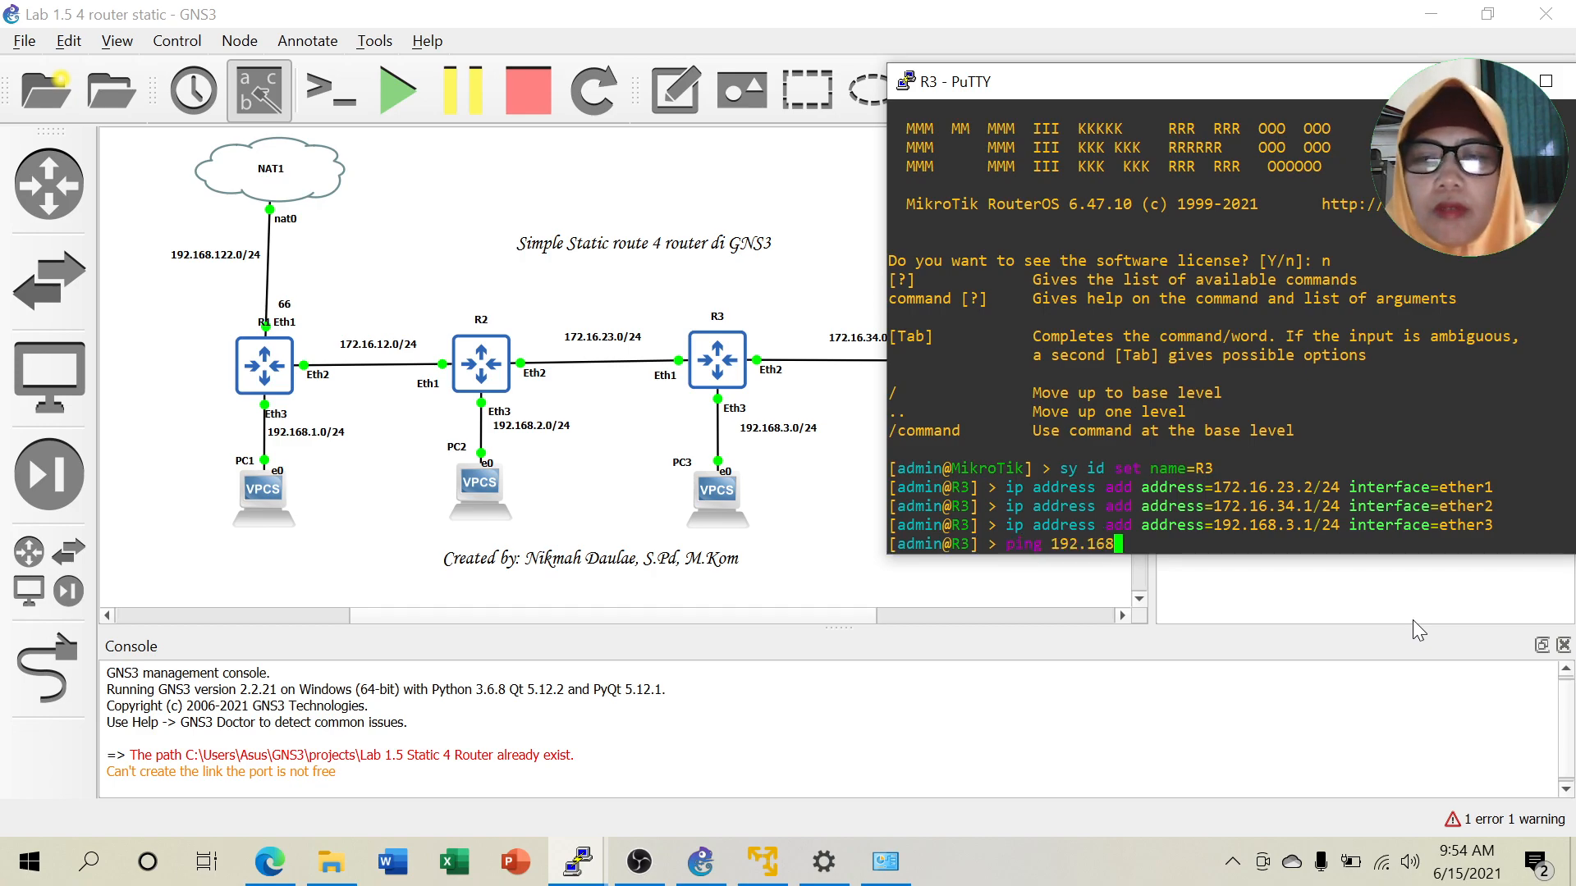
pyautogui.write('.3.2')
pyautogui.press('Return')
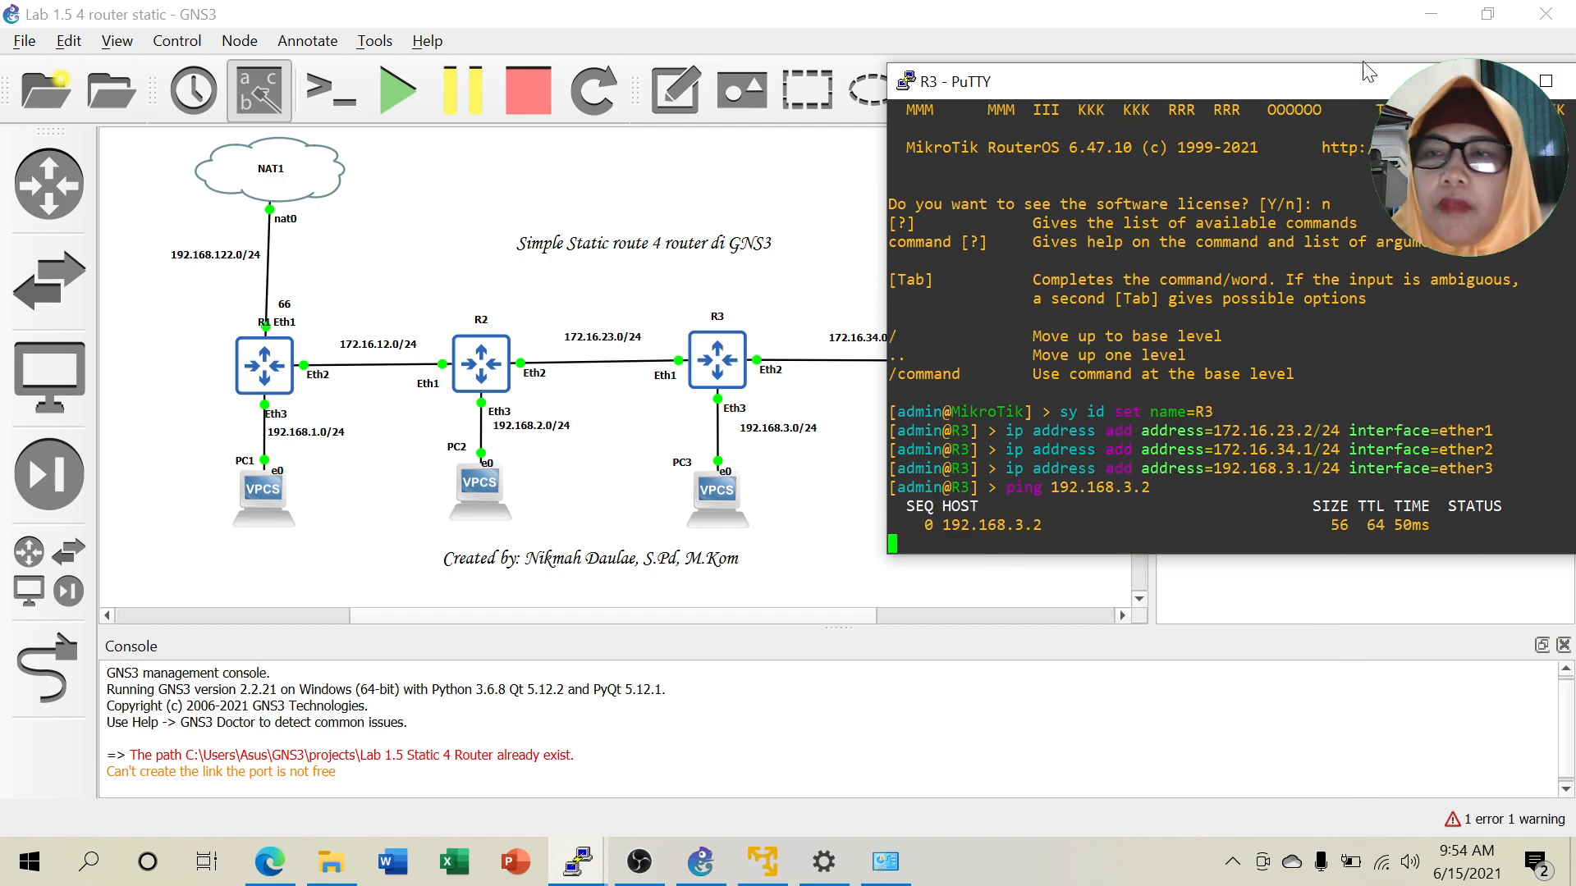
# Log in to R4's console as admin with a blank password, declining the license.
pyautogui.click(1489, 82)
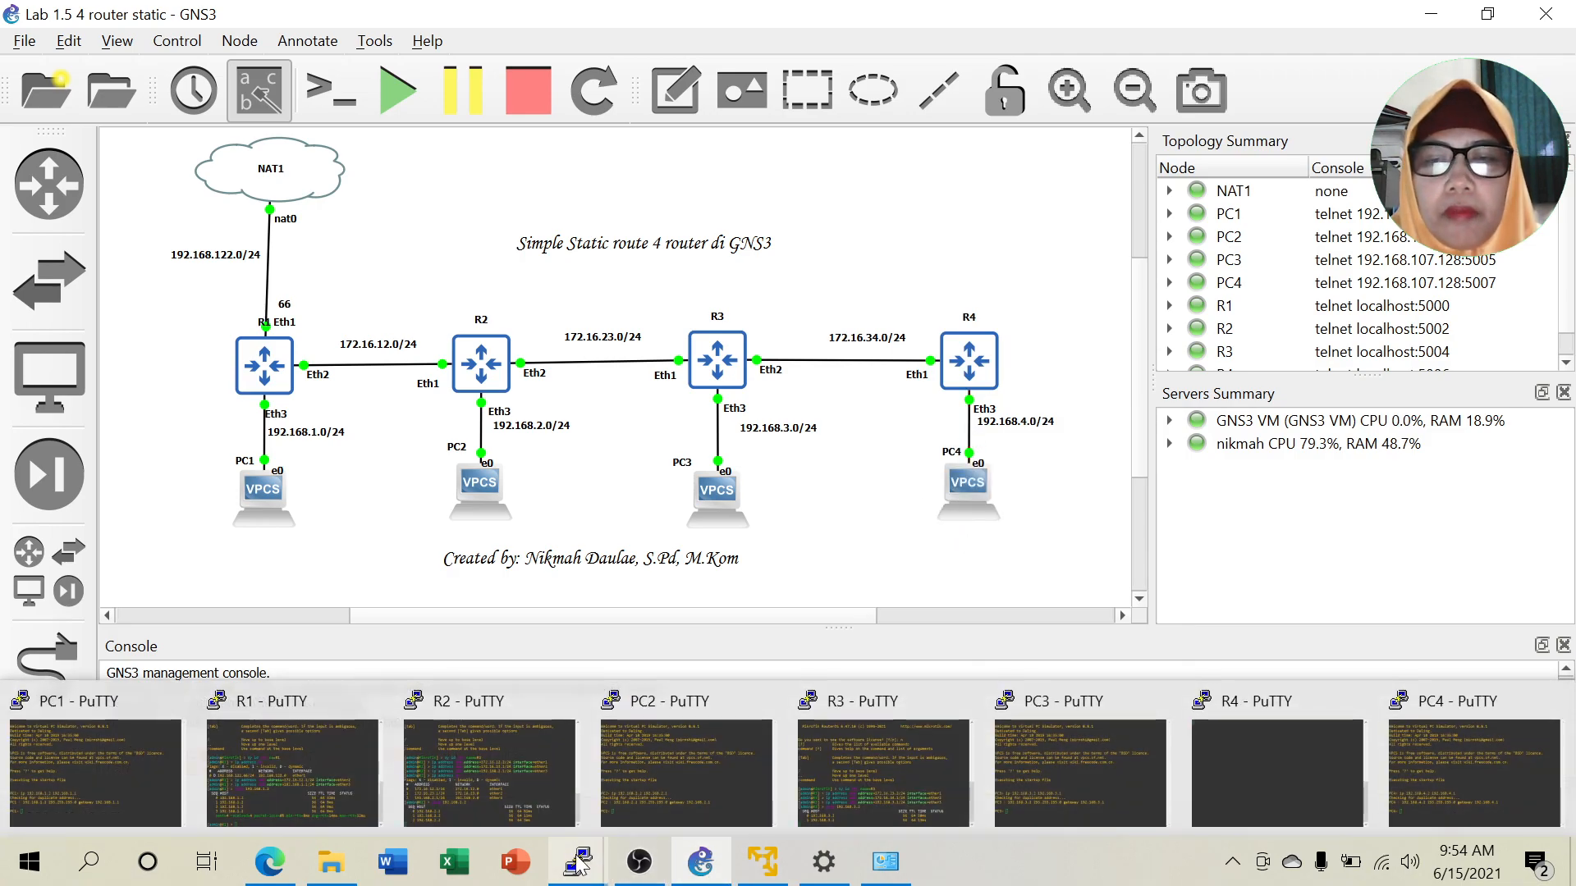
pyautogui.moveTo(578, 861)
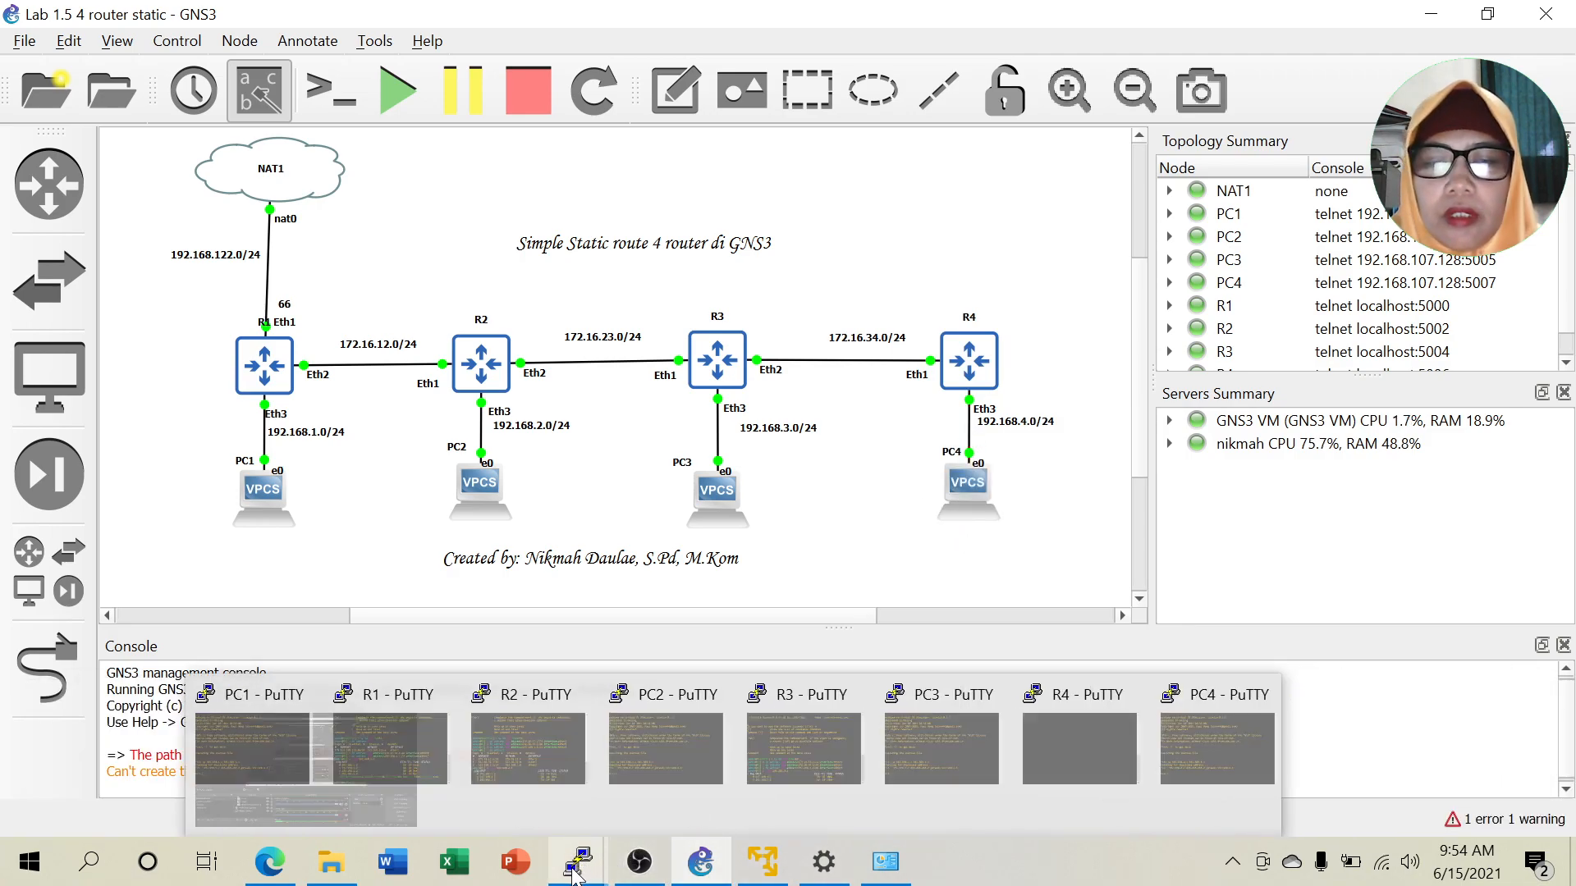
pyautogui.click(1285, 828)
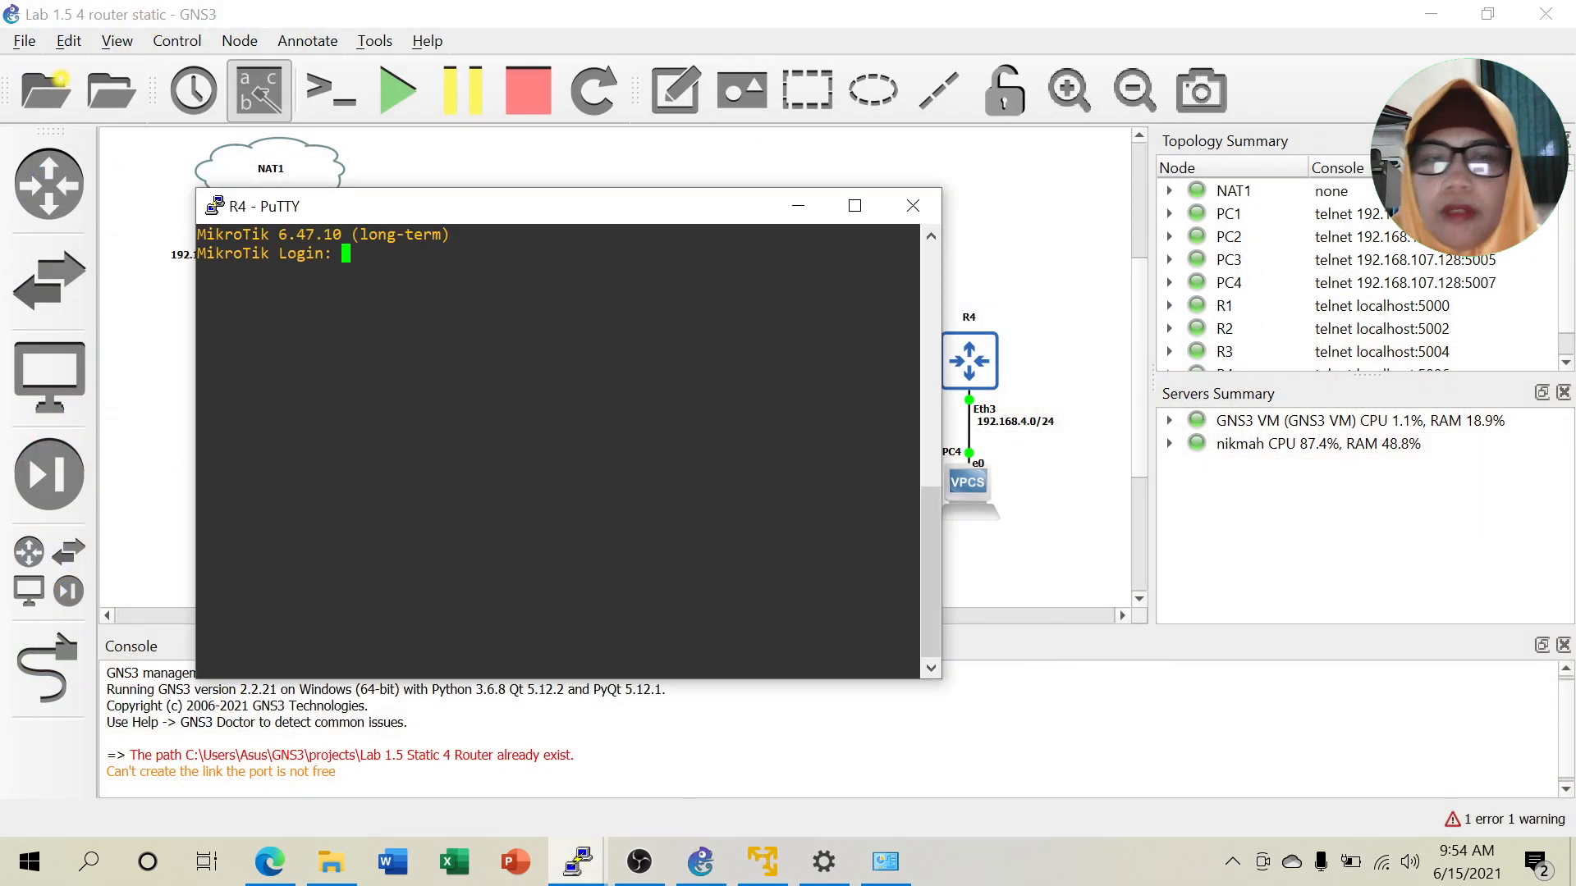
pyautogui.write('admin')
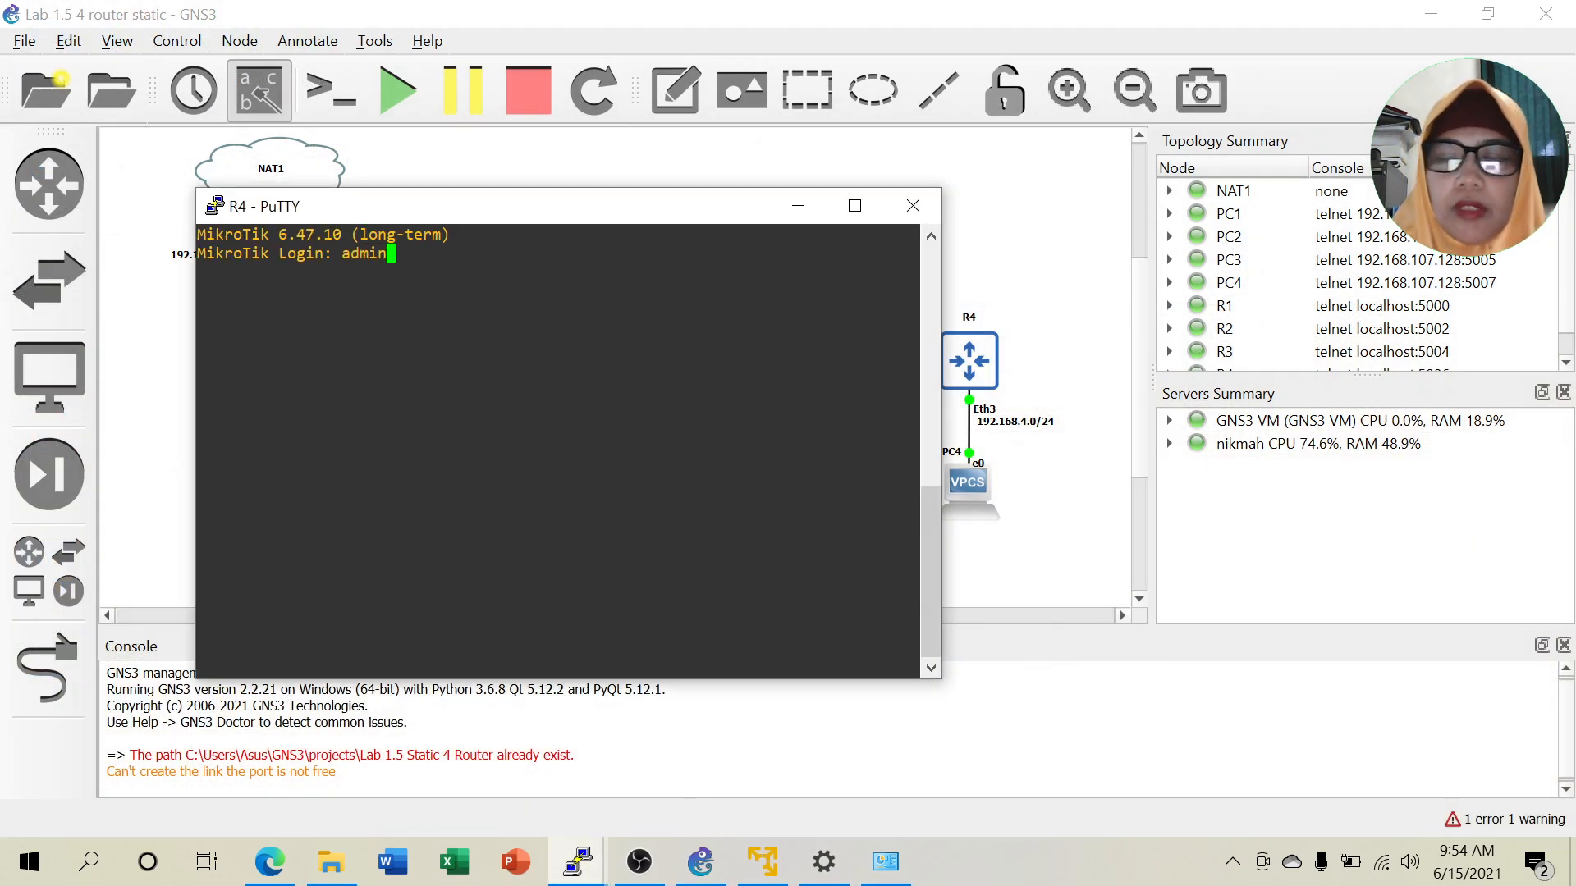
pyautogui.press('Return')
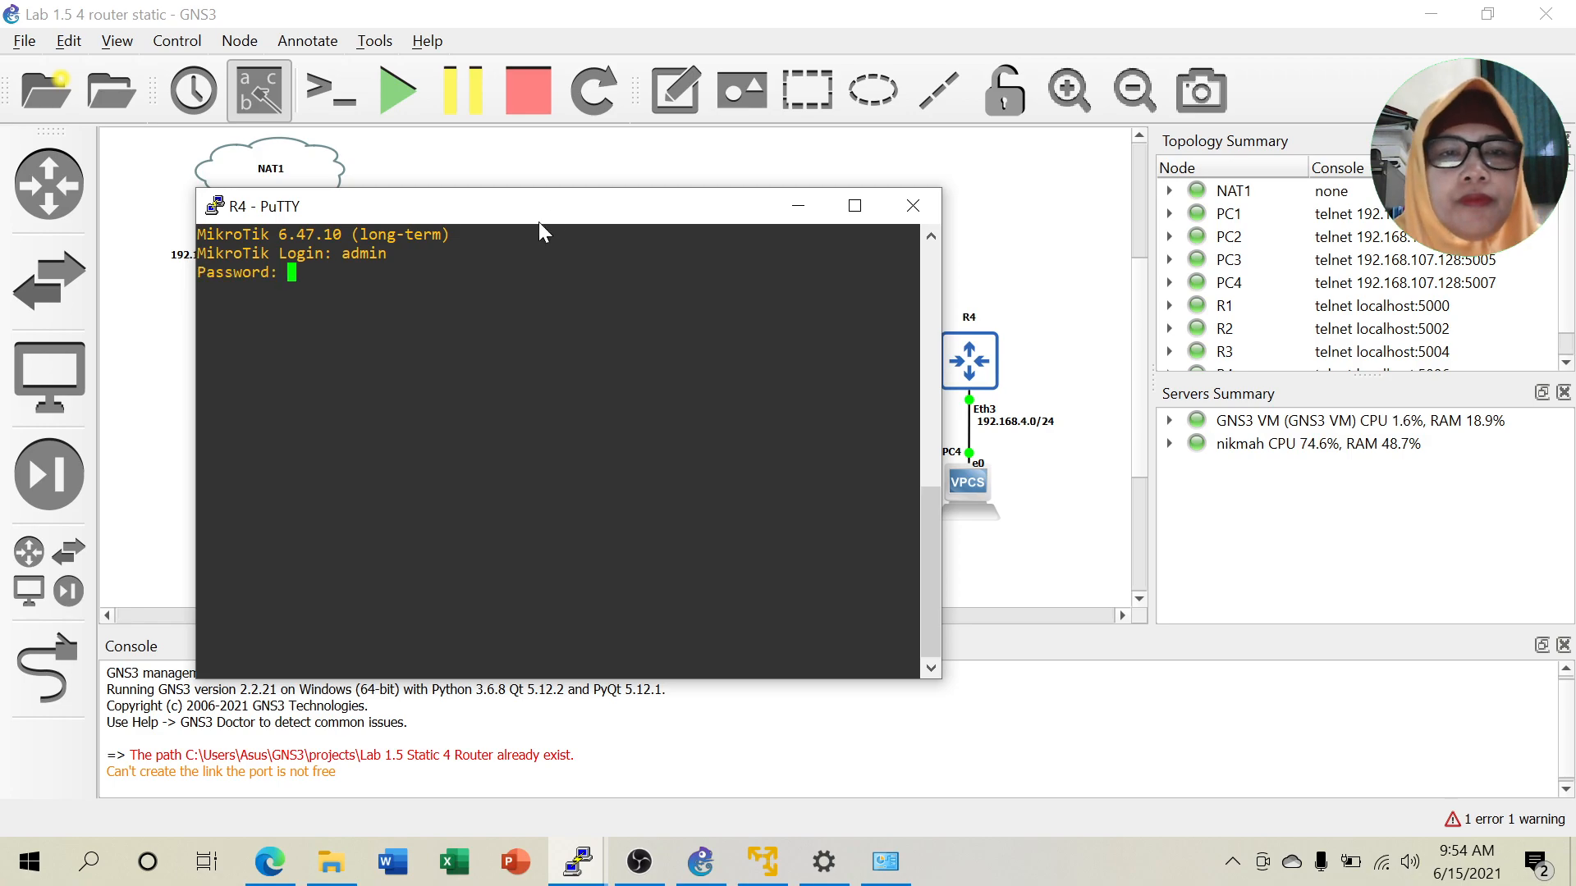
pyautogui.moveTo(560, 203); pyautogui.dragTo(450, 144)
pyautogui.press('Return')
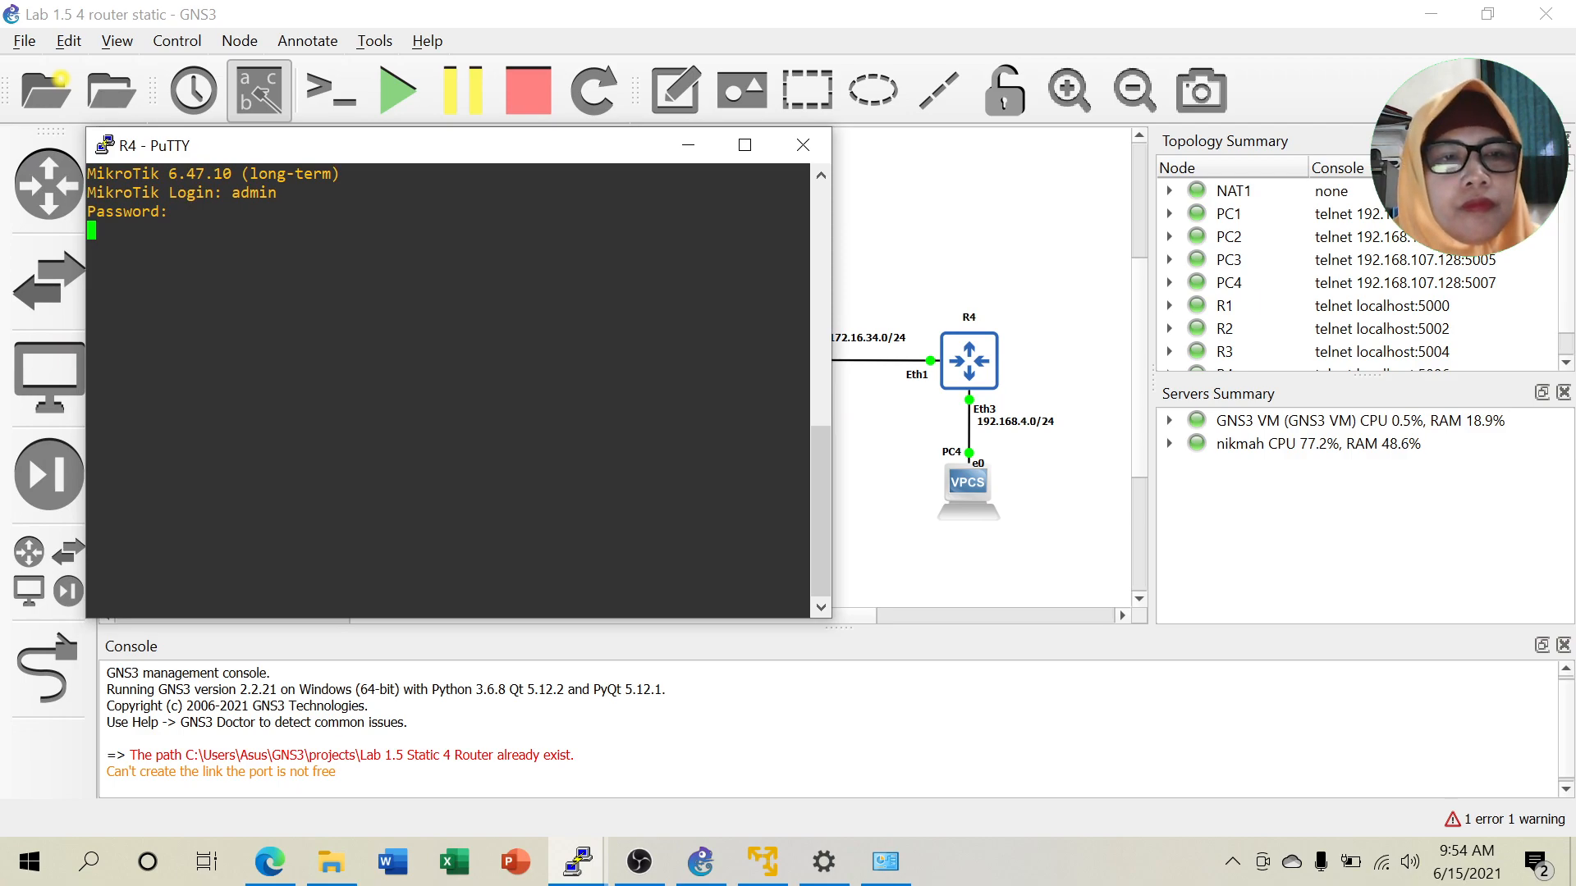
pyautogui.write('n@MikroTik] > ')
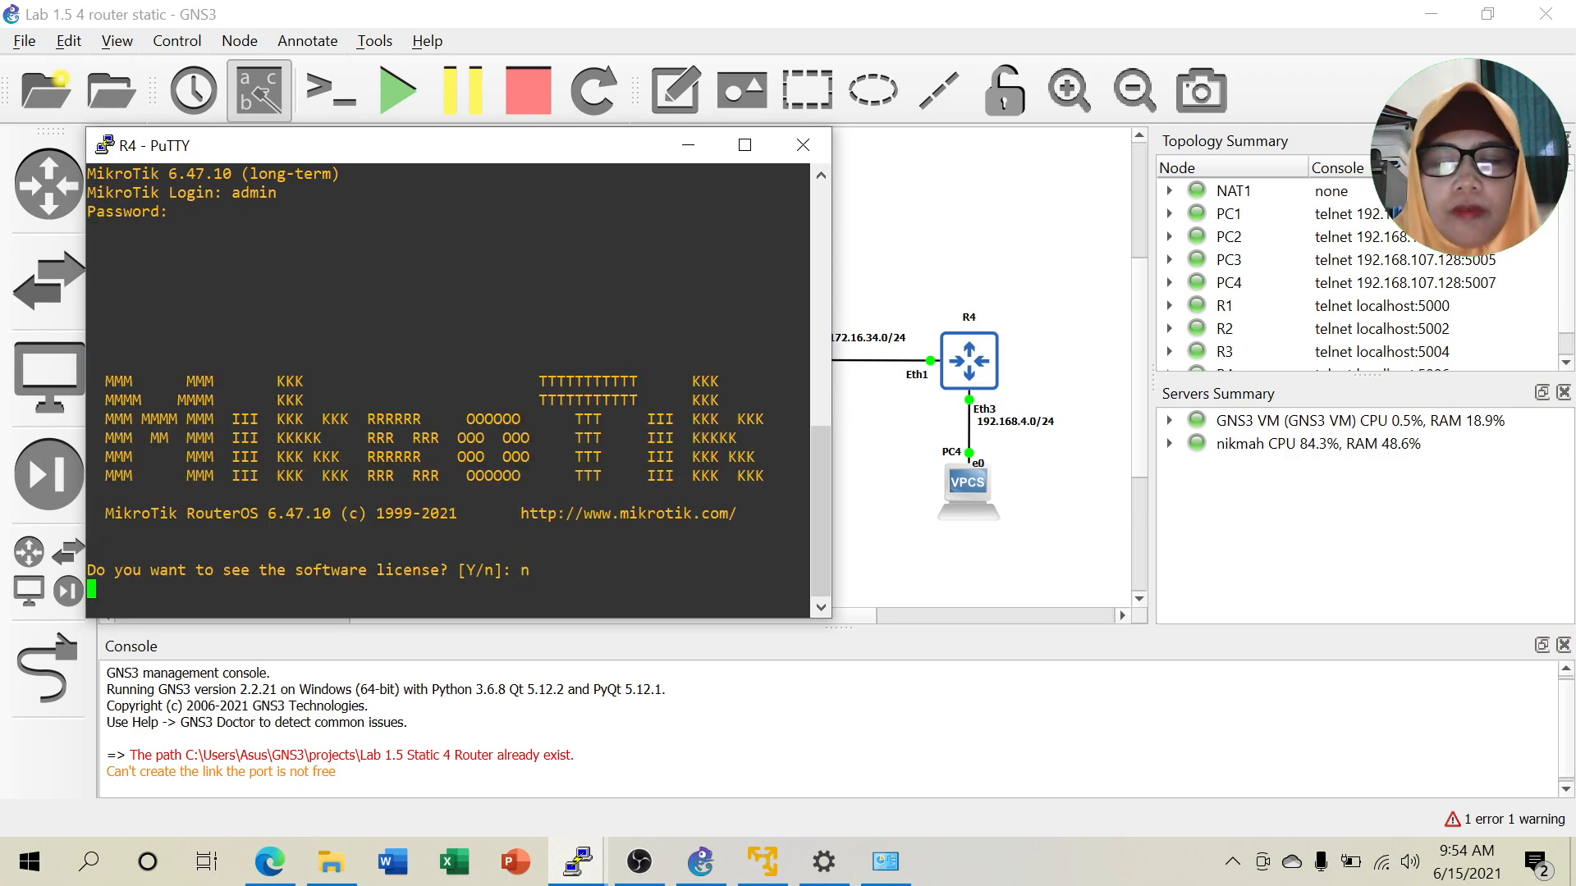
pyautogui.write('system identity set name=R4')
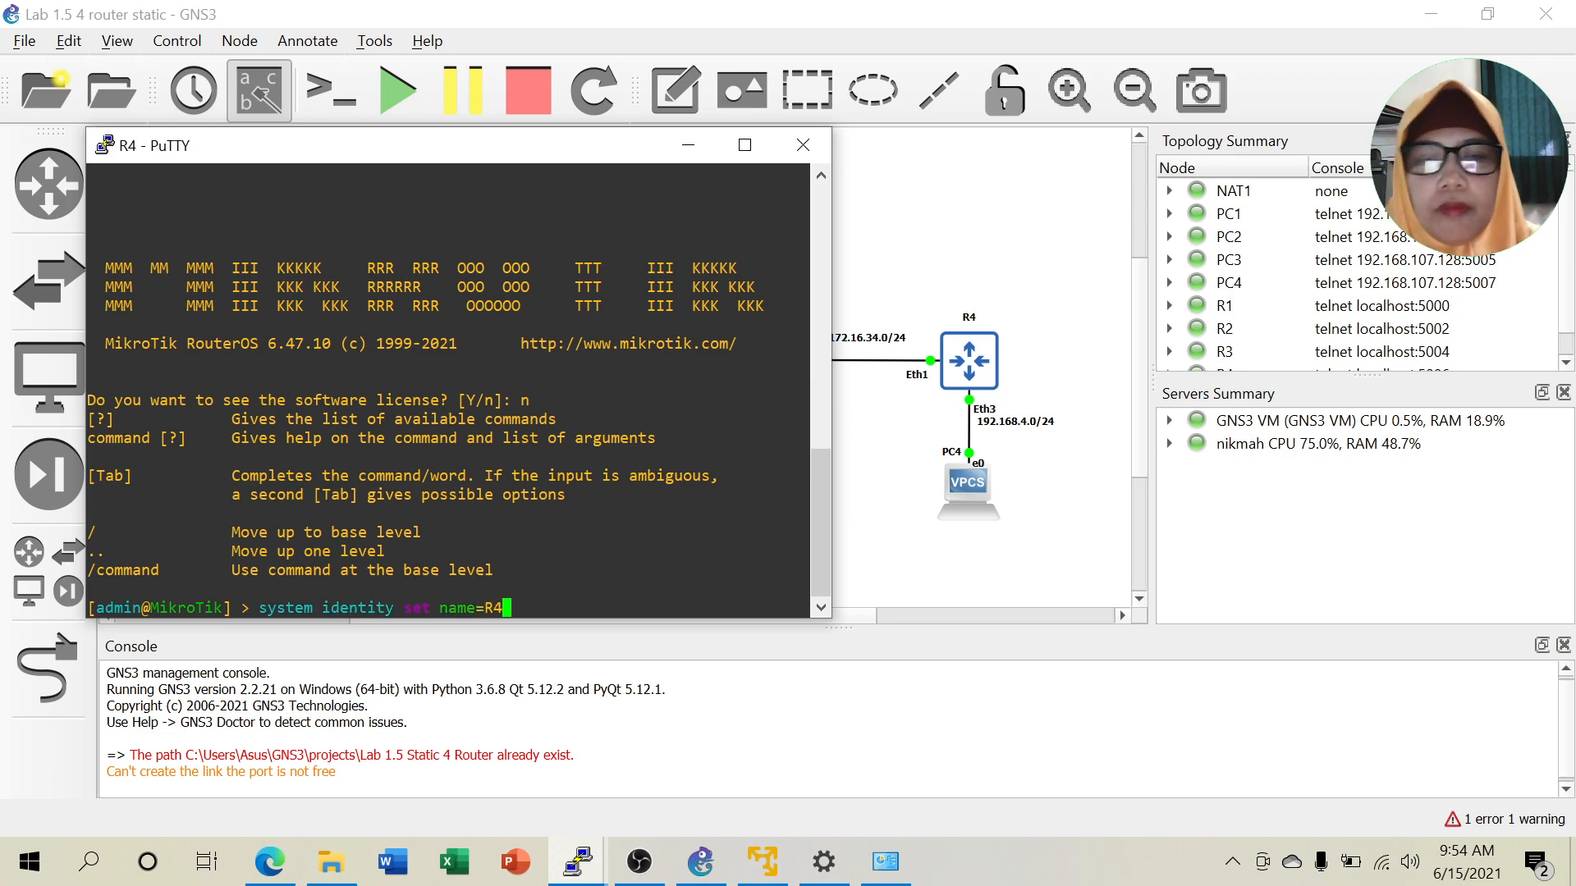
# Set R4's identity to R4 and add 172.16.34.2/24 on ether1.
pyautogui.press('Return')
pyautogui.write('ip address add address=')
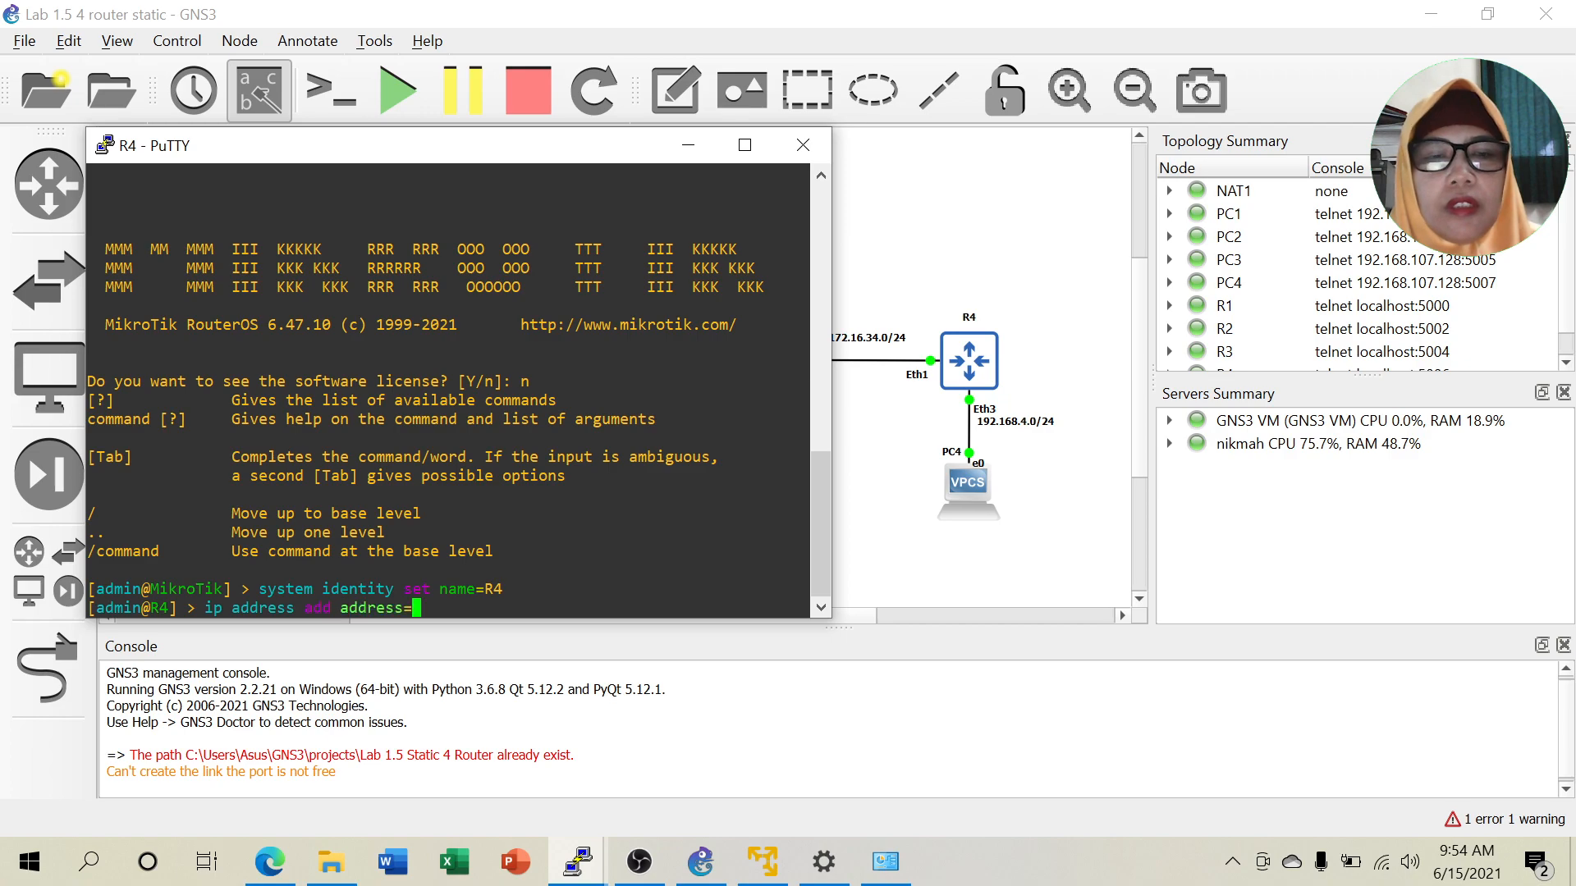
pyautogui.write('172')
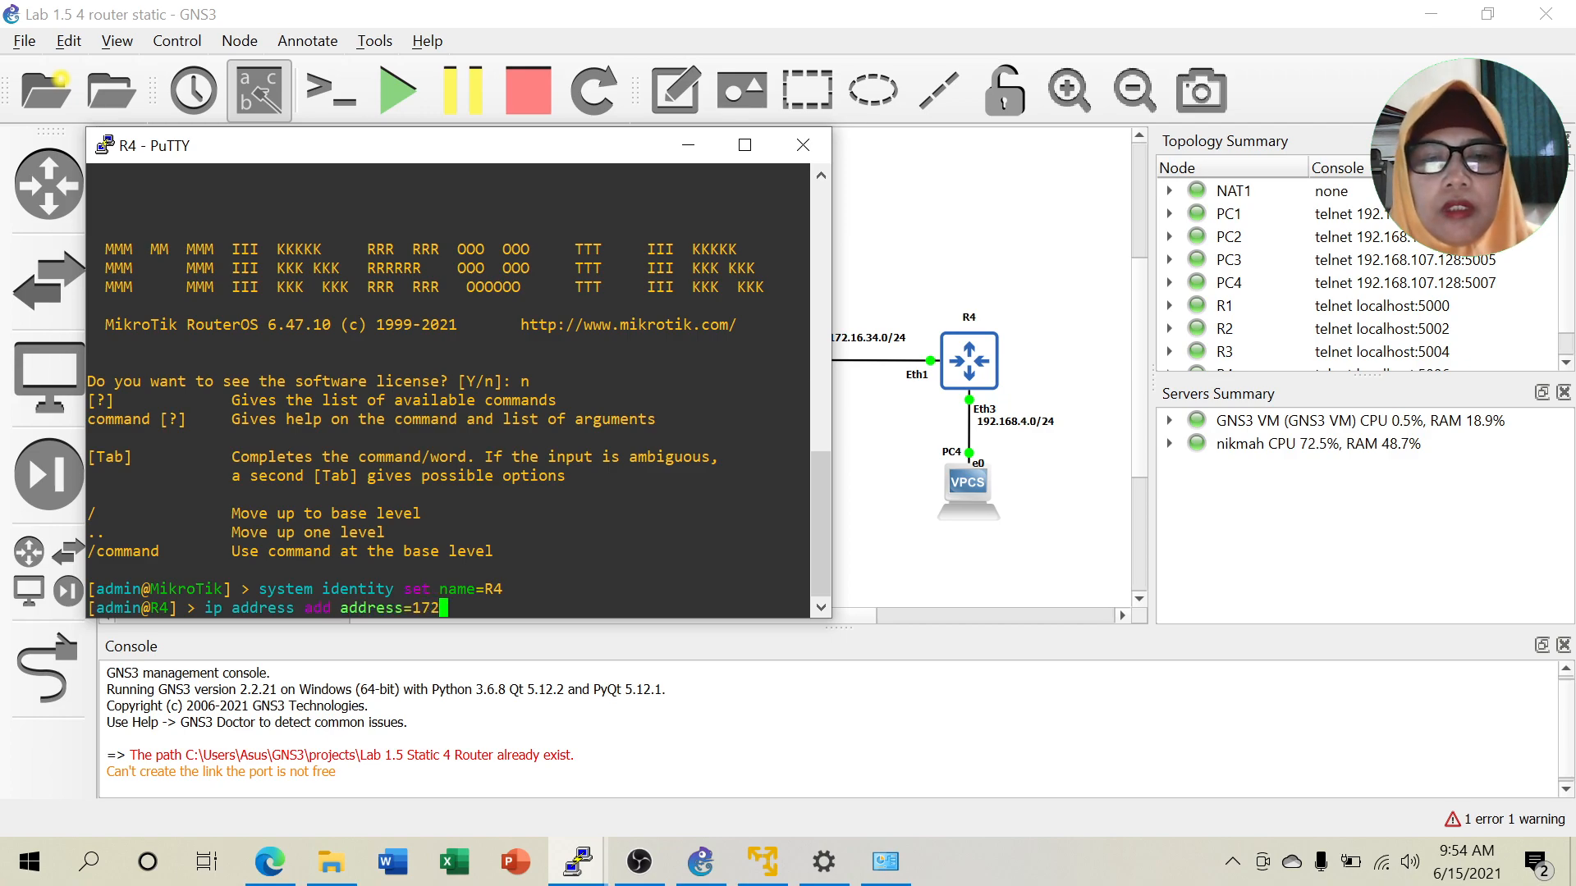
pyautogui.write('.16')
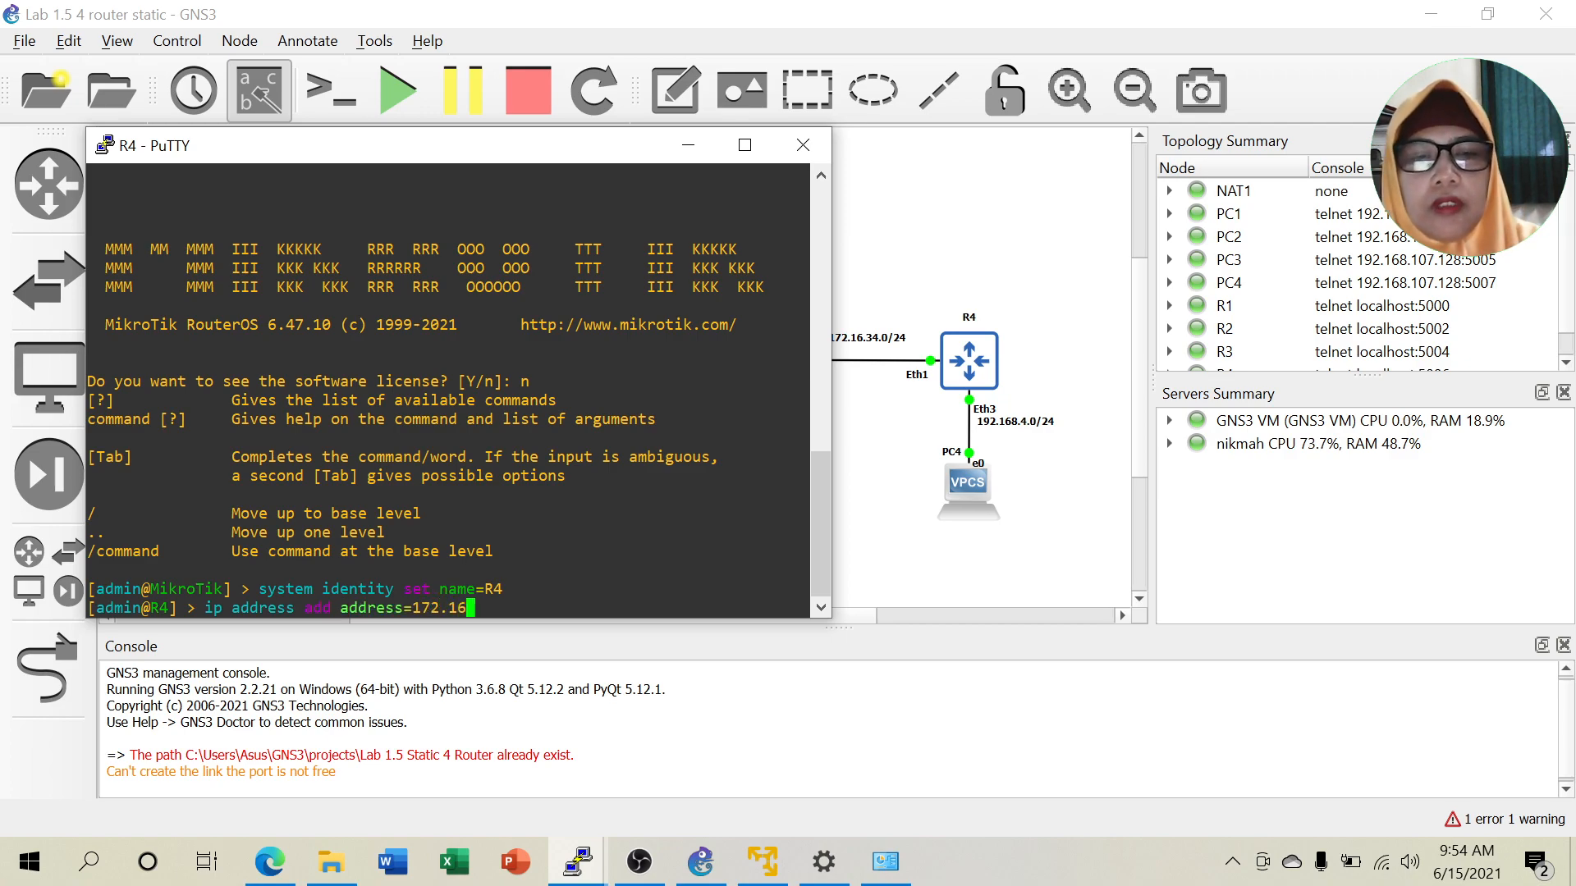
pyautogui.write('.34.')
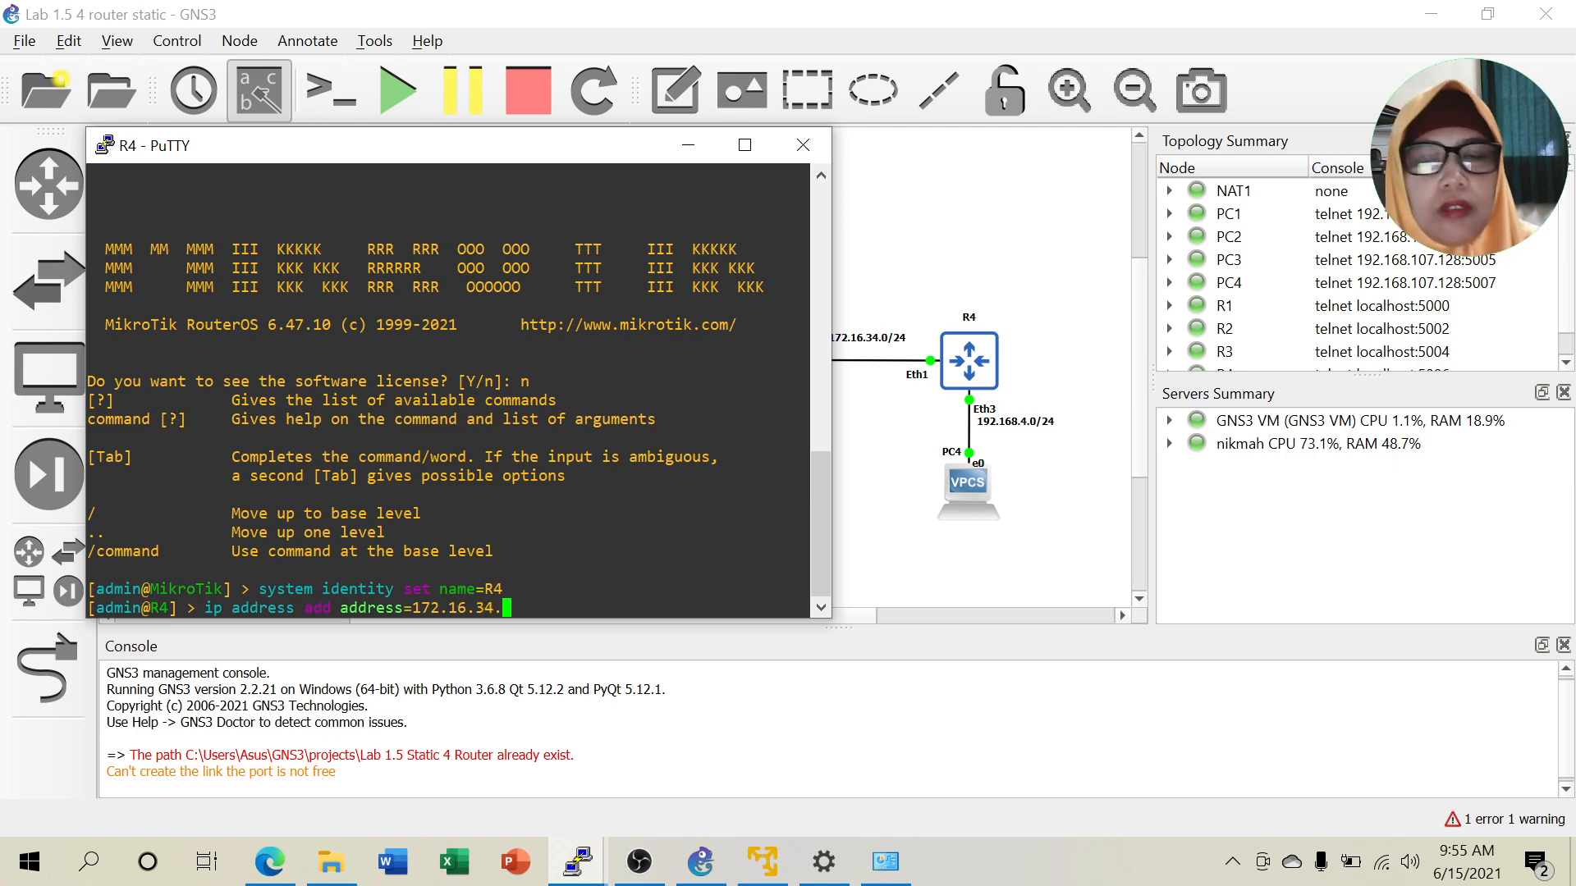
pyautogui.write('2')
pyautogui.press('BackSpace')
pyautogui.write('/24')
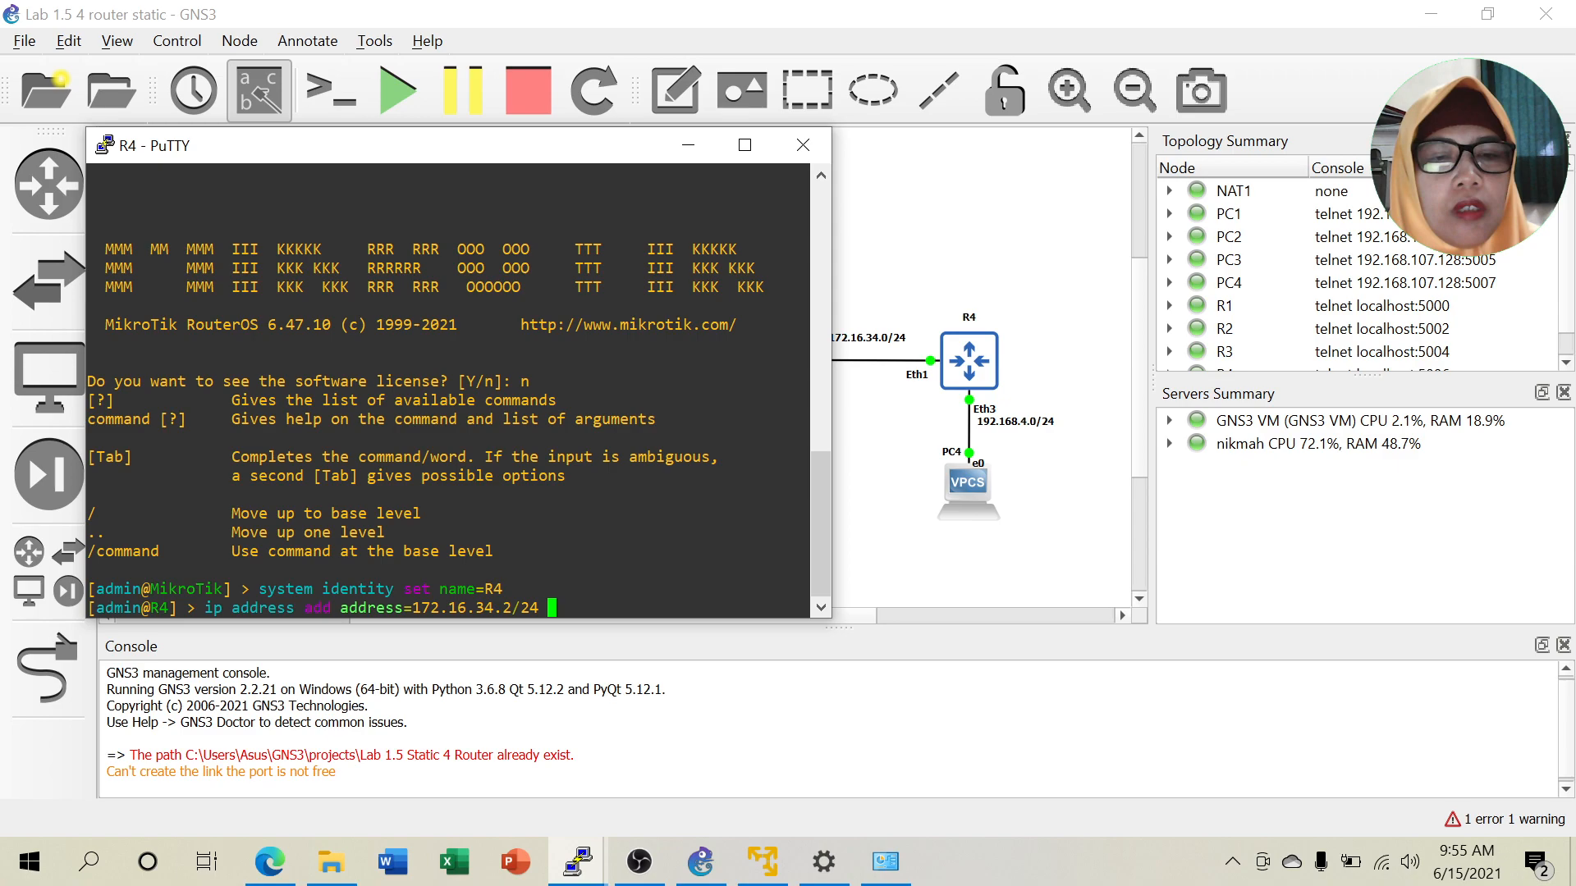
pyautogui.write('ga')
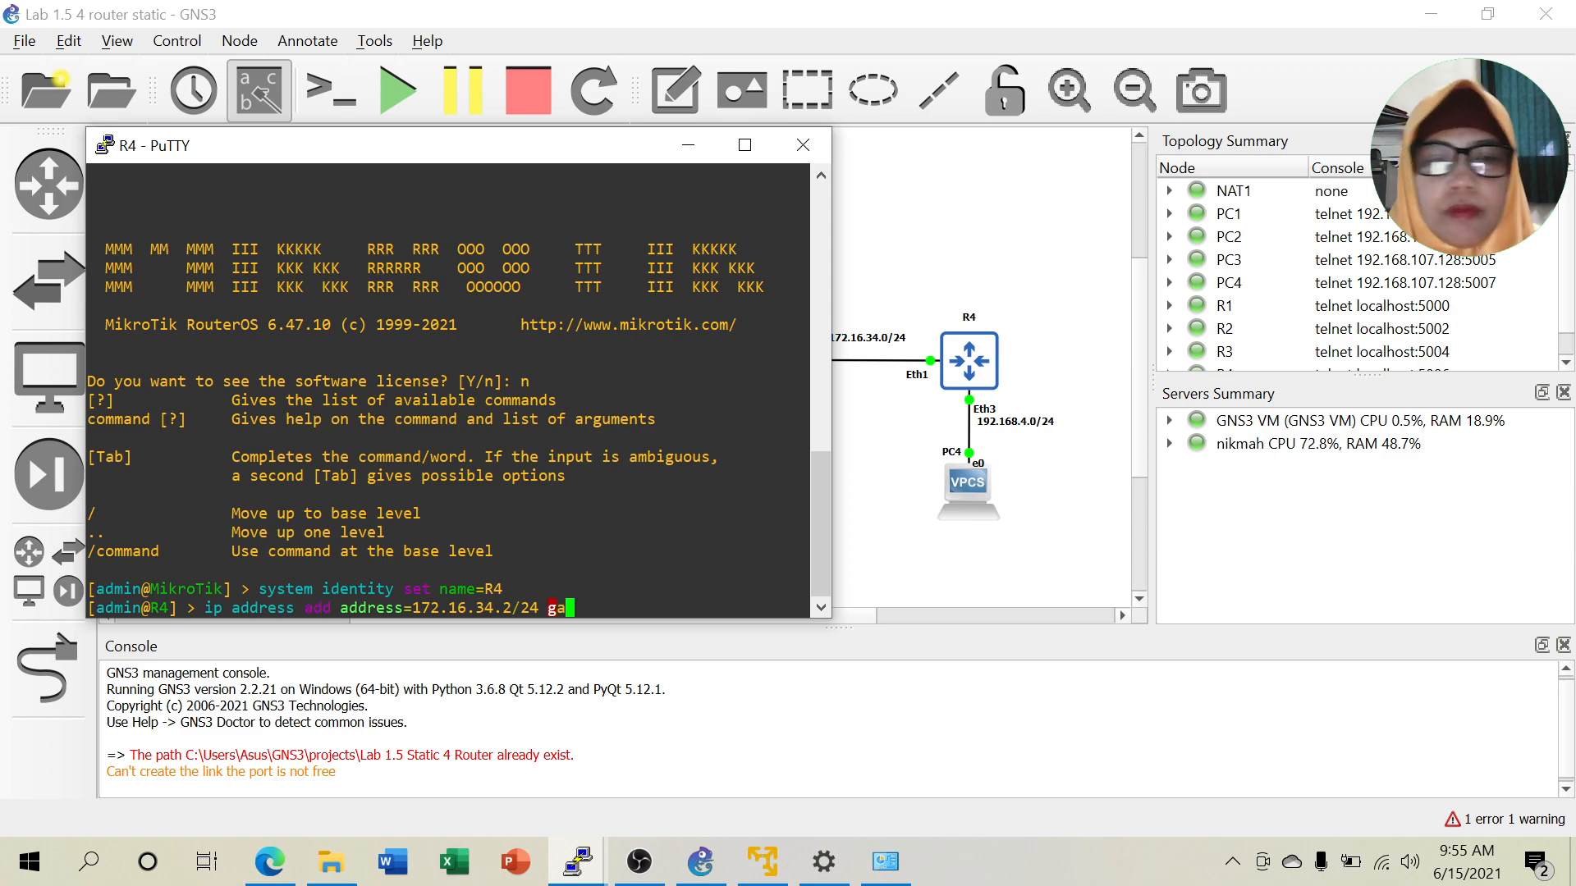
pyautogui.press('BackSpace')
pyautogui.press('BackSpace')
pyautogui.write('interface=ether2')
pyautogui.press('BackSpace')
pyautogui.write('1')
pyautogui.press('Return')
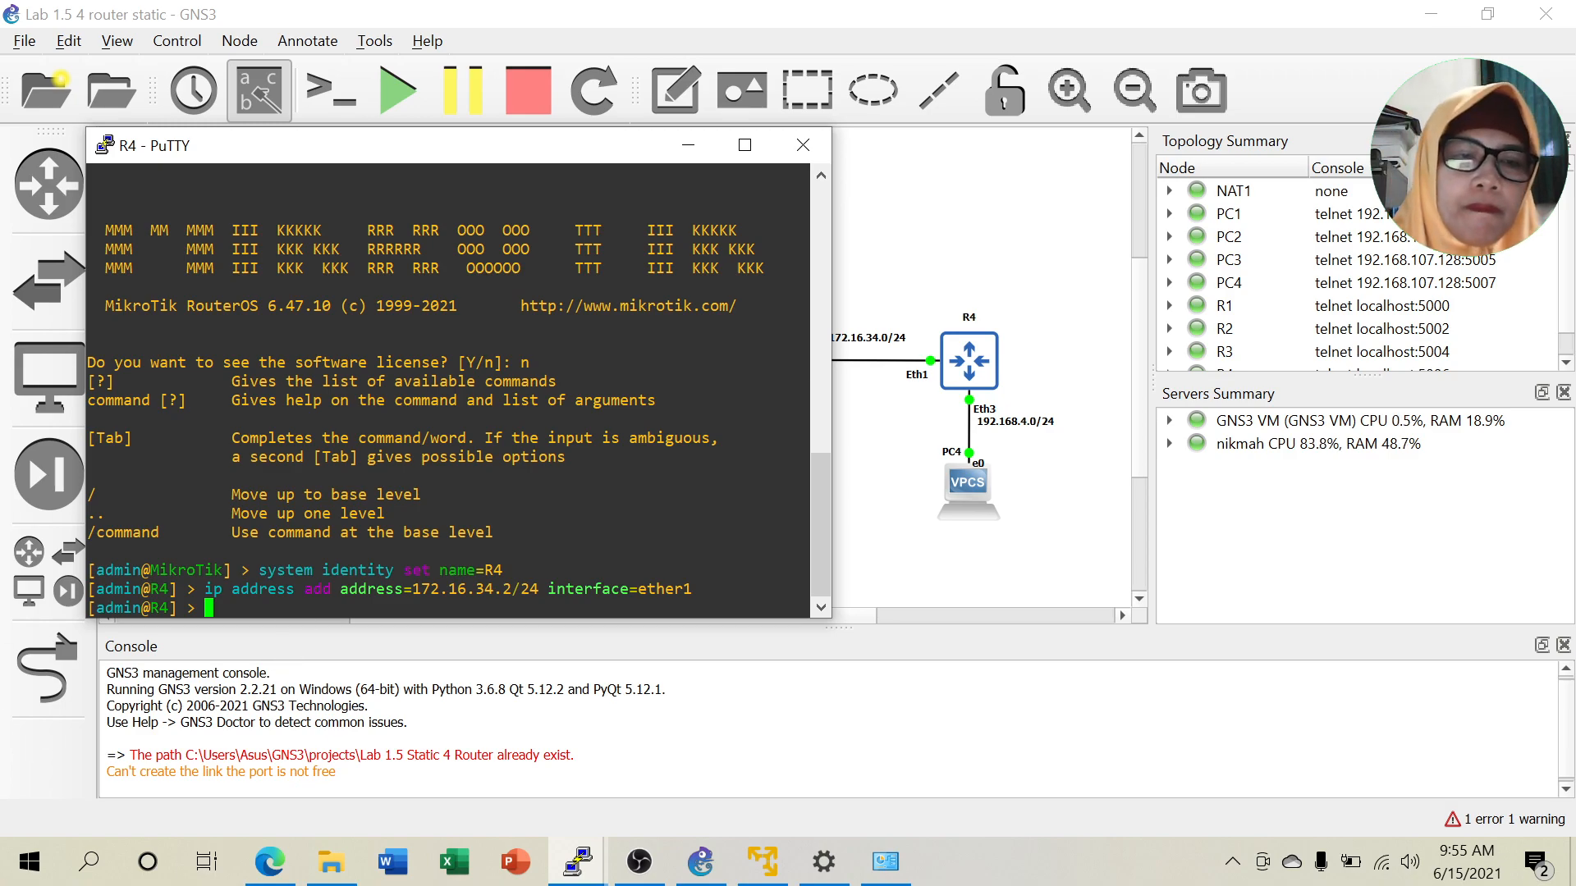
pyautogui.press('Up')
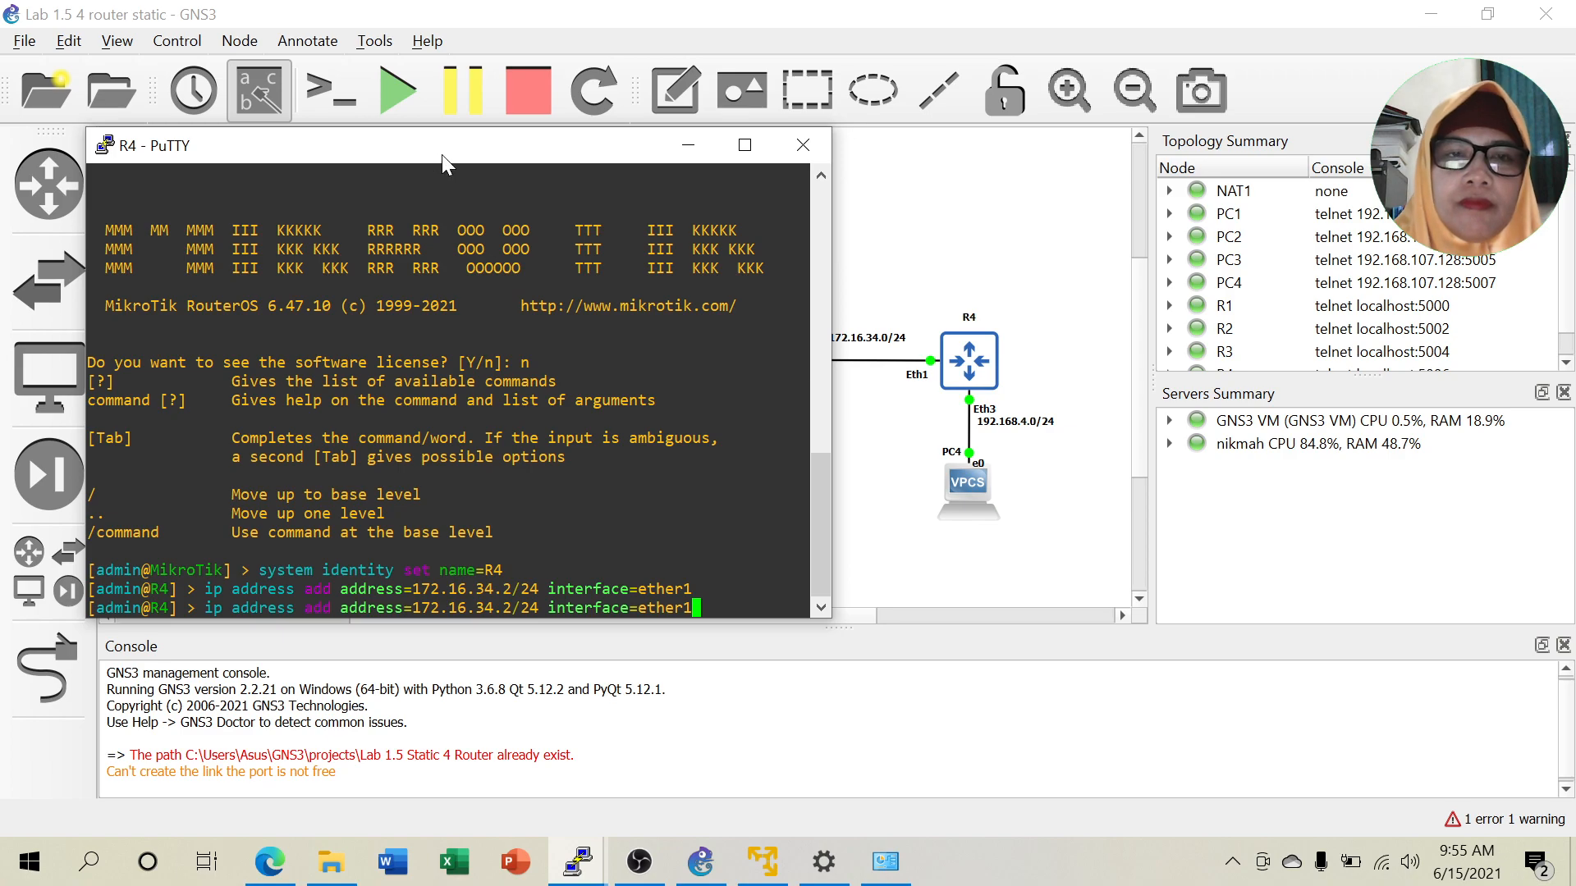
# Edit the recalled address command to assign 192.168.4.1/24 to R4's ether2.
pyautogui.moveTo(441, 155)
pyautogui.mouseDown()
pyautogui.moveTo(575, 144)
pyautogui.moveTo(437, 128)
pyautogui.mouseUp()
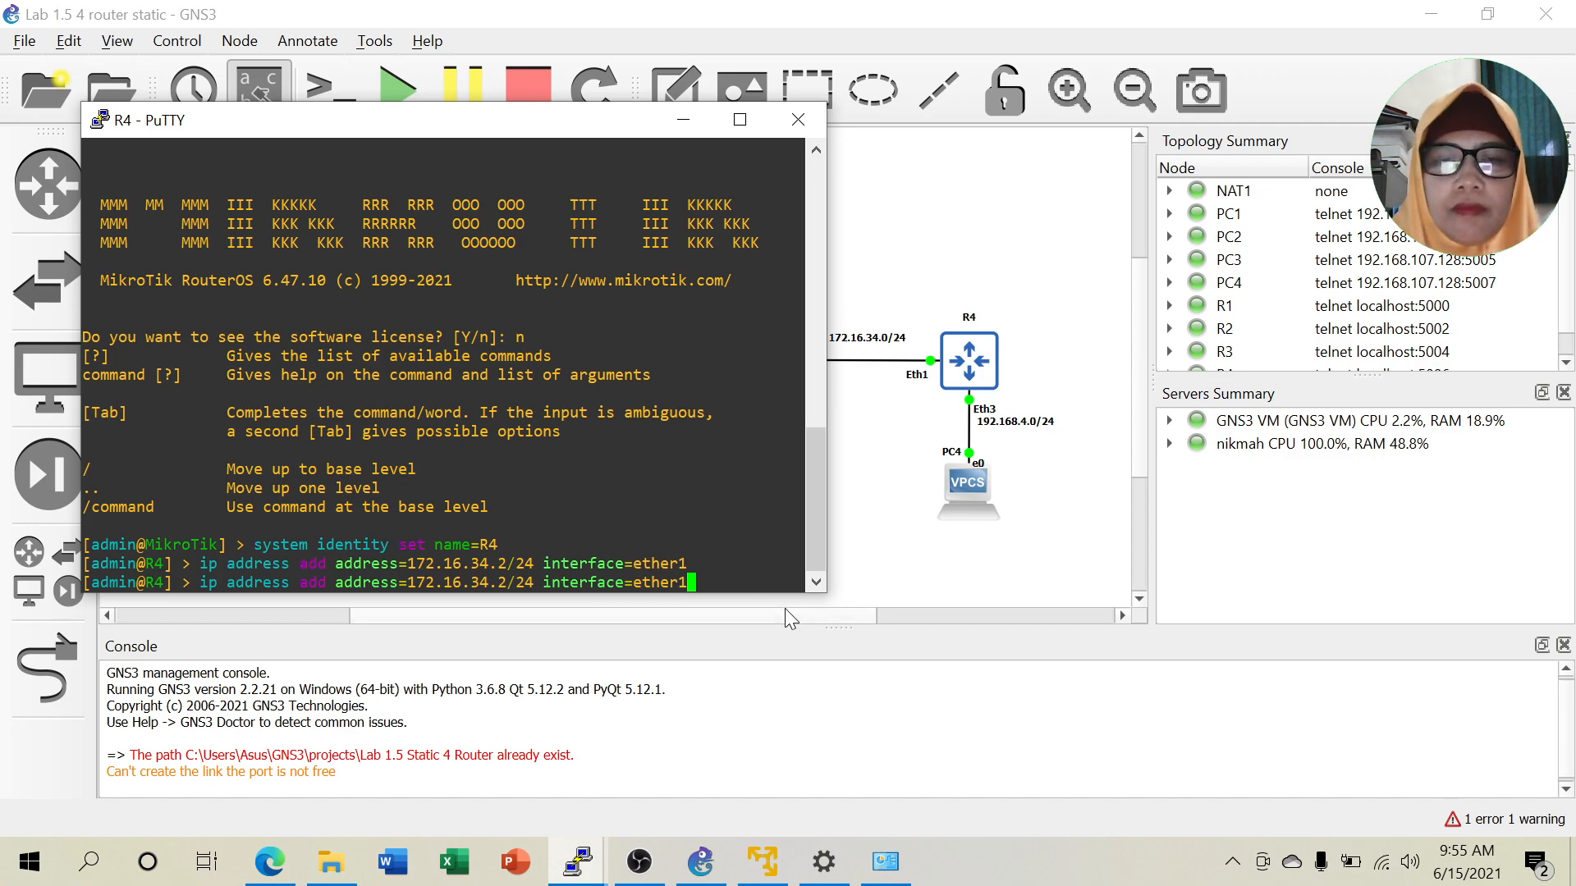
pyautogui.press('Up')
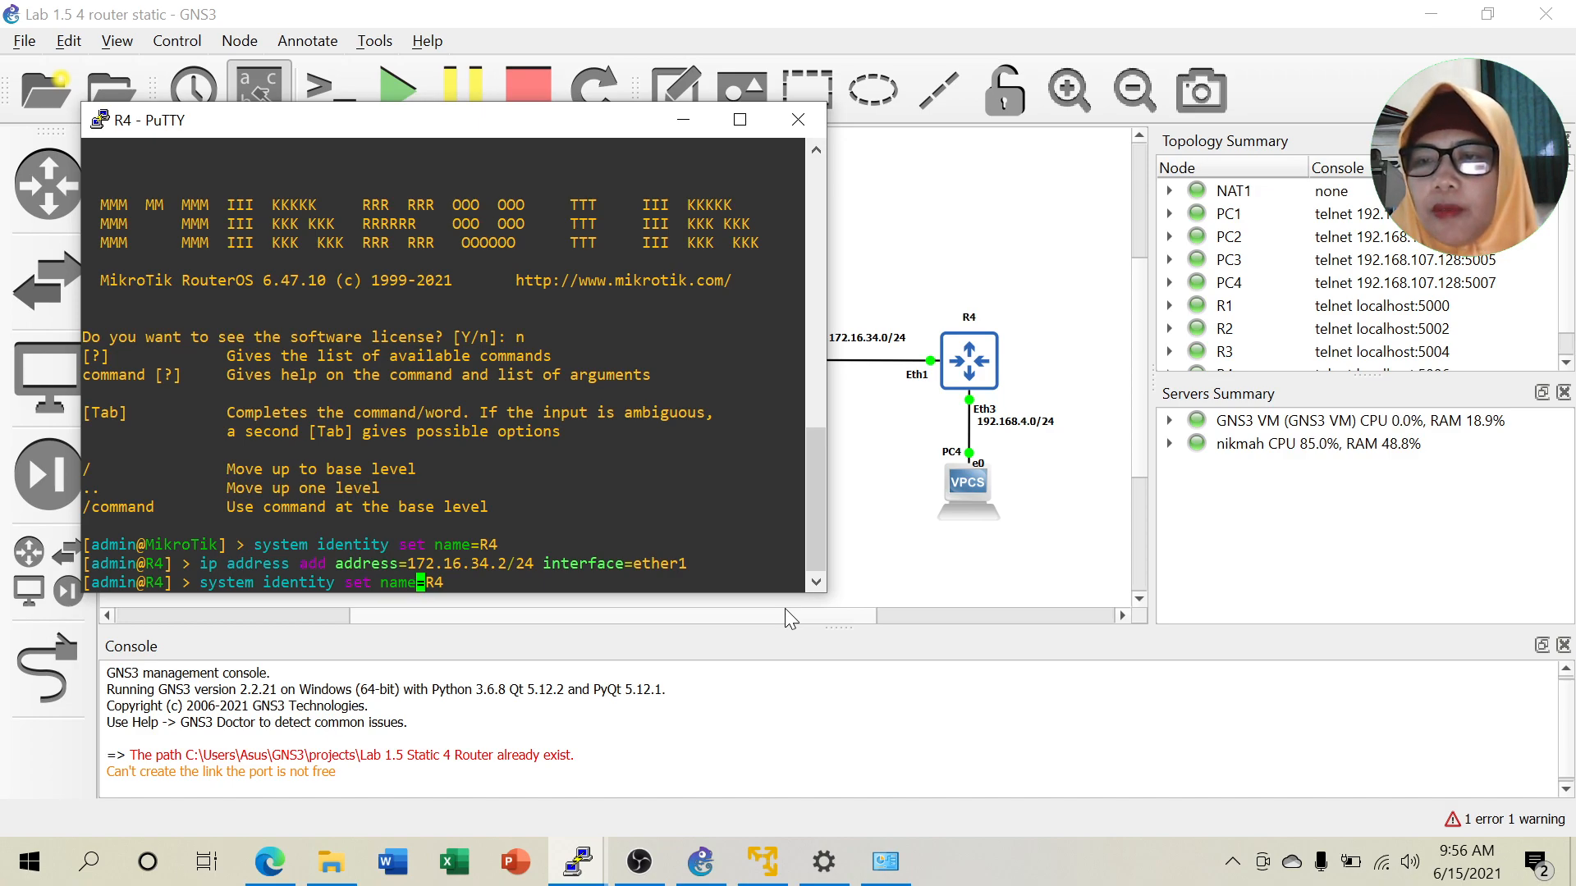
pyautogui.press('Up')
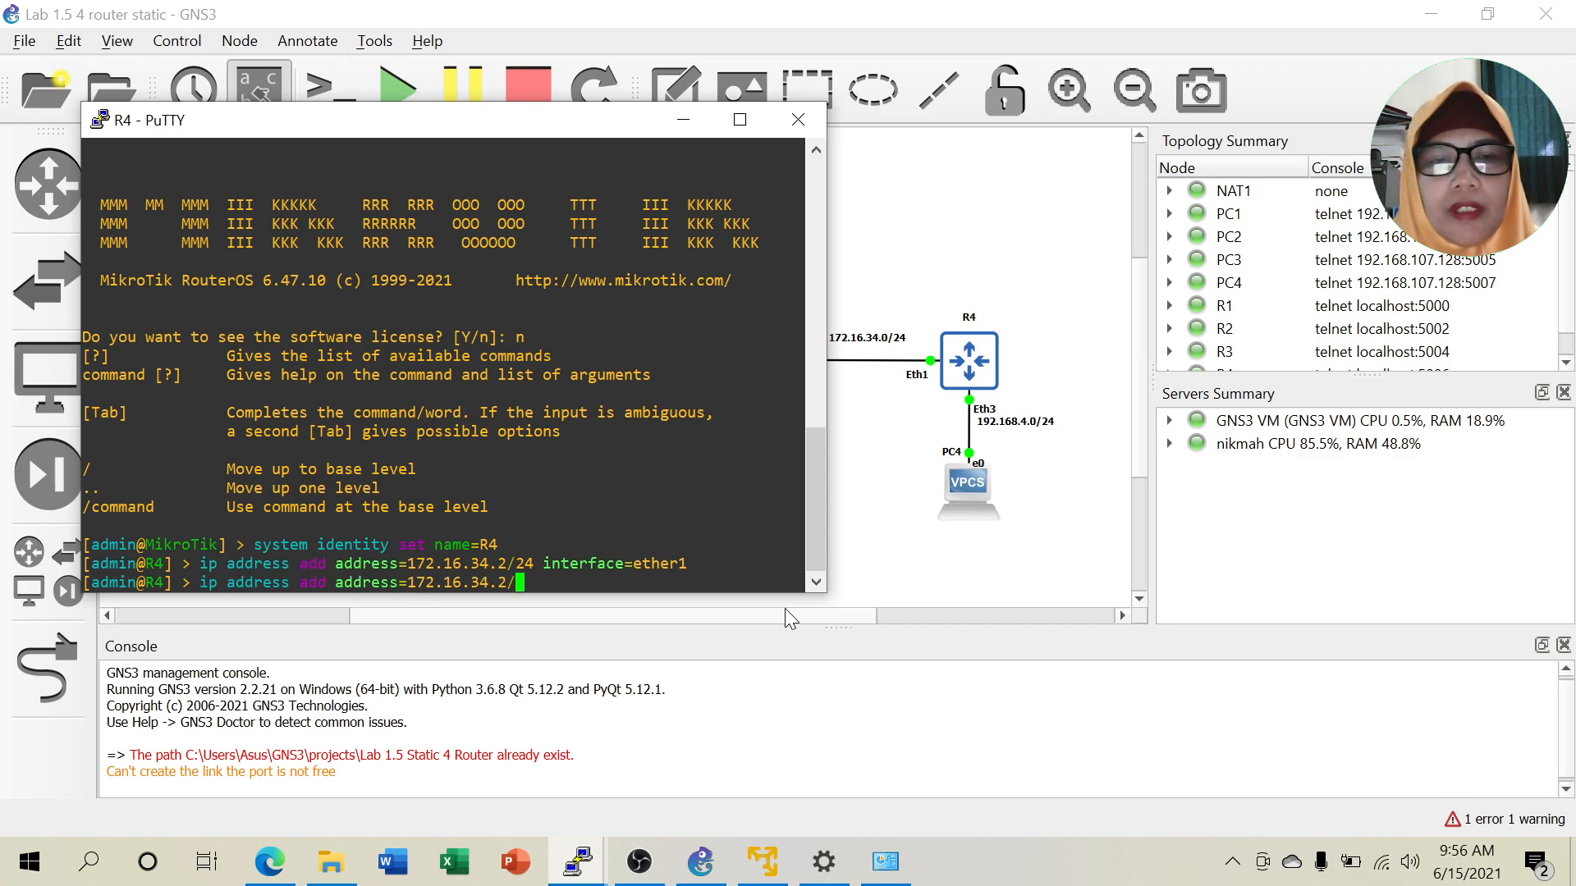
pyautogui.press('BackSpace')
pyautogui.write('2')
pyautogui.press('Left')
pyautogui.press('Left')
pyautogui.press('Left')
pyautogui.press('Left')
pyautogui.press('Left')
pyautogui.press('Left')
pyautogui.press('Left')
pyautogui.press('Left')
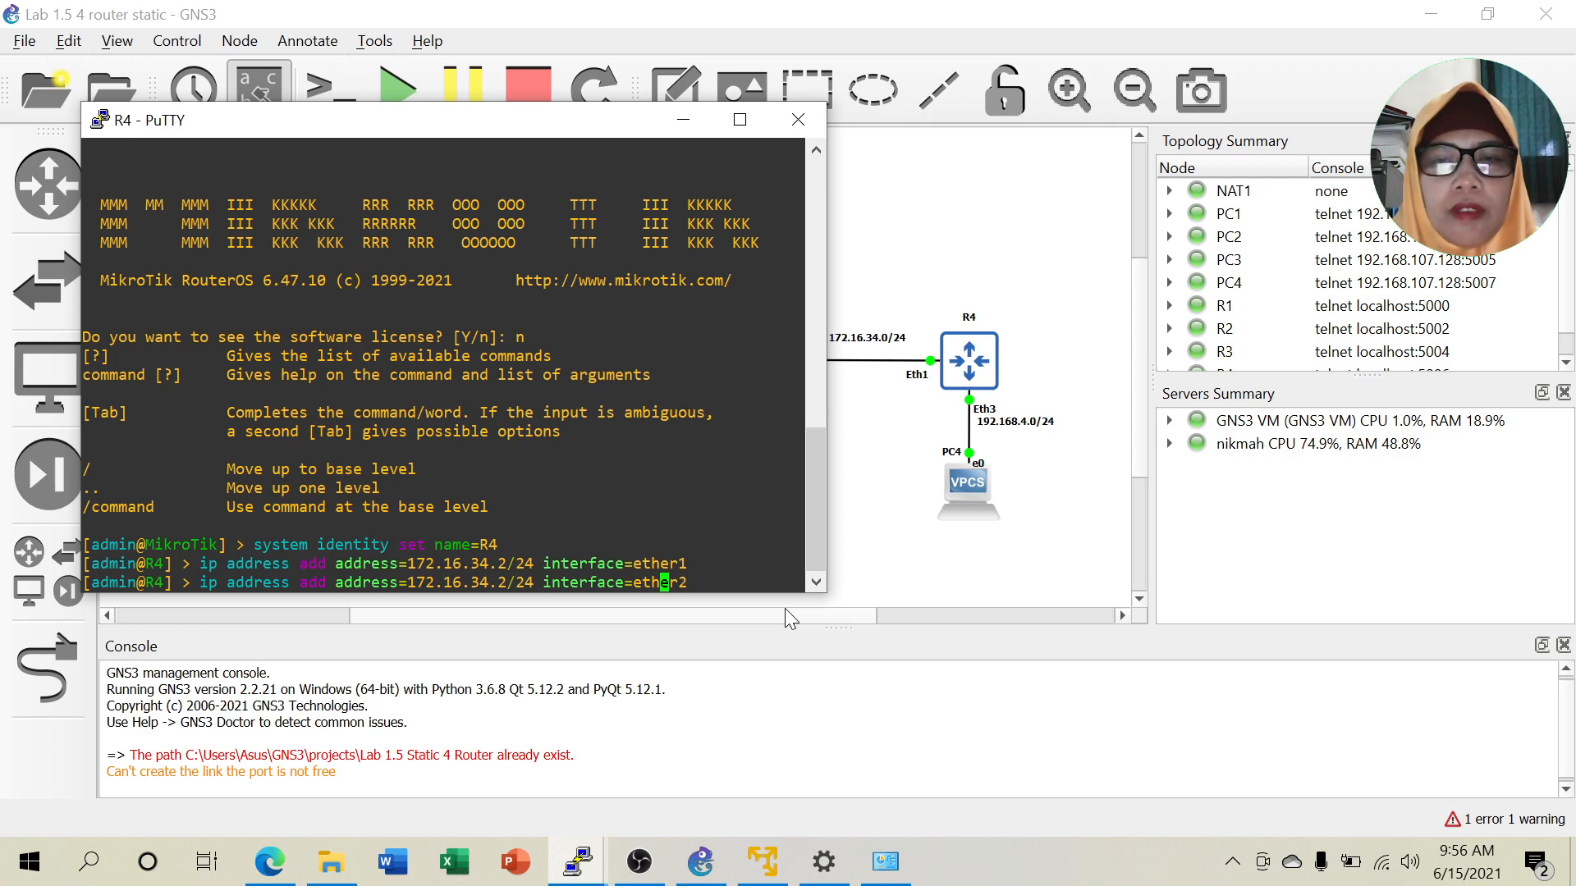
pyautogui.press('Left')
pyautogui.press('Left')
pyautogui.press('Left')
pyautogui.press('Left')
pyautogui.press('Left')
pyautogui.press('Left')
pyautogui.press('Left')
pyautogui.press('Left')
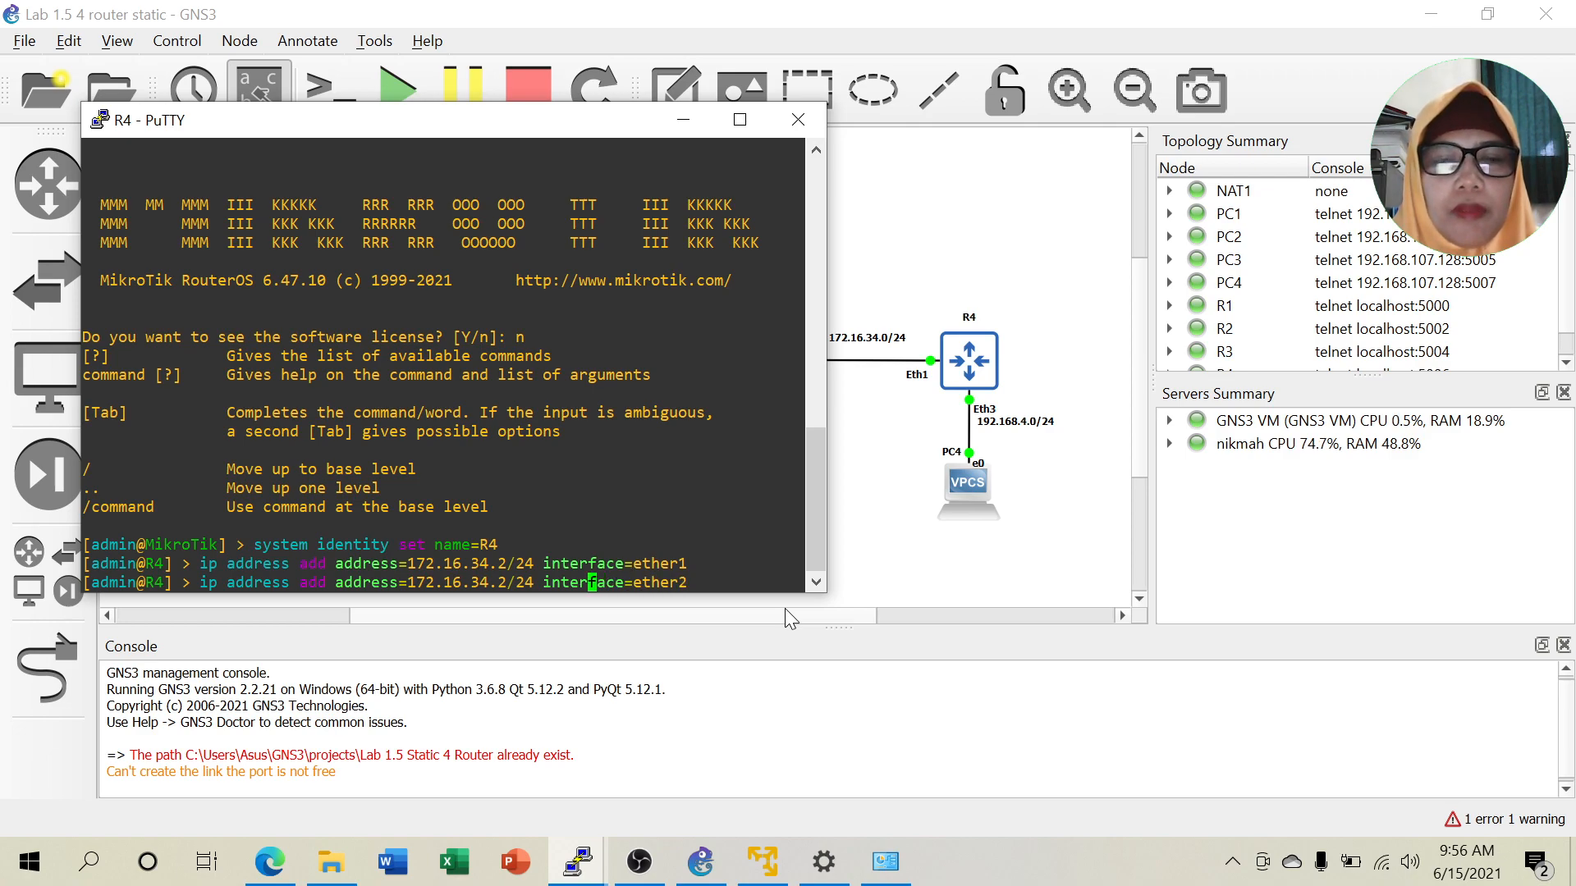
pyautogui.press('Left')
pyautogui.press('Left')
pyautogui.press('Left')
pyautogui.press('BackSpace')
pyautogui.press('BackSpace')
pyautogui.press('BackSpace')
pyautogui.press('BackSpace')
pyautogui.press('BackSpace')
pyautogui.press('BackSpace')
pyautogui.press('BackSpace')
pyautogui.press('BackSpace')
pyautogui.press('BackSpace')
pyautogui.press('BackSpace')
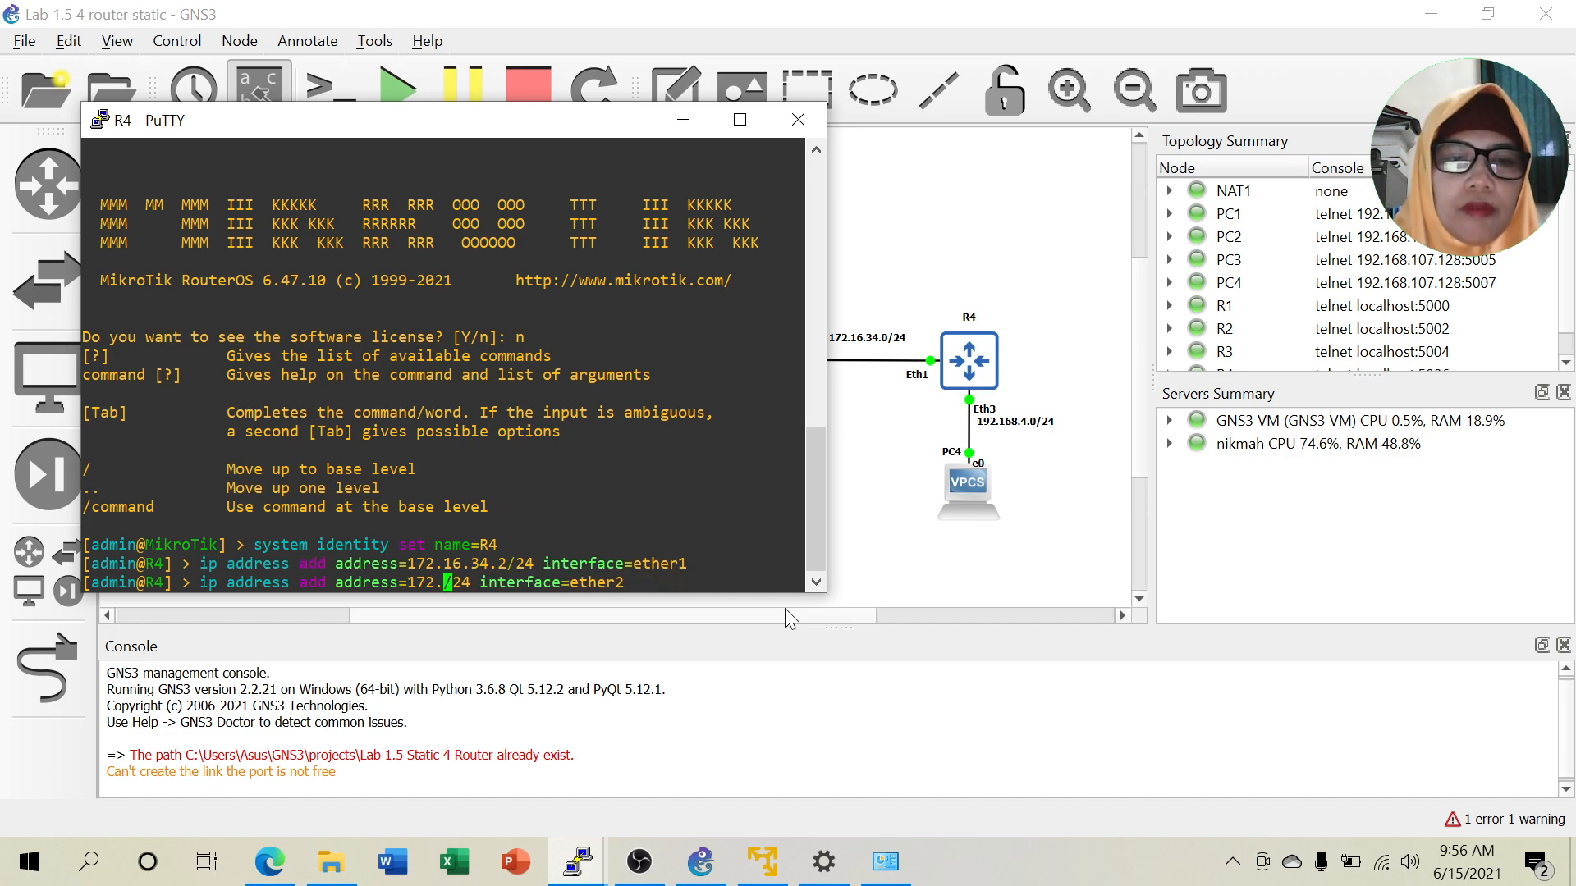
pyautogui.write('92.1')
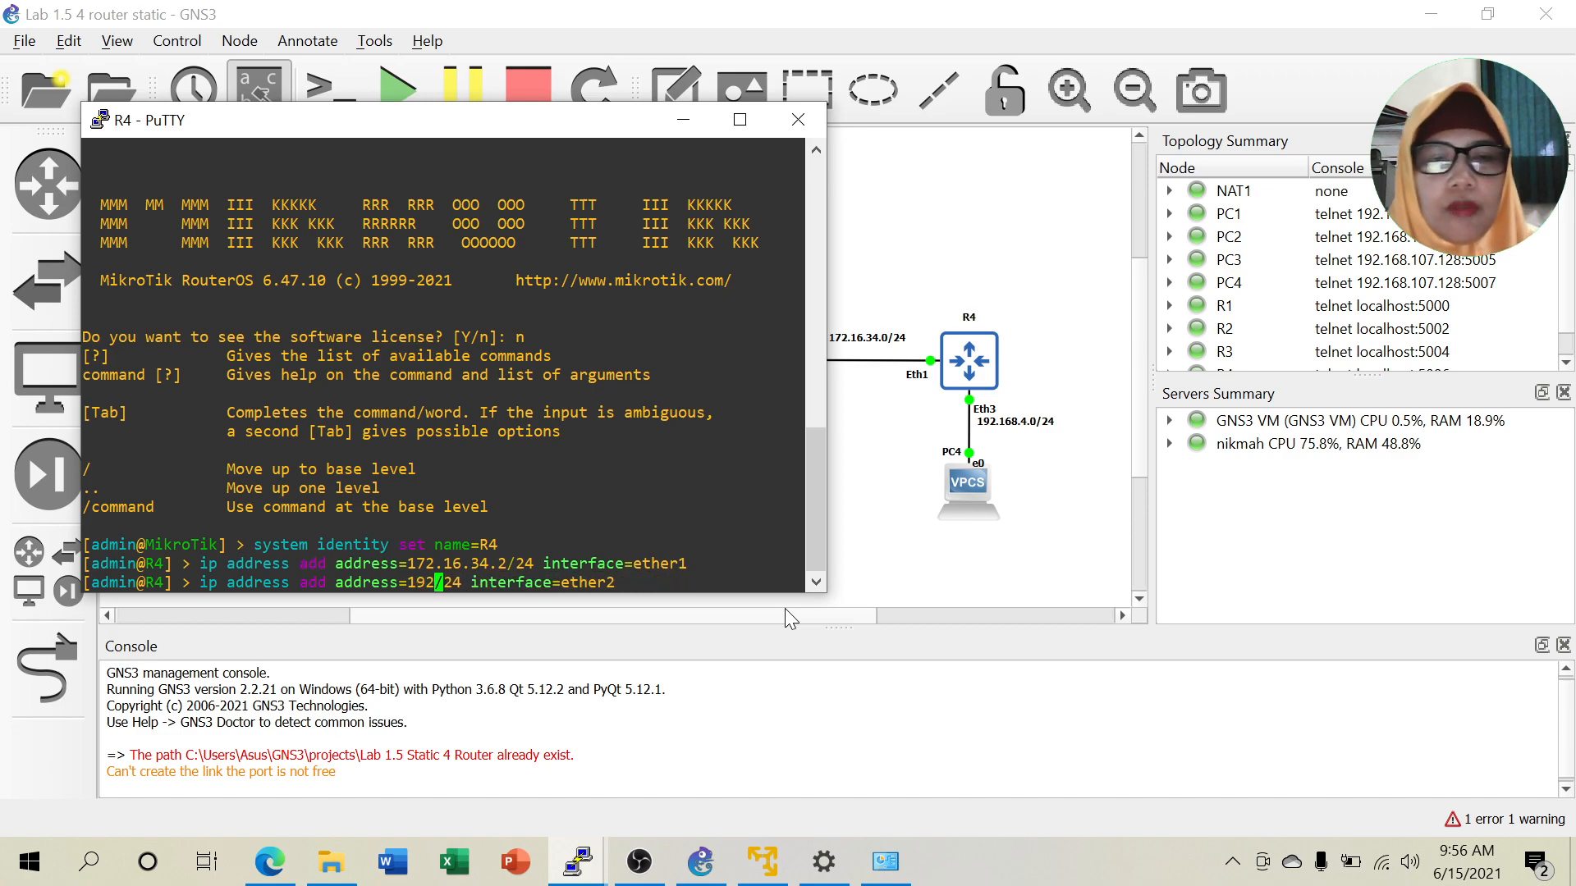
pyautogui.write('6')
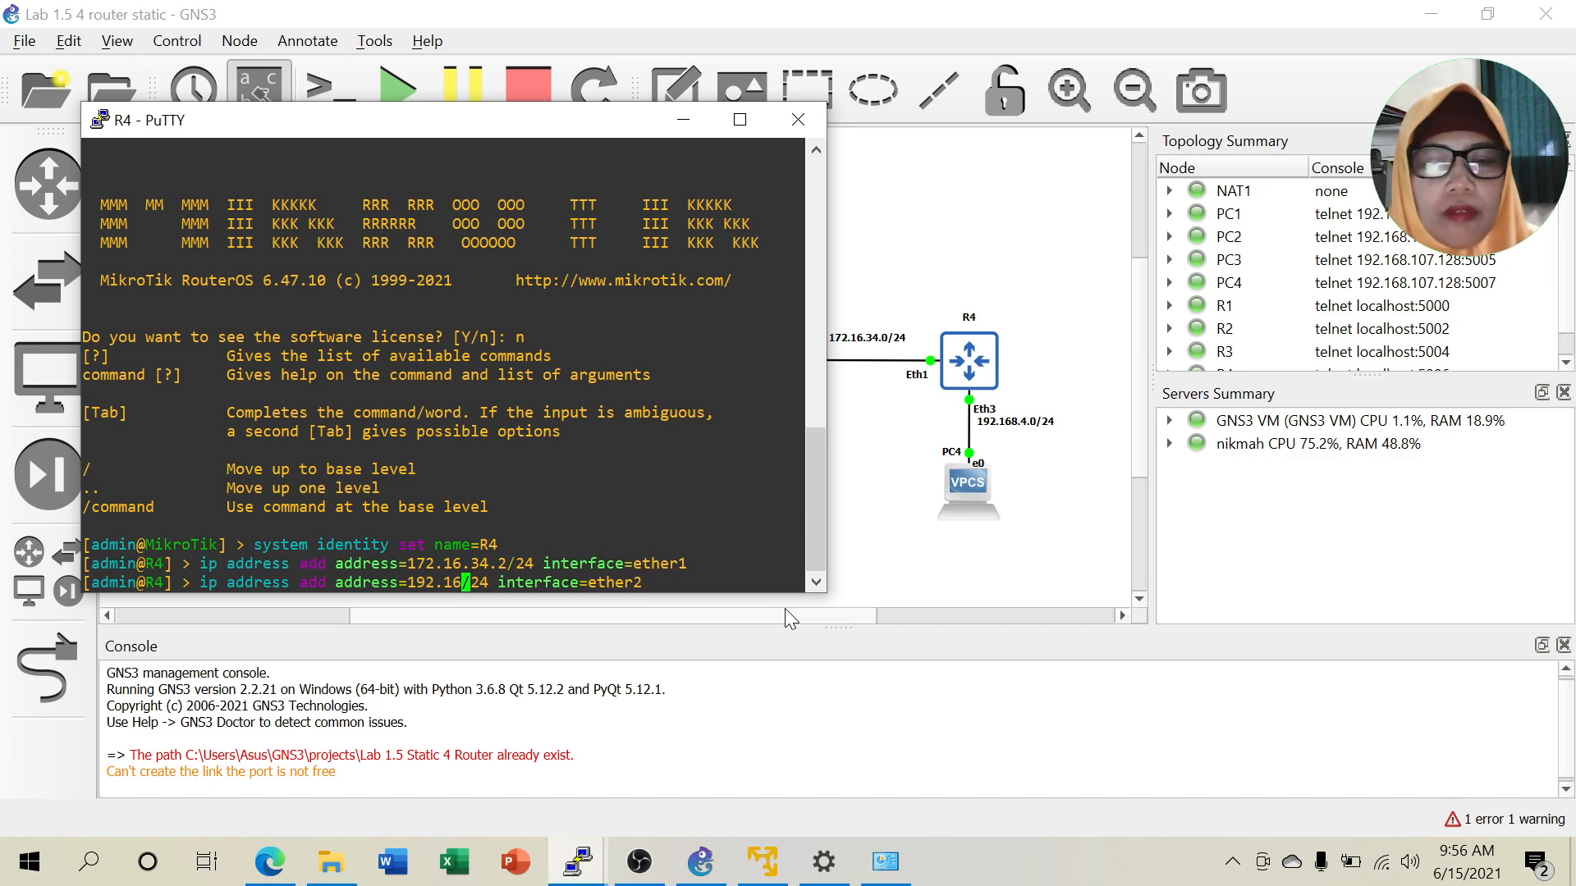
pyautogui.write('8.4.1')
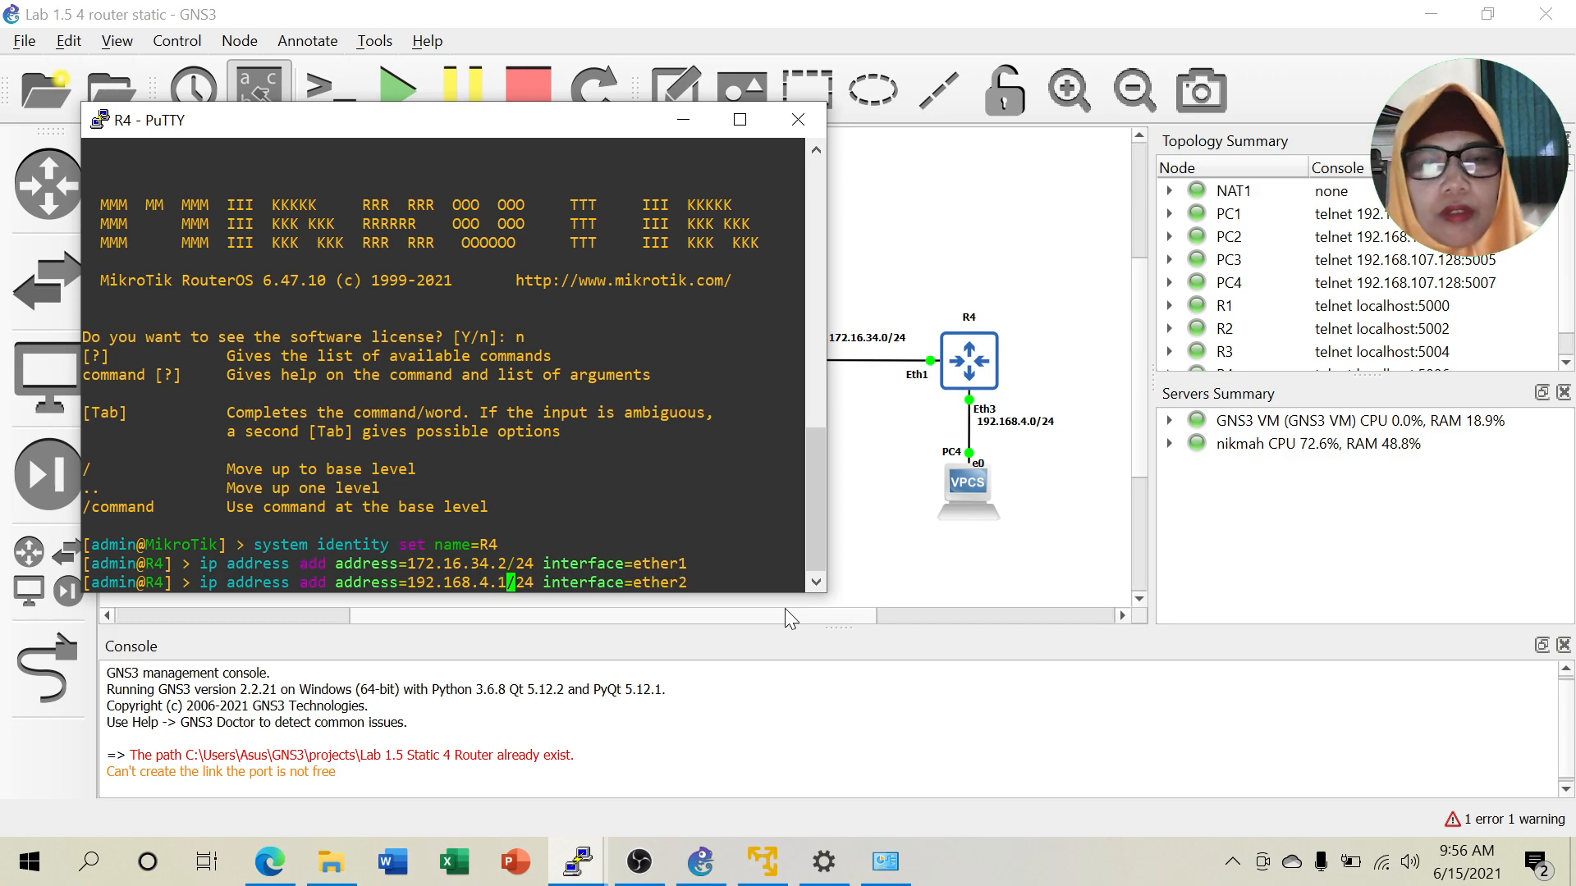
pyautogui.press('Return')
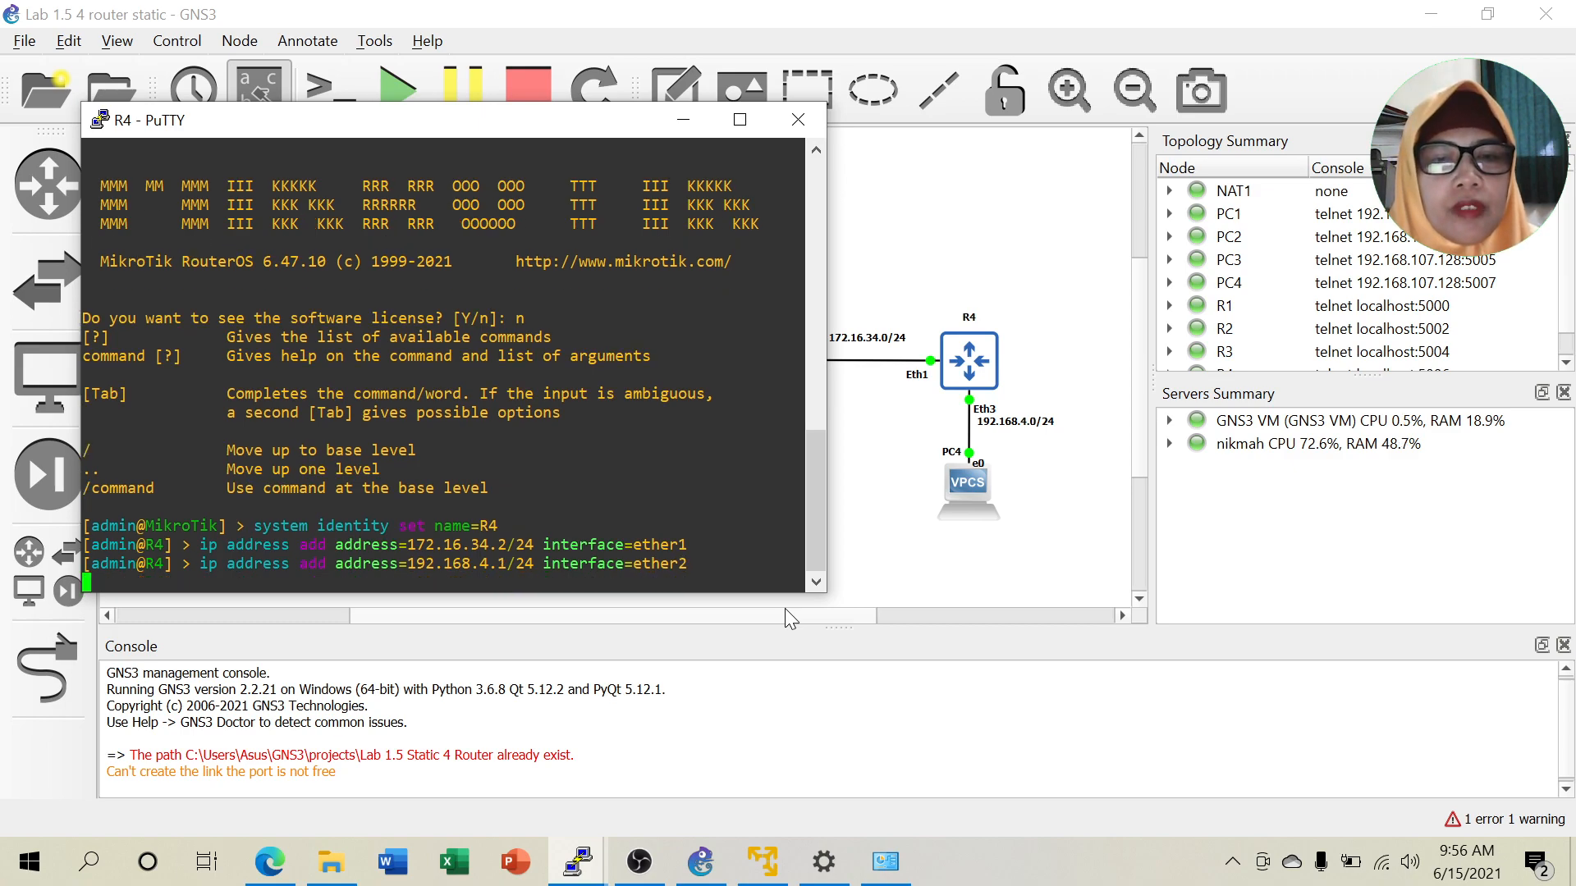
# Ping 192.168.4.2 from R4 and stop it after 100% packet loss.
pyautogui.write('ping ')
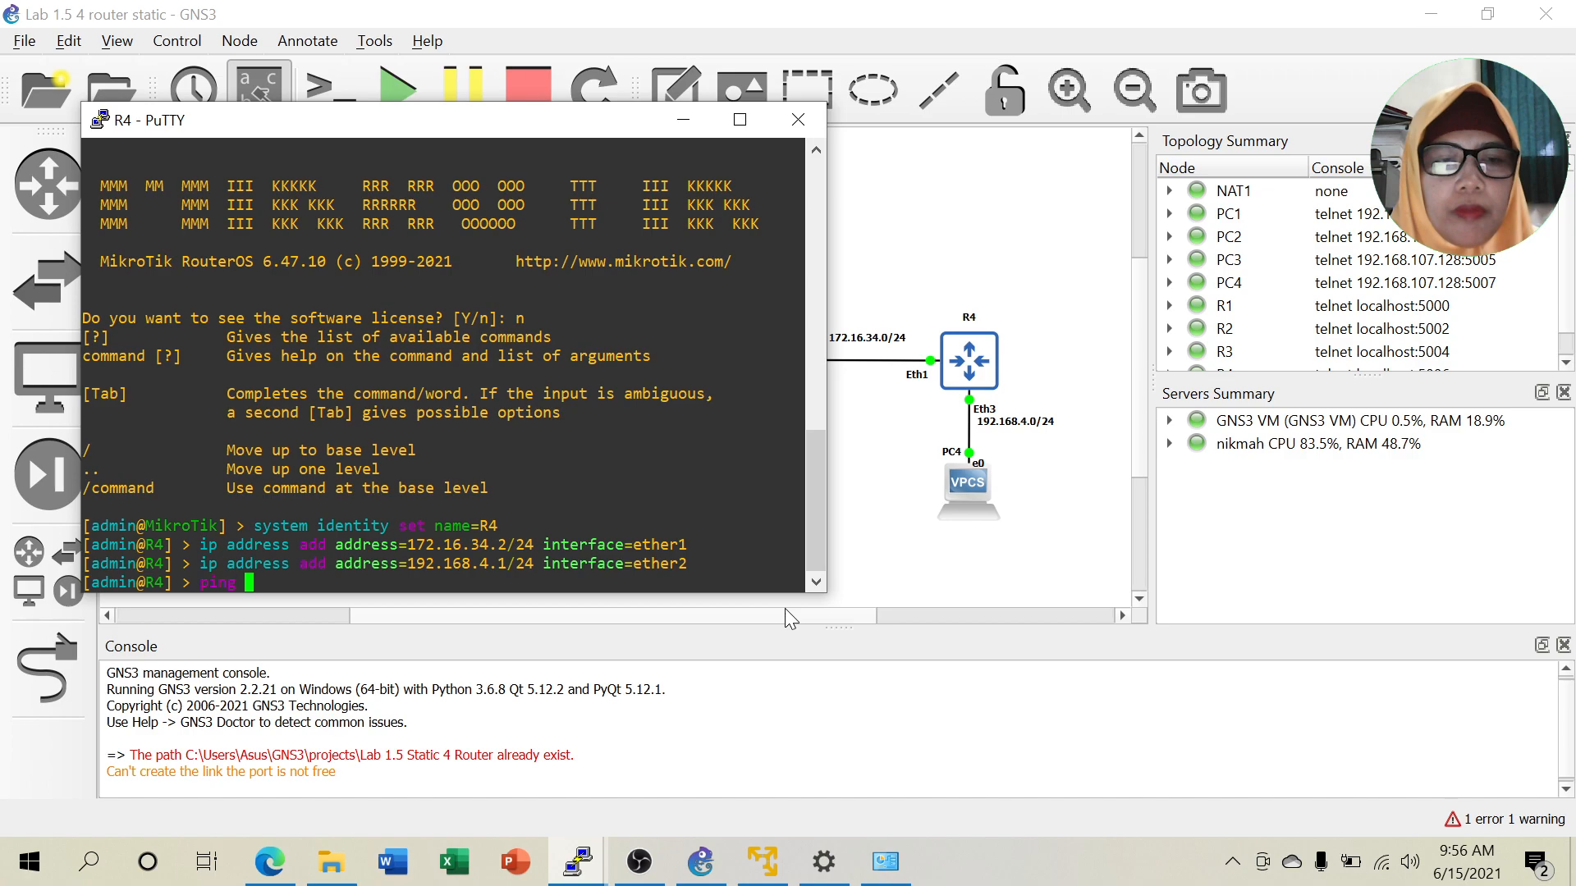
pyautogui.write('192.')
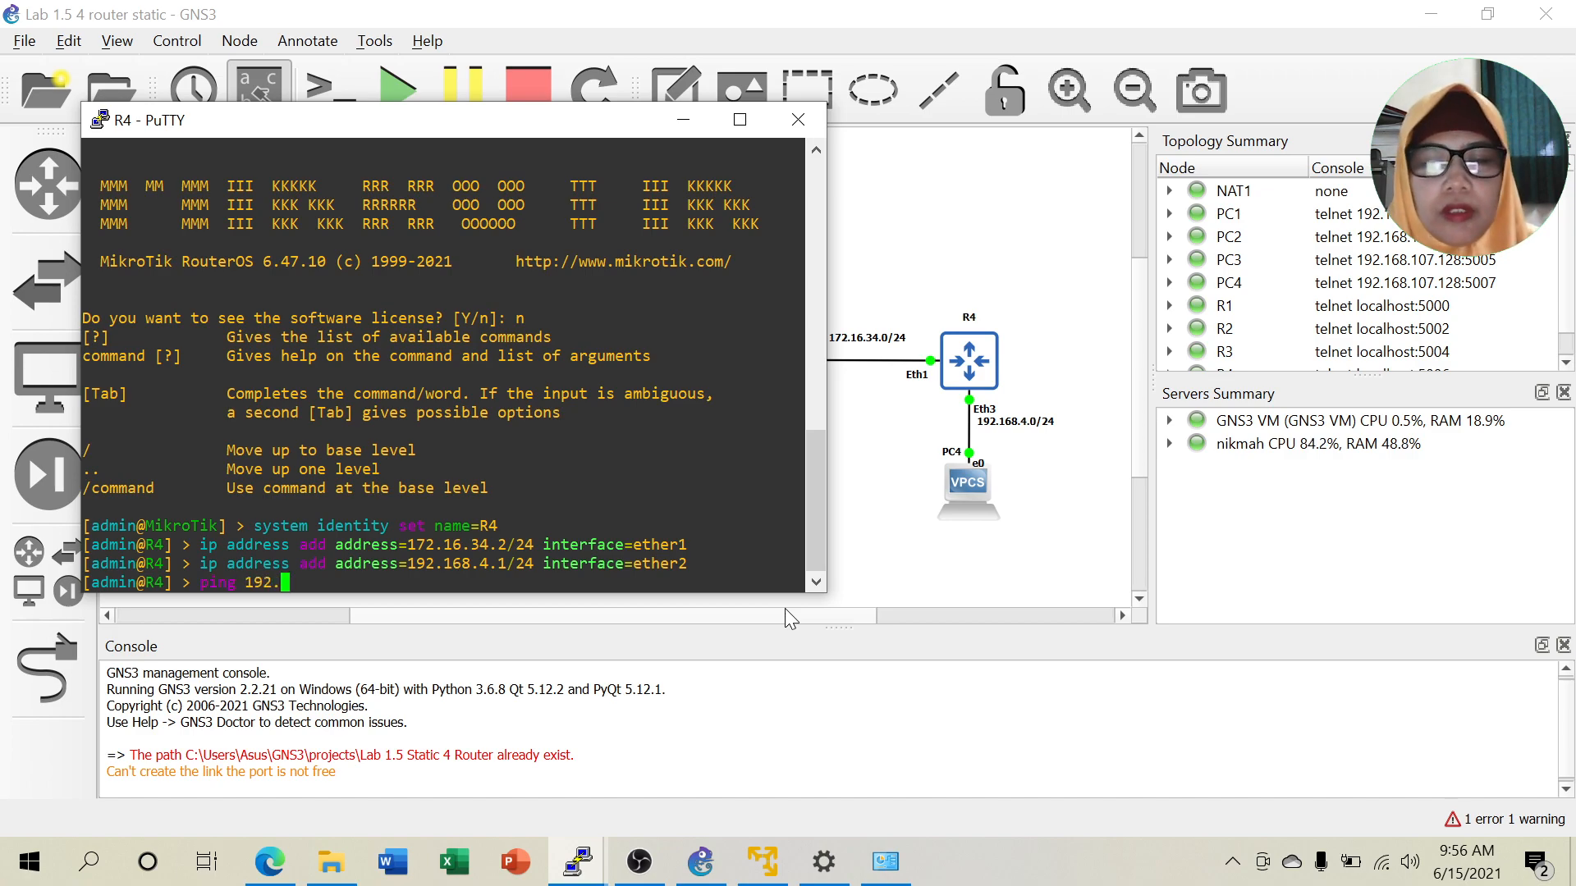
pyautogui.write('168.4.2')
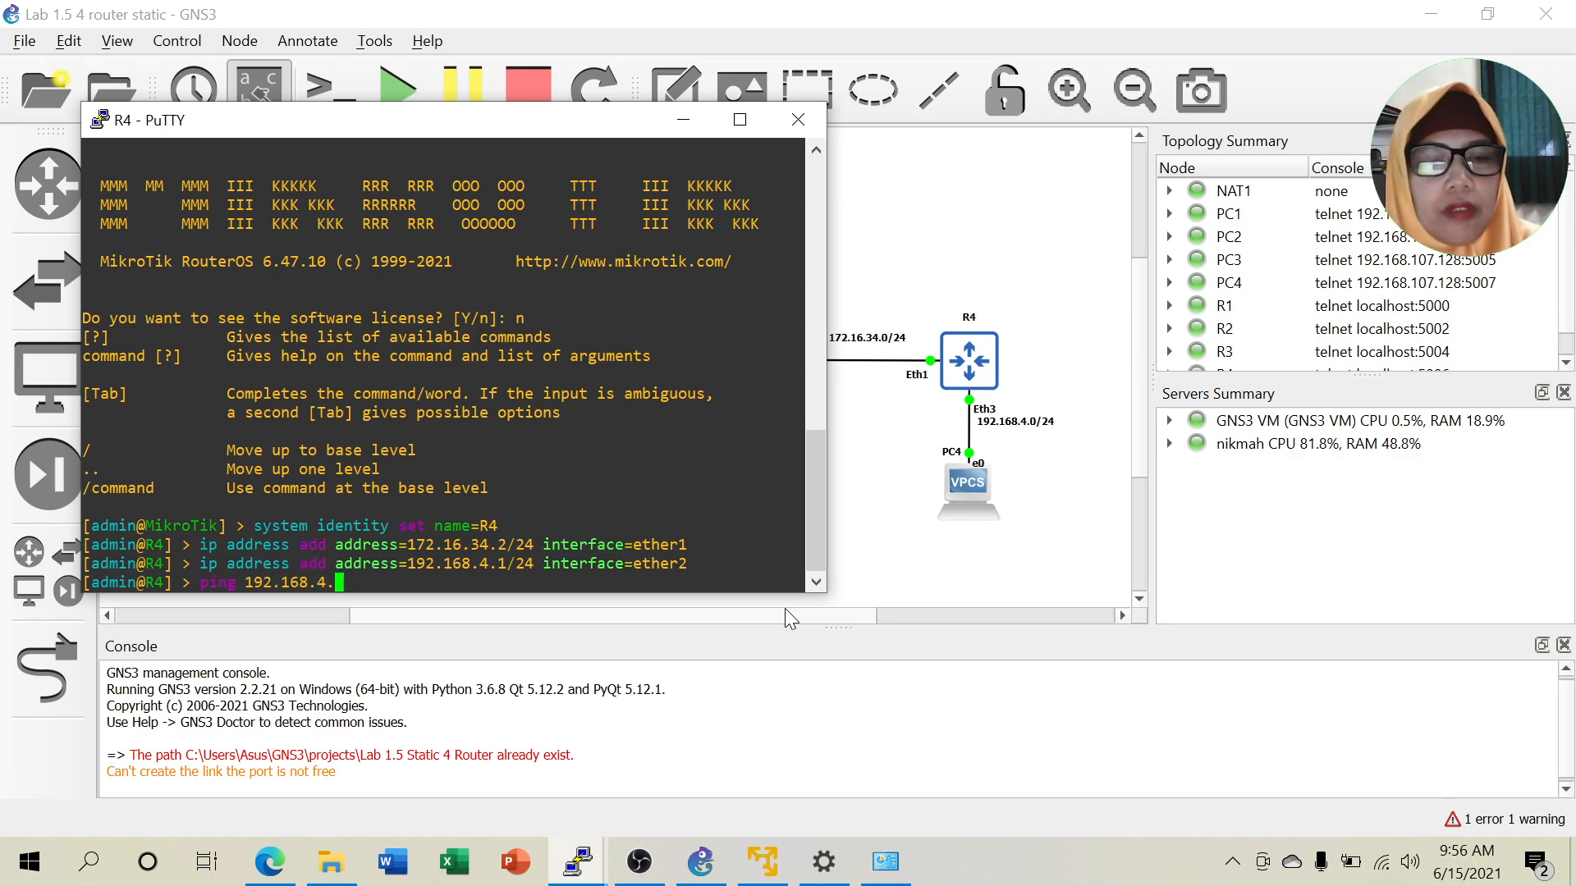
pyautogui.press('Return')
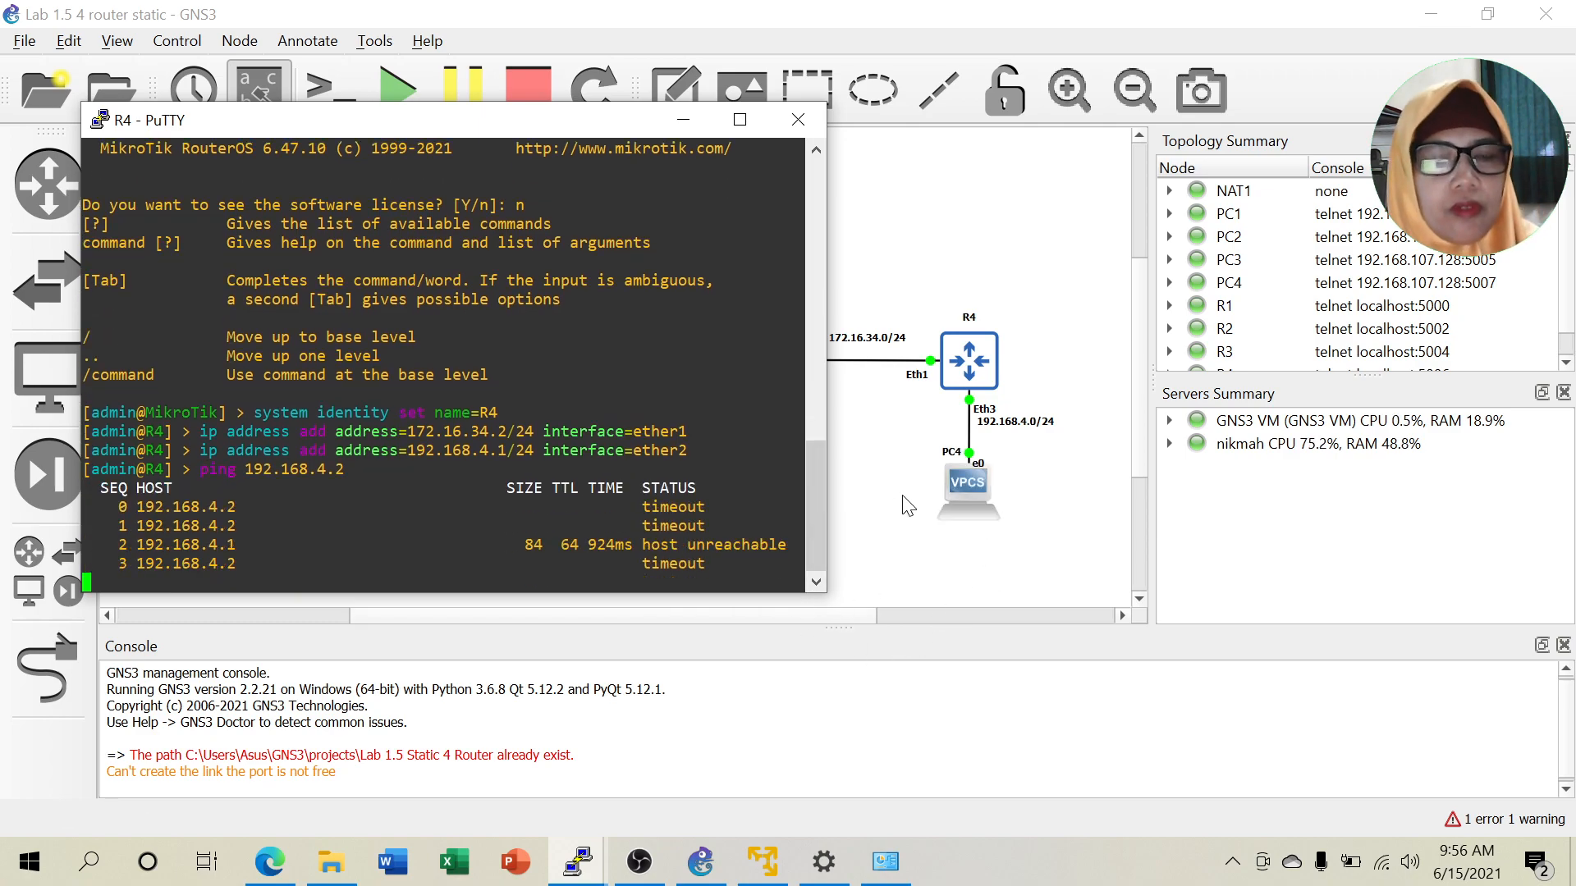
pyautogui.hotkey('ctrl', 'c')
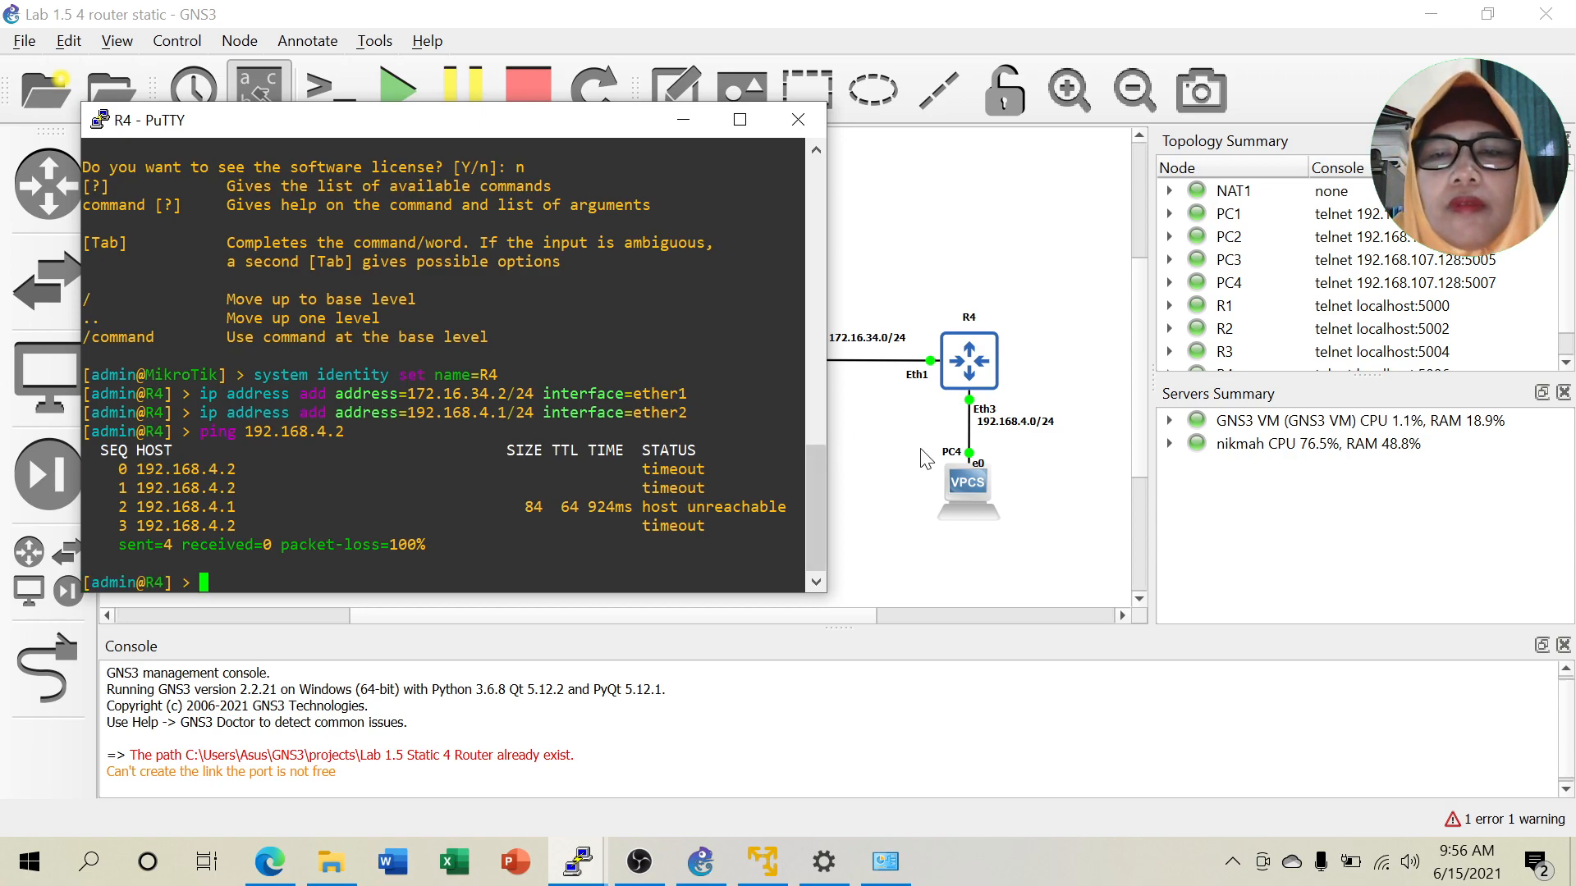
pyautogui.write('ip address edit')
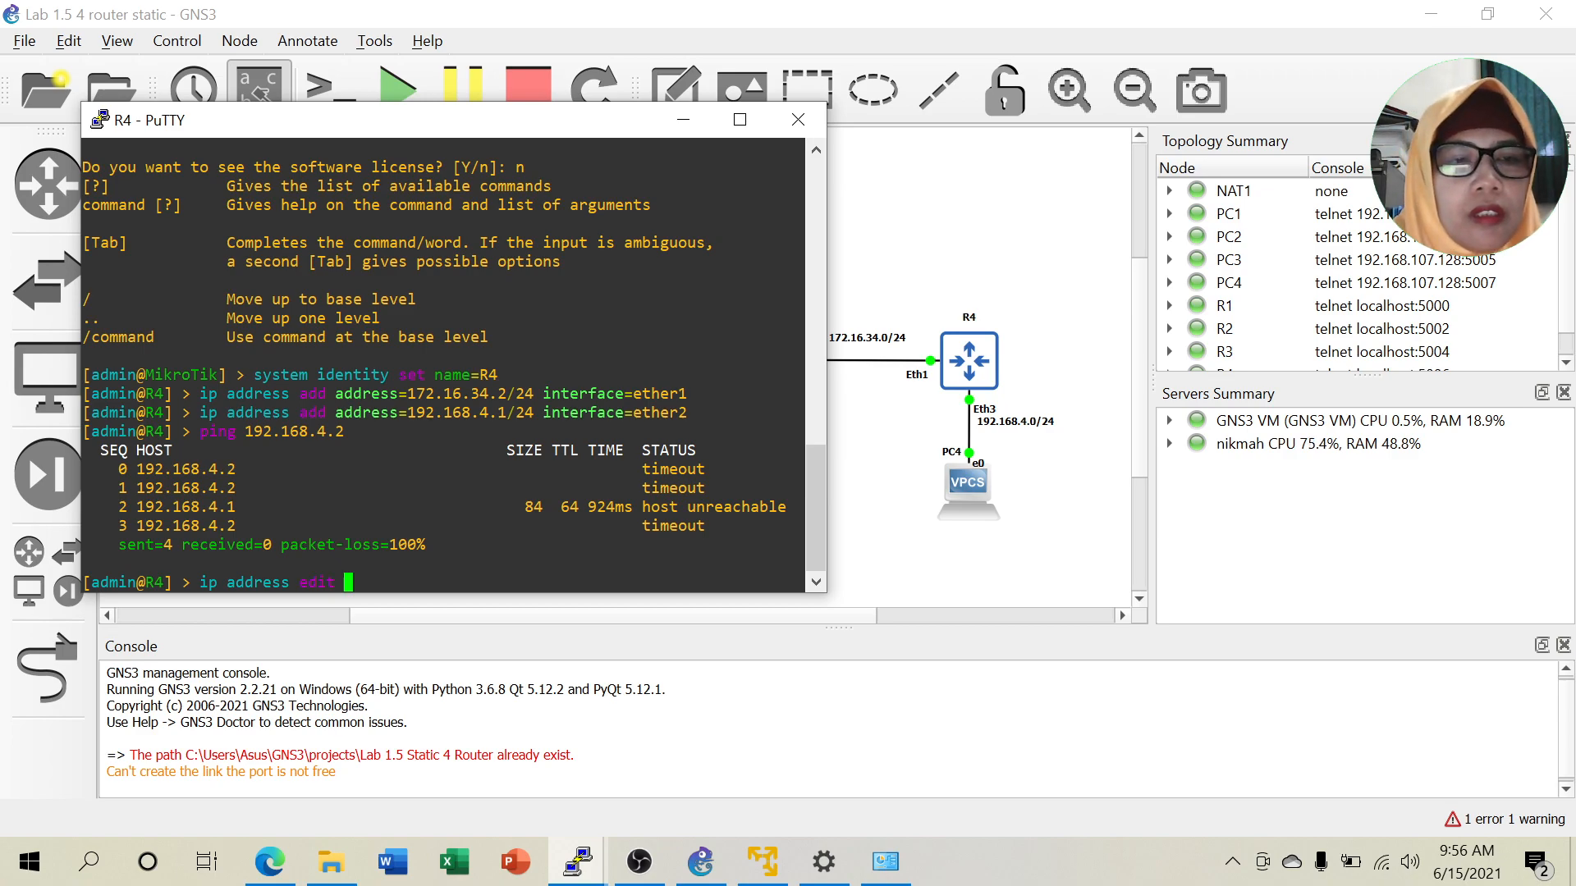
# Print R4's addresses, then begin 'ip address edit number=1 interface' to change that entry.
pyautogui.press('BackSpace')
pyautogui.press('BackSpace')
pyautogui.press('BackSpace')
pyautogui.press('BackSpace')
pyautogui.write('p')
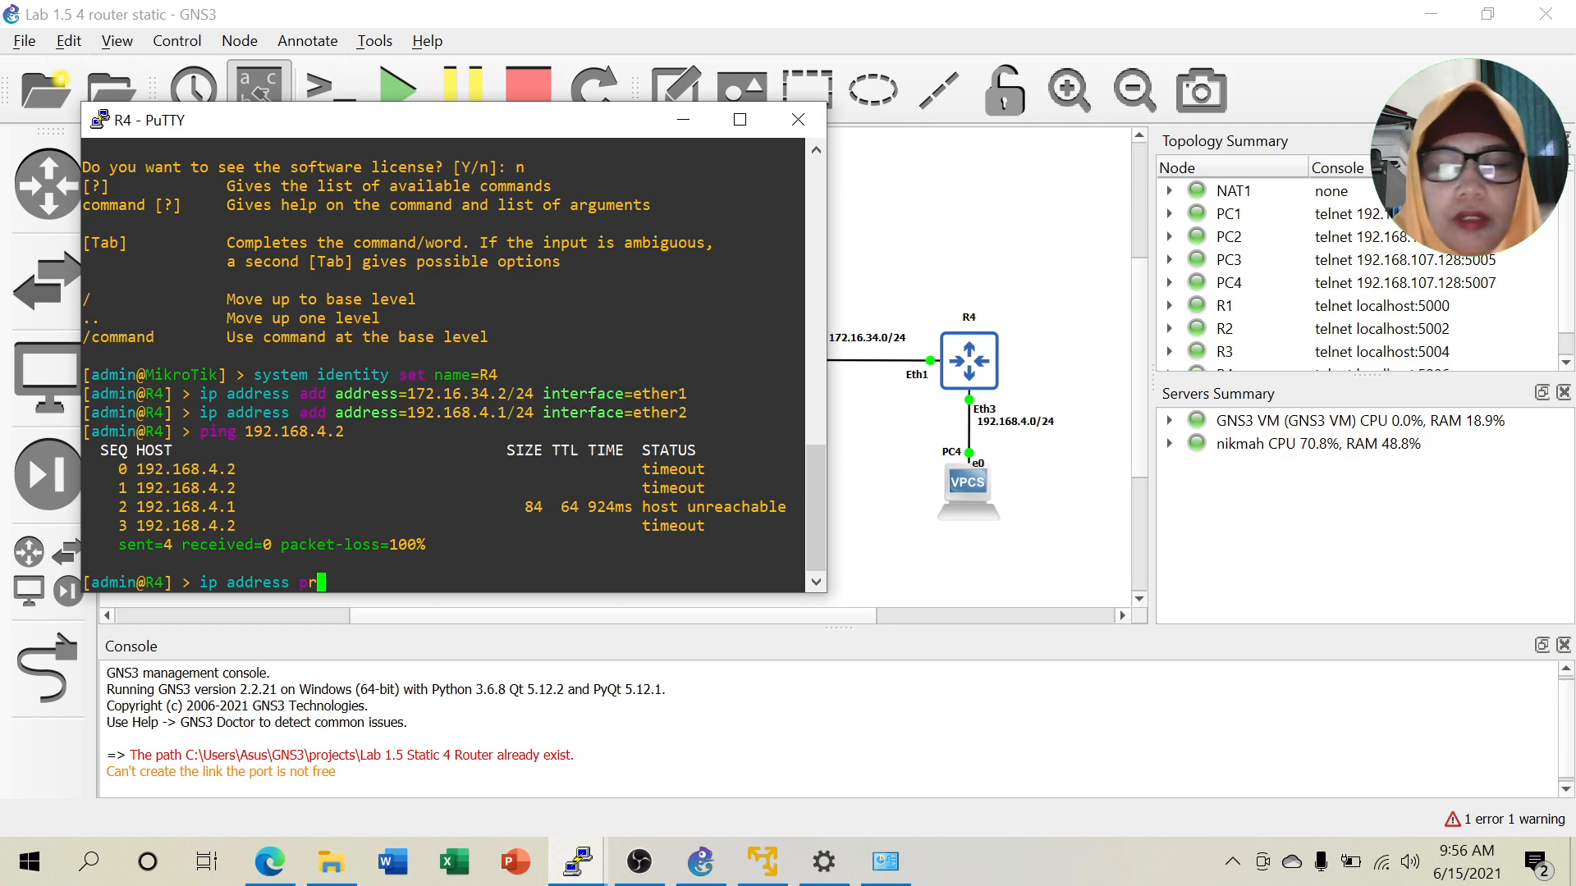
pyautogui.write('r')
pyautogui.press('Return')
pyautogui.write('ip a')
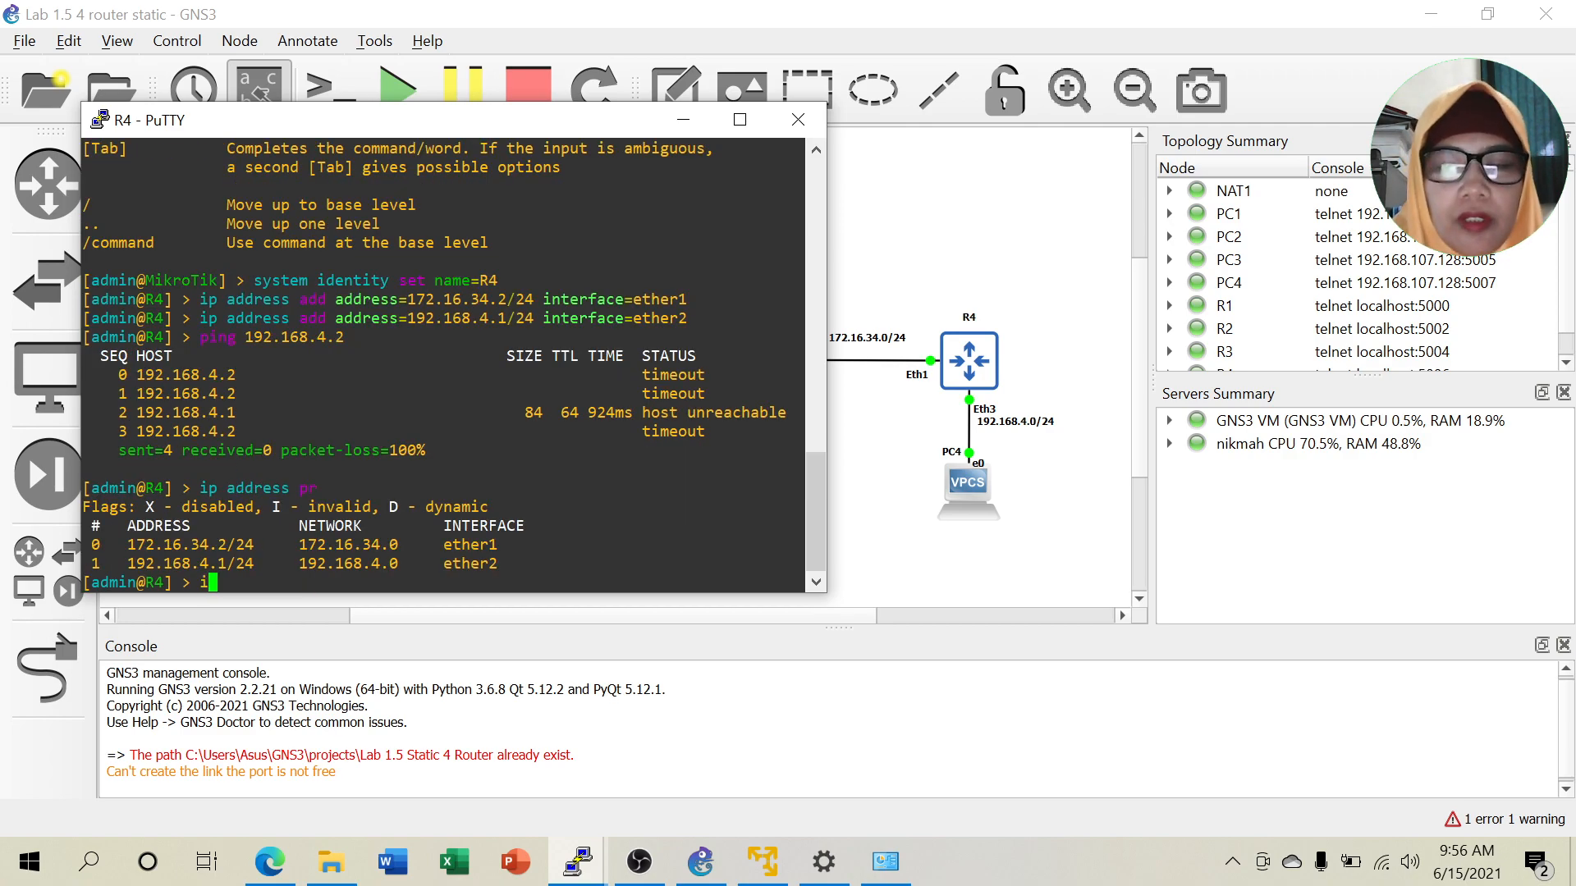
pyautogui.write('e')
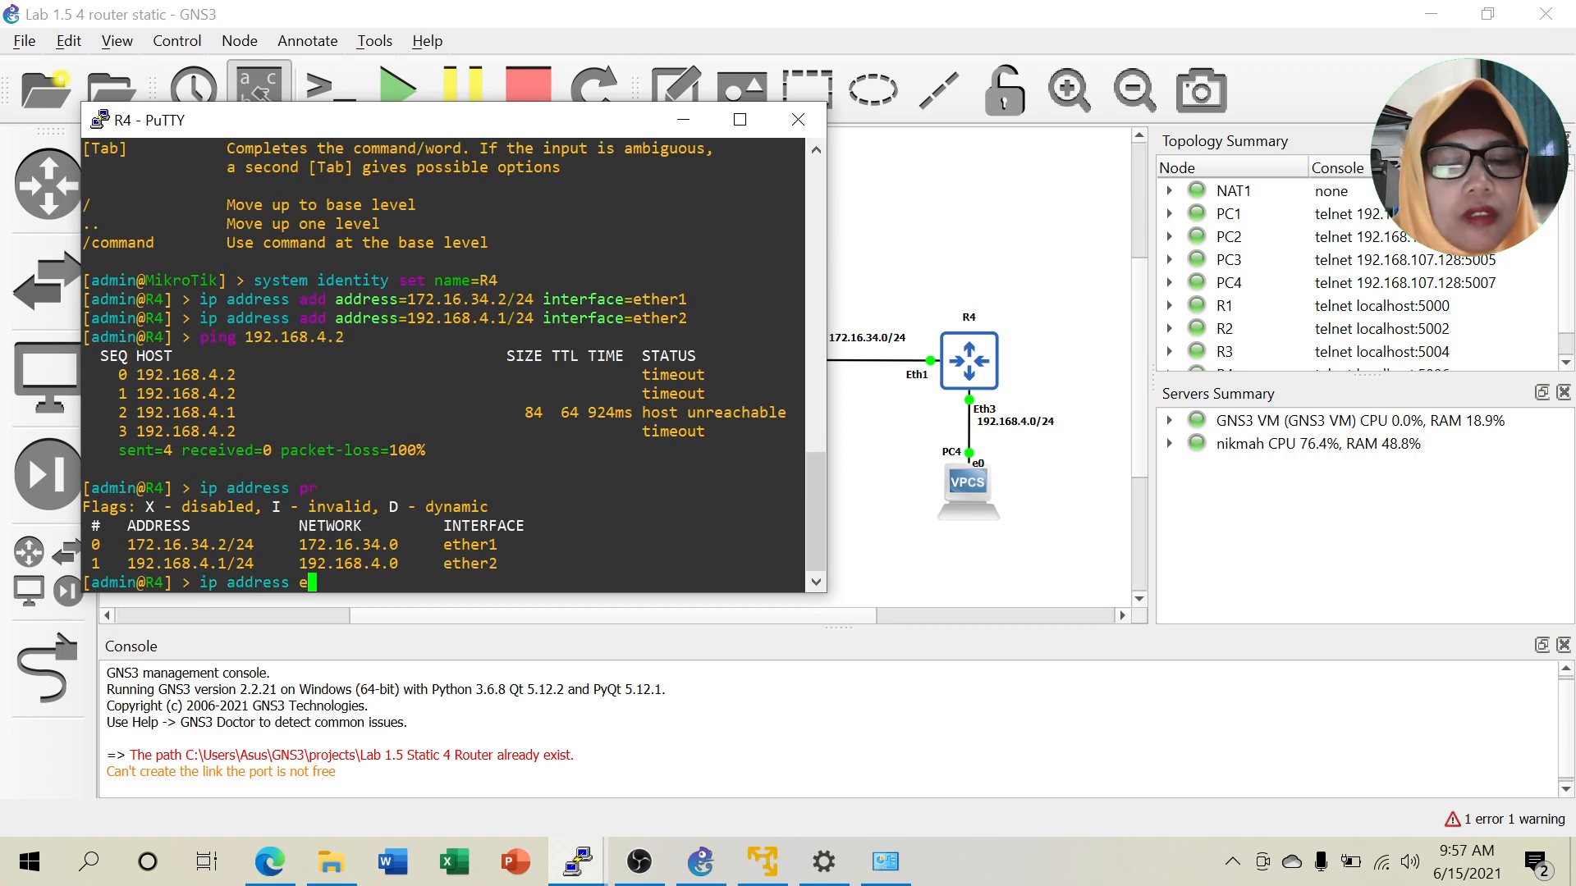
pyautogui.write('dit num')
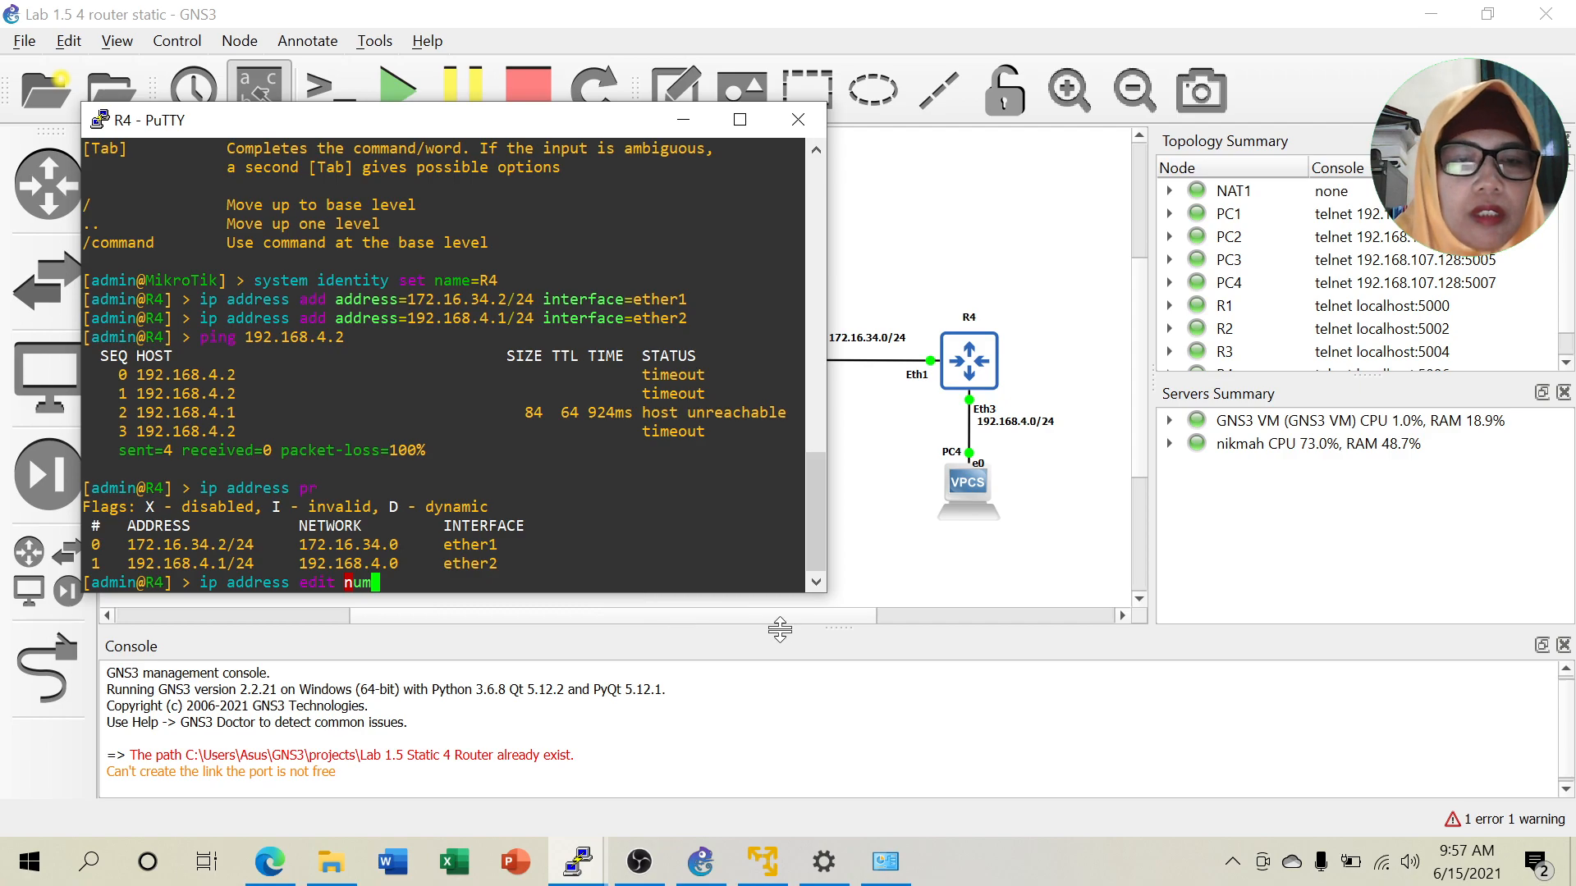
pyautogui.press('Tab')
pyautogui.write('1 ')
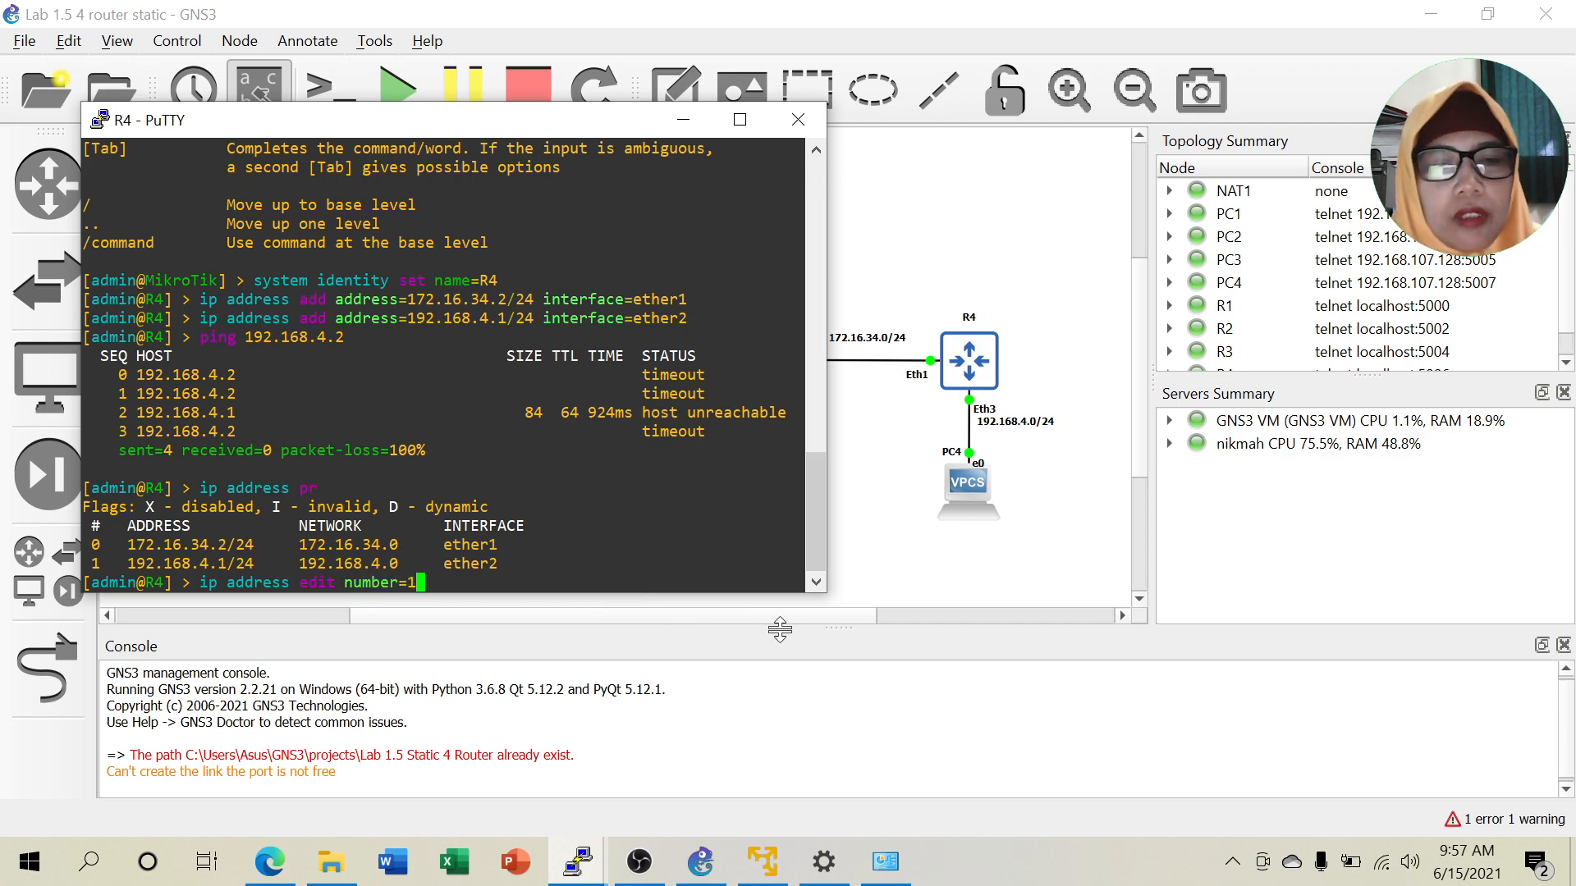
pyautogui.write('int')
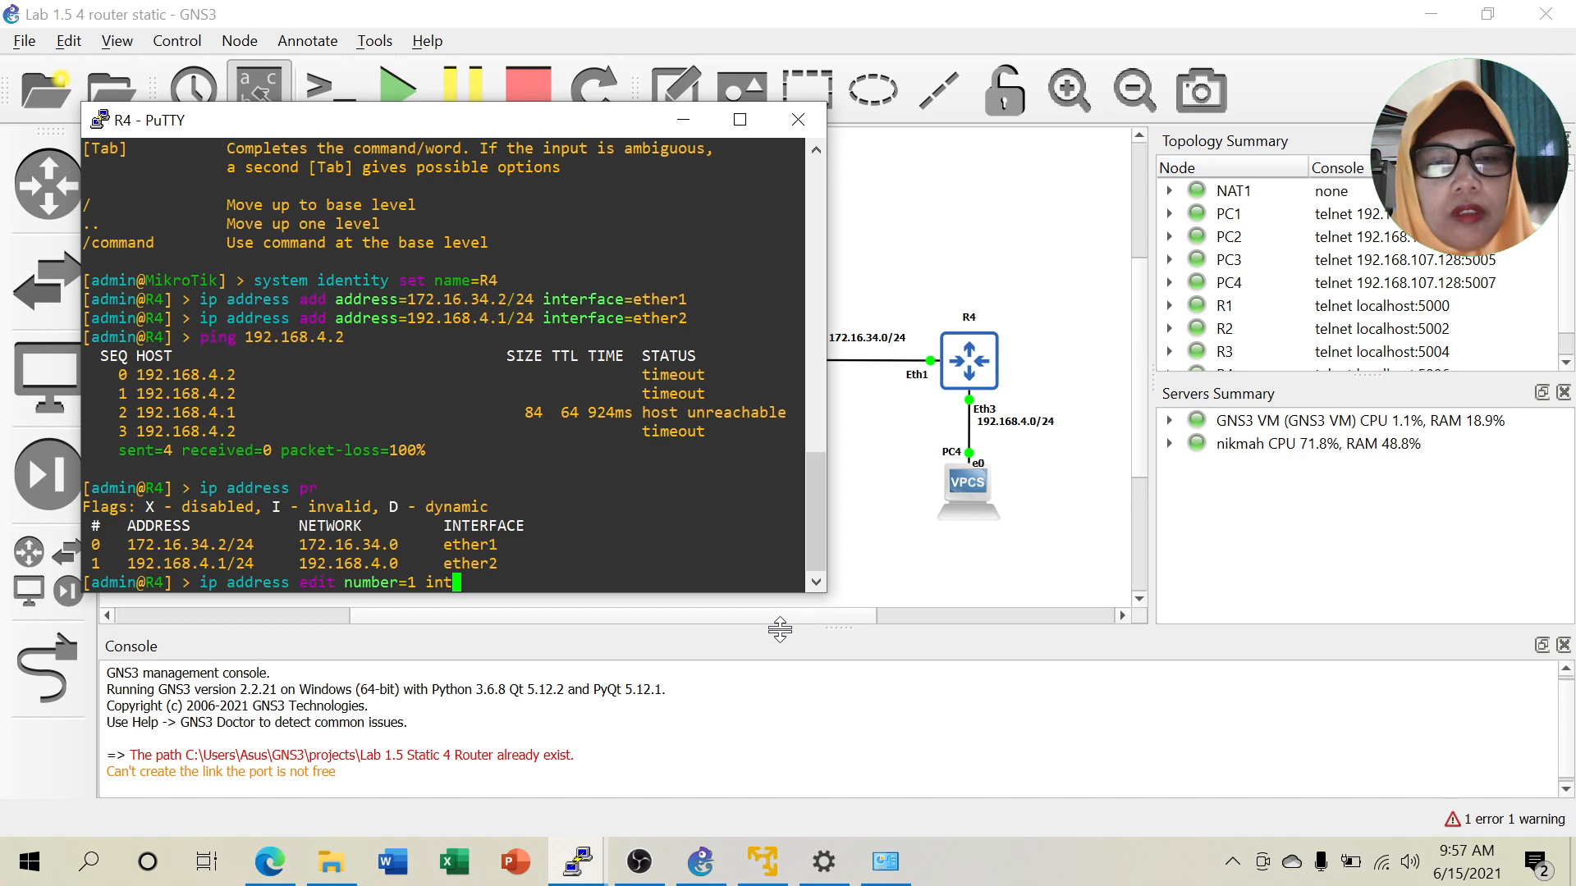
pyautogui.press('Tab')
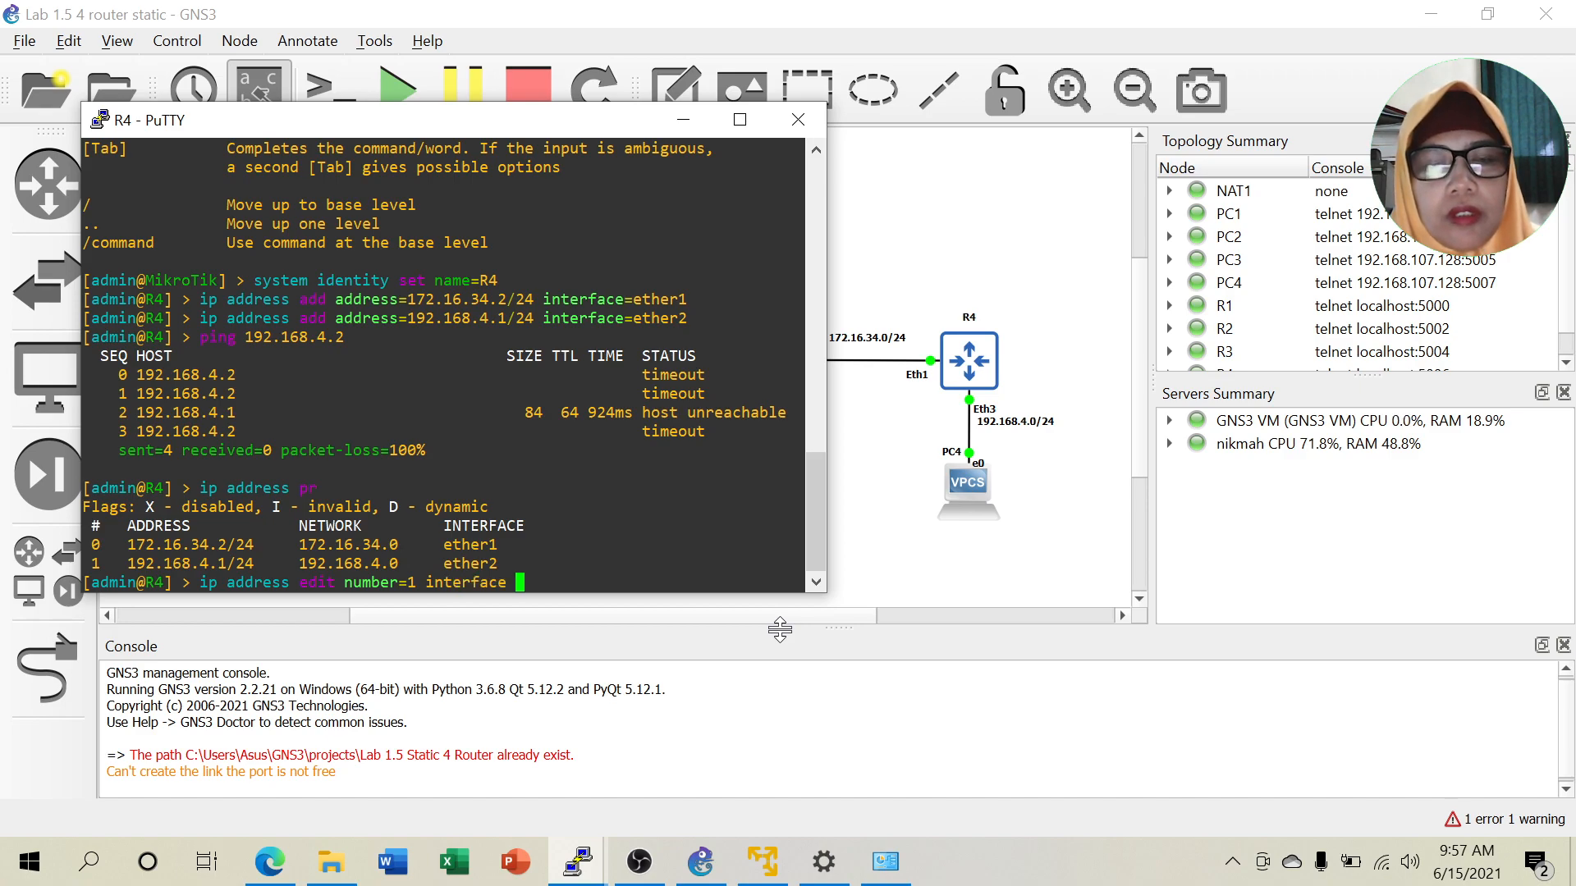
pyautogui.write('!')
pyautogui.press('BackSpace')
# Change address 1's interface from ether2 to ether3, verify it, and rerun the ping to 192.168.4.2 successfully.
pyautogui.press('Return')
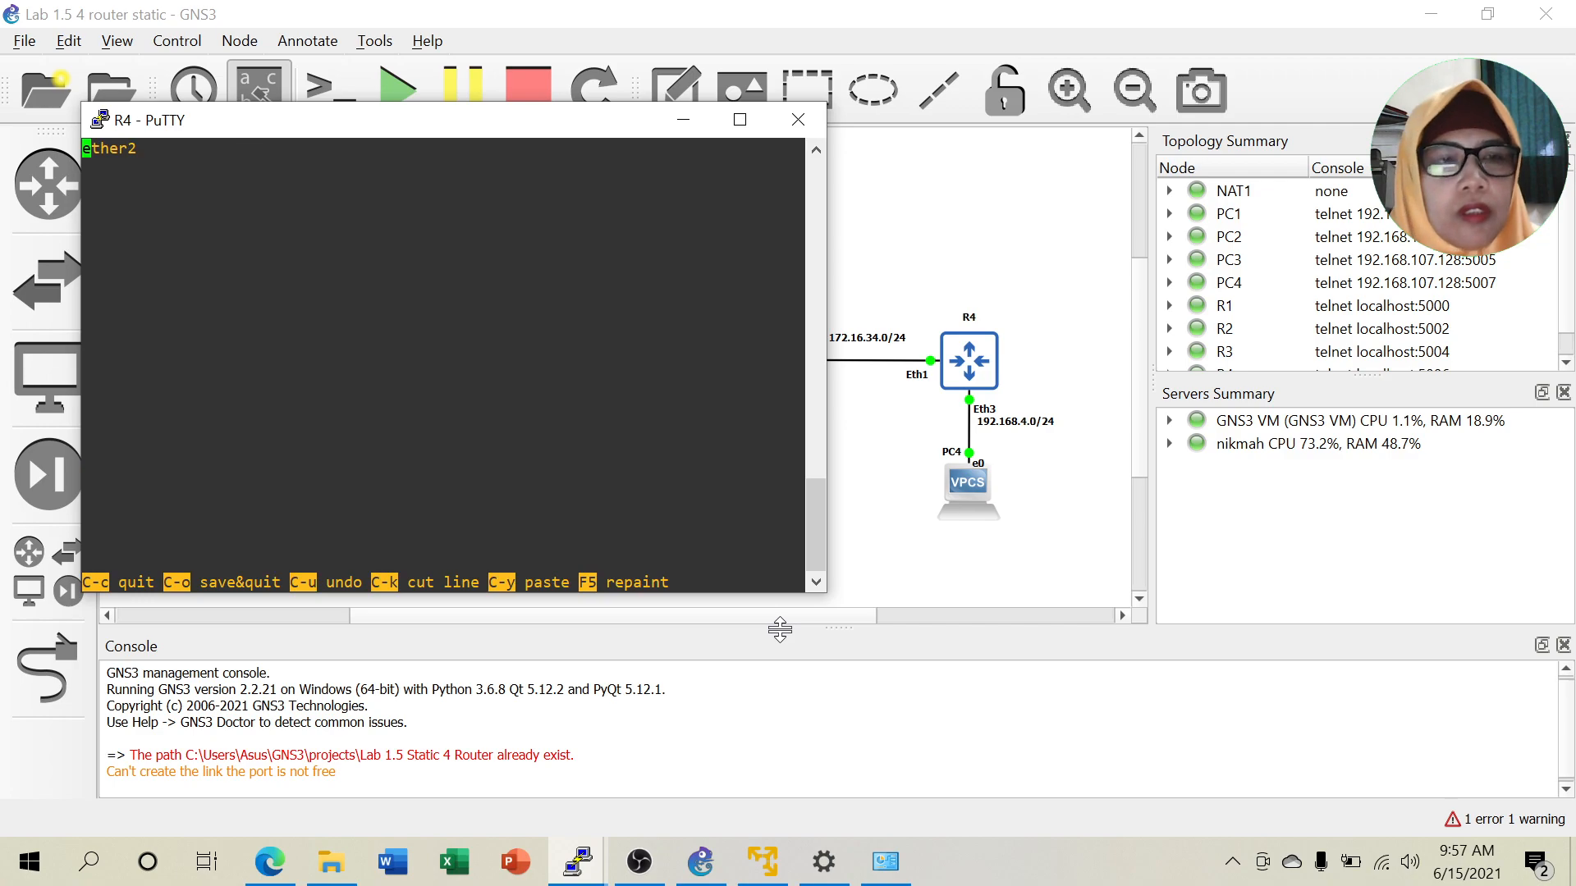
pyautogui.press('Right')
pyautogui.press('Right')
pyautogui.press('Right')
pyautogui.press('Right')
pyautogui.press('Right')
pyautogui.press('Right')
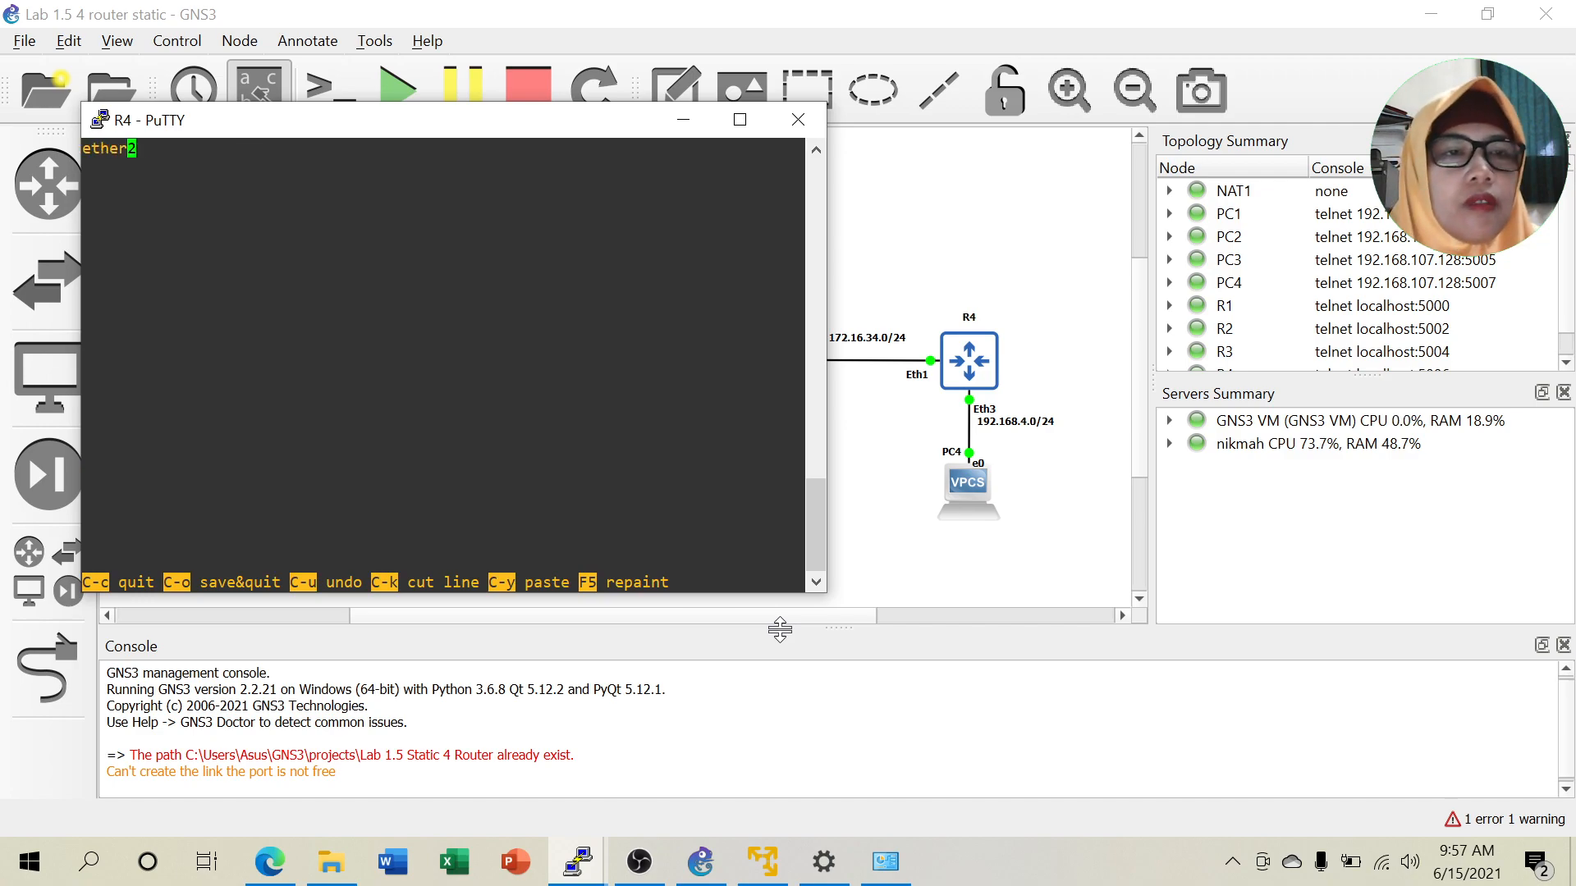
pyautogui.press('BackSpace')
pyautogui.write('3')
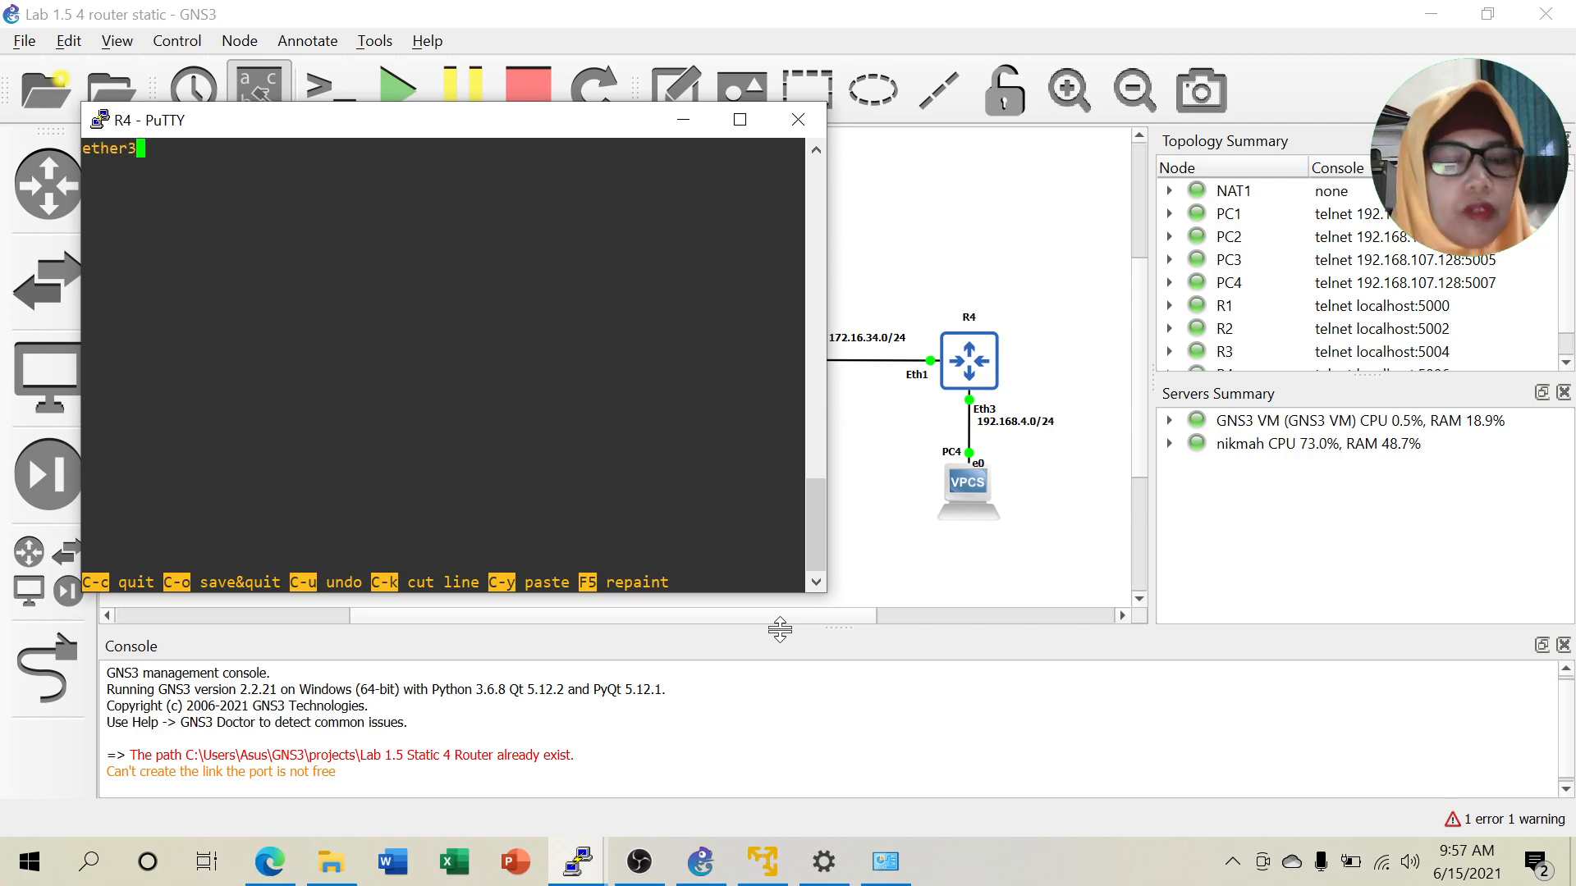
pyautogui.hotkey('ctrl', 'o')
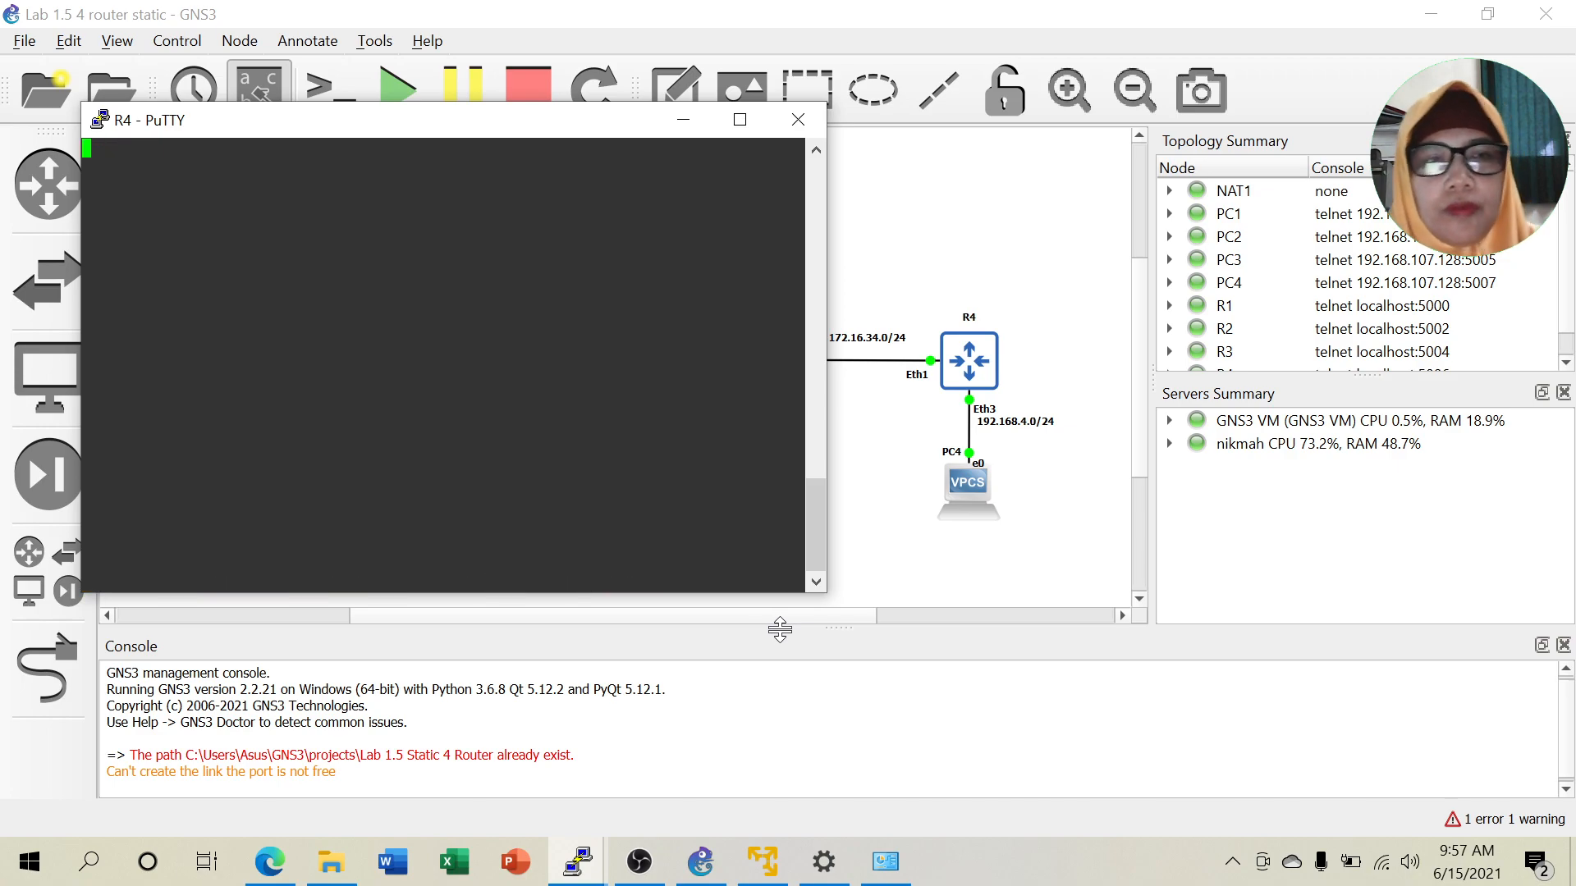
pyautogui.write('ip address p')
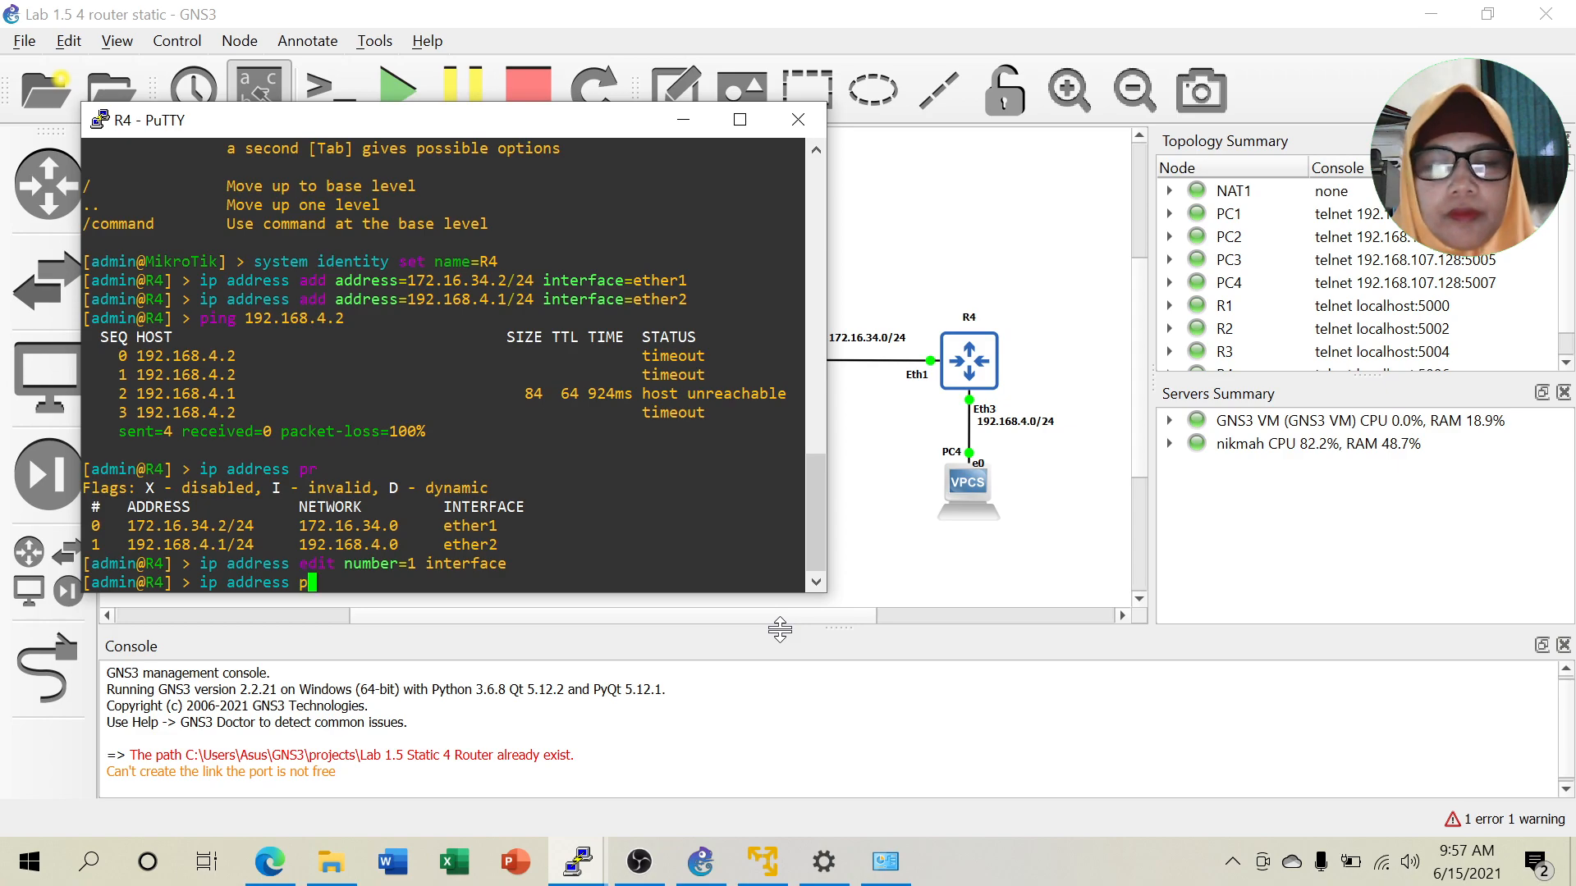
pyautogui.write('r')
pyautogui.press('Return')
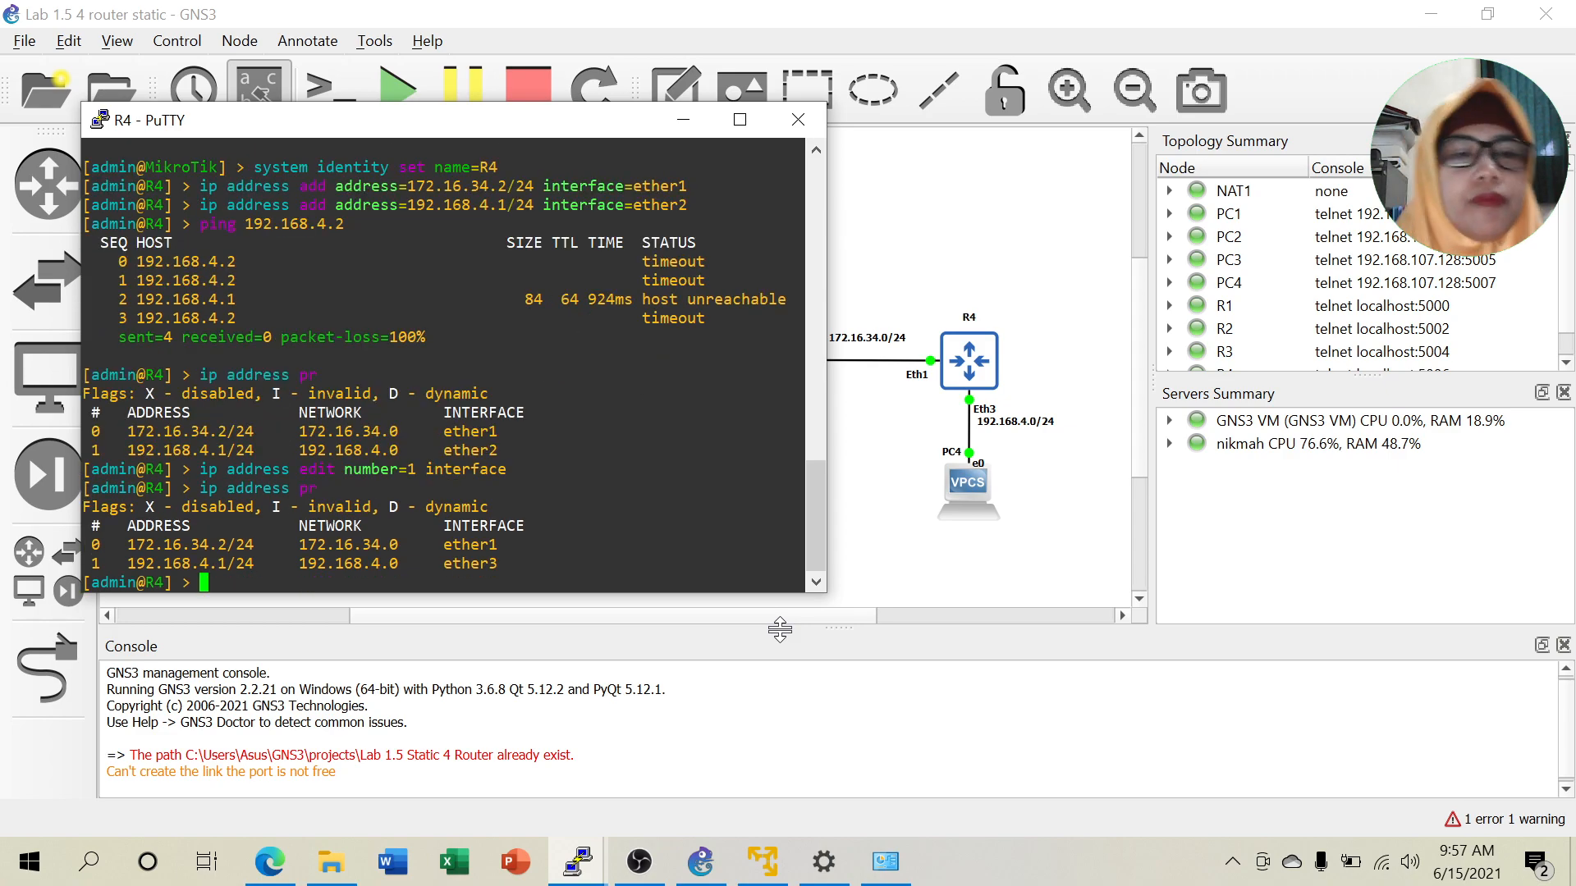
pyautogui.press('Up')
pyautogui.press('Up')
pyautogui.press('Up')
pyautogui.press('Up')
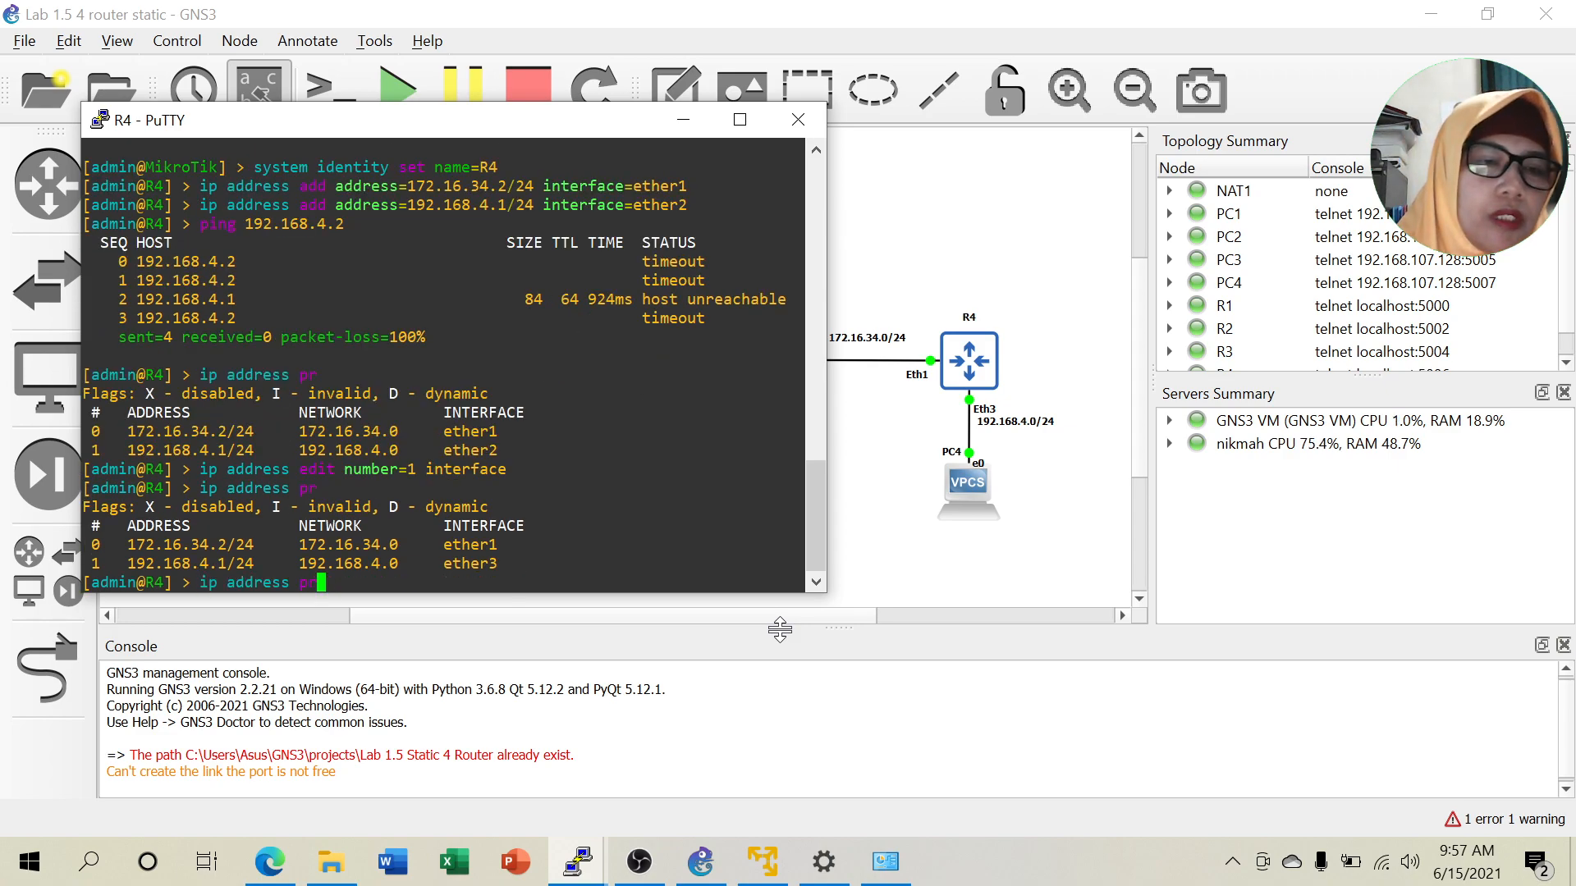
pyautogui.press('Return')
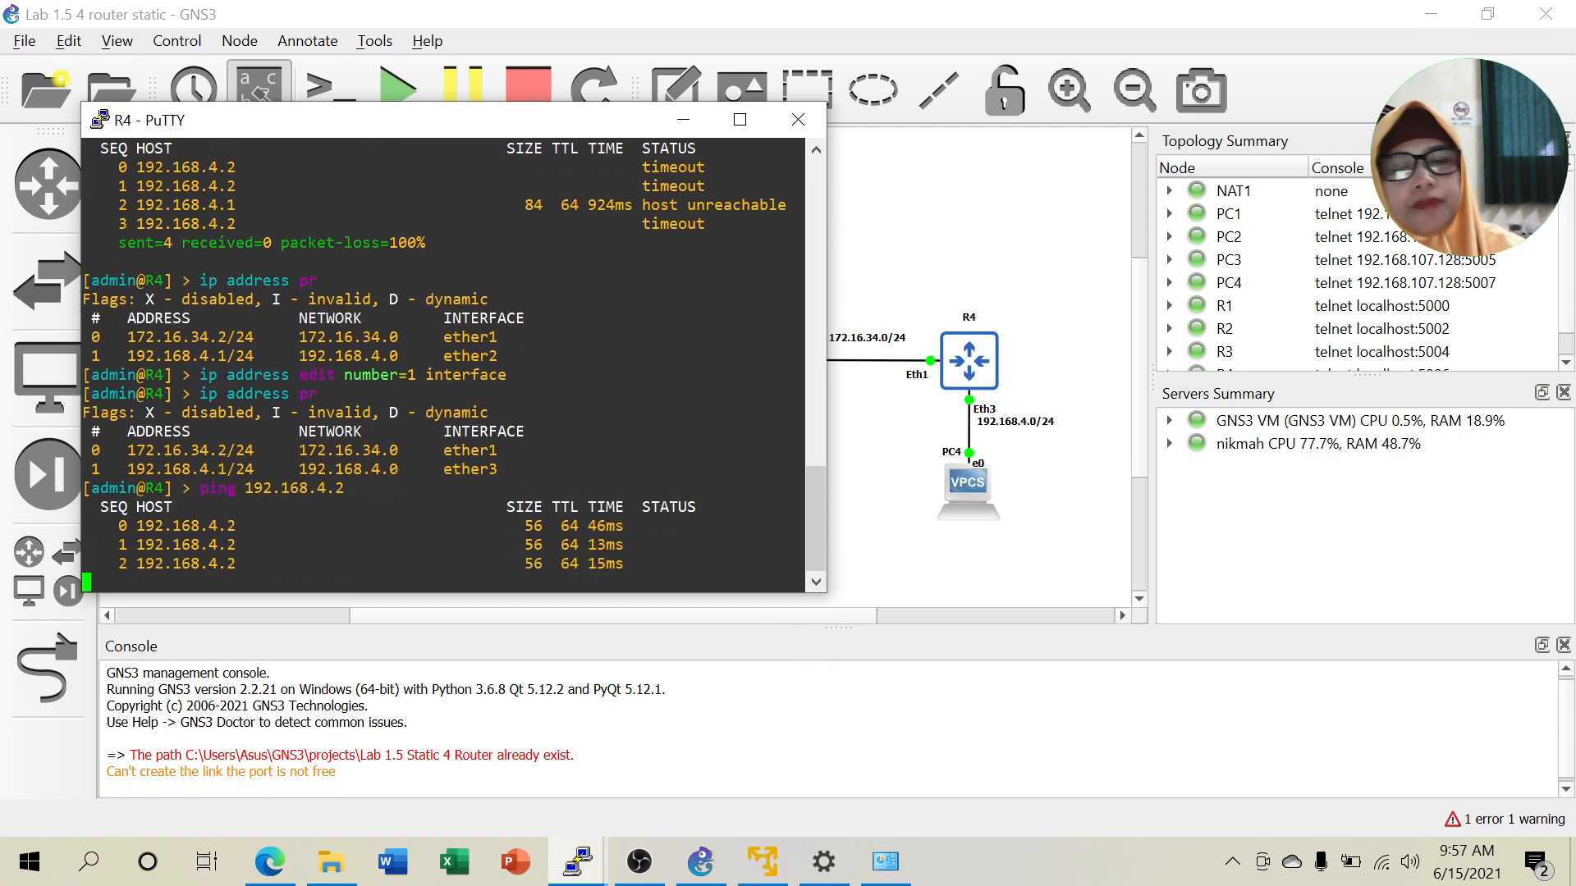
pyautogui.hotkey('ctrl', 'c')
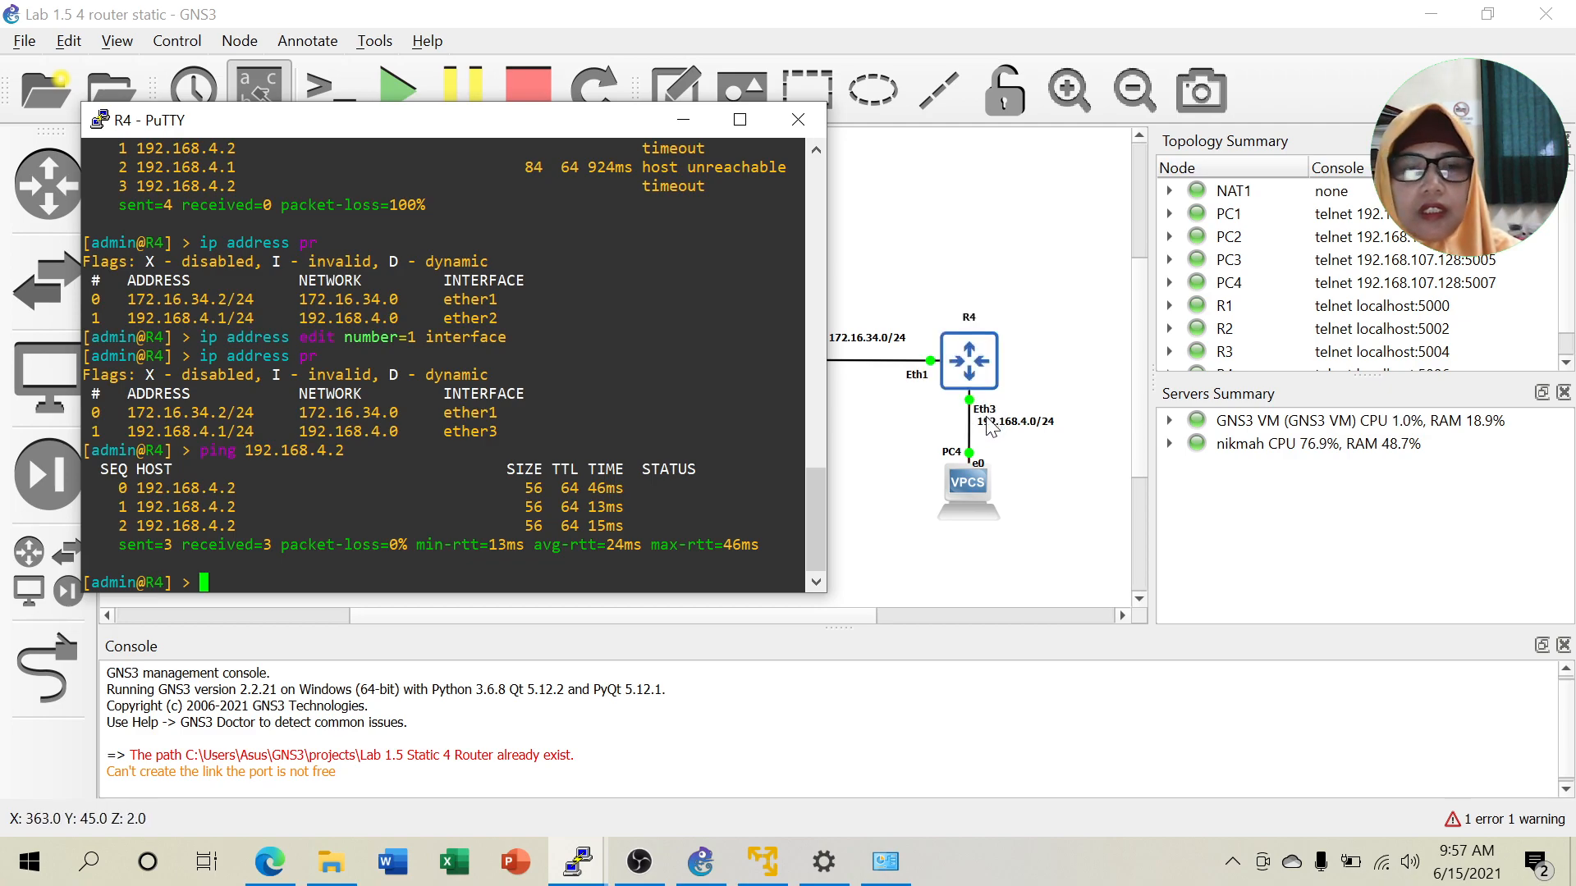
# Ping 192.168.3.2 from R4, which fails with no route, then minimize the terminal.
pyautogui.moveTo(469, 123); pyautogui.dragTo(1244, 129)
pyautogui.write('ping 19')
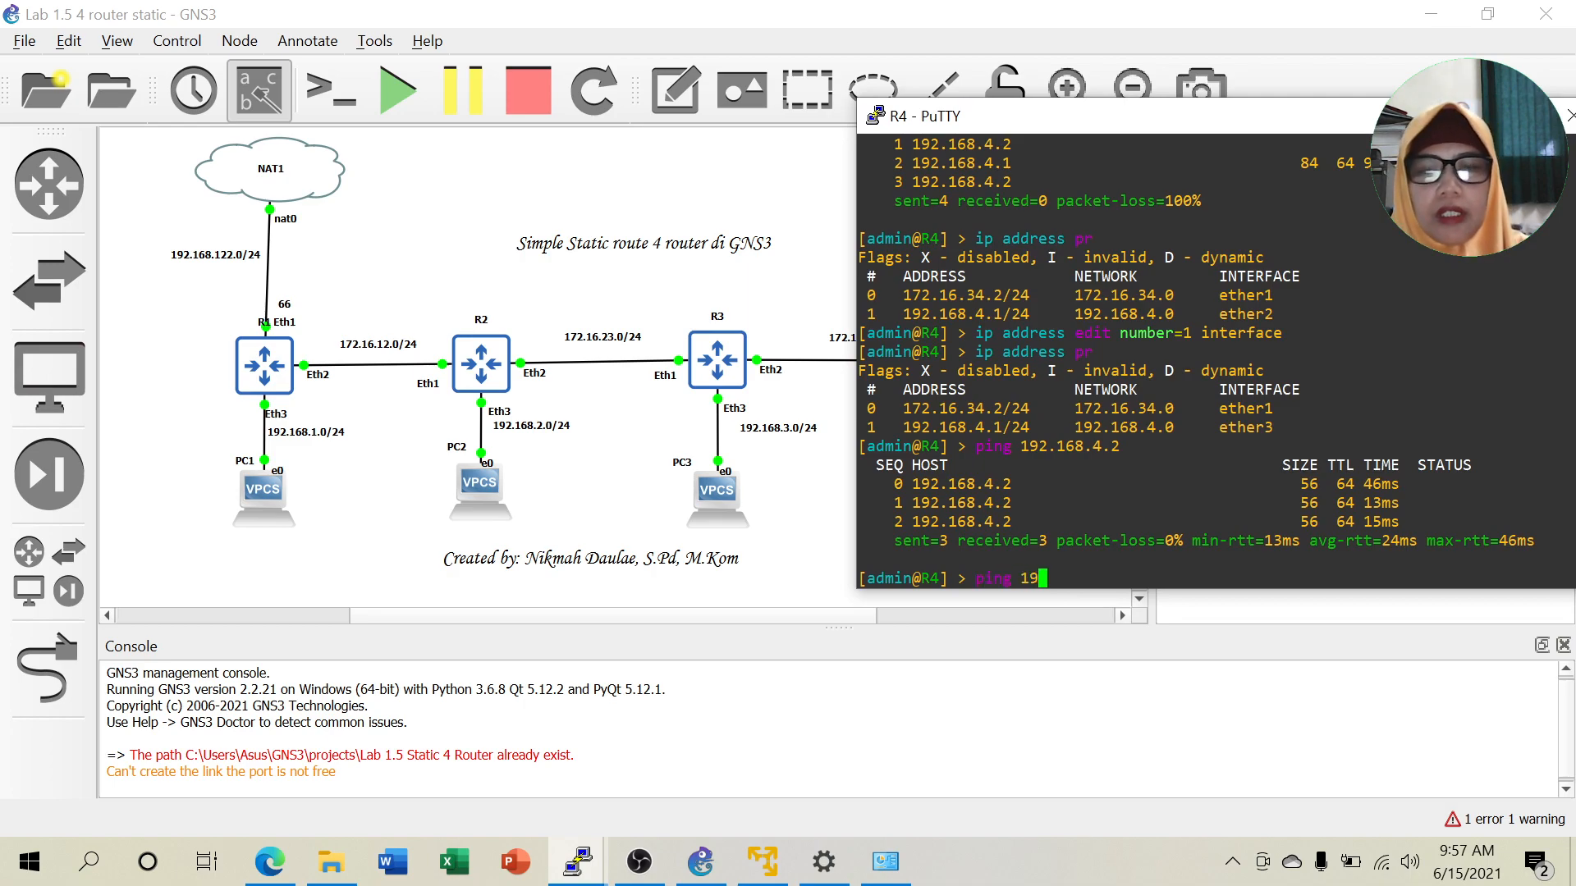
pyautogui.write('2.16.8')
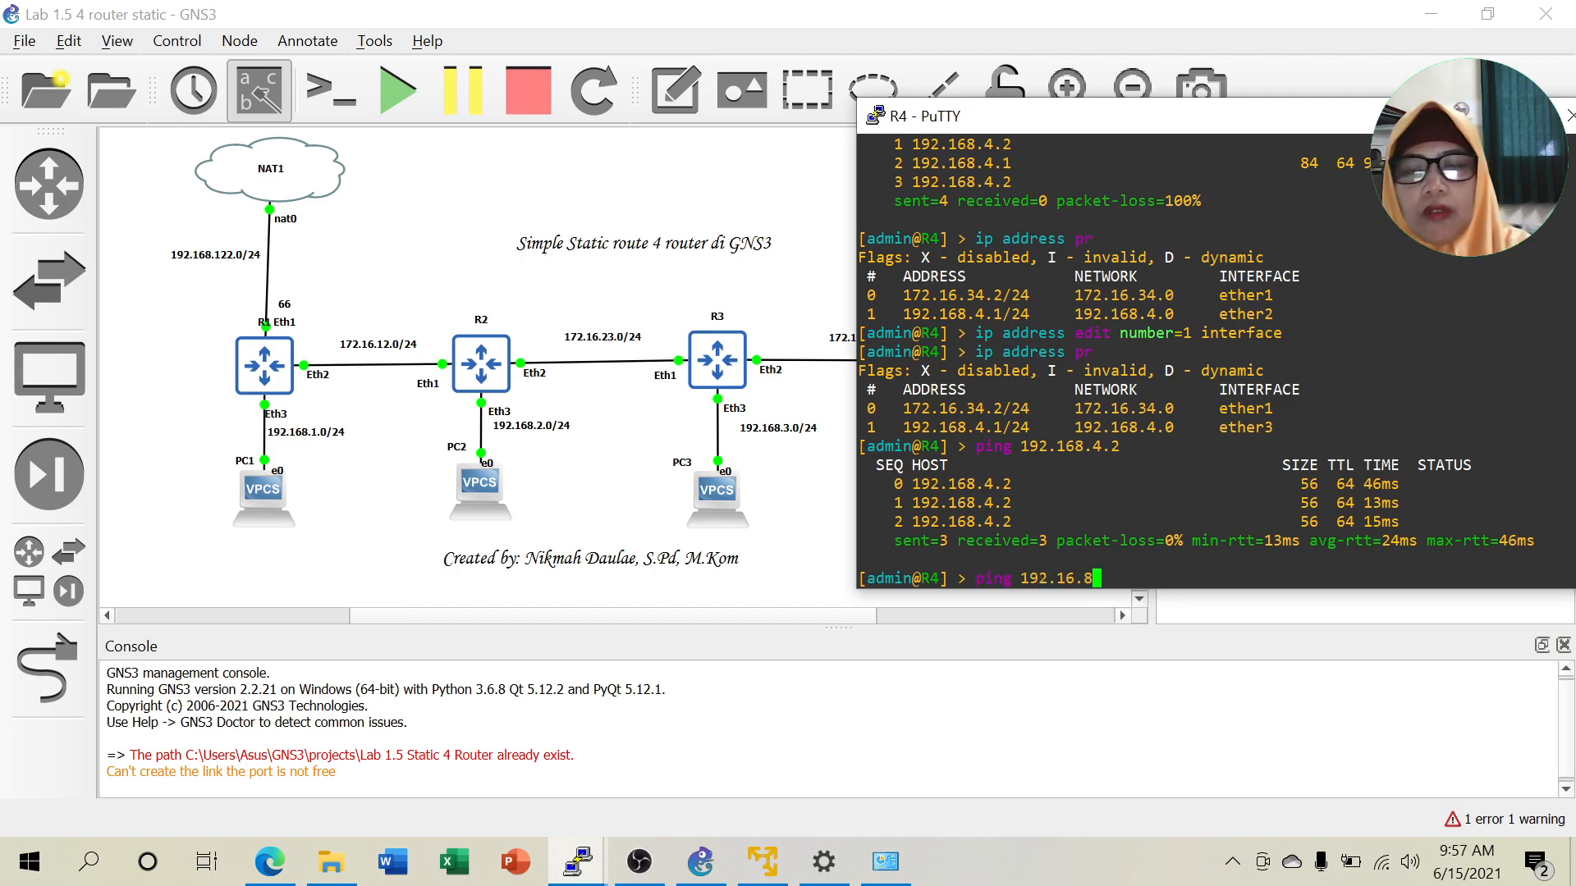
pyautogui.press('BackSpace')
pyautogui.press('BackSpace')
pyautogui.write('8')
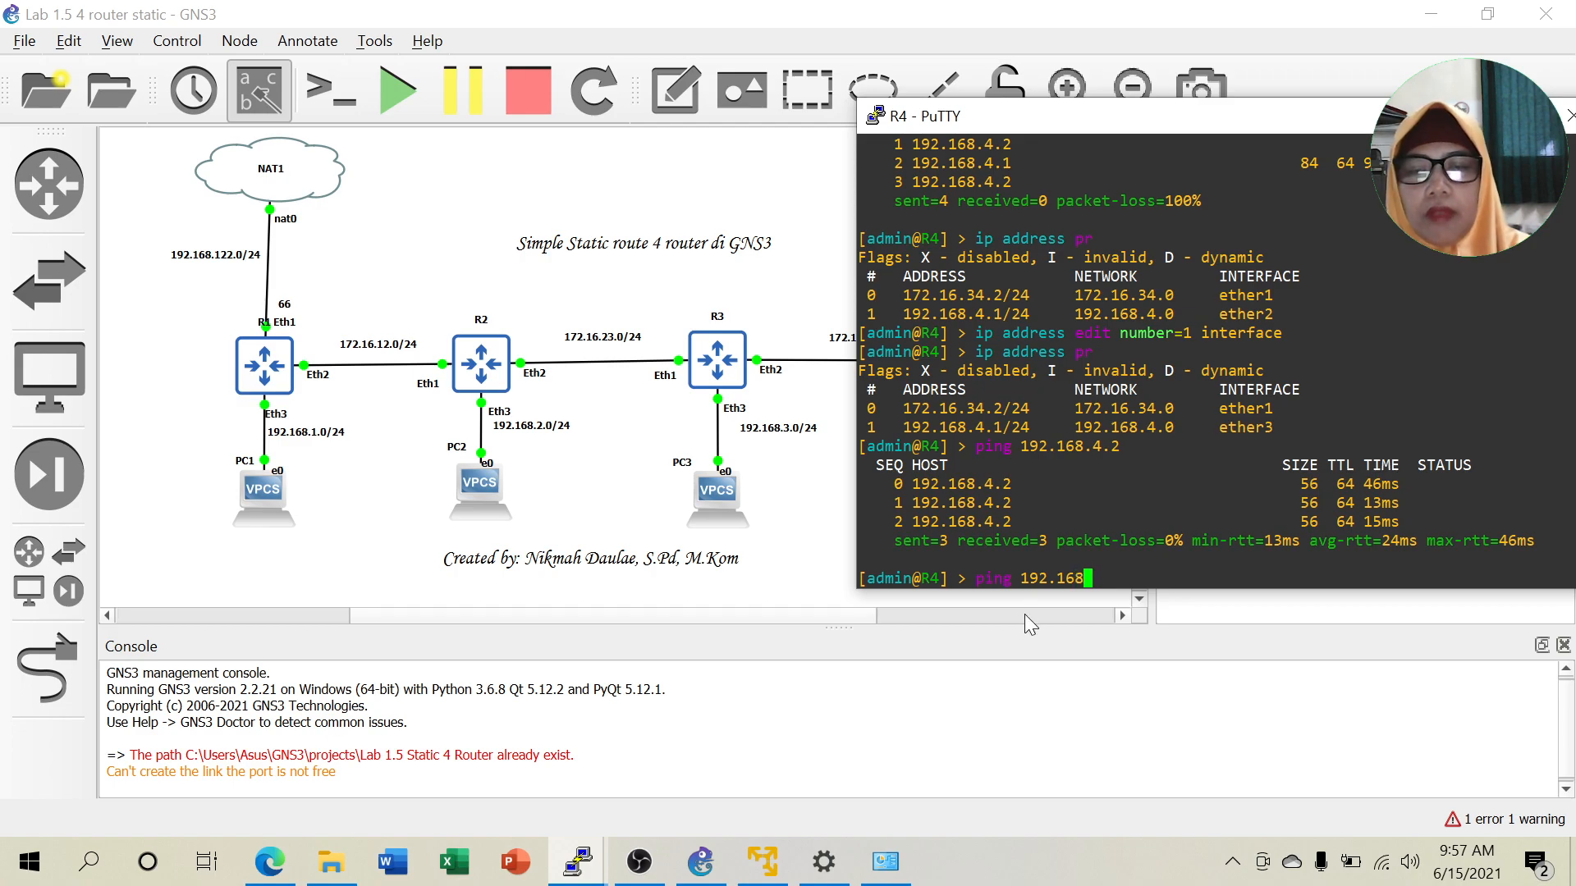
pyautogui.write('.')
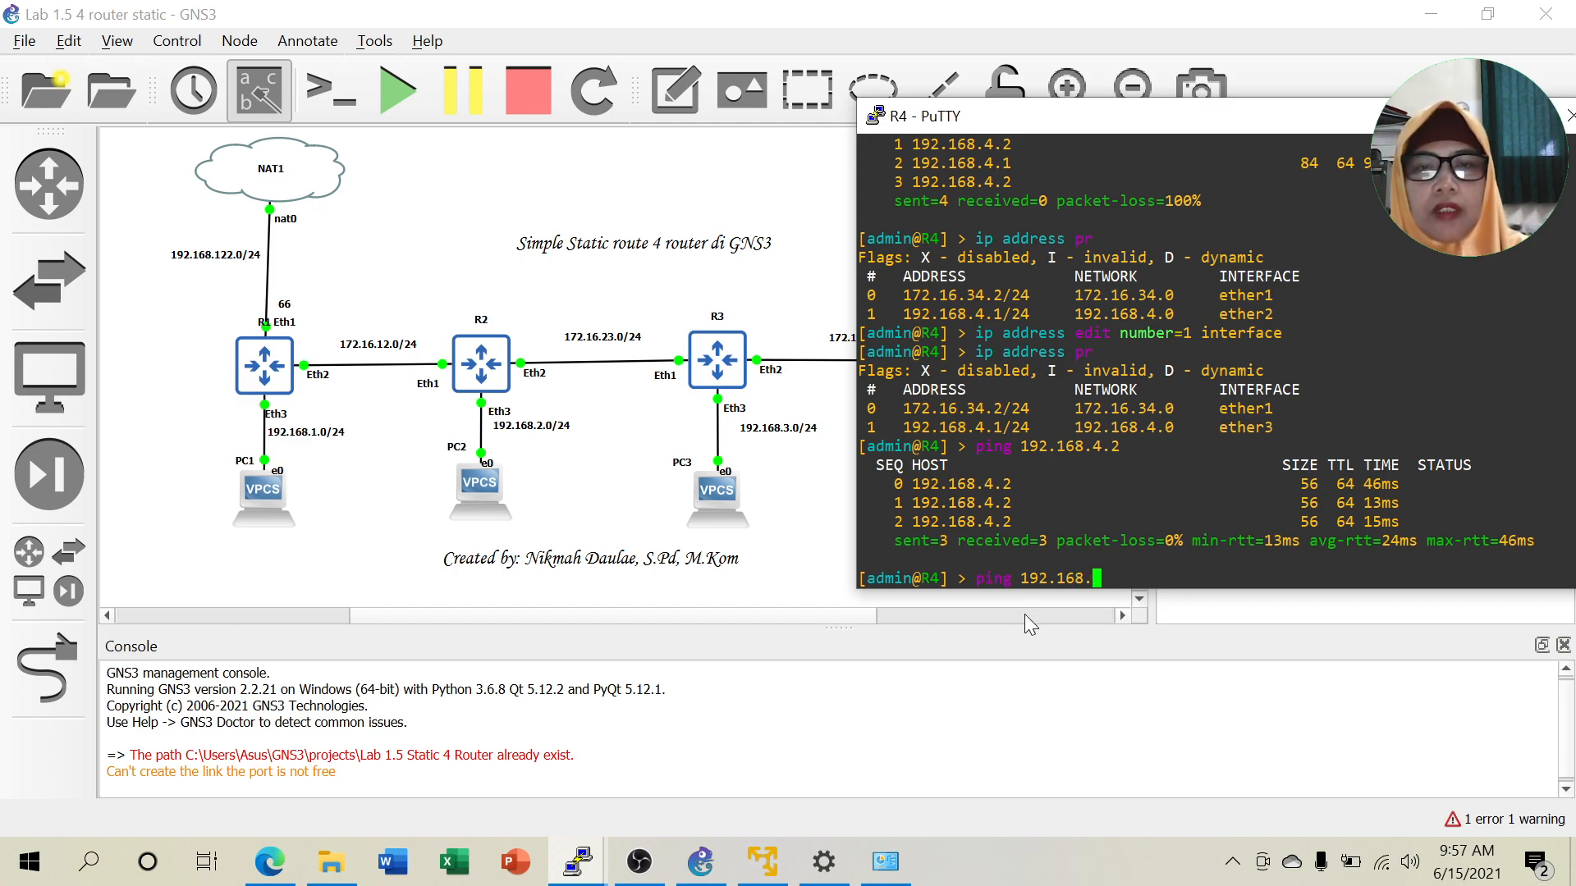
pyautogui.write('3.2')
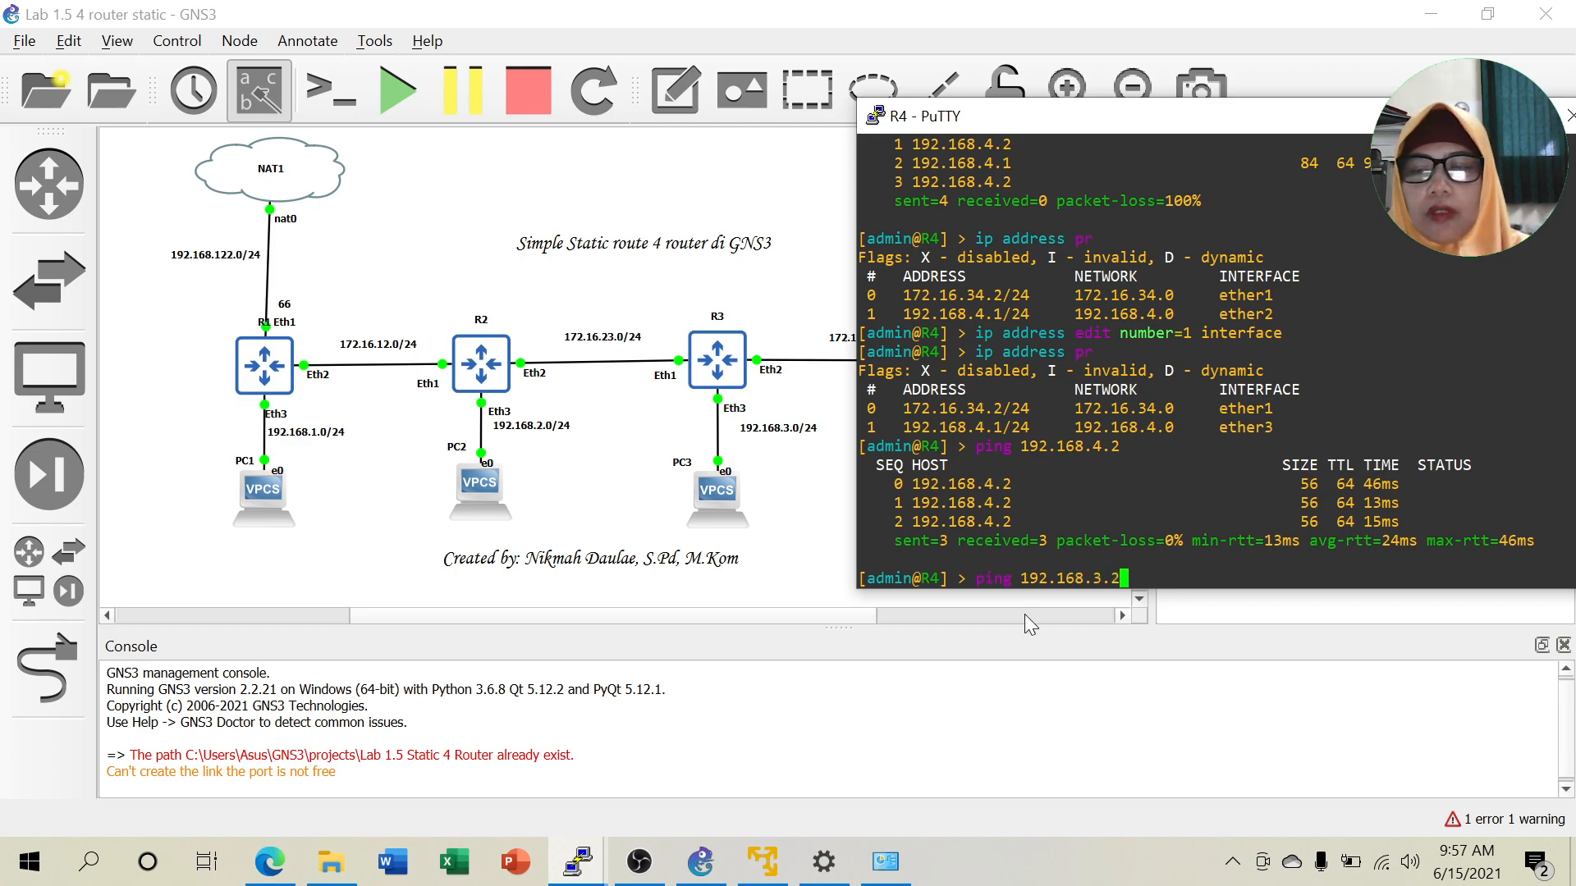
pyautogui.press('Return')
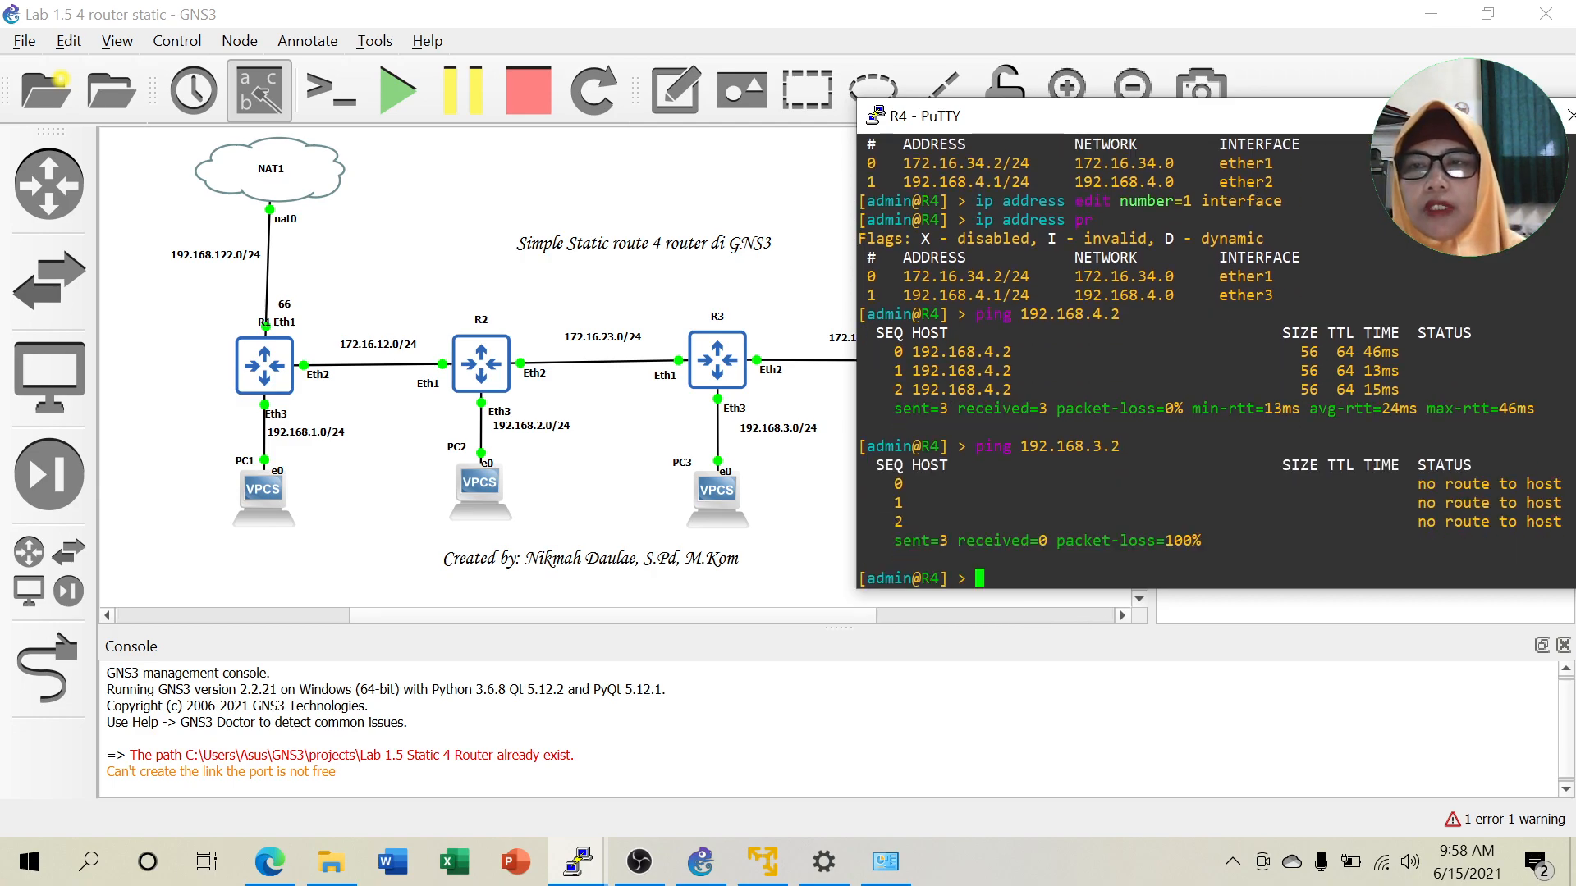
pyautogui.moveTo(1405, 113); pyautogui.dragTo(1239, 119)
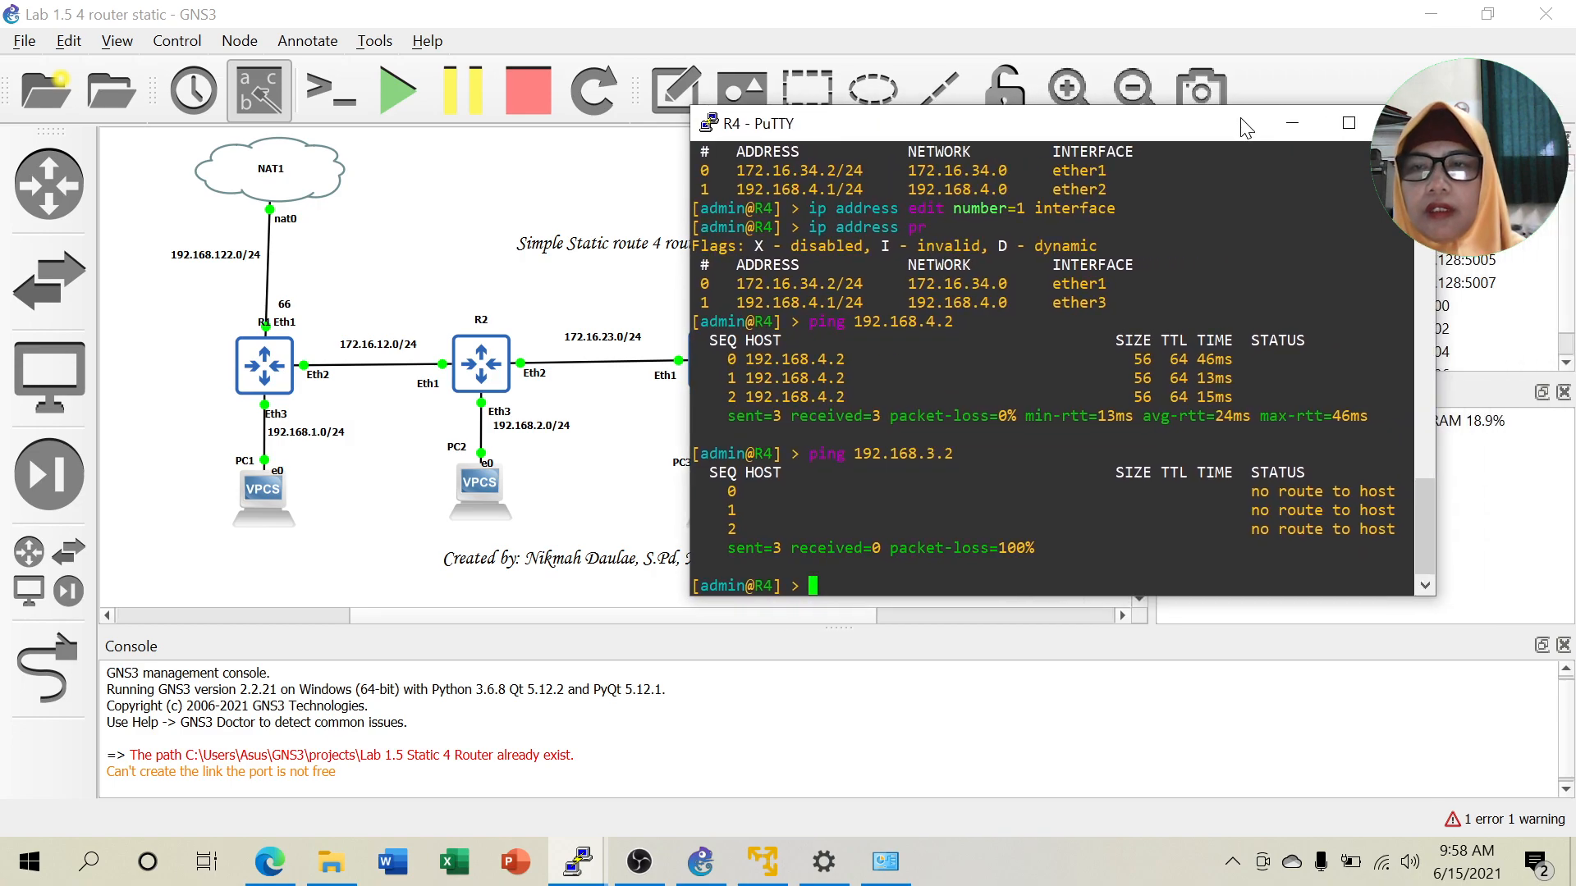
pyautogui.click(1291, 123)
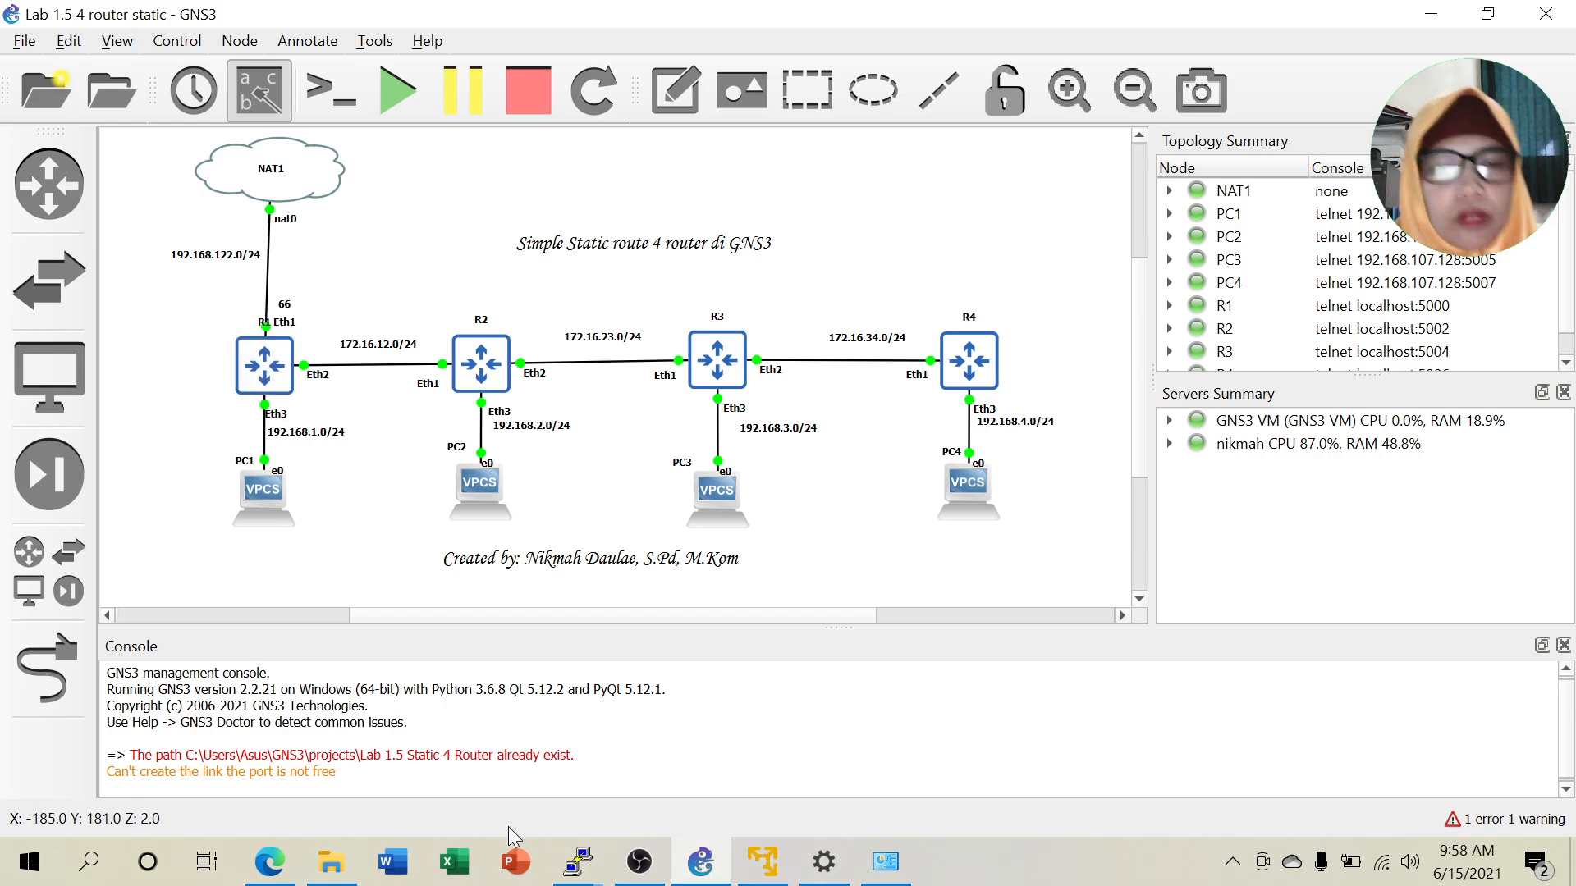
# Bring R1's console forward and print its routing table with 'ip route pr'.
pyautogui.moveTo(581, 862)
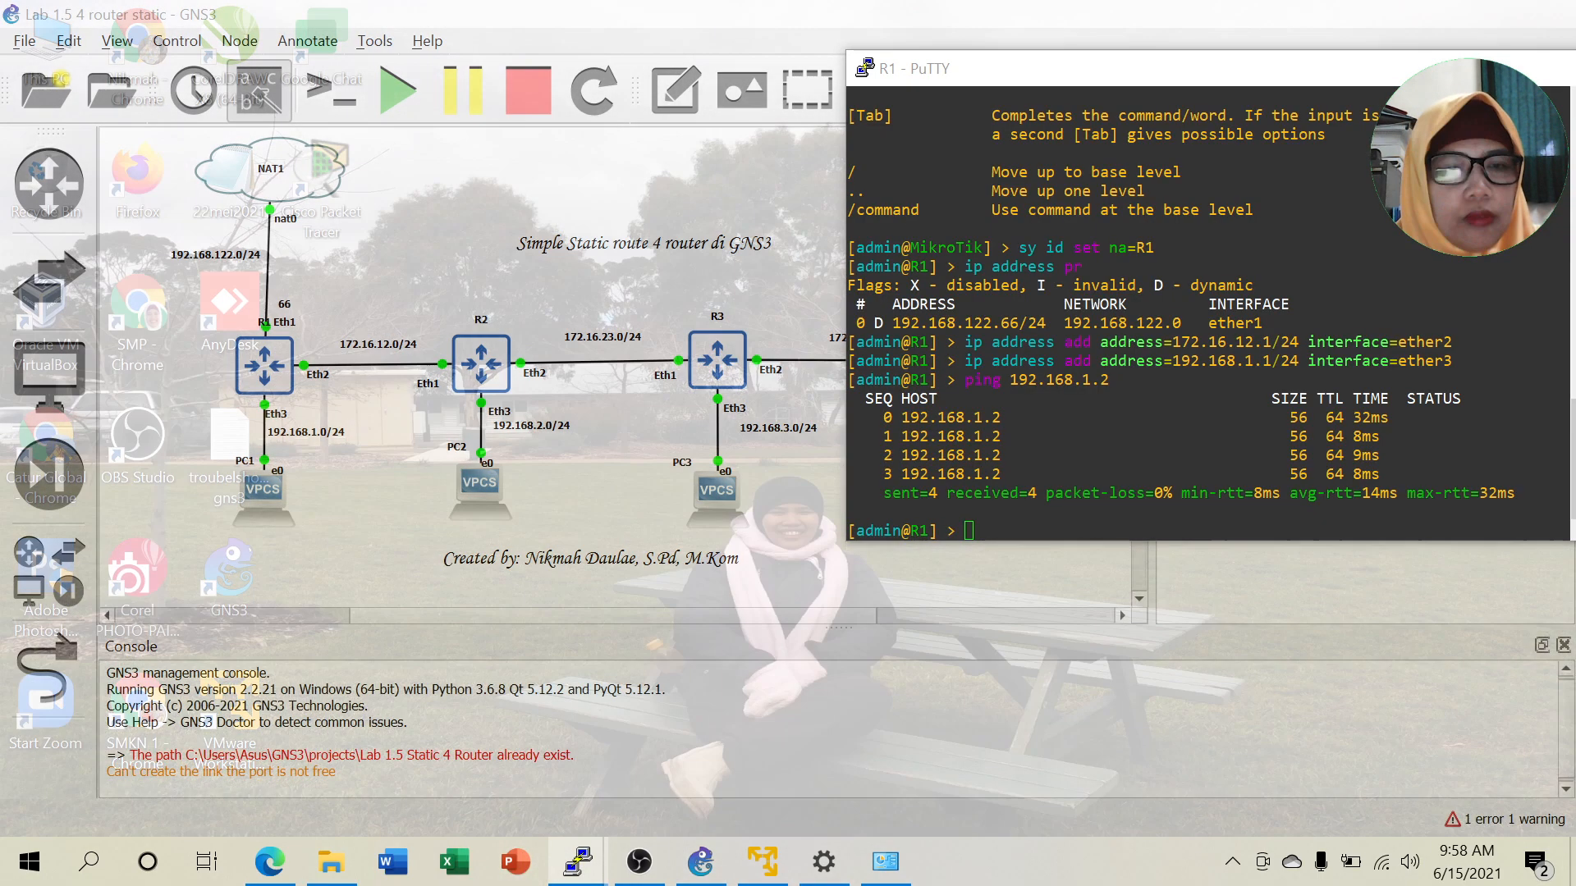
pyautogui.click(292, 771)
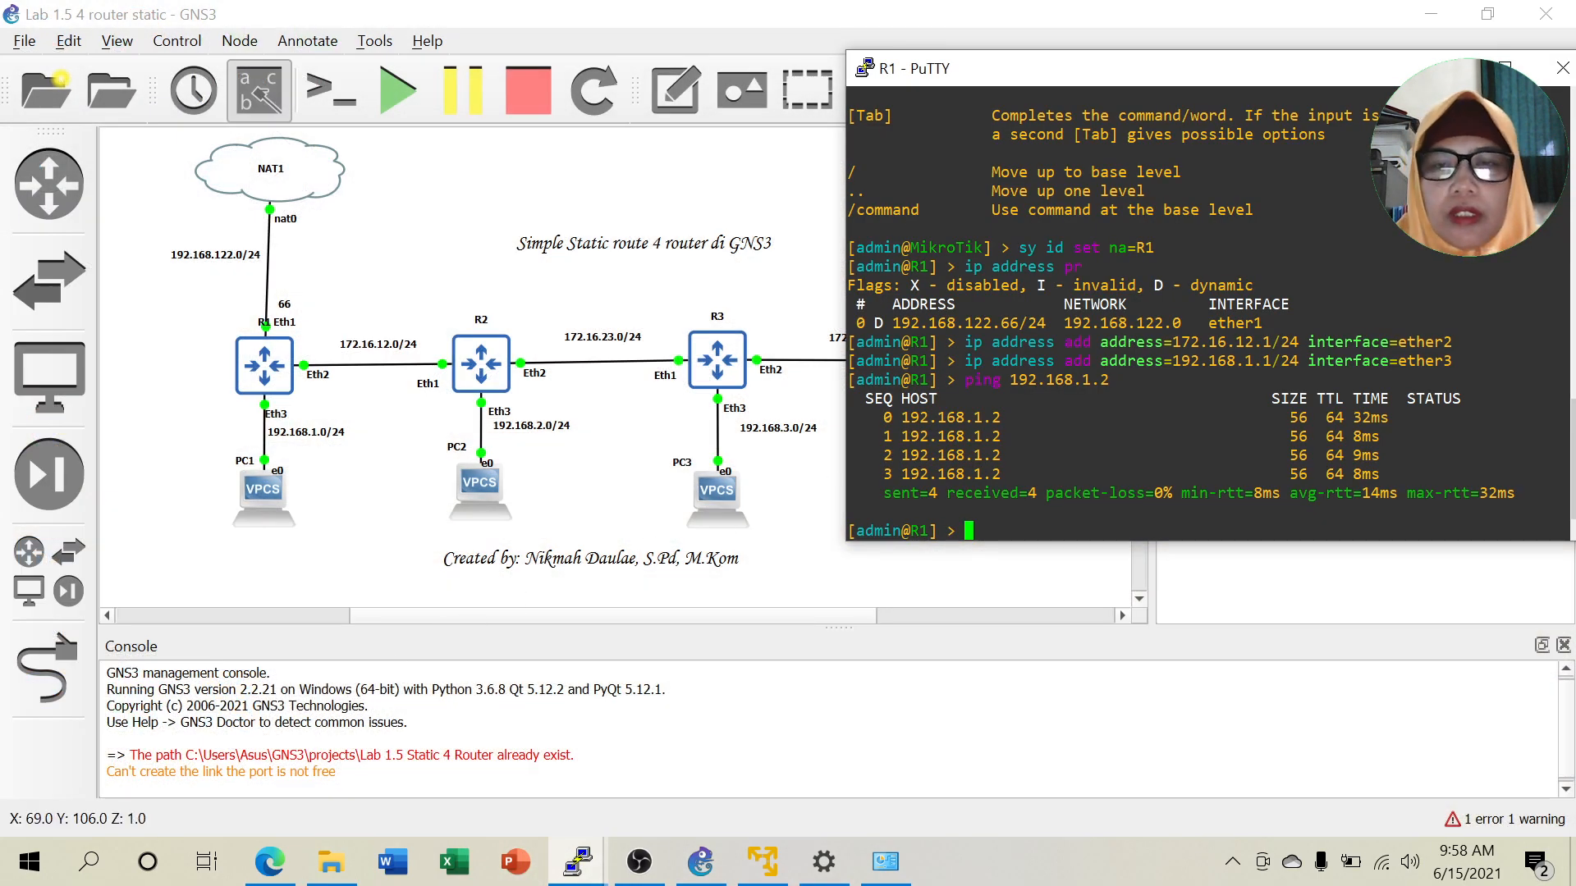
pyautogui.write('ip ')
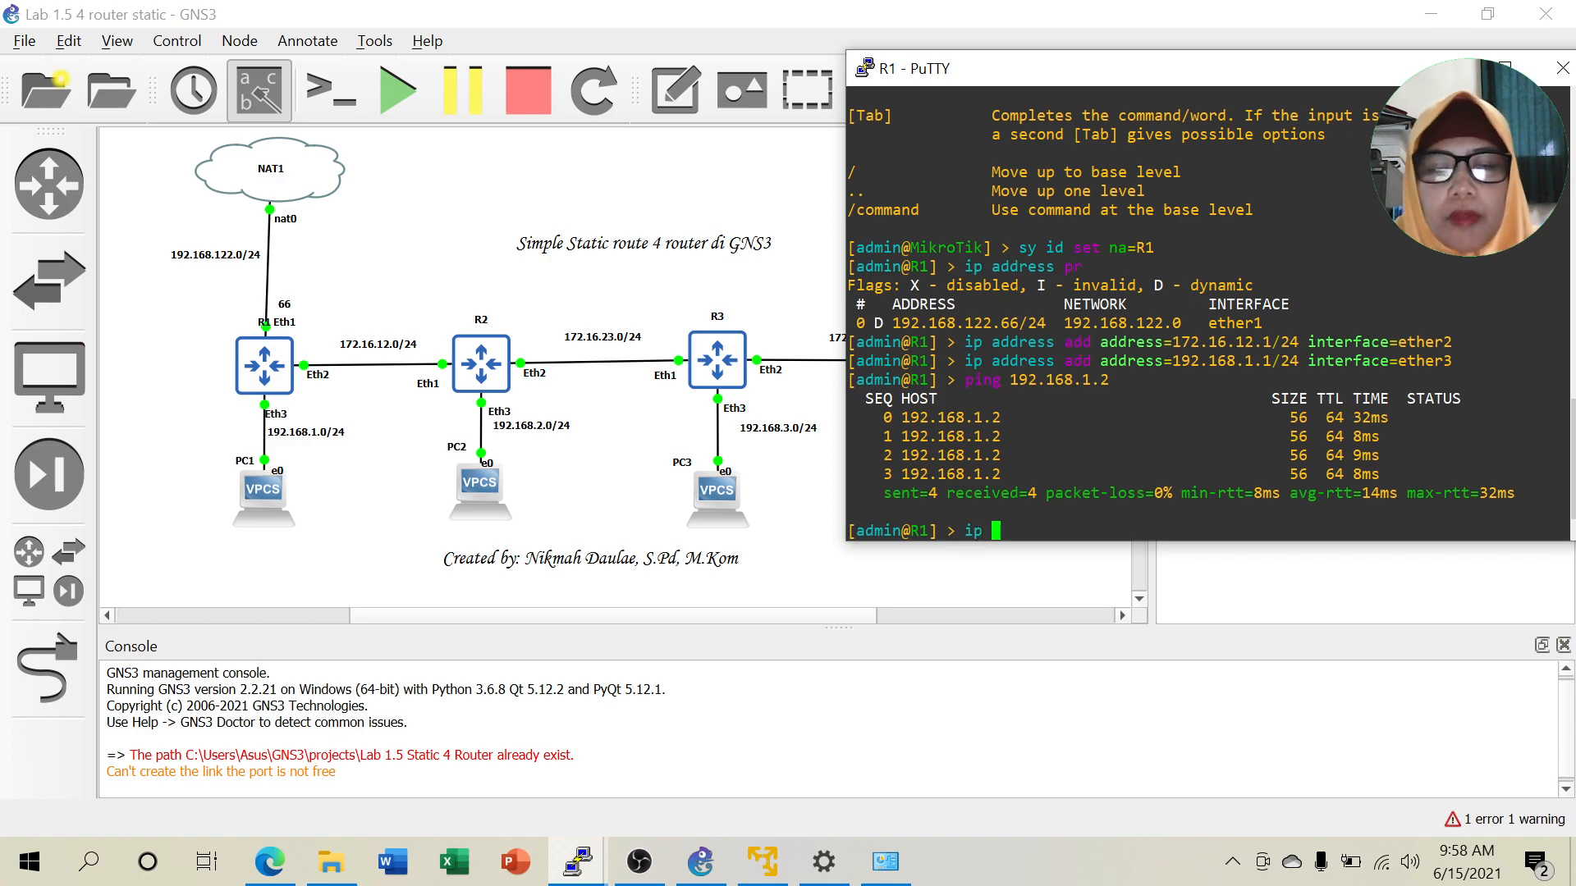
pyautogui.write('route pr')
pyautogui.press('Return')
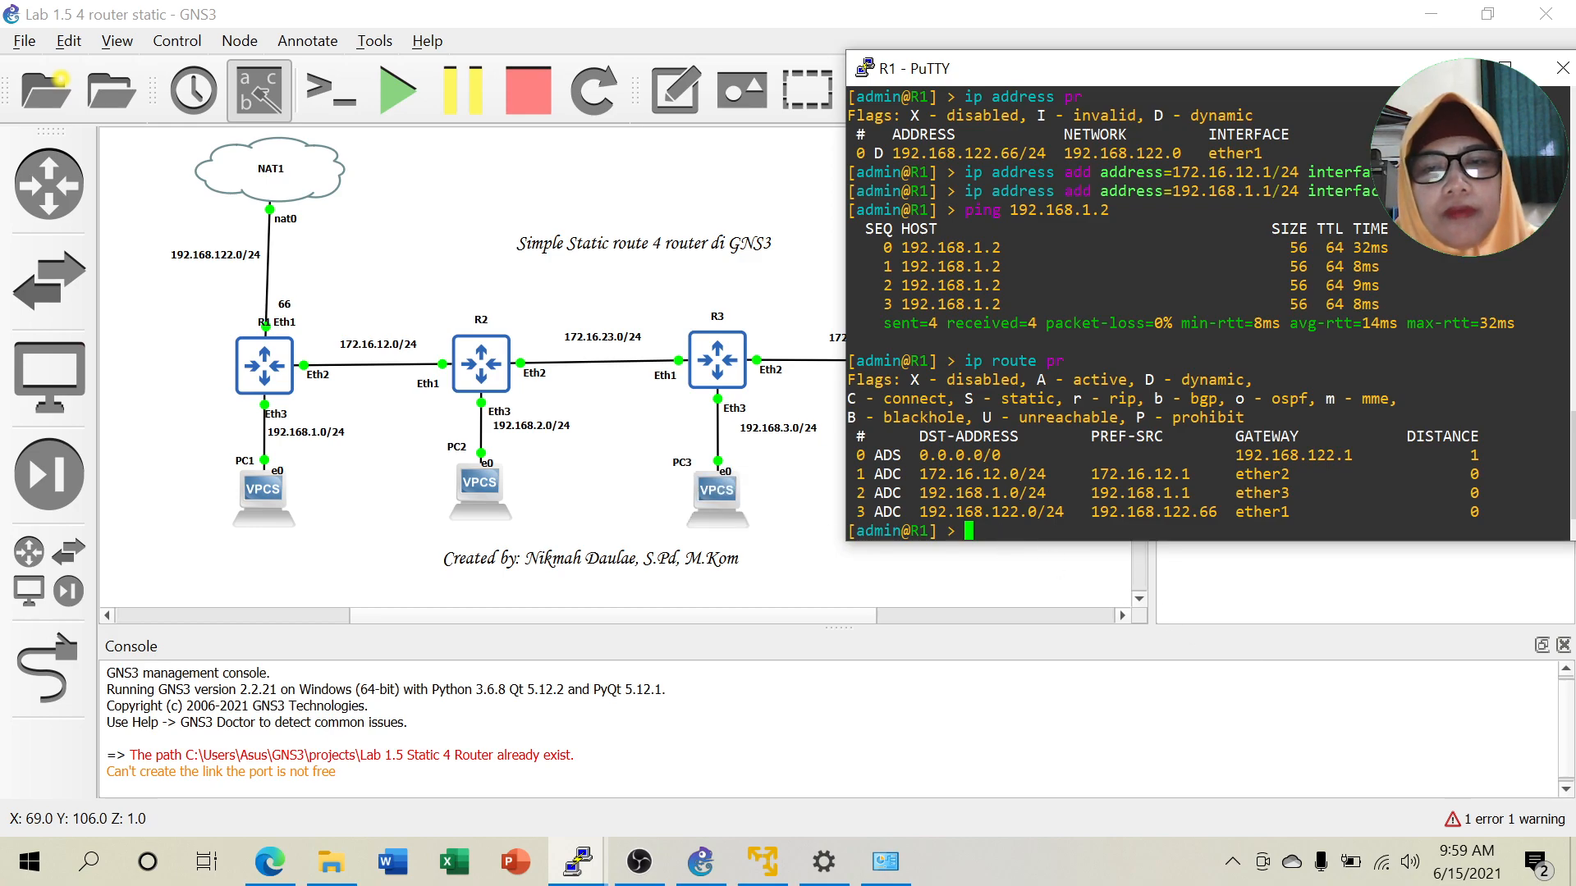
# Add R1's route to 192.168.2.0/24 via gateway 172.16.12.2, then ping 192.168.2.2 successfully.
pyautogui.write('ip route ')
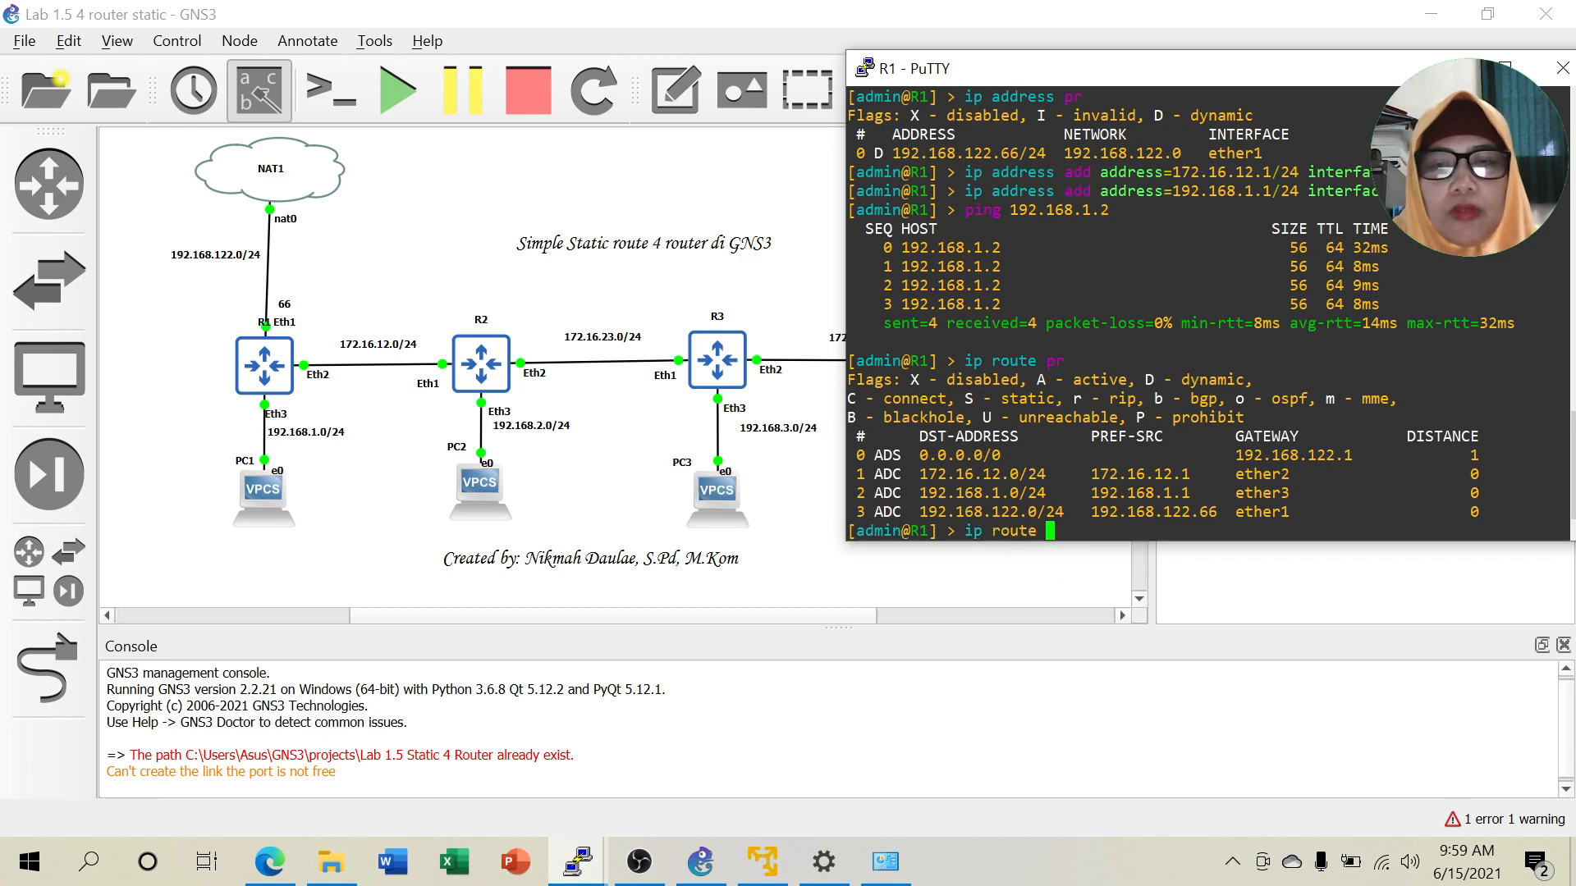
pyautogui.write('add d')
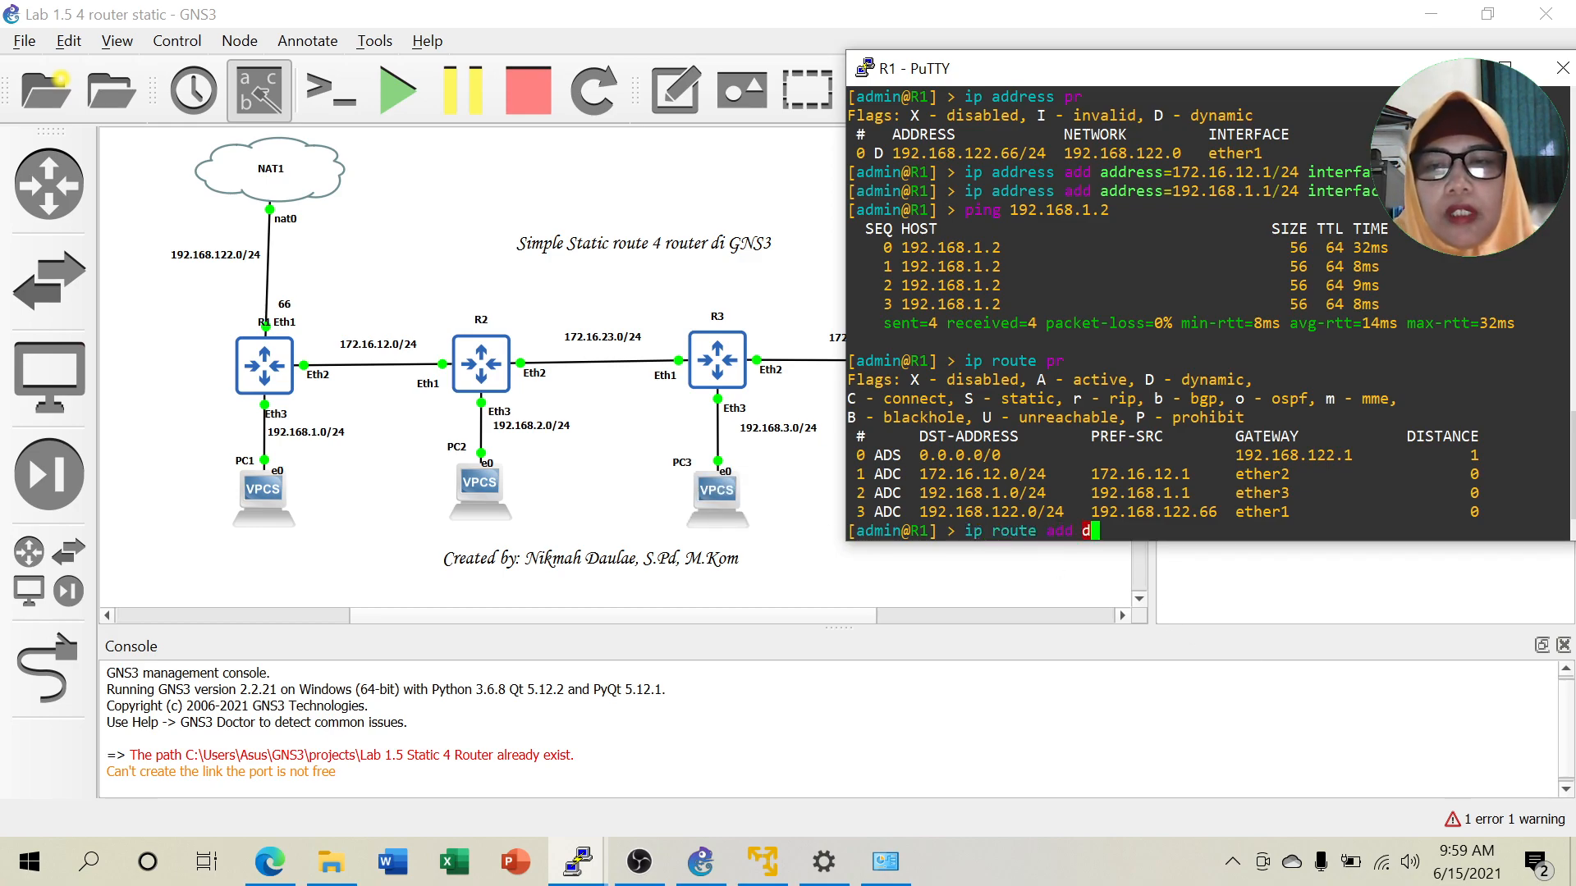
pyautogui.write('st-address=1')
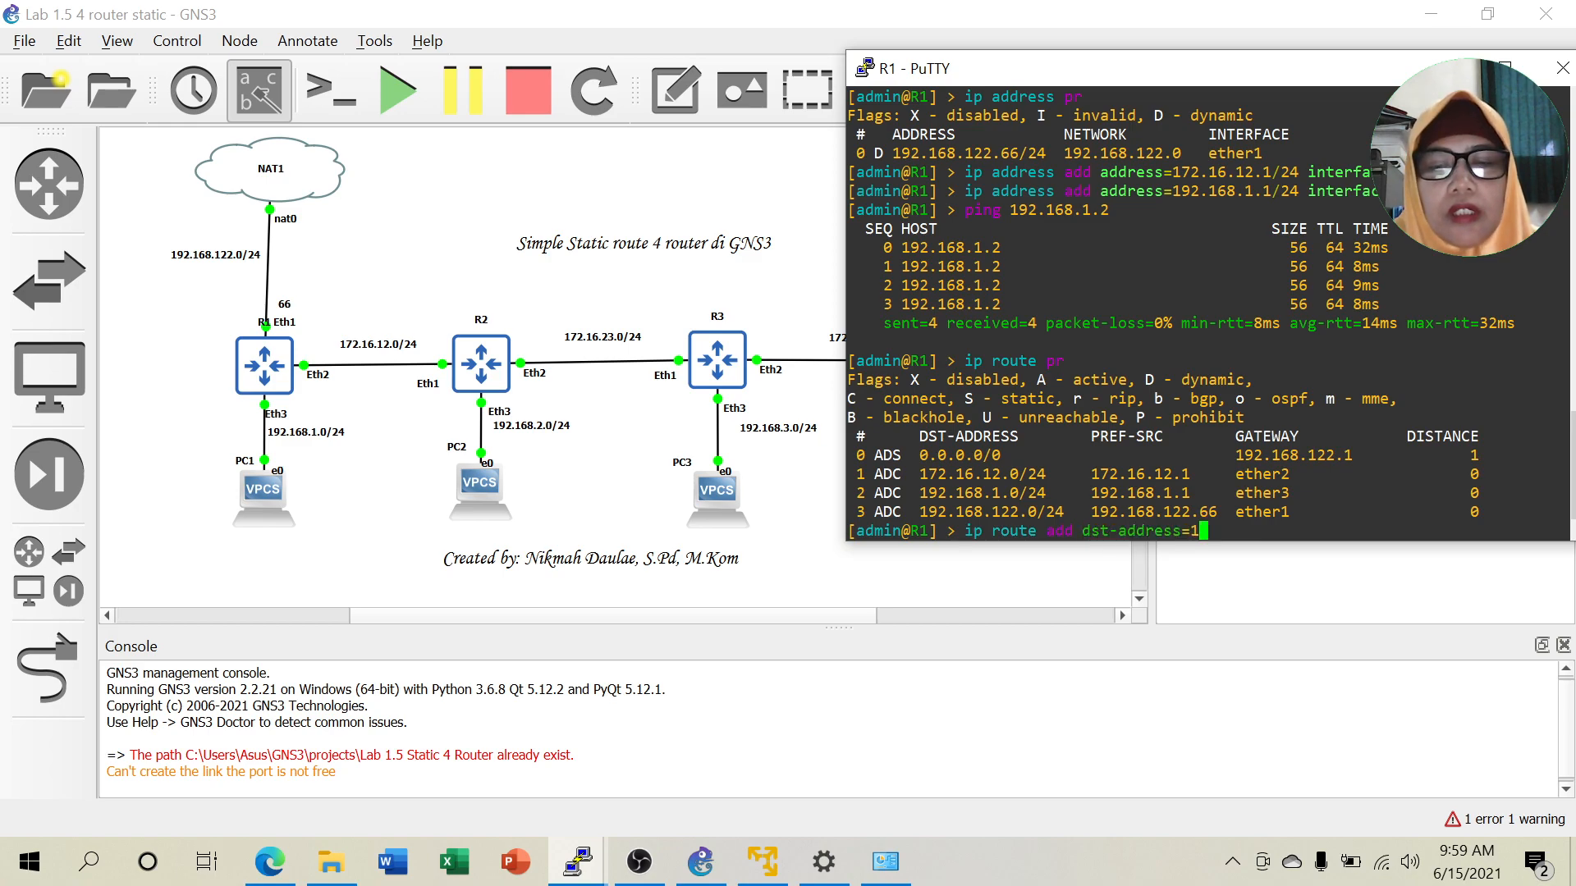
pyautogui.write('92.168')
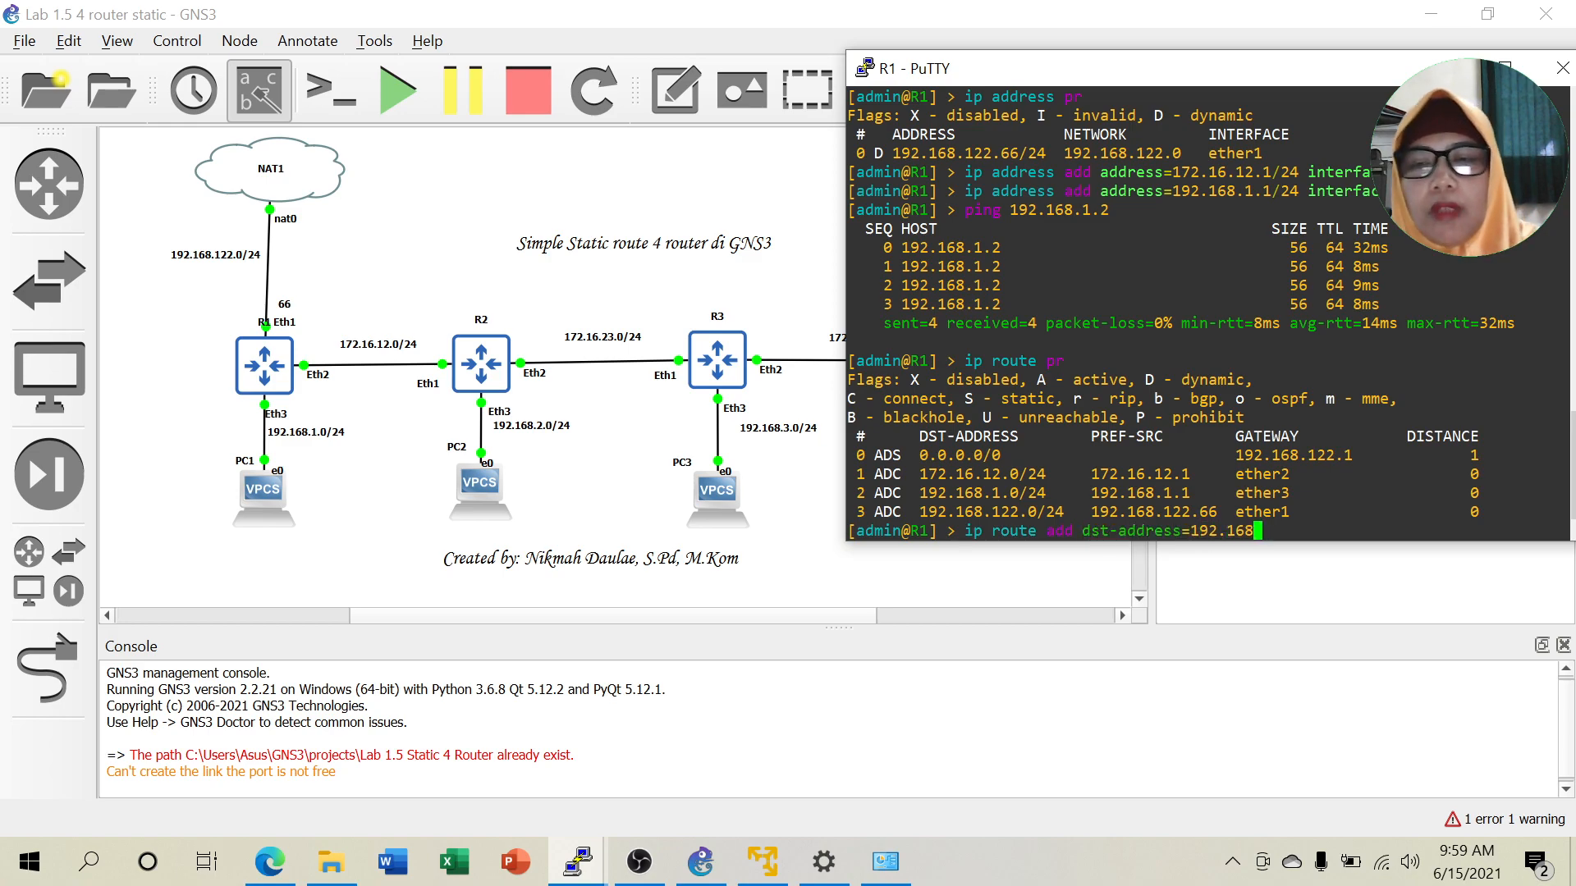
pyautogui.write('.2.0/24 gateway=')
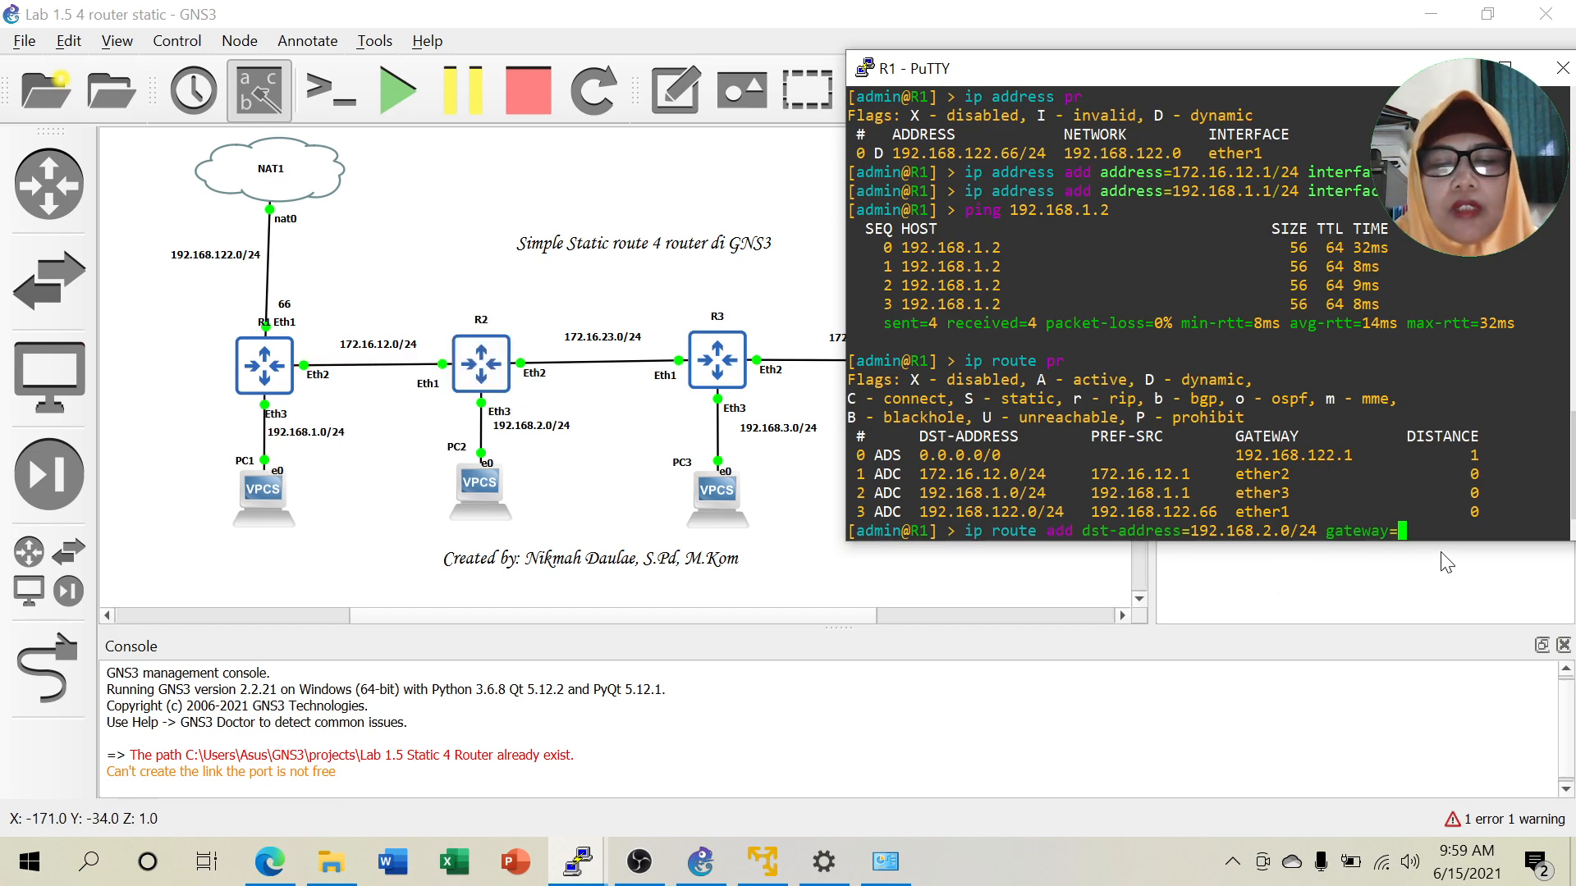
pyautogui.write('172.16')
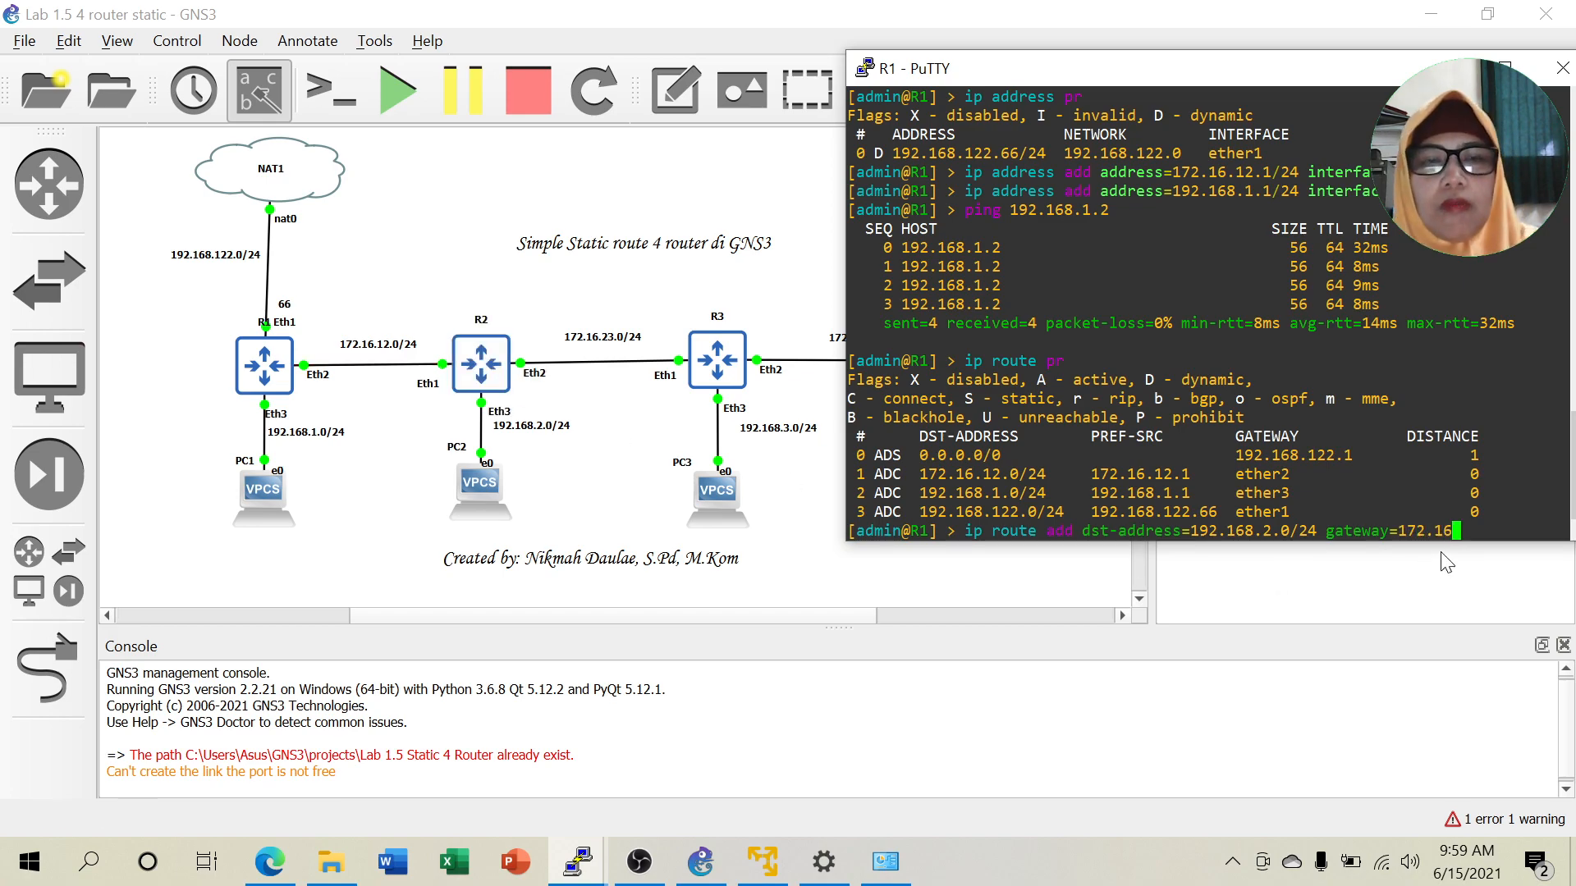
pyautogui.write('.12.2')
pyautogui.press('Return')
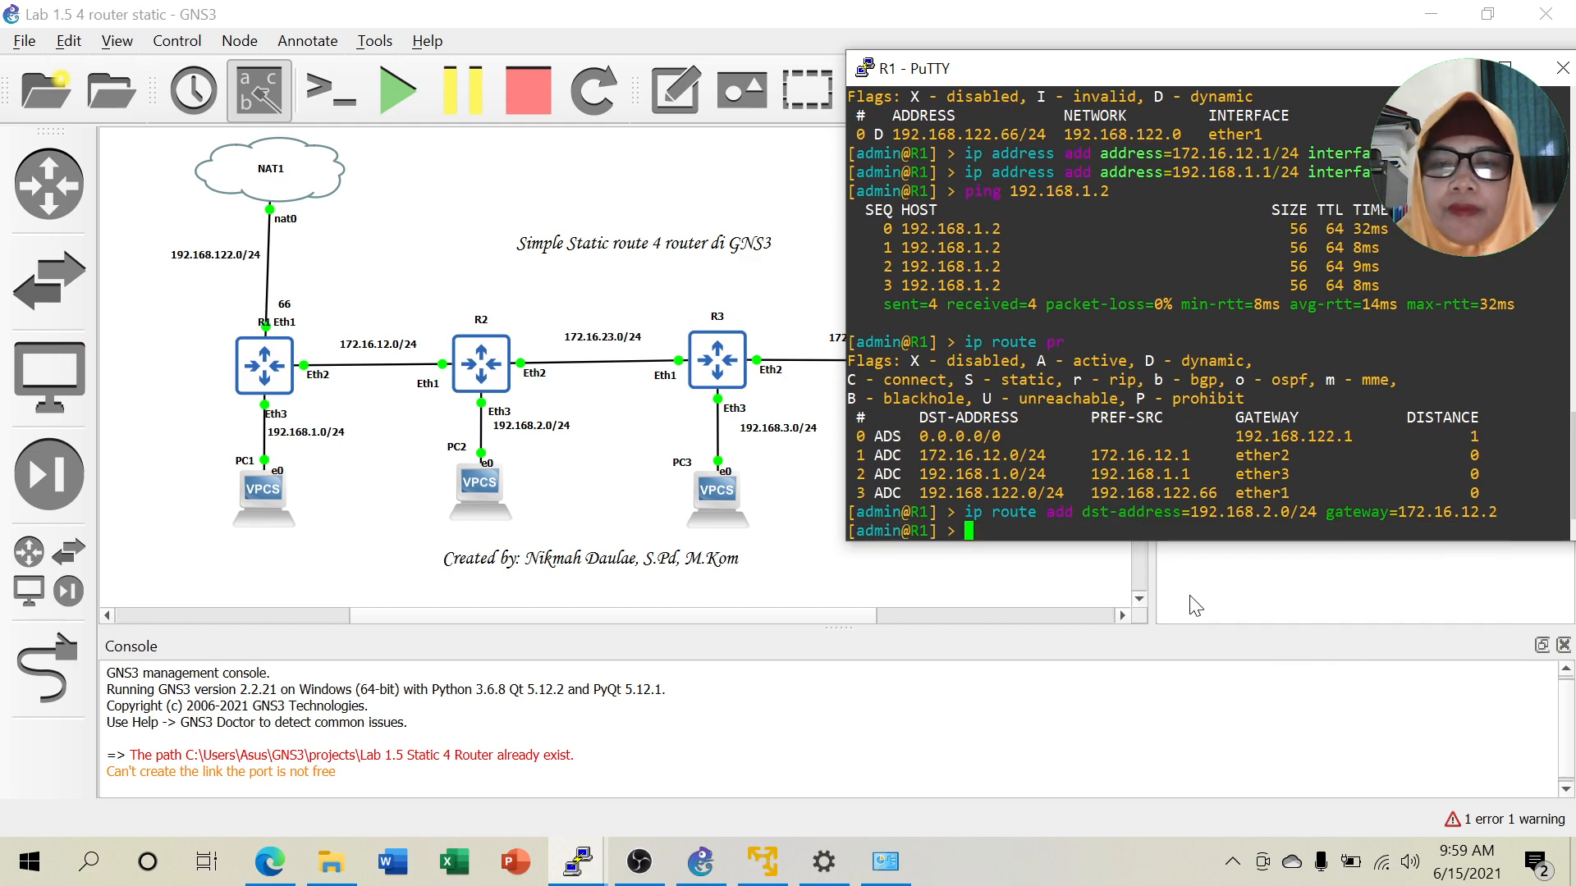
pyautogui.write('ping 192.16')
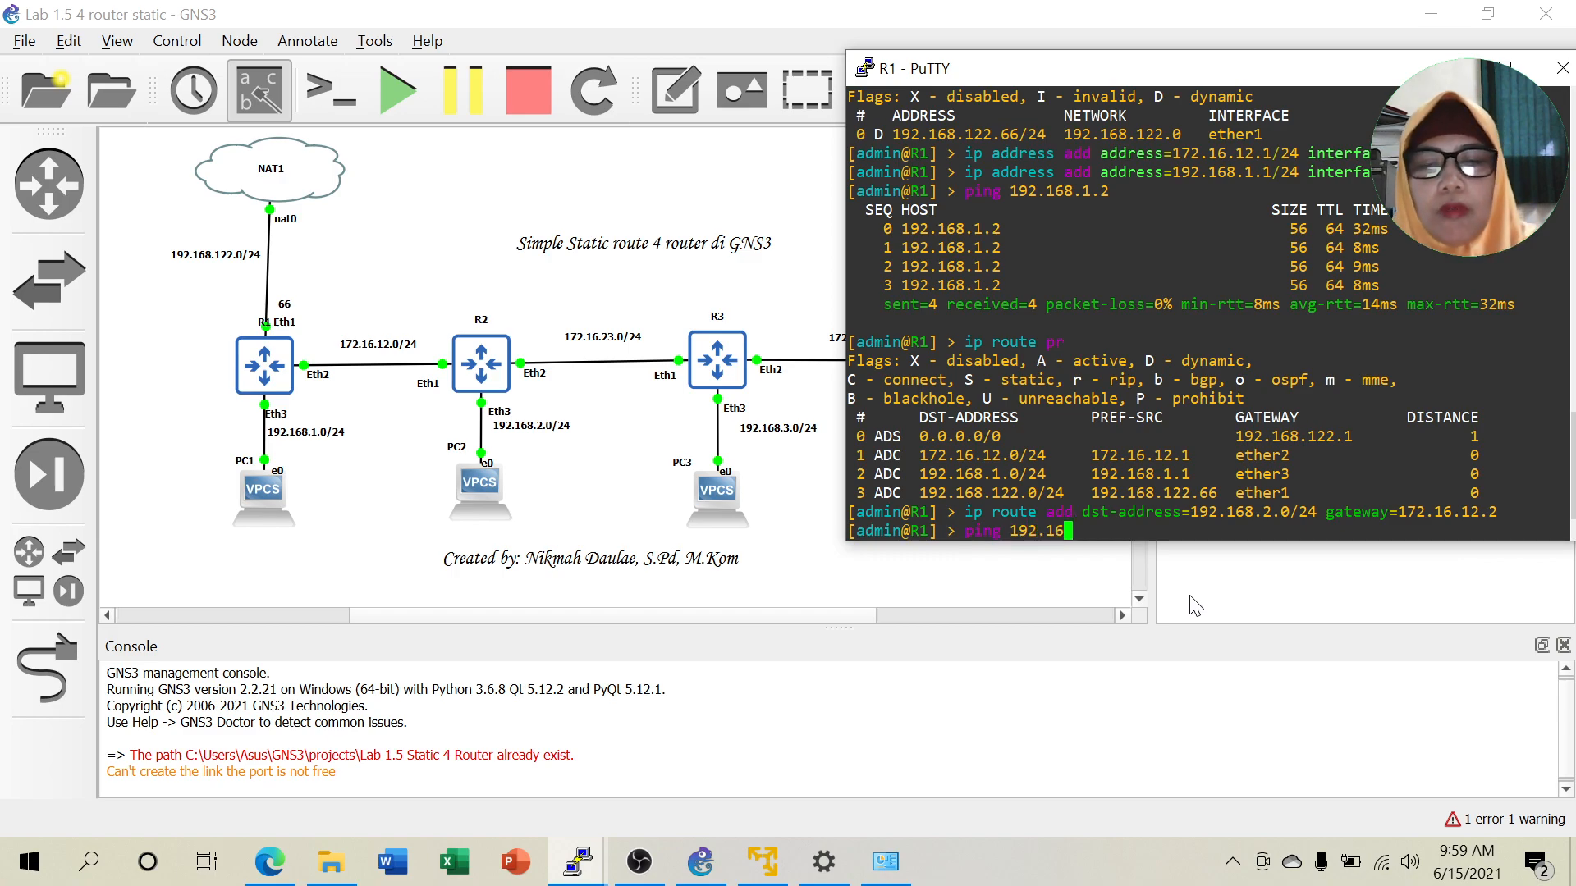
pyautogui.write('8.2.2')
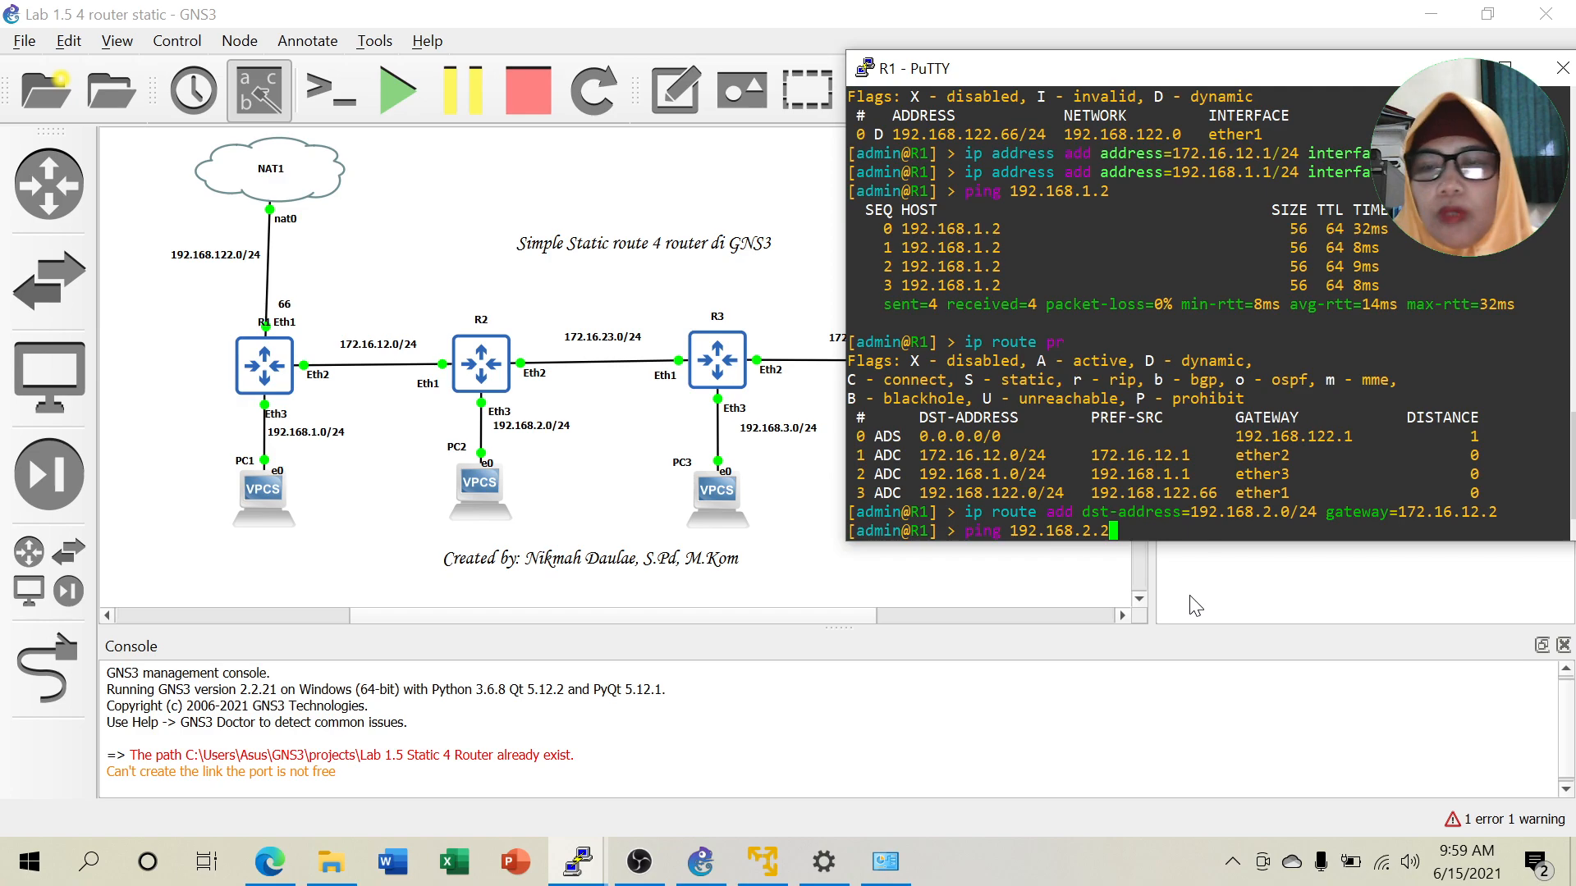
pyautogui.press('Return')
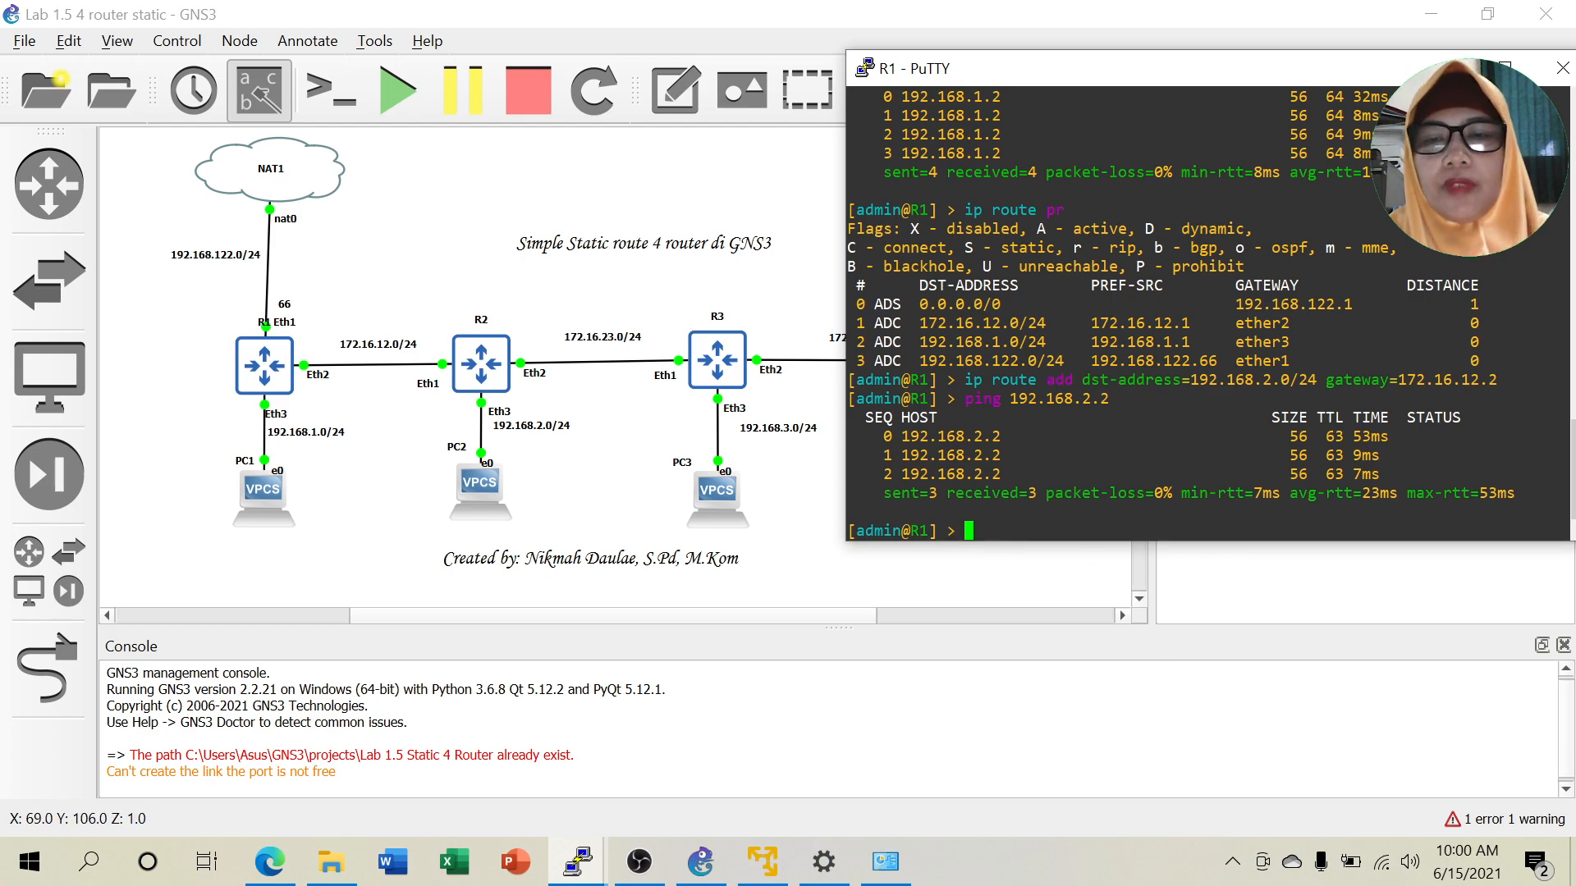
# Add R1's static route to 192.168.3.0/24 via 172.16.12.2 by editing the previous command.
pyautogui.press('Up')
pyautogui.press('Up')
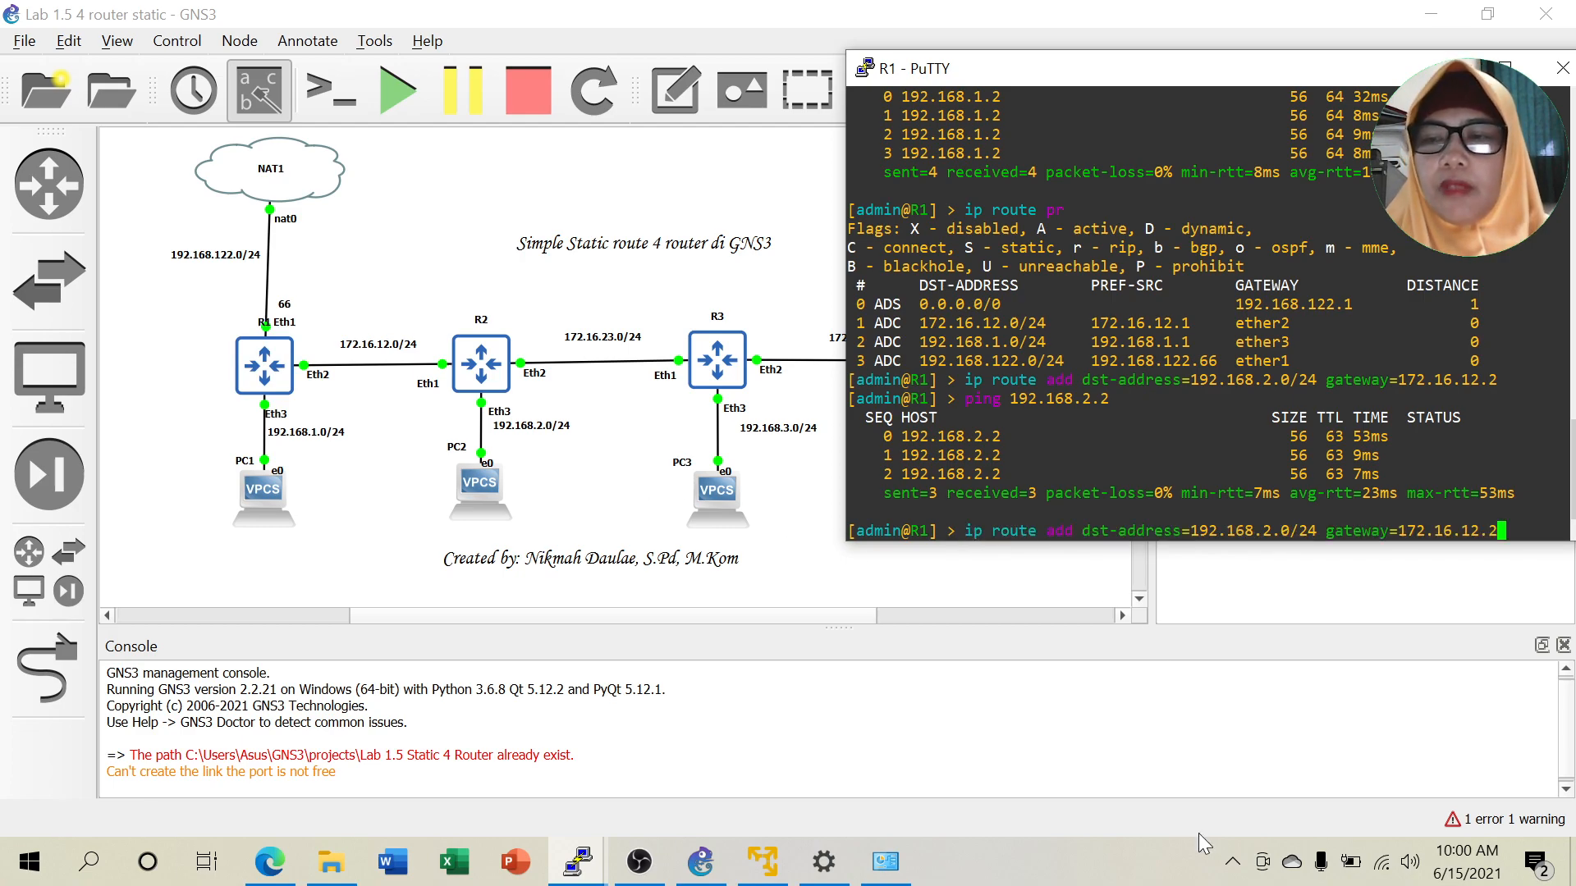
pyautogui.press('Left')
pyautogui.press('Left')
pyautogui.press('Left')
pyautogui.press('Left')
pyautogui.press('Left')
pyautogui.press('Left')
pyautogui.press('Left')
pyautogui.press('Left')
pyautogui.press('Left')
pyautogui.press('Left')
pyautogui.press('Left')
pyautogui.press('Left')
pyautogui.press('Left')
pyautogui.press('Left')
pyautogui.press('Left')
pyautogui.press('Left')
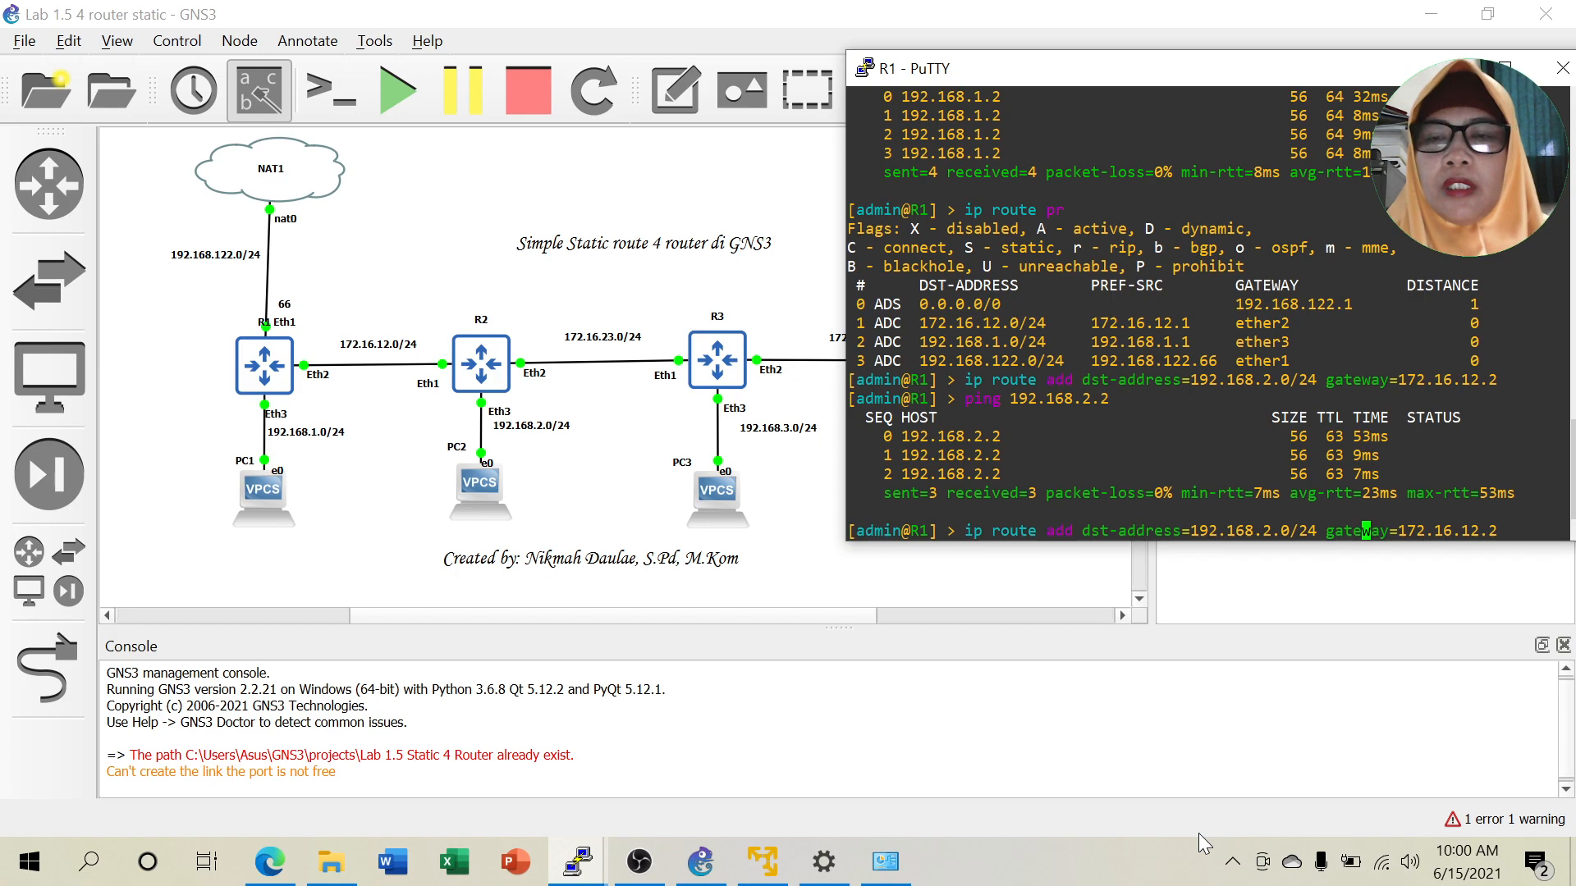
pyautogui.press('Left')
pyautogui.press('Left')
pyautogui.press('Left')
pyautogui.press('Left')
pyautogui.press('Left')
pyautogui.press('Left')
pyautogui.press('Left')
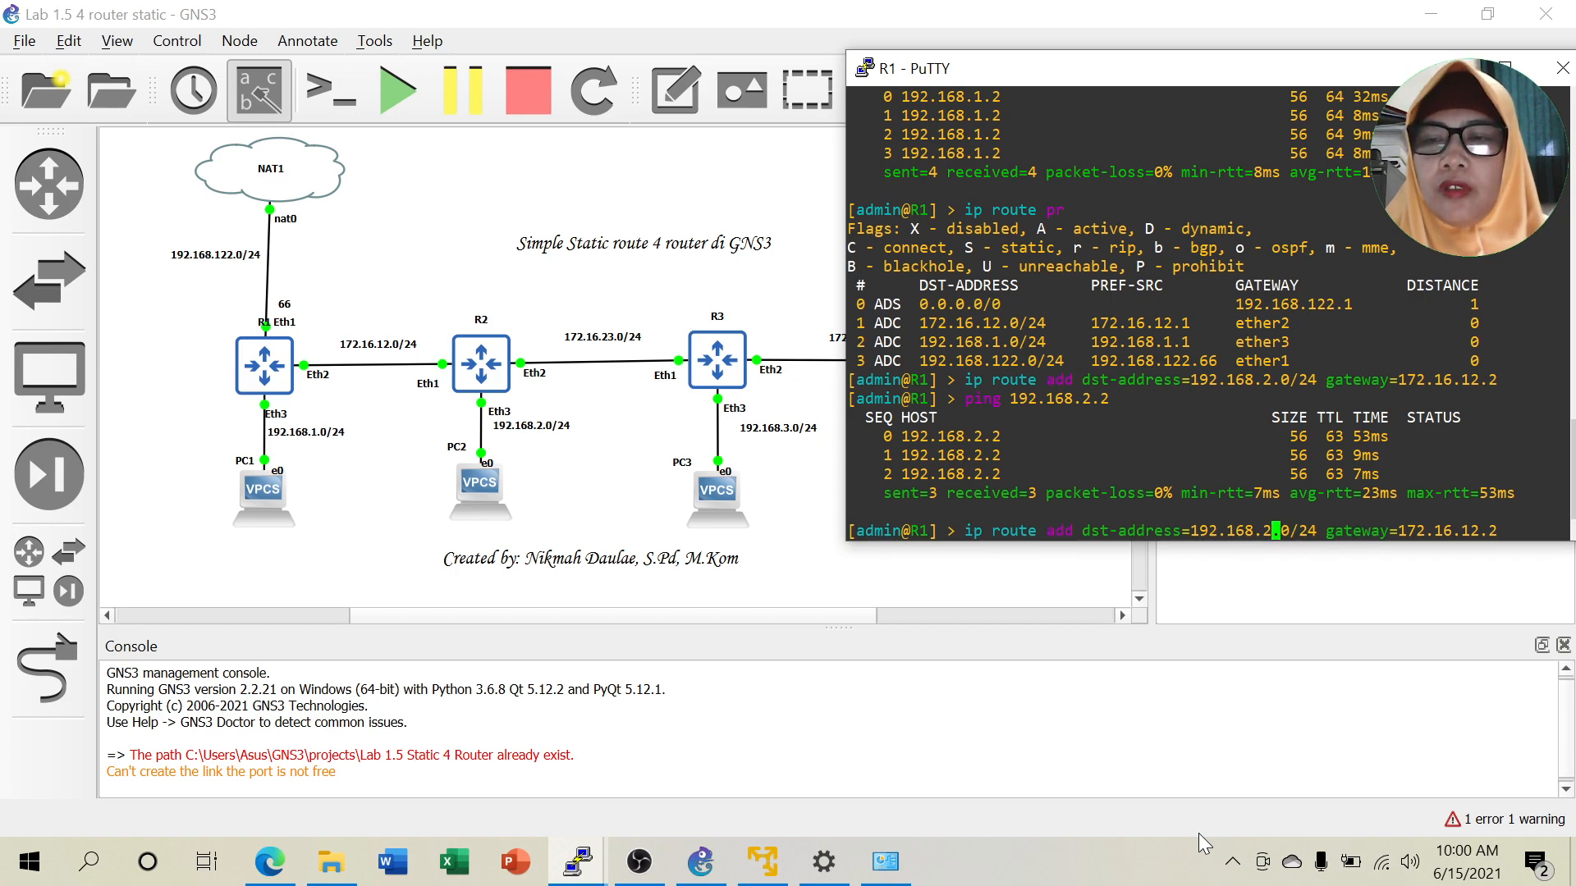
pyautogui.press('BackSpace')
pyautogui.write('3')
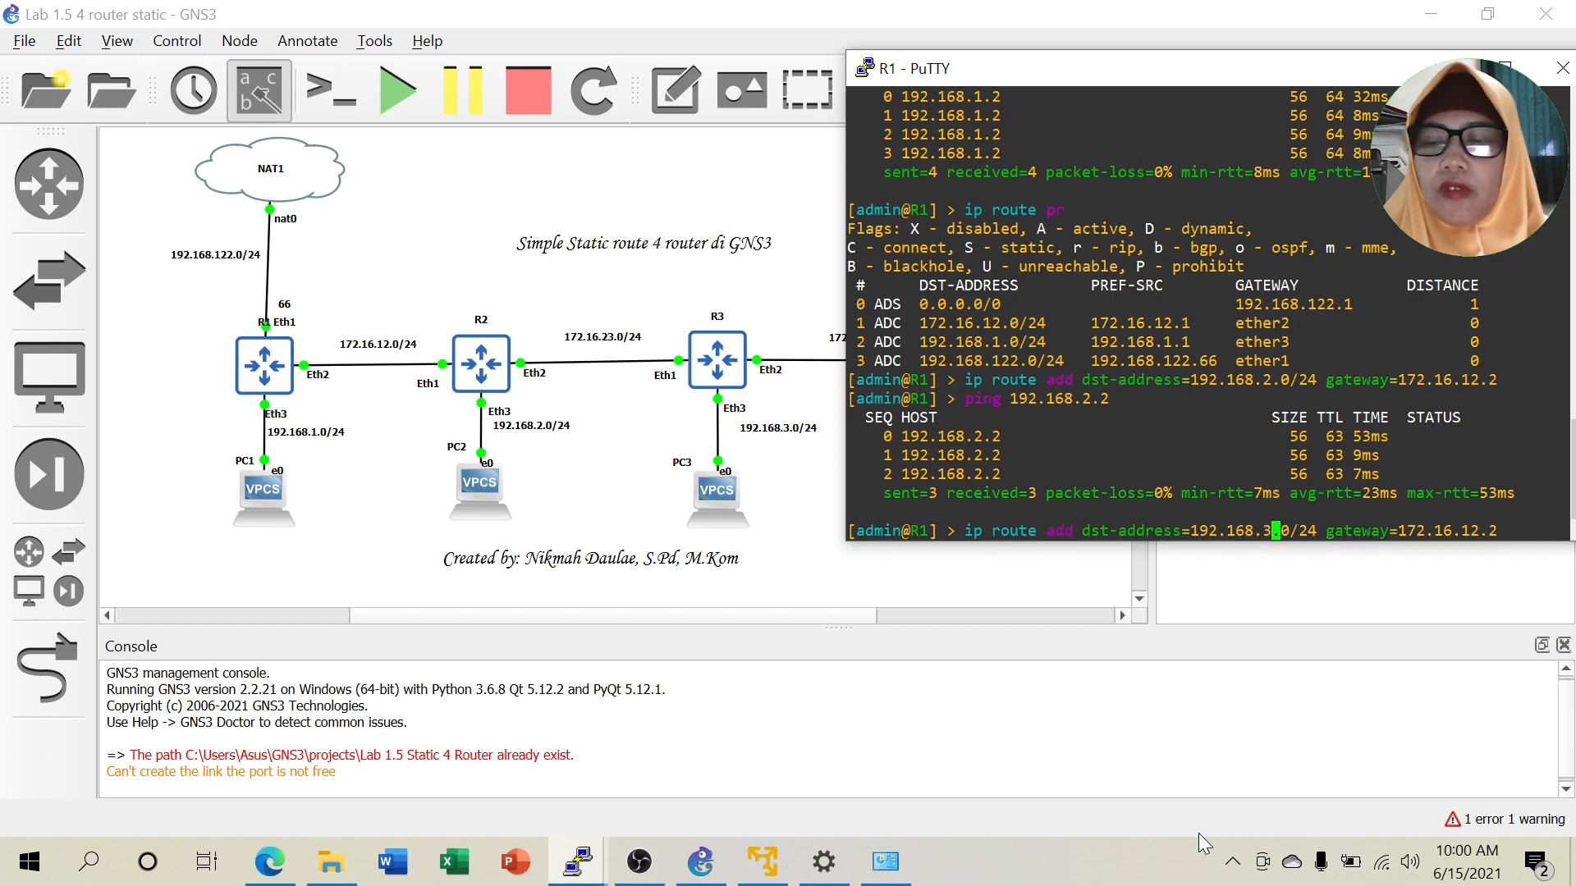
pyautogui.press('Return')
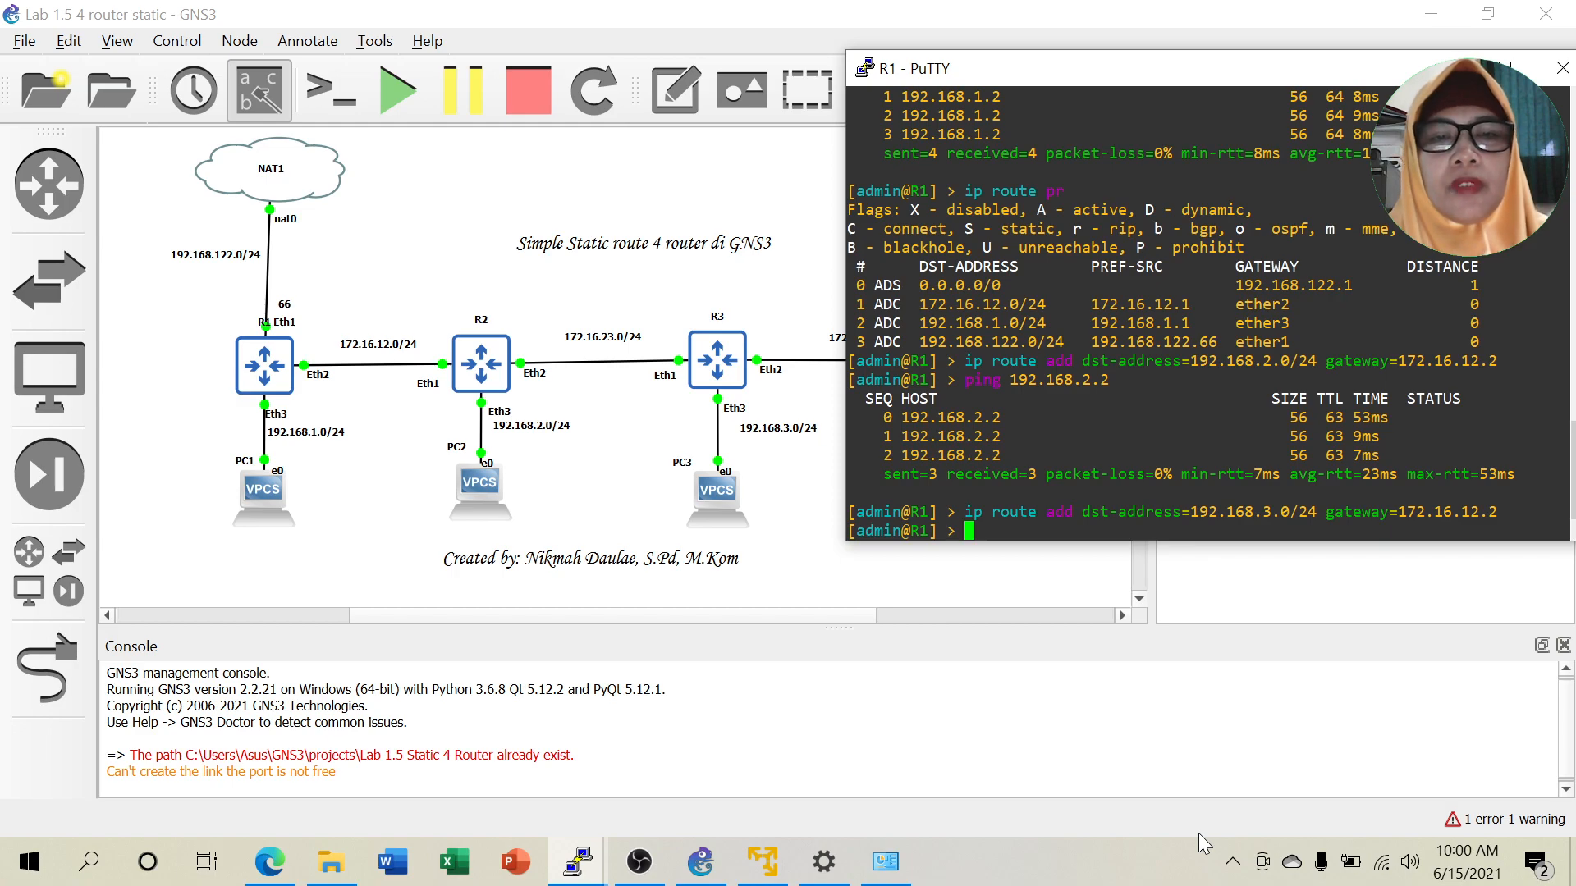
# Add R1's static route to 172.16.23.0/24 via 172.16.12.2.
pyautogui.press('Up')
pyautogui.press('Left')
pyautogui.press('Left')
pyautogui.press('Left')
pyautogui.press('Left')
pyautogui.press('Left')
pyautogui.press('Left')
pyautogui.press('Left')
pyautogui.press('Left')
pyautogui.press('Left')
pyautogui.press('Left')
pyautogui.press('Left')
pyautogui.press('Left')
pyautogui.press('Left')
pyautogui.press('Left')
pyautogui.press('Left')
pyautogui.press('Left')
pyautogui.press('Left')
pyautogui.press('Left')
pyautogui.press('Left')
pyautogui.press('Left')
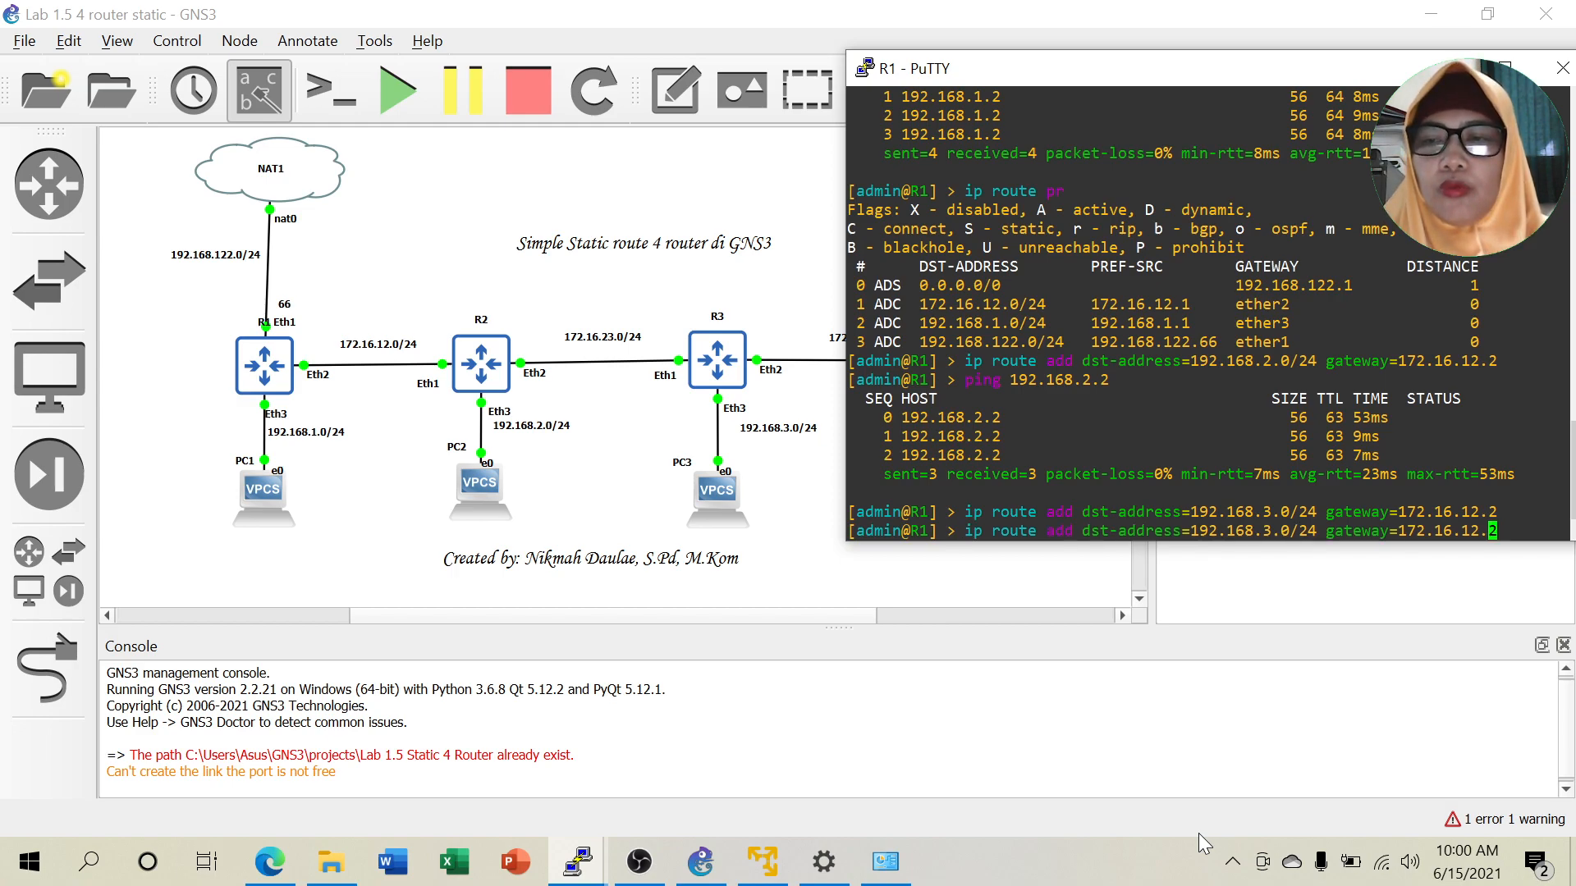
pyautogui.press('Left')
pyautogui.press('Left')
pyautogui.press('Left')
pyautogui.press('Left')
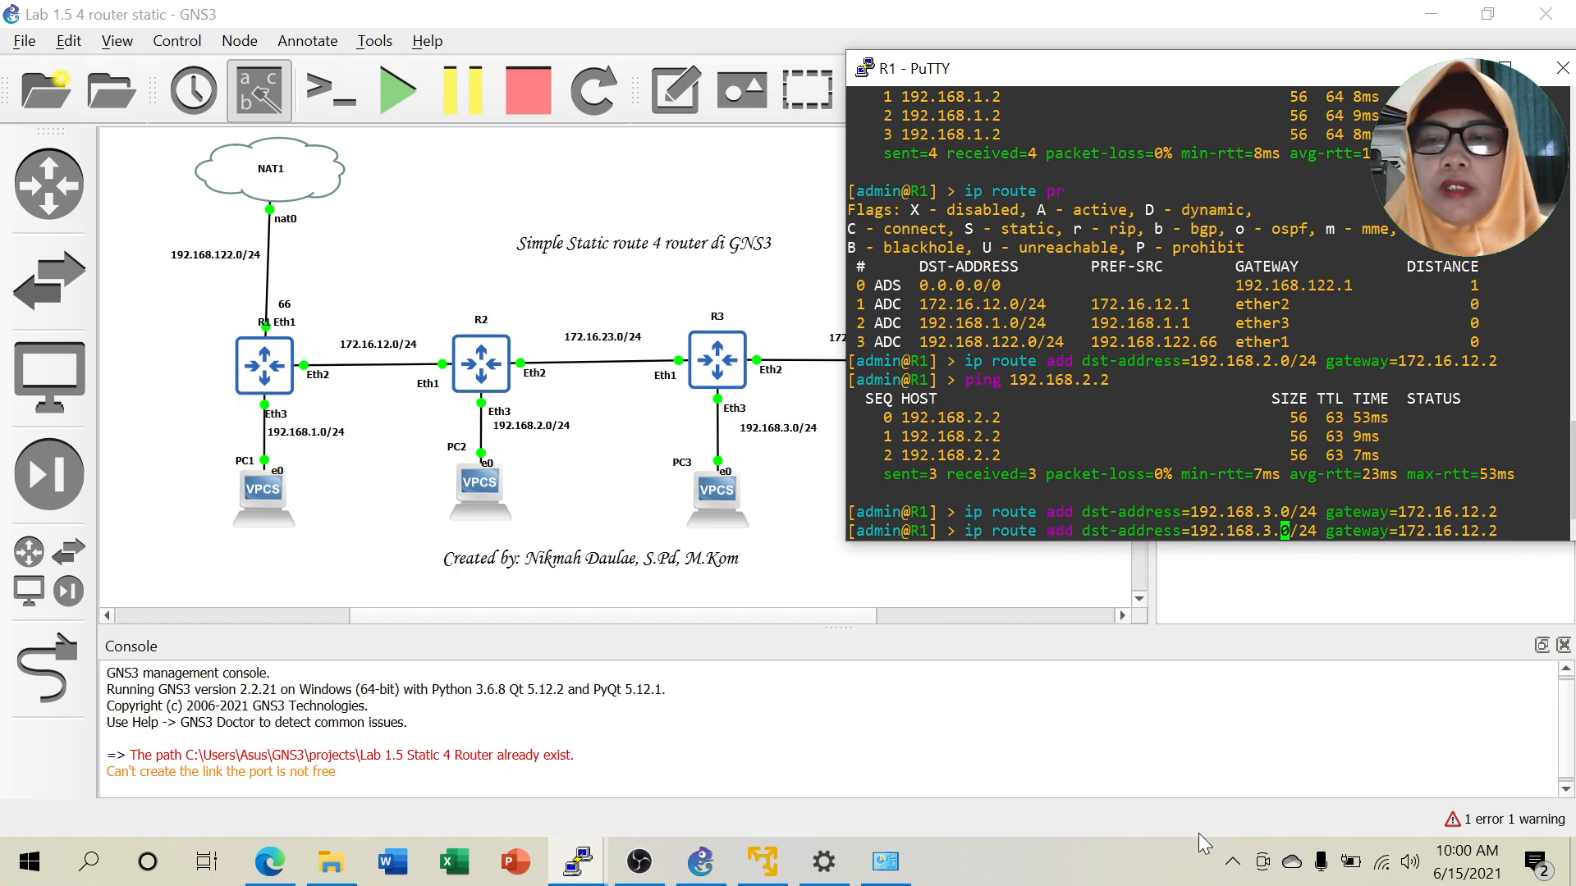
pyautogui.press('Left')
pyautogui.press('BackSpace')
pyautogui.press('BackSpace')
pyautogui.press('BackSpace')
pyautogui.press('BackSpace')
pyautogui.press('BackSpace')
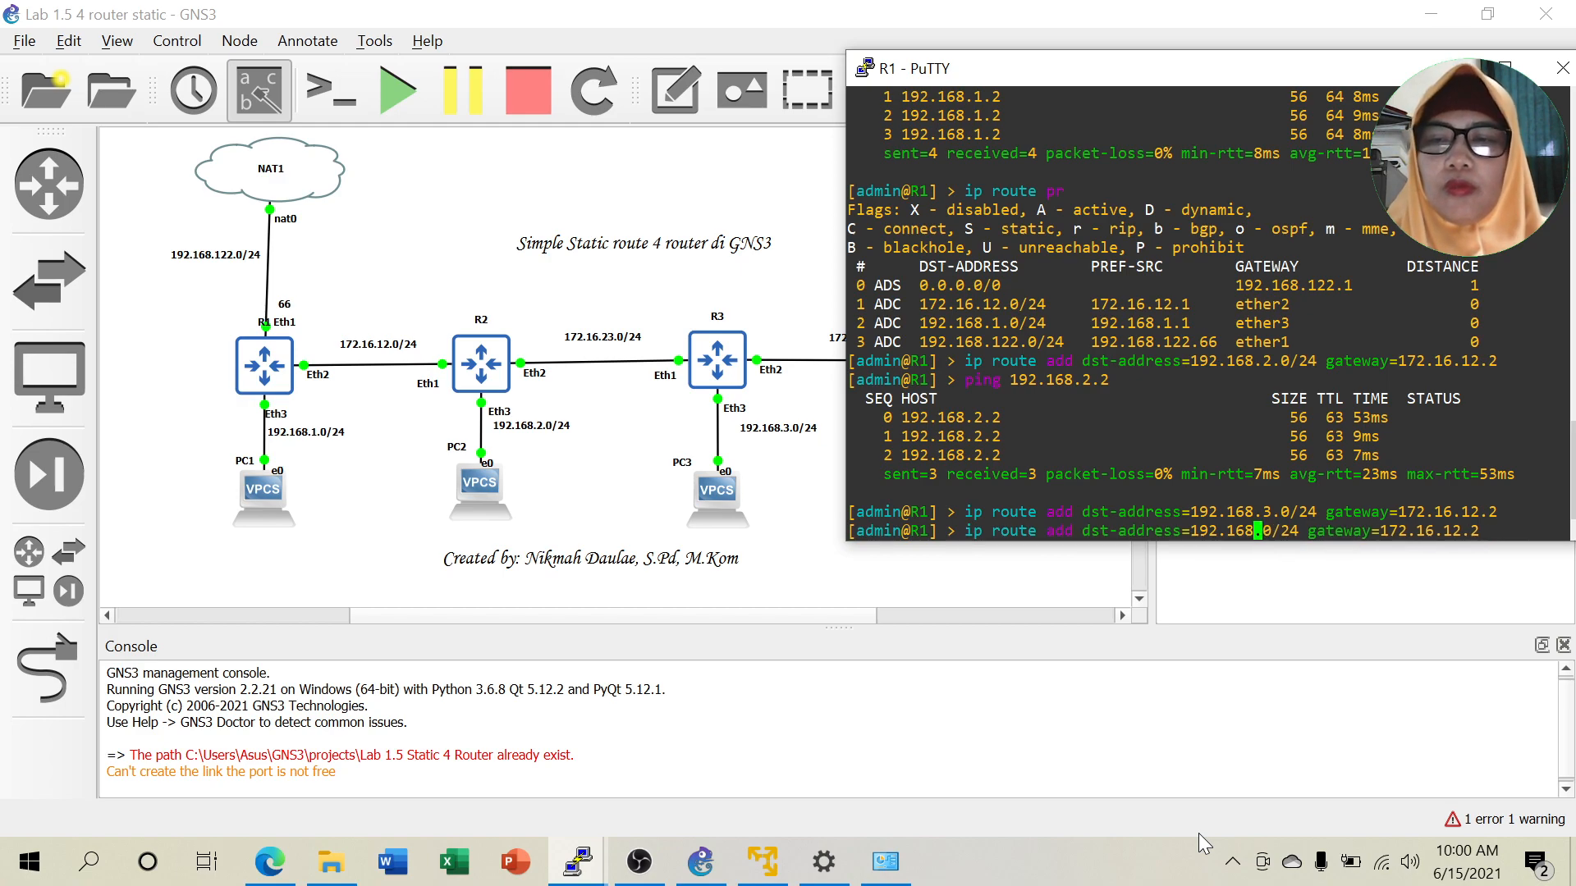
pyautogui.press('BackSpace')
pyautogui.press('BackSpace')
pyautogui.press('BackSpace')
pyautogui.write('72.1')
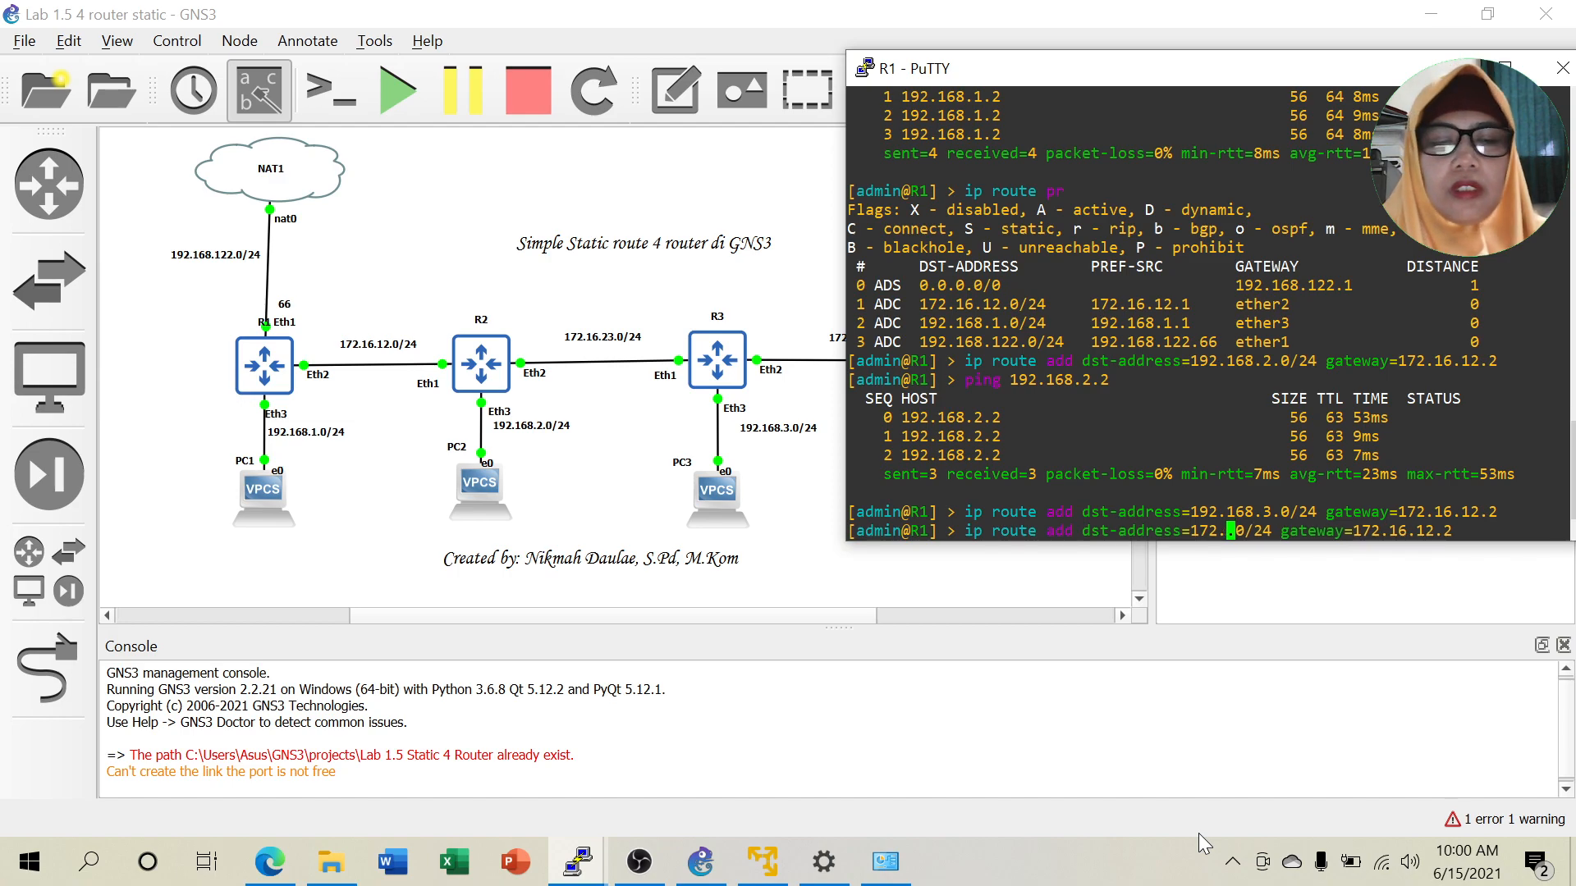
pyautogui.write('6.23')
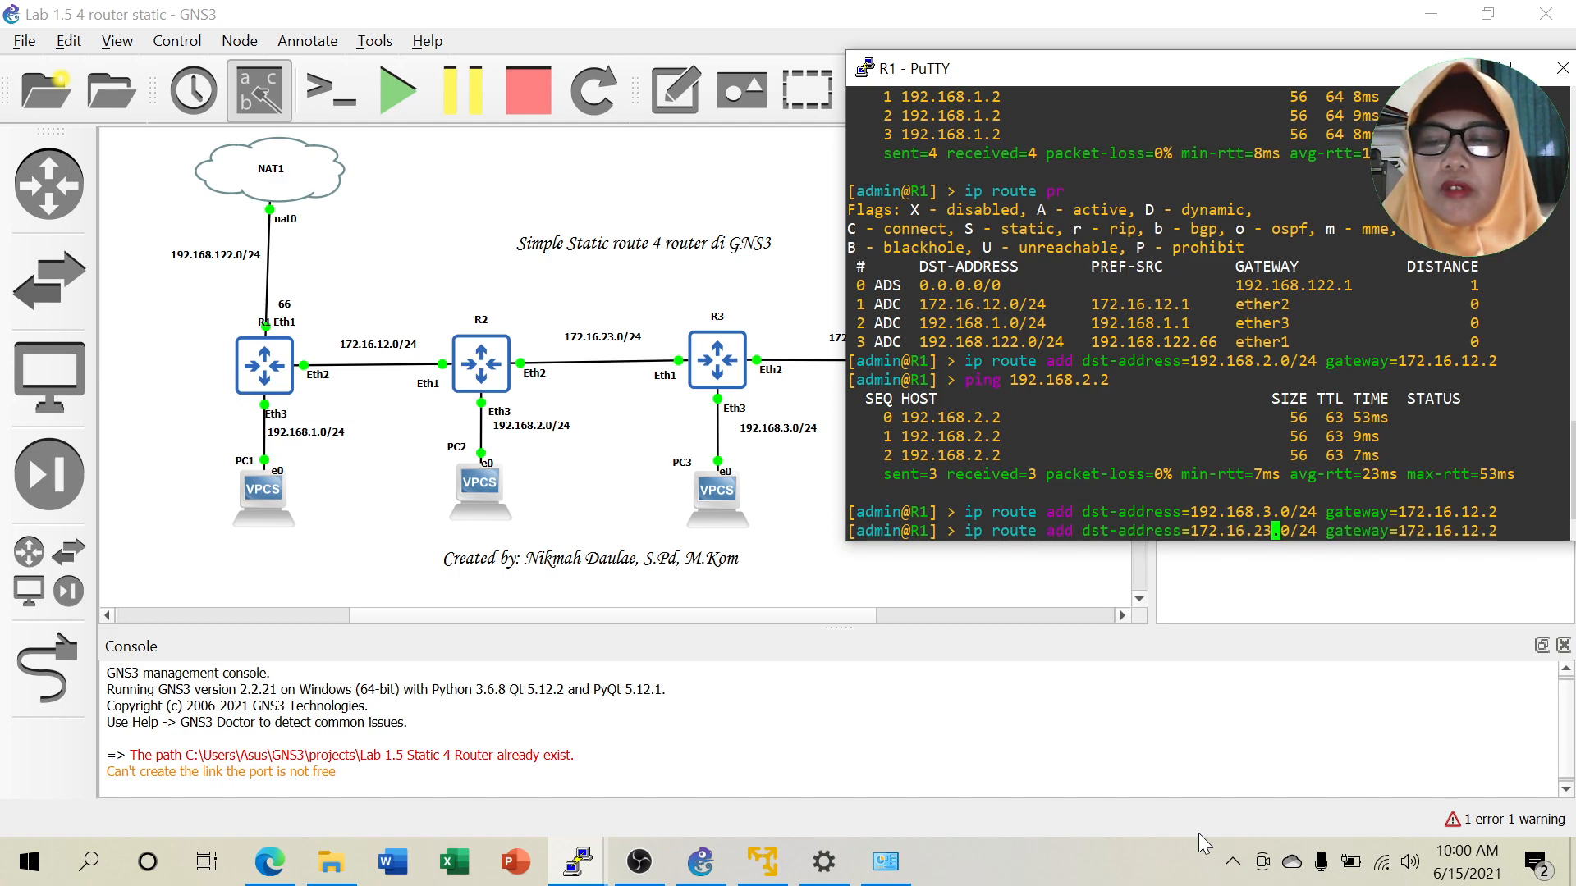
pyautogui.press('Return')
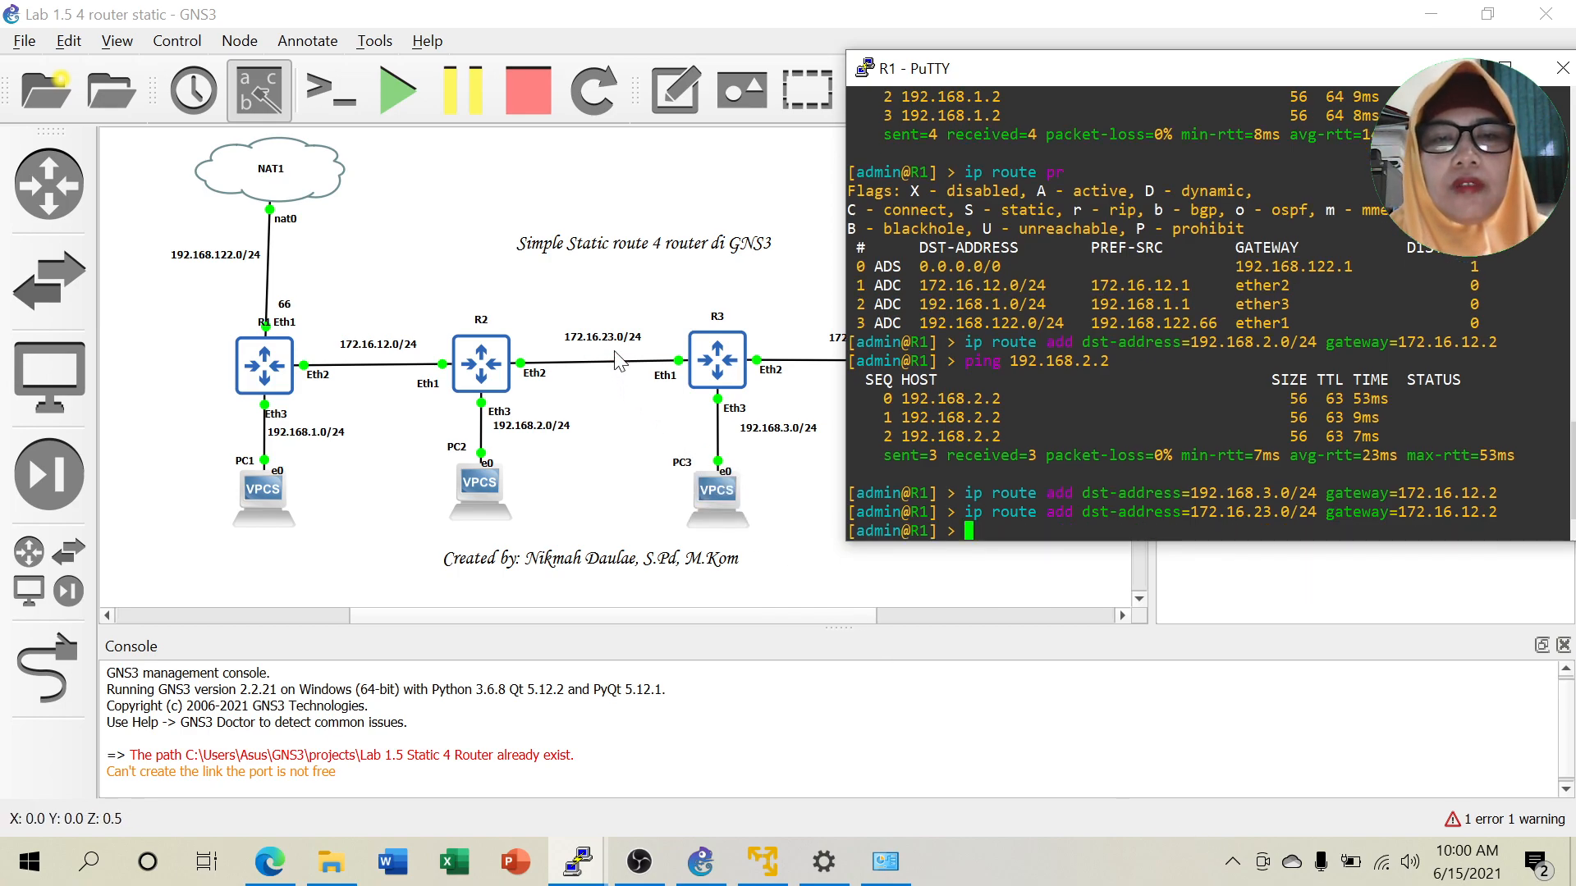
# Add R1's static route to 192.168.4.0/24 via 172.16.12.2.
pyautogui.moveTo(1133, 79); pyautogui.dragTo(1269, 87)
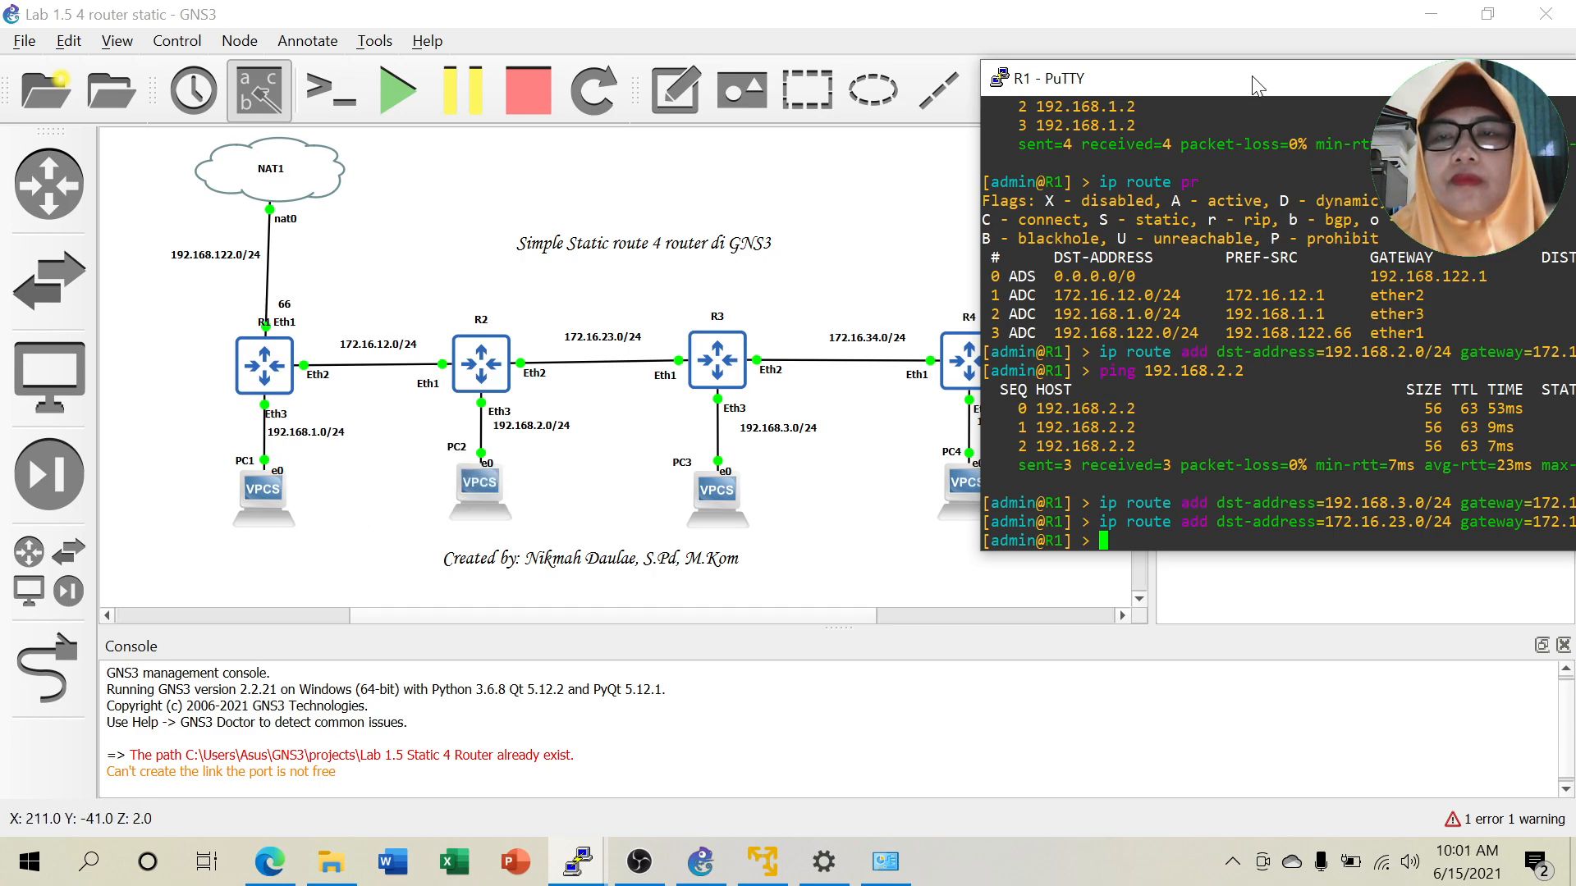
pyautogui.moveTo(1252, 75); pyautogui.dragTo(1194, 81)
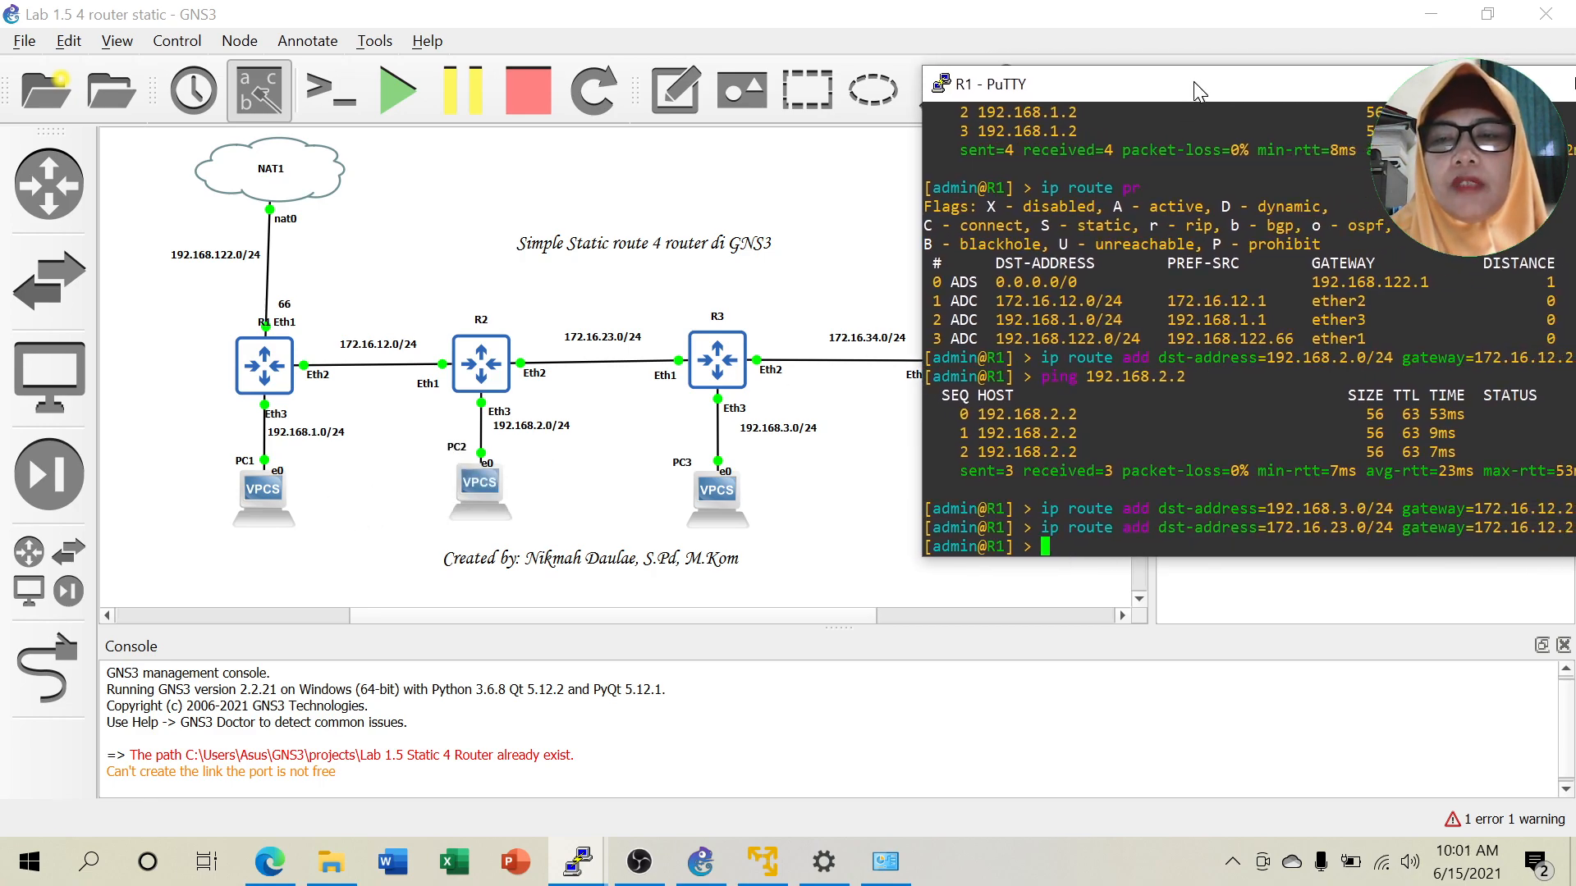
pyautogui.press('Up')
pyautogui.press('Up')
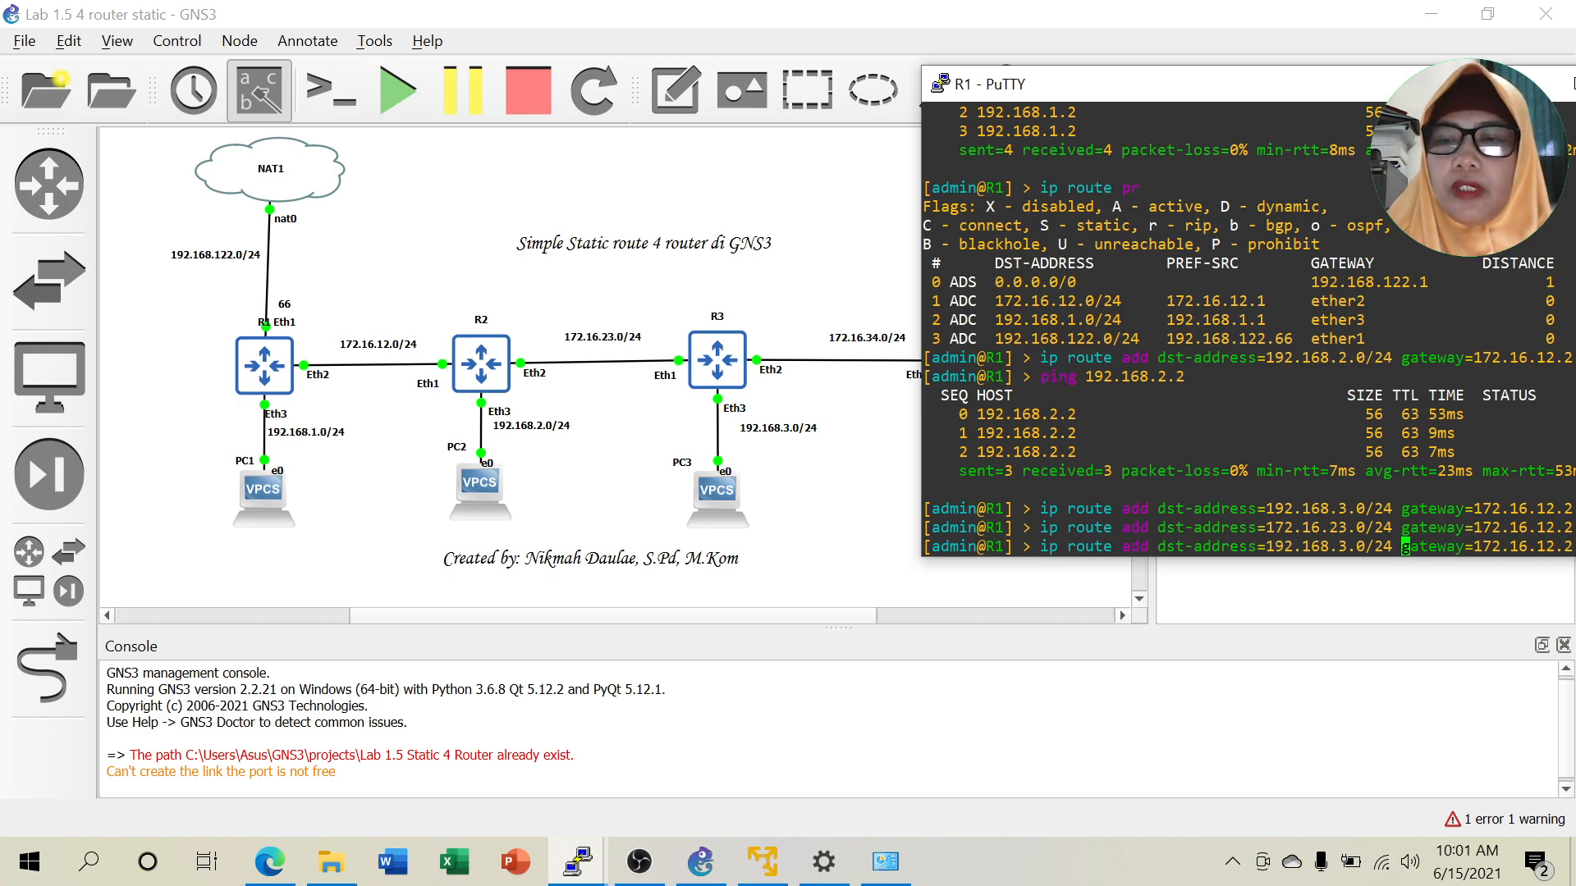
pyautogui.press('BackSpace')
pyautogui.write('4')
pyautogui.press('Return')
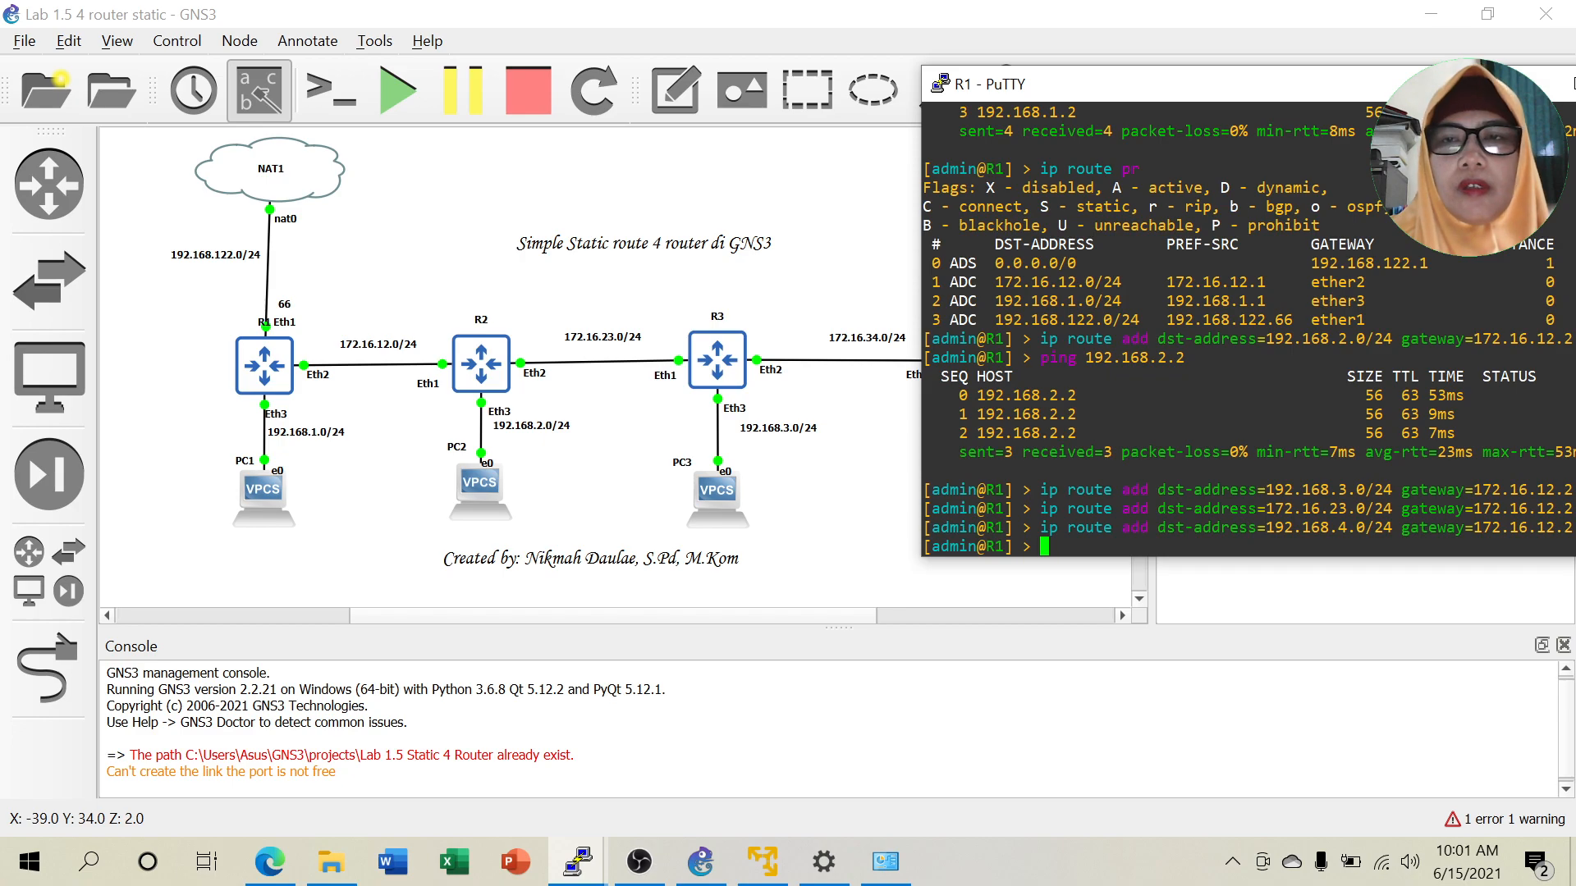
# Add R1's static route to 172.16.34.0/24 via 172.16.12.2.
pyautogui.moveTo(1199, 91); pyautogui.dragTo(1284, 89)
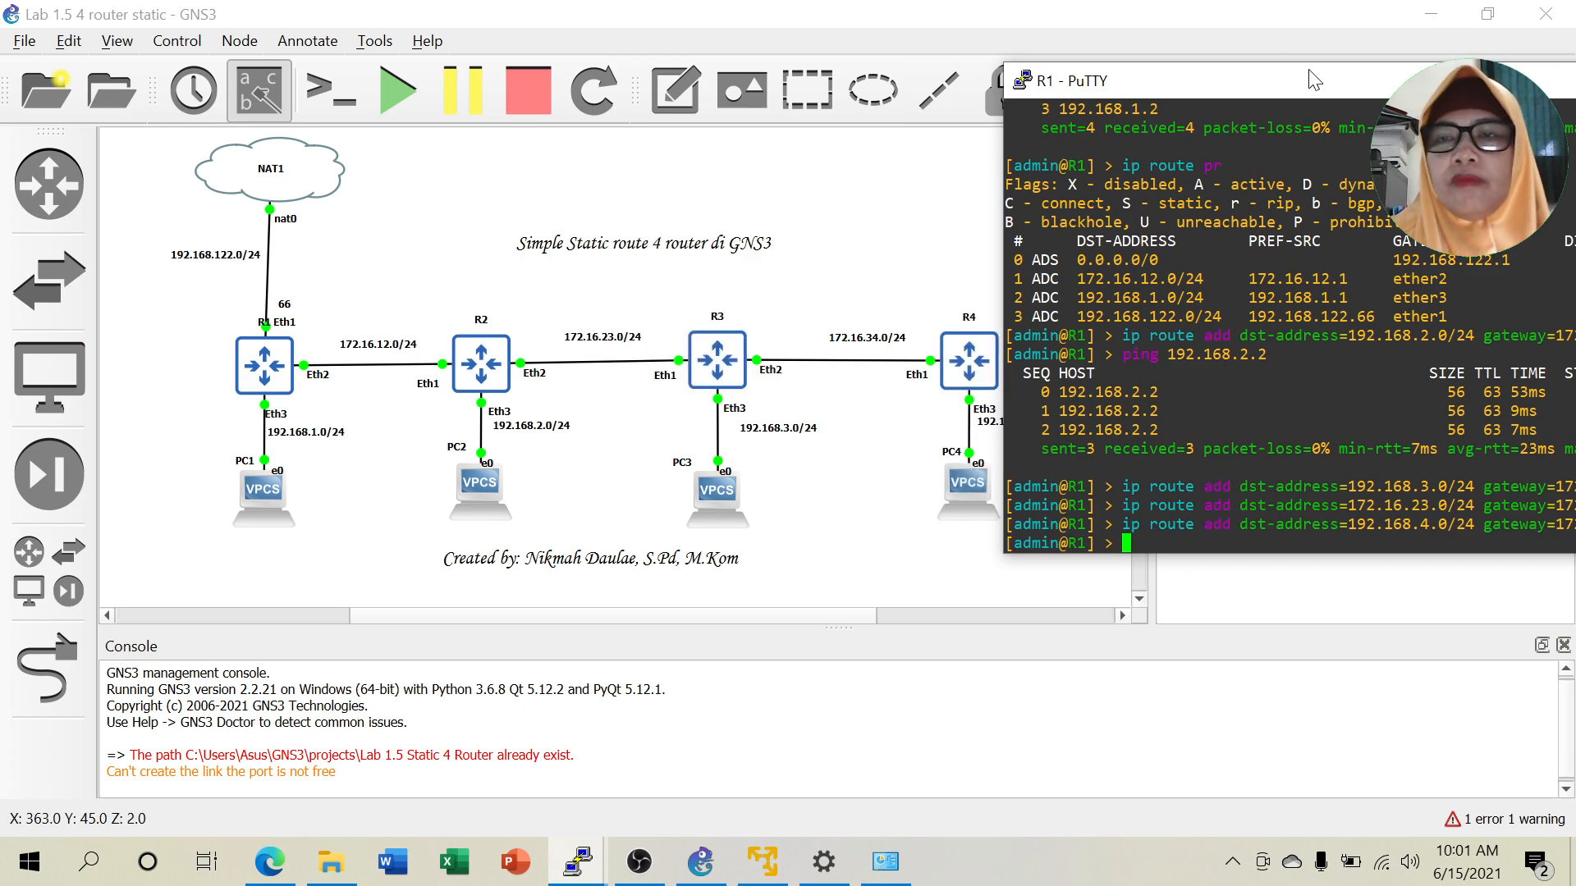
pyautogui.moveTo(1318, 80); pyautogui.dragTo(1273, 89)
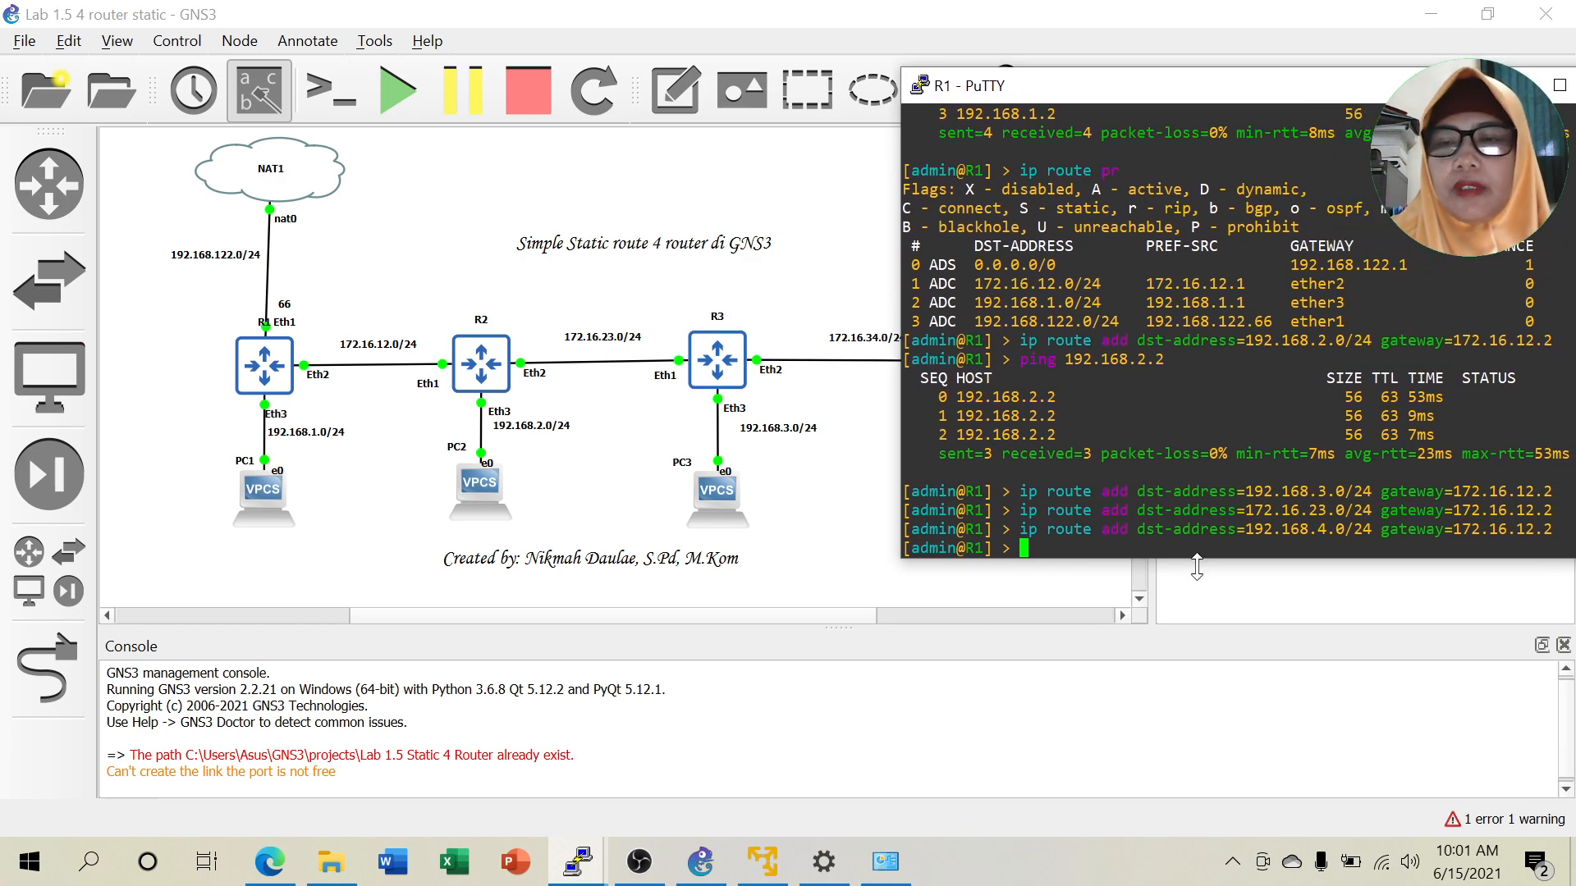
pyautogui.press('Up')
pyautogui.press('Up')
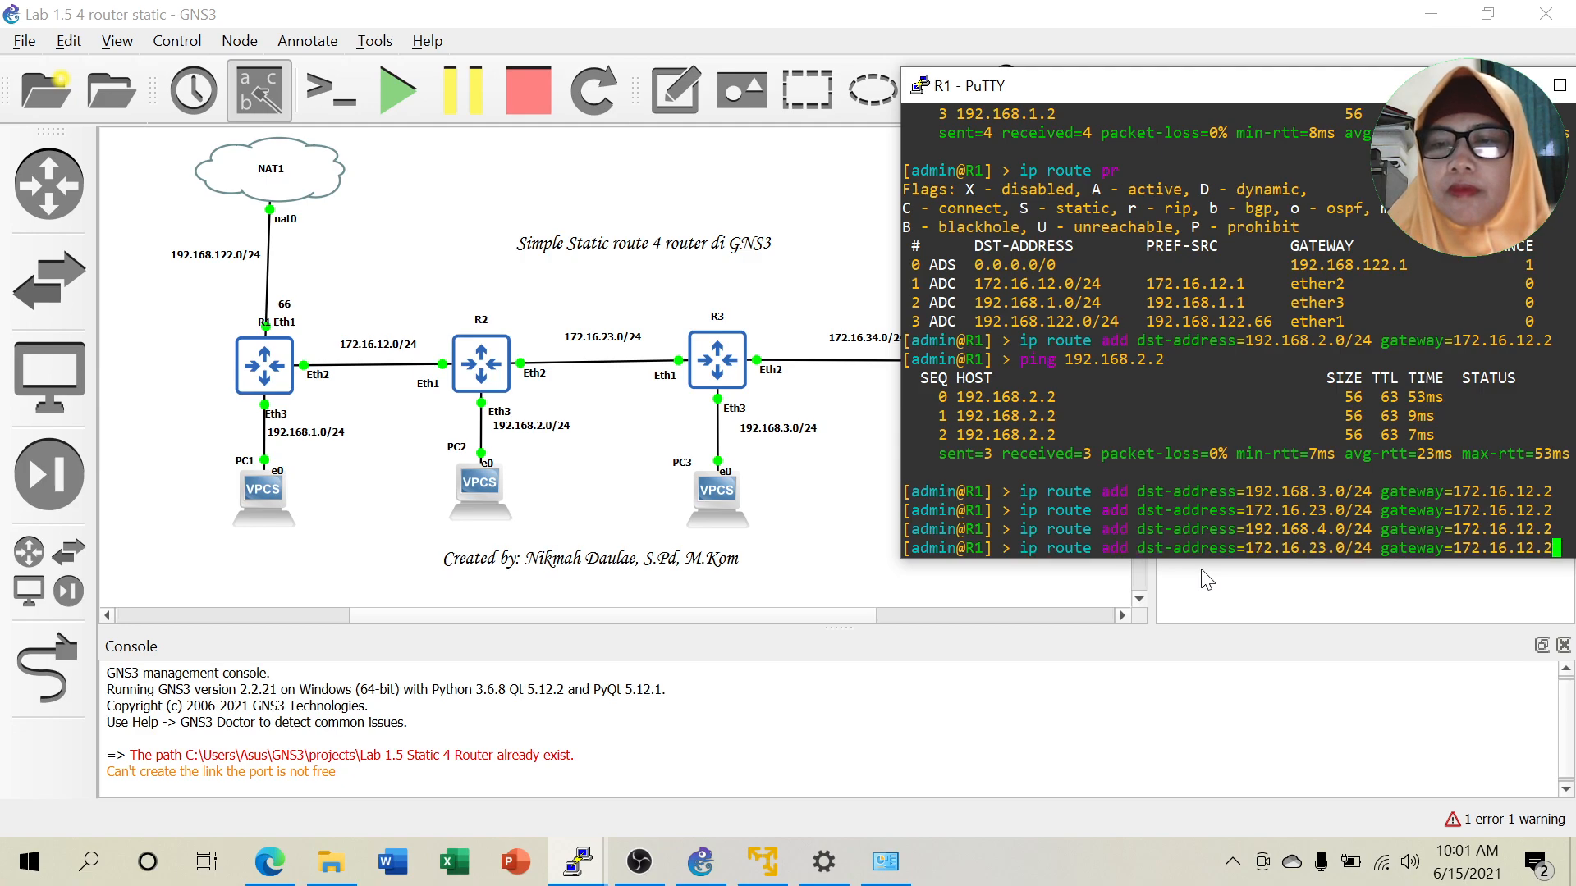
pyautogui.press('Left')
pyautogui.press('Left')
pyautogui.press('Left')
pyautogui.press('Left')
pyautogui.press('Left')
pyautogui.press('Left')
pyautogui.press('Left')
pyautogui.press('Left')
pyautogui.press('Left')
pyautogui.press('Left')
pyautogui.press('Left')
pyautogui.press('Left')
pyautogui.press('Left')
pyautogui.press('Left')
pyautogui.press('Left')
pyautogui.press('Left')
pyautogui.press('Left')
pyautogui.press('Left')
pyautogui.press('Left')
pyautogui.press('Left')
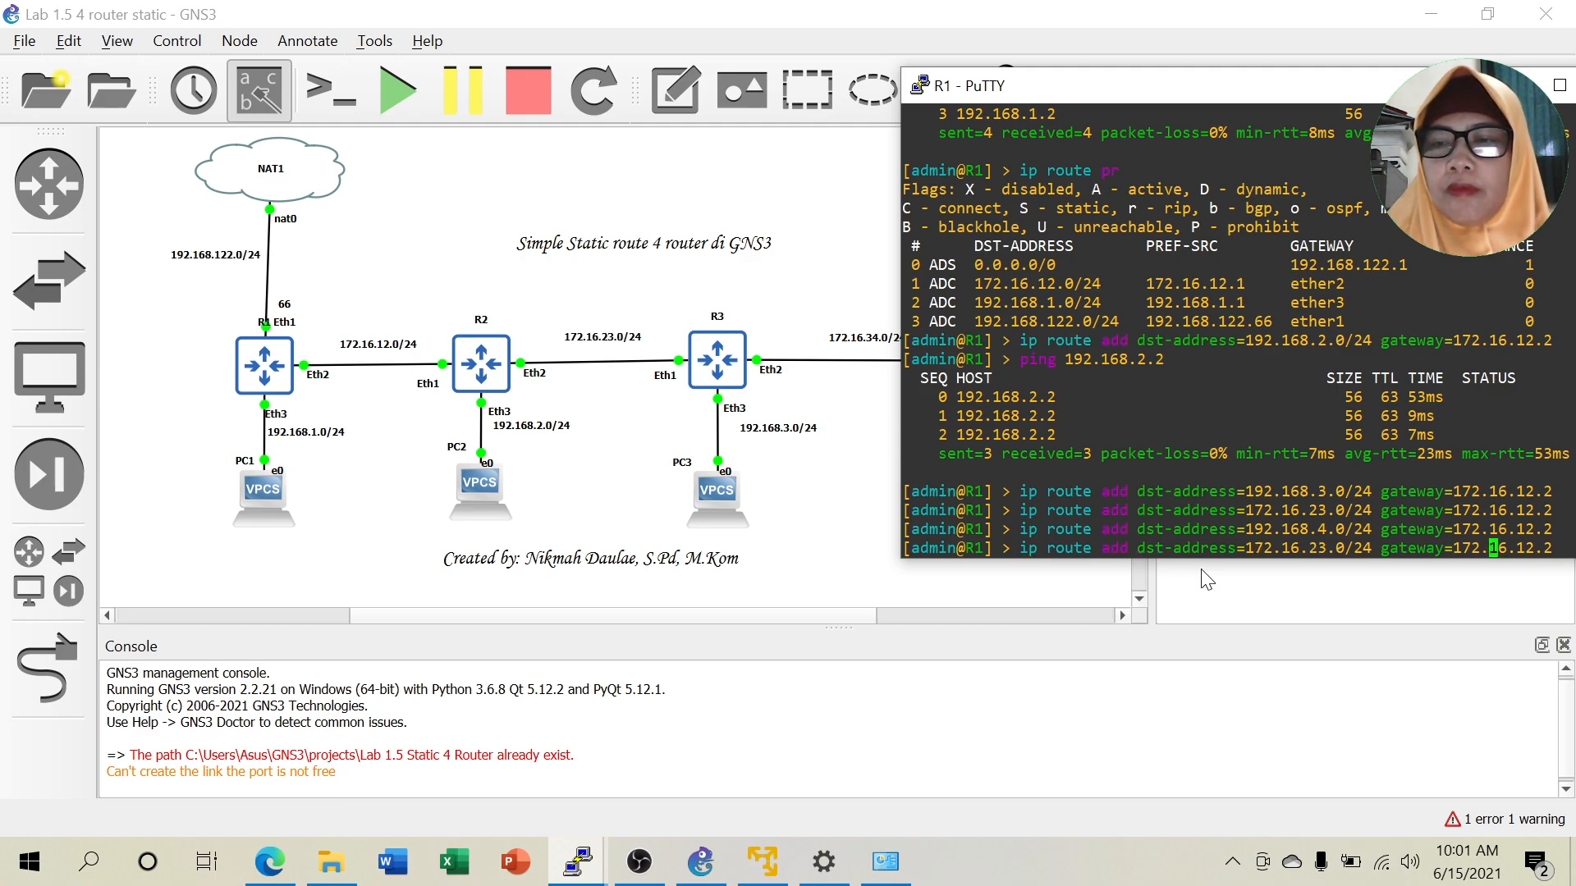
pyautogui.press('Right')
pyautogui.press('Right')
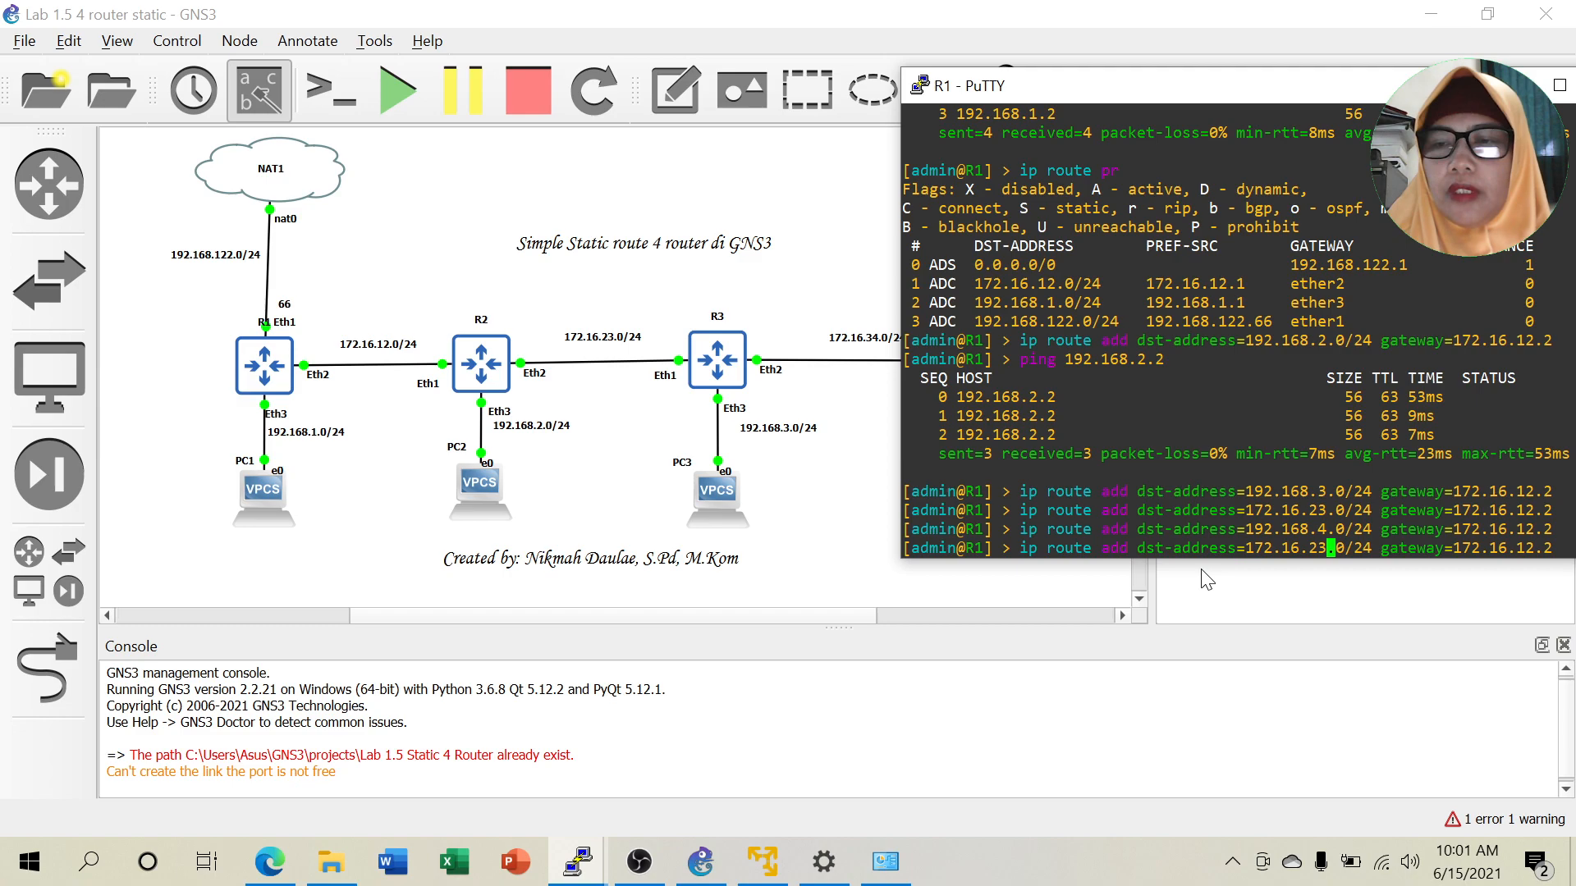
pyautogui.press('BackSpace')
pyautogui.press('BackSpace')
pyautogui.write('34')
pyautogui.press('Return')
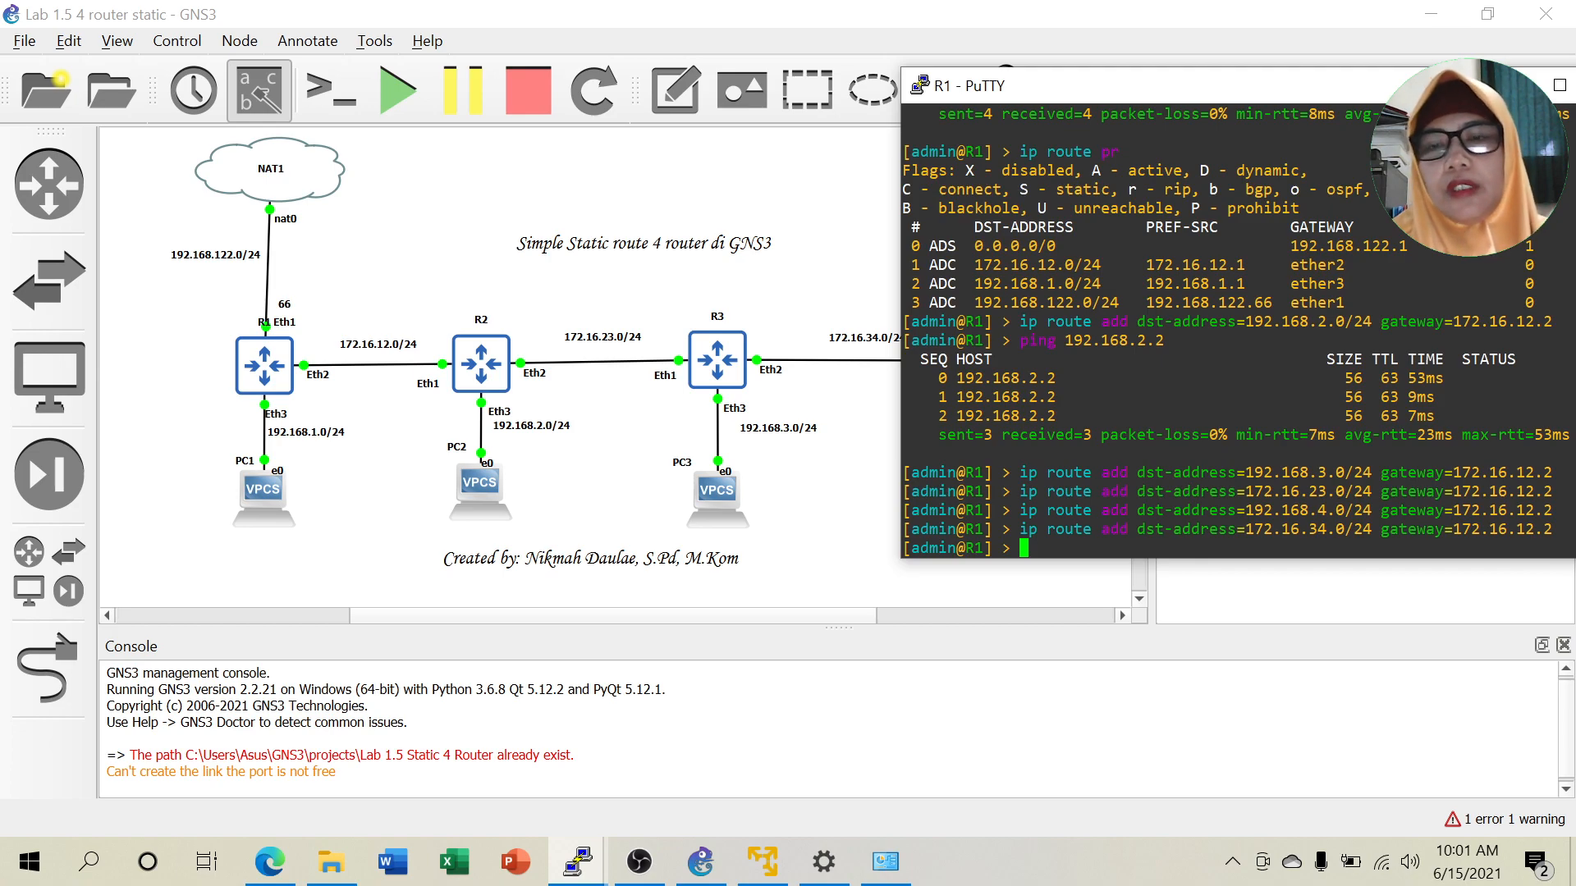
# Print R1's routing table with 'ip route pr' and highlight the 172.16.23.0/24 route.
pyautogui.write('ip route pr')
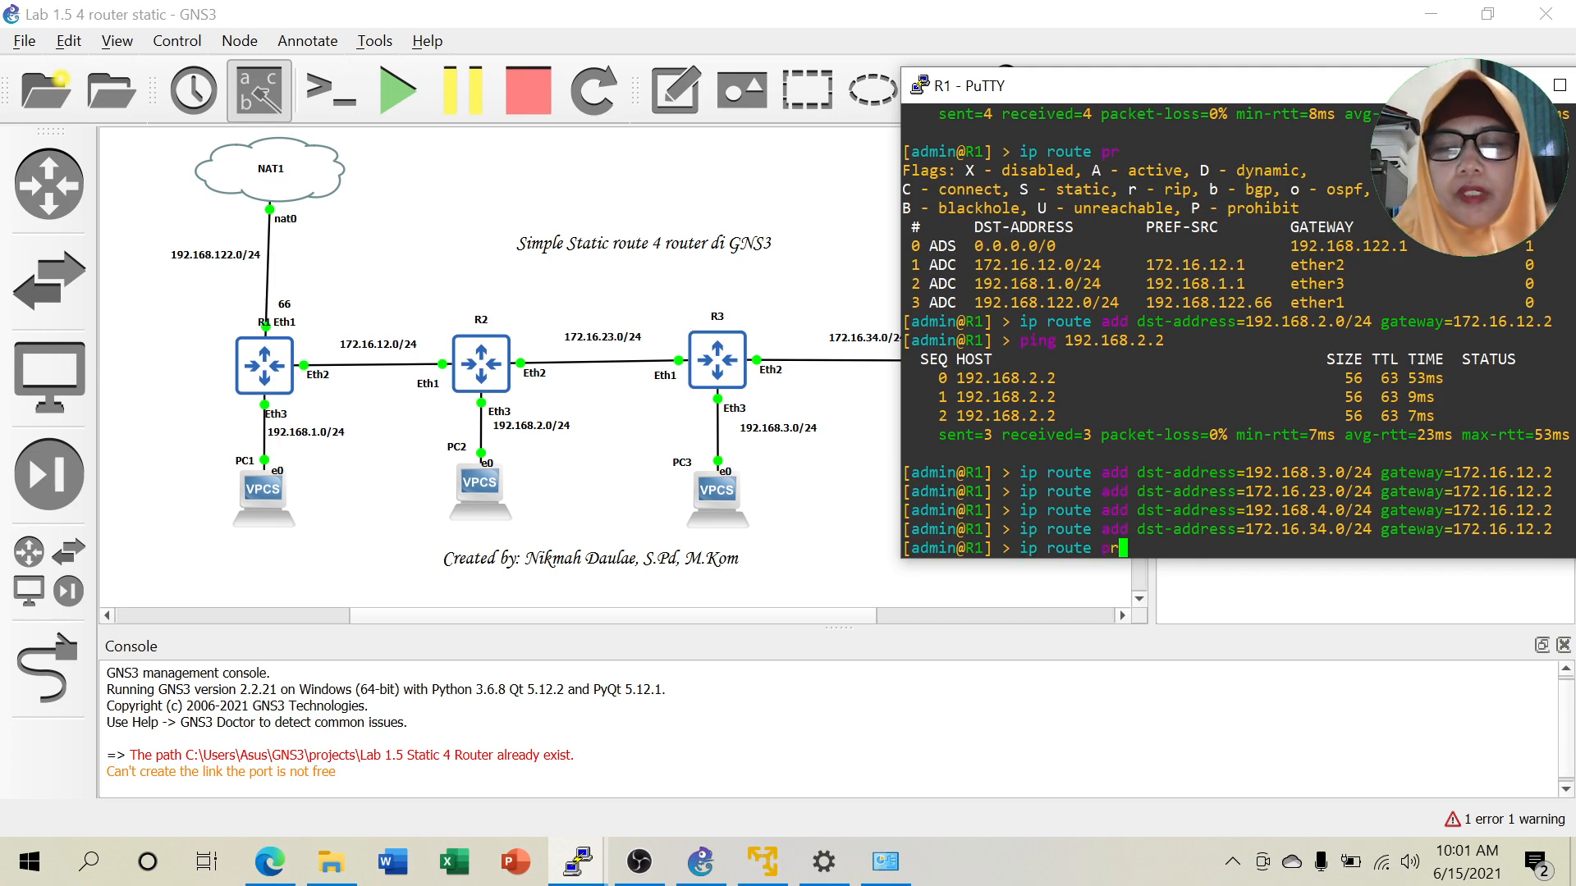
pyautogui.press('Return')
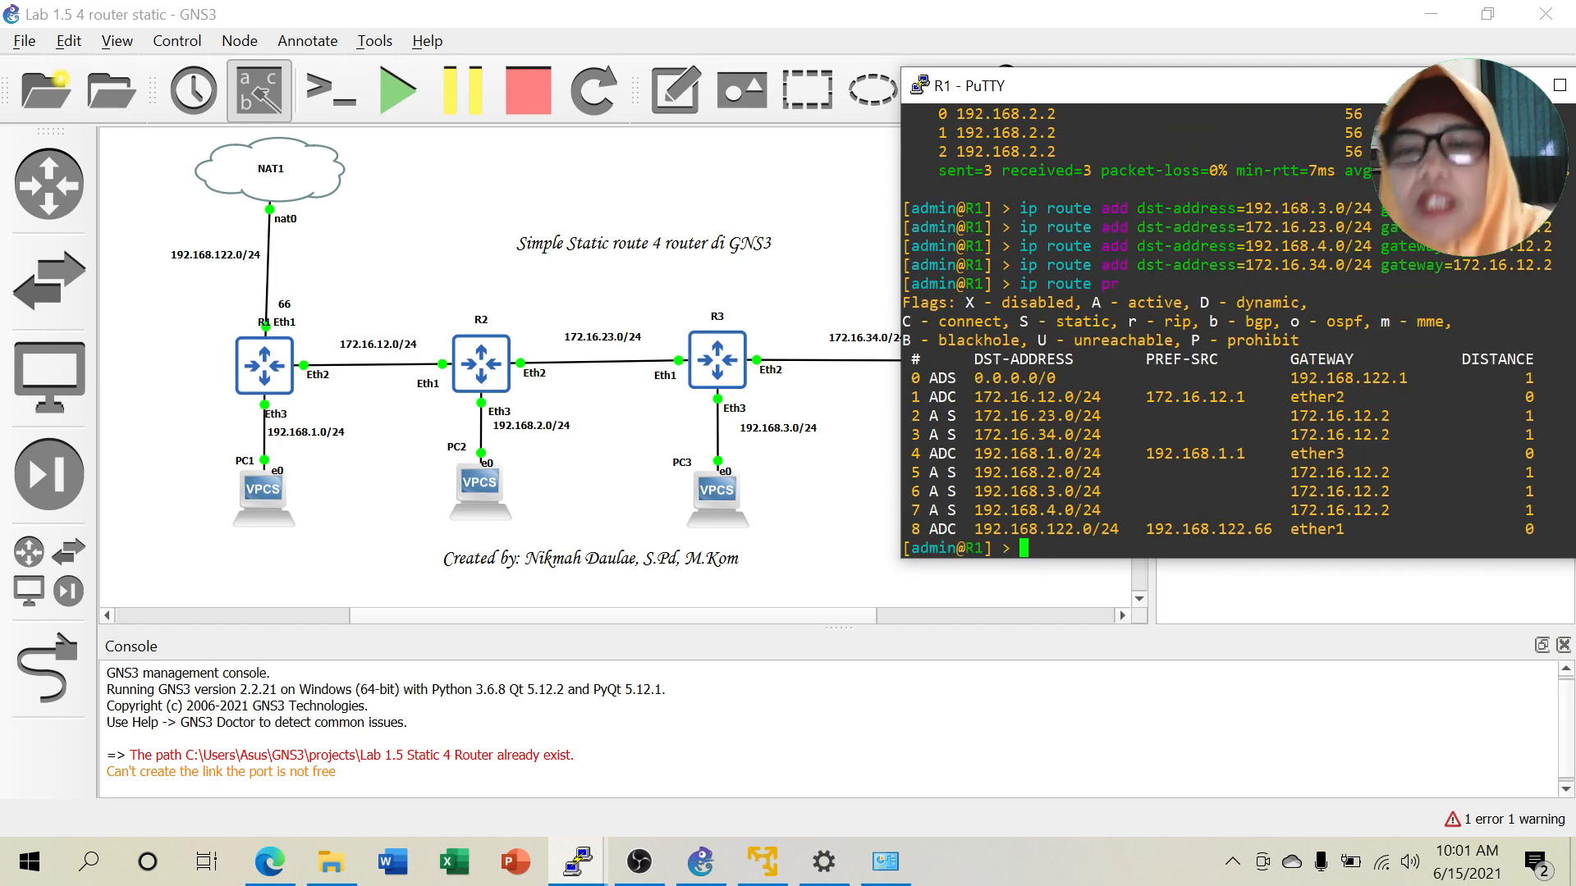
pyautogui.moveTo(969, 416); pyautogui.dragTo(1105, 417)
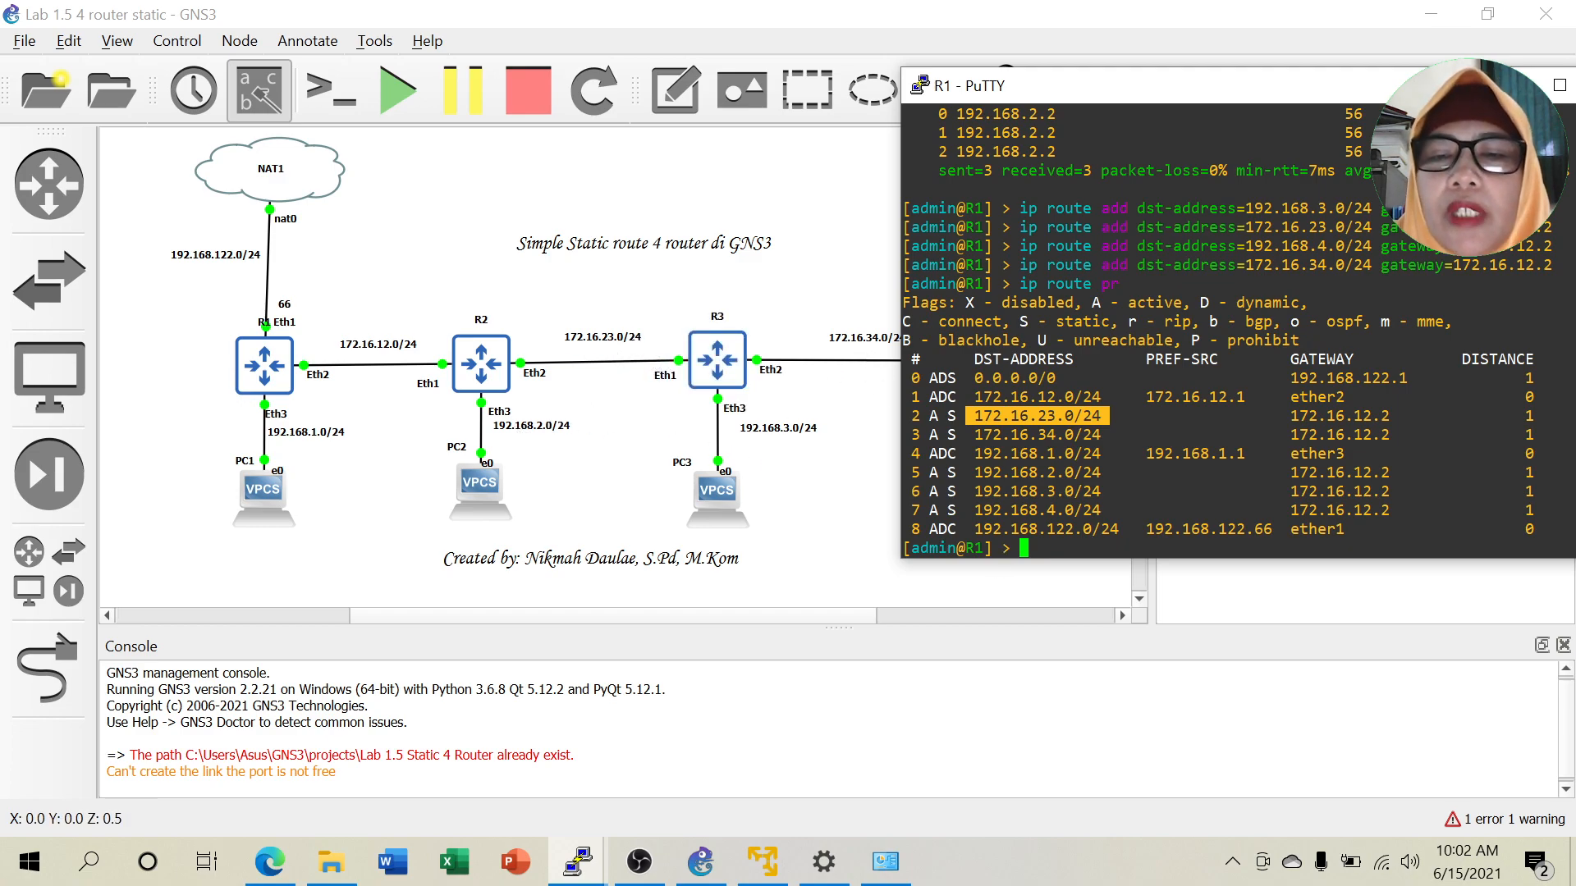
pyautogui.moveTo(1216, 85); pyautogui.dragTo(1102, 97)
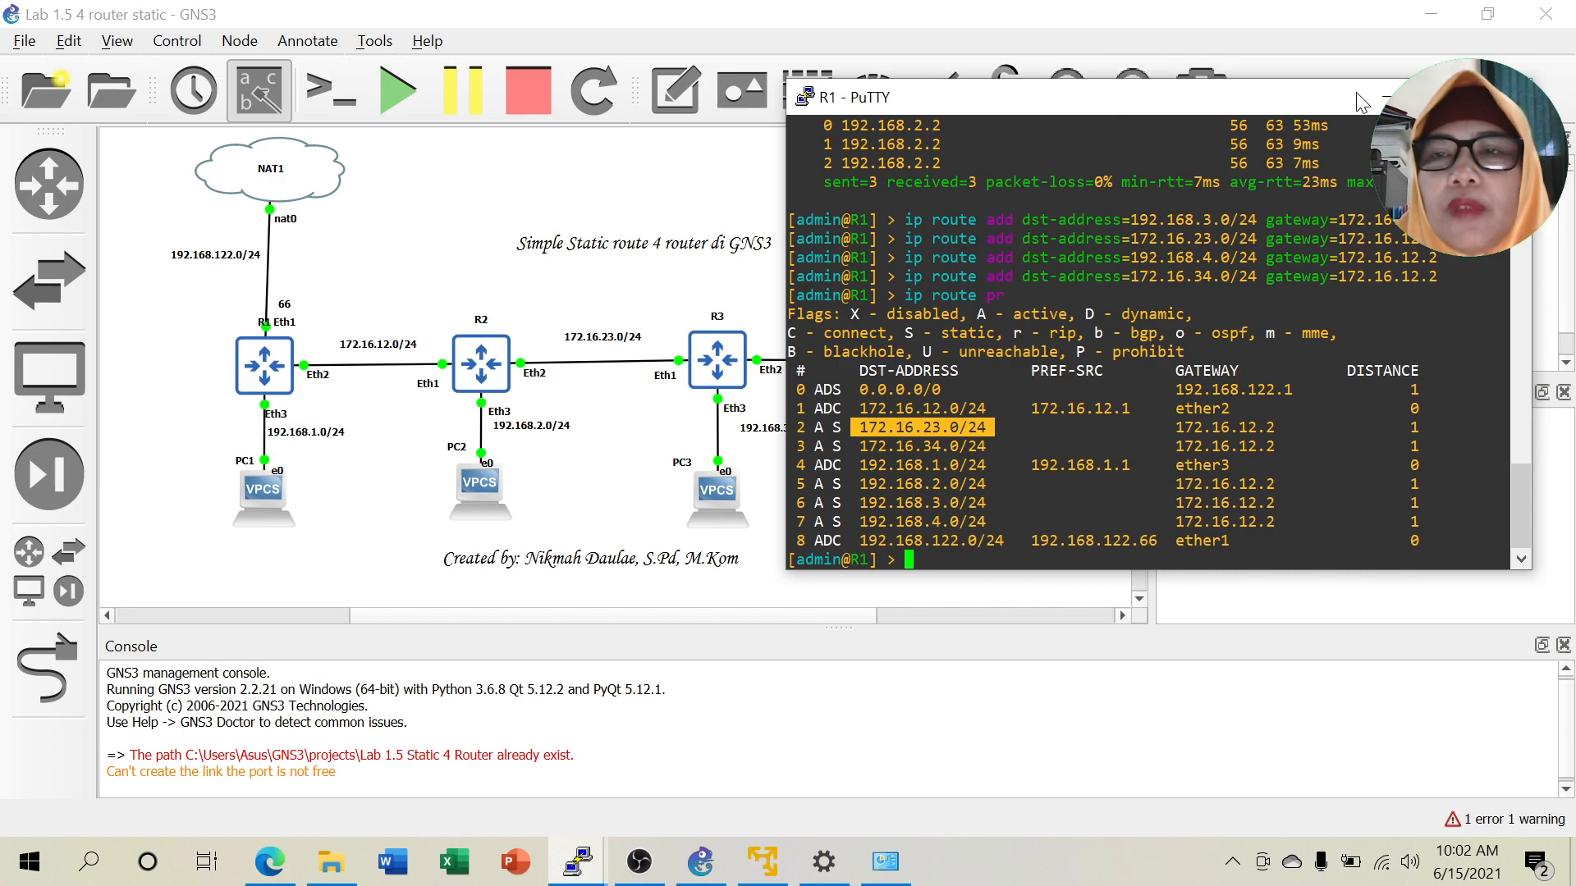
pyautogui.moveTo(1209, 91); pyautogui.dragTo(1232, 51)
# Ping 192.168.4.2 from R1, see net unreachable with 100% loss, and minimize R1's console.
pyautogui.write('p')
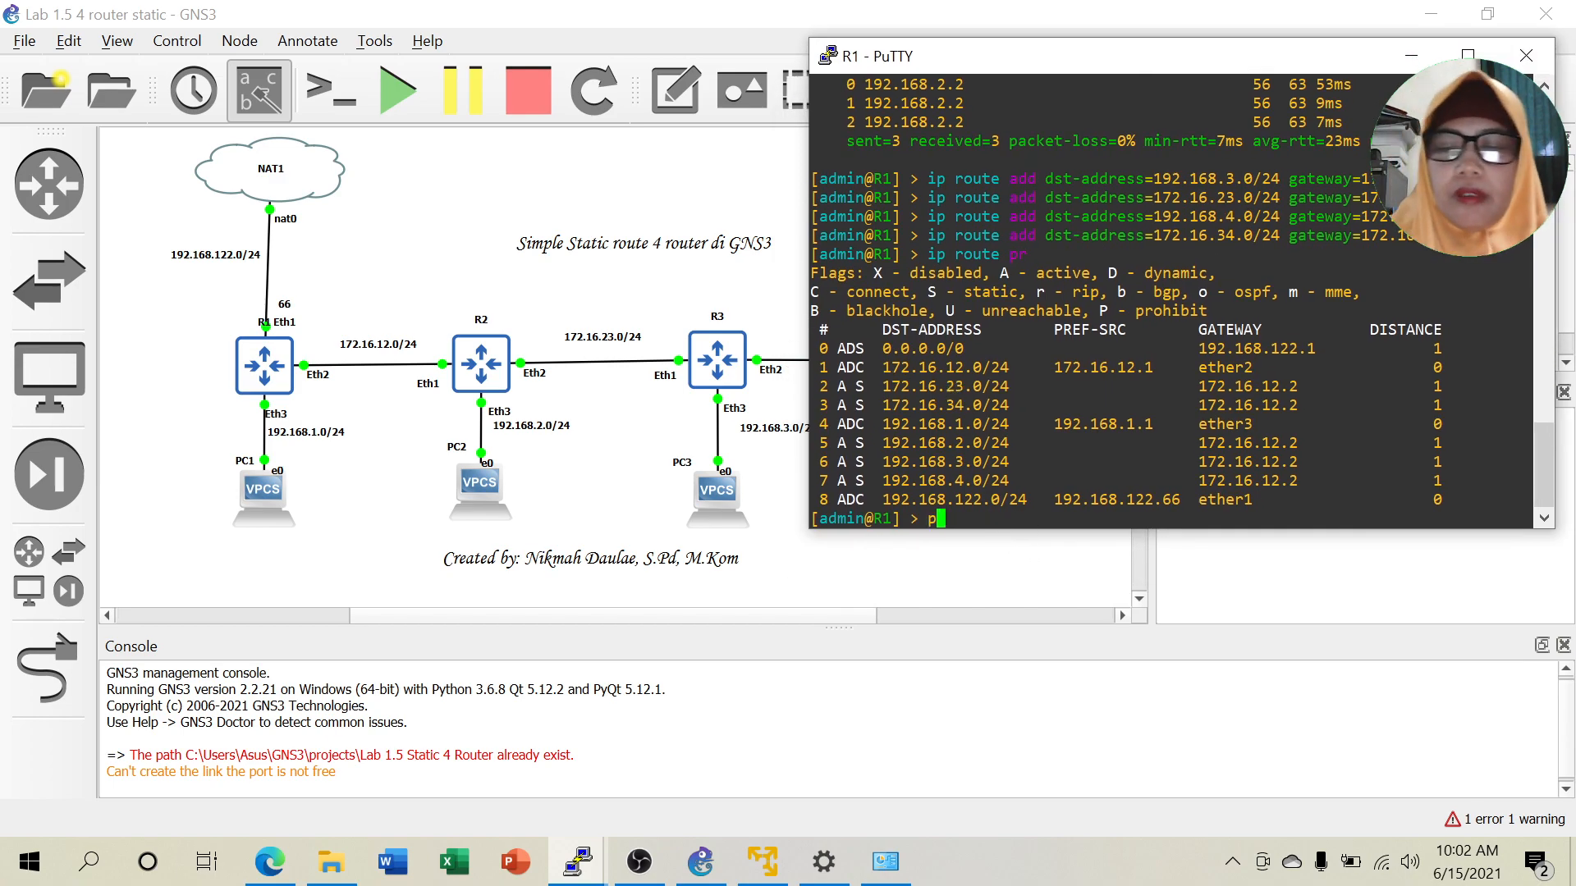
pyautogui.write('ing 192')
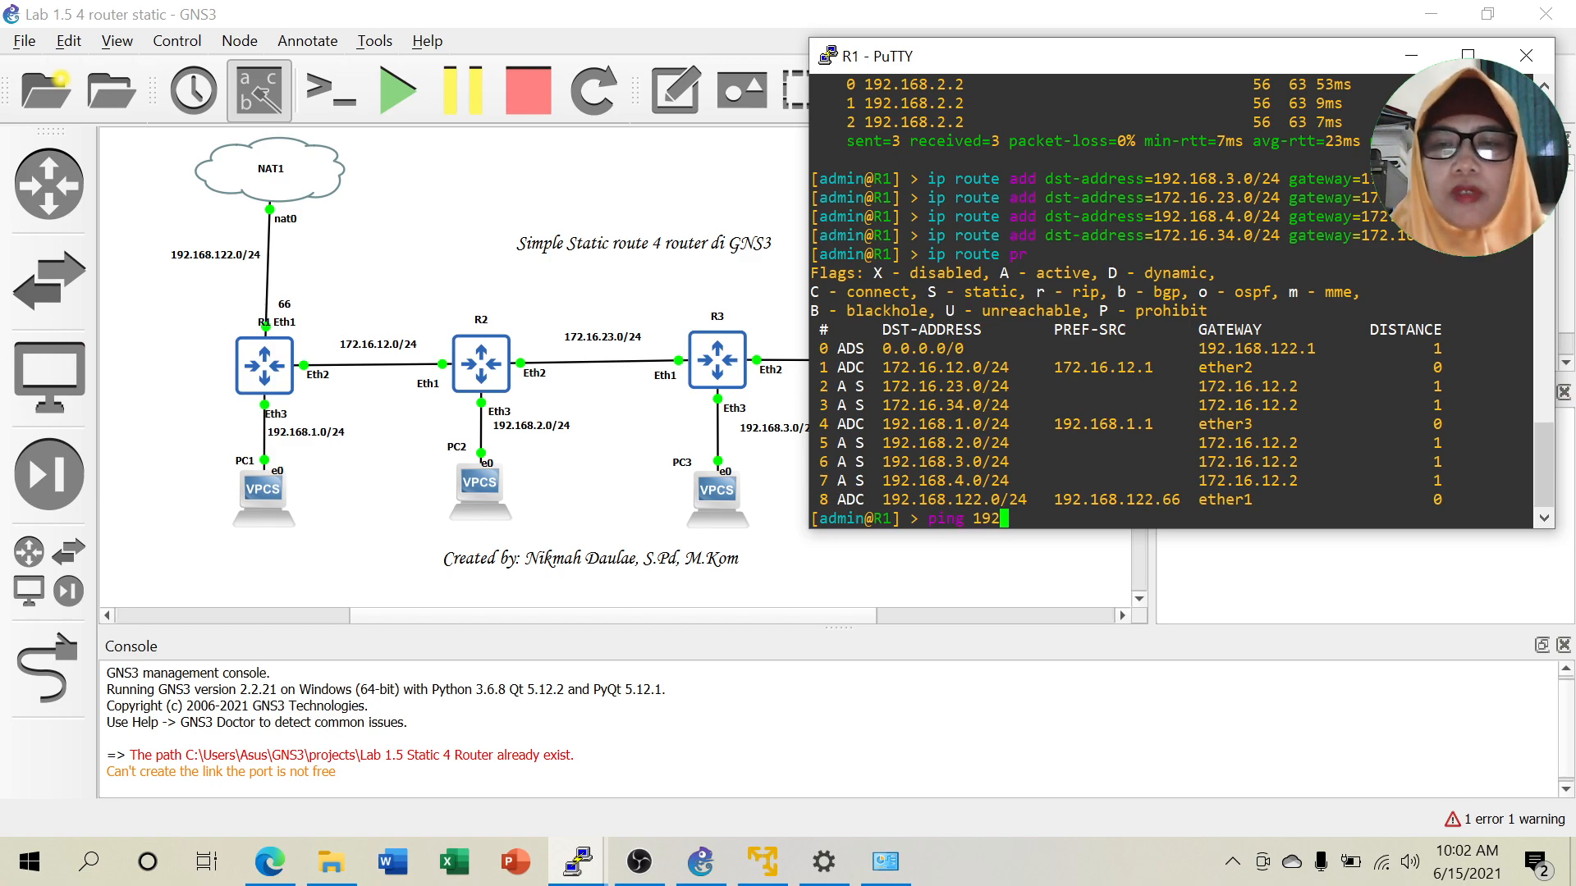
pyautogui.write('.168.')
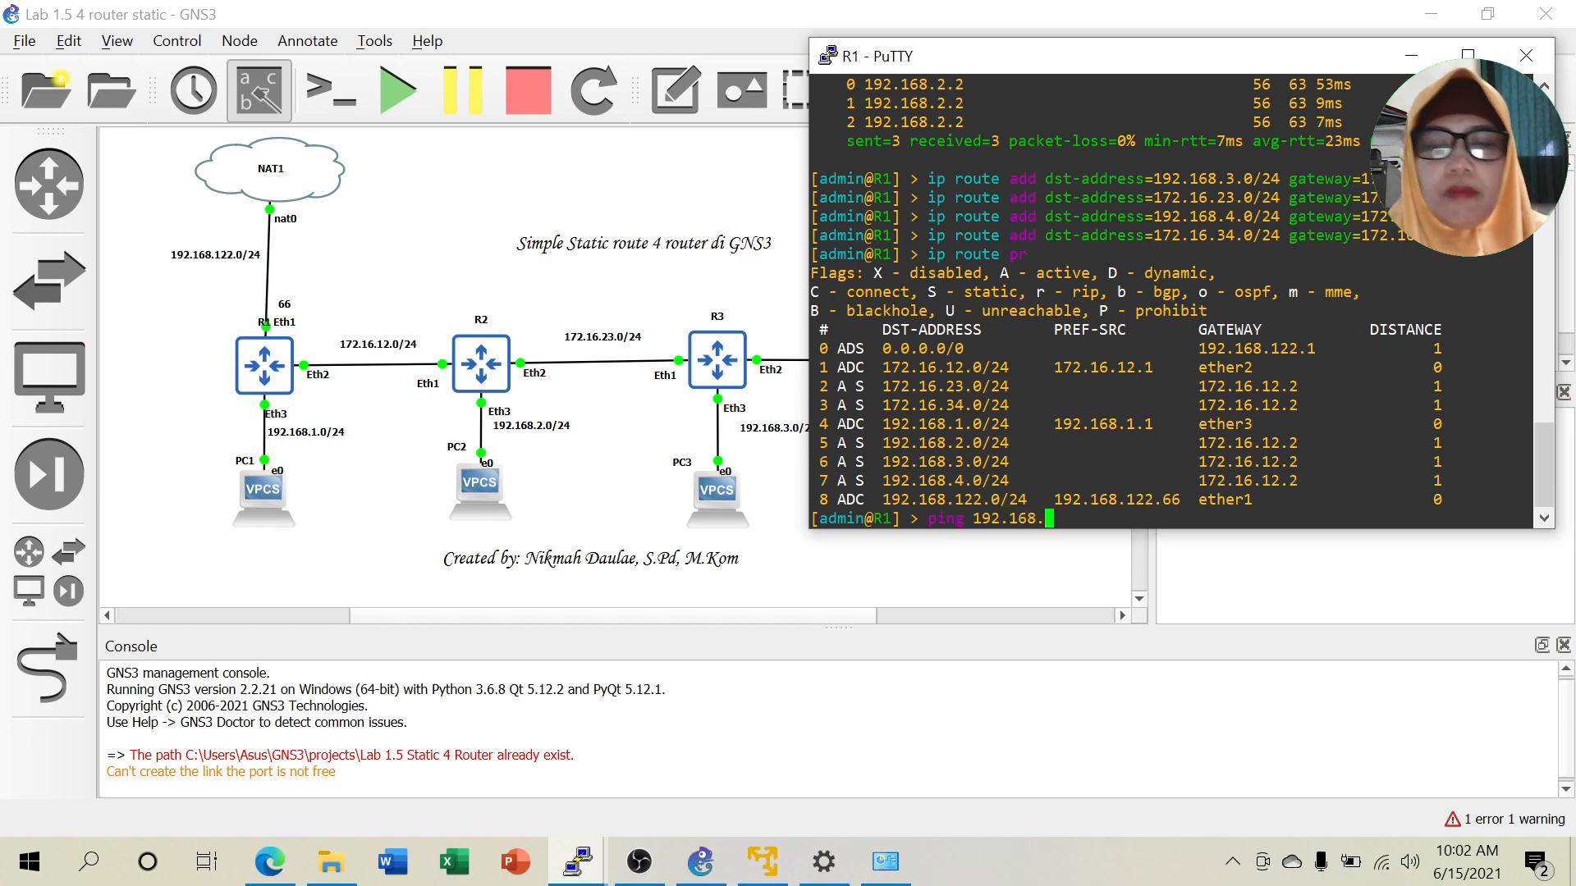
pyautogui.write('4.2')
pyautogui.press('Return')
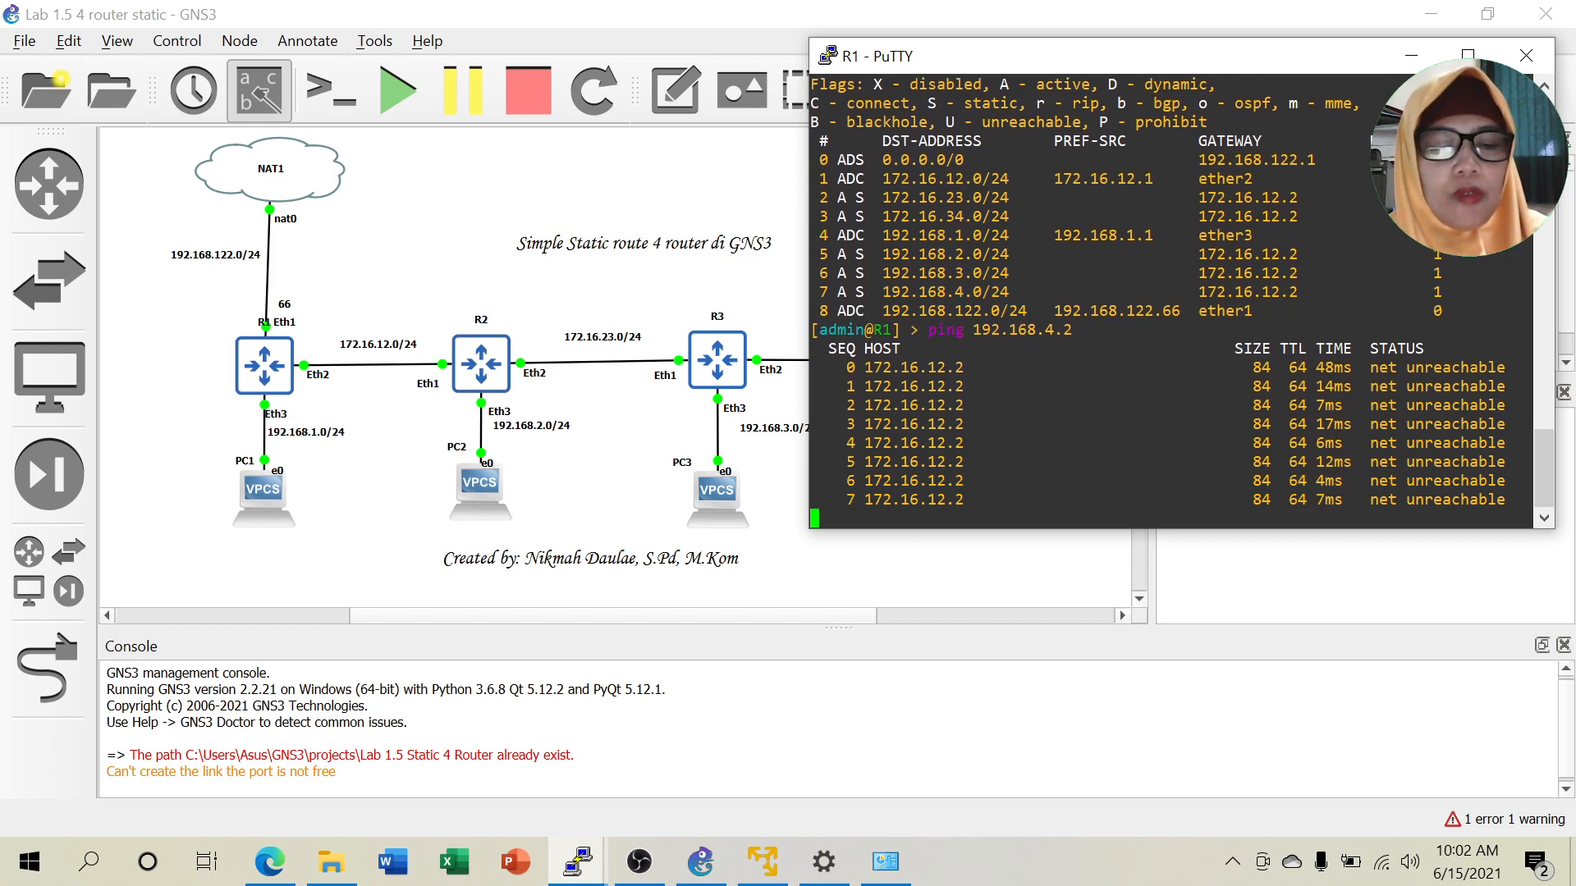
pyautogui.hotkey('ctrl', 'c')
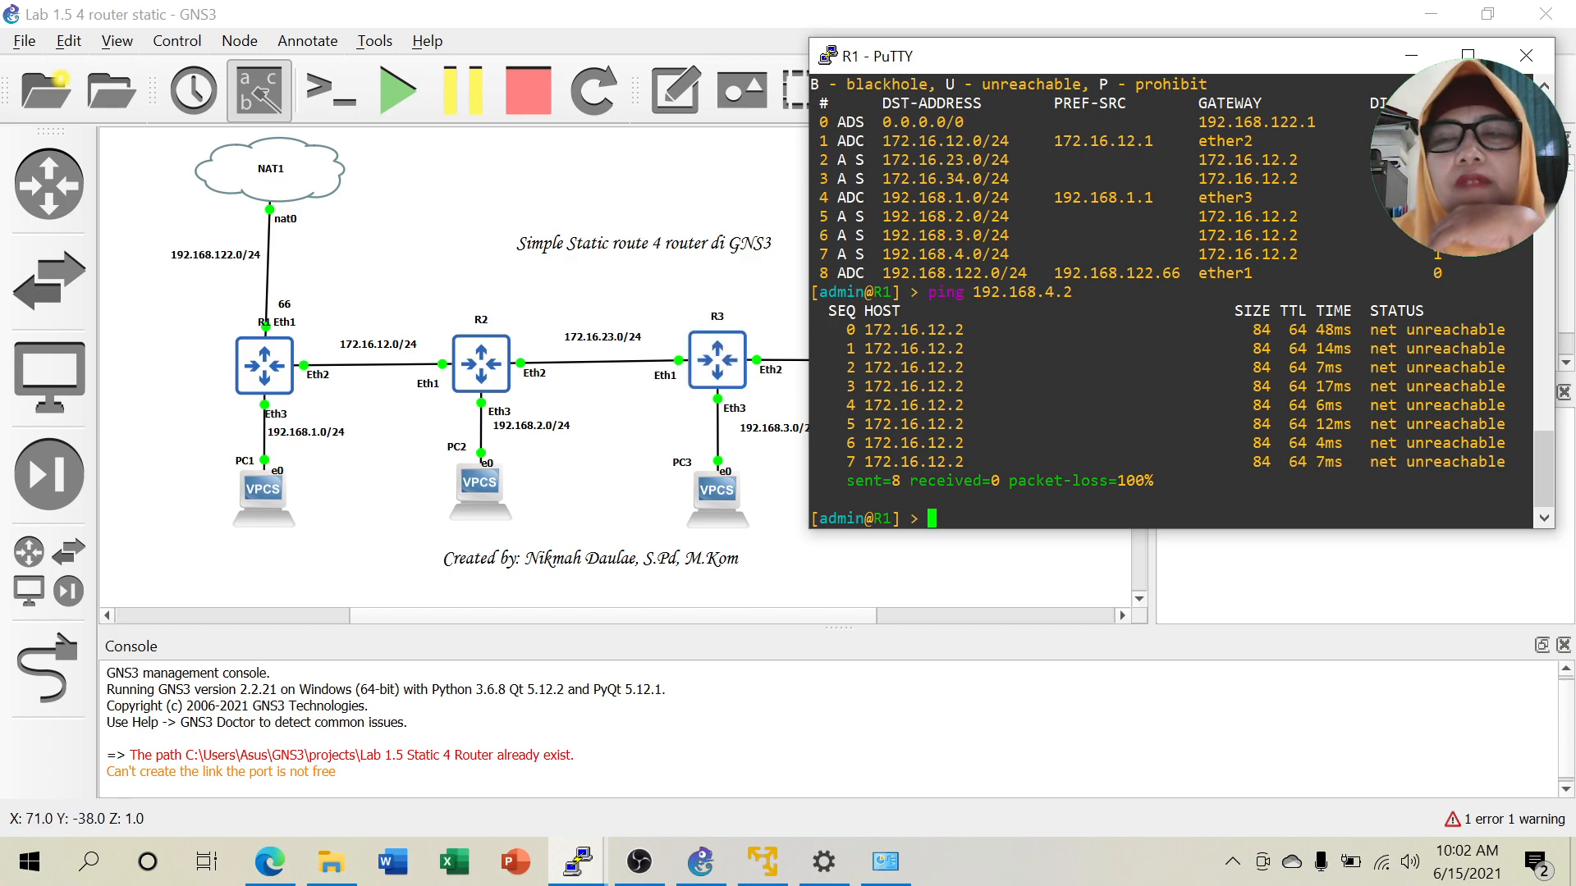
pyautogui.click(1398, 67)
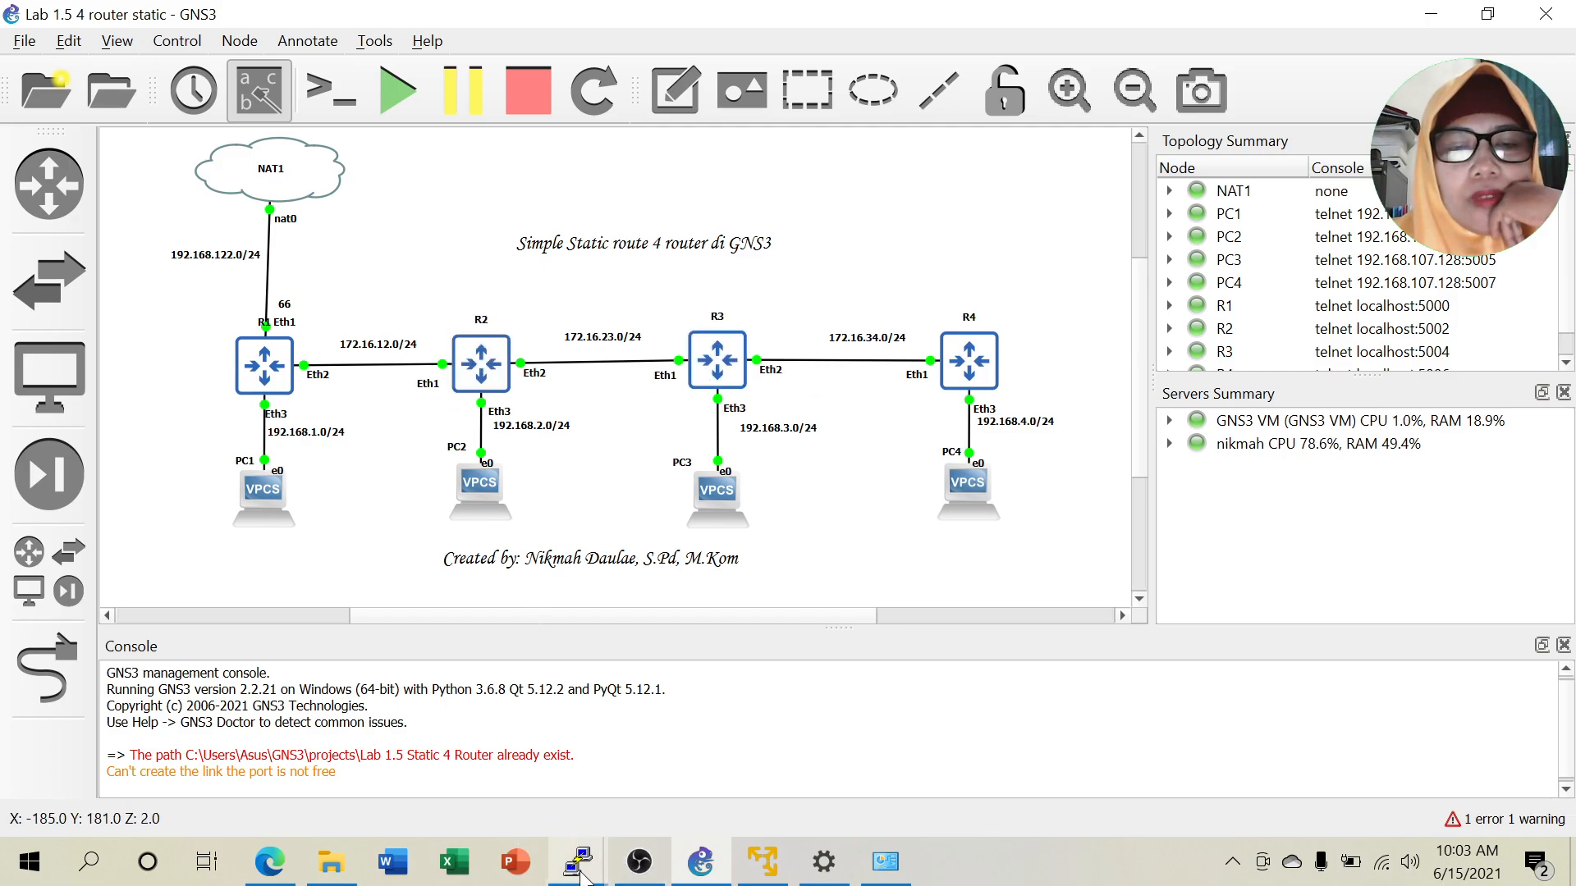
# In R2's console, stop the running ping and print the routing table with 'ip route pr'.
pyautogui.moveTo(582, 876)
pyautogui.click(486, 768)
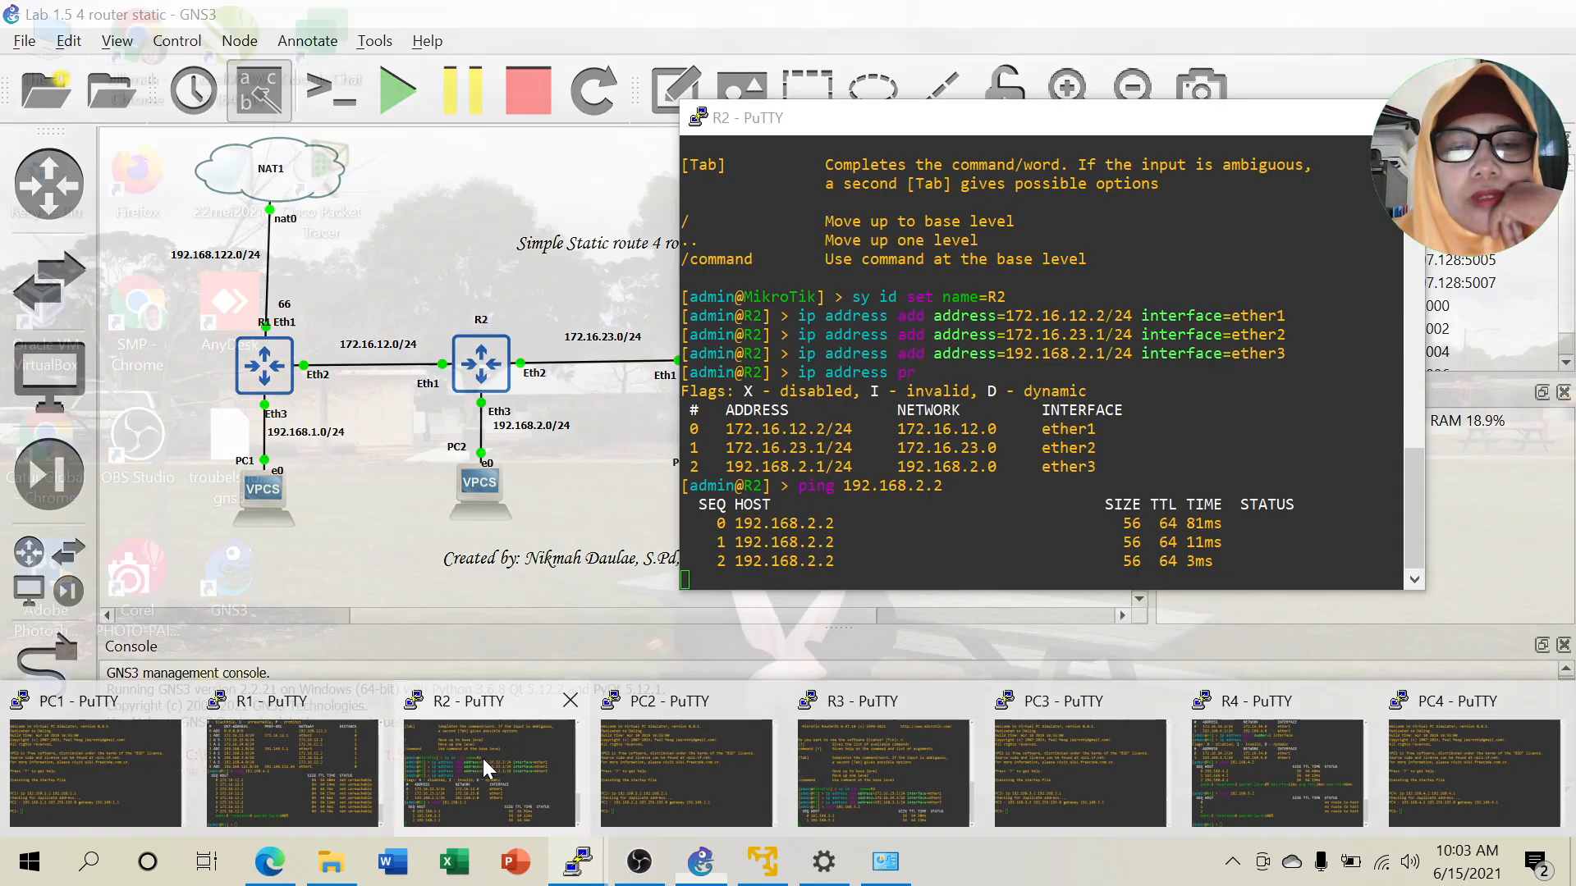
pyautogui.moveTo(963, 116); pyautogui.dragTo(1232, 72)
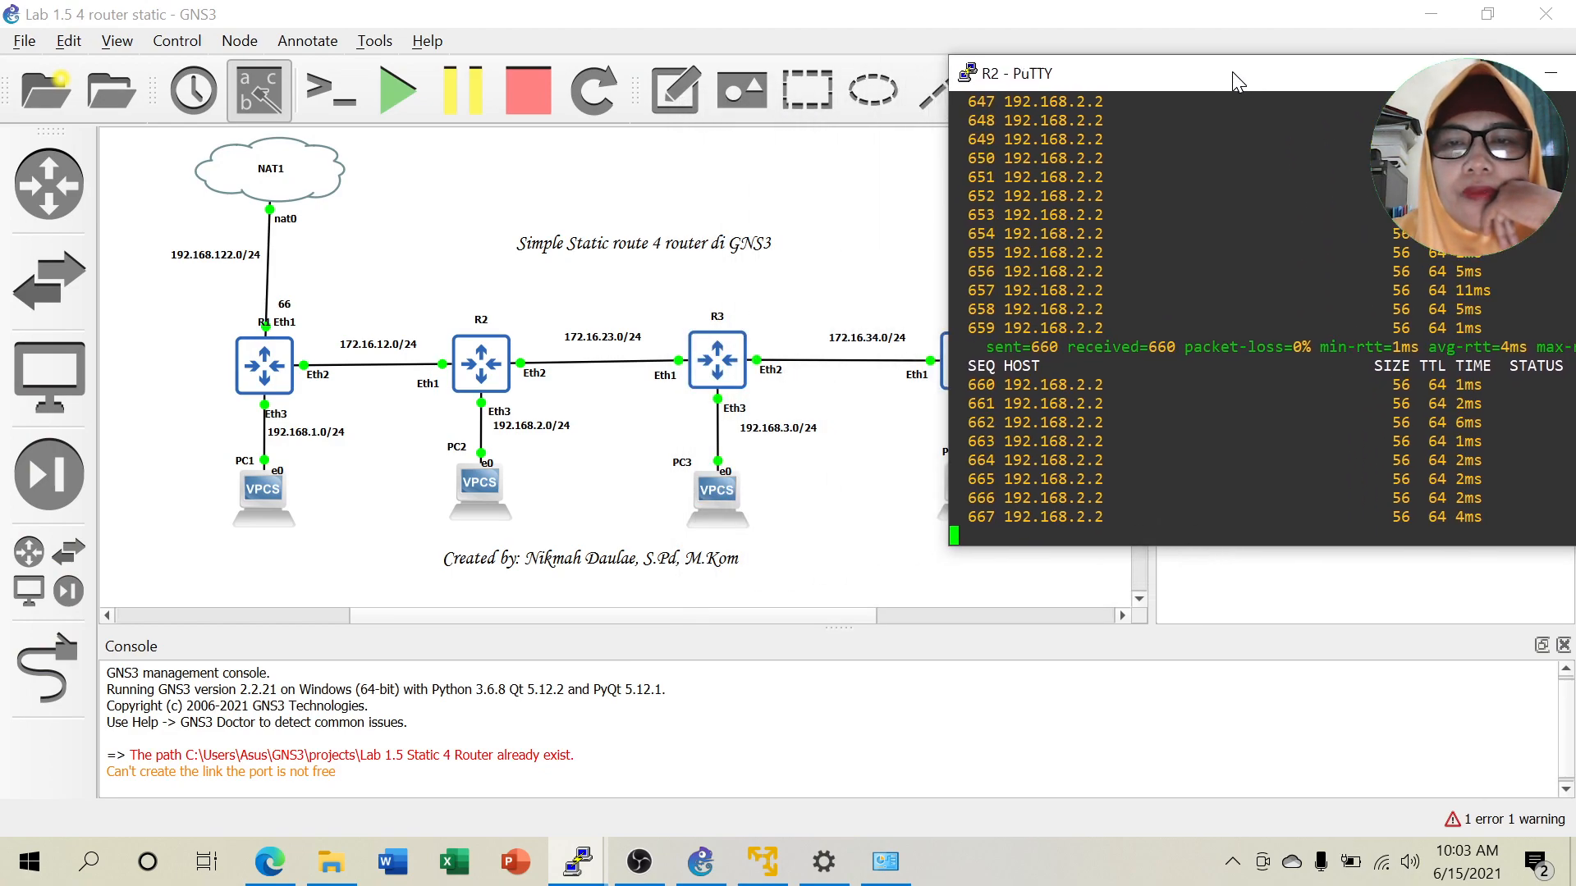
pyautogui.hotkey('ctrl', 'c')
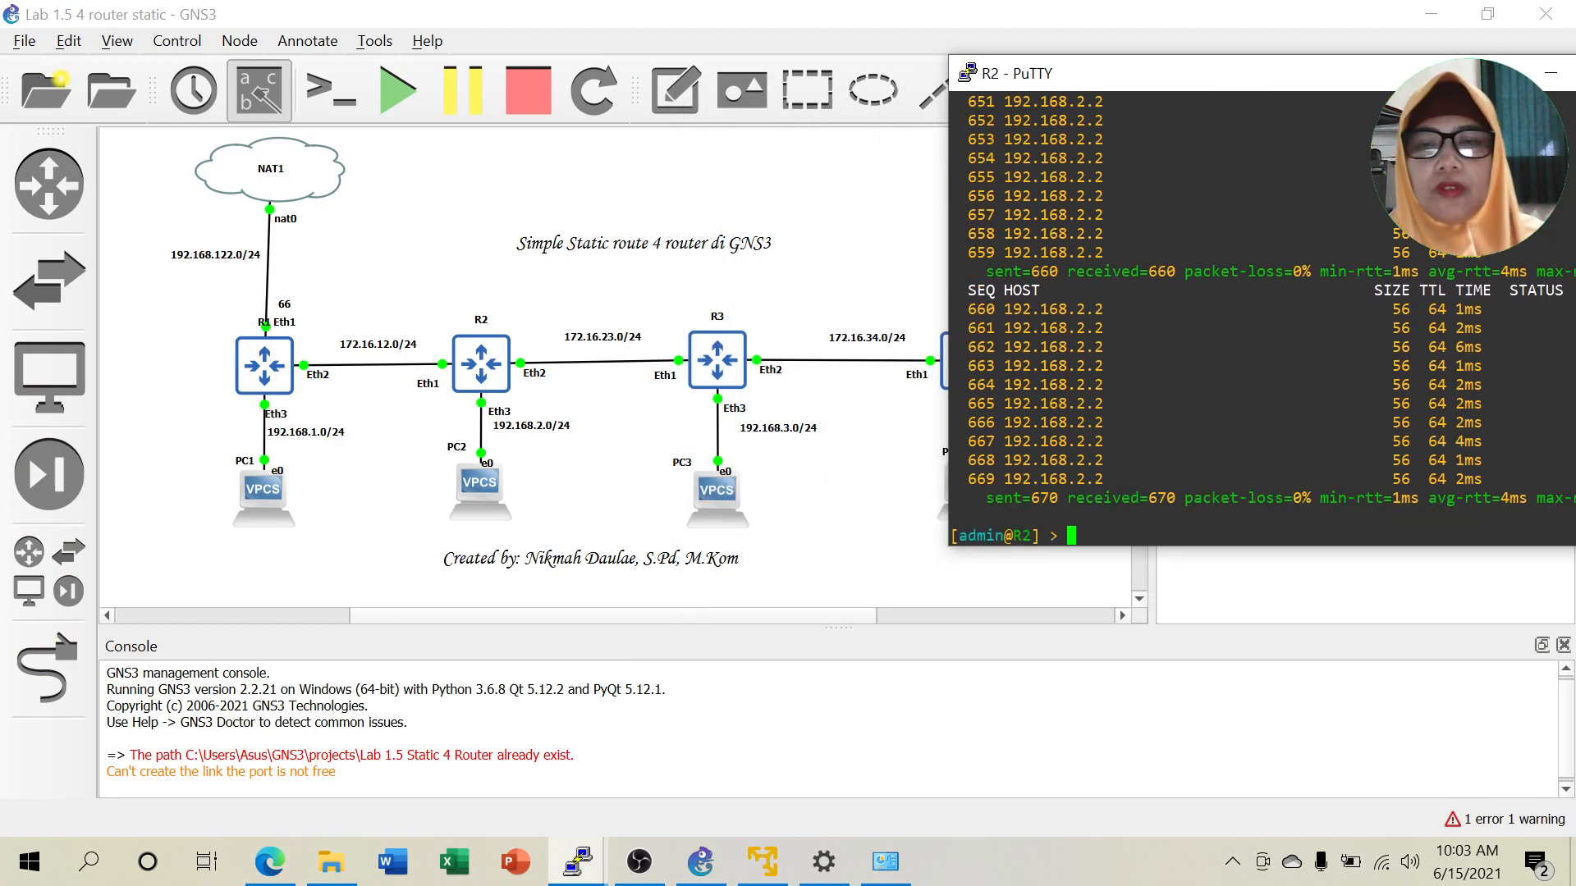
pyautogui.write('ip route pr\\')
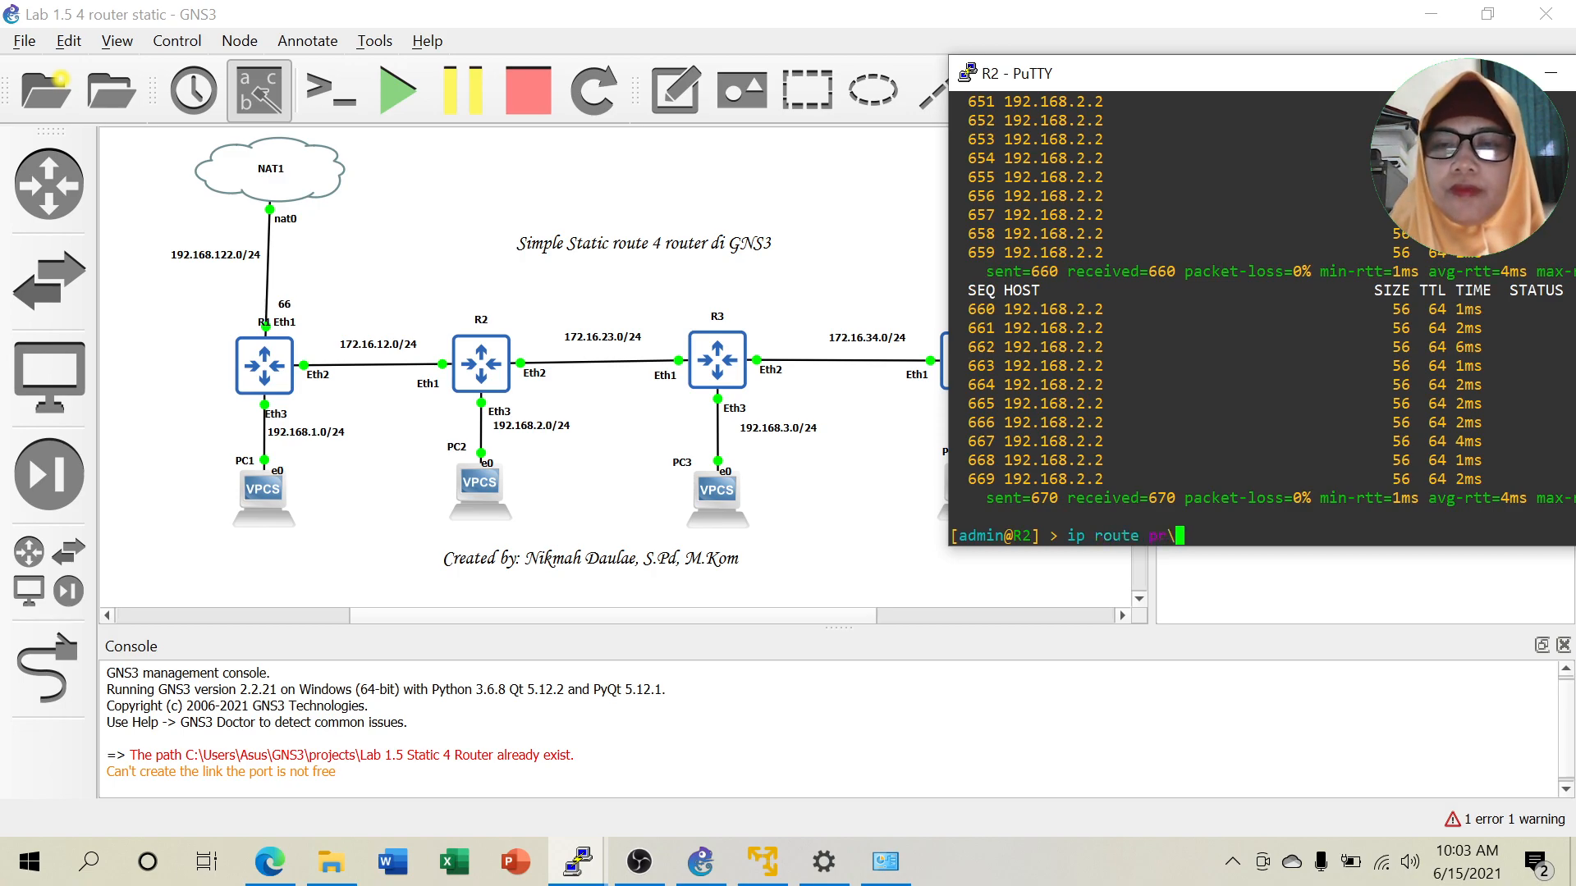
pyautogui.press('BackSpace')
pyautogui.press('Return')
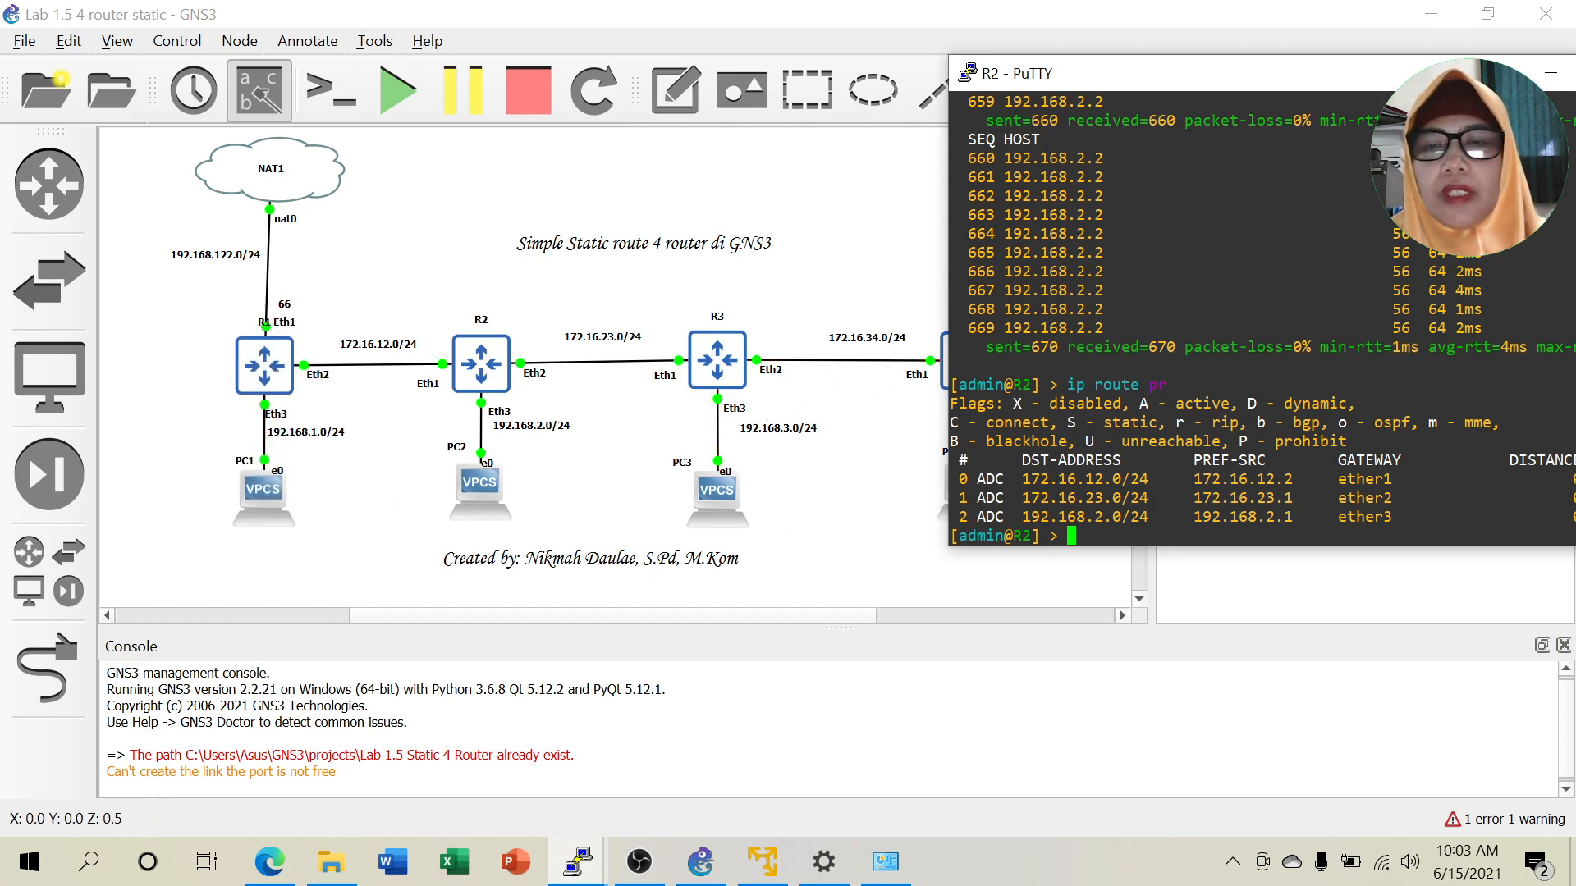
# Add R2's routes to 192.168.1.0/24 and 192.168.122.0/24 via 172.16.12.1.
pyautogui.write('i')
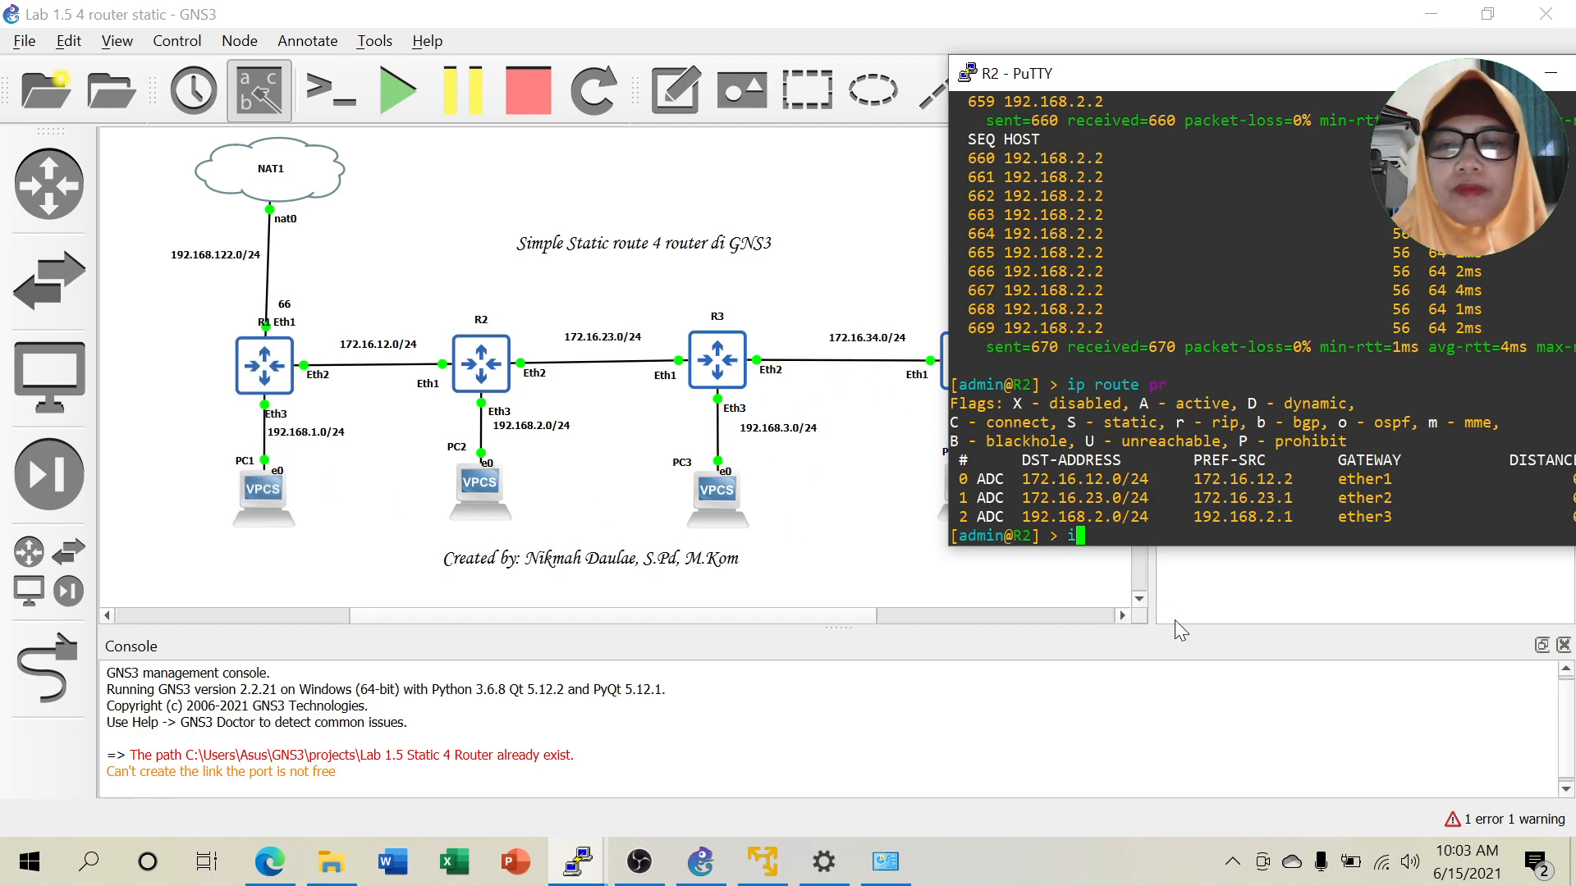
pyautogui.write('p route ')
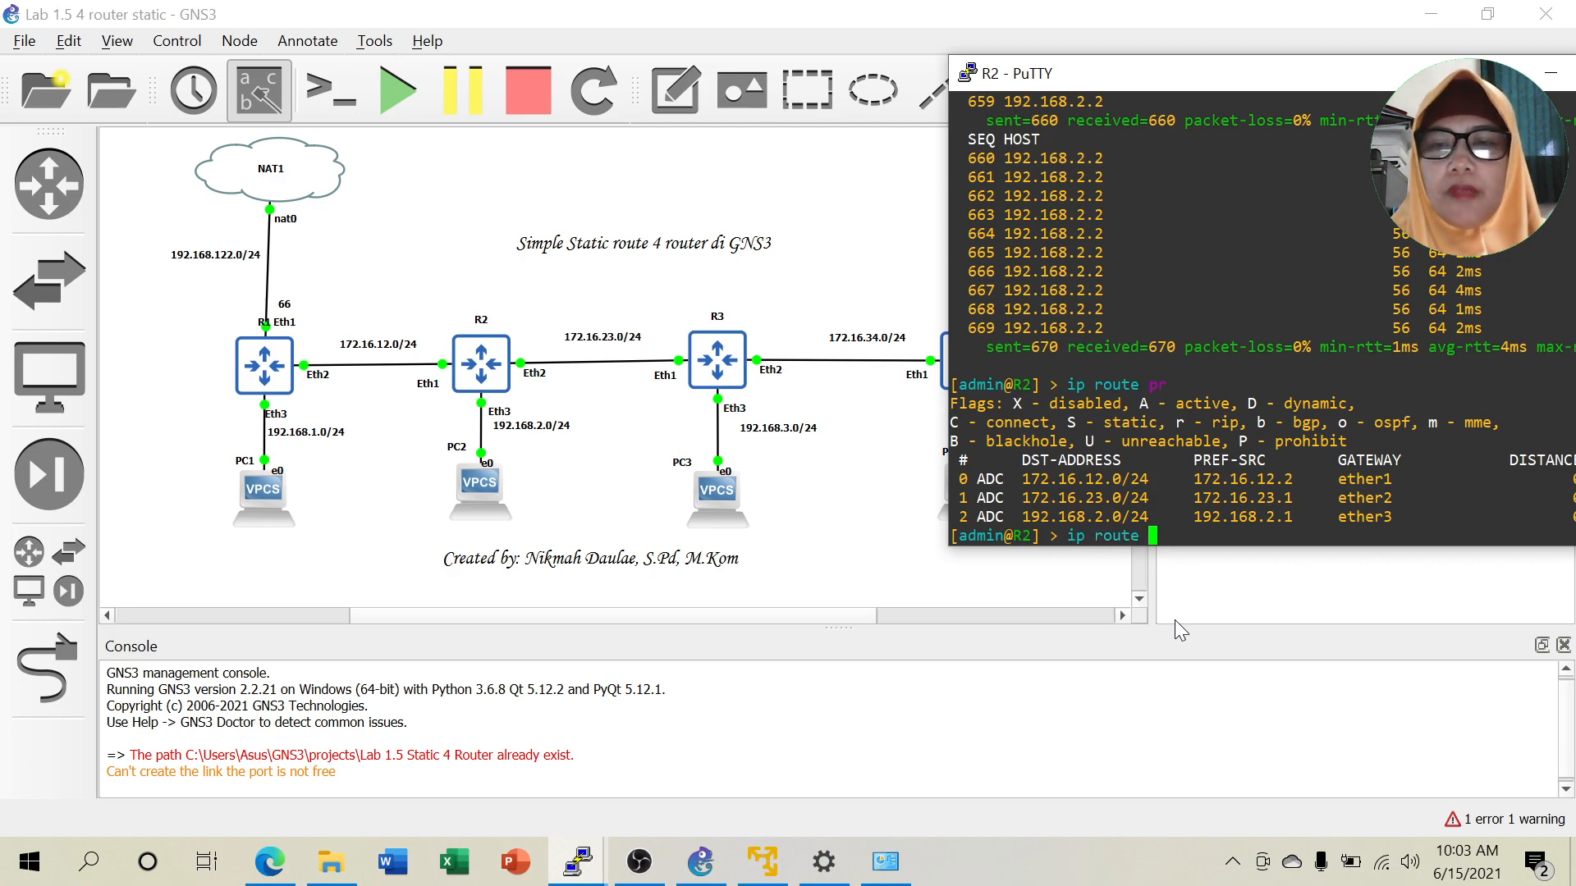
pyautogui.write('add dst-address=')
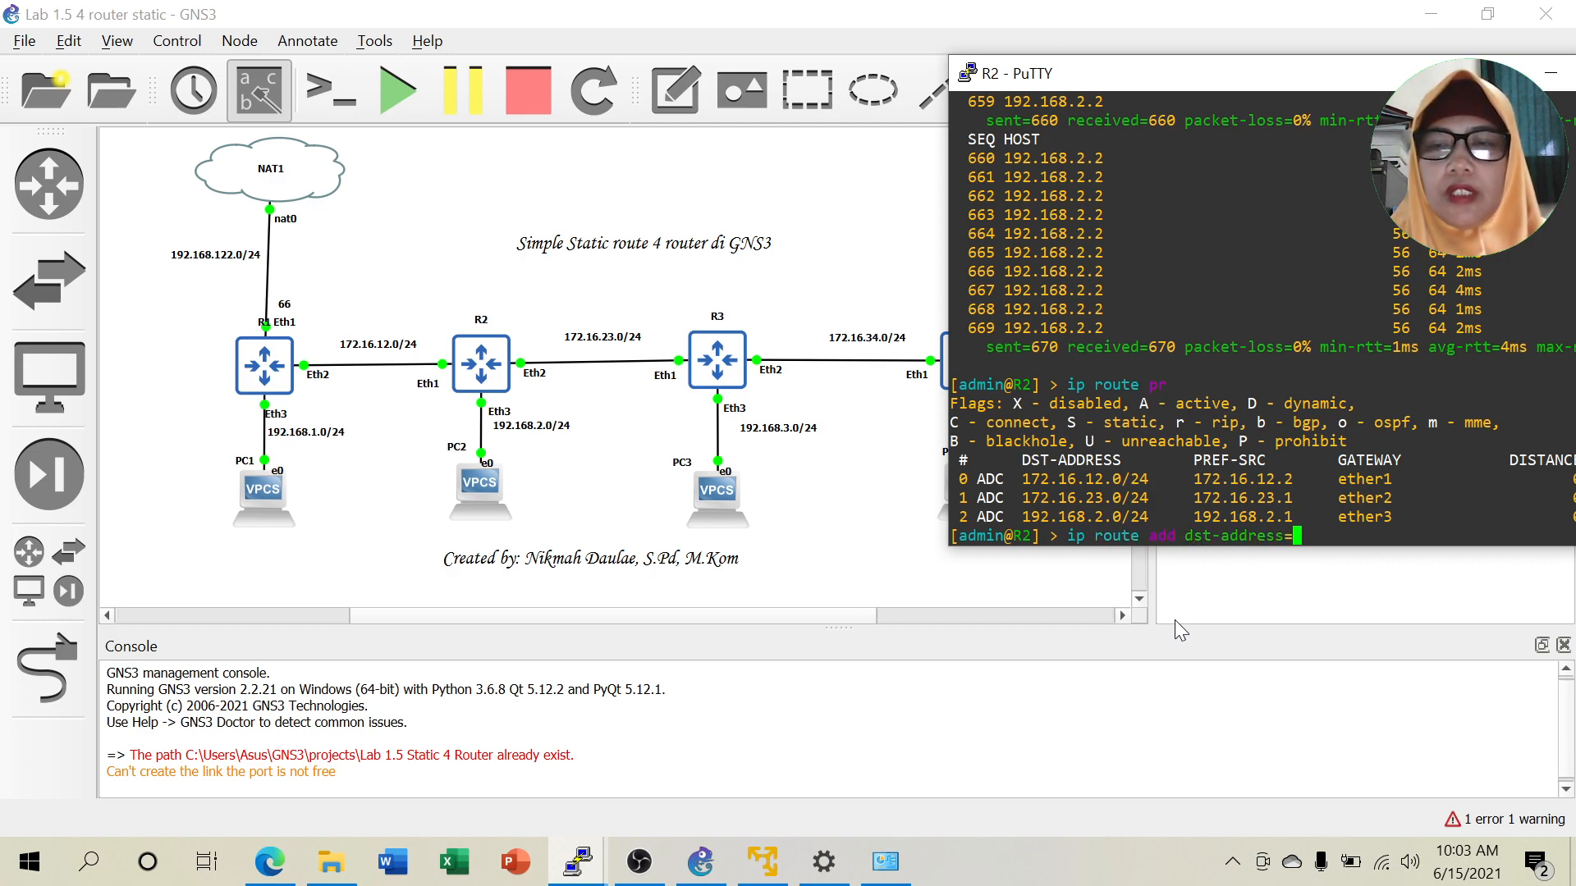
pyautogui.write('192.1')
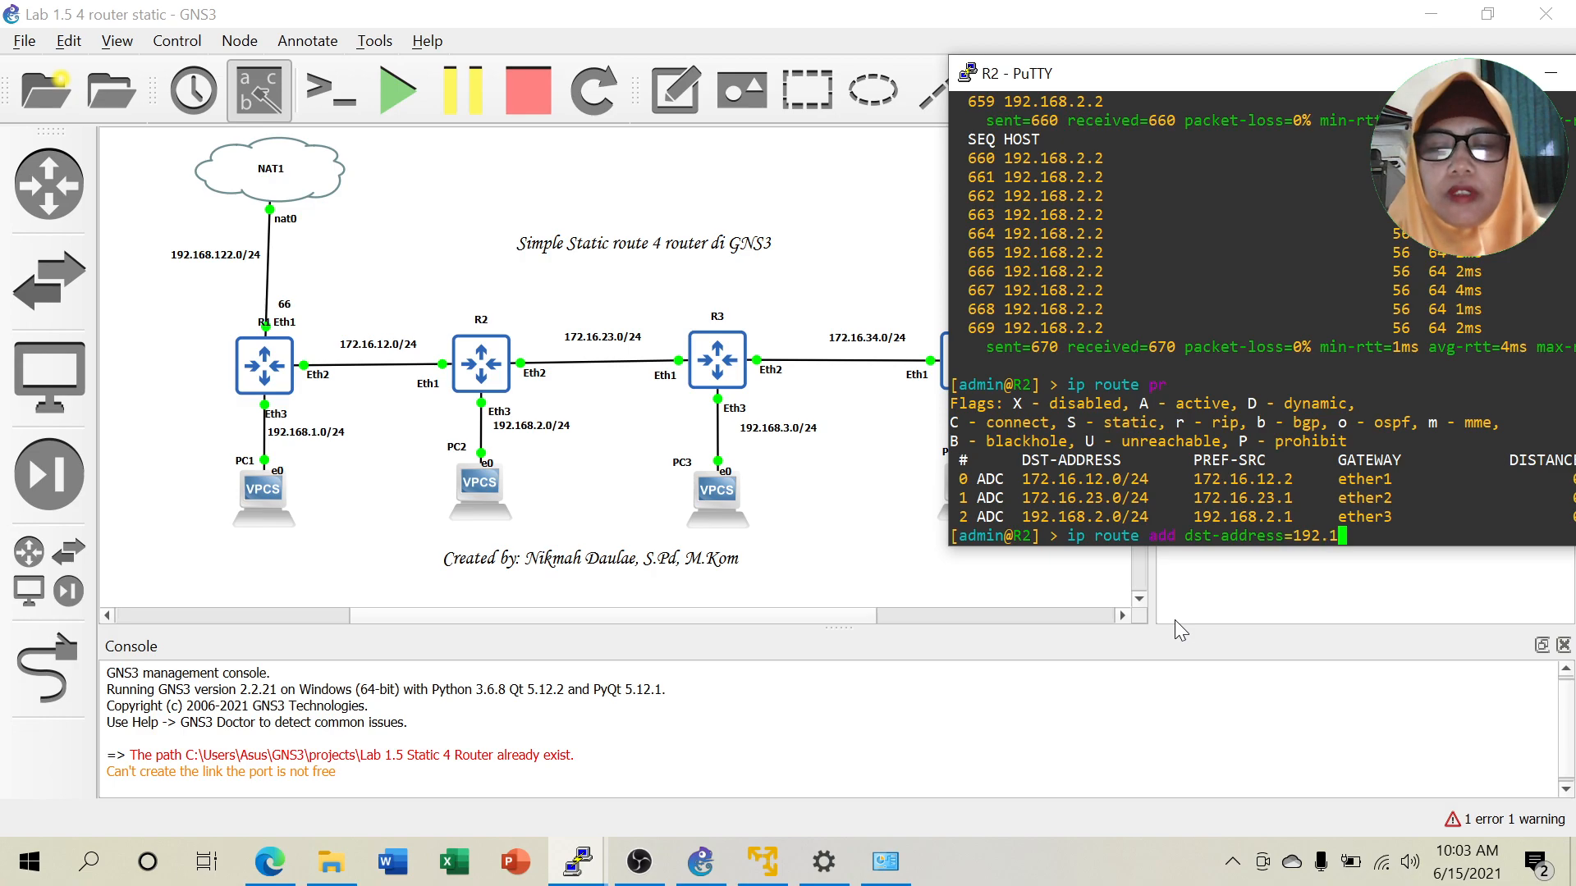
pyautogui.write('68.1.0/24')
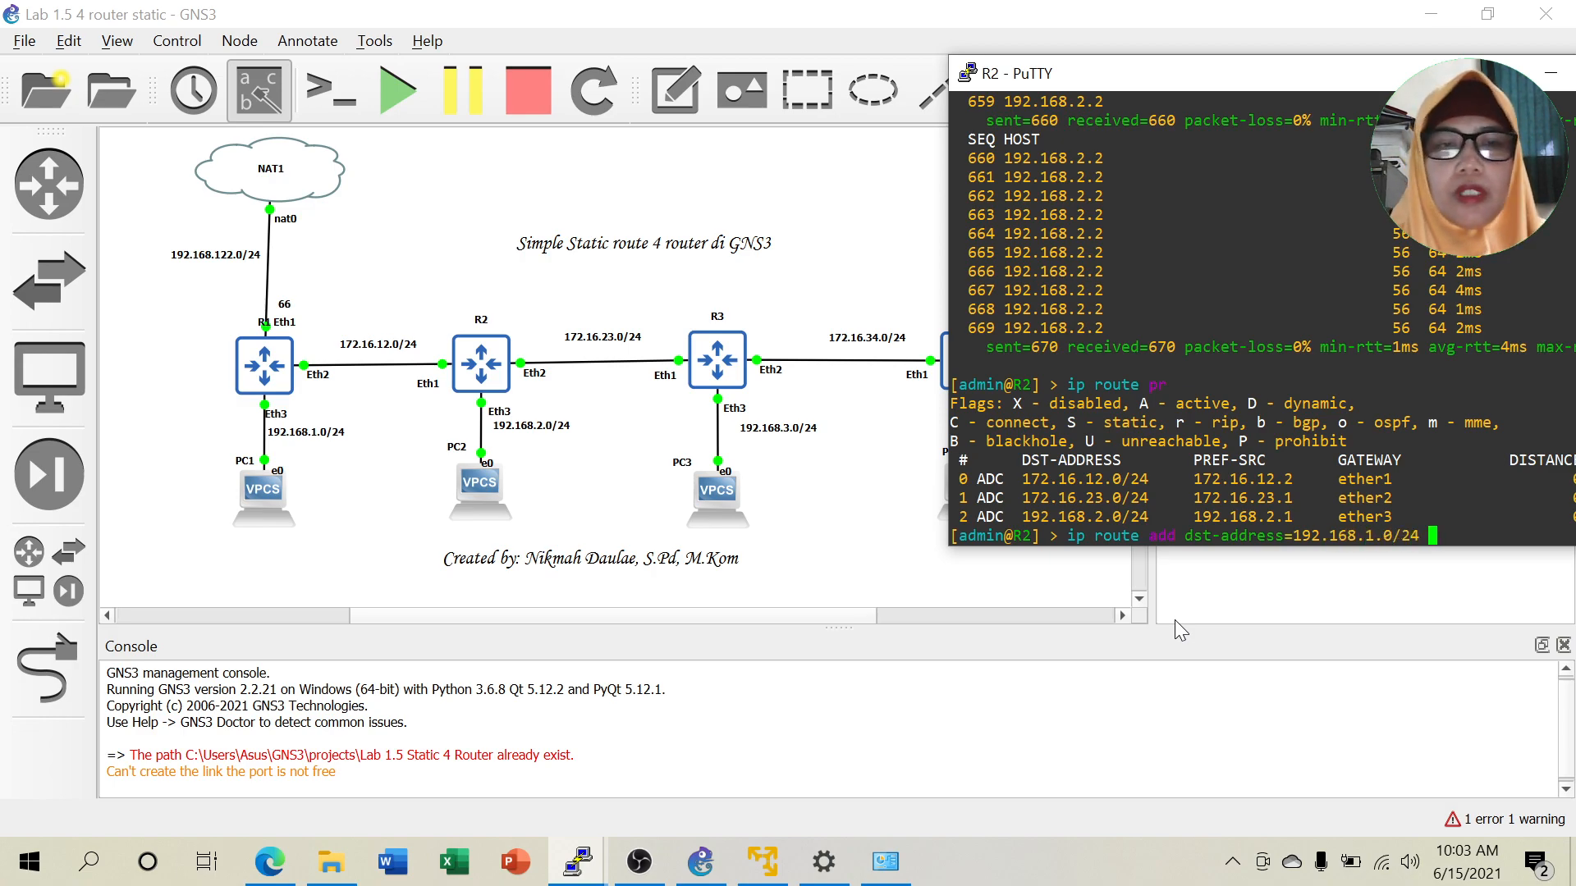
pyautogui.write('gateway=')
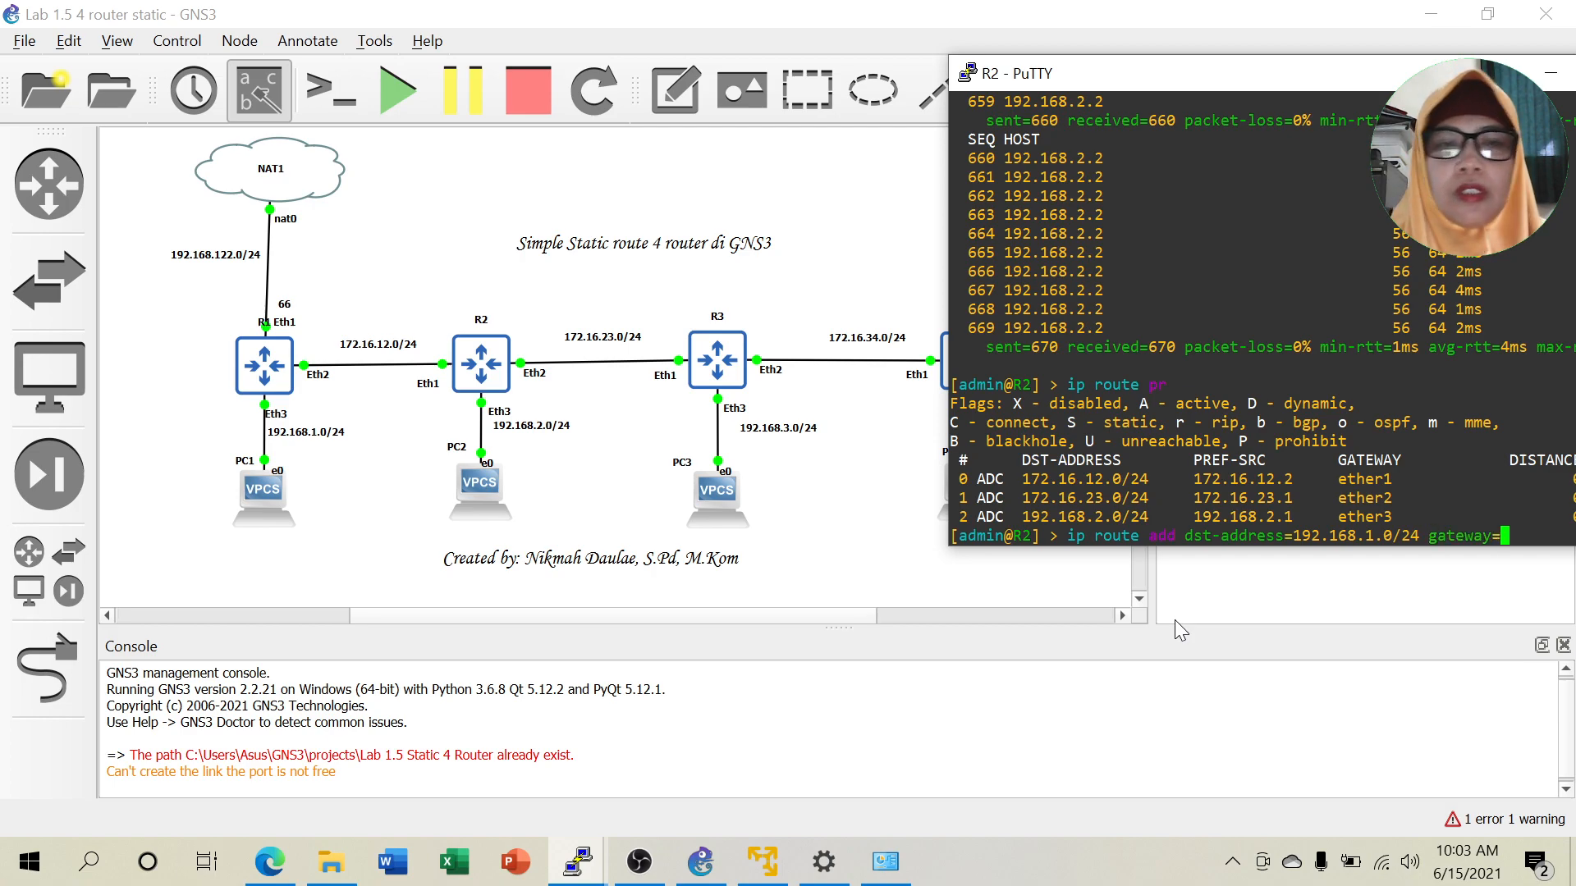
pyautogui.write('172.16.1')
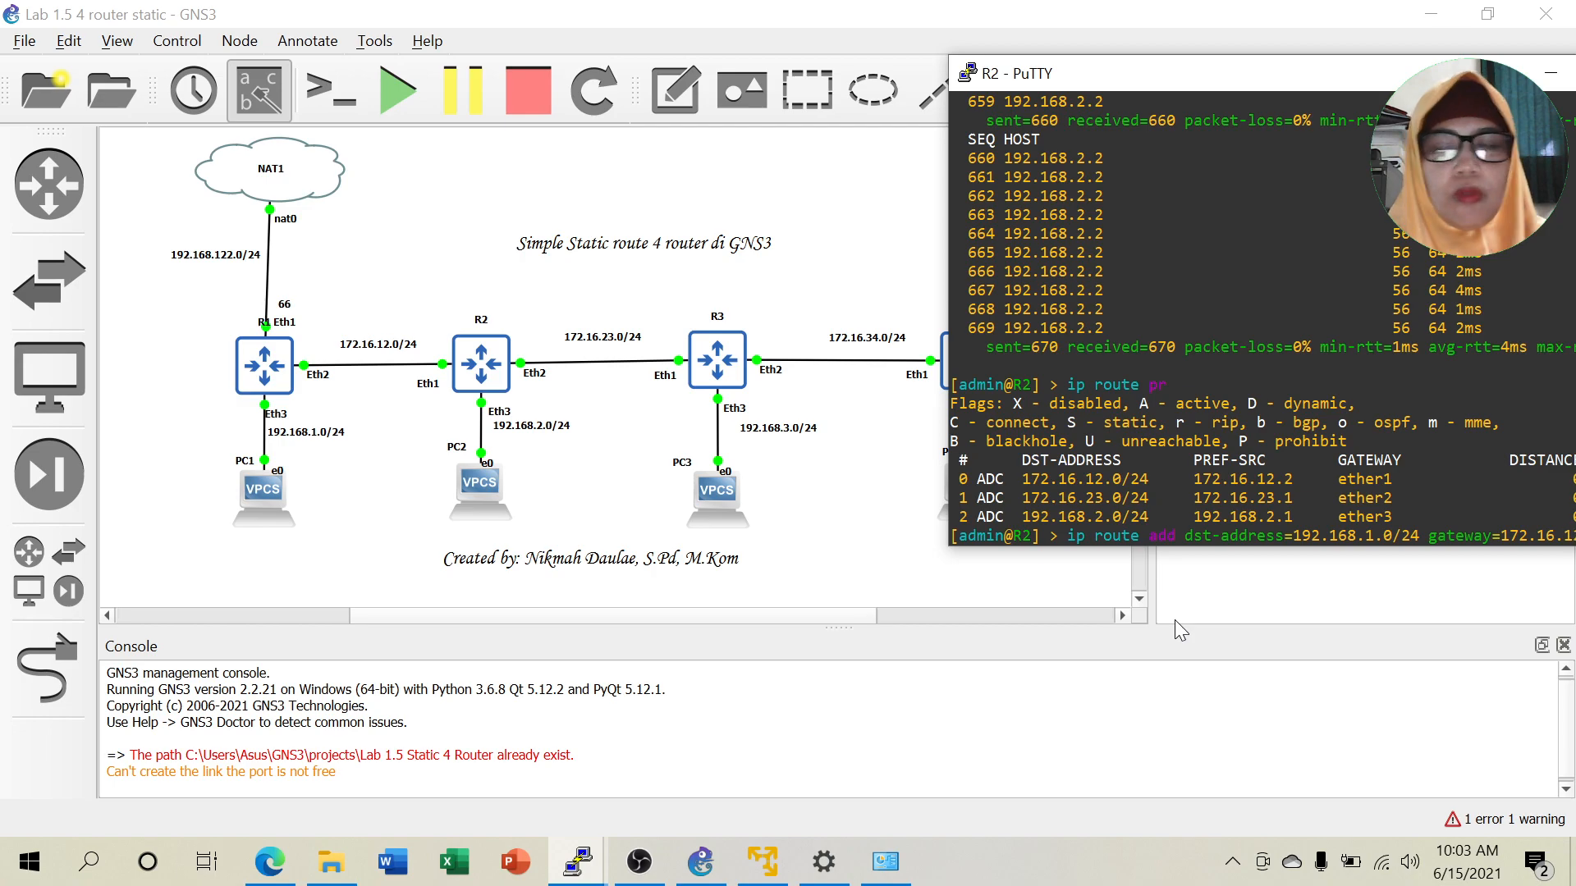
pyautogui.press('Return')
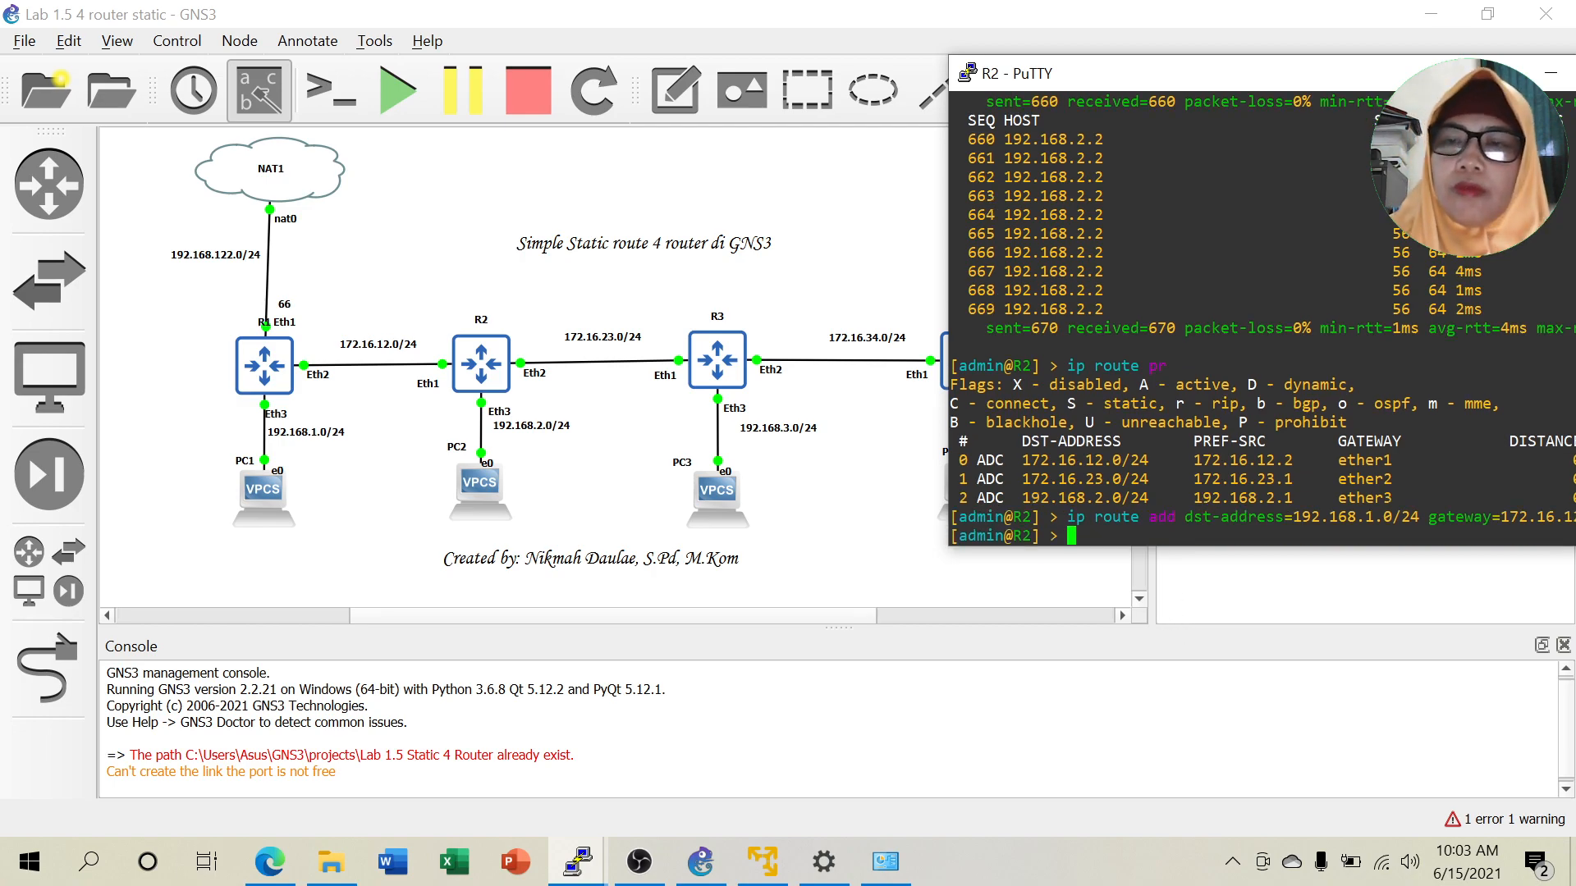
pyautogui.moveTo(1240, 76); pyautogui.dragTo(1159, 82)
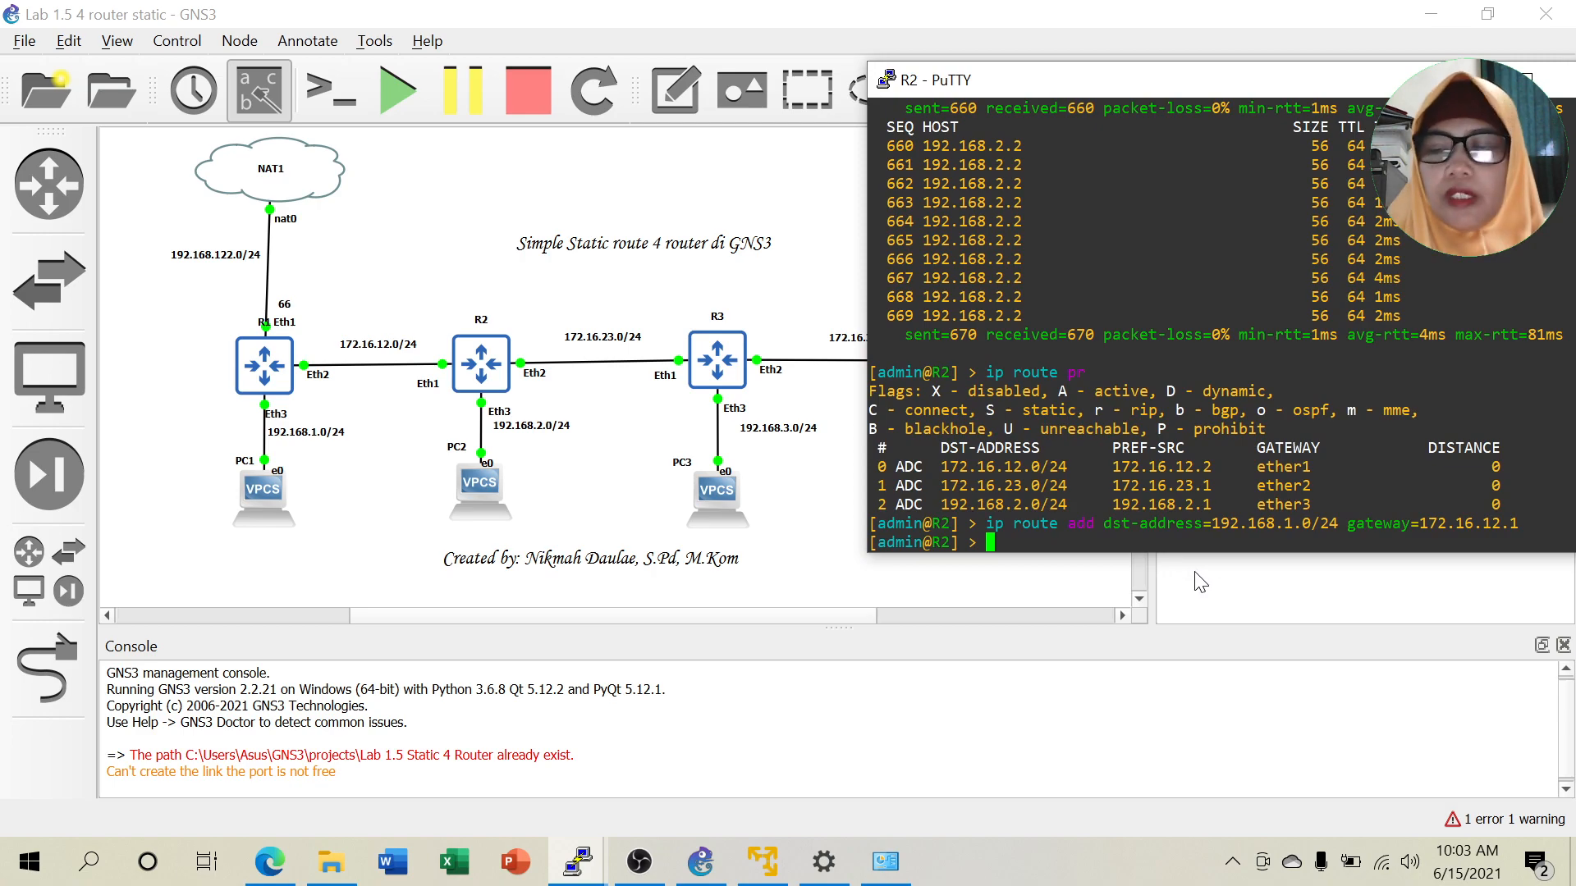
pyautogui.press('Up')
pyautogui.press('Left')
pyautogui.press('Left')
pyautogui.press('Left')
pyautogui.press('Left')
pyautogui.press('Left')
pyautogui.press('Left')
pyautogui.press('Left')
pyautogui.press('Left')
pyautogui.press('Left')
pyautogui.press('Left')
pyautogui.press('Left')
pyautogui.press('Left')
pyautogui.press('Left')
pyautogui.press('Left')
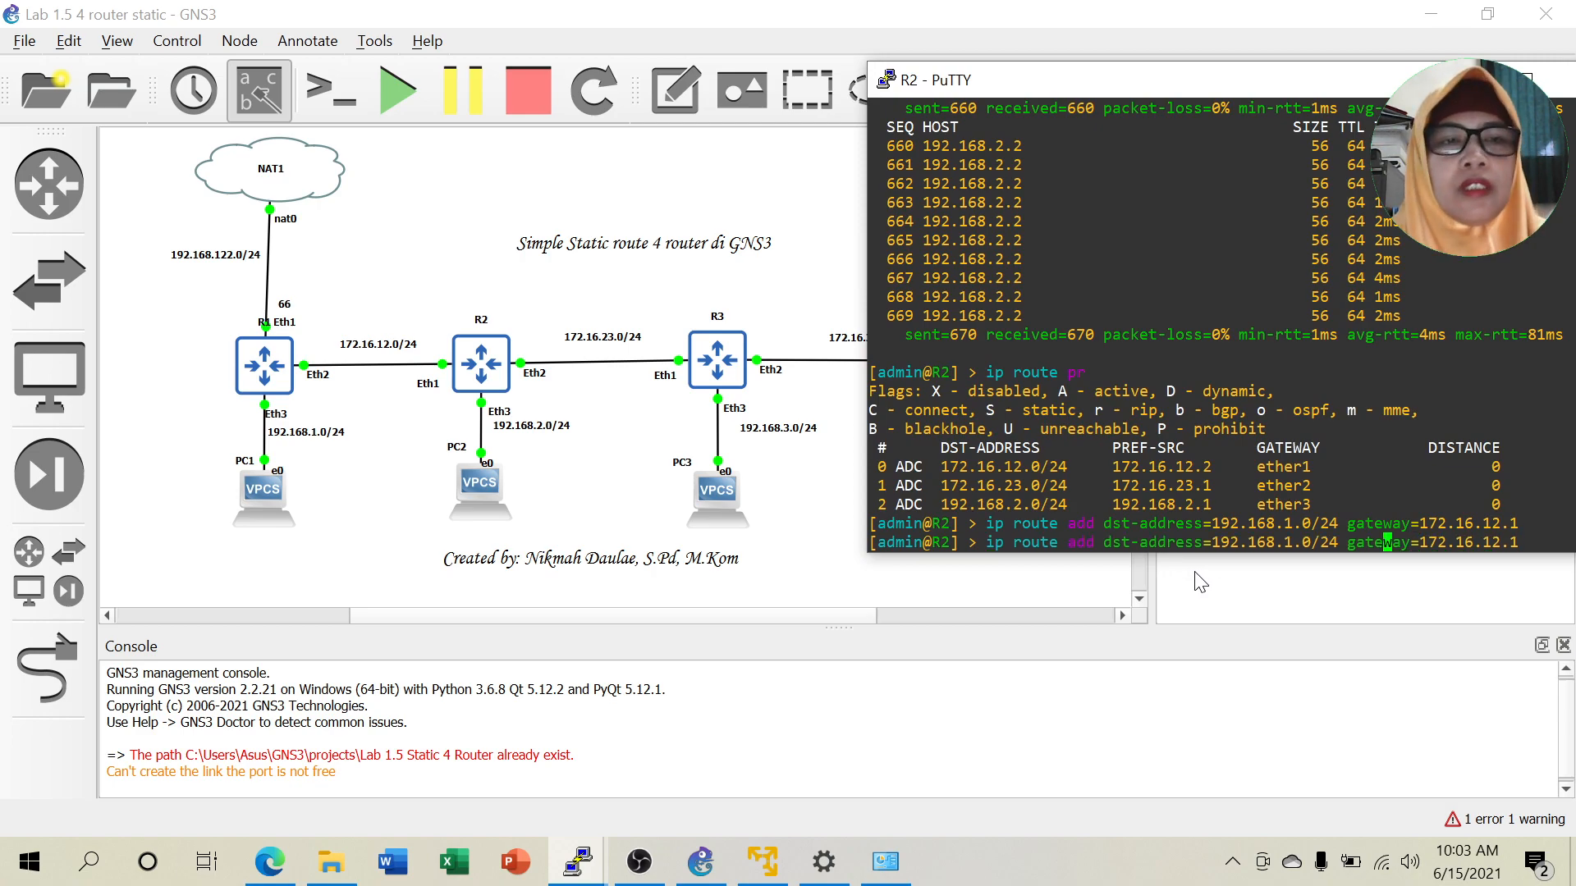
pyautogui.press('Left')
pyautogui.press('Left')
pyautogui.press('Left')
pyautogui.press('Left')
pyautogui.press('Left')
pyautogui.press('Left')
pyautogui.press('Left')
pyautogui.press('Left')
pyautogui.press('Left')
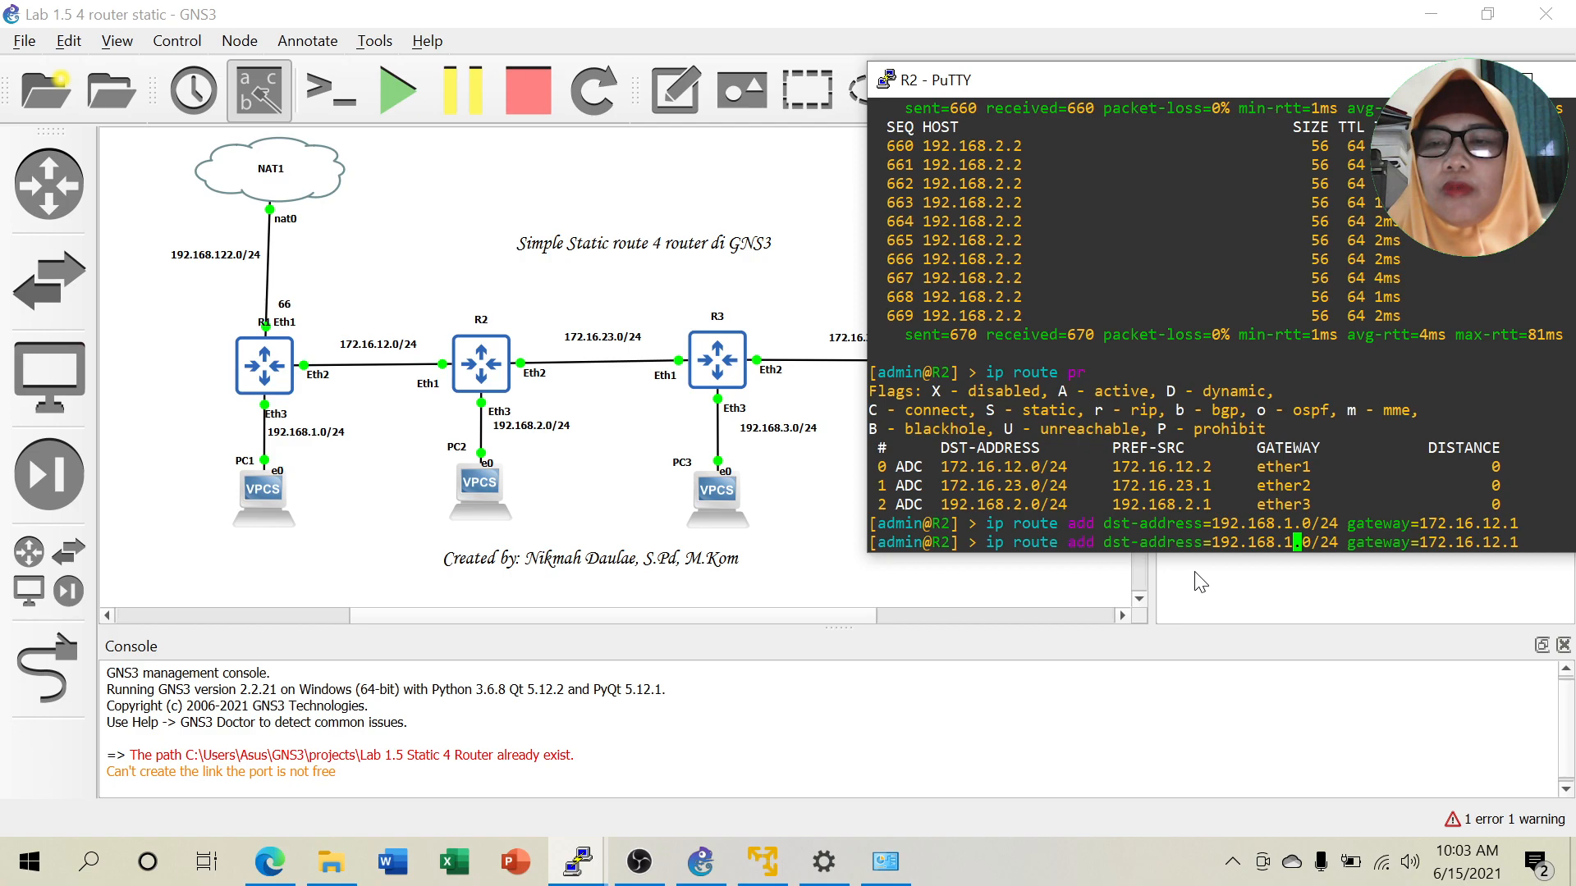
pyautogui.write('22')
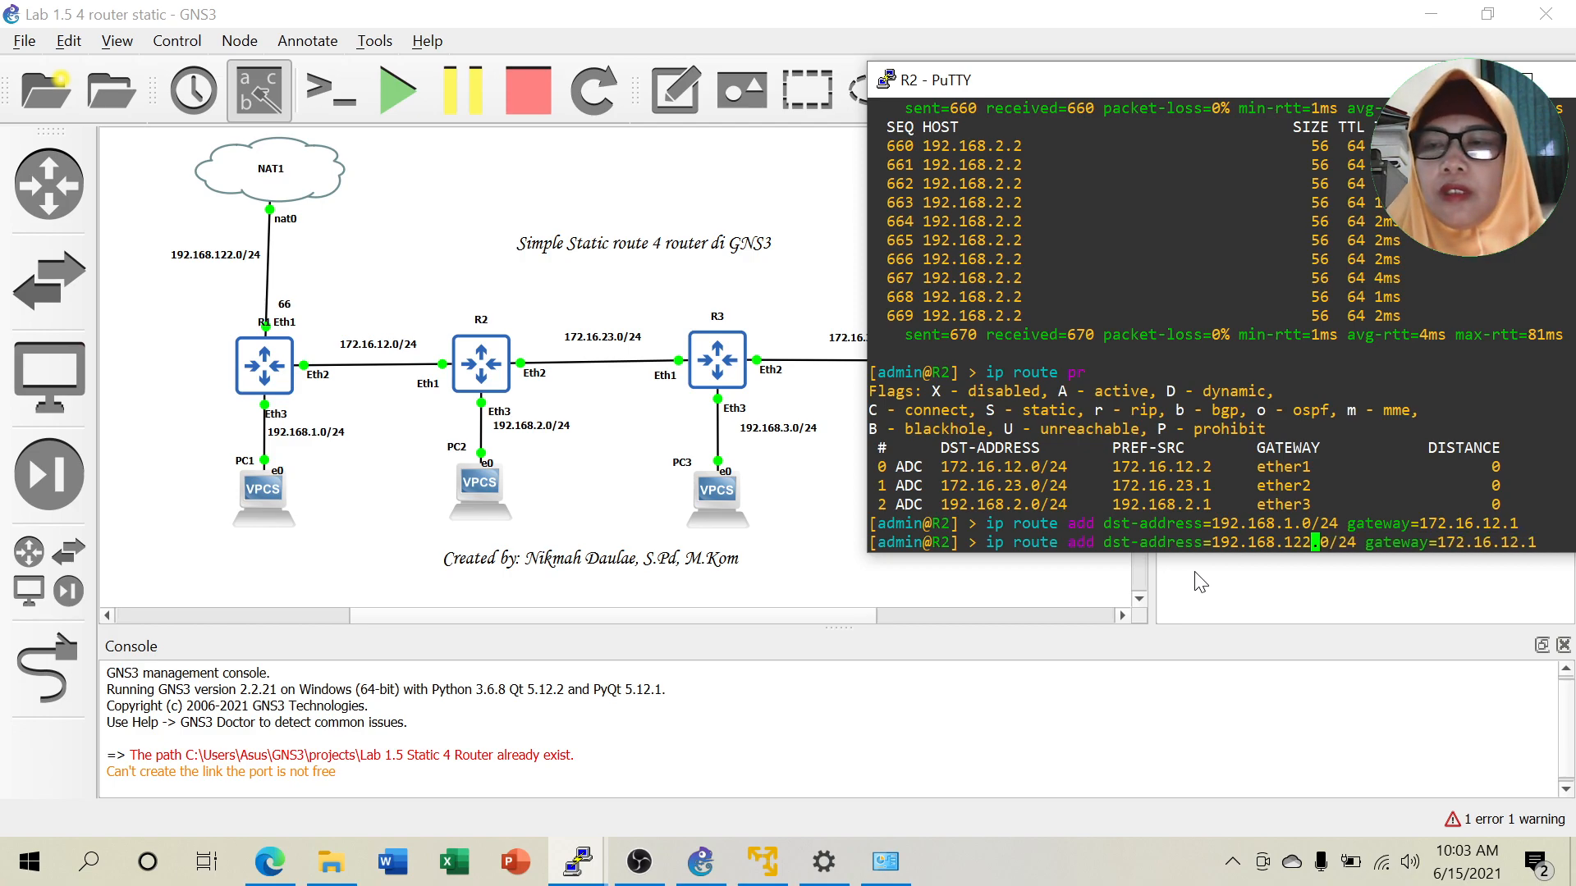
pyautogui.press('Return')
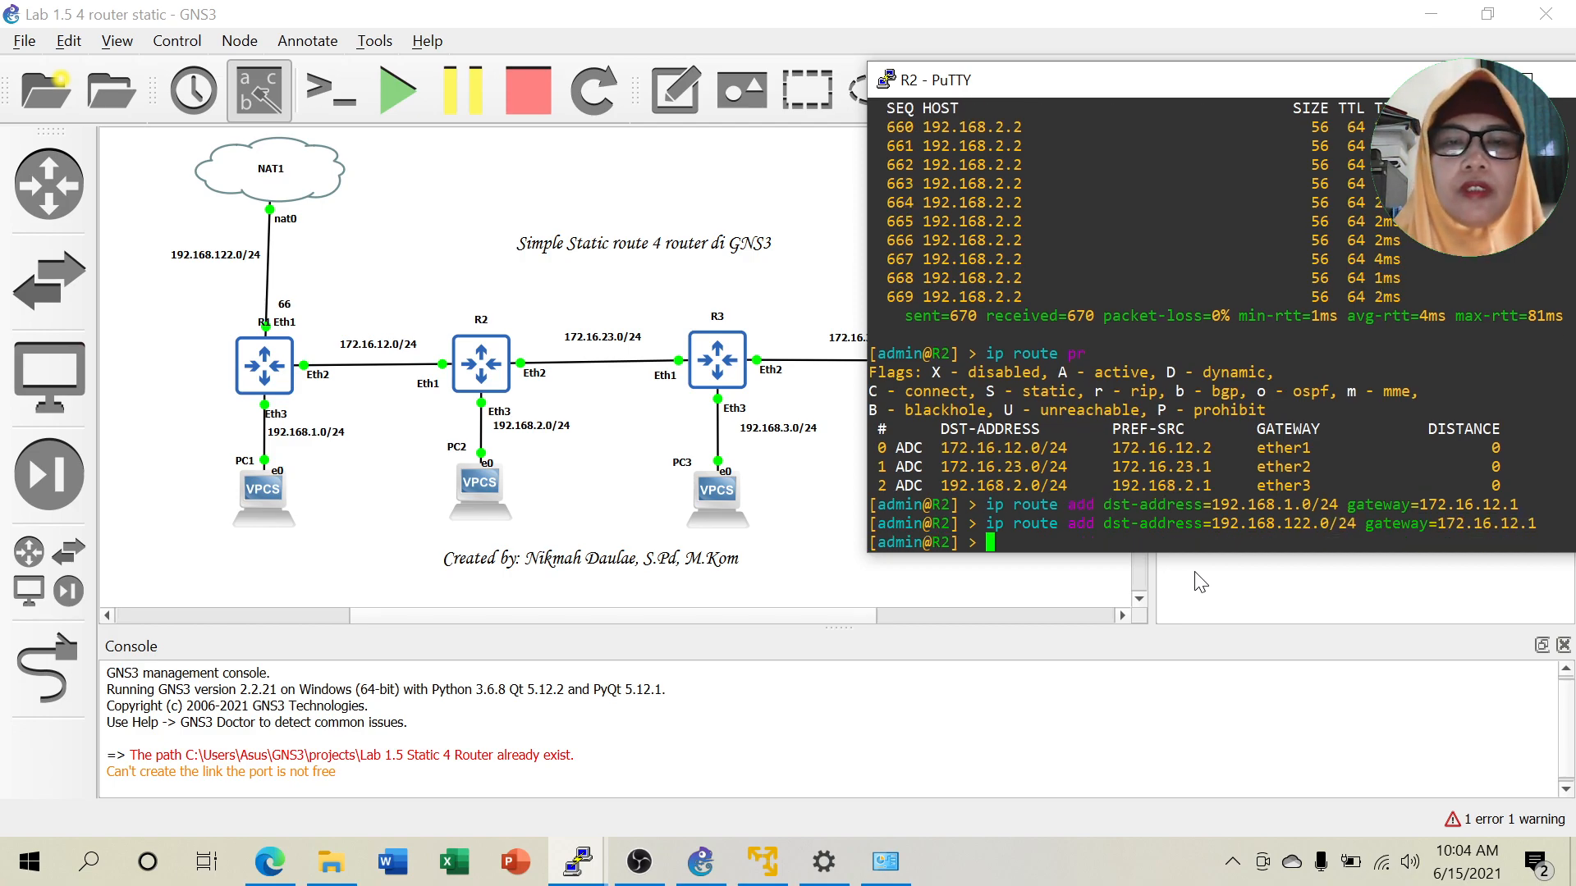
# Add R2's route to 192.168.3.0/24 via gateway 172.16.23.2.
pyautogui.press('Up')
pyautogui.press('Up')
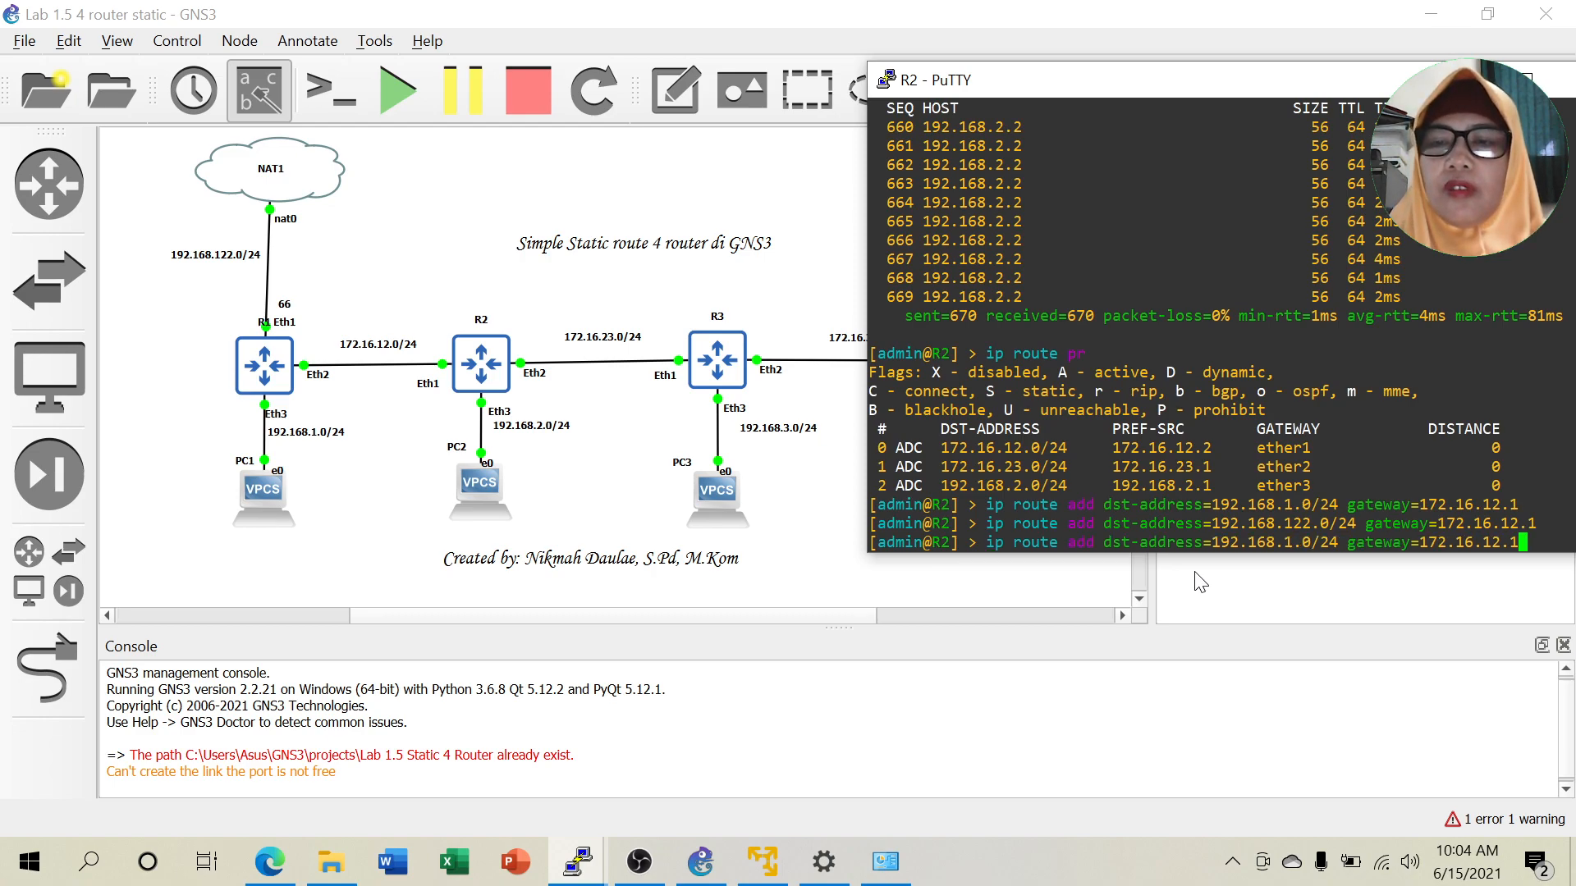
pyautogui.press('Left')
pyautogui.press('Left')
pyautogui.press('Left')
pyautogui.press('Left')
pyautogui.press('Left')
pyautogui.press('Left')
pyautogui.press('Left')
pyautogui.press('Left')
pyautogui.press('Left')
pyautogui.press('Left')
pyautogui.press('Left')
pyautogui.press('Left')
pyautogui.press('Left')
pyautogui.press('Left')
pyautogui.press('Left')
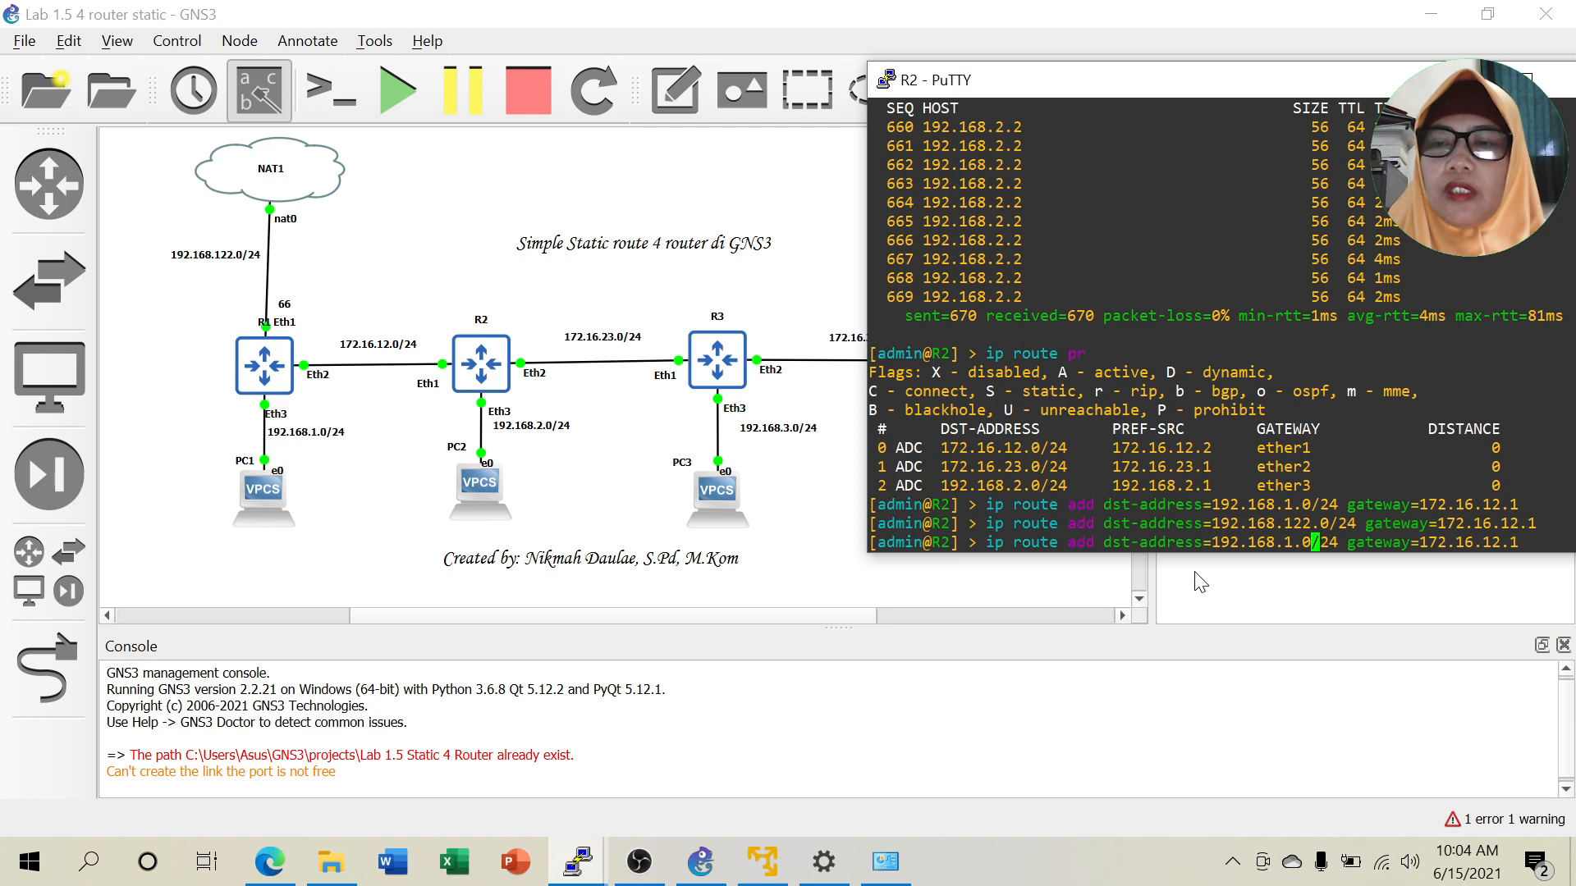
pyautogui.press('BackSpace')
pyautogui.write('3')
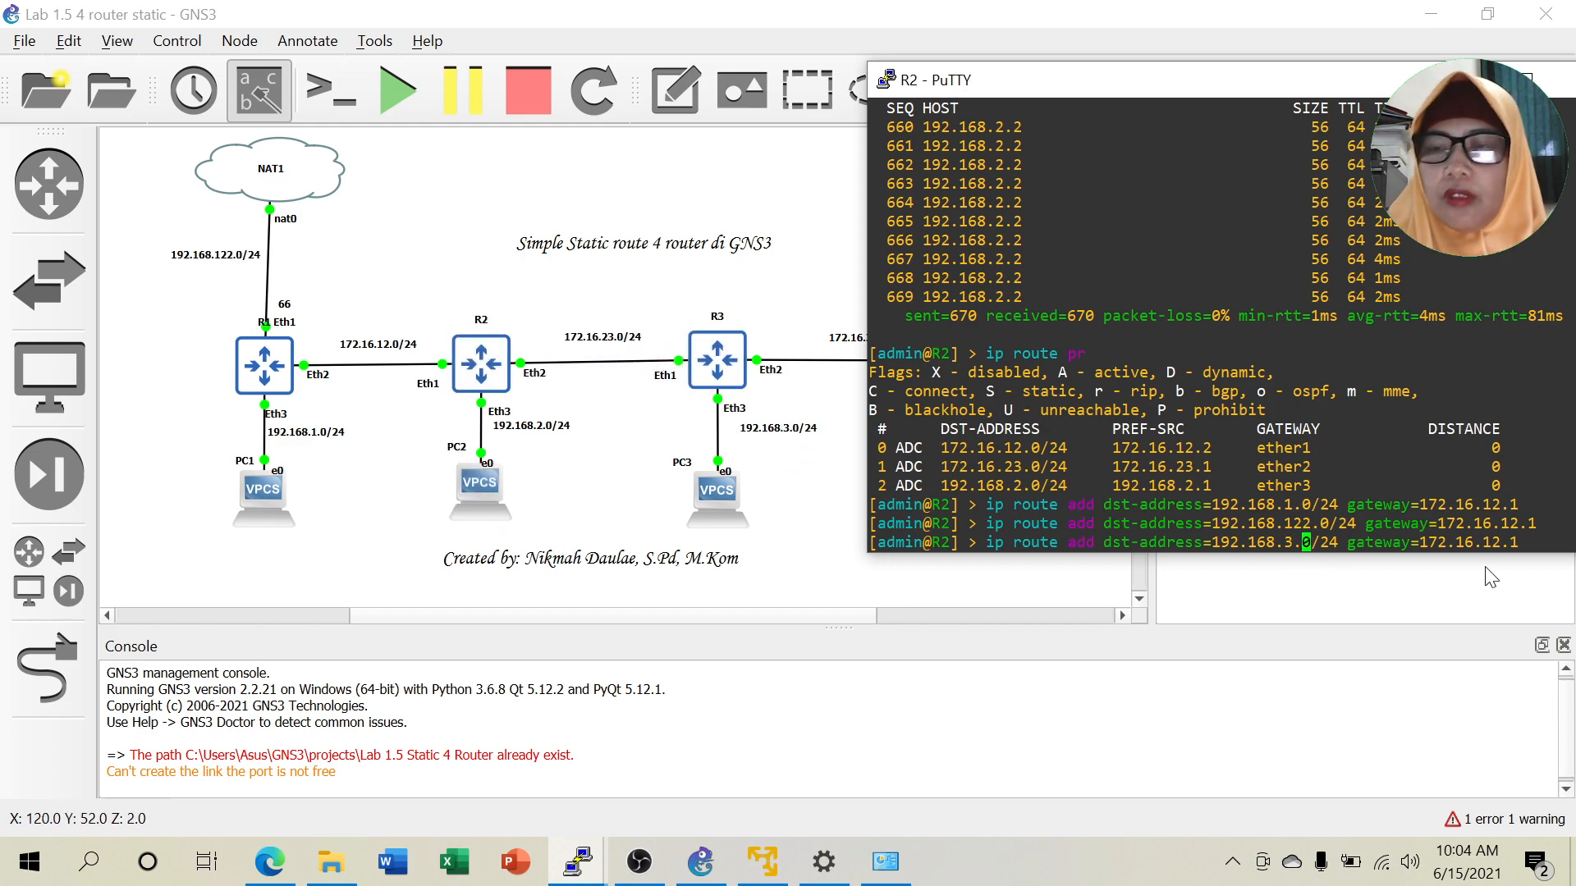
pyautogui.press('Right')
pyautogui.press('Right')
pyautogui.press('Right')
pyautogui.press('Right')
pyautogui.press('Right')
pyautogui.press('Right')
pyautogui.press('Right')
pyautogui.press('Right')
pyautogui.press('Right')
pyautogui.press('Right')
pyautogui.press('Right')
pyautogui.press('Right')
pyautogui.press('Right')
pyautogui.press('Right')
pyautogui.press('Right')
pyautogui.press('Right')
pyautogui.press('Right')
pyautogui.press('Right')
pyautogui.press('Right')
pyautogui.press('Right')
pyautogui.press('Right')
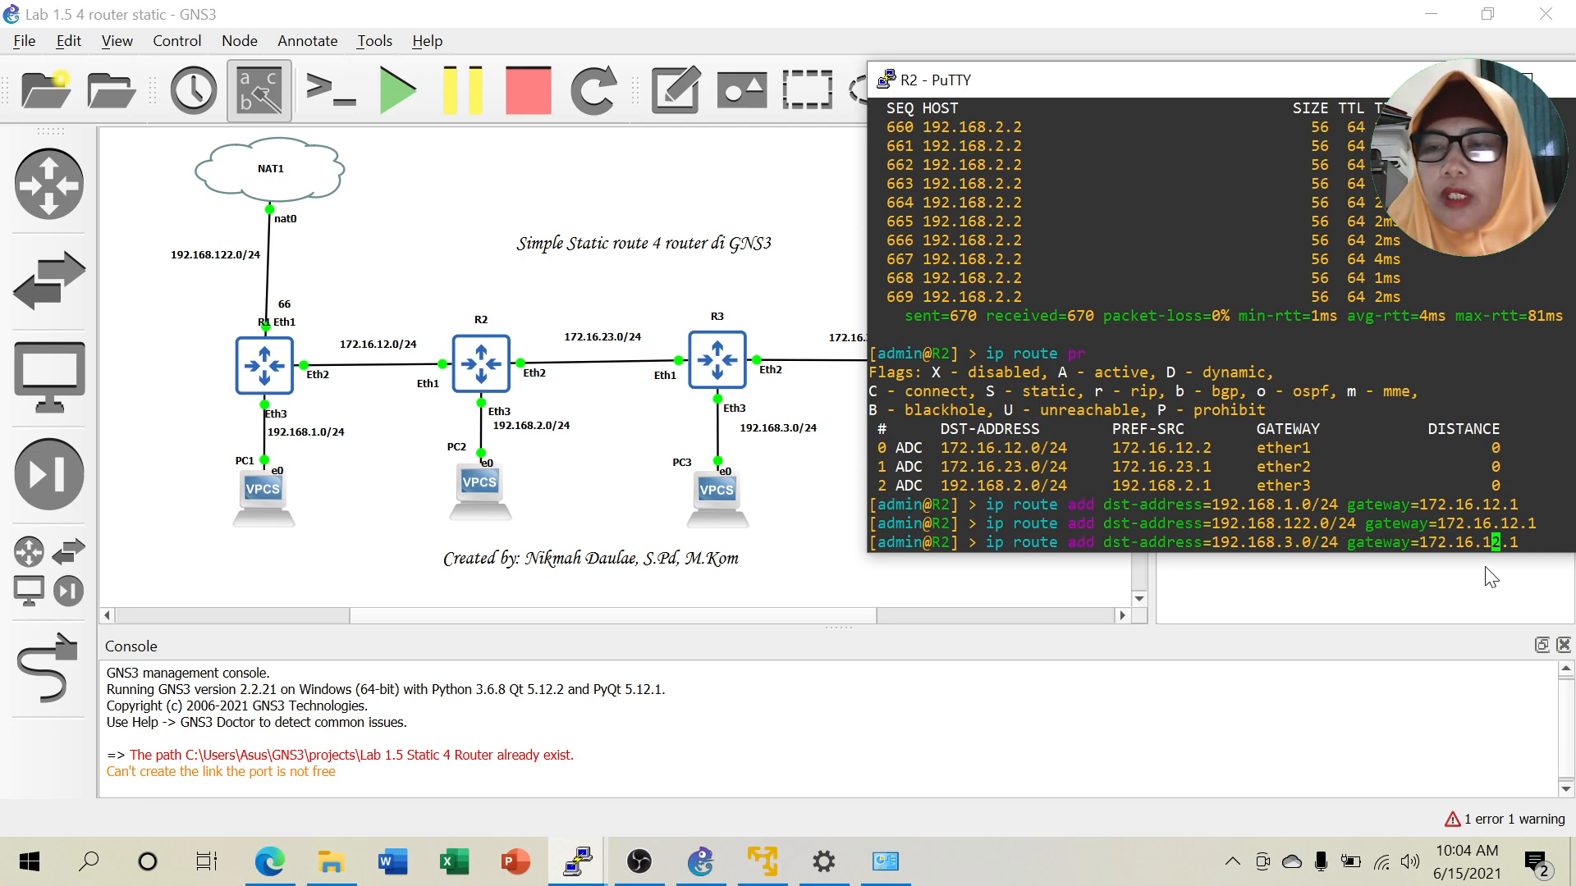
pyautogui.press('BackSpace')
pyautogui.press('BackSpace')
pyautogui.press('BackSpace')
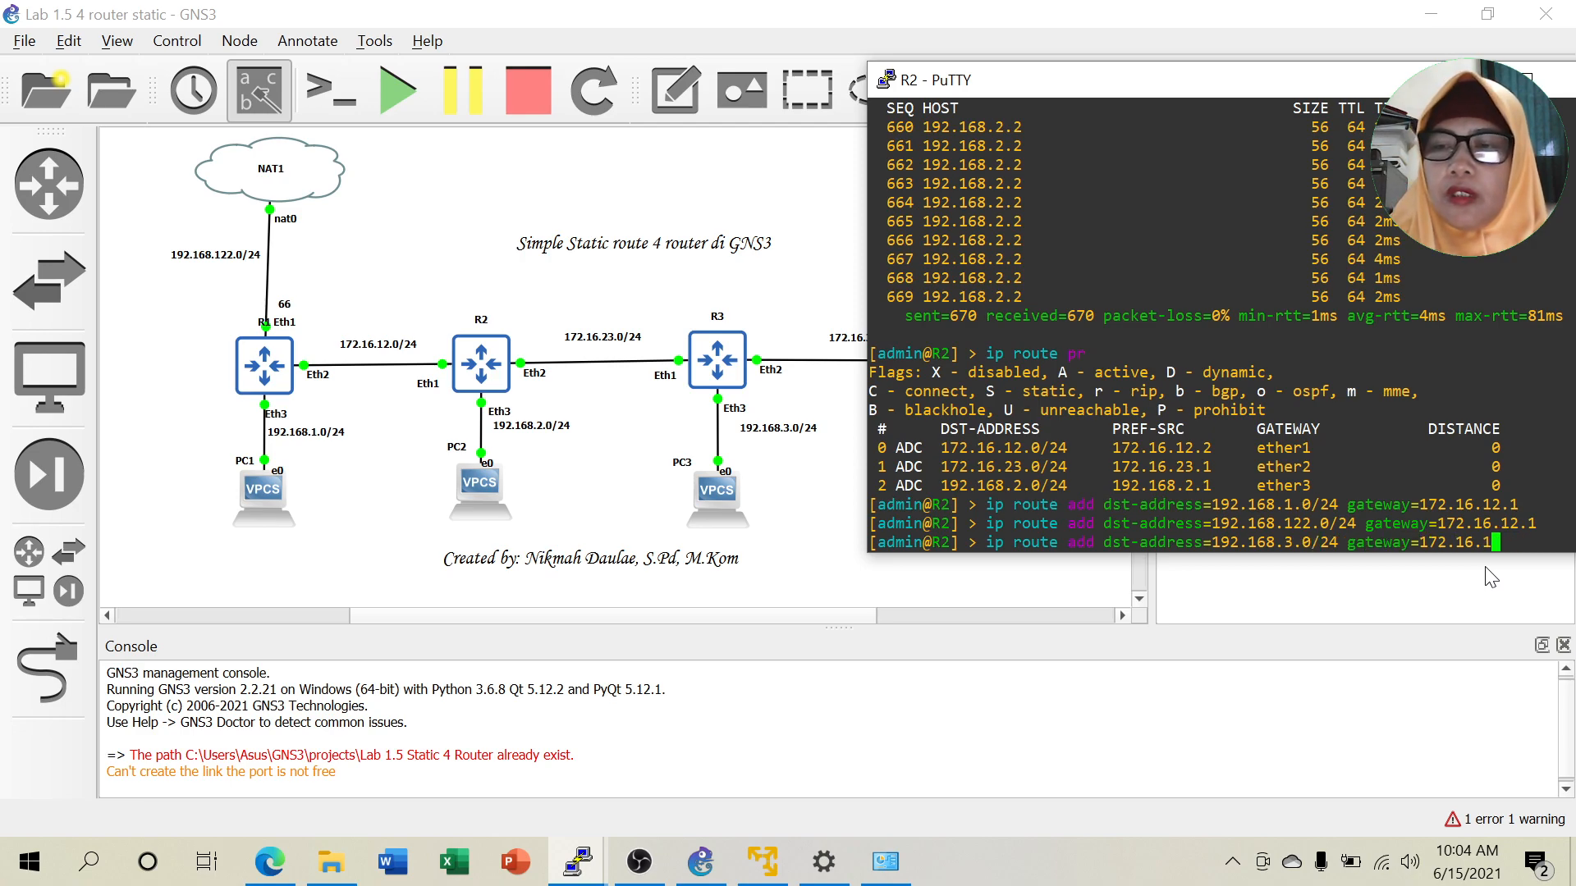
pyautogui.write('23.2')
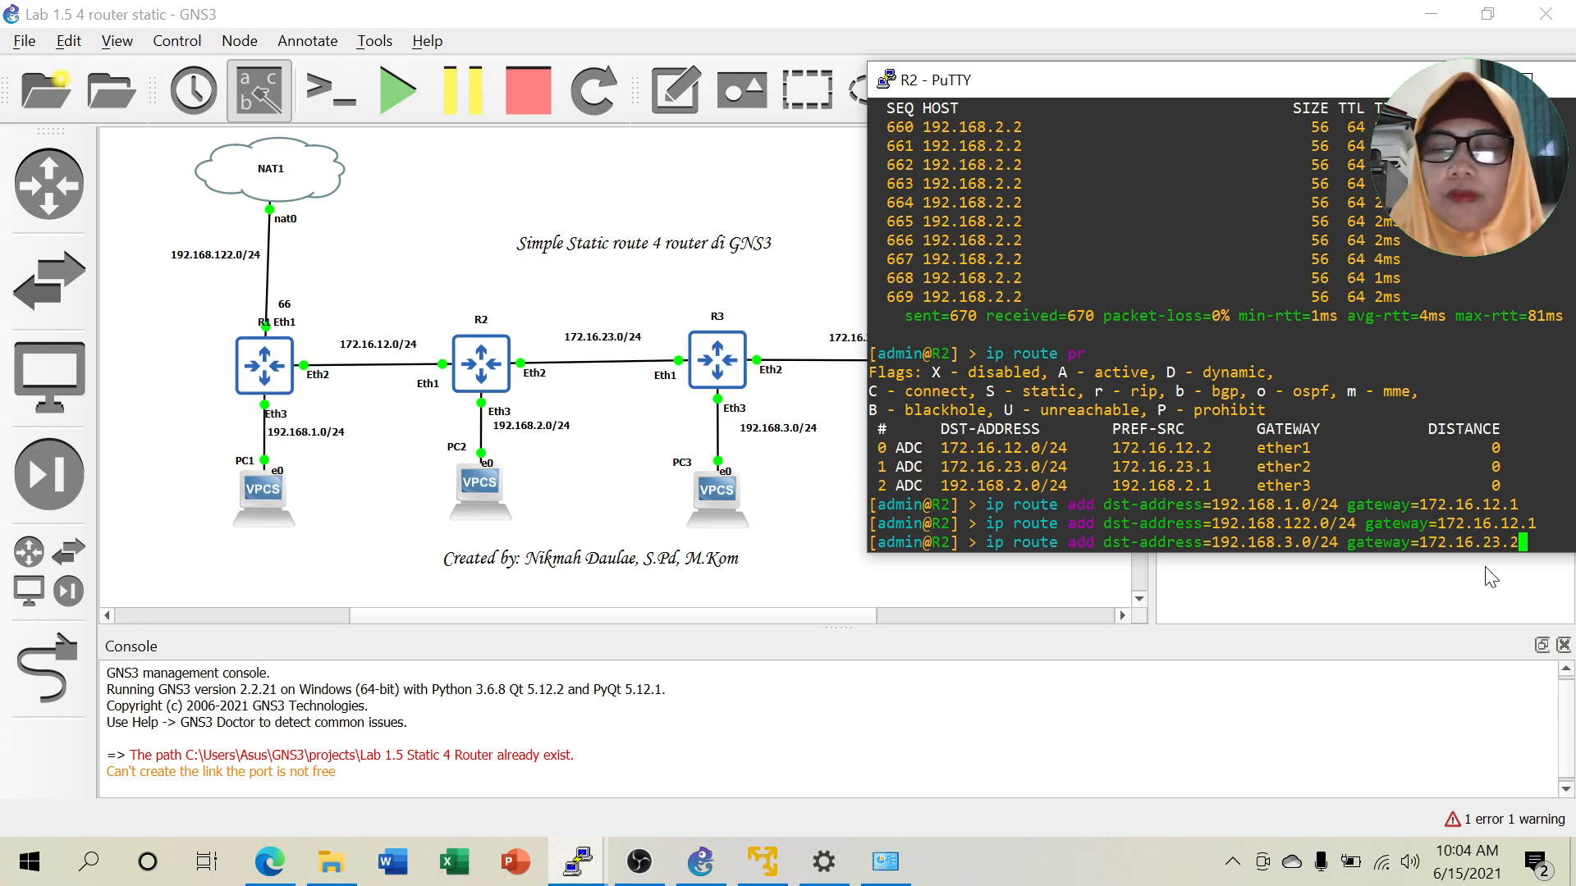
pyautogui.press('Return')
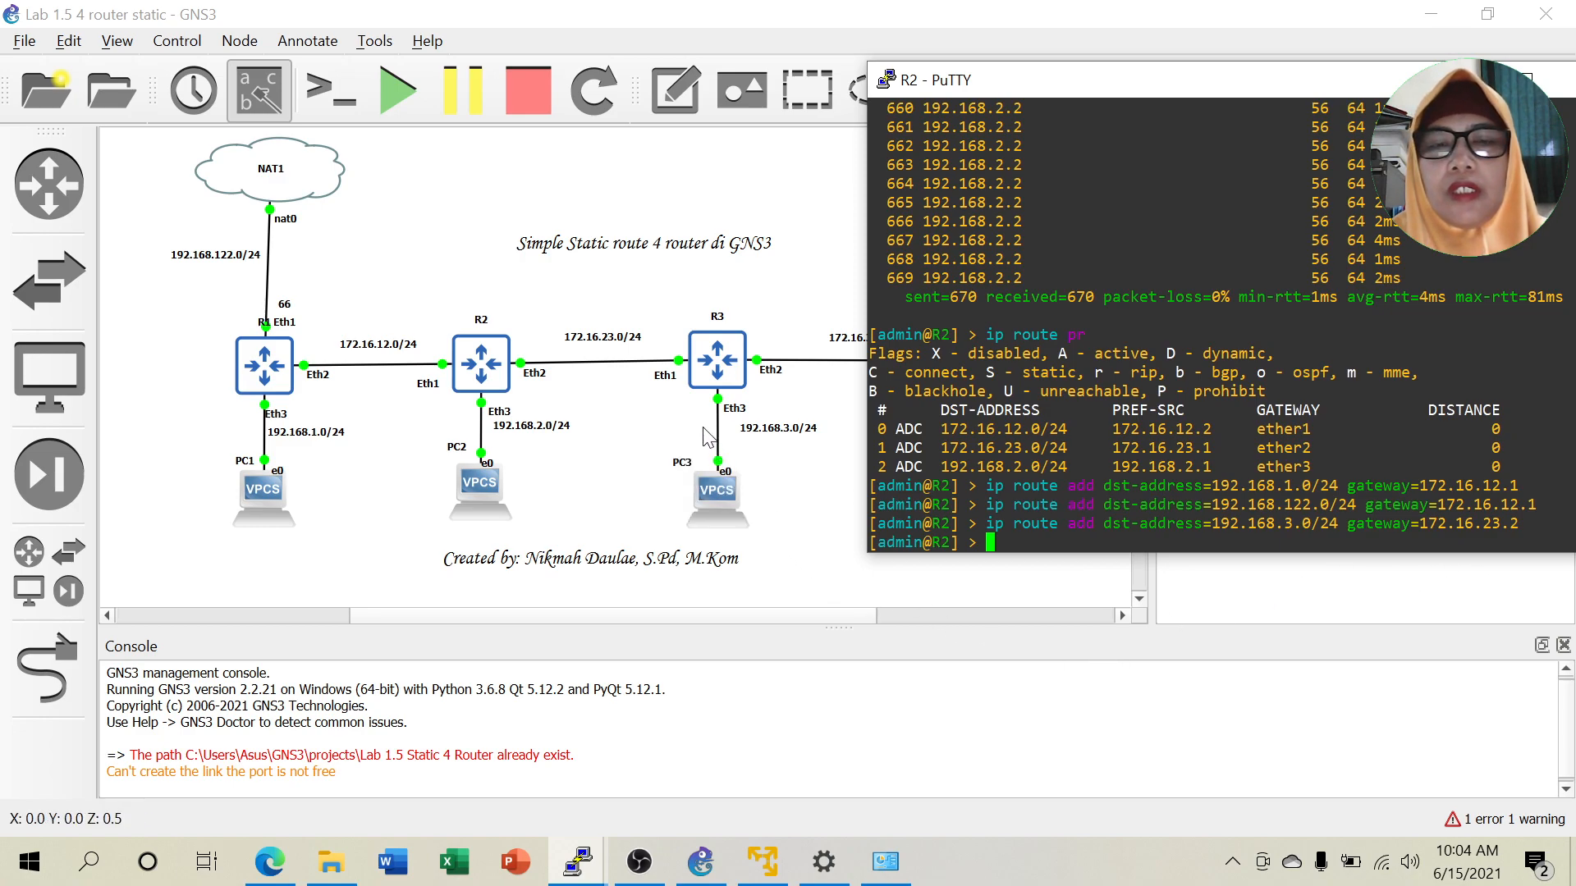
# Add R2's route to 172.16.34.0/24 via 172.16.23.2.
pyautogui.moveTo(1171, 79); pyautogui.dragTo(1222, 89)
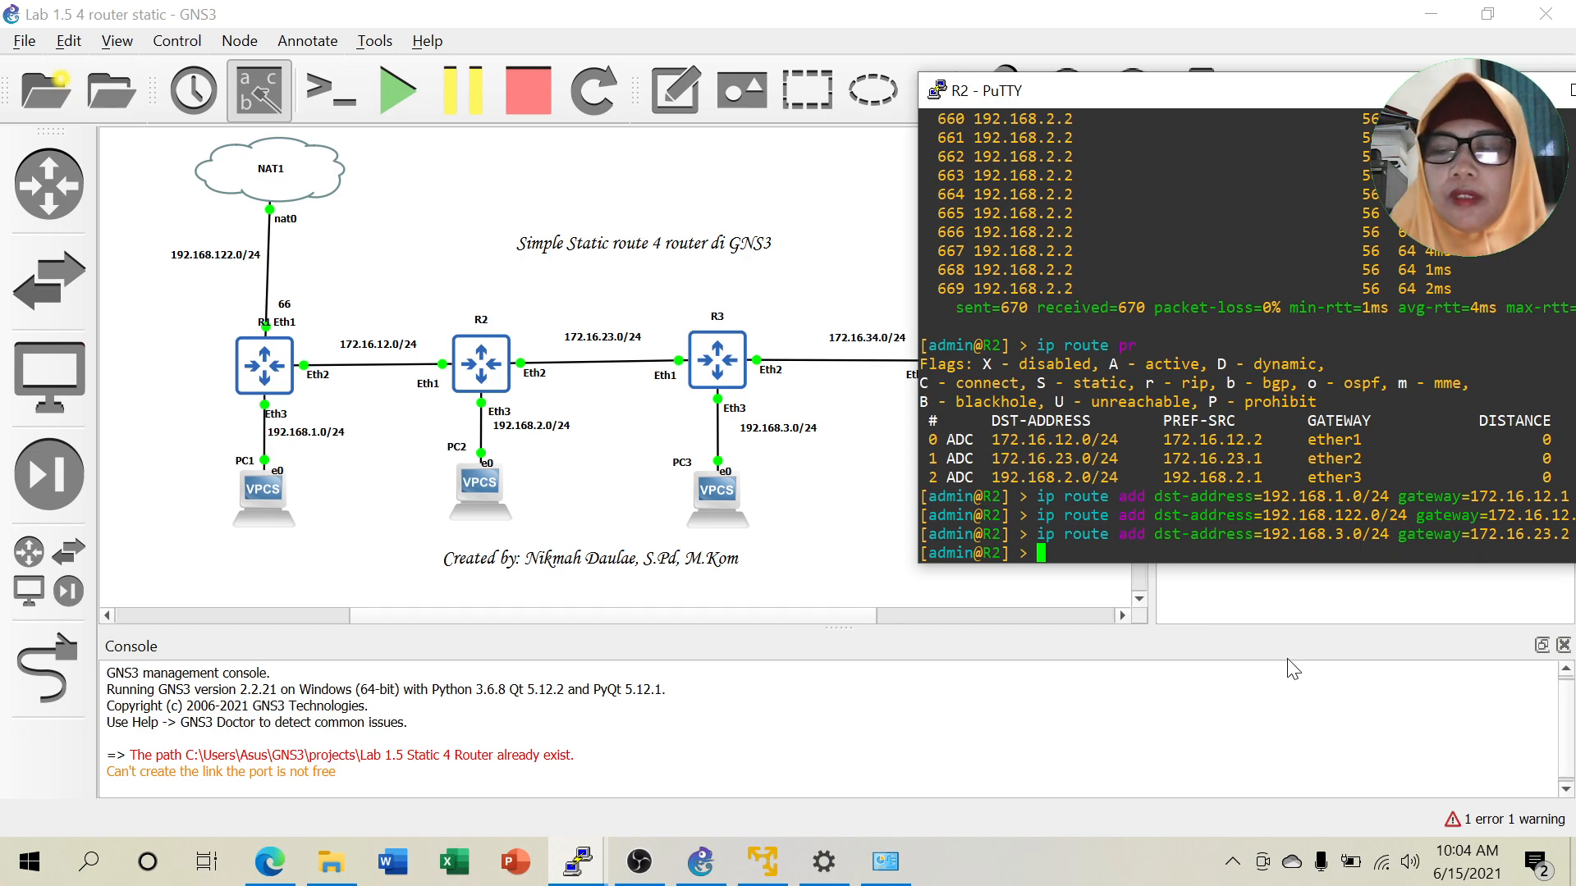
pyautogui.press('Up')
pyautogui.press('Left')
pyautogui.press('Left')
pyautogui.press('Left')
pyautogui.press('Left')
pyautogui.press('Left')
pyautogui.press('Left')
pyautogui.press('Left')
pyautogui.press('Left')
pyautogui.press('Left')
pyautogui.press('Left')
pyautogui.press('Left')
pyautogui.press('Left')
pyautogui.press('Left')
pyautogui.press('Left')
pyautogui.press('Left')
pyautogui.press('Left')
pyautogui.press('Left')
pyautogui.press('Left')
pyautogui.press('Left')
pyautogui.press('Left')
pyautogui.press('BackSpace')
pyautogui.press('BackSpace')
pyautogui.press('BackSpace')
pyautogui.press('BackSpace')
pyautogui.press('BackSpace')
pyautogui.press('BackSpace')
pyautogui.press('BackSpace')
pyautogui.press('BackSpace')
pyautogui.press('BackSpace')
pyautogui.write('17')
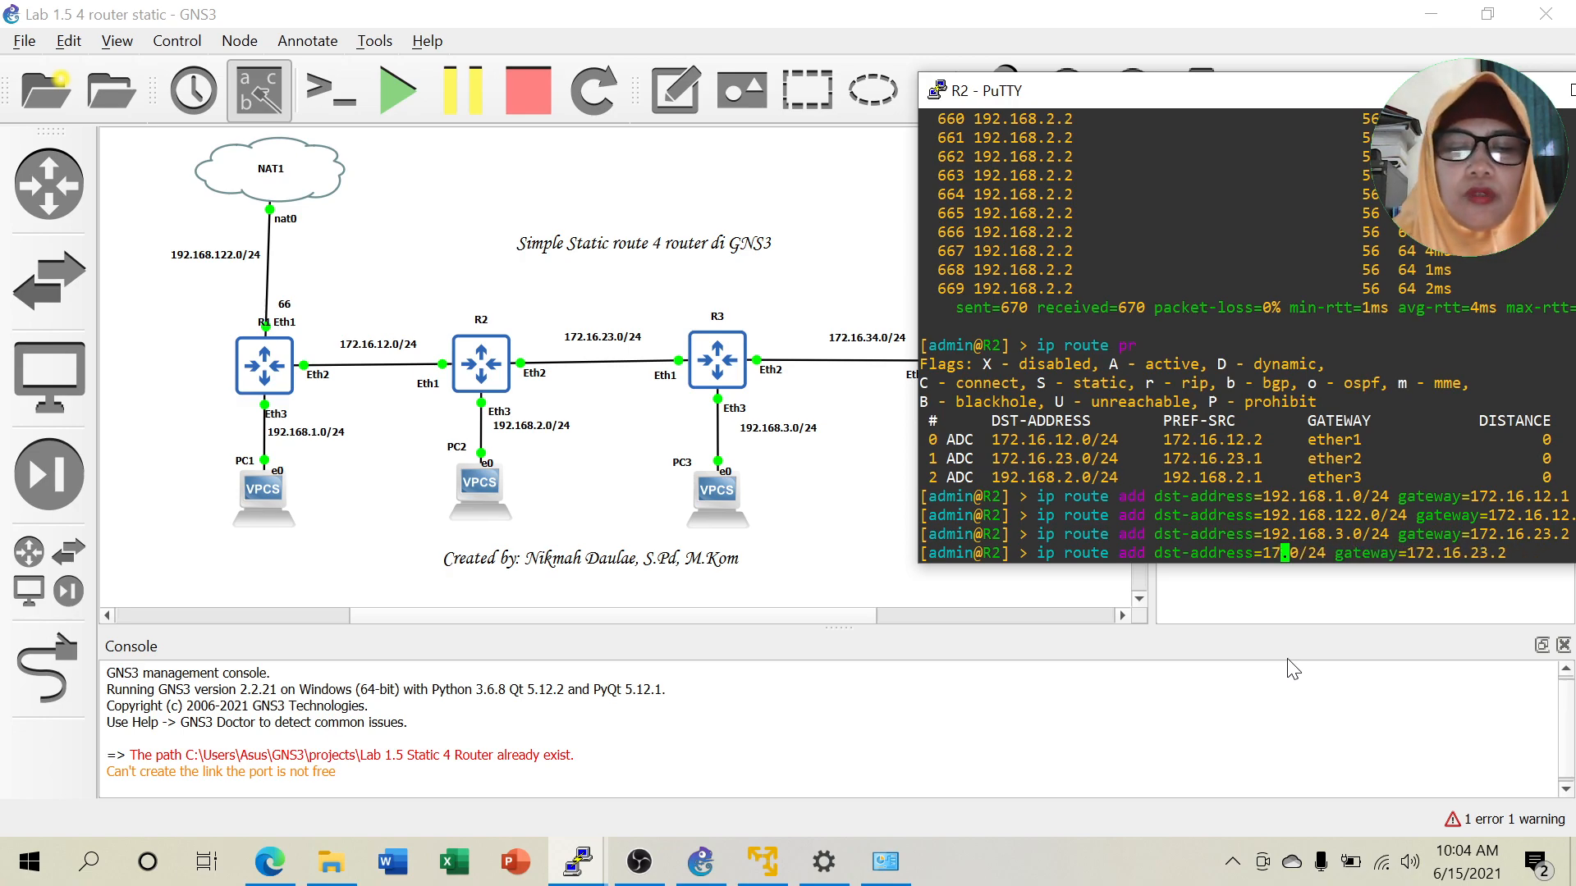
pyautogui.write('2.16.')
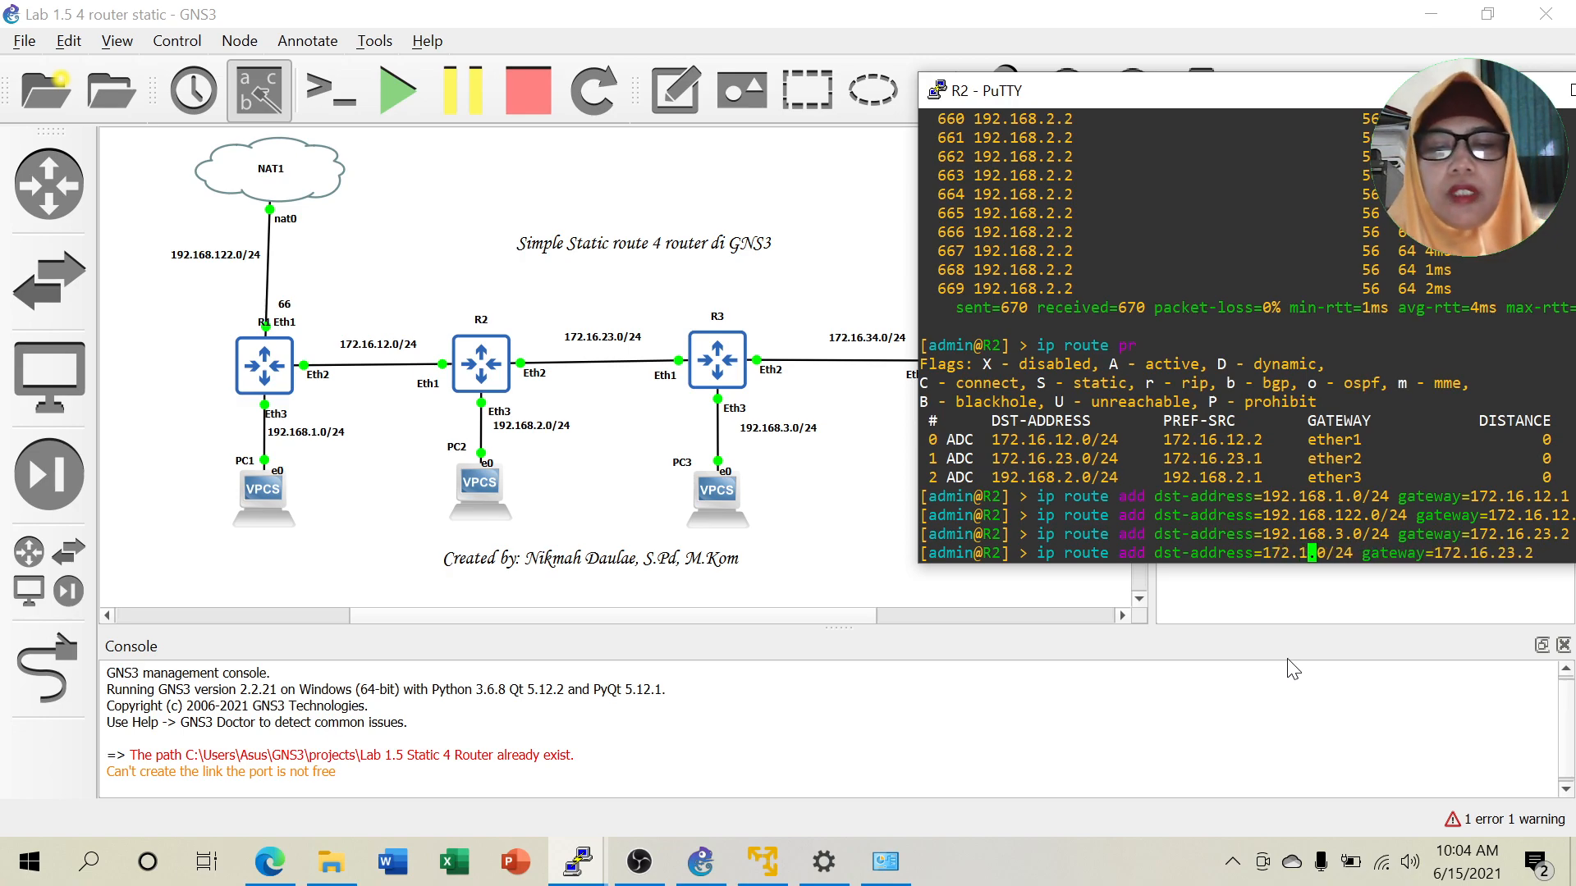
pyautogui.write('34')
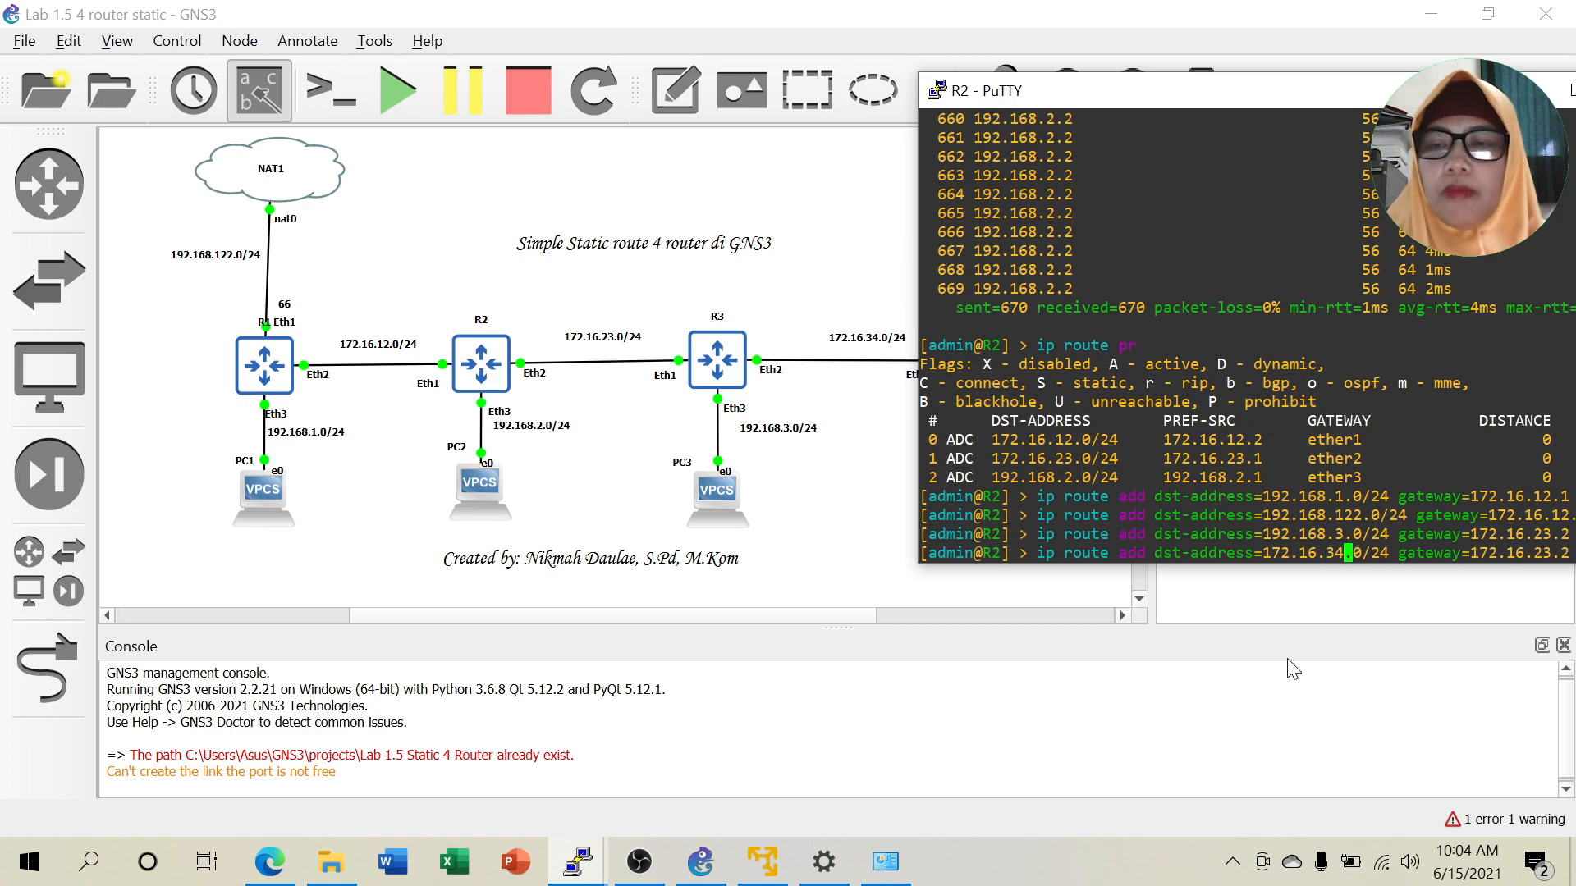
pyautogui.press('Return')
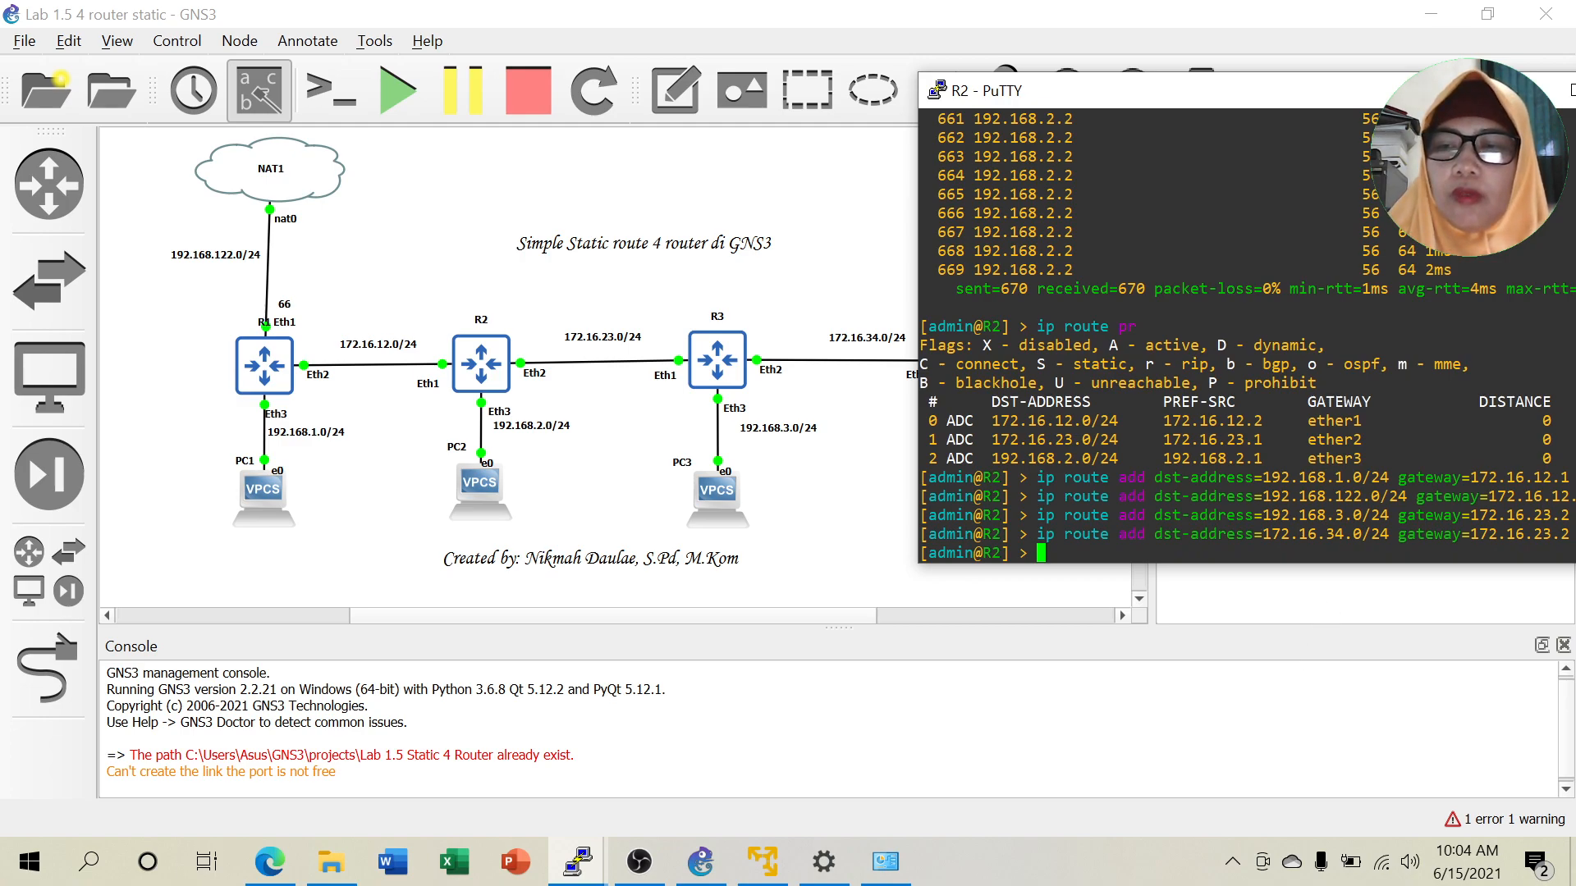
# Add R2's route to 192.168.4.0/24 via 172.16.23.2 and type 'ip route pr'.
pyautogui.press('Up')
pyautogui.press('Left')
pyautogui.press('Left')
pyautogui.press('Left')
pyautogui.press('Left')
pyautogui.press('Left')
pyautogui.press('Left')
pyautogui.press('Left')
pyautogui.press('Left')
pyautogui.press('Left')
pyautogui.press('Left')
pyautogui.press('Left')
pyautogui.press('Left')
pyautogui.press('Left')
pyautogui.press('Left')
pyautogui.press('Left')
pyautogui.press('Left')
pyautogui.press('Left')
pyautogui.press('Left')
pyautogui.press('Left')
pyautogui.press('Left')
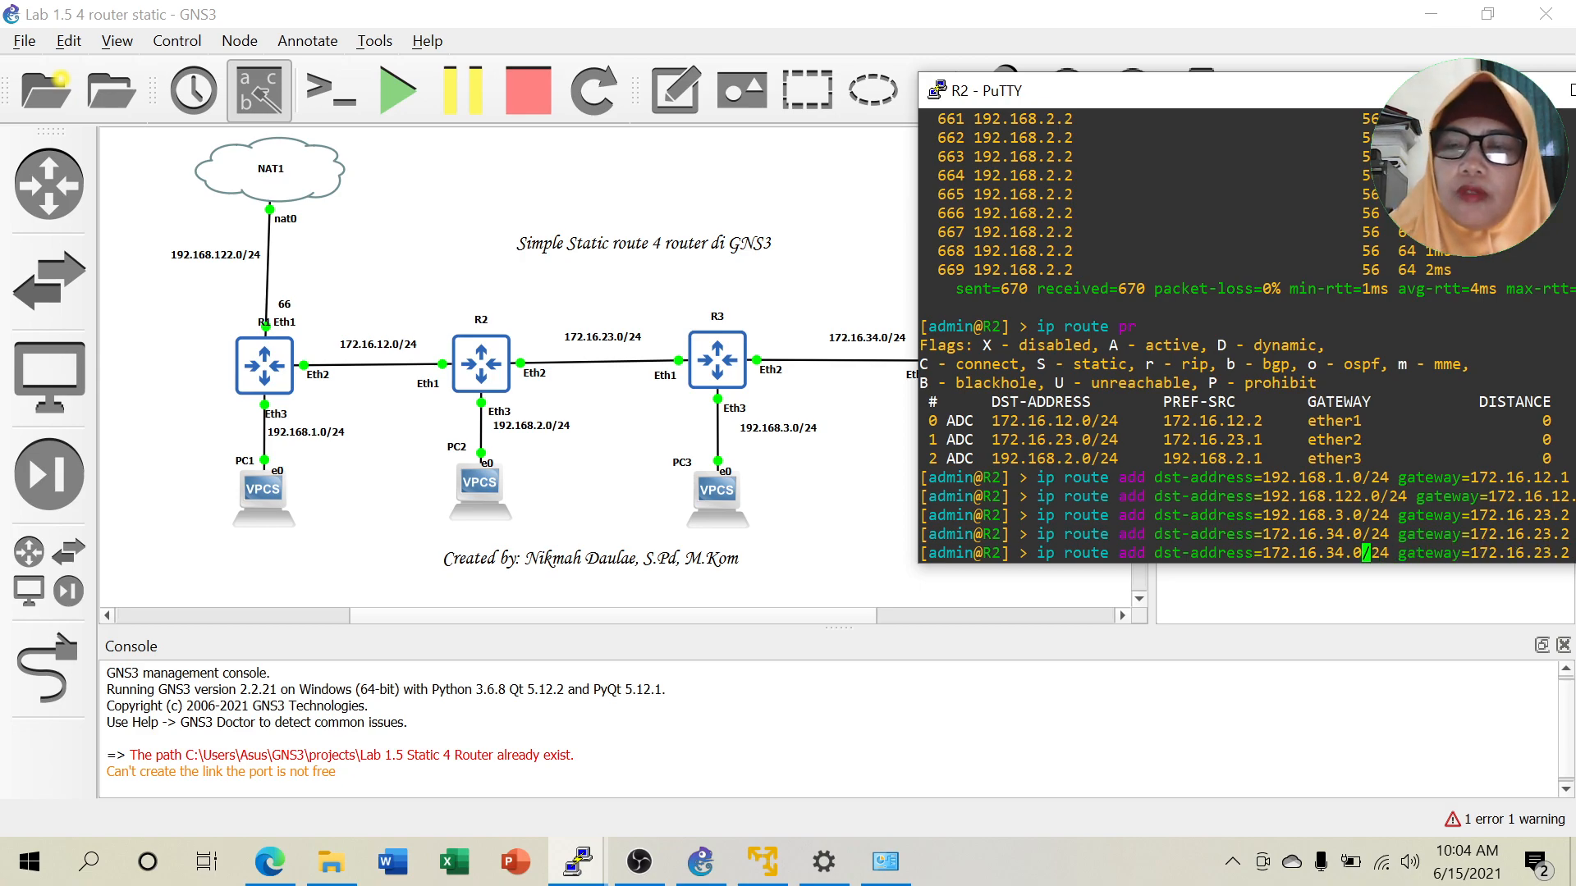
pyautogui.press('BackSpace')
pyautogui.press('BackSpace')
pyautogui.press('BackSpace')
pyautogui.press('BackSpace')
pyautogui.press('BackSpace')
pyautogui.press('BackSpace')
pyautogui.press('BackSpace')
pyautogui.press('BackSpace')
pyautogui.press('BackSpace')
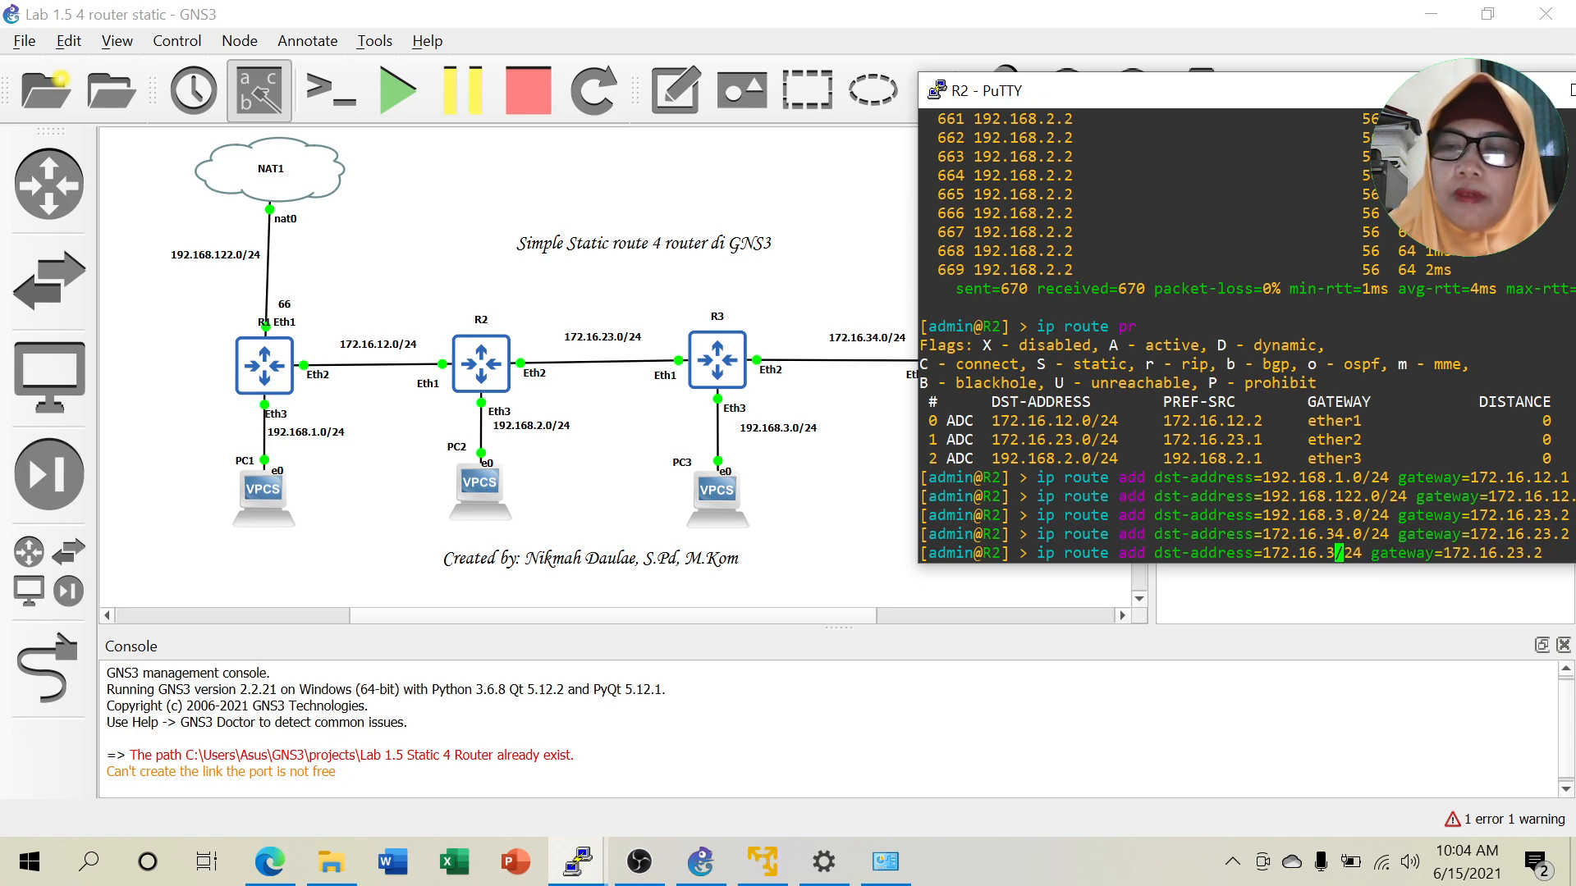
pyautogui.press('BackSpace')
pyautogui.write('92.168.')
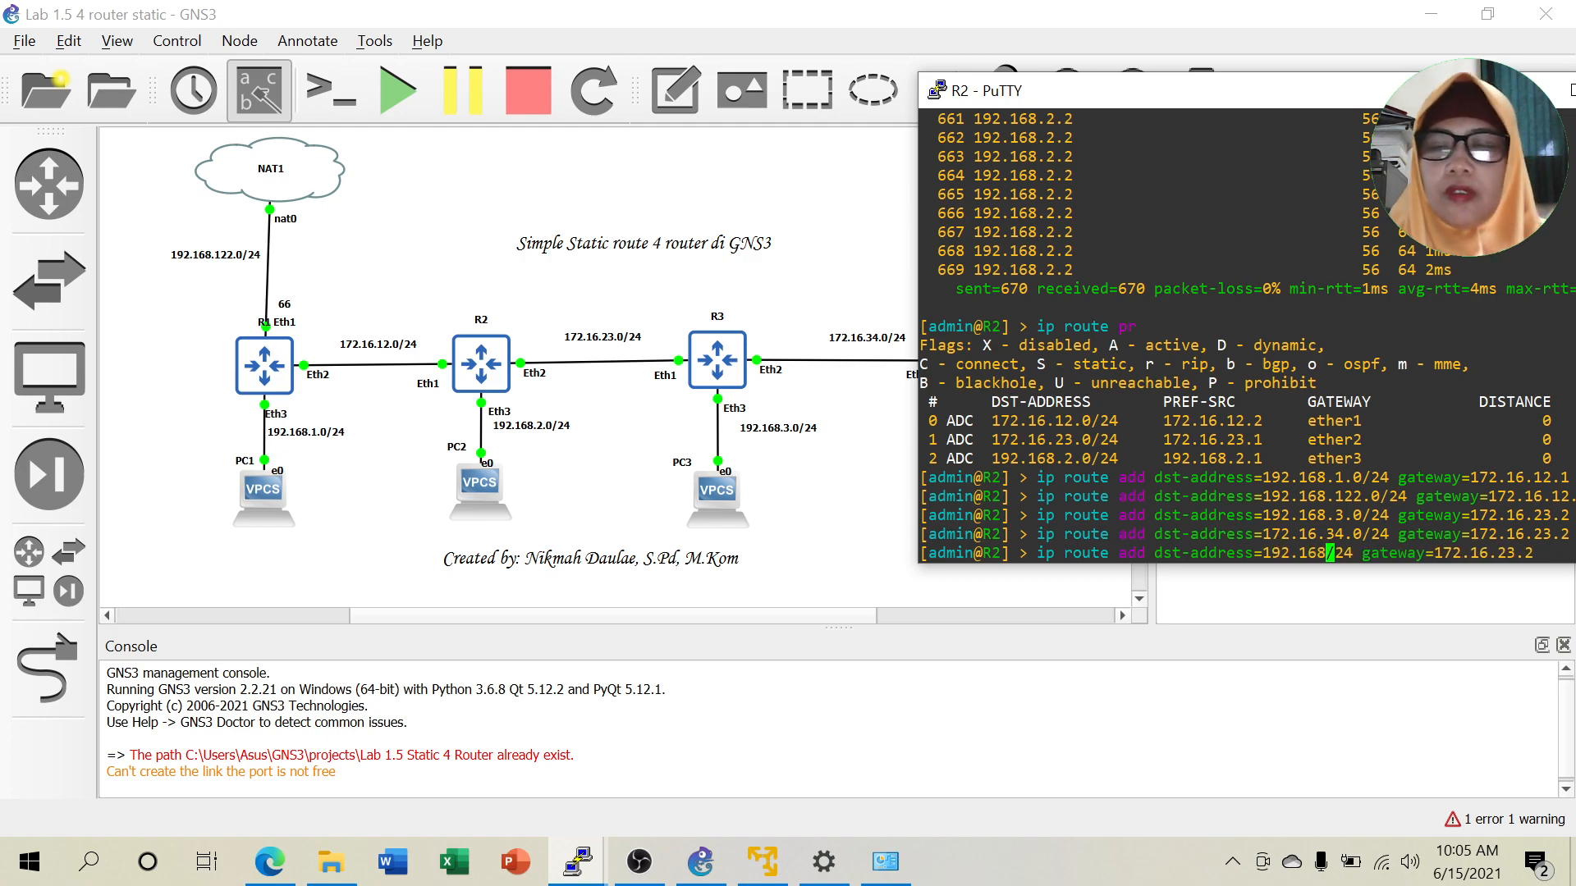
pyautogui.write('4.')
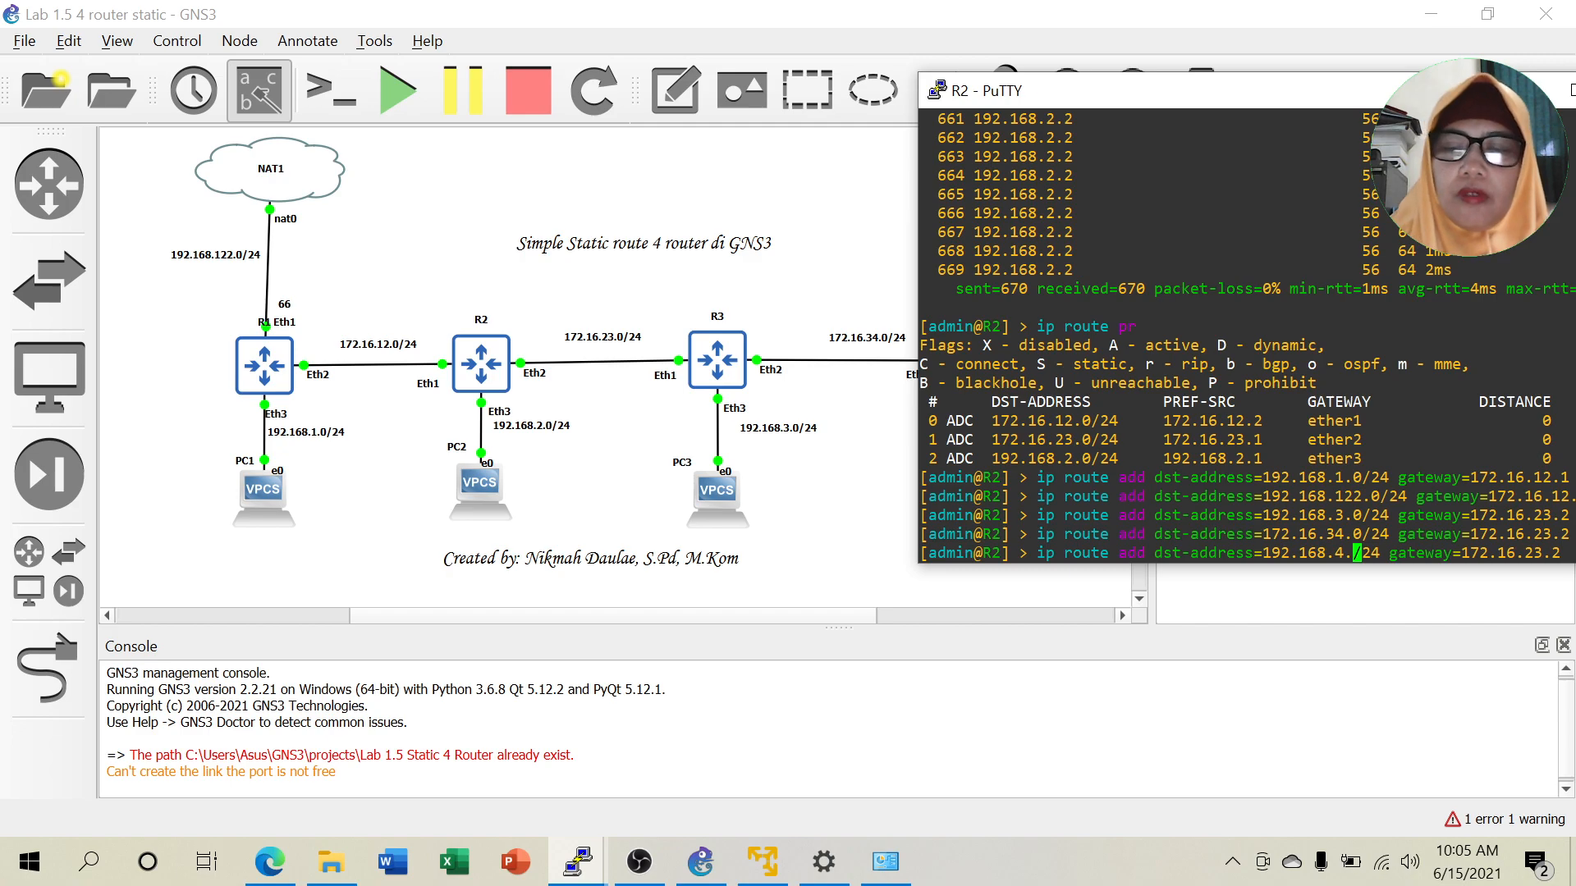
pyautogui.write('0')
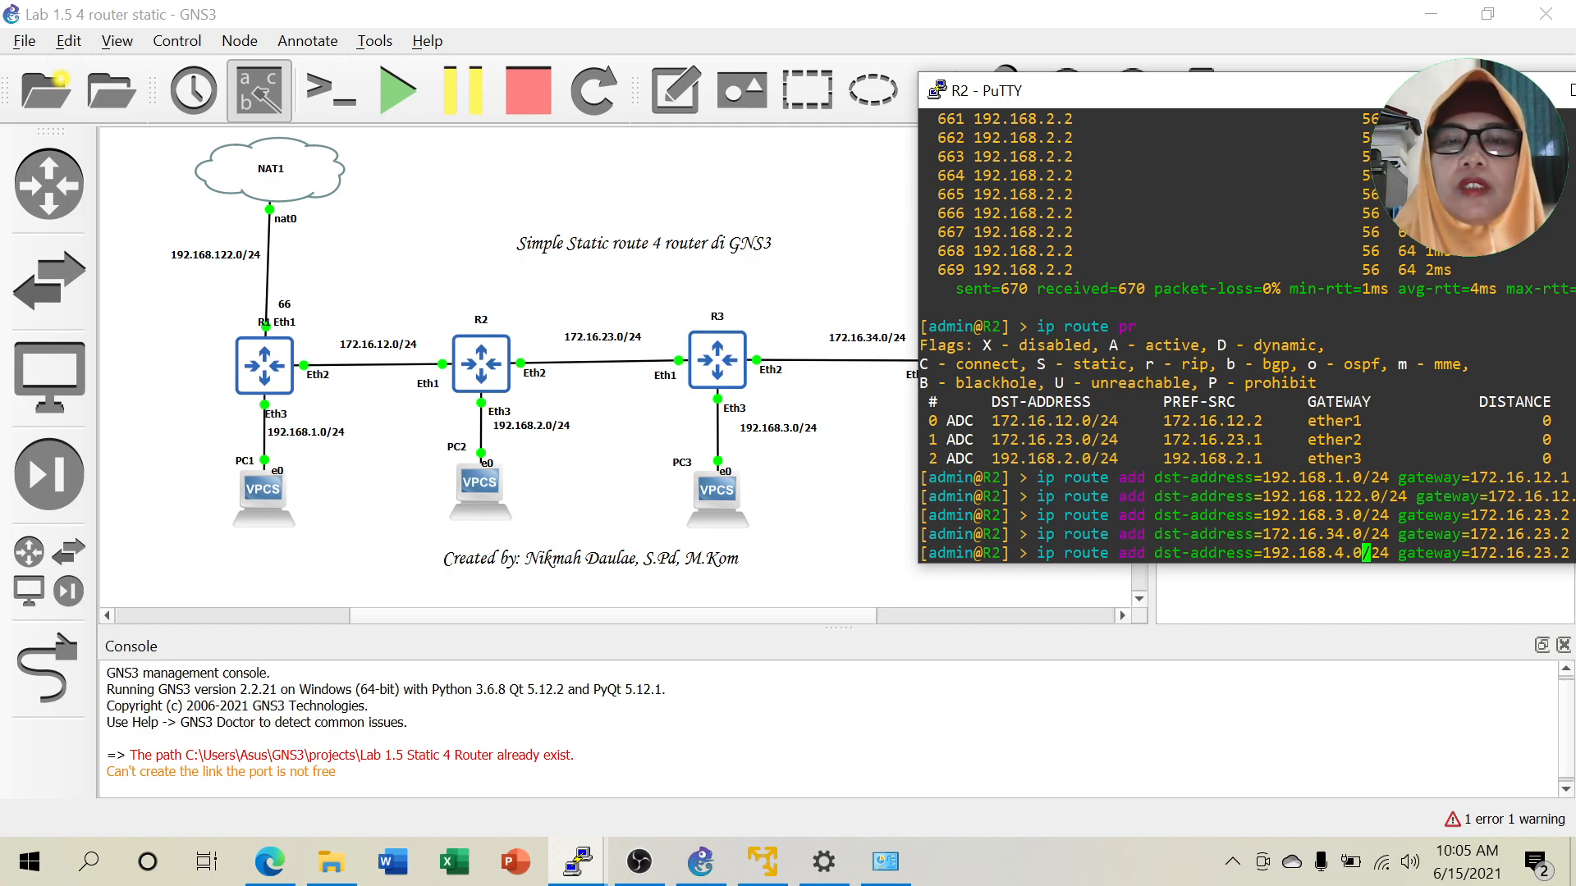
pyautogui.press('Return')
pyautogui.write('i')
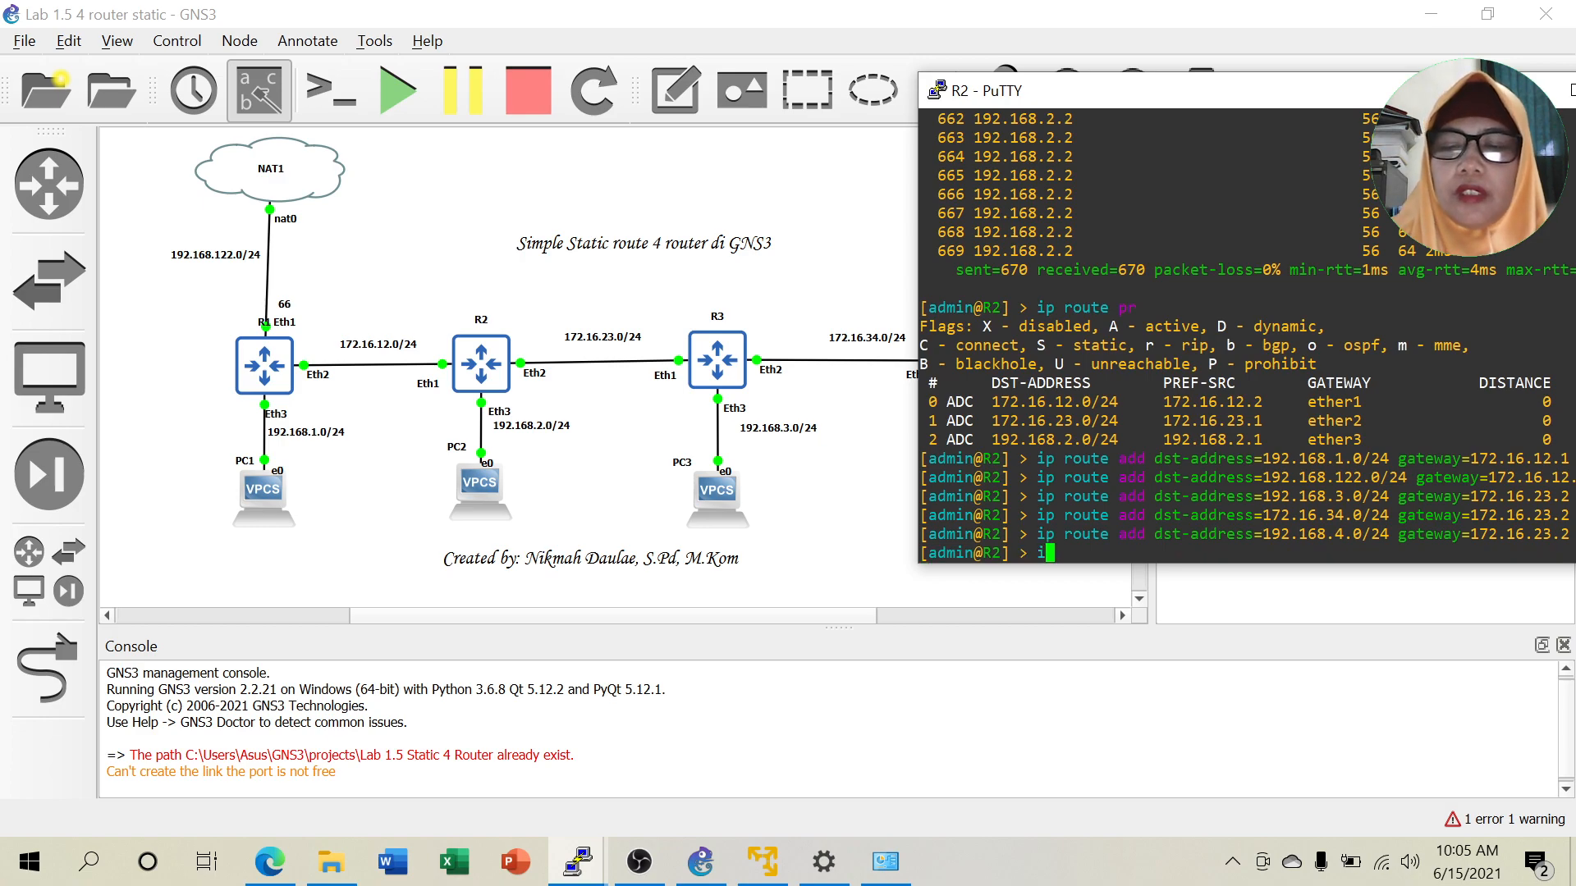
pyautogui.write('p route pr')
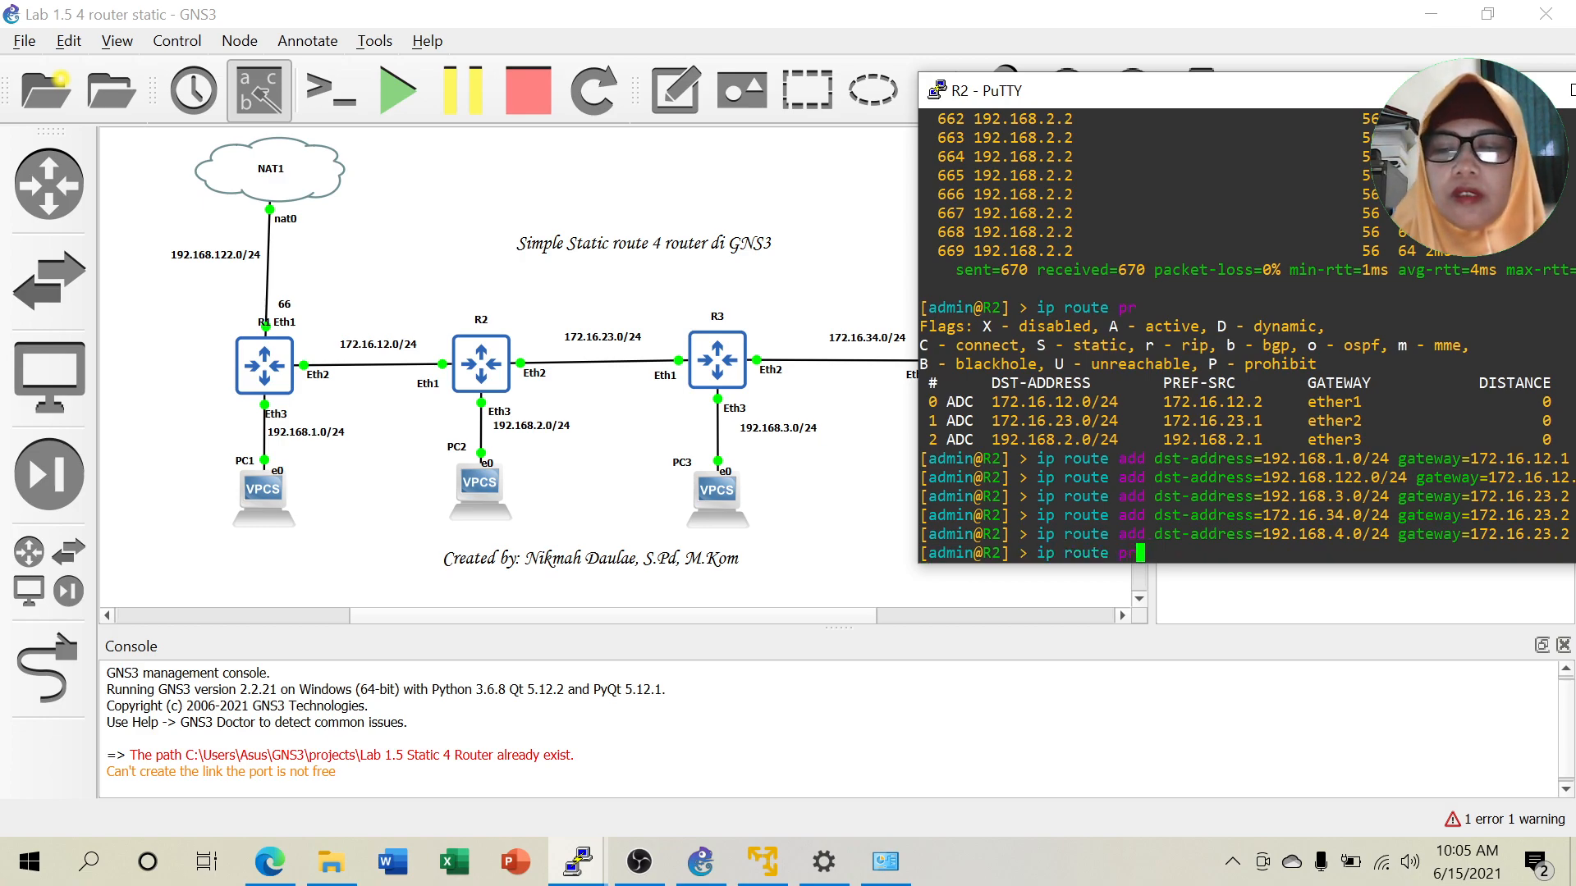
pyautogui.press('Return')
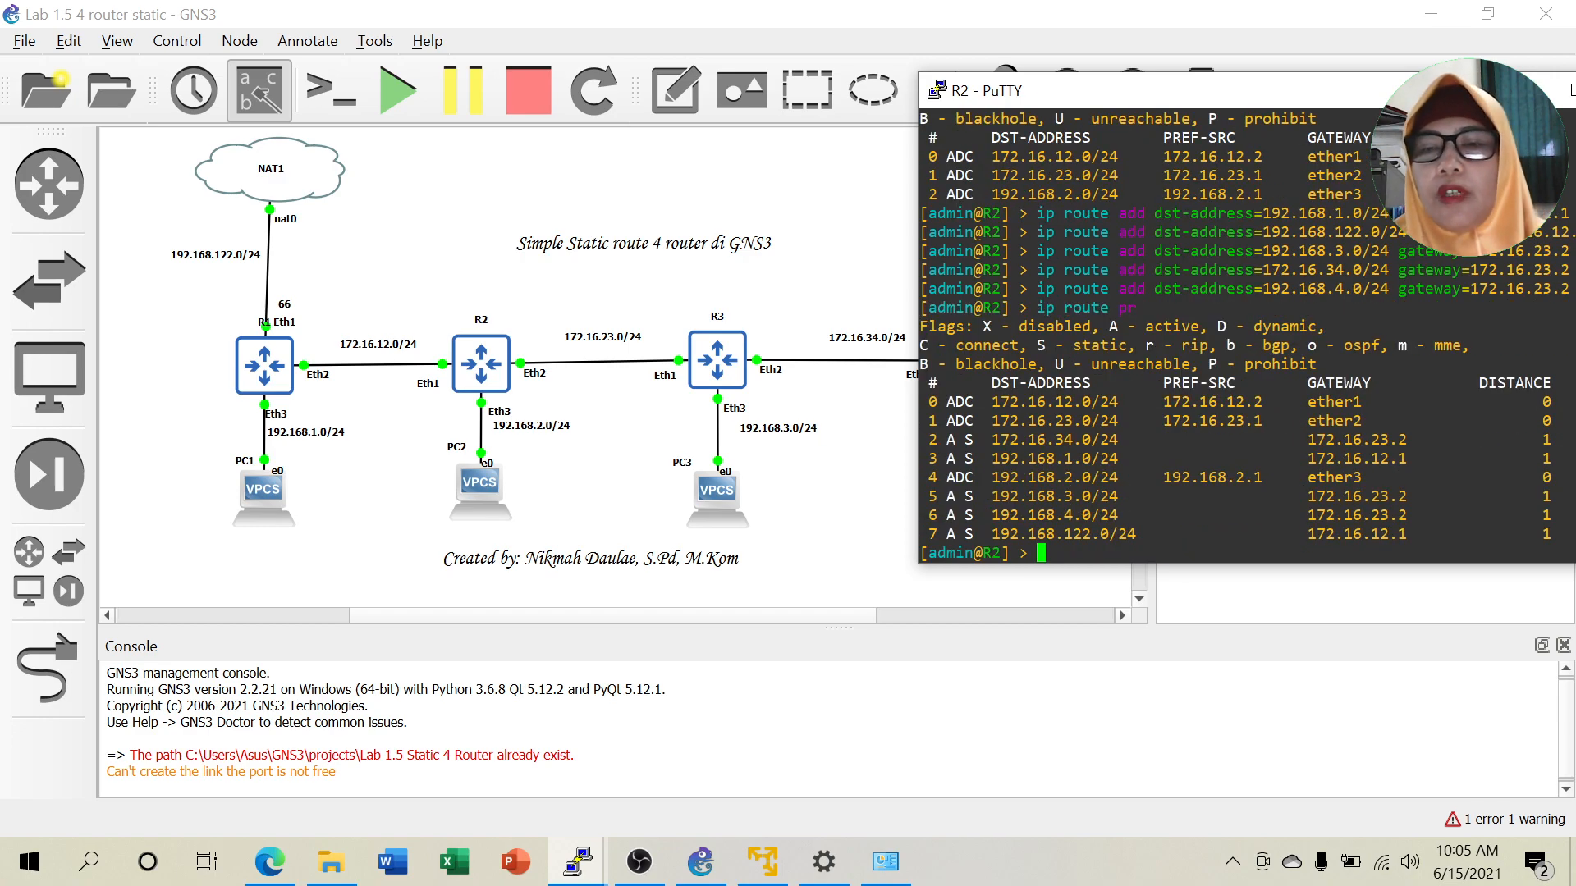
pyautogui.moveTo(1537, 440); pyautogui.dragTo(1561, 478)
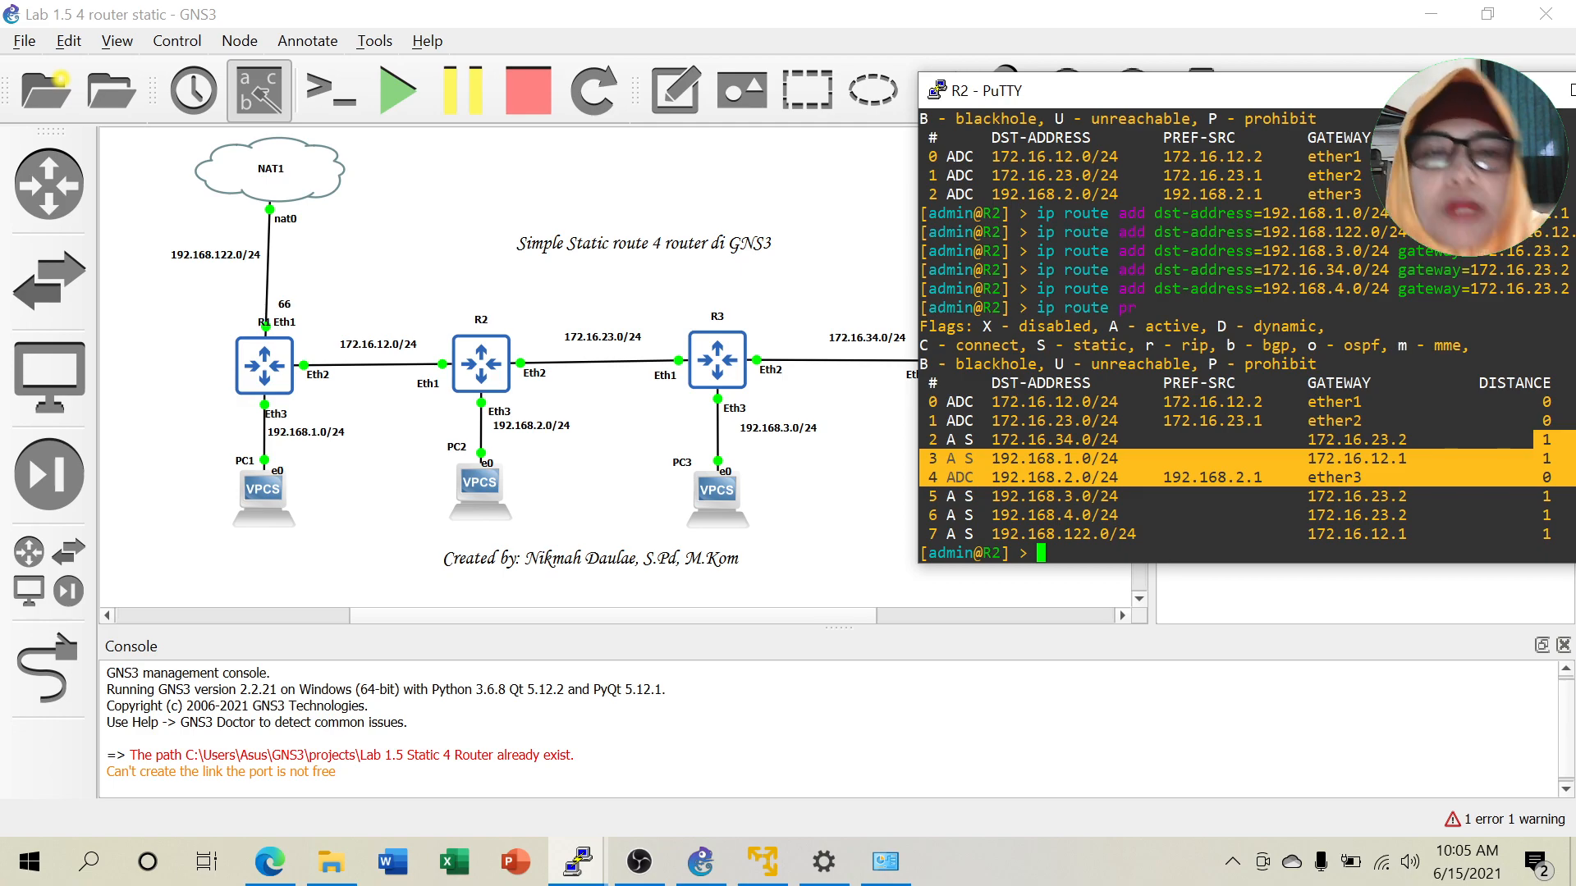
pyautogui.click(1519, 466)
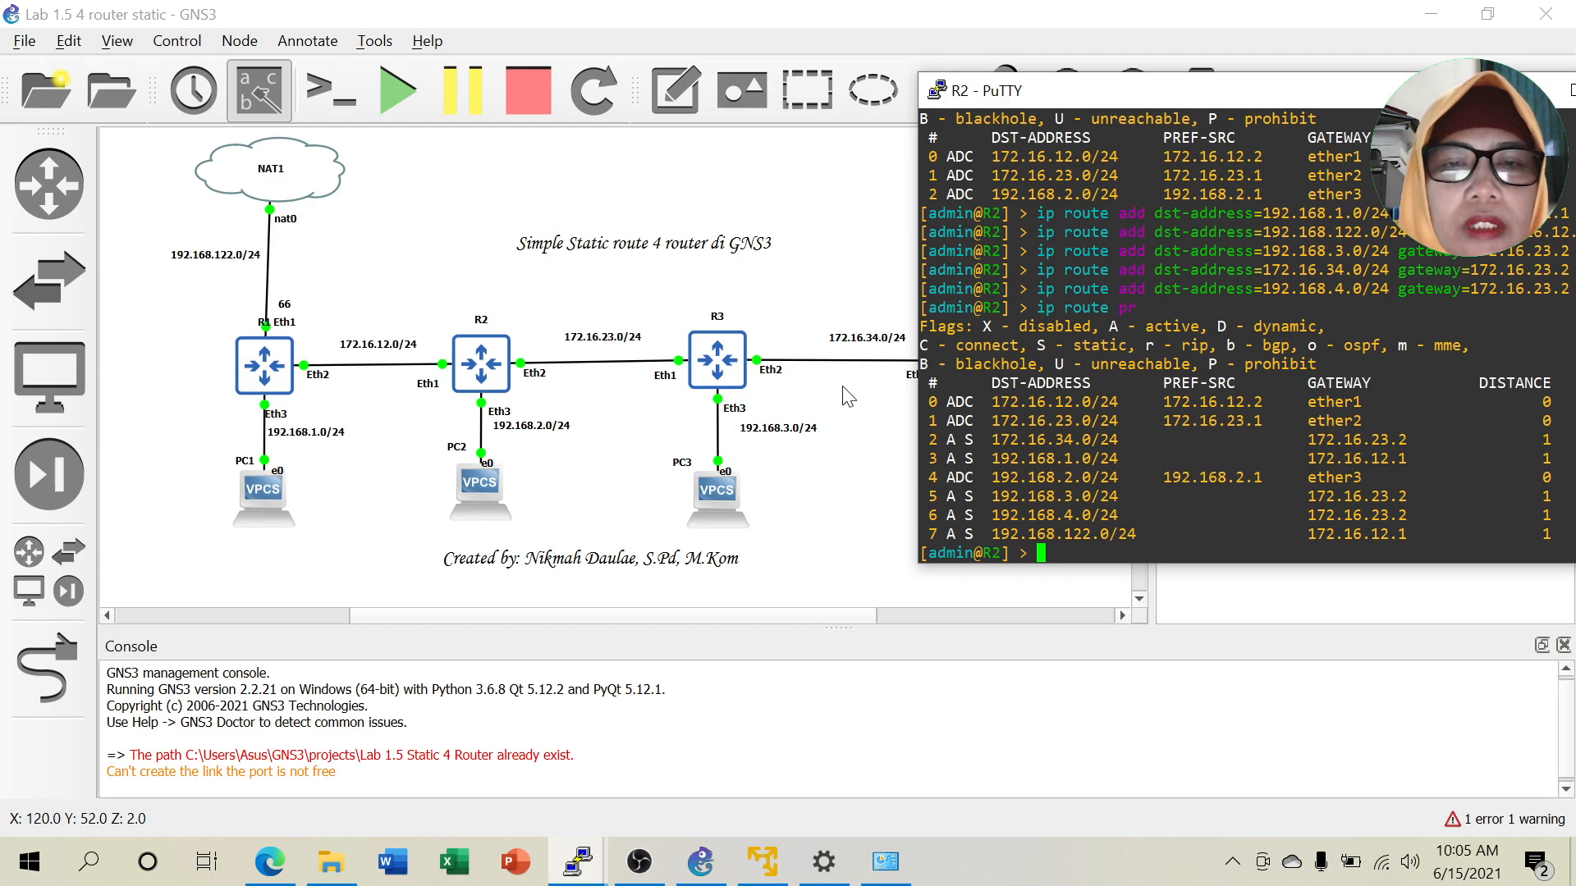
pyautogui.moveTo(992, 440); pyautogui.dragTo(1118, 440)
pyautogui.moveTo(991, 459); pyautogui.dragTo(1136, 459)
pyautogui.moveTo(984, 496); pyautogui.dragTo(1144, 496)
pyautogui.moveTo(983, 514); pyautogui.dragTo(1135, 515)
pyautogui.moveTo(982, 533); pyautogui.dragTo(1153, 534)
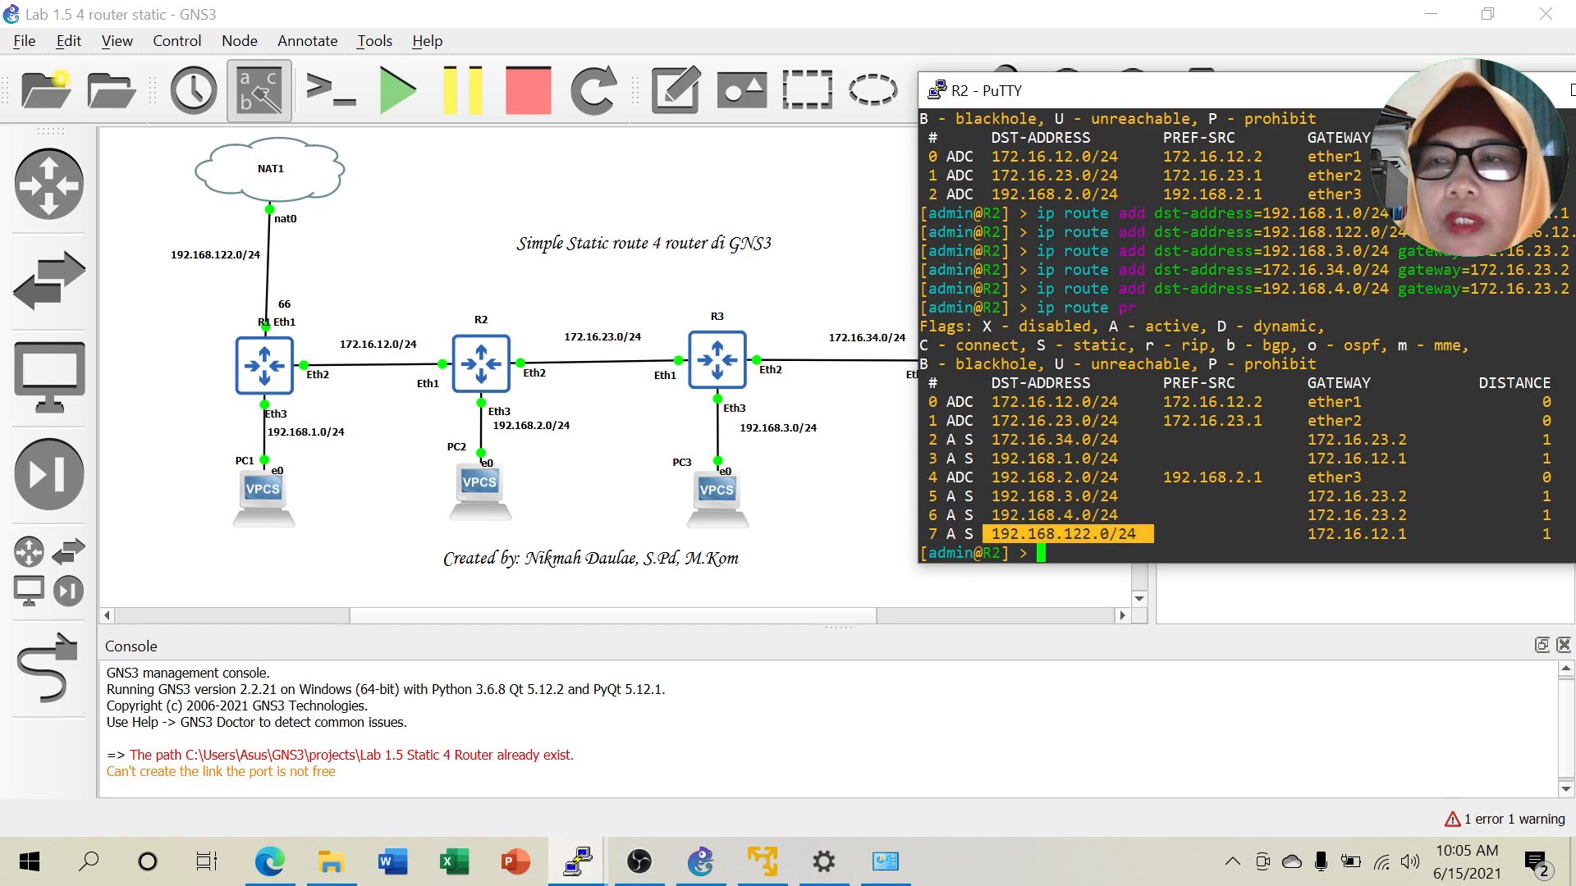
pyautogui.click(1519, 90)
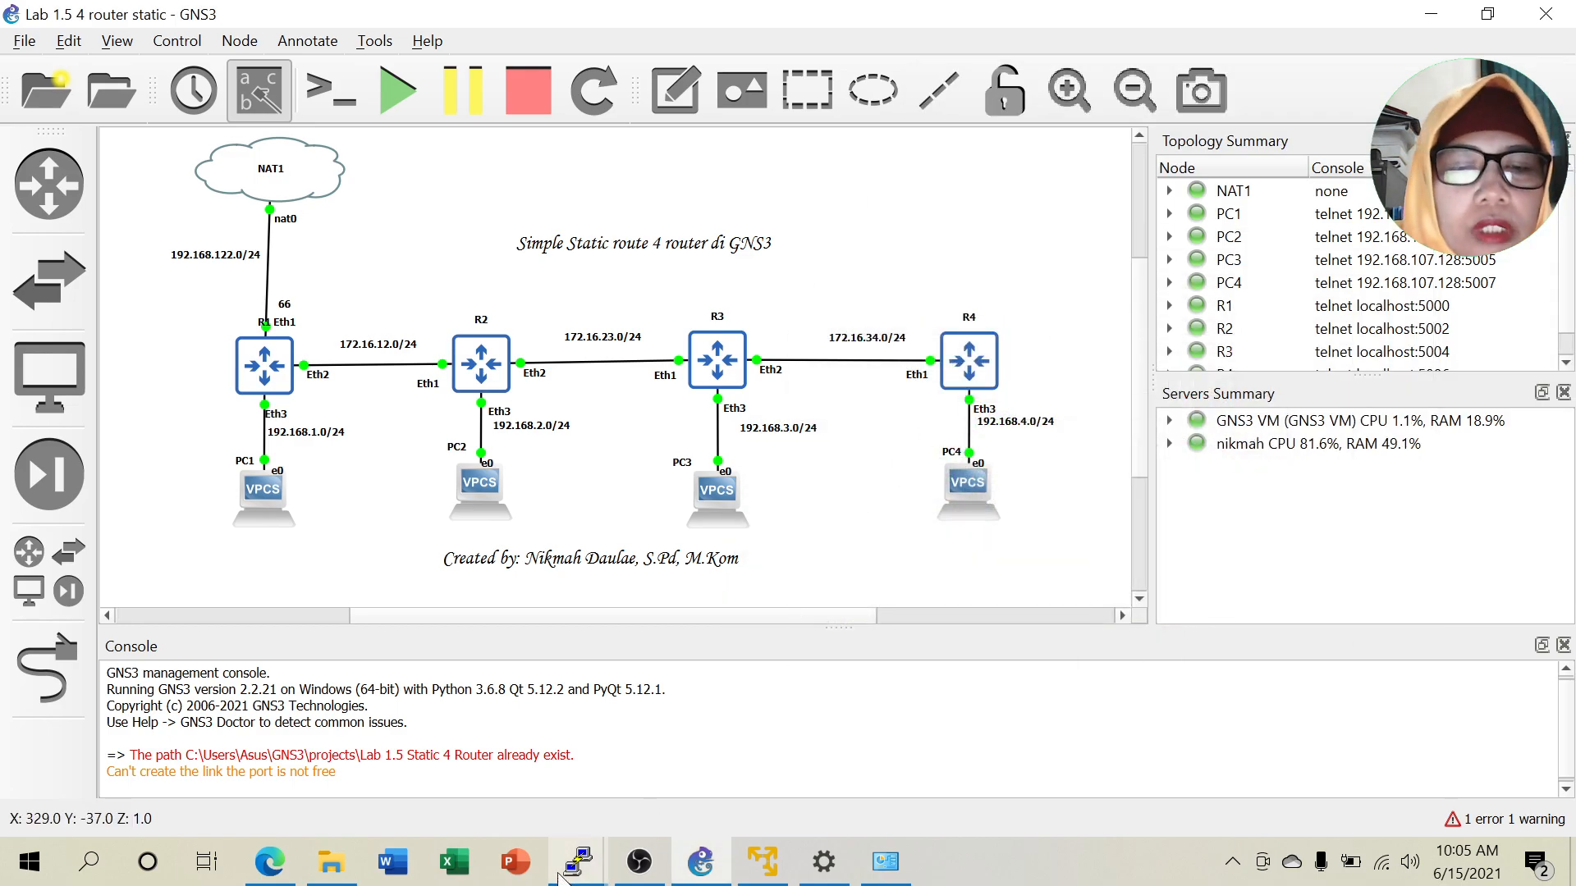
# Bring up R3's console, stop its ping to 192.168.3.2, and print the routing table.
pyautogui.click(581, 863)
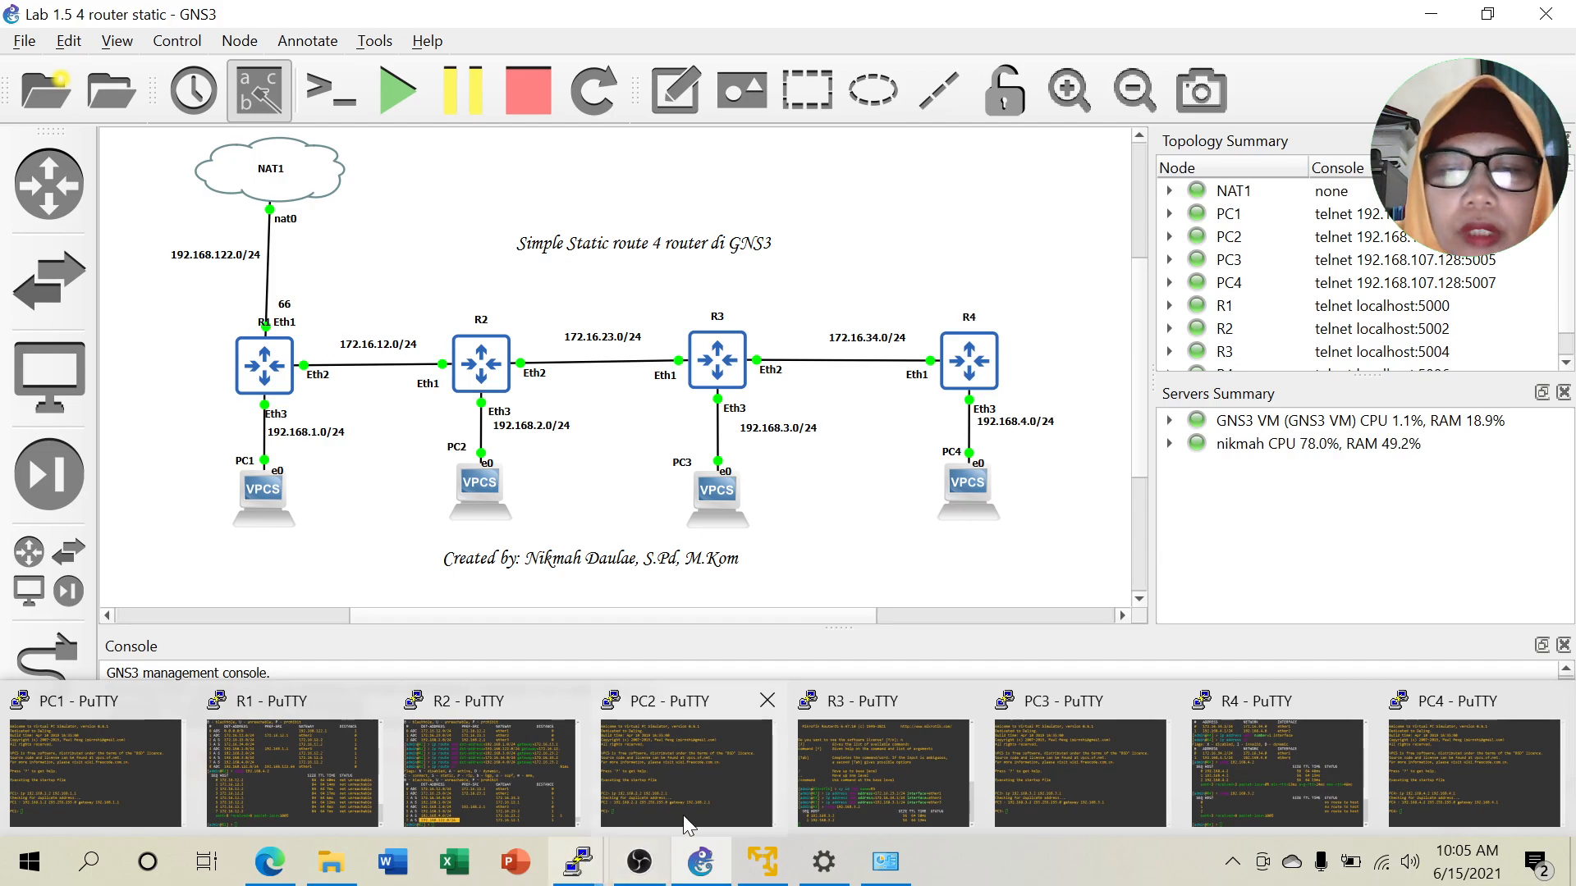
pyautogui.click(834, 793)
pyautogui.moveTo(1178, 81); pyautogui.dragTo(1315, 93)
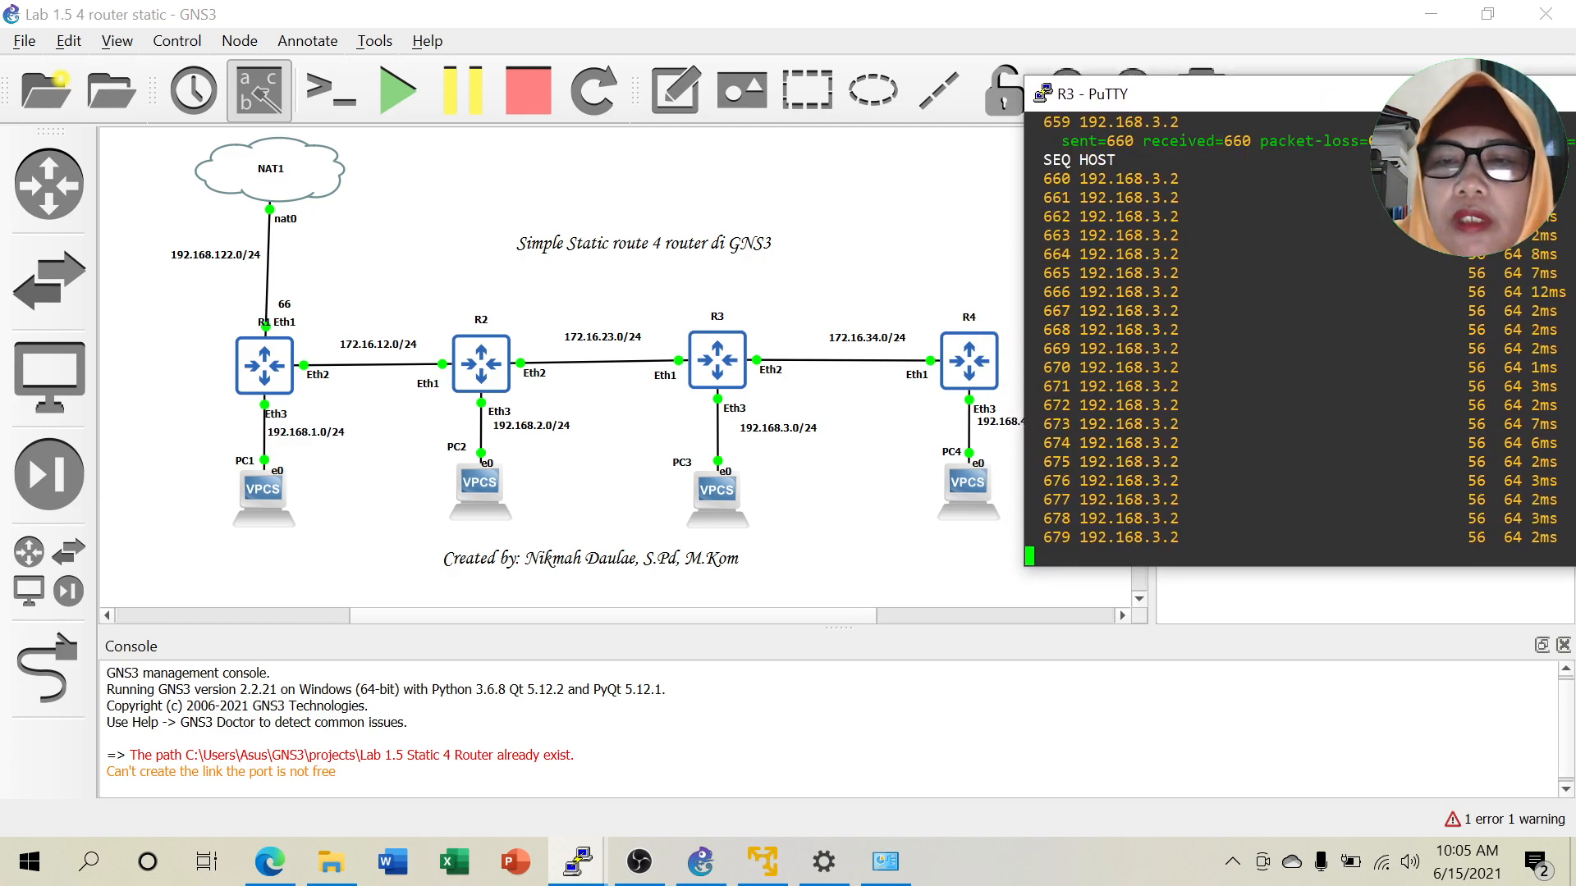
pyautogui.hotkey('ctrl', 'c')
pyautogui.write('ip route pr')
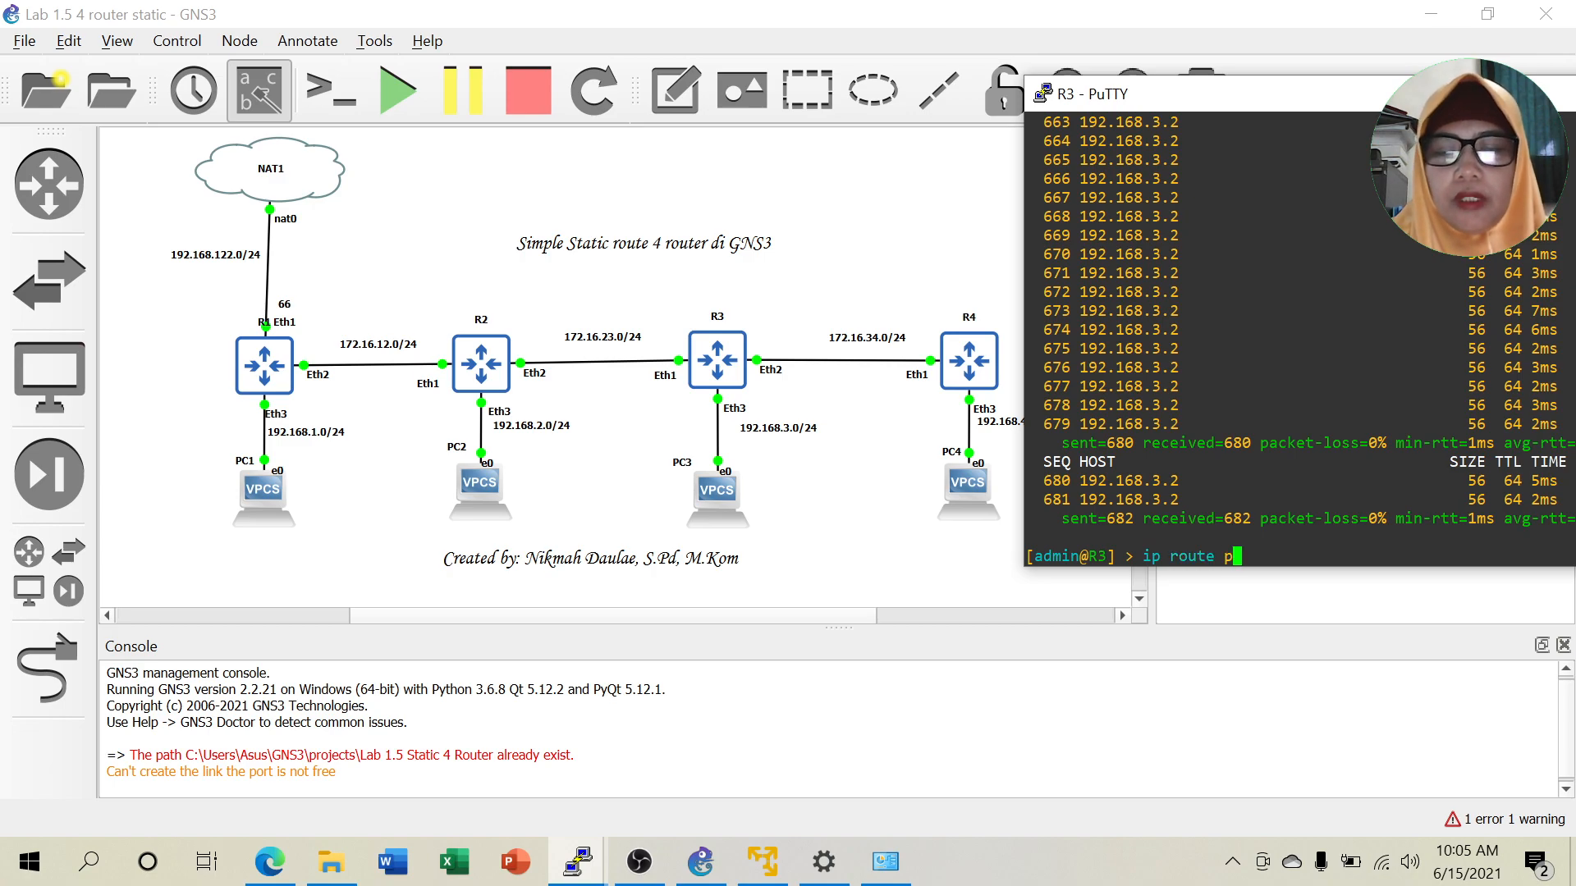
pyautogui.press('Return')
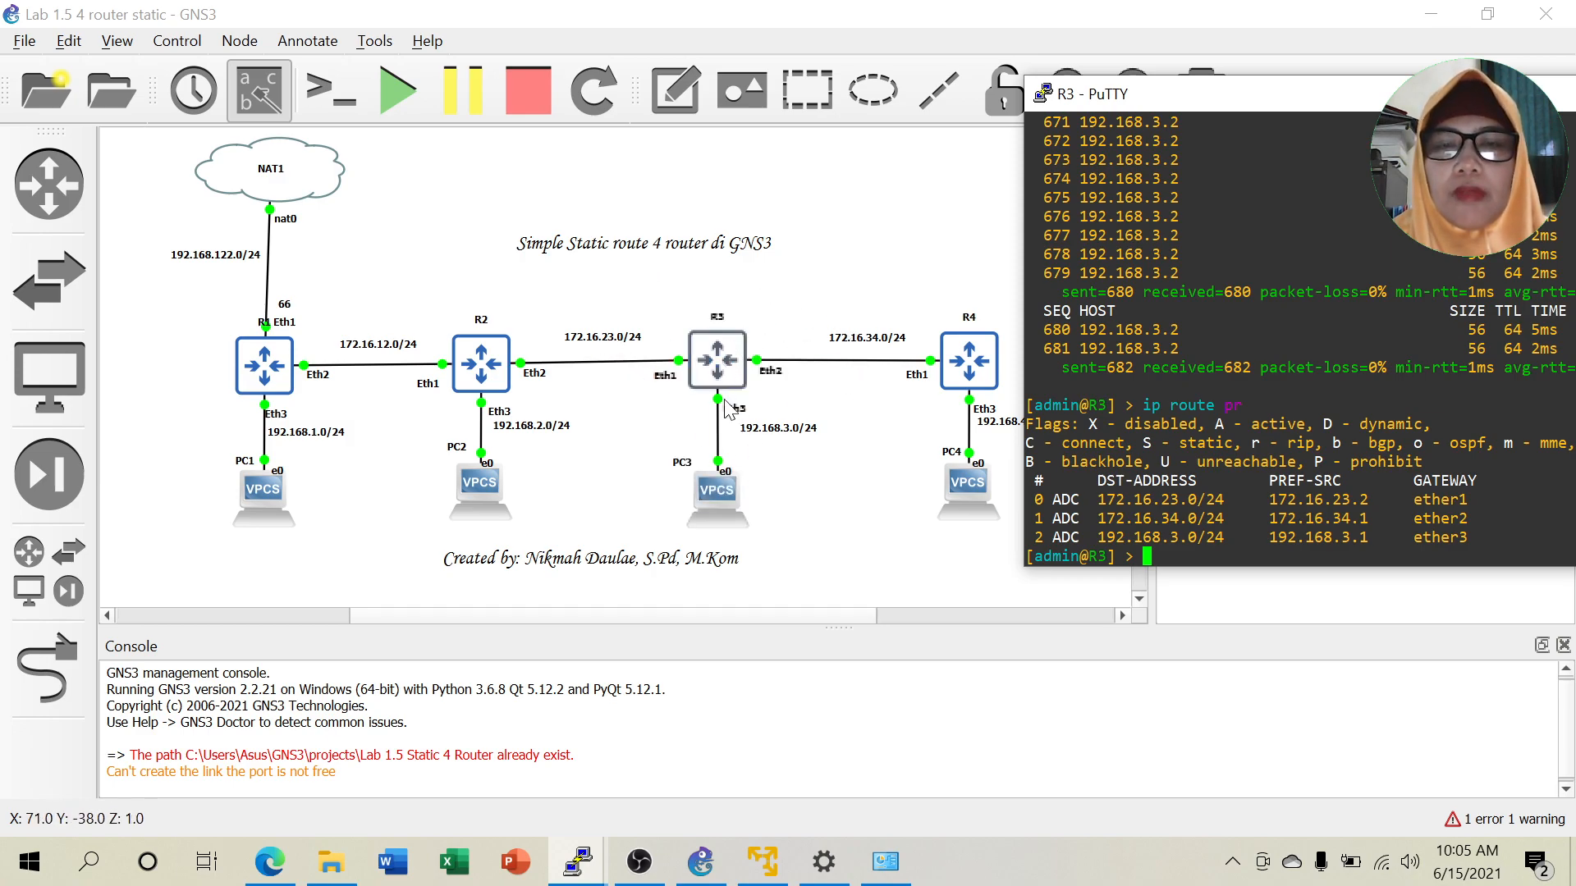
# Add R3's static route to 192.168.4.0/24 via gateway 172.16.34.2.
pyautogui.write('i')
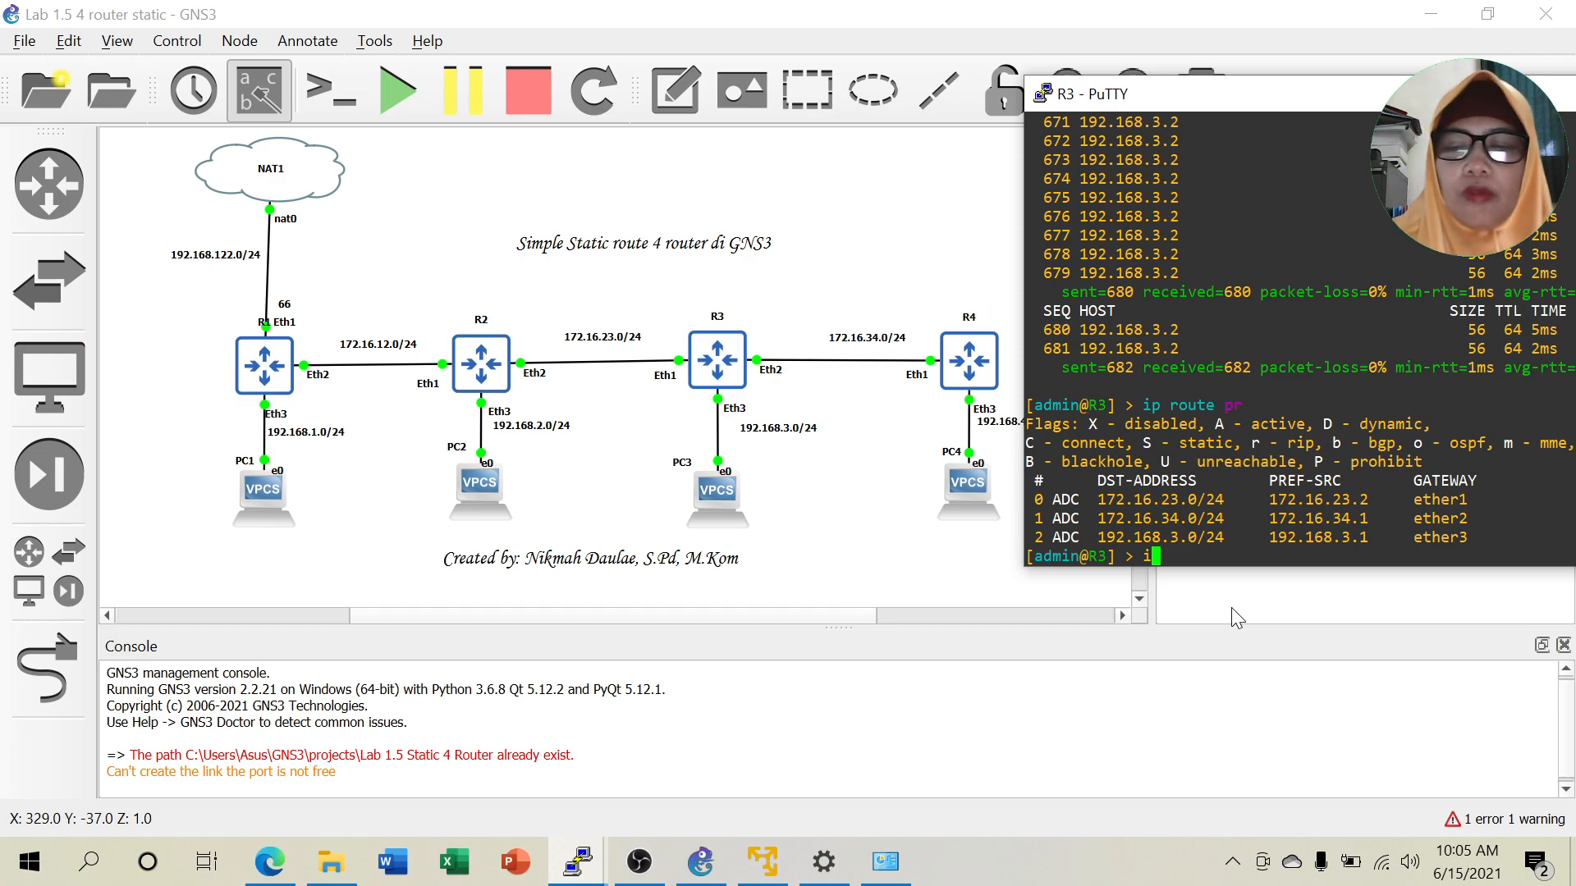
pyautogui.write('p route a')
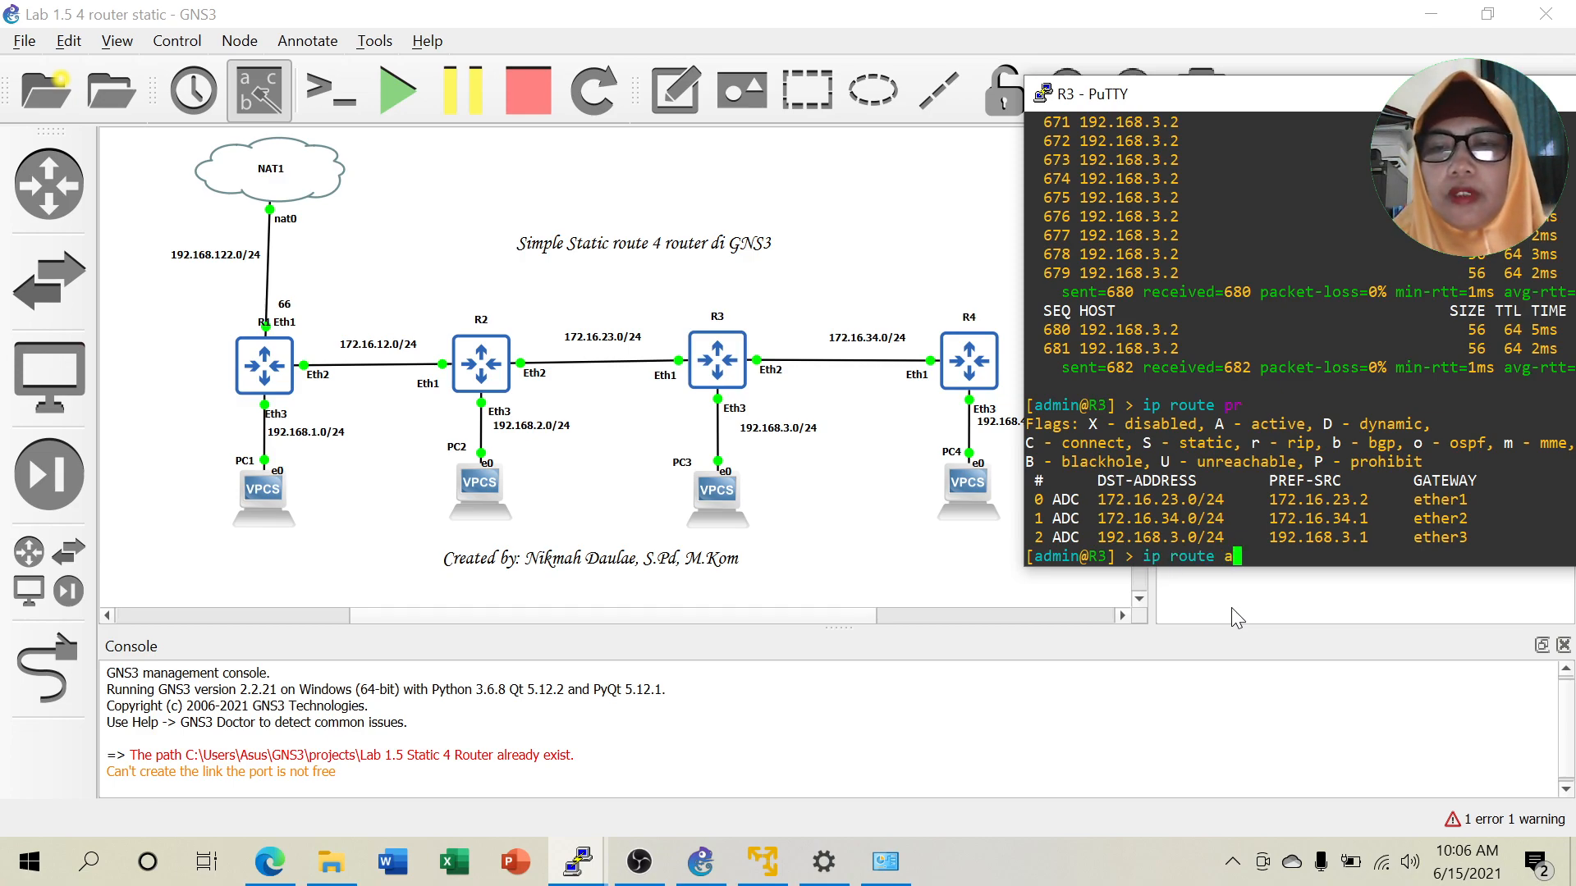
pyautogui.write('dd dst-address=')
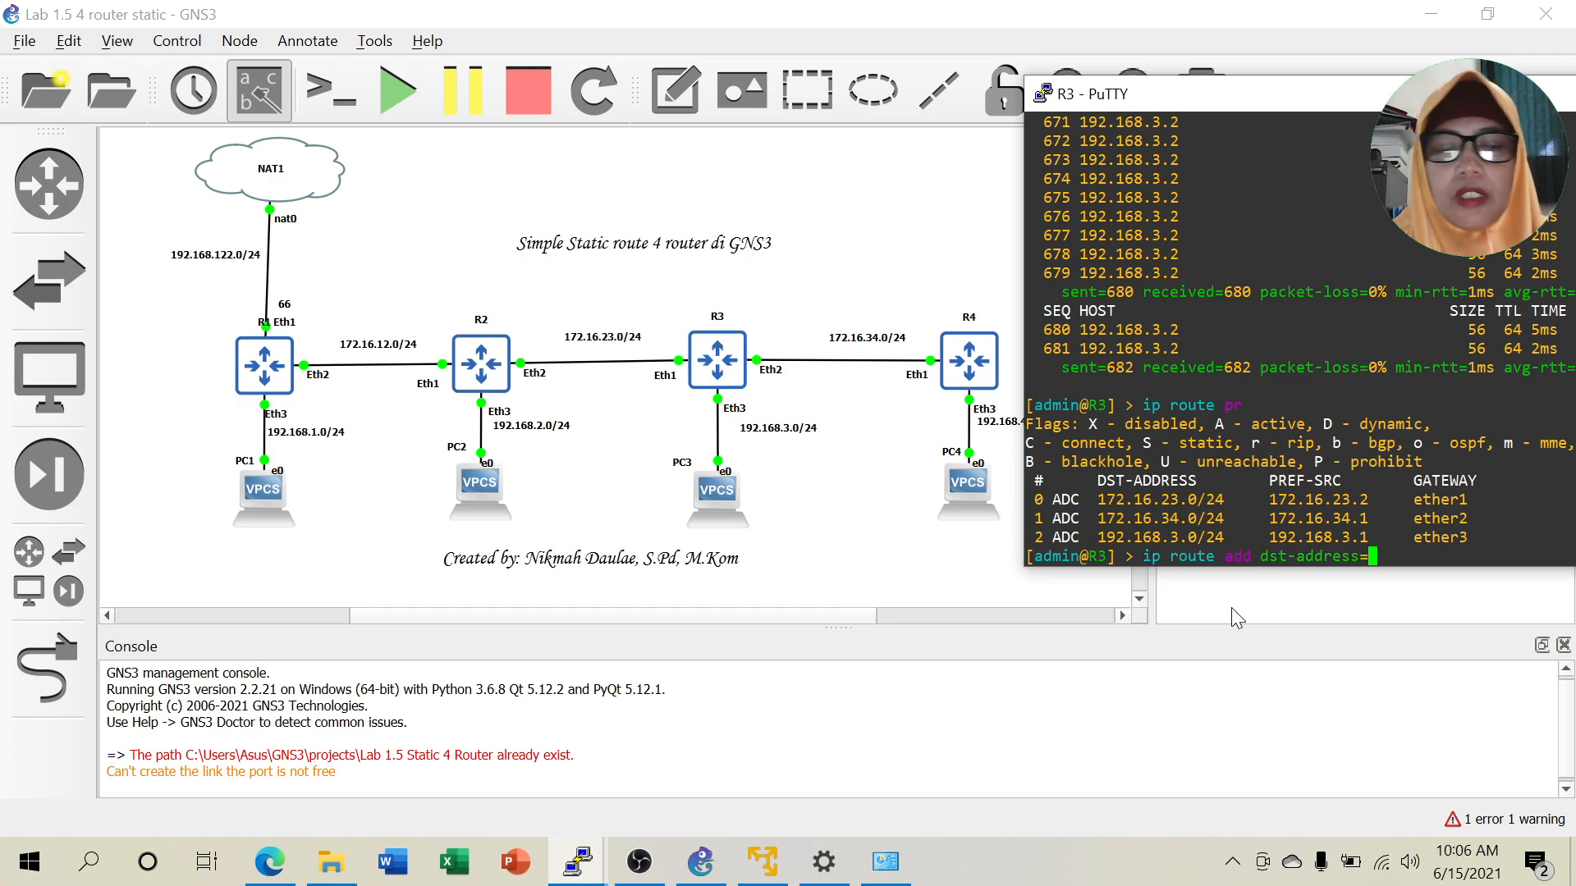
pyautogui.write('192.16')
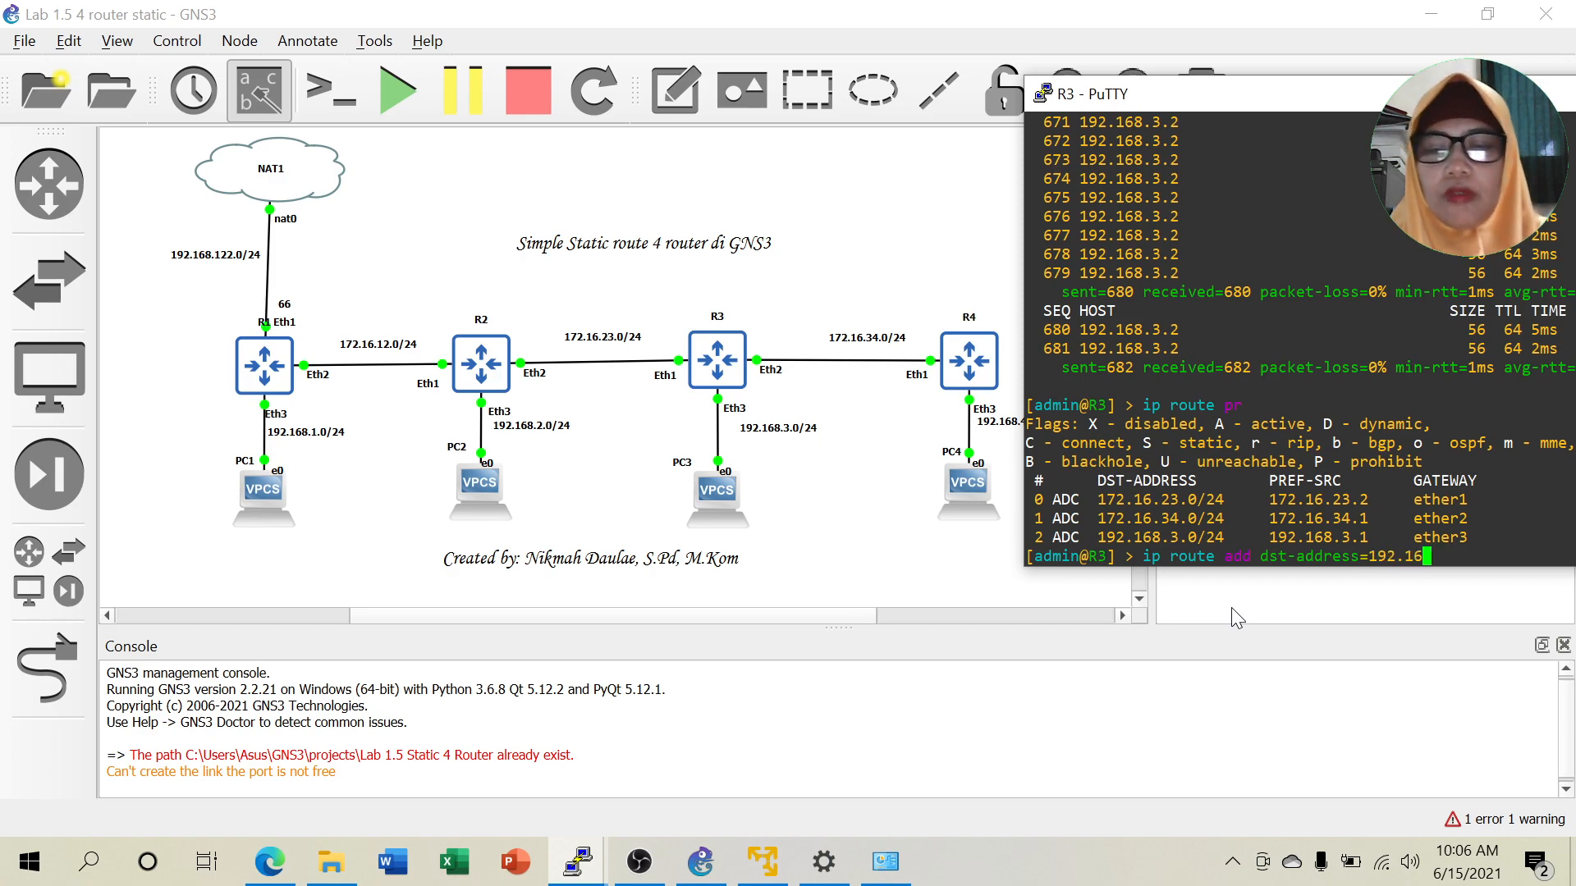
pyautogui.write('8.4.')
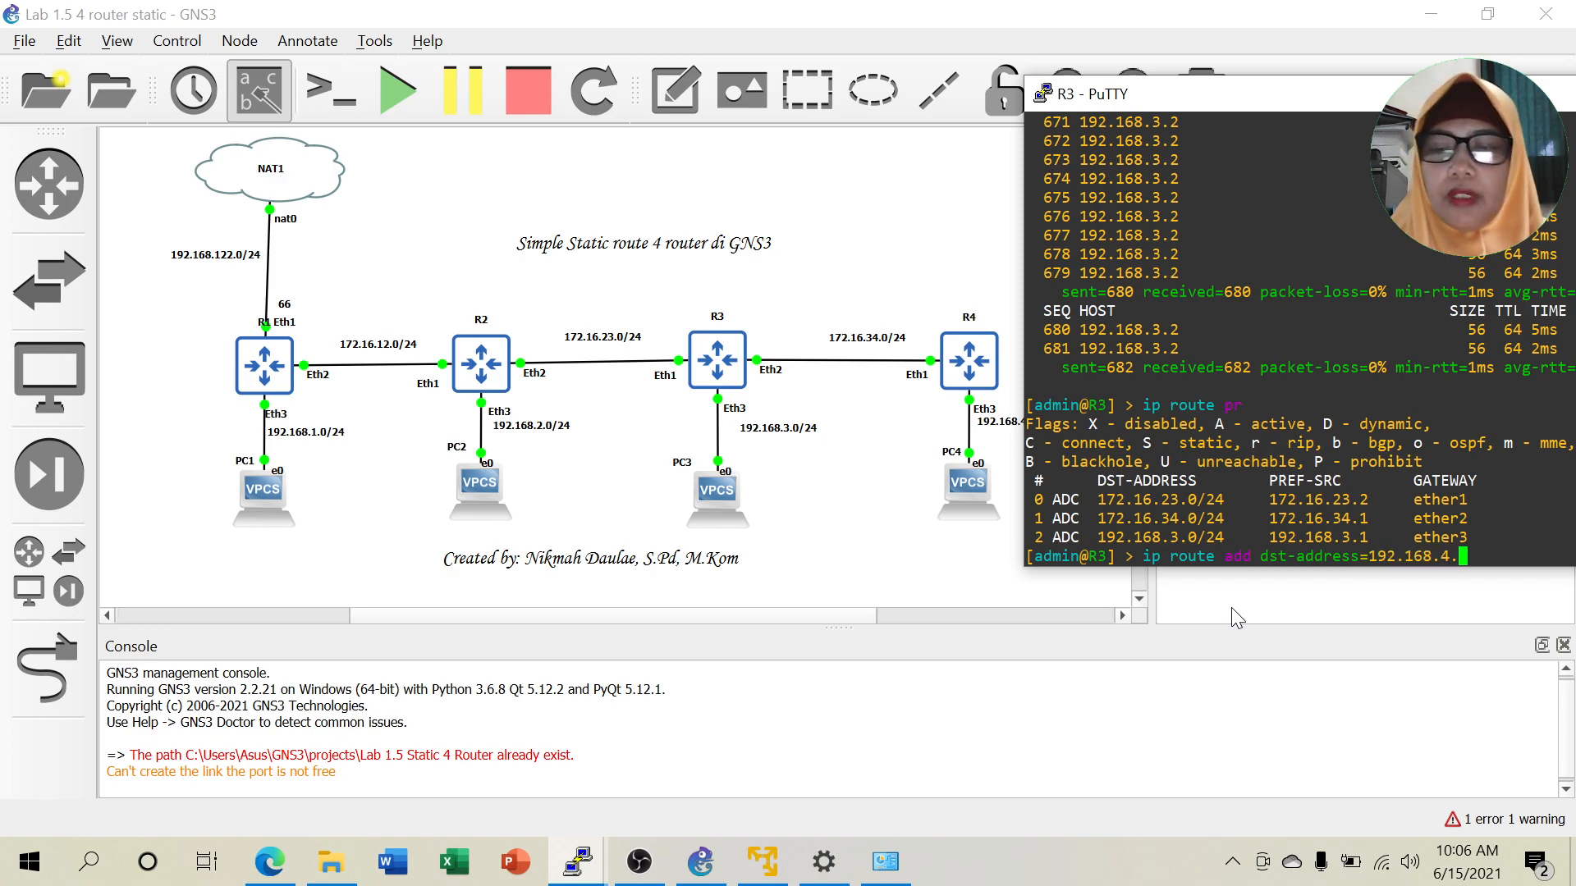
pyautogui.write('0/24 gateway=')
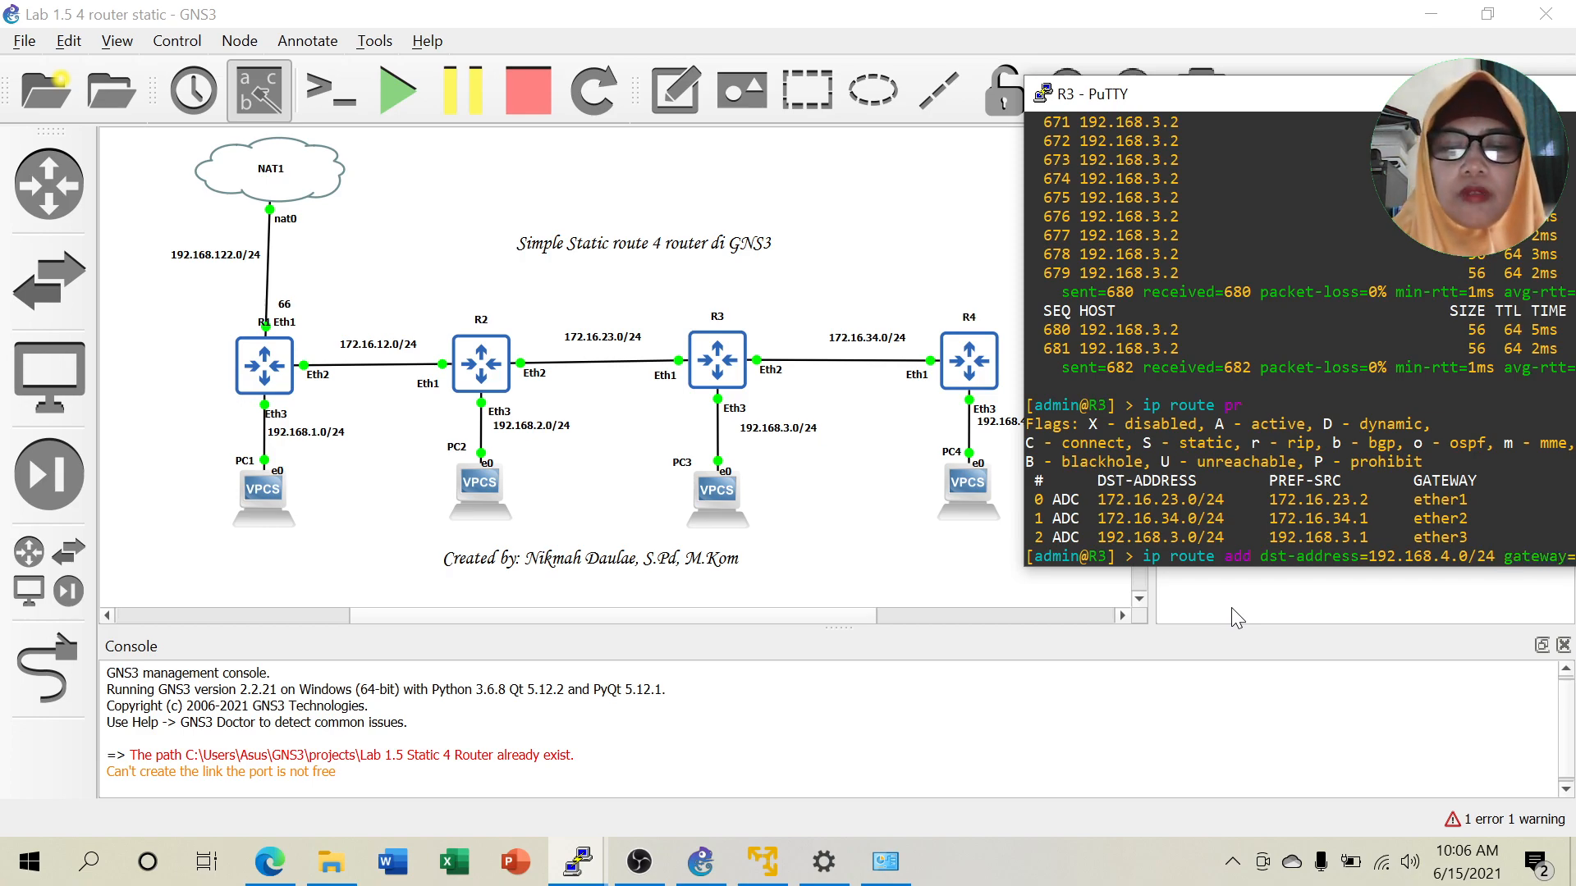
pyautogui.write('172')
pyautogui.moveTo(1342, 95); pyautogui.dragTo(1228, 69)
pyautogui.write('.16.3')
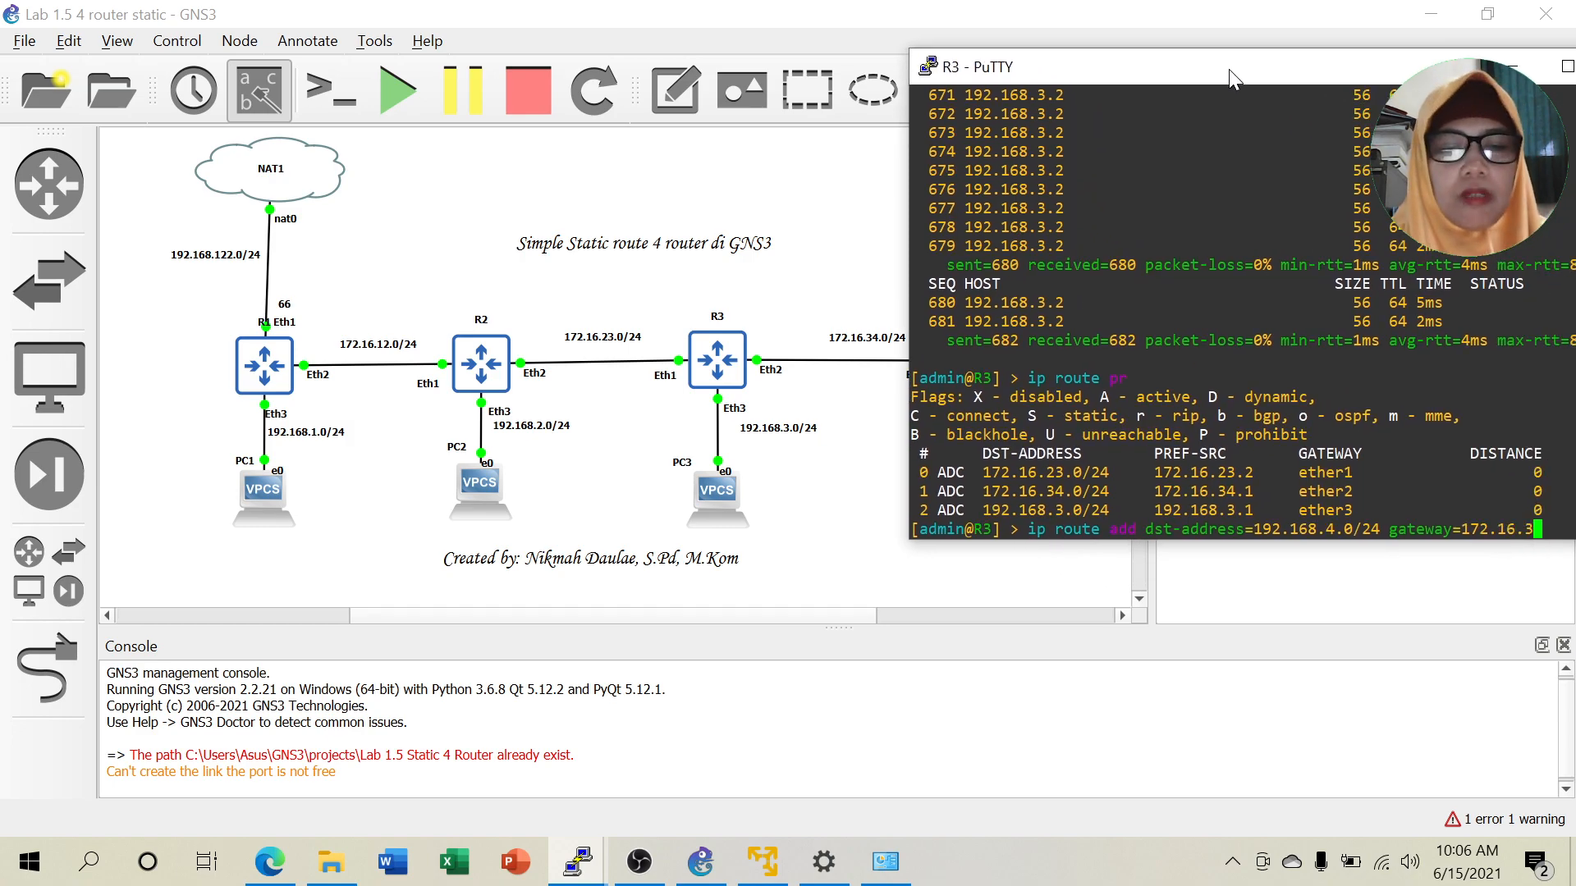
pyautogui.write('4.2')
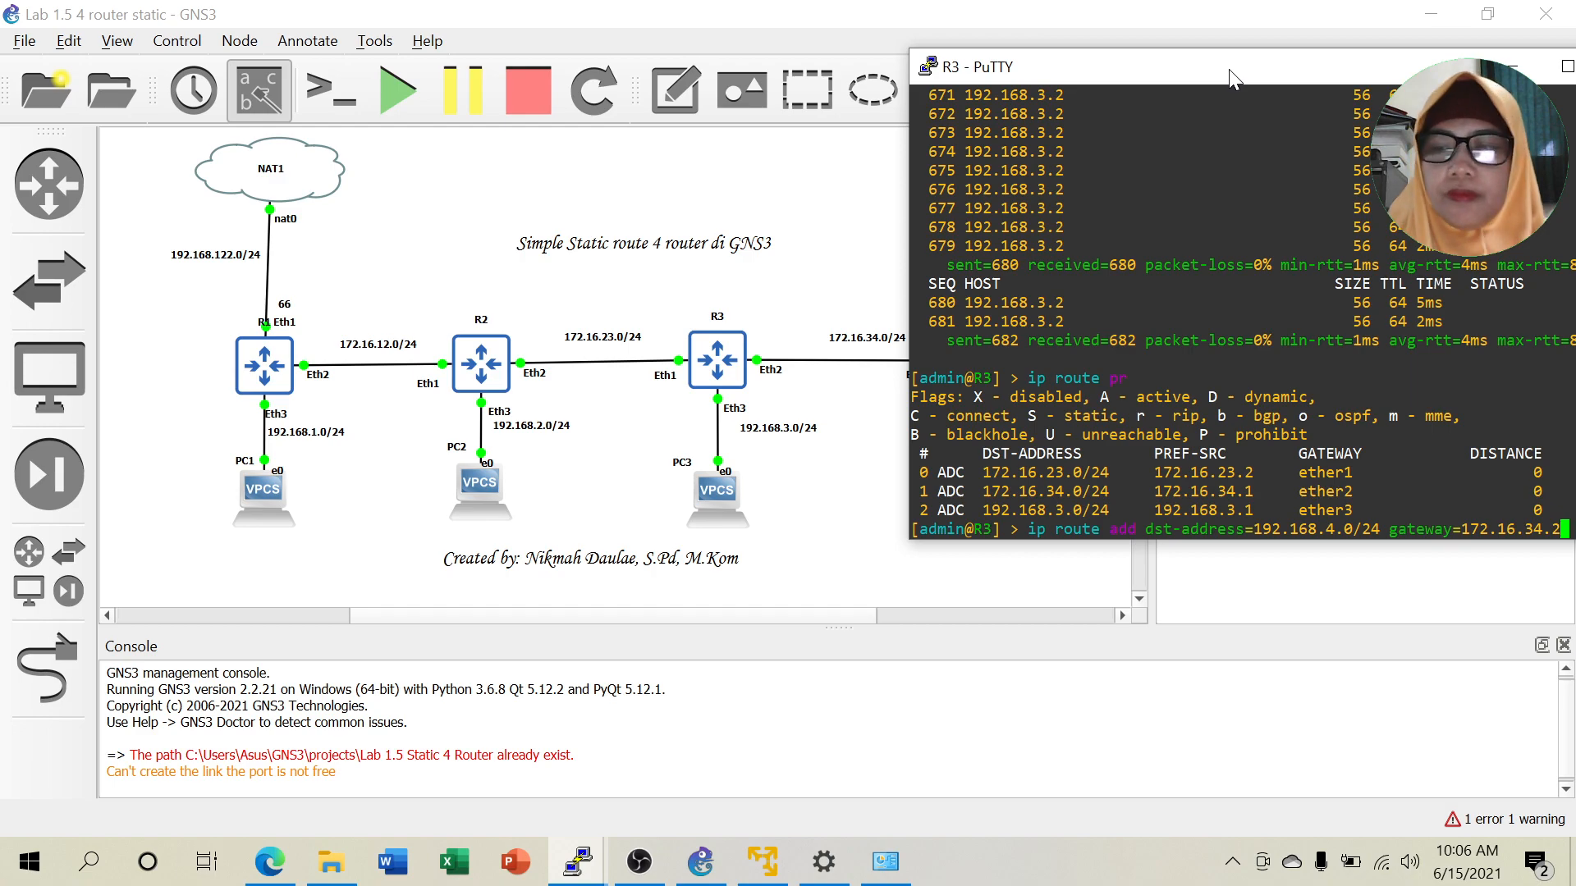
pyautogui.press('Return')
pyautogui.moveTo(1210, 70); pyautogui.dragTo(1266, 86)
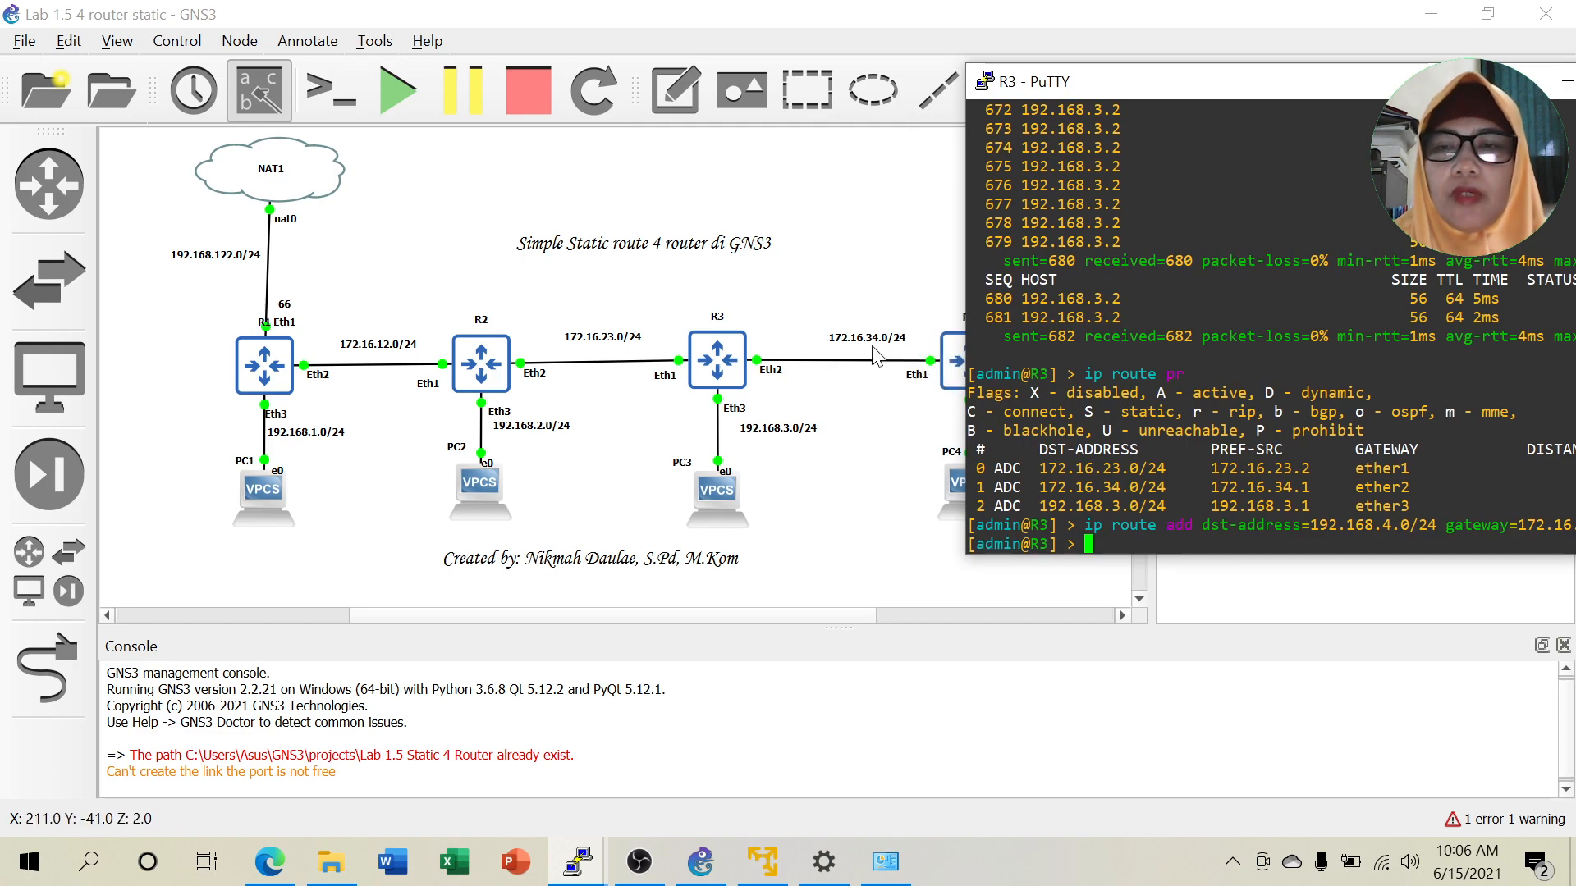
pyautogui.moveTo(1347, 77); pyautogui.dragTo(1283, 76)
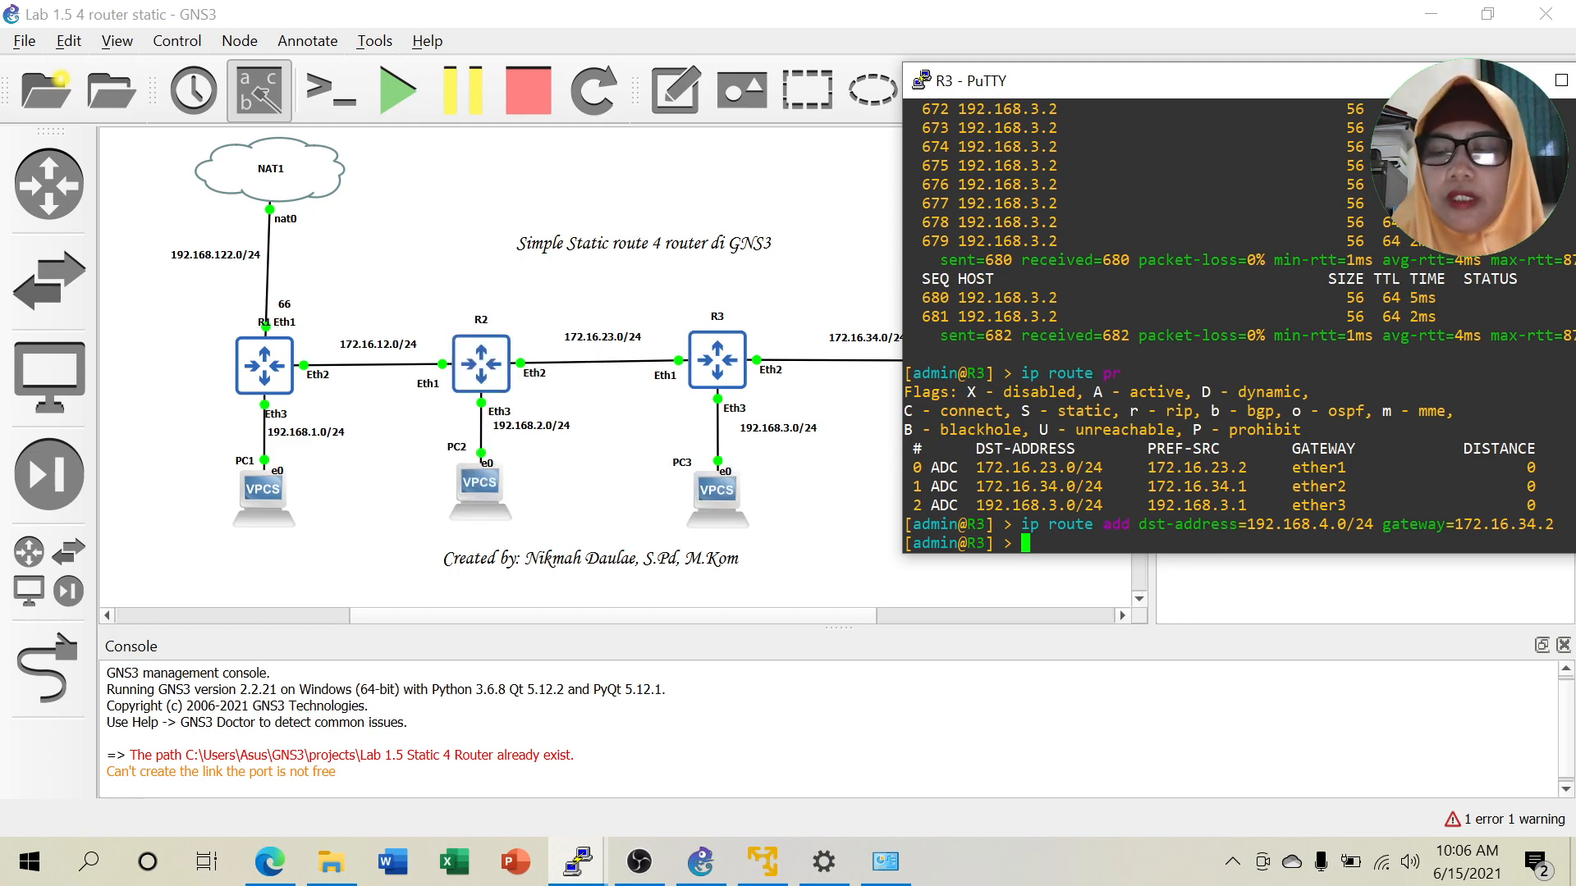
# Edit the recalled command to add R3's route to 192.168.2.0/24 via 172.16.23.1.
pyautogui.press('Up')
pyautogui.press('Left')
pyautogui.press('Left')
pyautogui.press('Left')
pyautogui.press('Left')
pyautogui.press('Left')
pyautogui.press('Left')
pyautogui.press('Left')
pyautogui.press('Left')
pyautogui.press('Left')
pyautogui.press('Left')
pyautogui.press('Left')
pyautogui.press('Left')
pyautogui.press('Left')
pyautogui.press('Left')
pyautogui.press('Left')
pyautogui.press('Left')
pyautogui.press('Left')
pyautogui.press('Left')
pyautogui.press('Left')
pyautogui.press('Left')
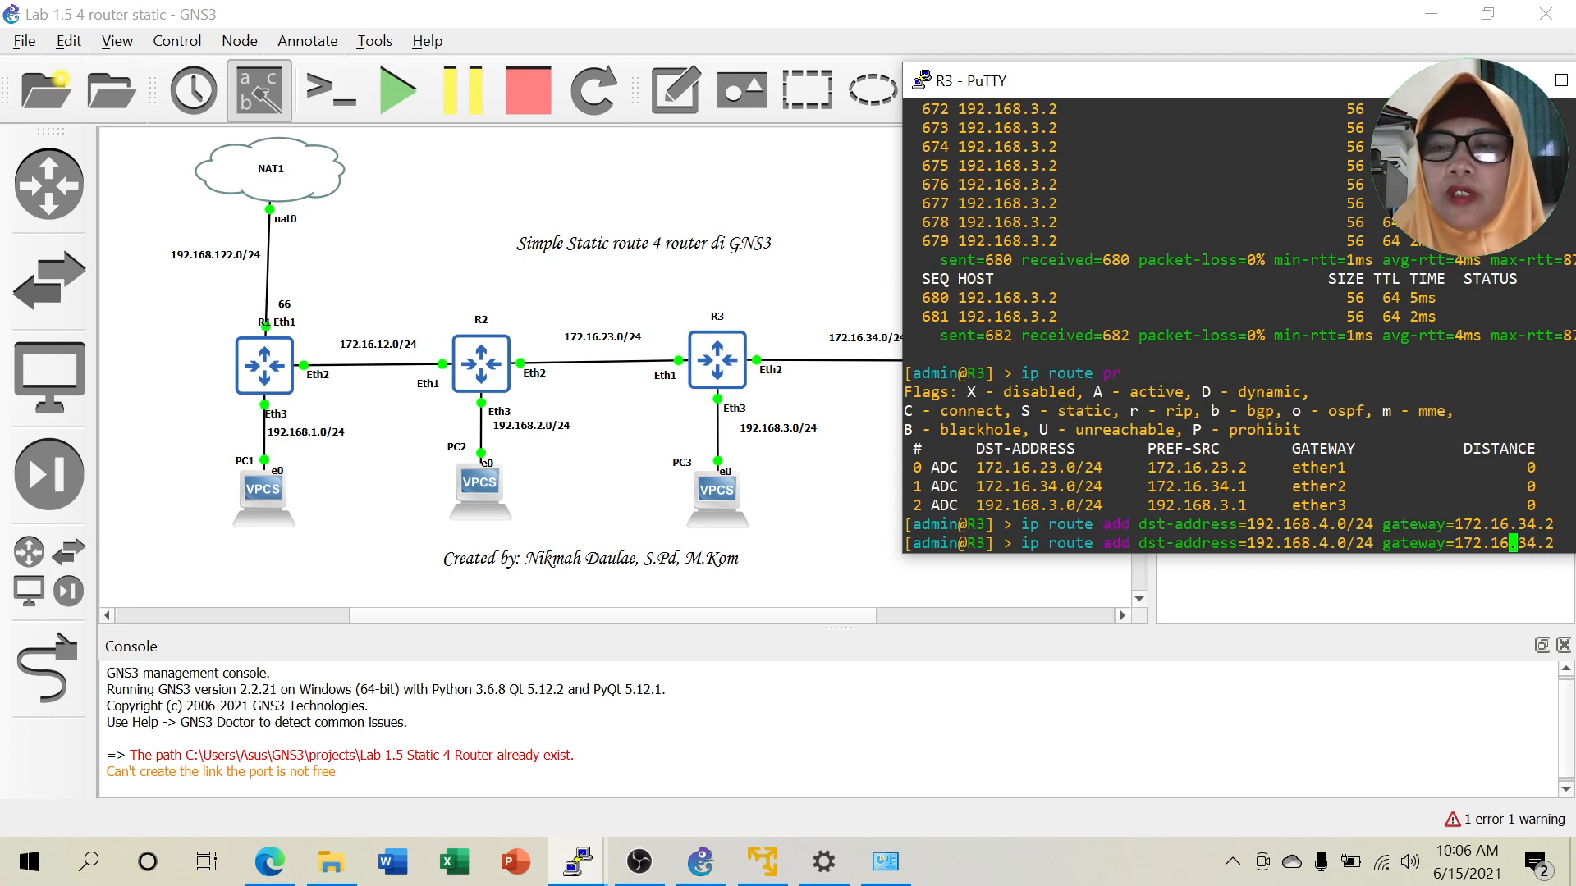
pyautogui.press('Left')
pyautogui.press('Left')
pyautogui.press('Left')
pyautogui.press('BackSpace')
pyautogui.write('2')
pyautogui.press('Right')
pyautogui.press('Right')
pyautogui.press('Right')
pyautogui.press('Right')
pyautogui.press('Right')
pyautogui.press('Right')
pyautogui.press('Right')
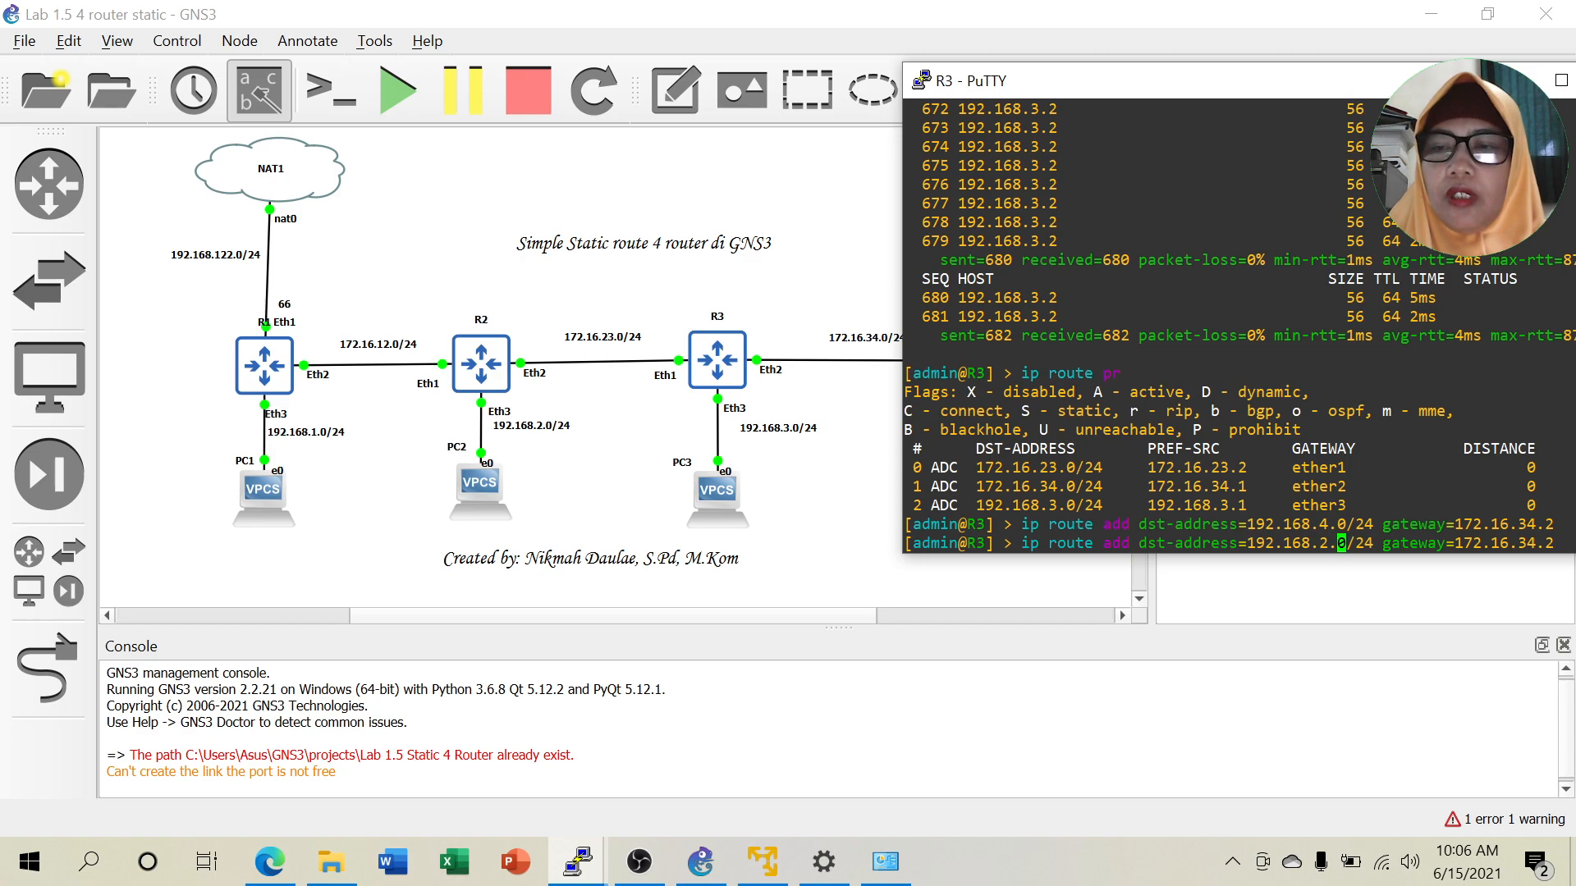
pyautogui.press('Right')
pyautogui.press('Right')
pyautogui.press('Right')
pyautogui.press('Right')
pyautogui.press('Right')
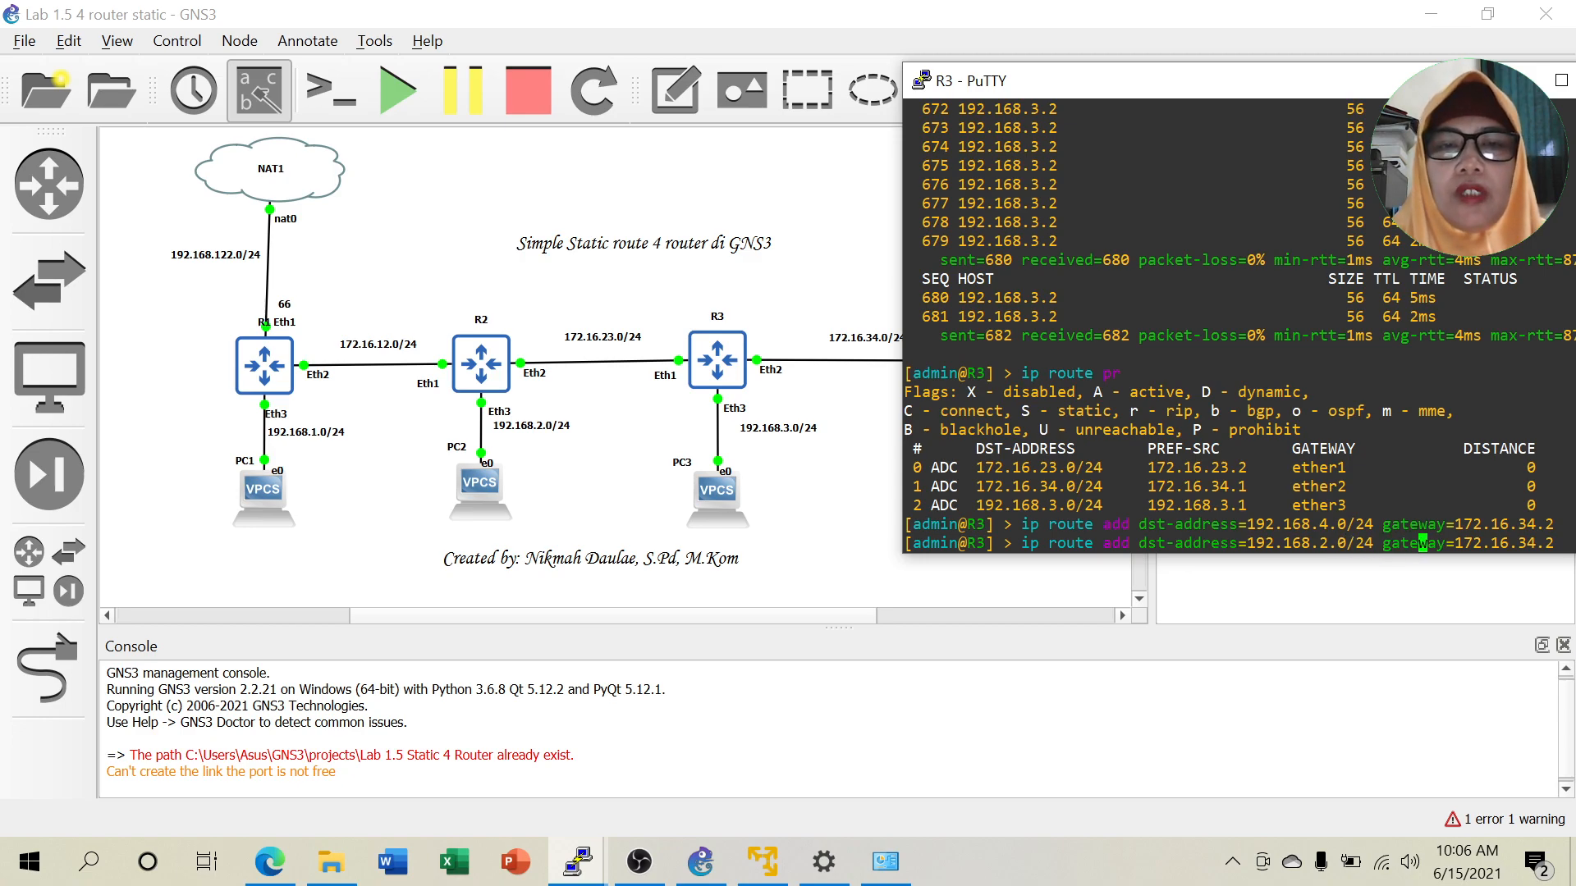
pyautogui.press('Right')
pyautogui.press('Right')
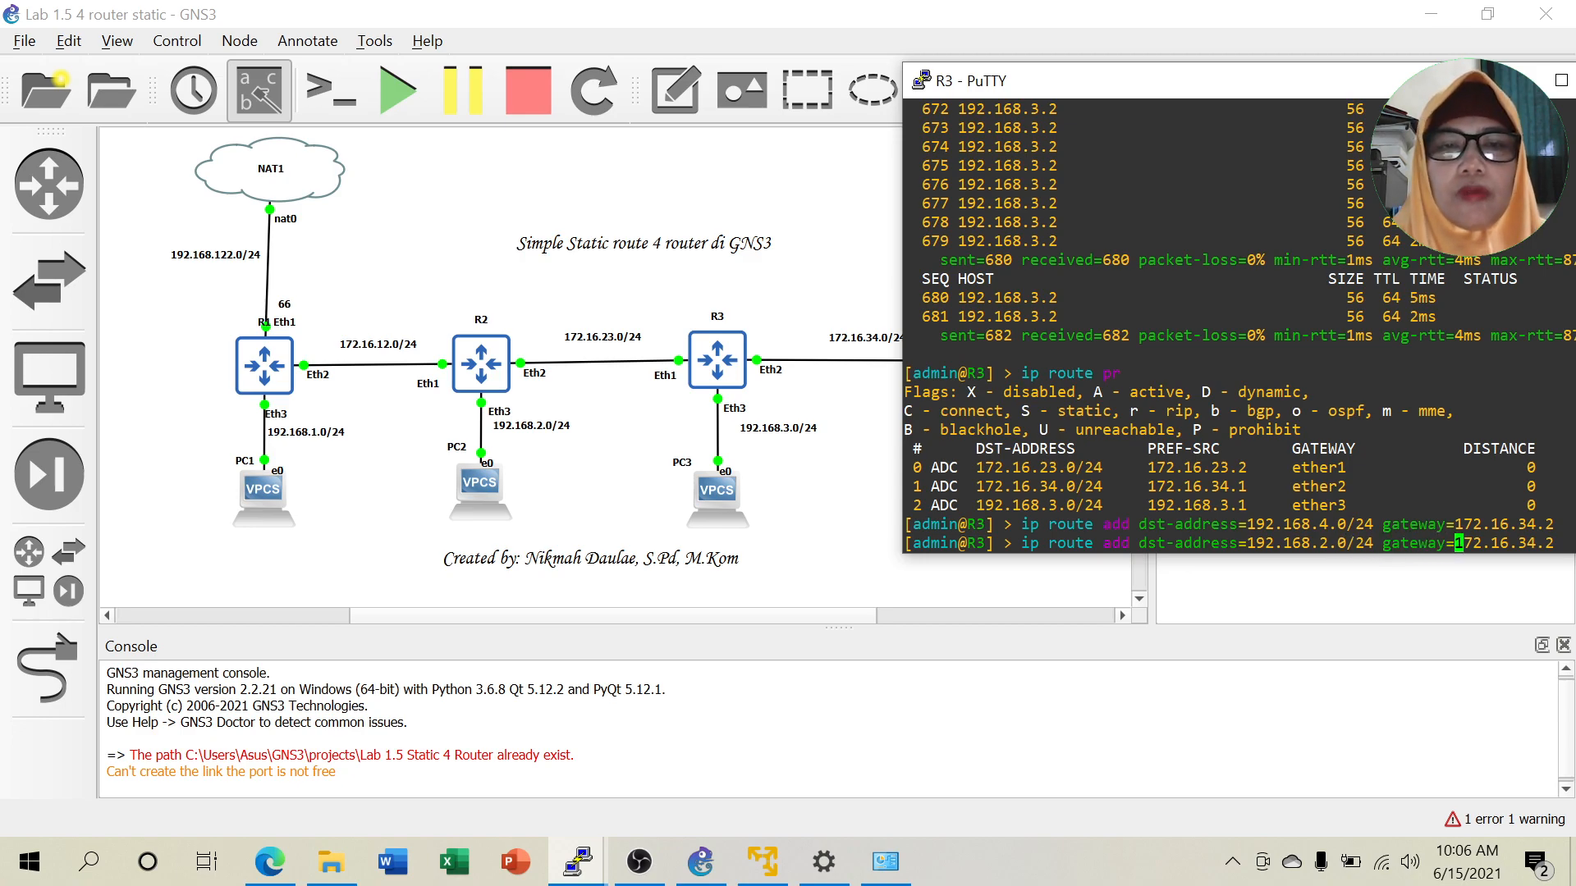
pyautogui.press('Right')
pyautogui.press('Right')
pyautogui.press('Right')
pyautogui.press('Right')
pyautogui.press('Right')
pyautogui.press('Right')
pyautogui.press('Right')
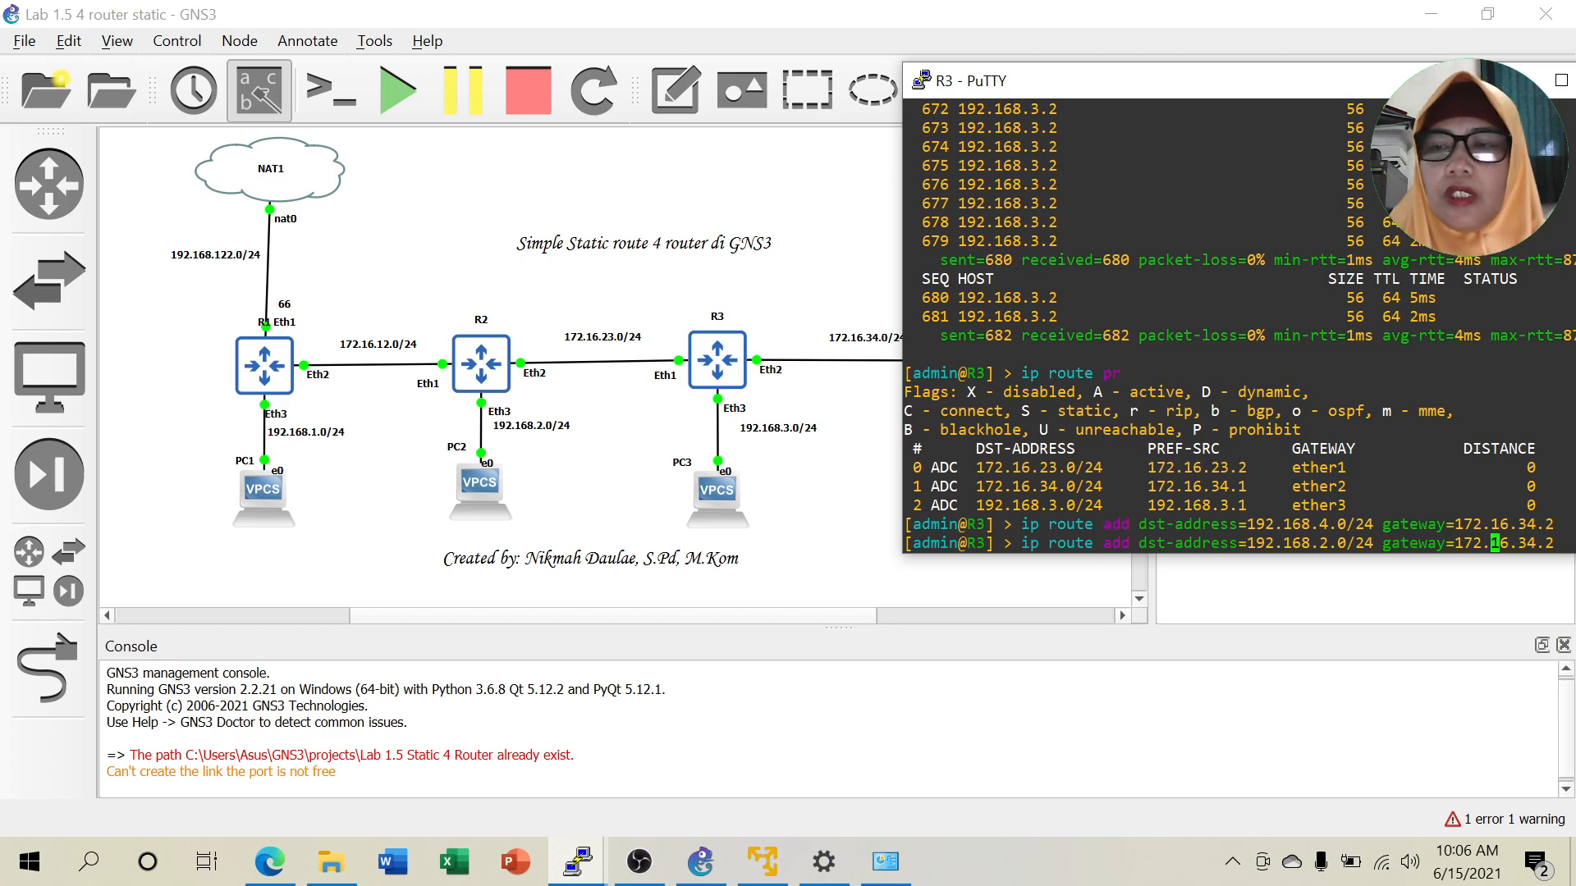
pyautogui.press('Right')
pyautogui.press('Right')
pyautogui.press('Right')
pyautogui.press('Right')
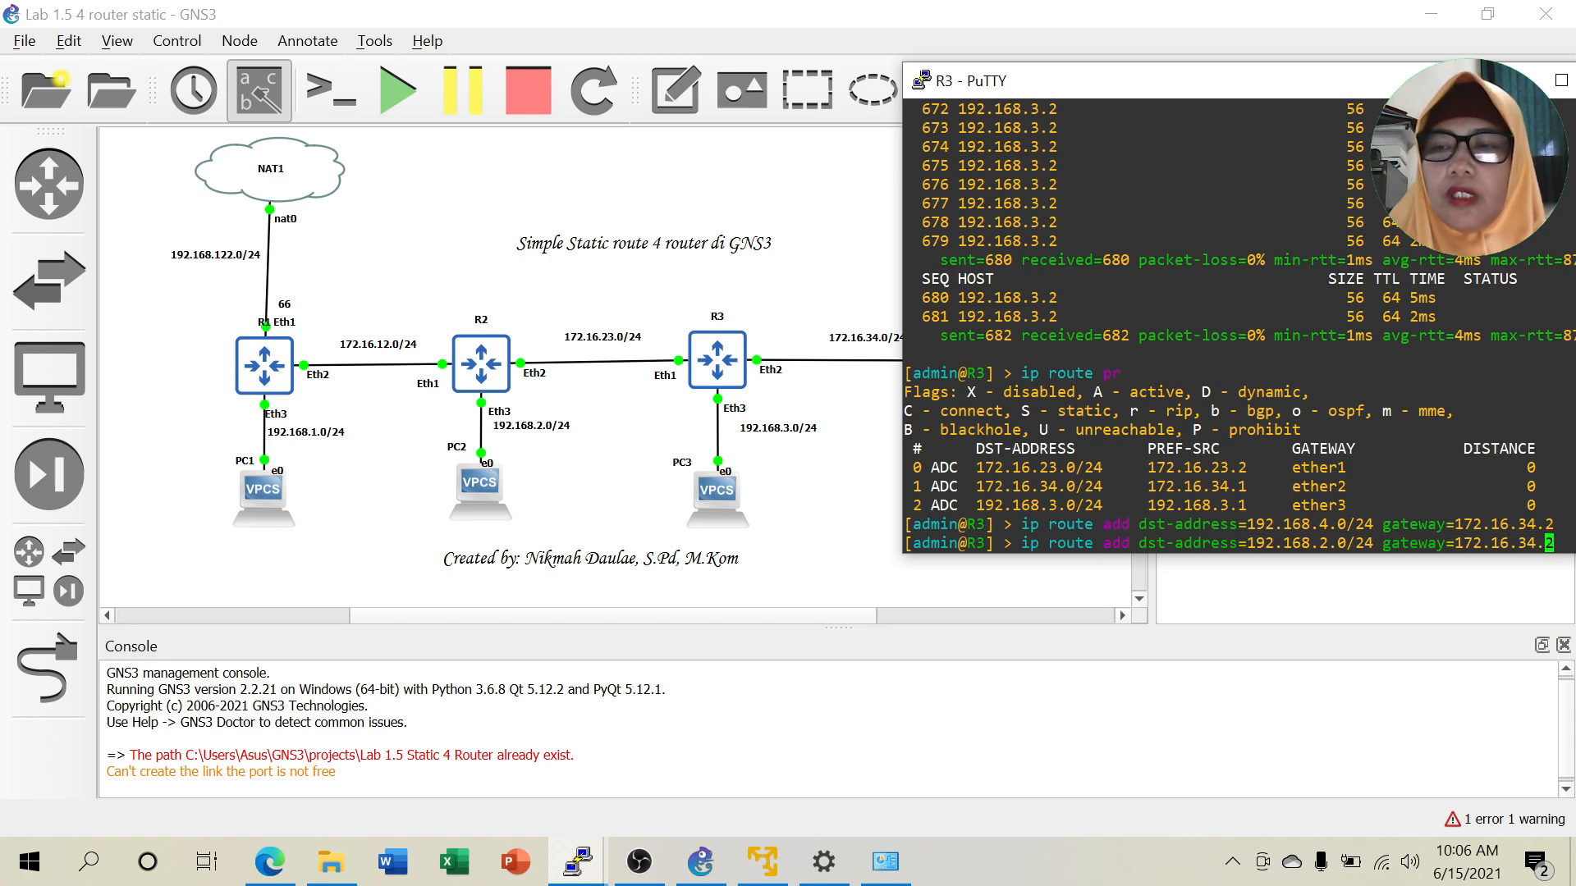
pyautogui.press('BackSpace')
pyautogui.press('BackSpace')
pyautogui.press('BackSpace')
pyautogui.press('BackSpace')
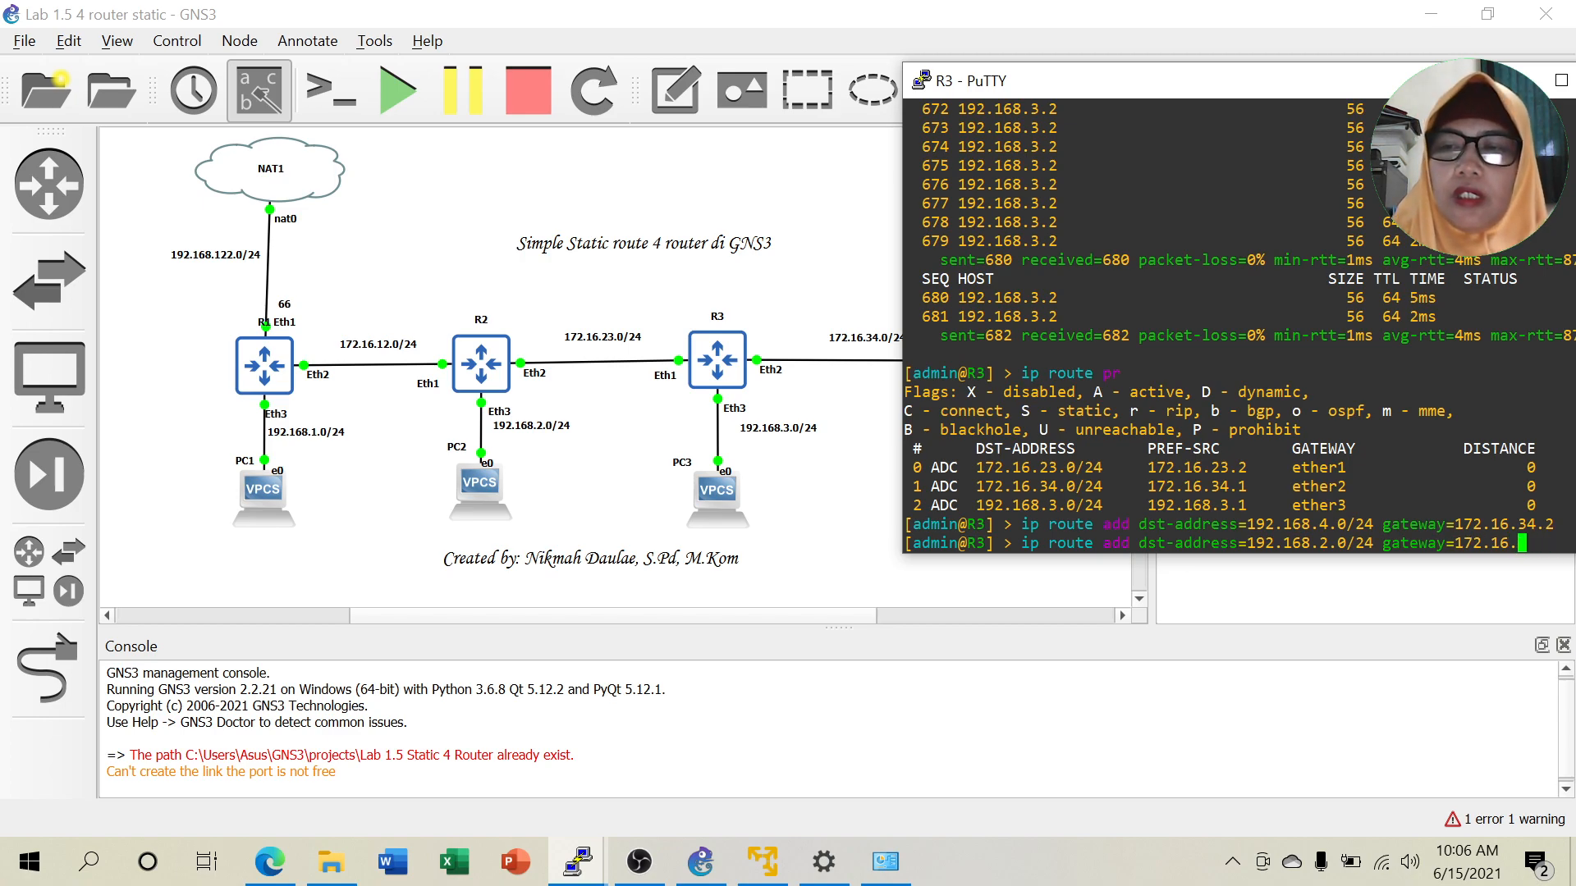
pyautogui.write('23.1')
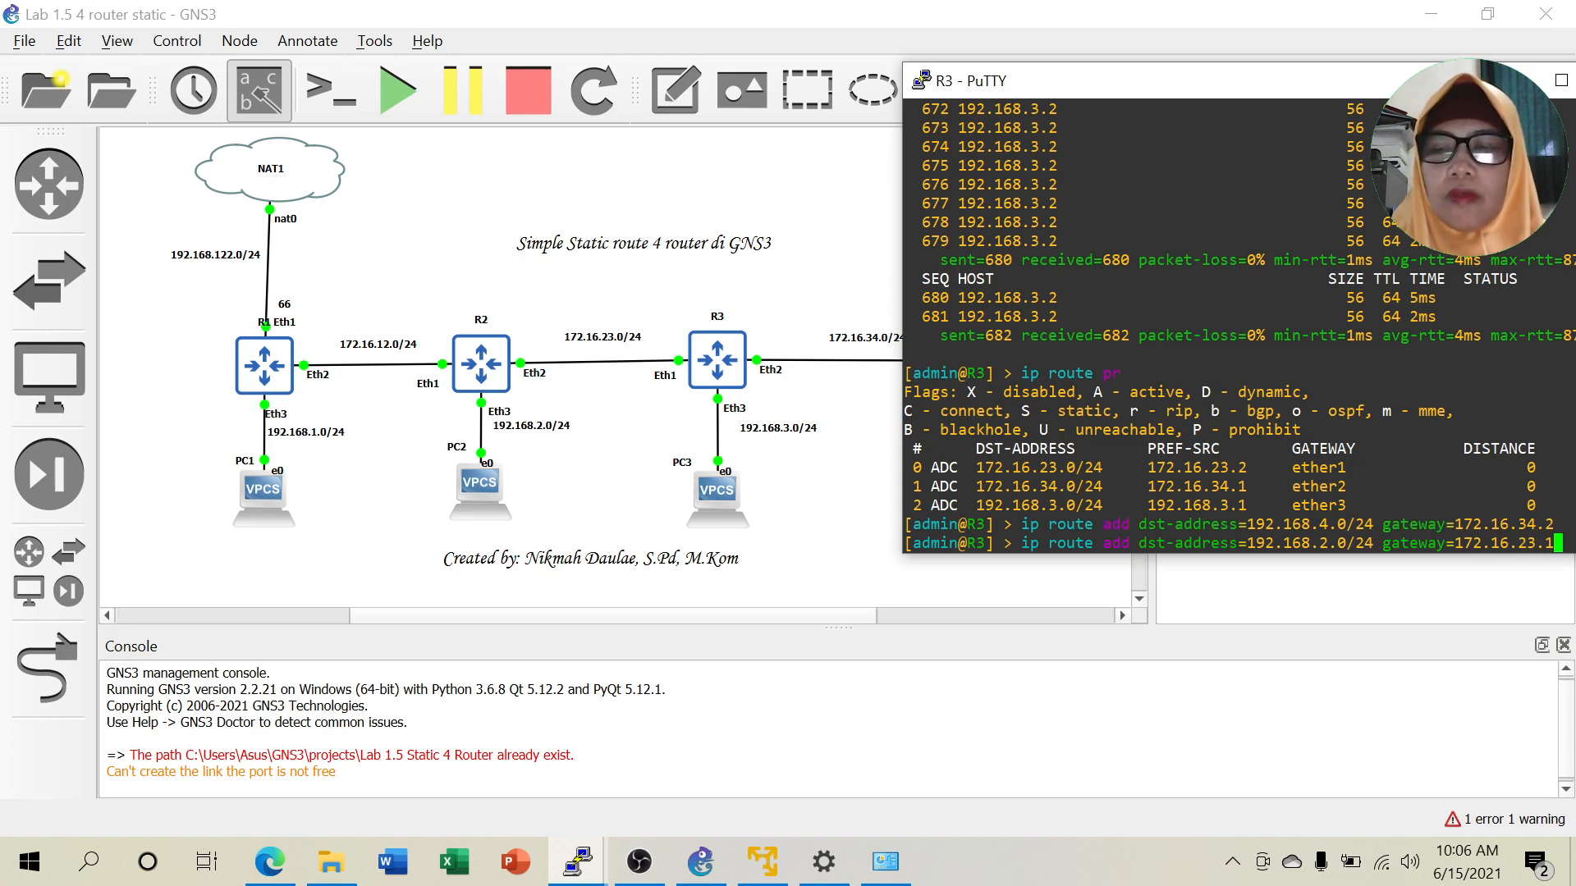
pyautogui.press('Return')
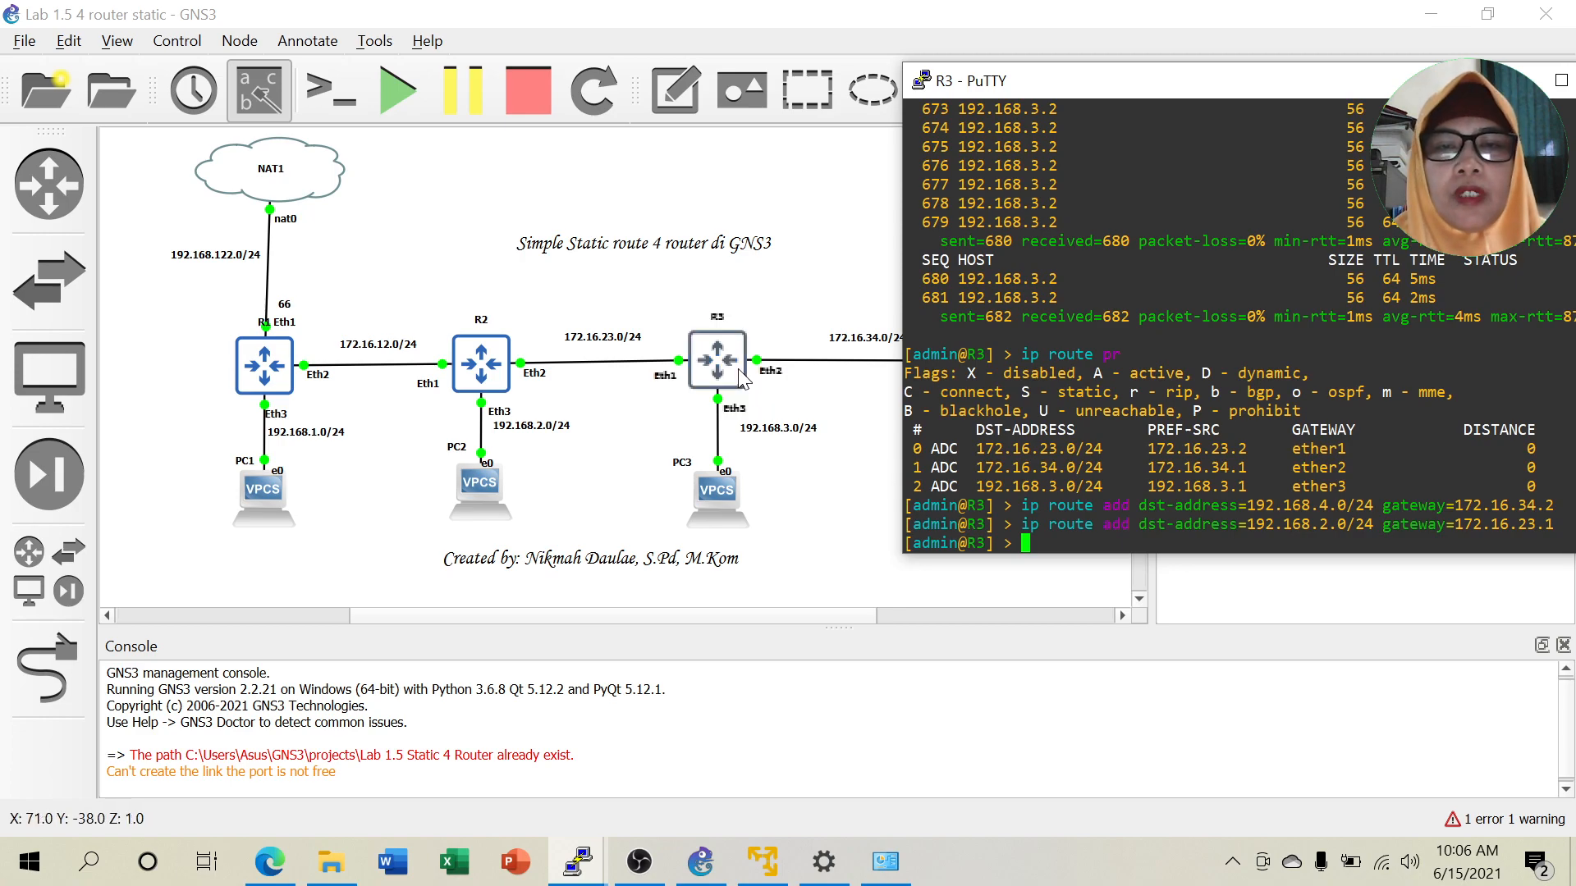
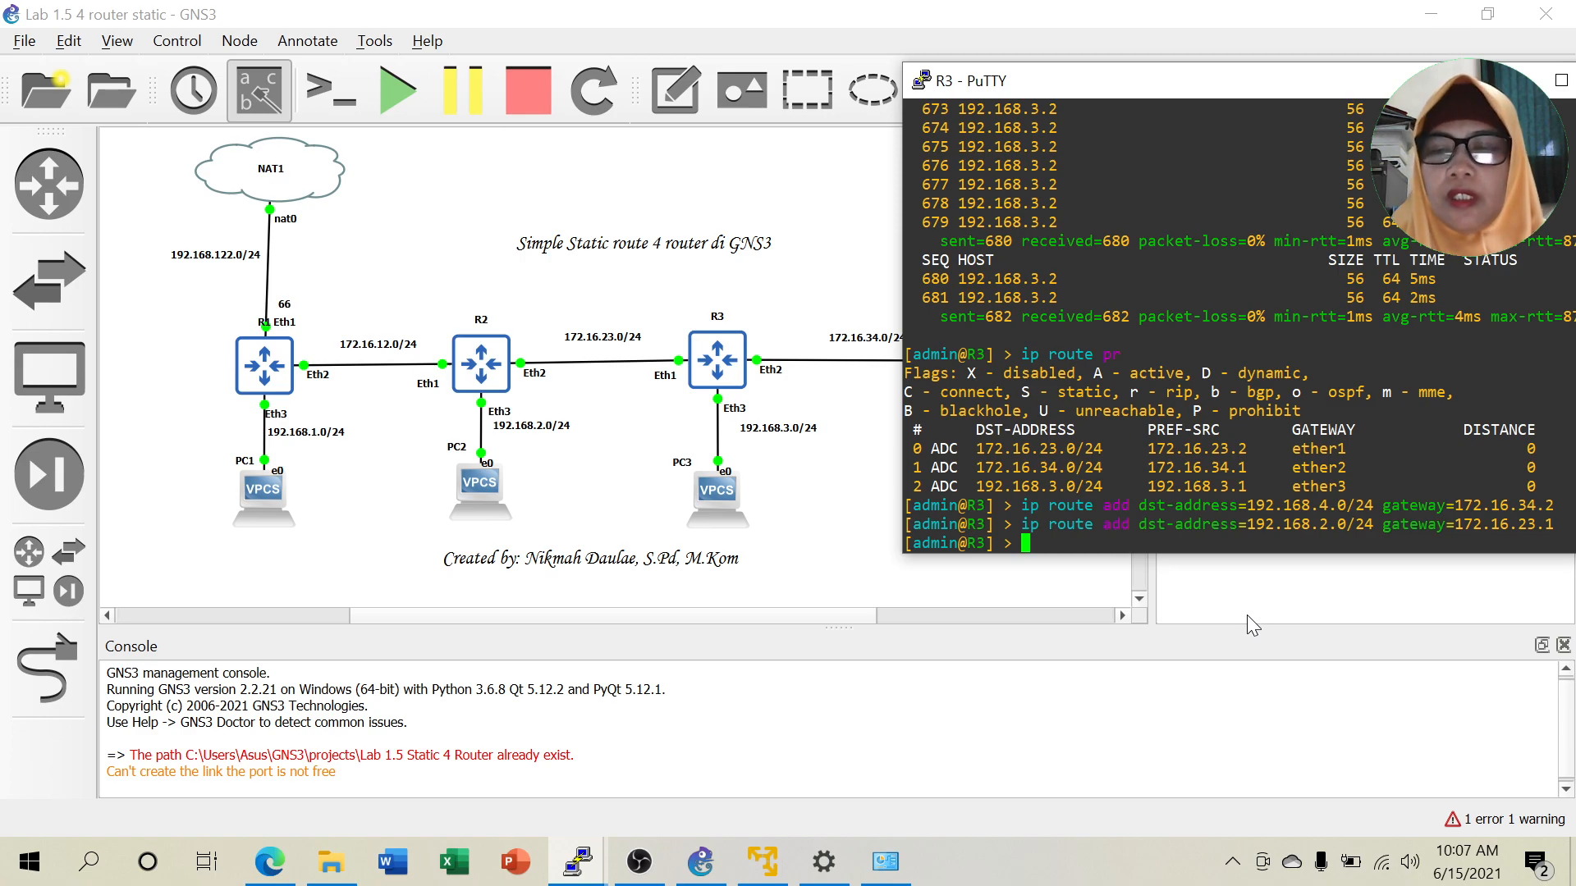
# Add R3's static route to 172.16.12.0/24 via gateway 172.16.23.1.
pyautogui.press('Up')
pyautogui.press('Left')
pyautogui.press('Left')
pyautogui.press('Left')
pyautogui.press('Left')
pyautogui.press('Left')
pyautogui.press('Left')
pyautogui.press('Left')
pyautogui.press('Left')
pyautogui.press('Left')
pyautogui.press('Left')
pyautogui.press('Left')
pyautogui.press('Left')
pyautogui.press('Left')
pyautogui.press('Left')
pyautogui.press('Left')
pyautogui.press('Left')
pyautogui.press('Left')
pyautogui.press('Left')
pyautogui.press('Left')
pyautogui.press('Left')
pyautogui.press('Left')
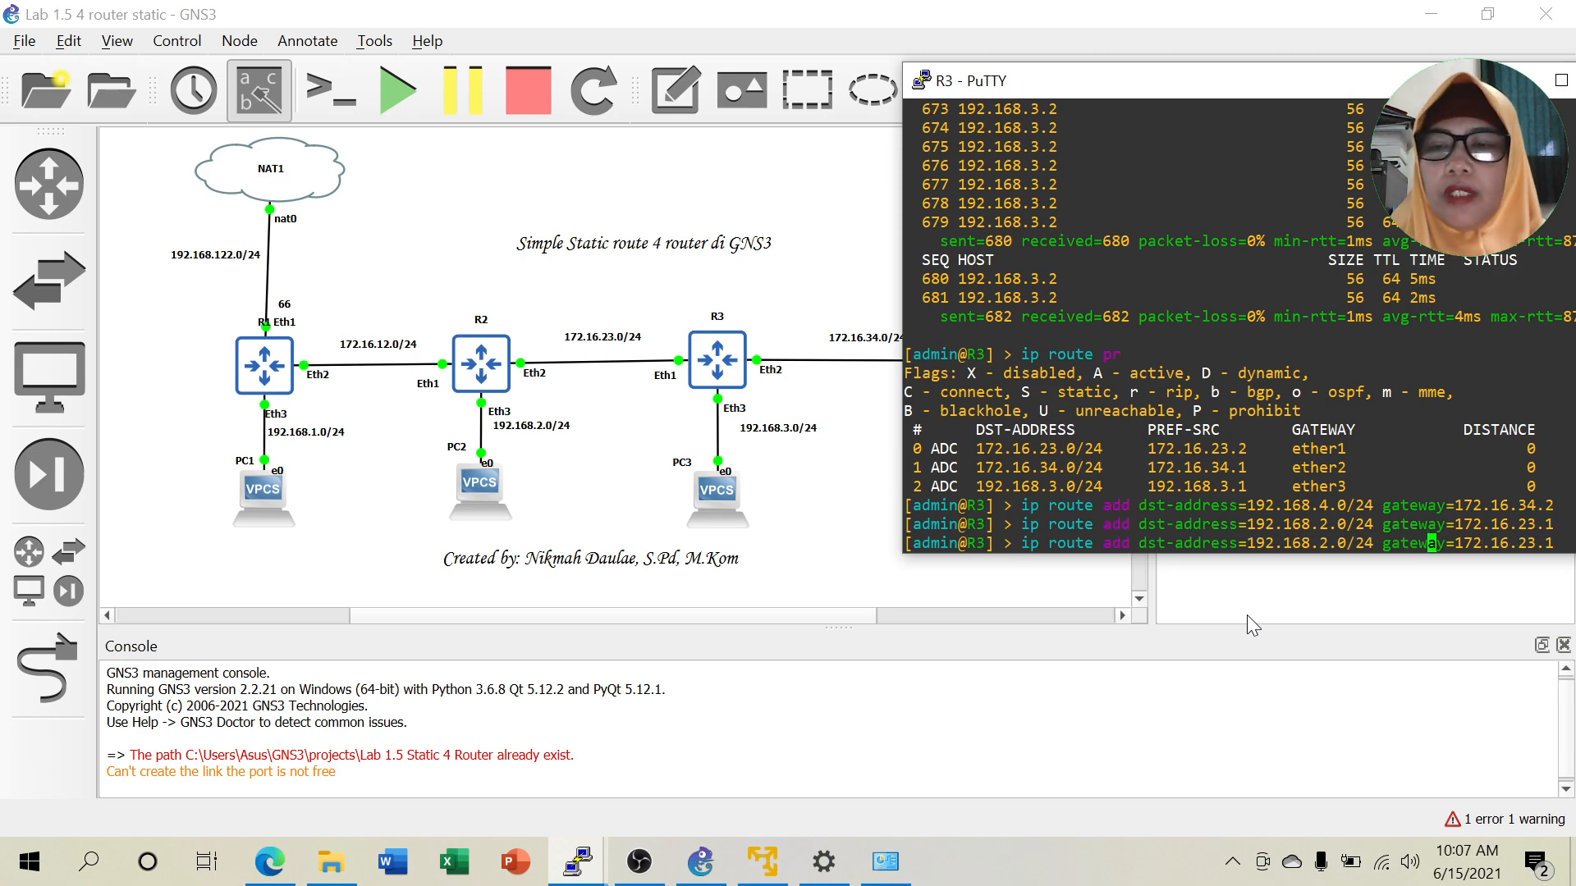
pyautogui.press('Left')
pyautogui.press('Left')
pyautogui.press('Left')
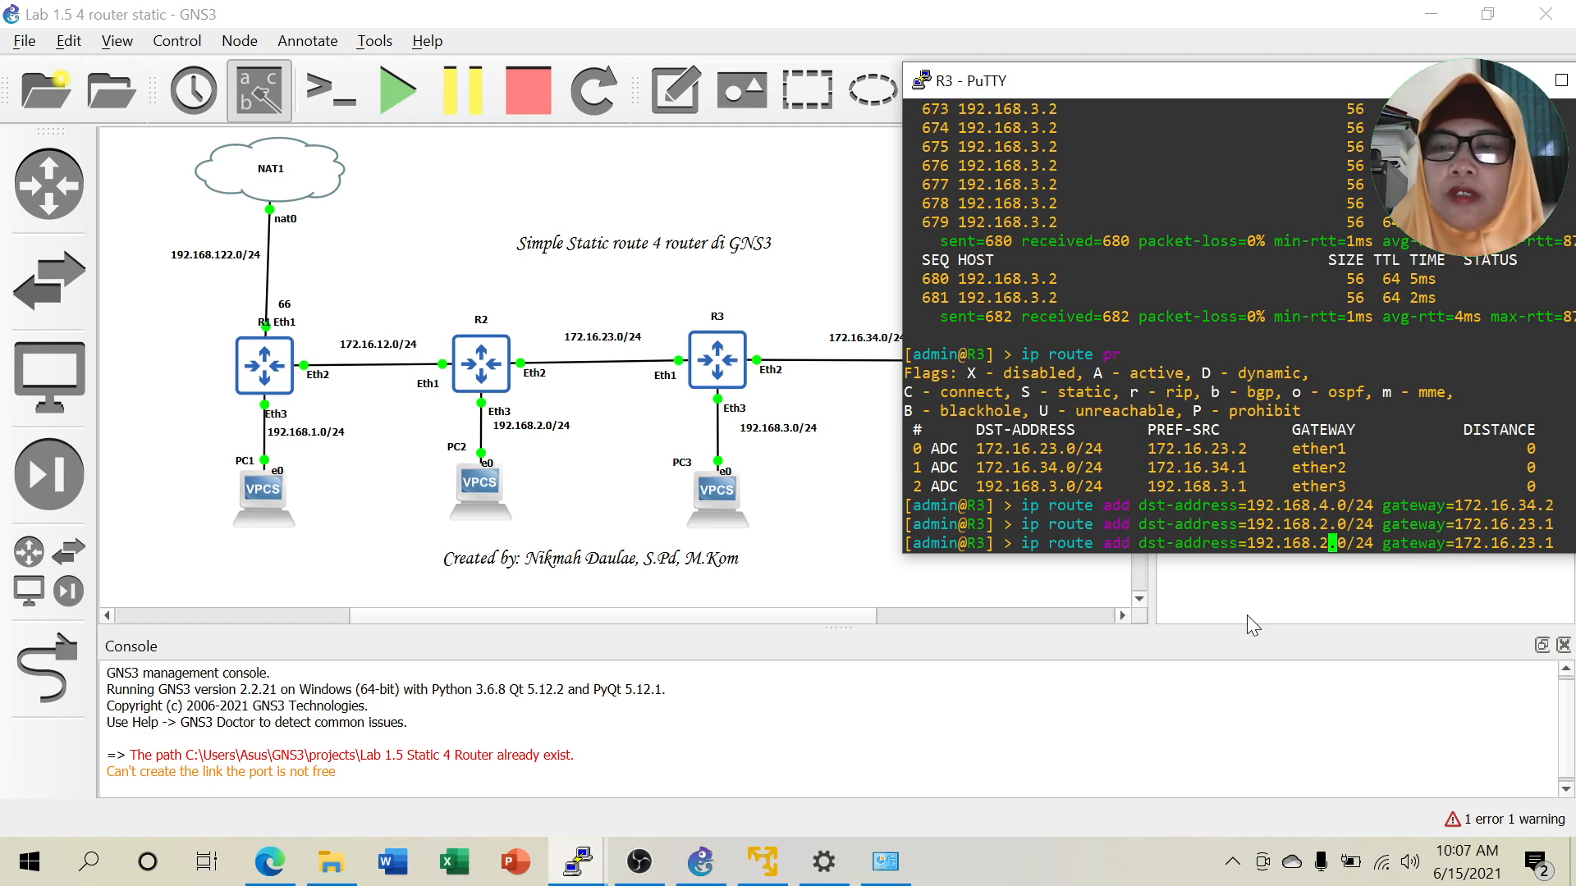
pyautogui.press('BackSpace')
pyautogui.press('BackSpace')
pyautogui.press('BackSpace')
pyautogui.press('BackSpace')
pyautogui.press('BackSpace')
pyautogui.press('BackSpace')
pyautogui.press('BackSpace')
pyautogui.press('BackSpace')
pyautogui.press('BackSpace')
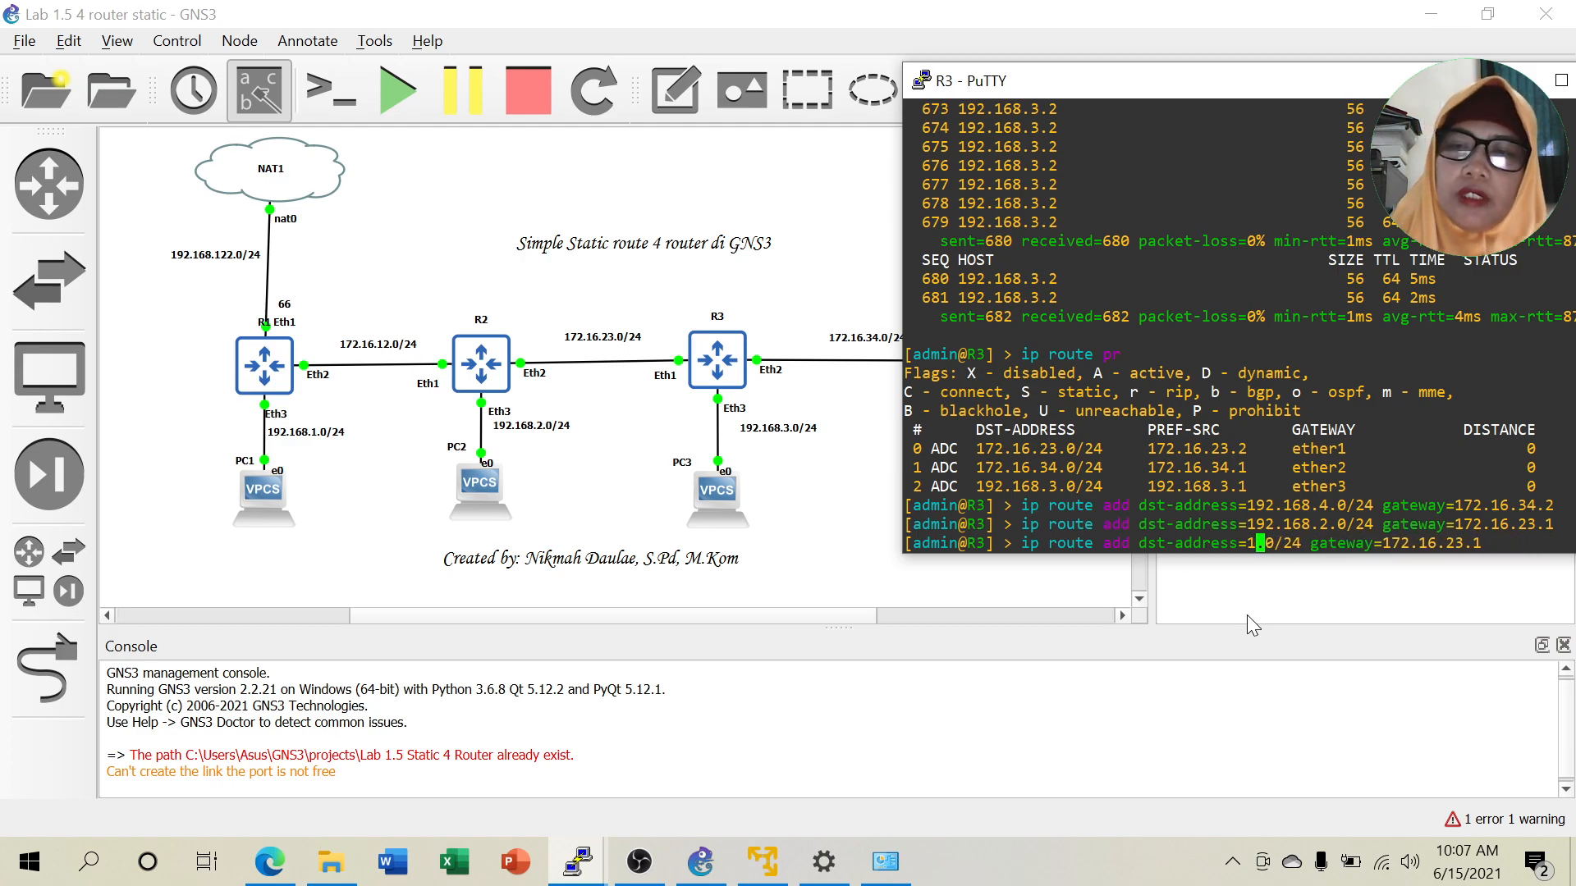
pyautogui.write('172.16')
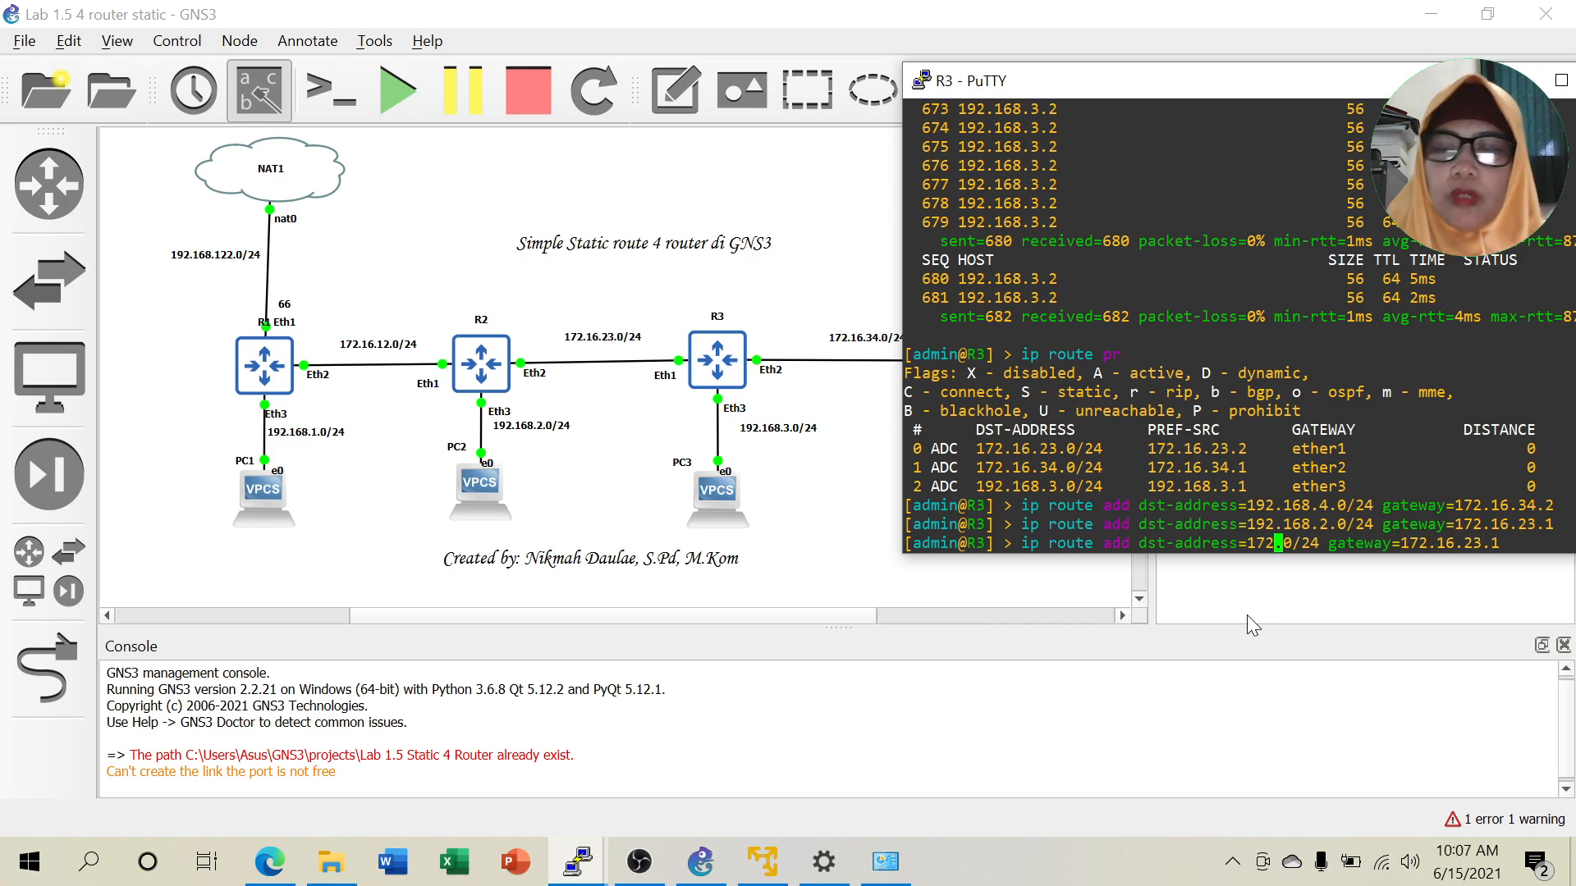
pyautogui.write('.12.')
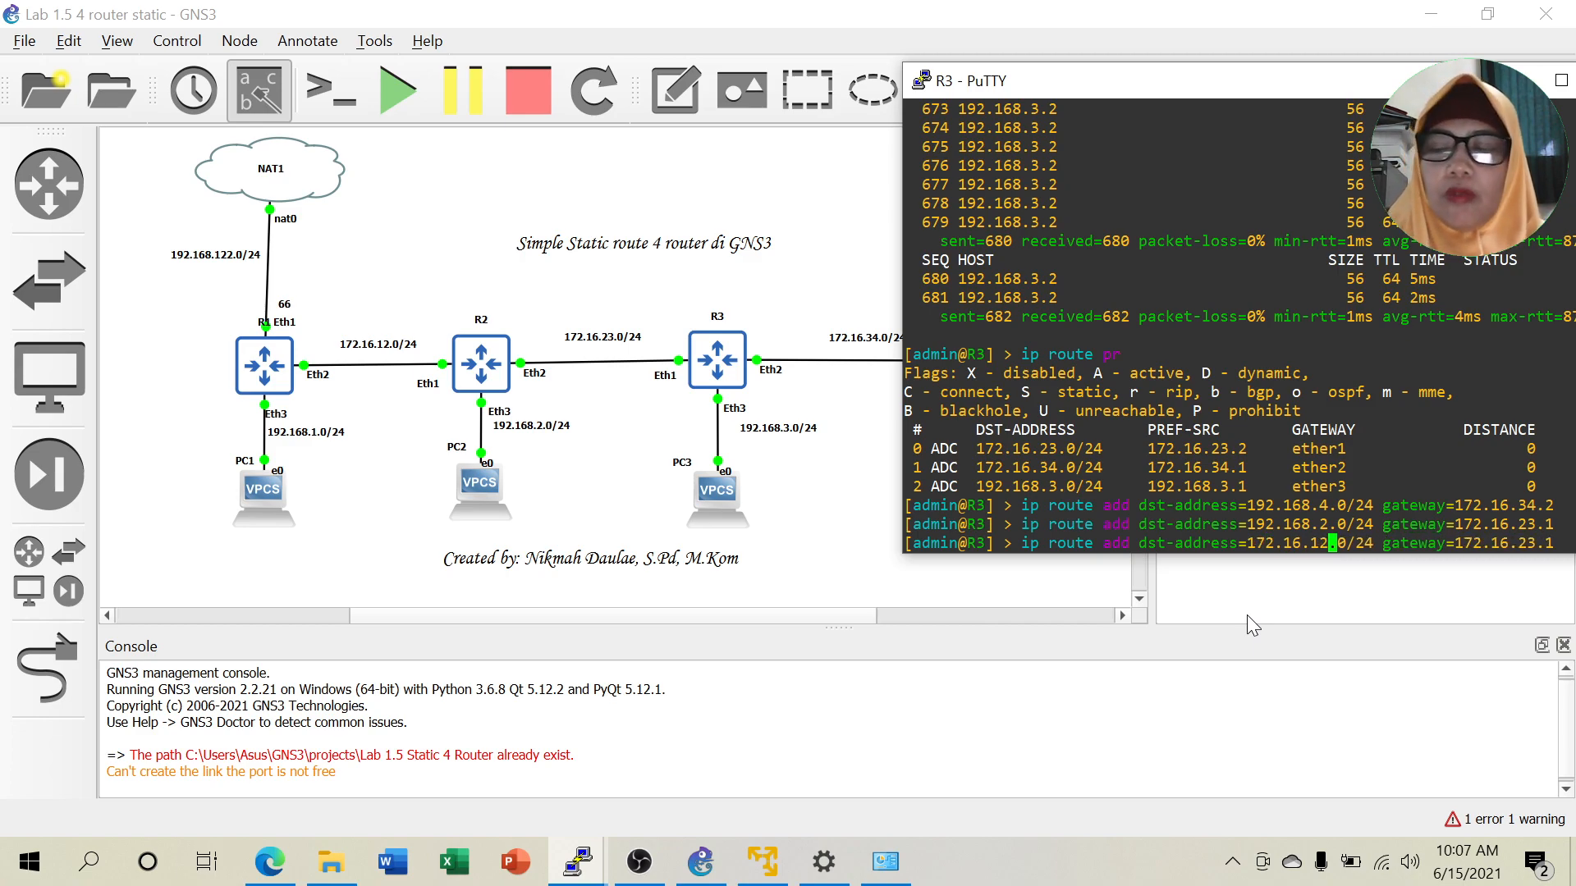
pyautogui.press('Return')
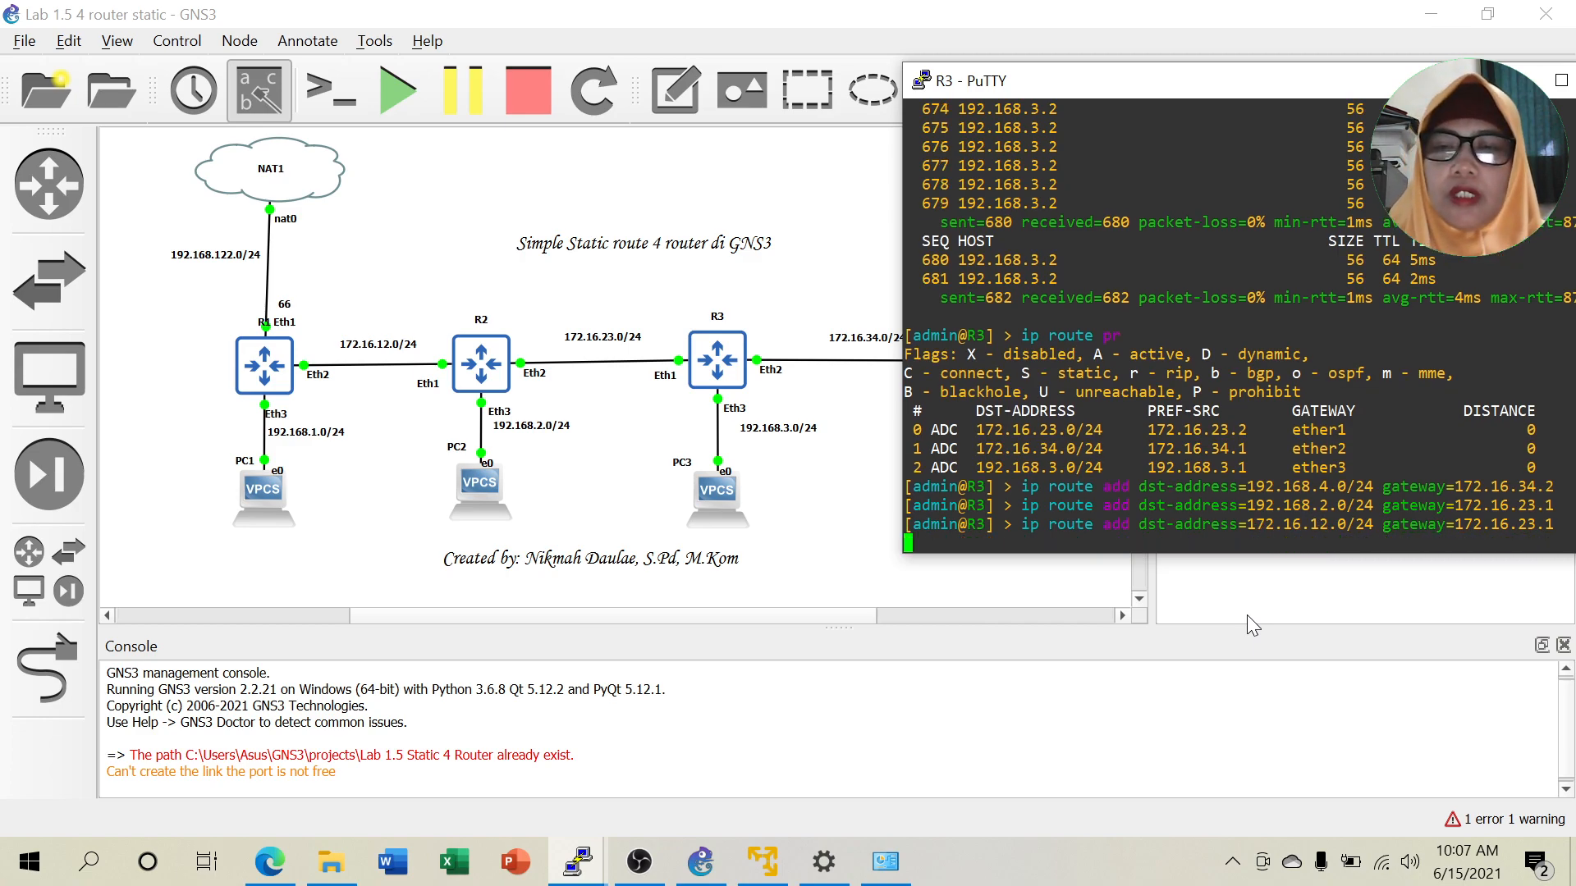
# Add R3's static route to 192.168.1.0/24 via gateway 172.16.23.1.
pyautogui.press('Up')
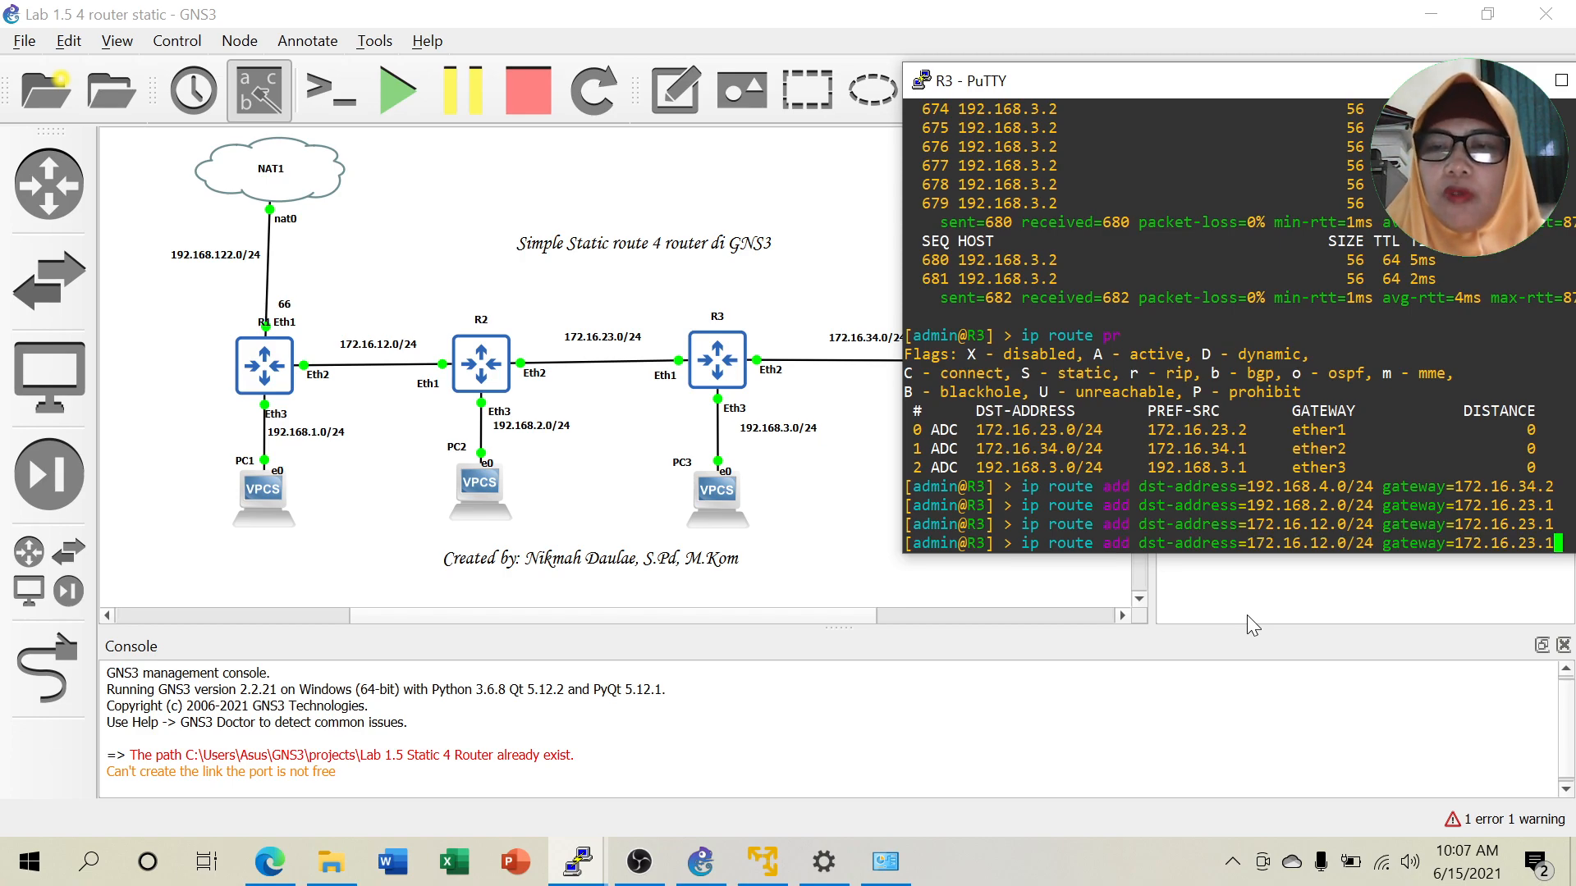
pyautogui.press('Up')
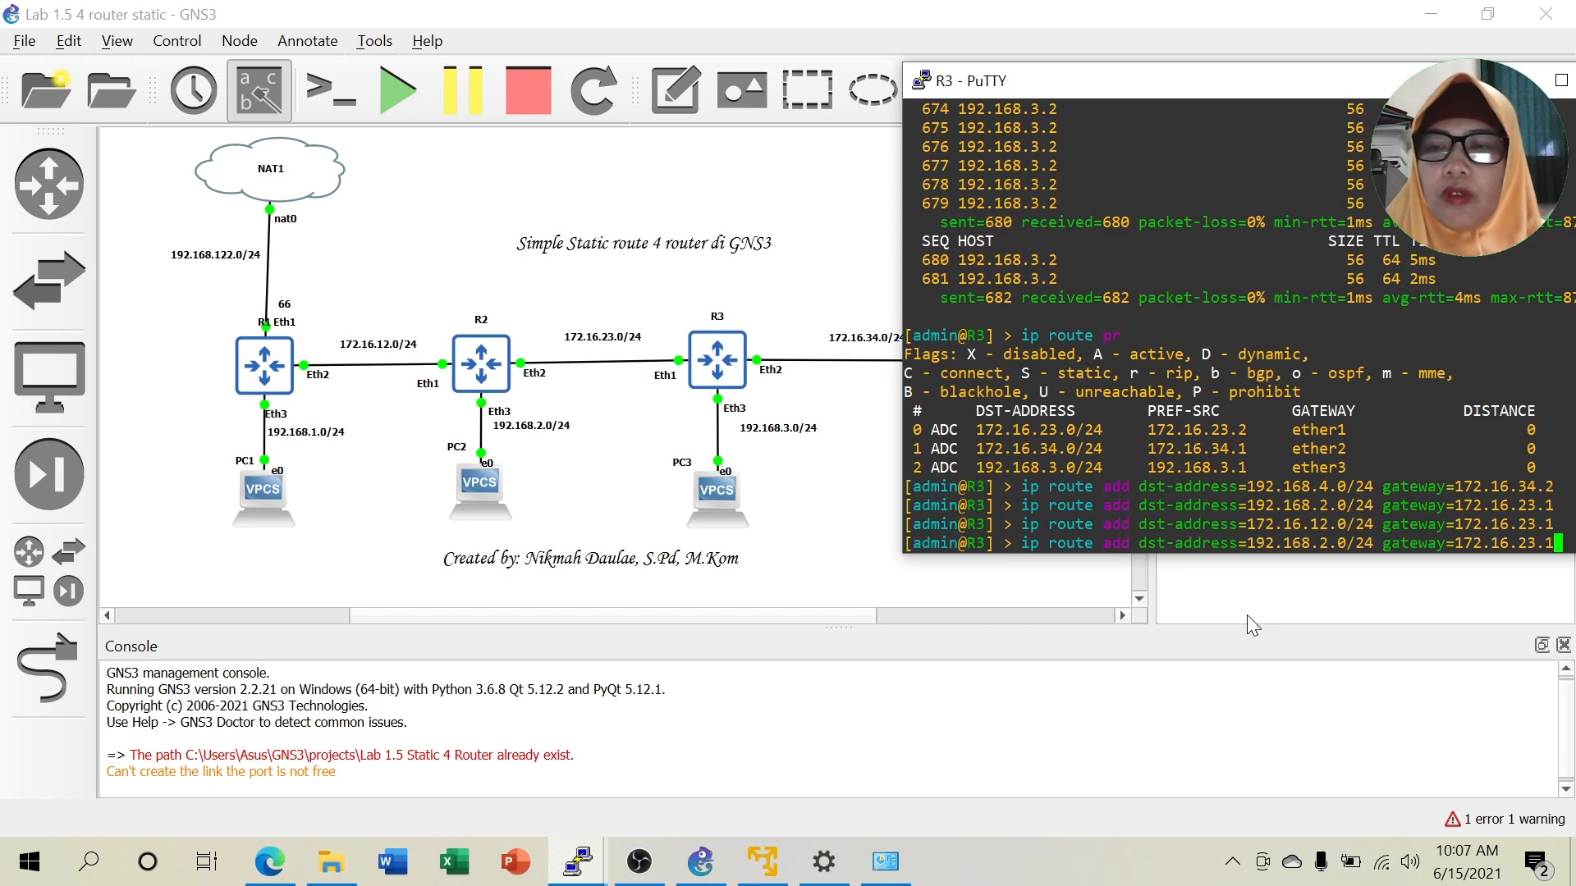
pyautogui.press('Left')
pyautogui.press('Left')
pyautogui.press('Left')
pyautogui.press('Left')
pyautogui.press('Left')
pyautogui.press('Left')
pyautogui.press('Left')
pyautogui.press('Left')
pyautogui.press('Left')
pyautogui.press('Left')
pyautogui.press('Left')
pyautogui.press('Left')
pyautogui.press('Left')
pyautogui.press('Left')
pyautogui.press('Left')
pyautogui.press('Left')
pyautogui.press('Left')
pyautogui.press('Left')
pyautogui.press('Left')
pyautogui.press('Left')
pyautogui.press('Left')
pyautogui.press('Left')
pyautogui.press('Left')
pyautogui.press('Left')
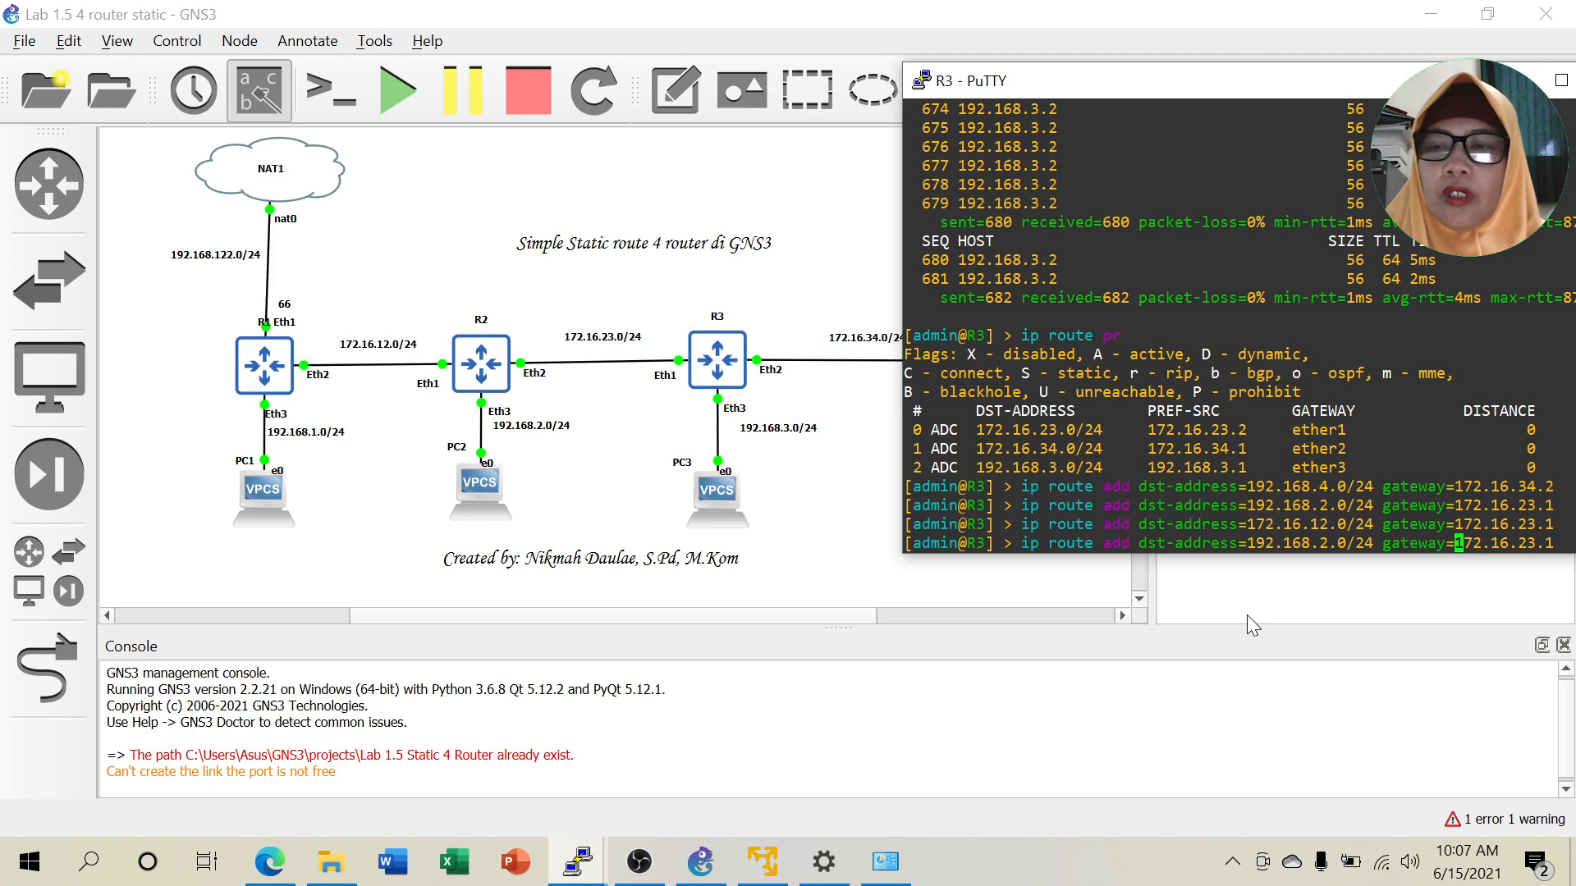
pyautogui.press('Left')
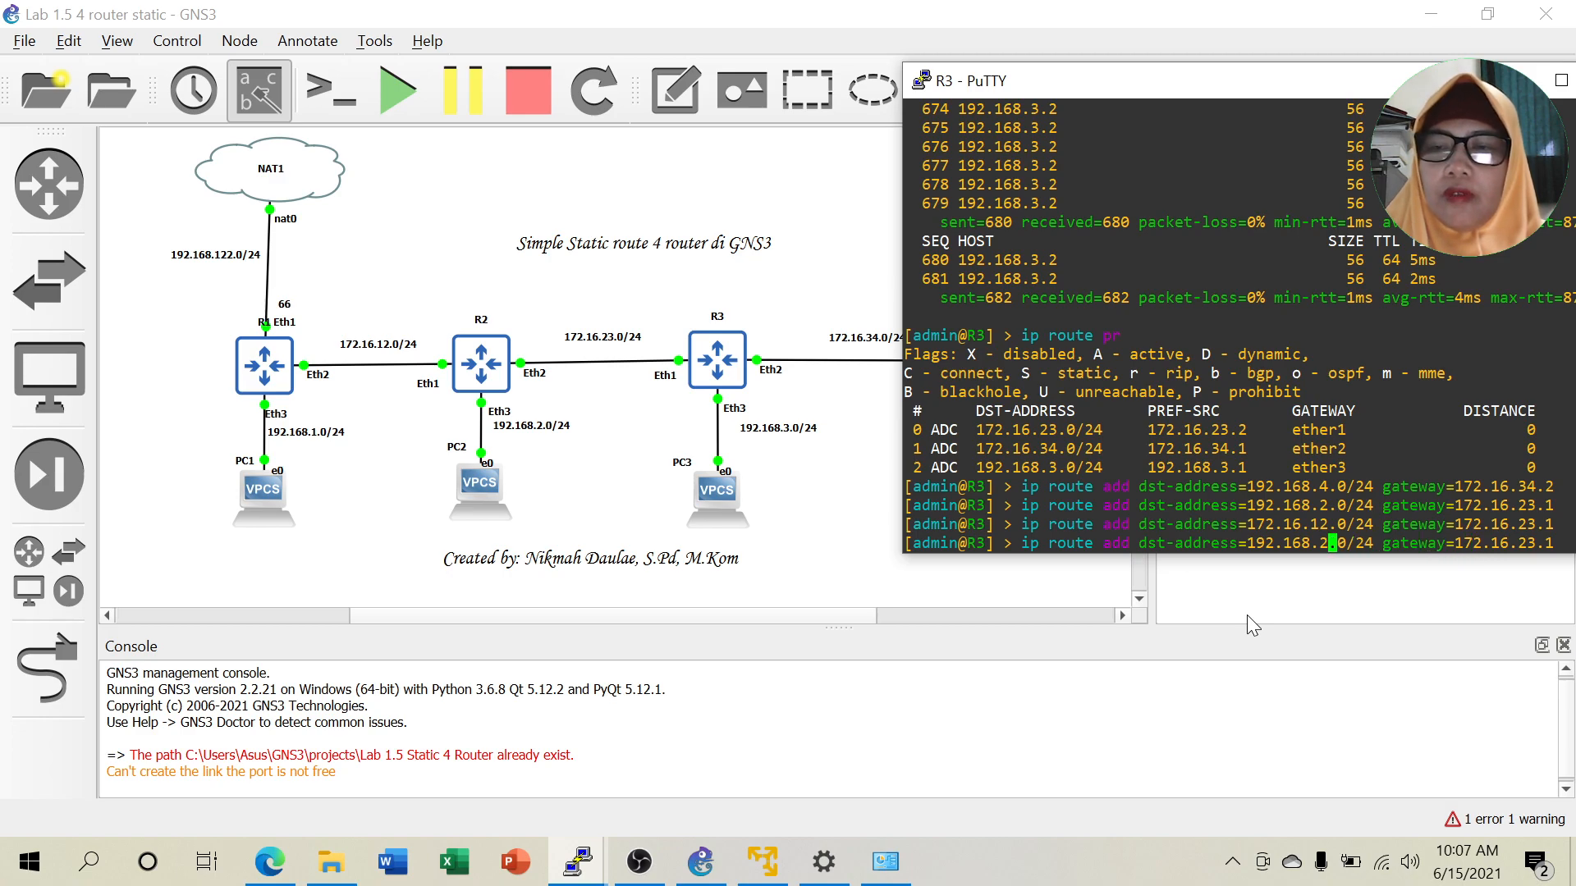
pyautogui.press('BackSpace')
pyautogui.write('1')
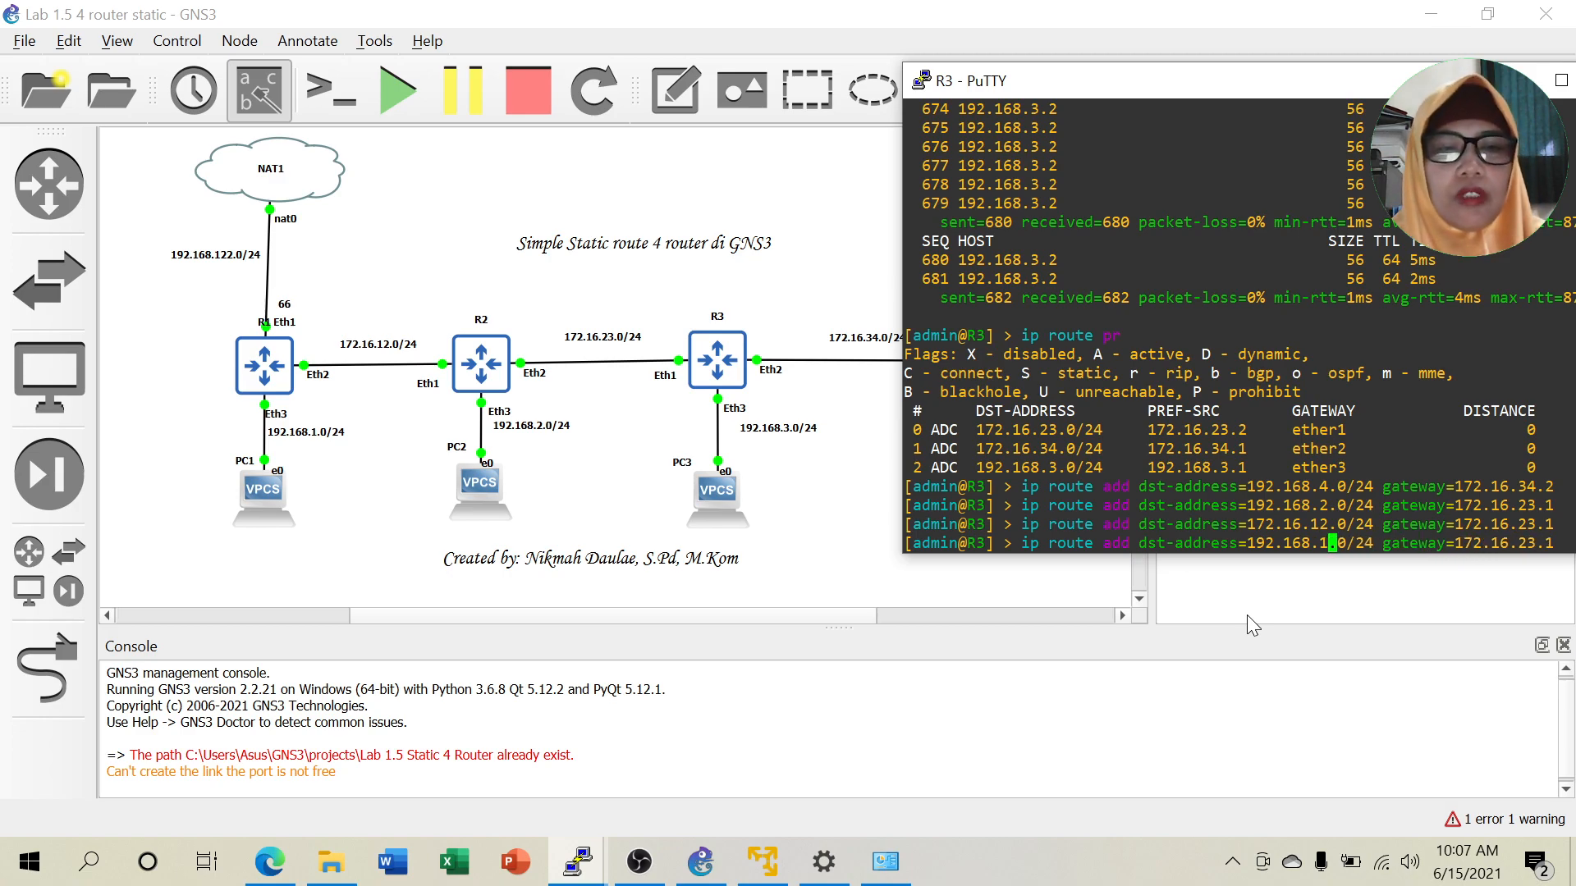
pyautogui.press('Return')
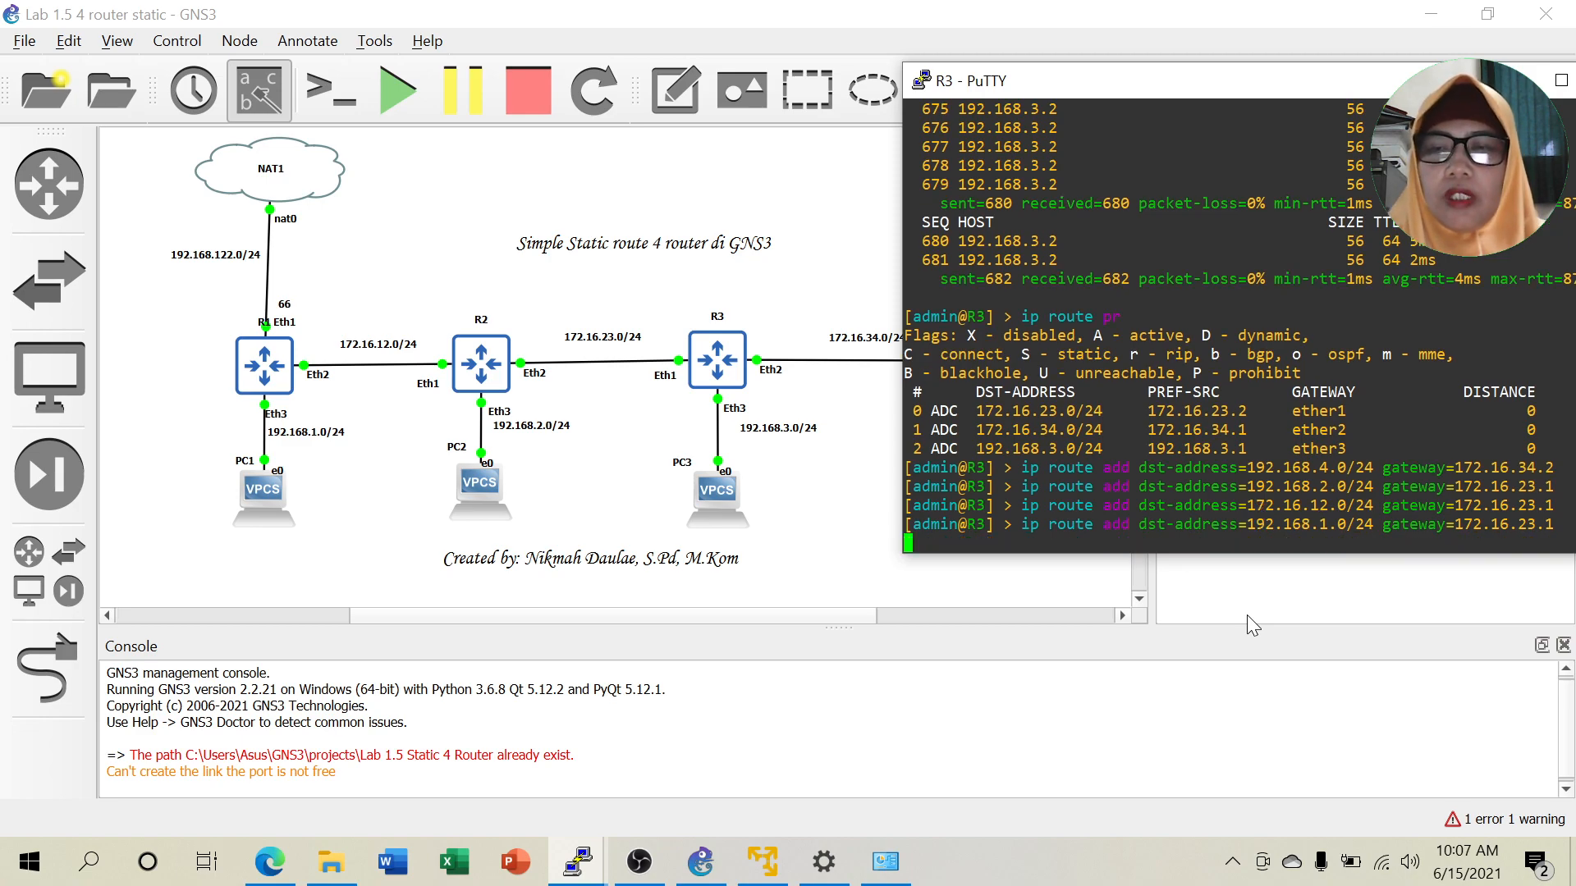
# Add R3's static route to 192.168.122.0/24 via gateway 172.16.23.1.
pyautogui.press('Up')
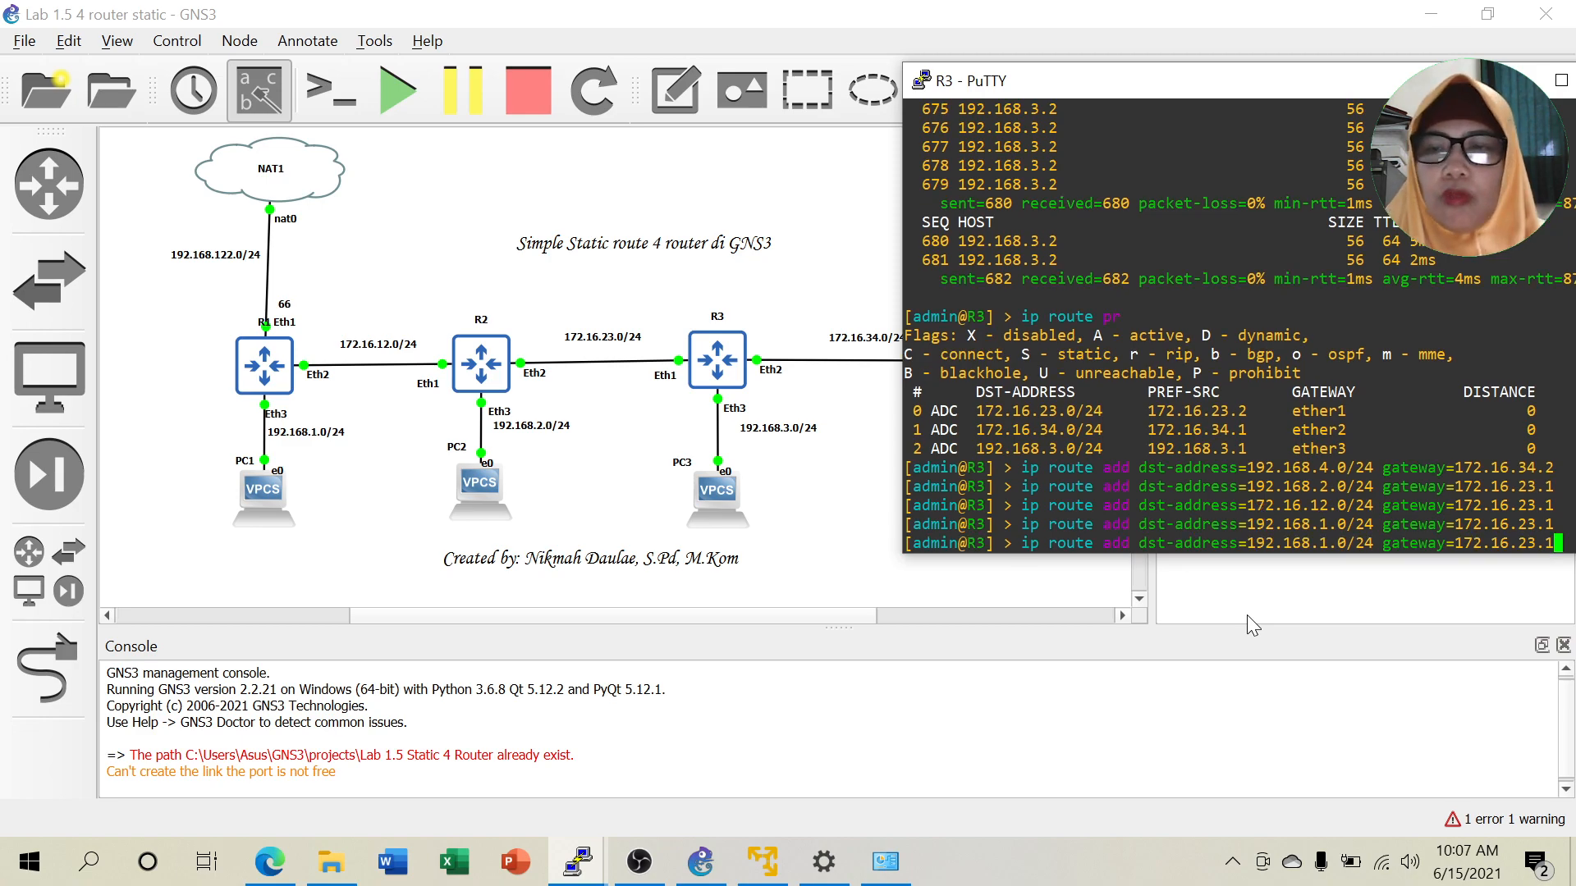
pyautogui.press('Left')
pyautogui.press('Left')
pyautogui.press('Left')
pyautogui.press('Left')
pyautogui.press('Left')
pyautogui.press('Left')
pyautogui.press('Left')
pyautogui.press('Left')
pyautogui.press('Left')
pyautogui.press('Left')
pyautogui.press('Left')
pyautogui.press('Left')
pyautogui.press('Left')
pyautogui.press('Left')
pyautogui.press('Left')
pyautogui.press('Left')
pyautogui.press('Left')
pyautogui.press('Left')
pyautogui.press('Left')
pyautogui.press('Left')
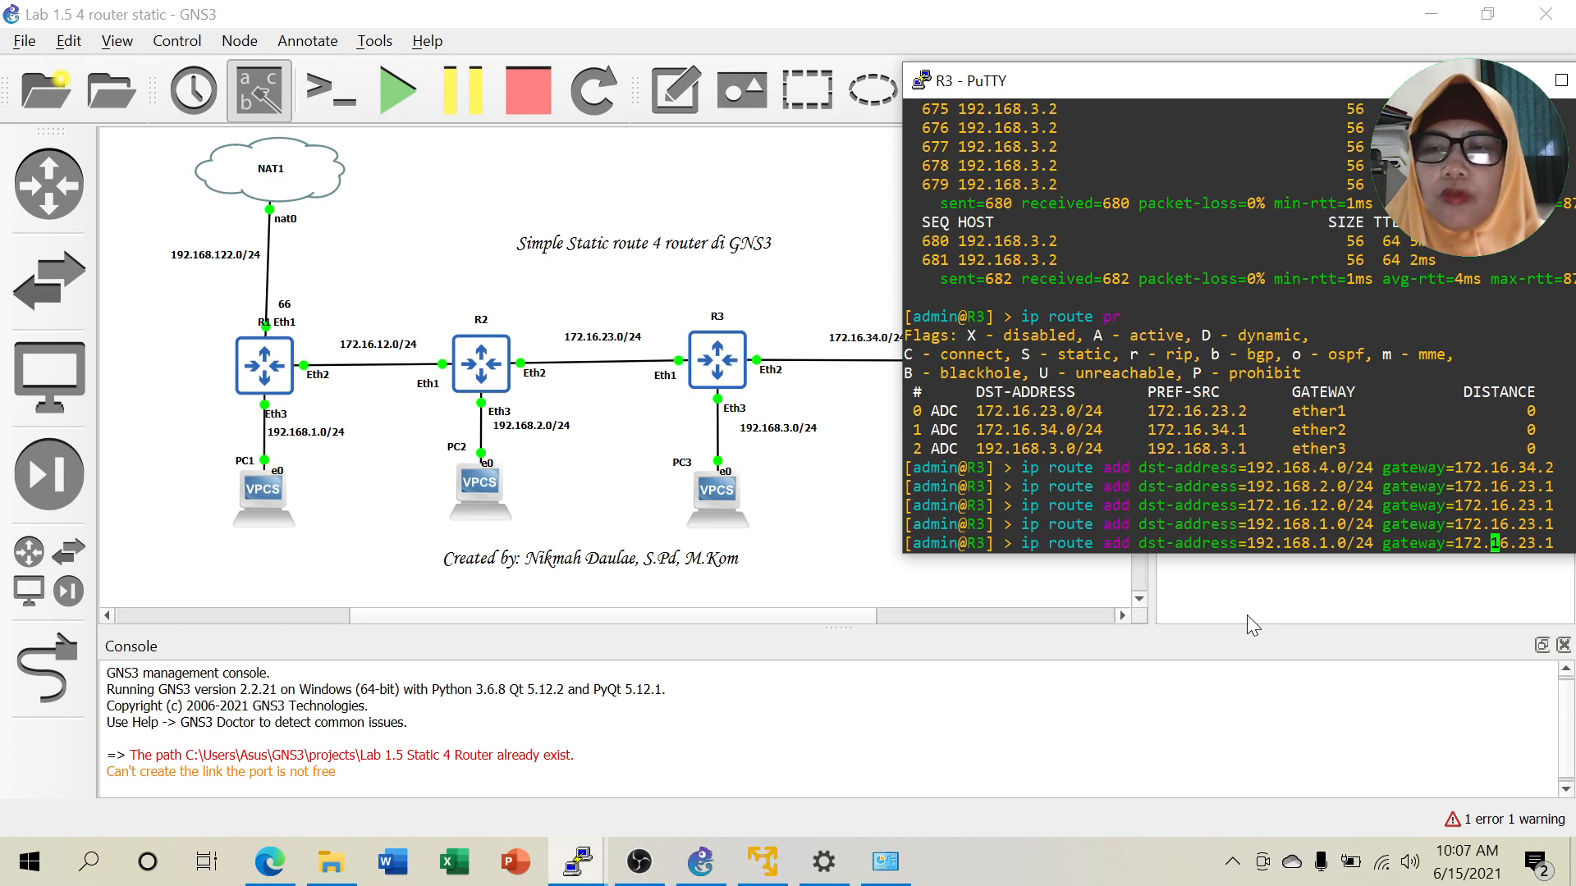
pyautogui.press('Left')
pyautogui.press('Left')
pyautogui.press('Left')
pyautogui.press('Left')
pyautogui.press('Left')
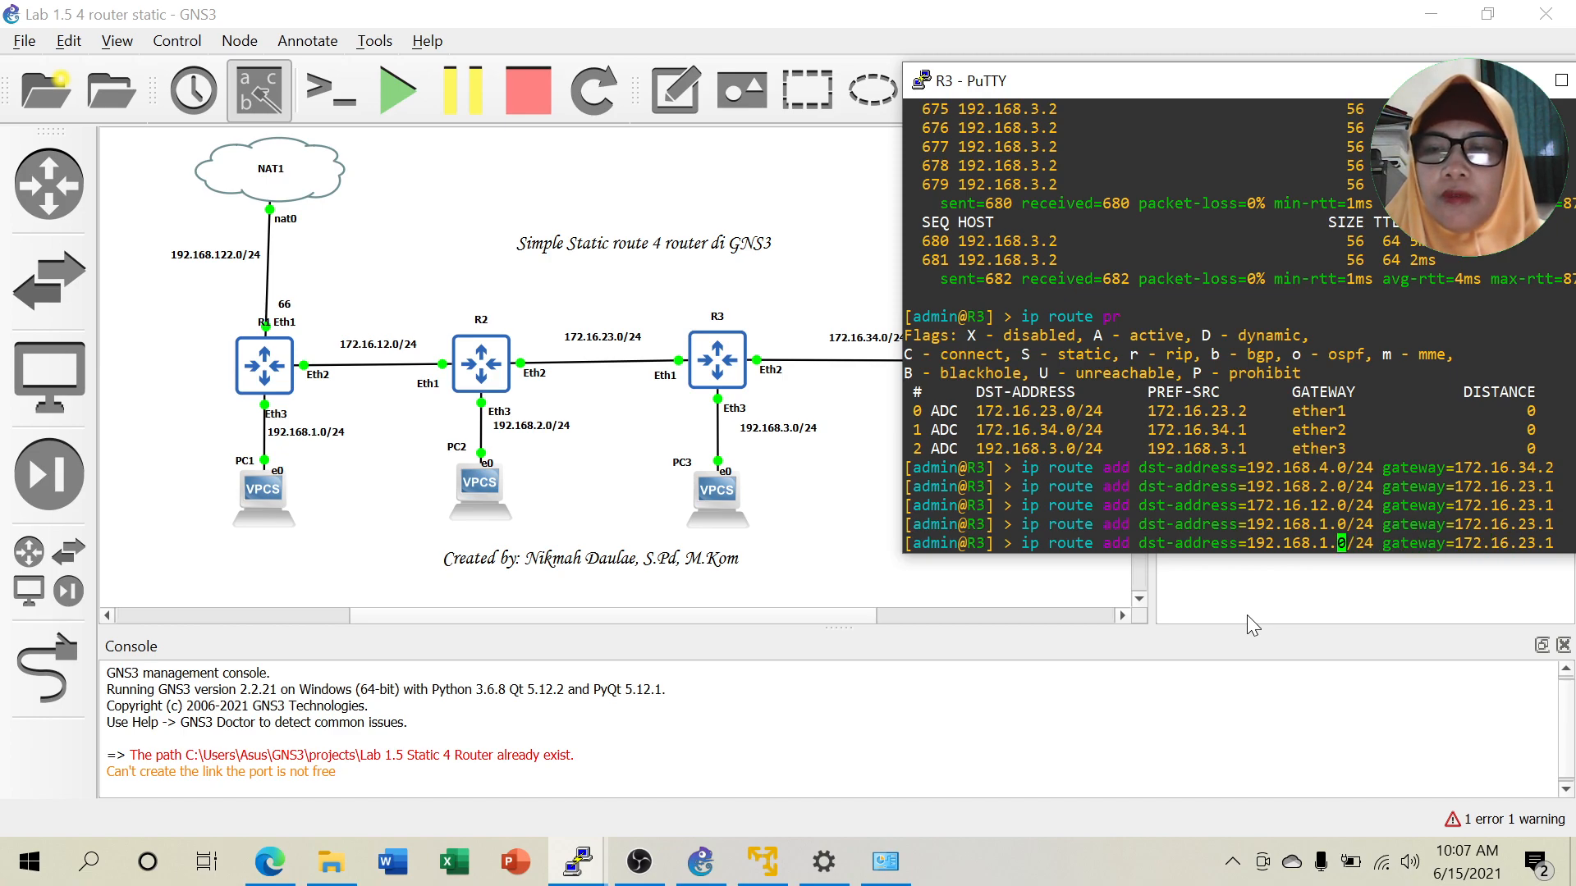
pyautogui.write('22')
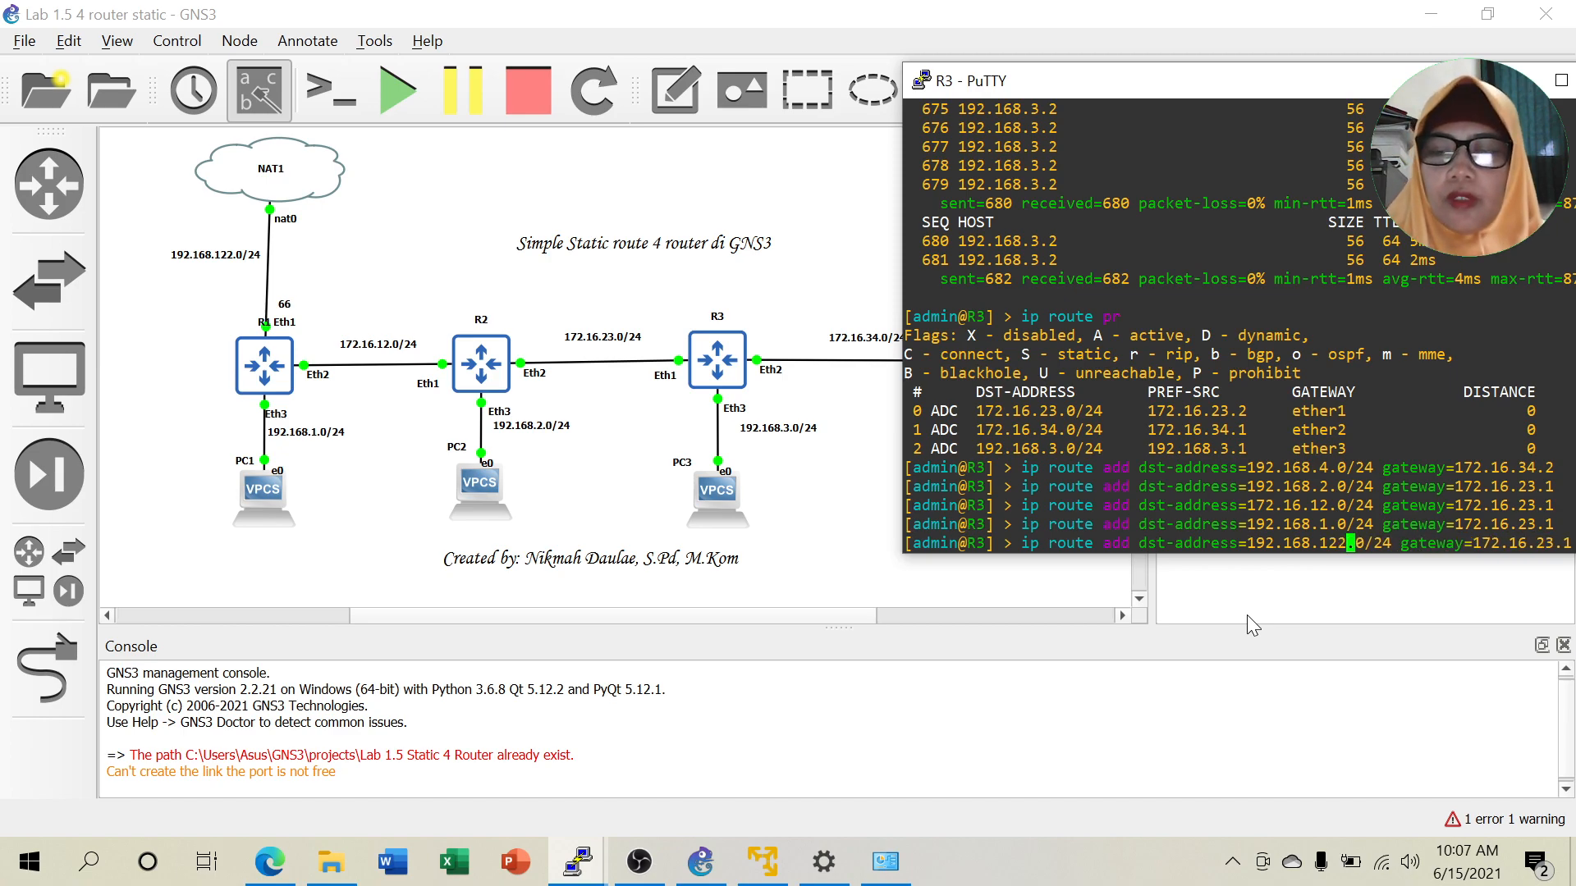
pyautogui.press('Return')
pyautogui.write('i')
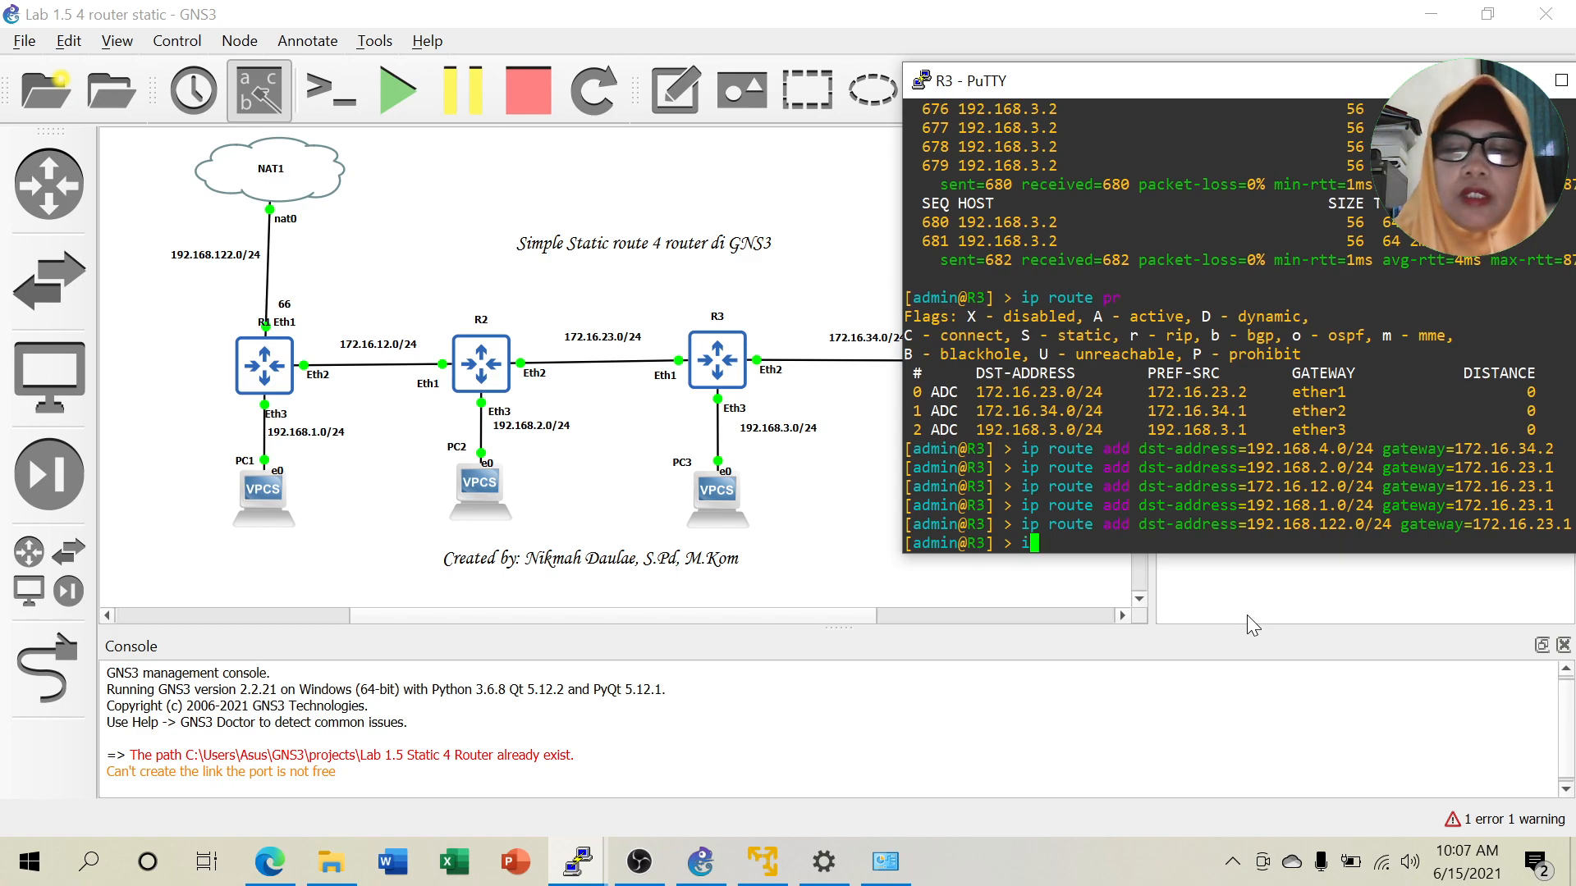
pyautogui.write('p route ')
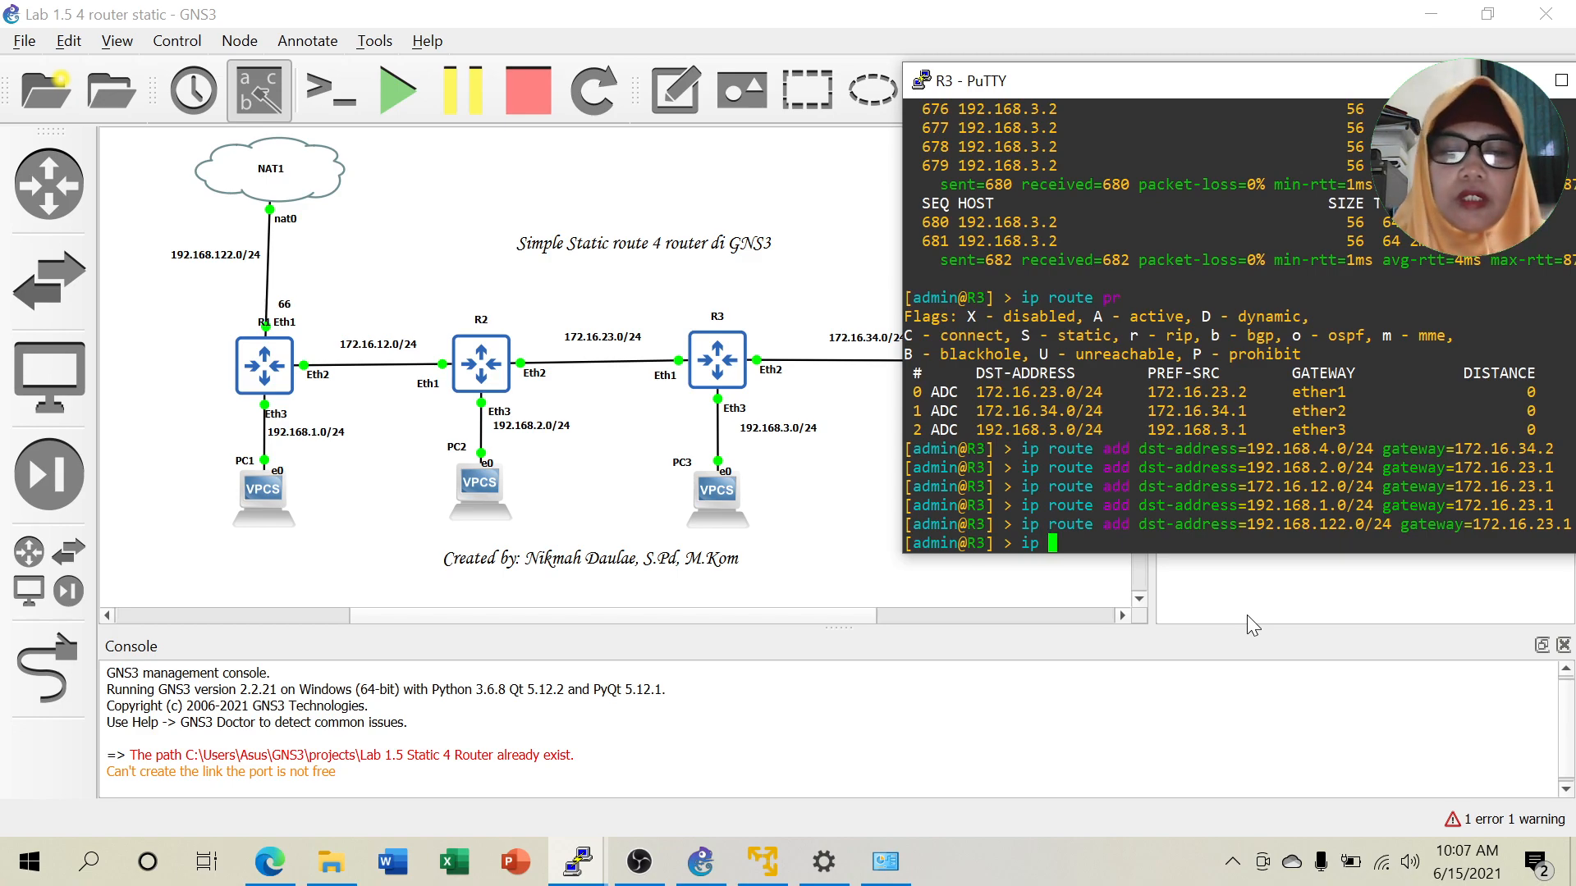
pyautogui.write('pr')
# Print R3's routing table, highlight the new static routes, then minimize R3's console.
pyautogui.press('Return')
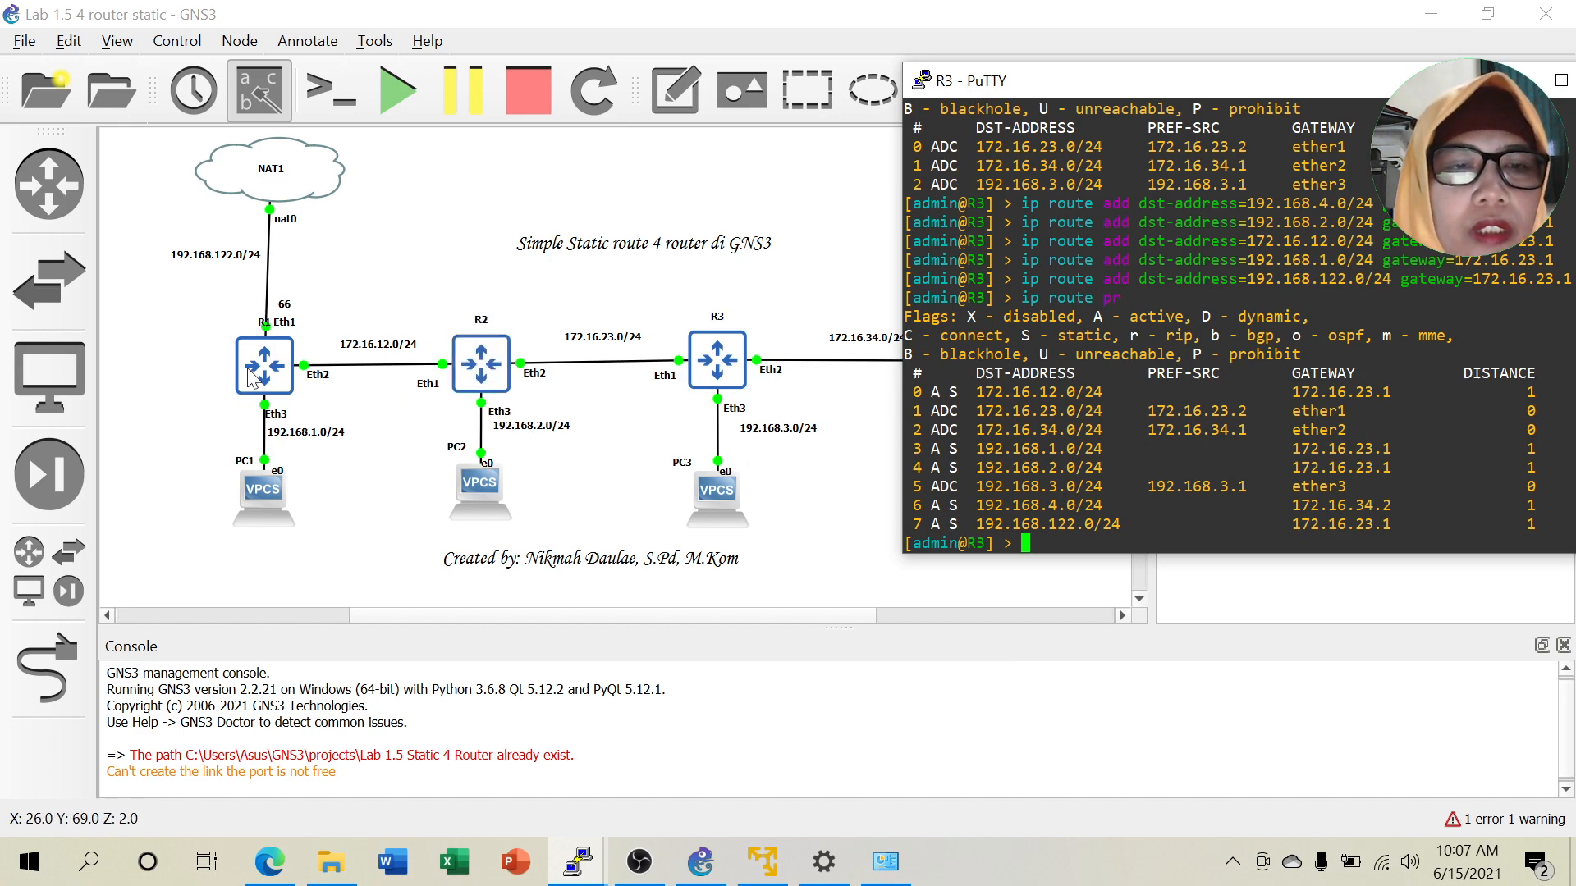
pyautogui.moveTo(975, 524); pyautogui.dragTo(1093, 392)
pyautogui.click(1032, 373)
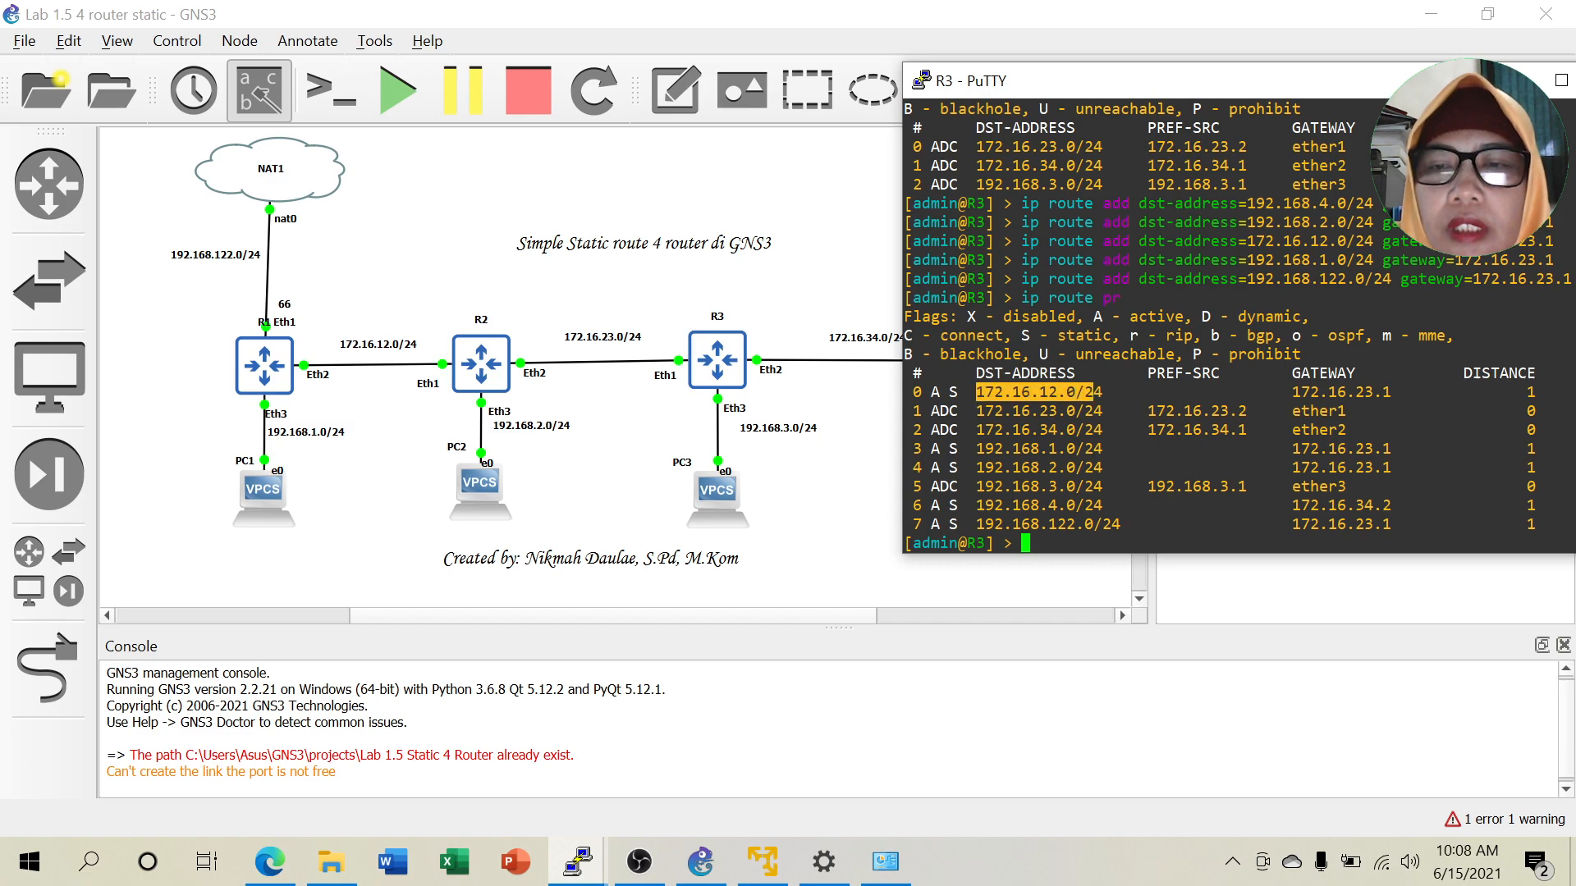
pyautogui.moveTo(967, 448); pyautogui.dragTo(1110, 448)
pyautogui.moveTo(967, 467); pyautogui.dragTo(1119, 467)
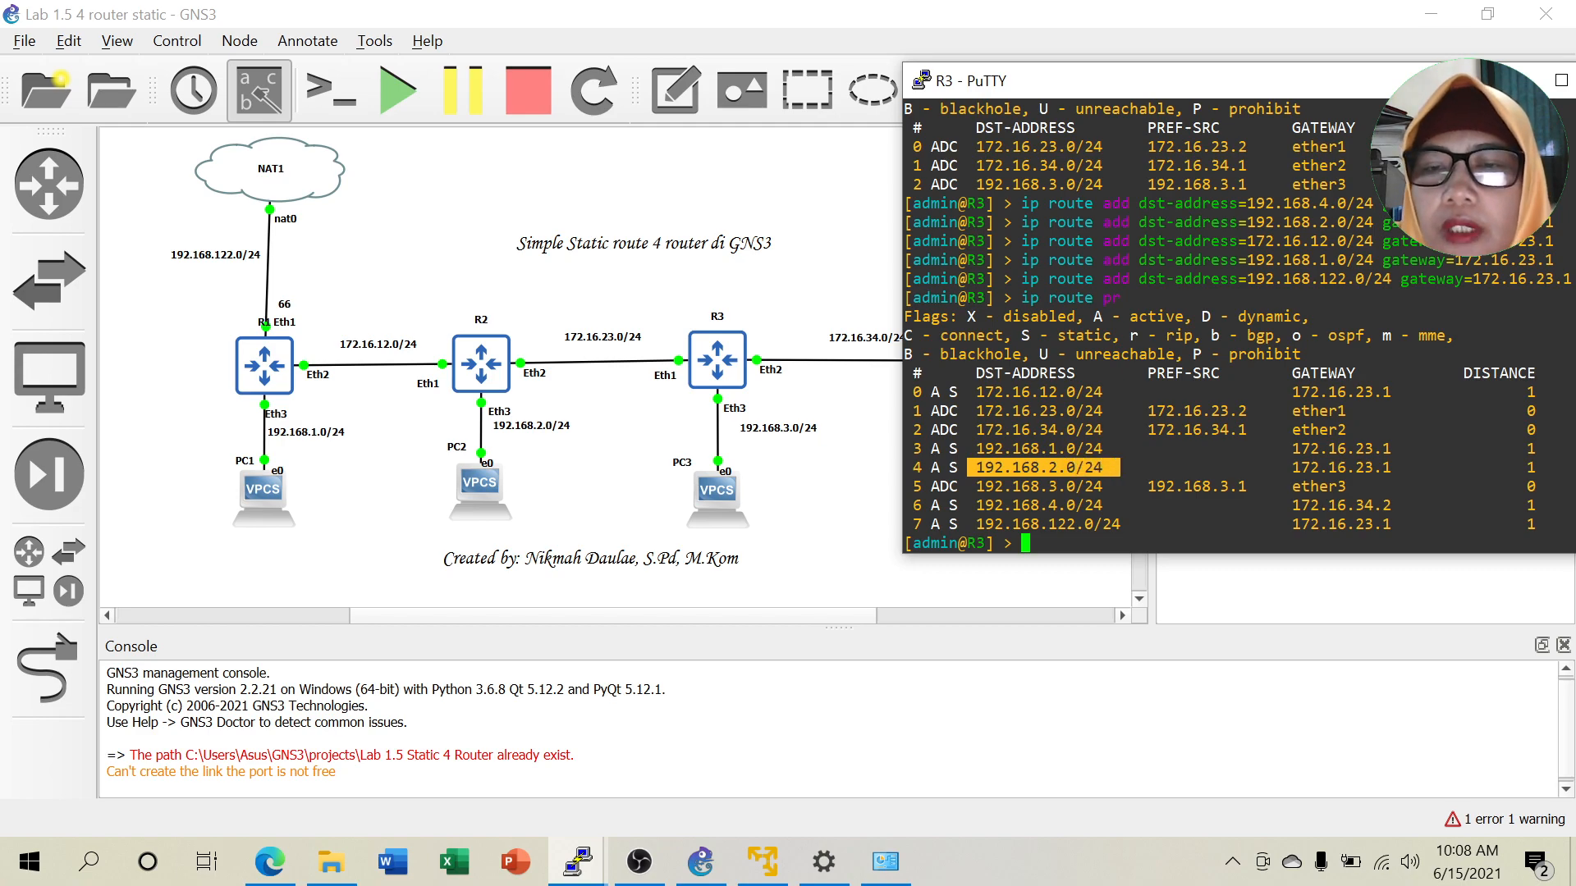
pyautogui.moveTo(976, 505); pyautogui.dragTo(1128, 524)
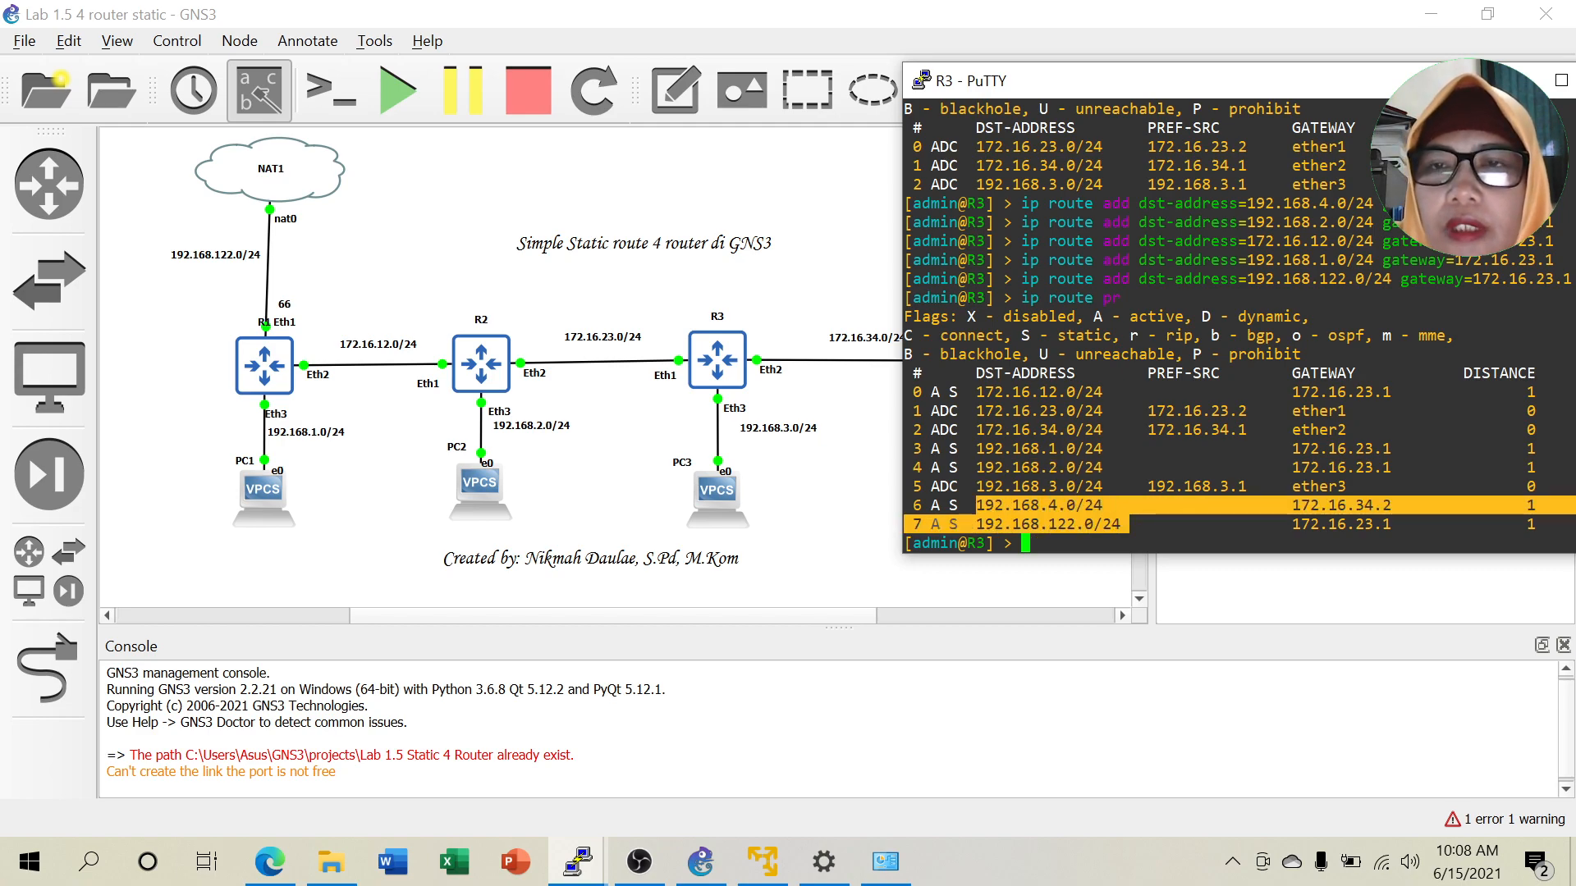
pyautogui.click(579, 864)
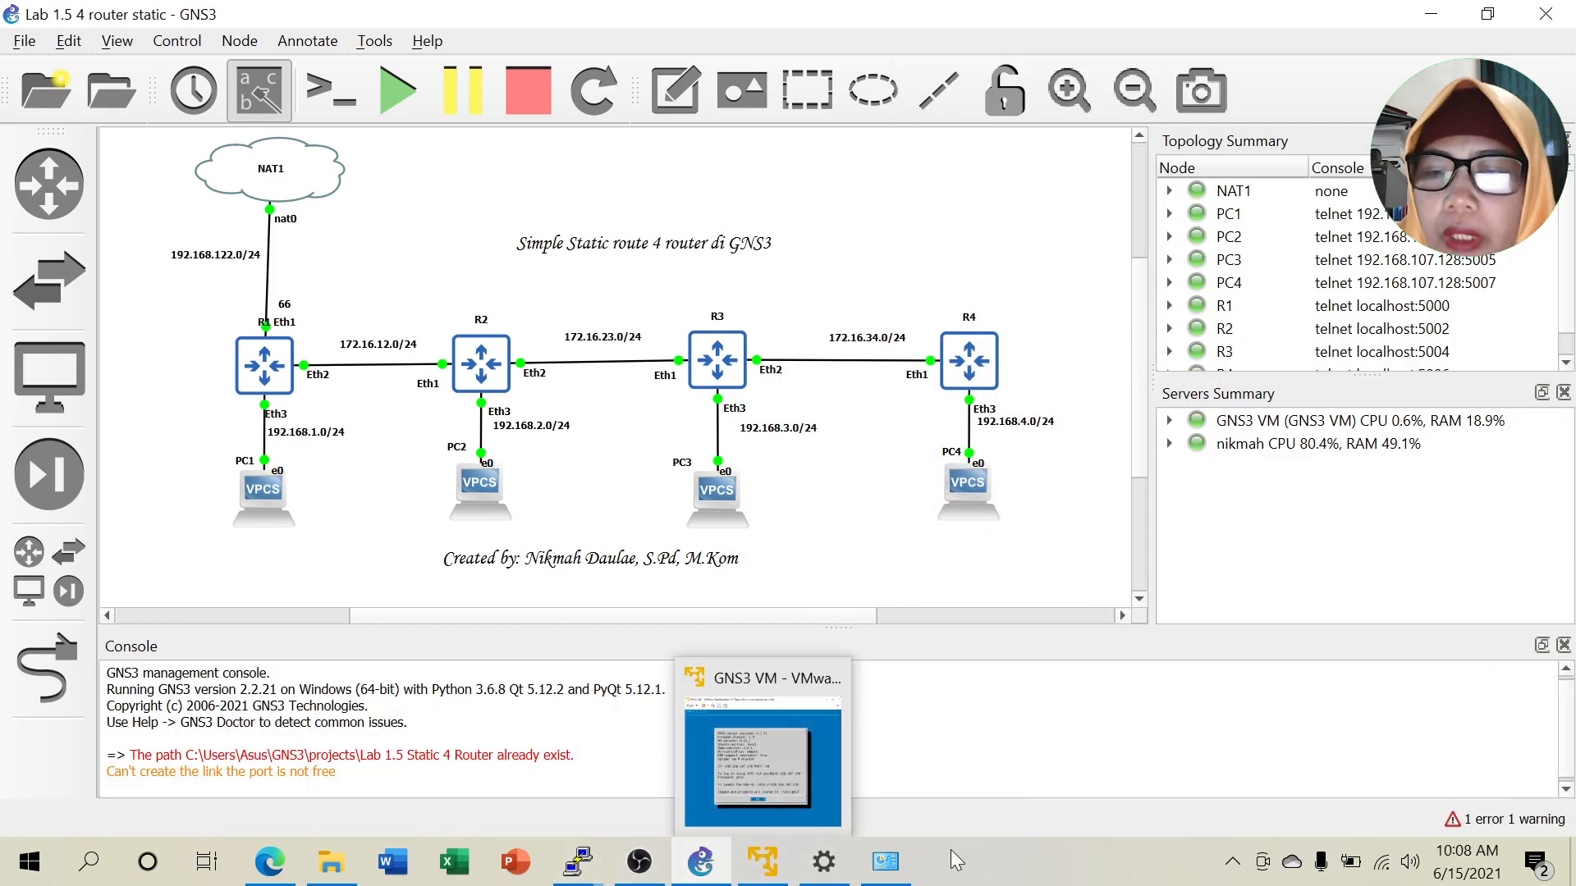
# Bring R4's console forward beside the topology and print its routing table.
pyautogui.moveTo(581, 858)
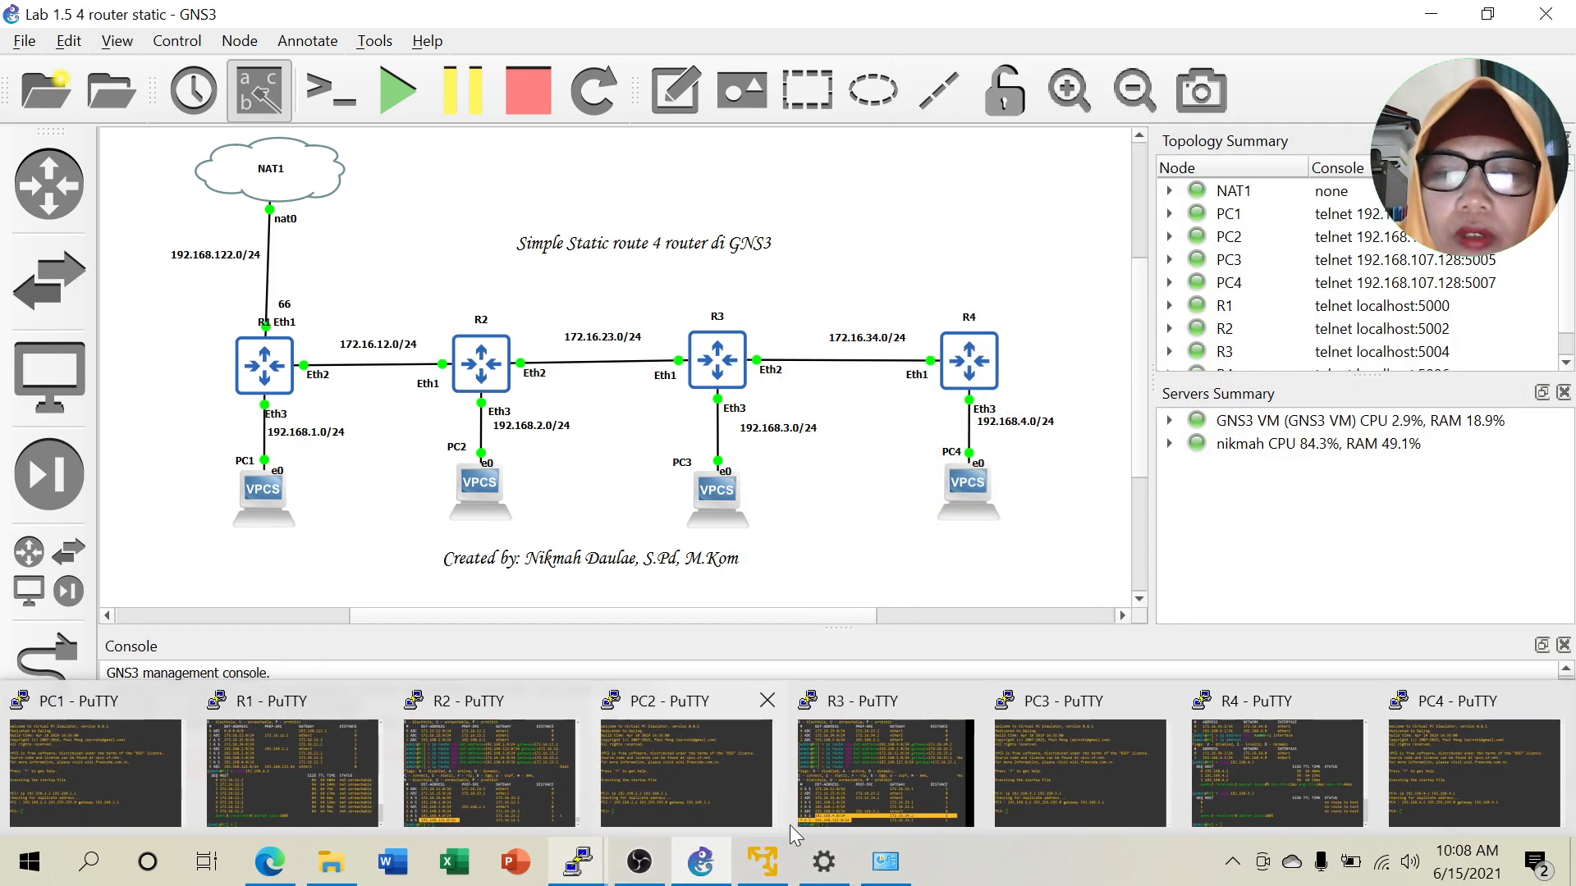
pyautogui.click(1272, 754)
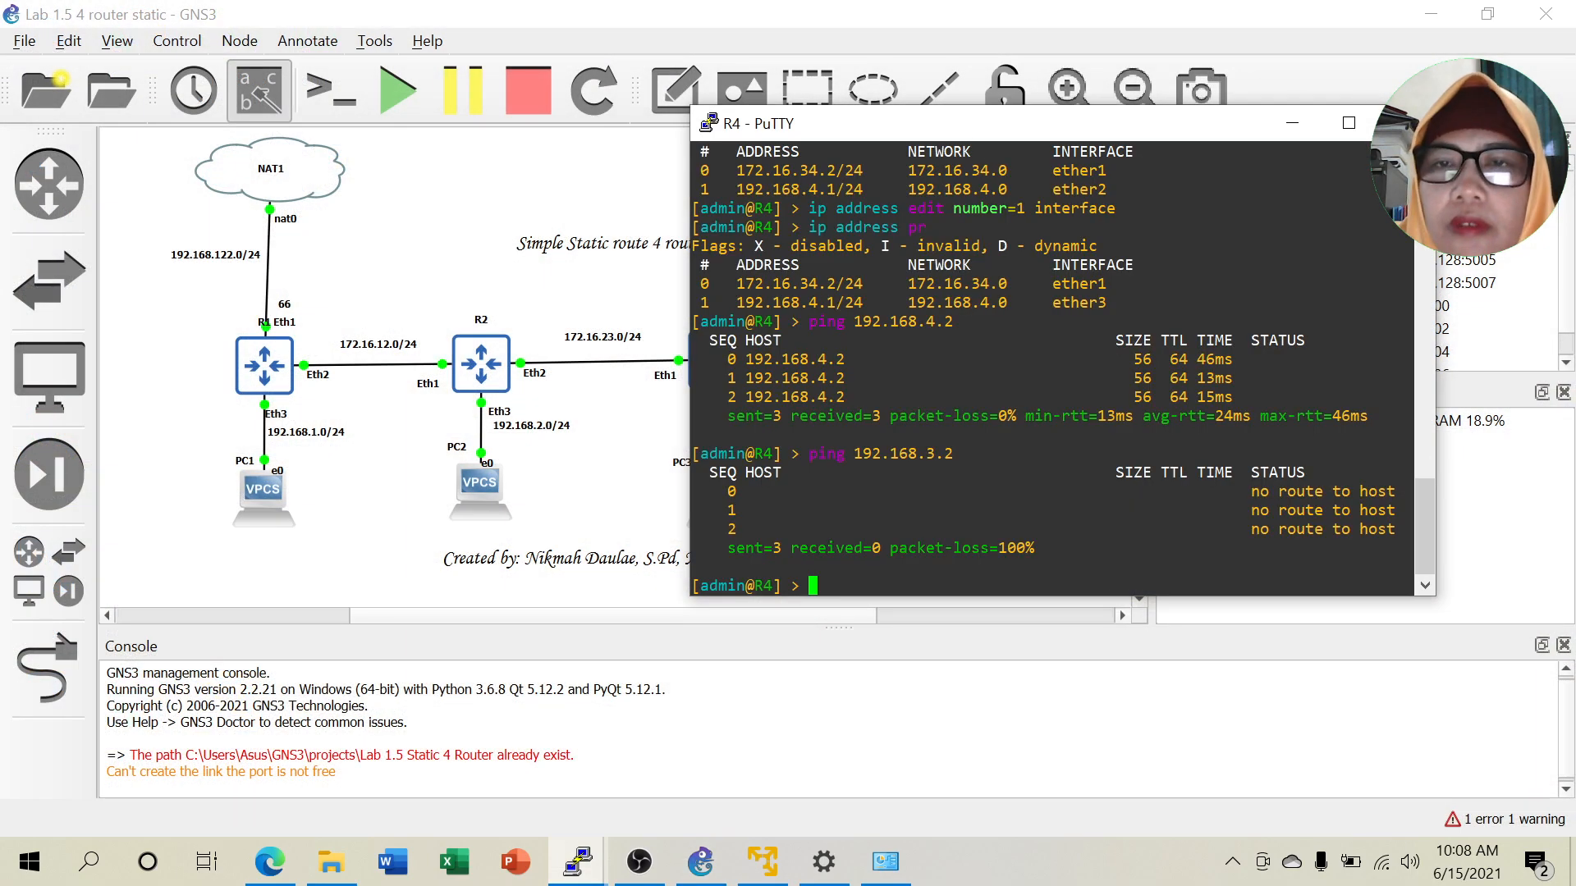
pyautogui.moveTo(991, 123); pyautogui.dragTo(1305, 100)
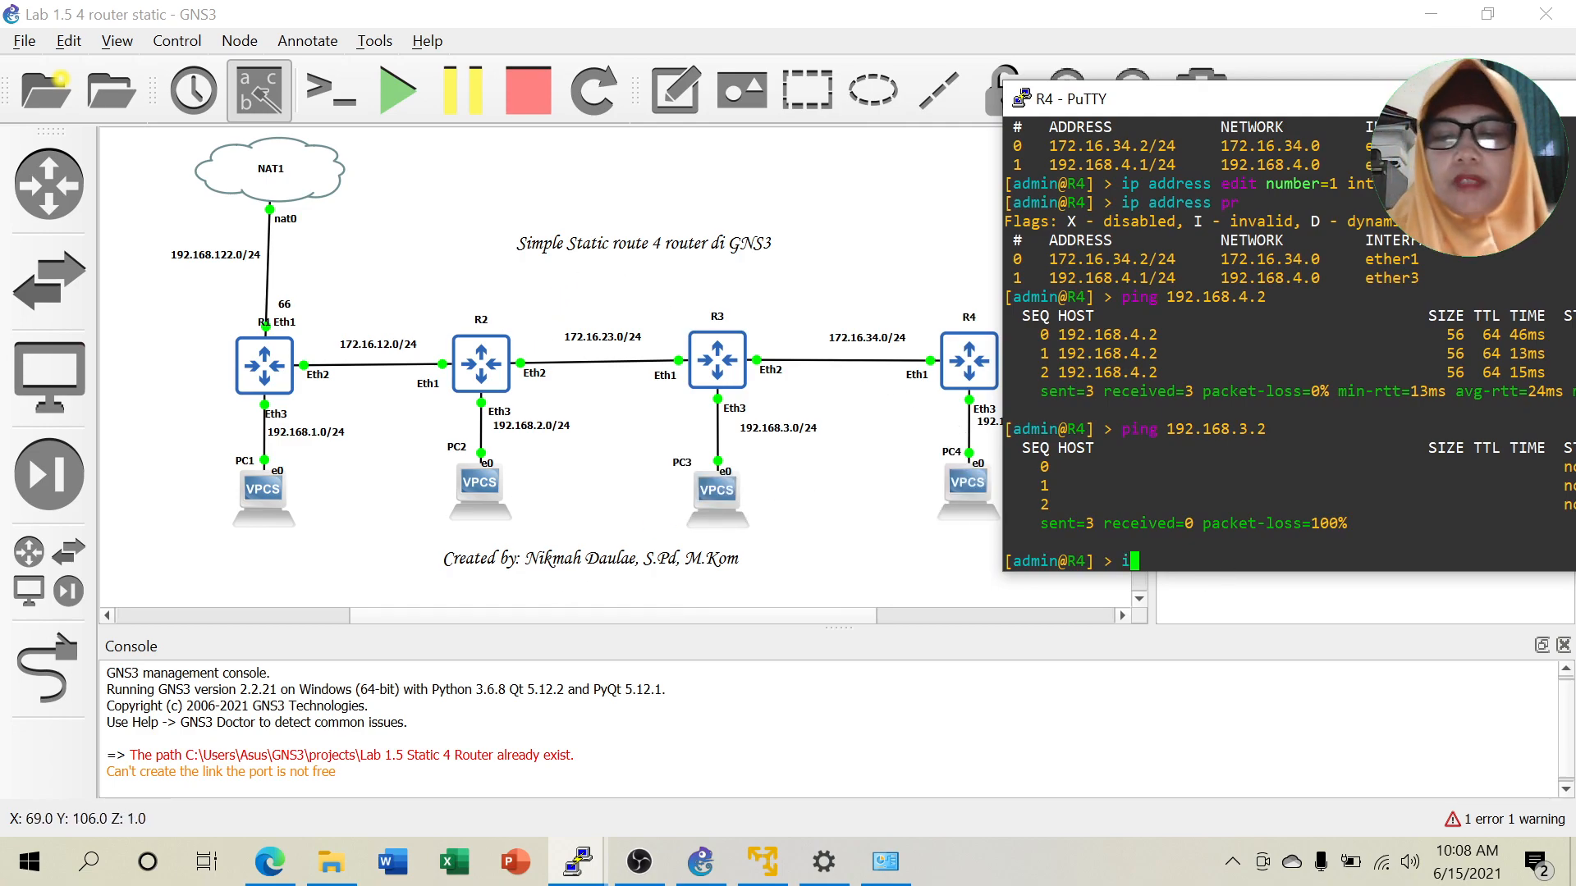
pyautogui.write('ip route pr')
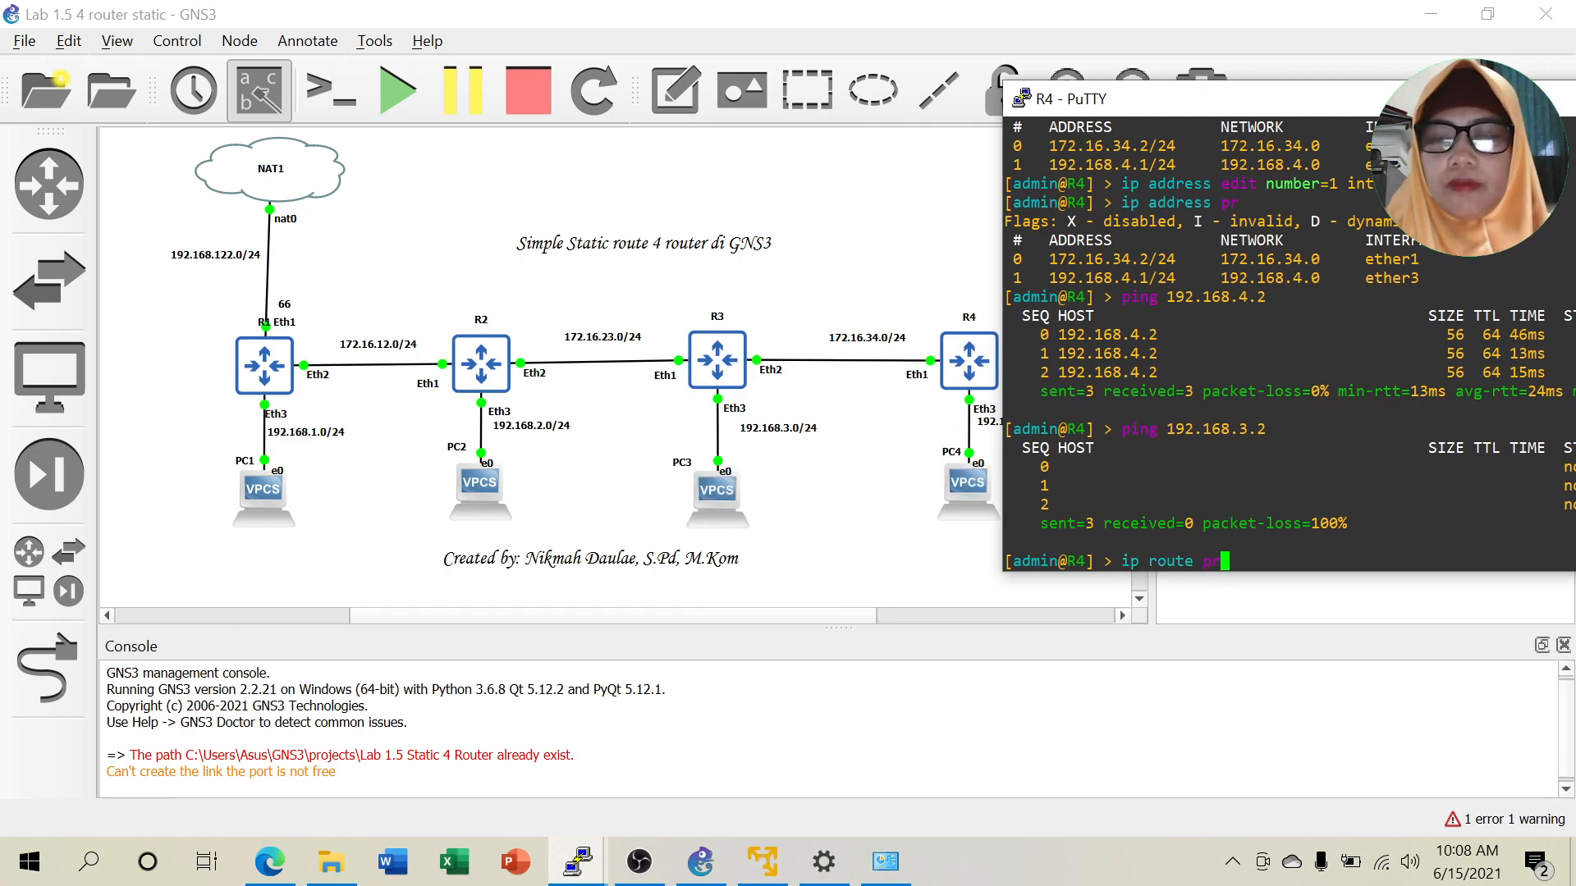
pyautogui.press('Return')
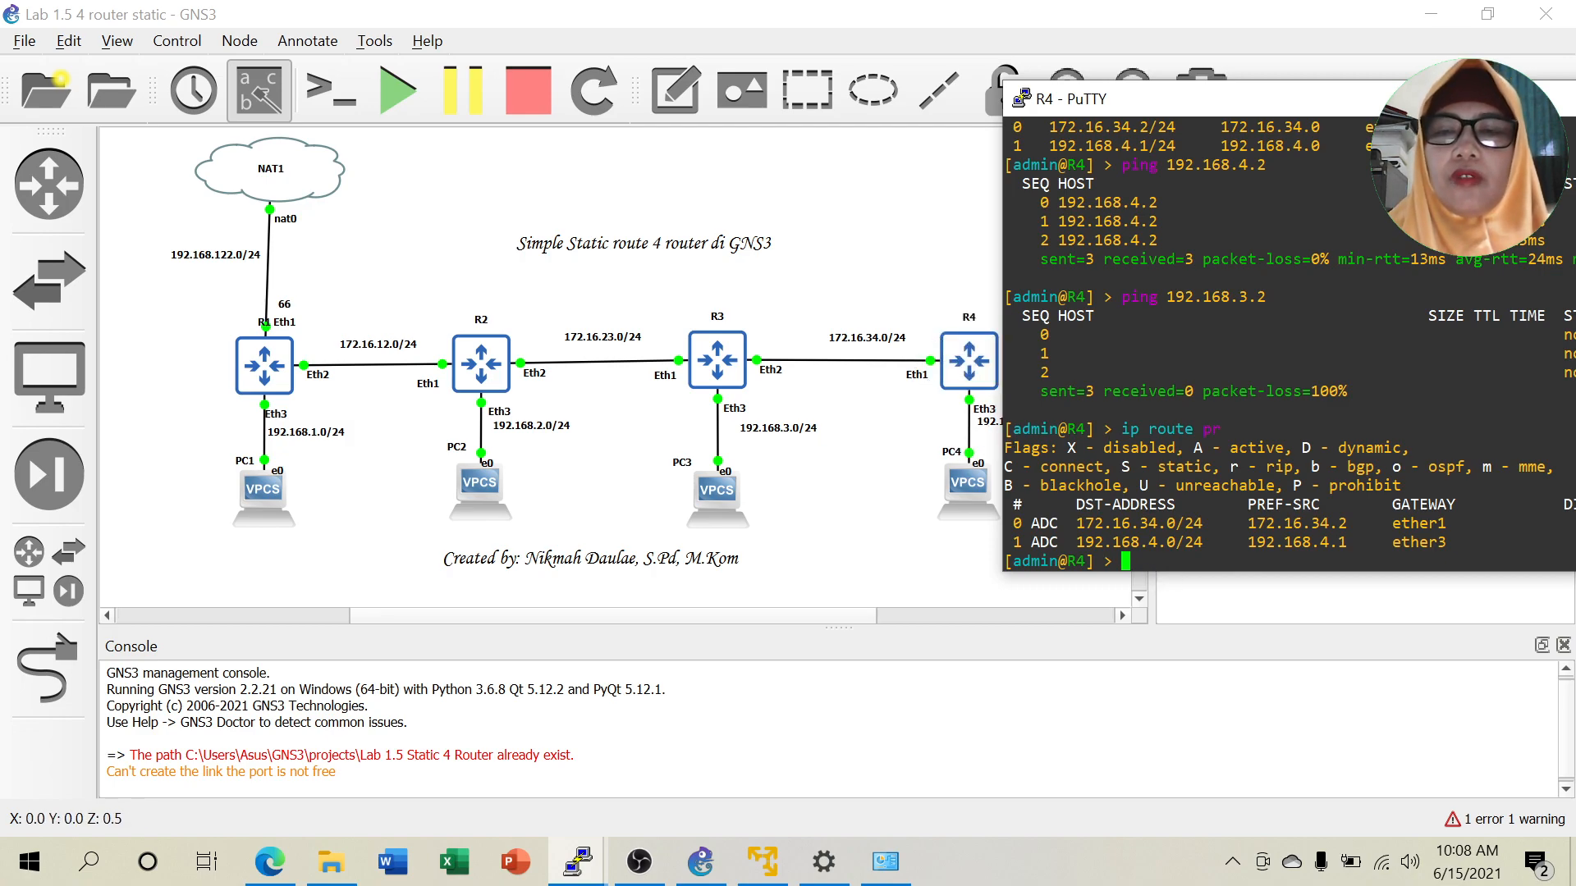
# Add R4's static route to 192.168.3.0/24 via gateway 172.16.34.1.
pyautogui.write('oute add ds')
pyautogui.press('Tab')
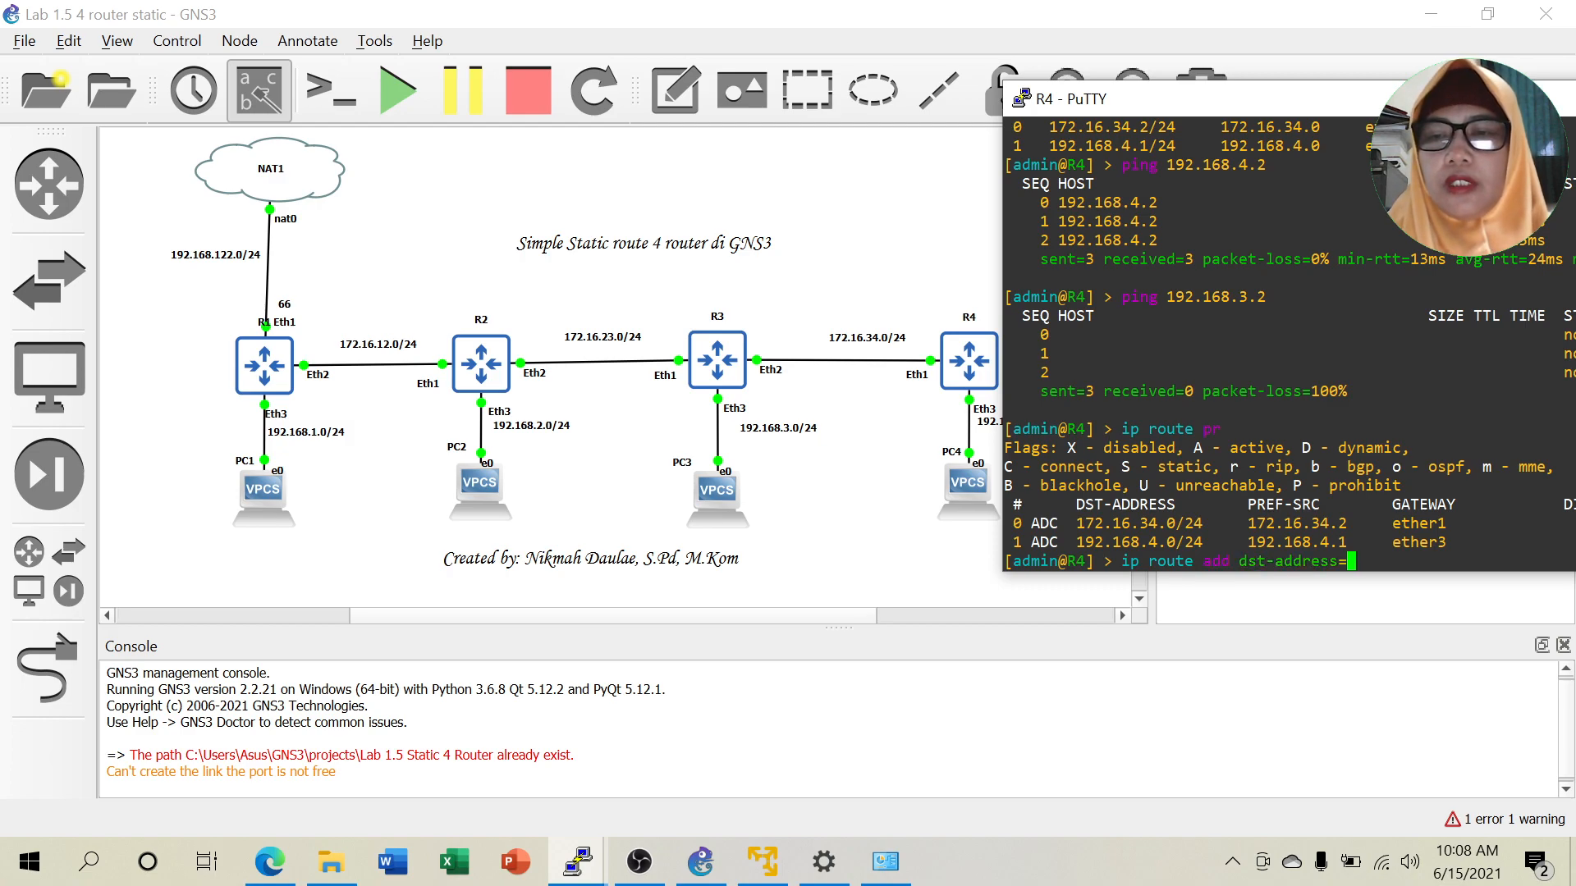
pyautogui.write('192.168.3.0/24 gateway=17')
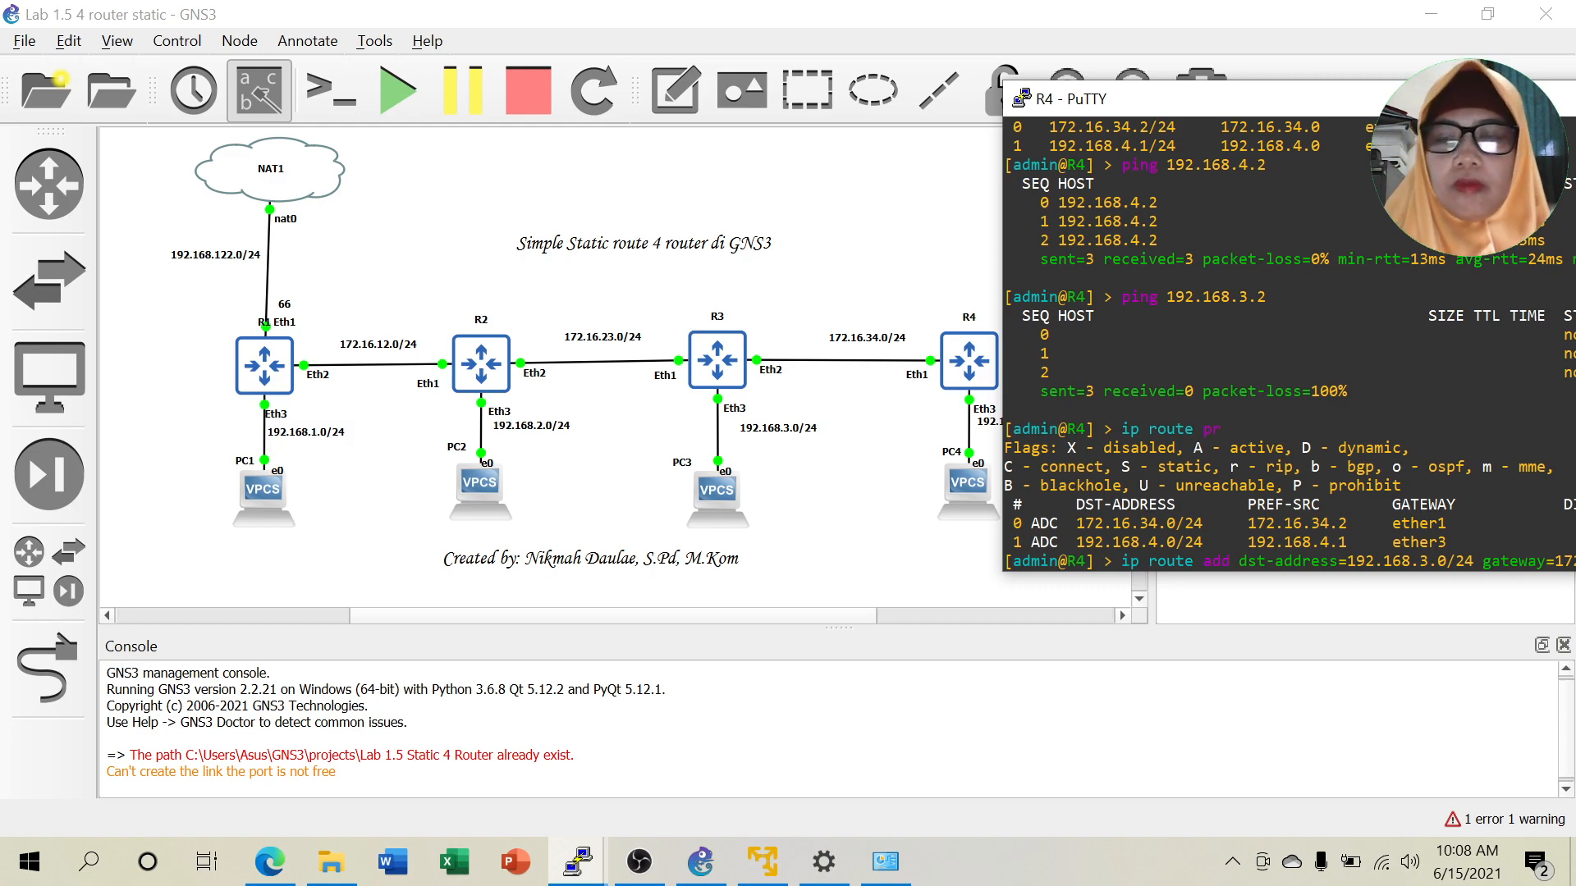
pyautogui.press('Return')
pyautogui.moveTo(1337, 98); pyautogui.dragTo(1281, 78)
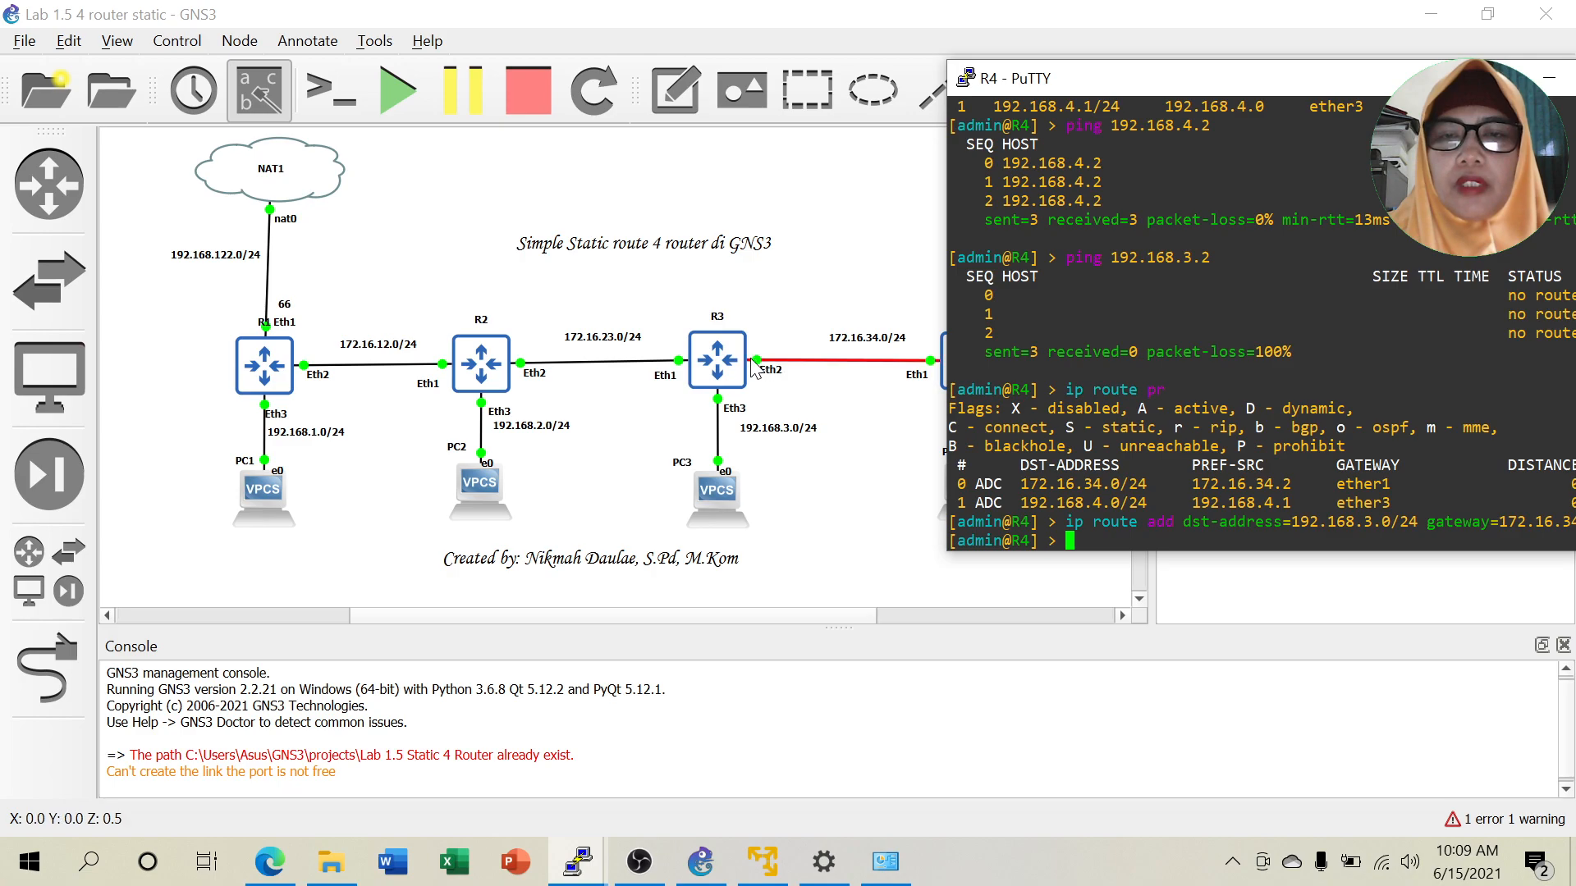
pyautogui.moveTo(1341, 87); pyautogui.dragTo(1279, 80)
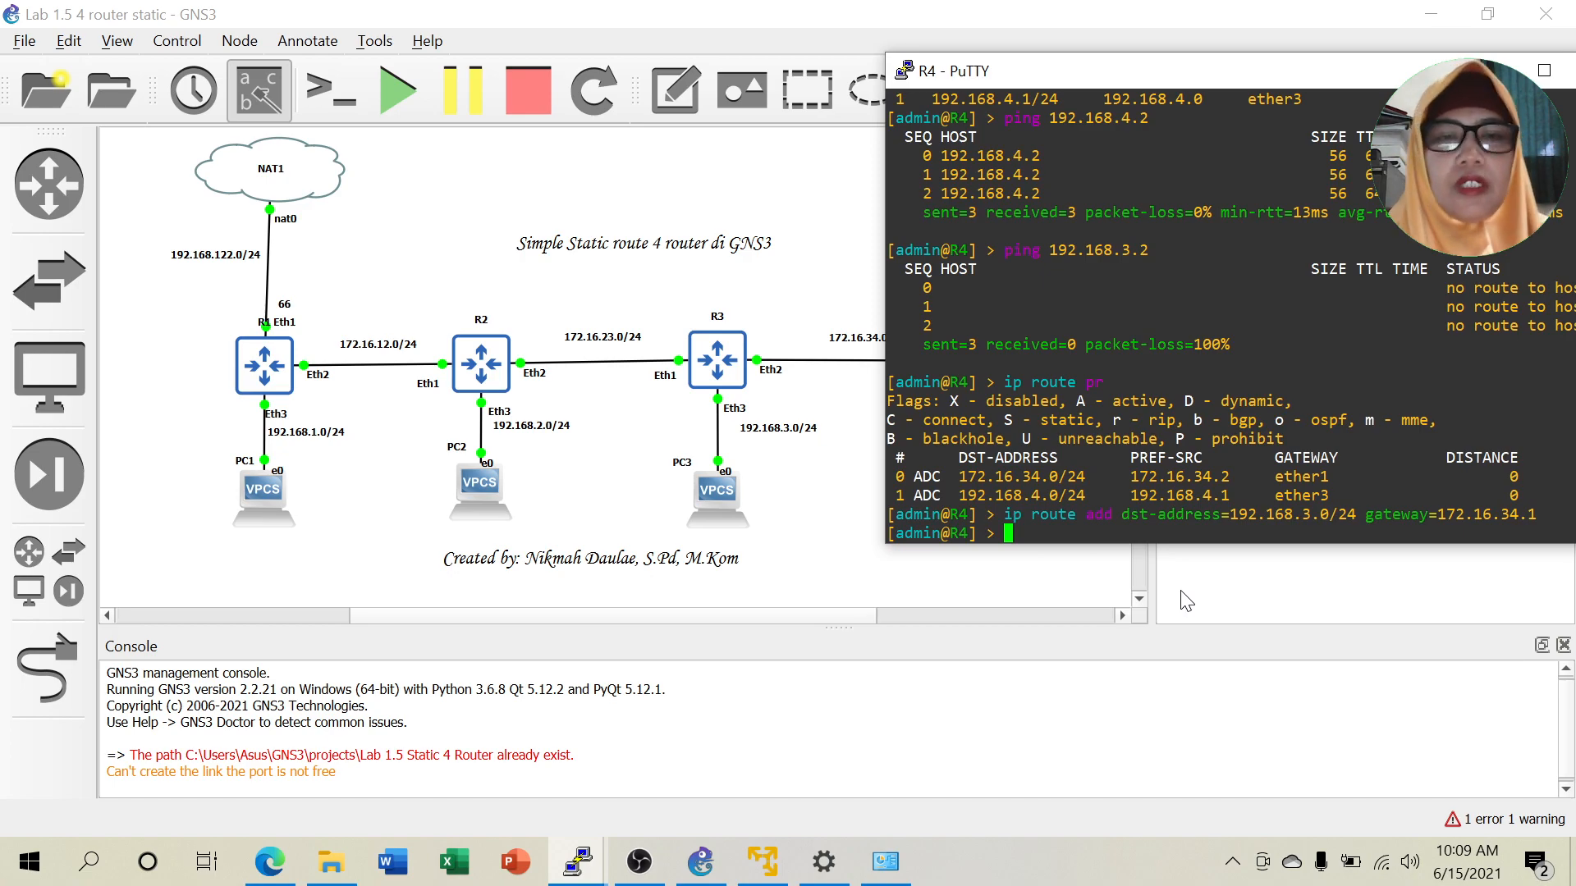
# Add R4's routes to 192.168.2.0/24 and 192.168.1.0/24 via 172.16.34.1.
pyautogui.press('Up')
pyautogui.press('Left')
pyautogui.press('Left')
pyautogui.press('Left')
pyautogui.press('Left')
pyautogui.press('Left')
pyautogui.press('Left')
pyautogui.press('Left')
pyautogui.press('Left')
pyautogui.press('Left')
pyautogui.press('Left')
pyautogui.press('Left')
pyautogui.press('Left')
pyautogui.press('Left')
pyautogui.press('Left')
pyautogui.press('Left')
pyautogui.press('Left')
pyautogui.press('Left')
pyautogui.press('Left')
pyautogui.press('Left')
pyautogui.press('Left')
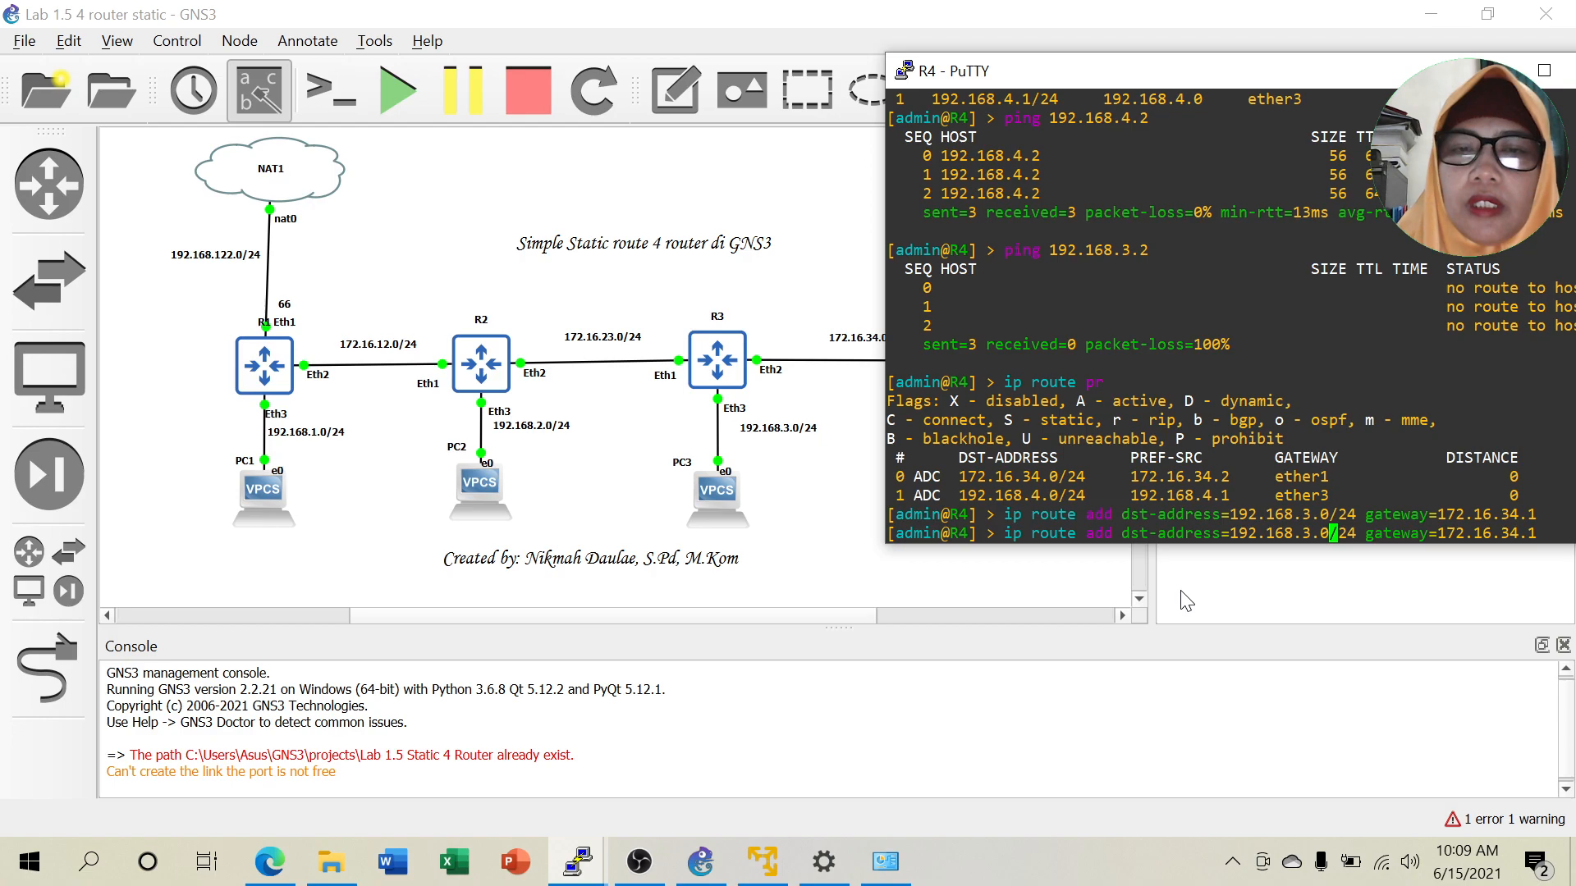
pyautogui.press('Left')
pyautogui.press('Left')
pyautogui.press('BackSpace')
pyautogui.write('2')
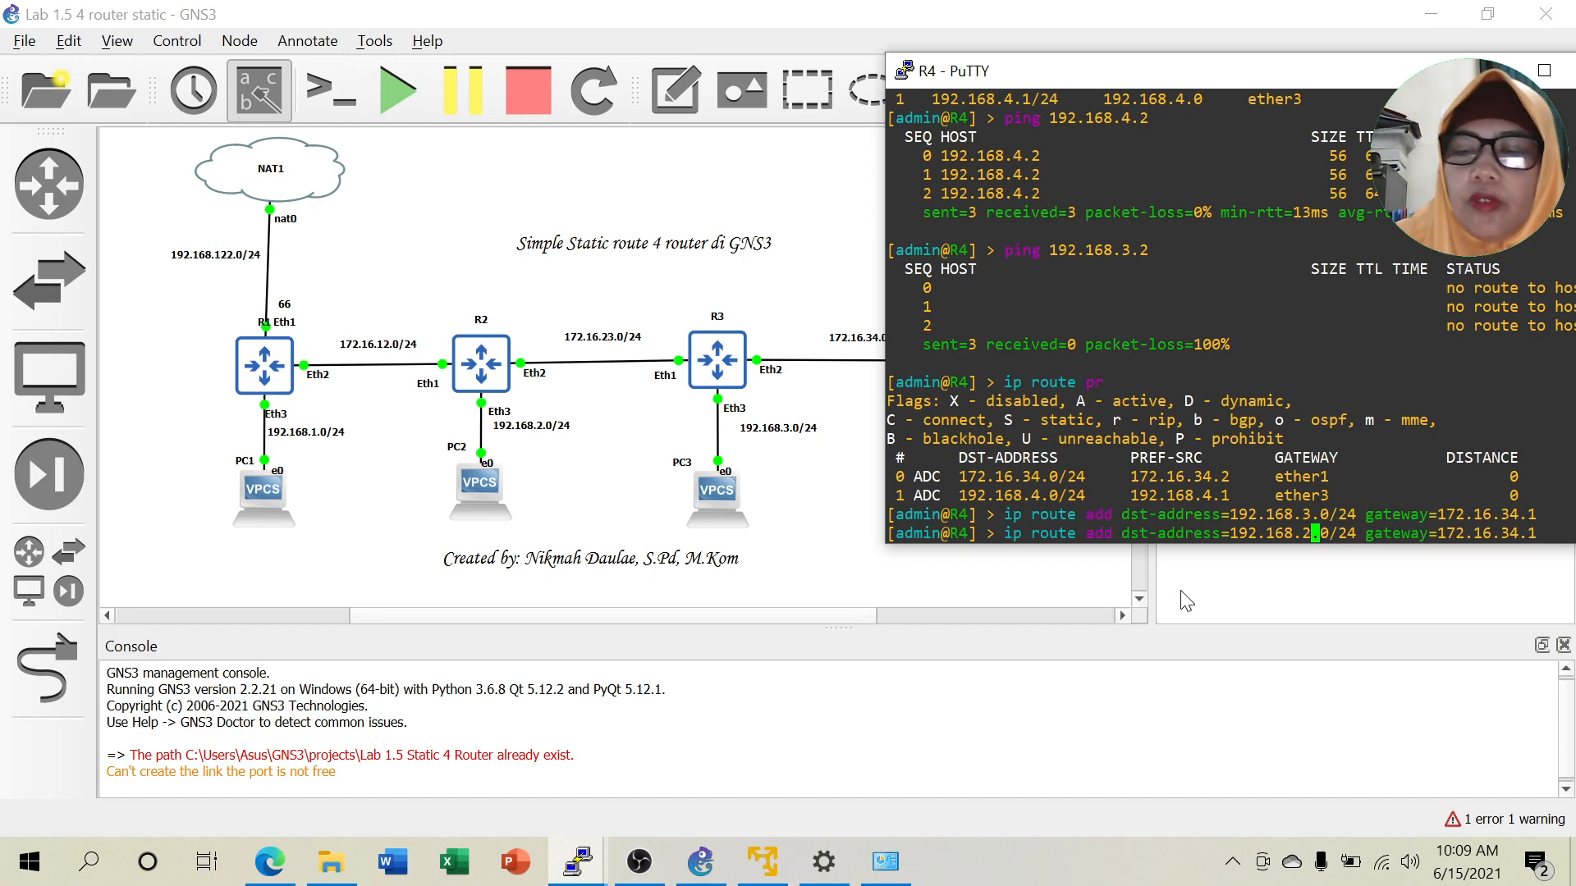
pyautogui.press('Return')
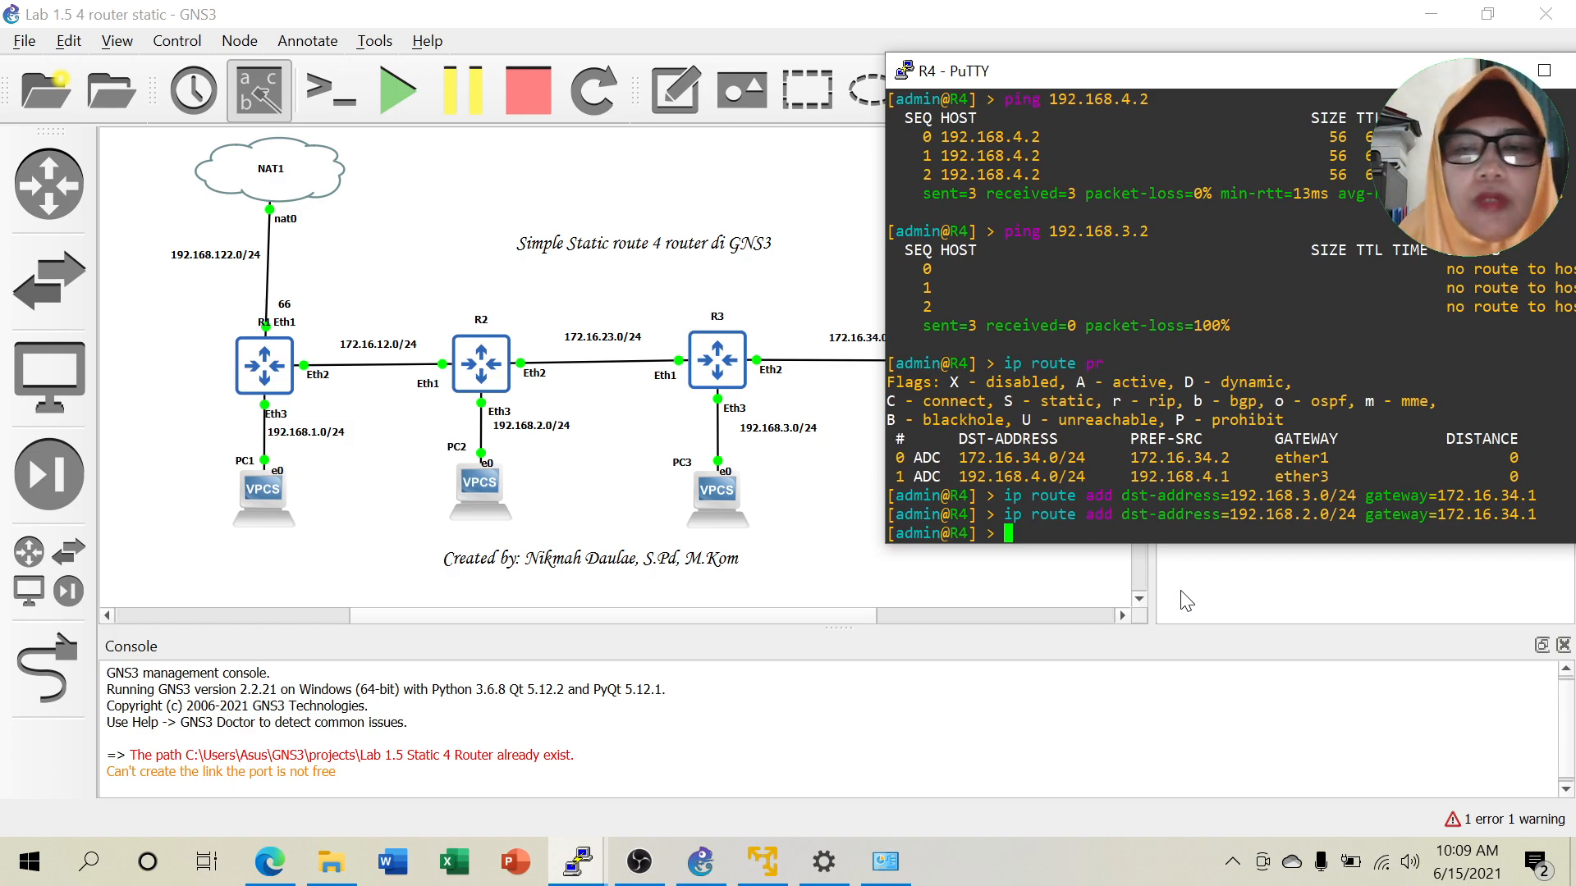
pyautogui.press('Up')
pyautogui.press('Left')
pyautogui.press('Left')
pyautogui.press('Left')
pyautogui.press('Left')
pyautogui.press('Left')
pyautogui.press('Left')
pyautogui.press('Left')
pyautogui.press('Left')
pyautogui.press('Left')
pyautogui.press('Left')
pyautogui.press('Left')
pyautogui.press('Left')
pyautogui.press('Left')
pyautogui.press('Left')
pyautogui.press('Left')
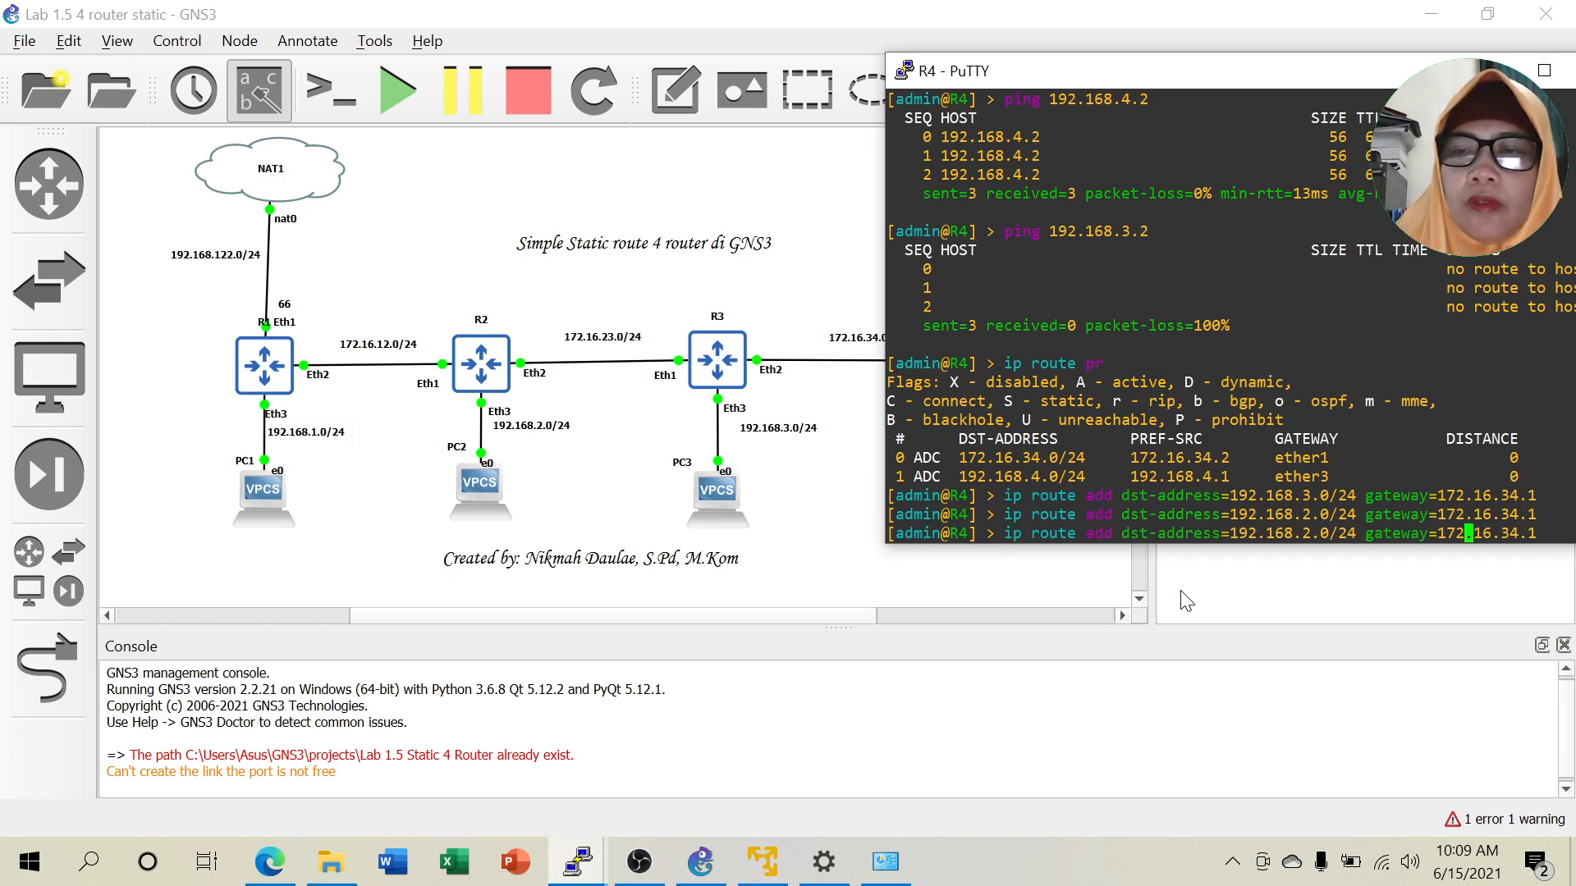
pyautogui.press('Left')
pyautogui.press('Left')
pyautogui.press('Left')
pyautogui.press('Left')
pyautogui.press('Left')
pyautogui.press('Left')
pyautogui.press('Left')
pyautogui.press('Left')
pyautogui.press('Left')
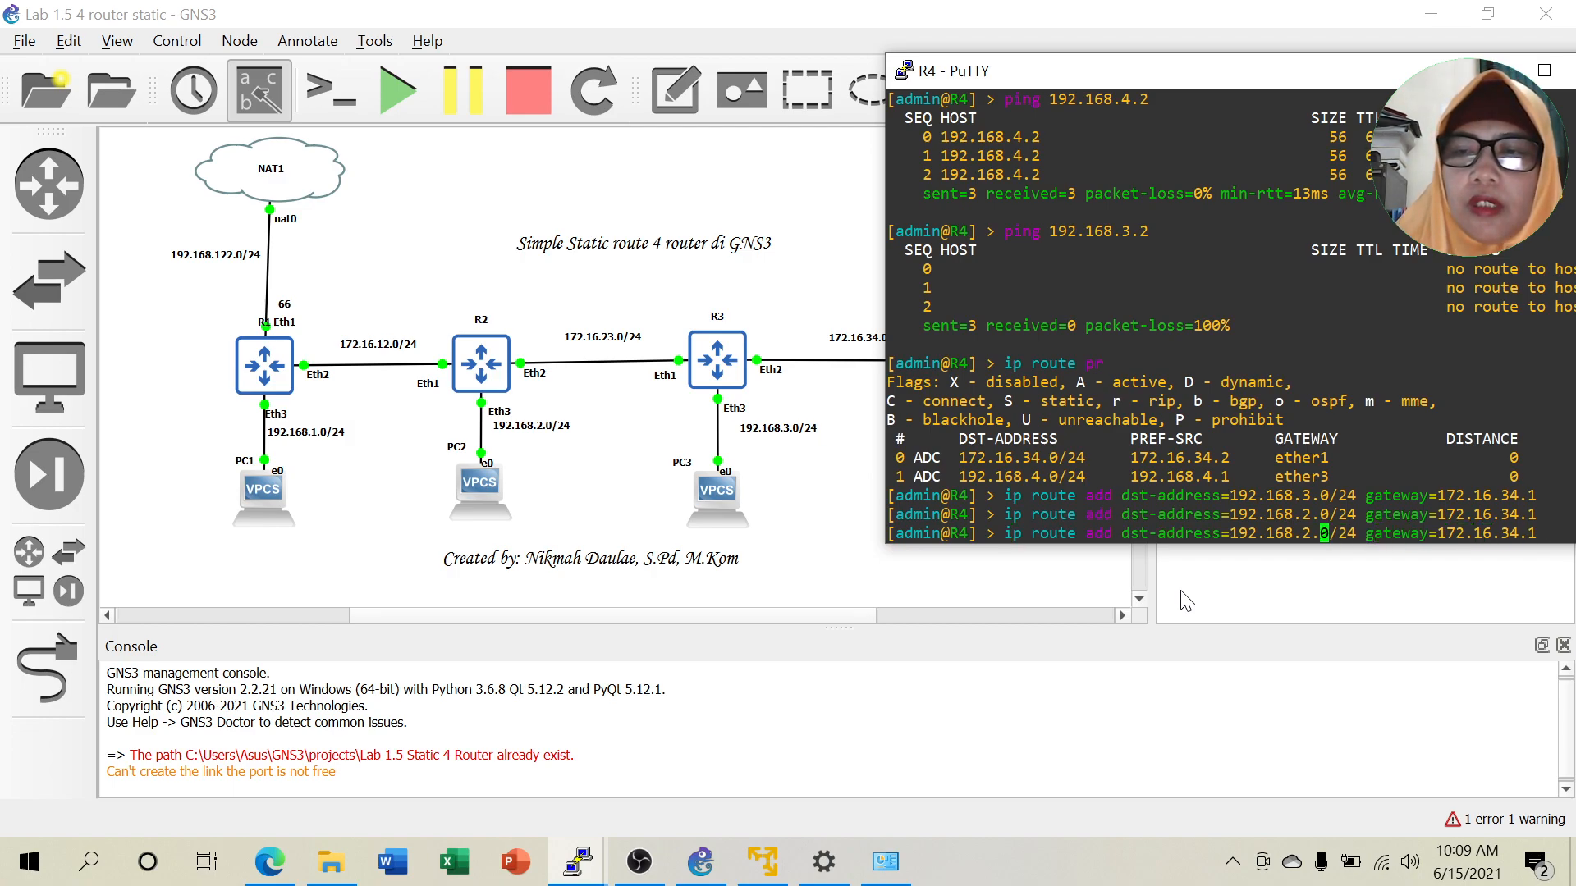
pyautogui.press('BackSpace')
pyautogui.write('1')
pyautogui.press('Return')
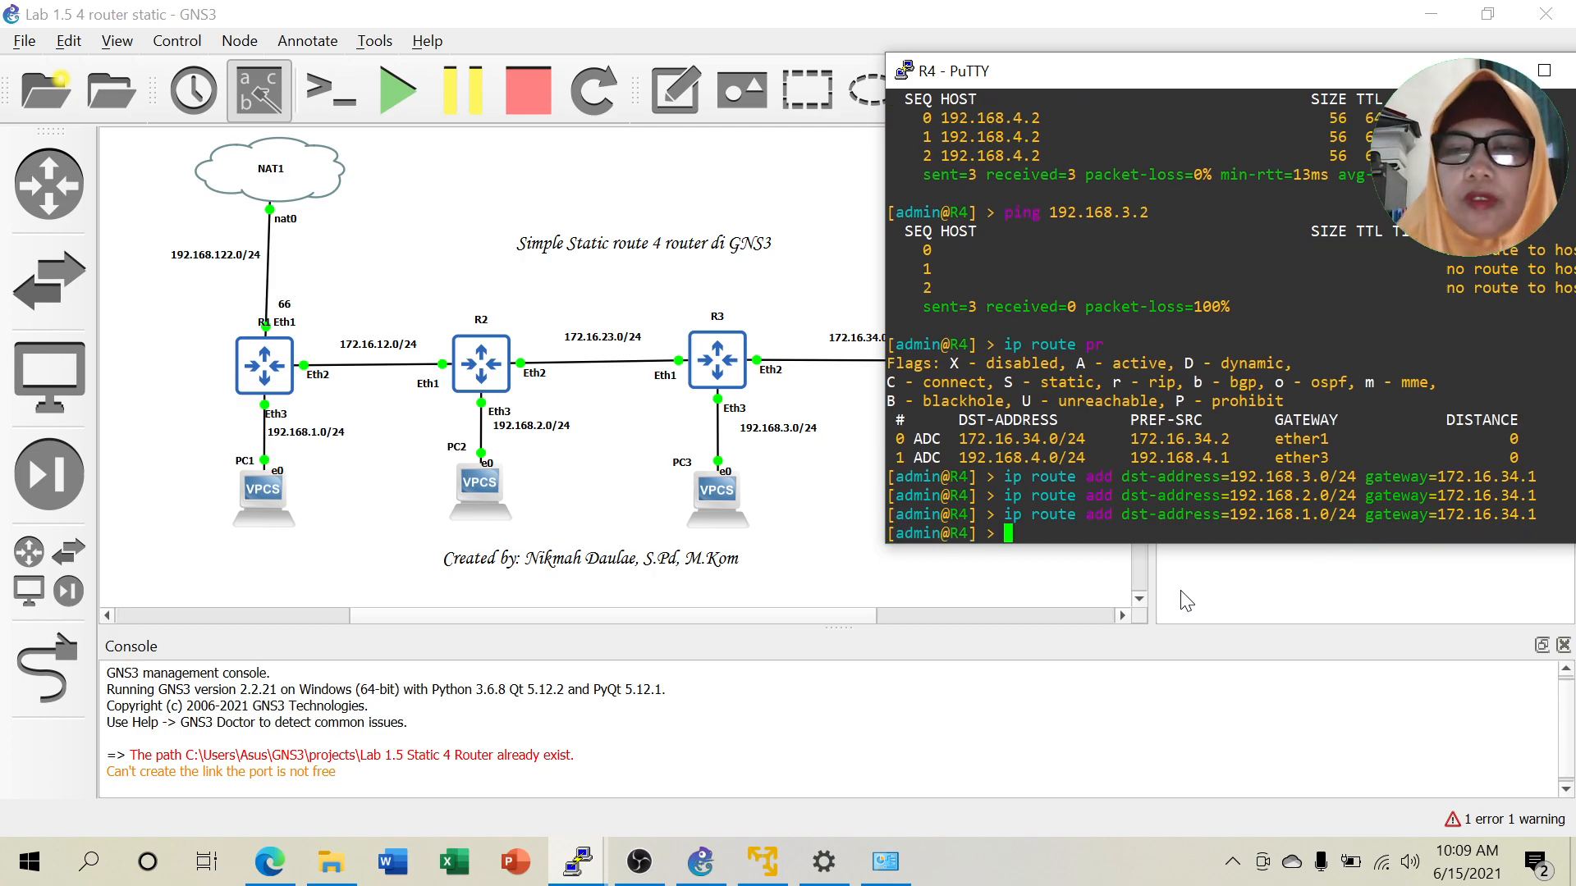
# Add R4's routes to 192.168.122.0/24 and 172.16.23.0/24 via 172.16.34.1.
pyautogui.press('Up')
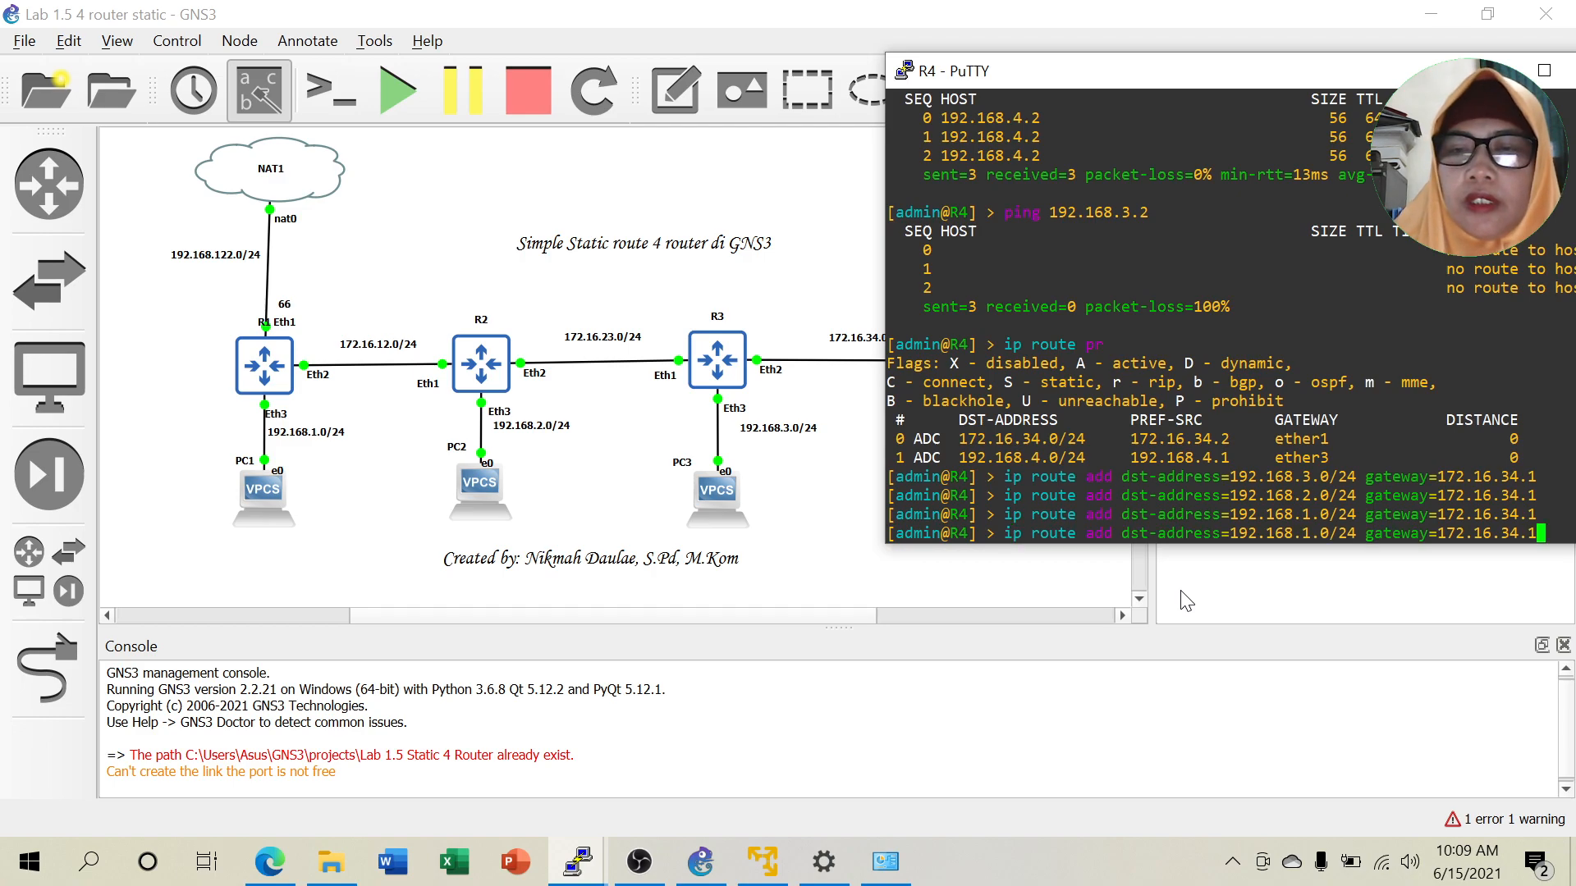
pyautogui.press('Left')
pyautogui.press('Left')
pyautogui.press('Left')
pyautogui.press('Left')
pyautogui.press('Left')
pyautogui.press('Left')
pyautogui.press('Left')
pyautogui.press('Left')
pyautogui.press('Left')
pyautogui.press('Left')
pyautogui.press('Left')
pyautogui.press('Left')
pyautogui.press('Left')
pyautogui.press('Left')
pyautogui.press('Left')
pyautogui.press('Left')
pyautogui.press('Left')
pyautogui.press('Left')
pyautogui.press('Left')
pyautogui.press('Left')
pyautogui.press('Left')
pyautogui.press('Left')
pyautogui.press('Left')
pyautogui.press('Left')
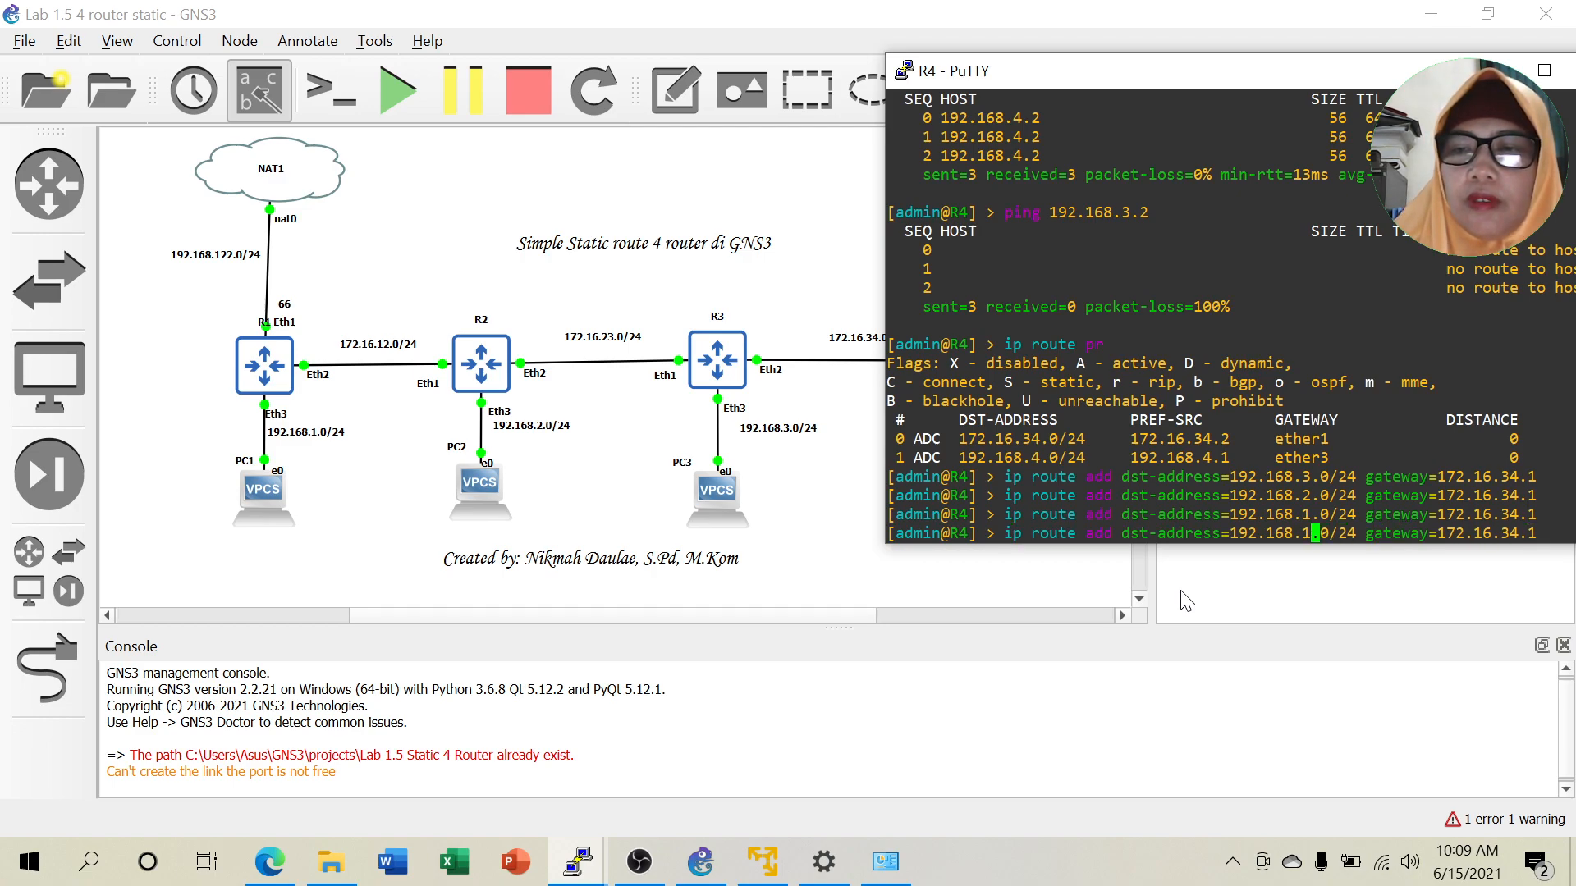
pyautogui.write('22')
pyautogui.press('Return')
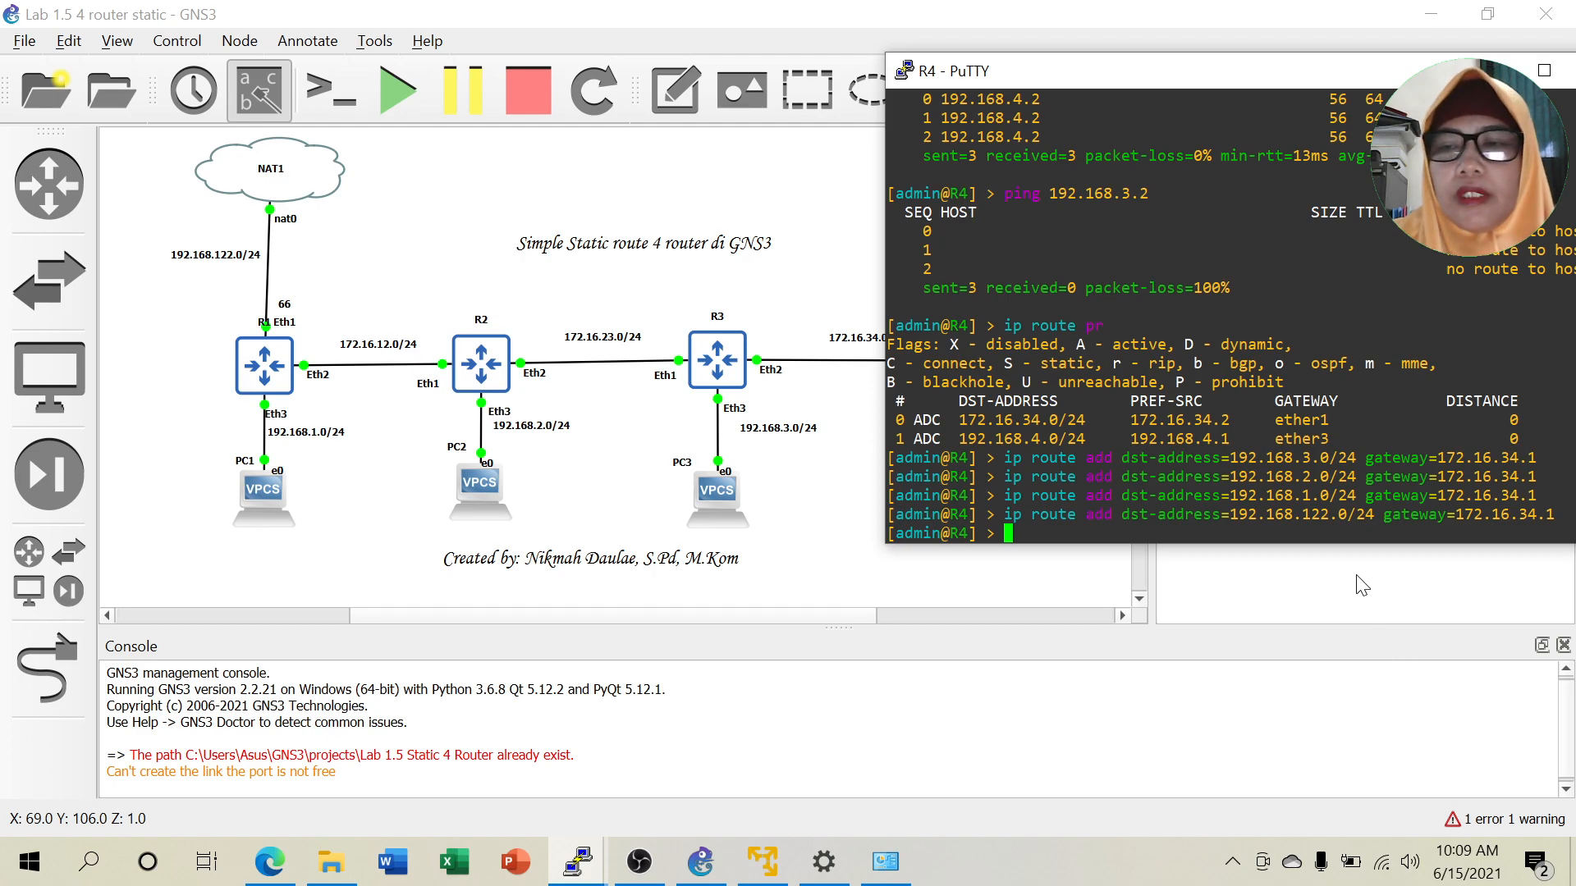
pyautogui.press('Up')
pyautogui.press('Left')
pyautogui.press('Left')
pyautogui.press('Left')
pyautogui.press('Left')
pyautogui.press('Left')
pyautogui.press('Left')
pyautogui.press('Left')
pyautogui.press('Left')
pyautogui.press('Left')
pyautogui.press('Left')
pyautogui.press('Left')
pyautogui.press('Left')
pyautogui.press('Left')
pyautogui.press('Left')
pyautogui.press('Left')
pyautogui.press('Left')
pyautogui.press('Left')
pyautogui.press('Left')
pyautogui.press('Left')
pyautogui.press('Left')
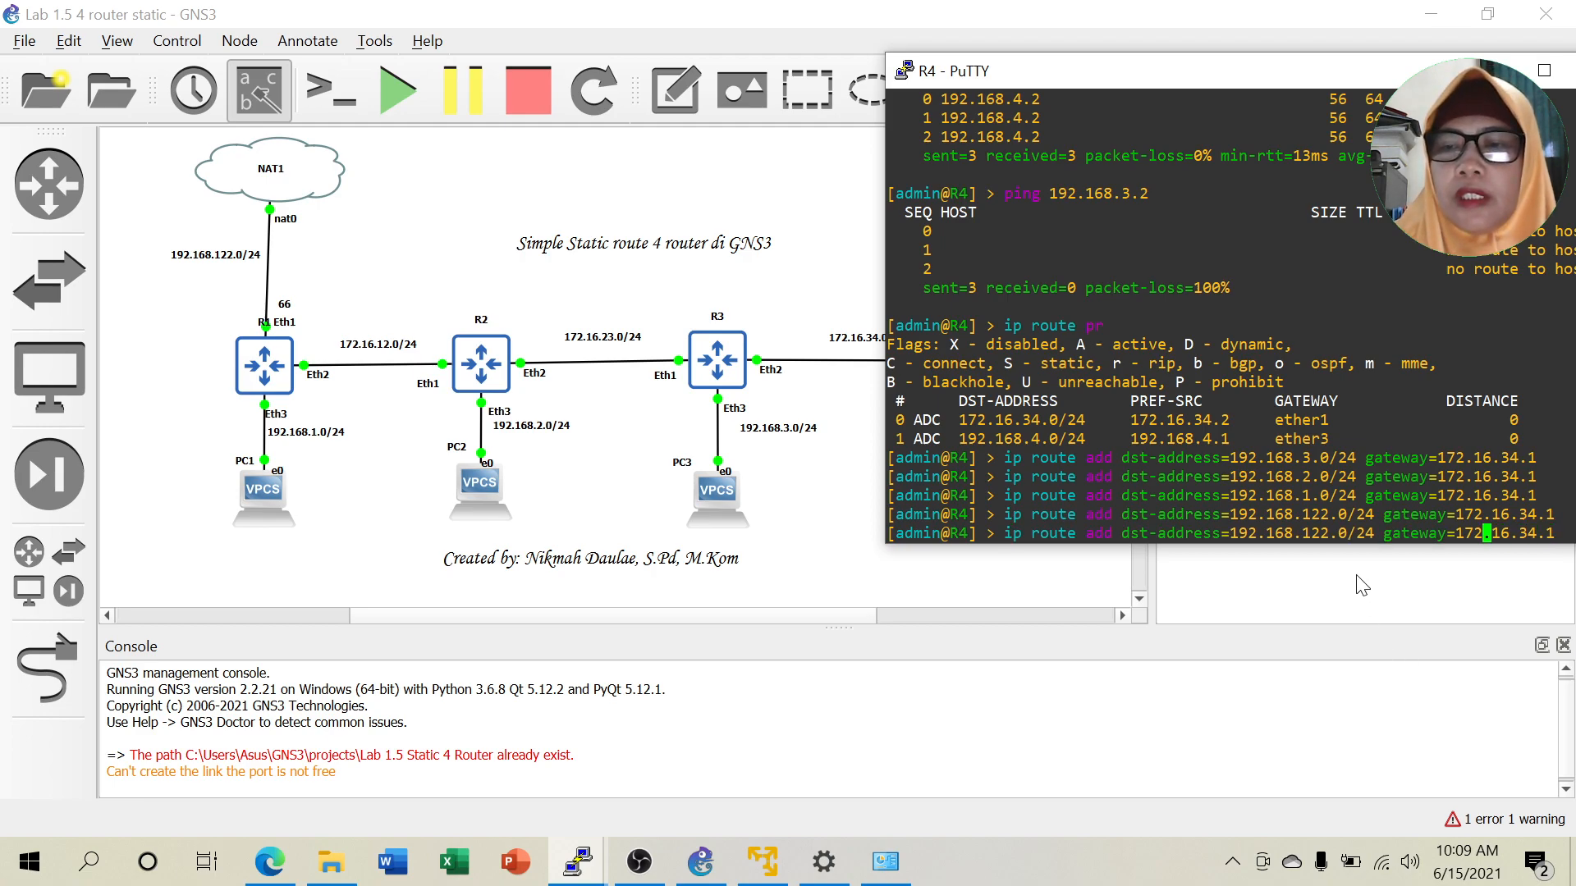
pyautogui.press('Left')
pyautogui.press('Left')
pyautogui.press('Left')
pyautogui.press('BackSpace')
pyautogui.press('BackSpace')
pyautogui.press('BackSpace')
pyautogui.press('BackSpace')
pyautogui.press('BackSpace')
pyautogui.press('BackSpace')
pyautogui.press('BackSpace')
pyautogui.press('BackSpace')
pyautogui.press('BackSpace')
pyautogui.press('BackSpace')
pyautogui.write('72.16.23')
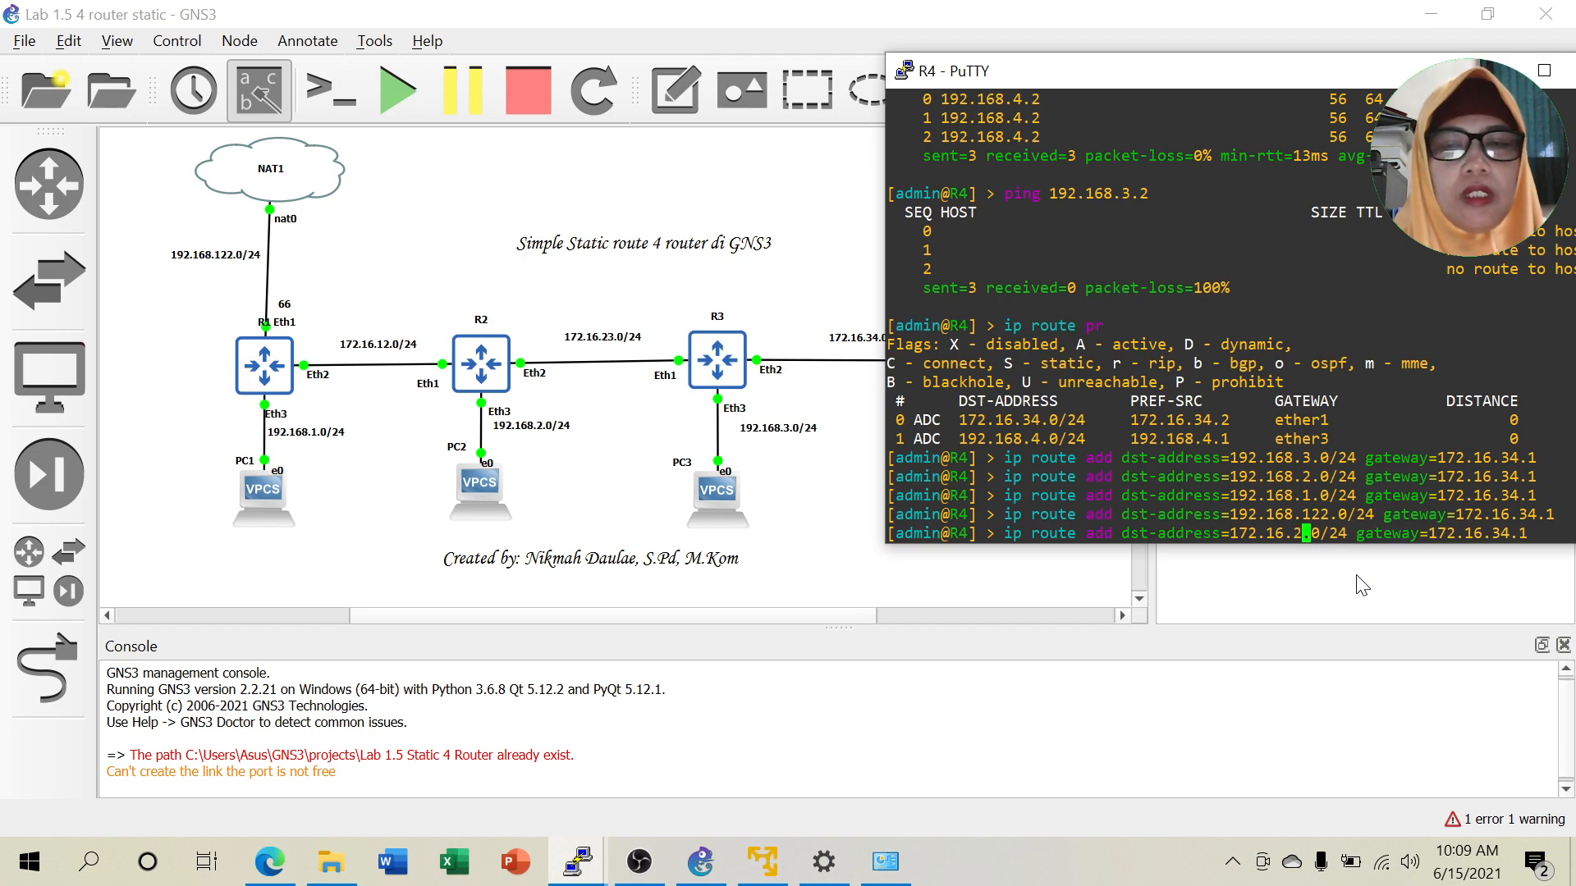
pyautogui.press('Return')
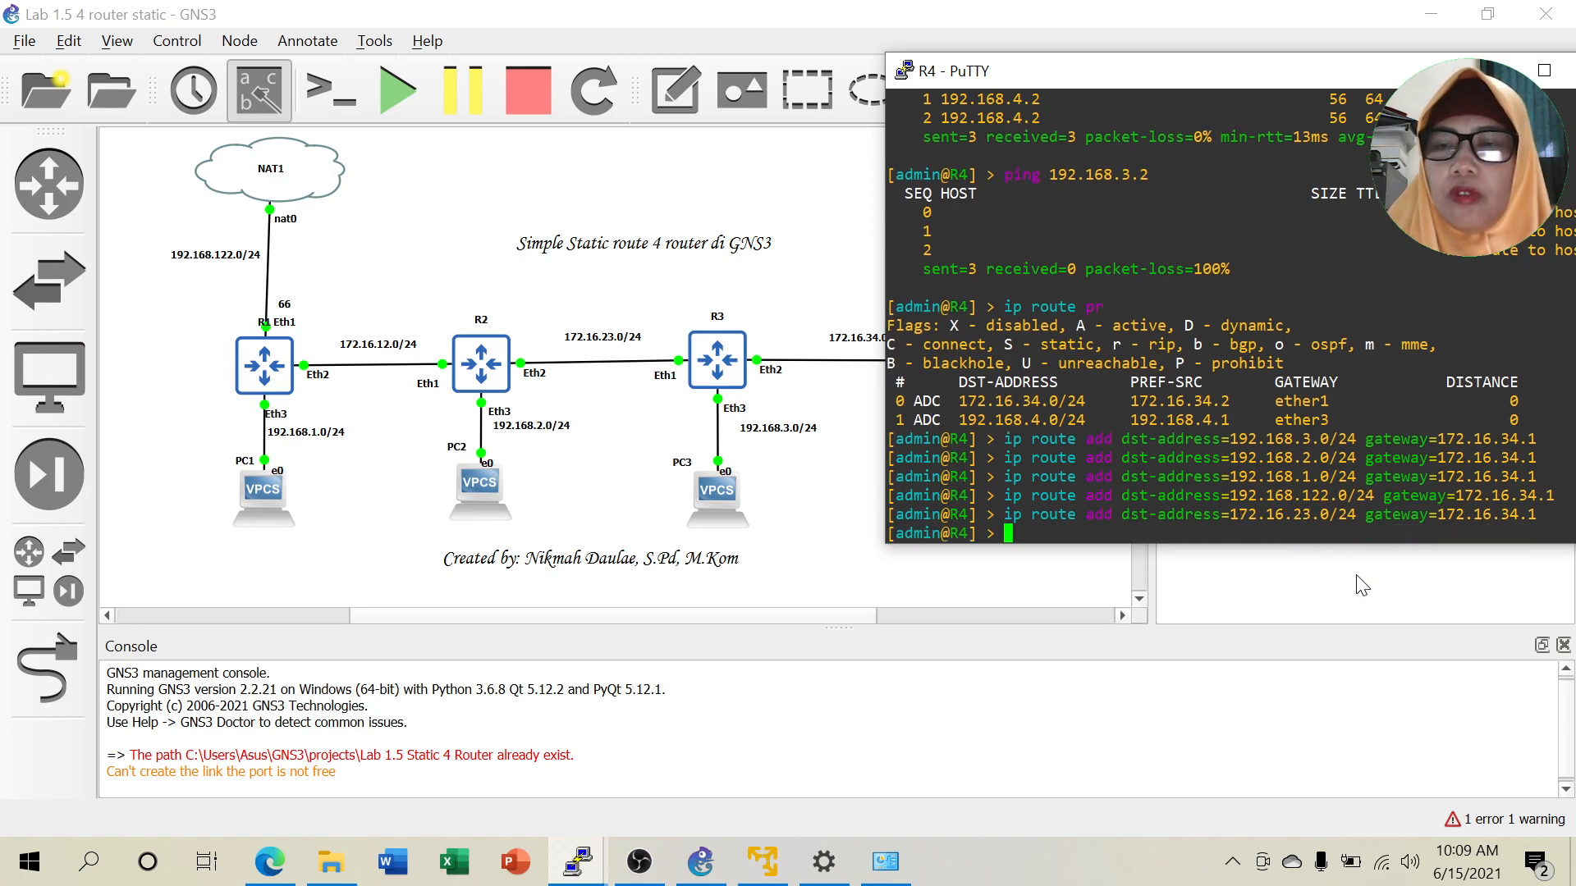
# Add R4's route to 172.16.12.0/24 via gateway 172.16.34.1.
pyautogui.press('Up')
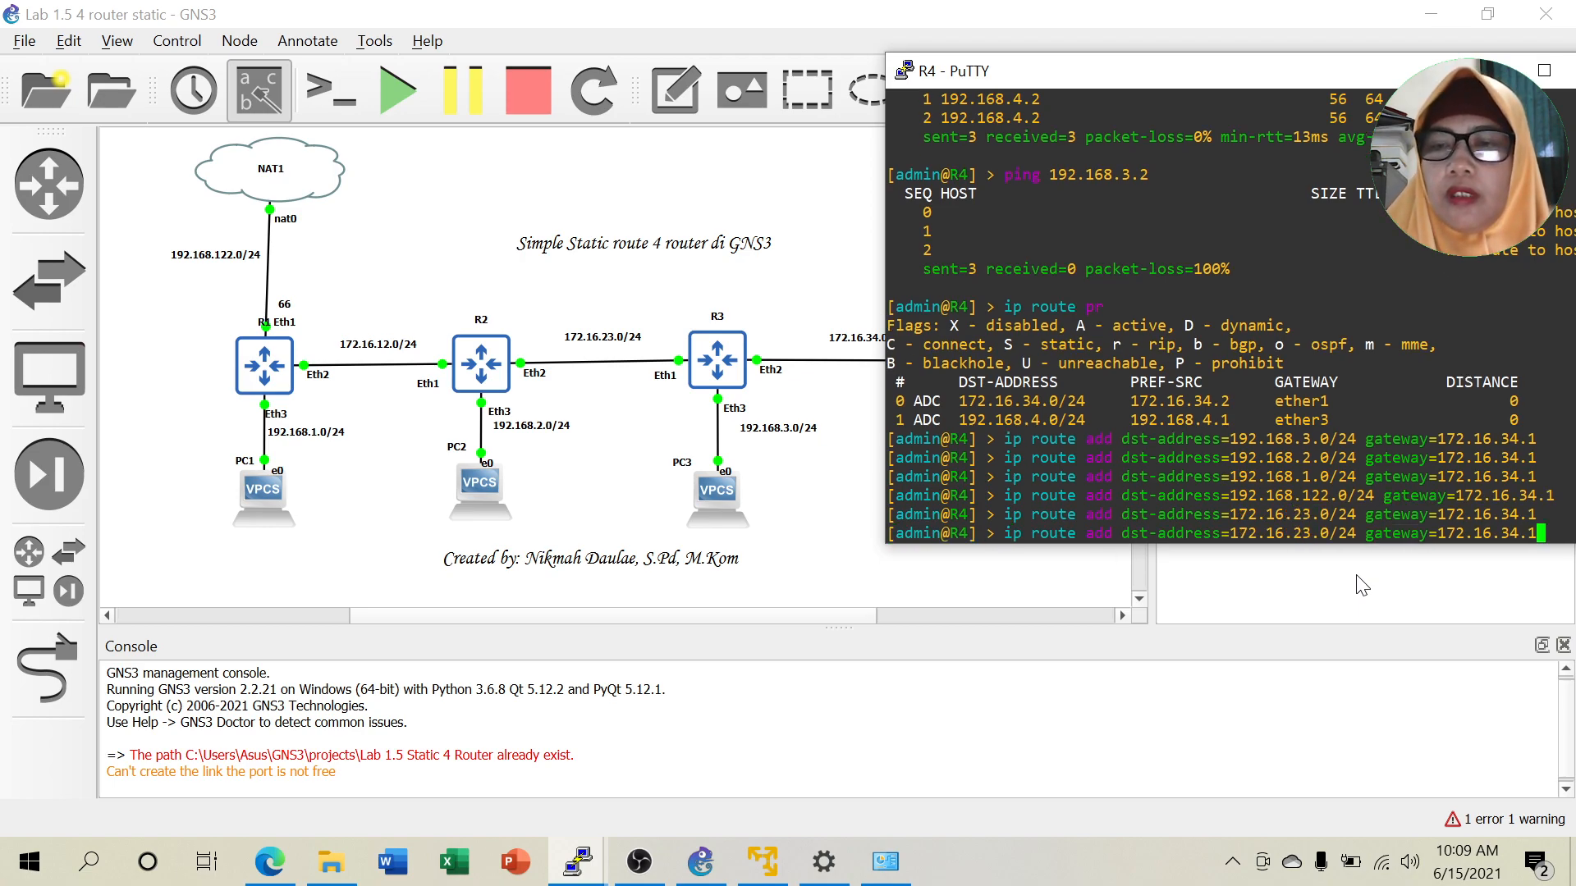
pyautogui.press('Left')
pyautogui.press('Left')
pyautogui.press('Left')
pyautogui.press('Left')
pyautogui.press('Left')
pyautogui.press('Left')
pyautogui.press('Left')
pyautogui.press('Left')
pyautogui.press('Left')
pyautogui.press('Left')
pyautogui.press('Left')
pyautogui.press('Left')
pyautogui.press('Left')
pyautogui.press('Left')
pyautogui.press('Left')
pyautogui.press('Left')
pyautogui.press('Left')
pyautogui.press('Left')
pyautogui.press('Left')
pyautogui.press('Left')
pyautogui.press('Left')
pyautogui.press('Left')
pyautogui.press('Left')
pyautogui.press('Left')
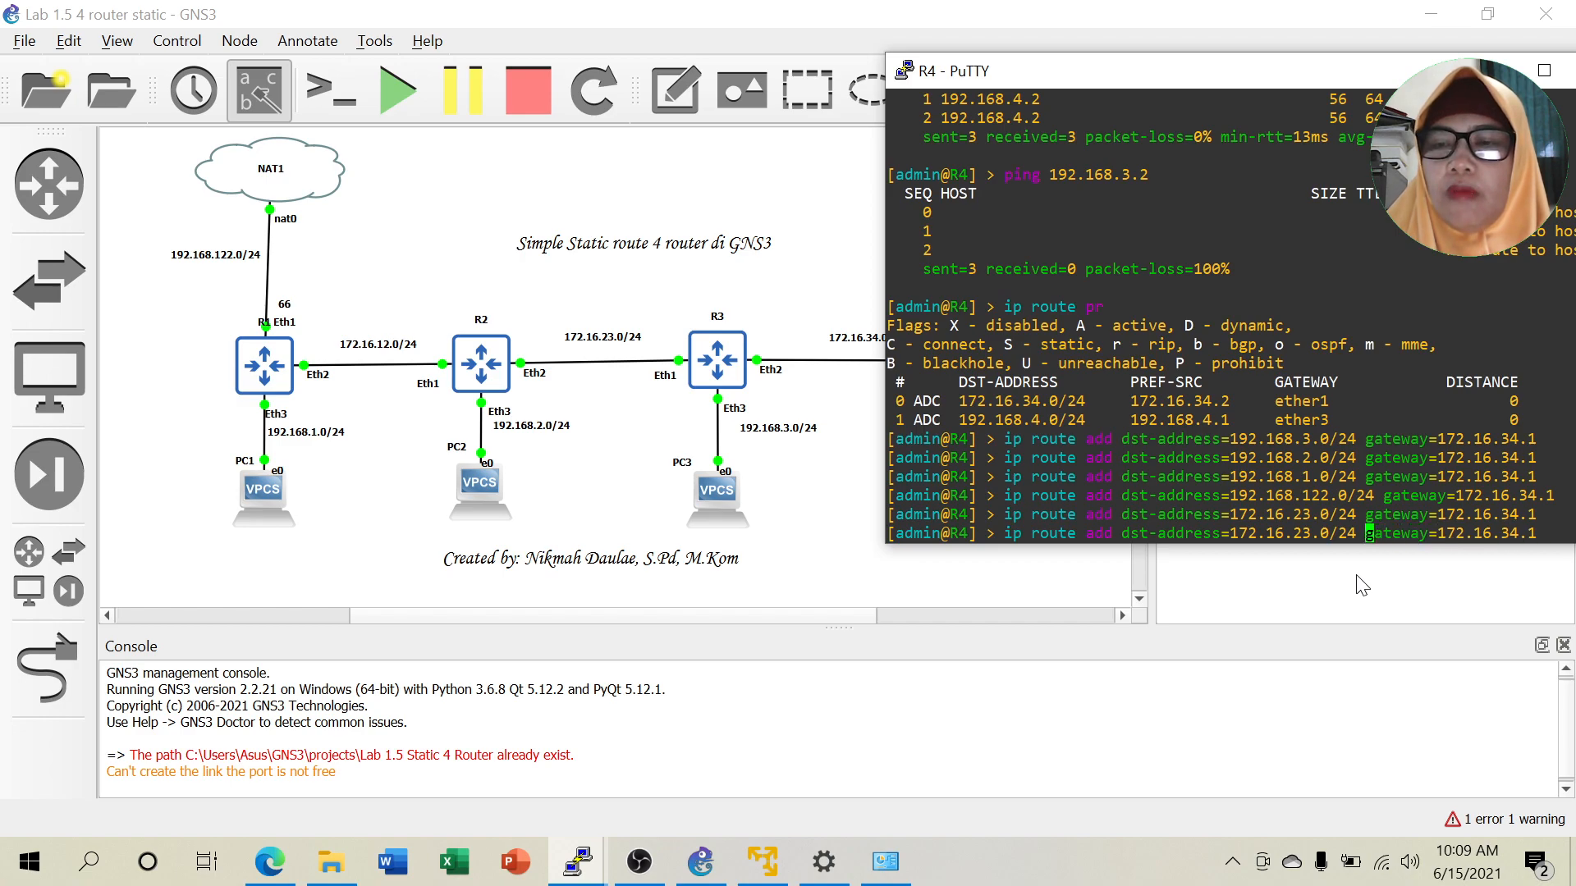
pyautogui.press('Left')
pyautogui.press('Left')
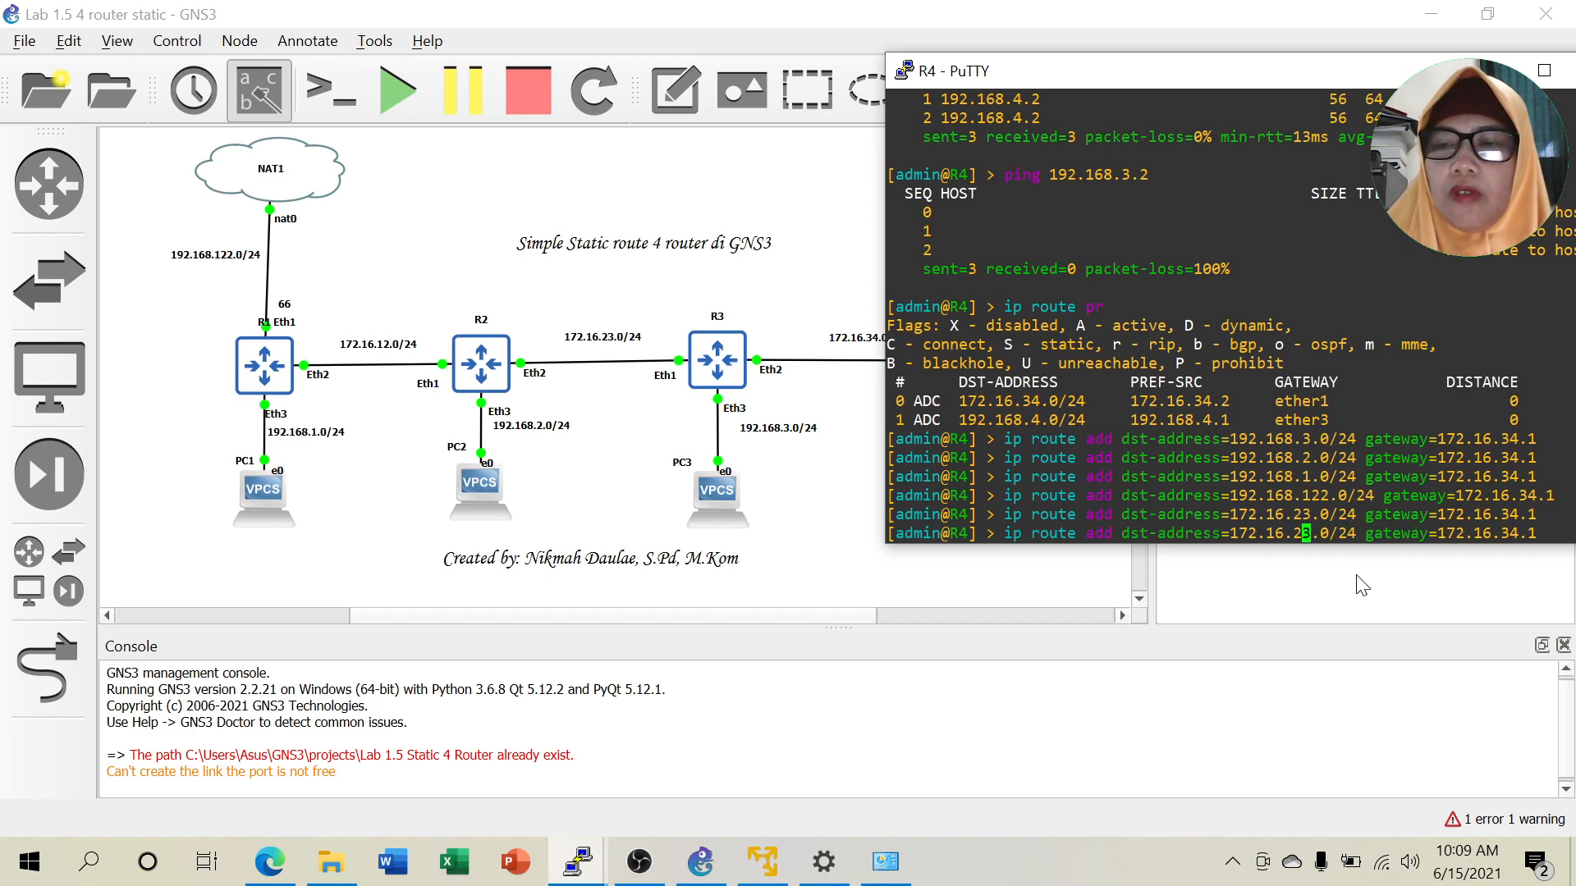
pyautogui.press('Right')
pyautogui.press('BackSpace')
pyautogui.press('BackSpace')
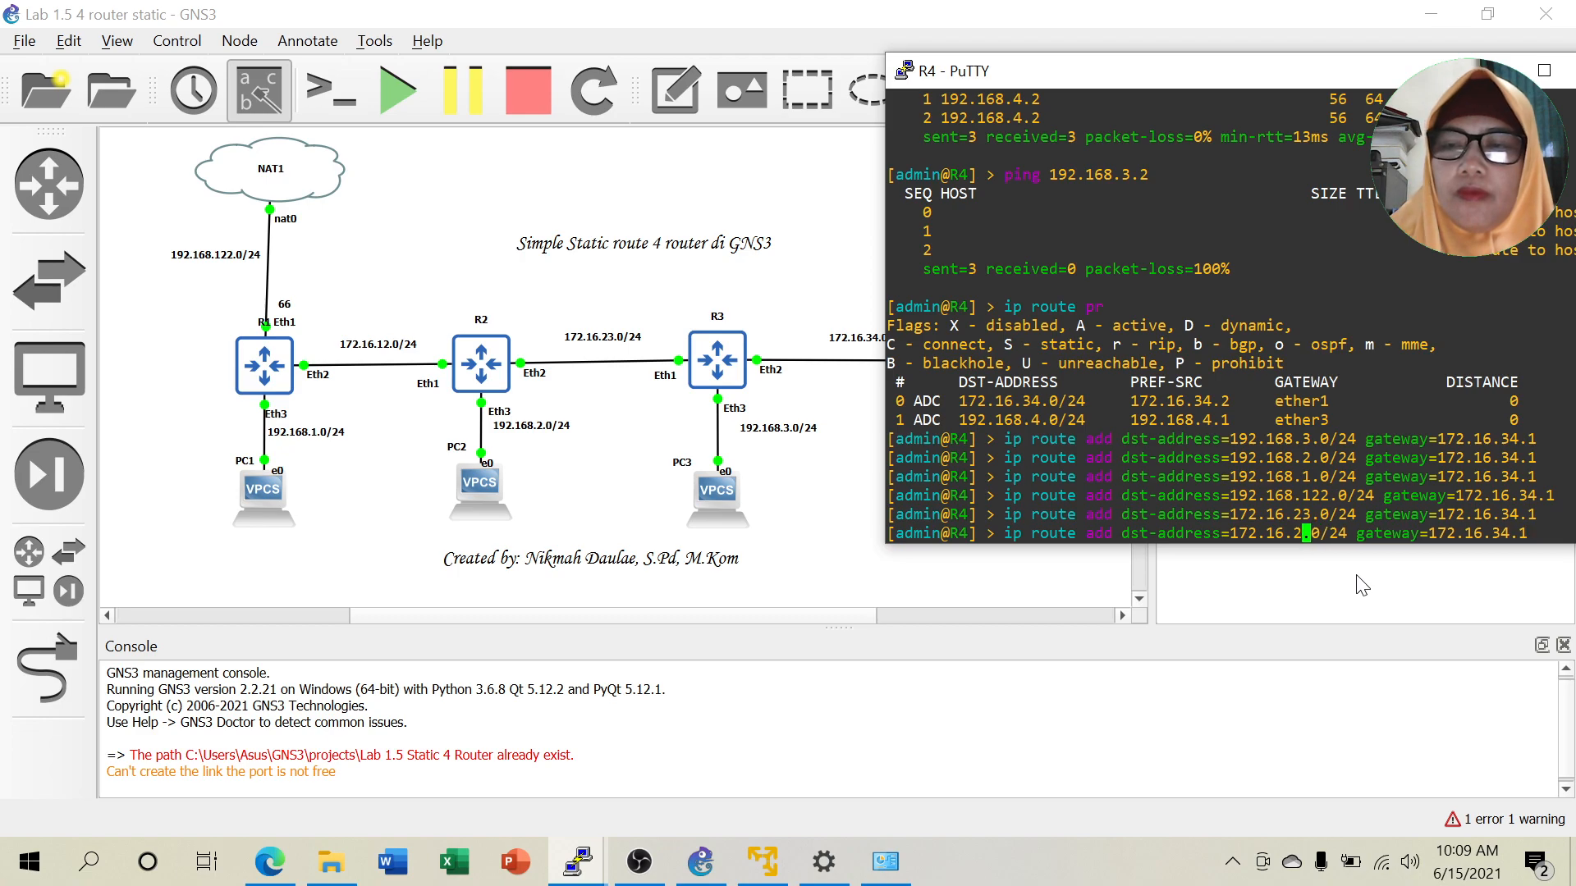
pyautogui.write('12')
pyautogui.press('Return')
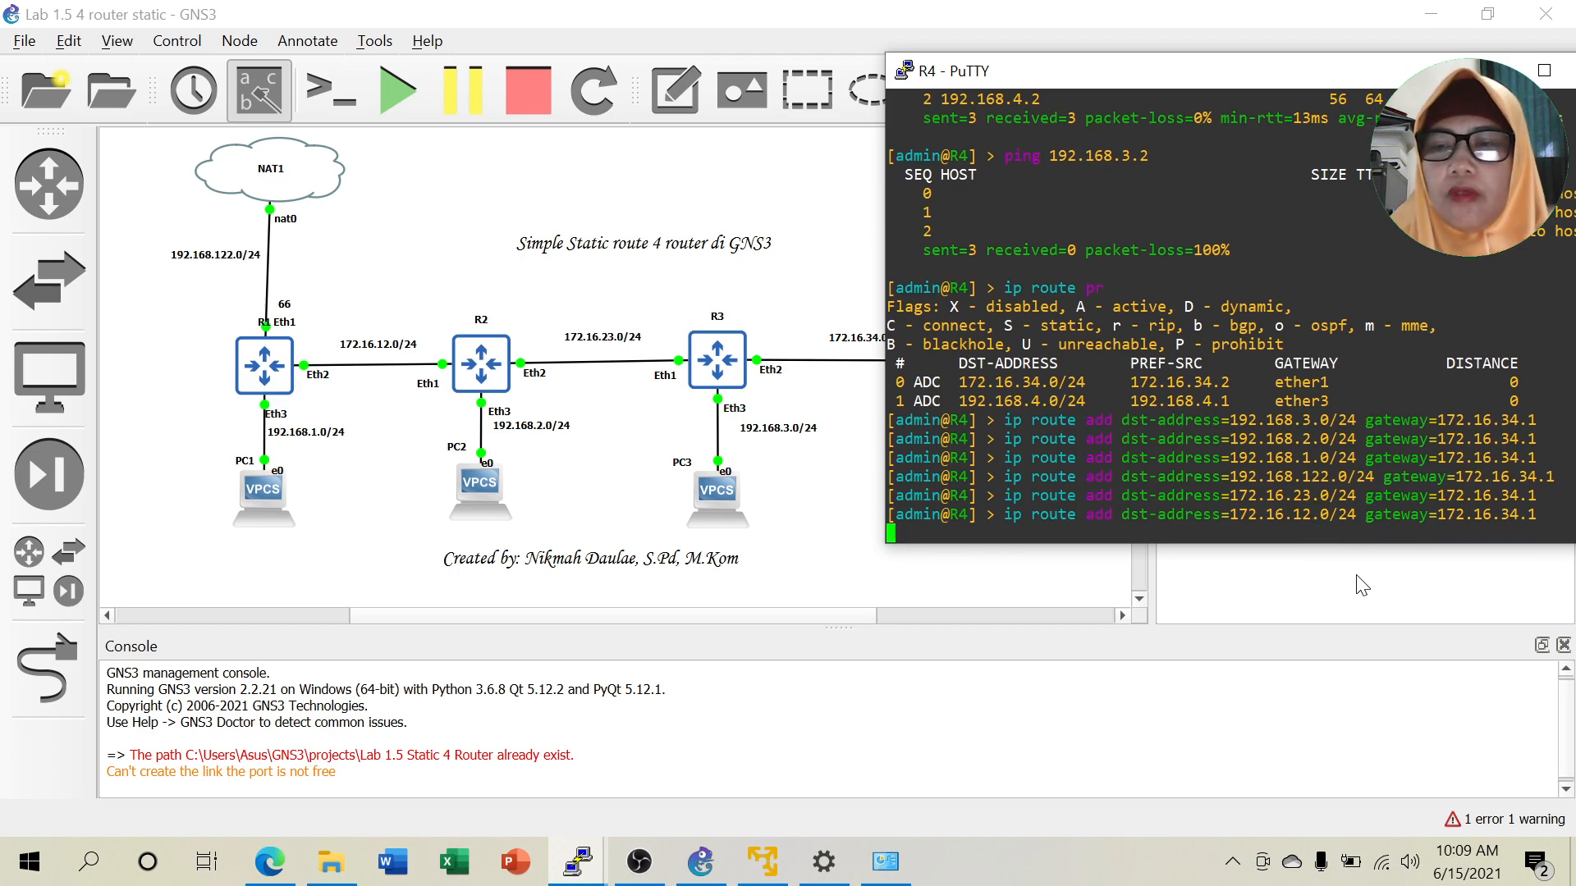
pyautogui.write('ip ')
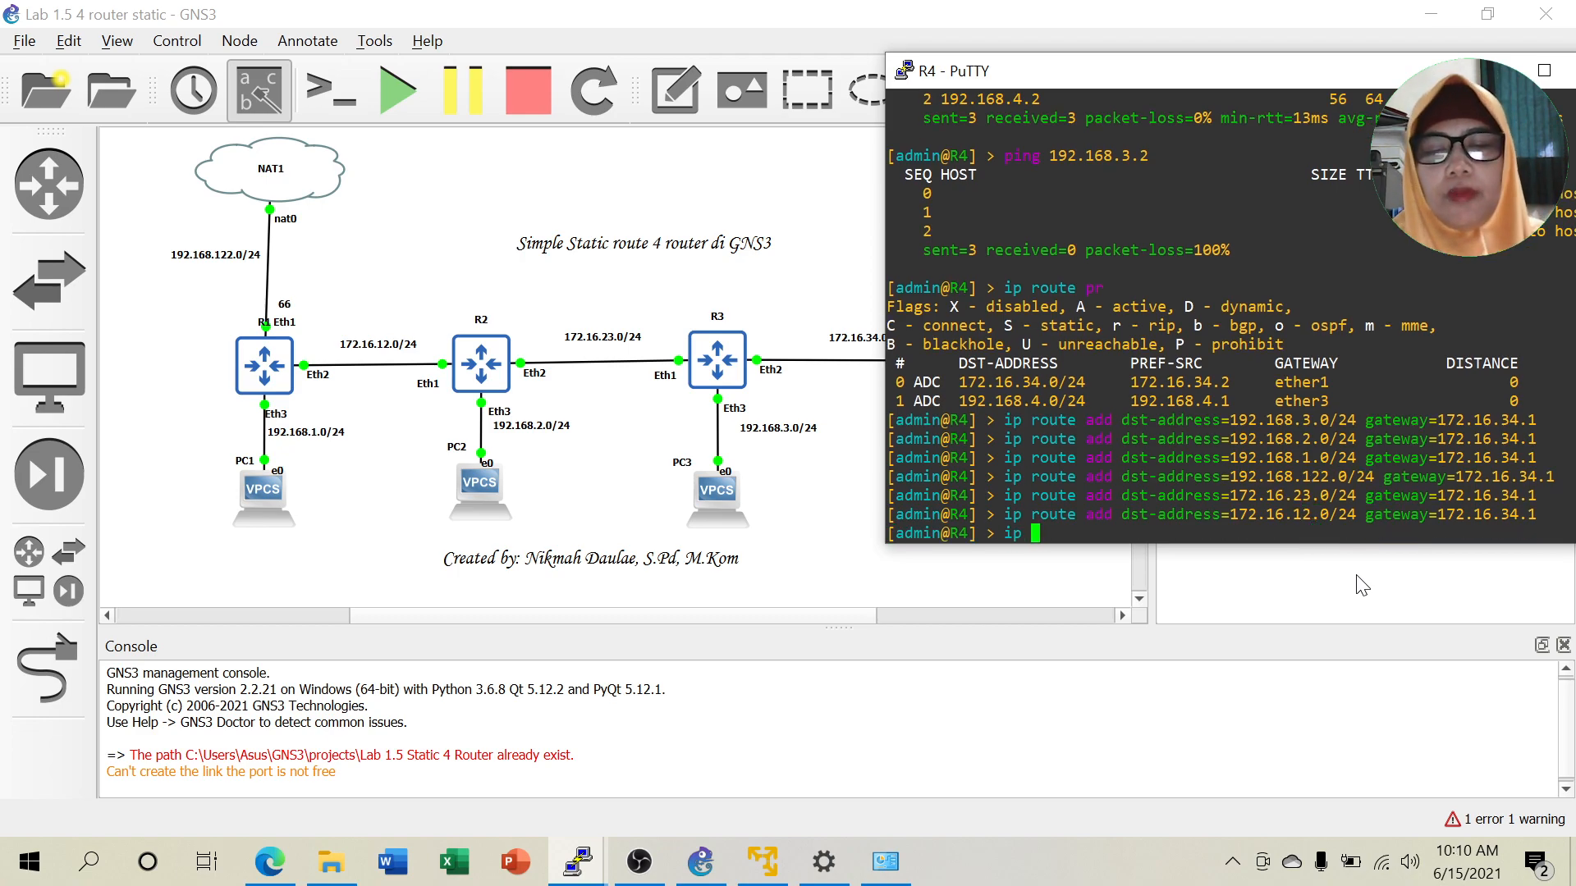
pyautogui.write('route pr')
pyautogui.press('Return')
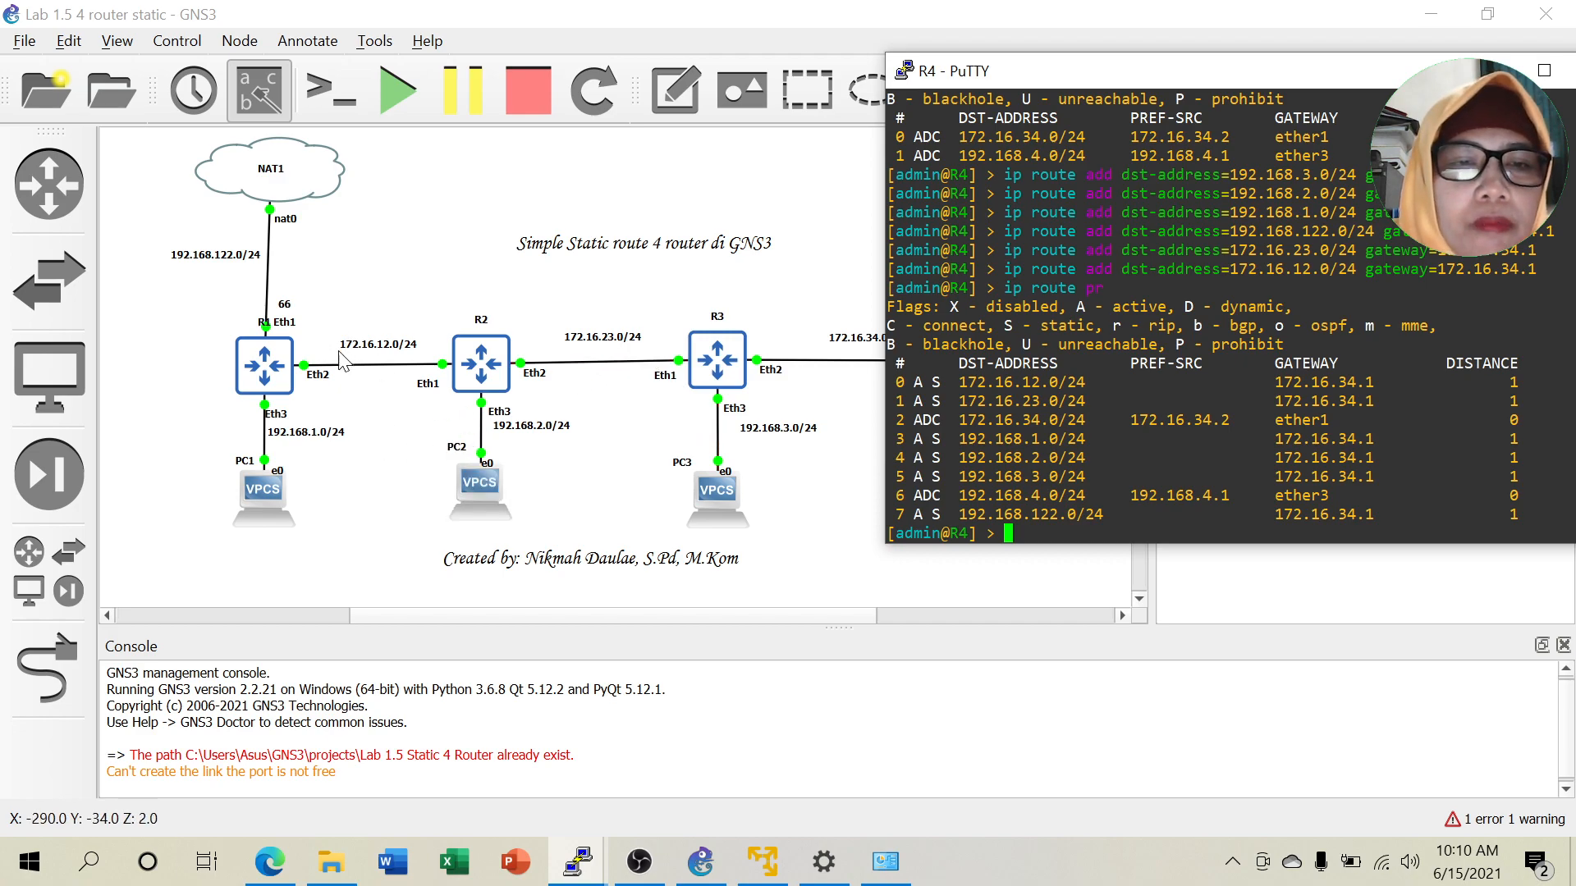
pyautogui.moveTo(958, 382); pyautogui.dragTo(1094, 382)
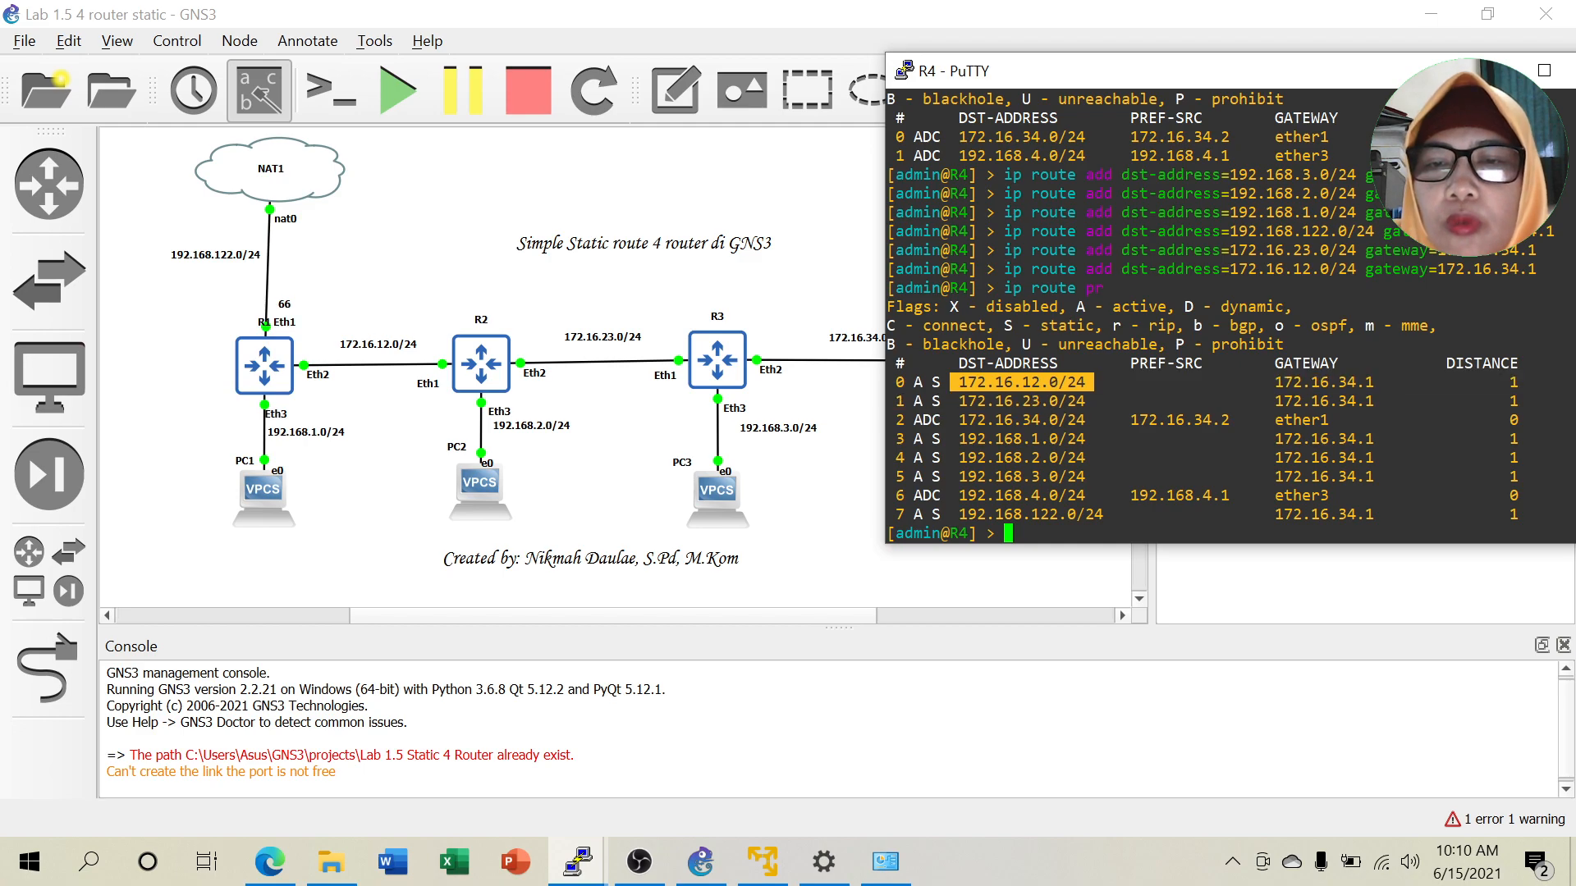
pyautogui.moveTo(952, 401); pyautogui.dragTo(1058, 401)
pyautogui.moveTo(952, 438); pyautogui.dragTo(1093, 439)
pyautogui.moveTo(952, 458); pyautogui.dragTo(1085, 457)
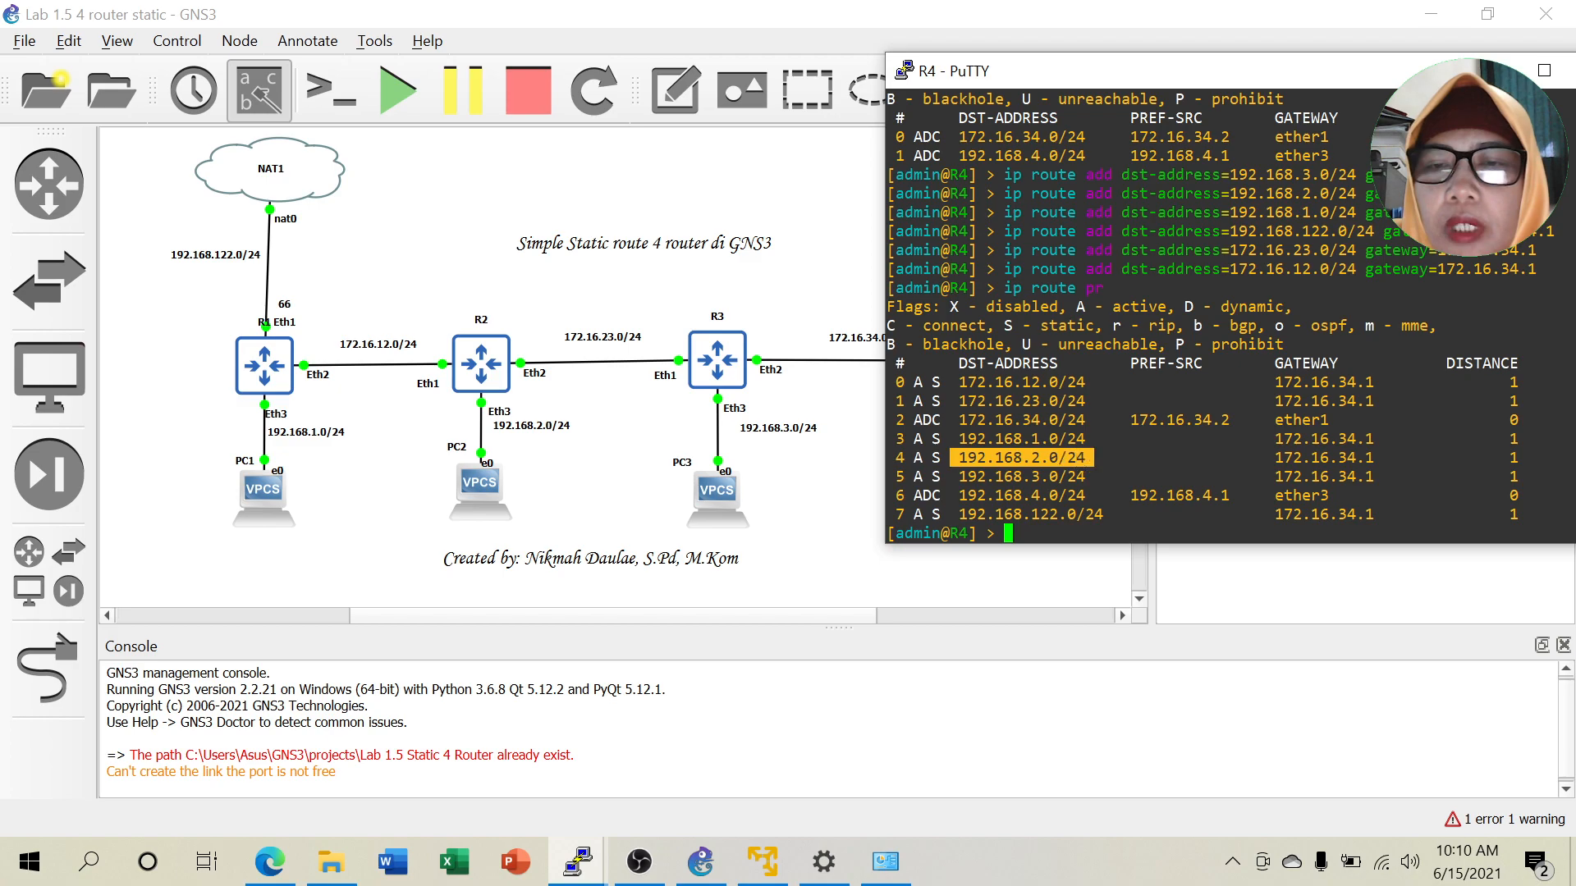
pyautogui.moveTo(952, 477); pyautogui.dragTo(1085, 495)
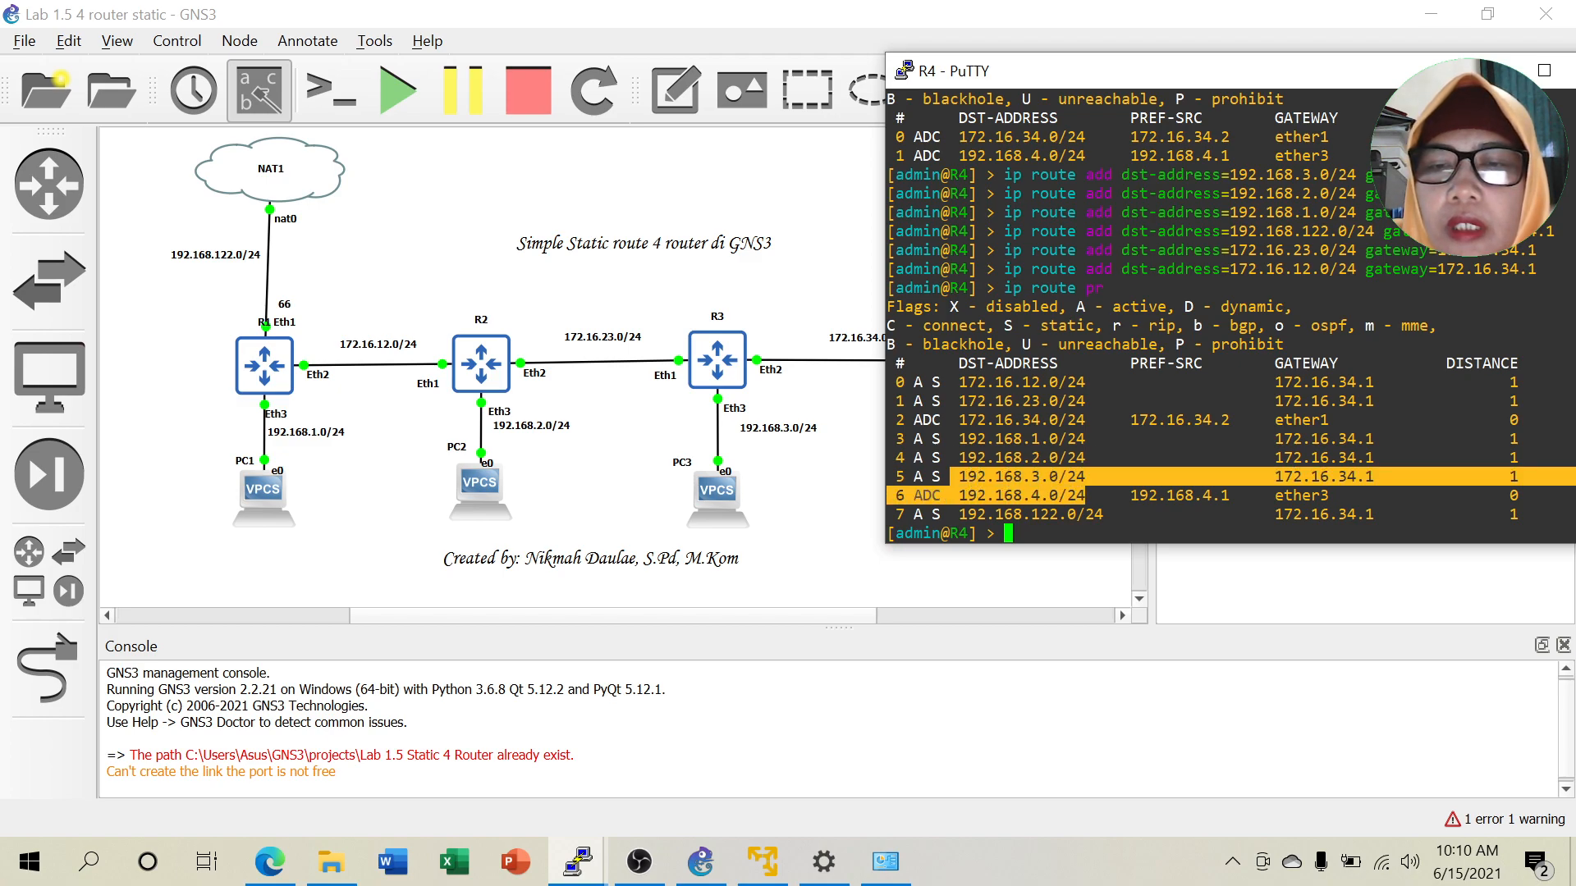
pyautogui.moveTo(952, 514); pyautogui.dragTo(1076, 514)
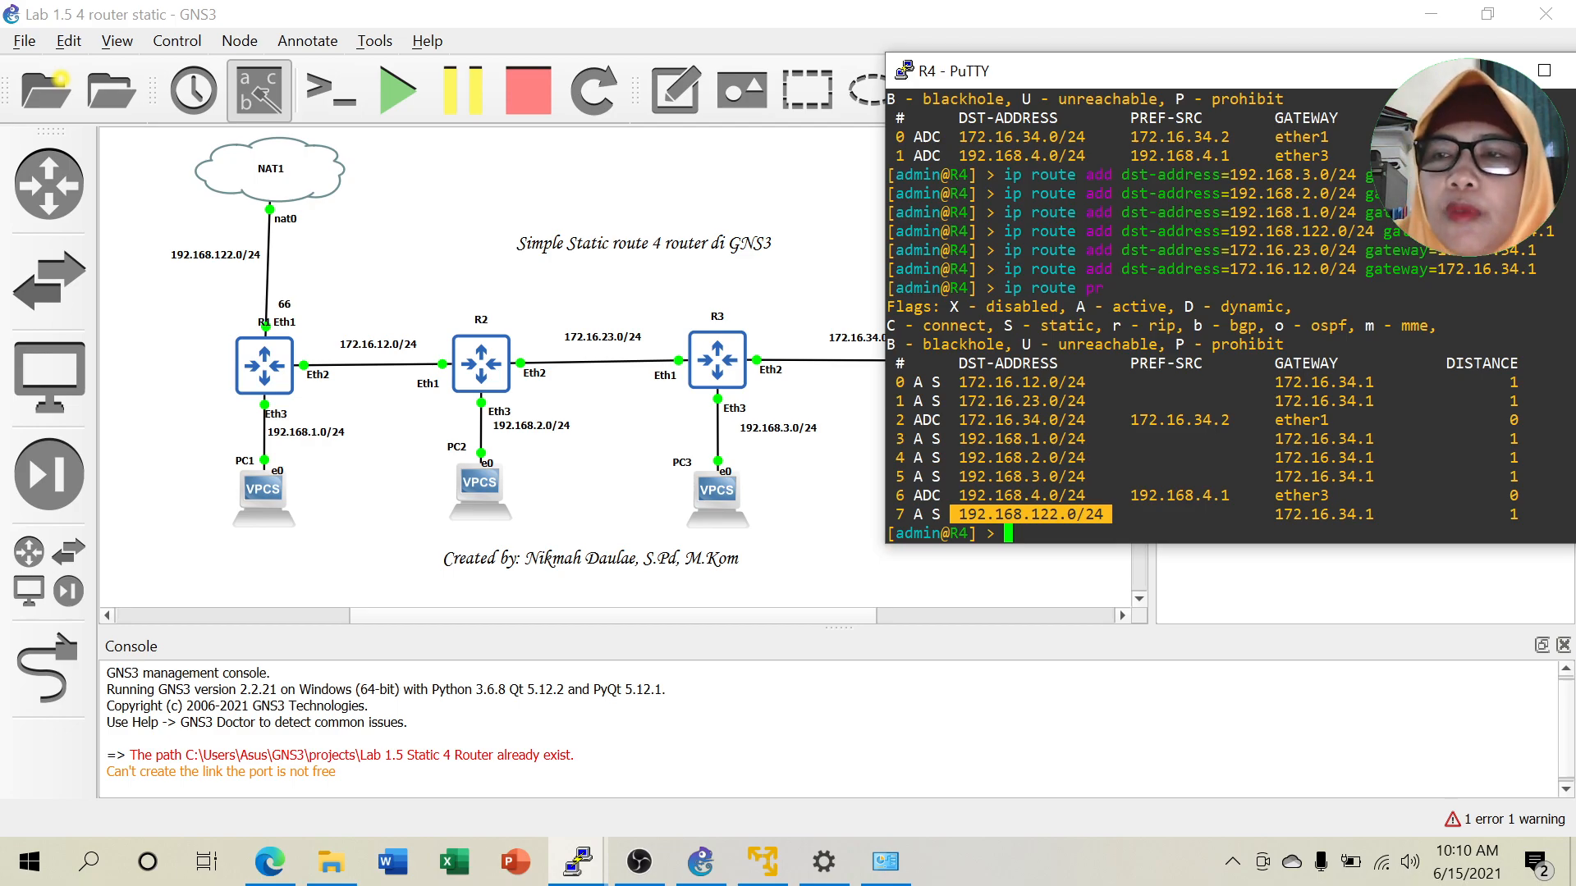
# Open PC4's console and ping 192.168.3.2.
pyautogui.click(1010, 572)
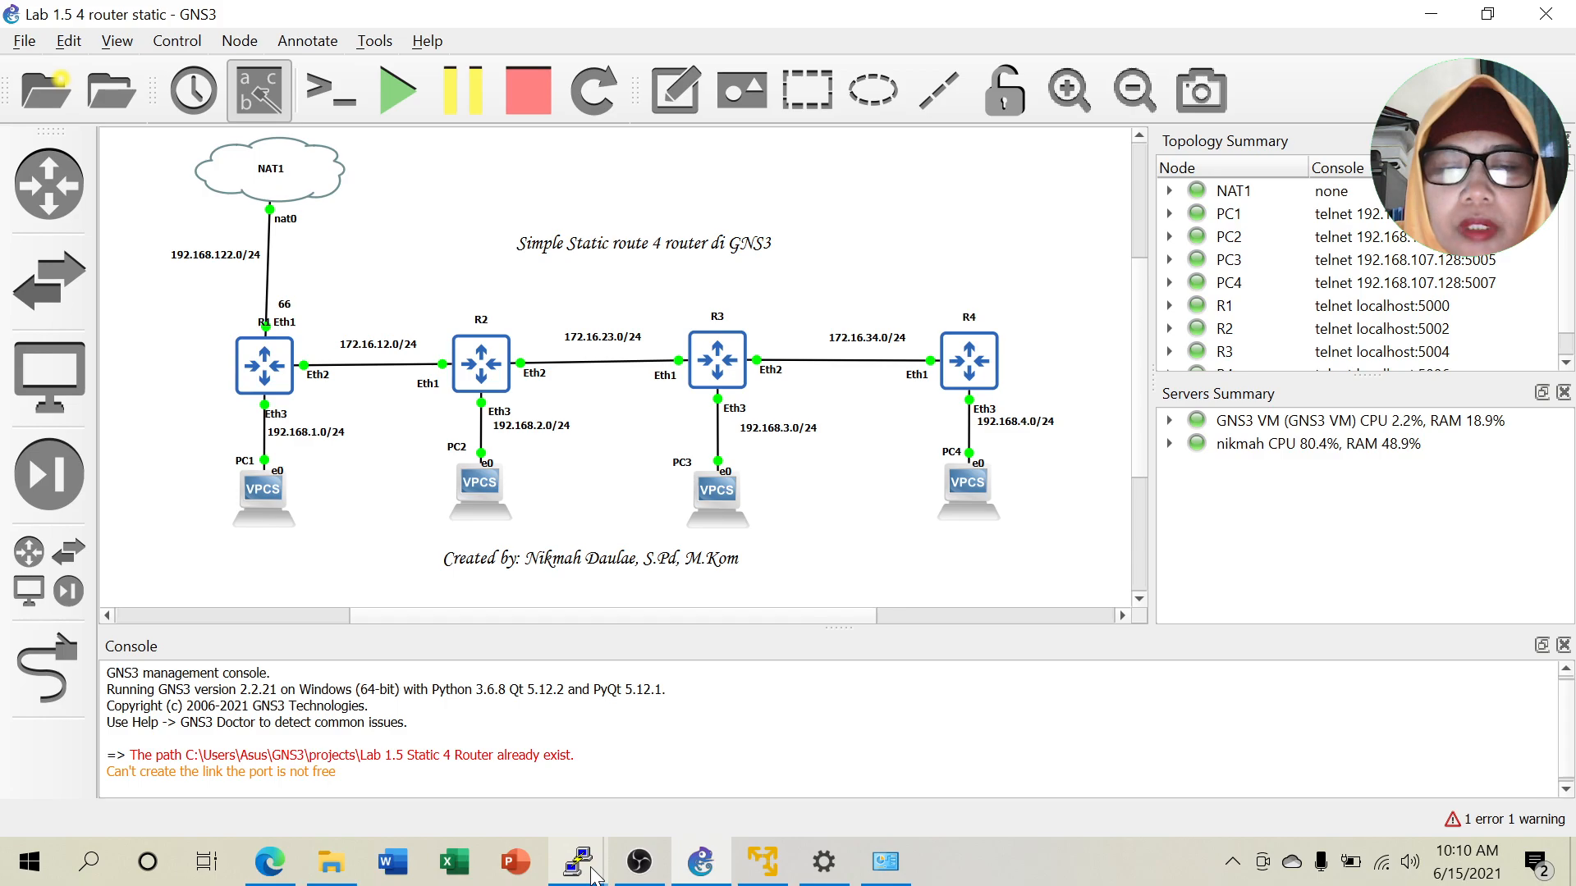
pyautogui.moveTo(598, 875)
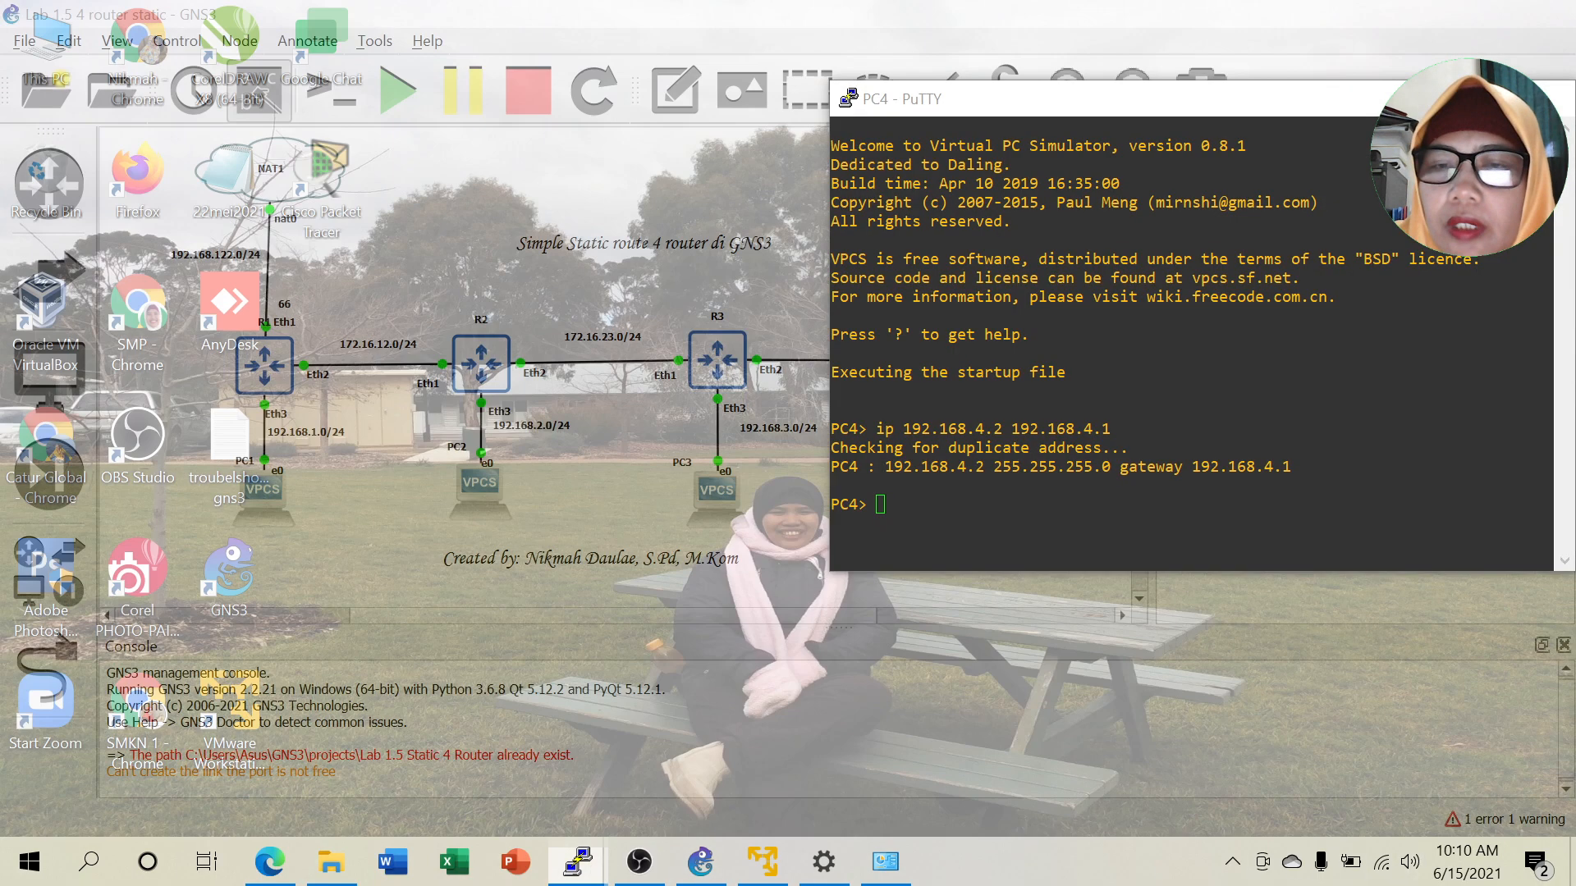
pyautogui.click(1520, 774)
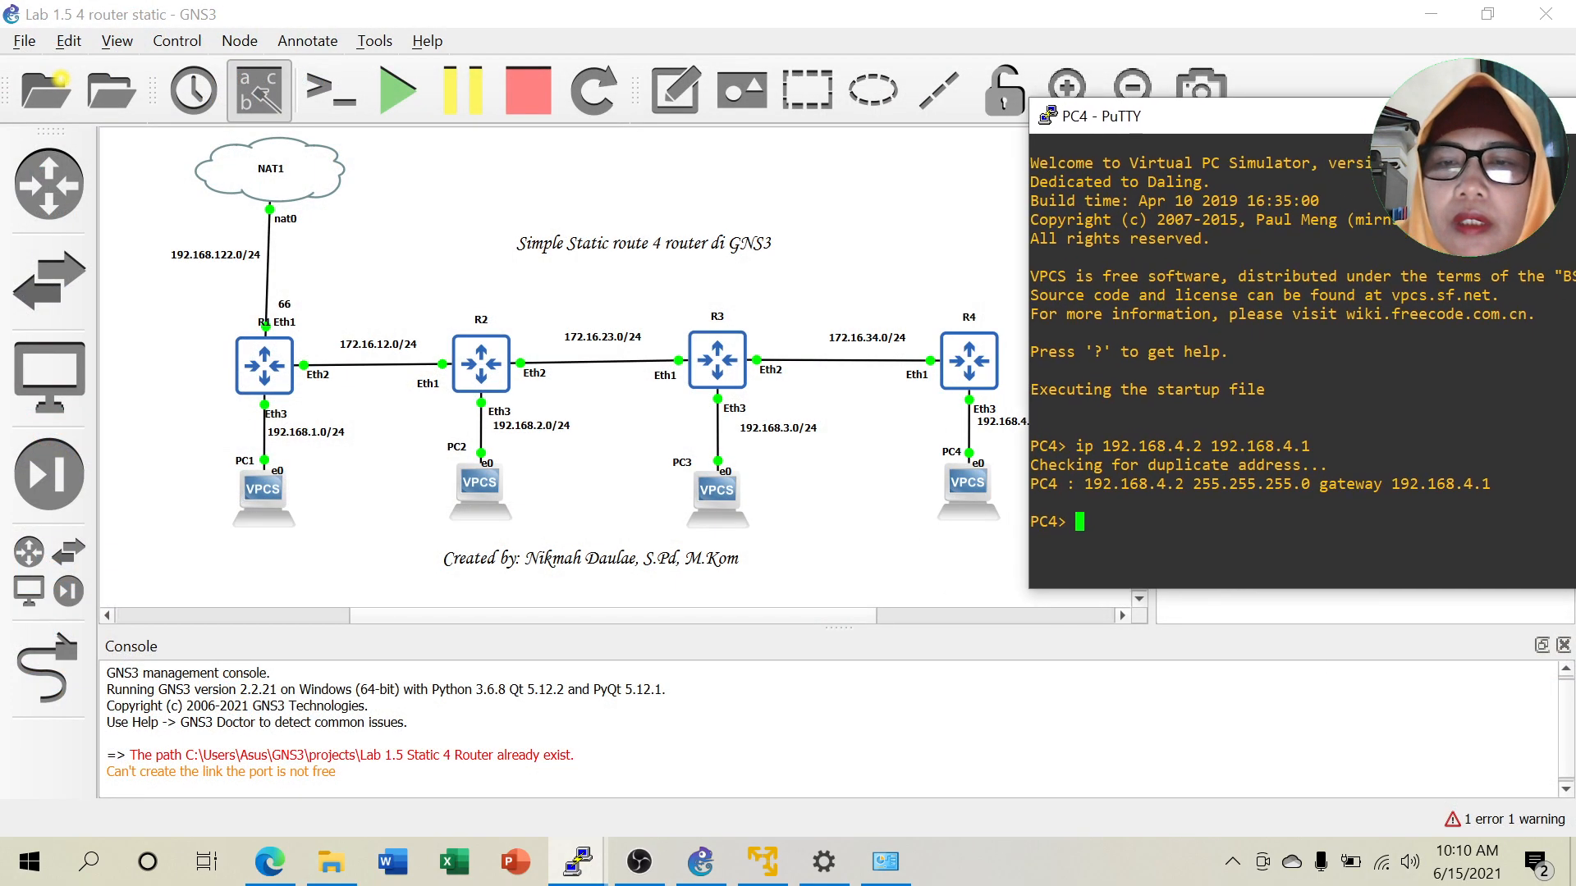
pyautogui.write('p')
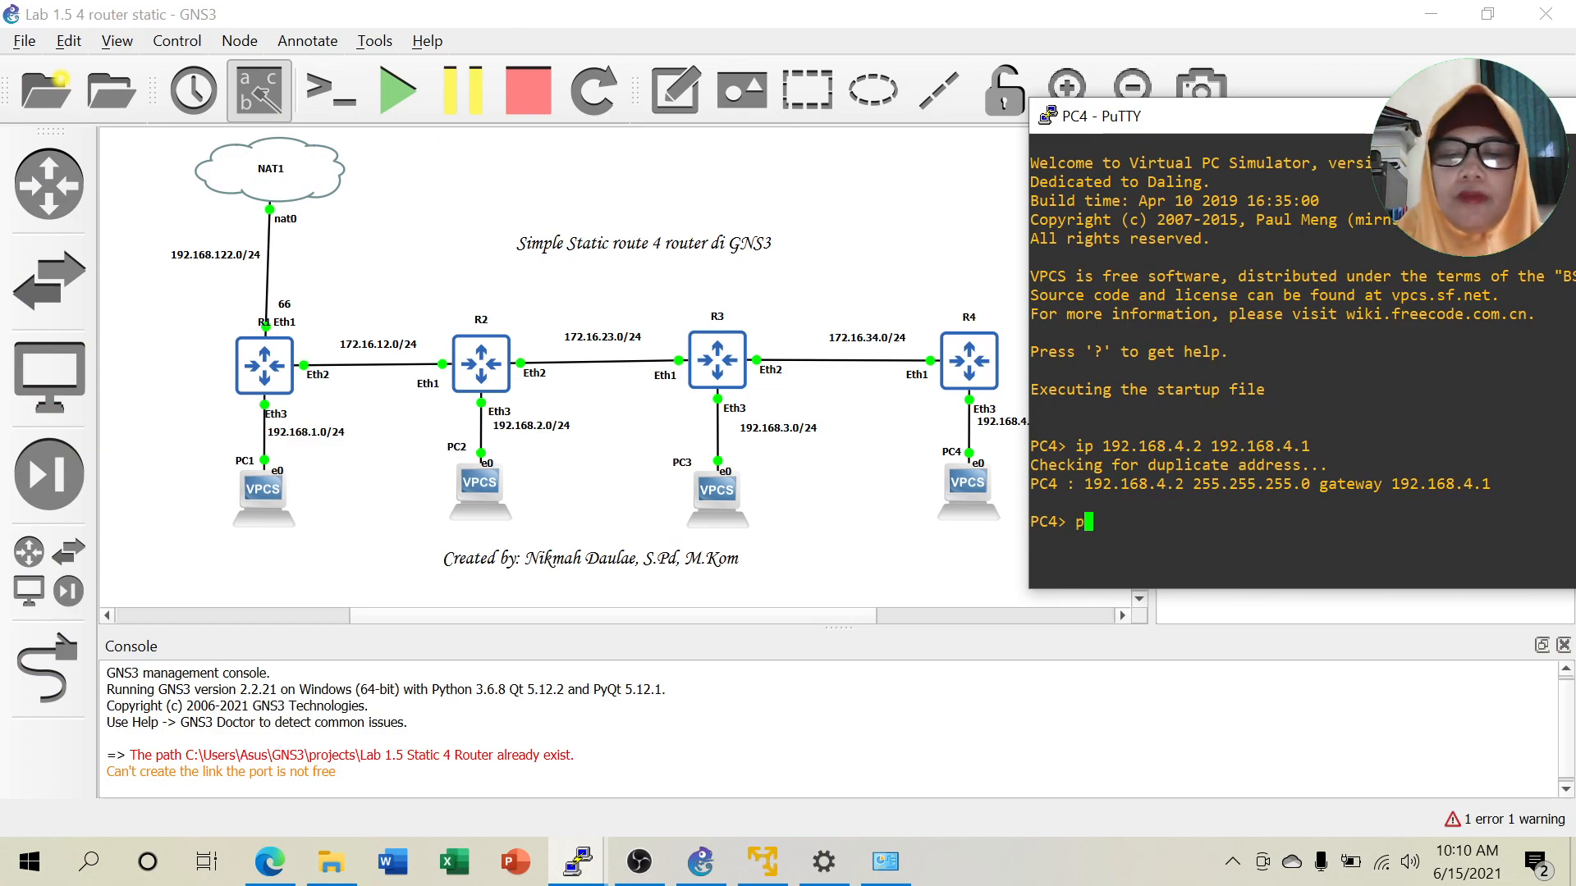
pyautogui.write('ing 192.1')
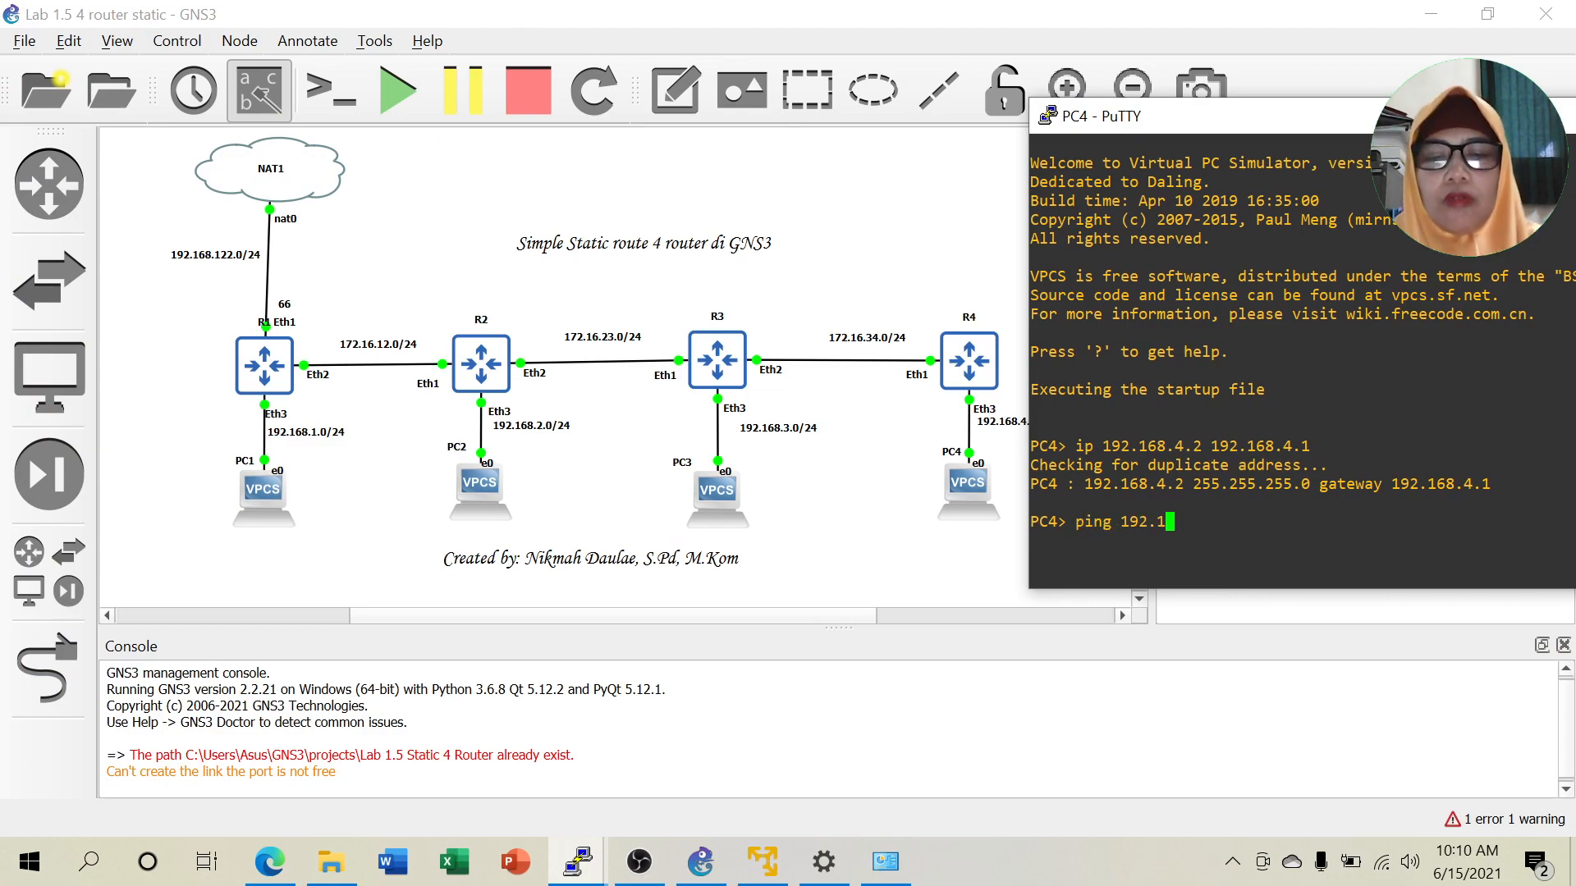
pyautogui.write('68.3.2')
pyautogui.press('Return')
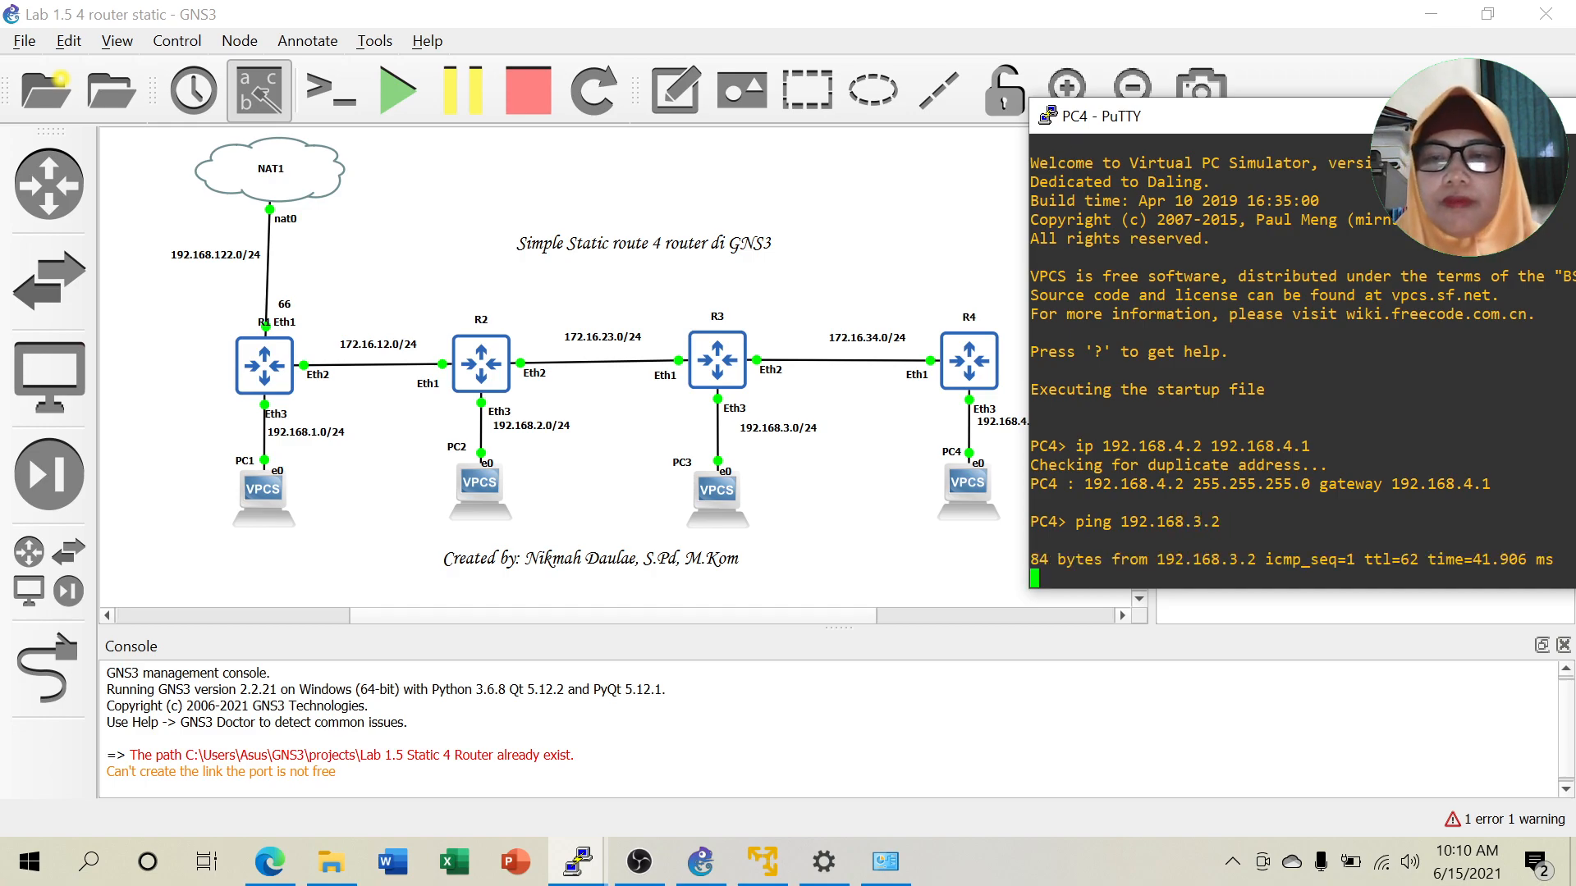
pyautogui.moveTo(1427, 123); pyautogui.dragTo(1356, 66)
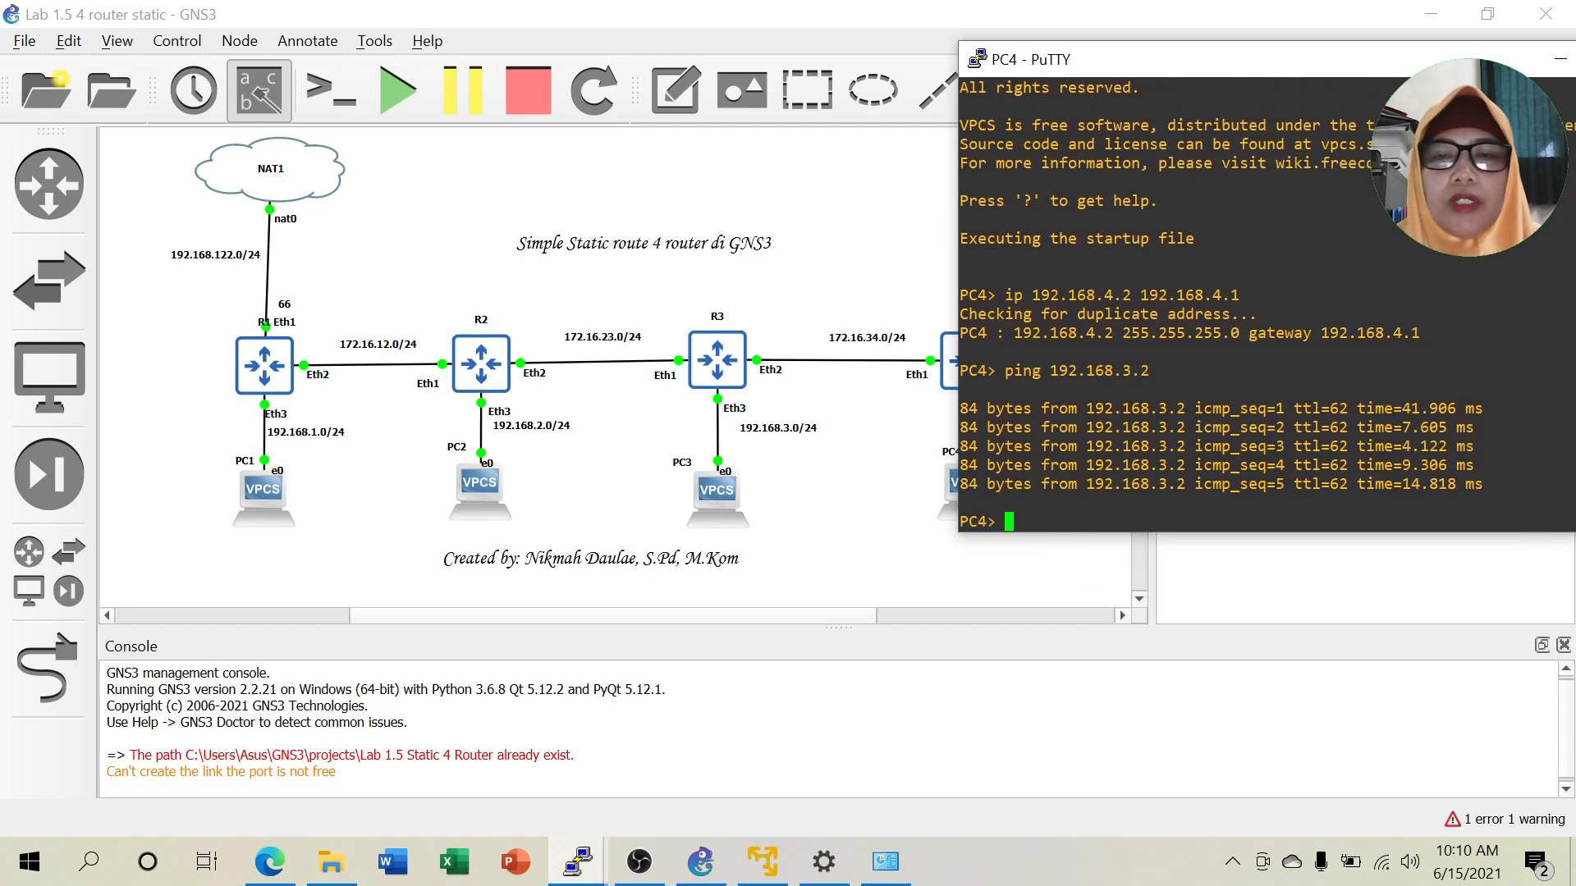
# Ping 192.168.2.2 and 192.168.1.2 from PC4.
pyautogui.press('Up')
pyautogui.press('Left')
pyautogui.press('BackSpace')
pyautogui.write('2')
pyautogui.press('Return')
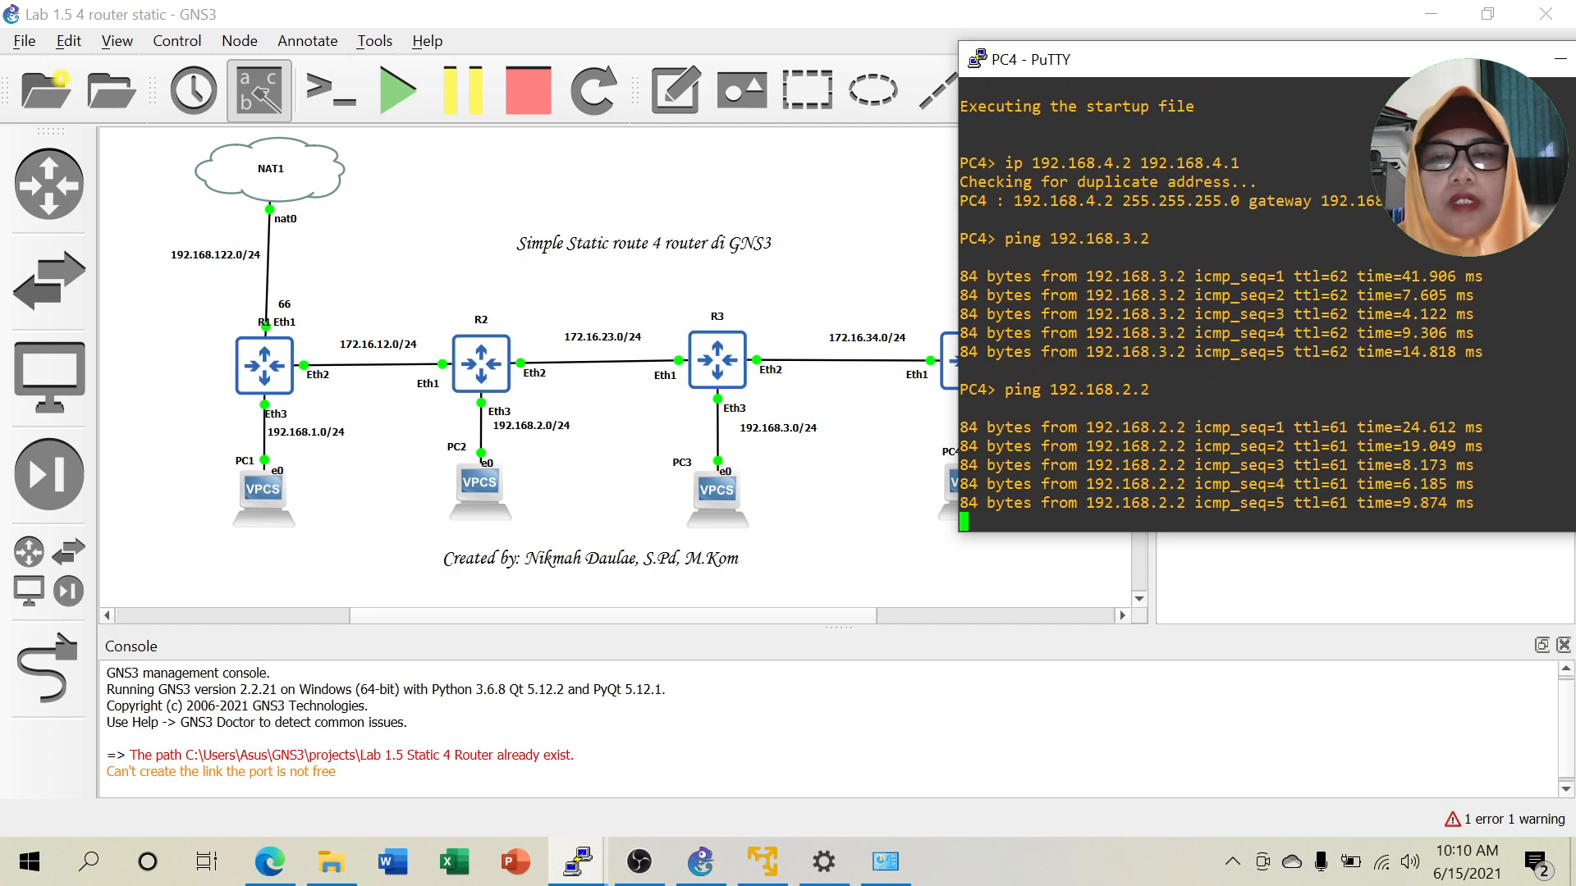
pyautogui.press('Up')
pyautogui.press('Left')
pyautogui.press('Left')
pyautogui.press('Left')
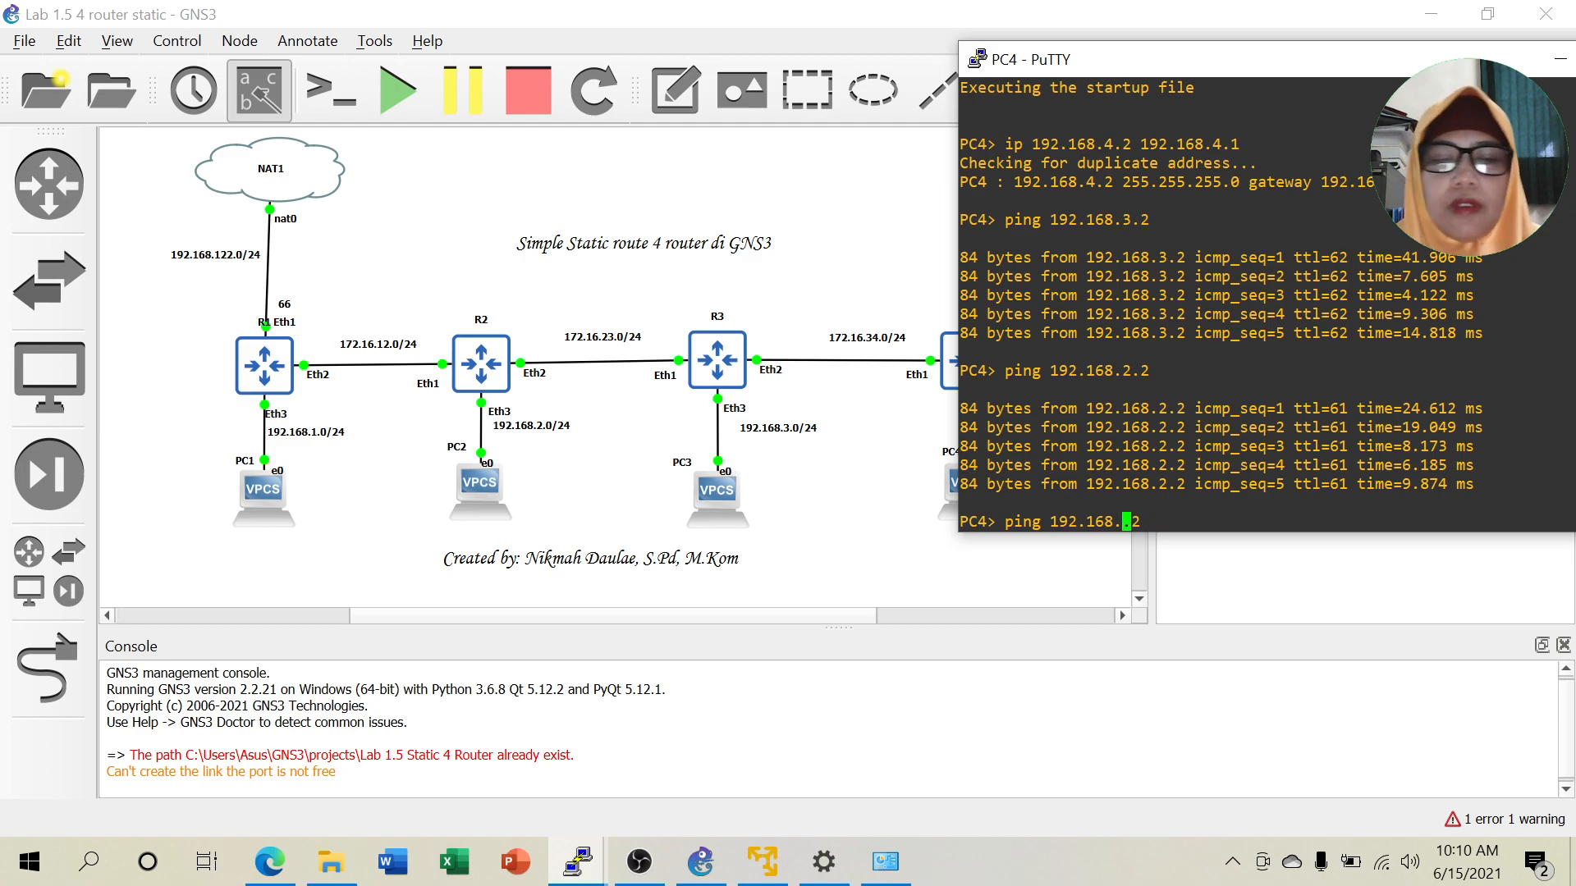
pyautogui.write('1')
pyautogui.press('Return')
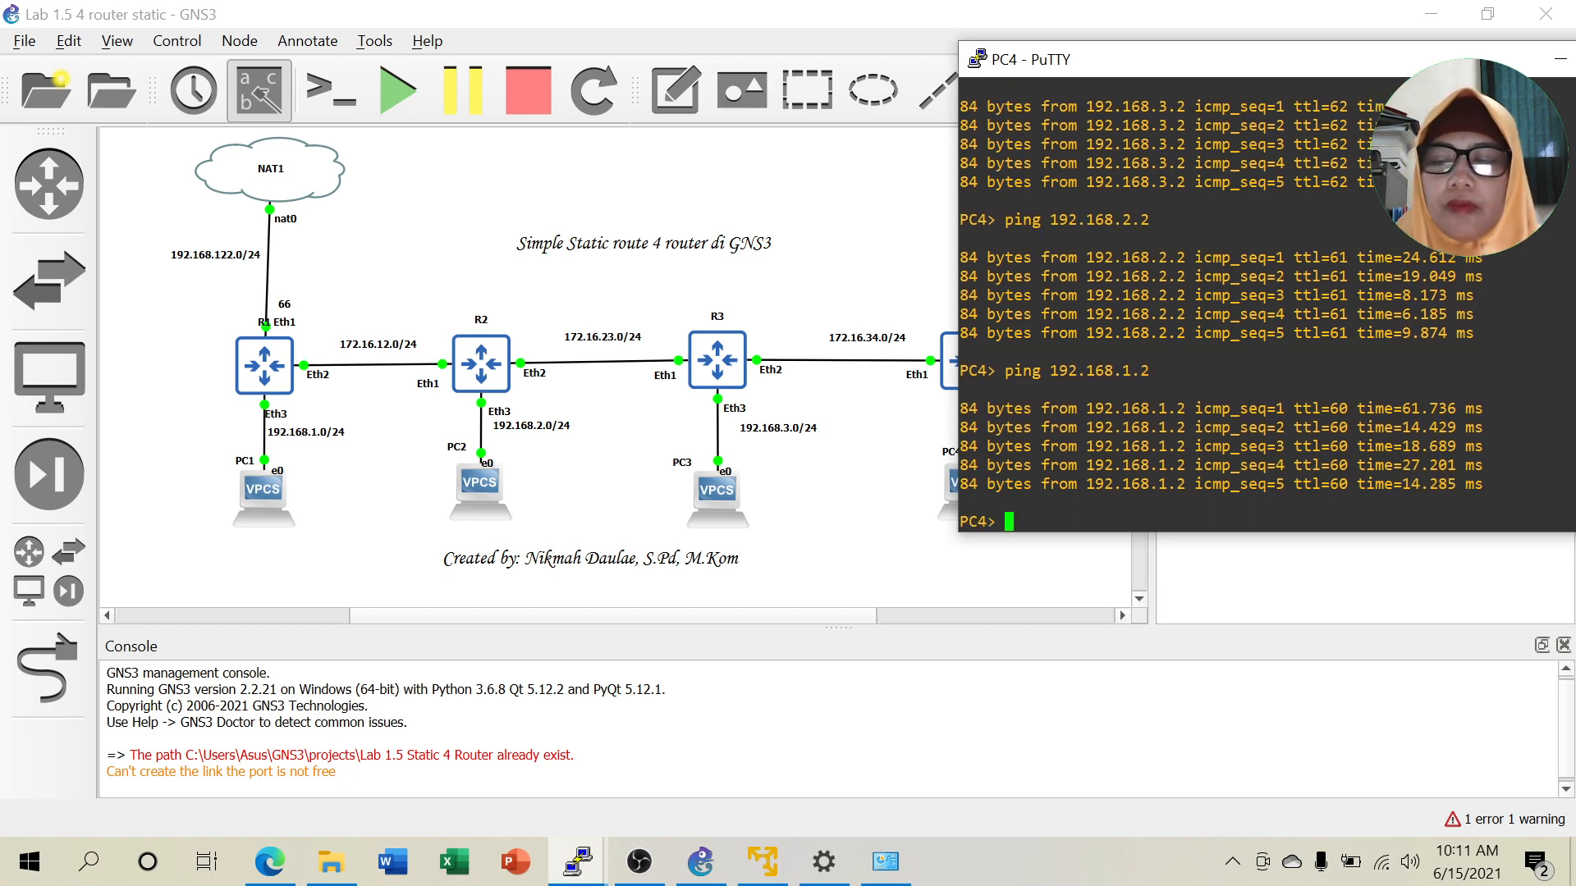
# Ping 192.168.122.66 from PC4, then stop the ping with Ctrl+C.
pyautogui.press('Up')
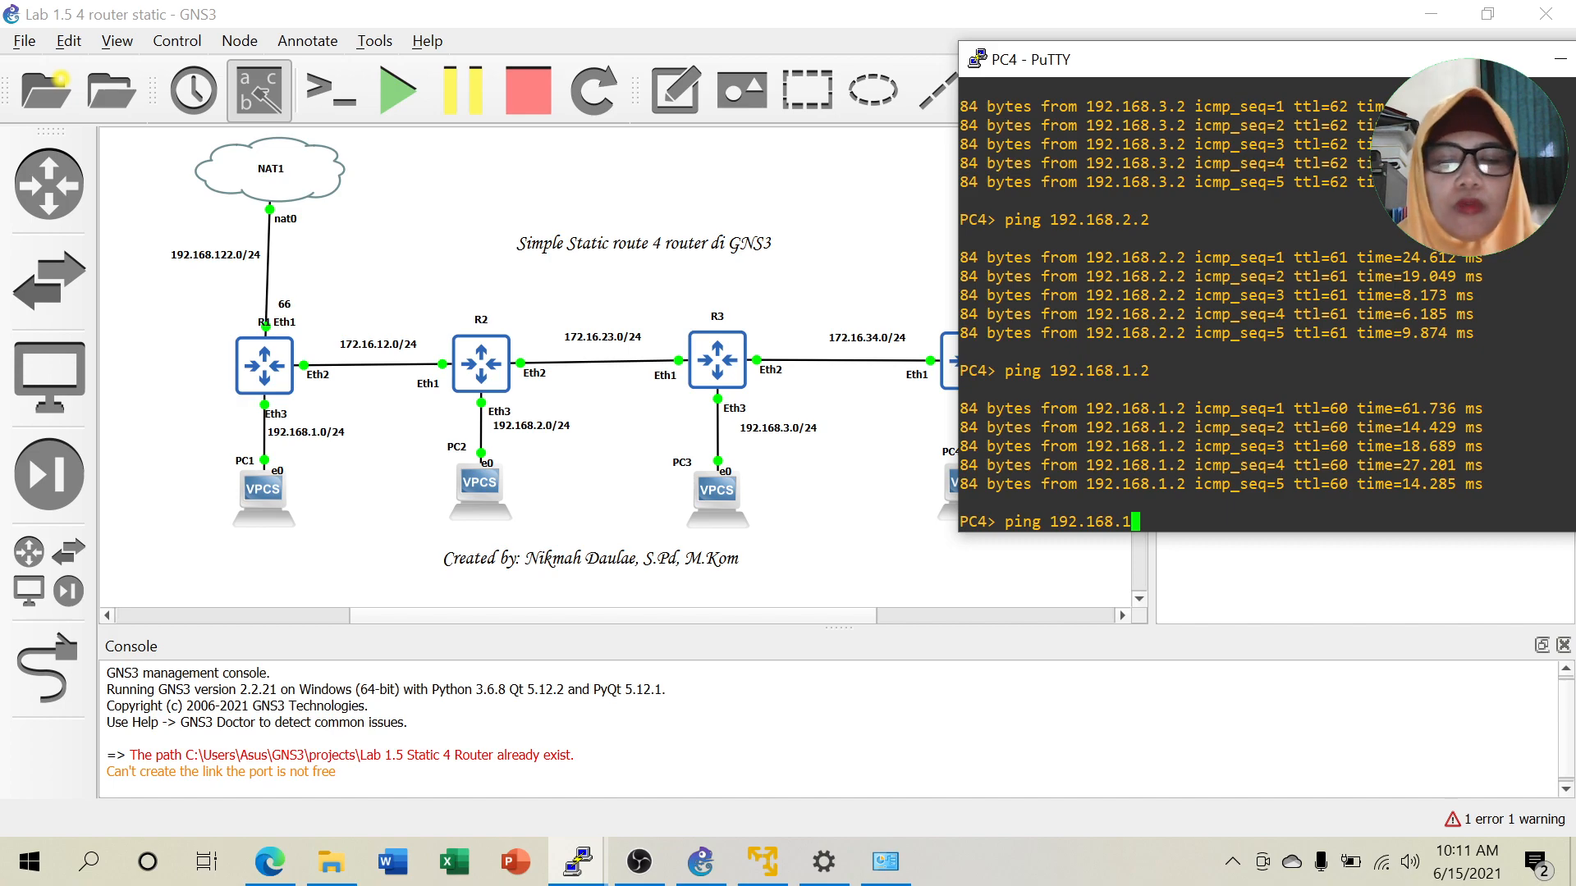
pyautogui.write('.66')
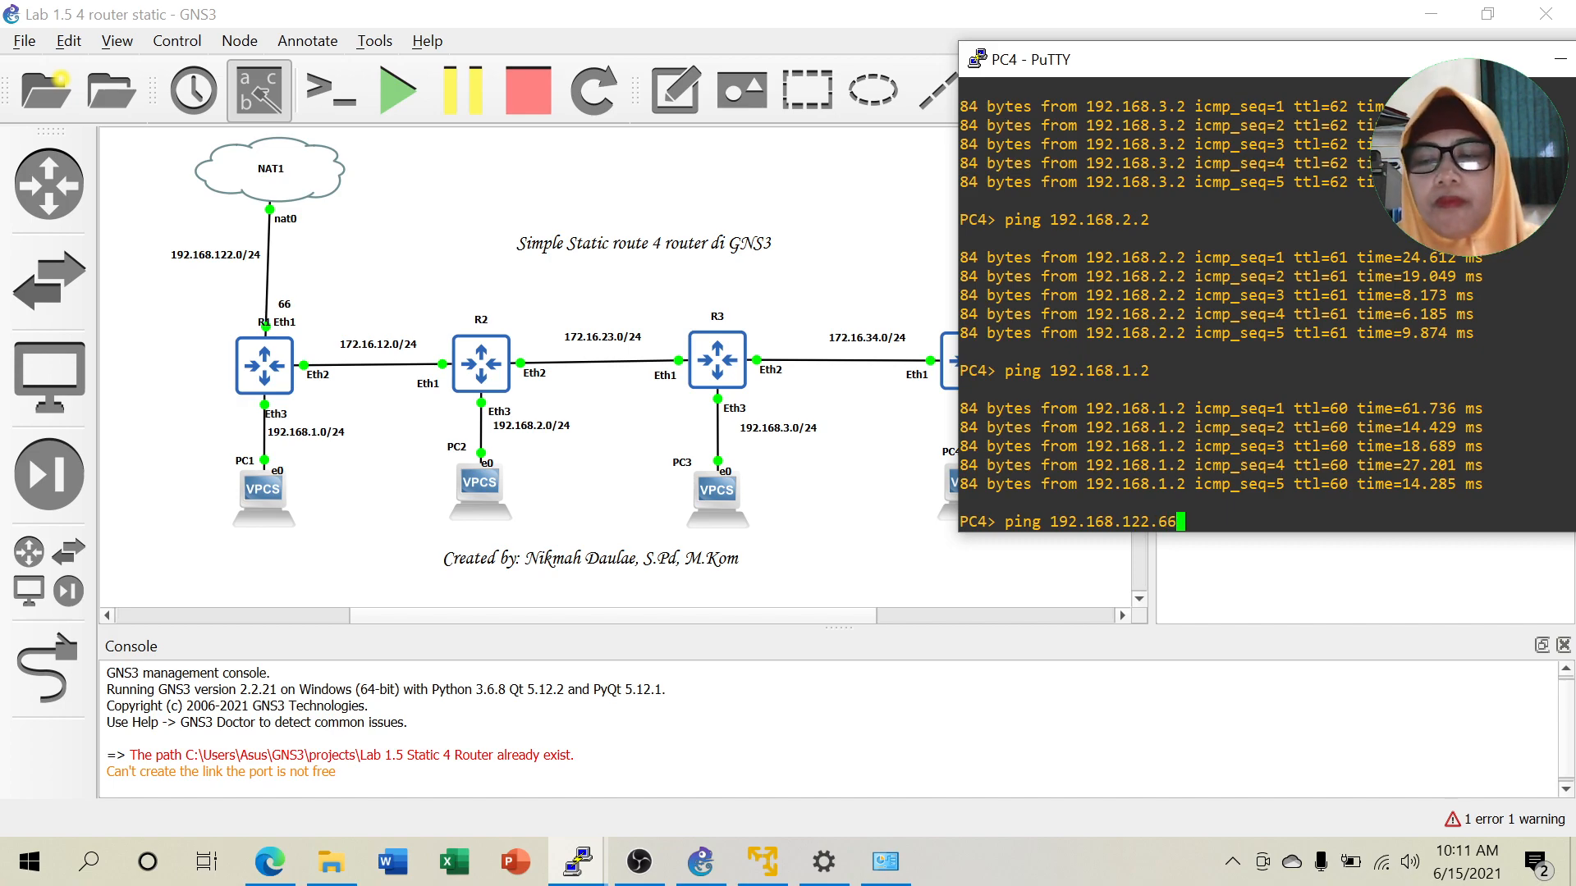
pyautogui.press('Return')
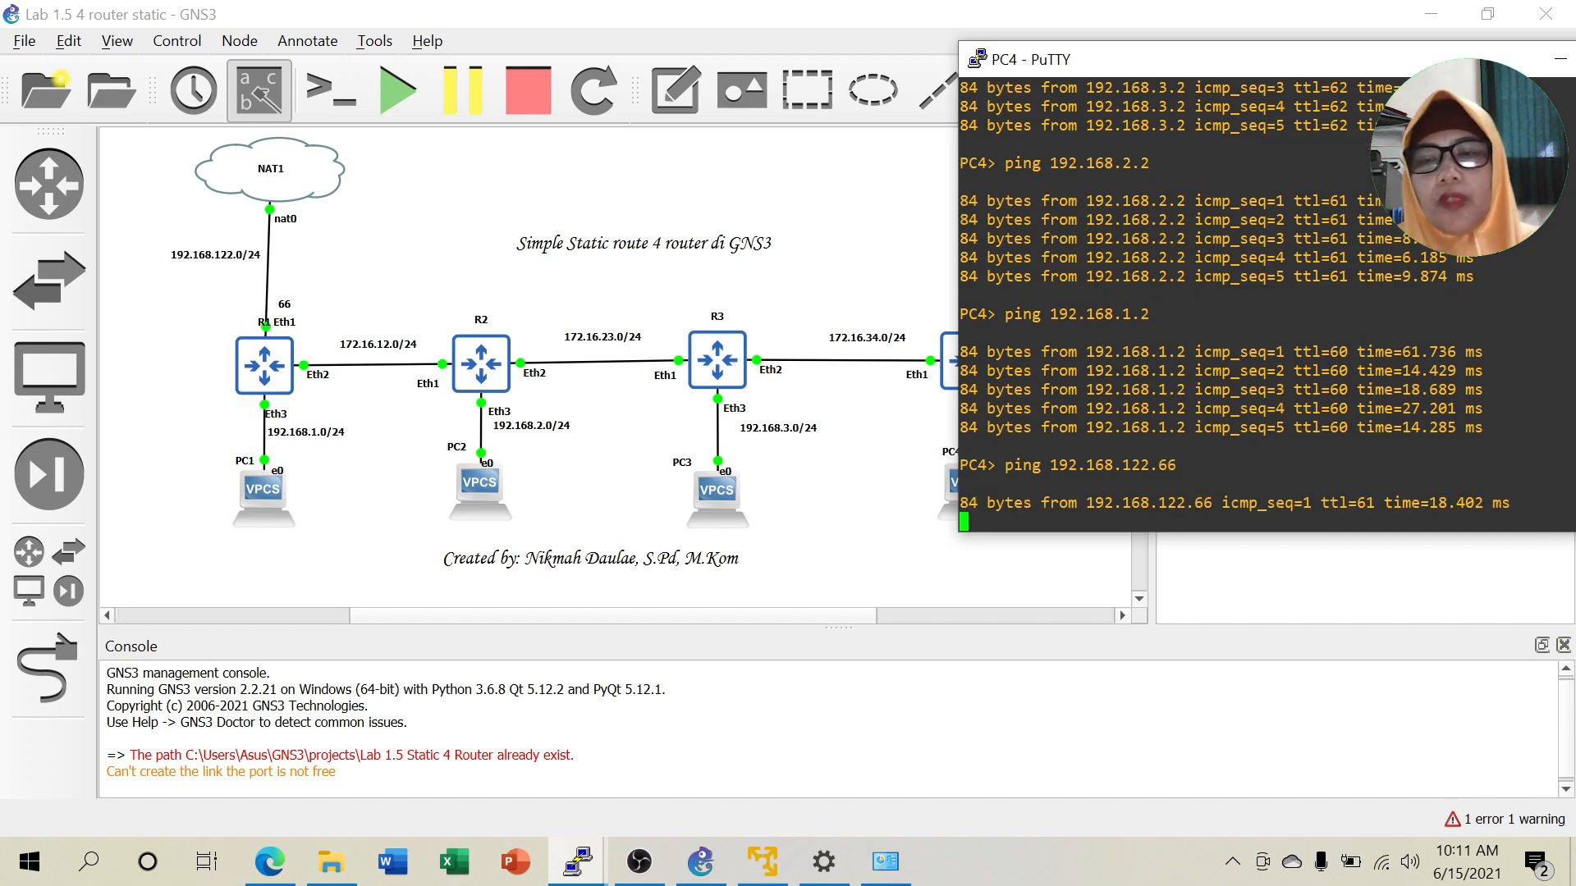
pyautogui.hotkey('ctrl', 'c')
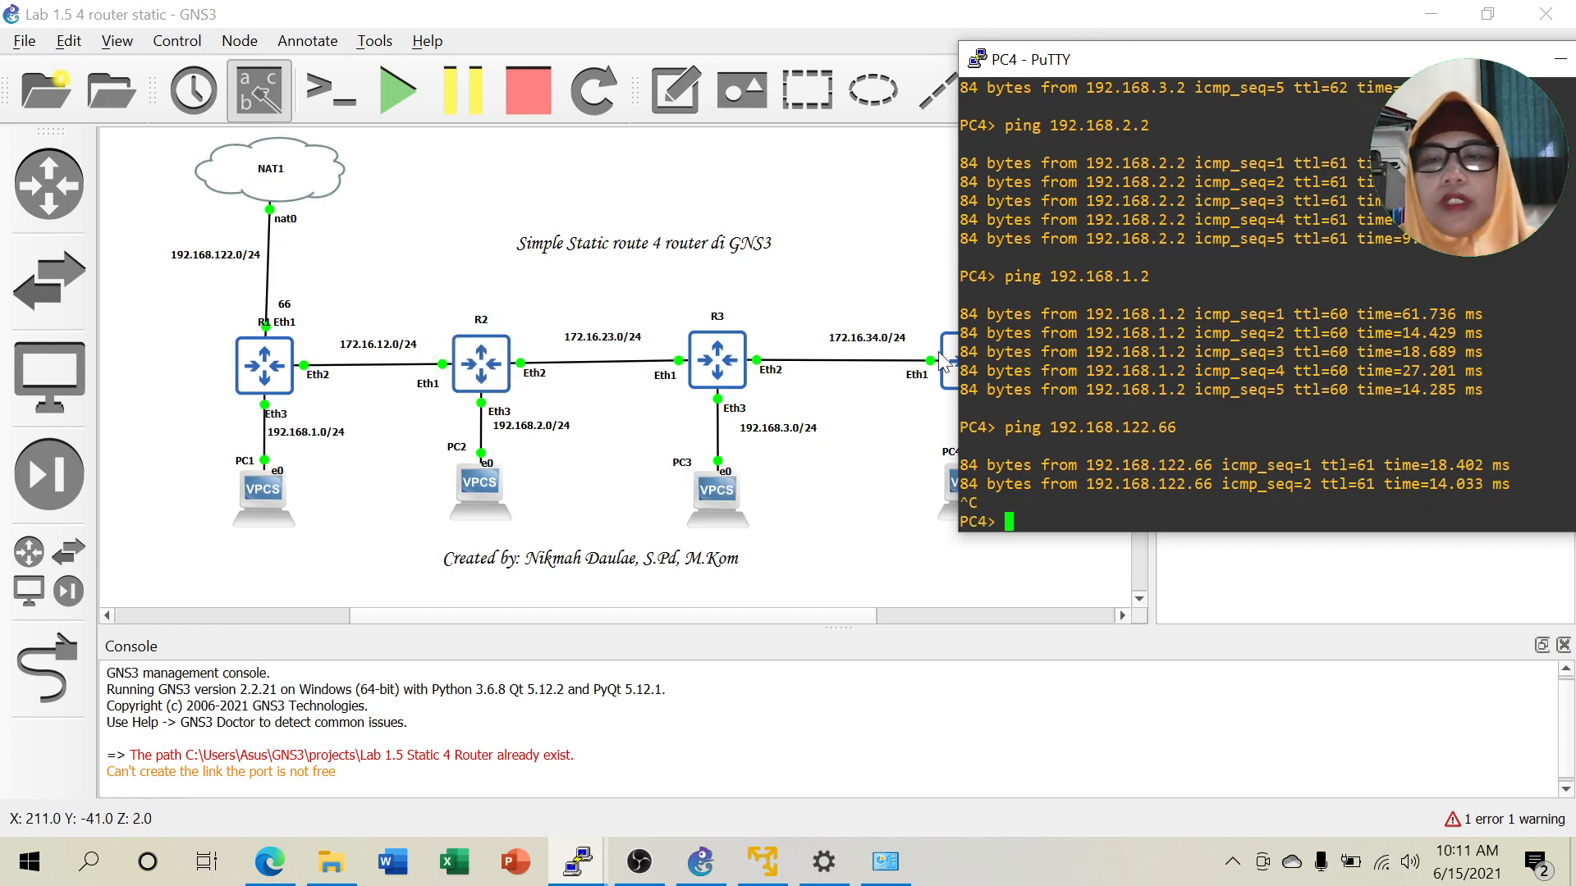
# Open PC3's console and ping 192.168.4.2.
pyautogui.click(1558, 59)
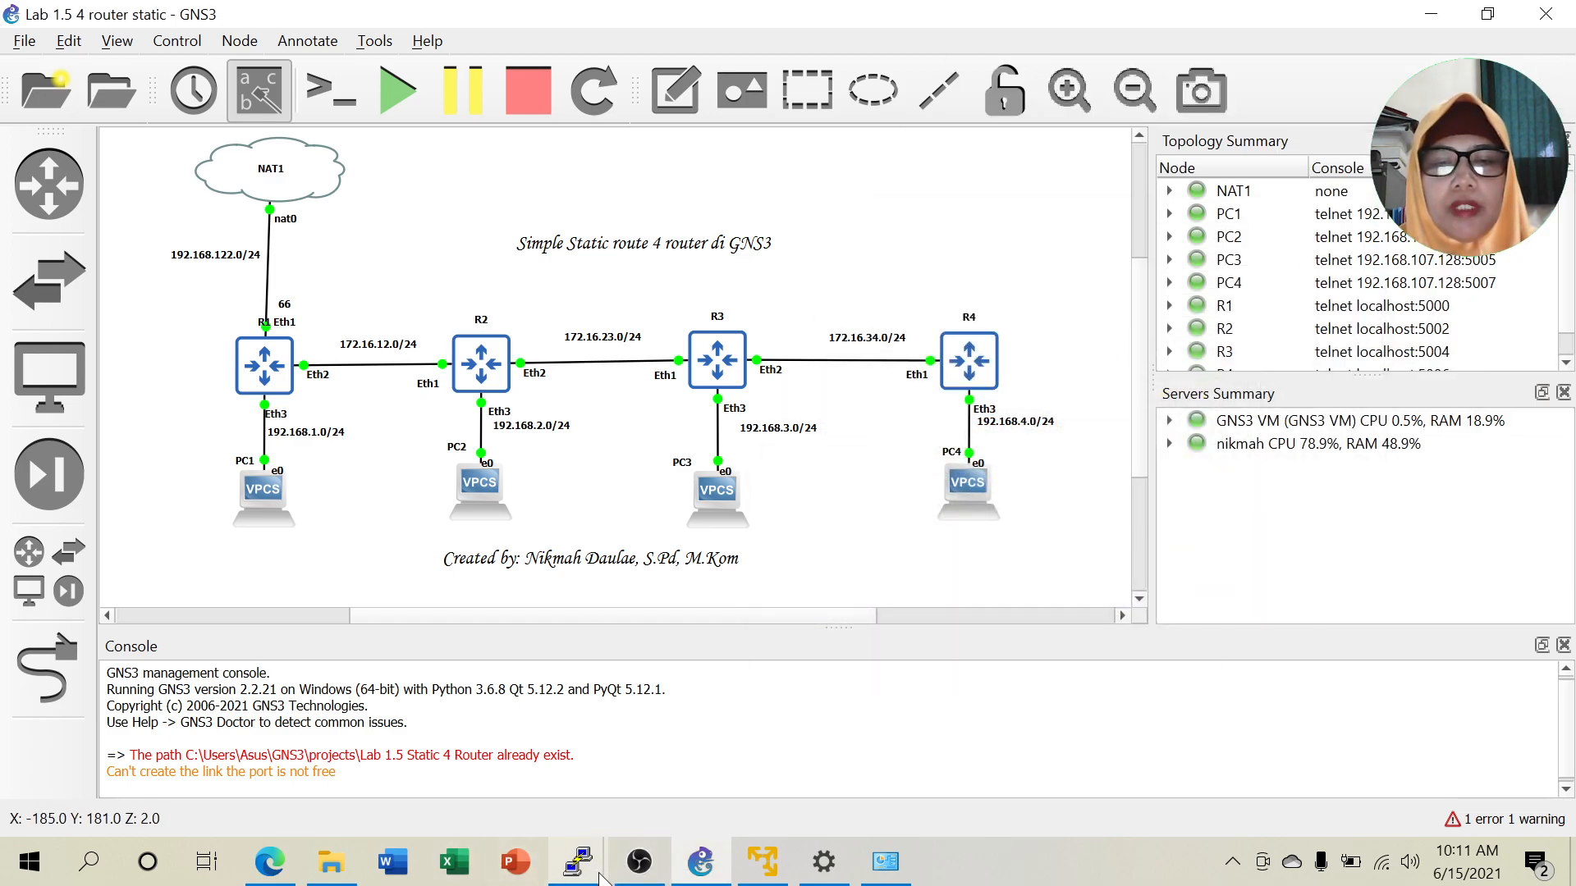
pyautogui.moveTo(602, 877)
pyautogui.click(1062, 751)
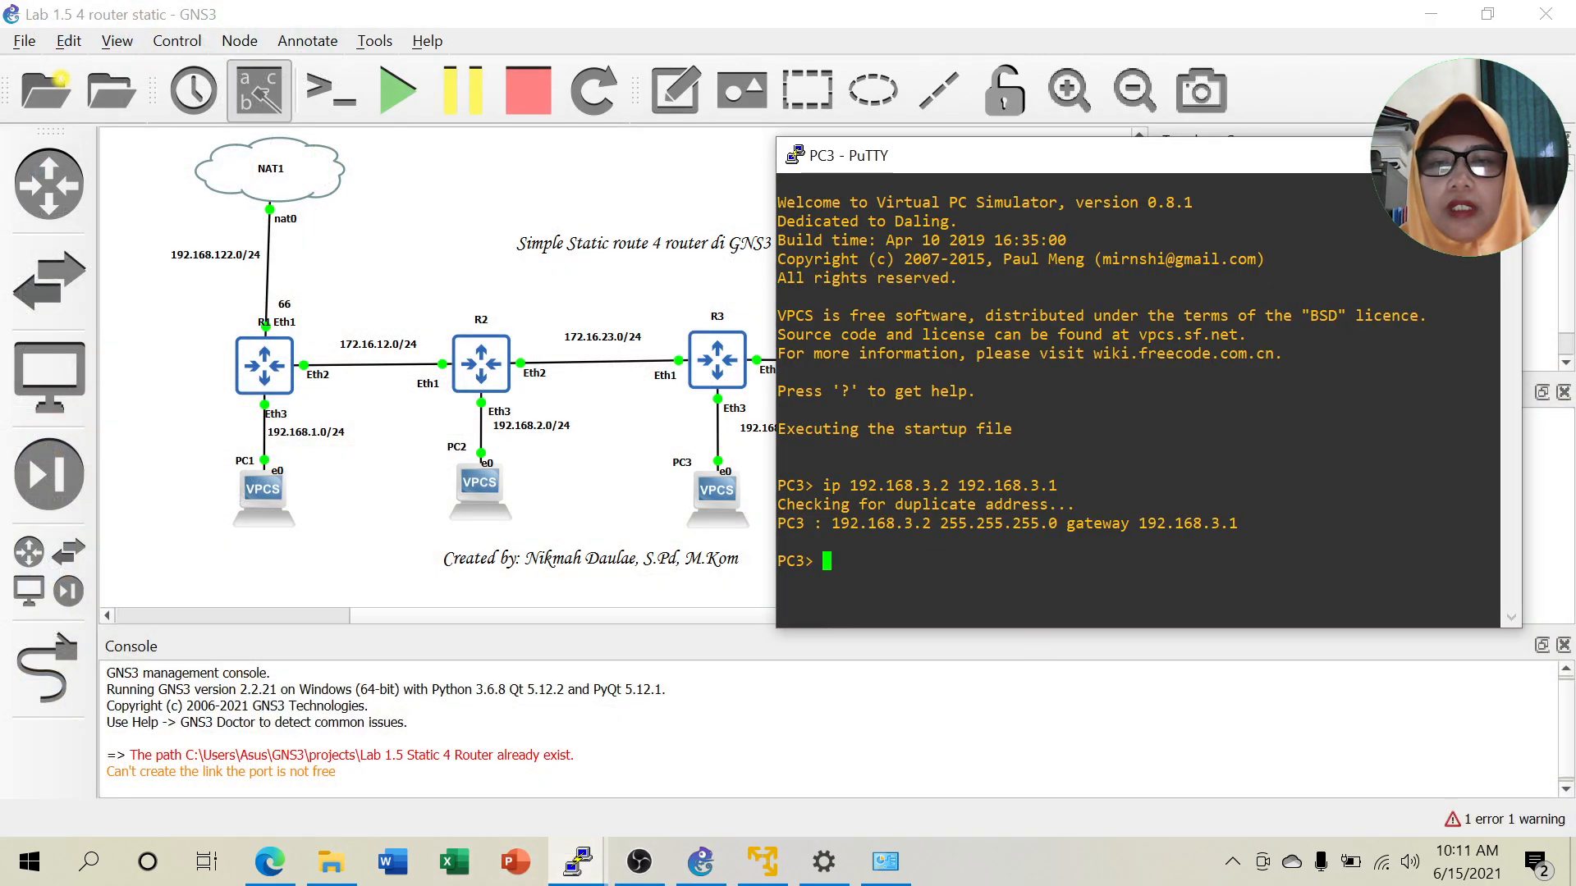
pyautogui.moveTo(1042, 156); pyautogui.dragTo(1291, 143)
pyautogui.write('ping 192.168')
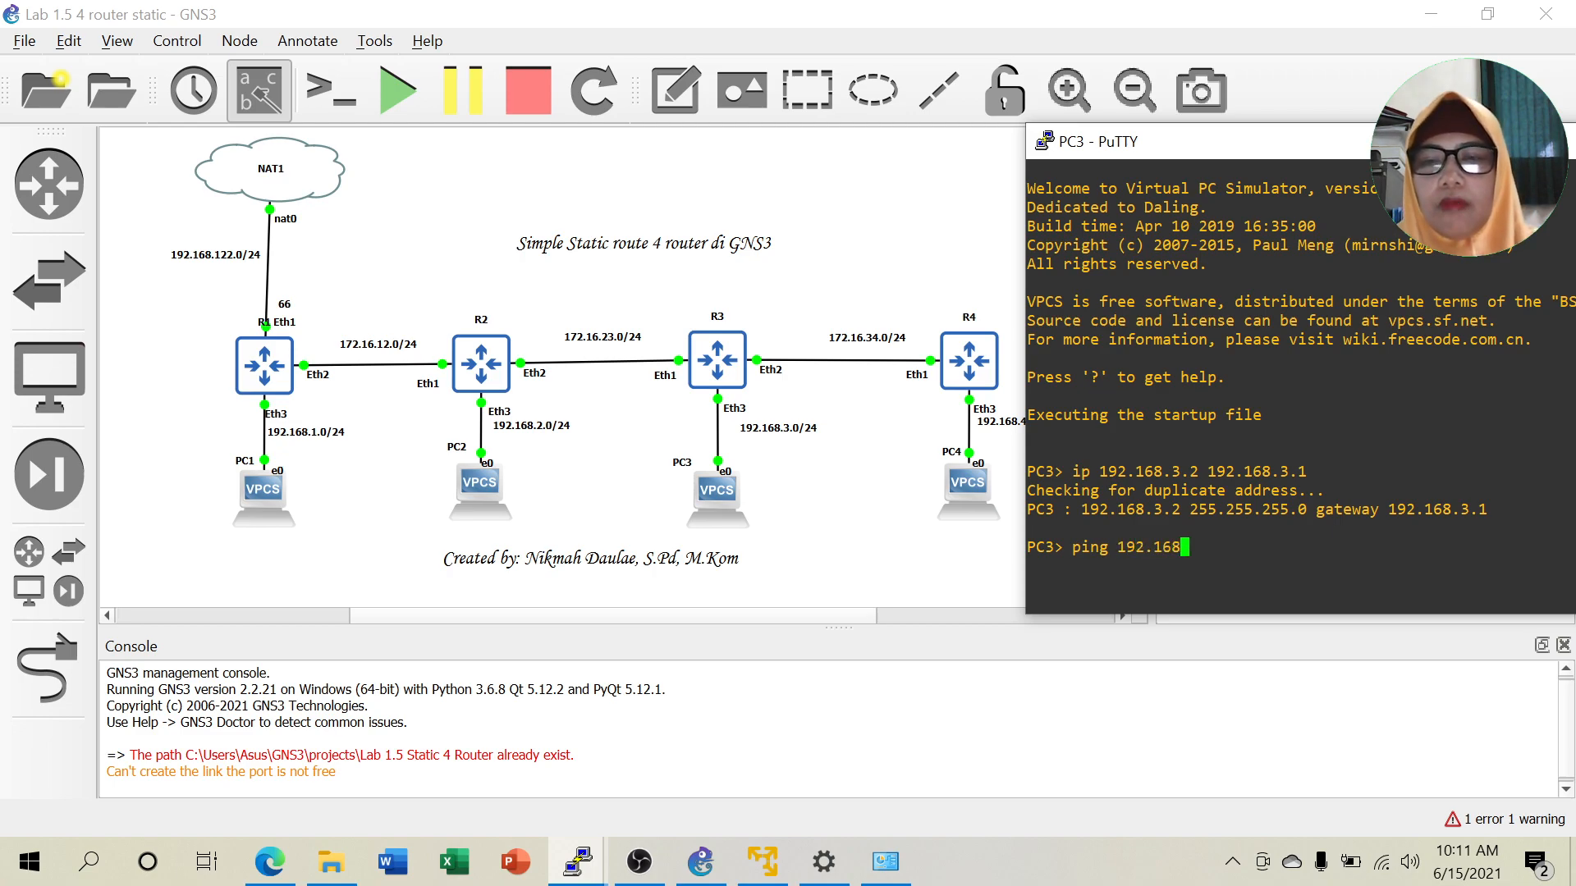
pyautogui.write('.4.2')
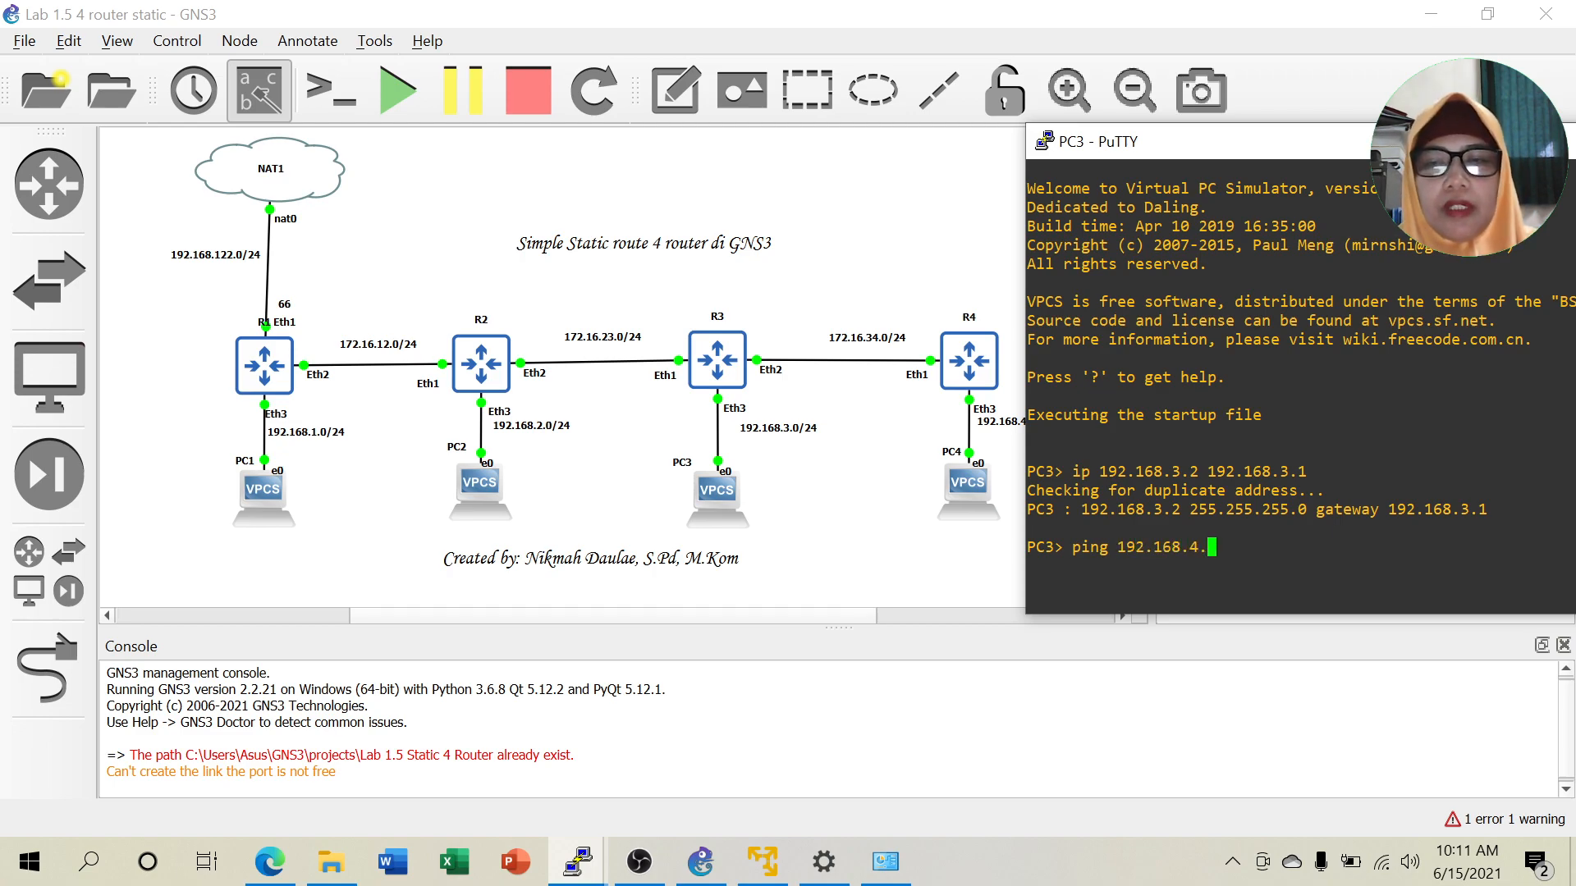
pyautogui.press('Return')
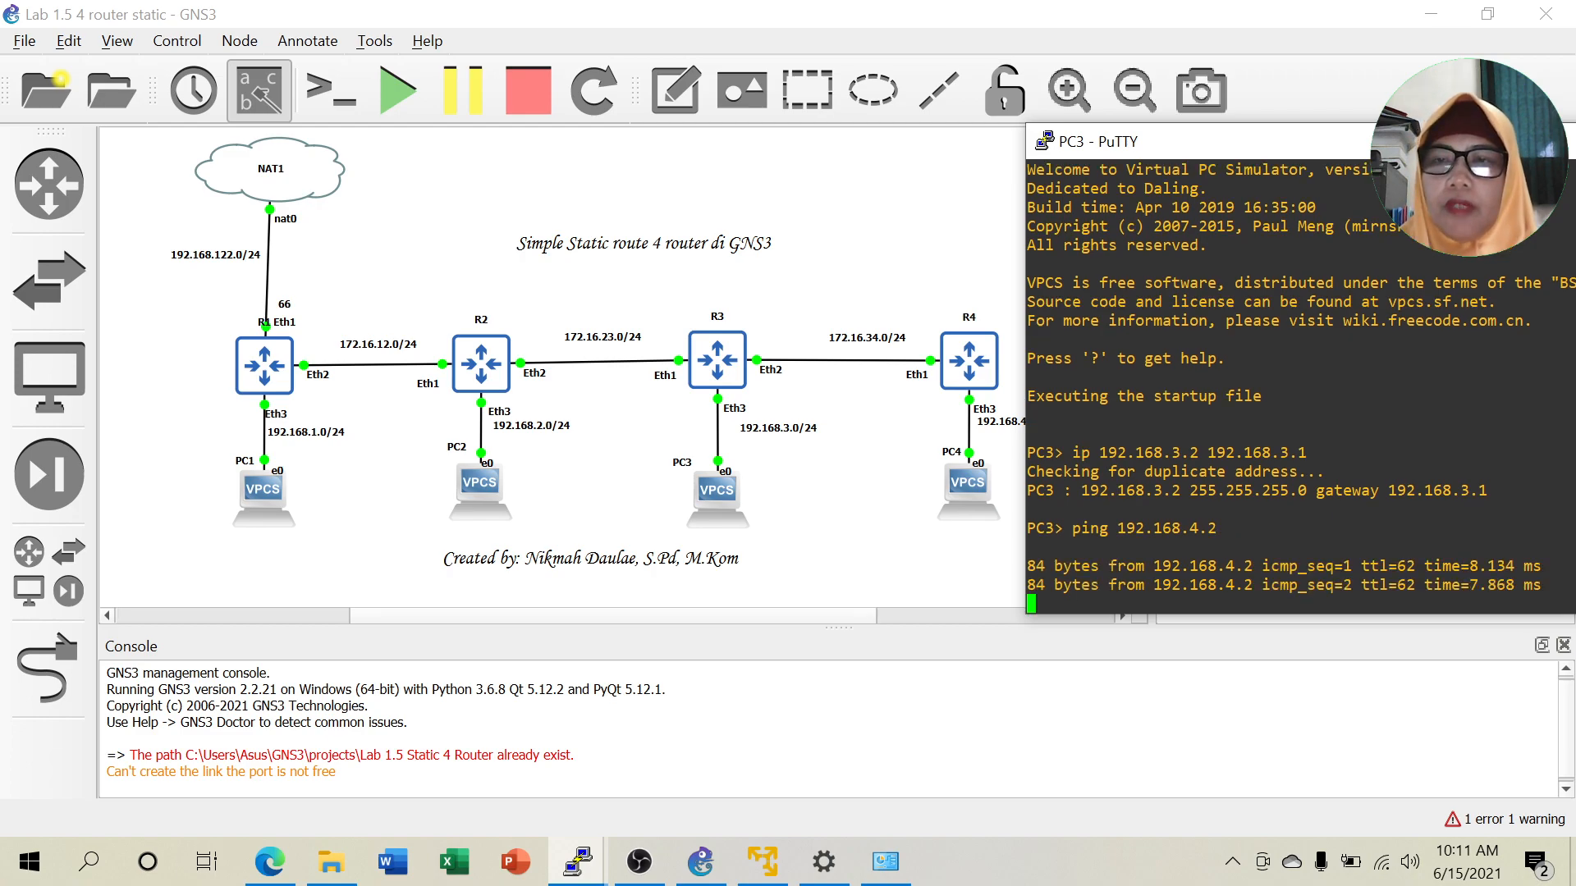
pyautogui.moveTo(1287, 141); pyautogui.dragTo(1196, 90)
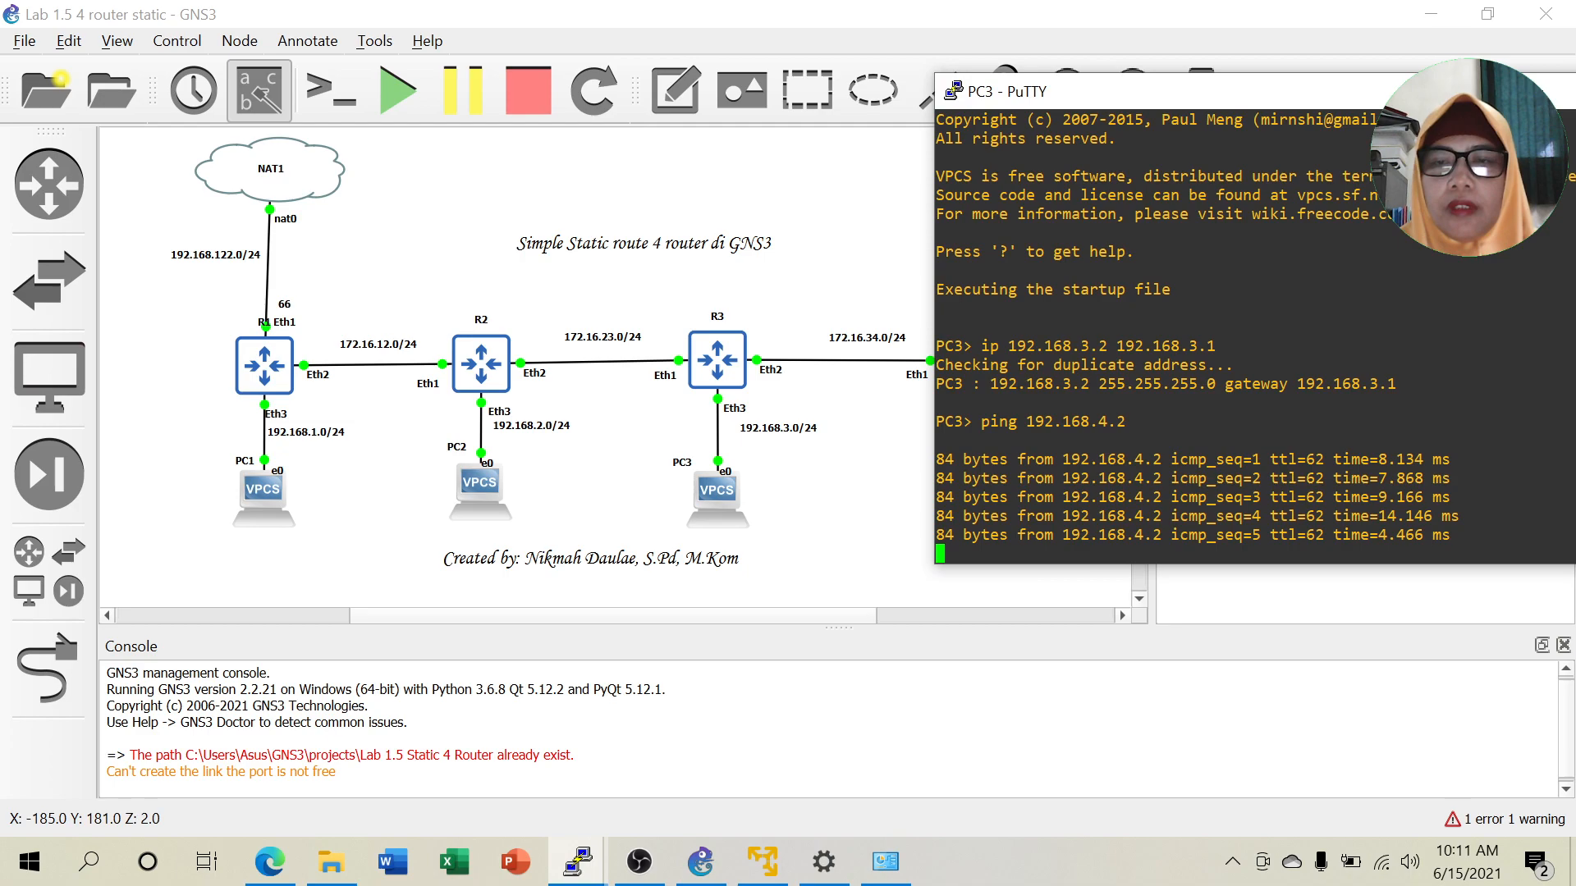
# From PC3, ping 192.168.3.2 and 192.168.1.2 with two packets each.
pyautogui.press('Up')
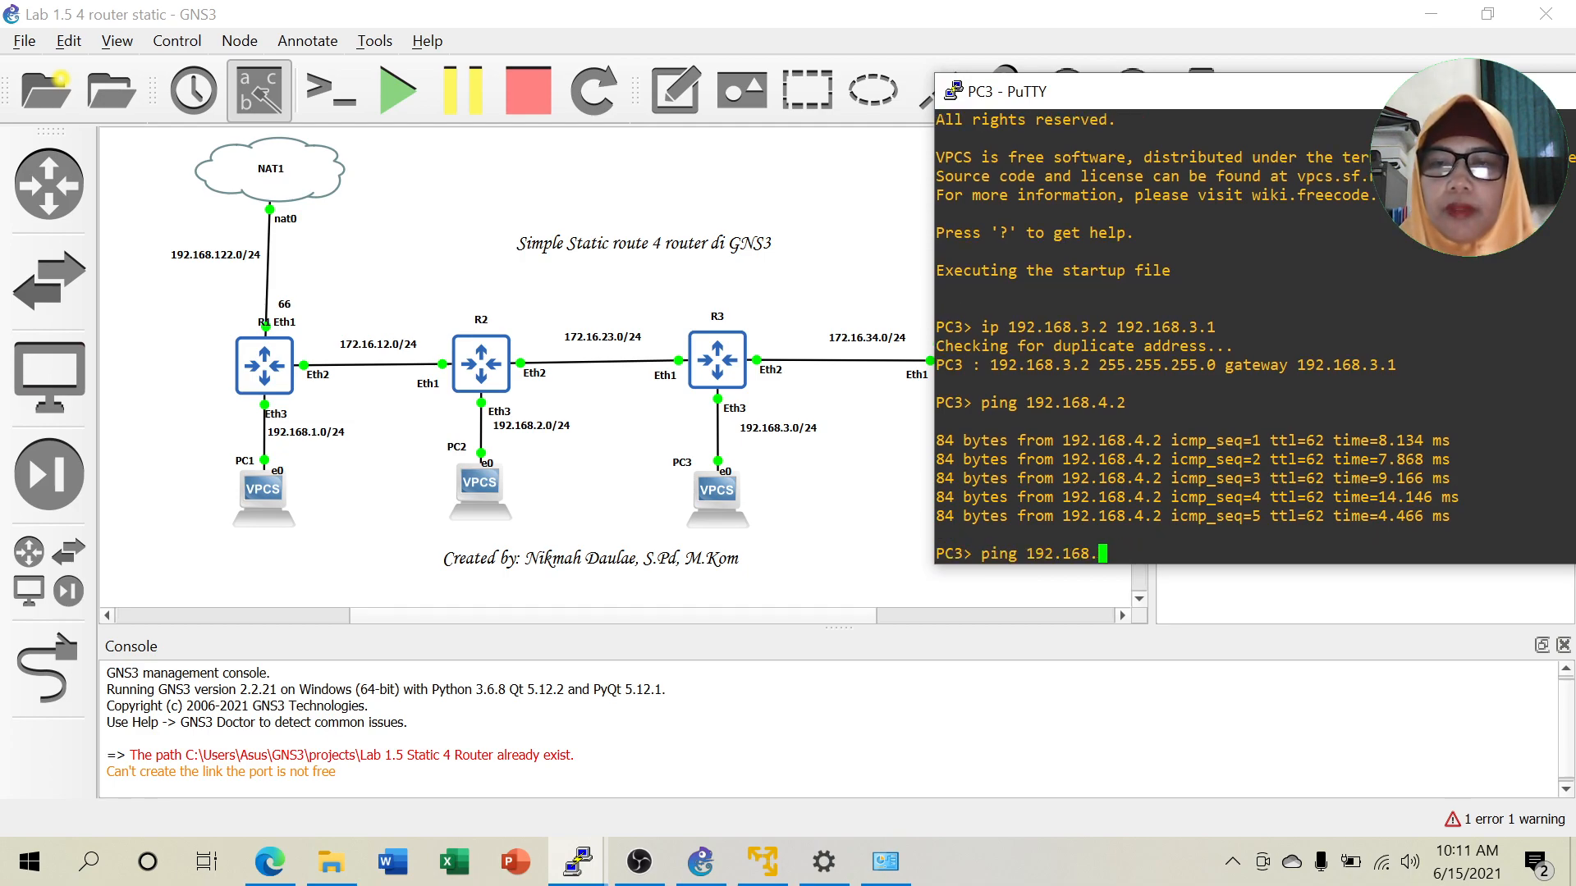
pyautogui.write('3.2 ')
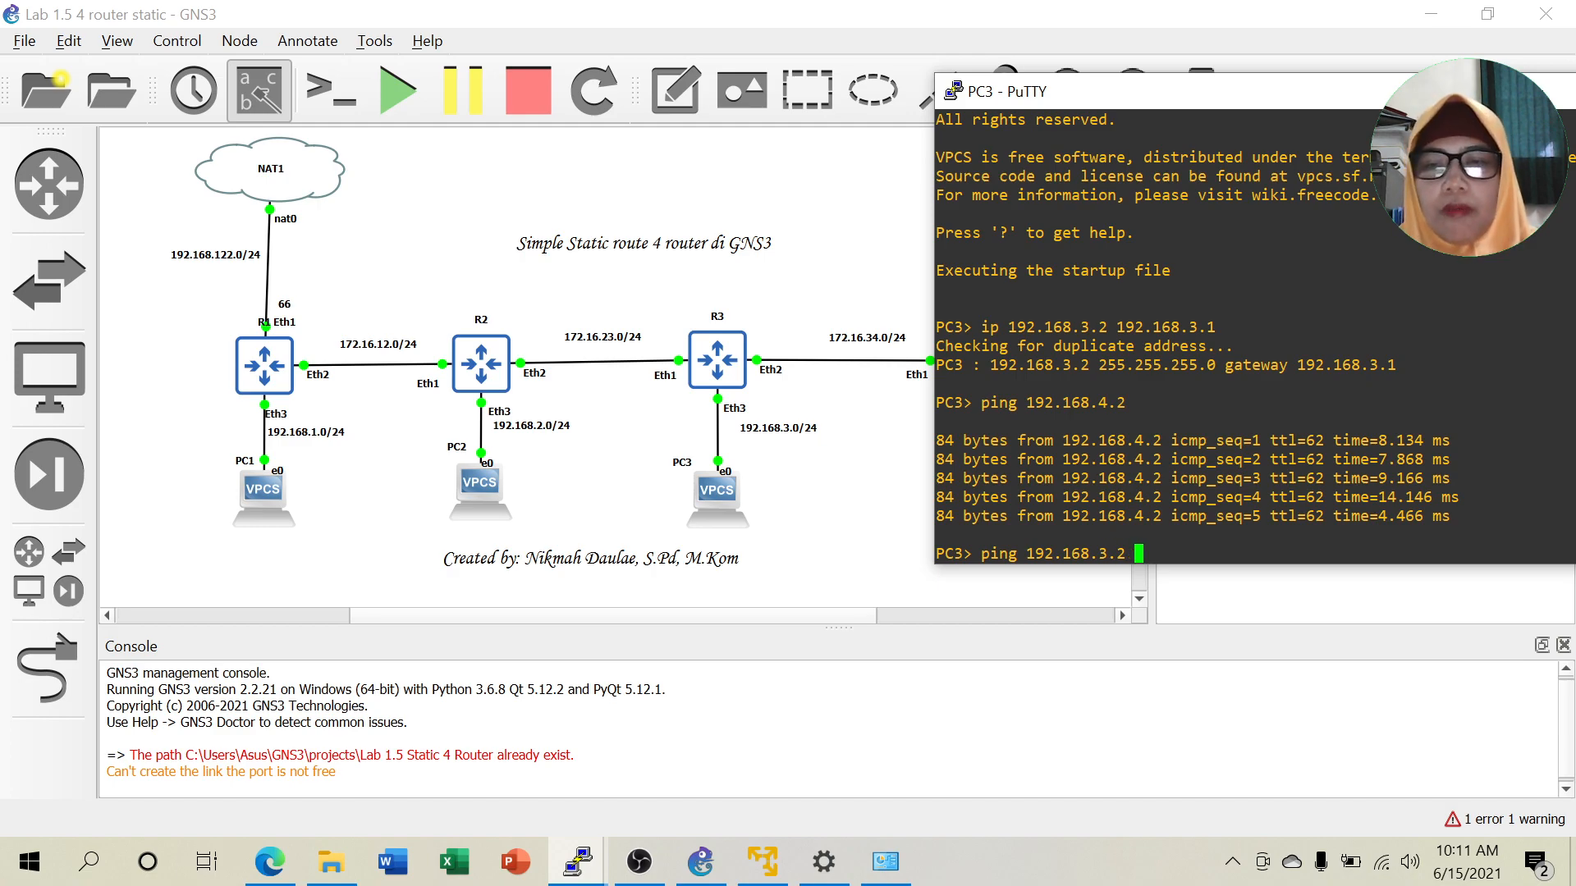
pyautogui.write('-c ')
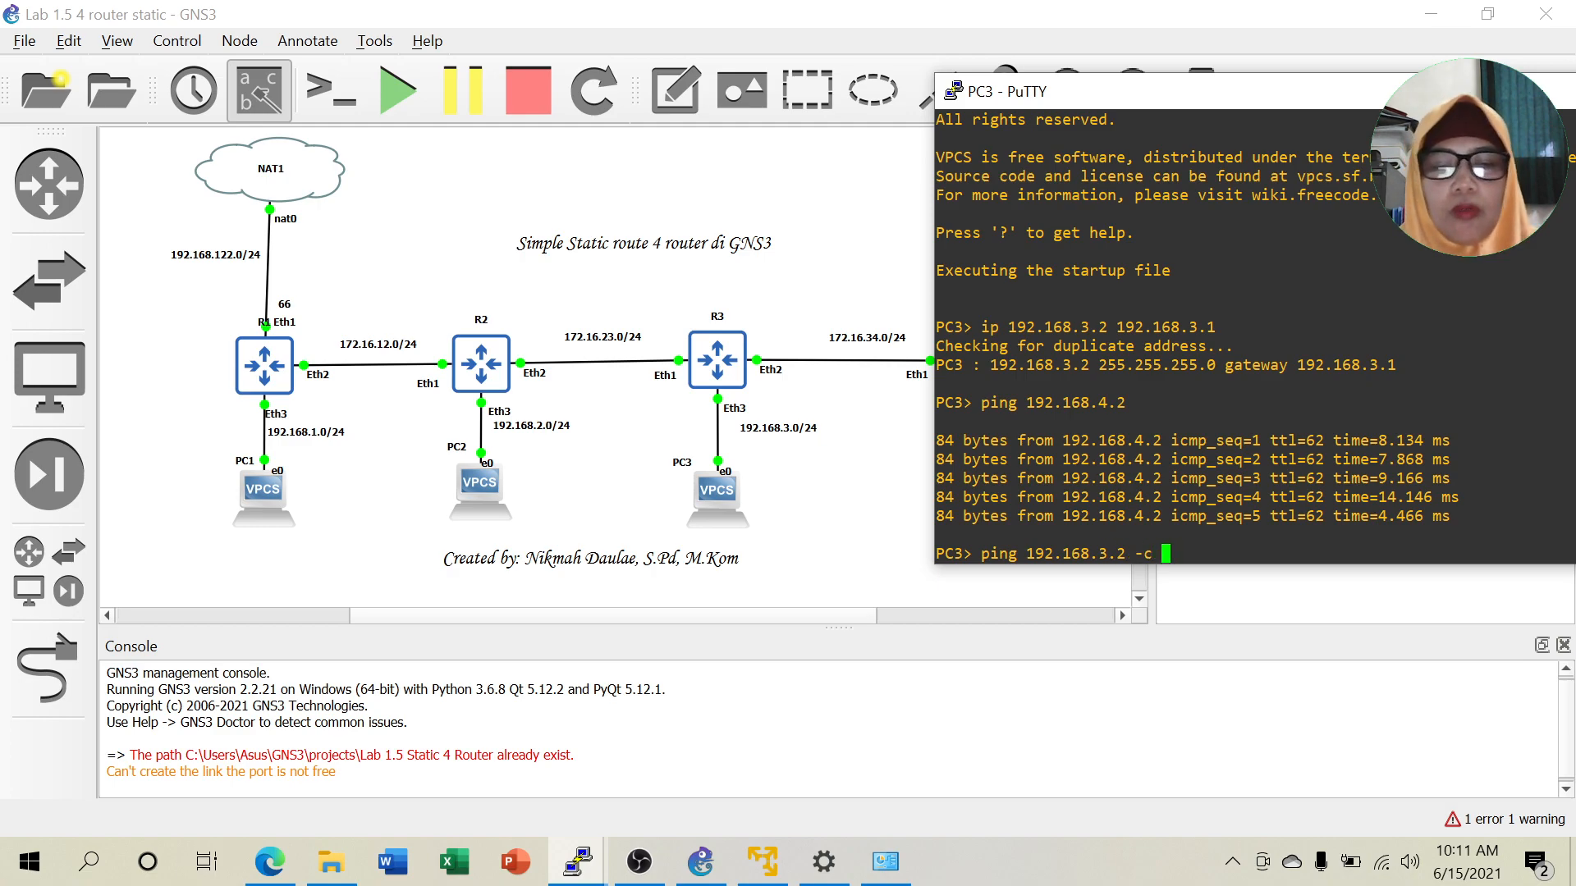
pyautogui.write('2')
pyautogui.press('Return')
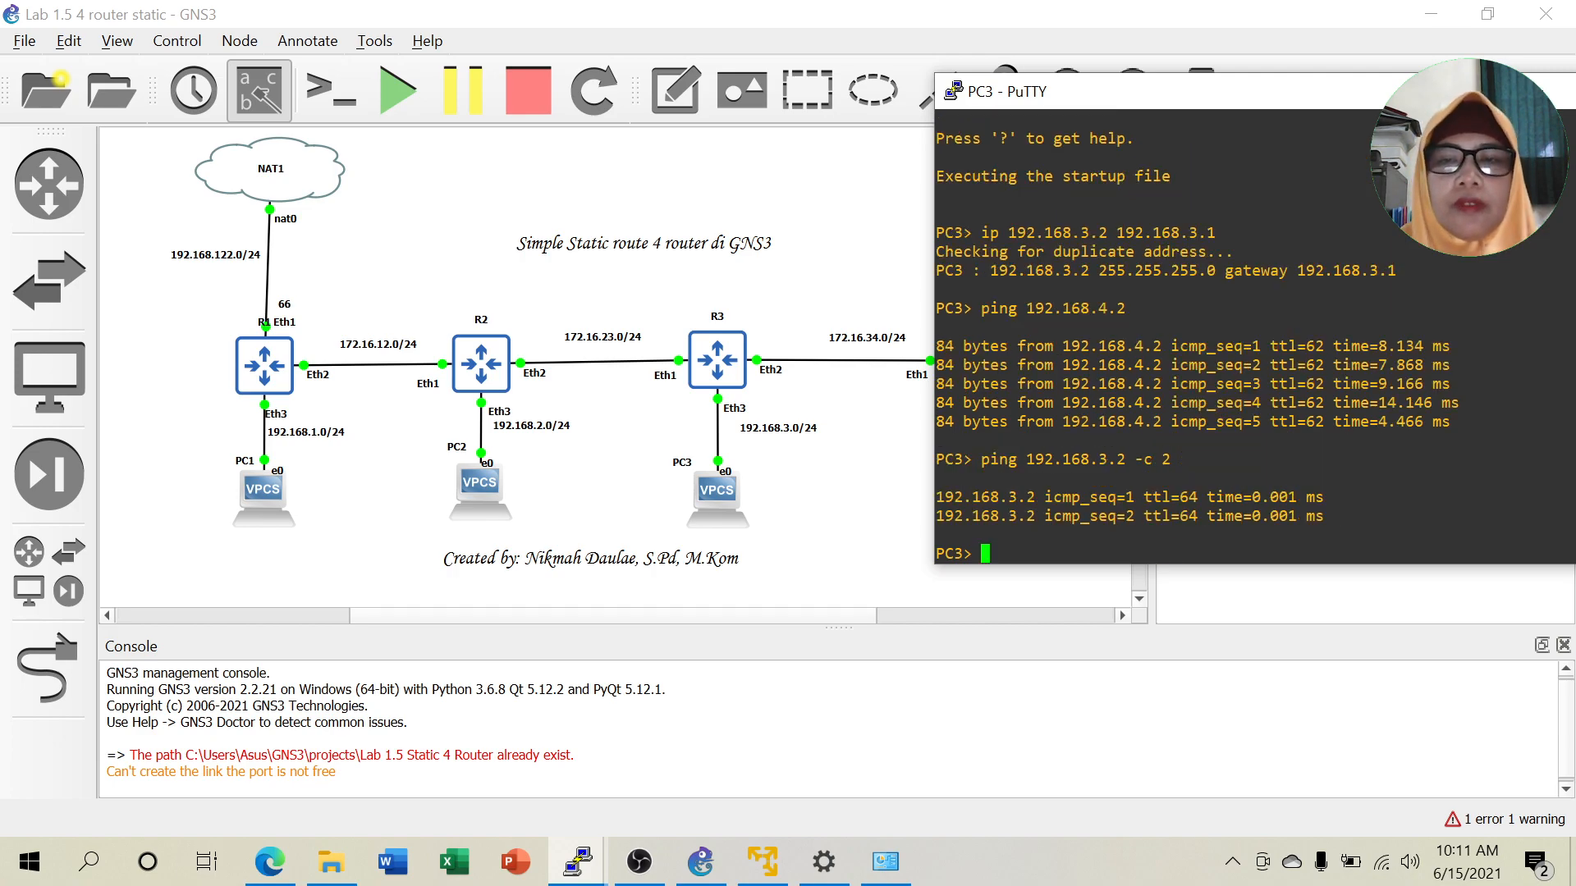
pyautogui.press('Up')
pyautogui.press('Left')
pyautogui.press('Left')
pyautogui.press('Left')
pyautogui.press('Left')
pyautogui.press('Left')
pyautogui.press('Left')
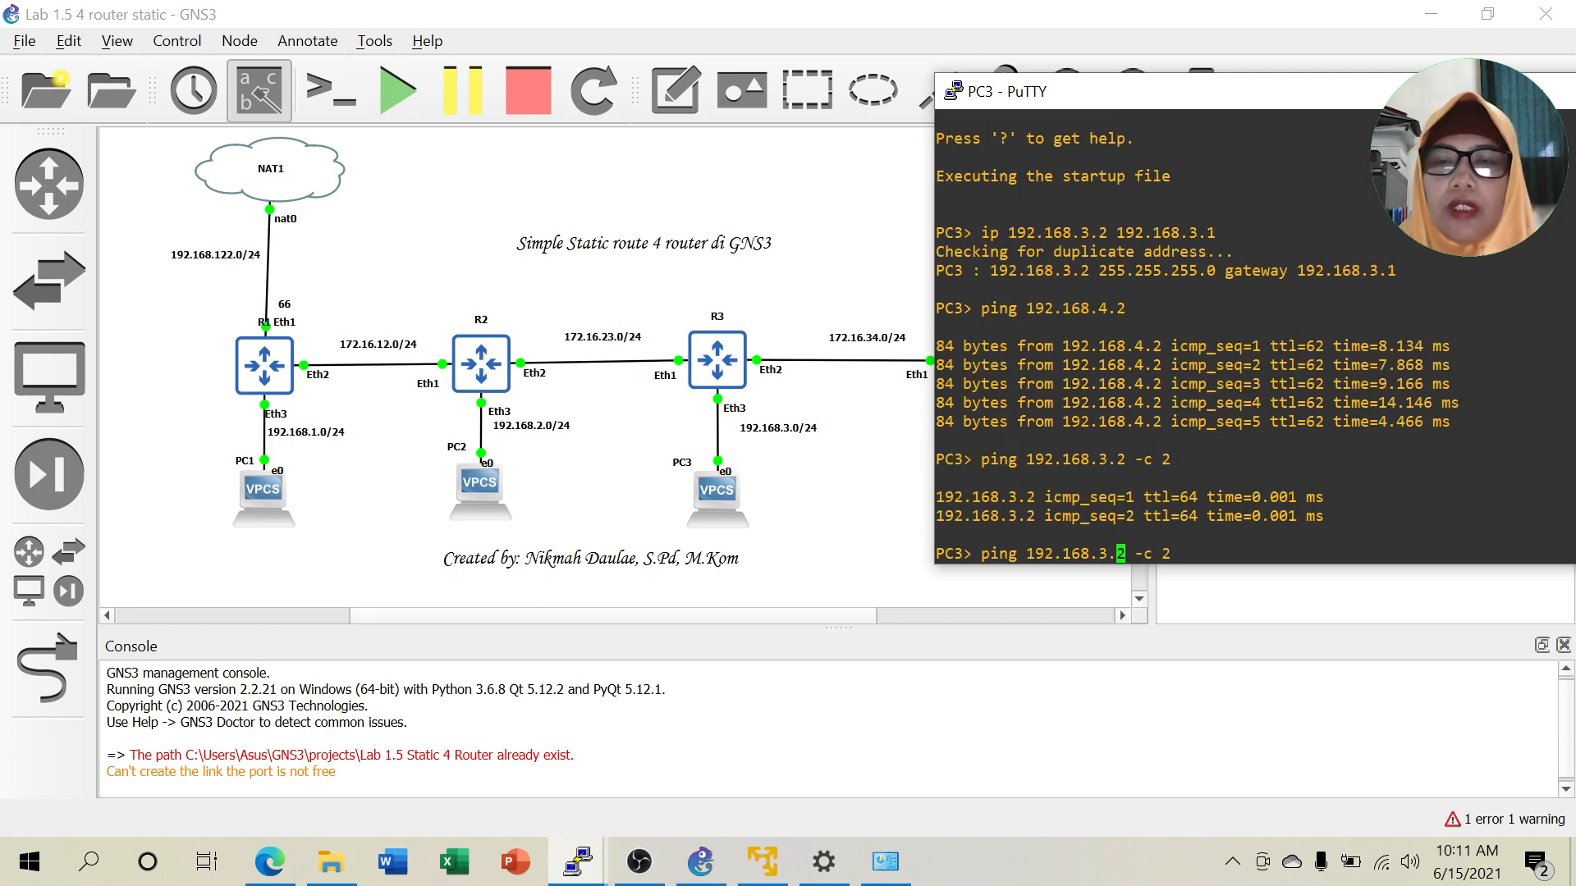
pyautogui.press('BackSpace')
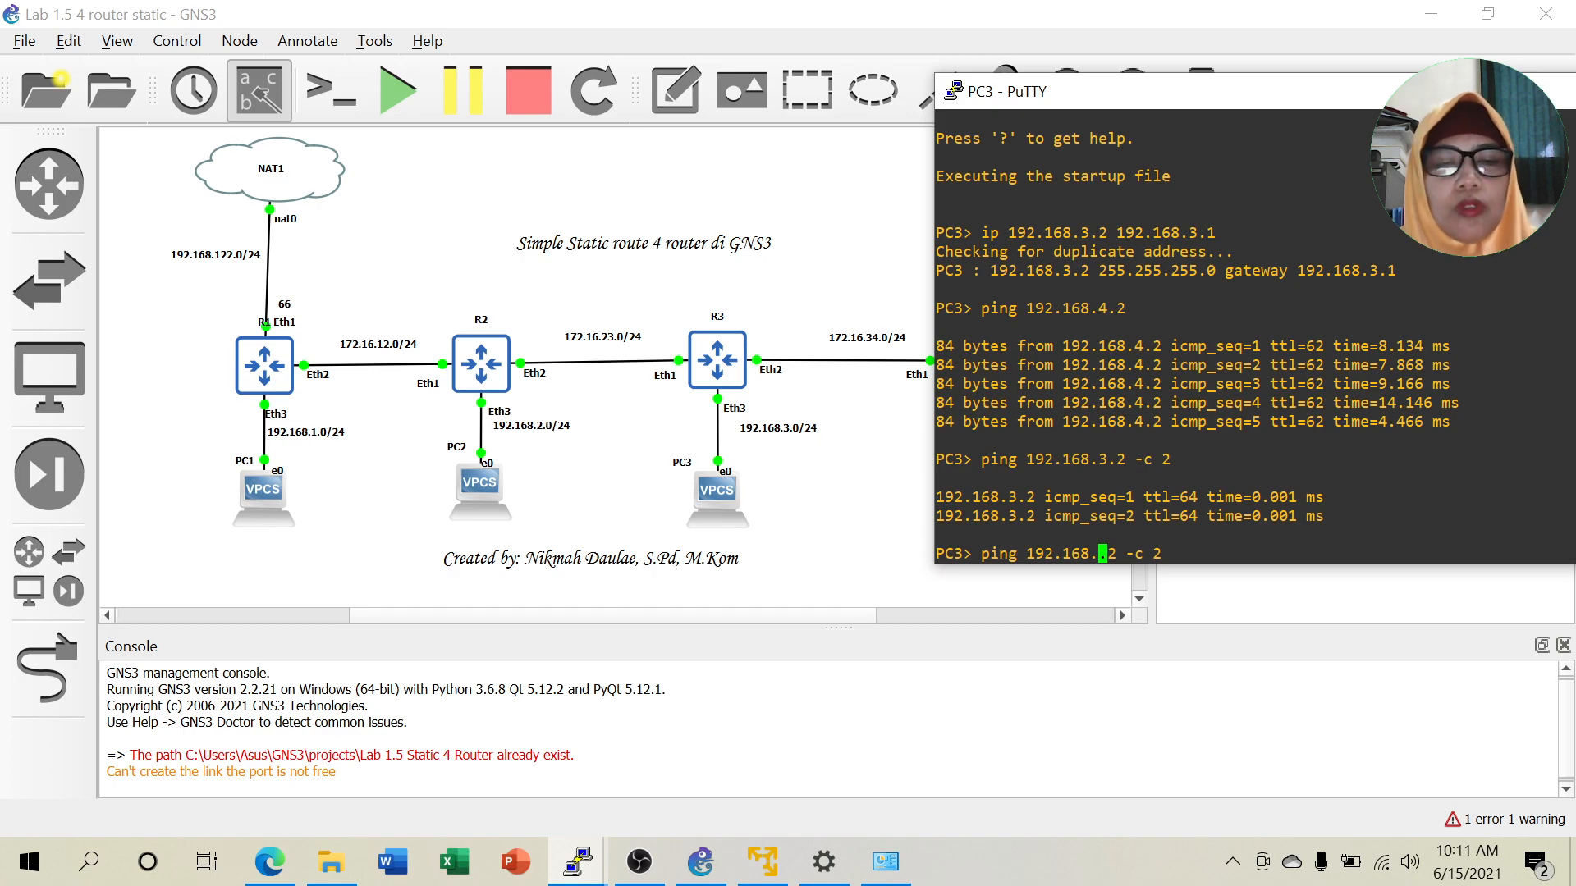
pyautogui.write('1')
pyautogui.press('Return')
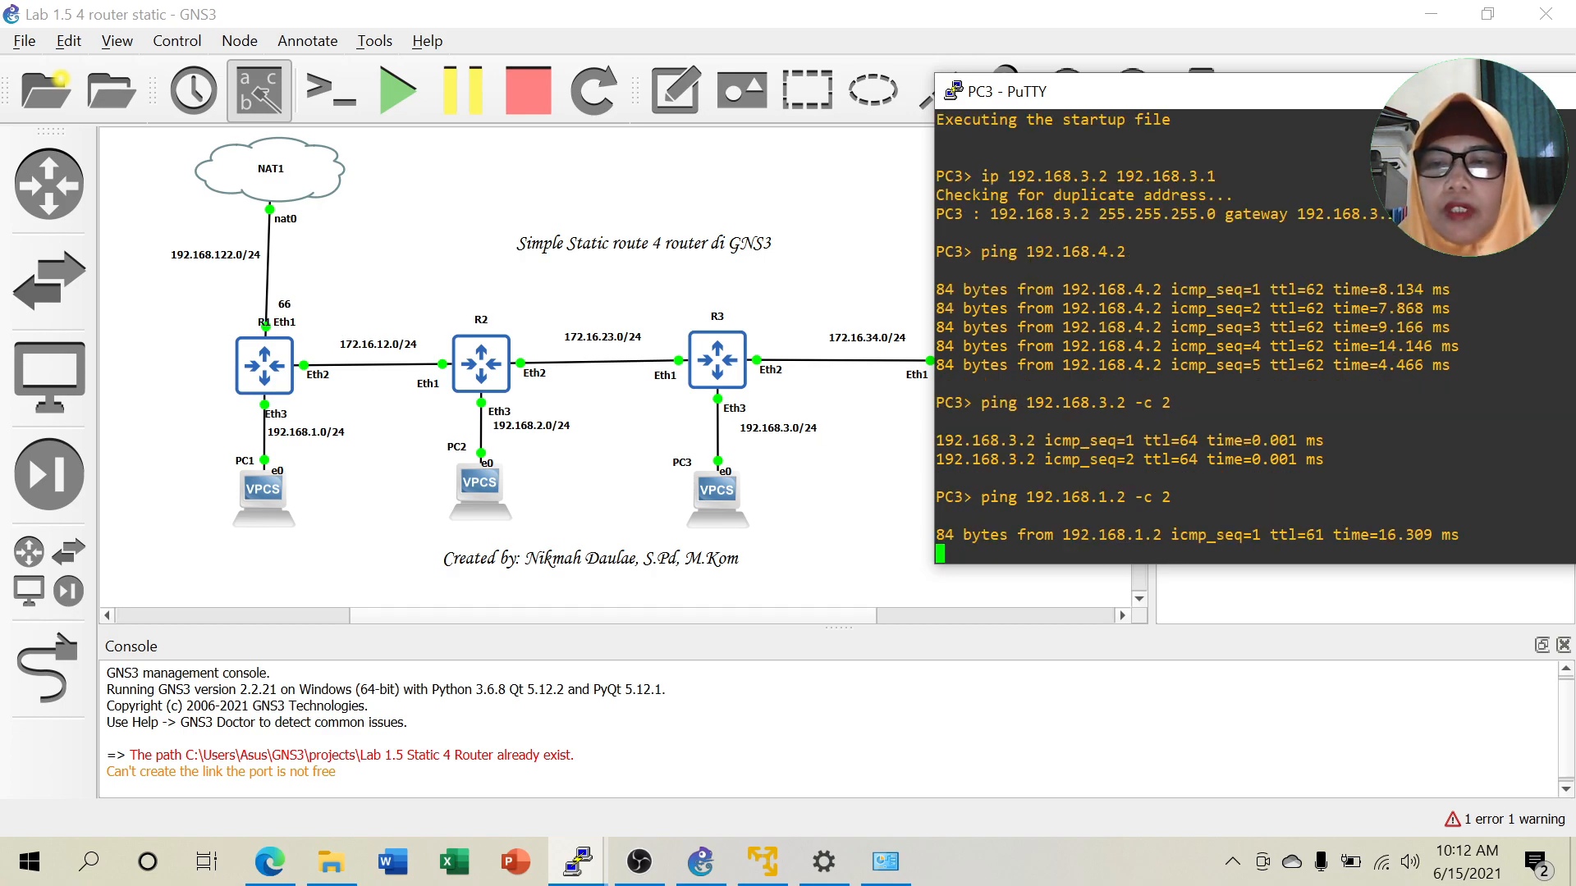
# From PC3, ping the NAT-side address 192.168.122.66 with two packets.
pyautogui.press('Up')
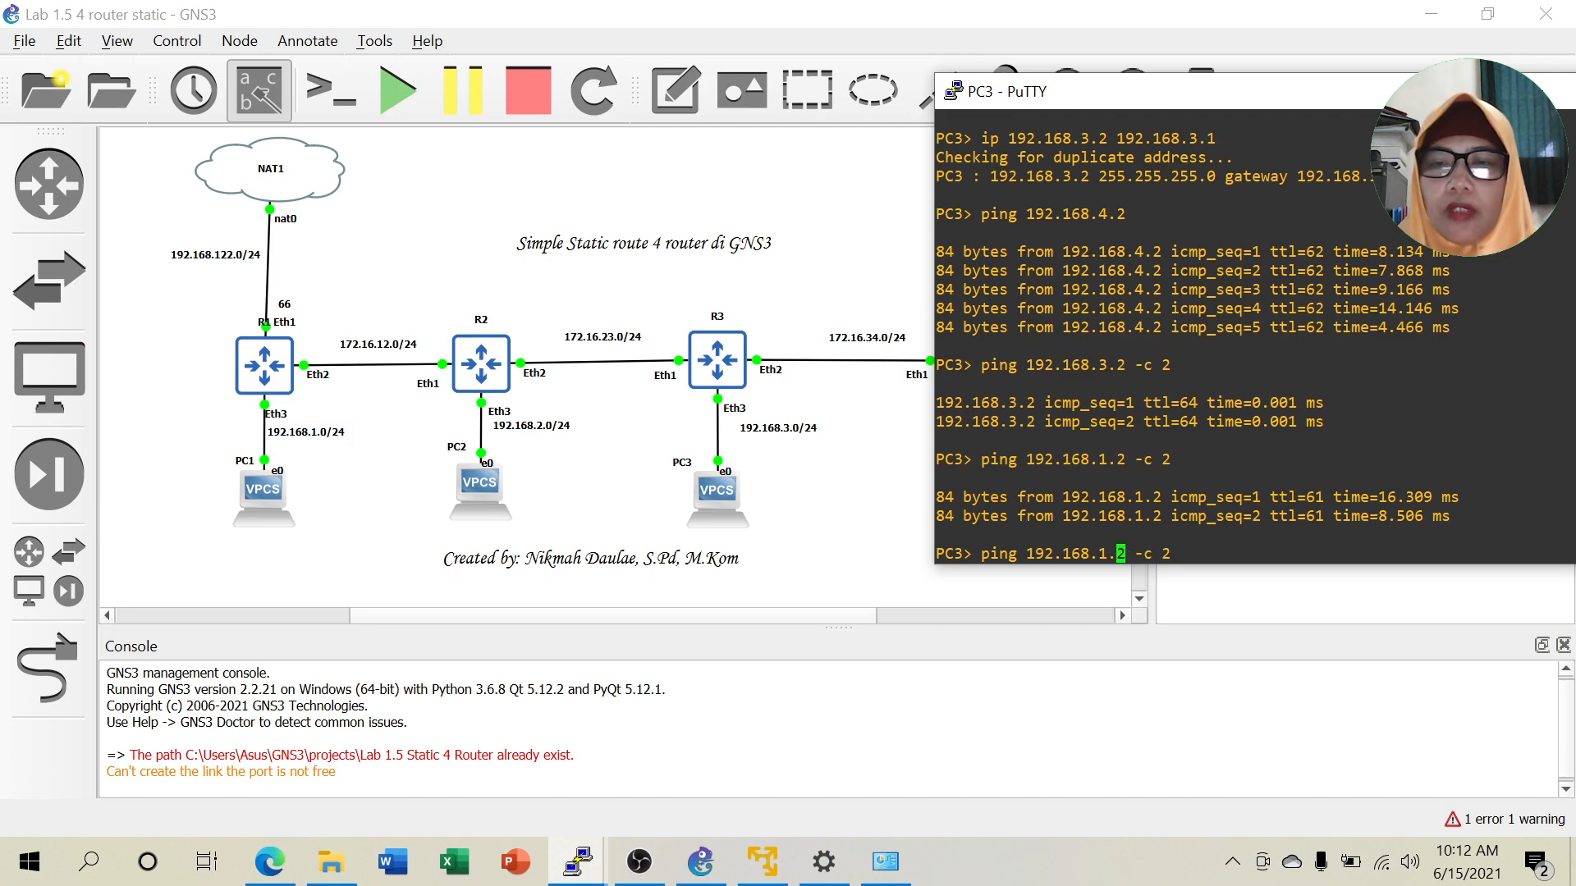
pyautogui.write('22')
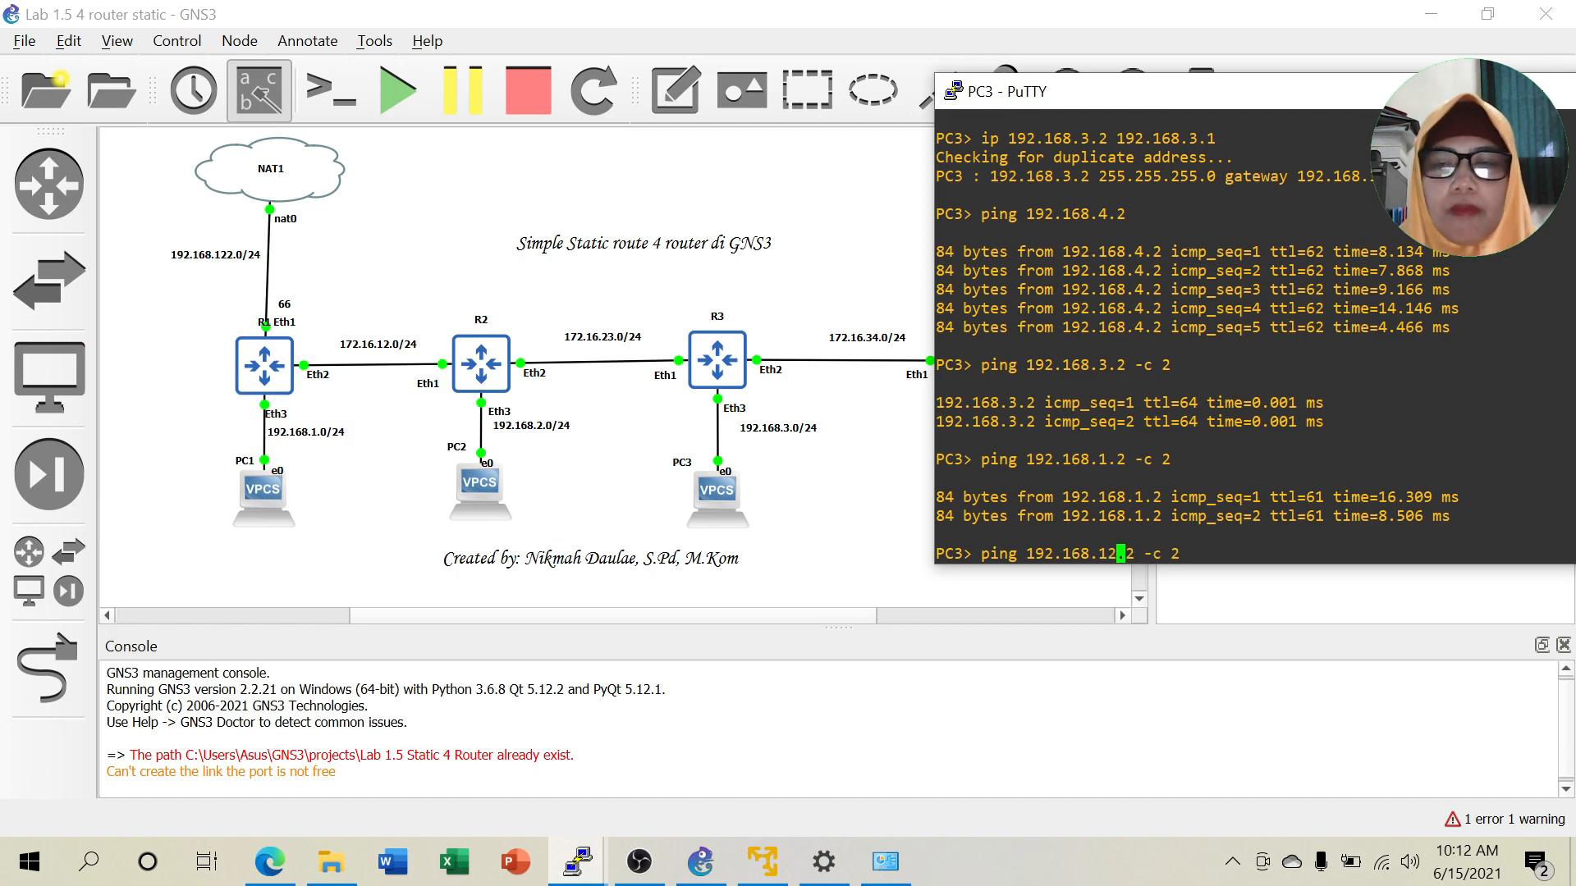
pyautogui.press('BackSpace')
pyautogui.write('66')
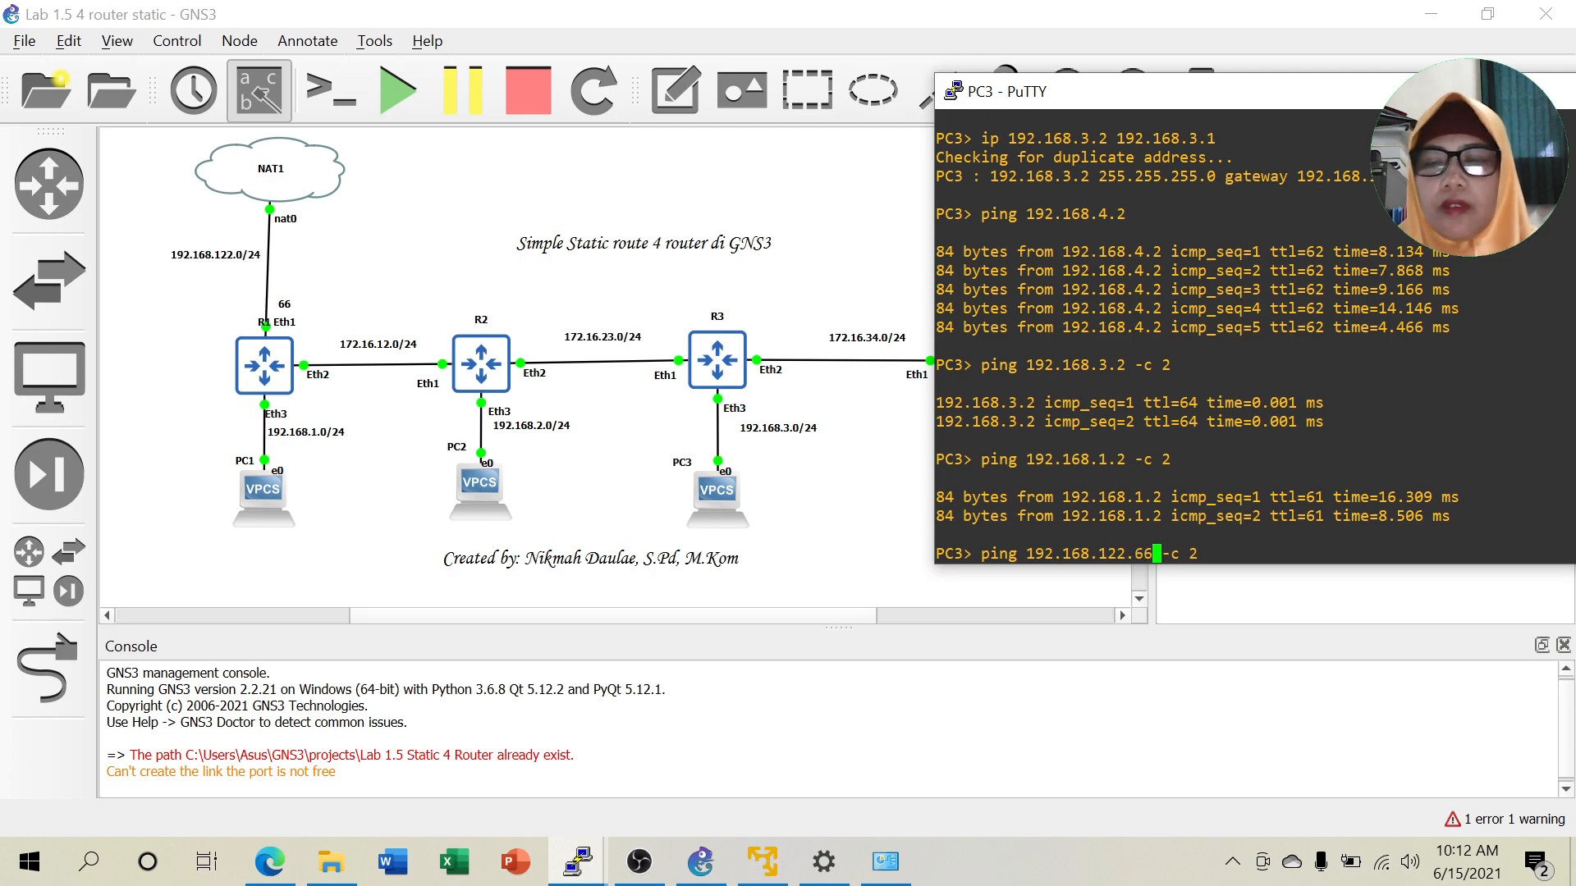
pyautogui.press('Return')
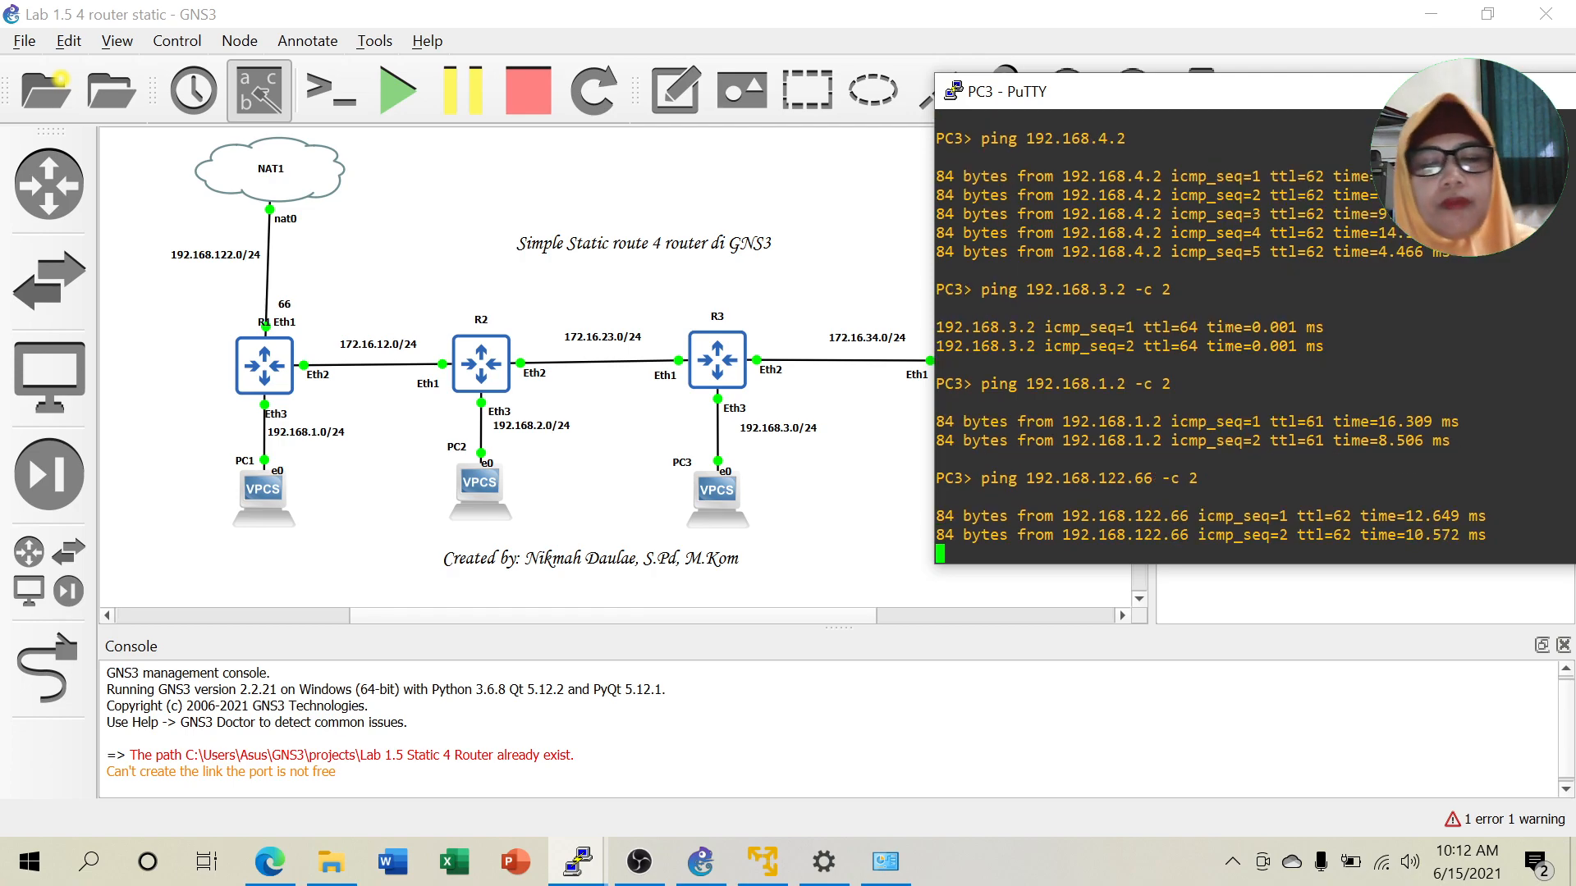
pyautogui.press('Return')
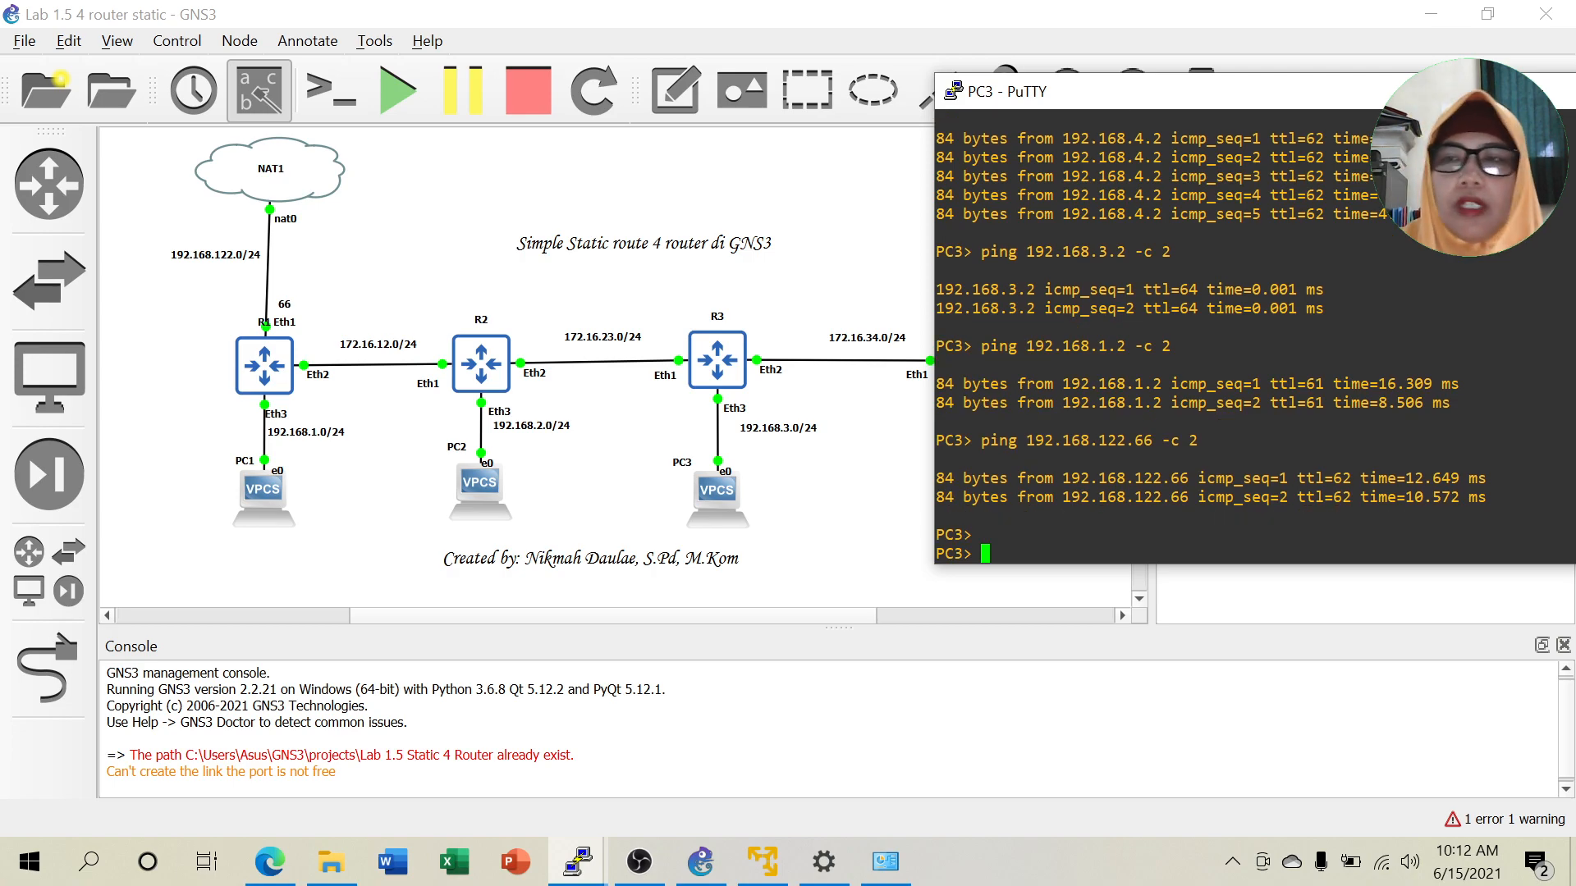
# Bring up PC2's console and ping 192.168.3.2.
pyautogui.click(700, 862)
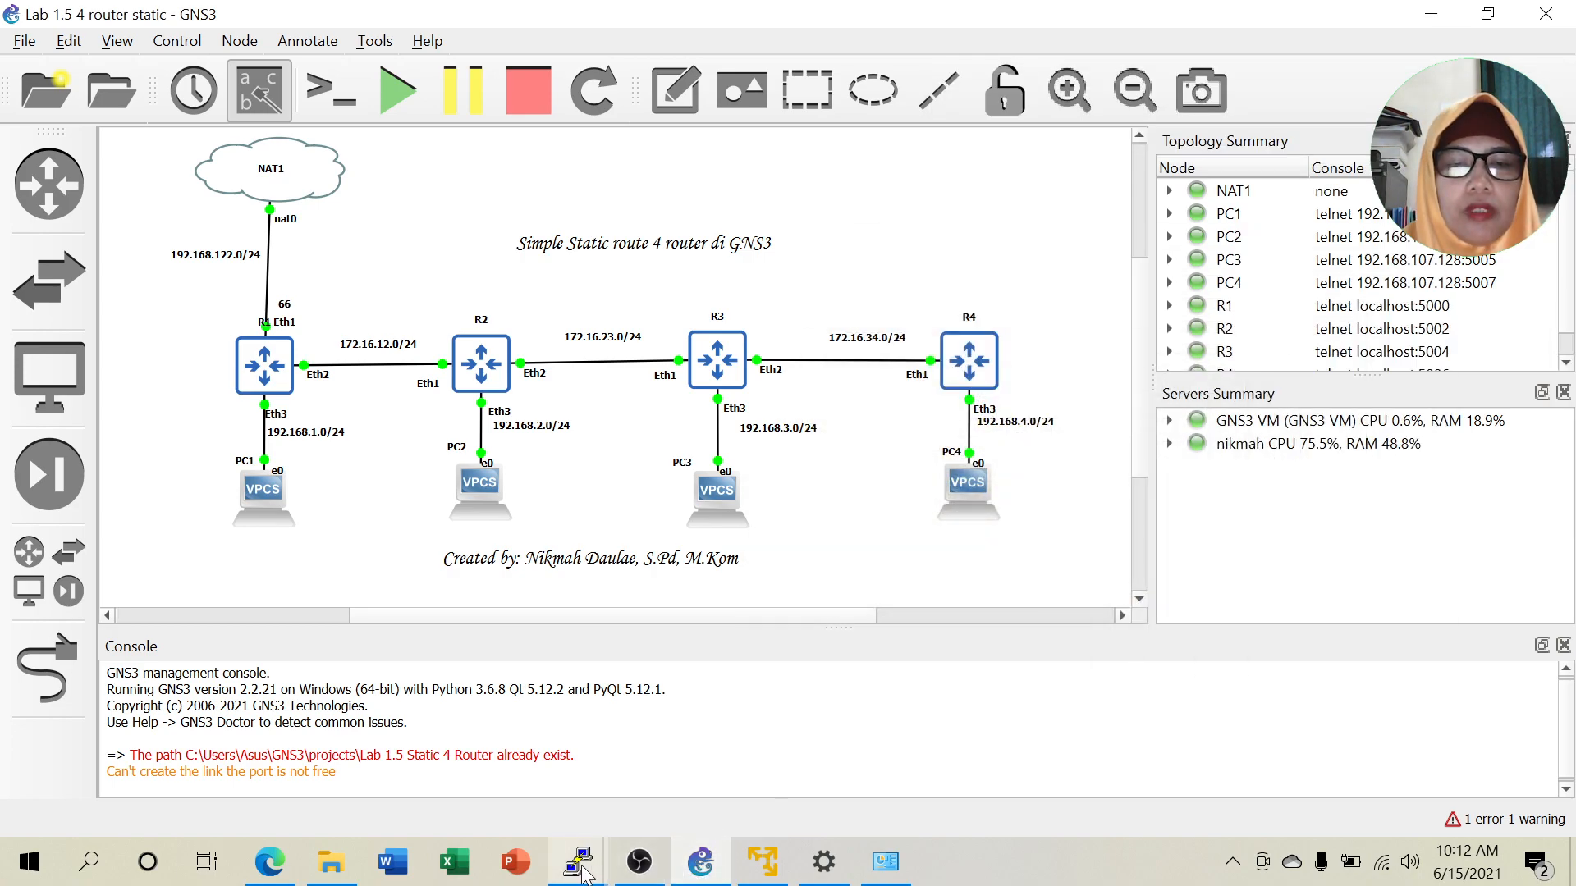
pyautogui.moveTo(583, 873)
pyautogui.click(665, 740)
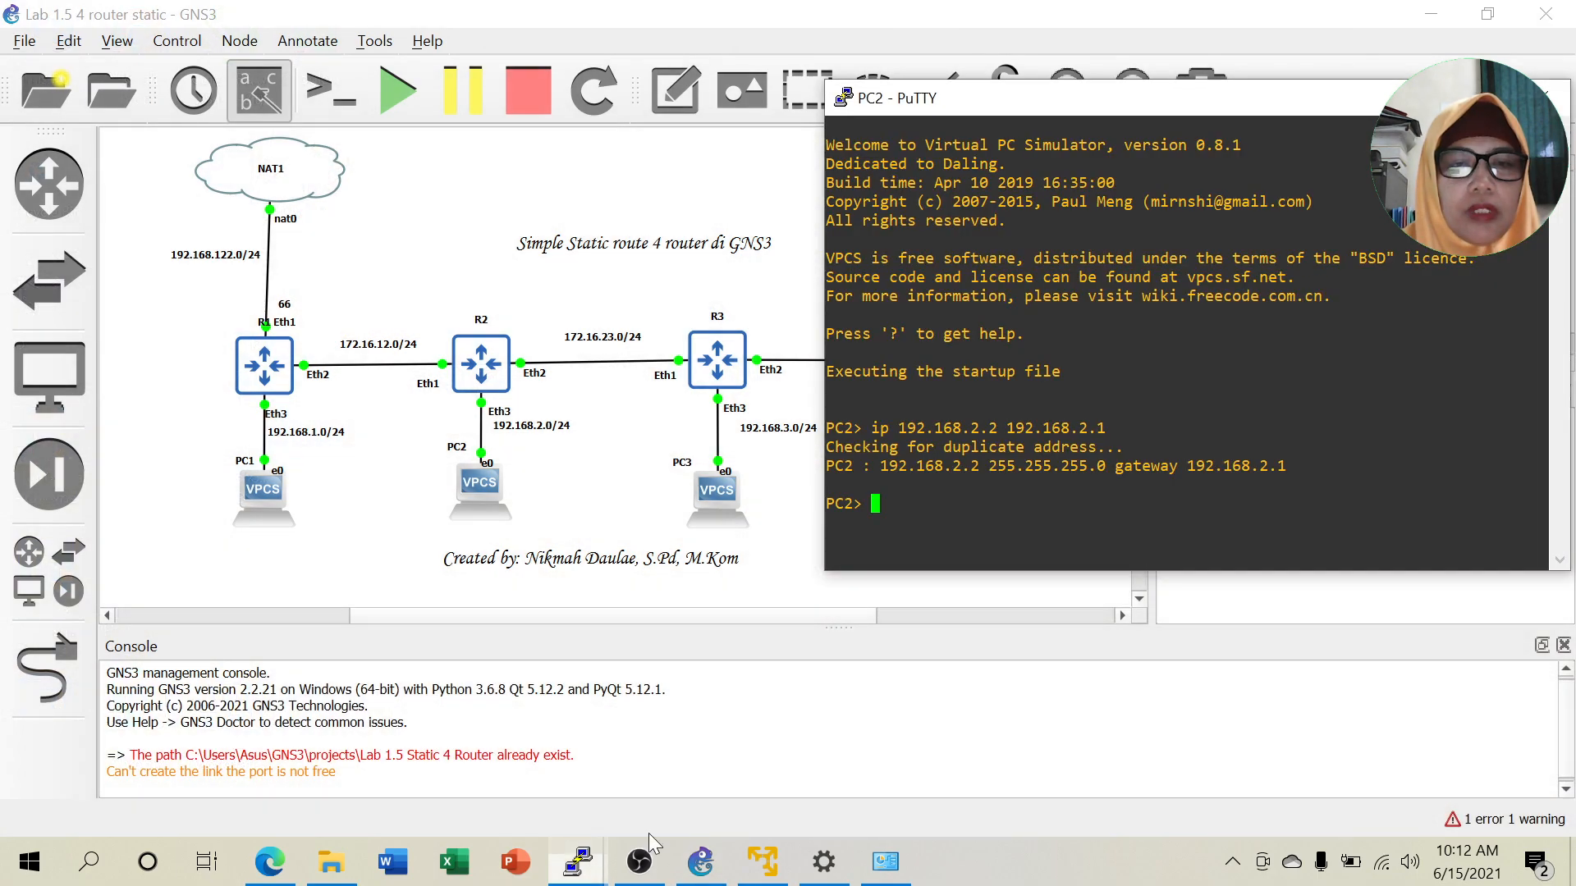
pyautogui.moveTo(1144, 96); pyautogui.dragTo(1296, 104)
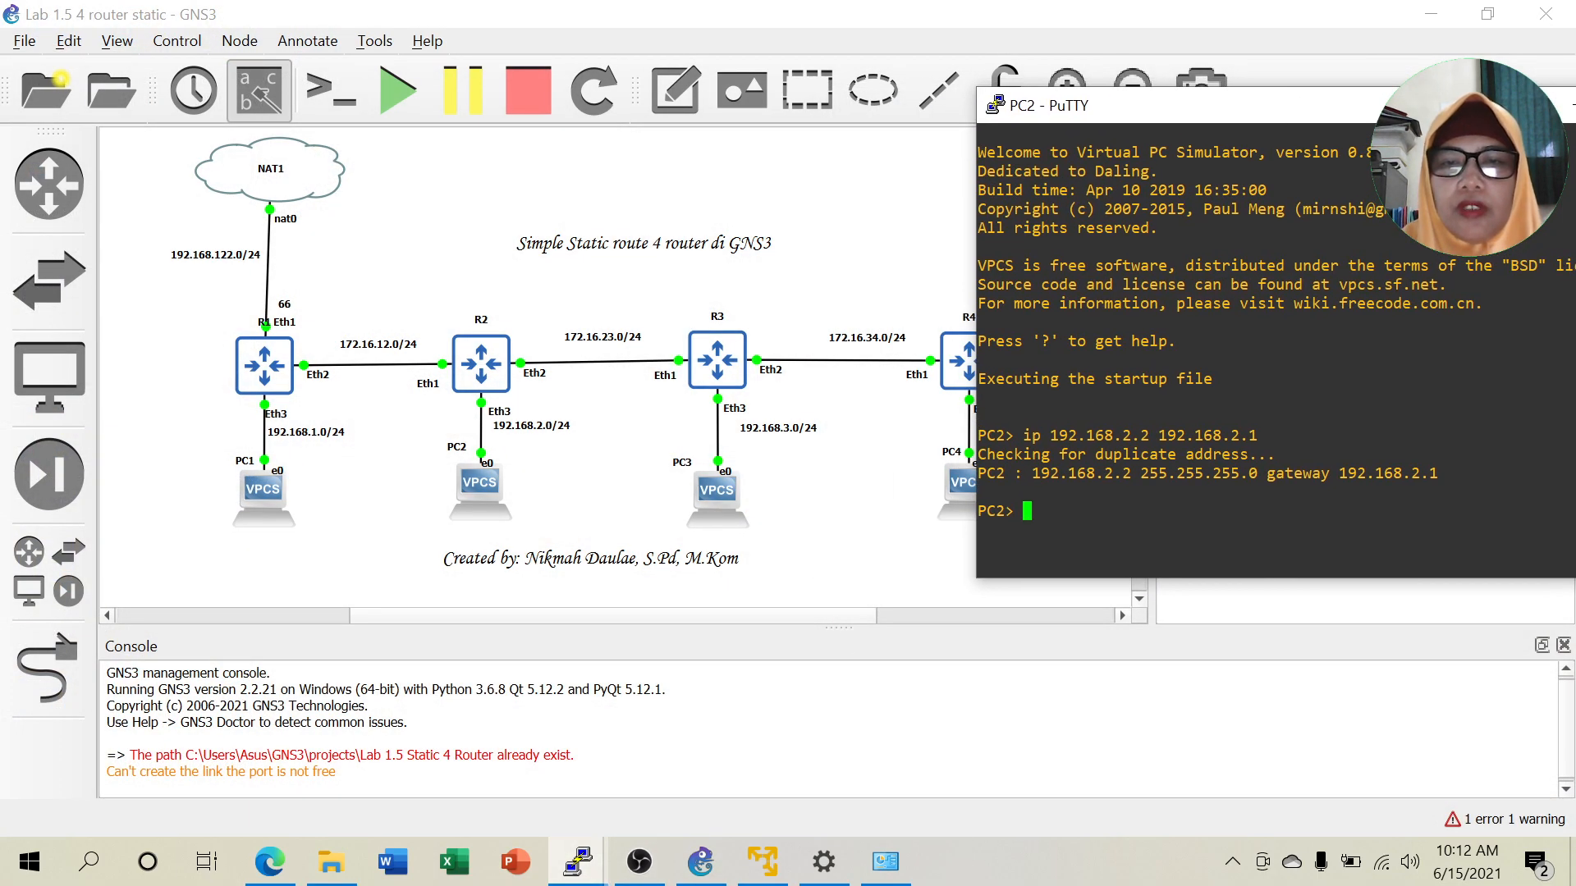
pyautogui.write('pin')
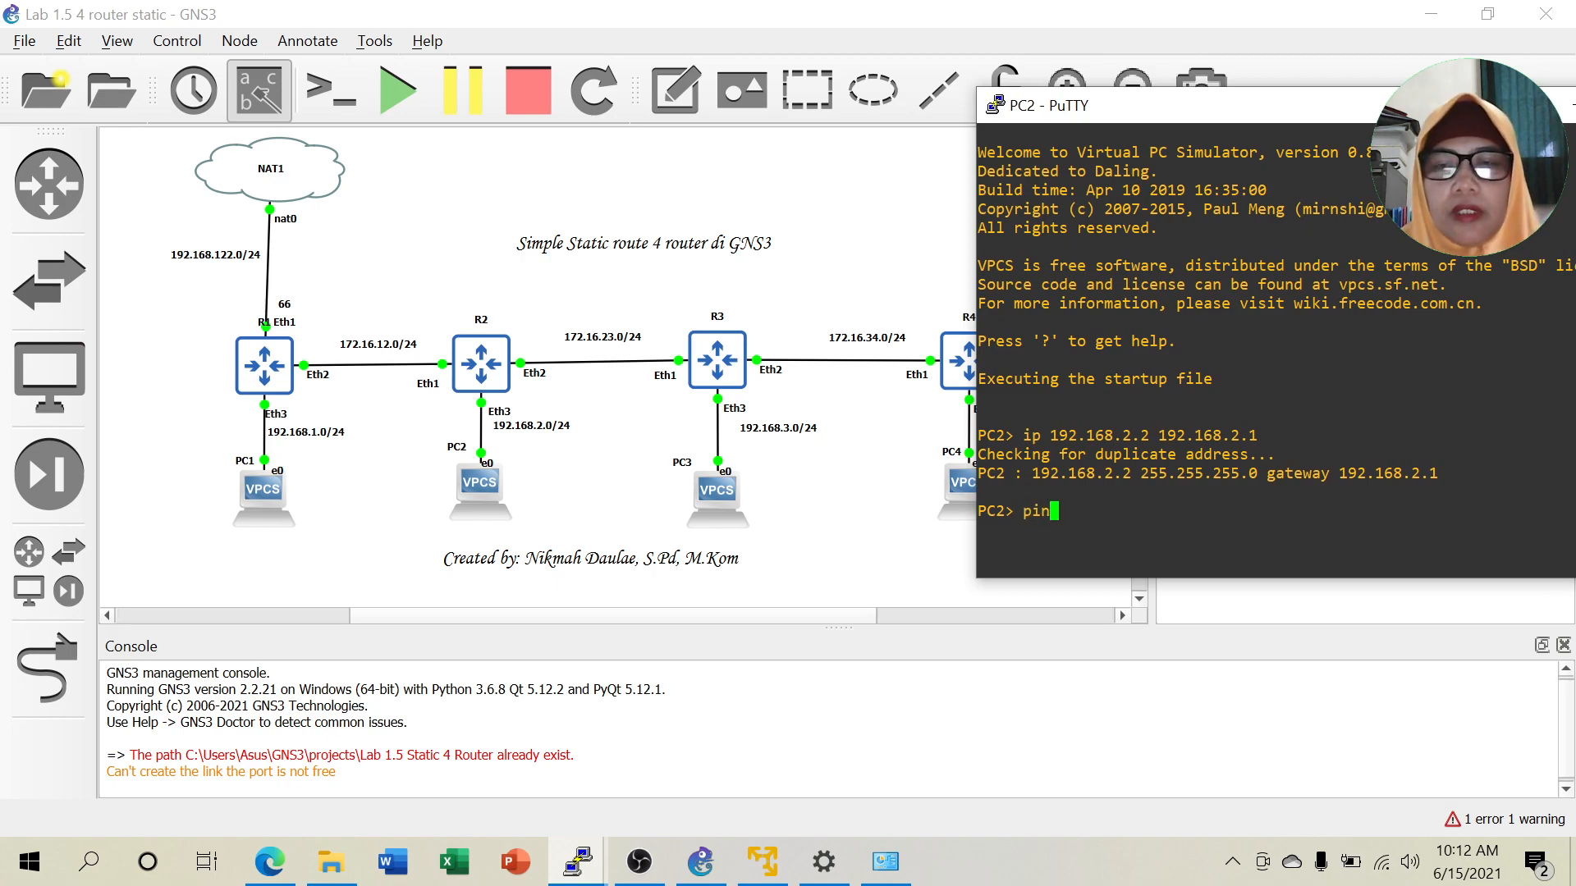
pyautogui.write('g 192')
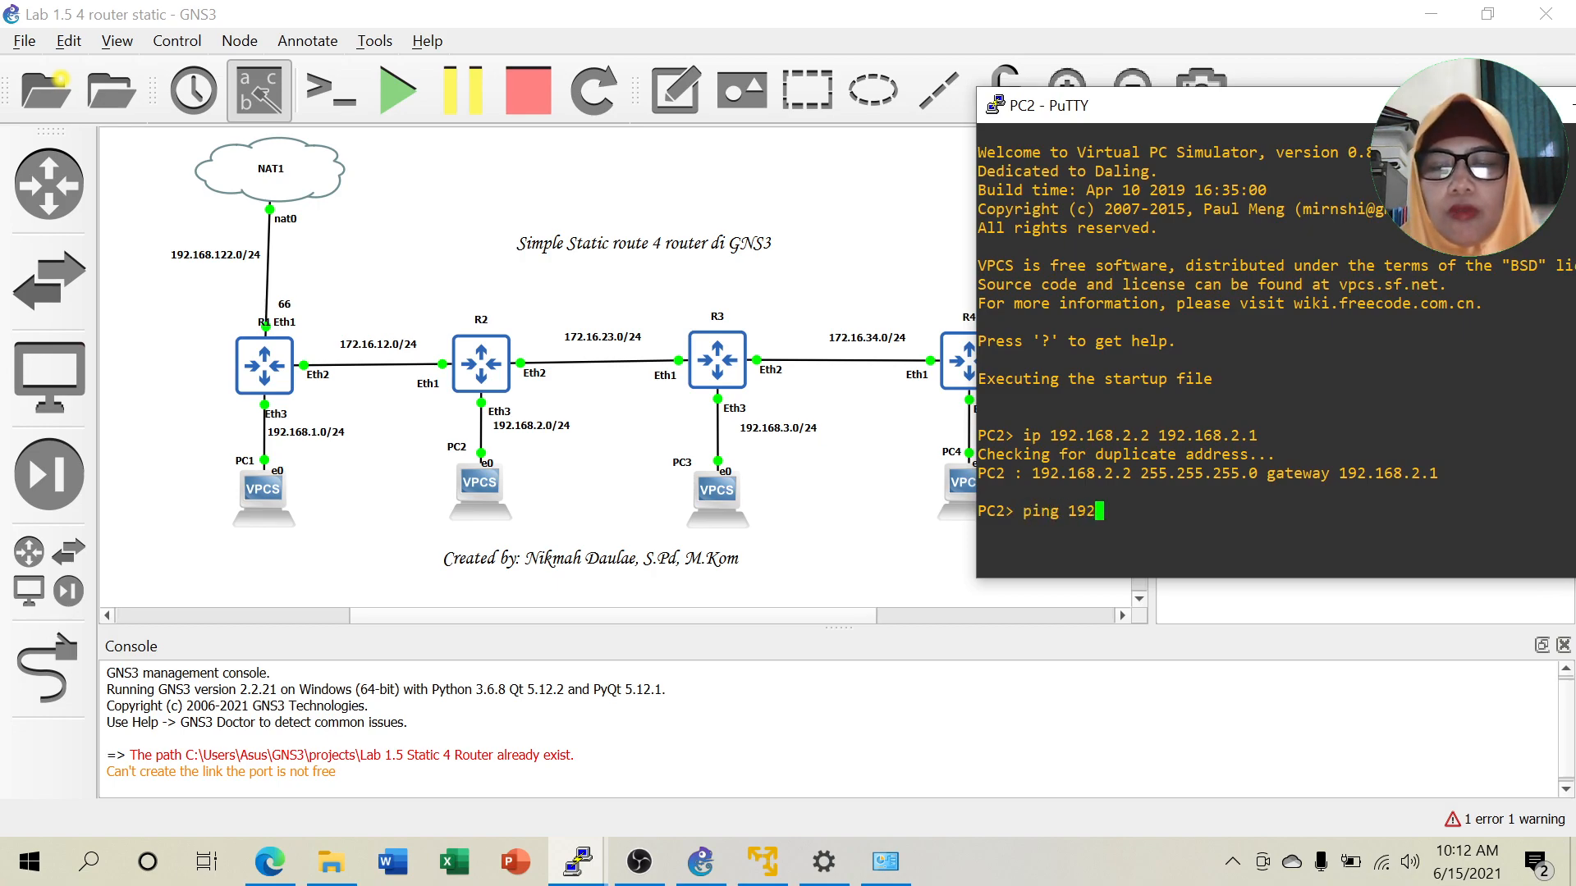
pyautogui.write('.168.')
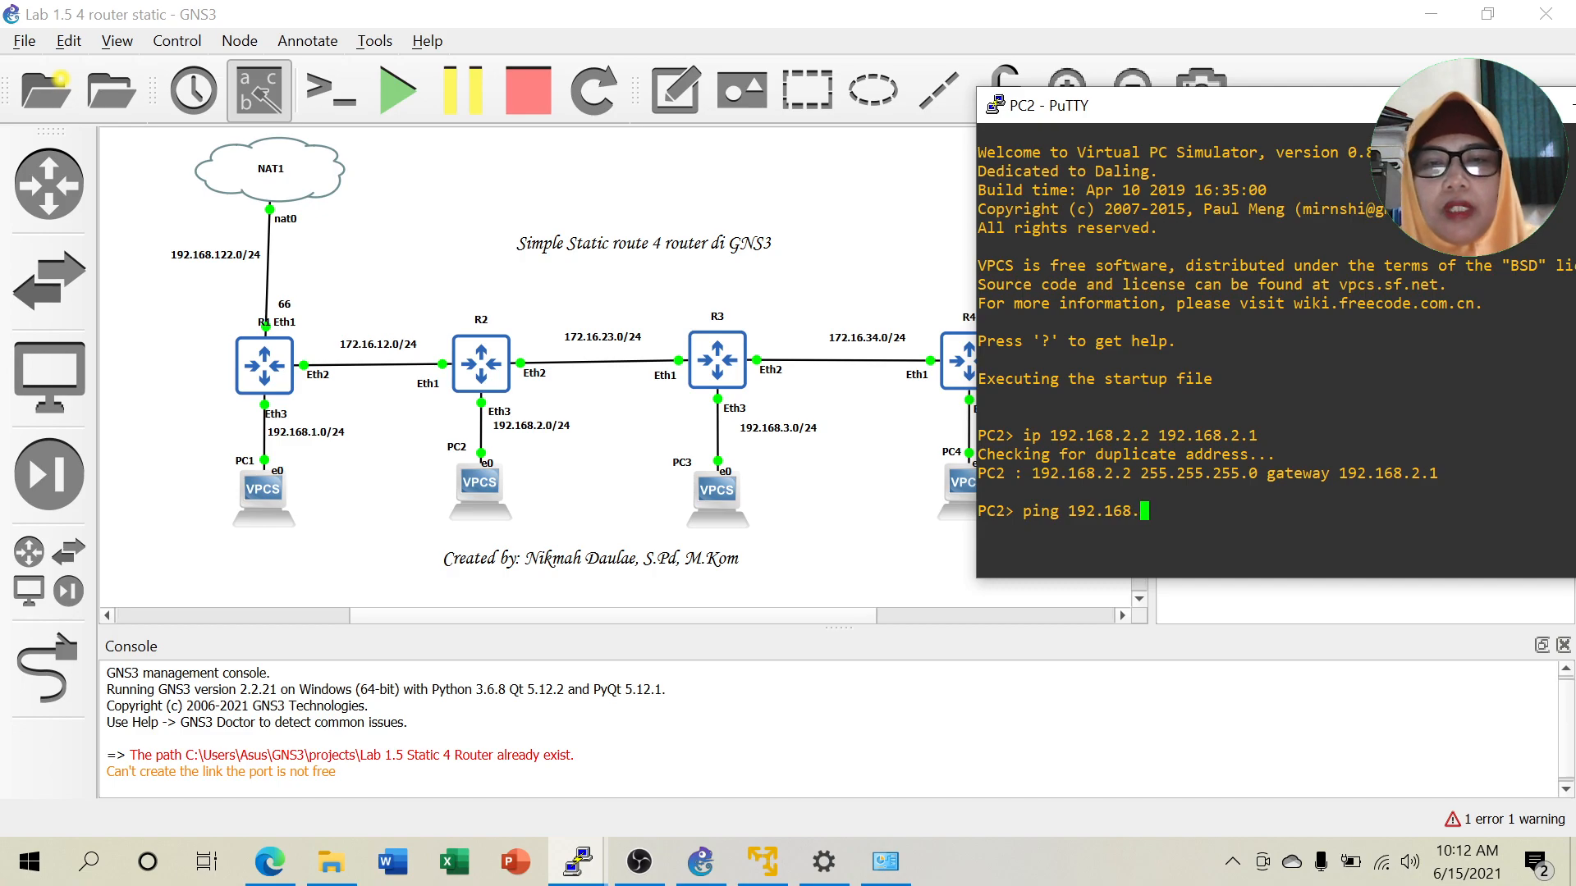
pyautogui.write('3.2')
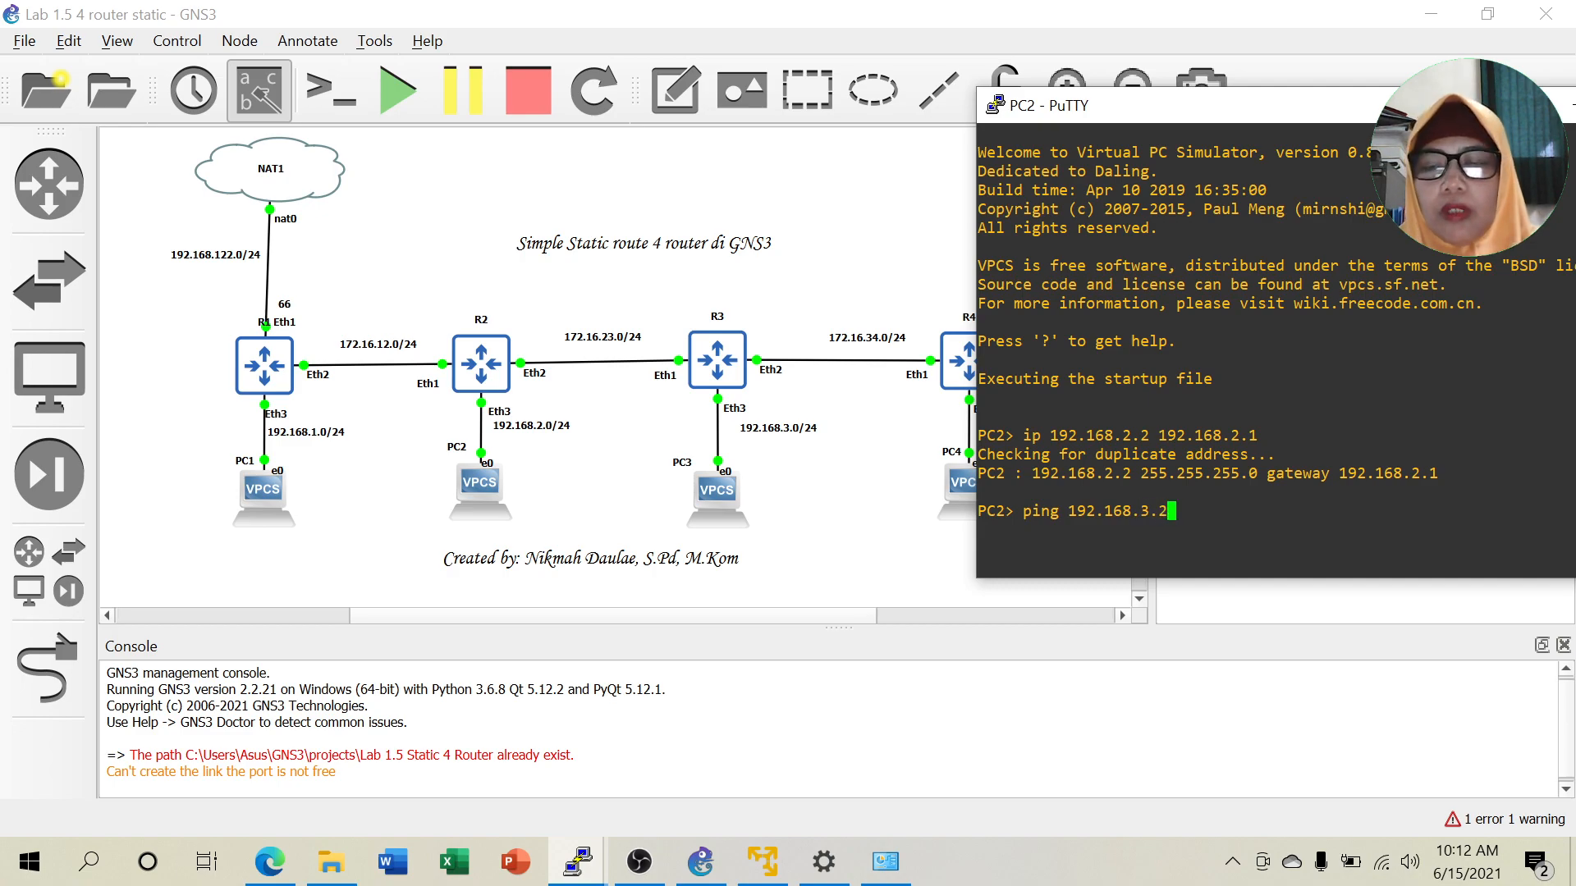
pyautogui.press('Return')
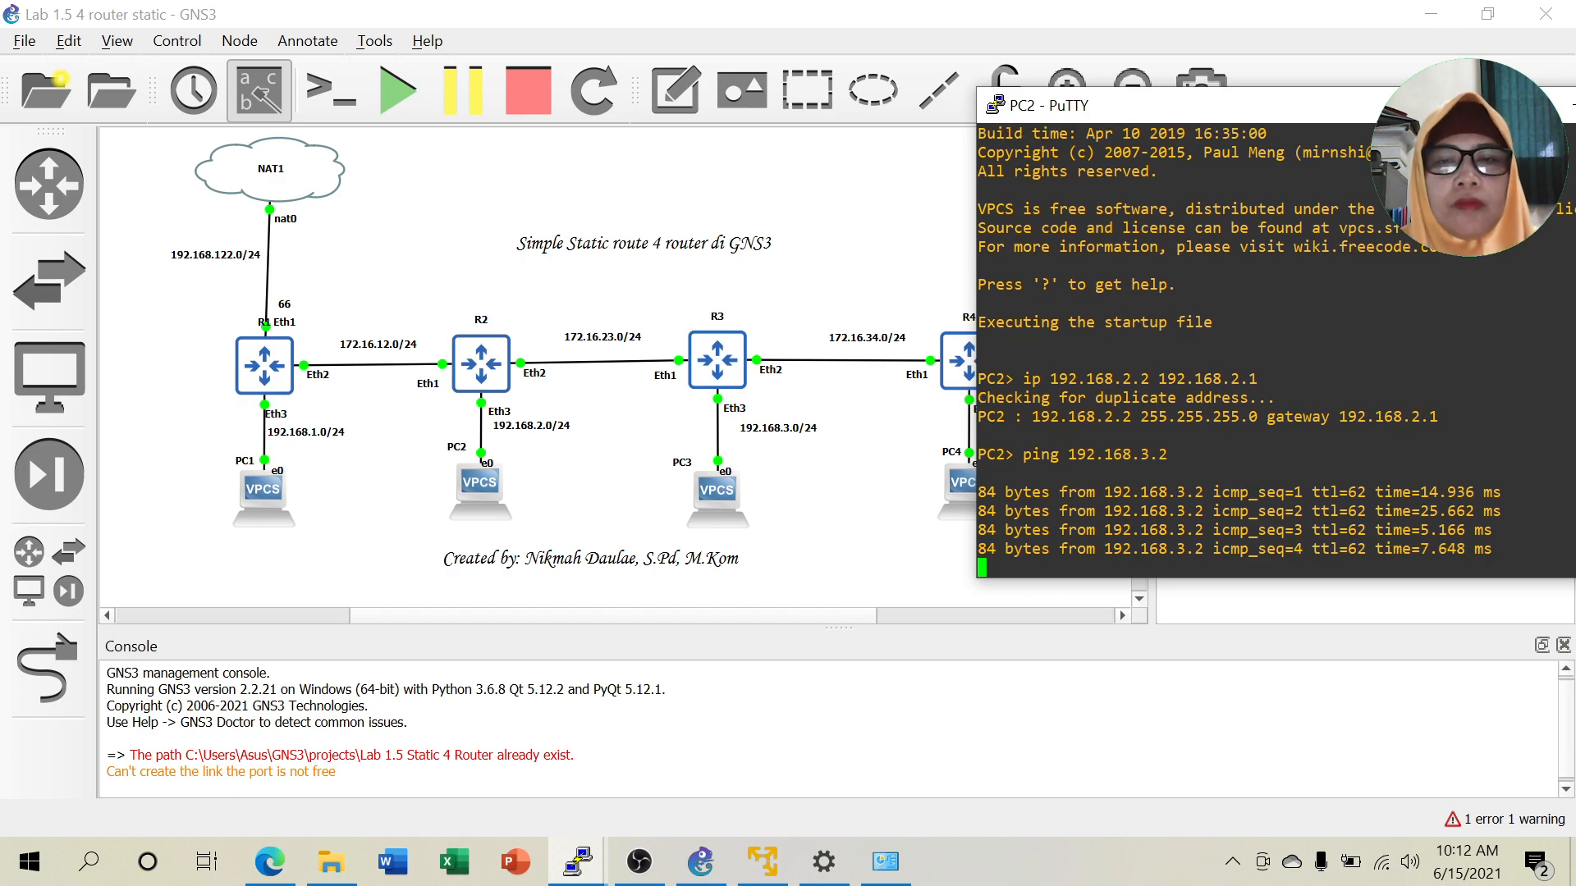
# From PC2, ping 192.168.4.2 with two packets.
pyautogui.press('Up')
pyautogui.press('Left')
pyautogui.press('BackSpace')
pyautogui.write('4')
pyautogui.press('Right')
pyautogui.press('Right')
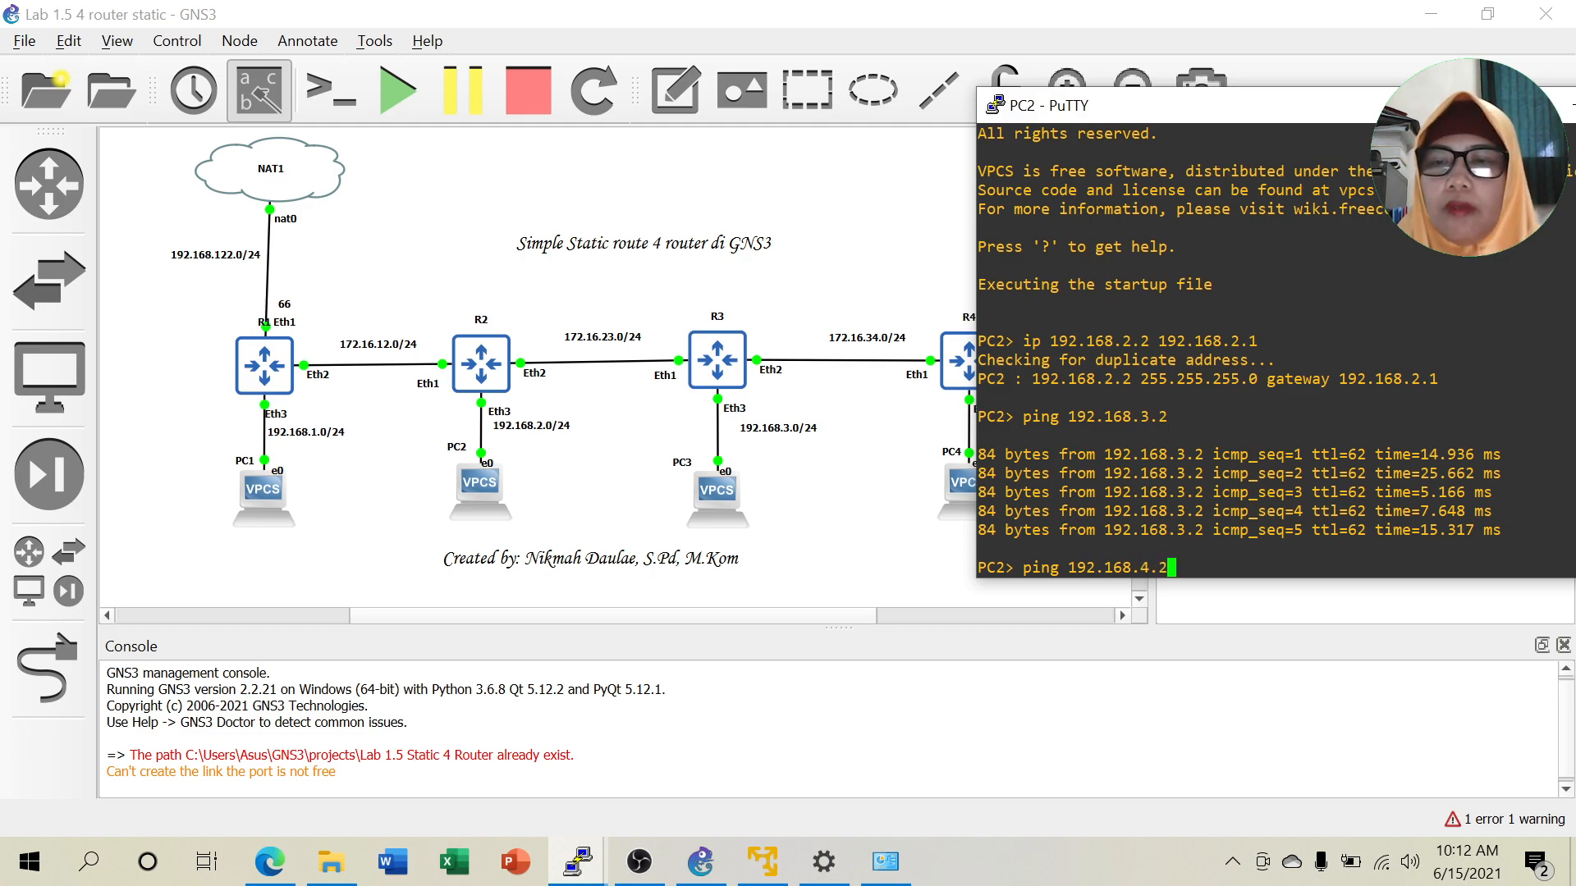
pyautogui.write('-c ')
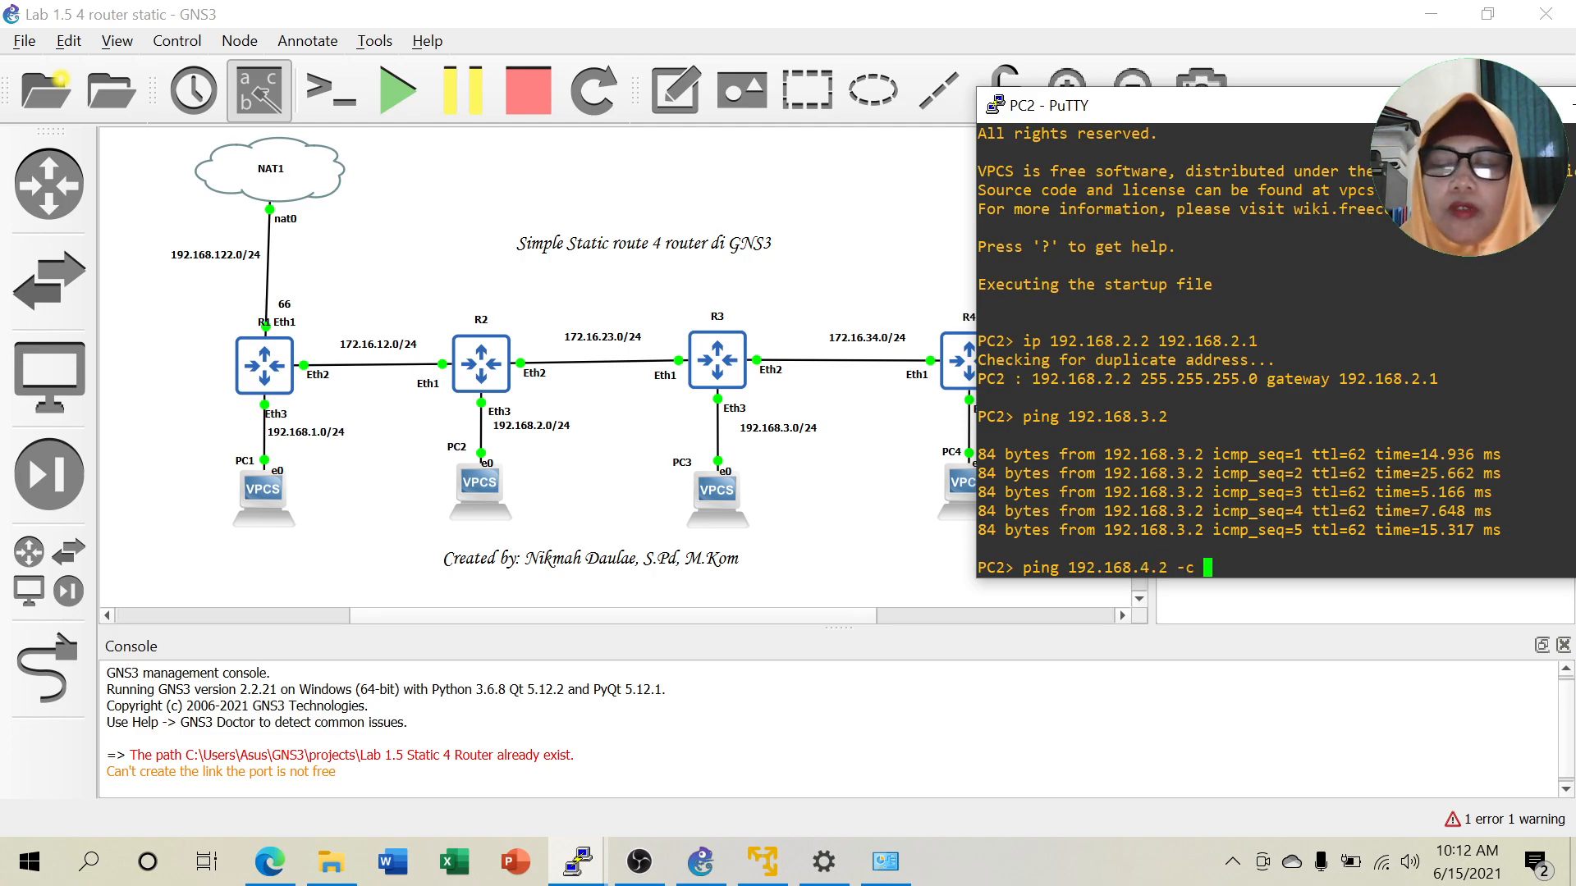
pyautogui.write('2')
pyautogui.press('Return')
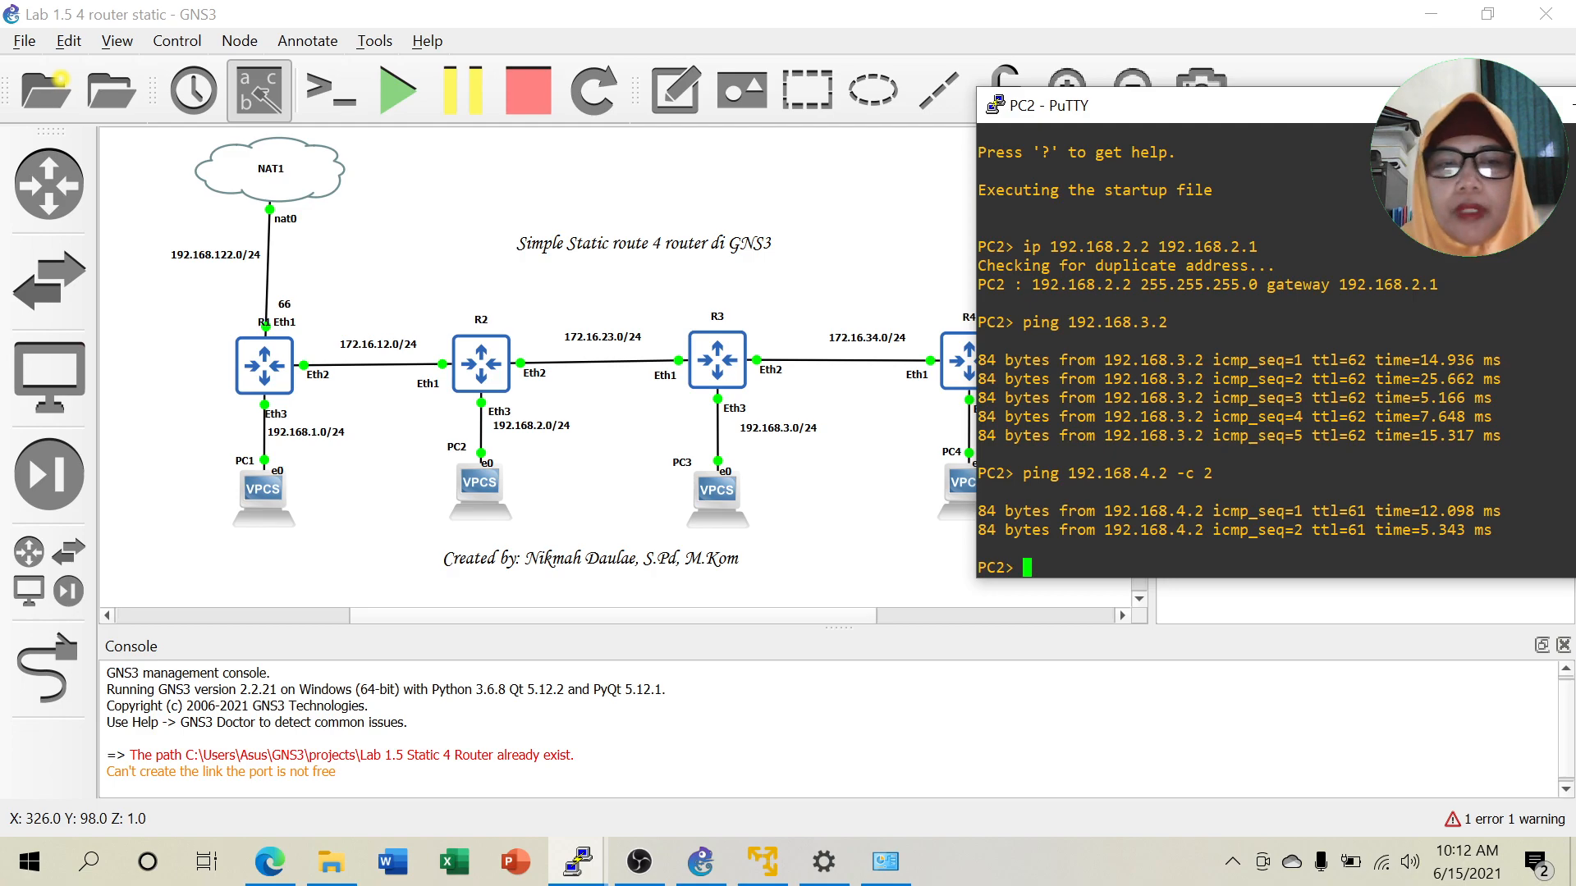
# From PC2, ping 192.168.1.2 with two packets.
pyautogui.press('Up')
pyautogui.press('Left')
pyautogui.press('Left')
pyautogui.press('Left')
pyautogui.press('Left')
pyautogui.press('Left')
pyautogui.press('Left')
pyautogui.press('Left')
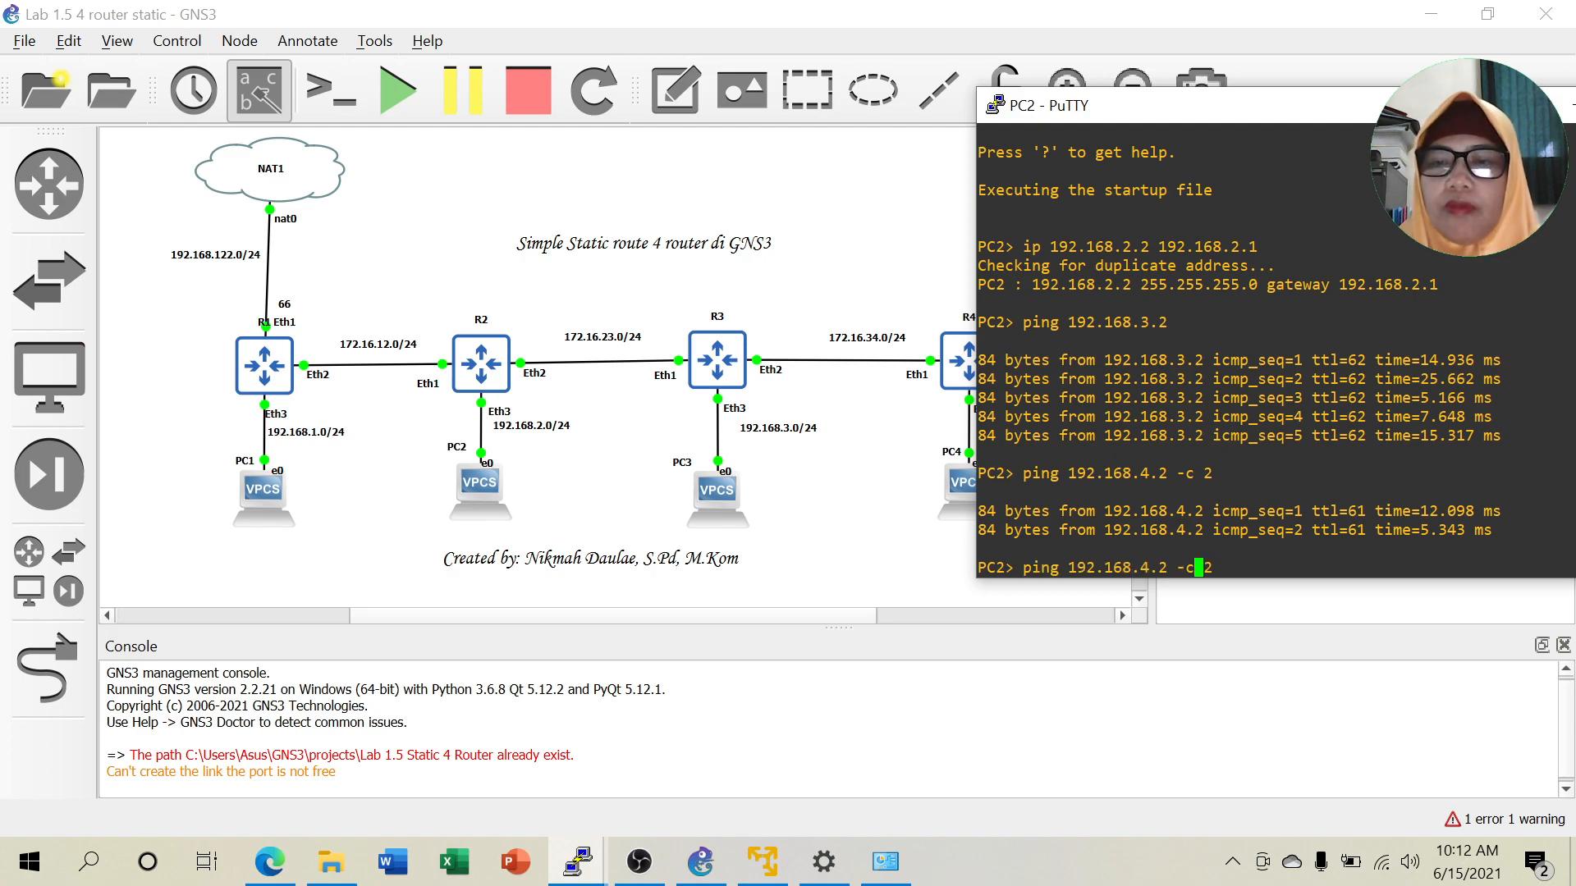
pyautogui.press('BackSpace')
pyautogui.write('1')
pyautogui.press('Return')
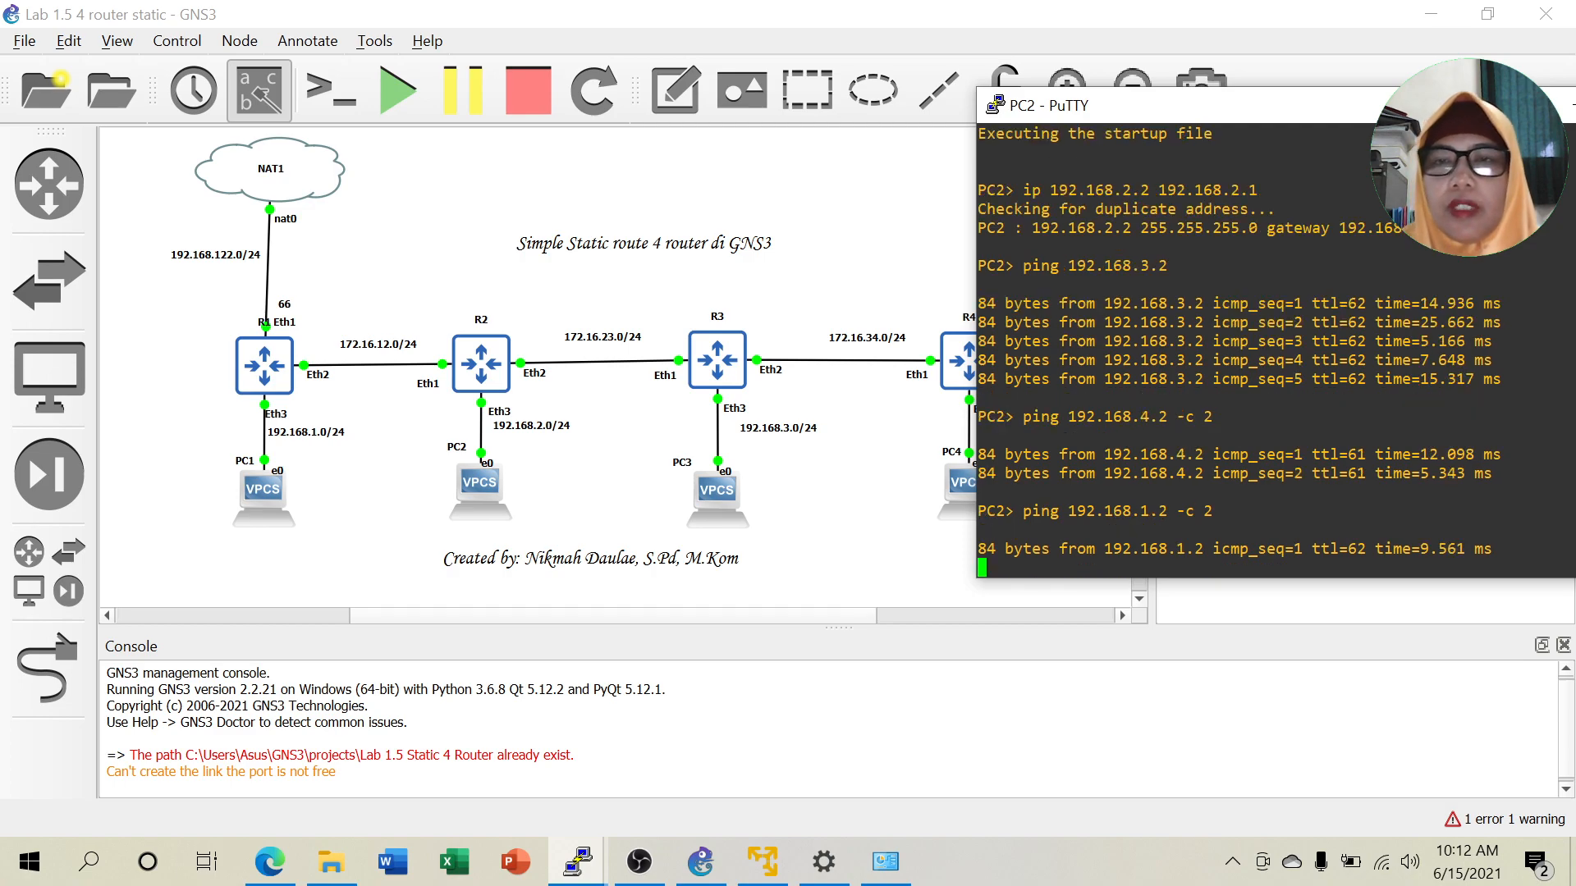
pyautogui.moveTo(1387, 112); pyautogui.dragTo(1208, 105)
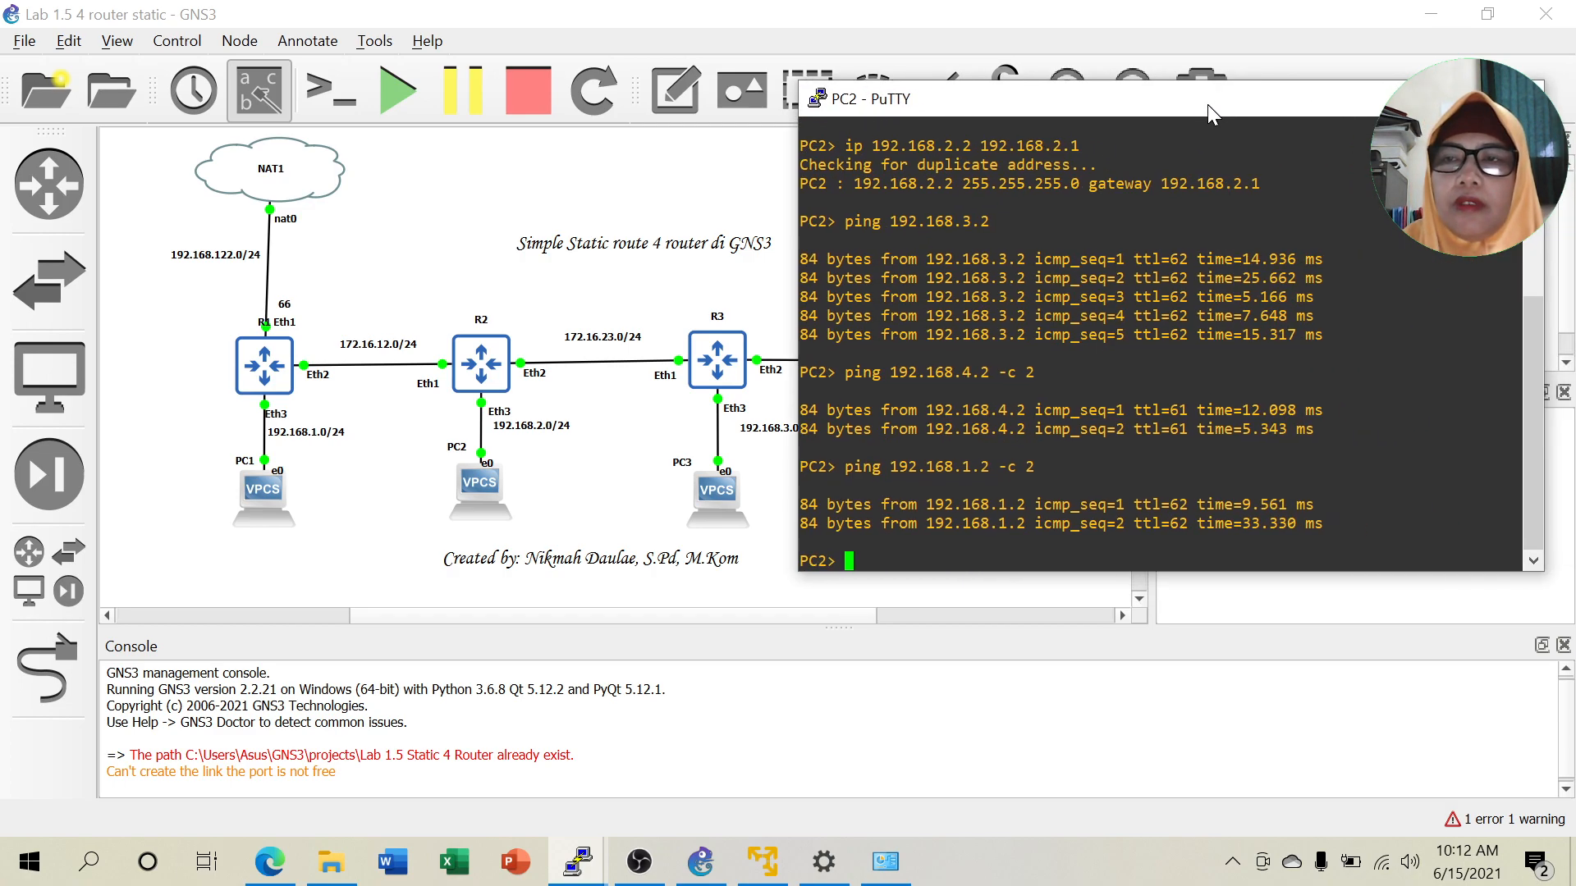
# Bring up PC1's console and ping 192.168.2.2 with two packets.
pyautogui.click(1402, 98)
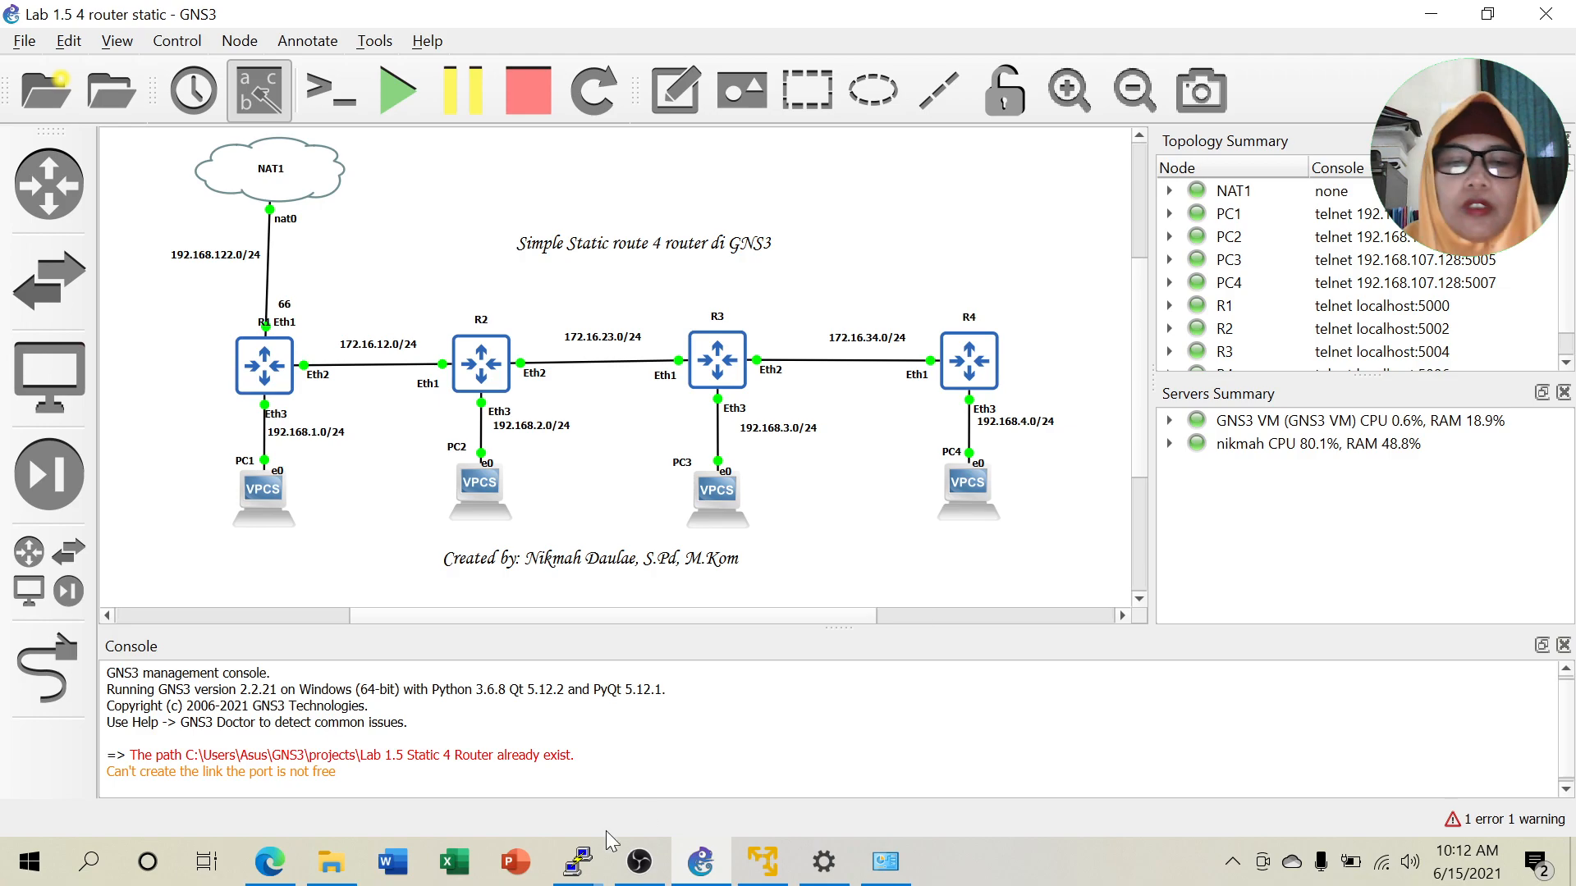
pyautogui.moveTo(572, 861)
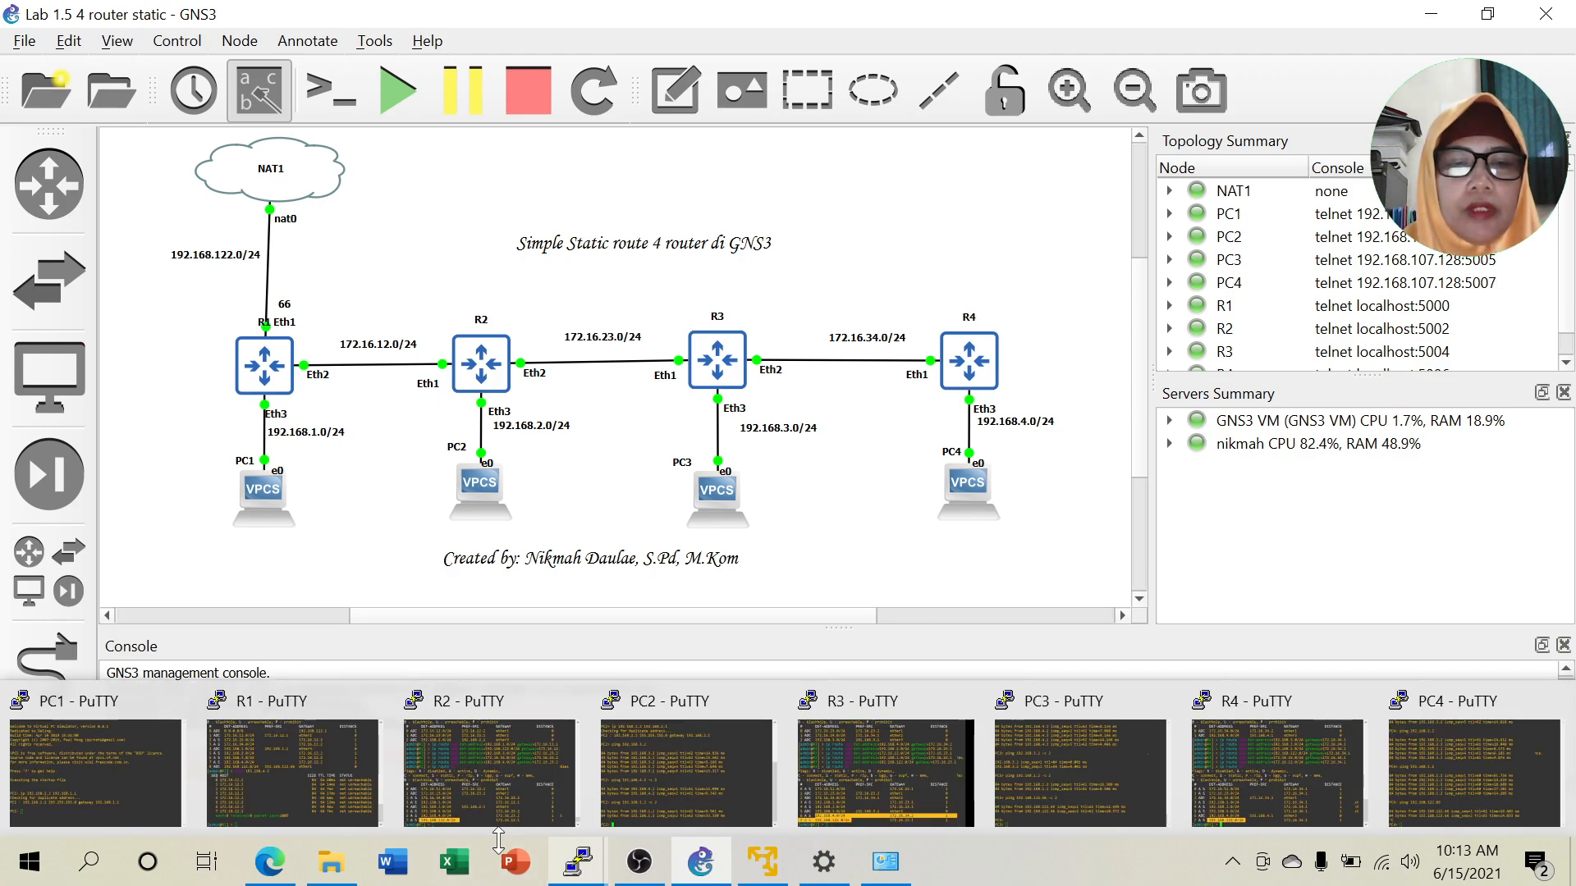
pyautogui.click(123, 763)
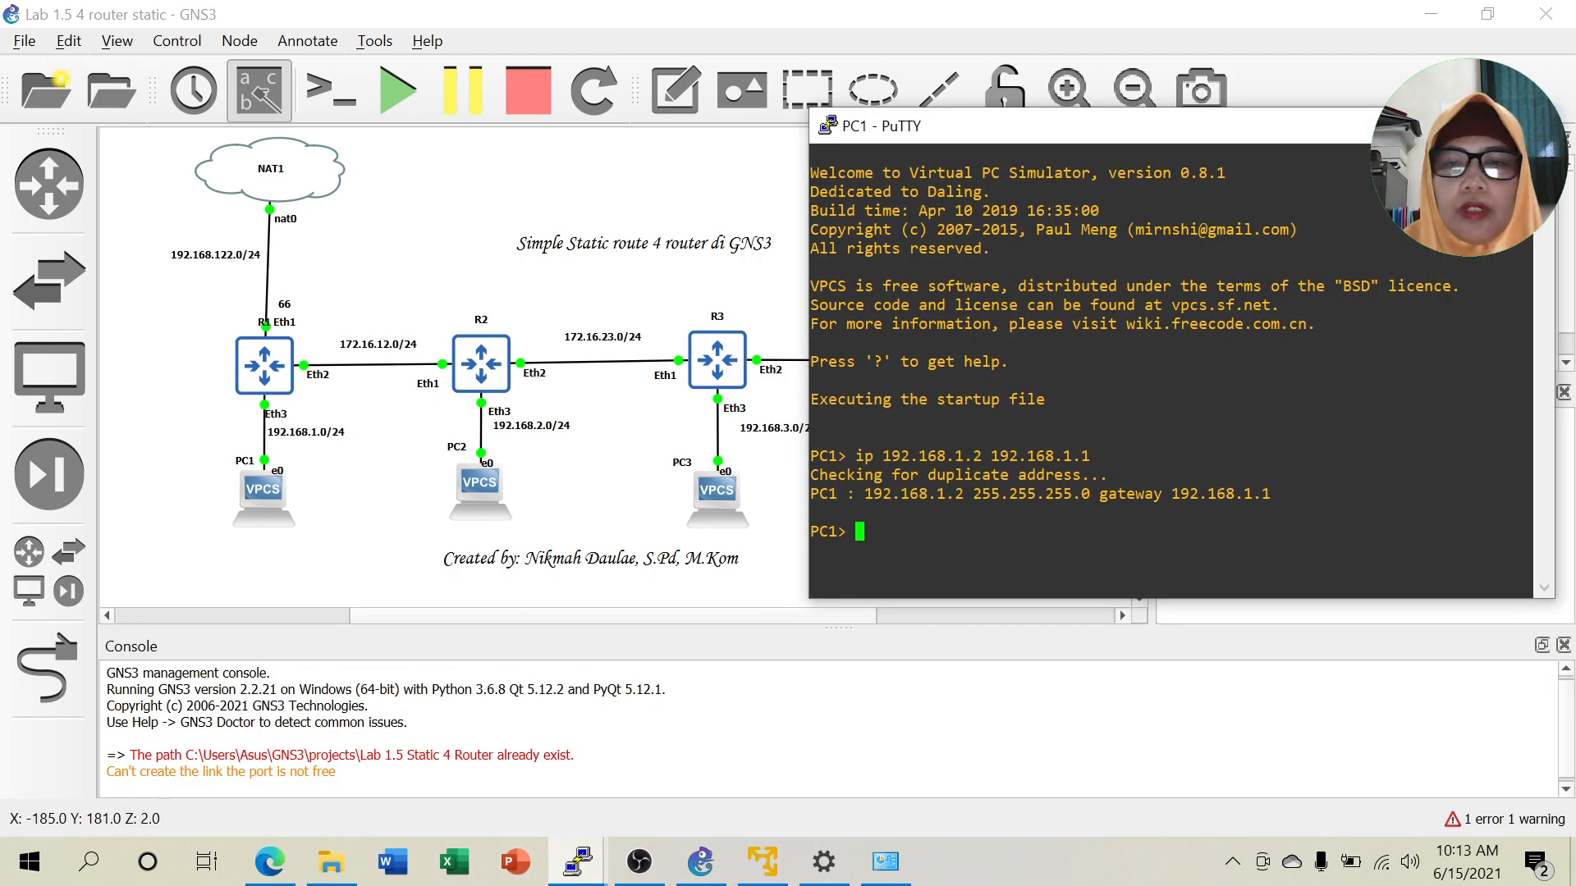
pyautogui.write('ping ')
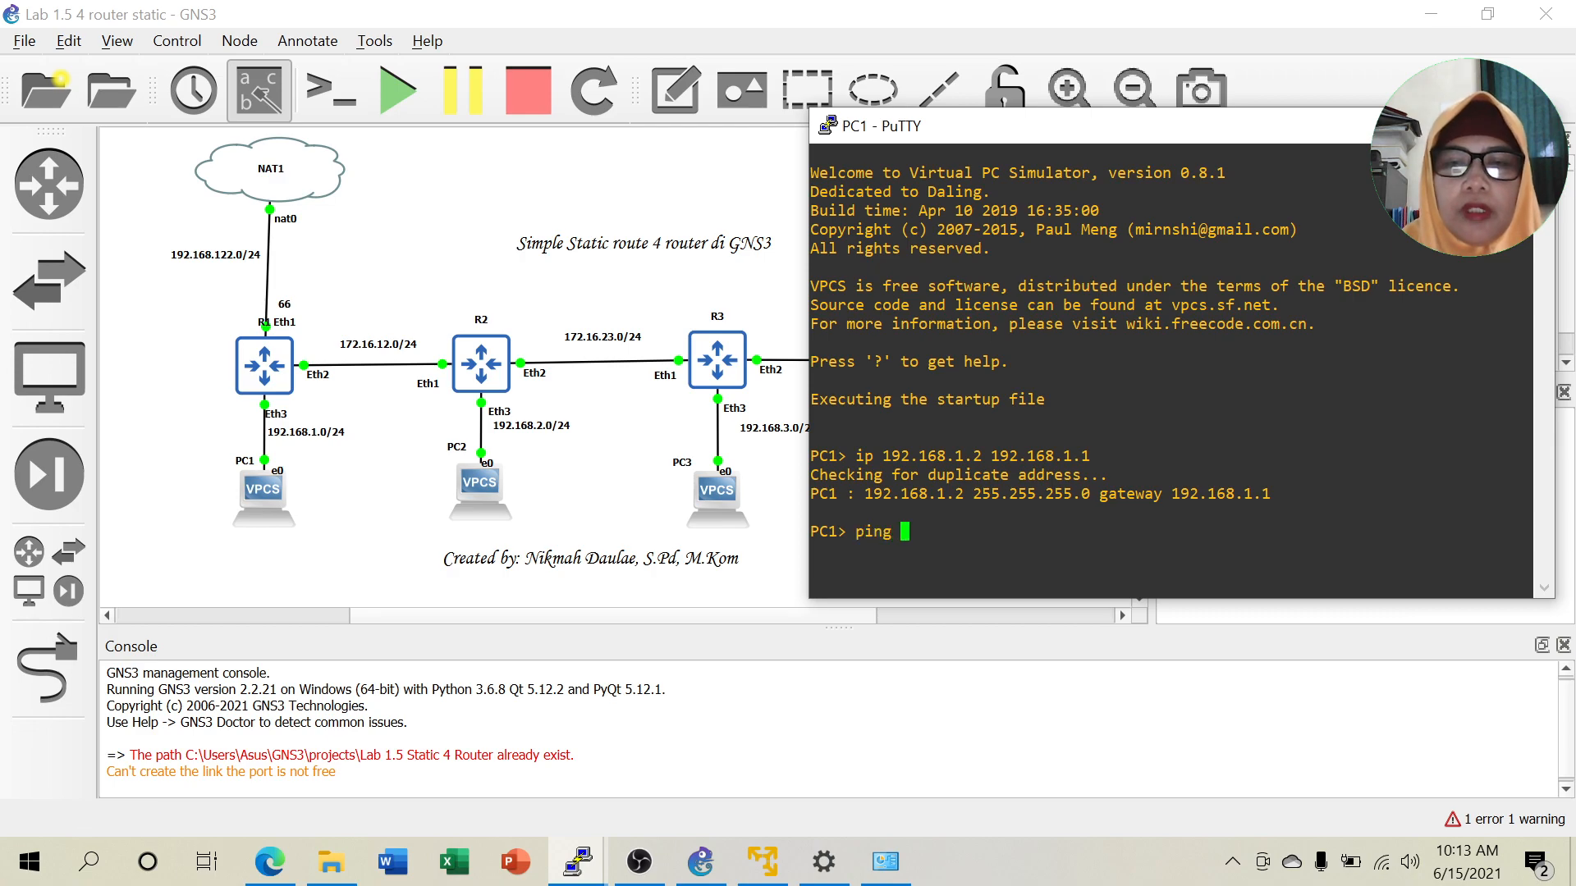
pyautogui.write('192.1')
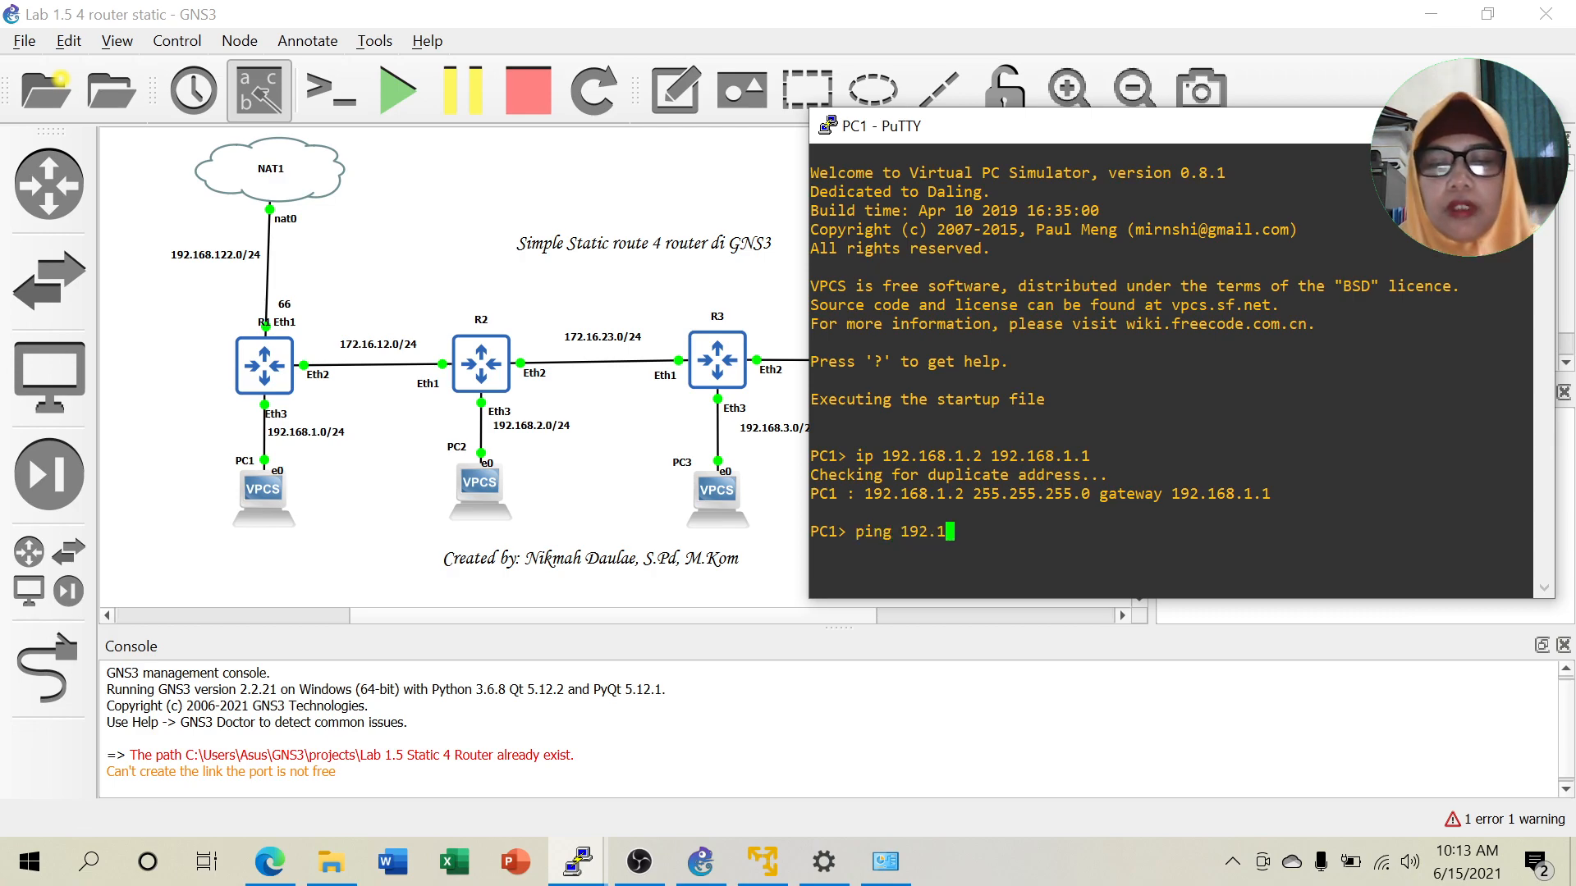
pyautogui.write('68.2')
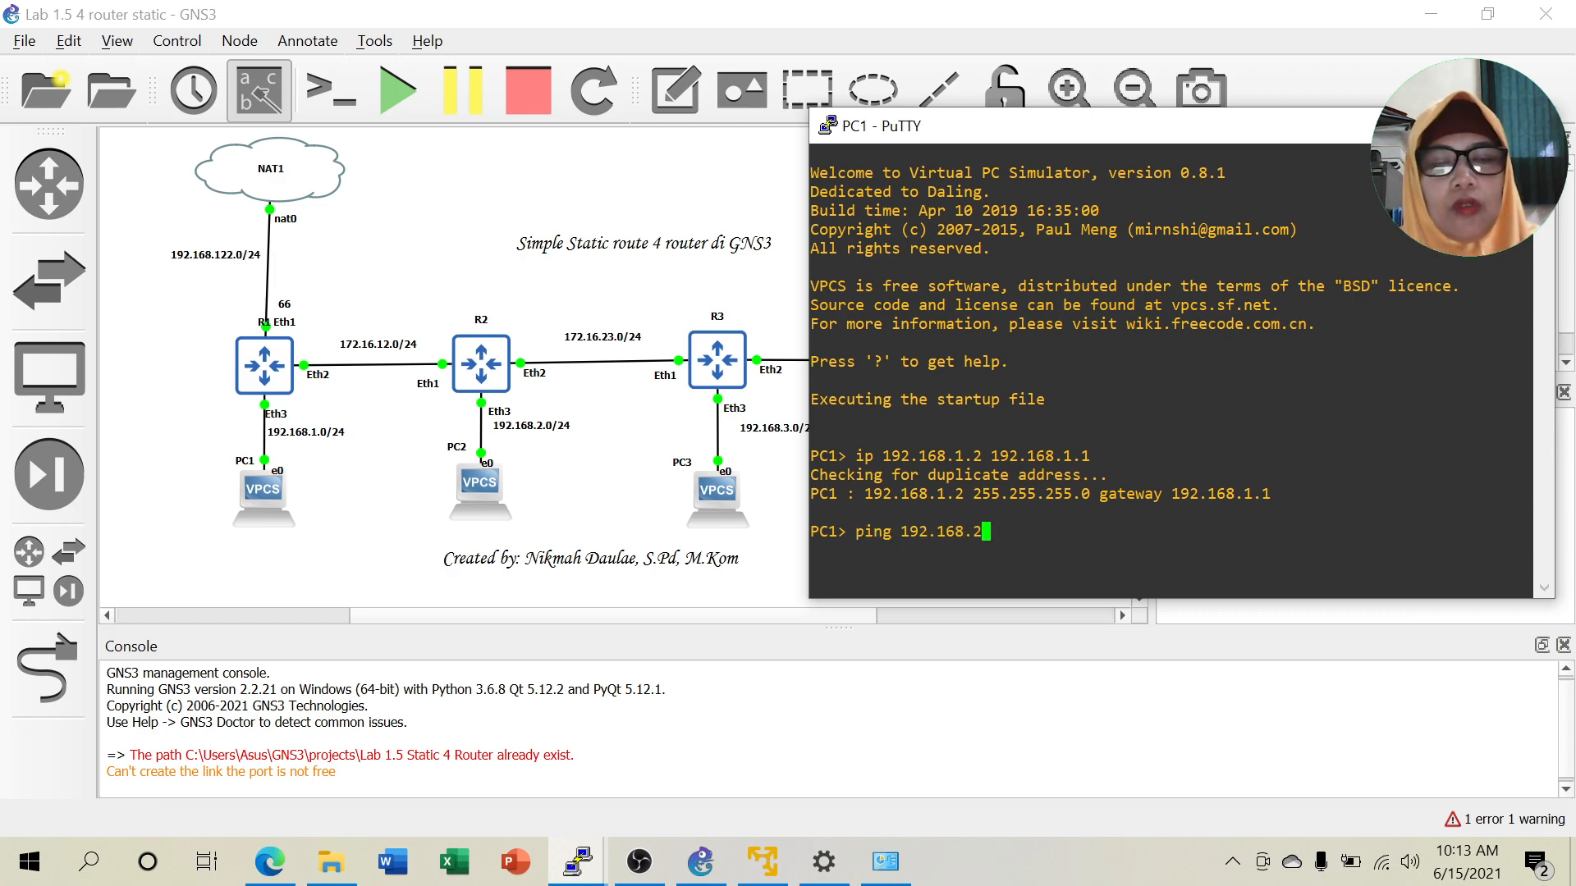
pyautogui.write('.2 -c ')
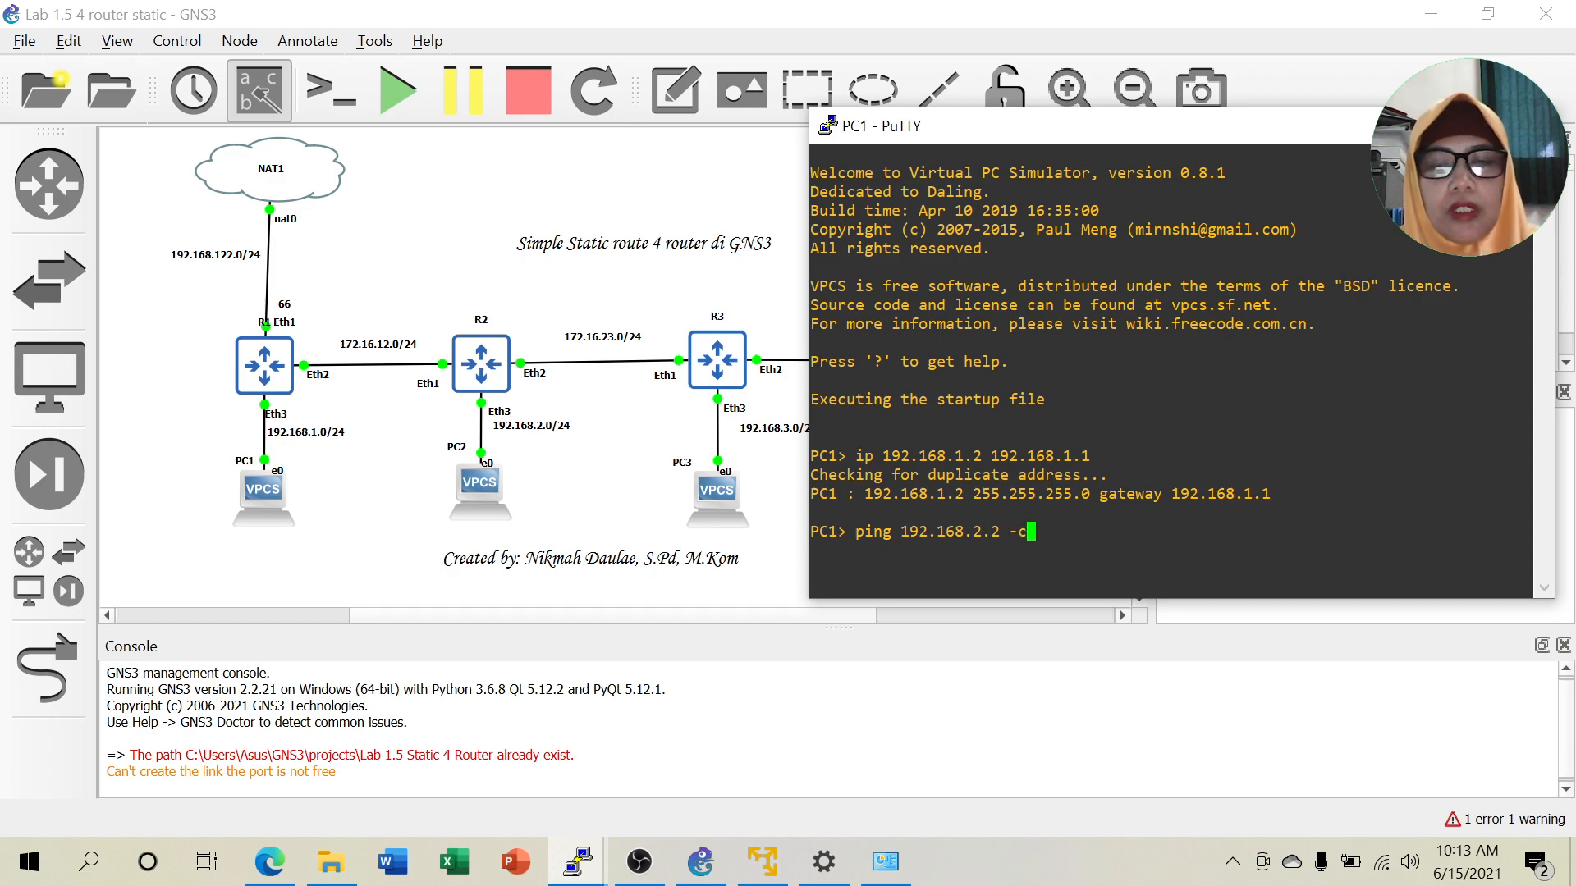
pyautogui.write('2')
pyautogui.press('Return')
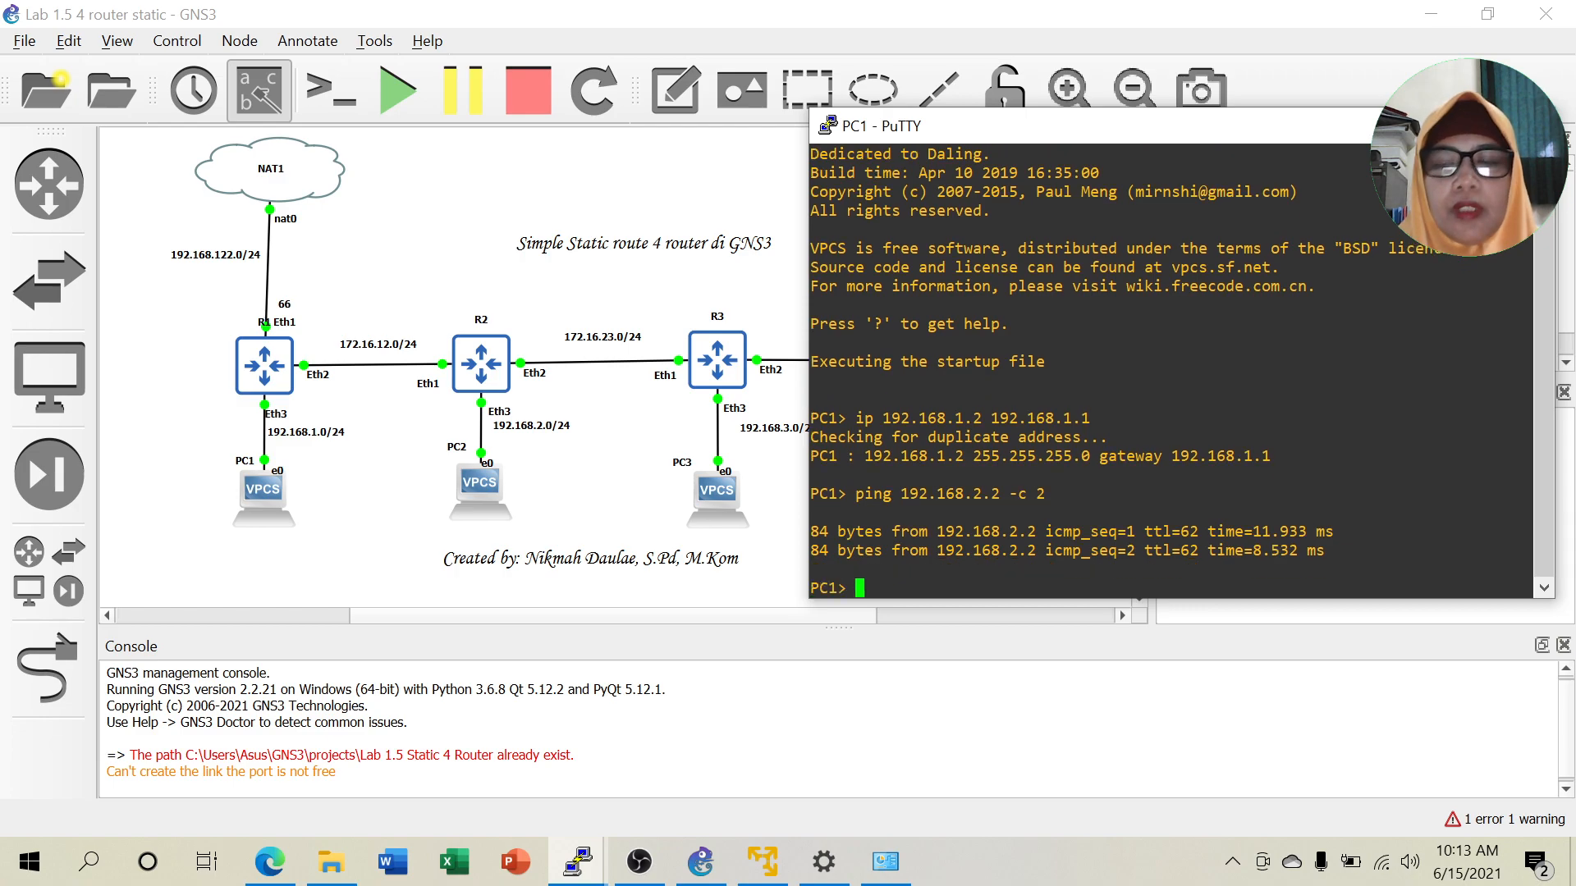
# From PC1, ping 192.168.3.2 and 192.168.4.2 twice each, then minimize the console.
pyautogui.press('Up')
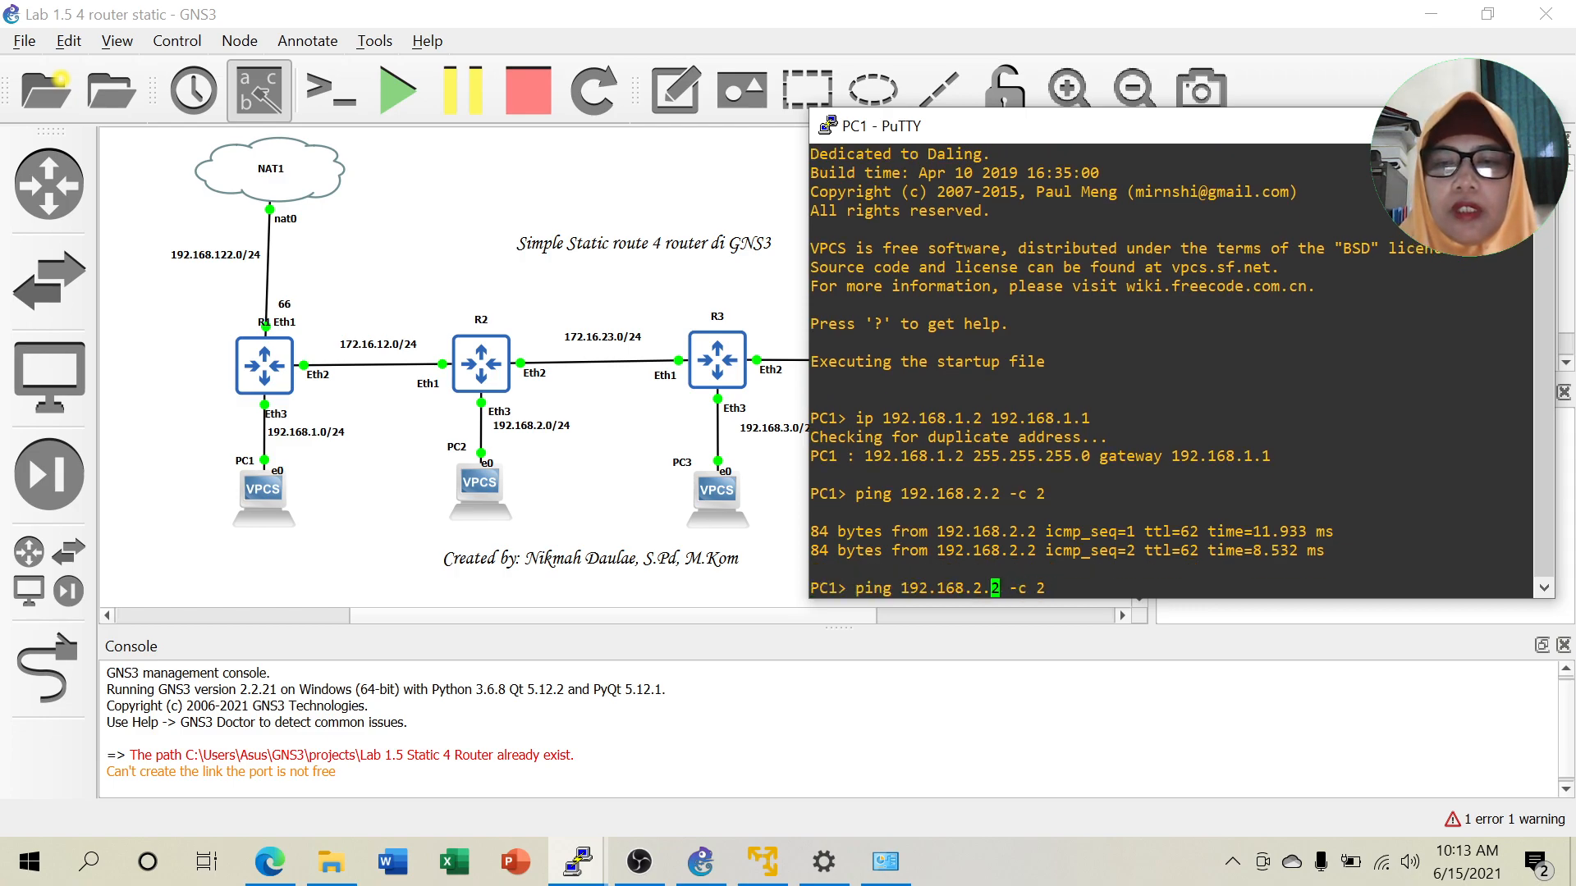
pyautogui.press('BackSpace')
pyautogui.write('3')
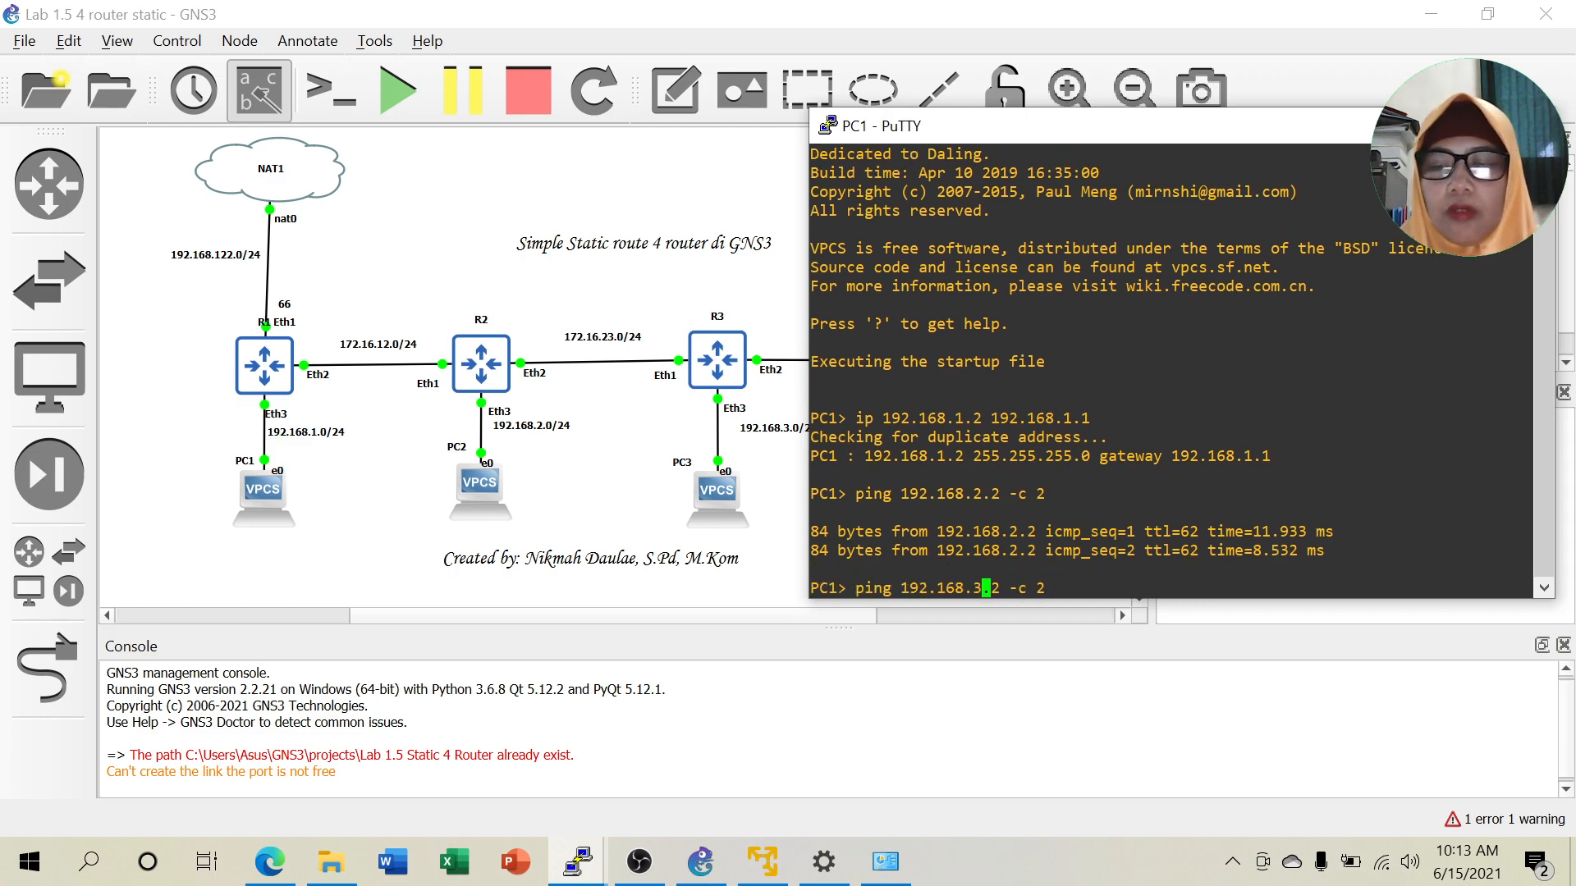
pyautogui.press('Return')
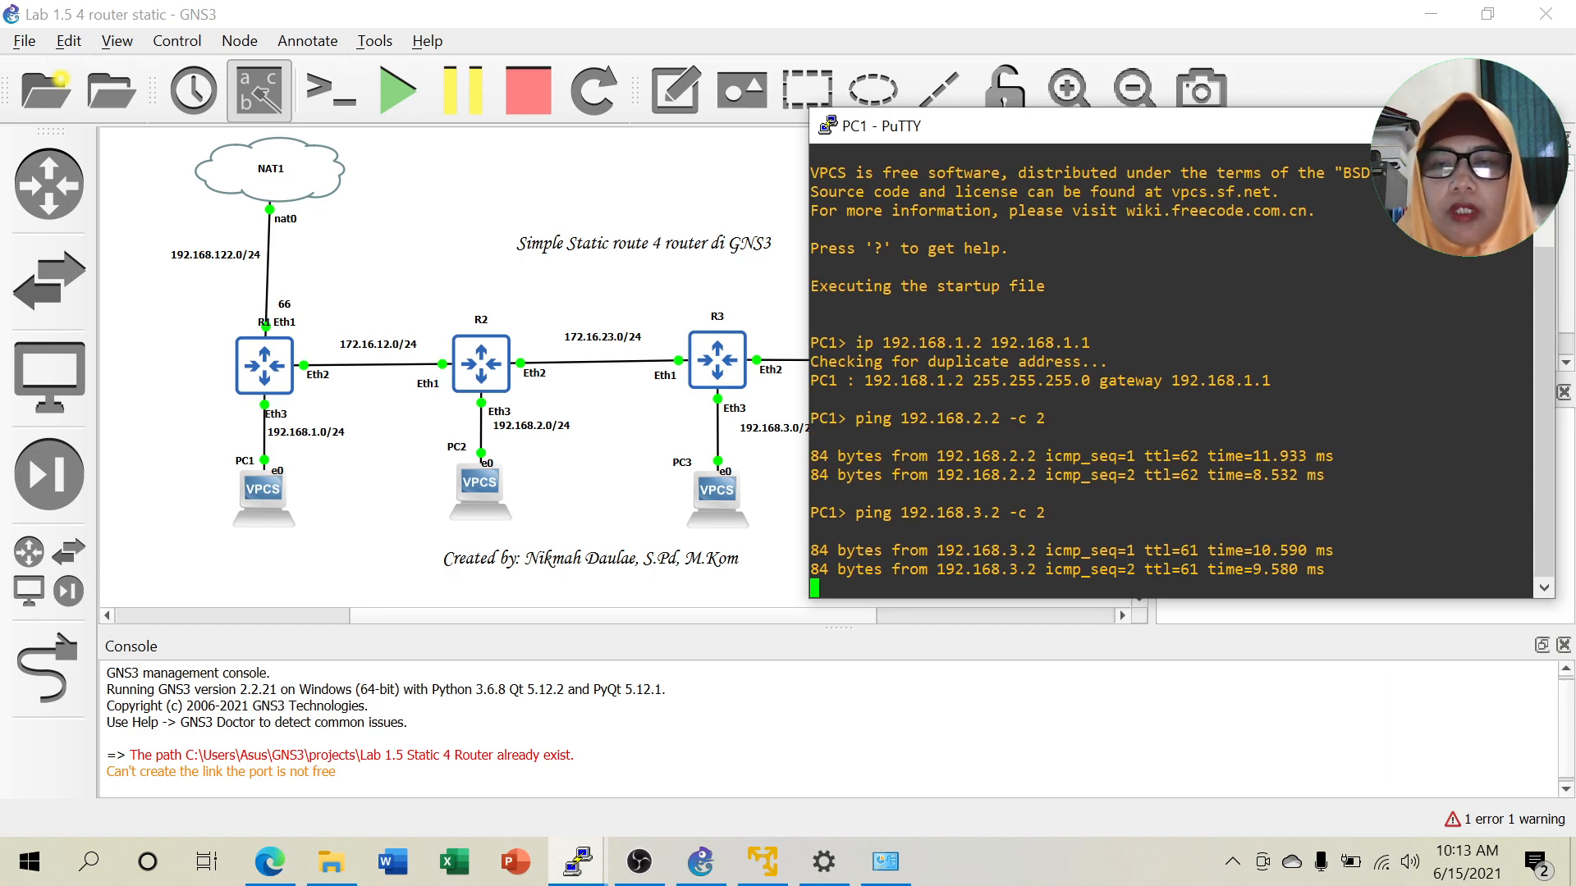
pyautogui.press('Up')
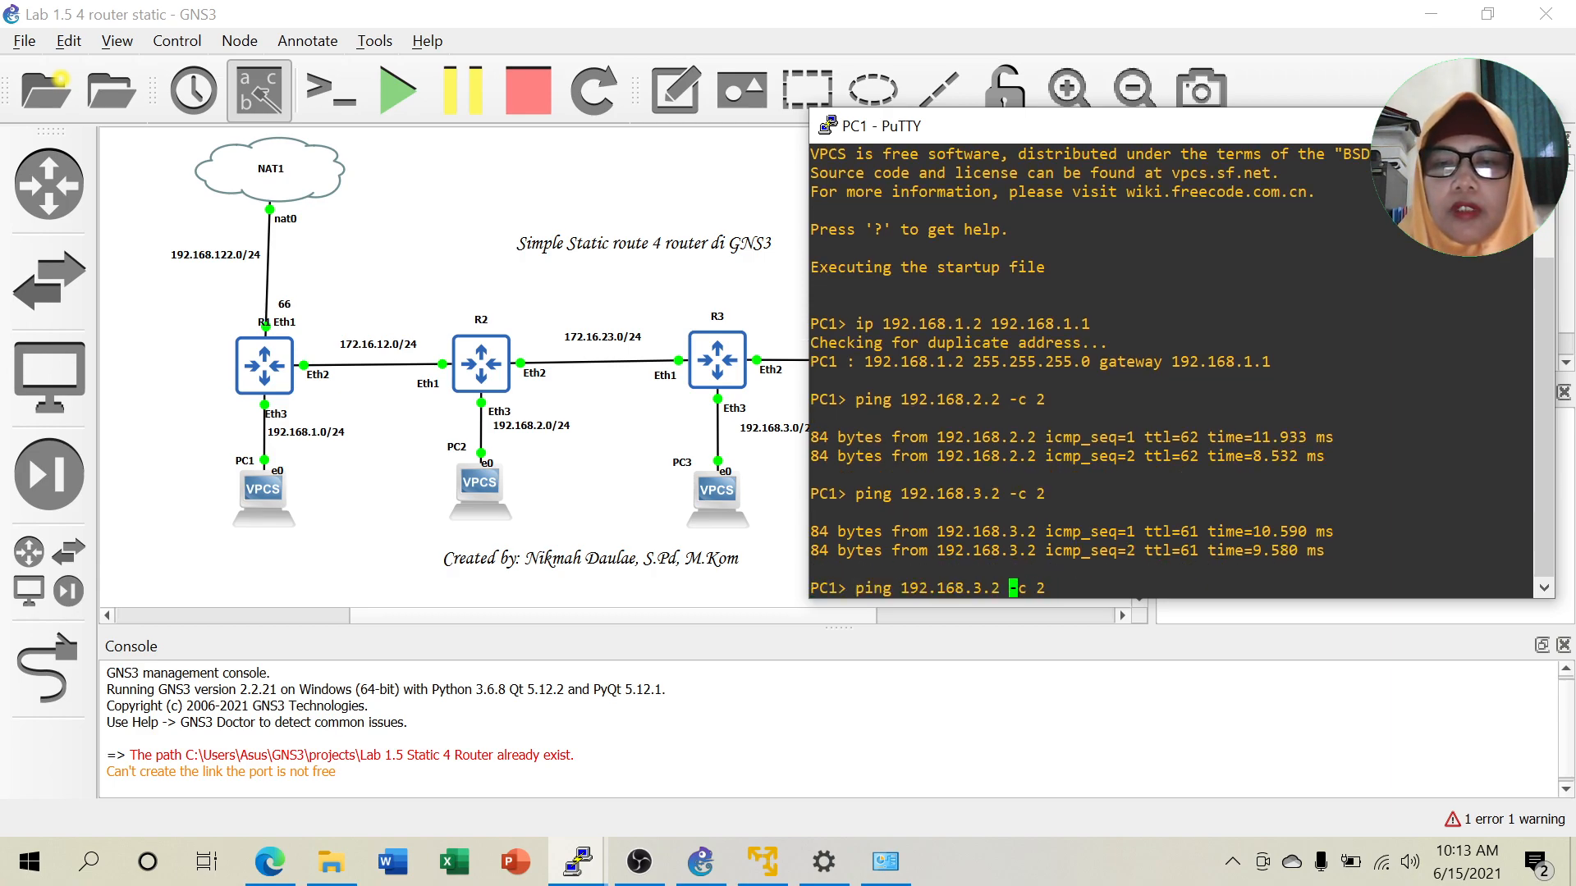
pyautogui.press('BackSpace')
pyautogui.write('4')
pyautogui.press('Return')
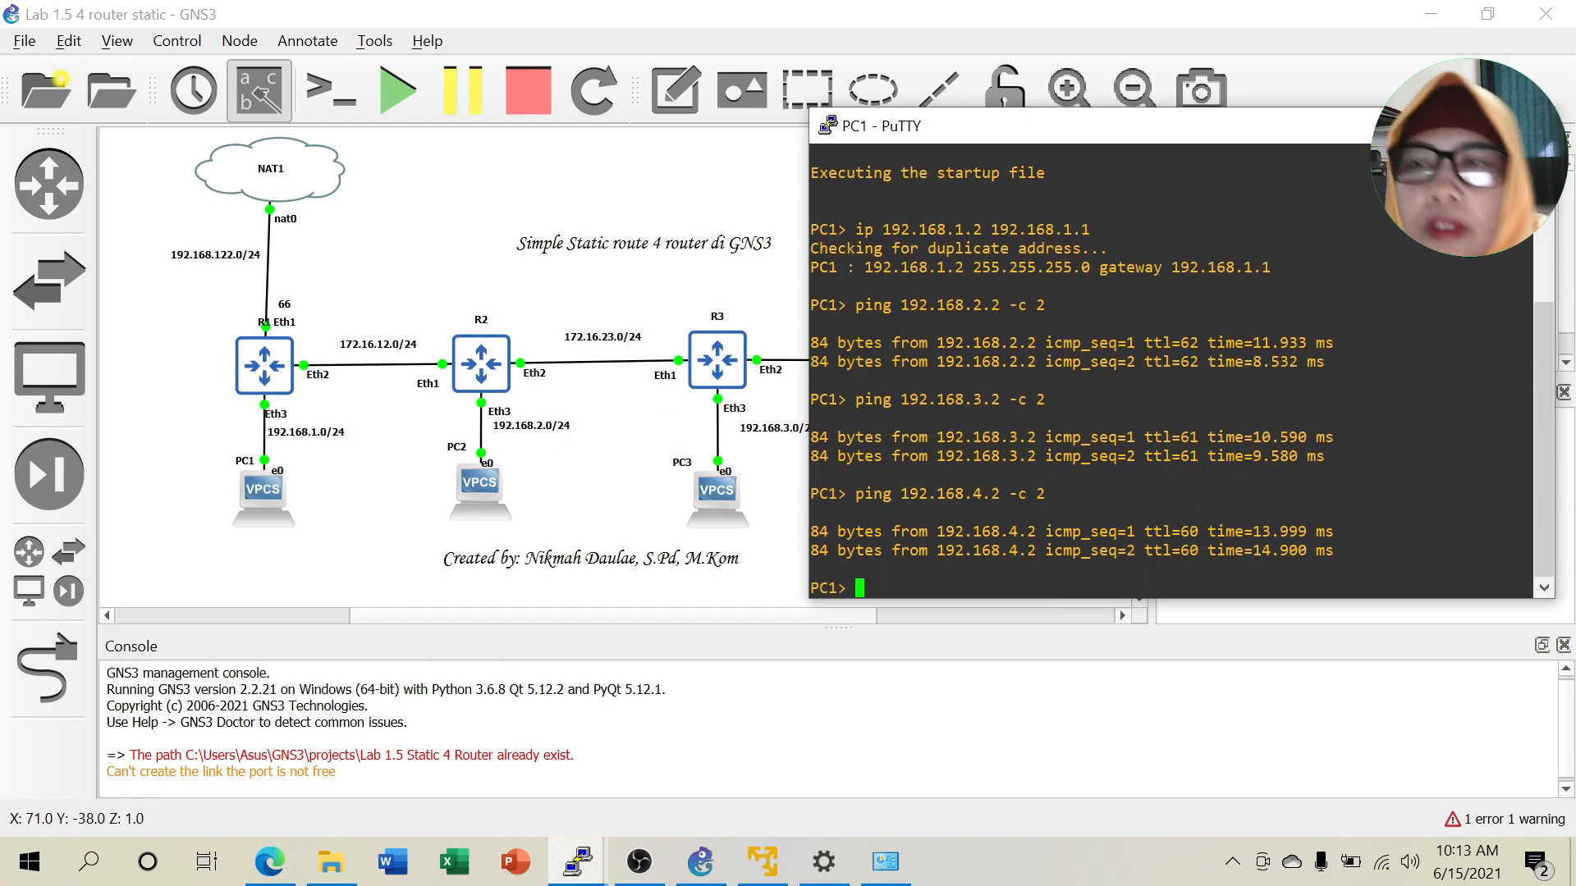
pyautogui.click(1411, 126)
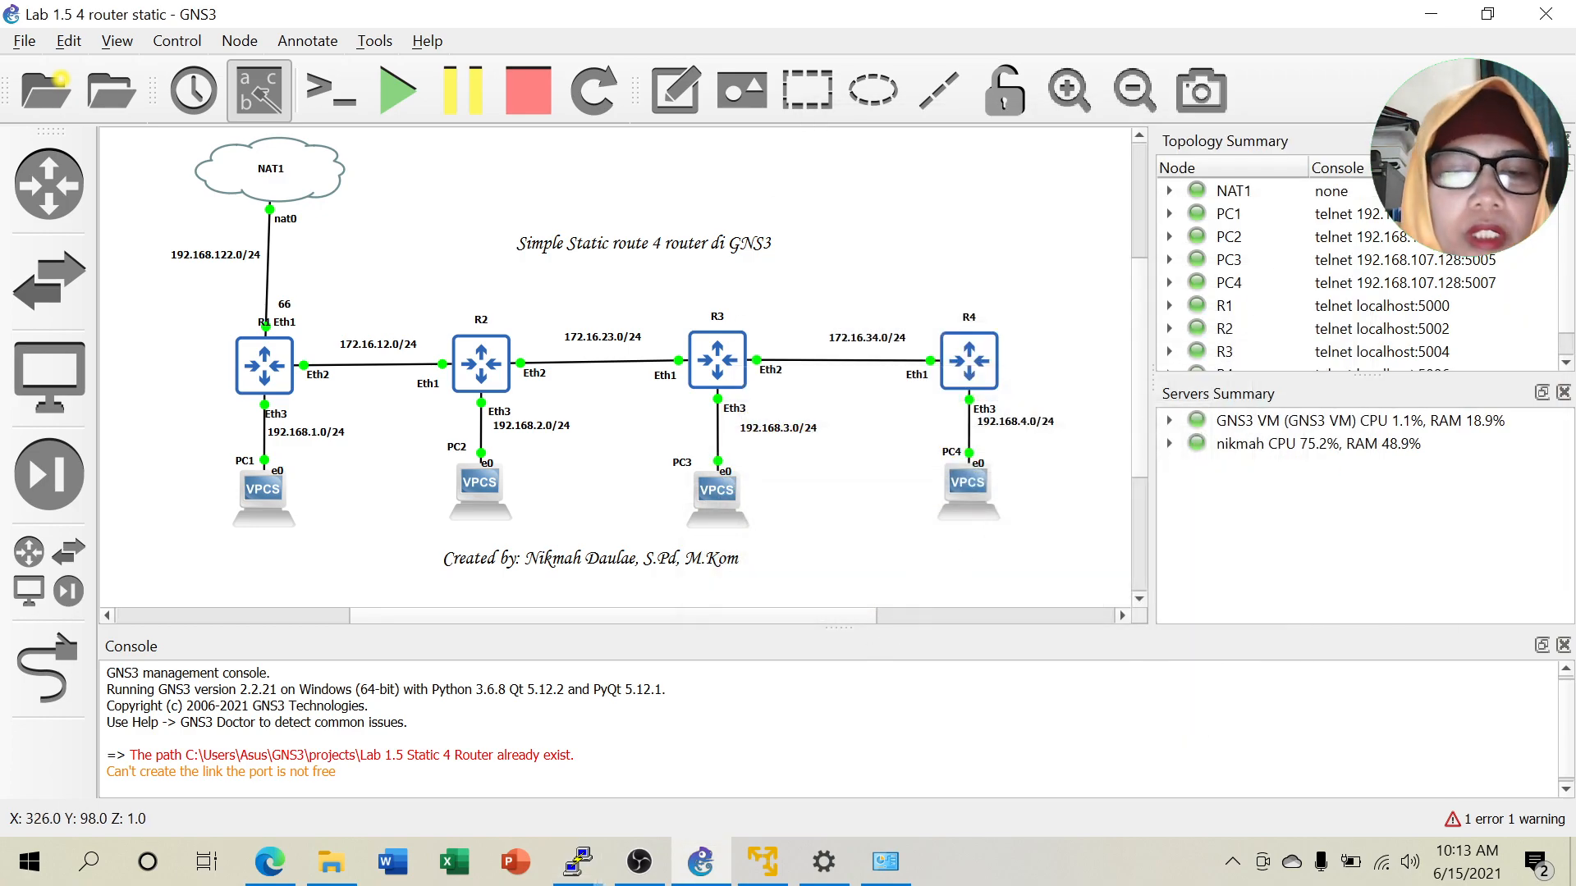
# Bring up the lab PDF in Edge and read from page 62 to the Tugas assignment on page 66.
pyautogui.click(269, 861)
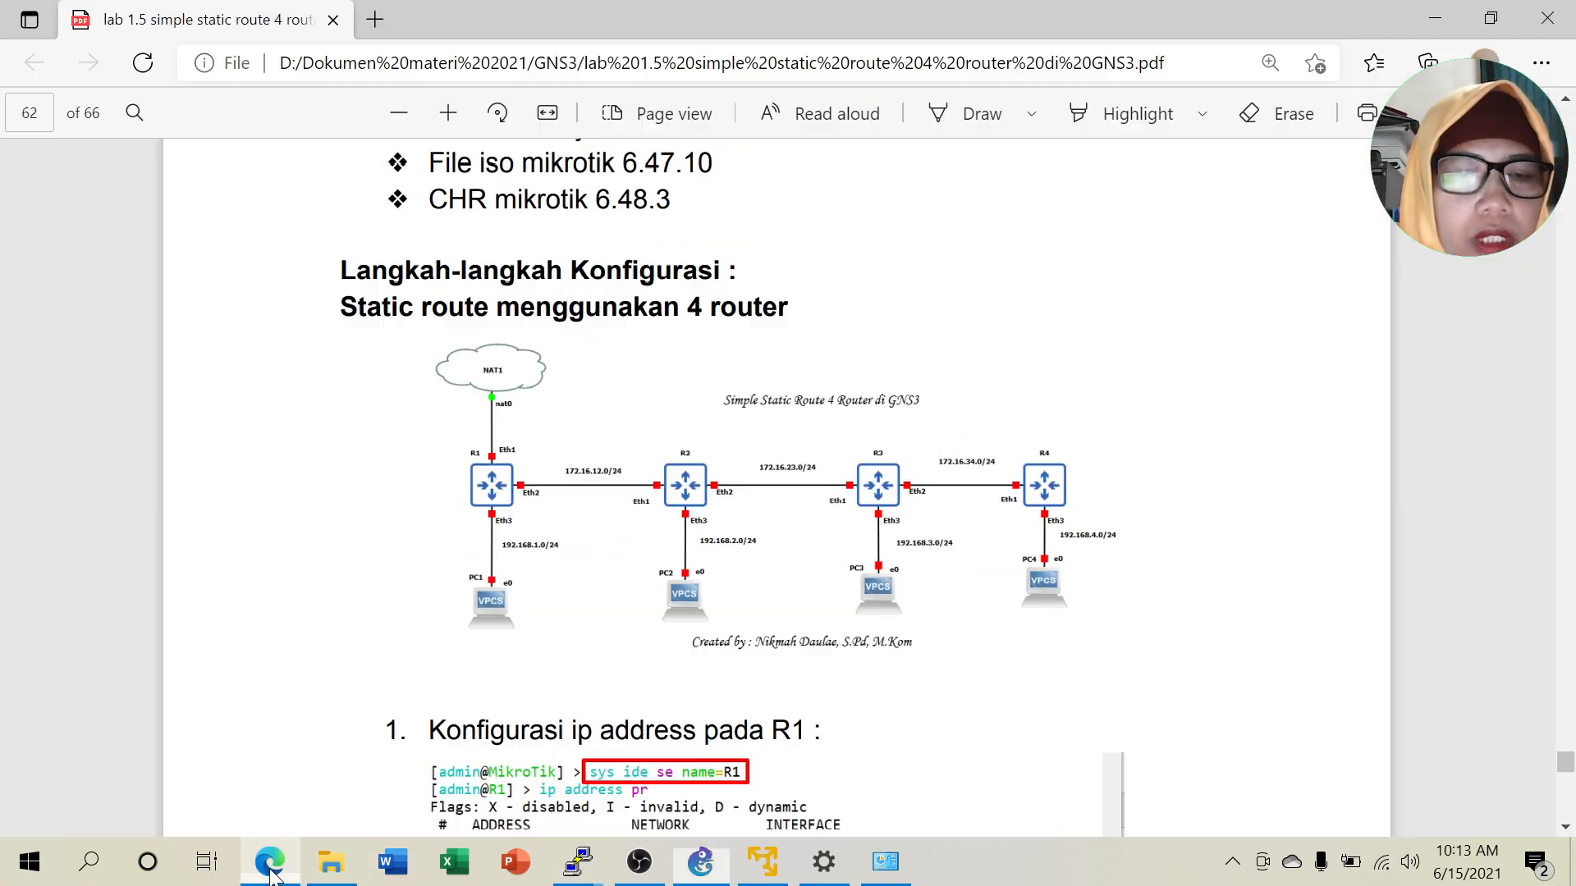
pyautogui.scroll(-5, 963, 597)
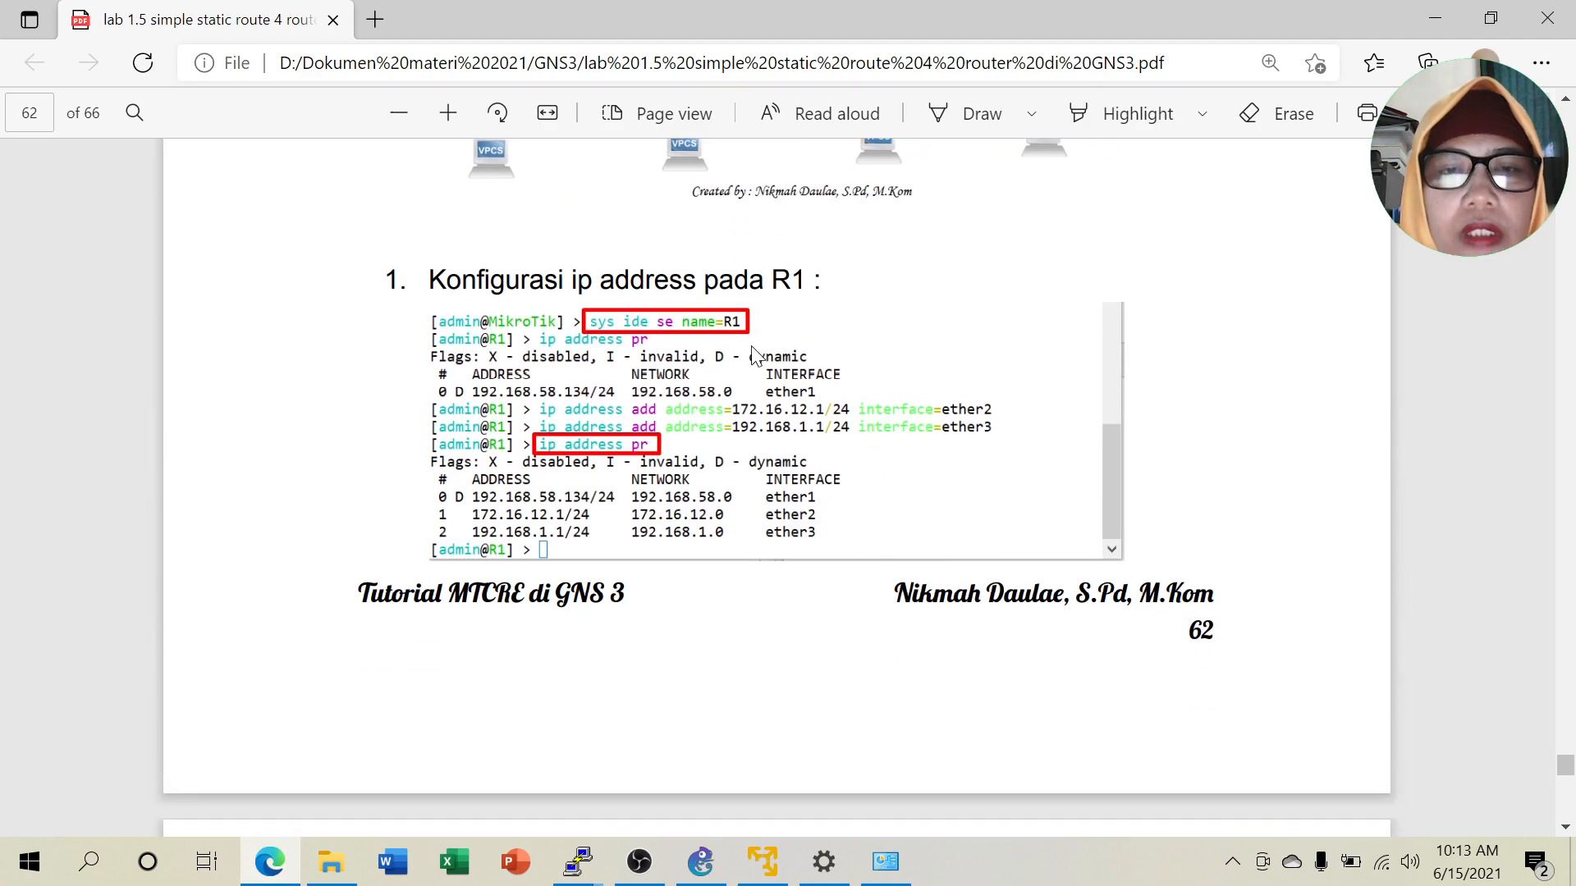
pyautogui.scroll(-1, 733, 396)
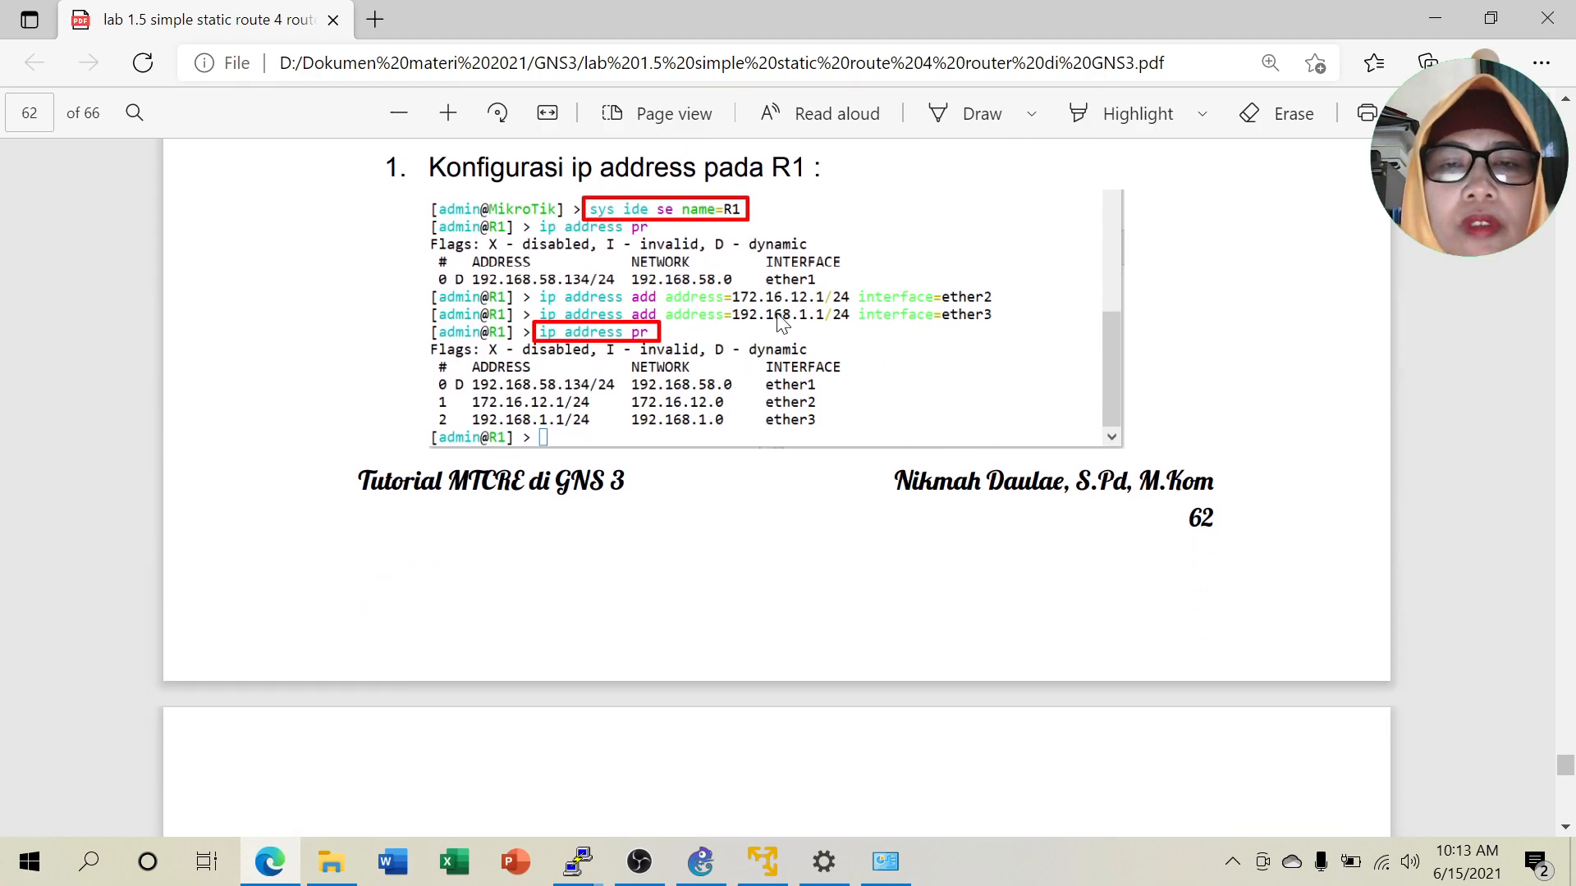
pyautogui.scroll(-2, 759, 493)
pyautogui.scroll(2, 756, 492)
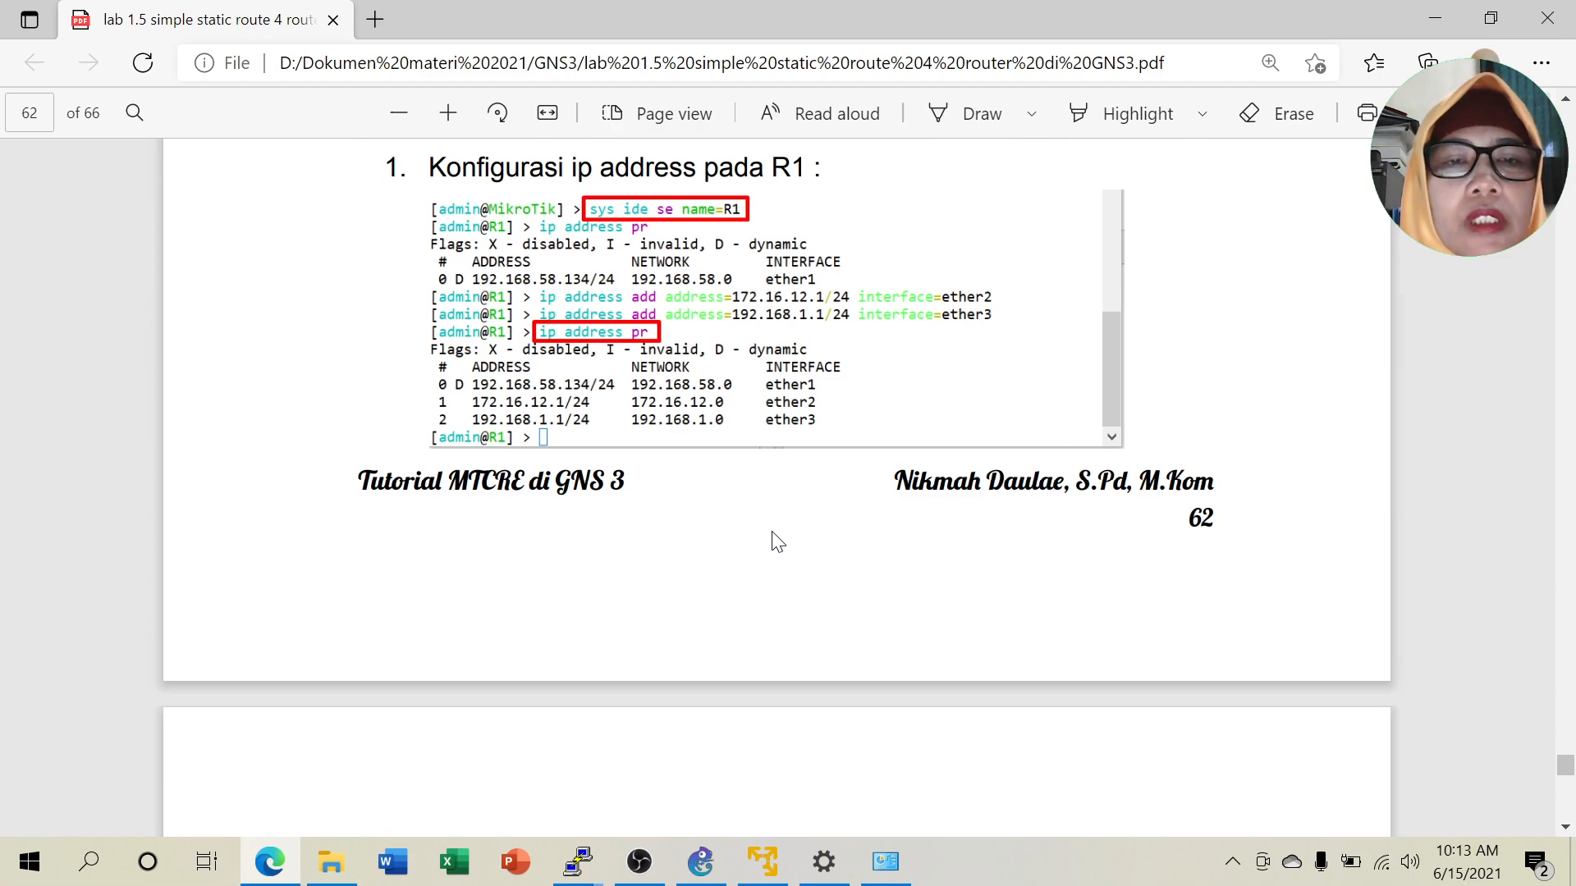
pyautogui.scroll(-7, 778, 538)
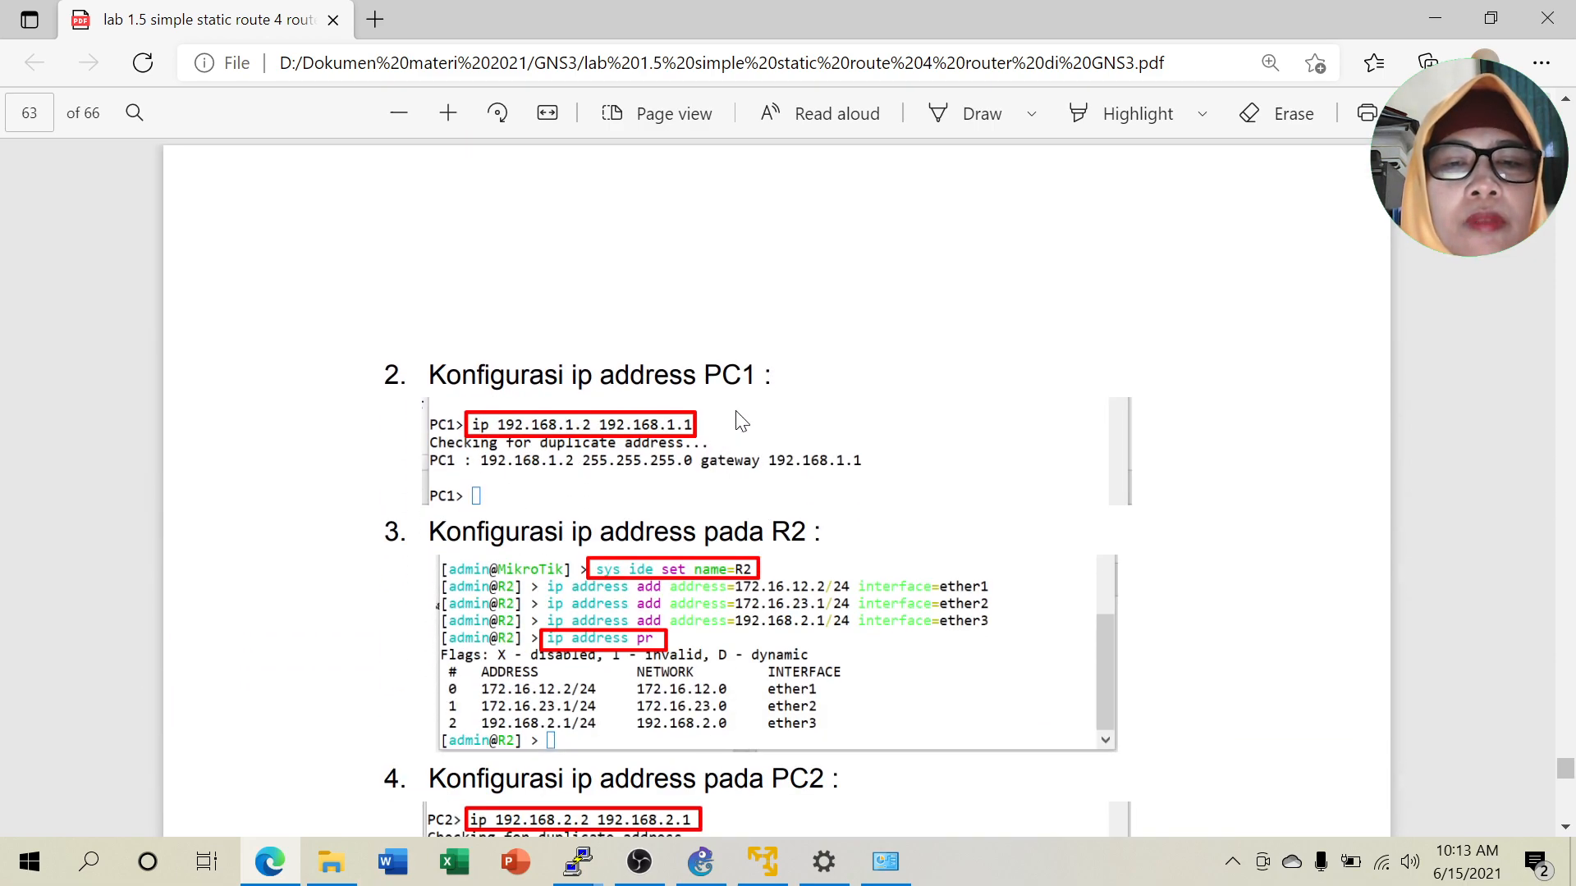
pyautogui.scroll(-4, 623, 308)
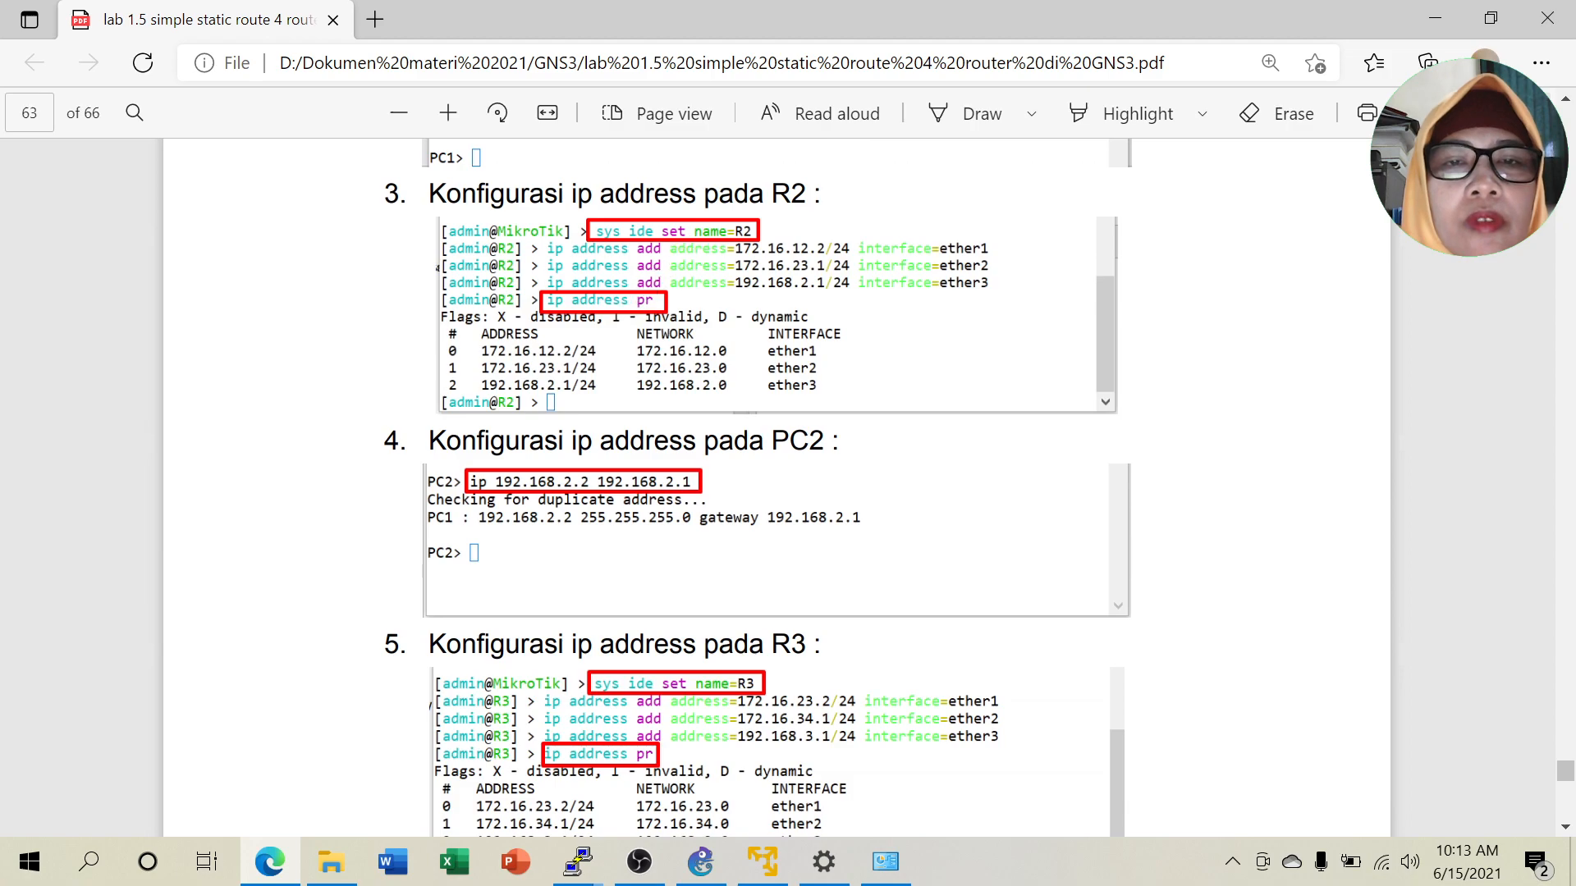
pyautogui.scroll(-1, 662, 493)
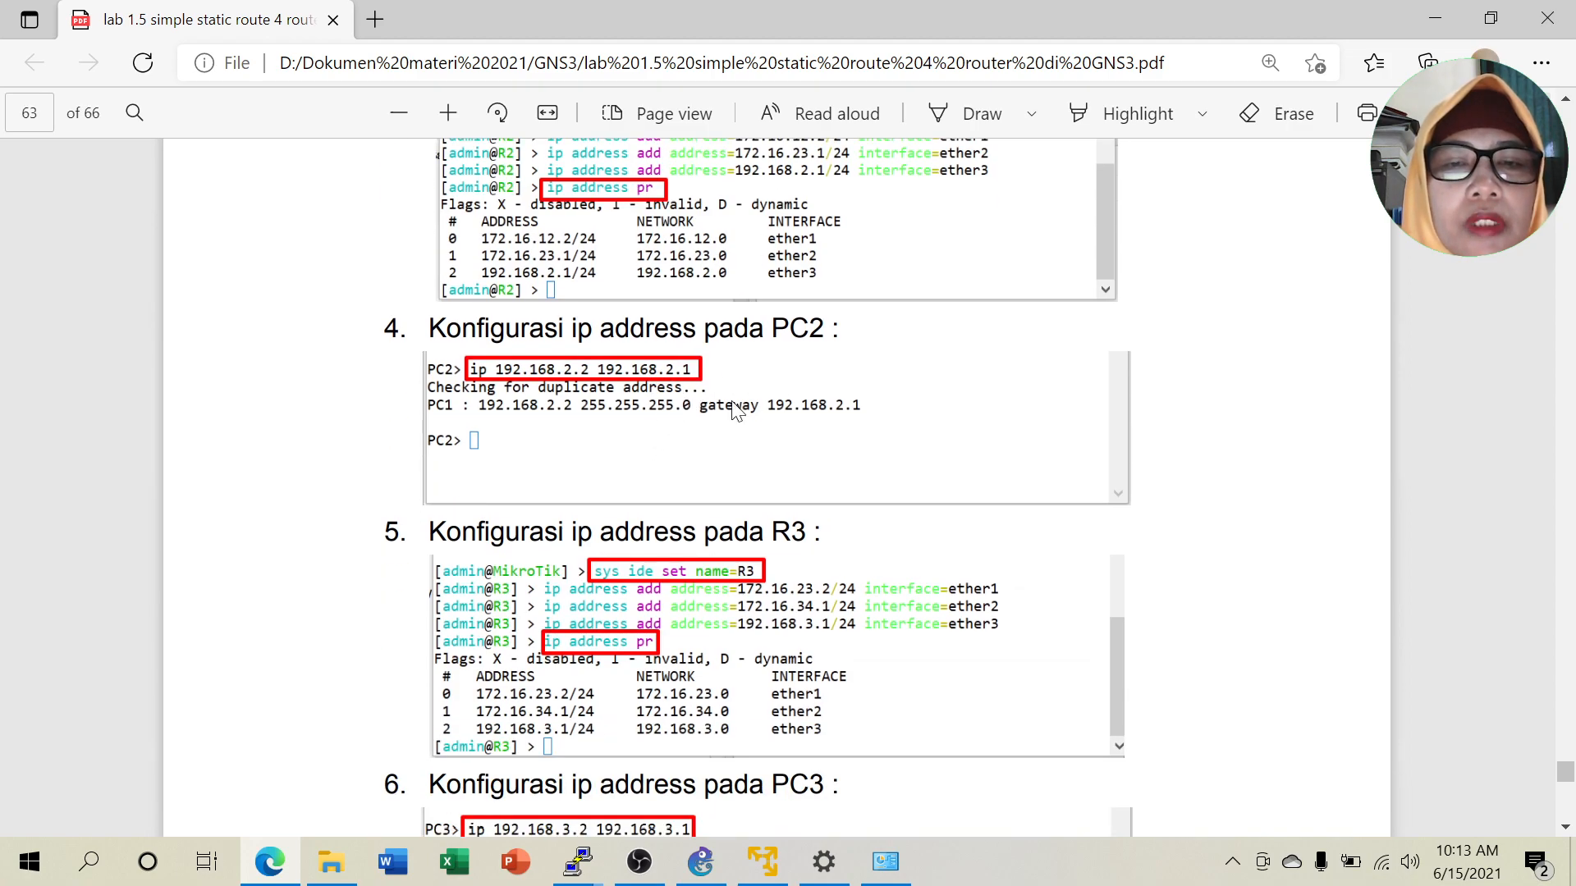
pyautogui.scroll(-7, 749, 402)
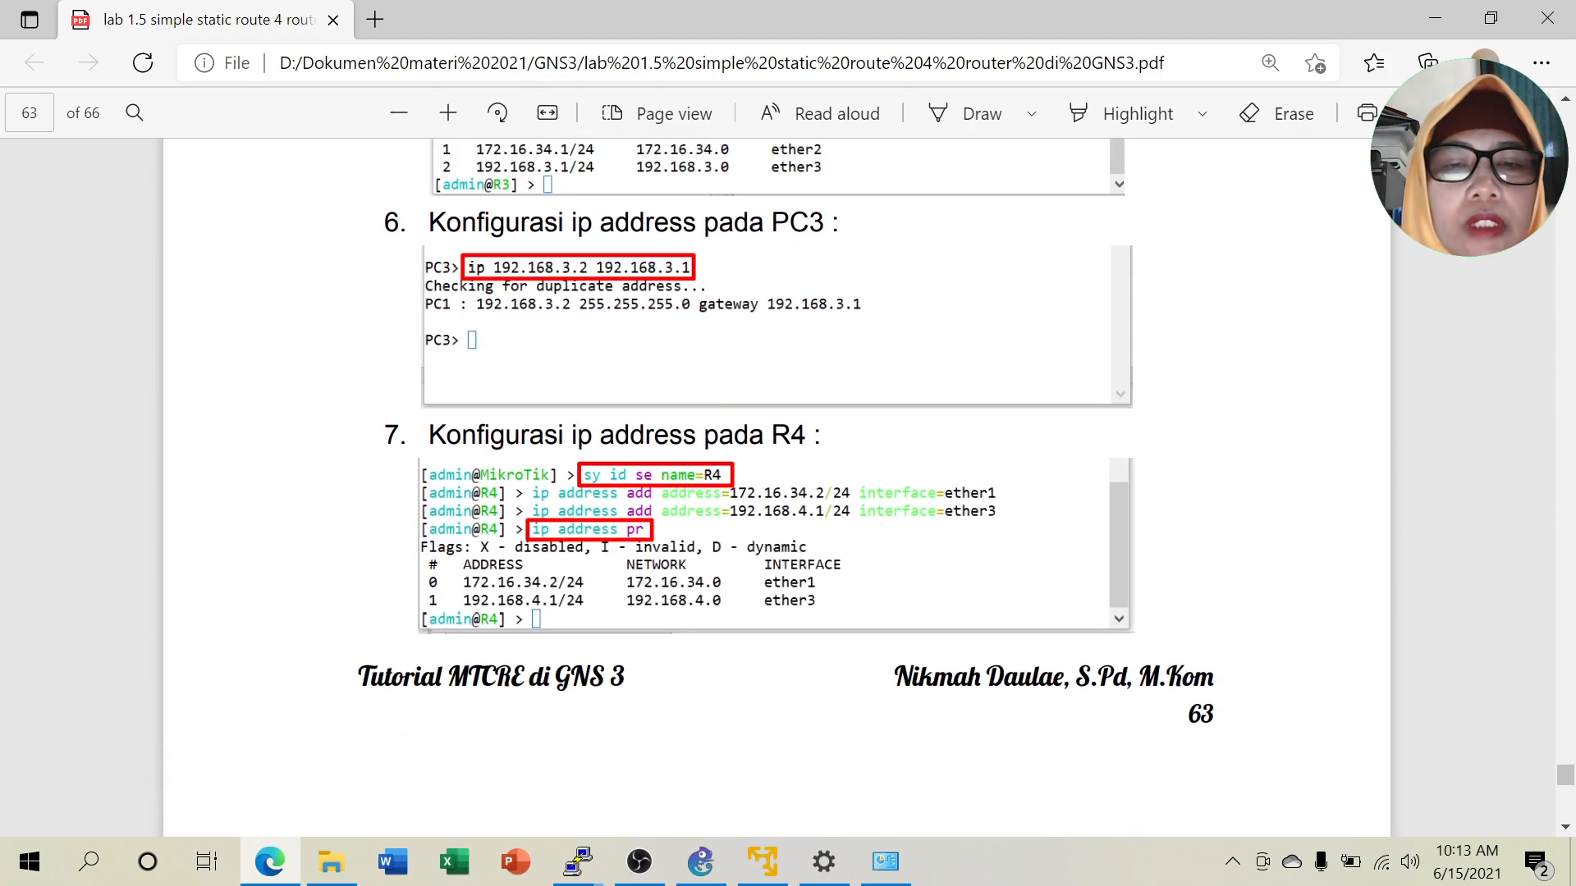
pyautogui.scroll(-8, 759, 495)
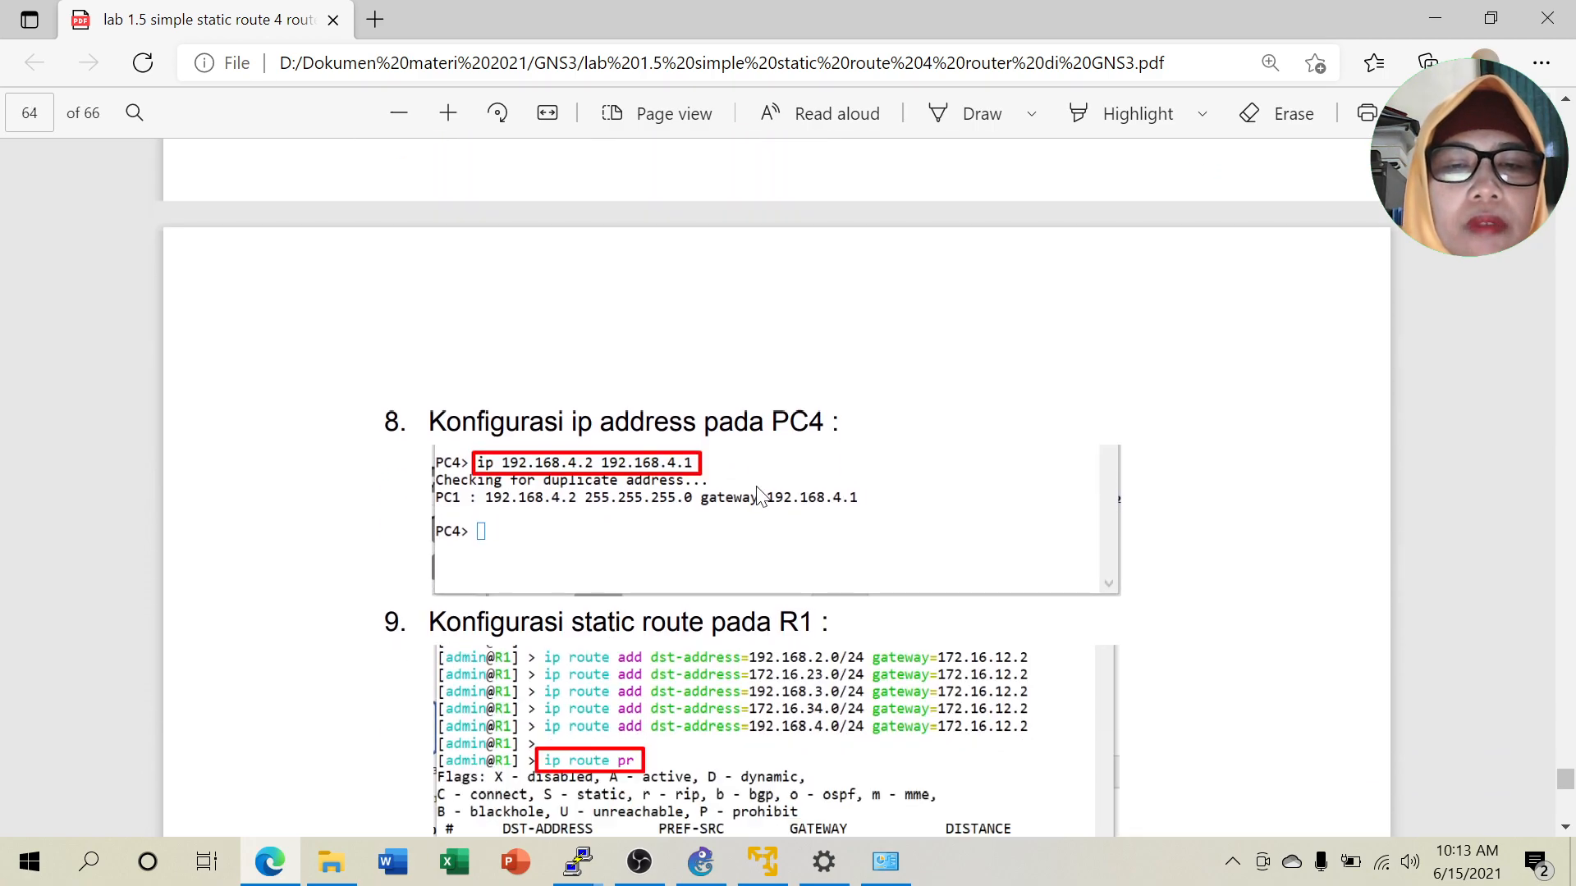
pyautogui.scroll(-6, 759, 495)
pyautogui.scroll(-6, 678, 468)
pyautogui.scroll(-11, 733, 523)
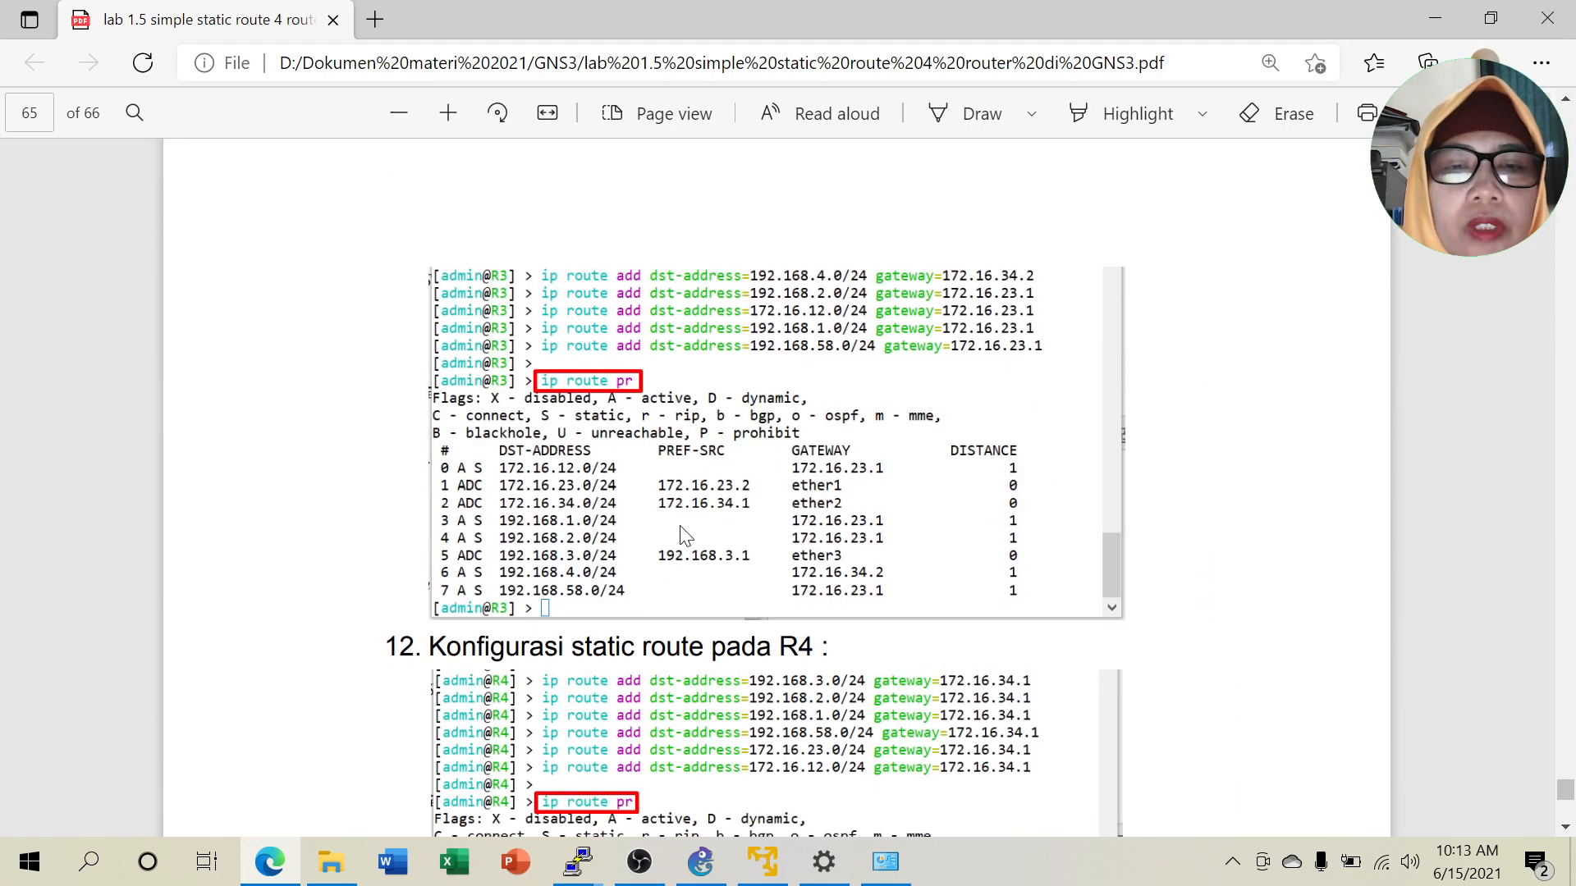
pyautogui.scroll(-1, 684, 536)
pyautogui.scroll(-10, 756, 581)
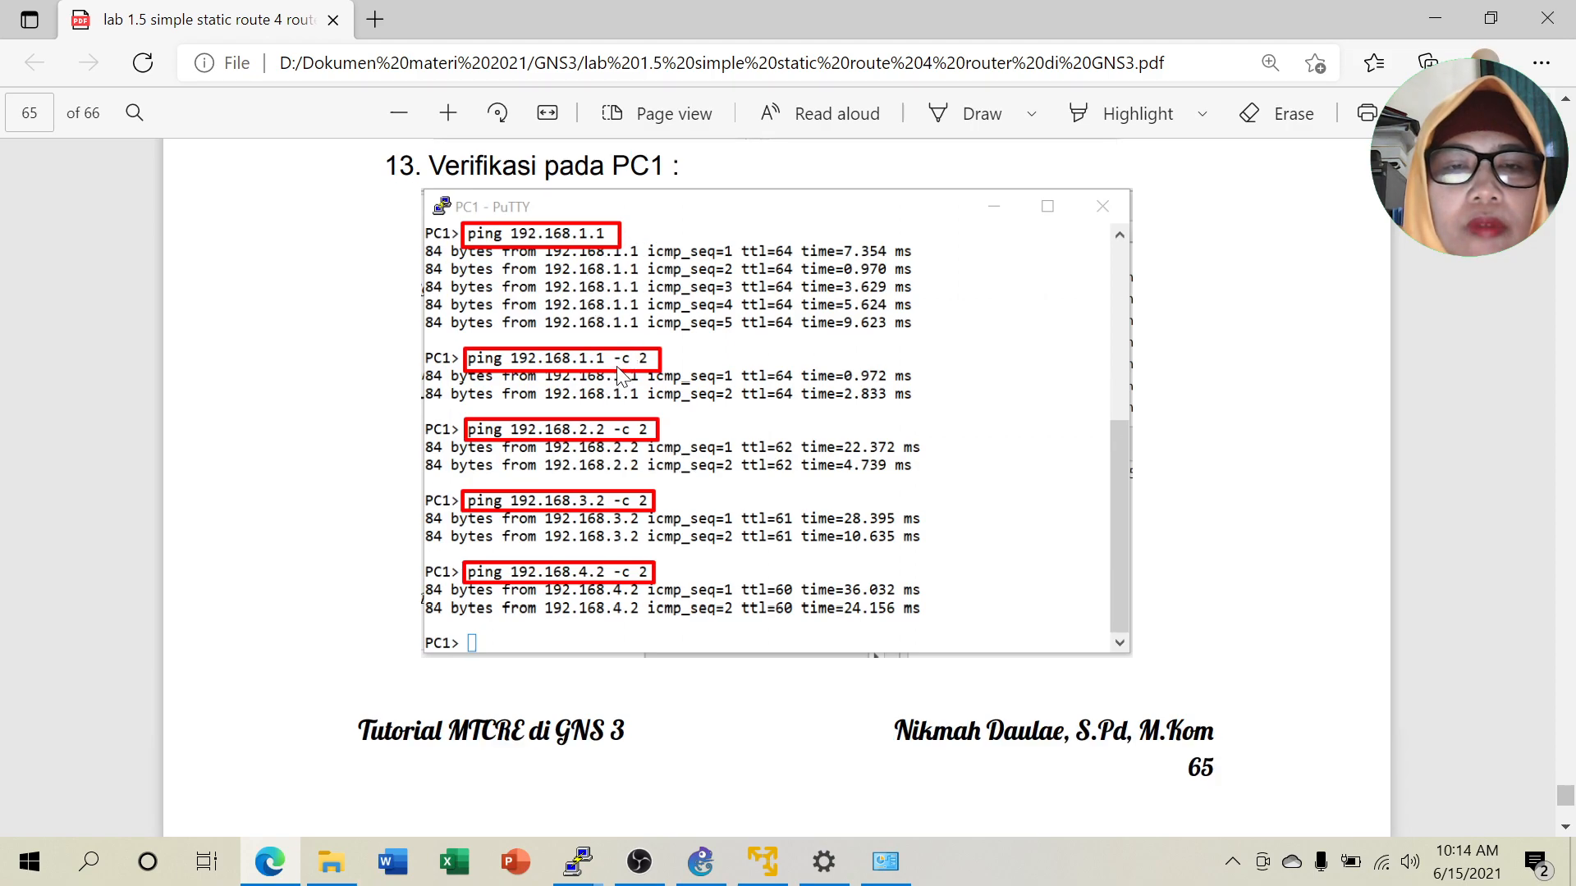
pyautogui.scroll(-8, 609, 517)
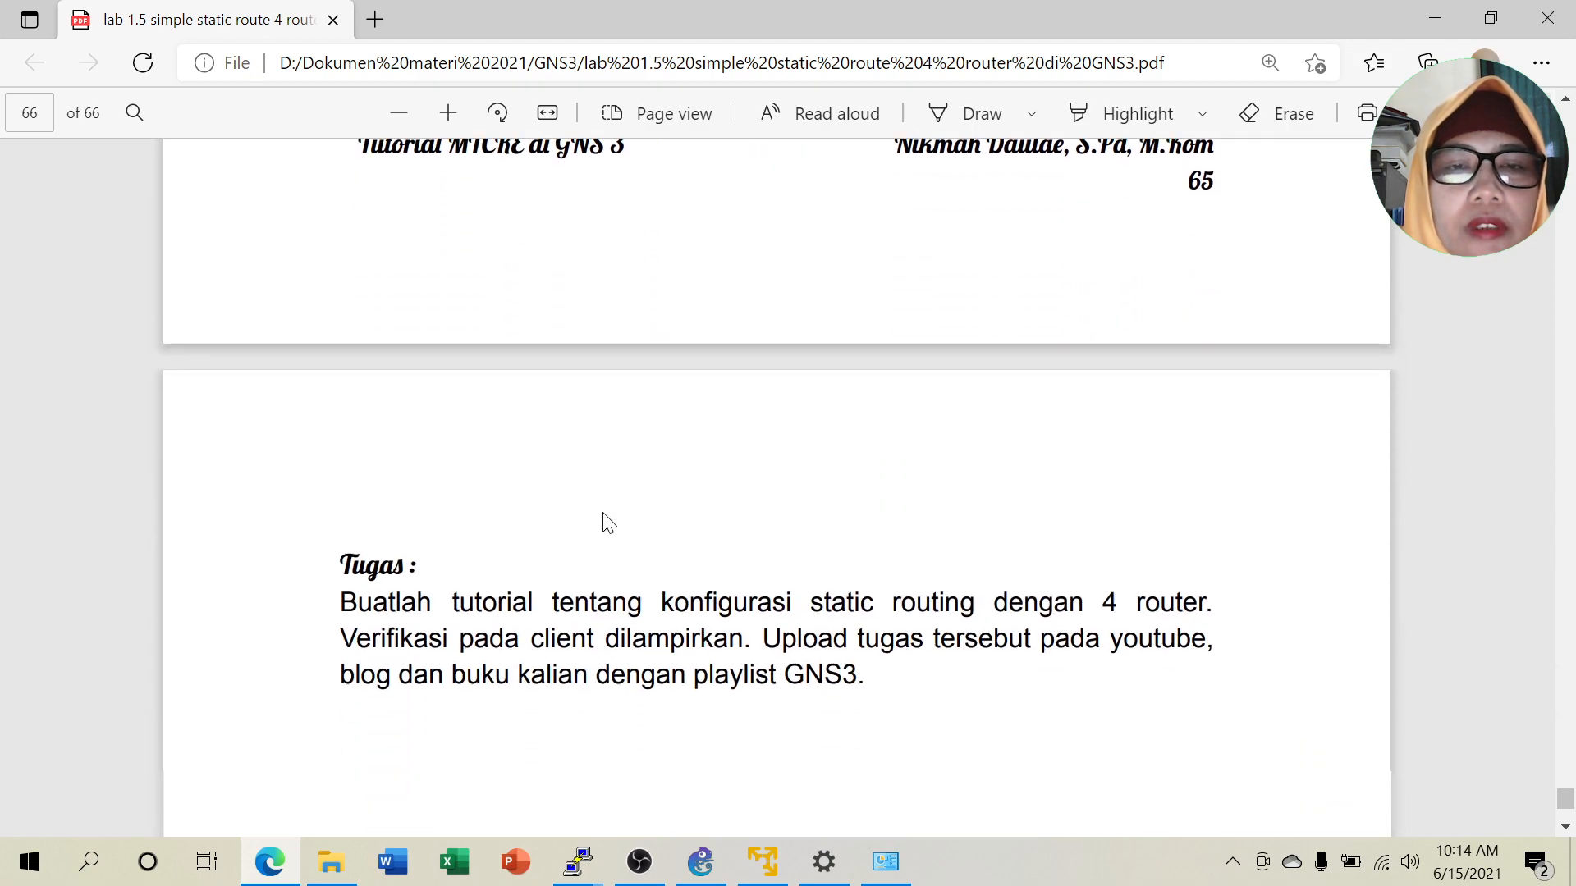
pyautogui.scroll(-3, 608, 504)
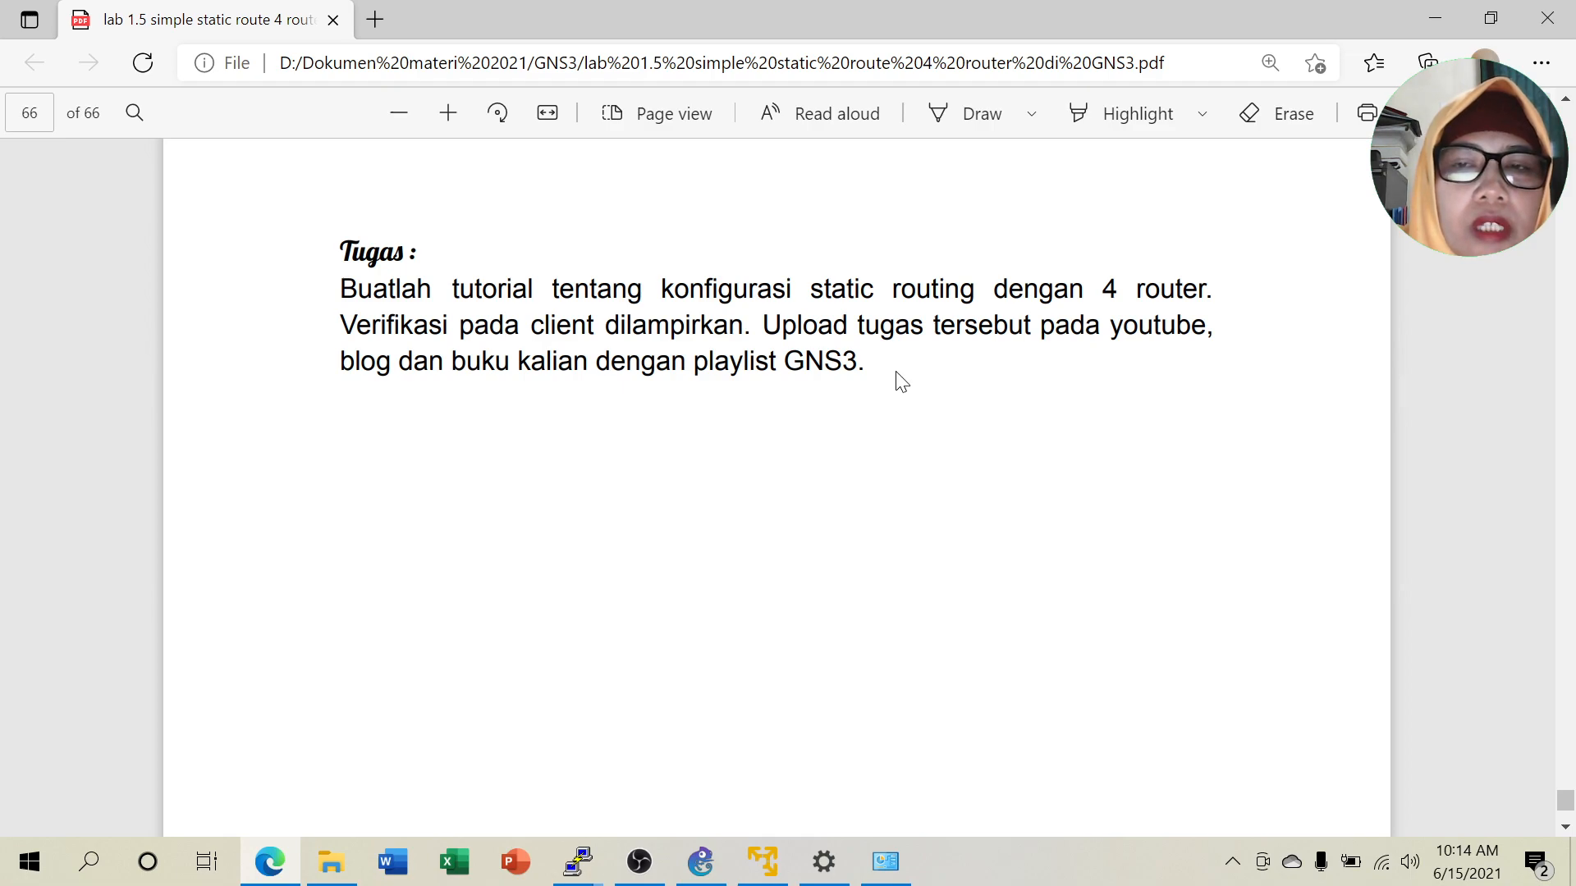
# Nudge the topology title slightly left and down, then minimize GNS3 to reveal the GNS3 VM window.
pyautogui.click(1435, 18)
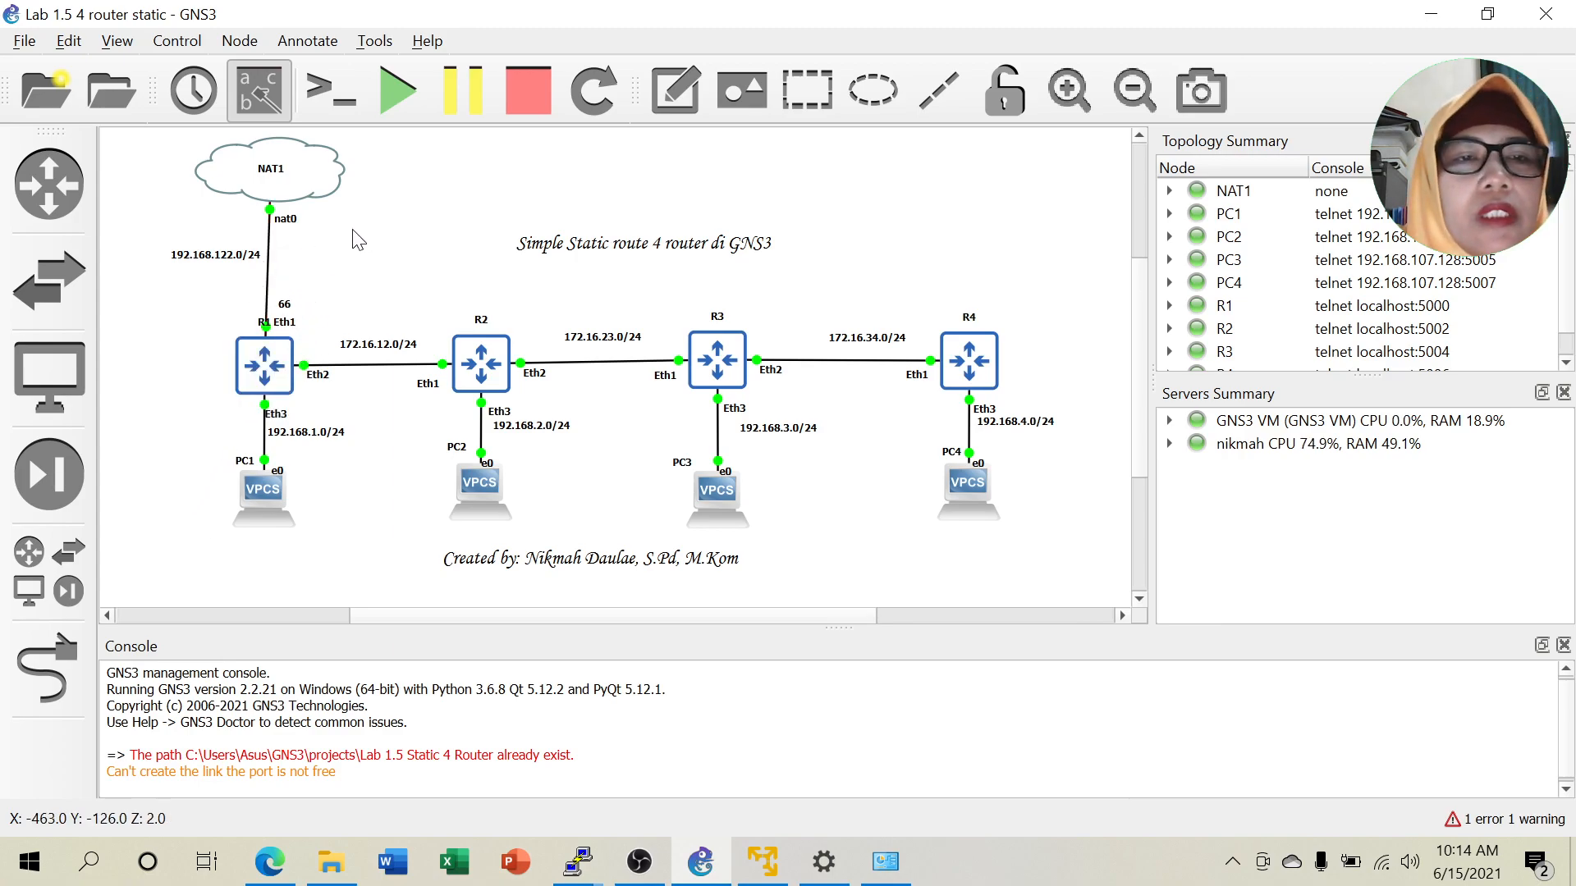
pyautogui.moveTo(617, 256); pyautogui.dragTo(572, 267)
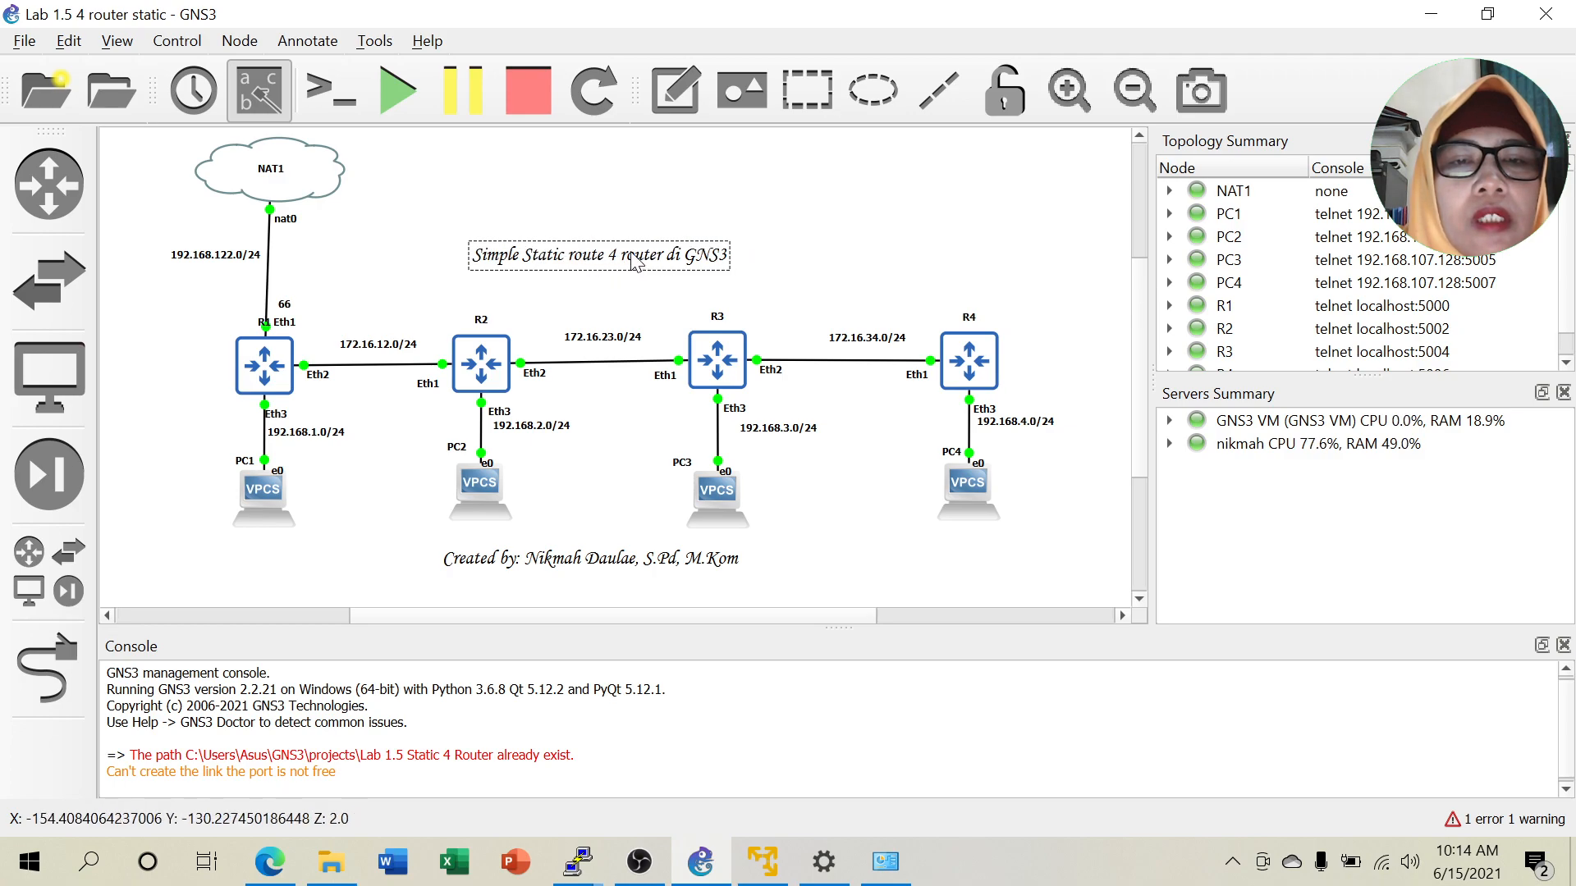
pyautogui.click(828, 264)
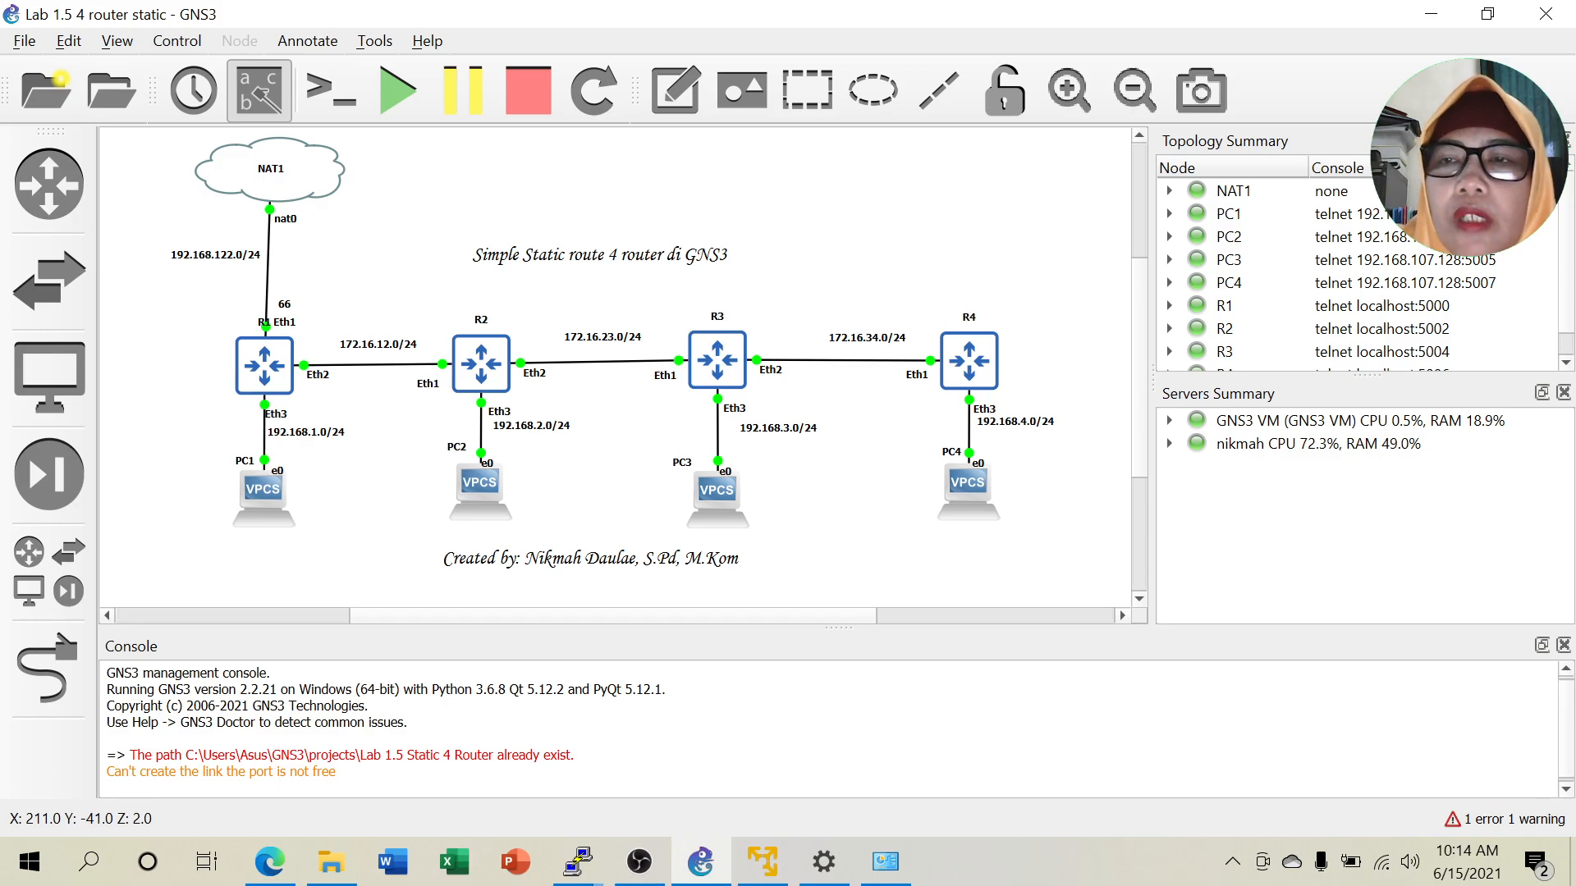
pyautogui.click(1430, 14)
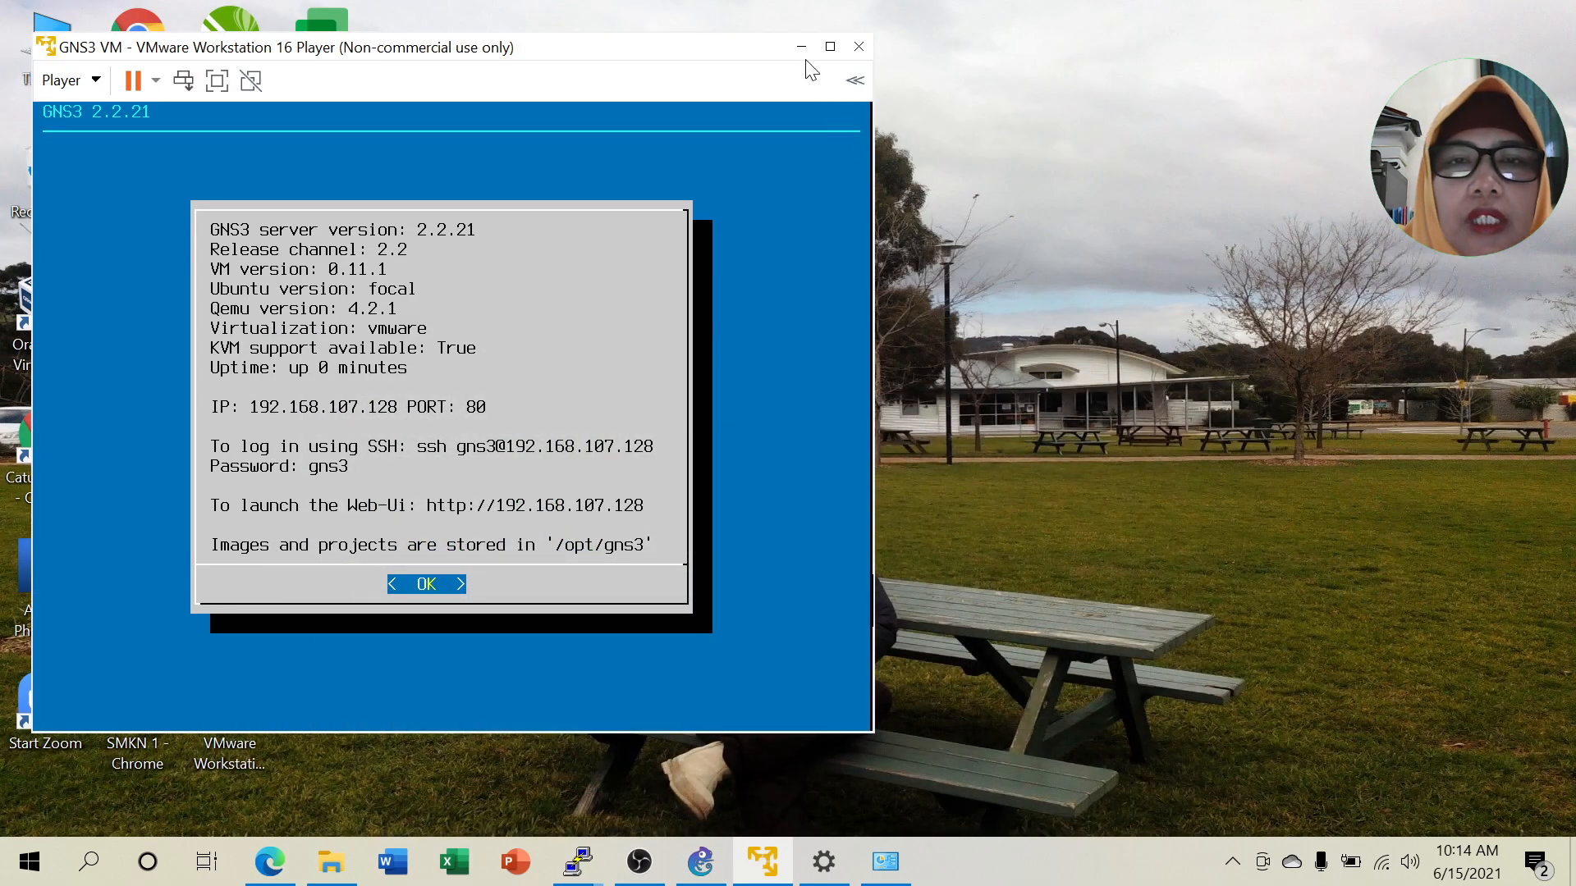